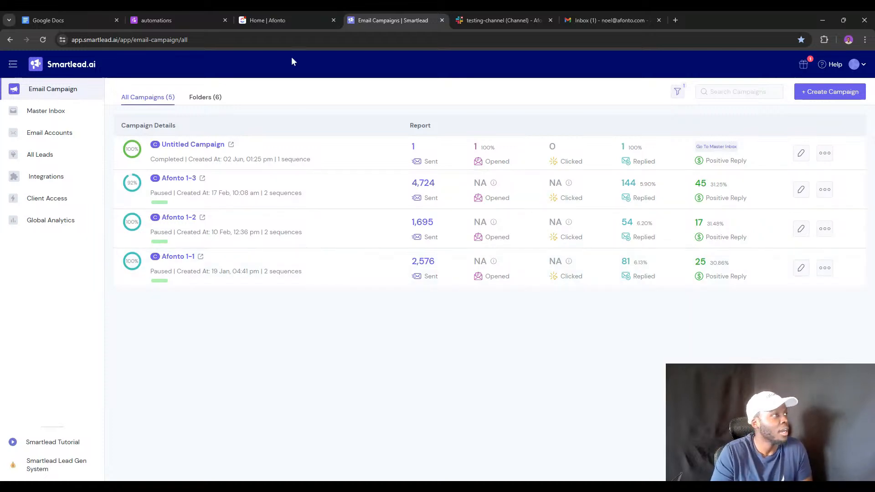
Browse the afonto Campaign monitoring and thread-replies pages, ending at the top of Danger Zone (no instructions).
click(207, 11)
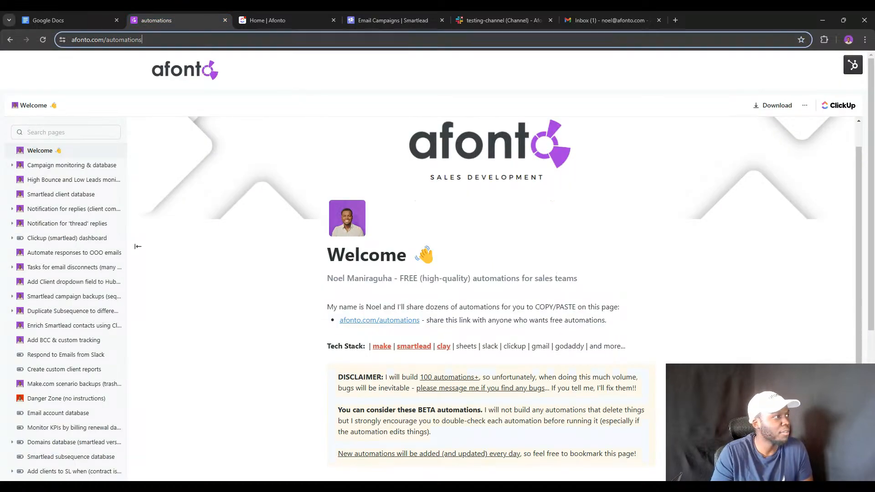
click(139, 39)
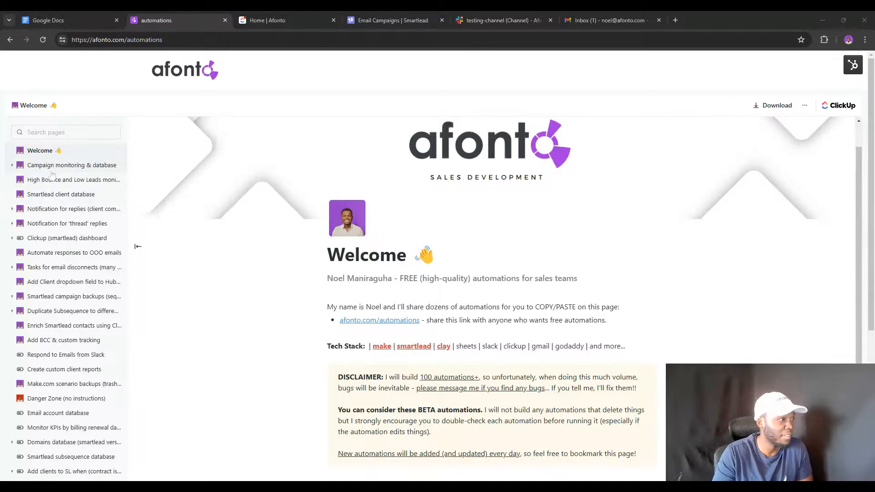
click(64, 165)
scroll(321, 282, down, 3)
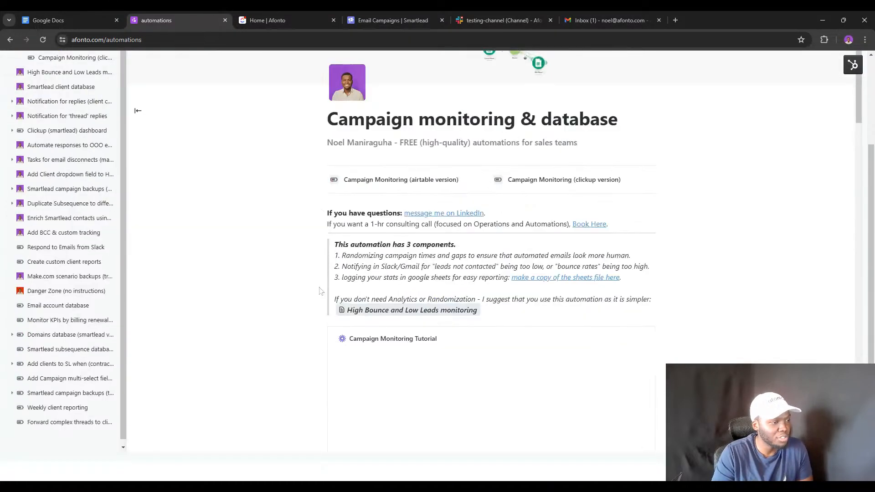
scroll(332, 273, down, 4)
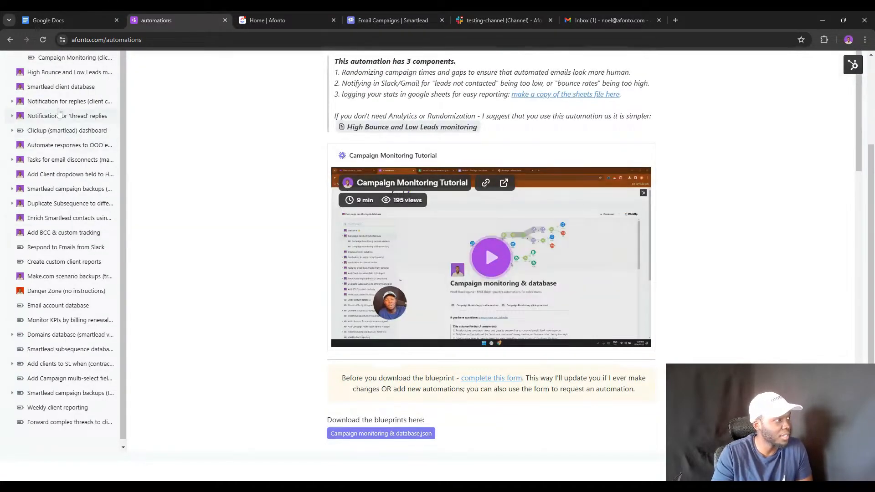
click(59, 116)
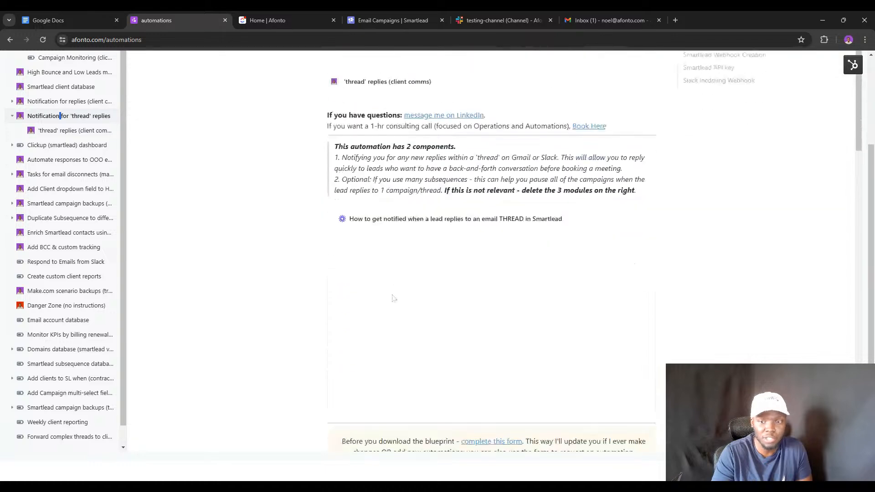
scroll(387, 293, down, 1)
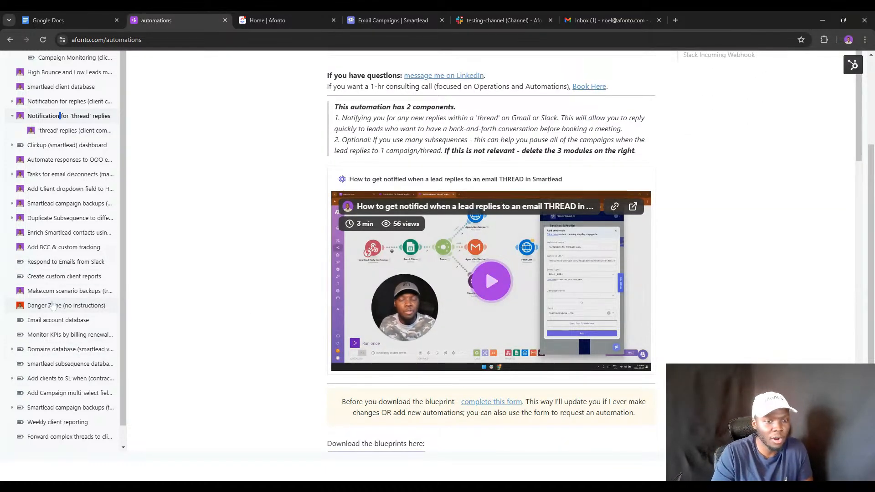
click(53, 305)
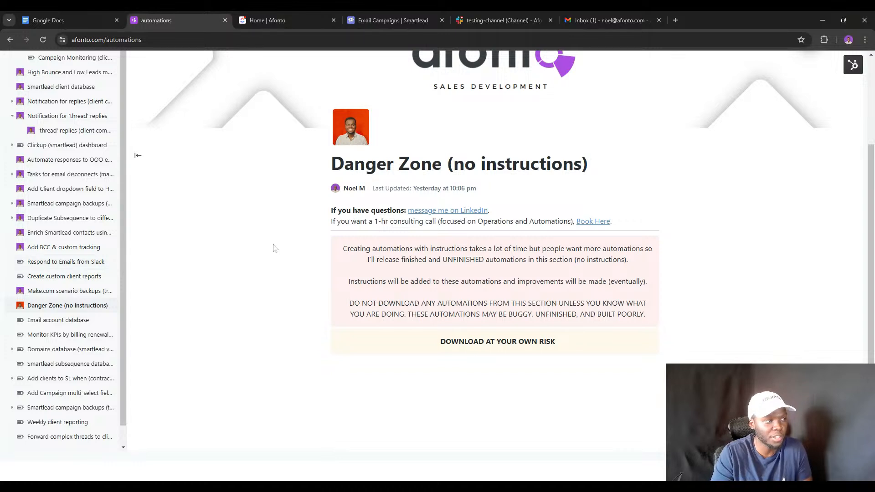
scroll(274, 248, up, 3)
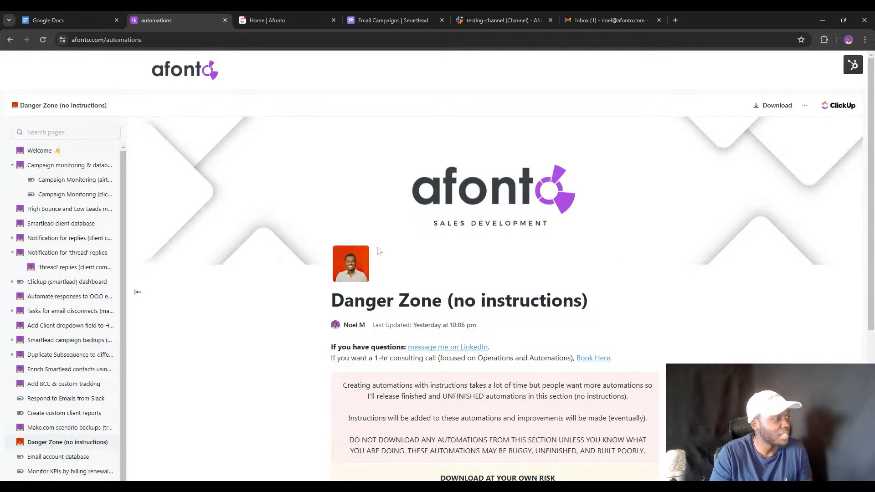
Review the Clickup (smartlead) dashboard and Respond to Emails from Slack automation pages.
click(66, 283)
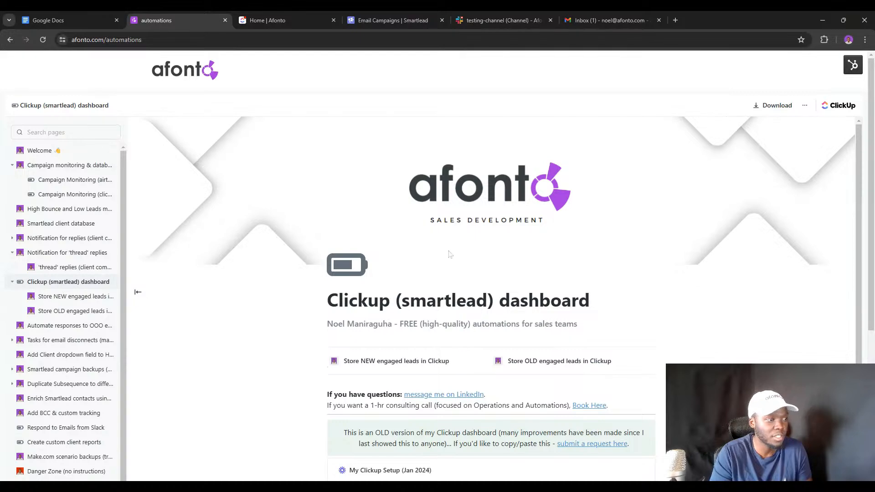
scroll(447, 279, down, 5)
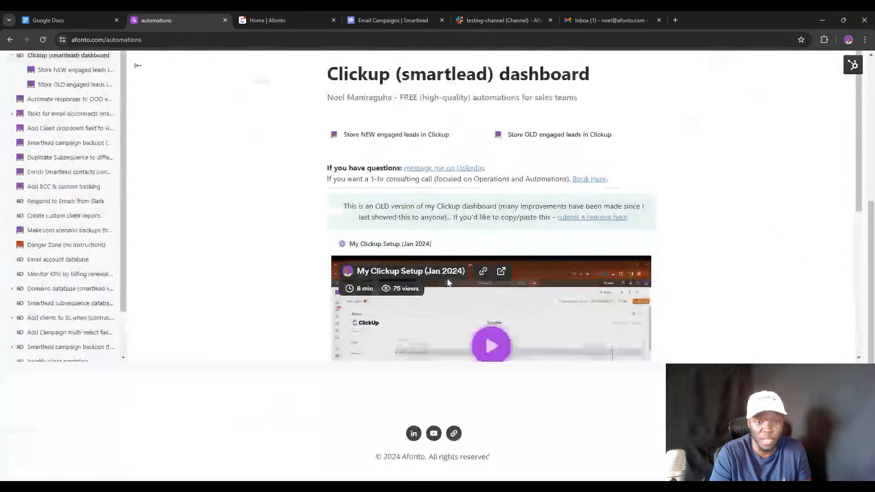
scroll(694, 312, down, 4)
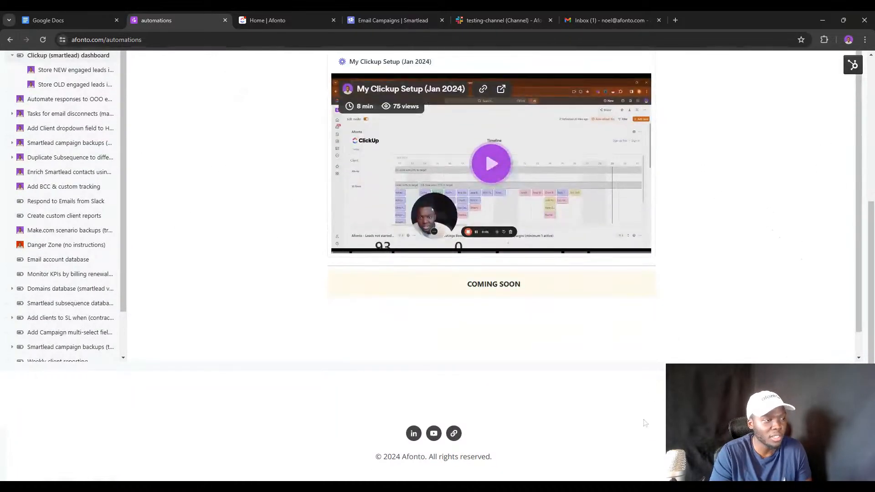
scroll(637, 418, up, 3)
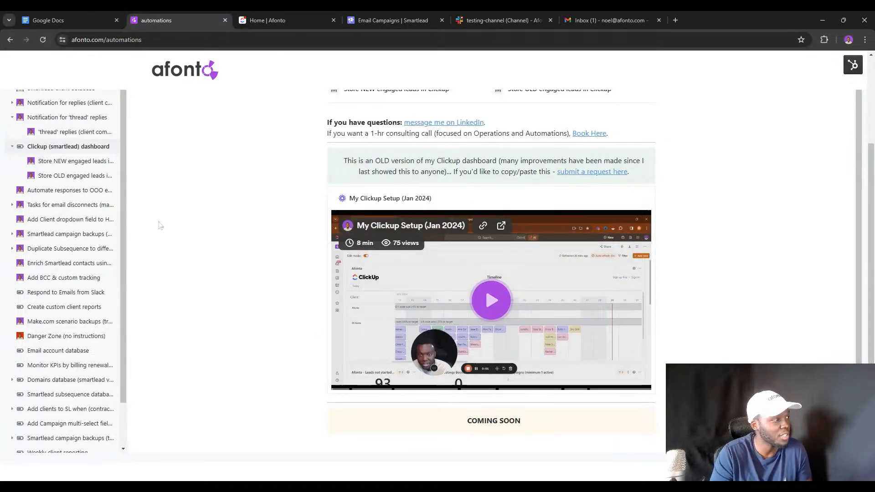
click(64, 292)
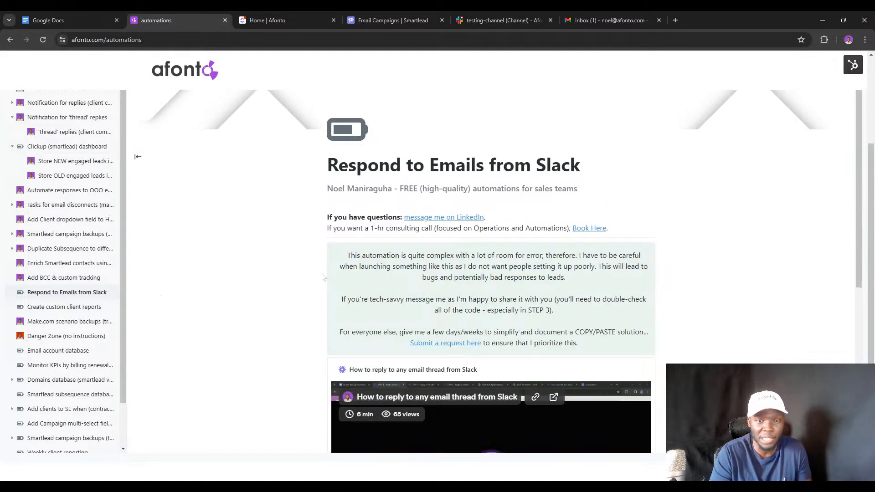
scroll(311, 278, down, 2)
scroll(311, 277, down, 1)
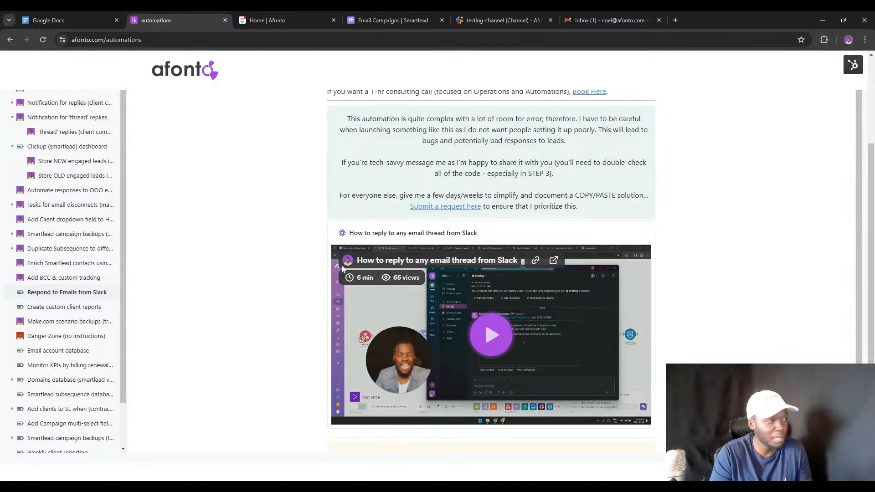
Scroll through the Create custom client reports page, then go to Google Docs' recent documents.
click(75, 310)
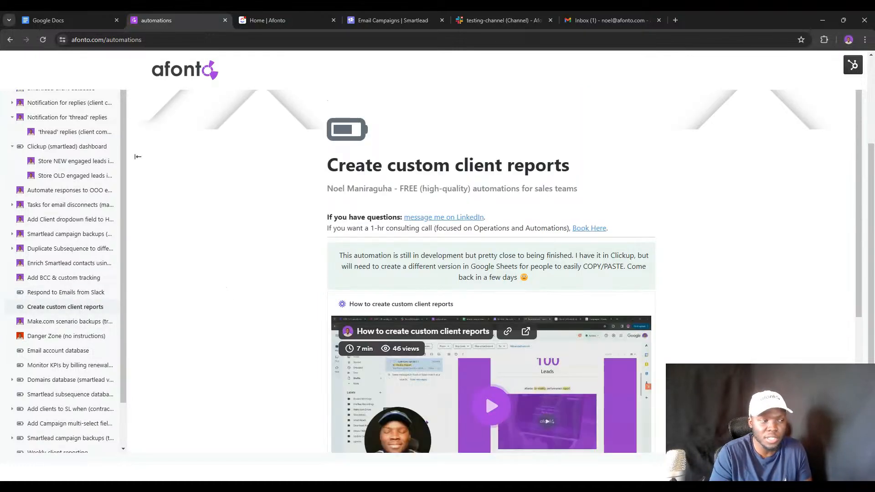
scroll(326, 265, down, 1)
scroll(326, 265, down, 1)
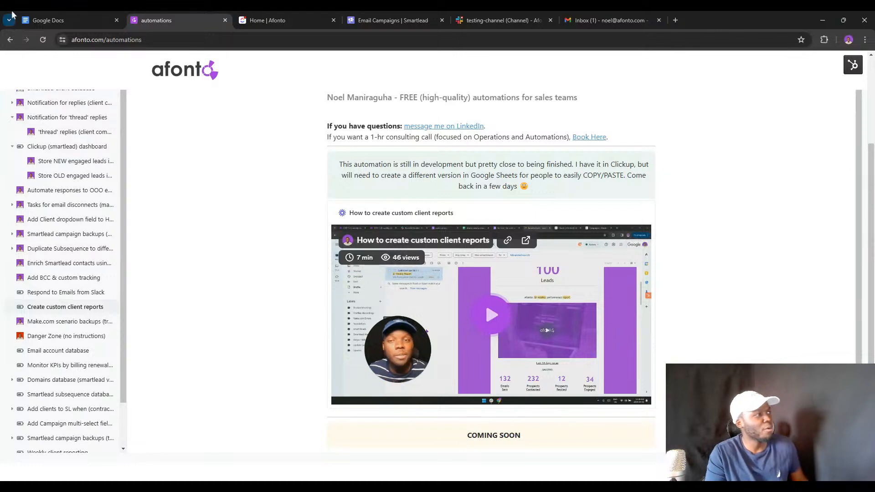
click(30, 15)
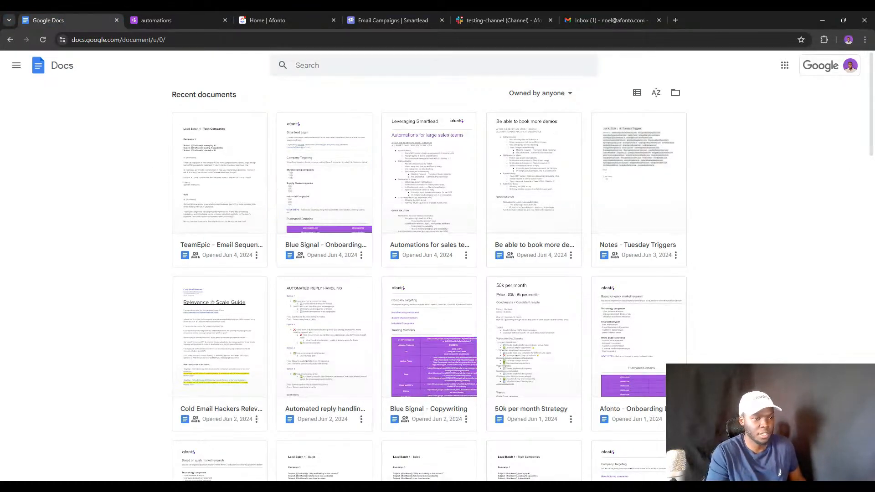
Start a blank document and type the heading BUILDING AUTOMATIONS LIVE.
click(845, 457)
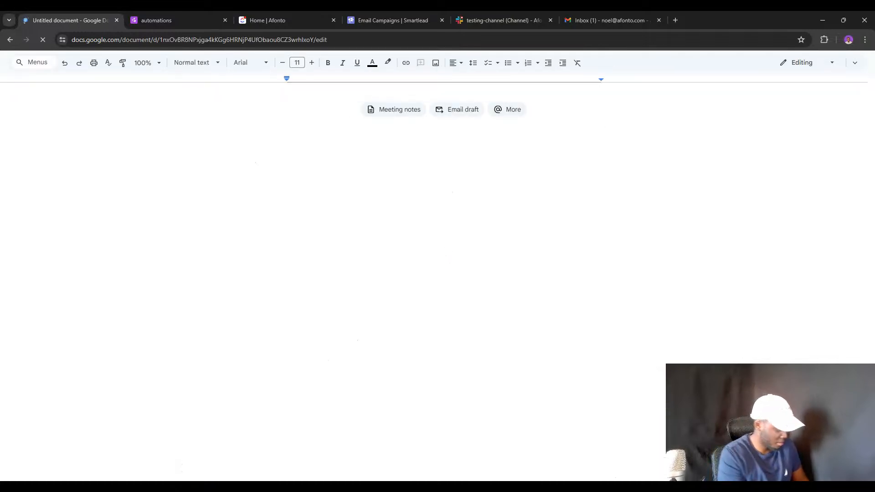
text(BUILDI)
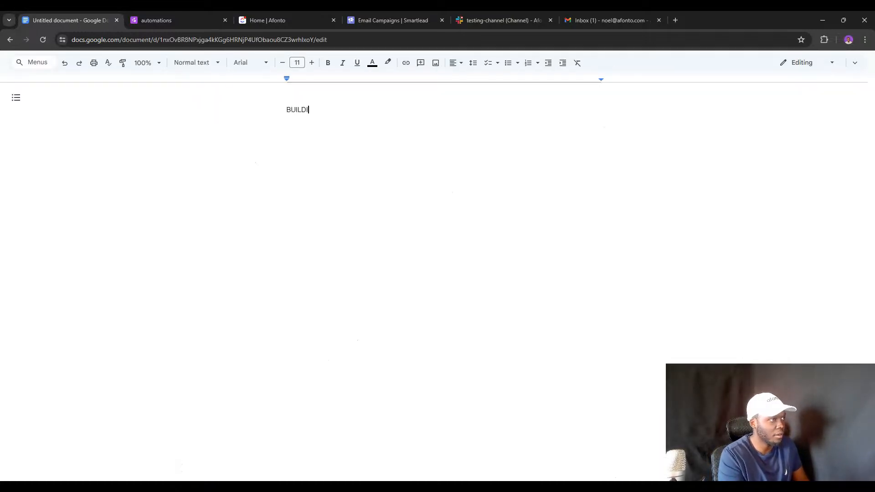
text(NG AUTOMATIONS LIVE)
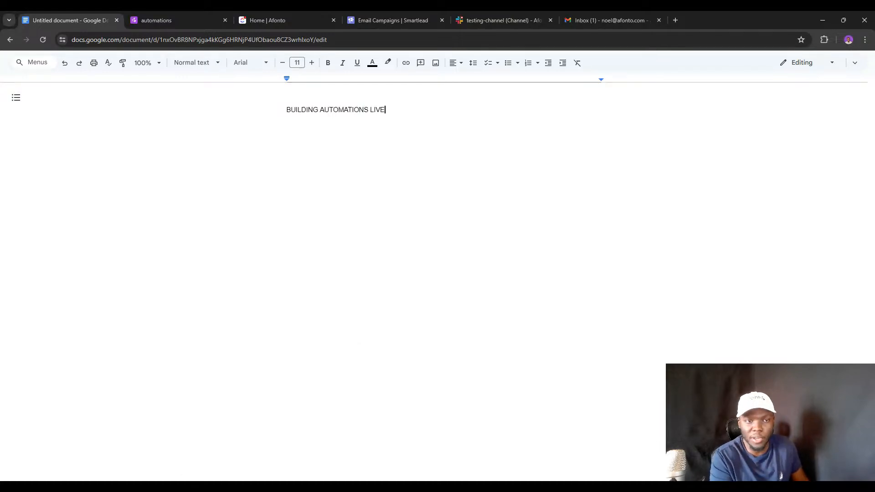
key(Return)
key(Return)
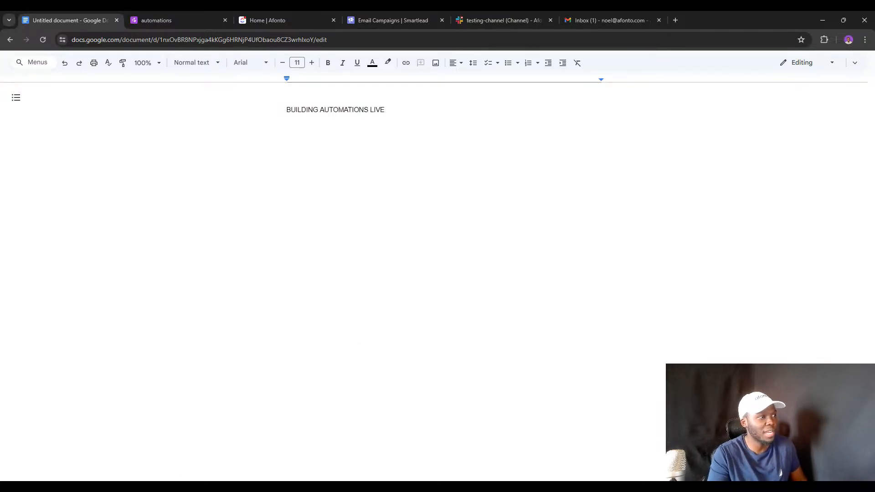
Format the BUILDING AUTOMATIONS LIVE line in the Title style.
triple_click(338, 109)
click(338, 109)
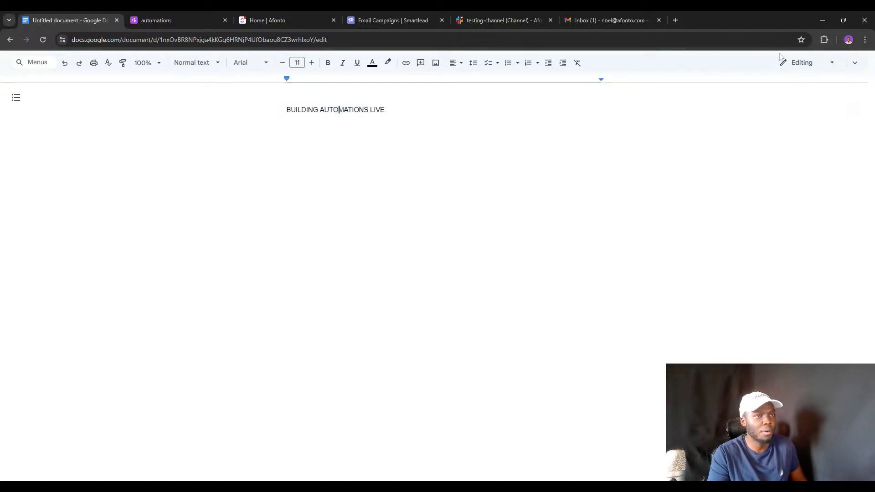
click(851, 65)
triple_click(364, 136)
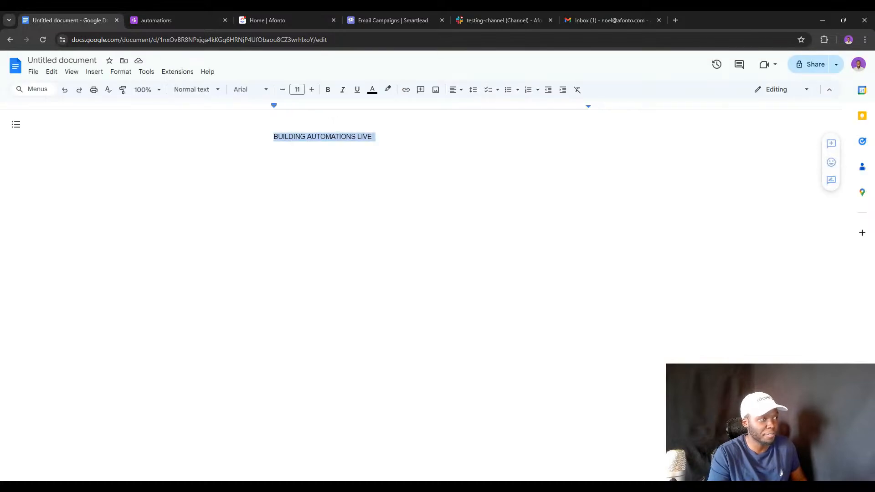
click(209, 90)
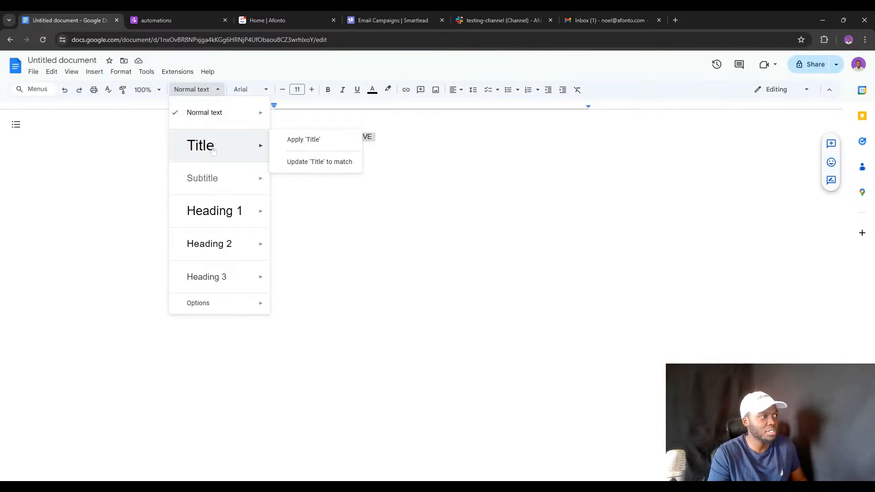
mouse_move(260, 150)
click(302, 140)
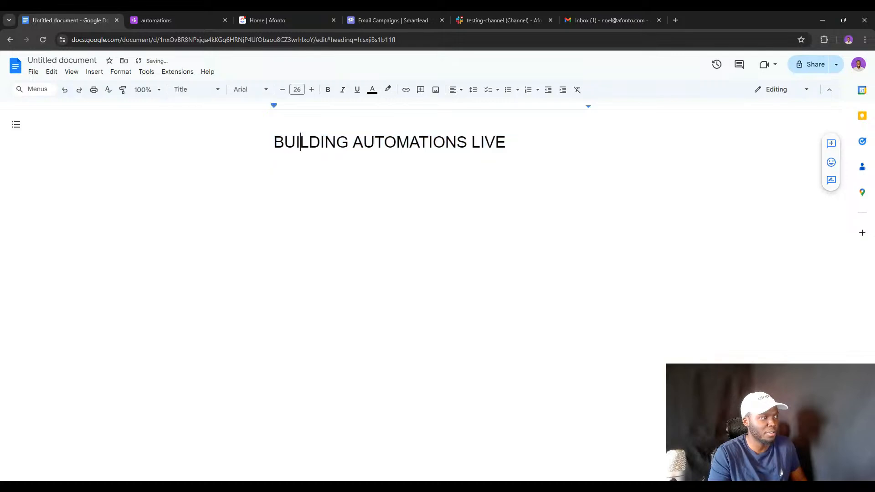
Add a first topic line about Smartlead replies below the title.
key(End)
key(Return)
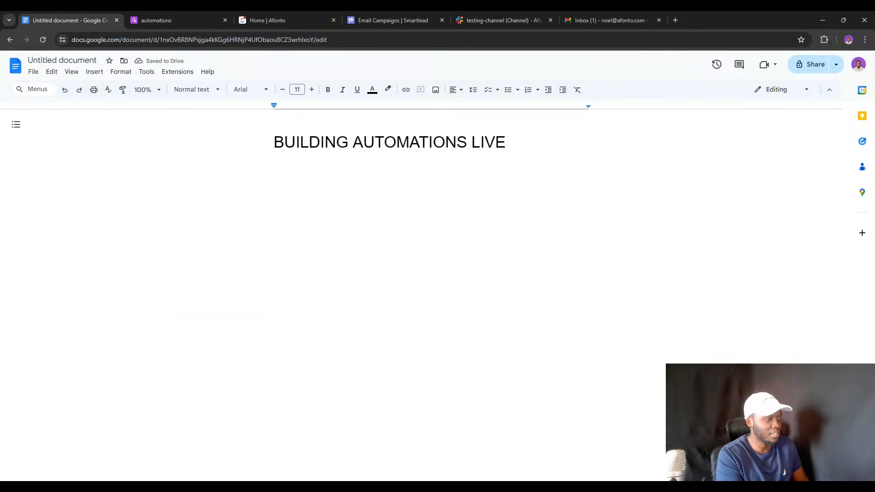
text(Responding to emails from Slack)
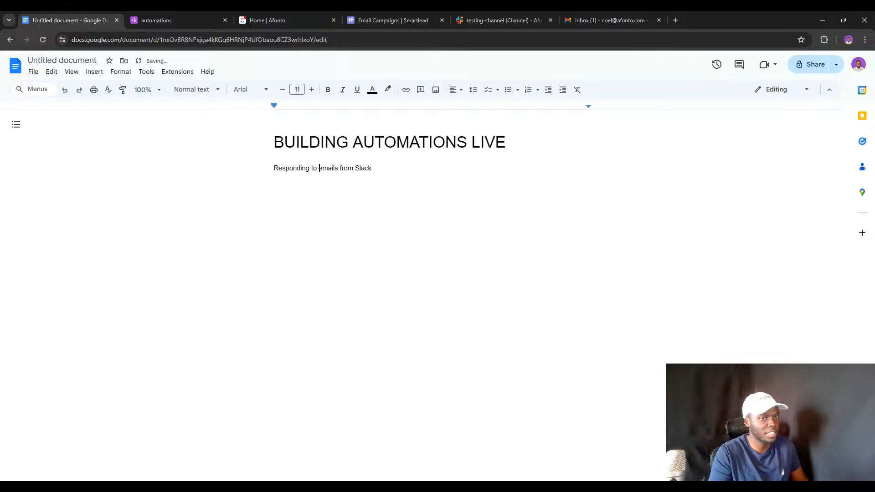
text(Smartlead)
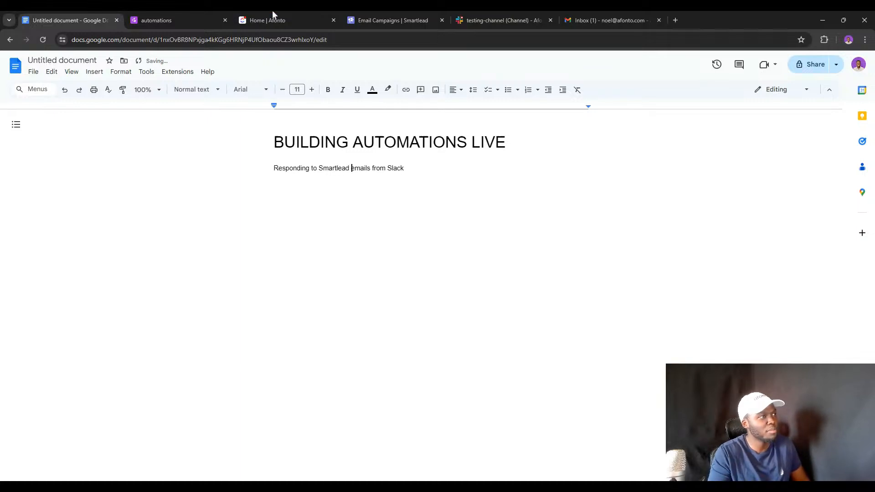
click(289, 19)
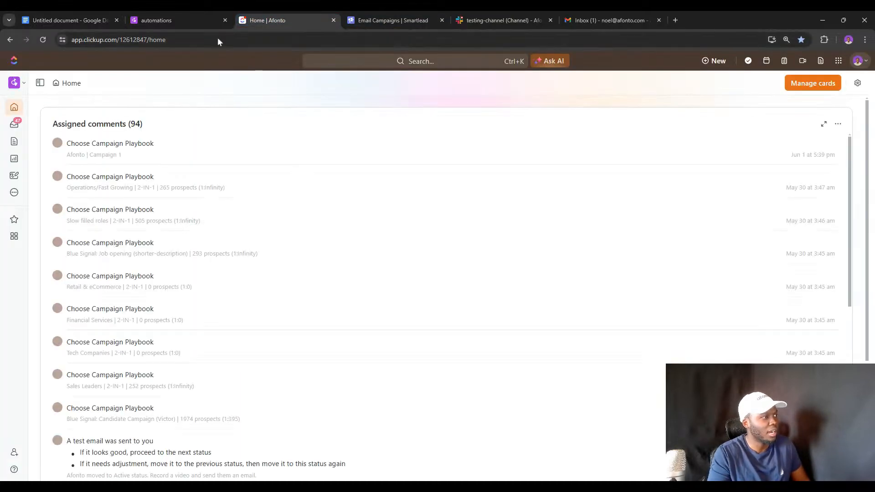
click(206, 20)
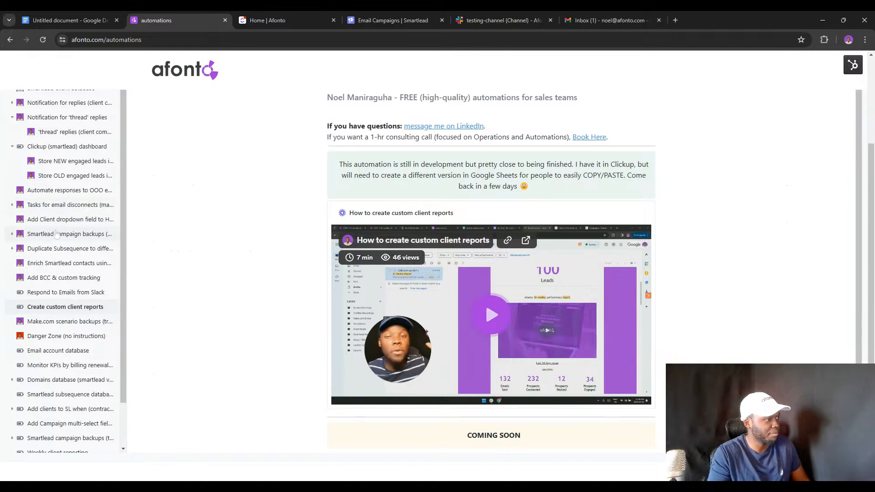
click(69, 20)
Add the topic line 'Creating custom weekly reports'.
key(Return)
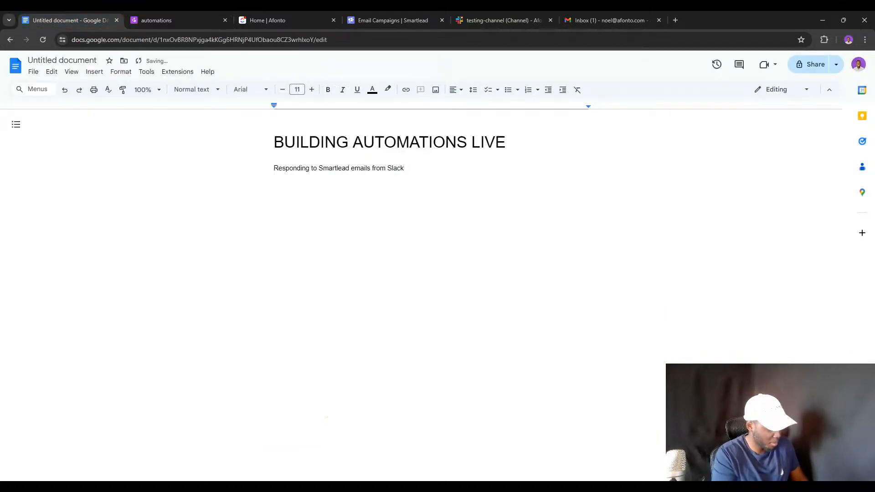
text(Creating custom)
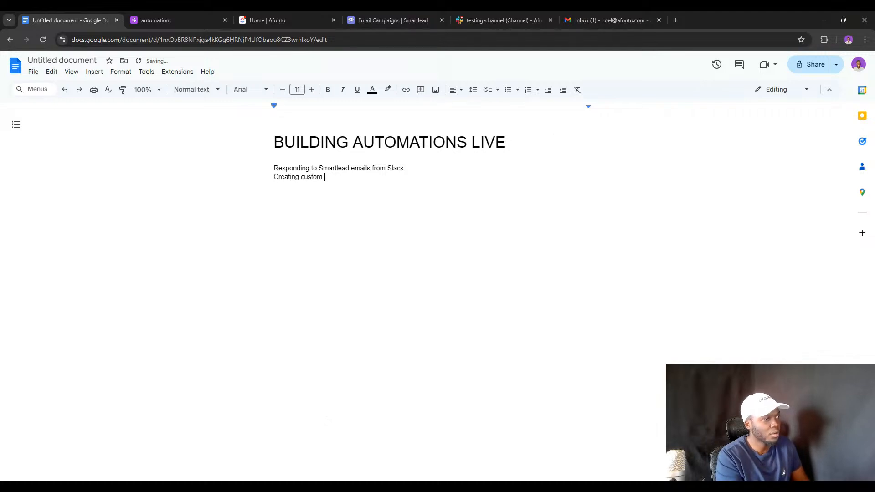
text( weekly reports for clients)
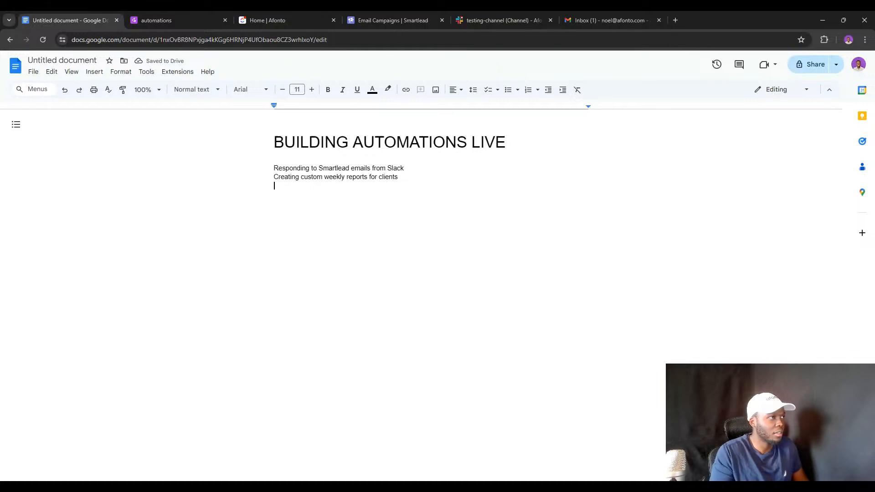
click(266, 14)
click(165, 17)
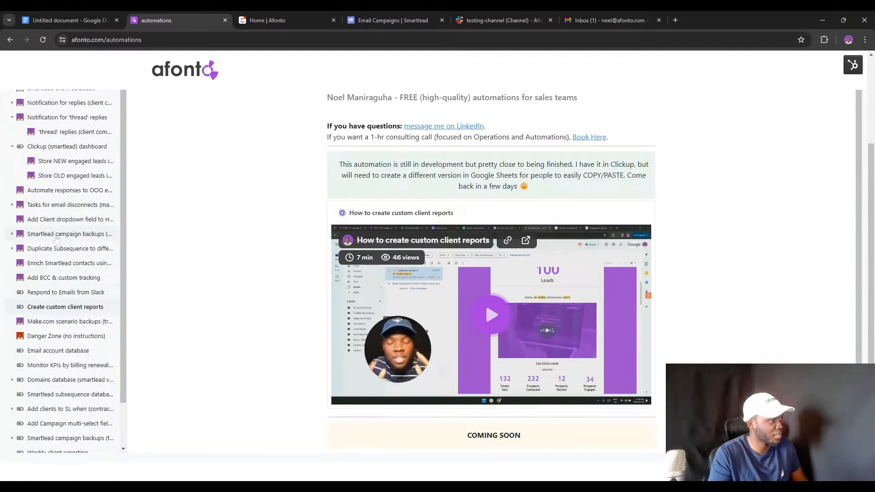
click(103, 20)
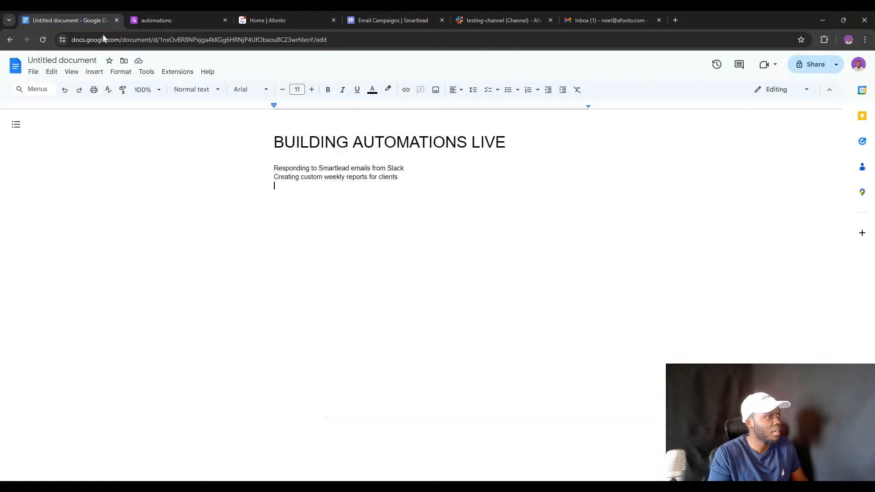
Add 'Clickup (smartlead) analytics dashboard' and 'Hubspot 2-way sync' lines, then open the Make dashboard.
key(Return)
text(Clicku)
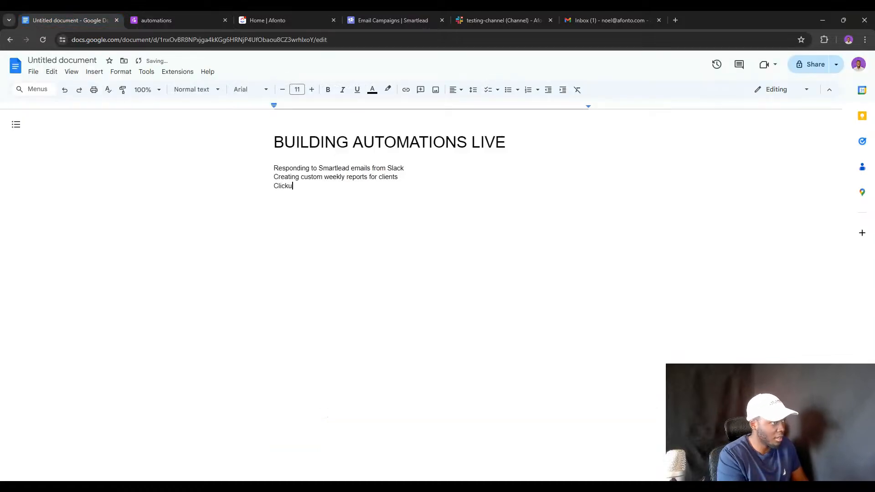
text(p (smartle)
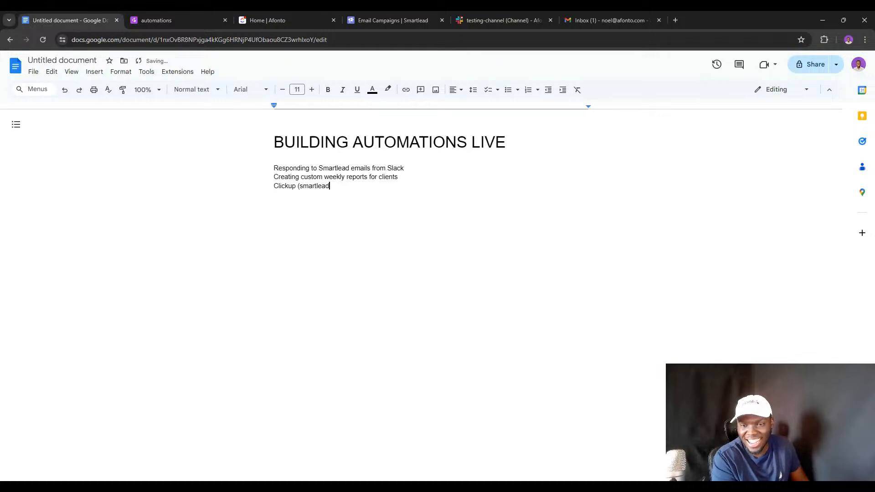
text(ad)
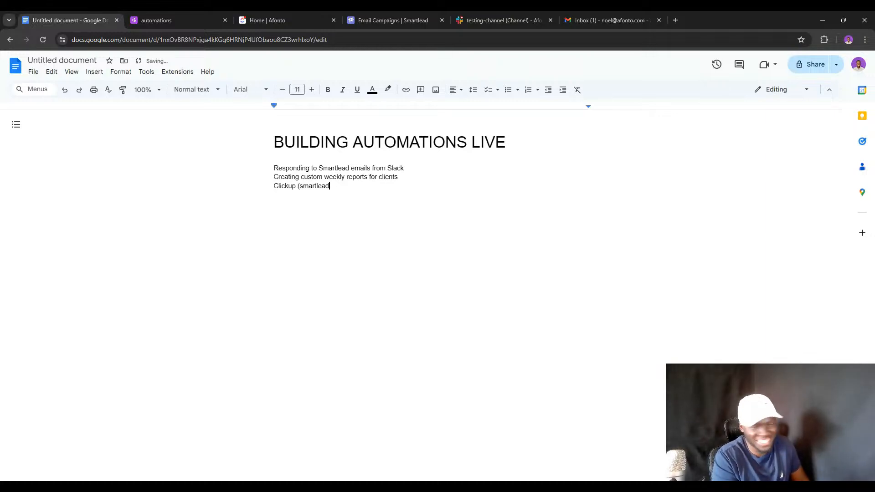
text() )
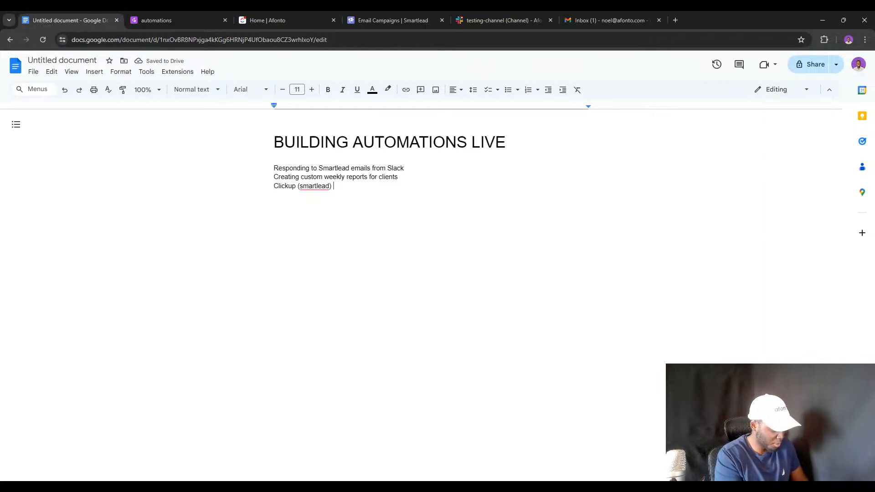
text(a)
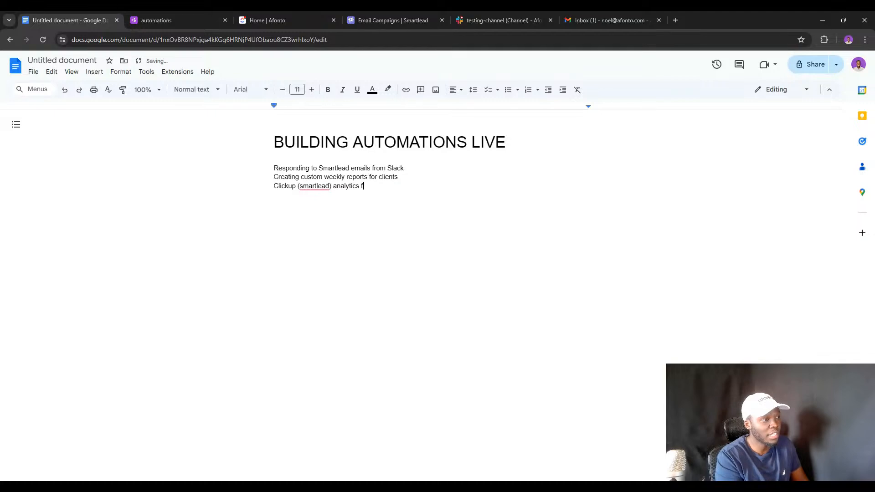
text(nalytics dashbo)
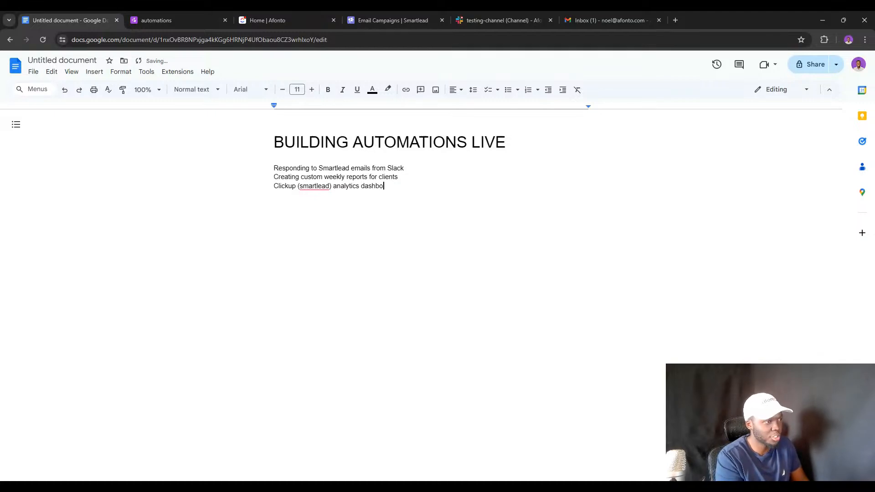
text(ard Hubspot)
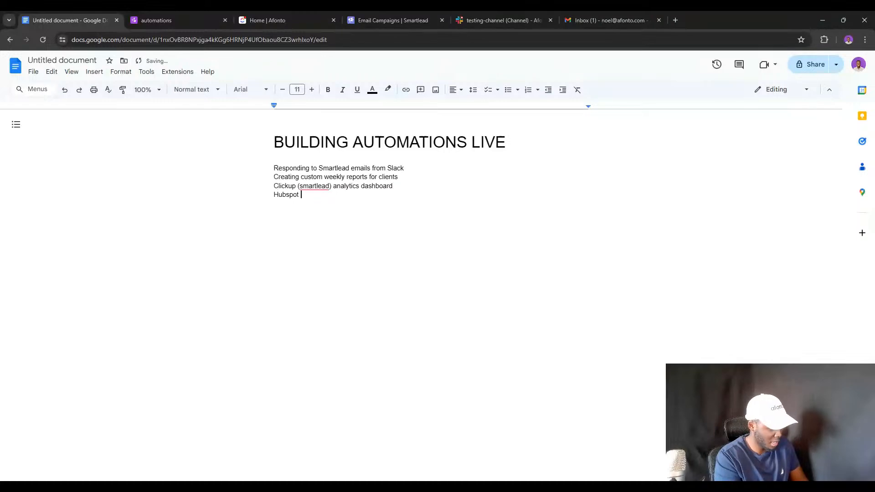
text( 2-way sync)
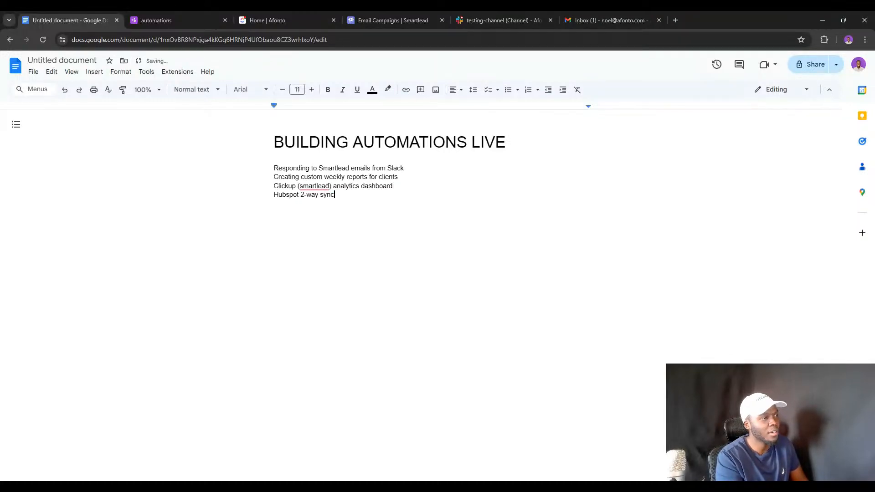
click(672, 16)
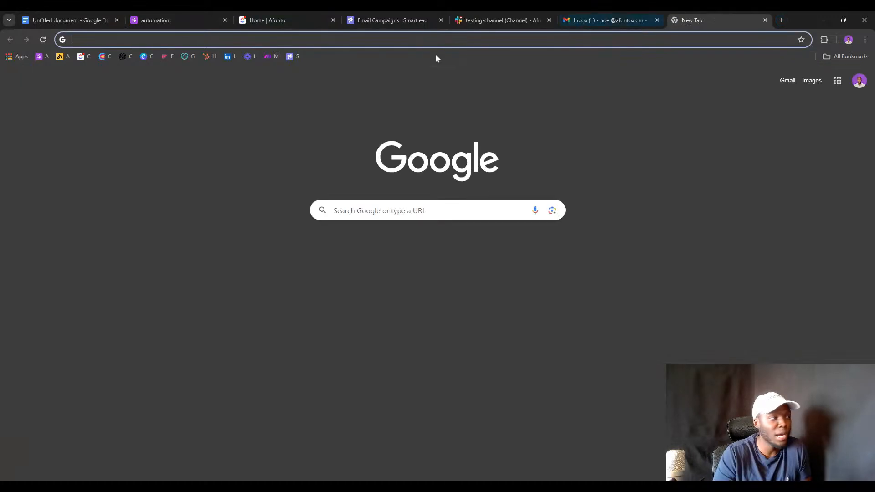
click(274, 56)
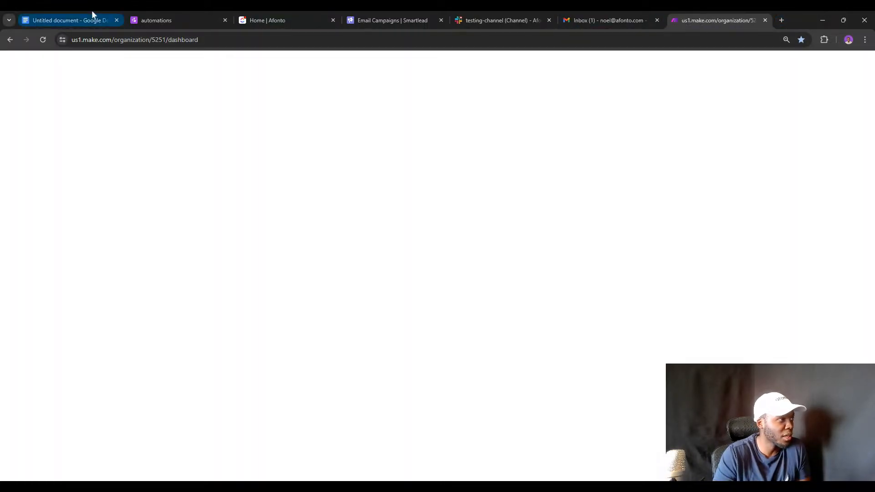
Show Make's All scenarios list, then return to the afonto automations page.
click(93, 22)
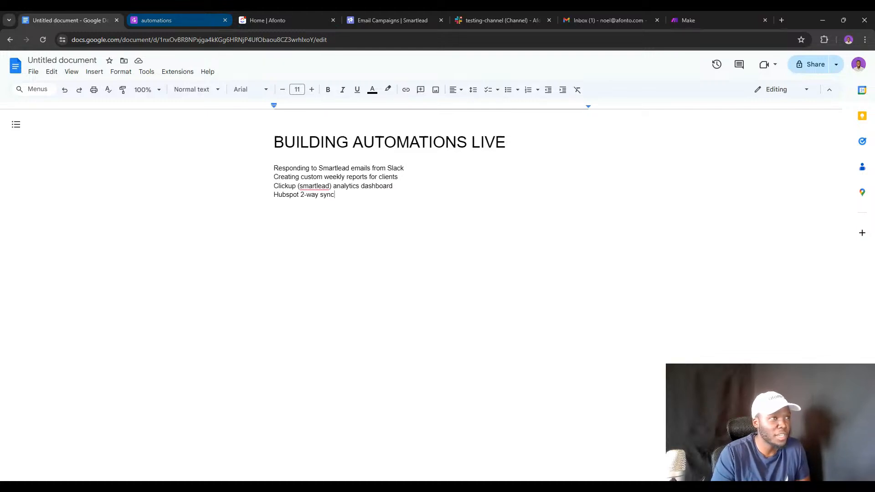
click(715, 12)
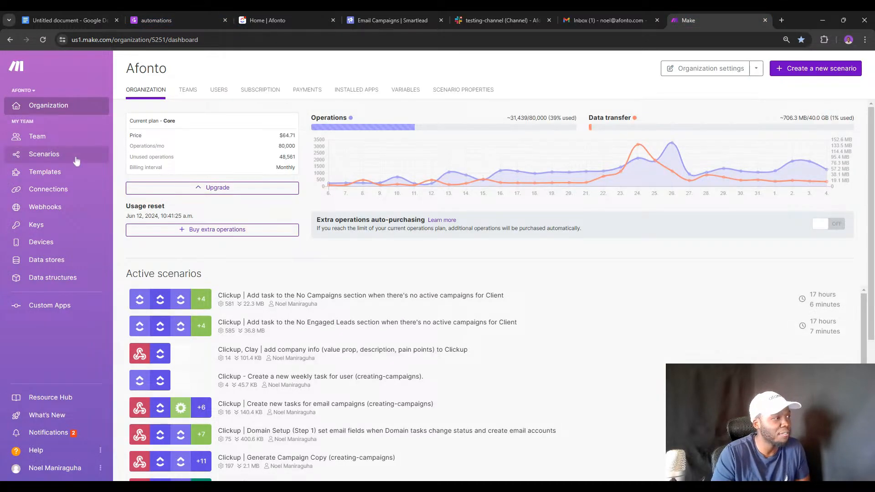
click(76, 160)
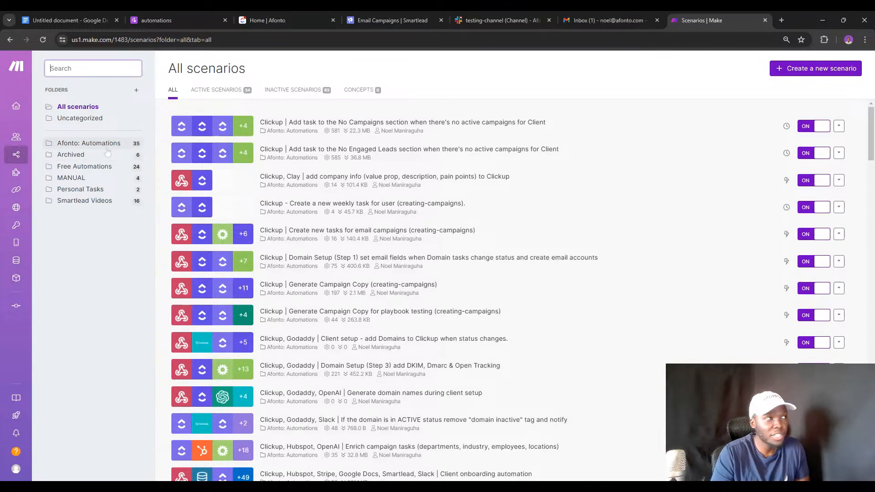
click(160, 22)
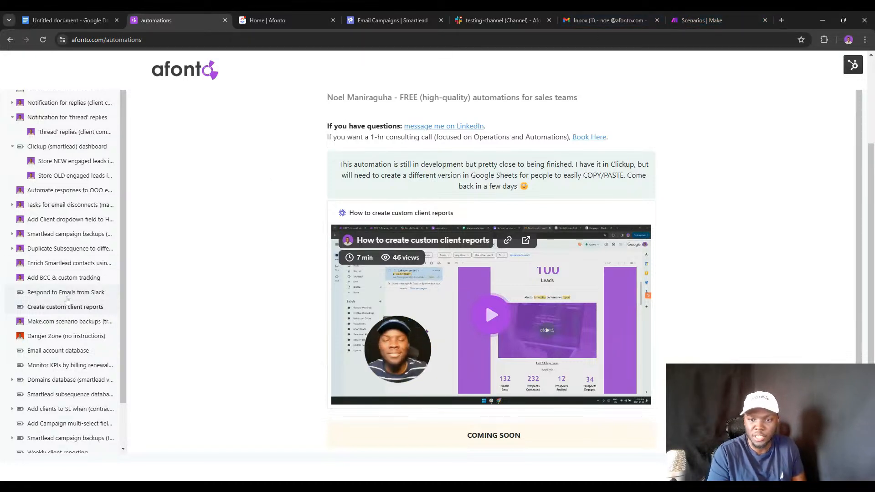
Scroll through the Respond to Emails from Slack page, then return to Make's scenarios list.
click(45, 294)
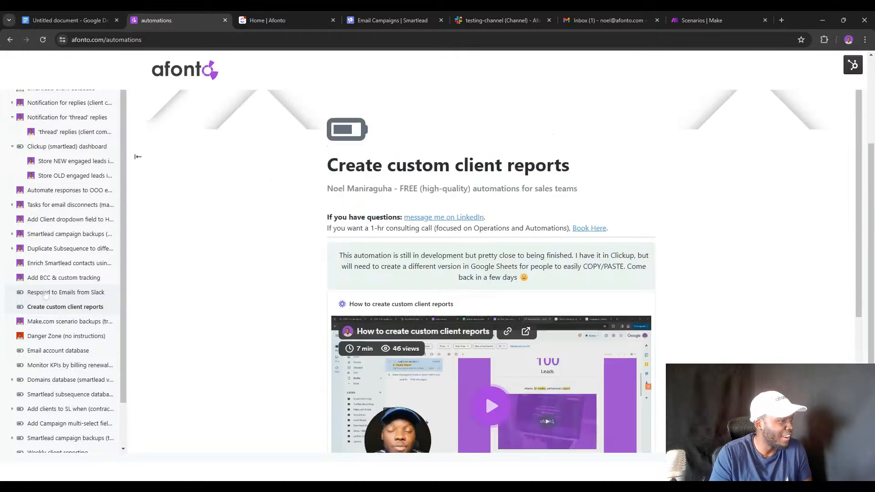
scroll(359, 260, down, 5)
scroll(359, 260, up, 4)
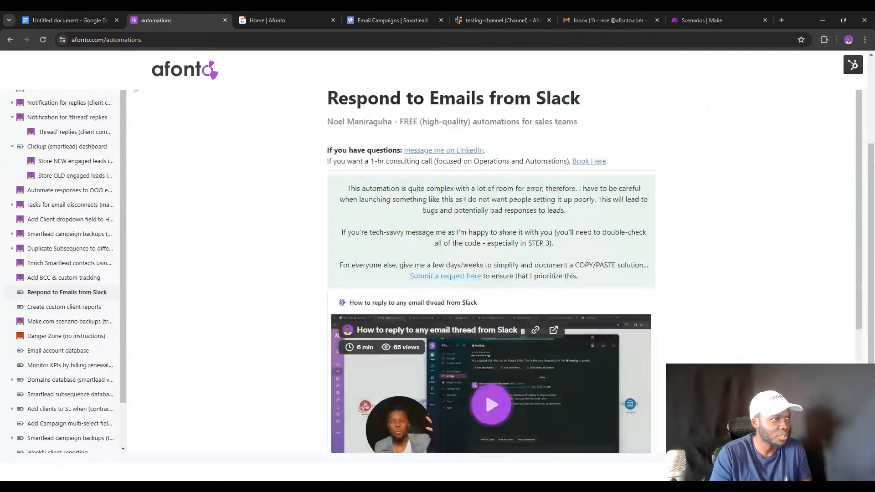
scroll(357, 261, down, 2)
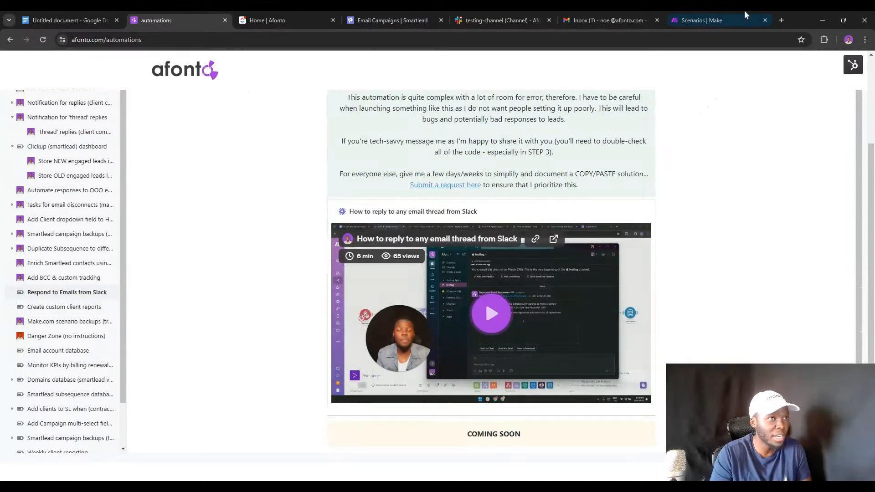
click(699, 18)
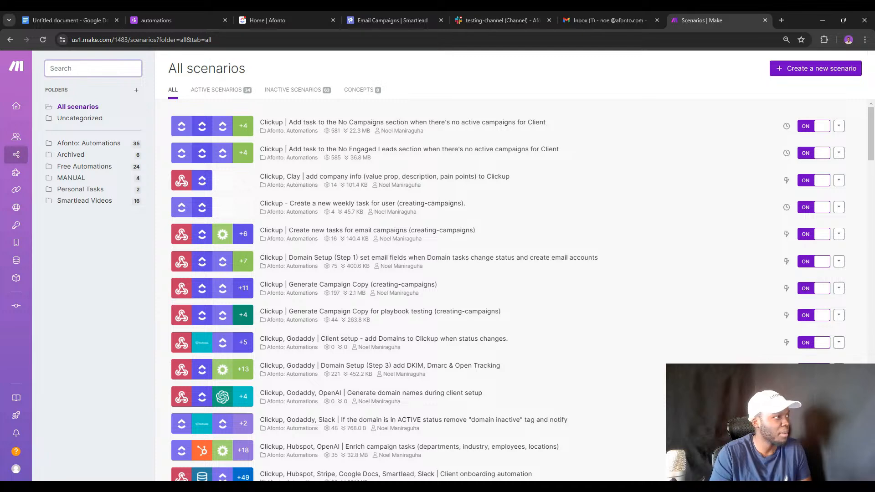
Search Free Automations for 'slack' and open the step 1–3 reply scenarios in new tabs.
text(resp)
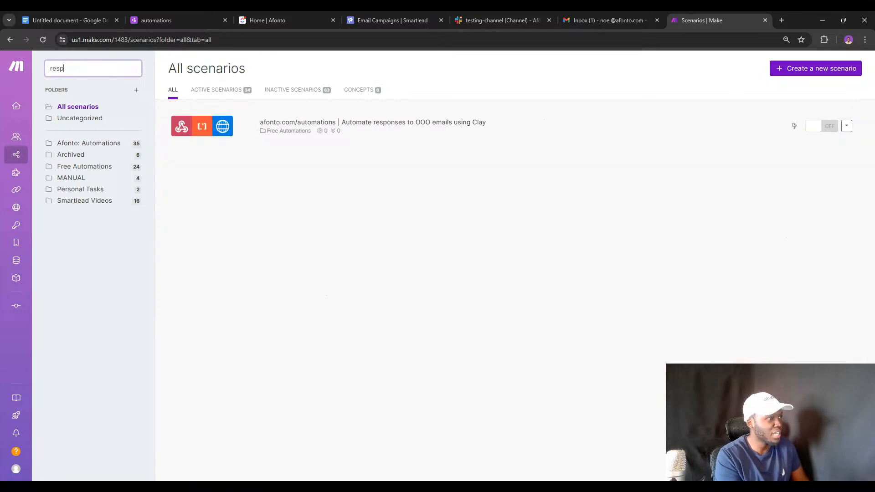
key(BackSpace)
key(BackSpace)
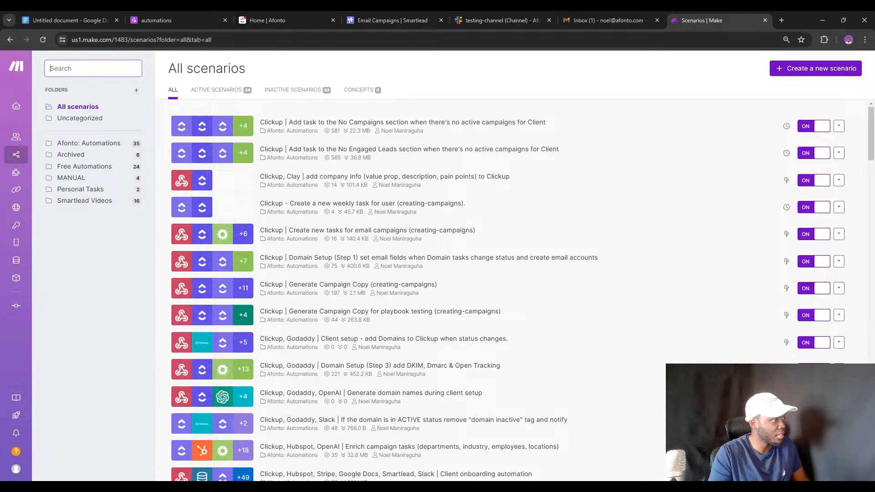
click(107, 168)
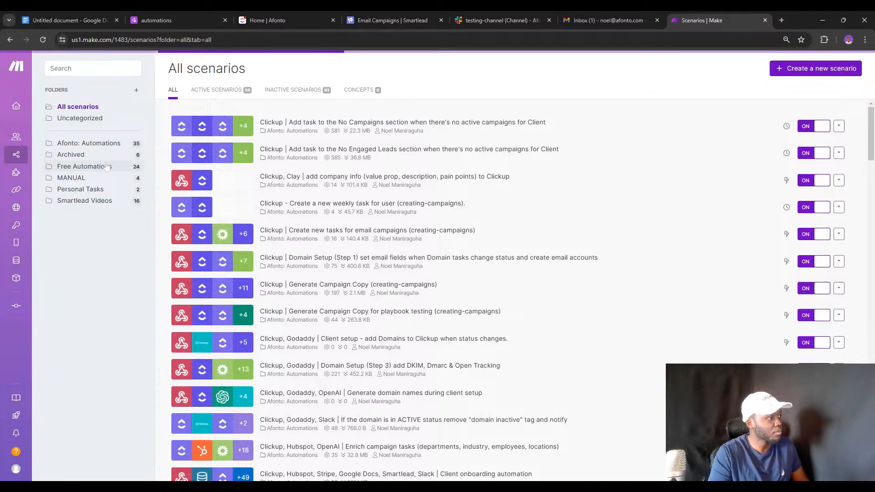
click(92, 69)
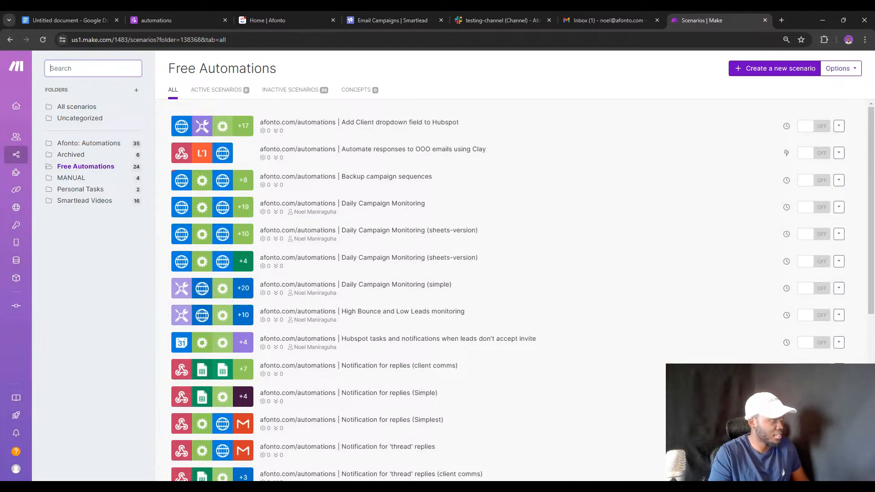
text(slack)
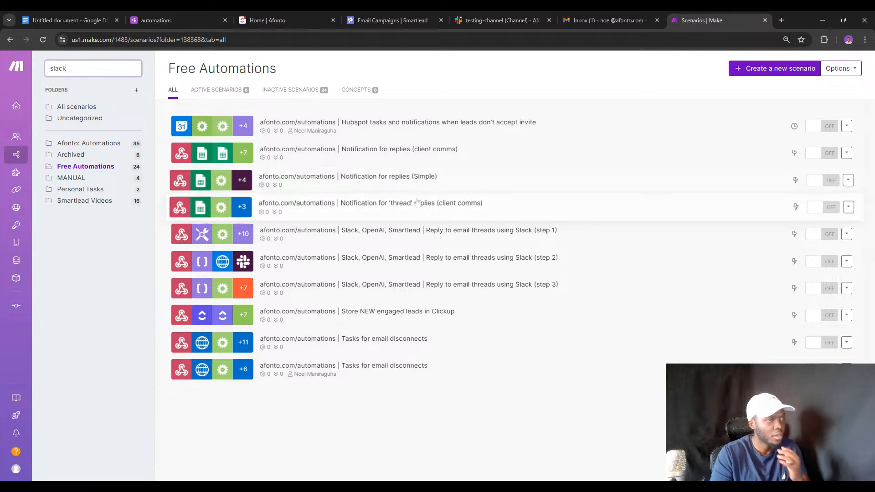
click(413, 237)
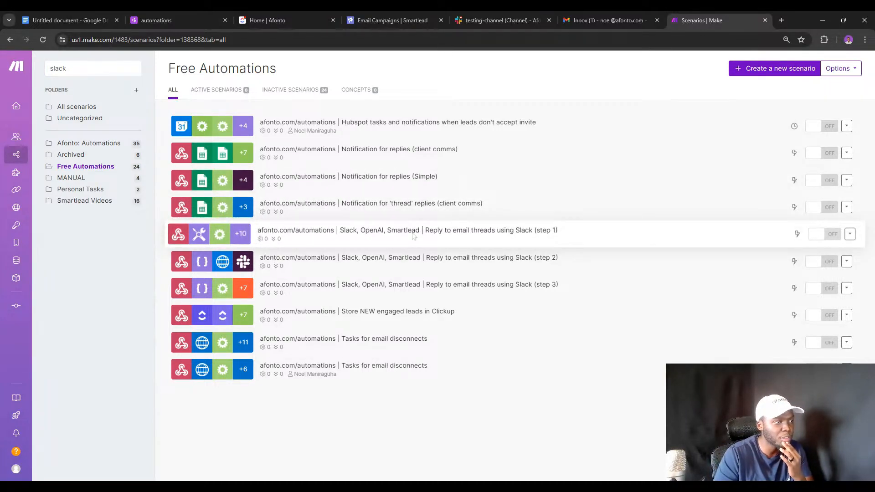
ctrl+click(413, 236)
ctrl+click(448, 261)
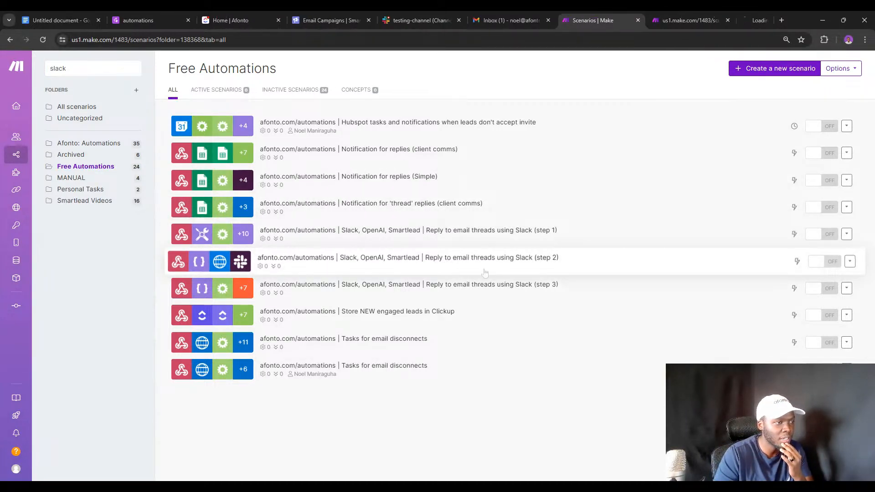
ctrl+click(475, 287)
click(562, 18)
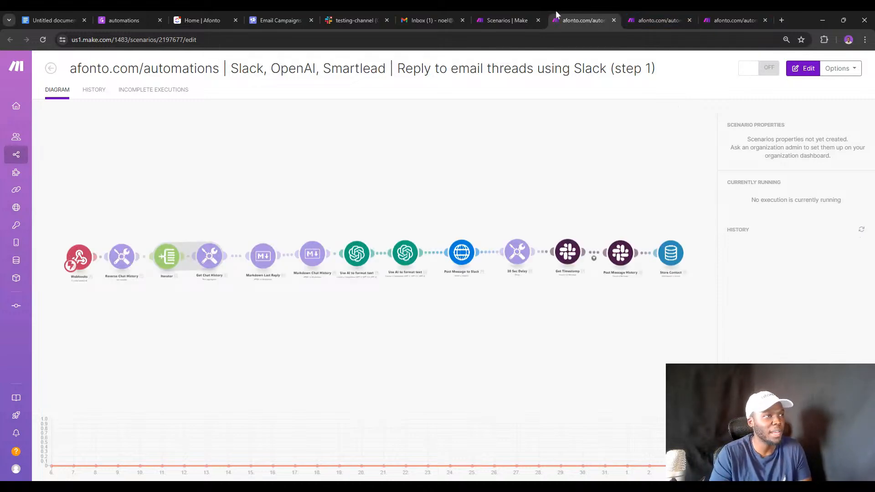
Duplicate the scenarios tab, check the organization's usage reset date, then return to the step 1 diagram.
click(504, 11)
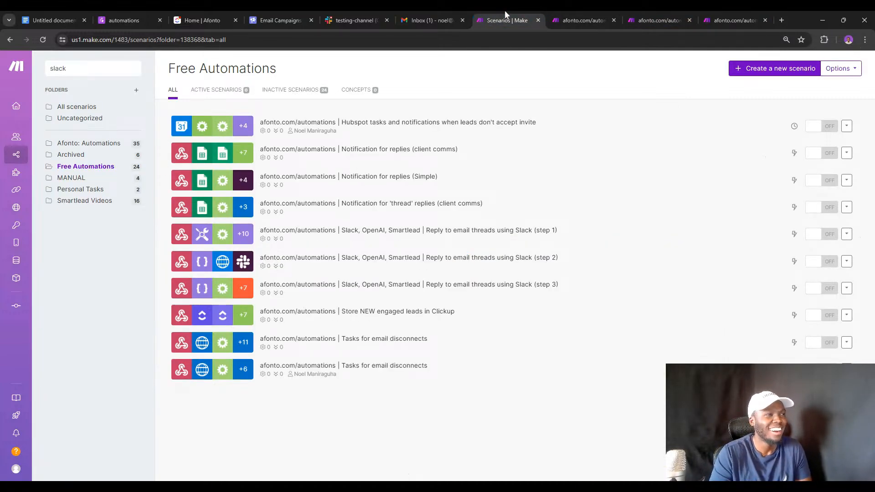
right_click(505, 12)
key(d)
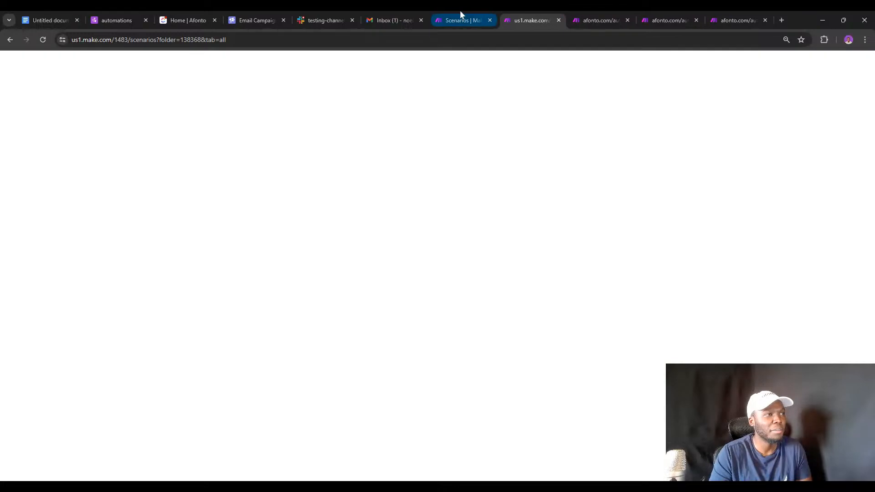
click(461, 15)
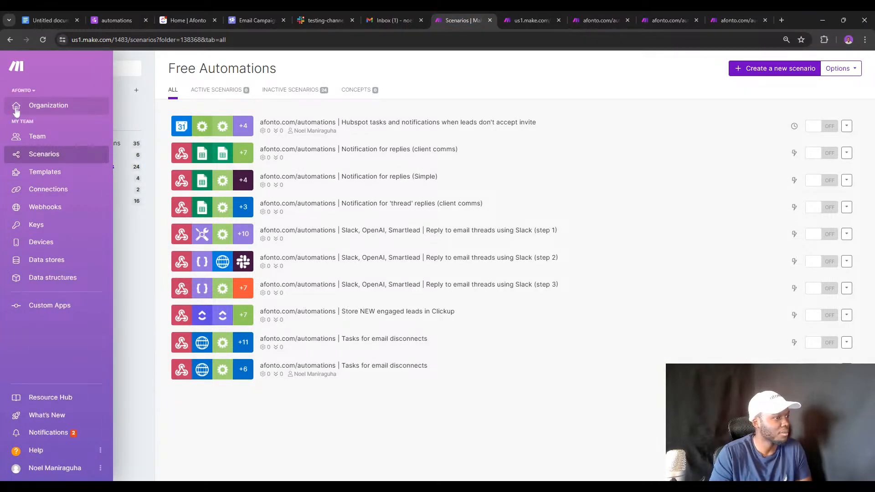
click(16, 111)
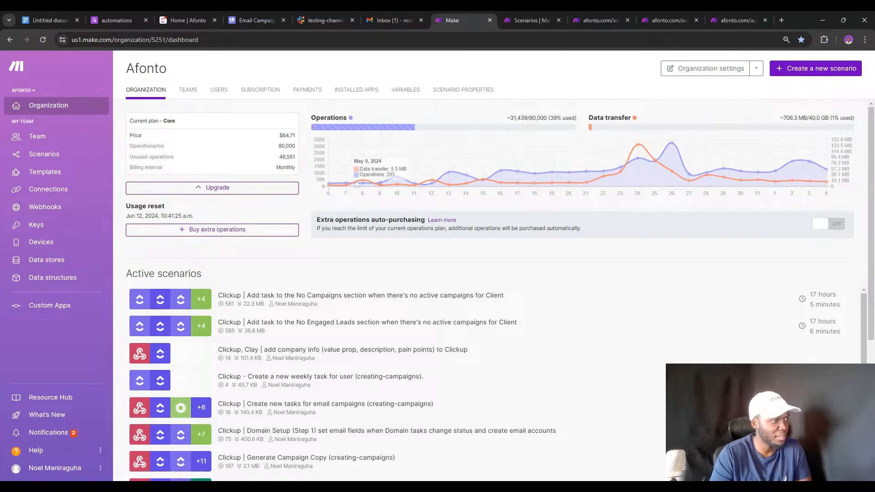
triple_click(139, 216)
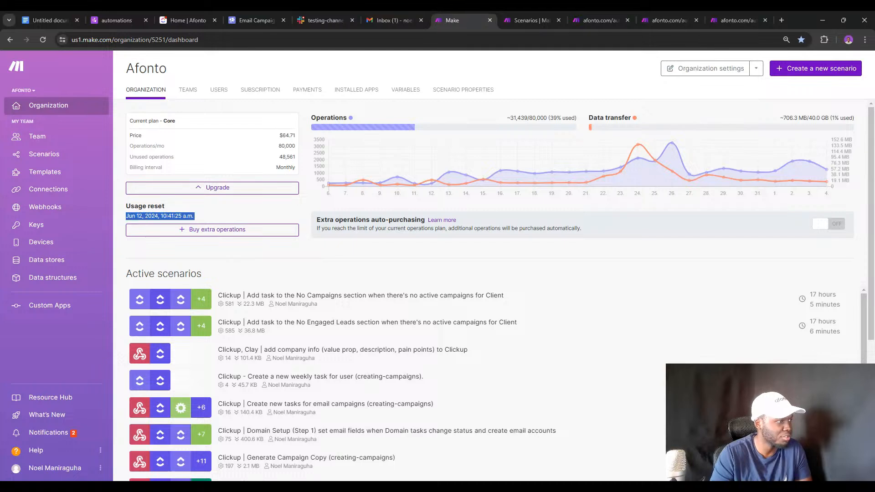
click(21, 157)
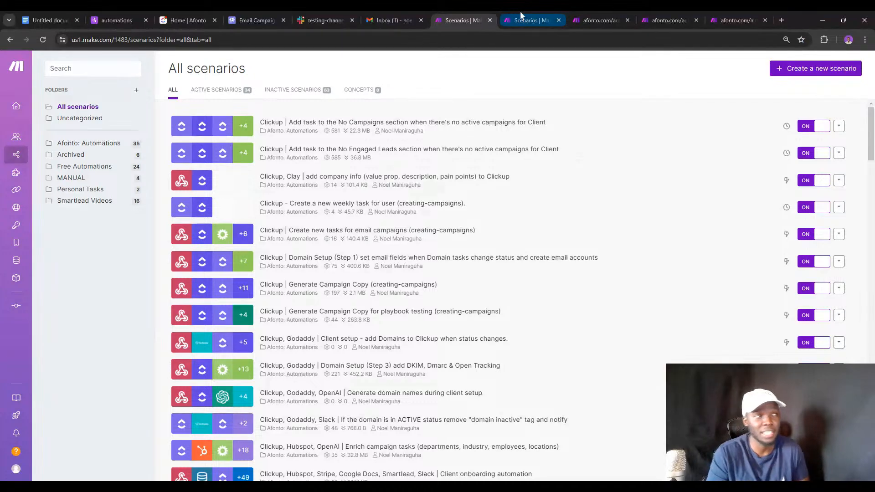
click(520, 11)
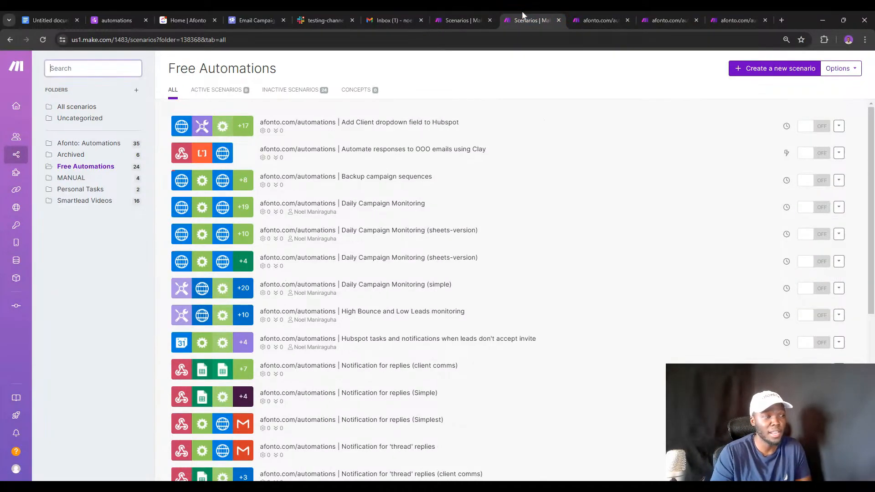
click(594, 10)
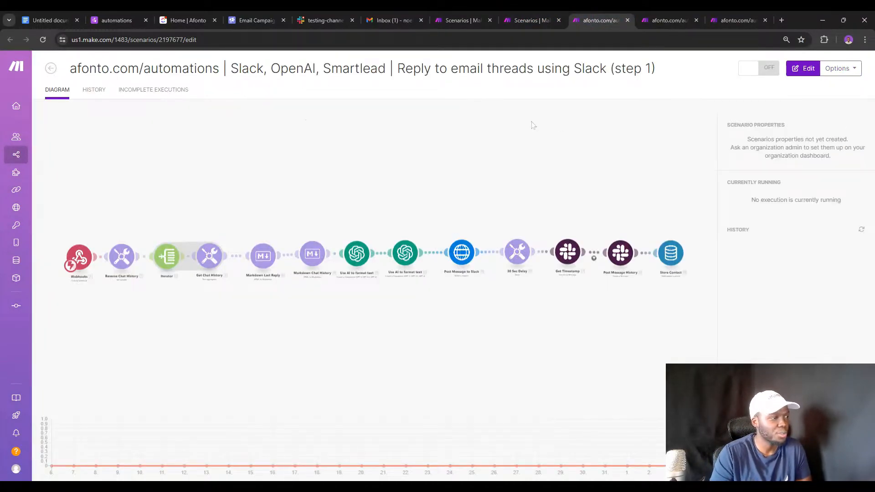
Pan the step 1 diagram out to the Store Contact module and back to the start.
scroll(183, 135, up, 2)
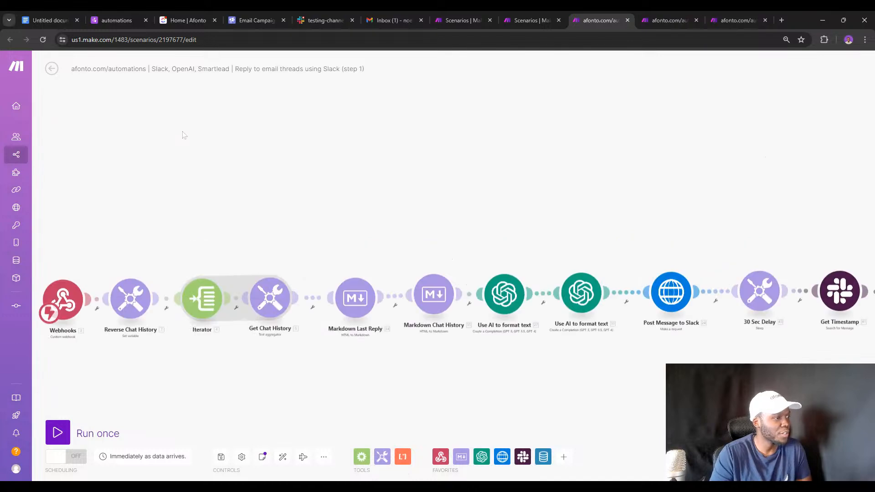
drag(205, 182, 201, 134)
drag(417, 150, 302, 134)
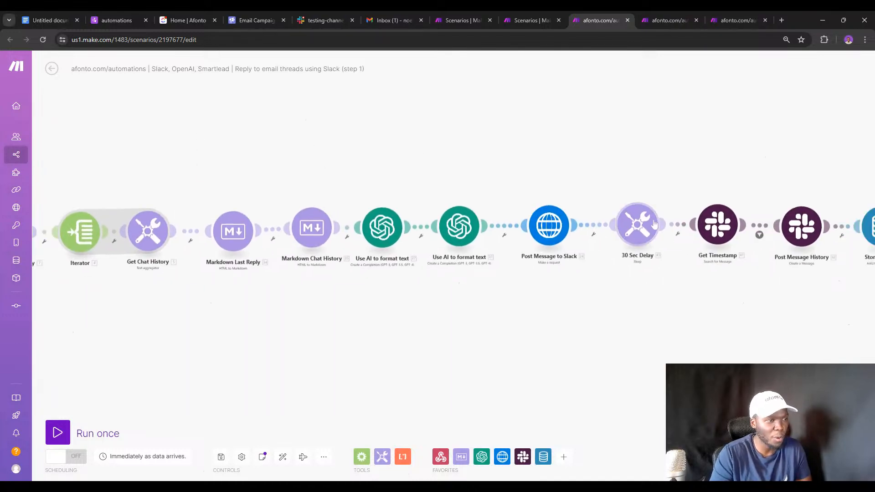
drag(517, 275, 466, 264)
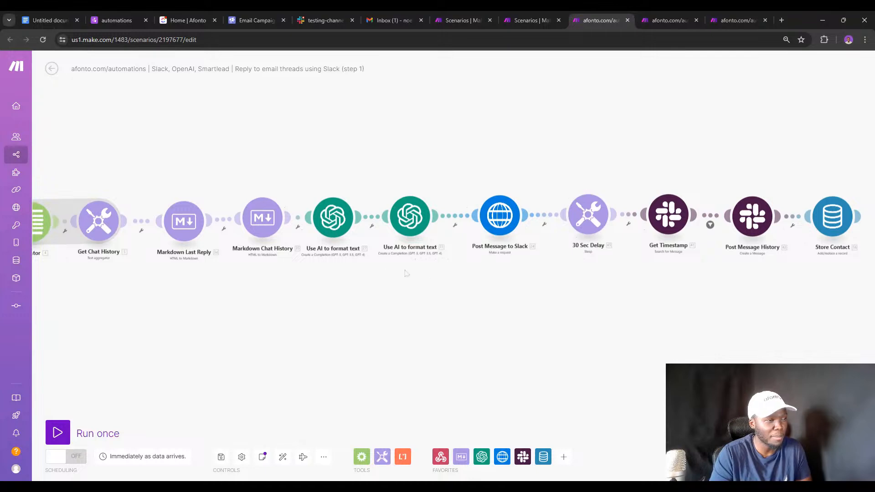
drag(608, 259, 611, 258)
drag(463, 293, 563, 292)
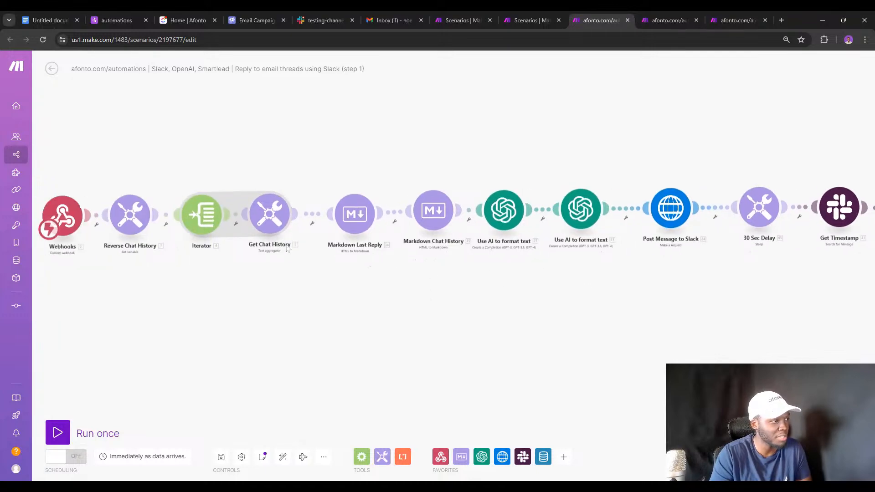
Compare the step 2 and step 3 diagrams, open ClickUp home in a new tab, then return to step 1.
click(57, 18)
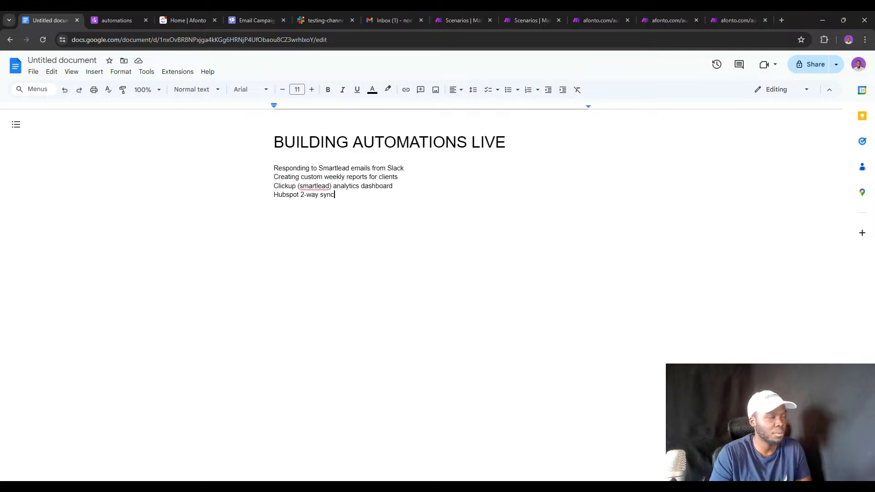
click(525, 12)
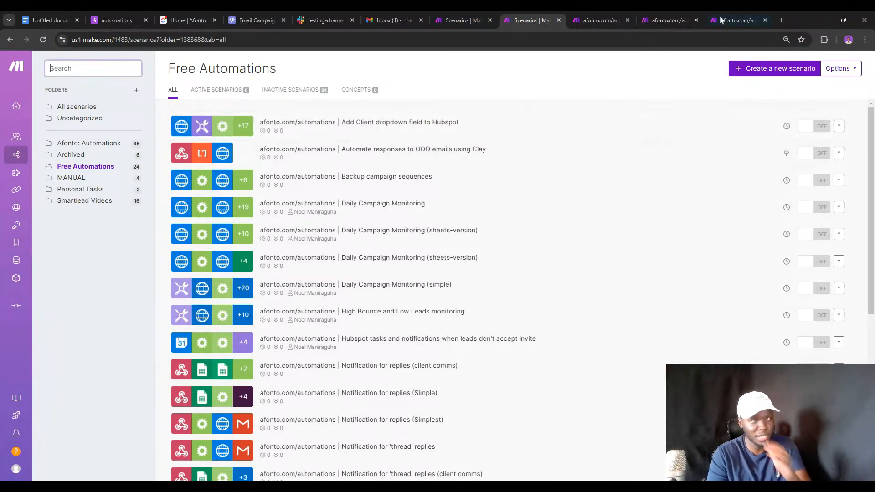
click(609, 18)
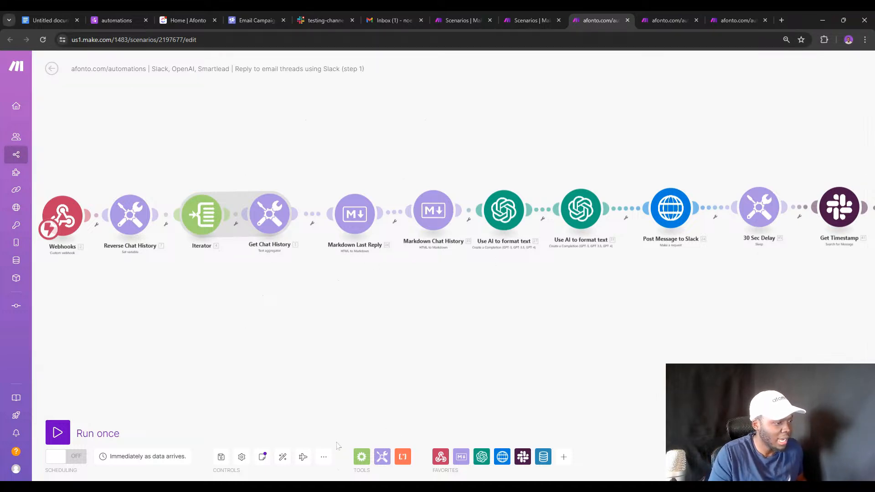
click(663, 11)
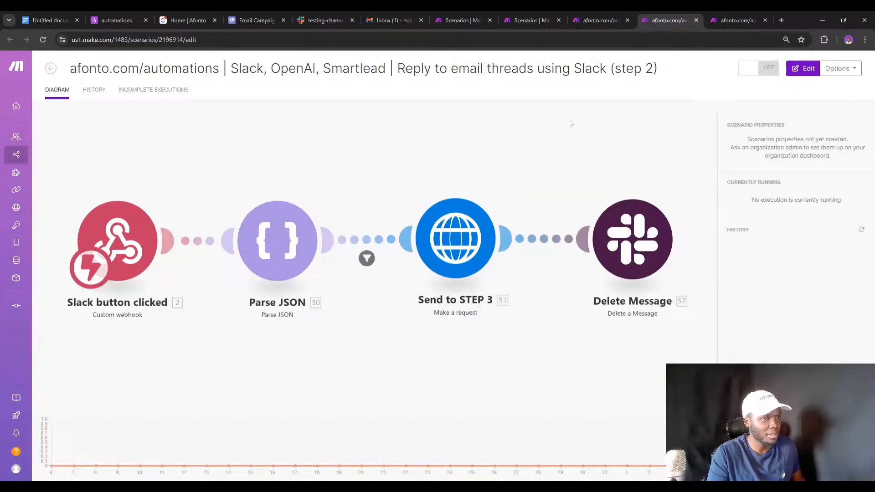
click(718, 11)
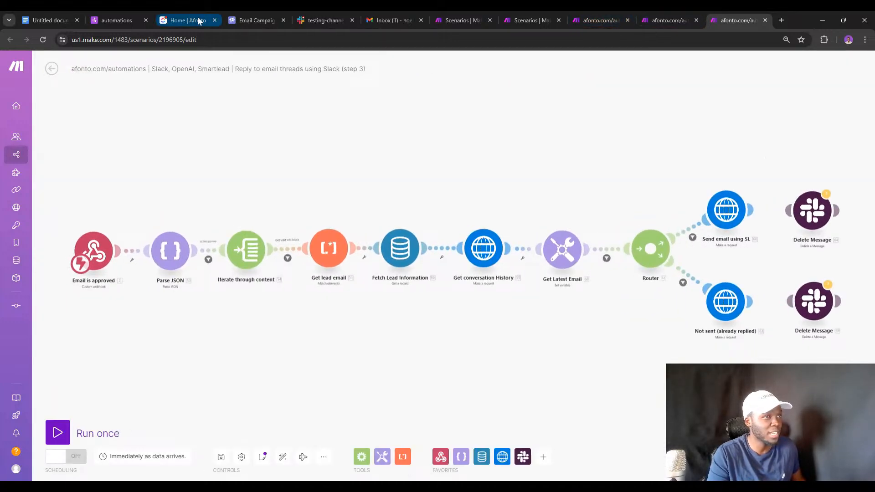
click(782, 21)
click(85, 56)
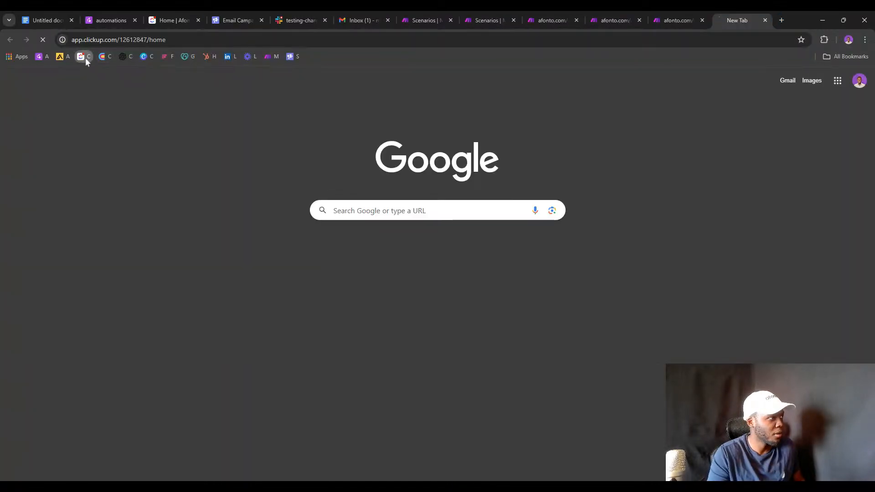
click(505, 17)
click(534, 13)
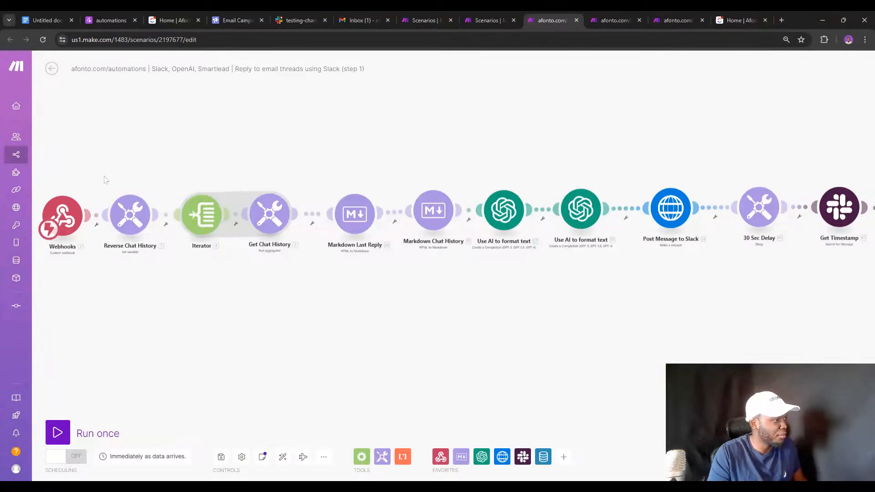
Inspect the Reverse Chat History, Iterator, Get Chat History aggregator and both Markdown modules.
click(152, 199)
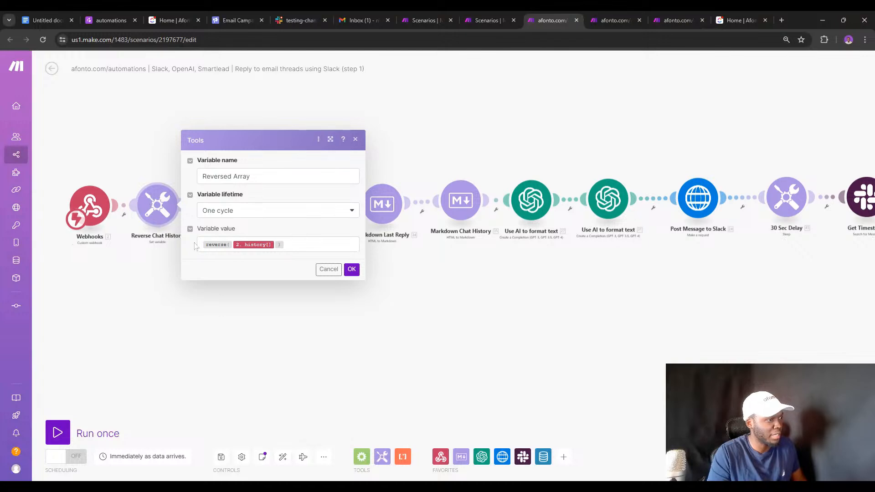
click(153, 252)
click(233, 202)
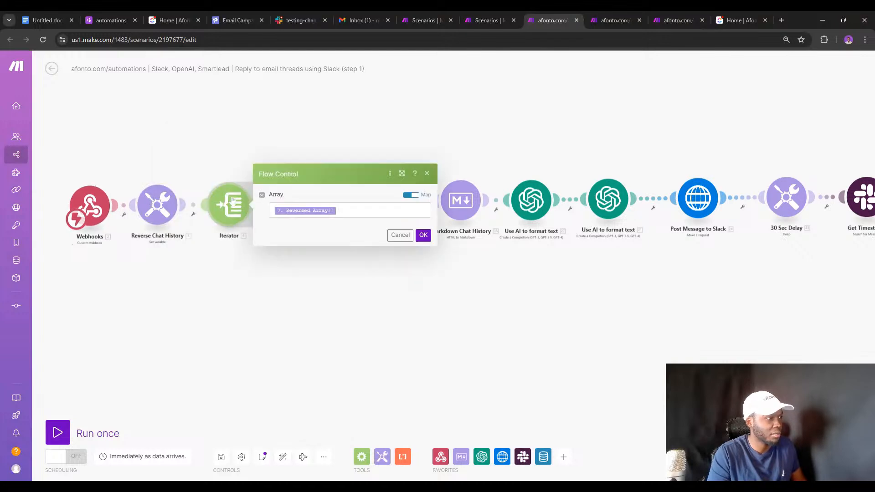
click(192, 255)
click(298, 207)
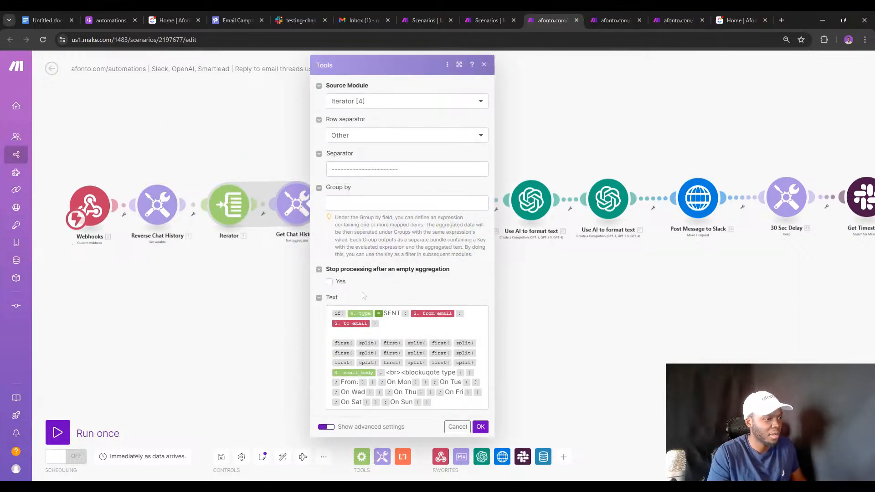
click(268, 245)
click(370, 207)
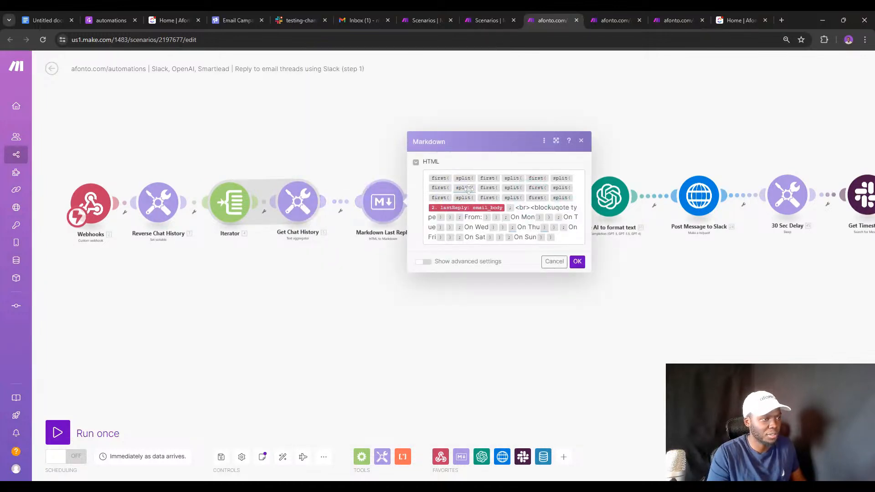
click(386, 255)
click(474, 204)
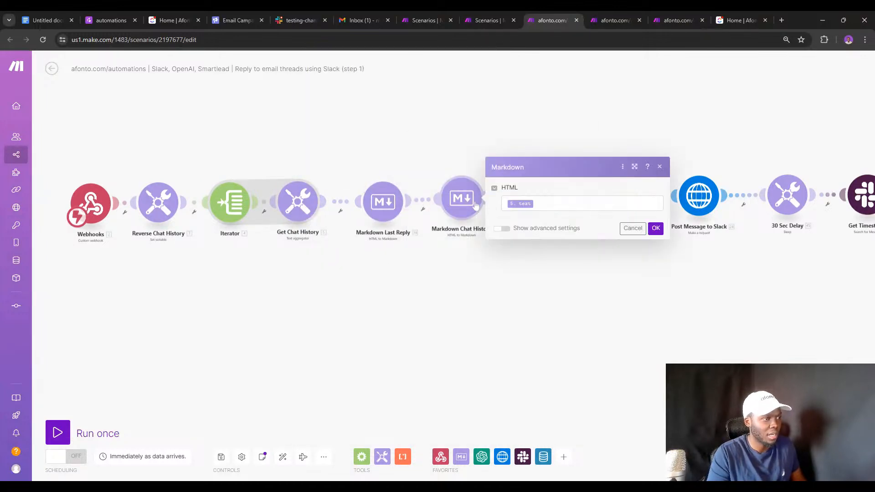
click(460, 263)
Inspect both OpenAI formatting modules and the Post Message to Slack HTTP request settings.
click(542, 197)
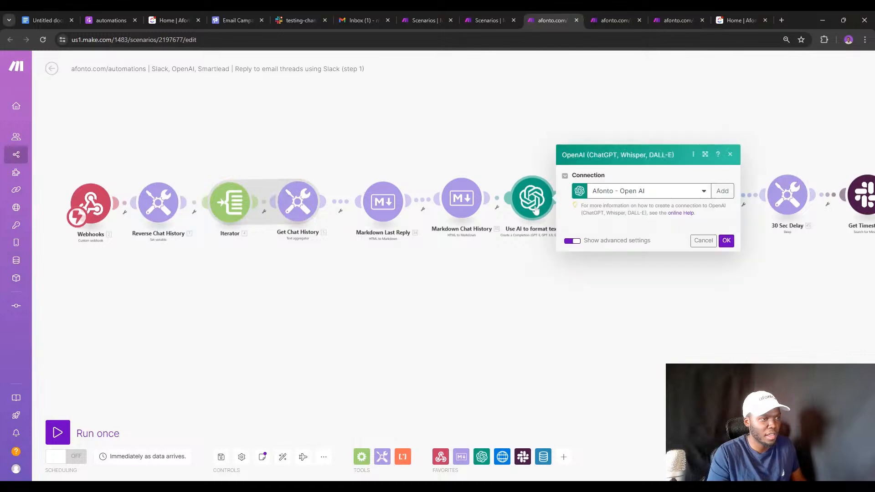
scroll(647, 301, down, 5)
click(530, 330)
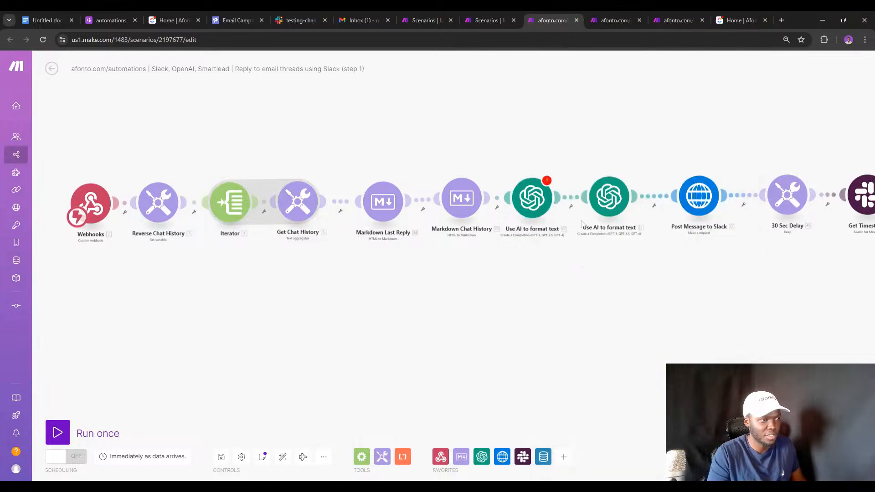
click(598, 197)
scroll(676, 149, down, 4)
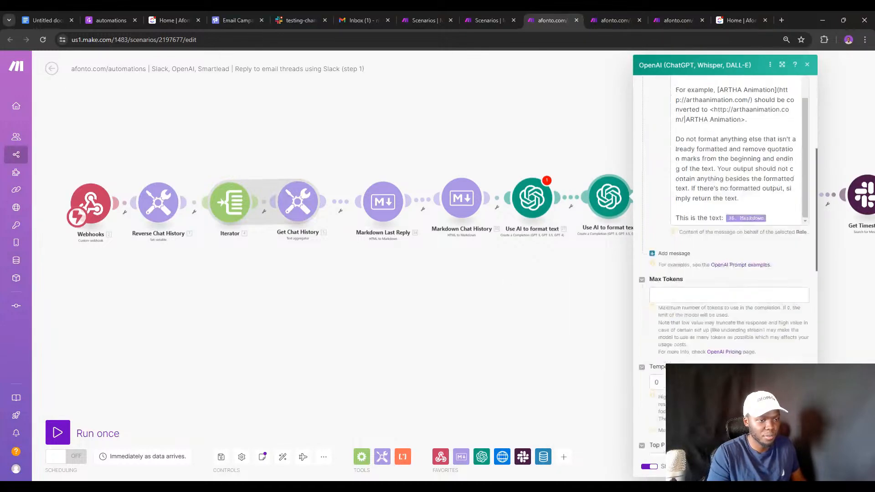
click(605, 254)
click(683, 216)
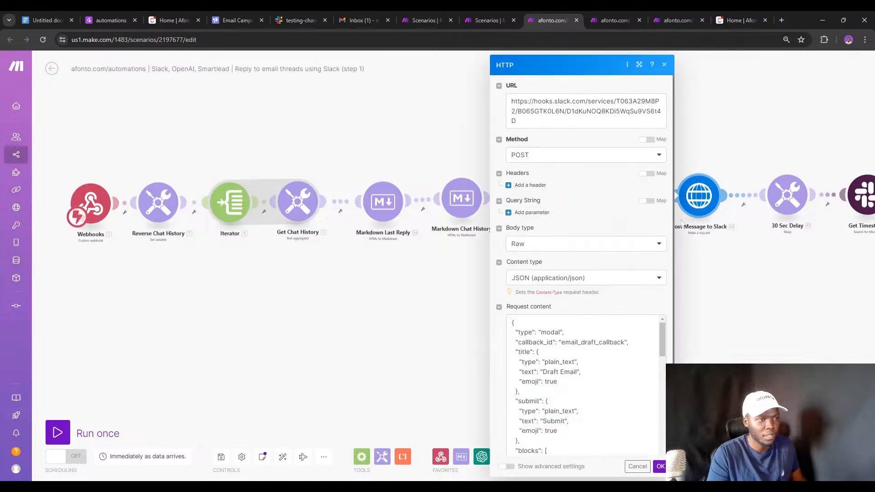
scroll(588, 388, down, 8)
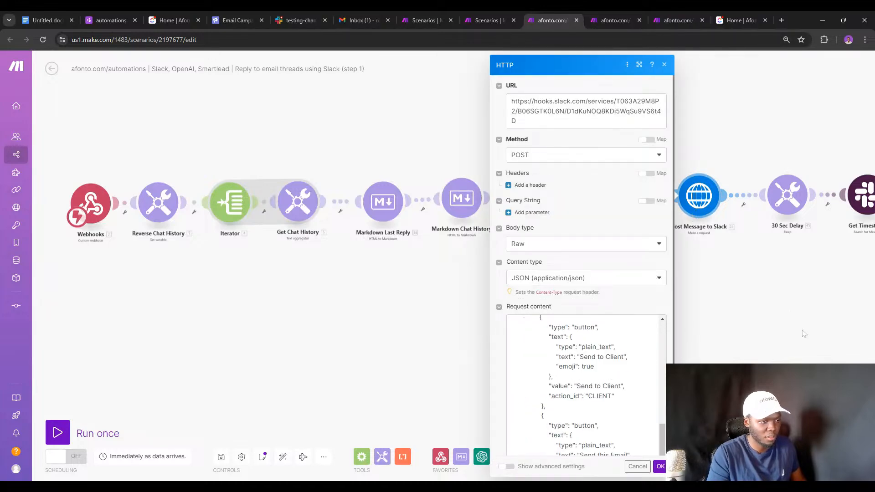
Set the Sleep module's delay to 60 seconds.
click(766, 295)
drag(765, 294, 478, 267)
click(490, 208)
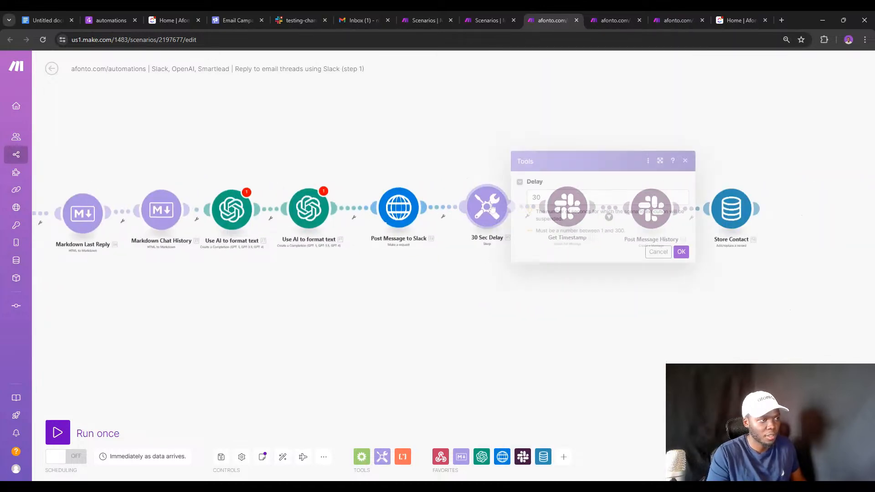
click(592, 197)
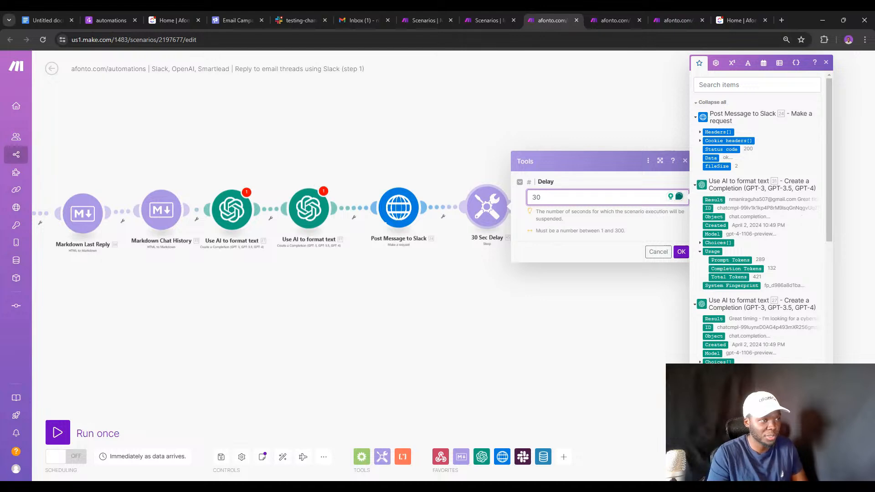
click(681, 251)
Rename the sleep step from '30 Sec Delay' to '60 Sec Delay'.
right_click(496, 210)
click(519, 254)
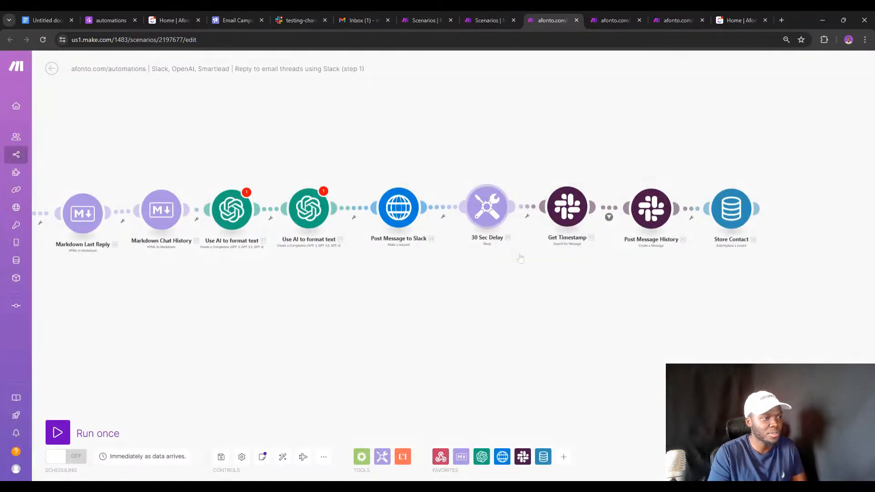
key(BackSpace)
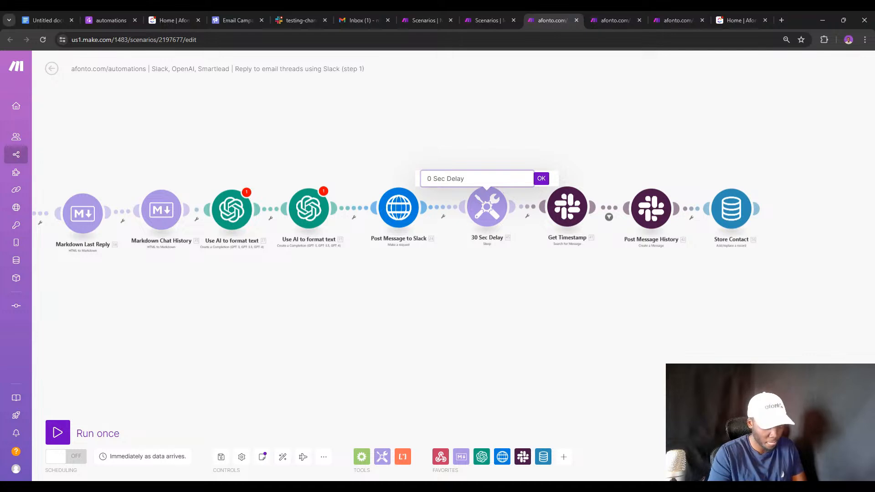
text(6)
click(541, 179)
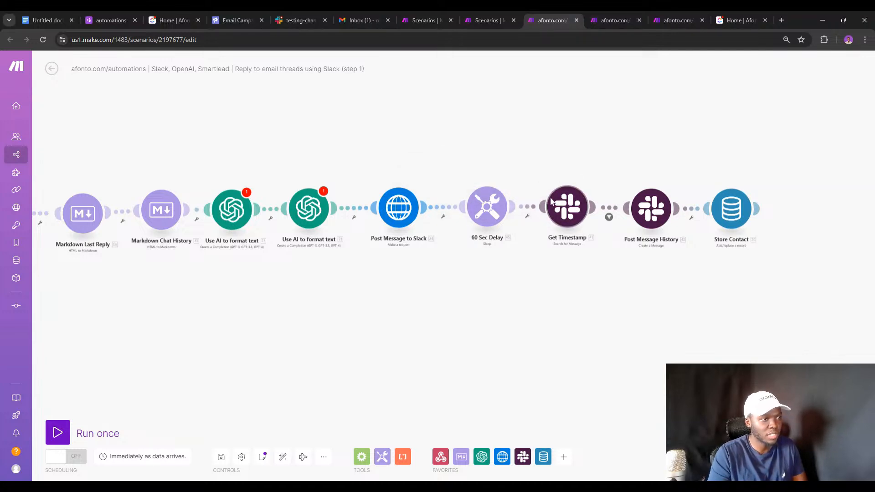
Review the Get Timestamp, Post Message History and Store Contact modules.
click(566, 207)
click(540, 254)
click(651, 218)
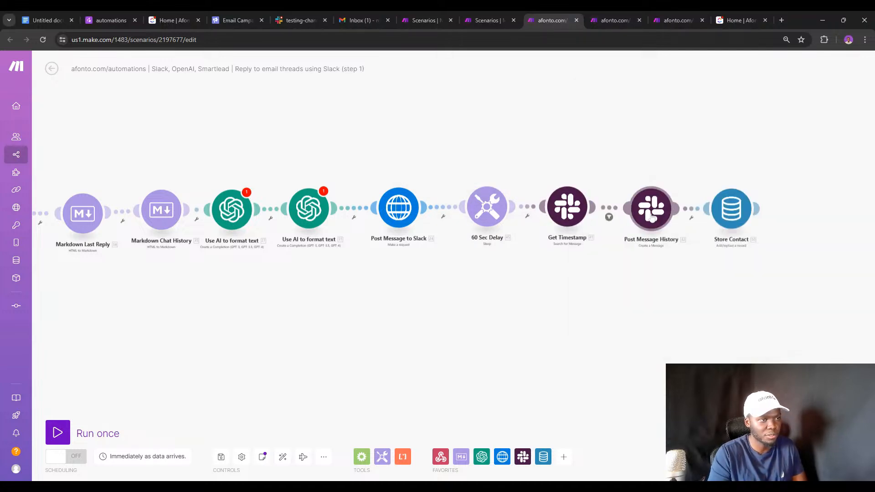
scroll(775, 291, down, 7)
click(596, 307)
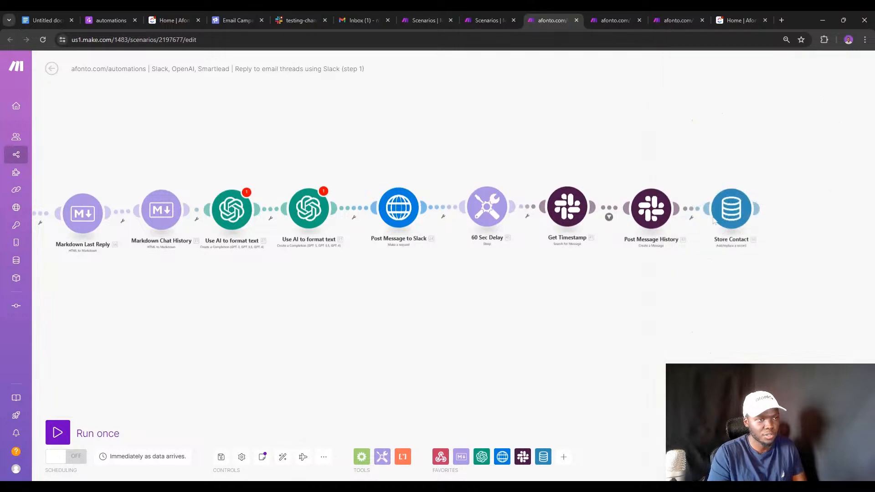
click(739, 212)
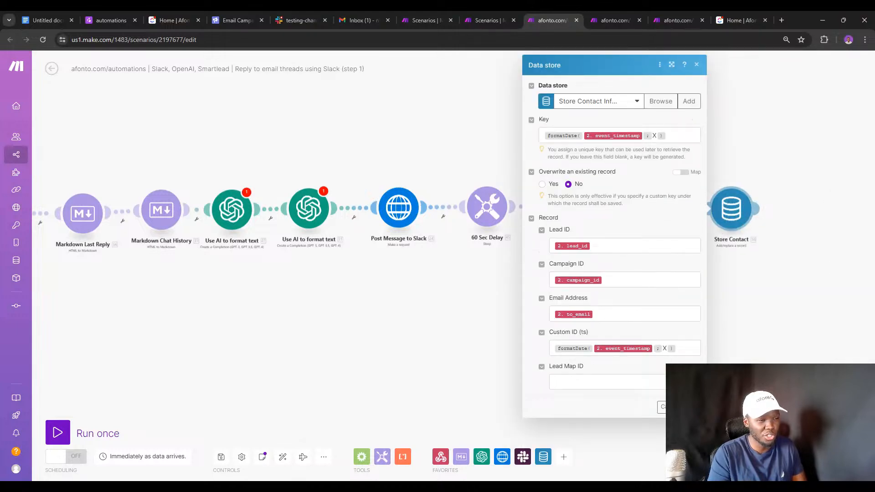
click(756, 239)
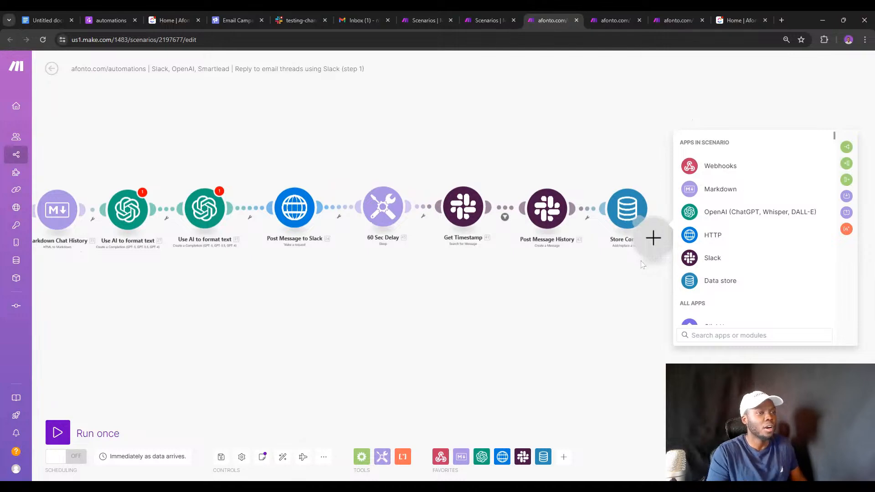
Discard the unused new step, export the step 1 blueprint, and bring up the step 2 scenario.
click(344, 347)
click(323, 456)
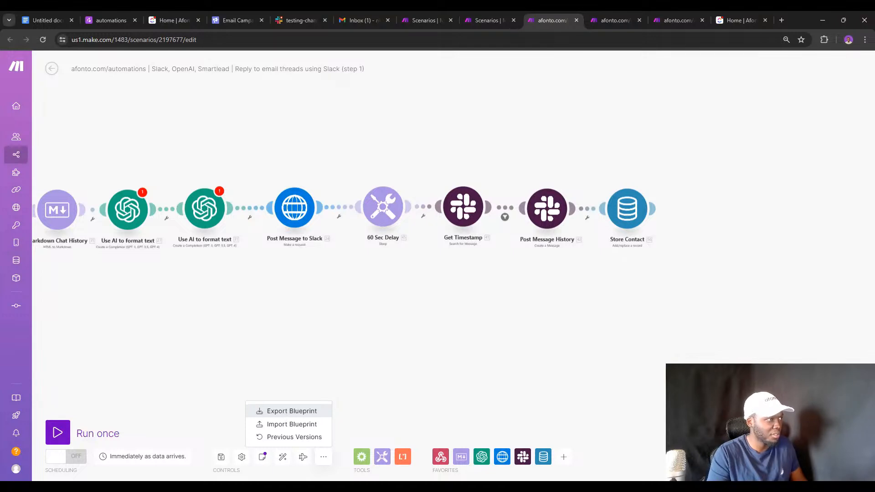
click(283, 411)
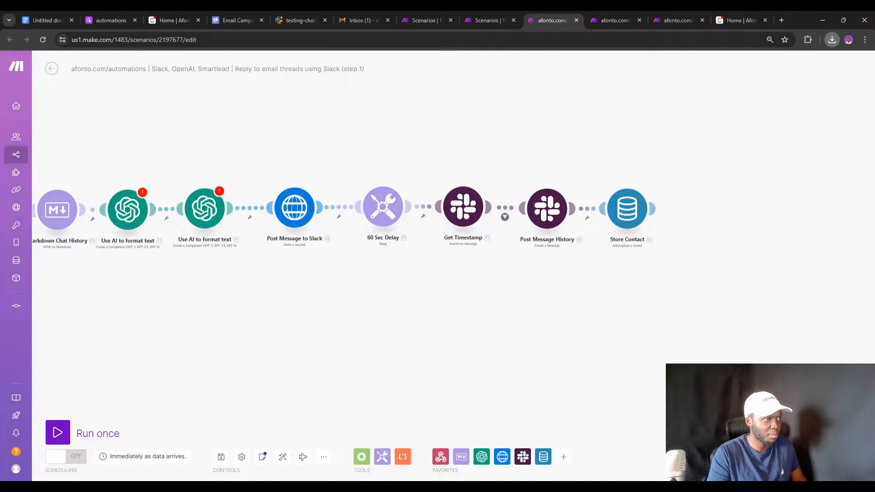
click(616, 11)
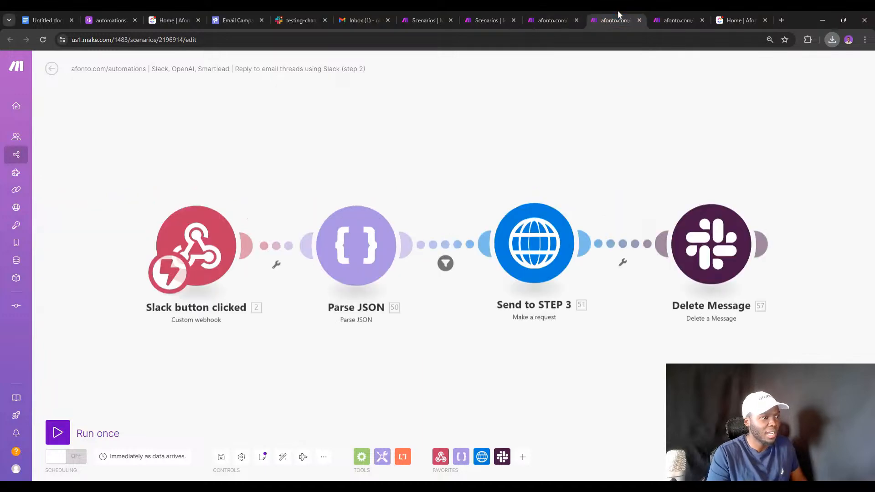
In step 2, replace the Send to STEP 3 webhook path with {{WEBHOOK}}.
click(527, 248)
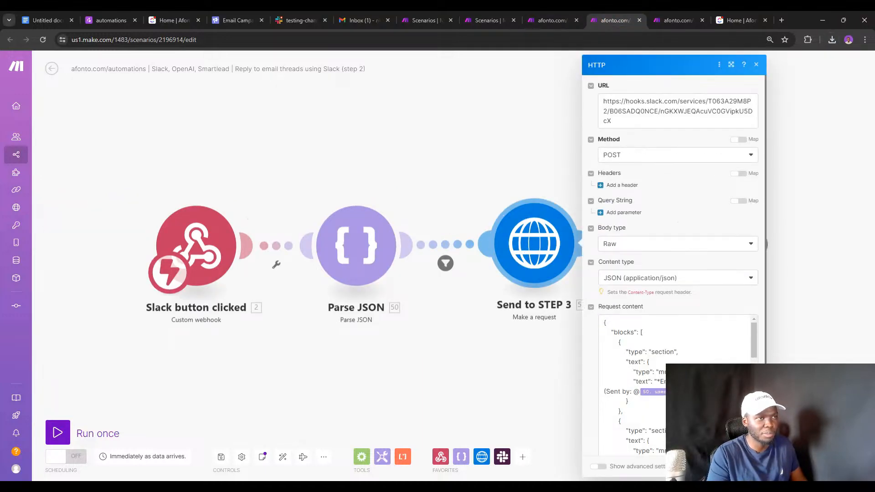
drag(708, 101, 638, 121)
key(BackSpace)
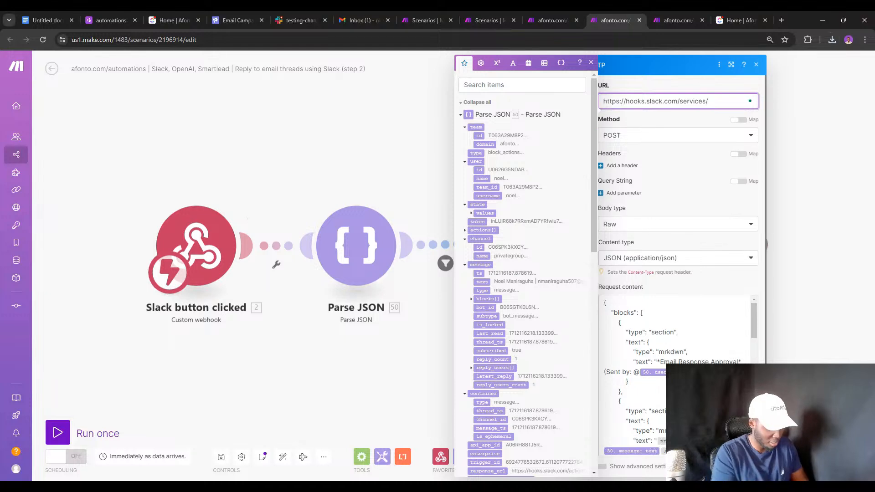
text({)
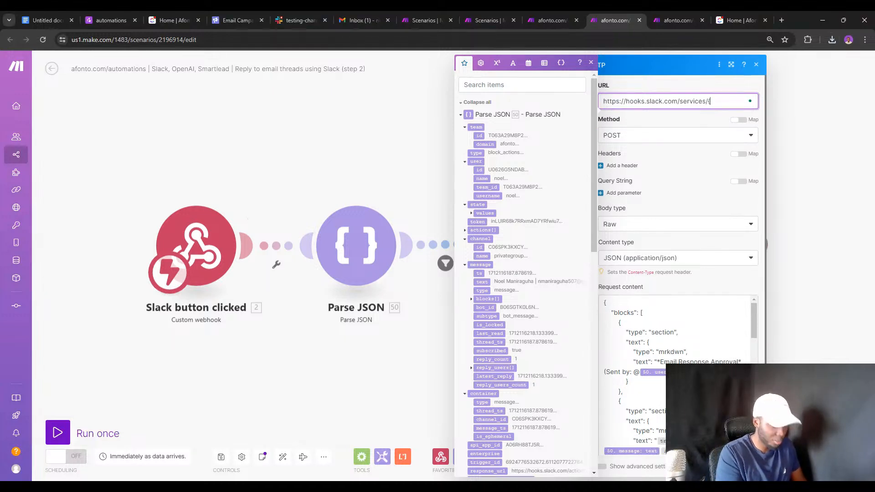
text({WEBHOO)
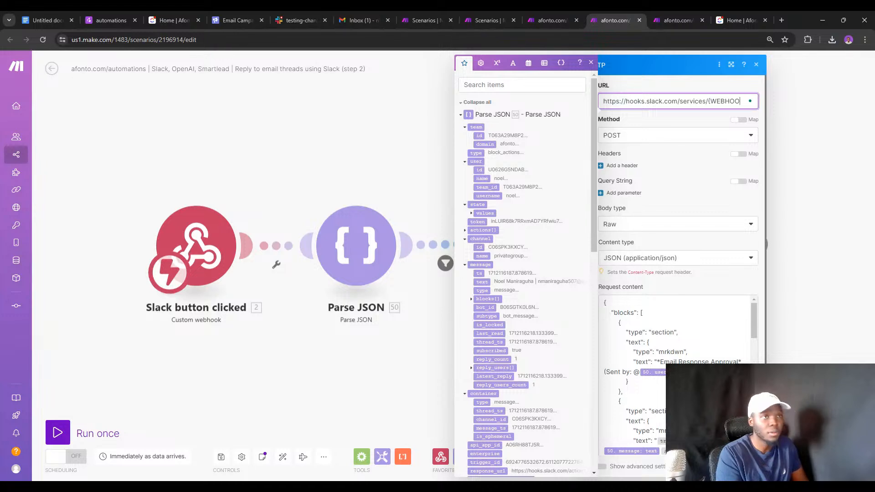
text(K})
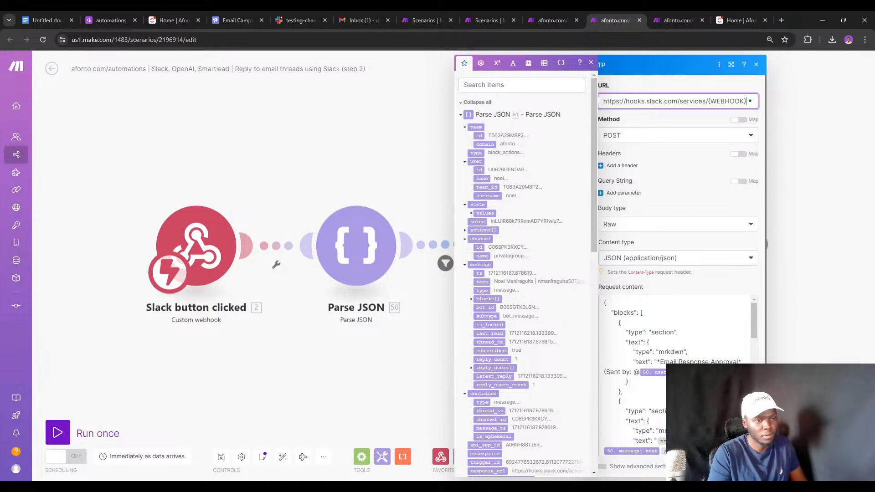
key(Escape)
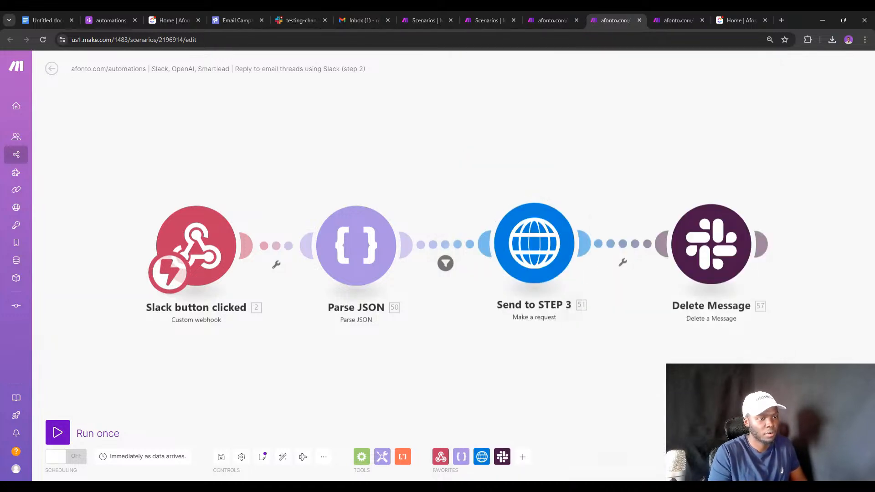
In step 1, replace the Post Message to Slack webhook path with {{WEBHOOK}}.
click(559, 17)
click(294, 211)
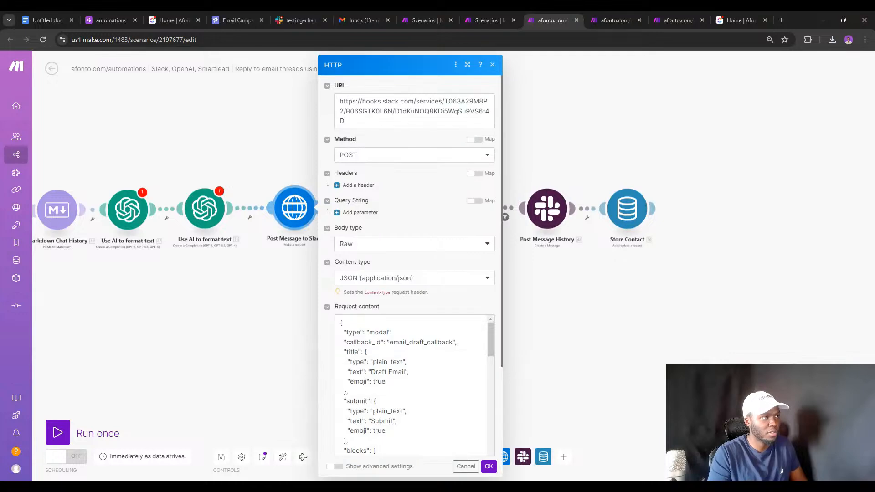
drag(444, 101, 346, 121)
text({)
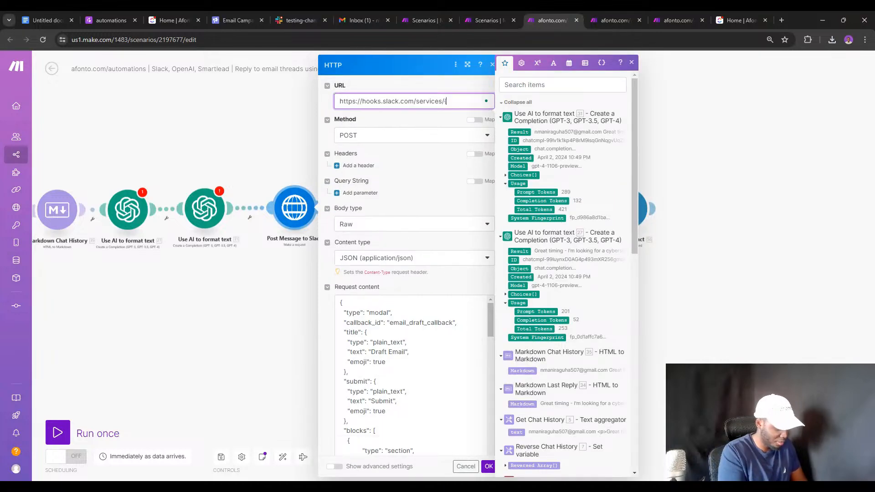
text(WEB)
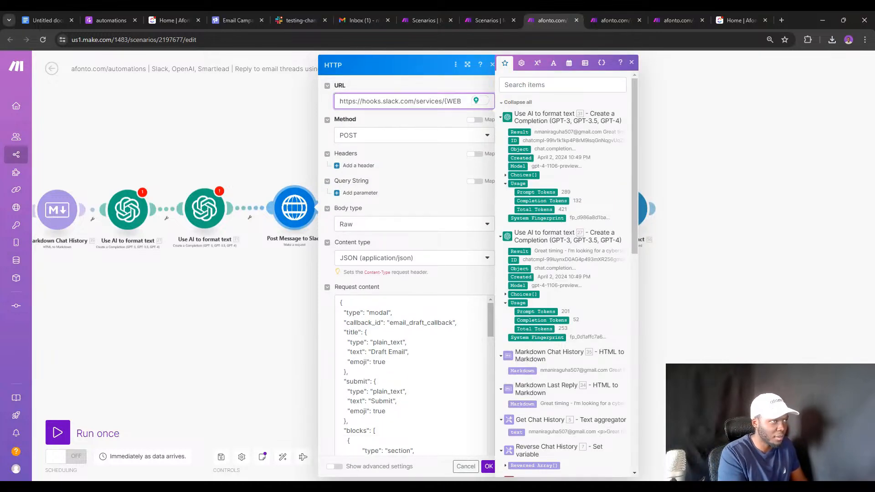
text(HOOK})
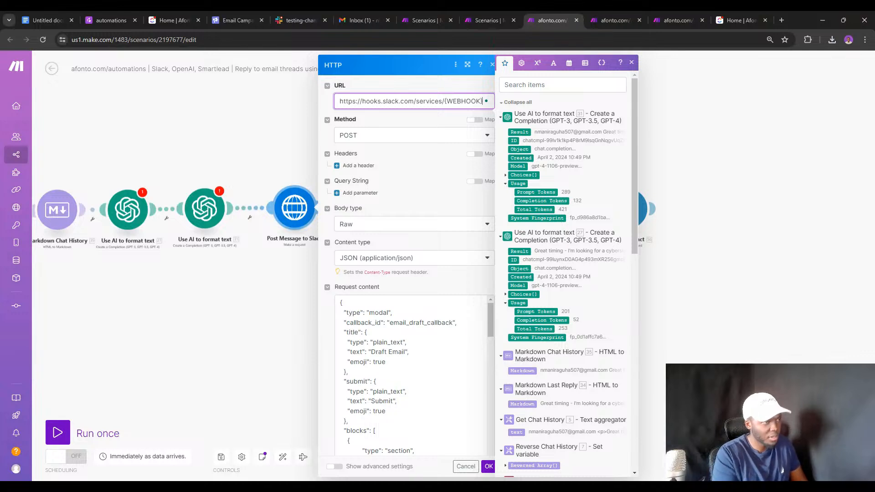
click(487, 466)
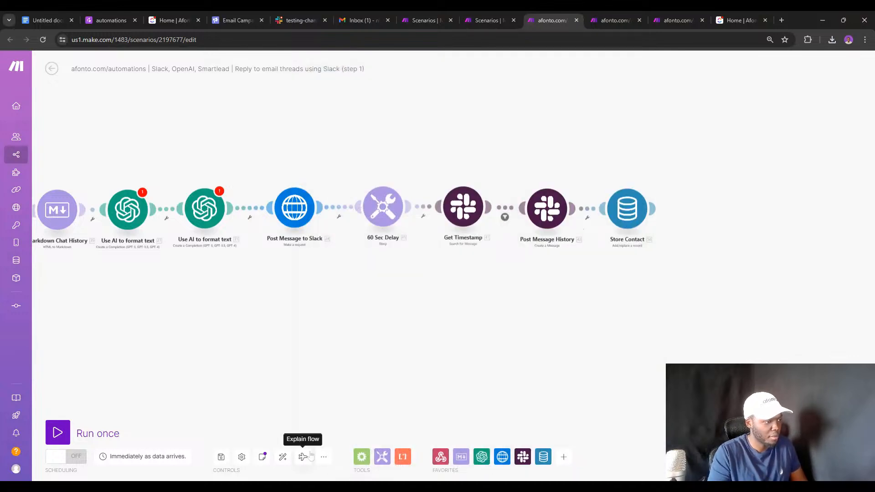
Export the updated step 1 and step 2 blueprints, then go to the step 3 scenario.
click(323, 456)
click(305, 411)
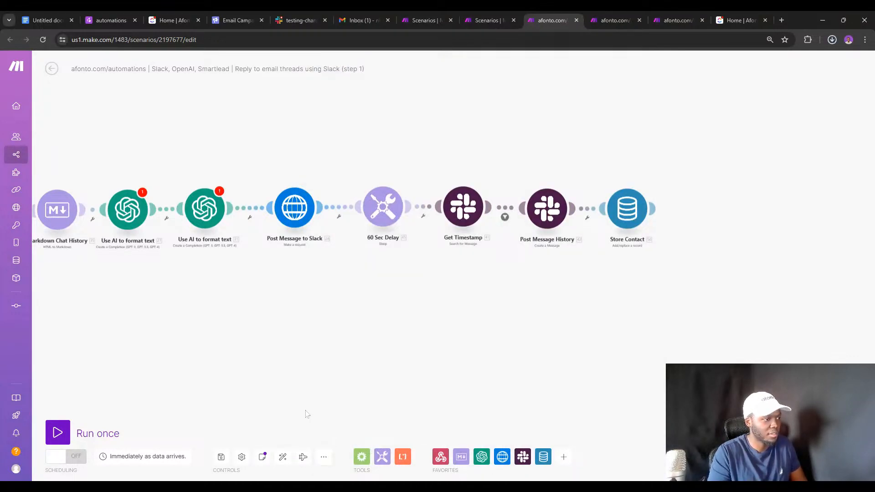
click(597, 15)
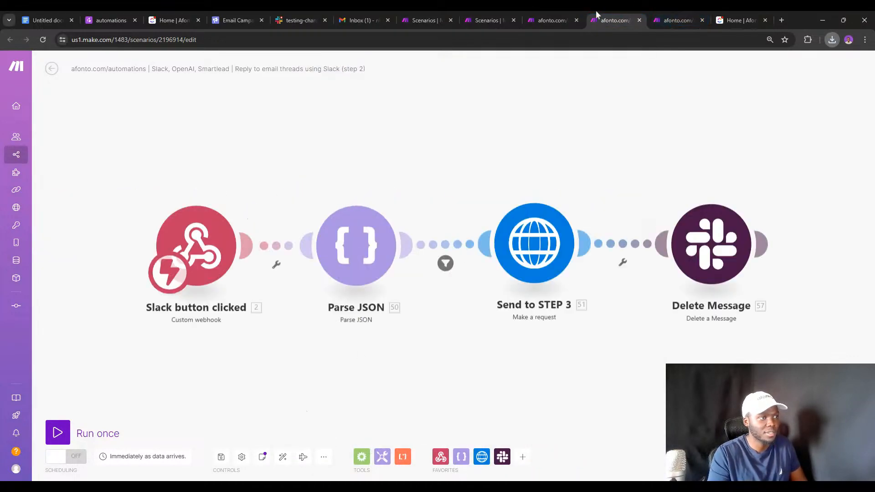
click(329, 457)
click(291, 411)
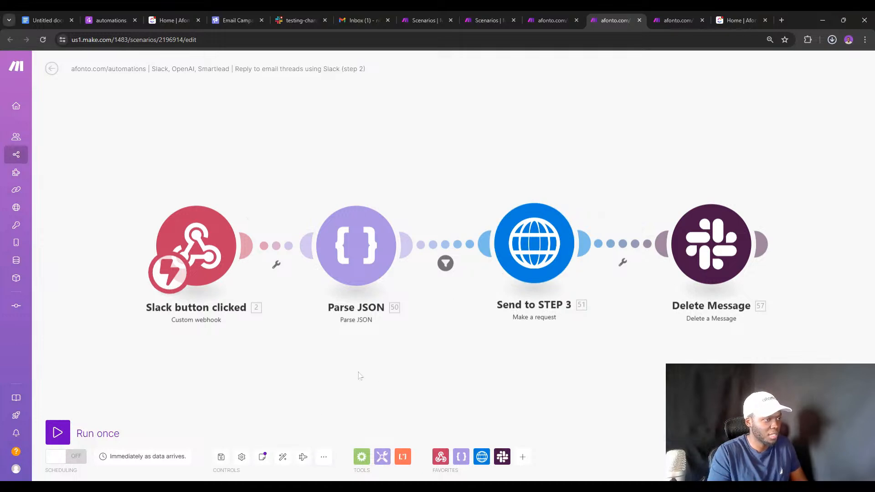
click(691, 15)
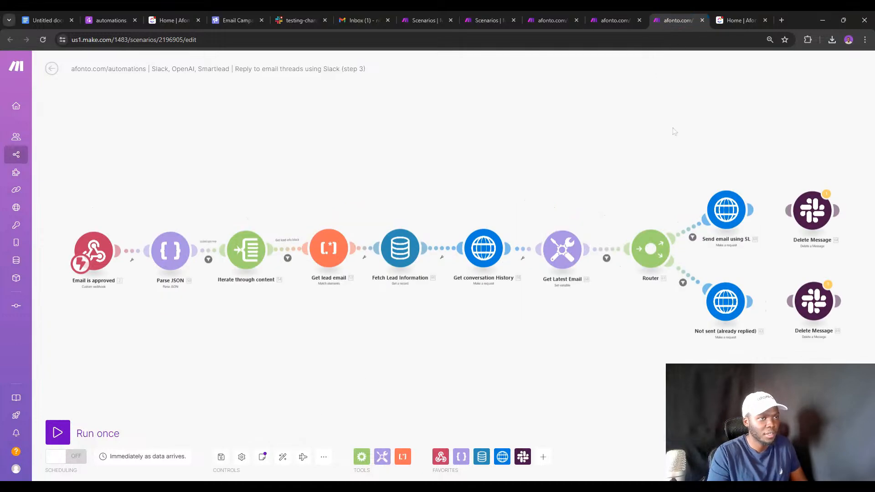
Replace the API key in the Send email using SL request URL with an API key placeholder.
click(718, 208)
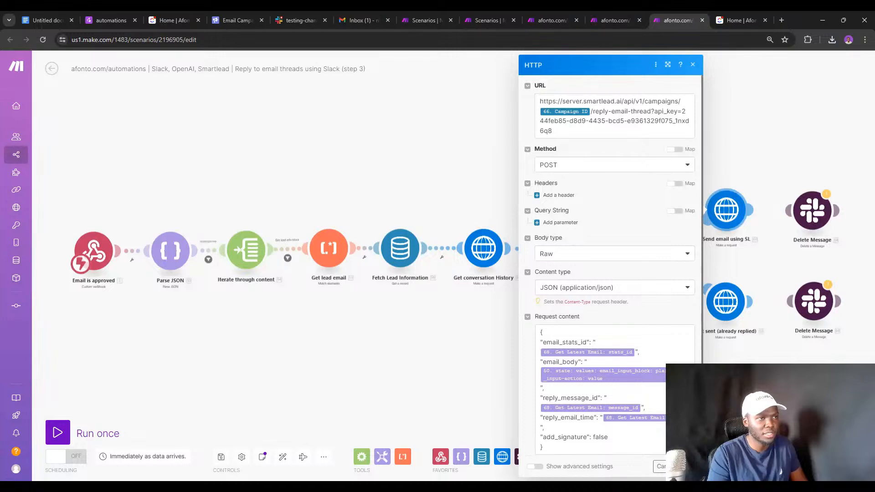
drag(682, 112, 686, 131)
click(681, 111)
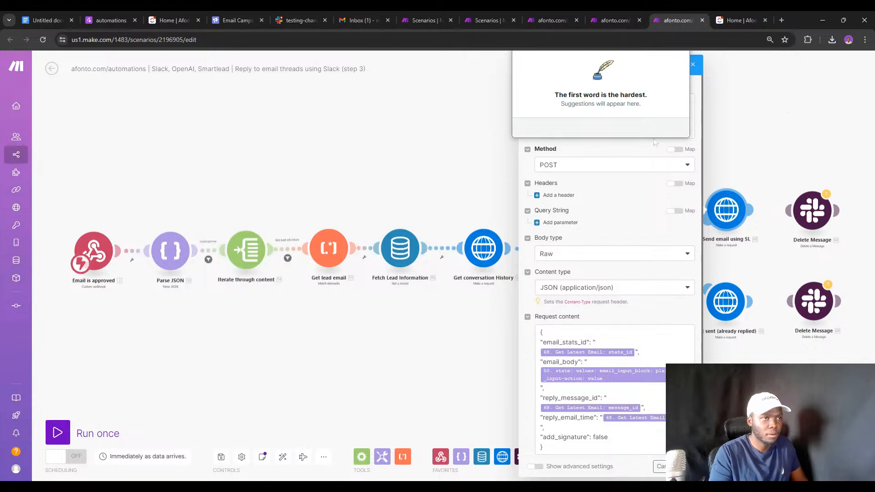
click(725, 111)
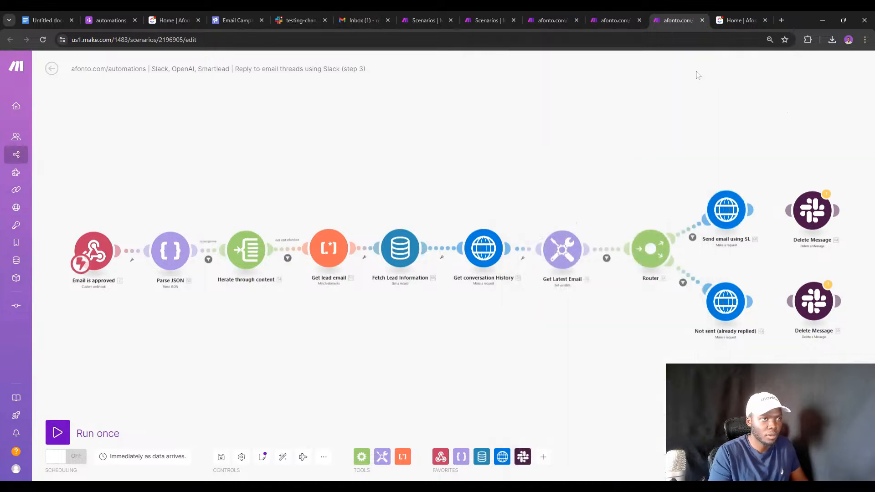
click(725, 209)
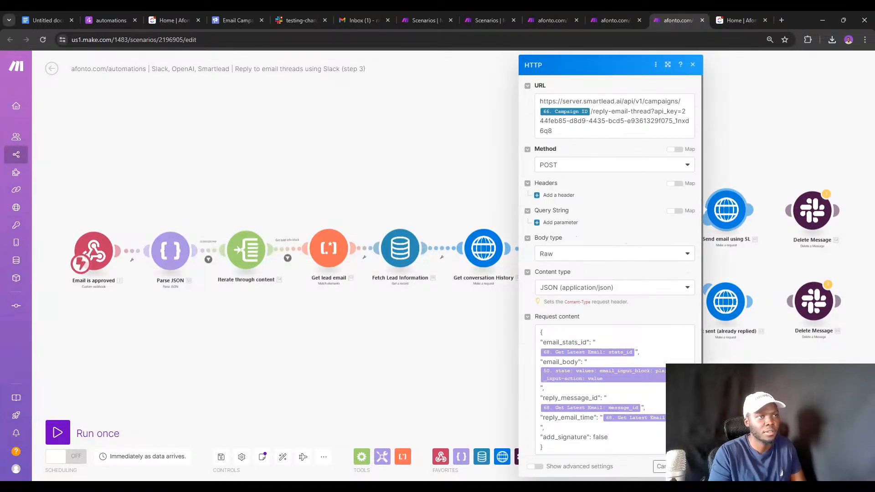
click(683, 132)
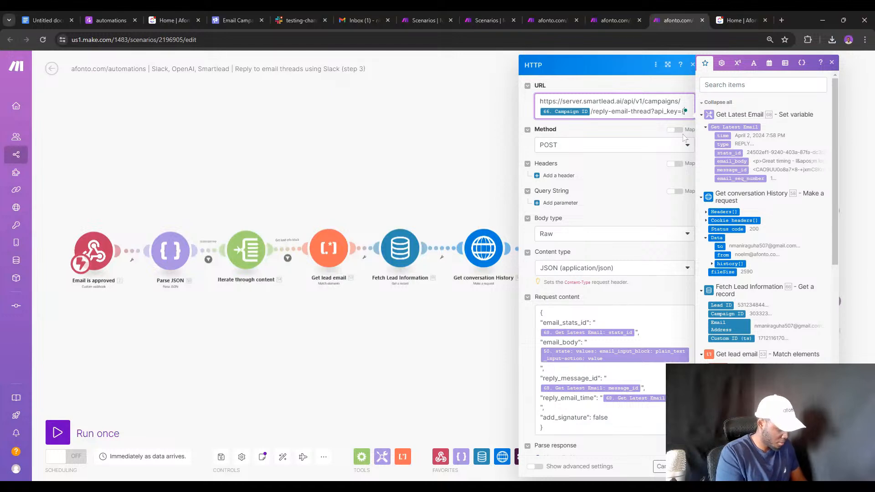
text(API_KEY)
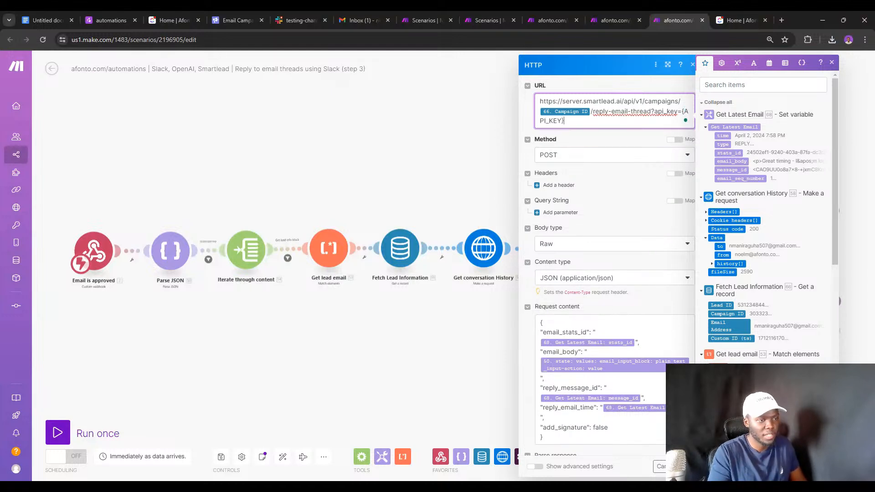
click(635, 466)
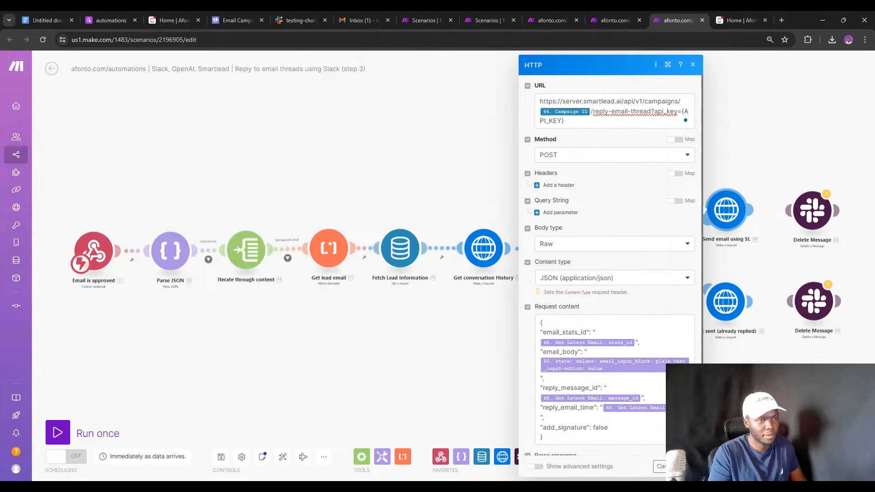
click(686, 466)
Replace the secret part of the Not sent (already replied) Slack webhook URL with a webhook placeholder.
click(720, 311)
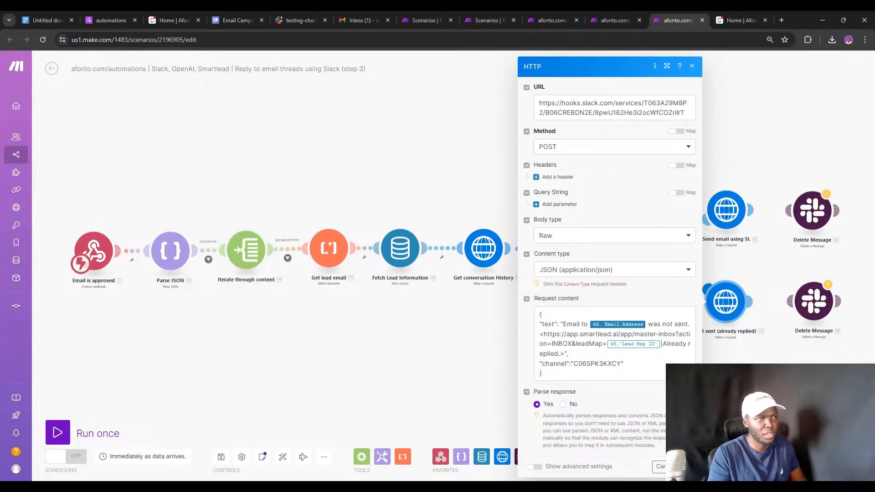
drag(672, 113, 690, 115)
text({WEBHOOK)
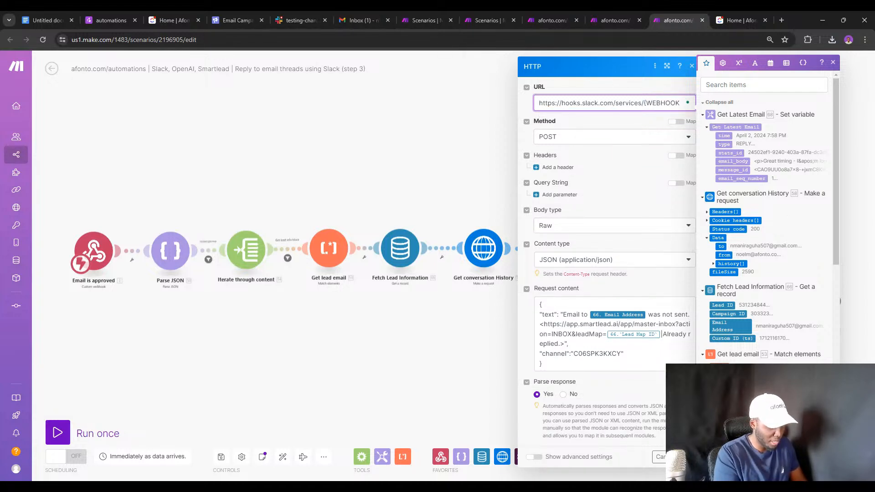
click(688, 456)
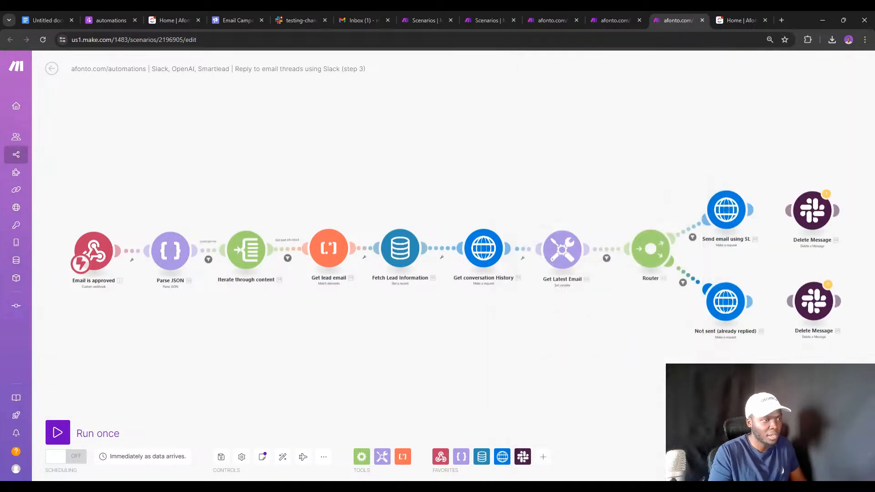
Swap the Get conversation History API key for {API_KEY} and export the step 3 blueprint.
click(487, 257)
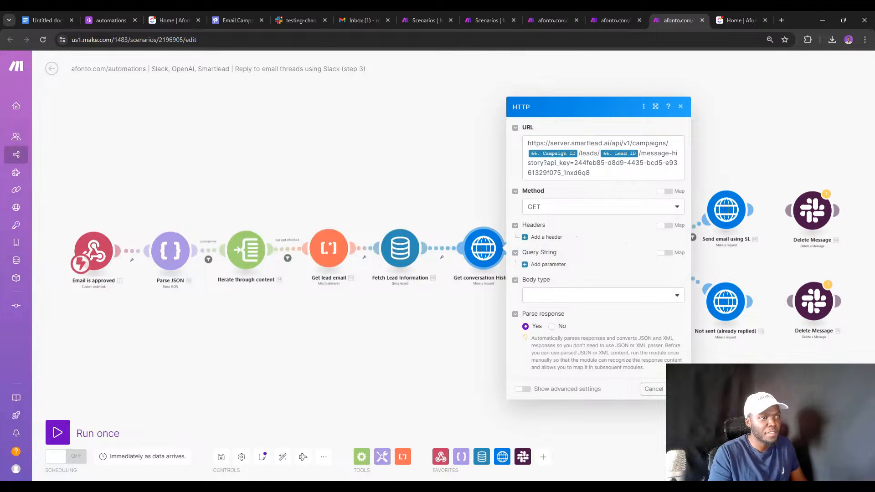
drag(574, 163, 591, 173)
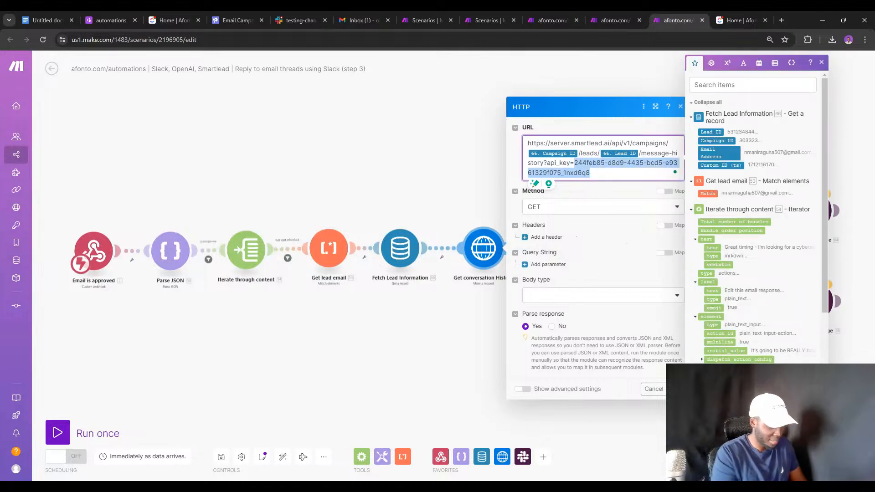
text({API_)
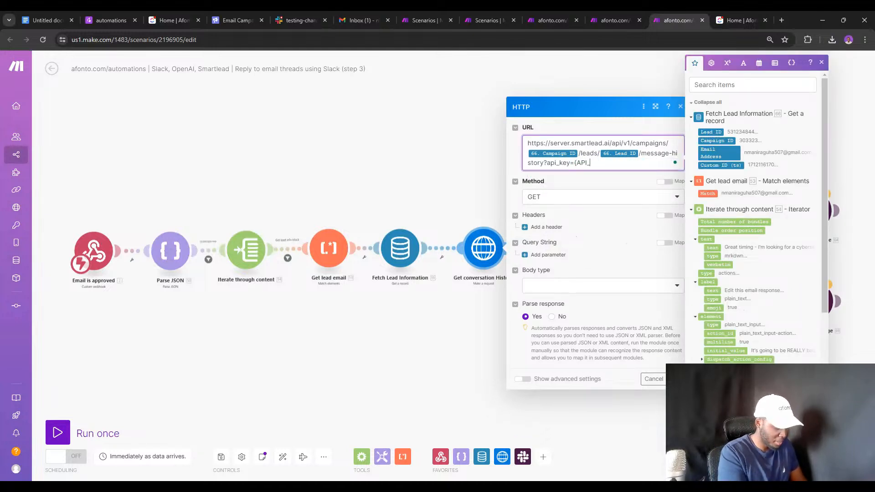
text(KEY})
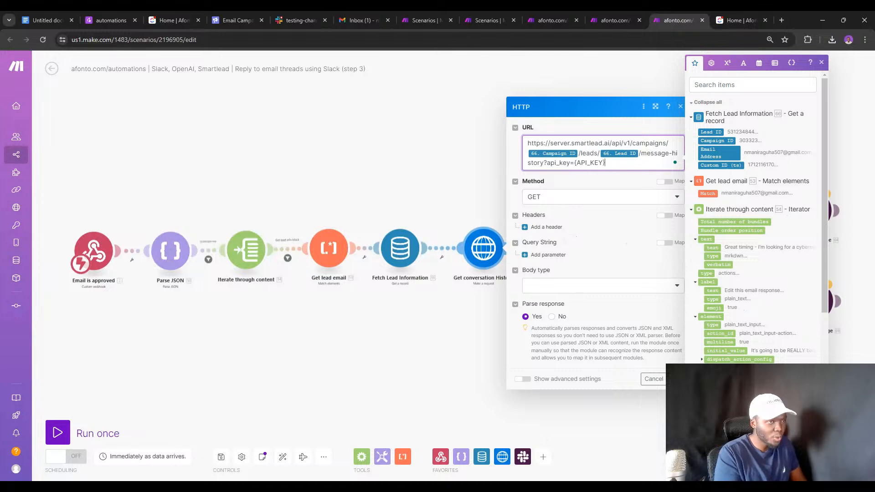
click(677, 378)
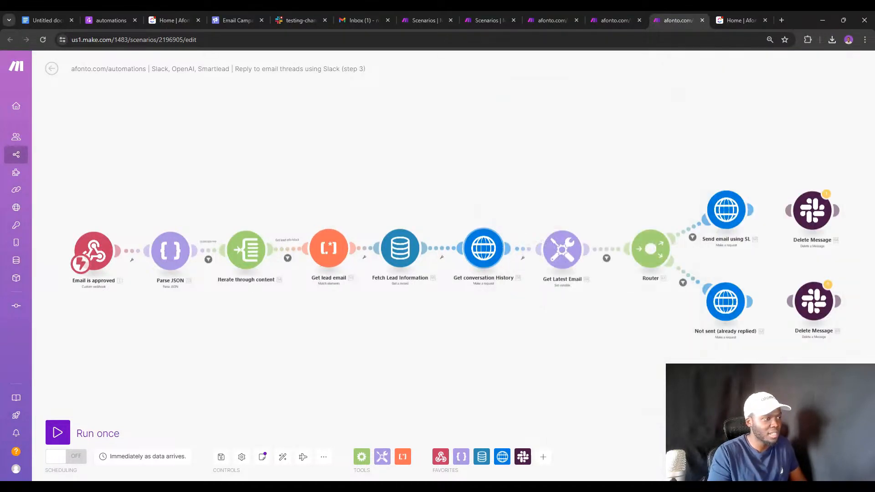
click(321, 457)
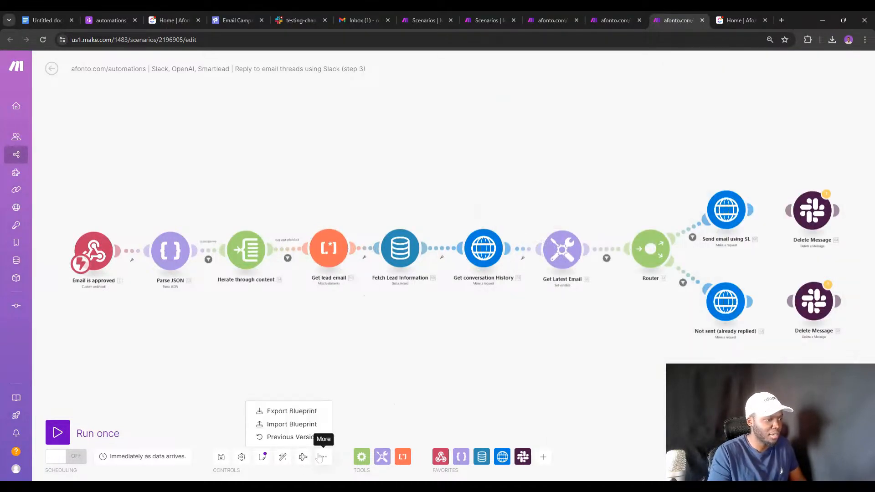
click(285, 410)
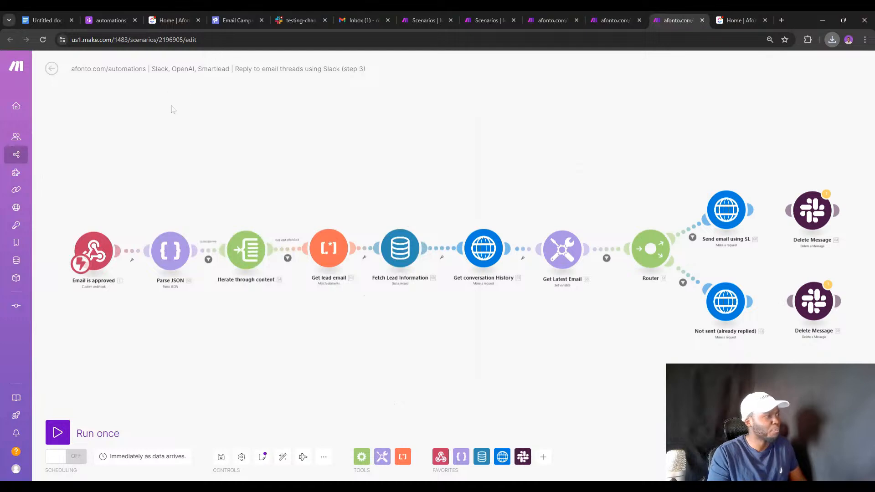
click(173, 21)
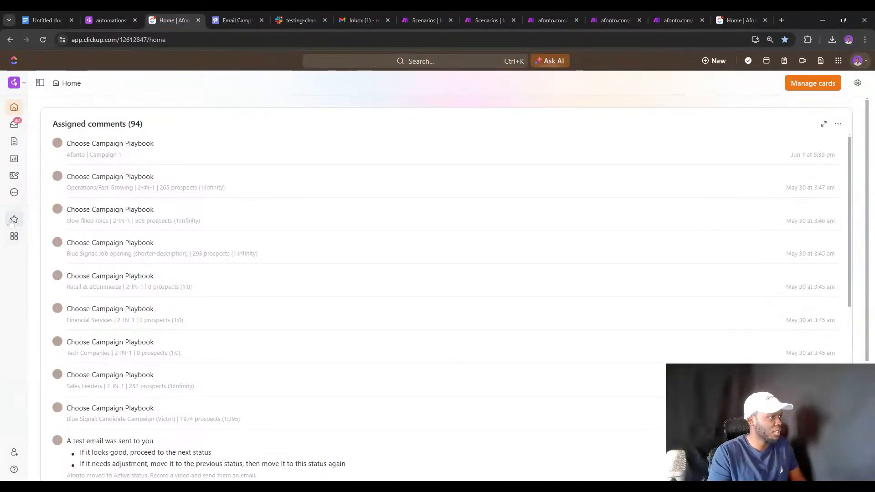
Open the automations doc from favourites and tidy its page tree by collapsing subpages.
mouse_move(13, 221)
click(98, 99)
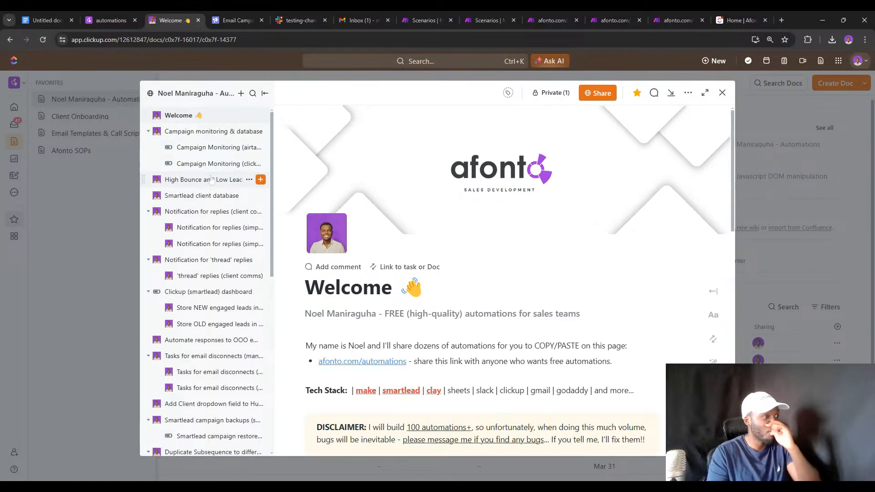
scroll(212, 180, down, 15)
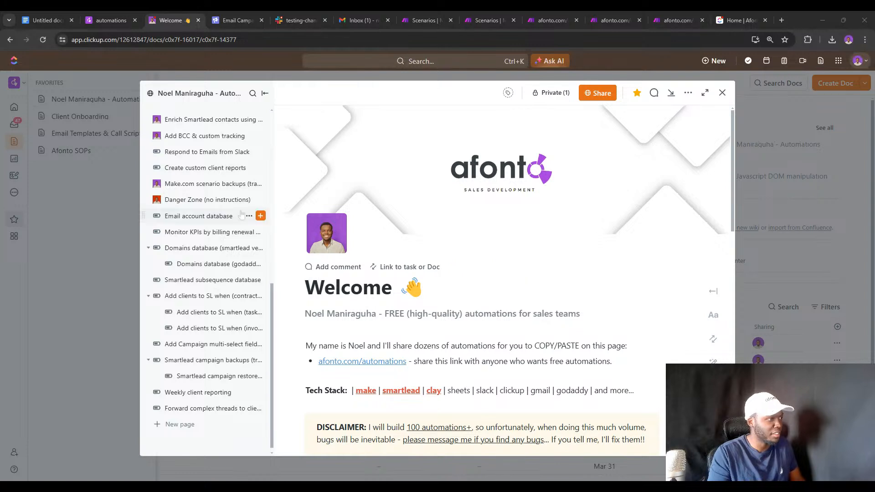
click(203, 203)
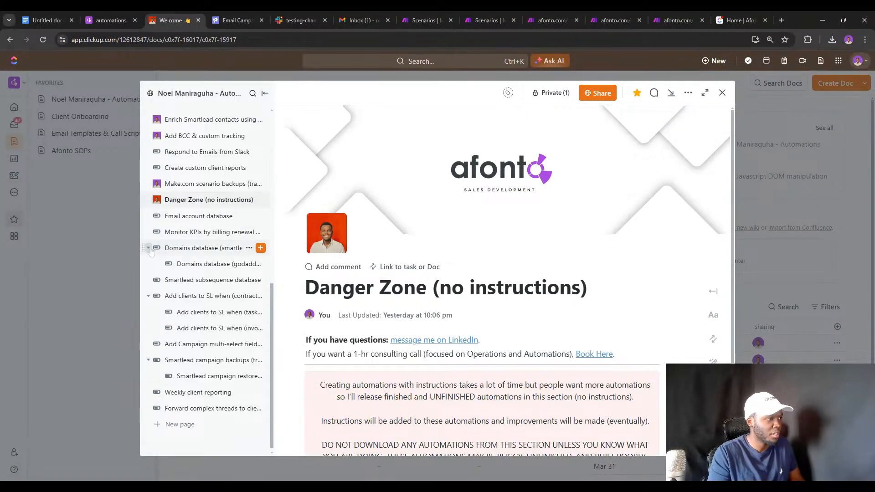
click(148, 248)
click(147, 293)
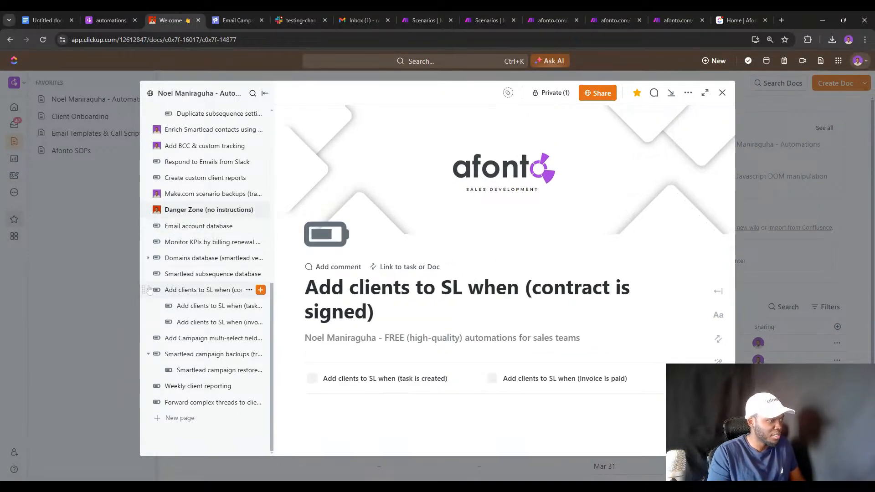
click(148, 290)
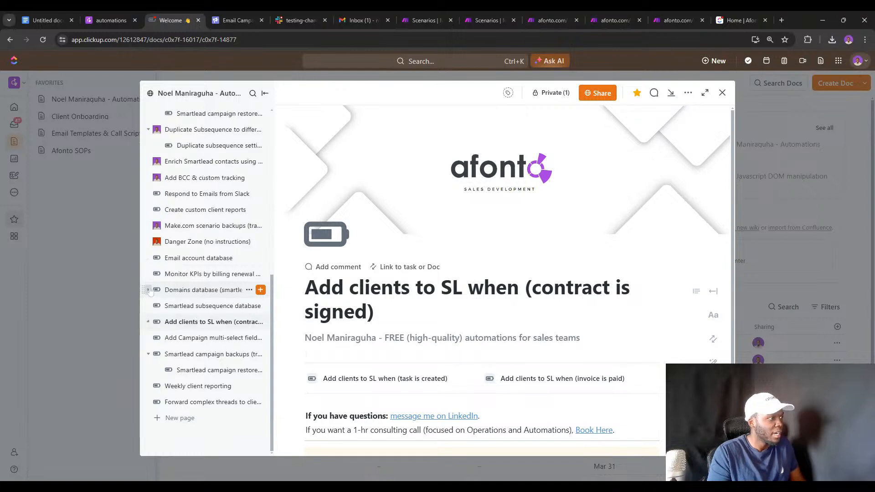
Duplicate the Email account database page.
click(249, 242)
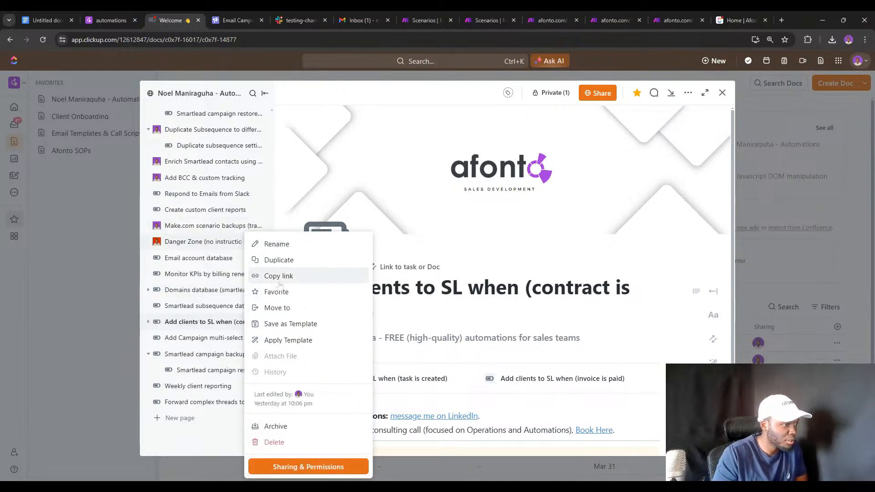
click(181, 261)
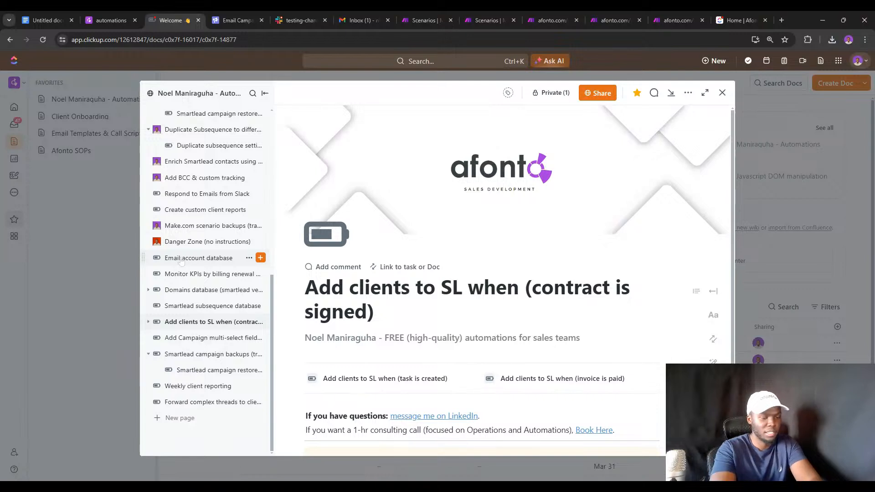
click(182, 258)
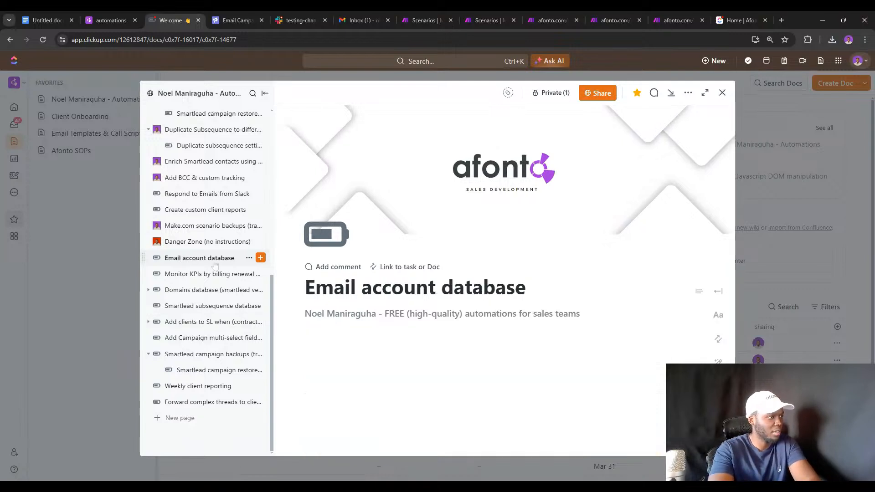
click(249, 259)
click(278, 269)
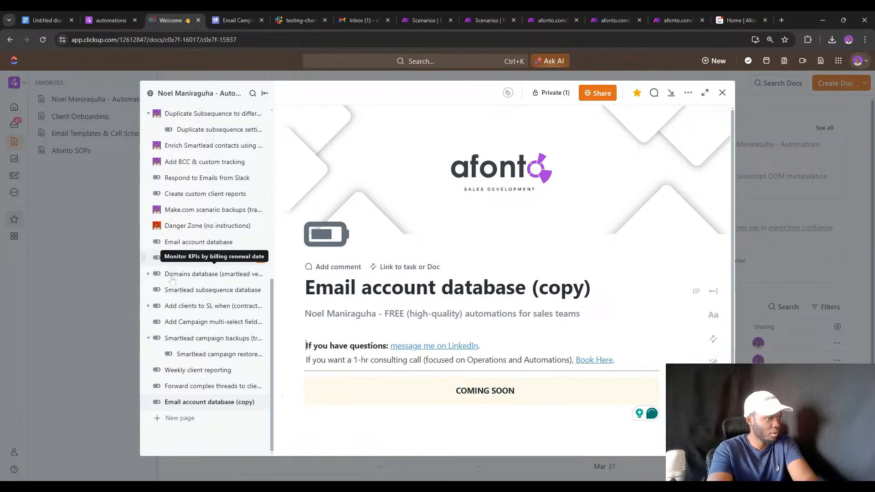
Place the copy under Danger Zone, retitle it 'Respond to emails from Slack', and delete the COMING SOON banner.
scroll(172, 281, up, 1)
drag(203, 419, 203, 245)
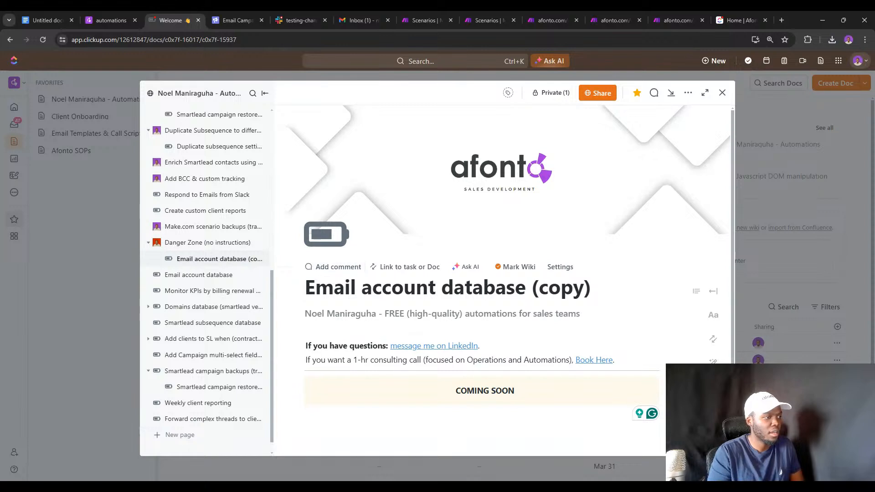
triple_click(358, 287)
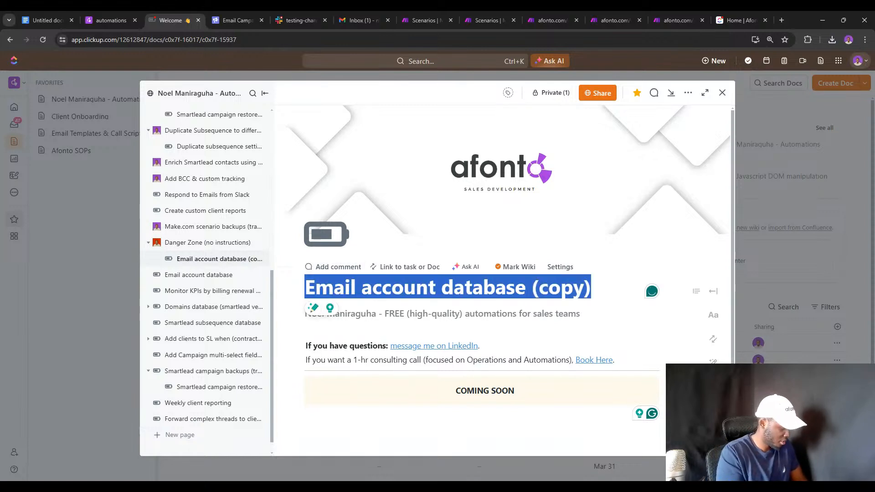
text(Respond)
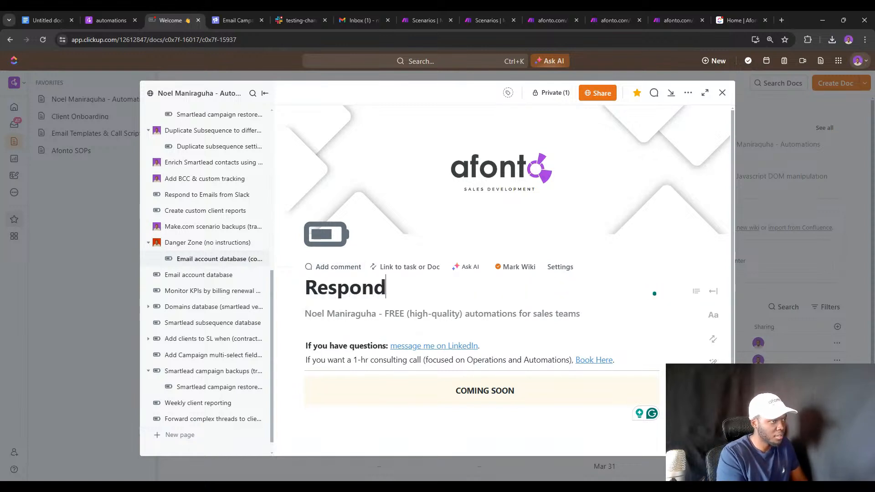
text( to emails f)
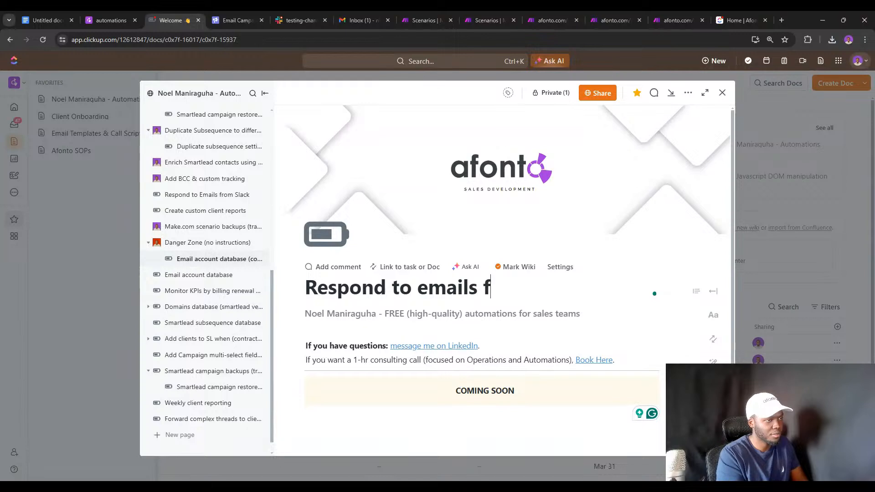
text(rom Slac)
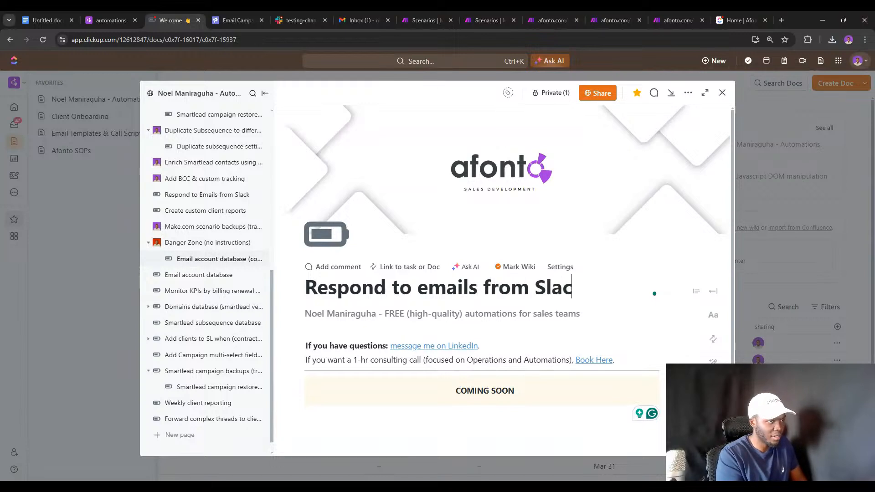
text(k)
key(Return)
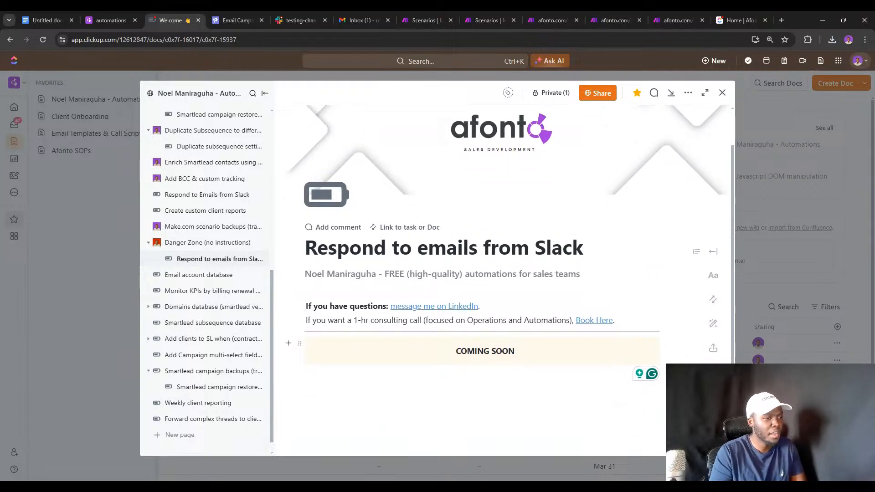
key(ctrl+a)
key(BackSpace)
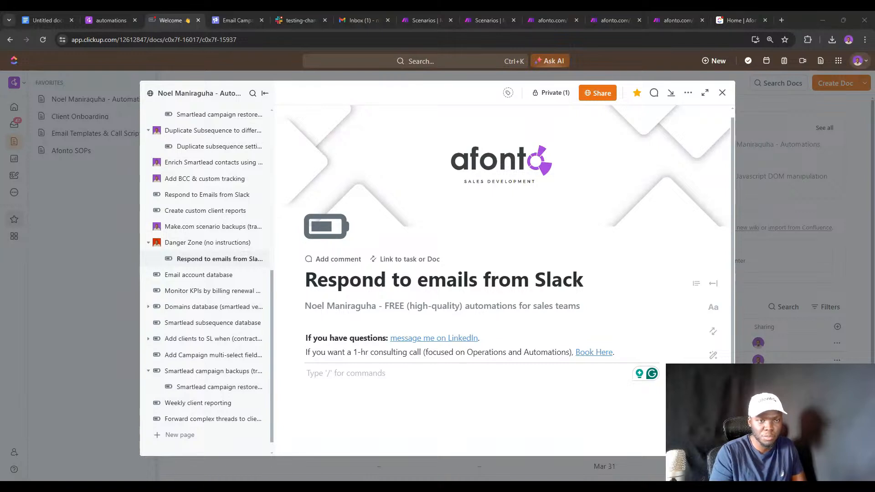
click(435, 11)
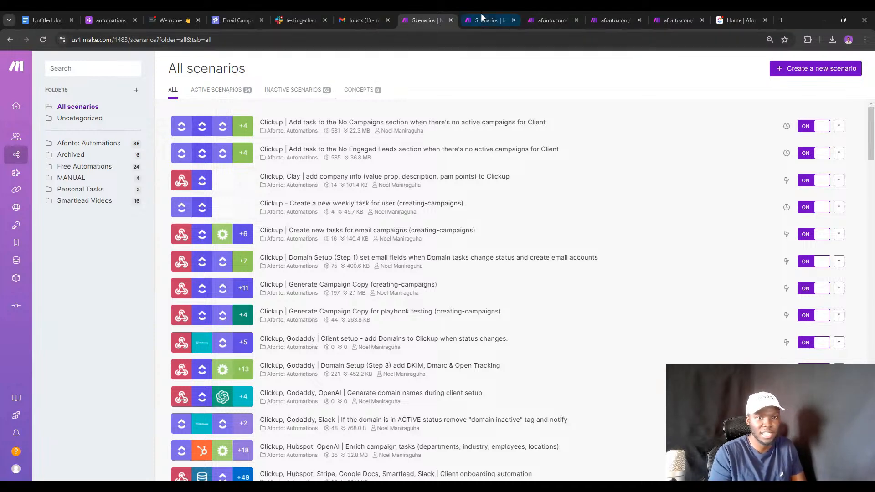
click(727, 13)
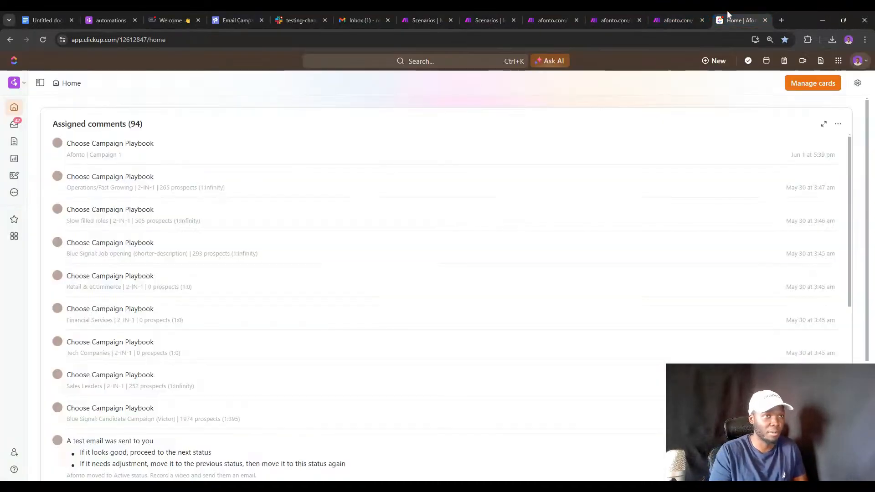
click(165, 13)
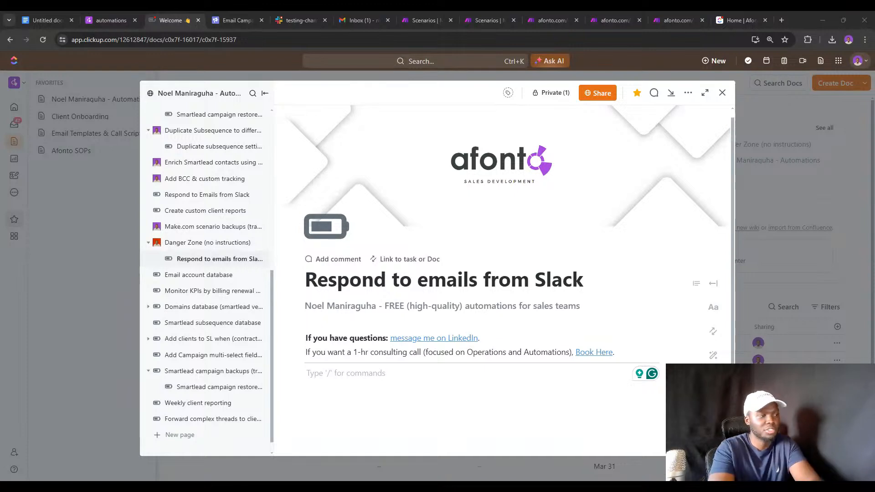
Drop blueprint (7).json, (8).json and (9).json into the doc body, one below another.
drag(141, 370, 410, 371)
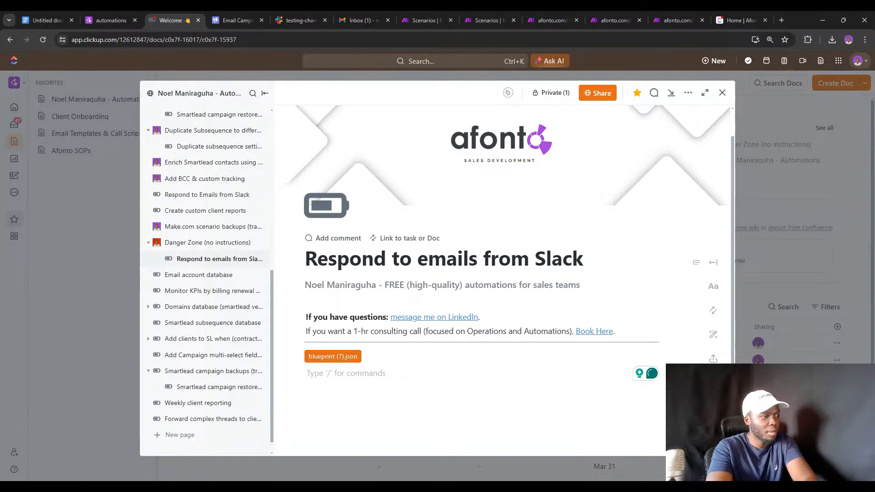
drag(410, 381, 410, 373)
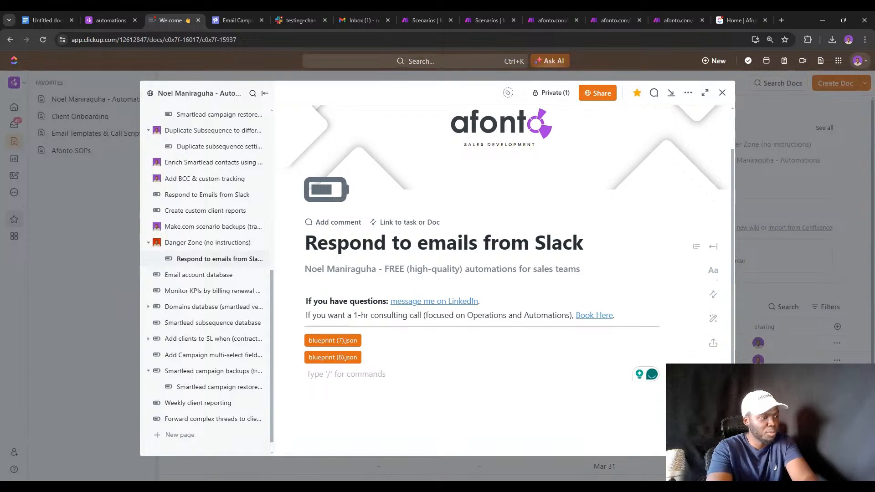
drag(410, 381, 410, 370)
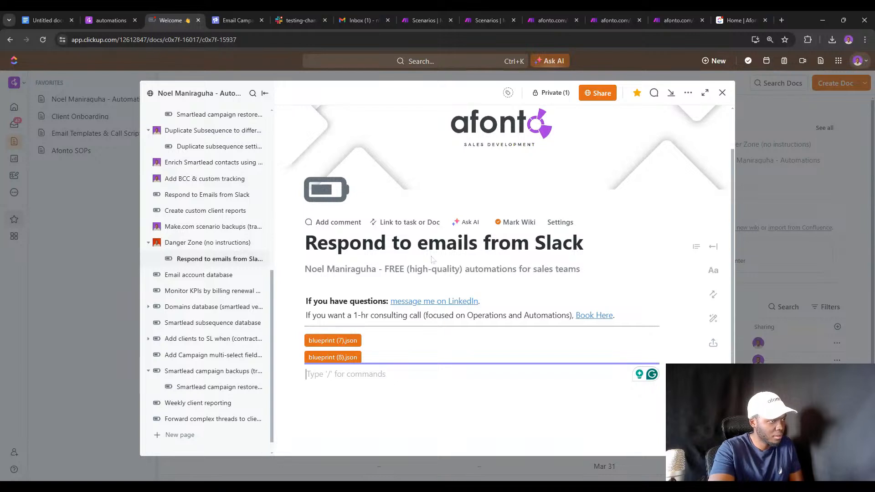
click(651, 246)
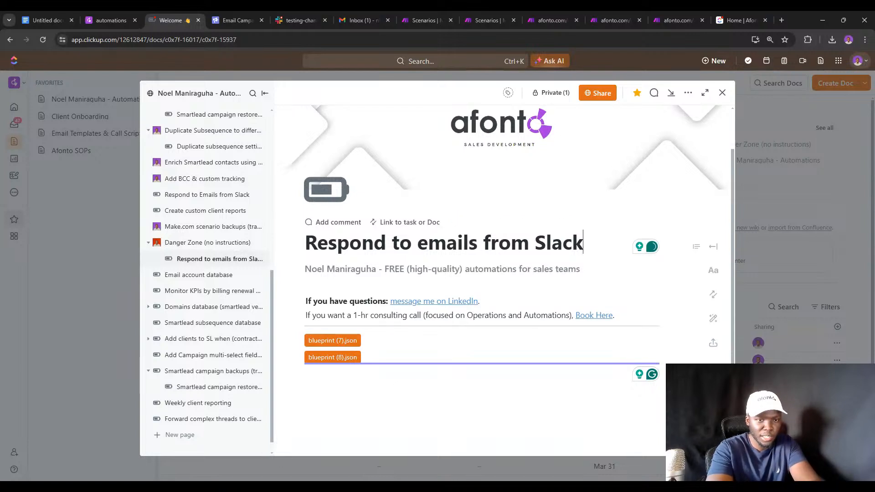
drag(482, 365, 482, 368)
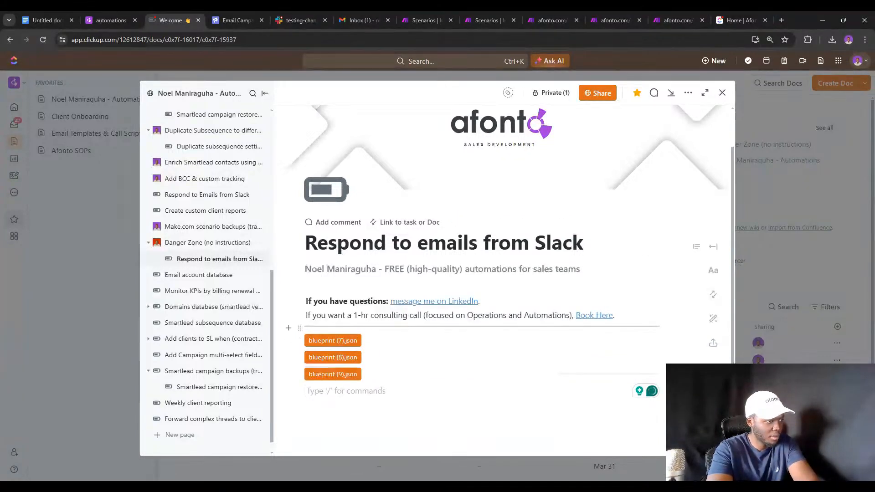
scroll(482, 364, down, 1)
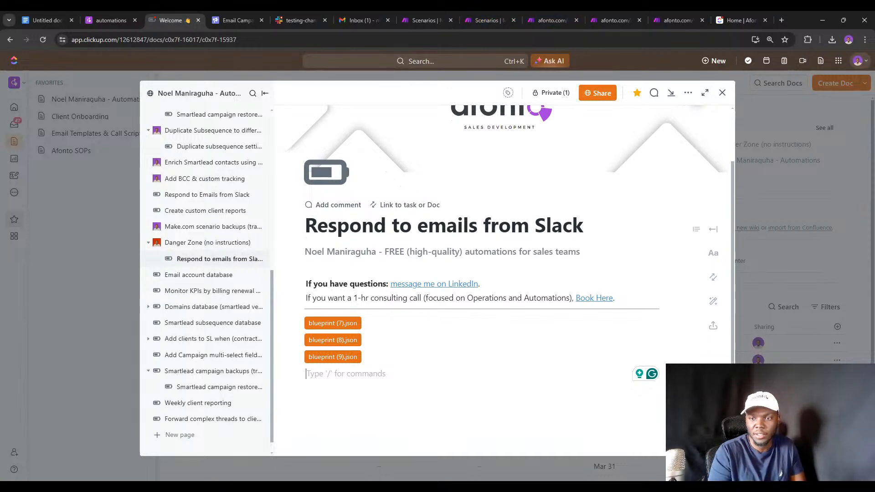
On the public afonto automations site, reload and open Danger Zone's Respond to emails from Slack page.
click(103, 19)
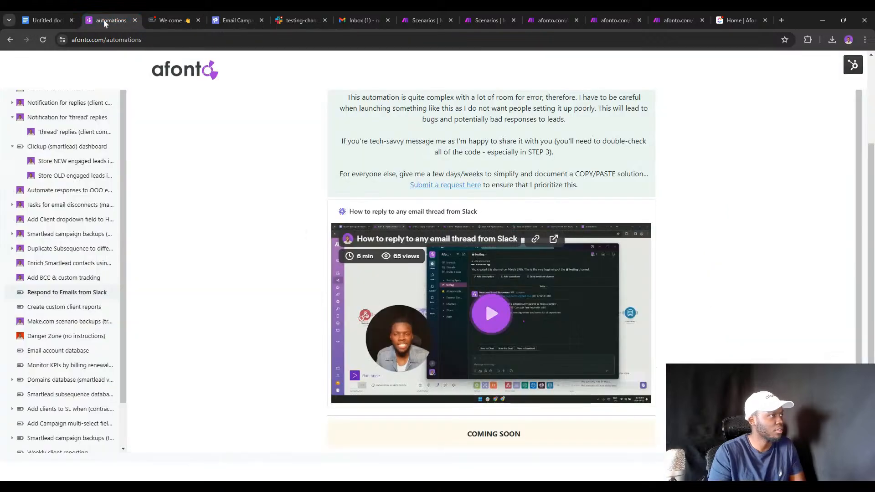
click(104, 40)
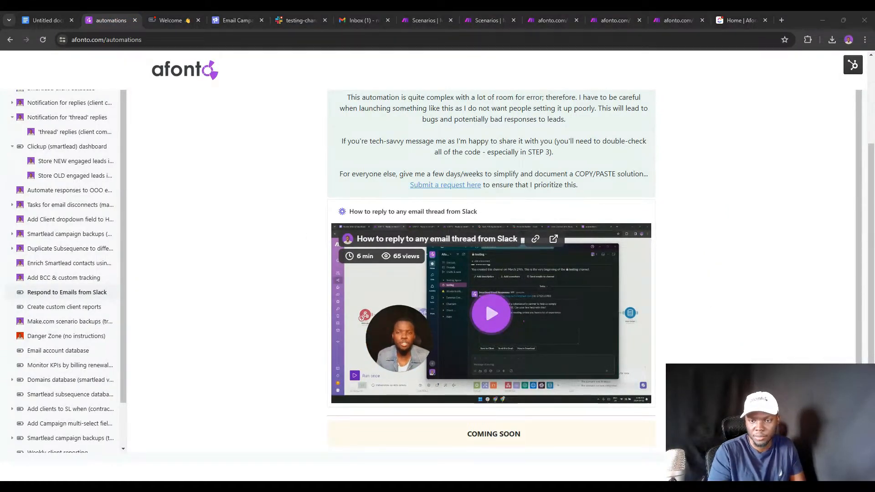
click(162, 16)
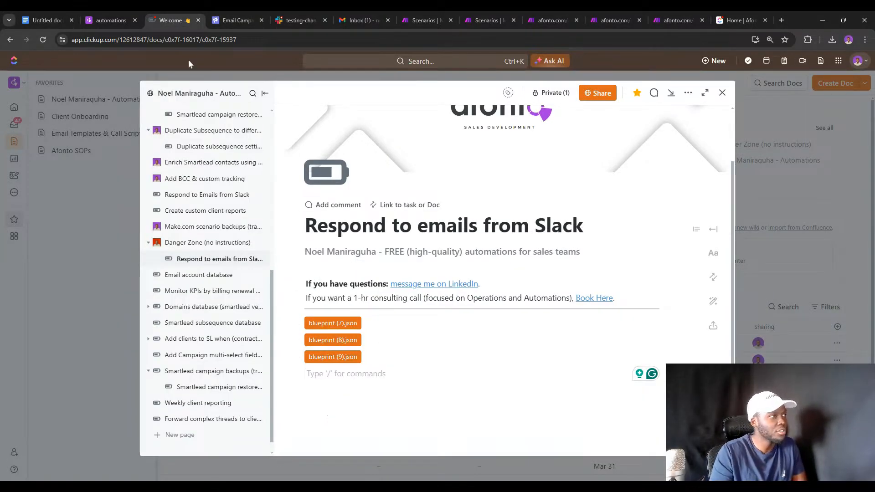
click(126, 19)
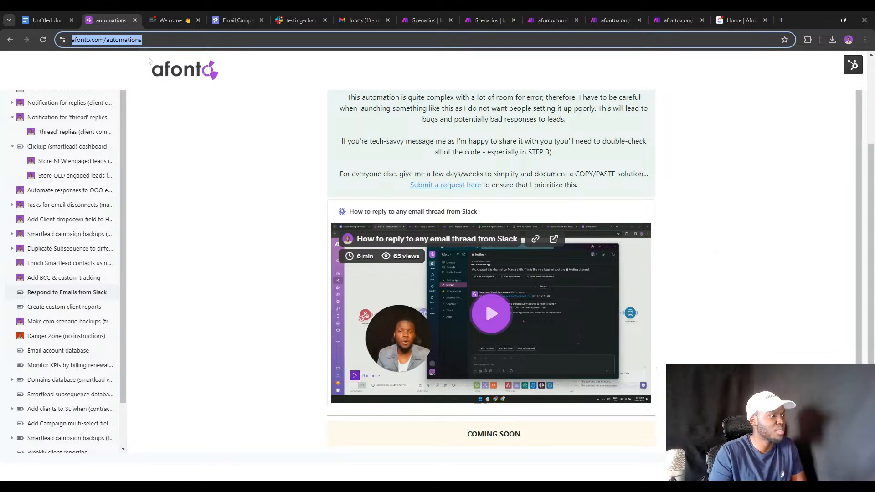
click(35, 336)
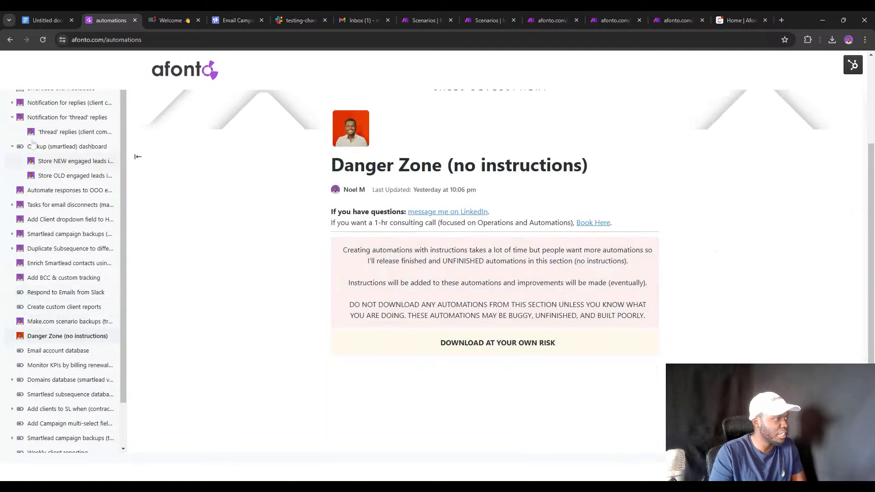
click(43, 39)
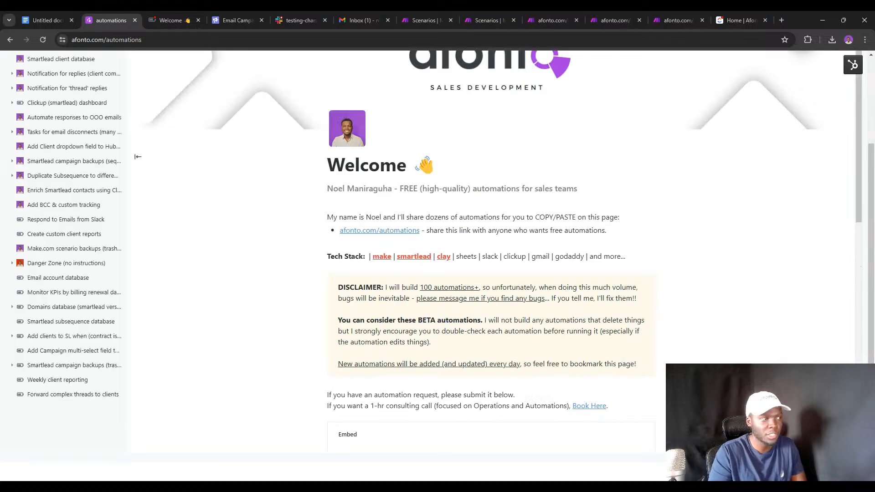
click(88, 264)
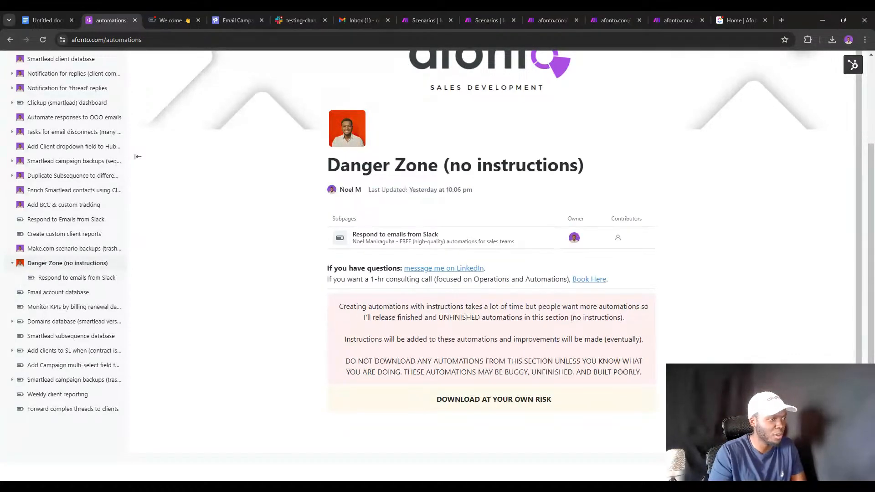
scroll(137, 156, down, 1)
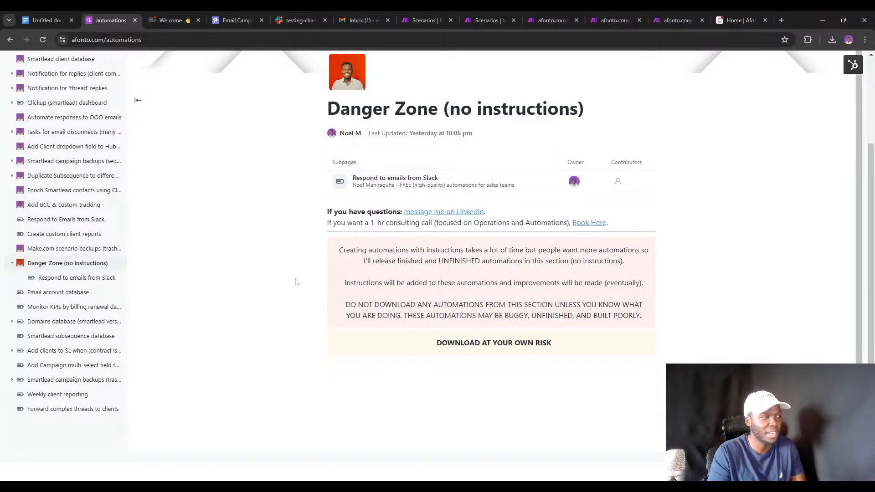
click(90, 278)
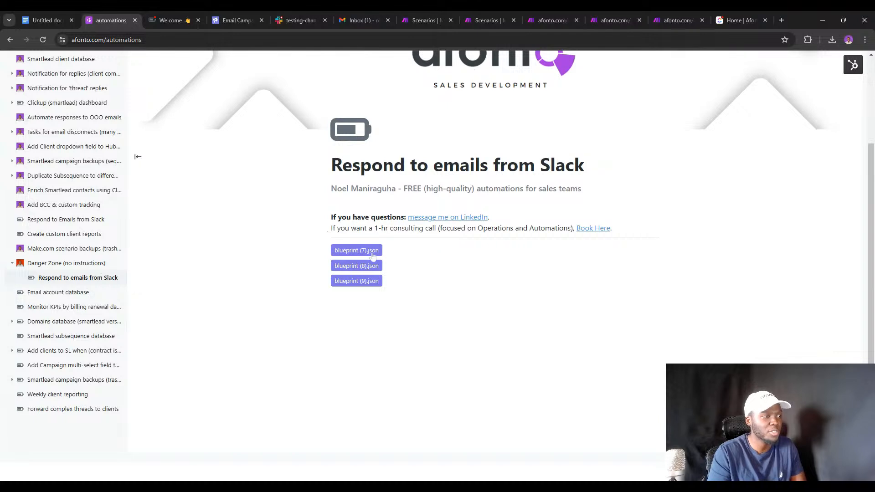
Copy the Webhooks trigger URL from the Reply to email threads using Slack scenario.
click(473, 10)
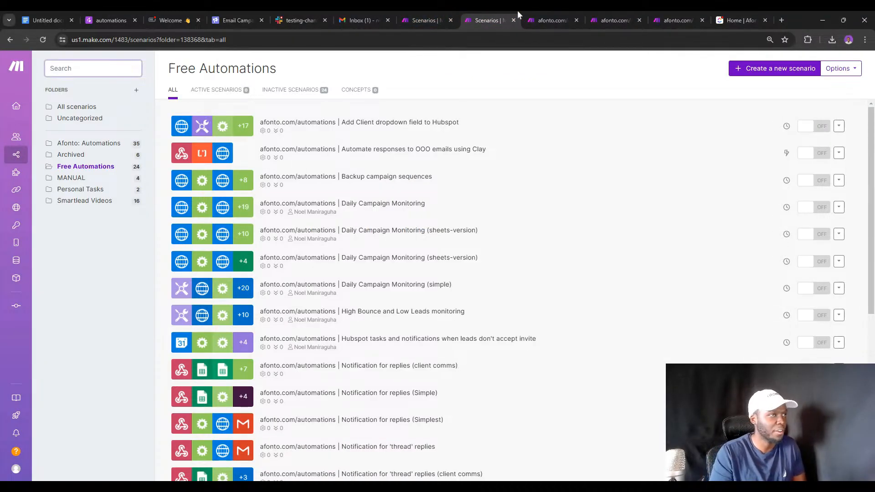
click(540, 10)
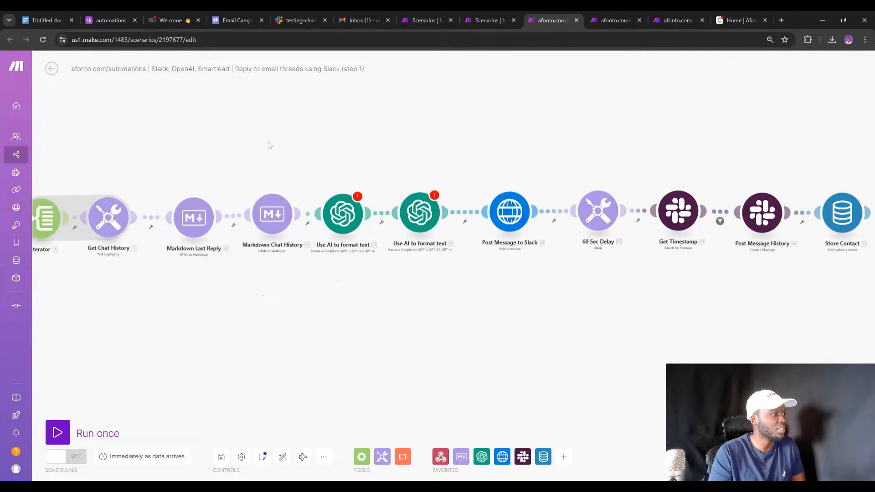
drag(268, 145, 507, 126)
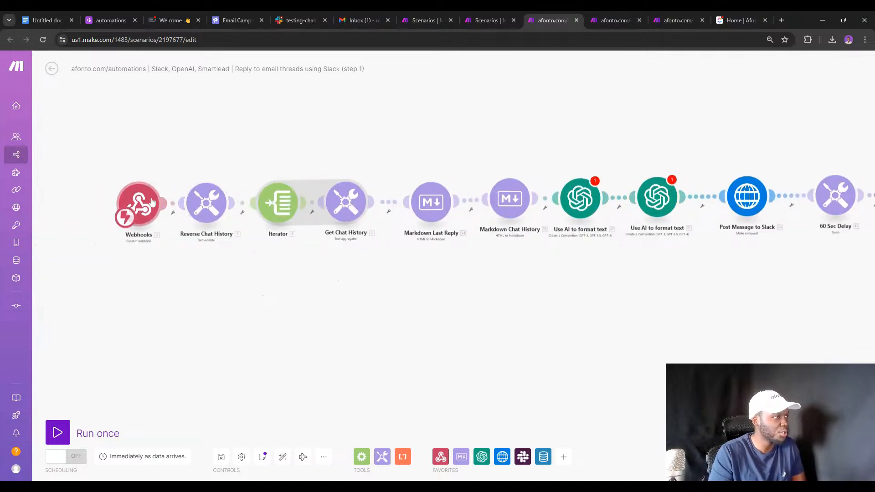
click(143, 200)
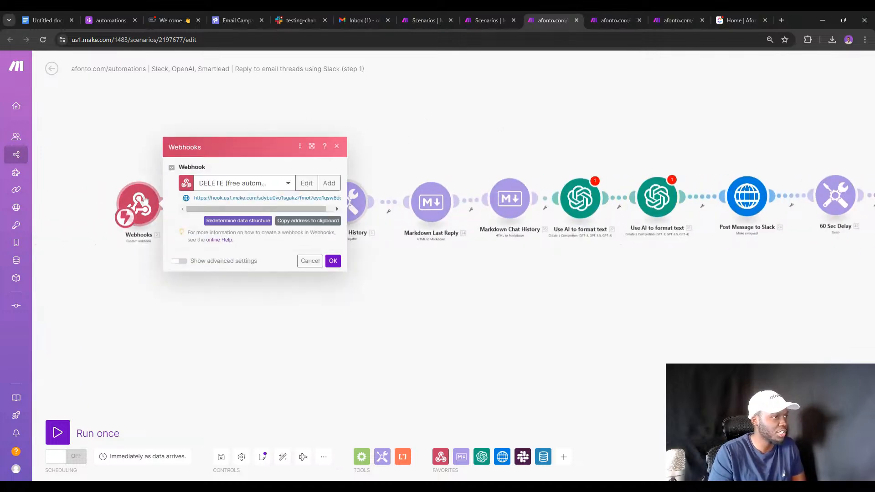
click(307, 225)
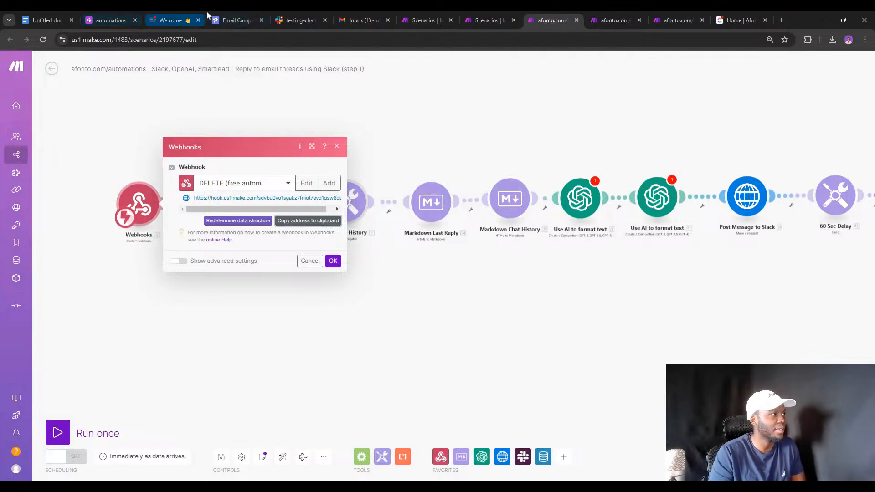
click(247, 13)
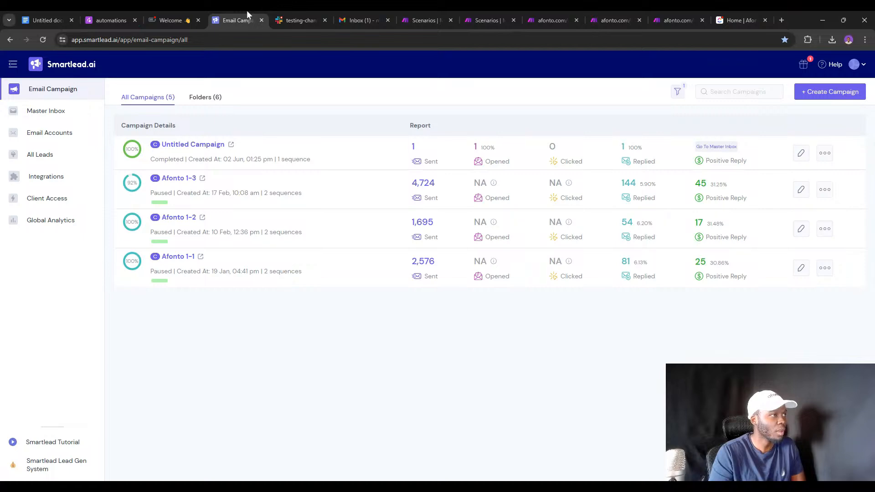
Duplicate the Smartlead tab and browse the settings pages, including team members and tag manager.
right_click(247, 13)
click(288, 94)
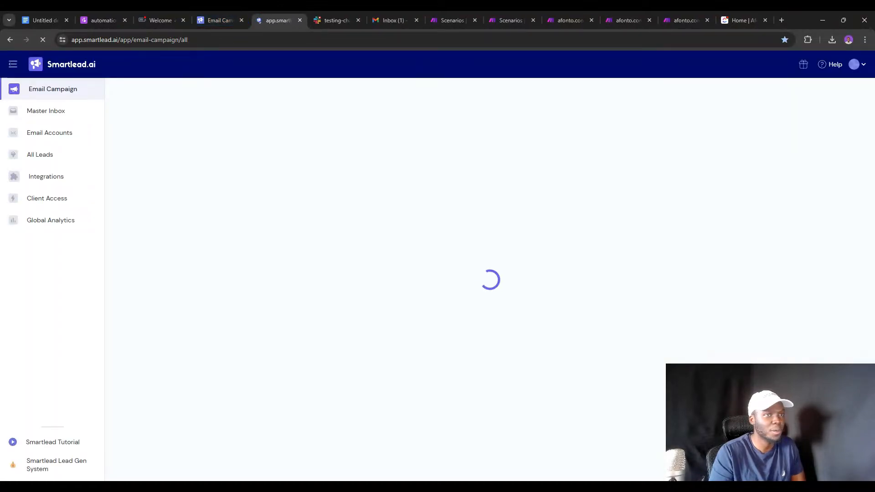
click(860, 69)
click(750, 167)
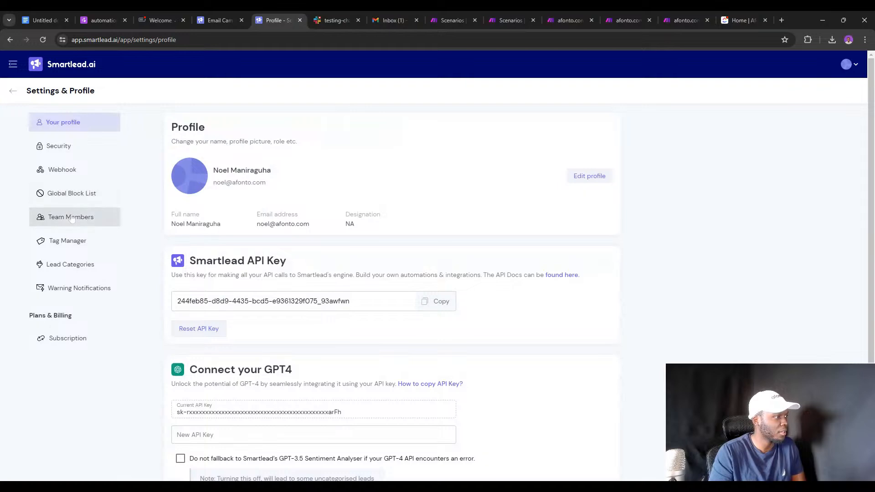
click(72, 217)
click(66, 240)
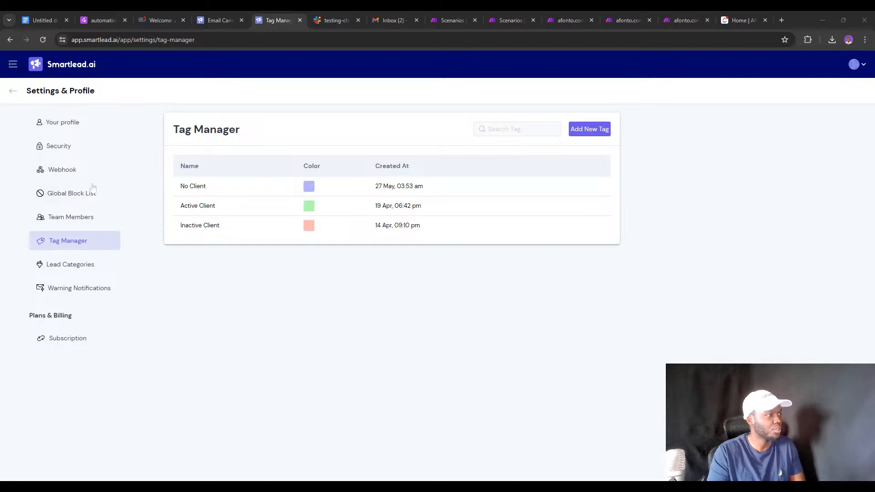
Open the Webhooks list and start a 'Test (e' webhook, then abandon it unsaved.
click(64, 169)
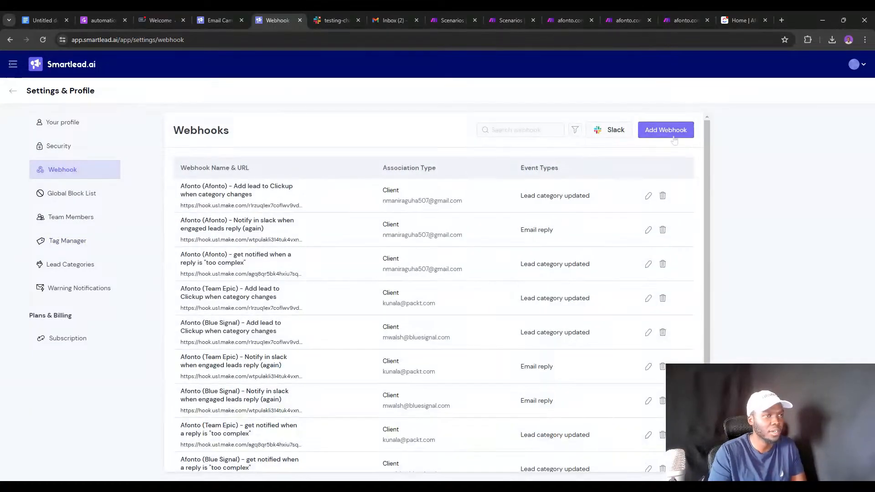
click(666, 130)
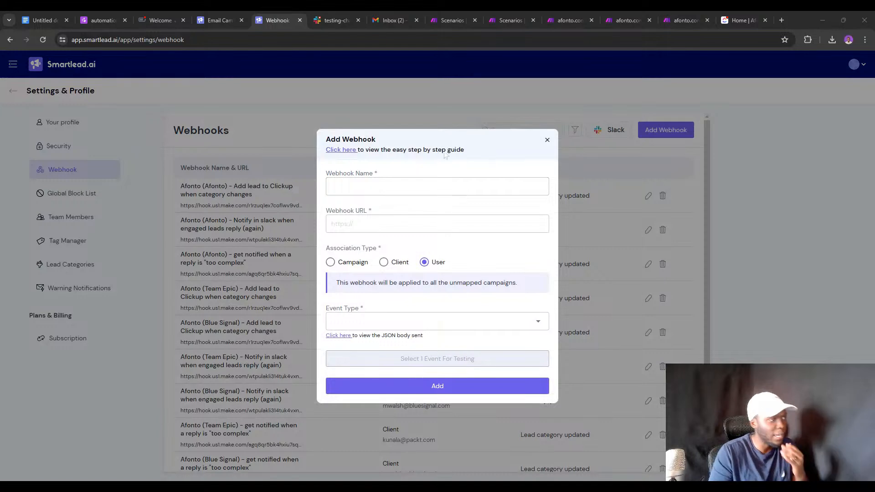
click(438, 186)
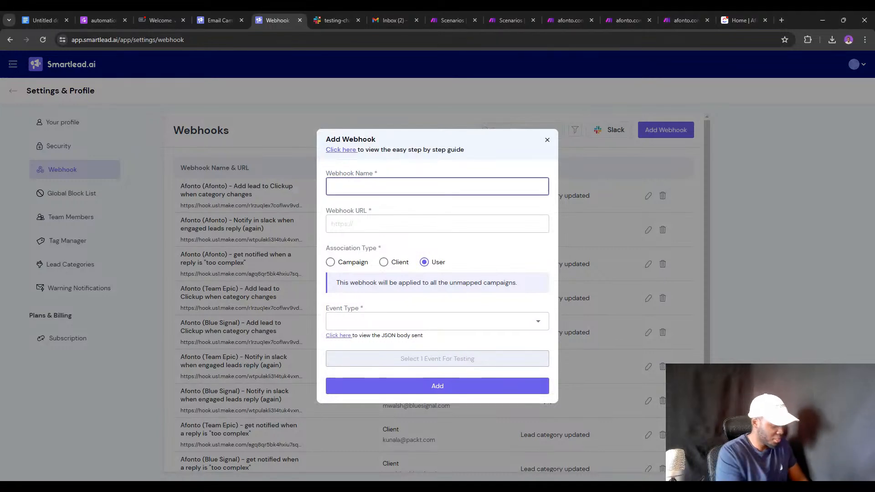
text(Test (e)
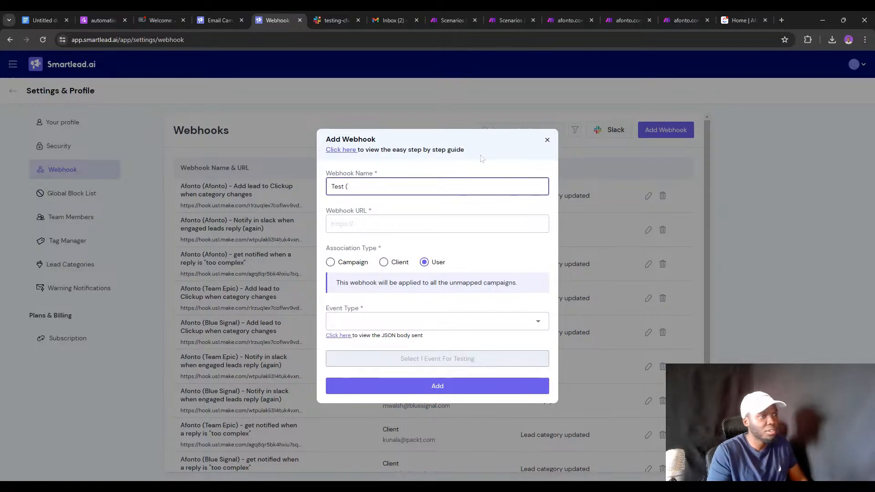
click(547, 140)
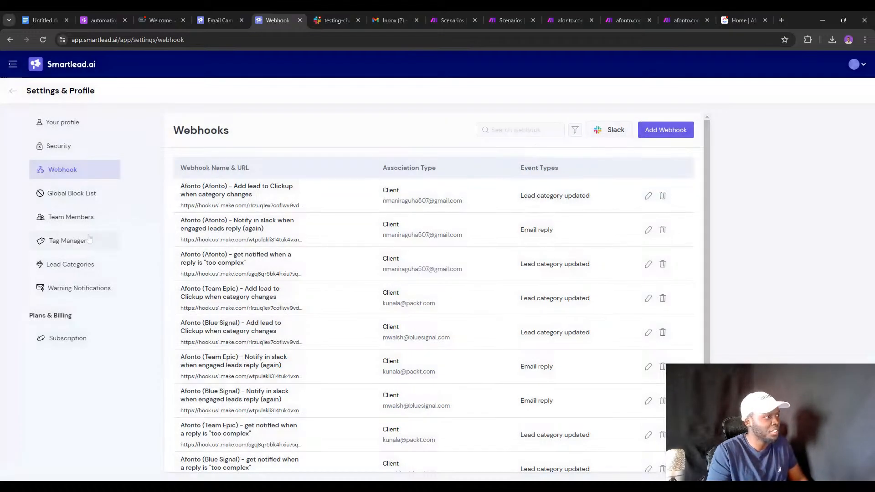
Create a Neutral lead category named 'Too Complex', then go back to the Webhook settings.
click(75, 265)
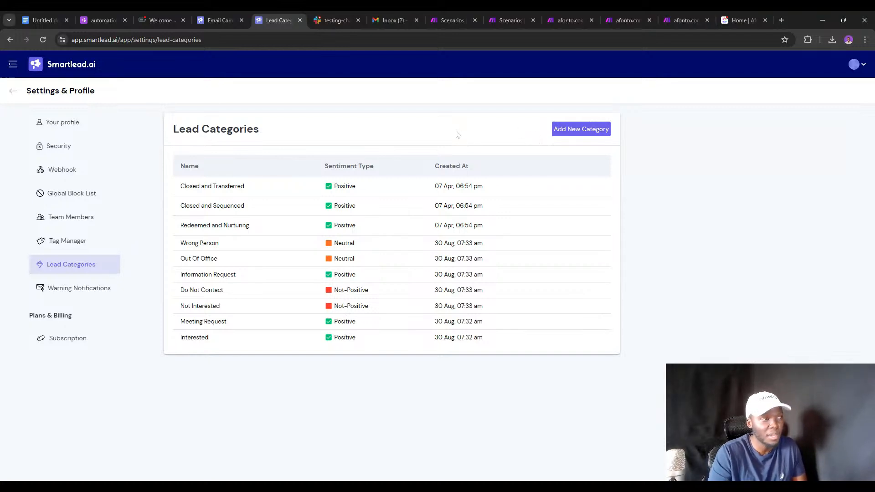
click(557, 130)
click(434, 226)
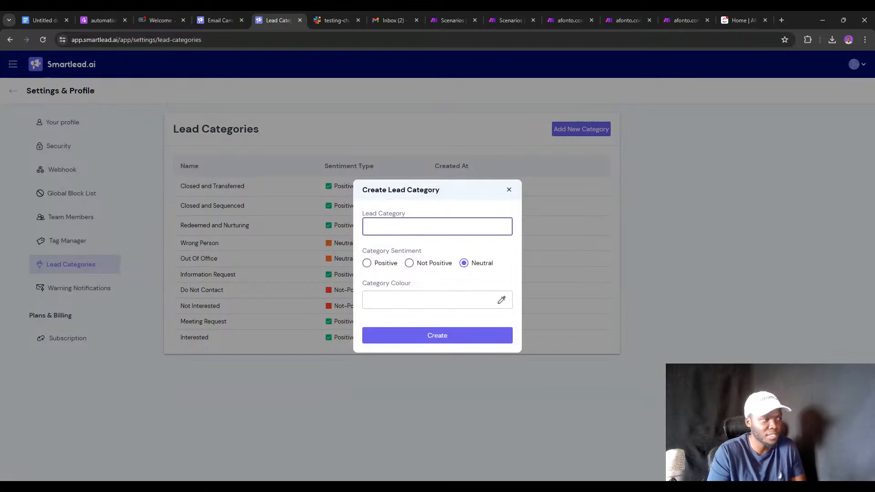
text(Too Complex)
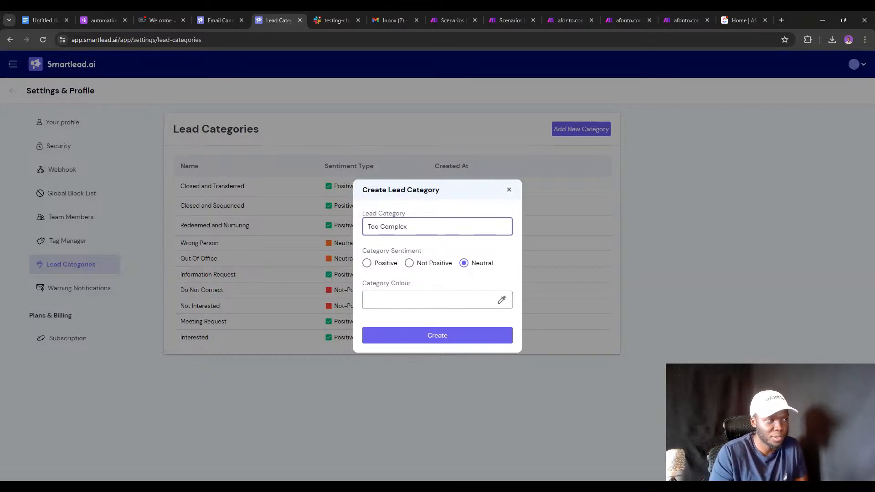
click(444, 337)
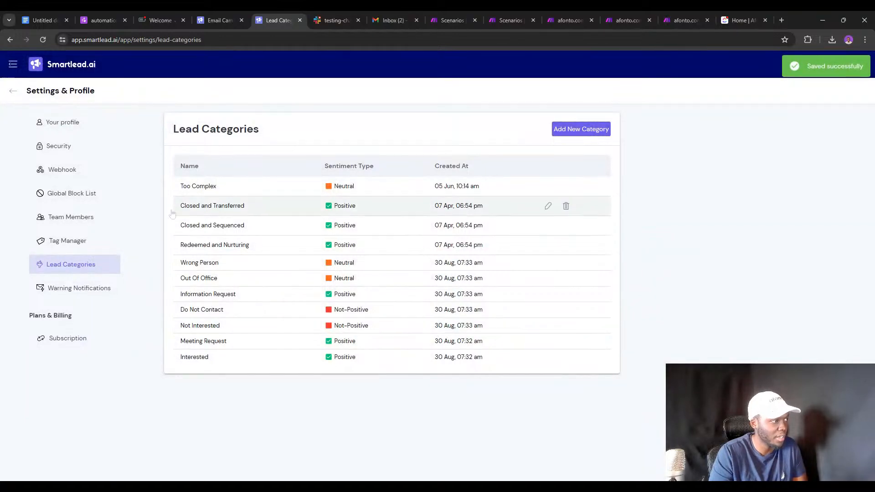
click(101, 176)
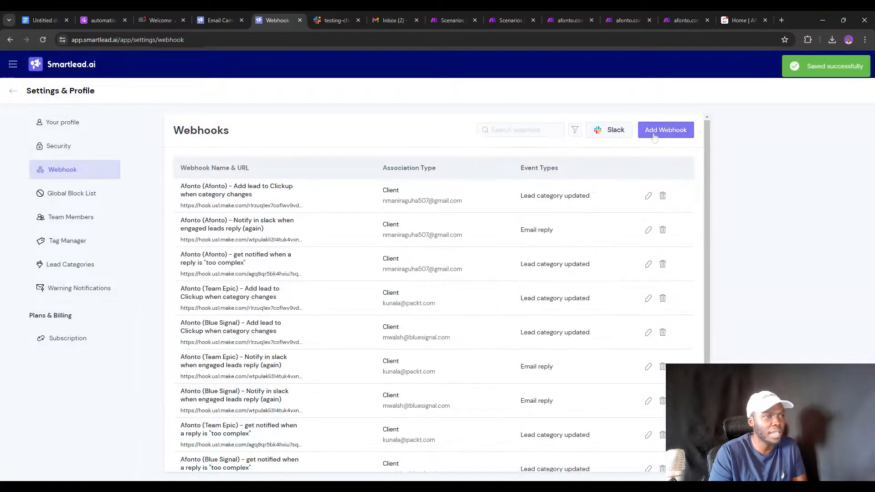
Start a new Smartlead webhook named 'Email marked as too complex' and paste the Make hook URL.
click(654, 133)
click(412, 187)
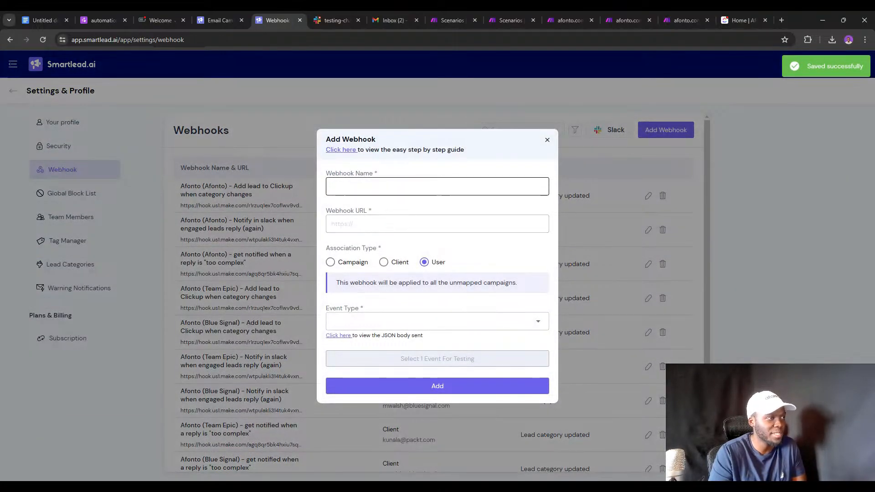
text(L)
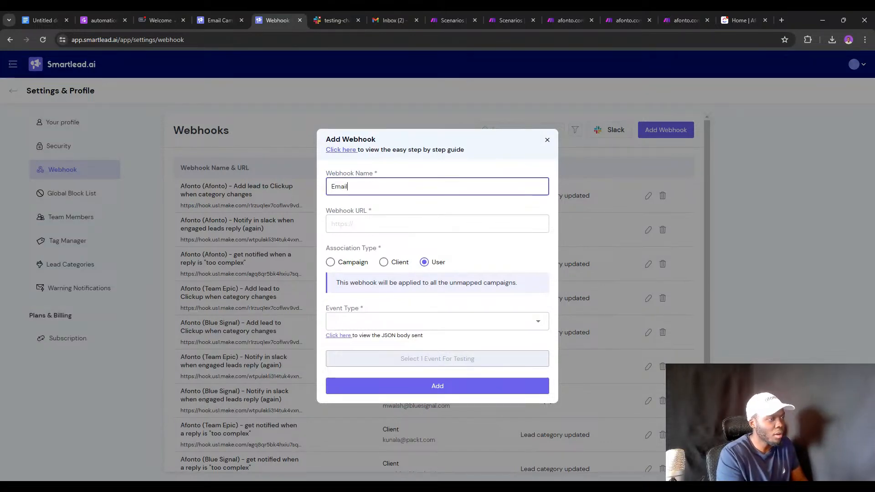
text(mail marked)
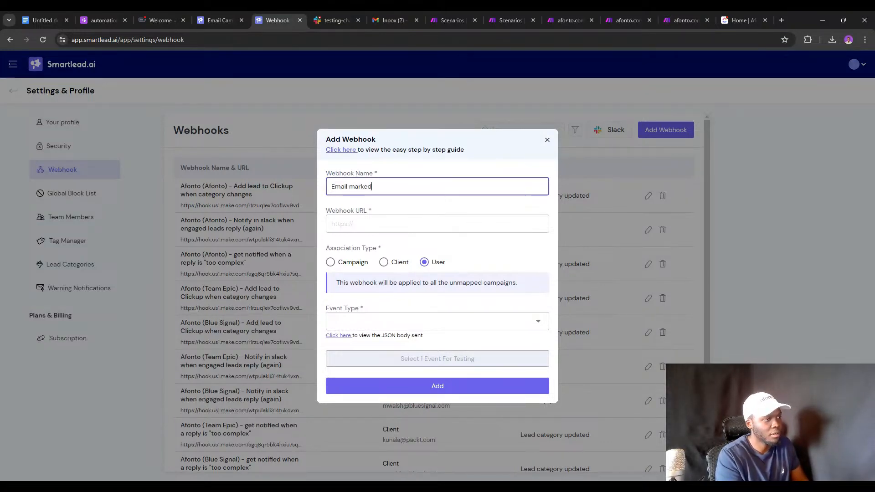
text( as too)
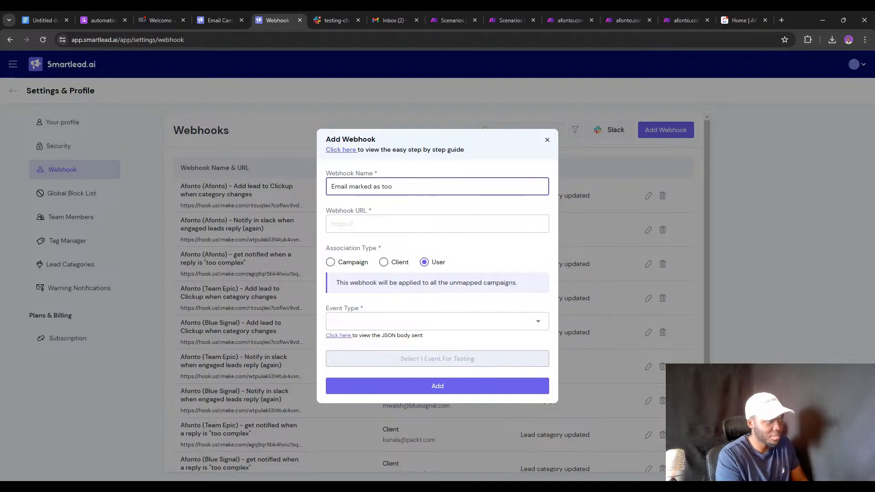
text( complex)
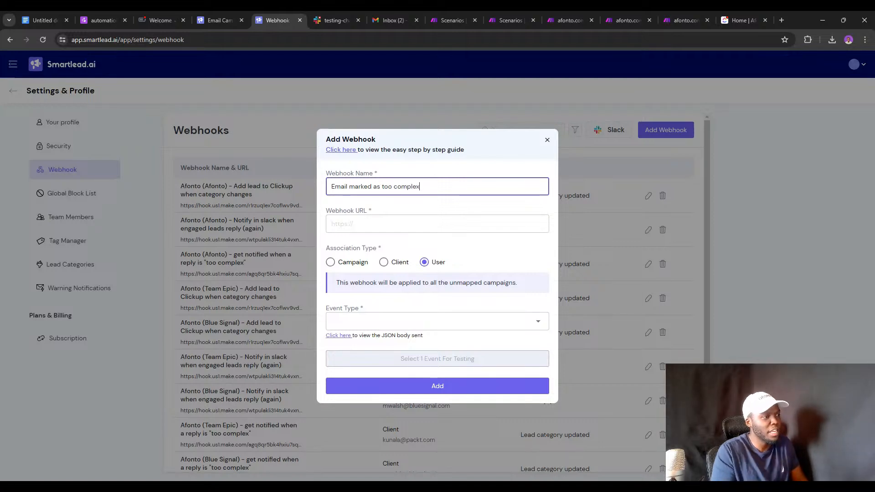
key(Tab)
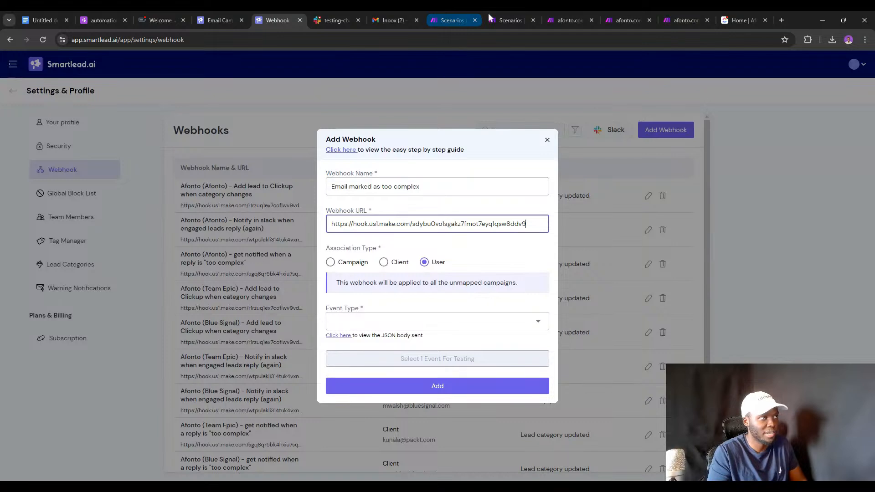
Tidy the extra Make tabs and check the hook URL in the webhook module settings.
click(503, 17)
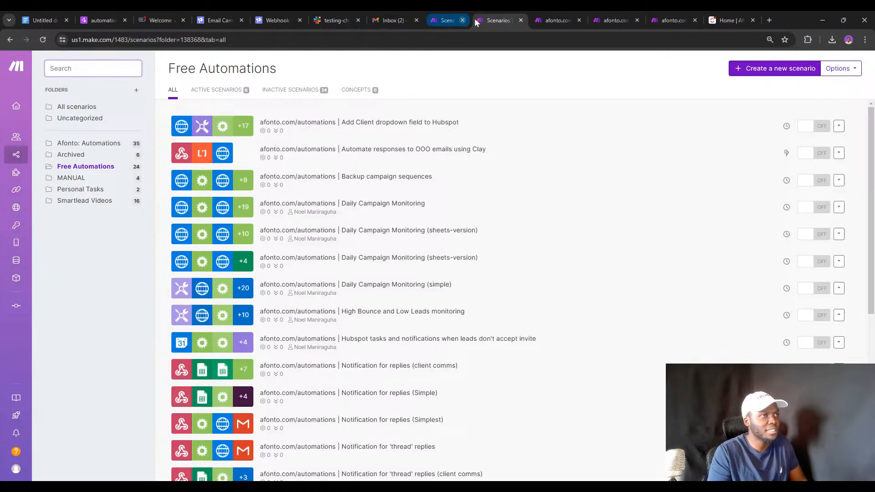
click(474, 20)
click(474, 20)
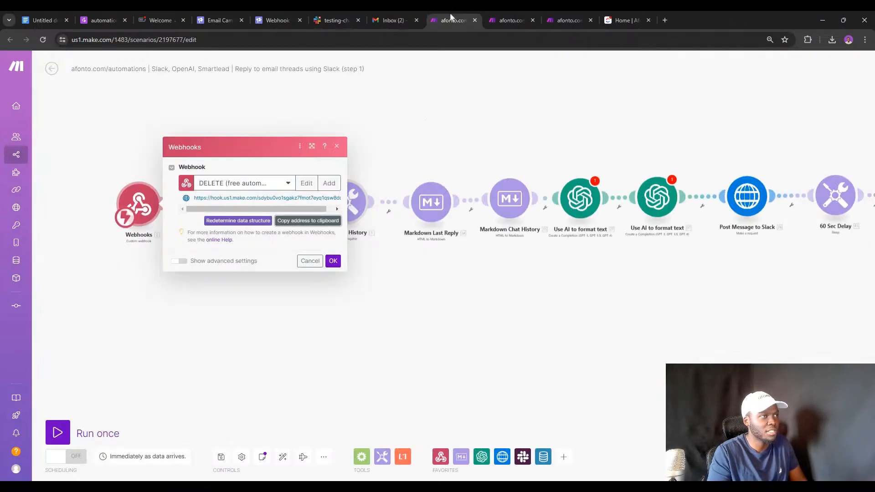
click(335, 146)
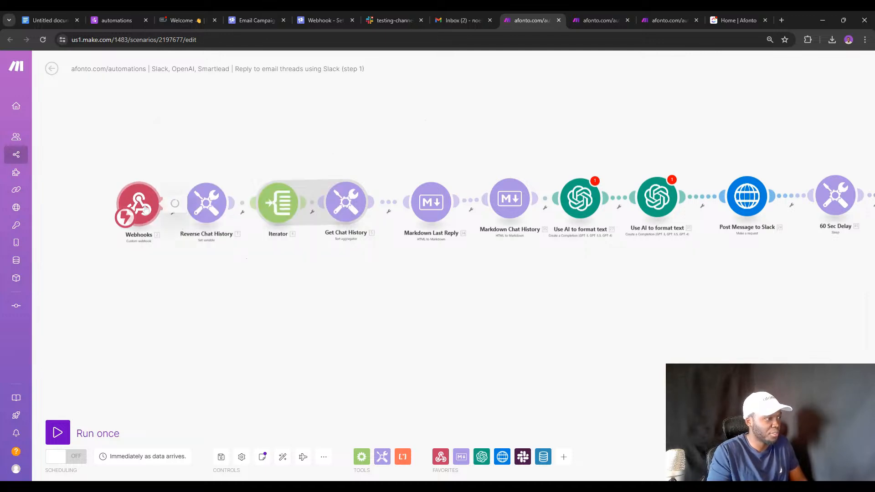
click(138, 203)
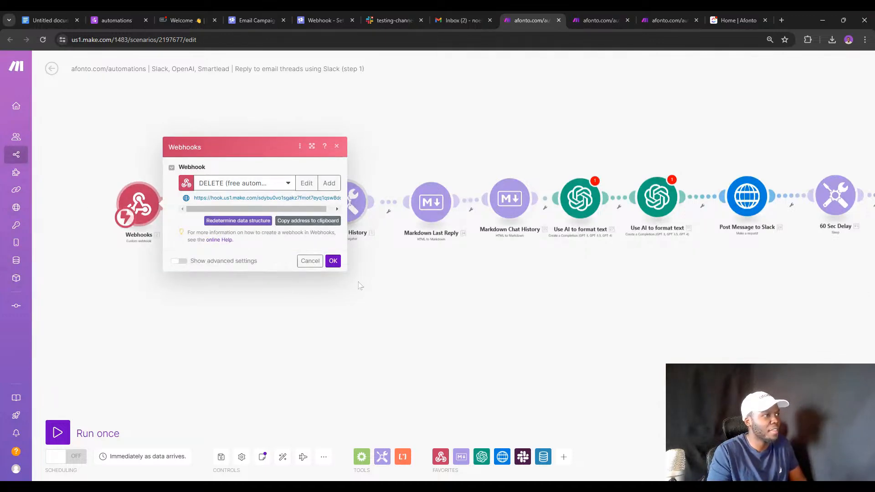
click(311, 10)
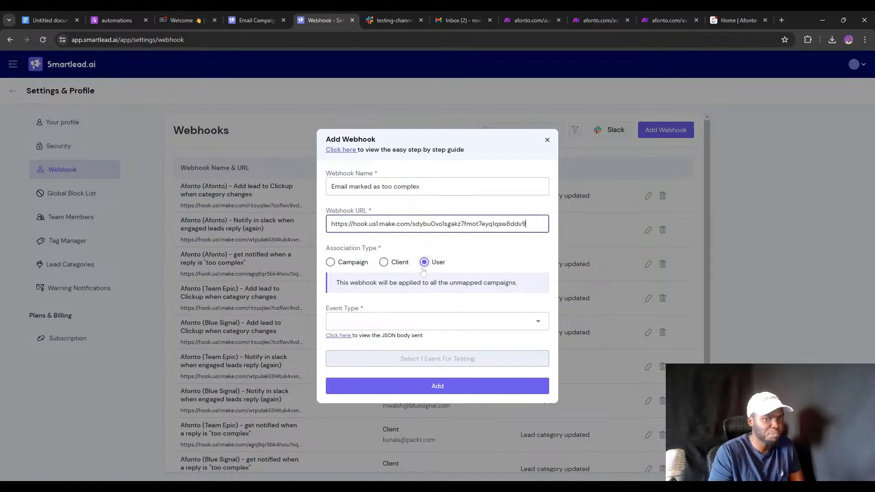
drag(315, 18, 410, 68)
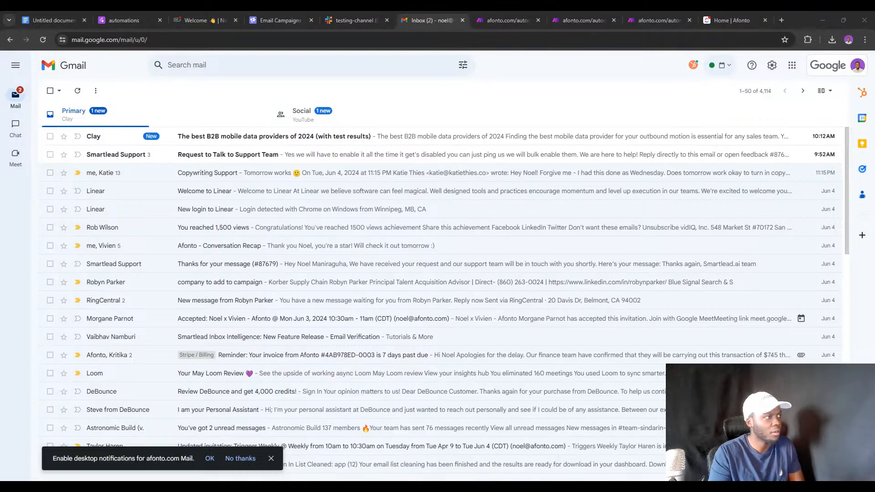
drag(246, 12, 248, 19)
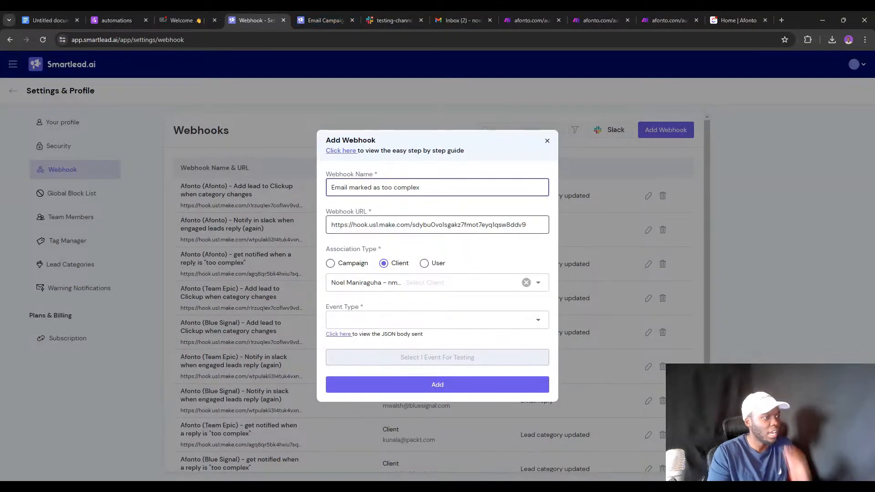
Set the webhook's event to Lead Category Updated and category to Too Complex, then save it.
click(405, 318)
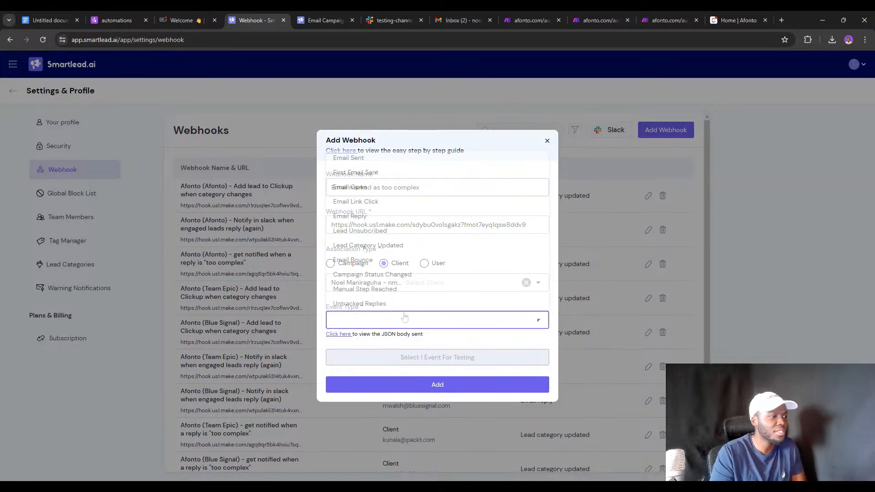
click(368, 245)
click(446, 281)
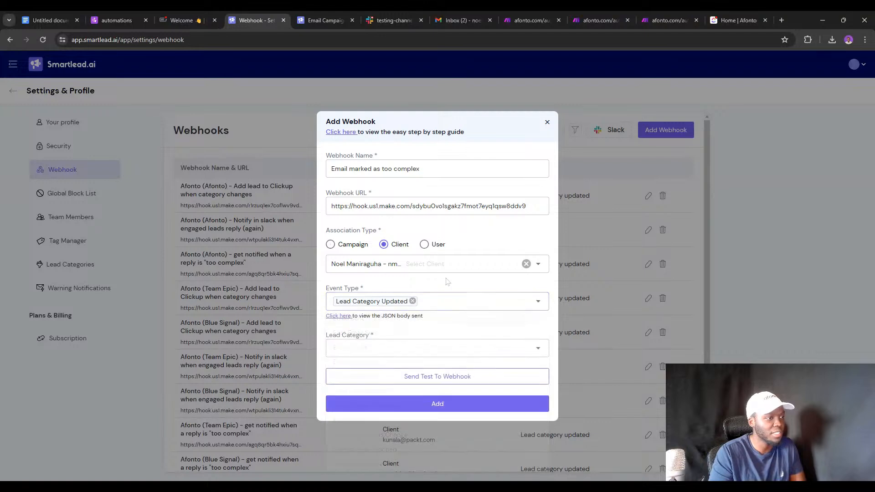
click(410, 348)
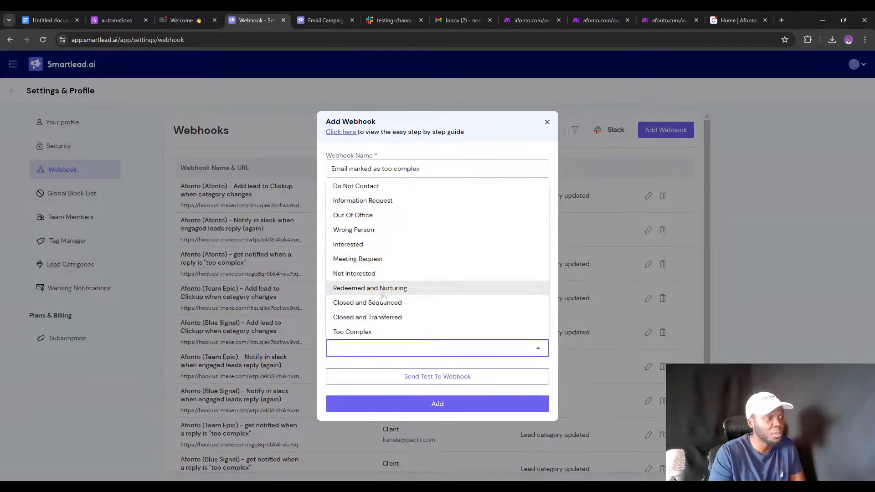
click(365, 331)
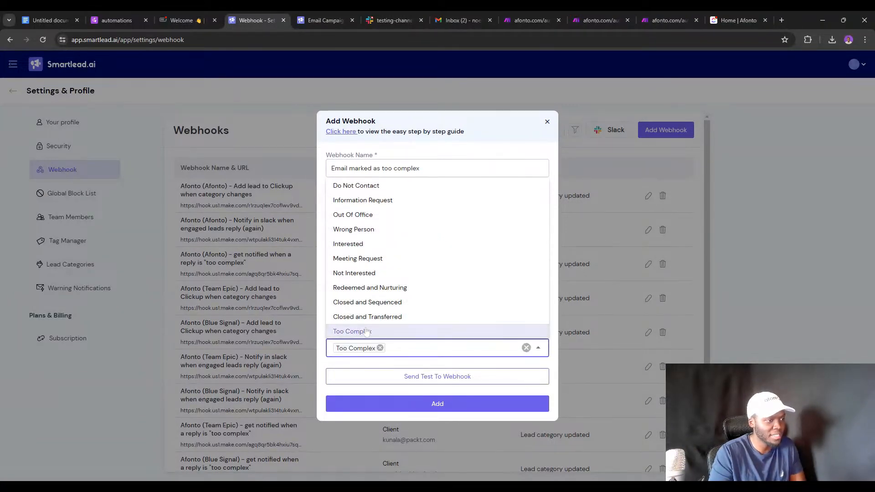
click(458, 365)
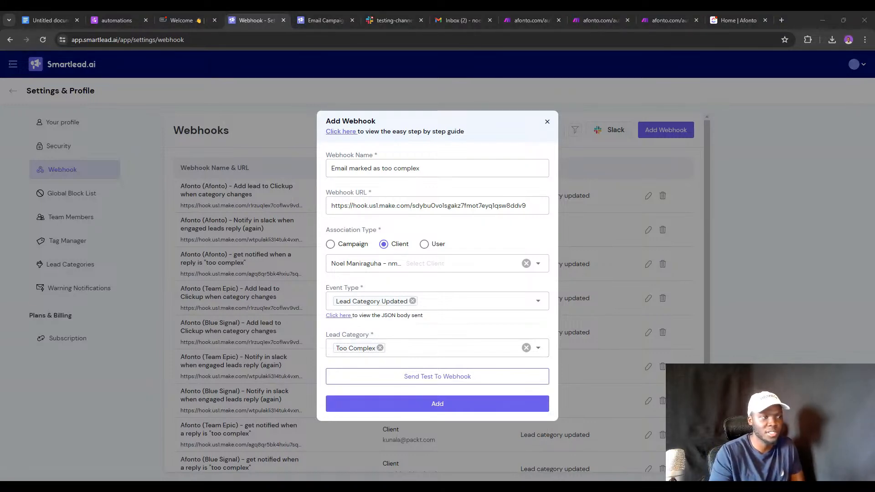
click(407, 403)
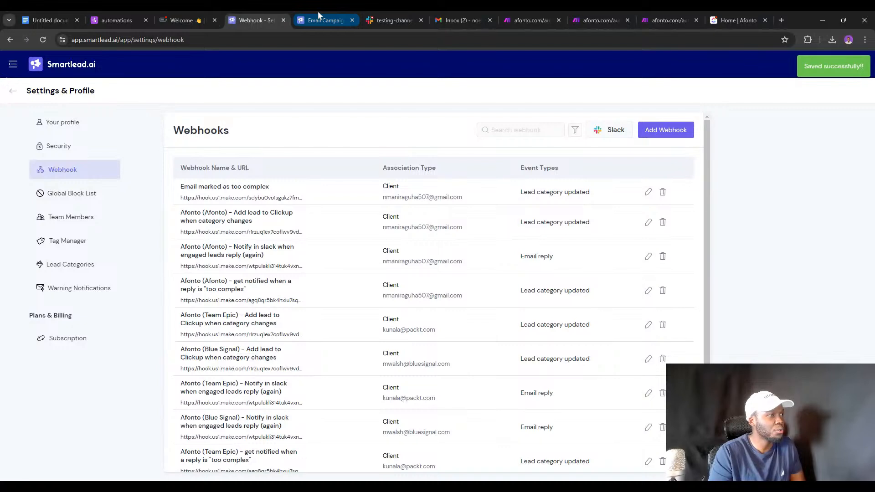
Duplicate the Smartlead campaigns tab and open the master inbox.
click(318, 10)
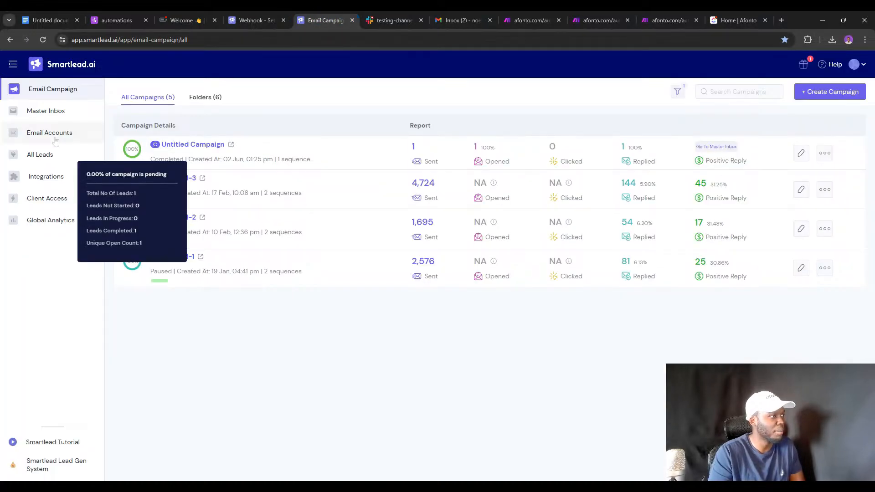
right_click(341, 12)
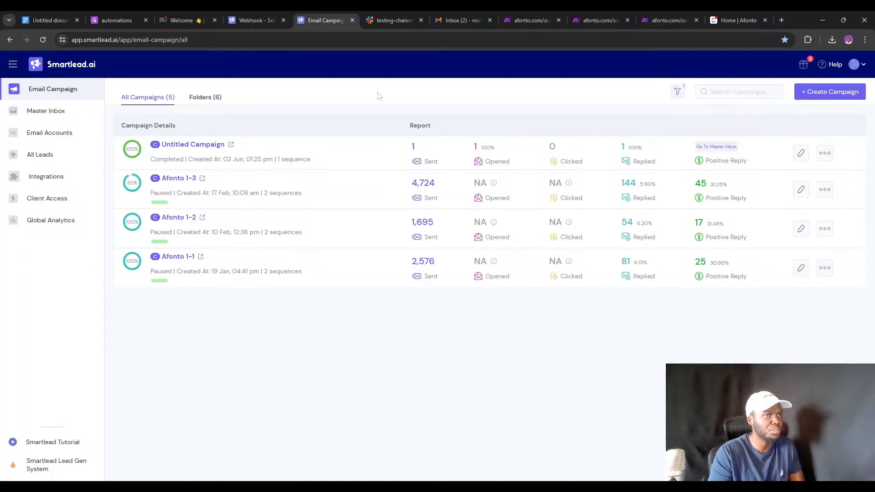
click(378, 93)
click(68, 115)
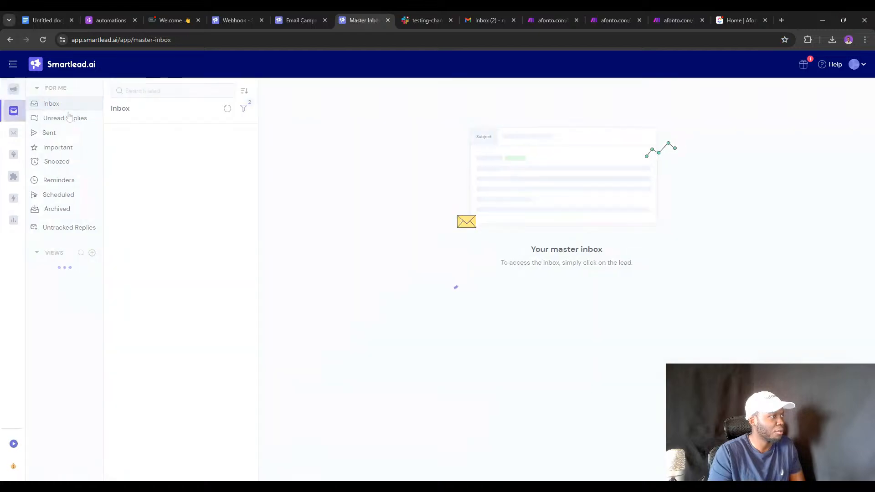
Filter the inbox by Client Name to the other client.
click(243, 107)
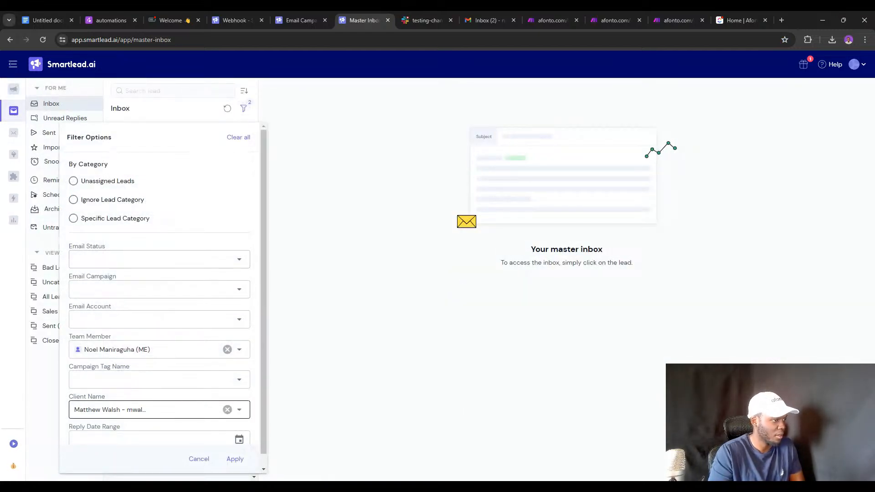
click(227, 409)
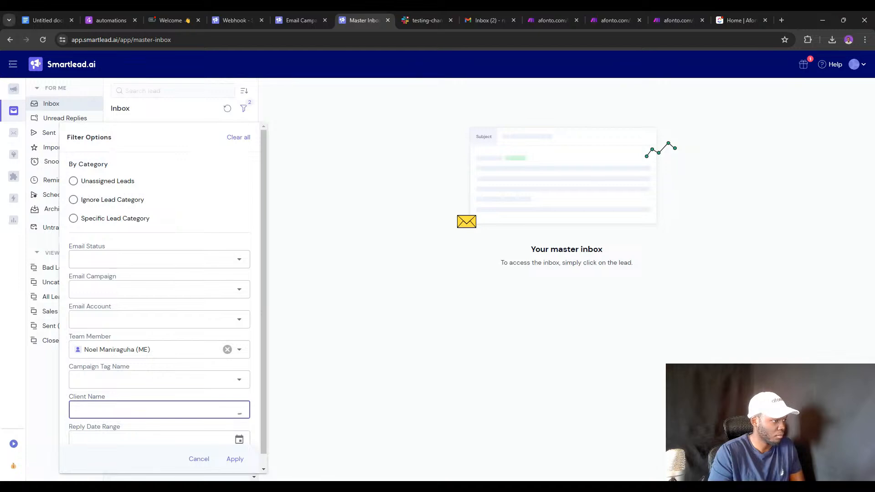
click(218, 409)
click(166, 426)
click(166, 409)
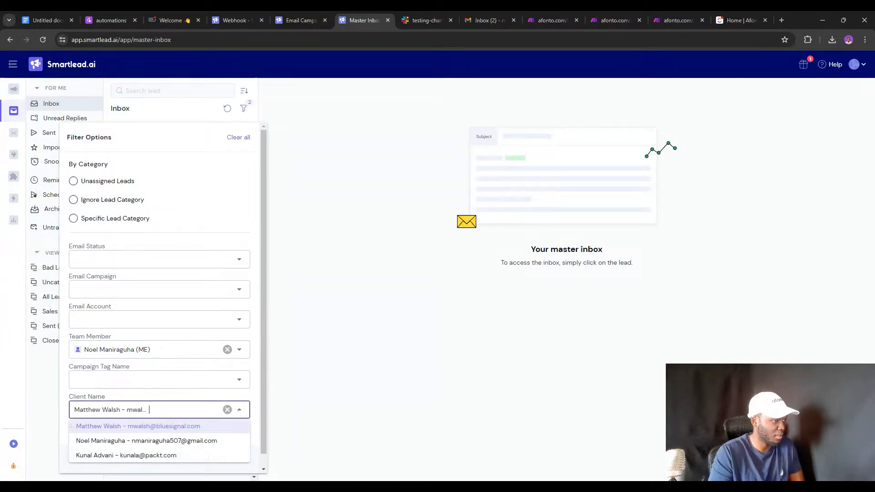
click(192, 440)
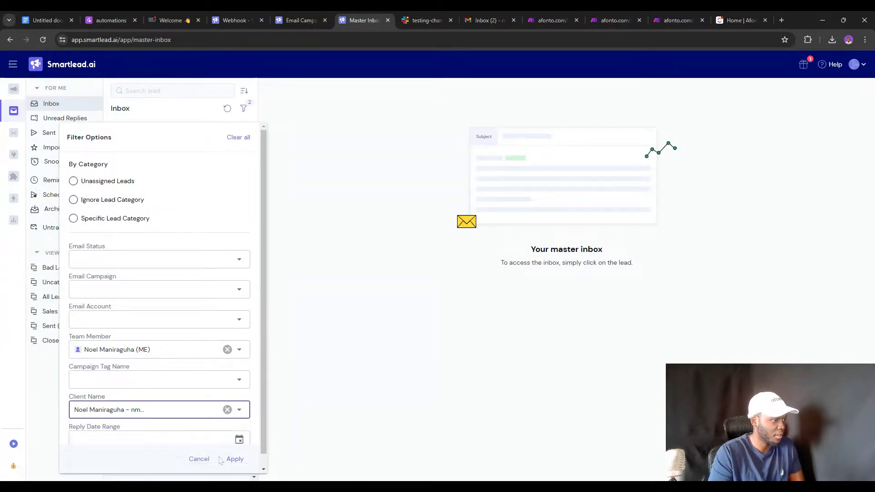
click(235, 458)
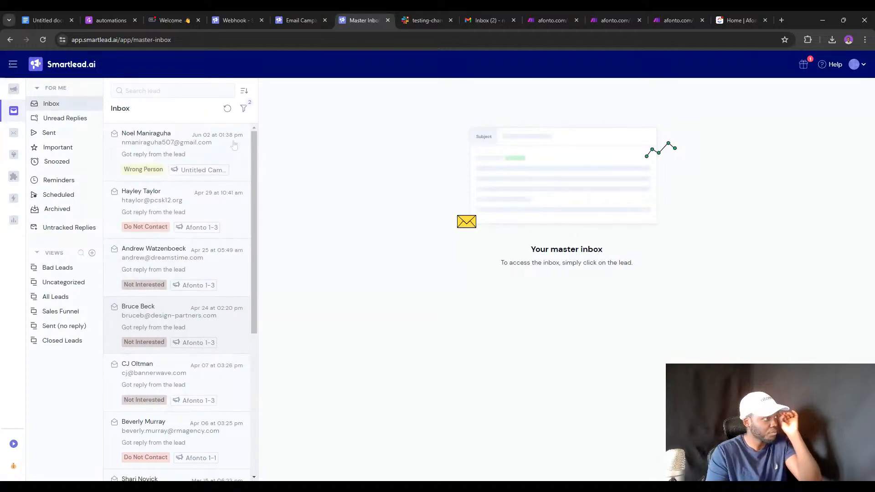
Open the top lead's full reply and change its category to Too Complex.
click(233, 145)
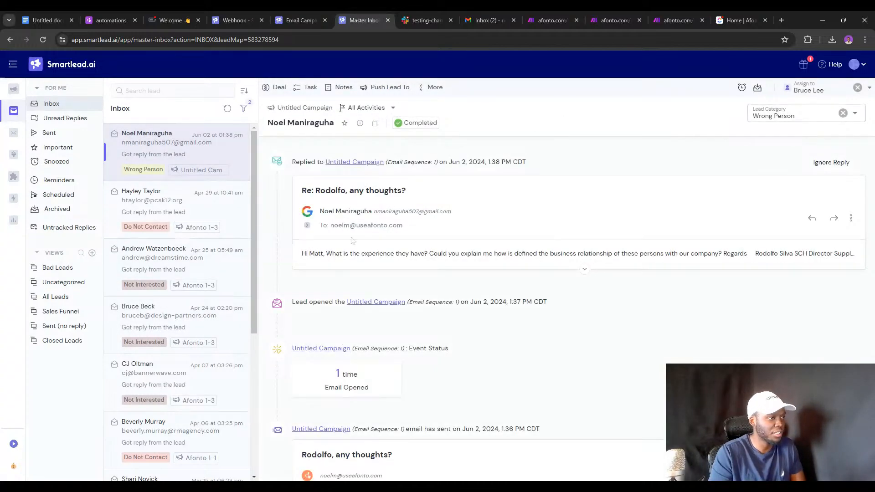
click(367, 253)
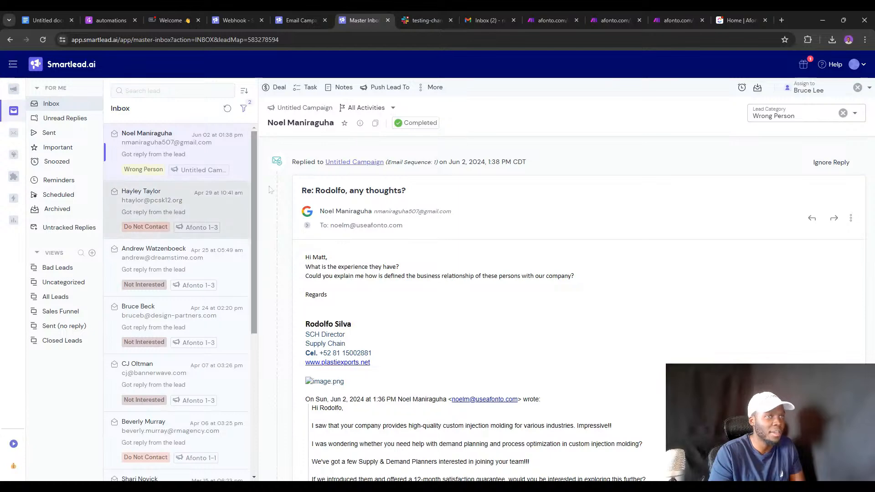
click(795, 116)
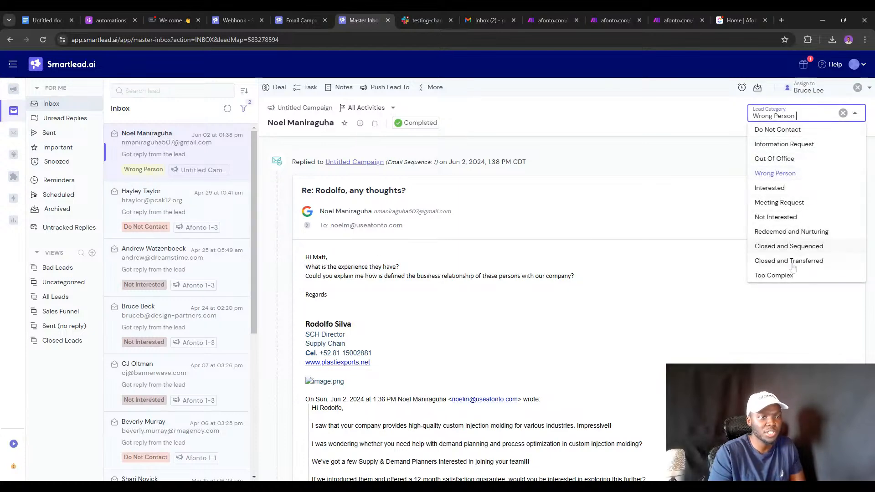
click(783, 275)
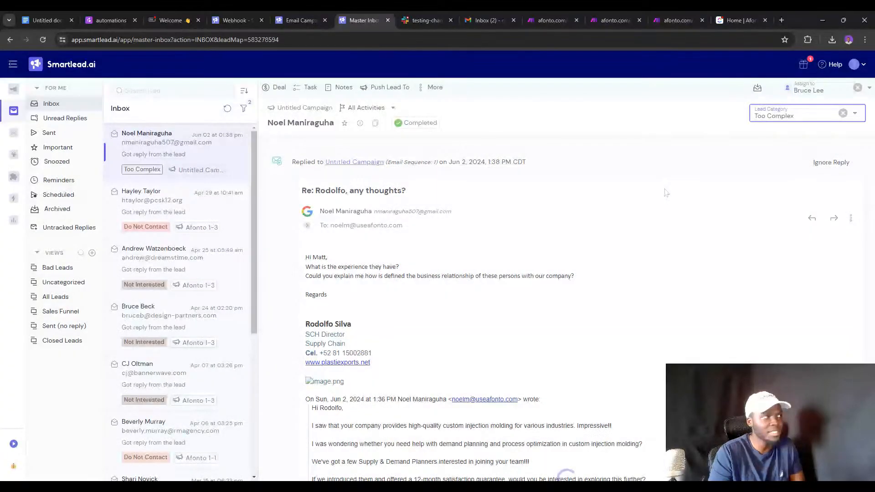
Reload the Make scenario and run only the Webhooks module so it waits for data.
click(530, 19)
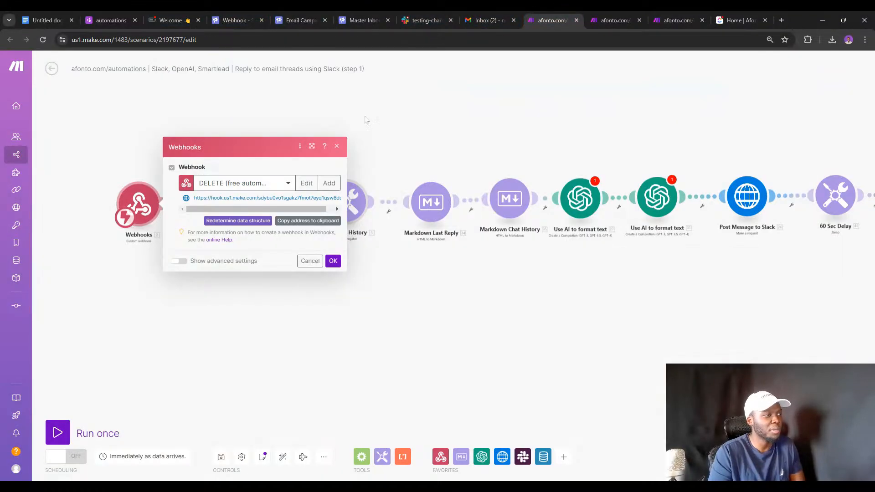
click(398, 101)
right_click(150, 197)
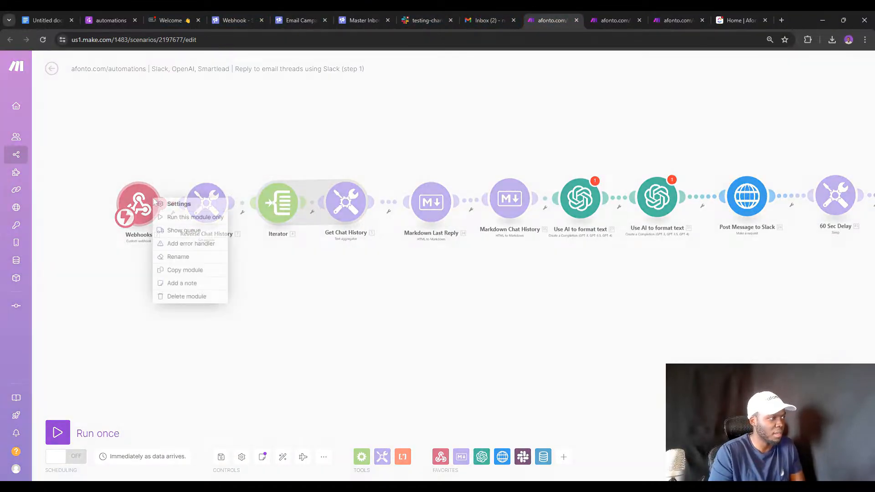
click(173, 220)
click(267, 464)
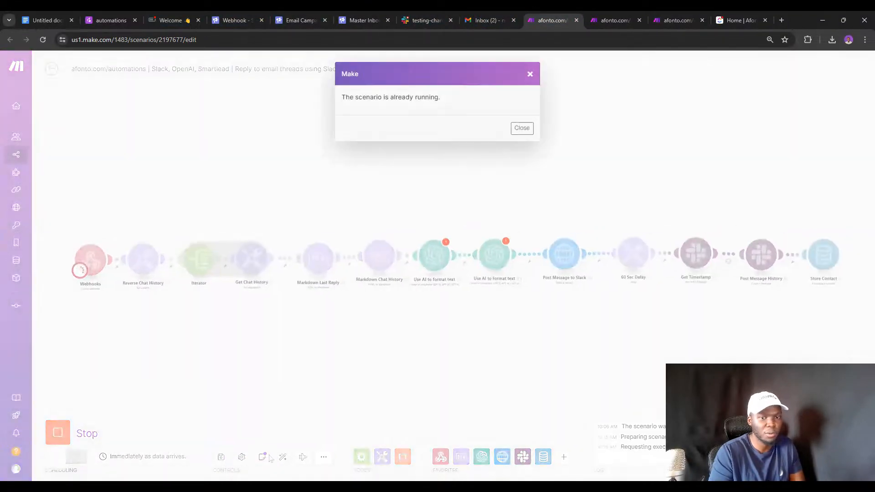
click(529, 74)
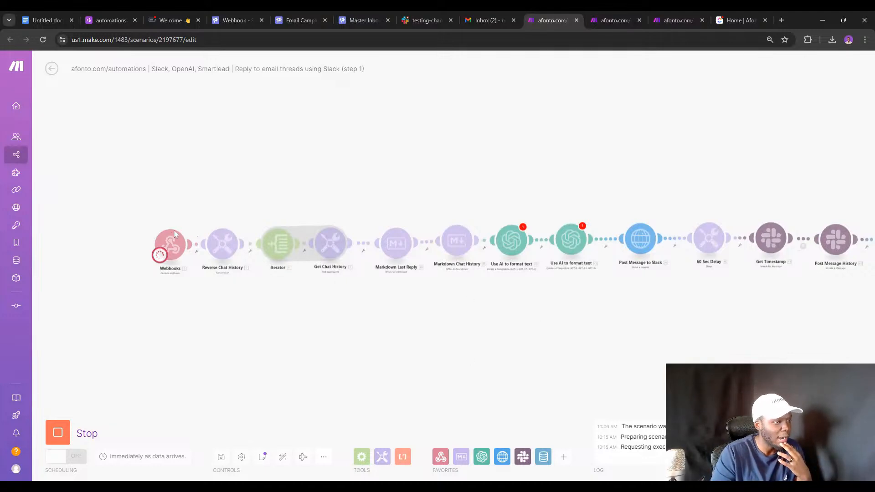
click(43, 40)
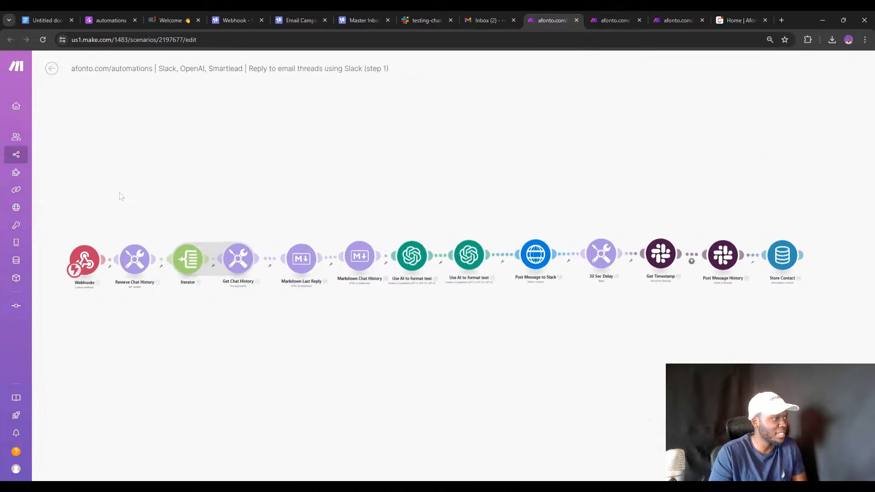
right_click(228, 264)
click(250, 278)
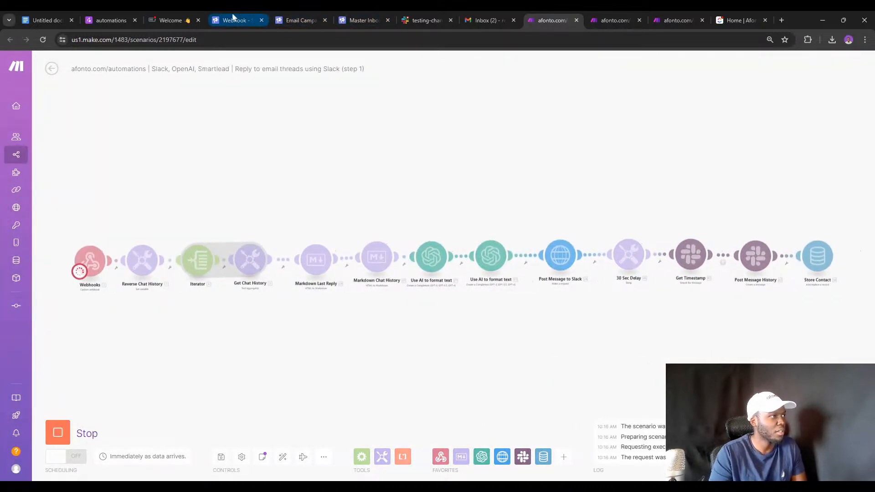
Clear the Smartlead lead's category and set it back to Too Complex to fire the webhook.
click(351, 18)
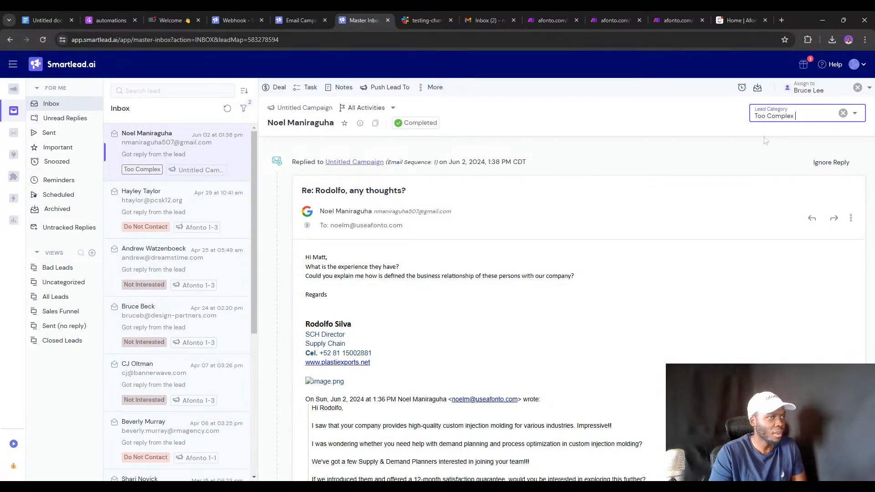
click(843, 113)
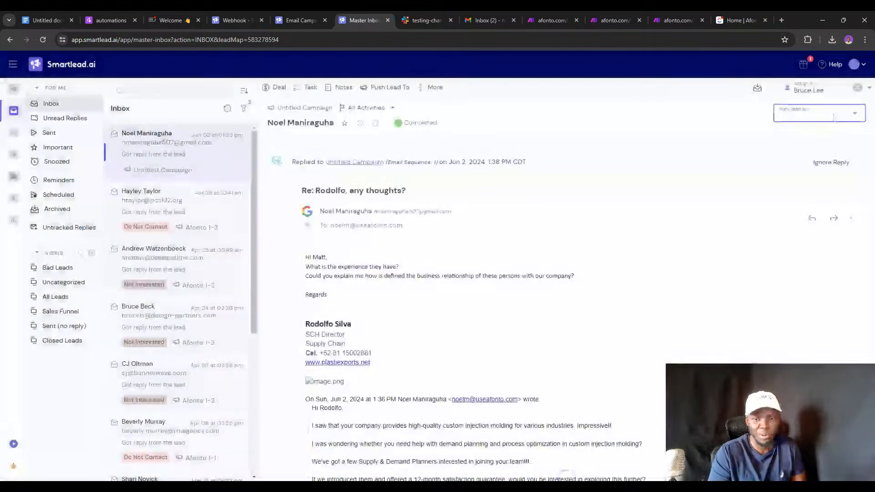
click(832, 118)
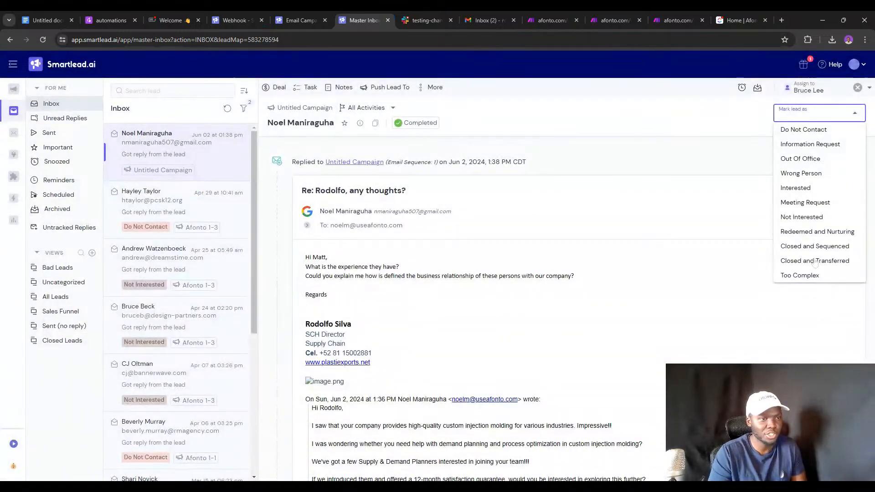
click(802, 275)
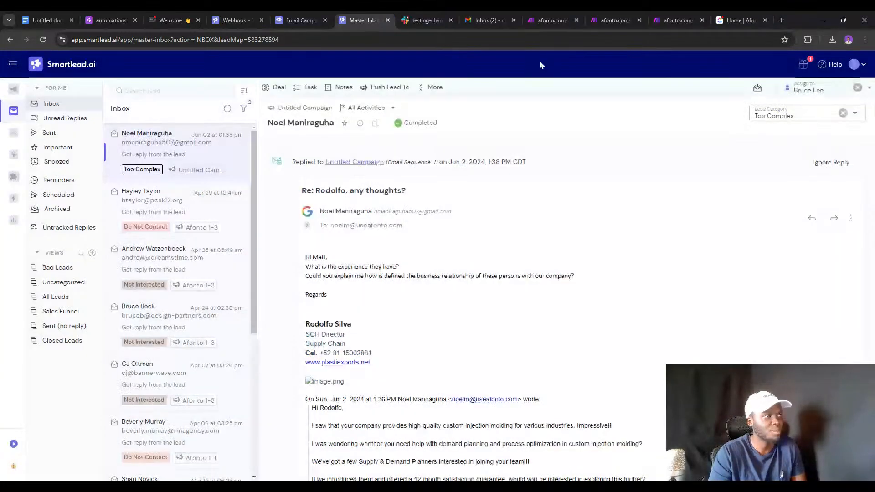
click(558, 10)
Inspect the webhook bundle's history array and compare it with the reply in Smartlead.
scroll(144, 224, up, 3)
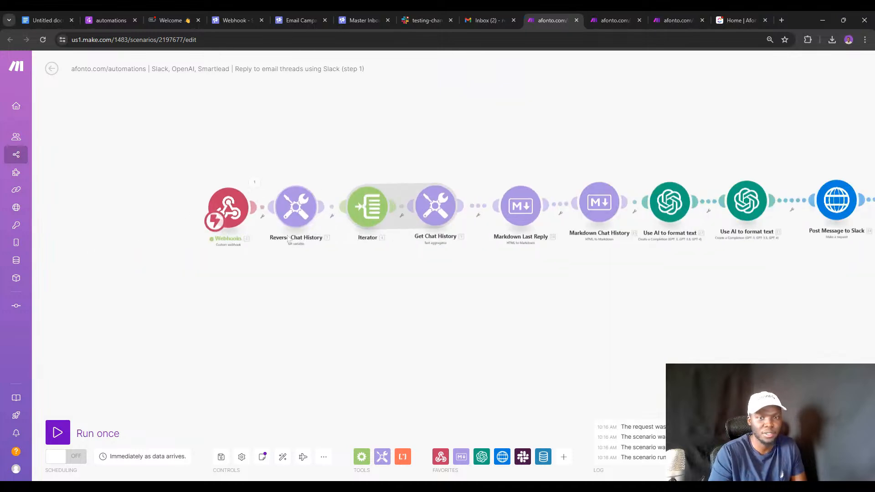
click(247, 170)
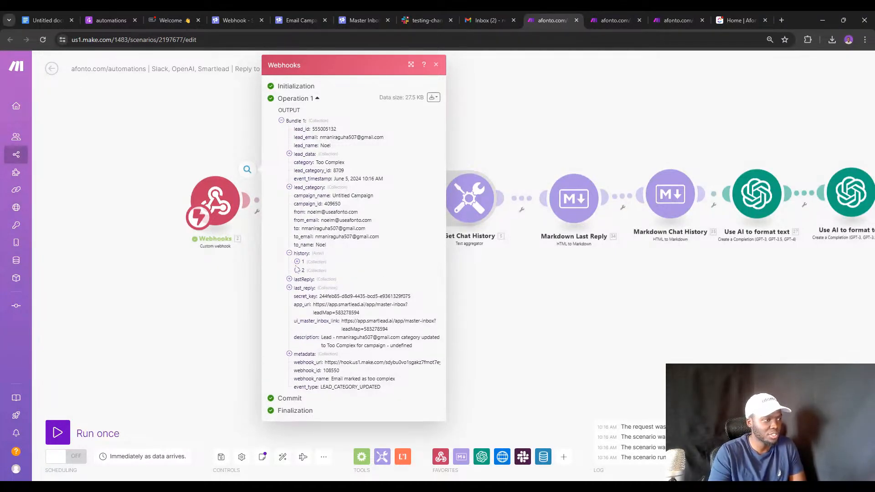
click(289, 253)
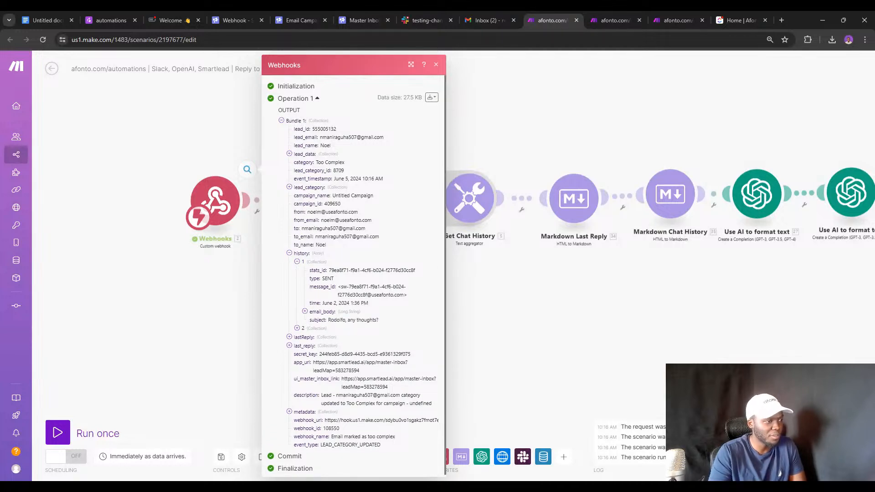
click(357, 11)
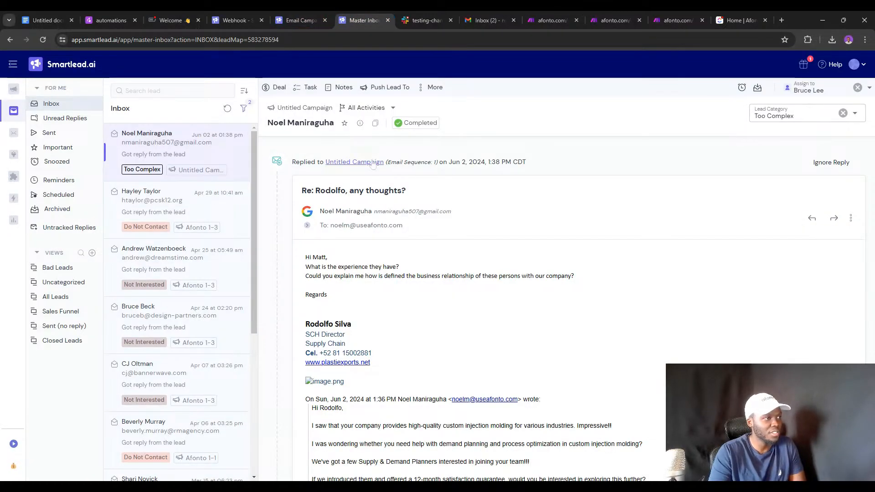
double_click(330, 191)
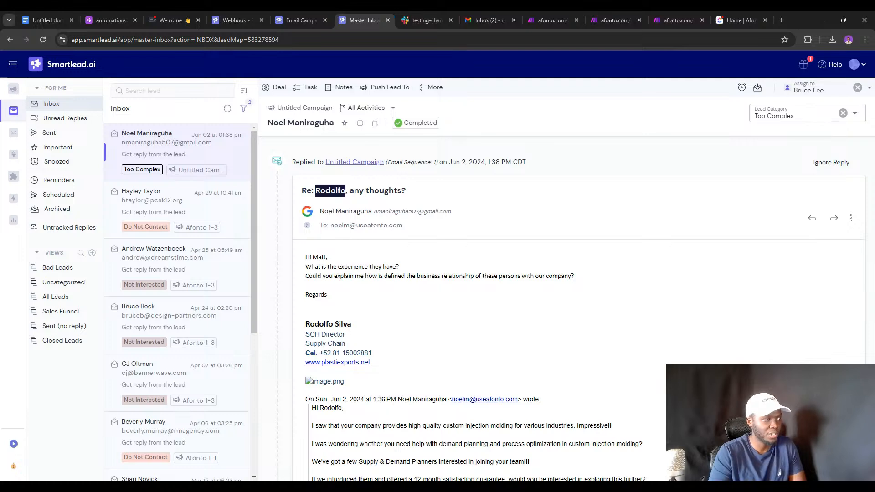
scroll(347, 247, down, 2)
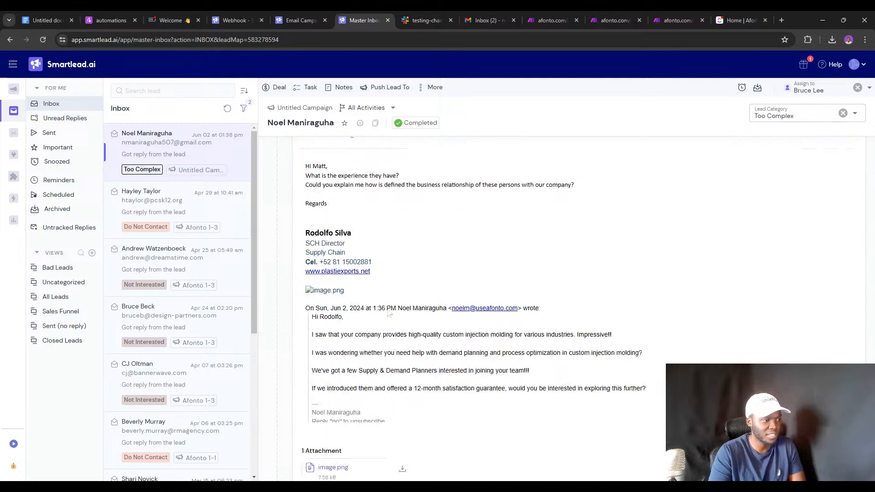
scroll(347, 248, up, 2)
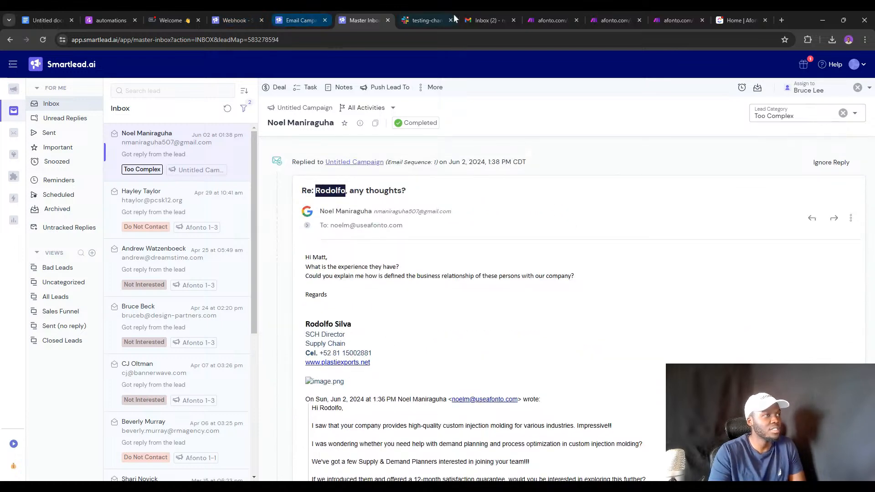
Expand lastReply's email_body to read the raw HTML, then close the output view.
click(549, 16)
scroll(304, 338, down, 1)
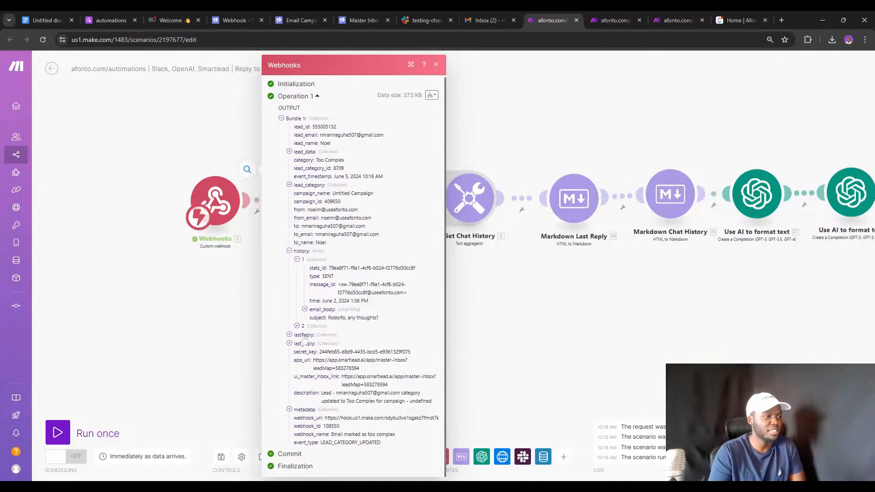
click(297, 335)
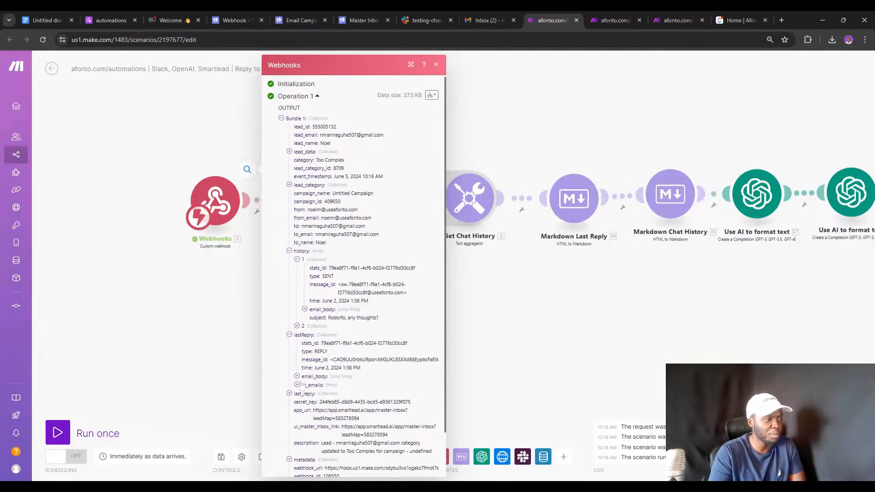
click(297, 376)
scroll(301, 382, down, 4)
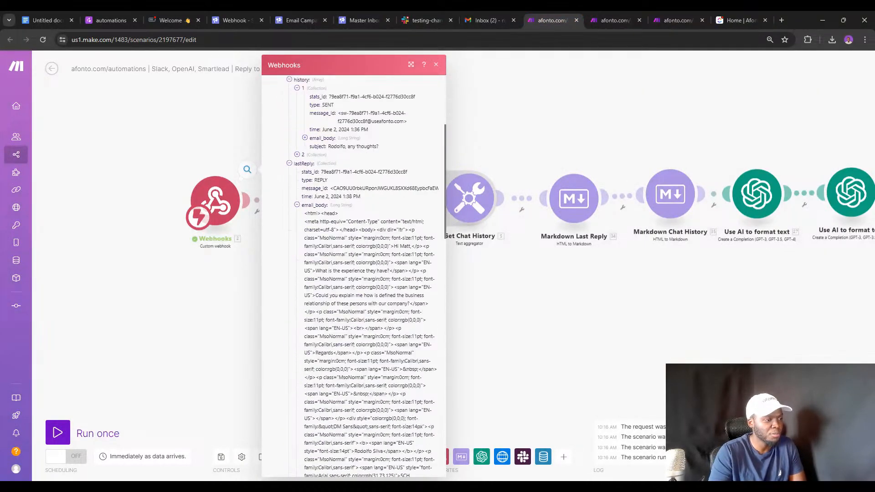
scroll(361, 276, down, 1)
scroll(304, 208, down, 3)
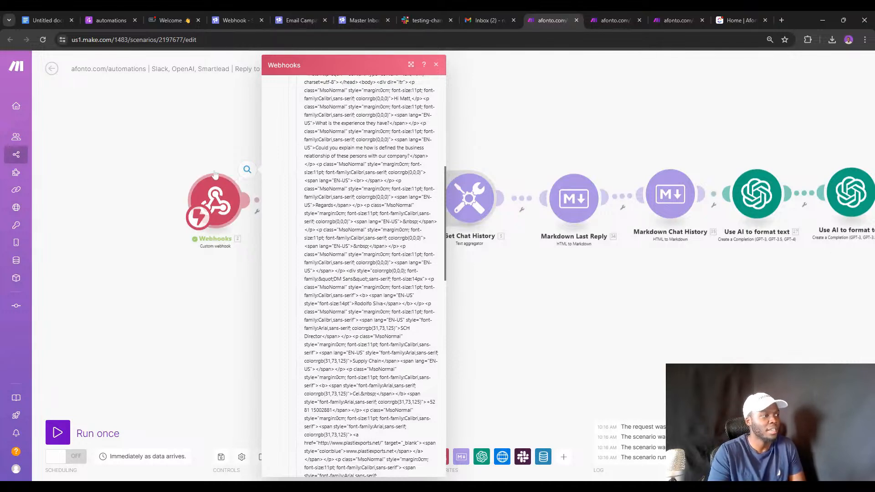
double_click(208, 138)
right_click(202, 142)
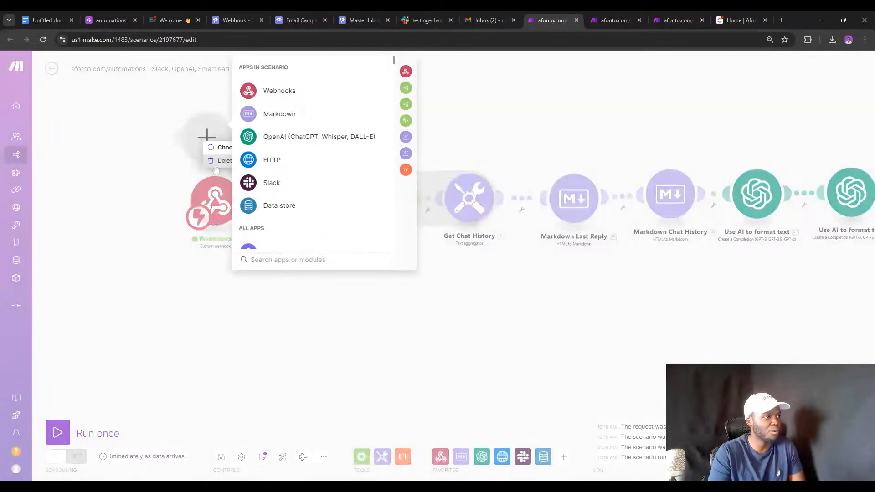
click(215, 166)
click(274, 283)
click(296, 221)
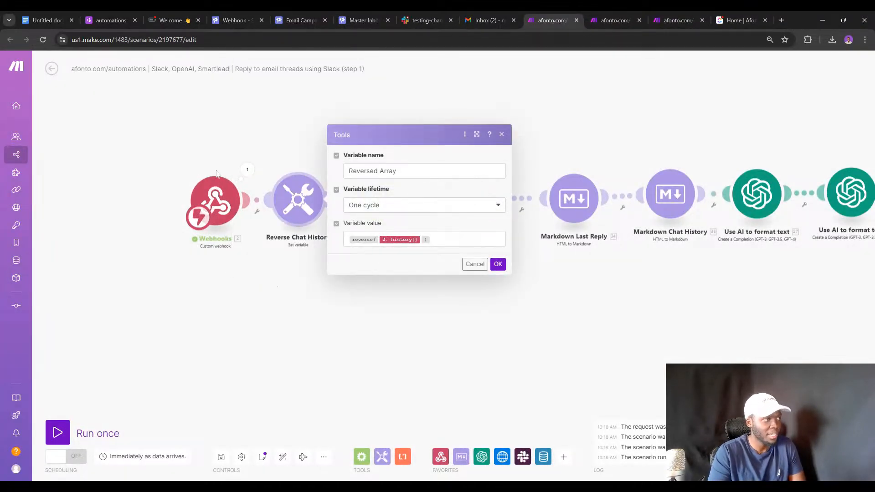
click(252, 171)
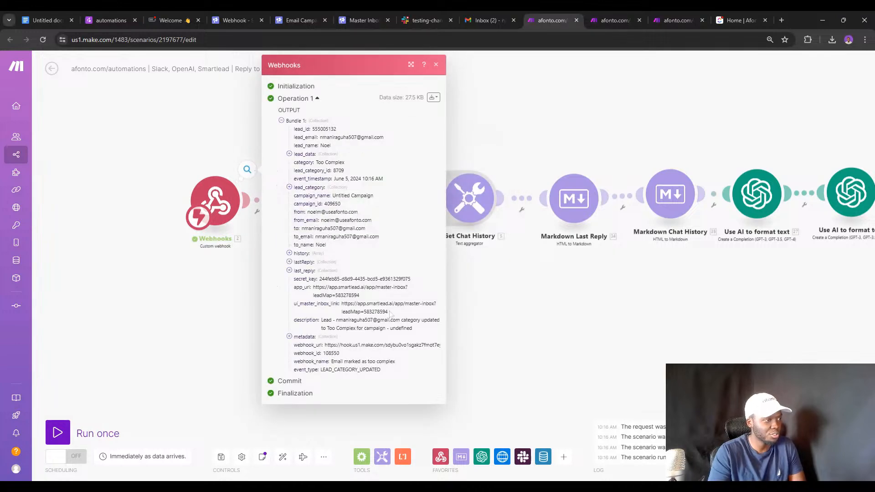
click(294, 253)
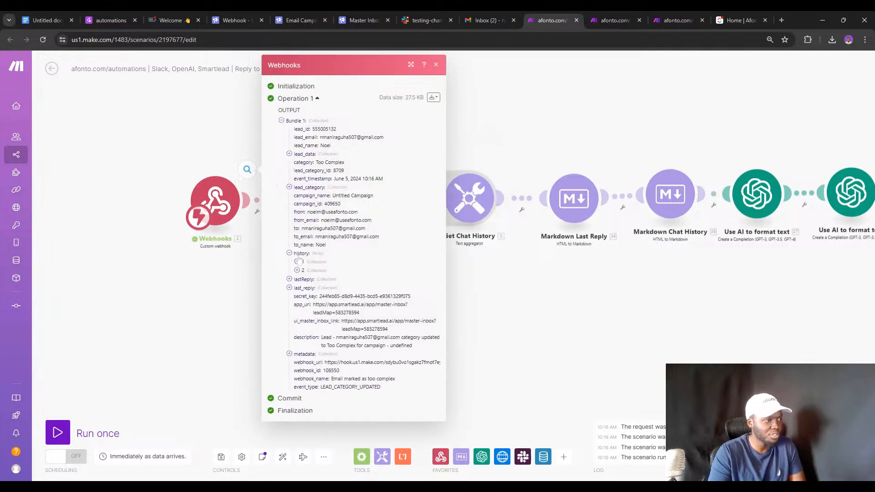
click(297, 263)
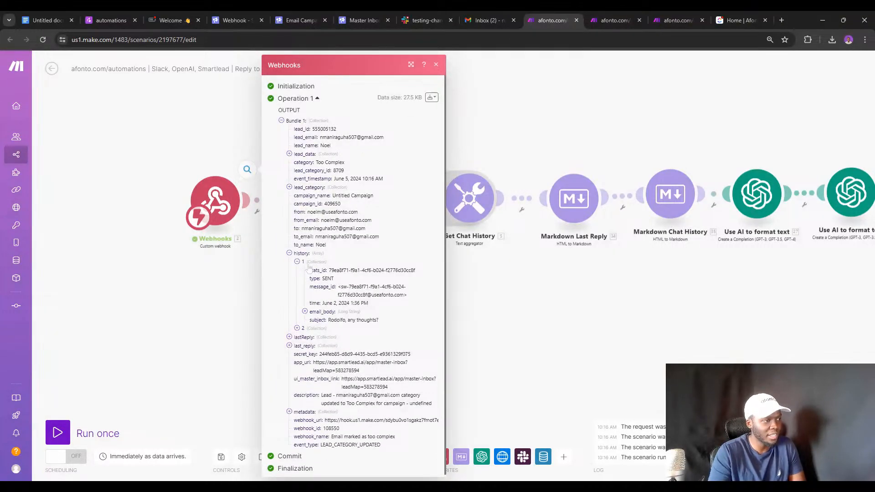
click(345, 303)
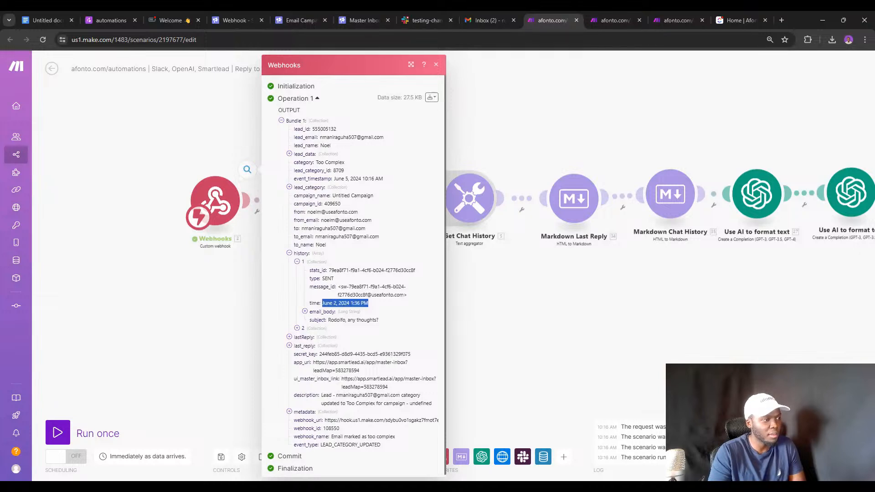
click(297, 328)
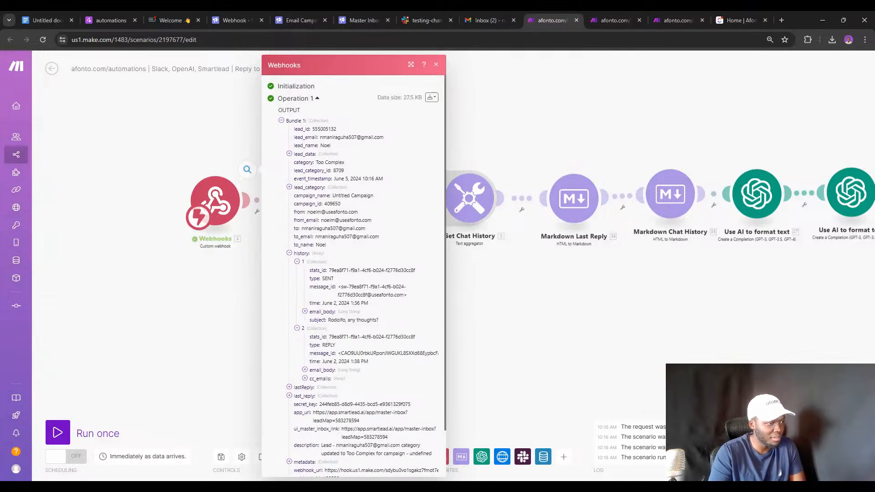
double_click(344, 361)
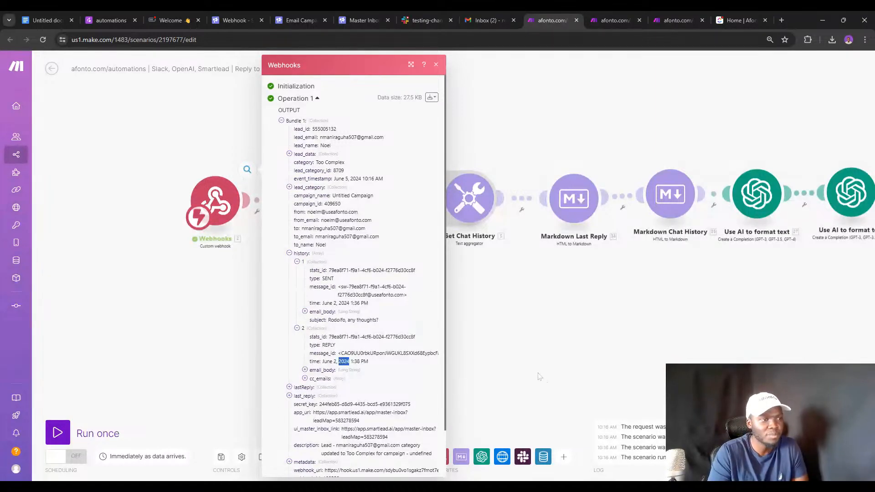
Delete the stray empty module and unlink the AI steps after Markdown Chat History.
double_click(524, 344)
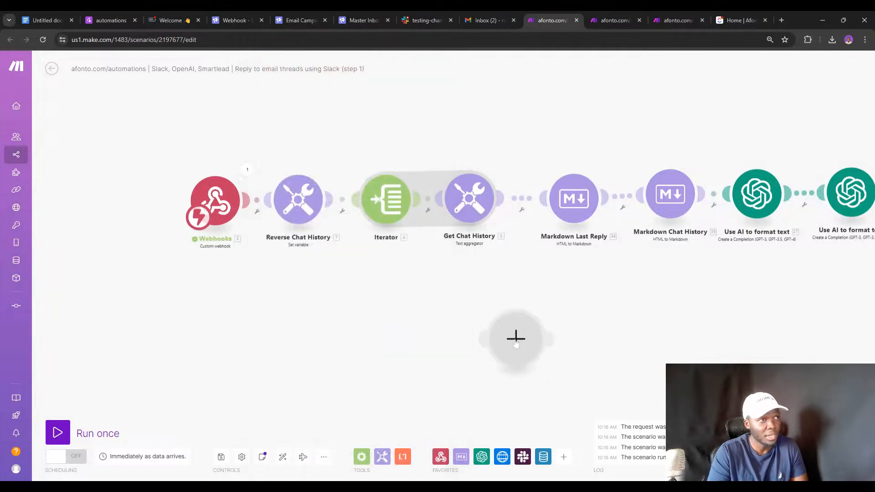
right_click(515, 351)
click(532, 370)
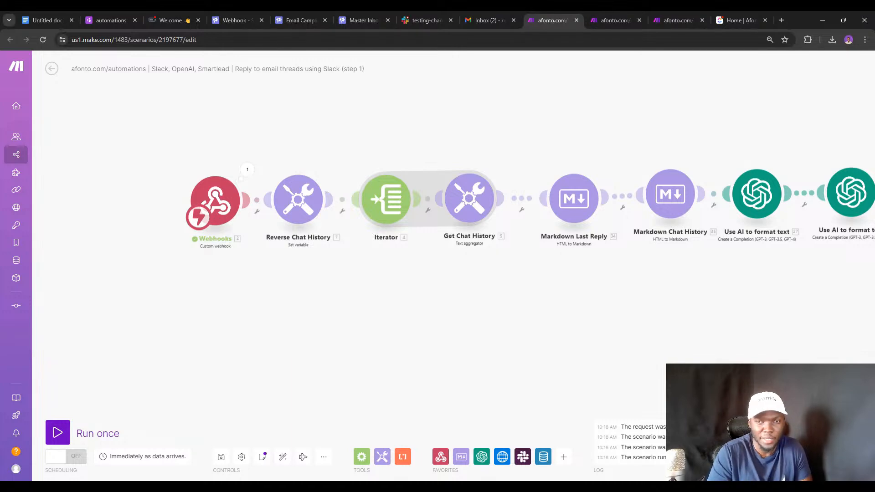
click(300, 201)
click(293, 152)
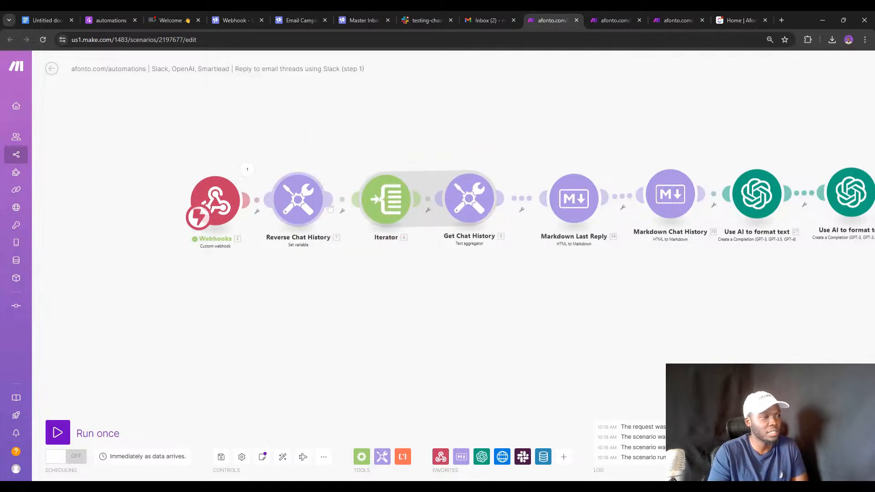
click(384, 203)
click(351, 164)
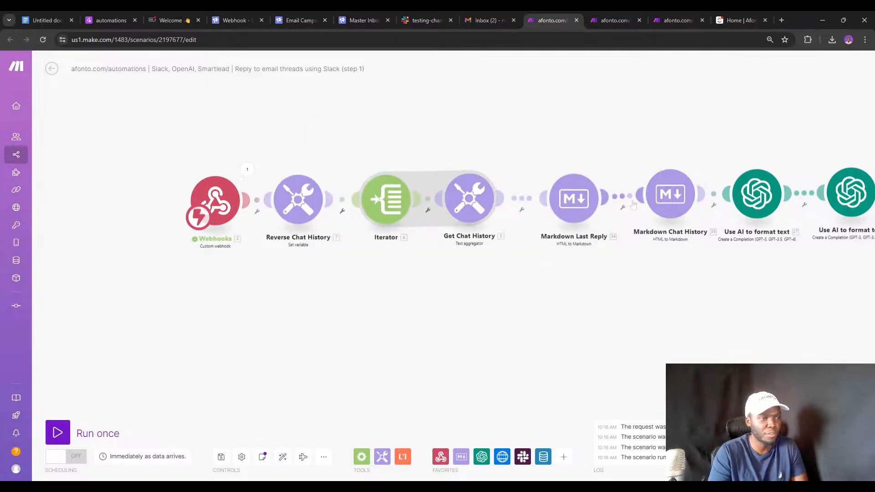
click(713, 194)
click(730, 212)
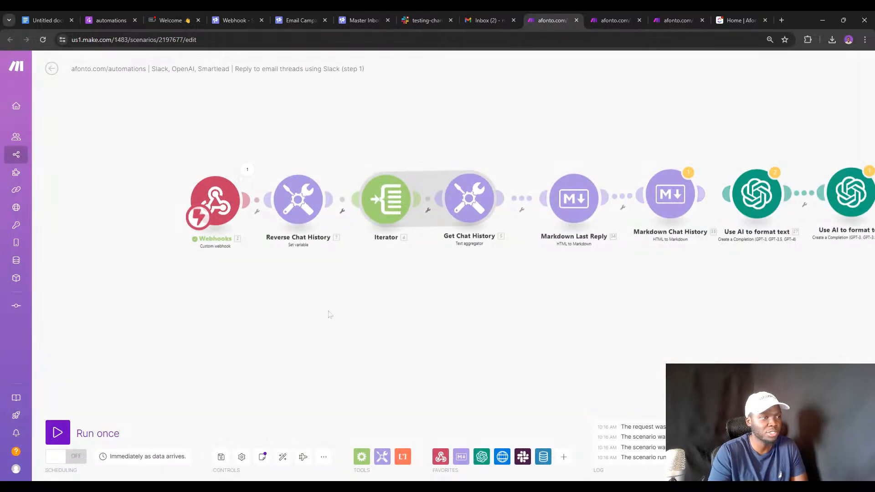
Start a Run once test, then re-mark the Smartlead lead as Too Complex.
click(63, 432)
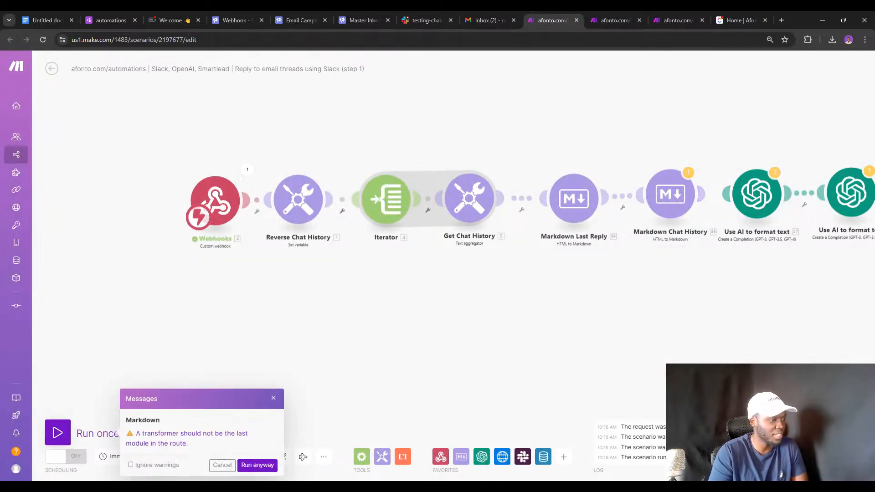
click(258, 464)
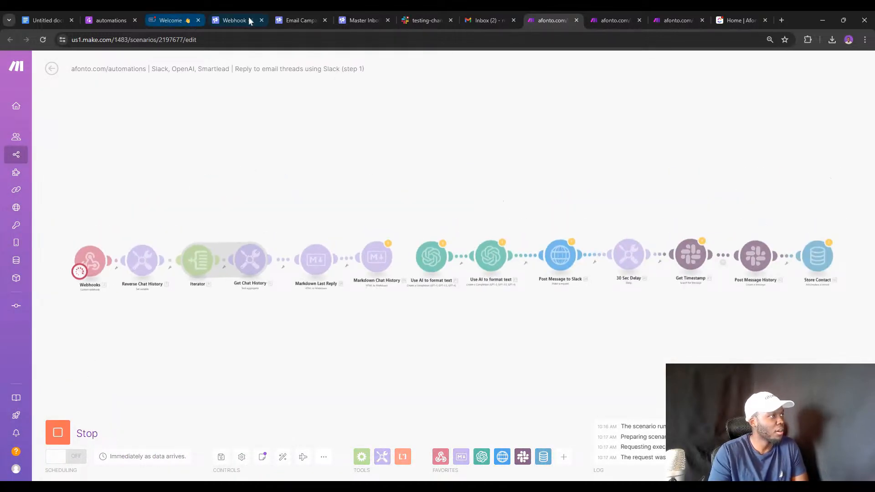
click(352, 18)
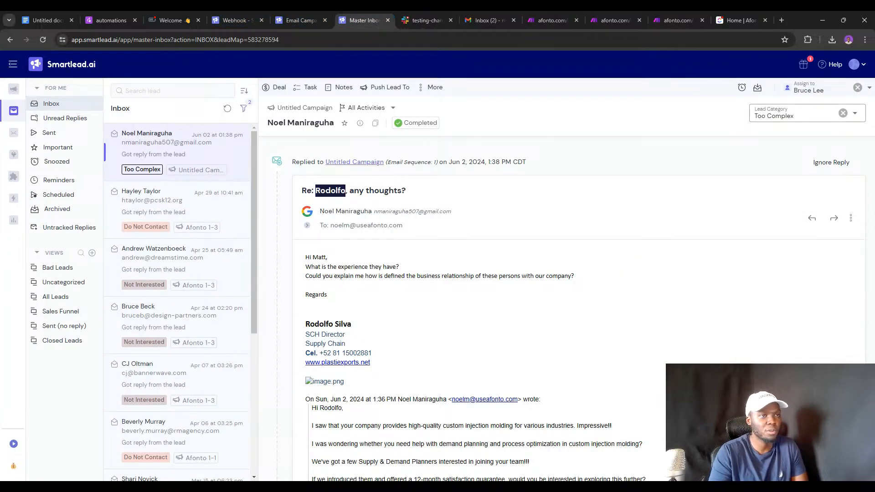
click(841, 114)
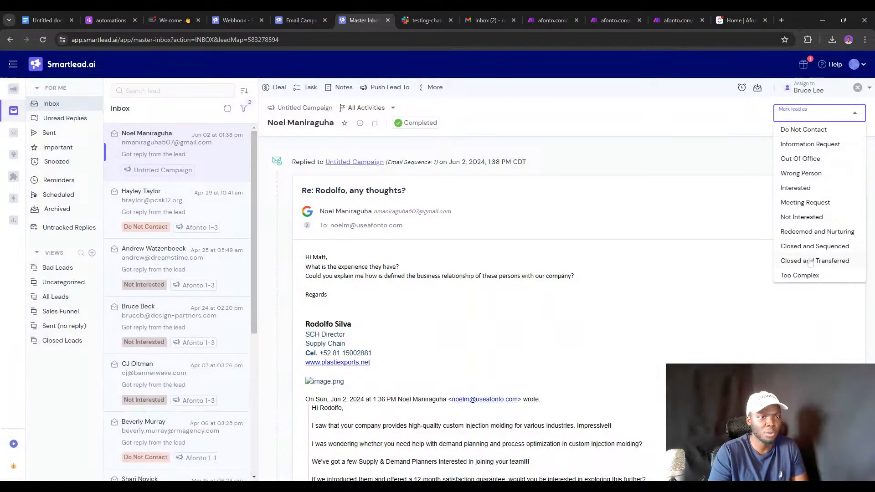
click(798, 275)
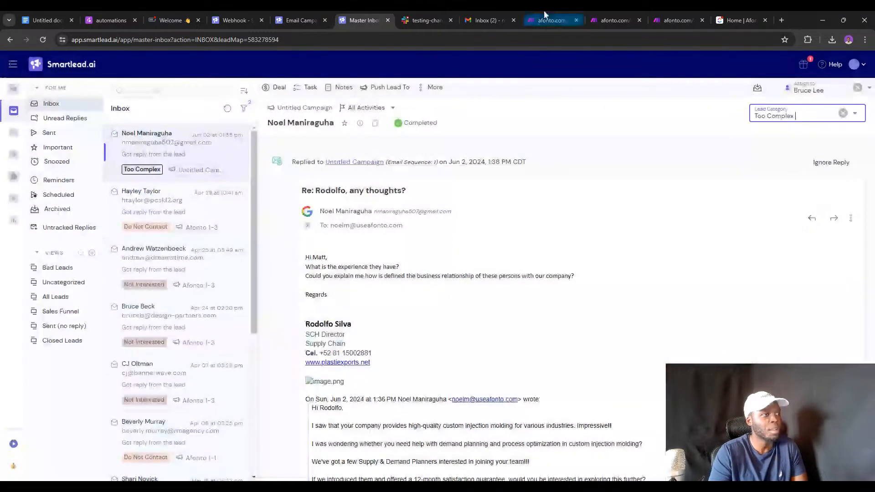
click(547, 18)
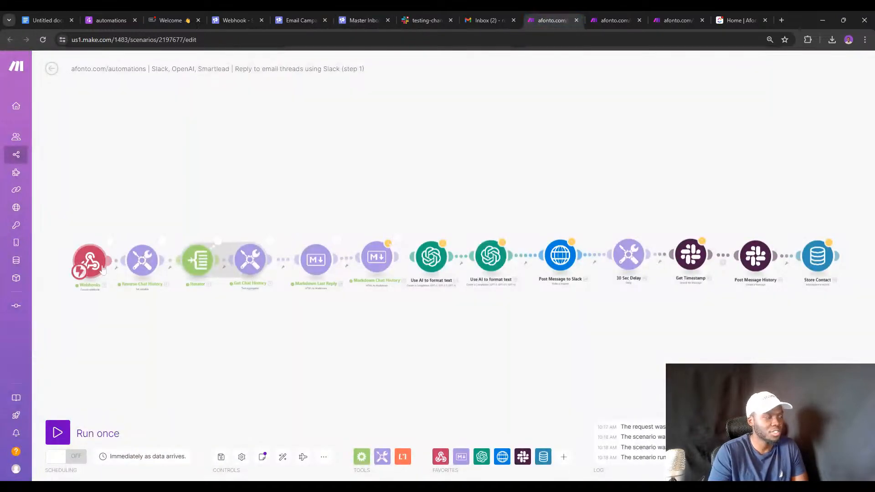
Check that the Reversed Array output lists the 1:38 PM reply as item 1.
click(163, 241)
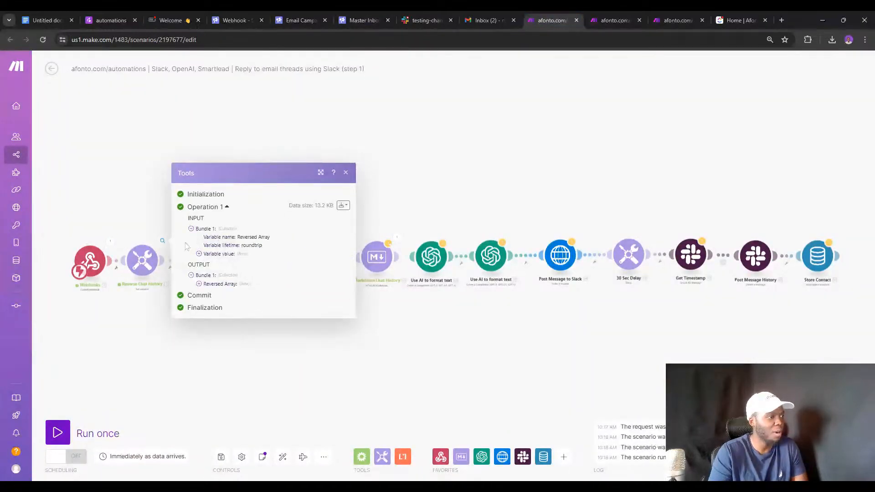
click(200, 284)
click(206, 286)
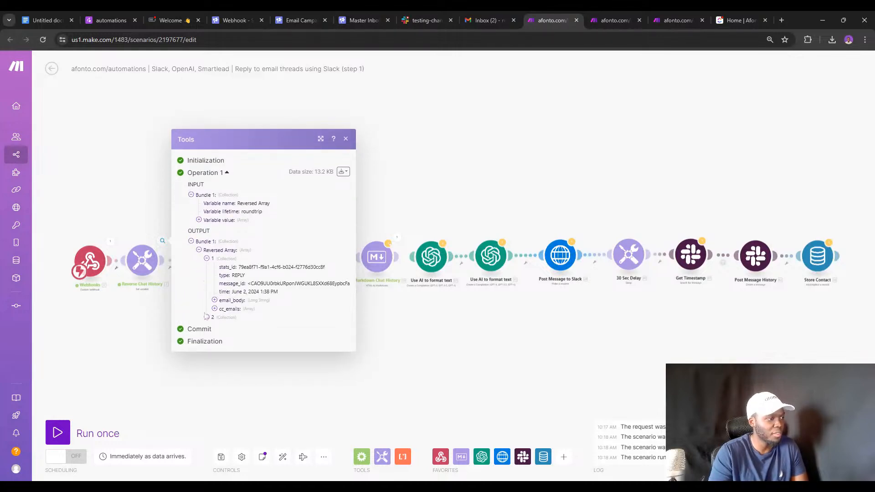
click(207, 317)
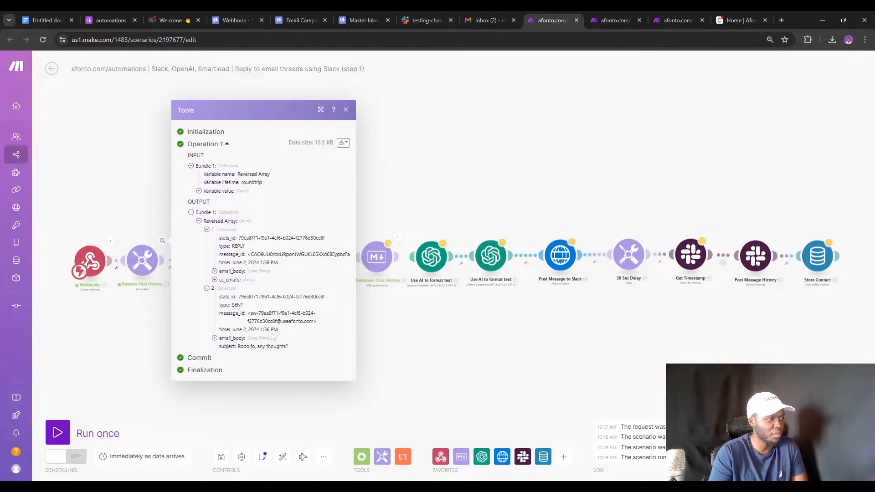
click(152, 305)
Glance at the Iterator settings, then open the Get Chat History aggregator's settings.
click(196, 260)
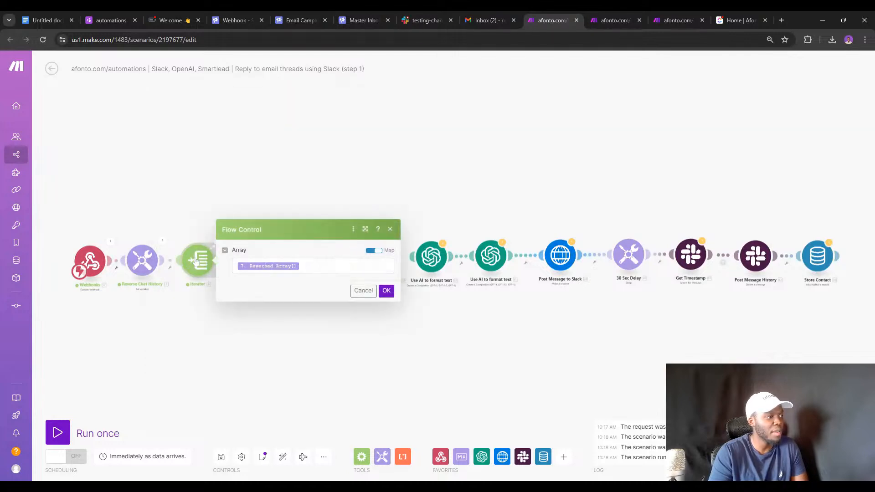
click(245, 315)
click(249, 259)
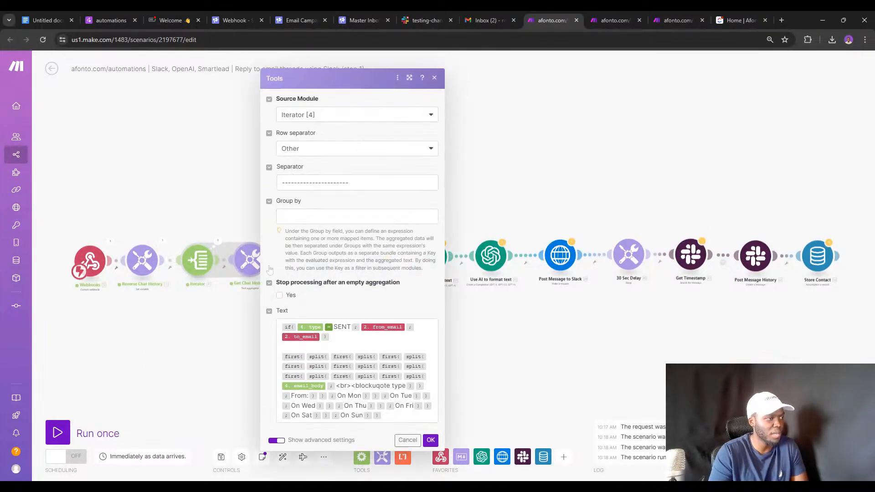
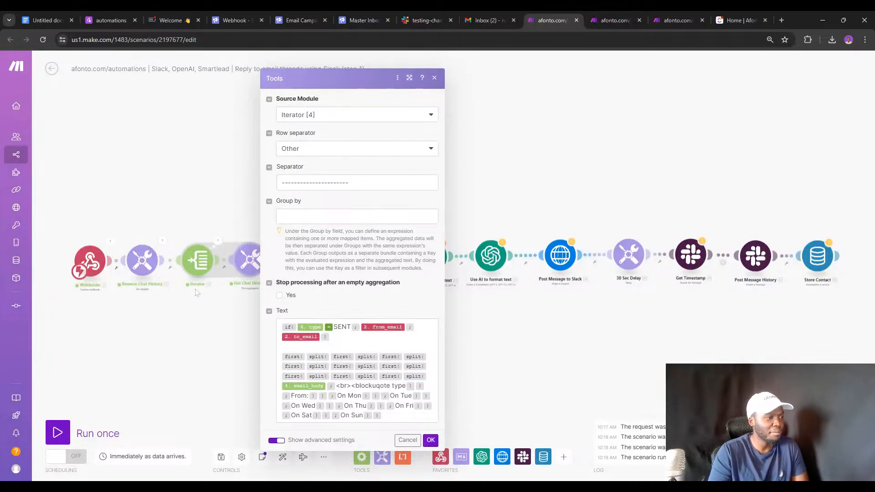
View the Reverse Chat History run output, then switch to the Smartlead Master Inbox.
click(163, 240)
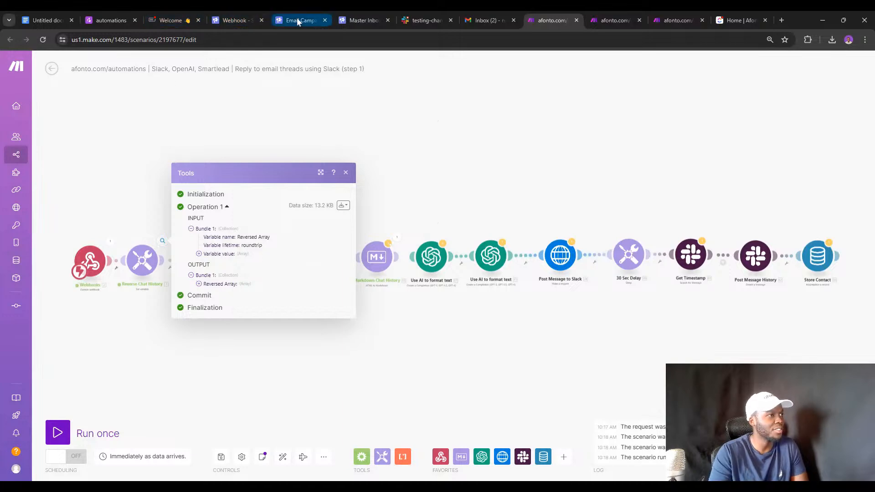
click(352, 19)
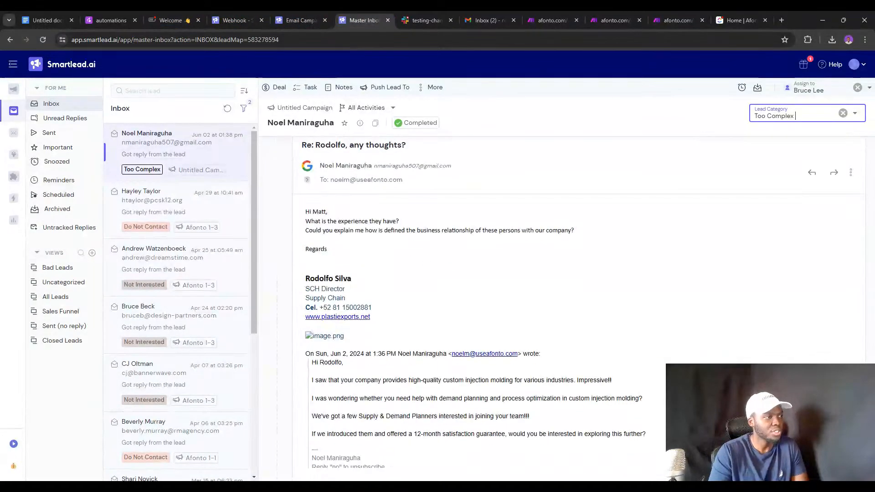
Scroll through the lead's reply email and select part of its body.
scroll(732, 246, down, 1)
scroll(732, 246, up, 2)
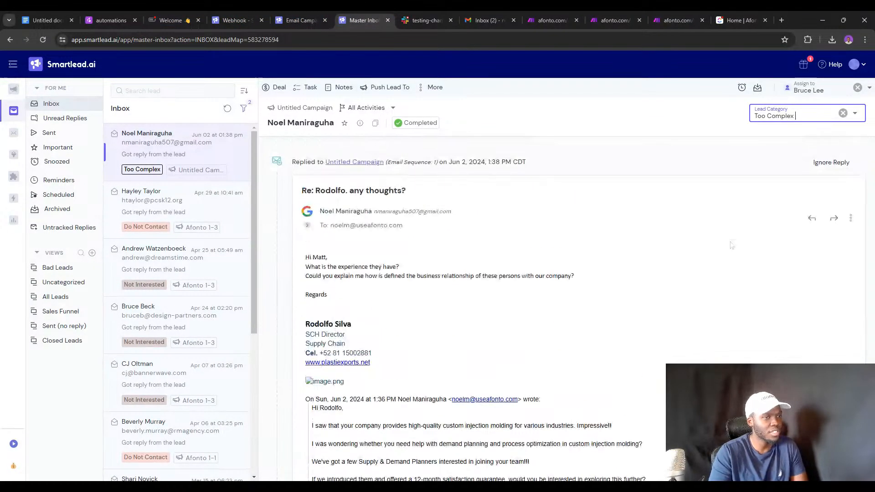
scroll(595, 357, down, 3)
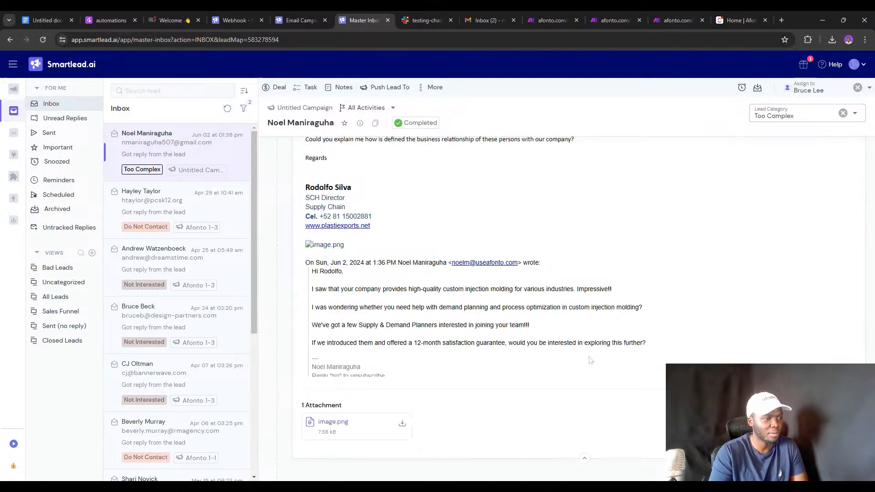
drag(512, 297, 450, 226)
click(450, 226)
scroll(450, 225, up, 3)
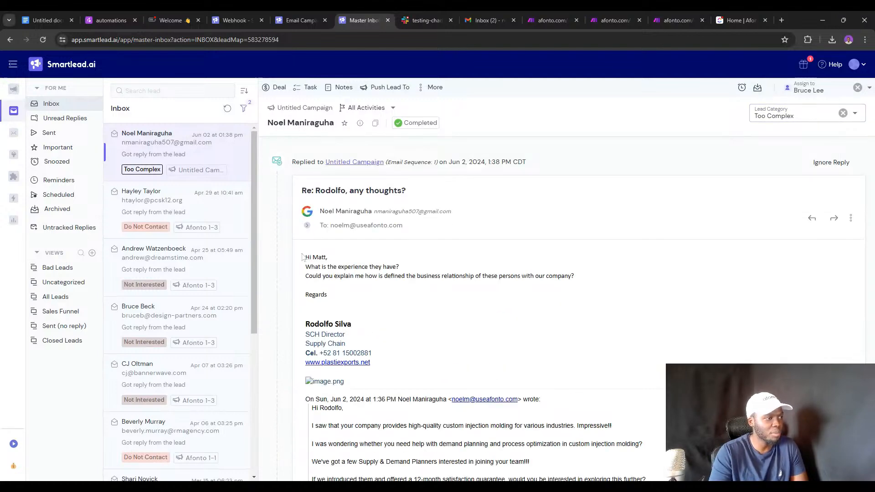
Select the reply's signature, quoted text and unsubscribe line.
drag(337, 267, 384, 290)
scroll(384, 290, down, 2)
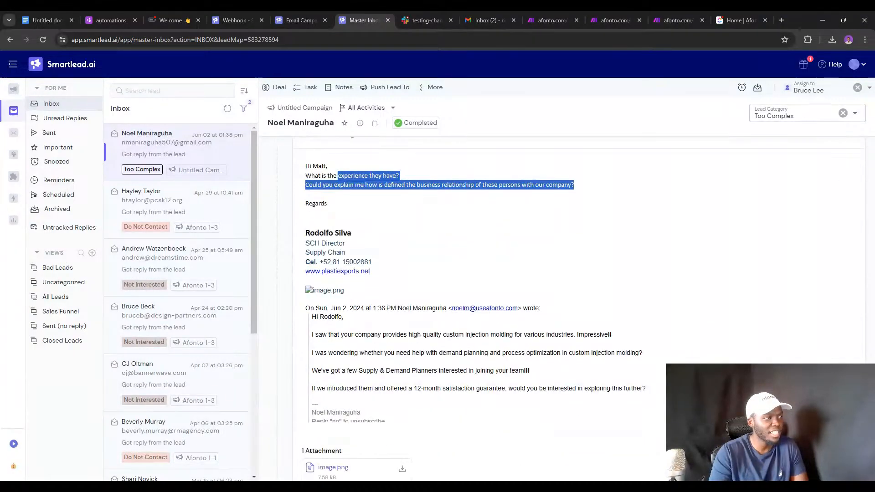
drag(304, 228, 532, 377)
scroll(483, 335, down, 1)
triple_click(532, 377)
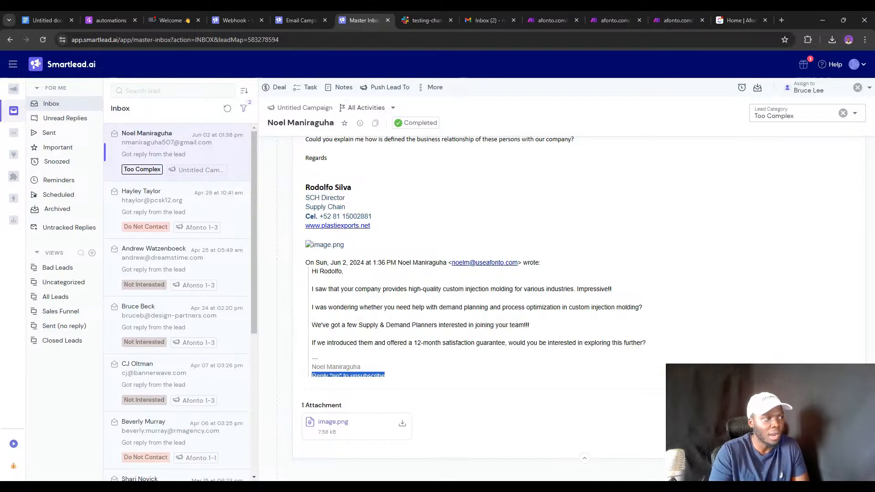
scroll(425, 284, down, 6)
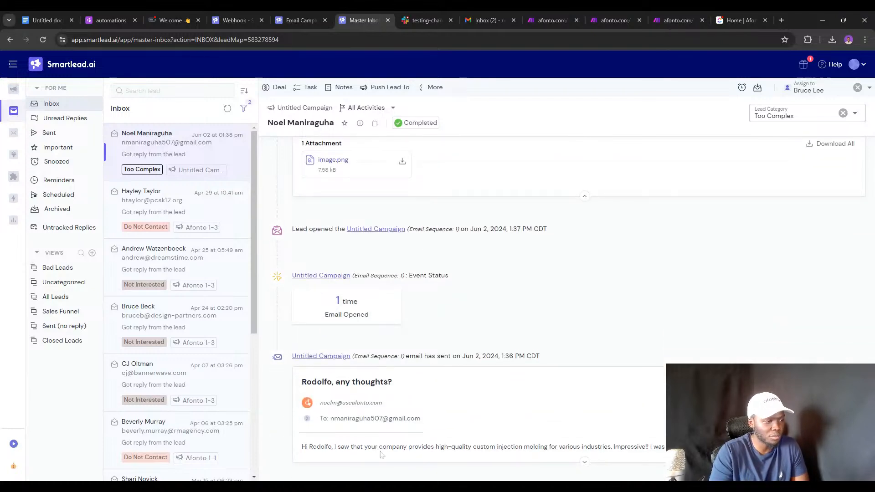
scroll(379, 451, up, 6)
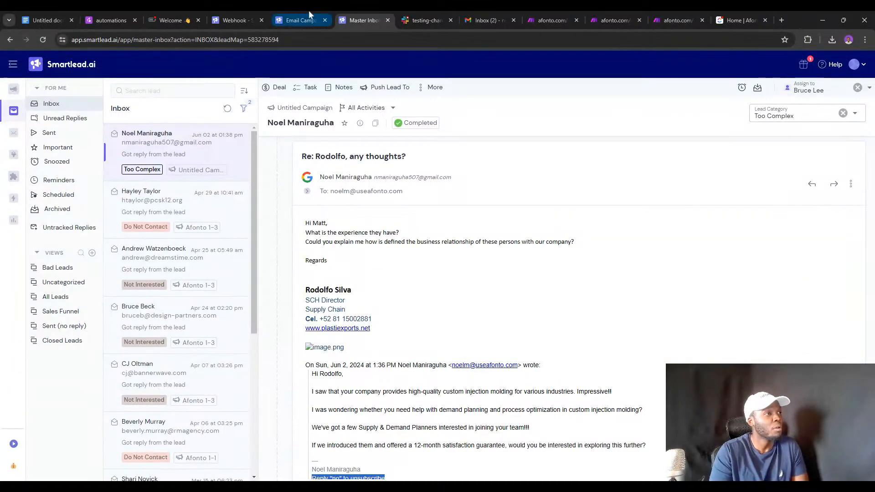
Back in Make.com, close the Tools output and open the Get Chat History aggregator settings.
click(551, 12)
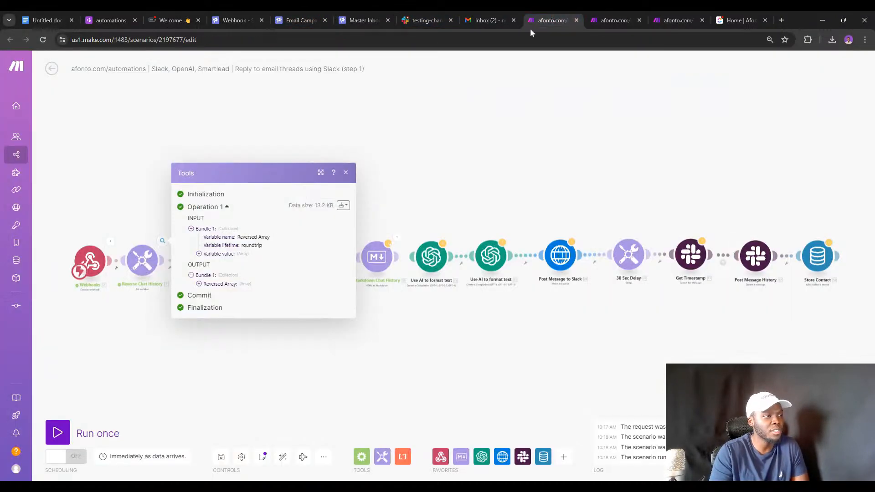
key(Escape)
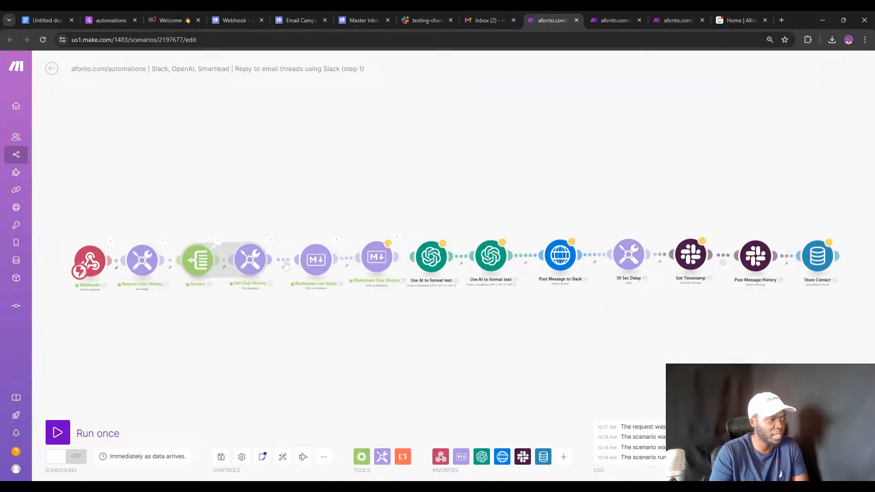
click(261, 263)
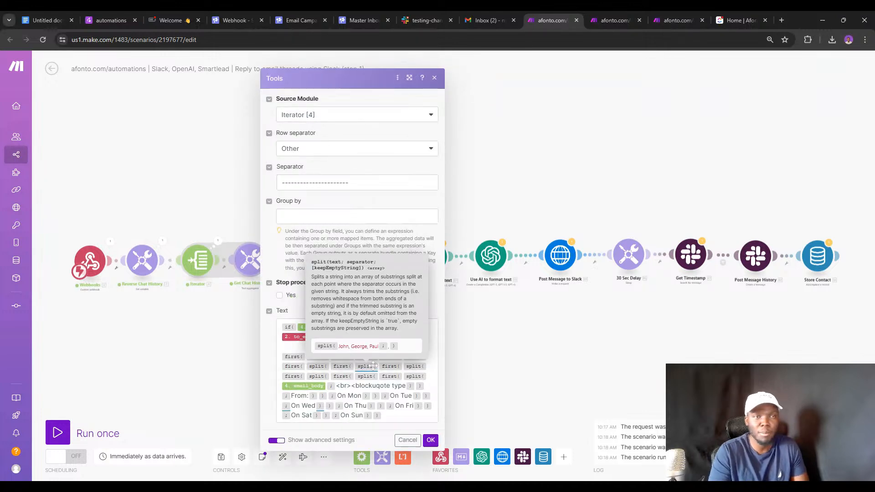
double_click(493, 324)
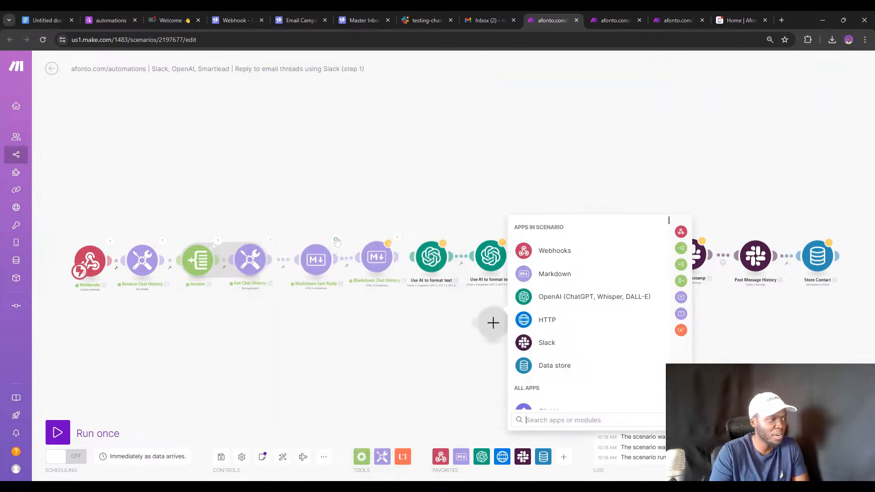
Check the Markdown output's 'What is the experience they have?' line and signature, then return to Smartlead.
click(336, 241)
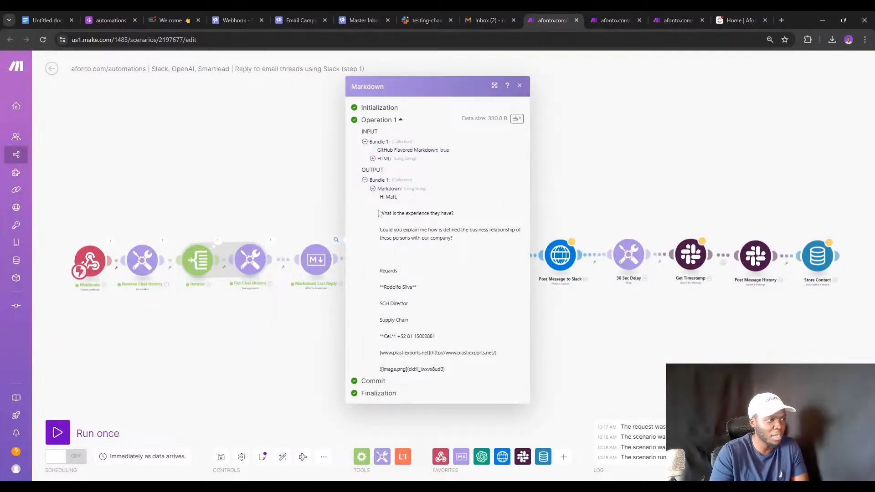
drag(382, 201, 426, 224)
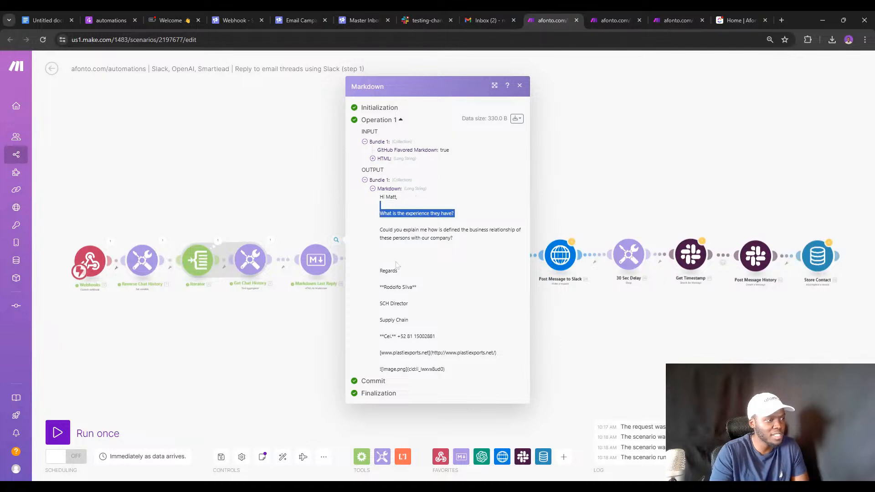
drag(380, 271, 449, 375)
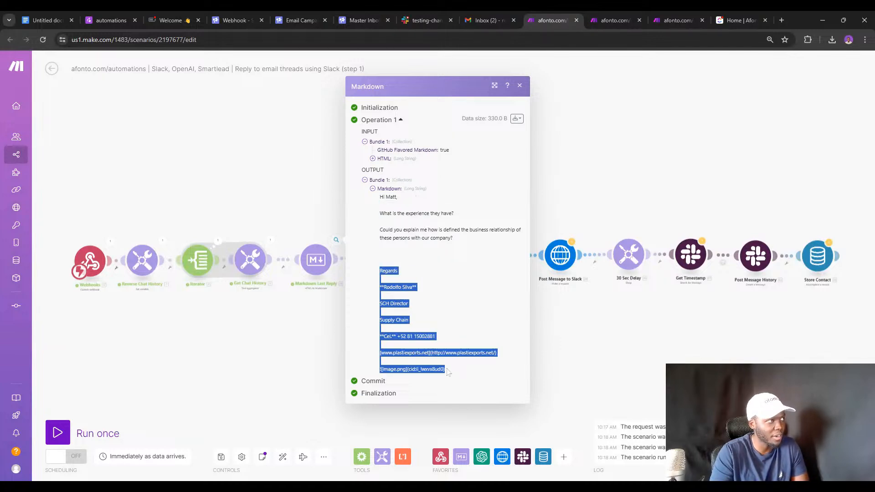
click(351, 19)
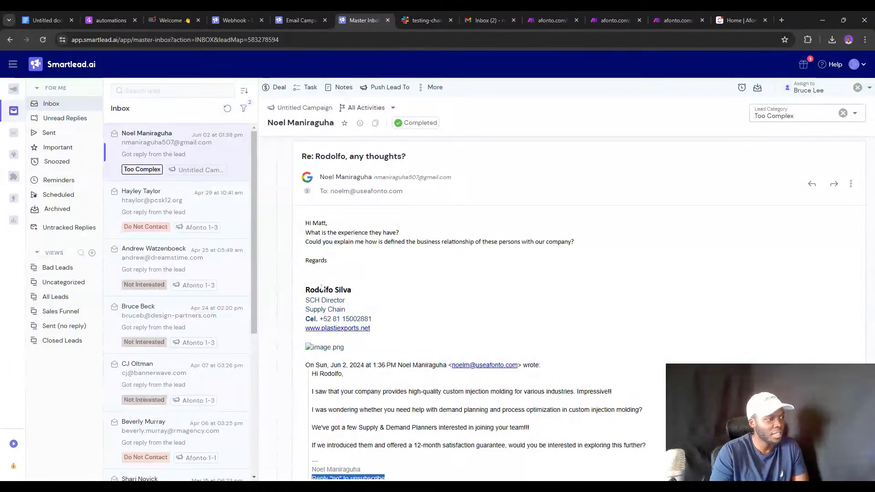
Select the top of the email signature and scroll down, then return to the Make.com scenario.
drag(321, 290, 372, 319)
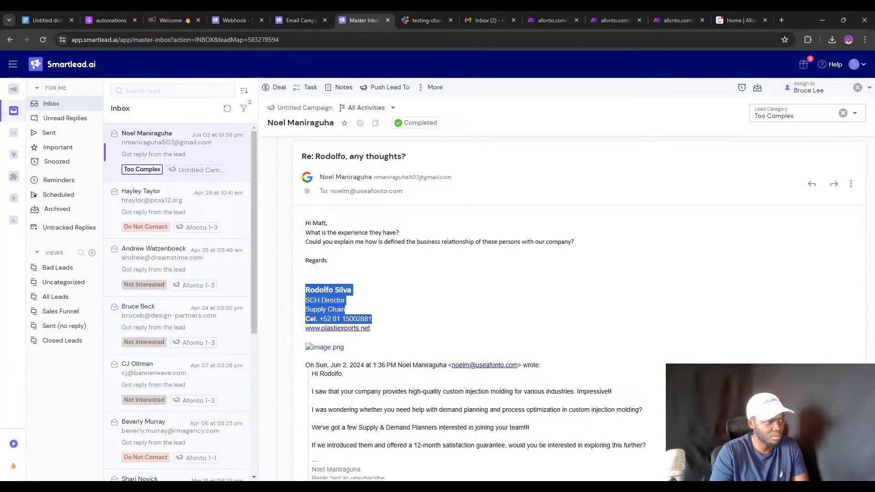
scroll(383, 332, down, 2)
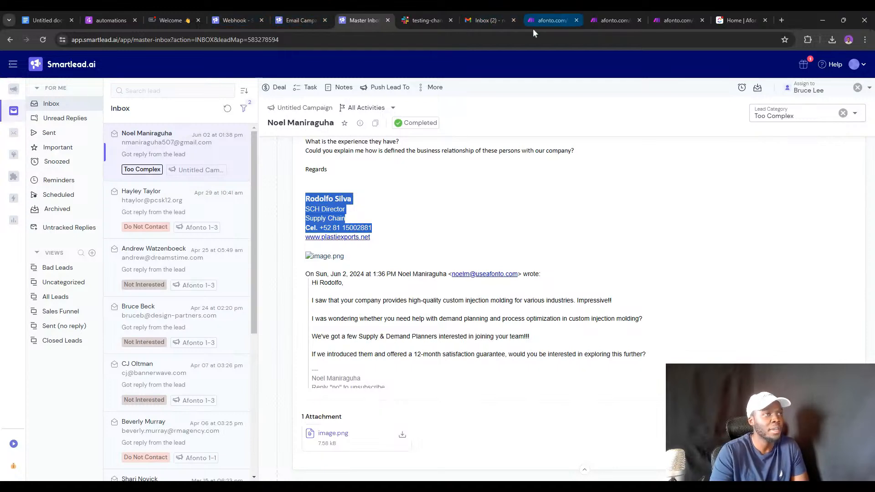
click(542, 21)
Review the Markdown Chat History module, the AI formatting module and the converted Markdown text.
click(582, 177)
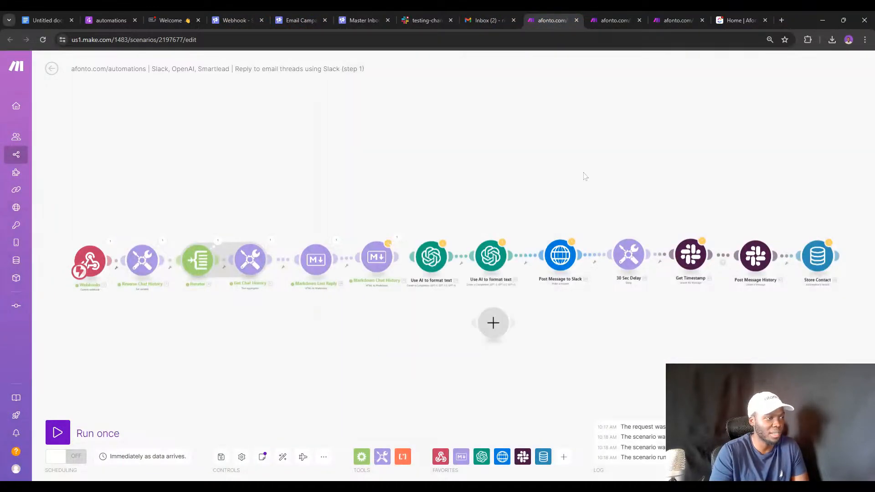
click(375, 258)
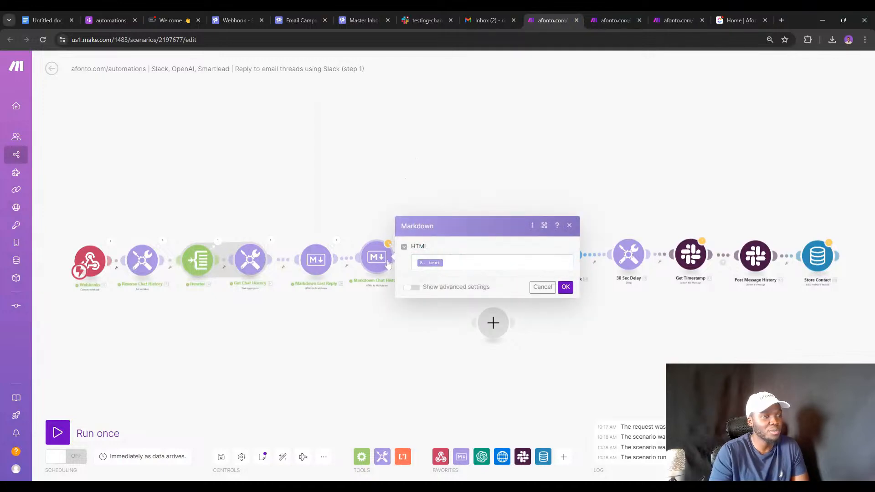
click(358, 294)
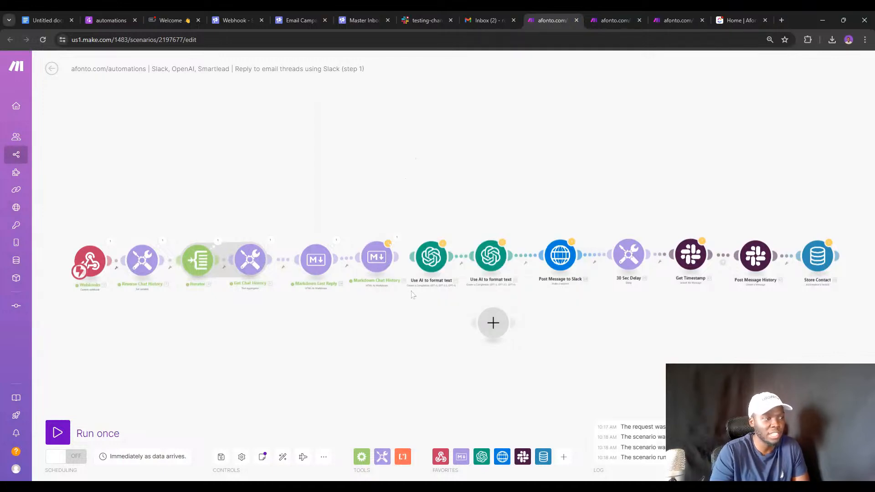
click(430, 257)
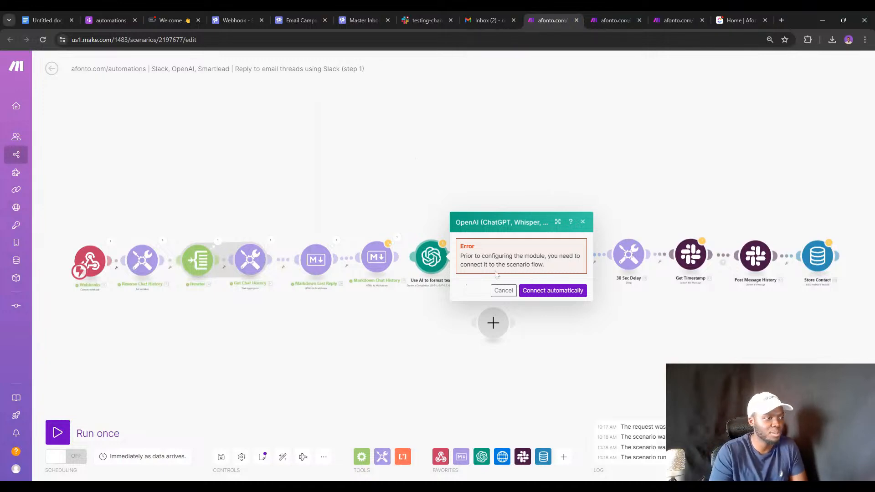
click(532, 289)
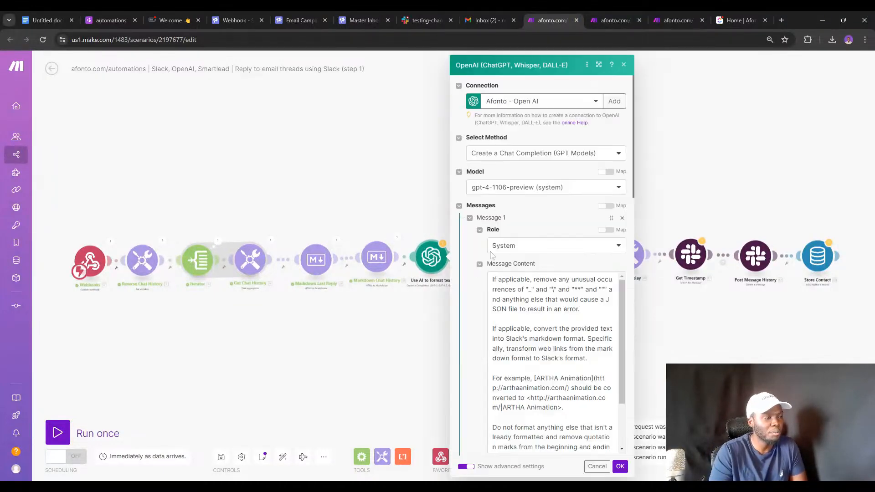
scroll(554, 362, down, 3)
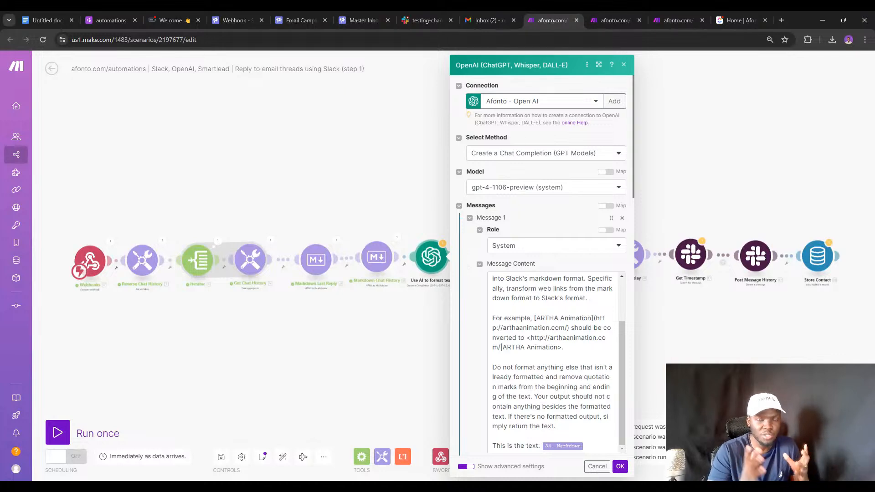
click(337, 245)
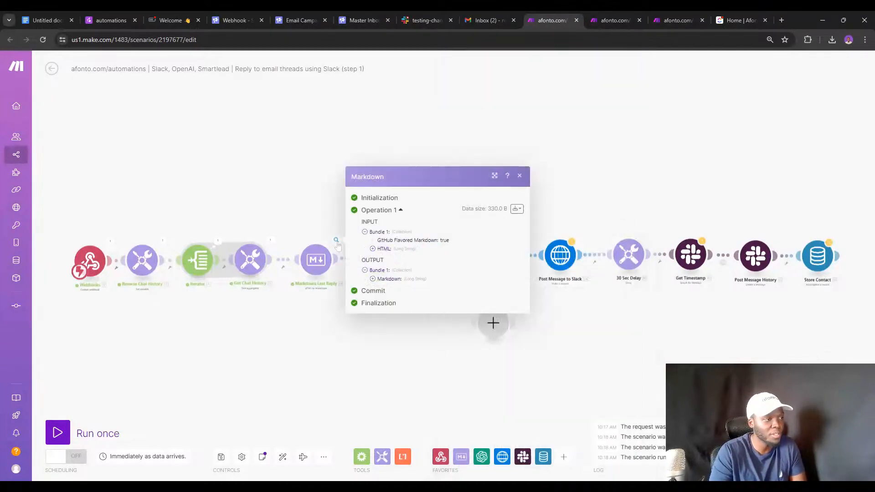
click(372, 279)
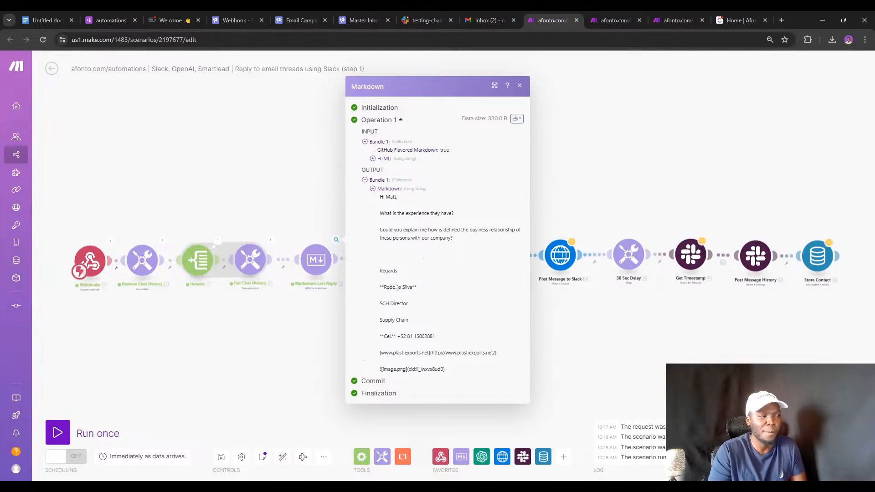
Delete the empty placeholder module from the scenario.
click(316, 302)
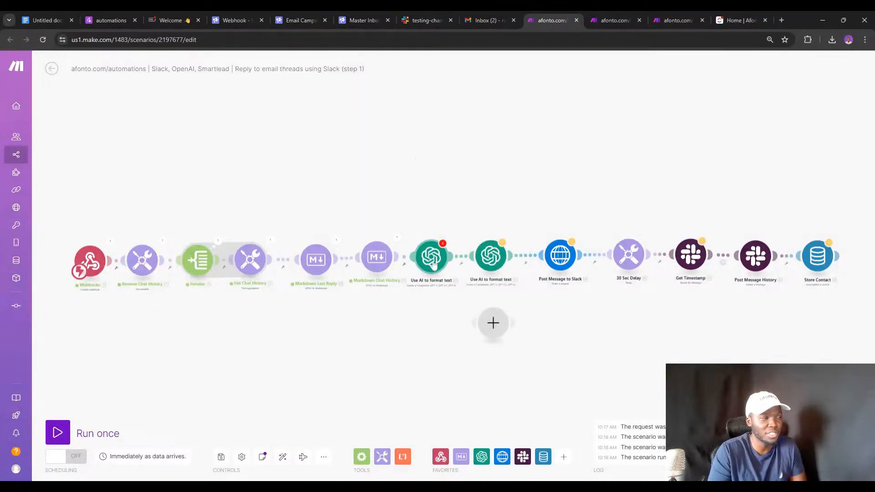
right_click(493, 323)
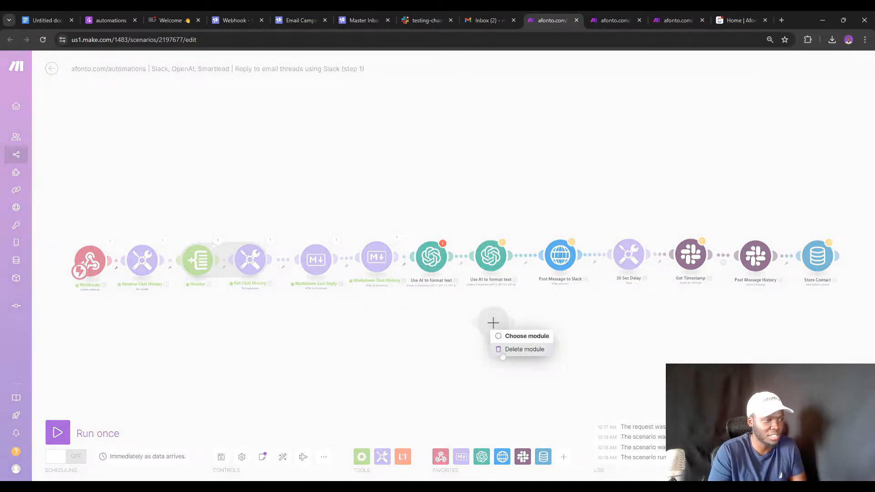
click(520, 349)
Set Max Tokens to 0 in both AI text-formatting modules and save each.
click(435, 268)
scroll(482, 272, down, 10)
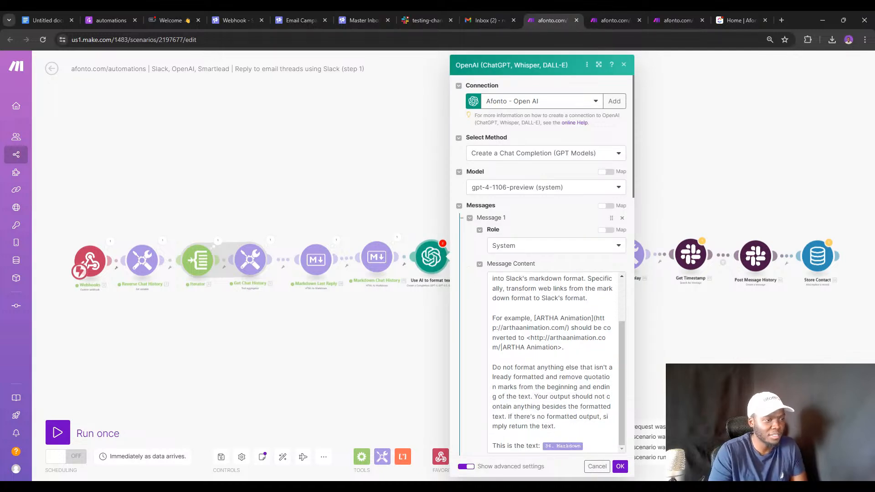
click(501, 204)
text(0)
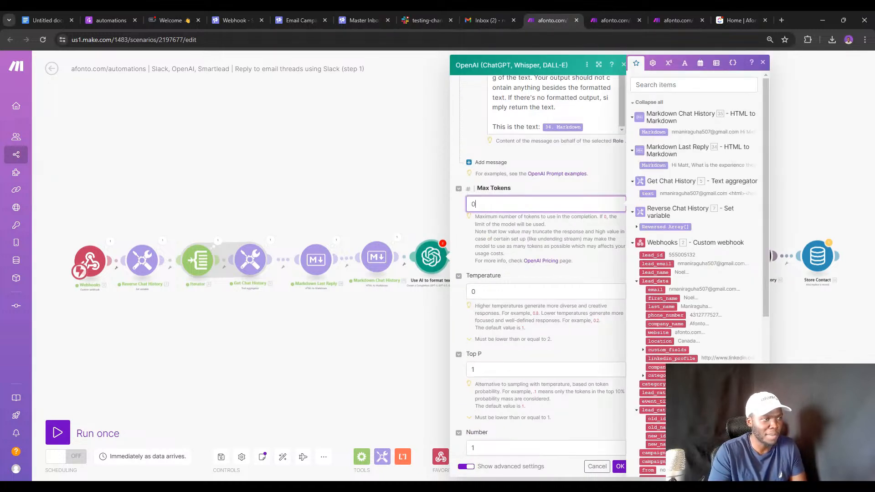
click(619, 466)
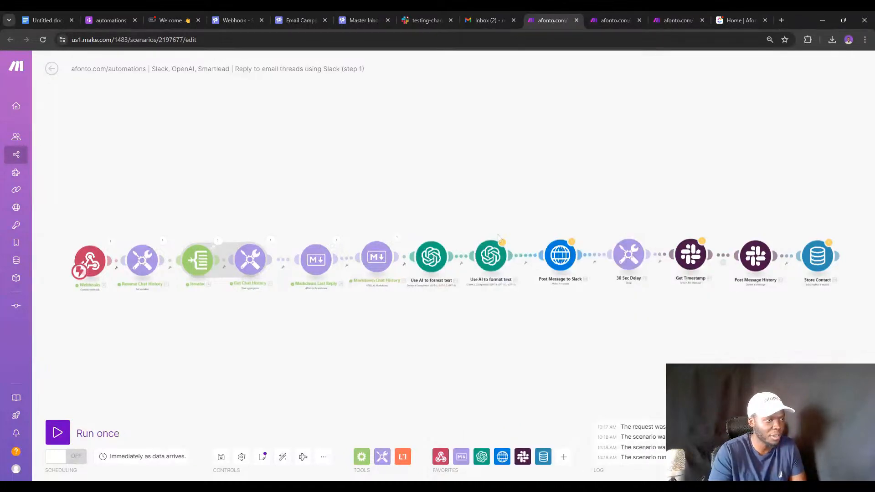
click(491, 257)
scroll(518, 289, down, 8)
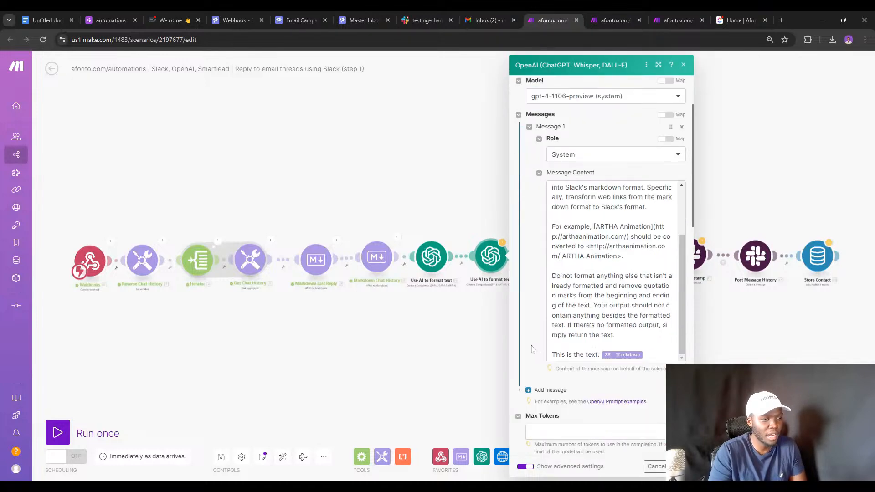
click(605, 204)
text(0)
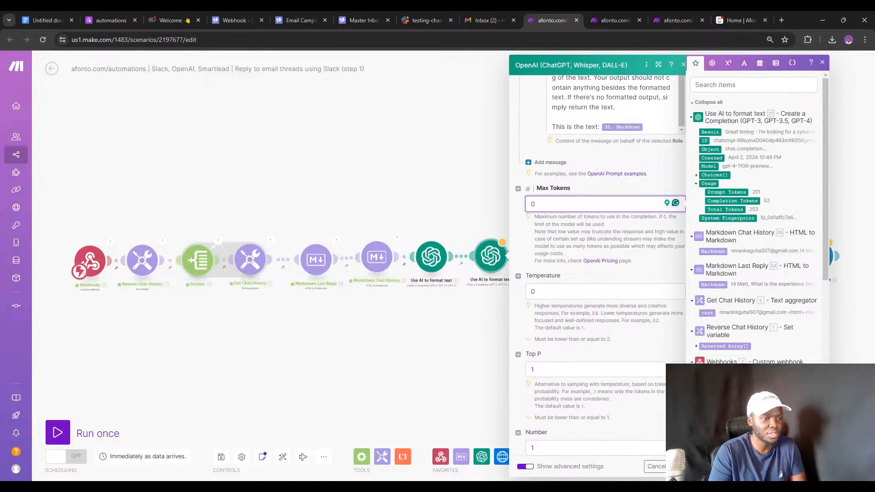
click(678, 466)
Review the Post Message to Slack request settings.
click(554, 260)
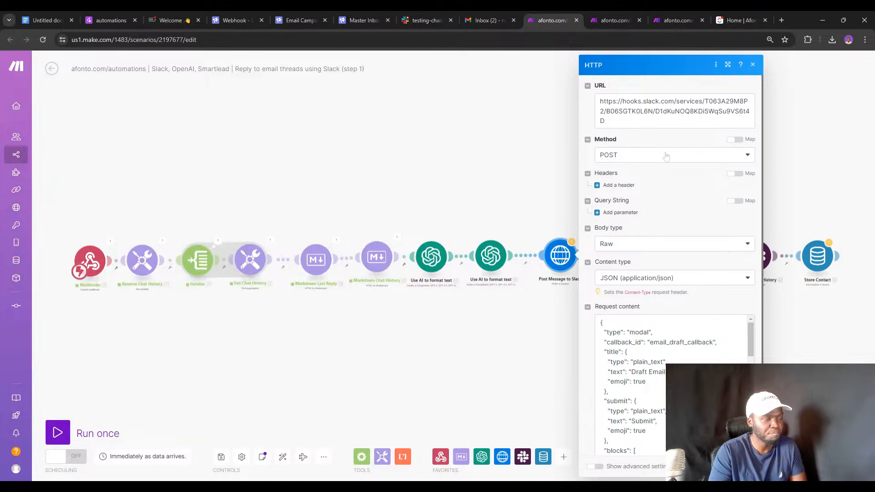
scroll(663, 201, down, 8)
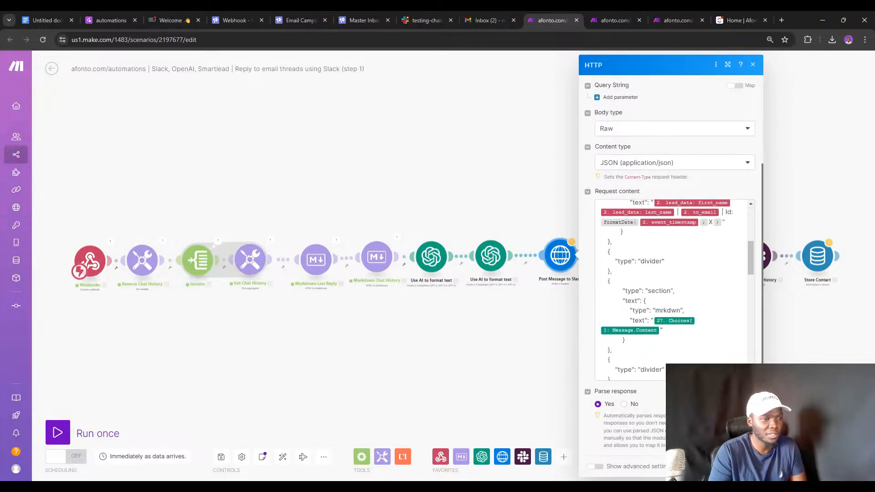
scroll(669, 290, up, 5)
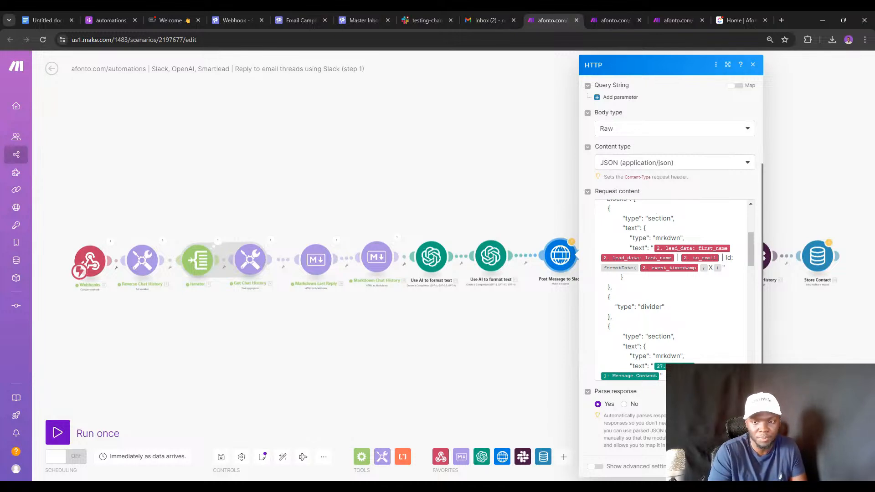
click(512, 342)
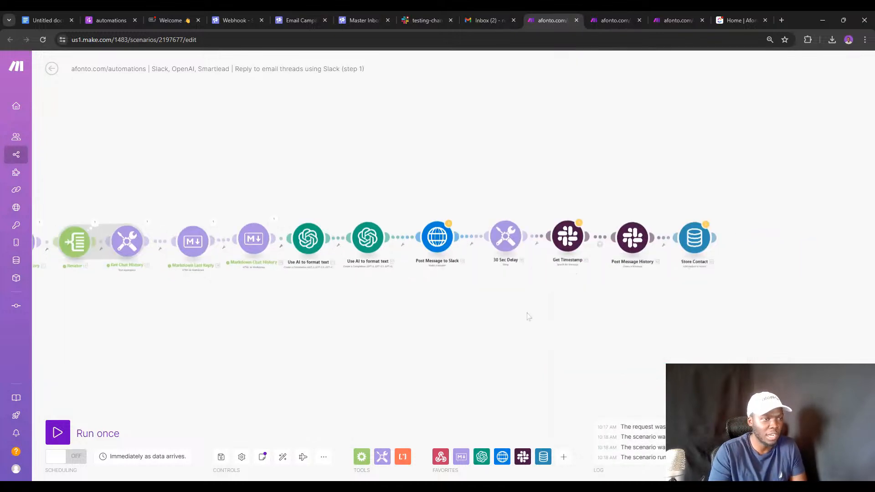
Try a Tools Set variable module named 'Name' after Store Contact, then discard and delete it.
click(629, 231)
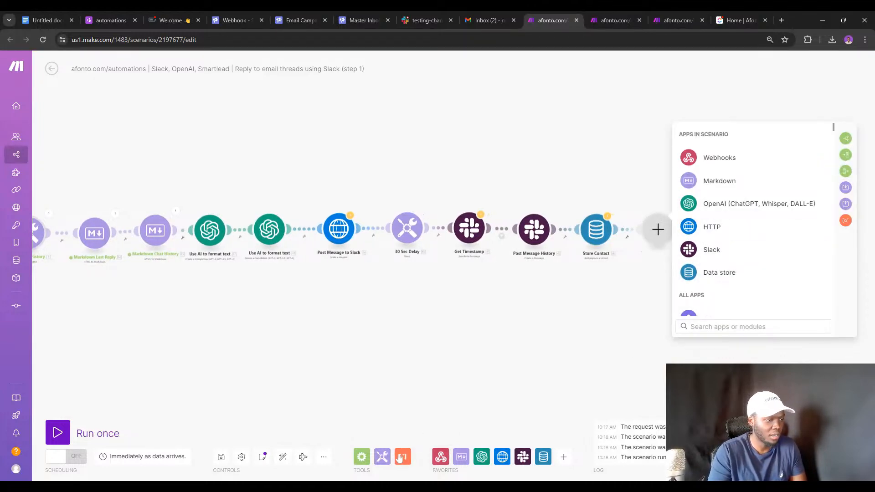
click(383, 456)
scroll(441, 375, down, 2)
scroll(441, 375, down, 1)
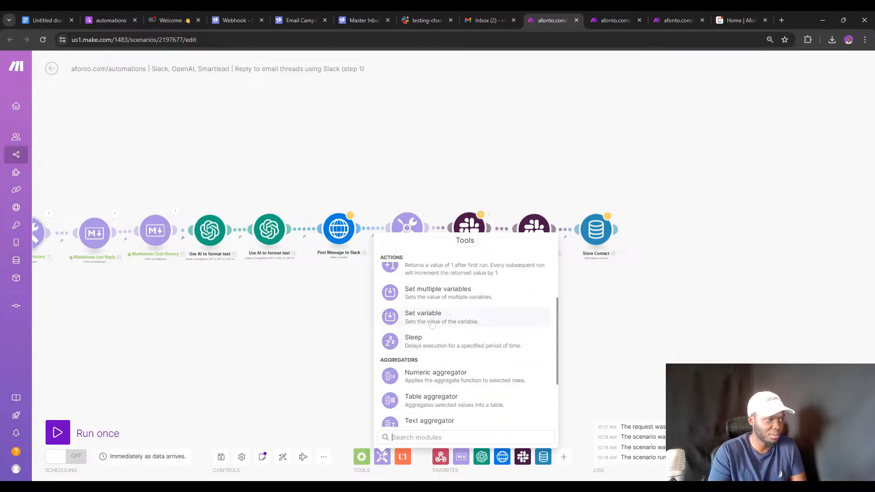
click(433, 314)
drag(431, 314, 692, 244)
click(692, 244)
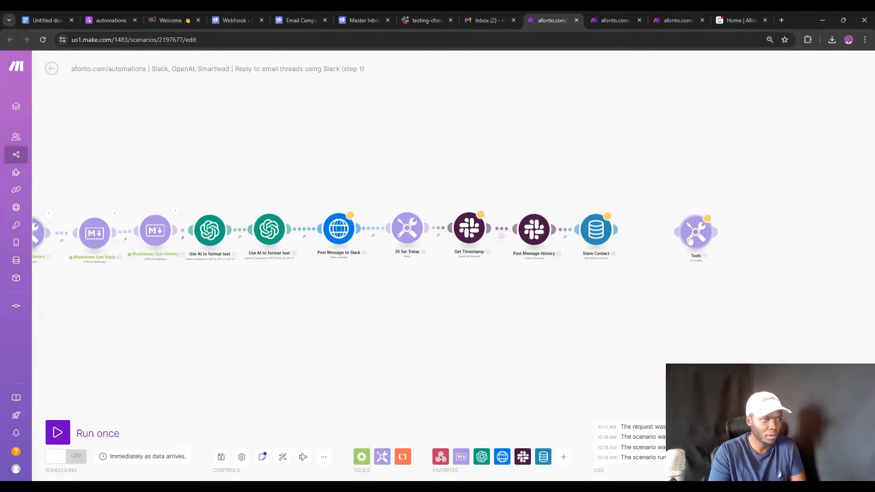
click(747, 197)
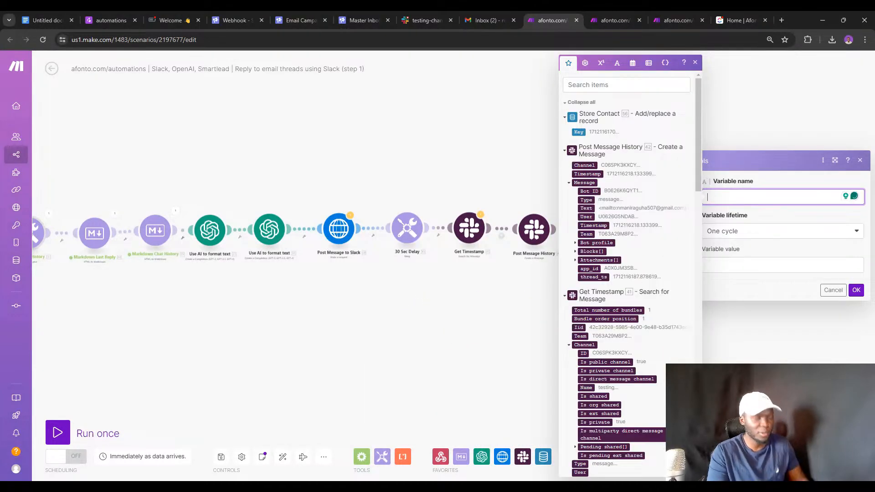
text(Name)
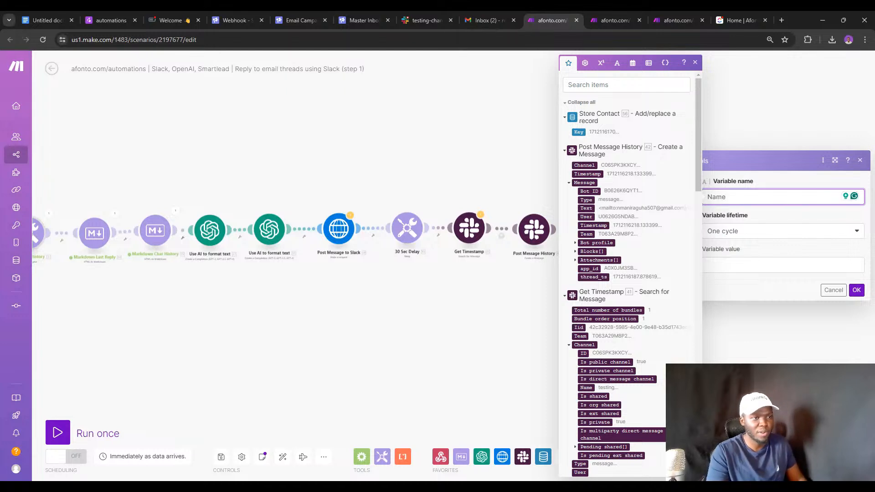
click(747, 265)
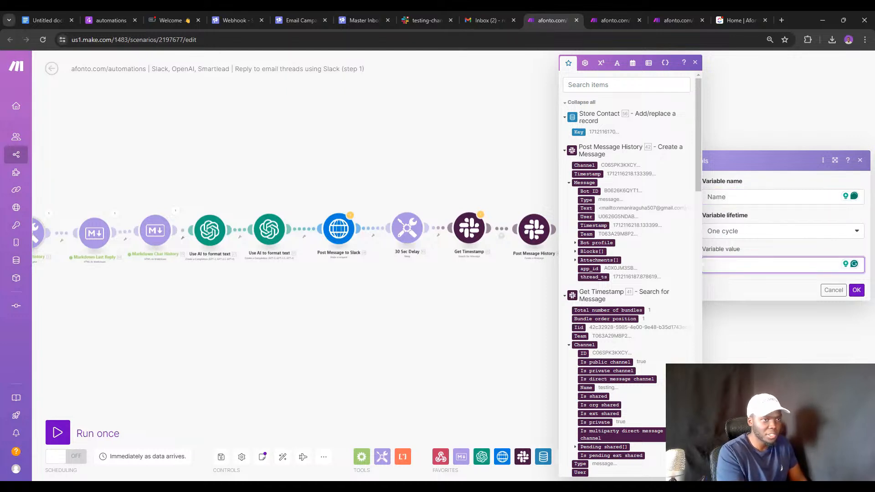
click(834, 290)
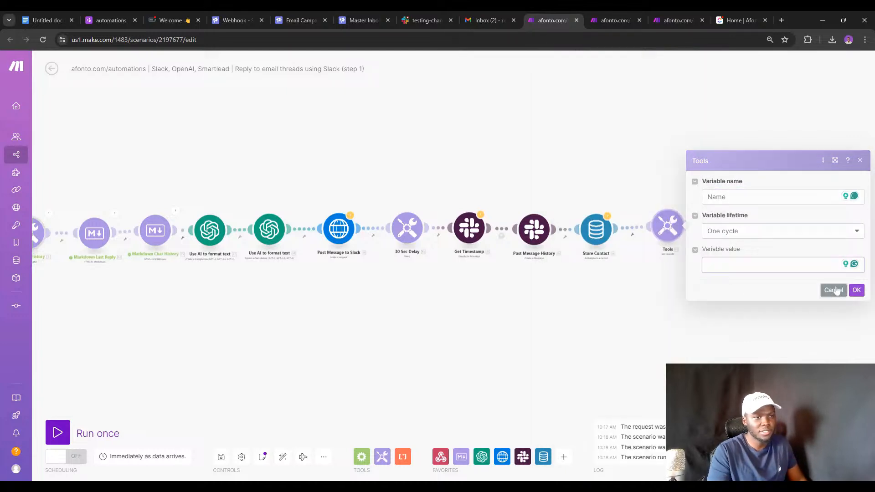
right_click(669, 229)
click(688, 328)
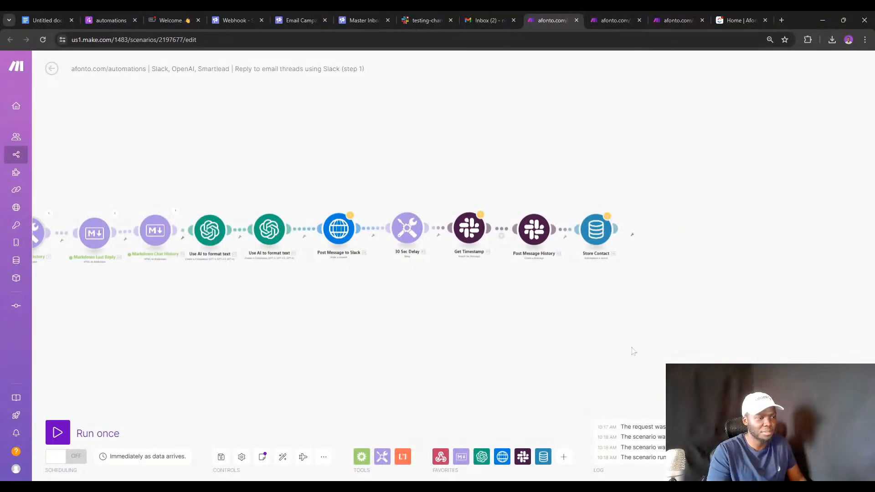
Connect a Tools Set multiple variables module after Store Contact and add its first variable entry.
click(382, 457)
scroll(457, 368, down, 5)
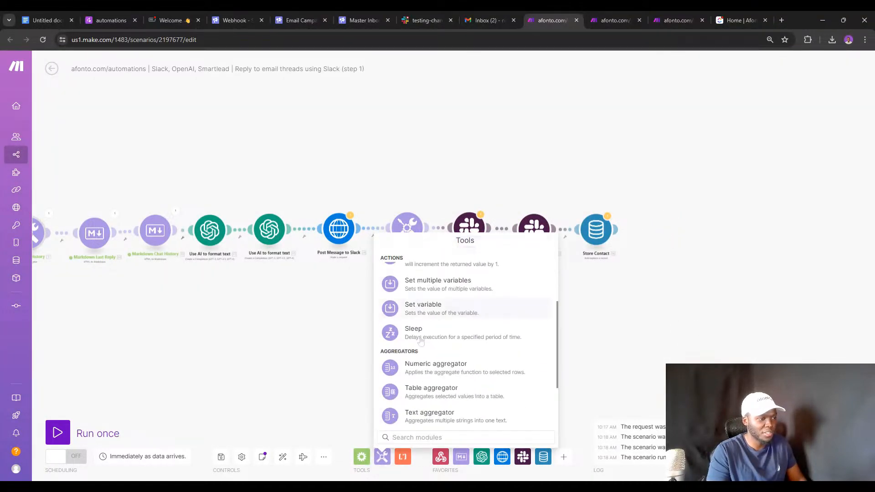
scroll(457, 368, up, 3)
click(457, 367)
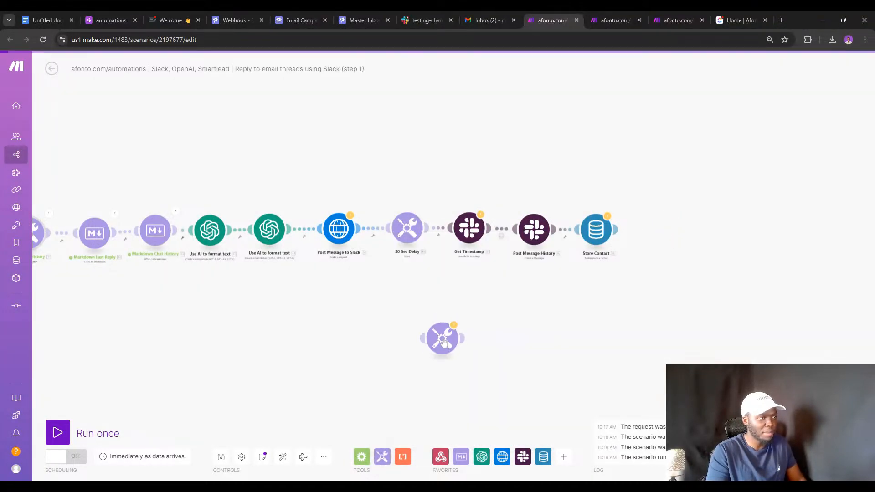
drag(443, 337, 666, 246)
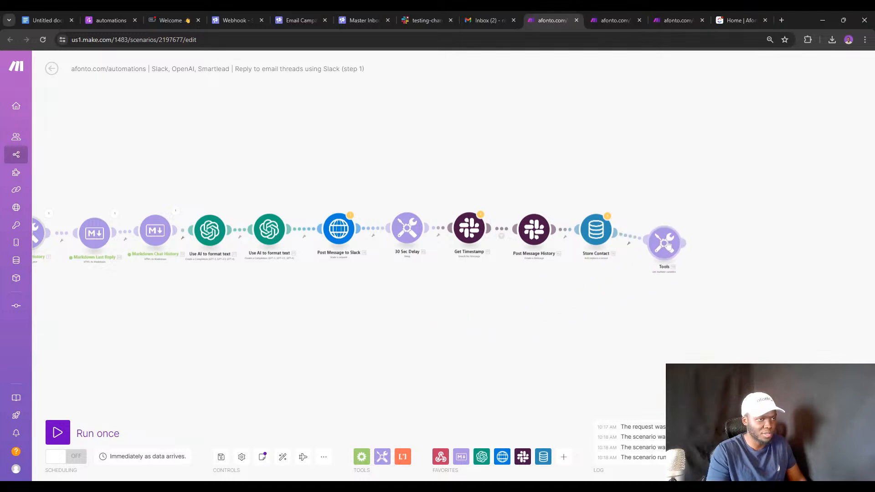
click(665, 242)
click(716, 219)
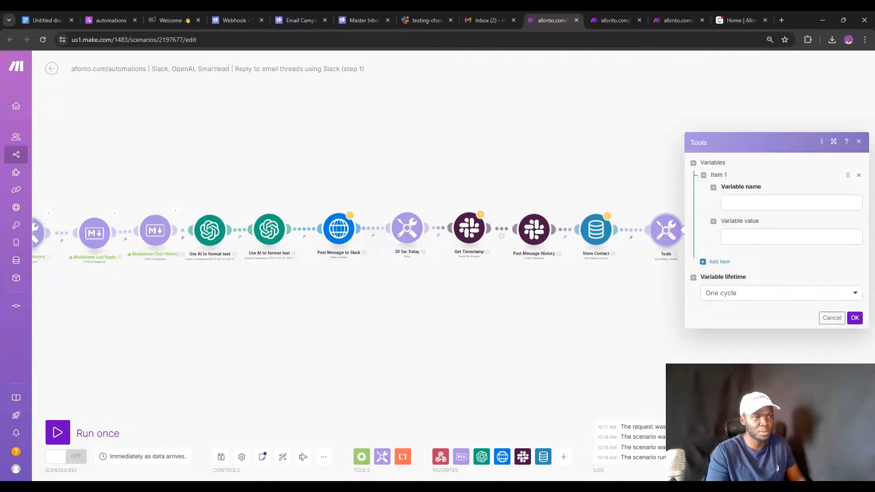
Create three variable items, each named 'Name'.
click(775, 202)
text(nAME)
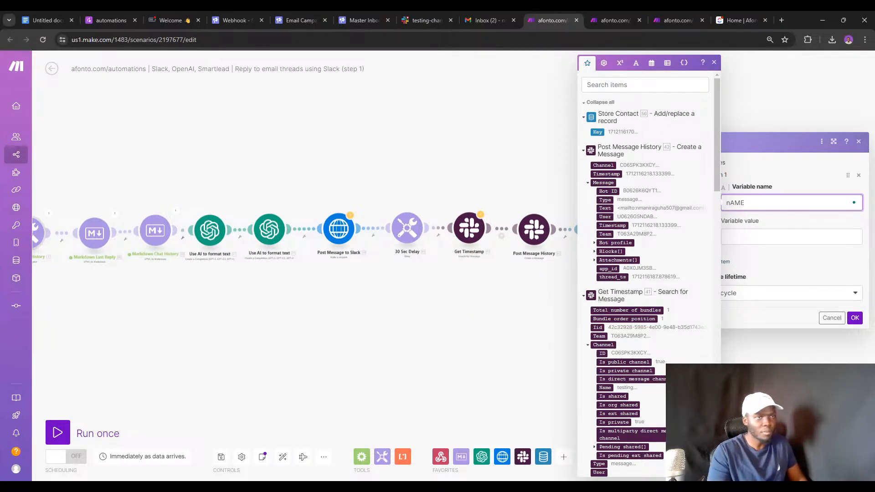
key(ctrl+a)
text(Name)
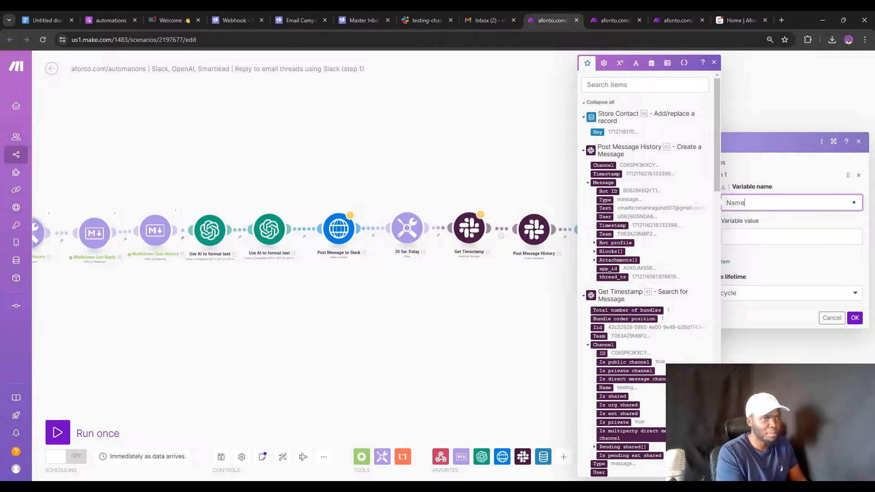
click(776, 183)
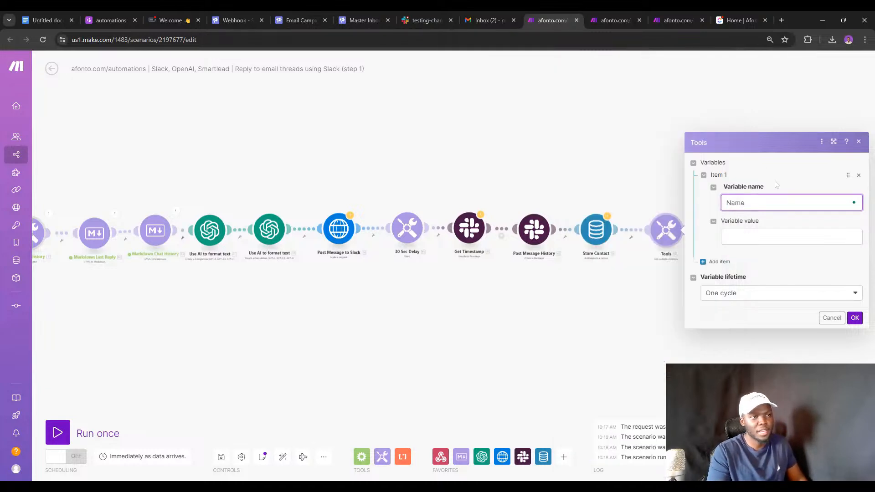
click(716, 262)
click(775, 246)
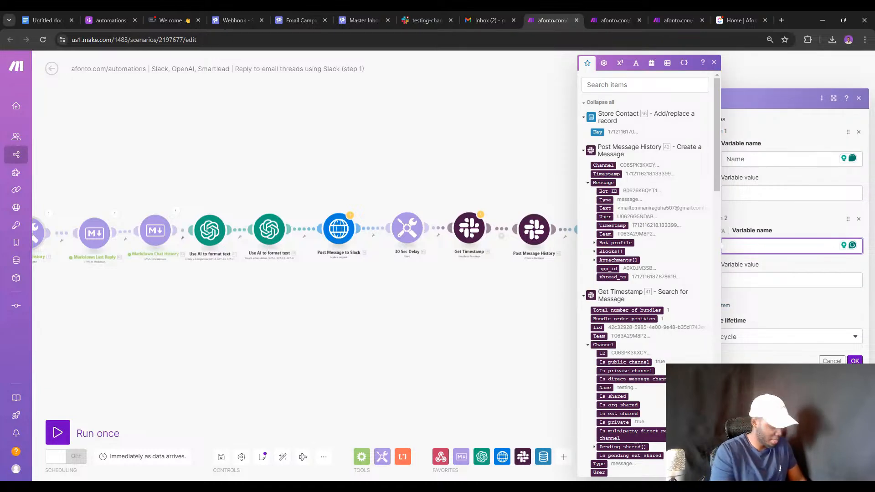
text(Name)
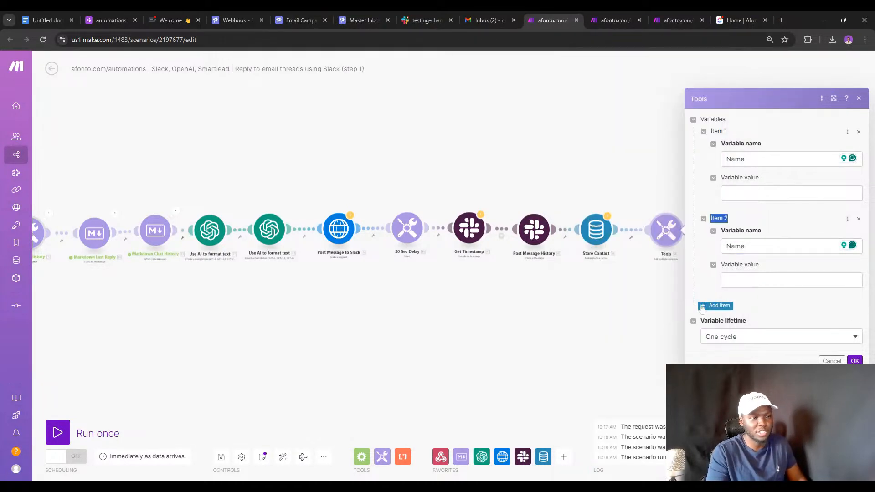
click(725, 305)
text(Name)
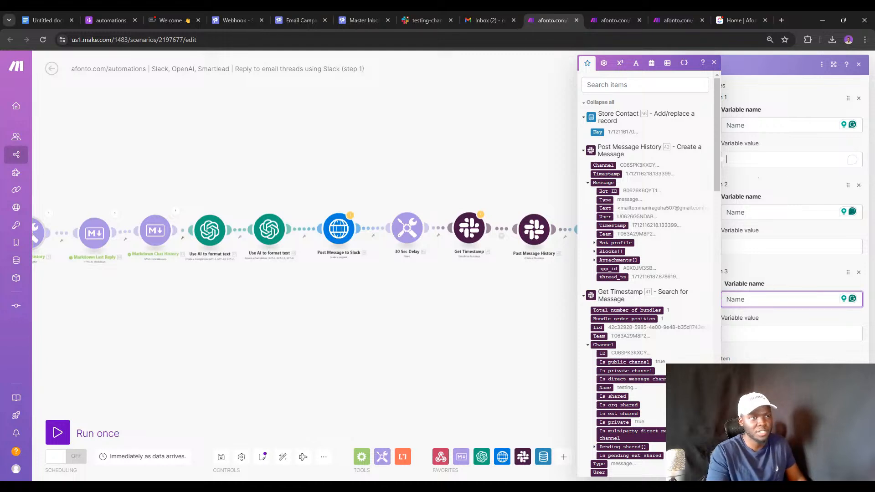
Enter a person's full name as Item 1's value and paste it into Item 2's value.
click(789, 160)
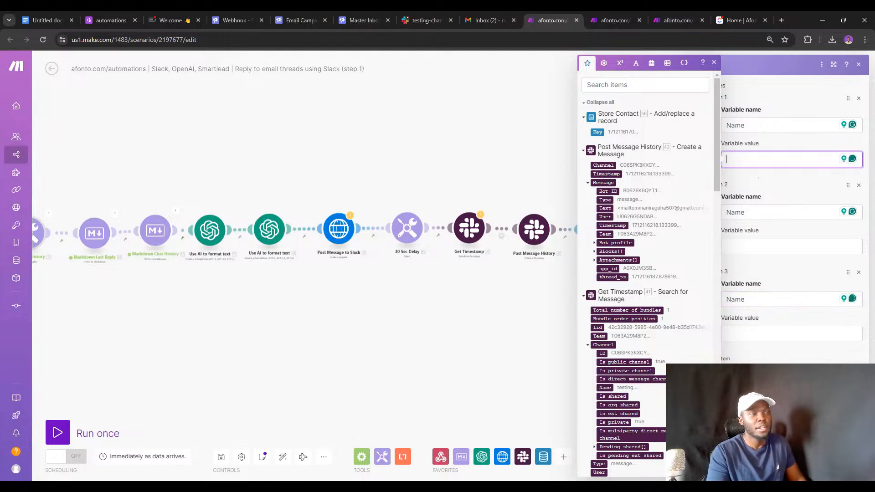
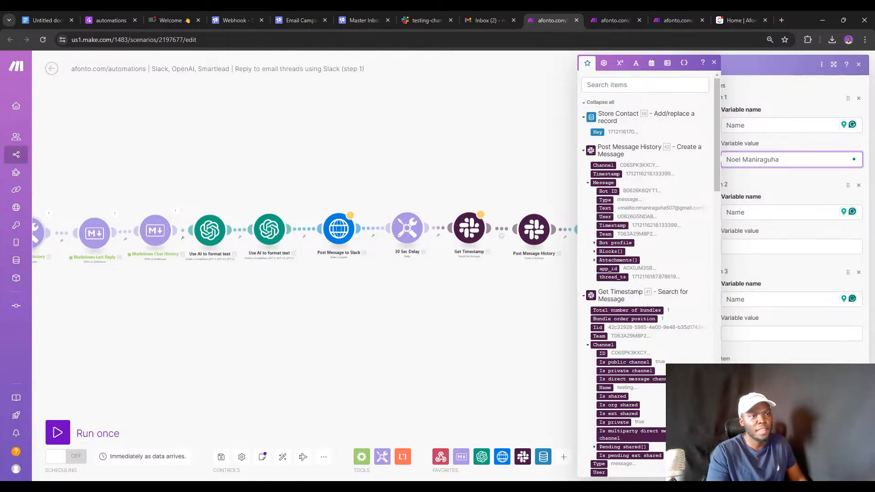
key(ctrl+a)
key(ctrl+c)
click(762, 245)
key(ctrl+v)
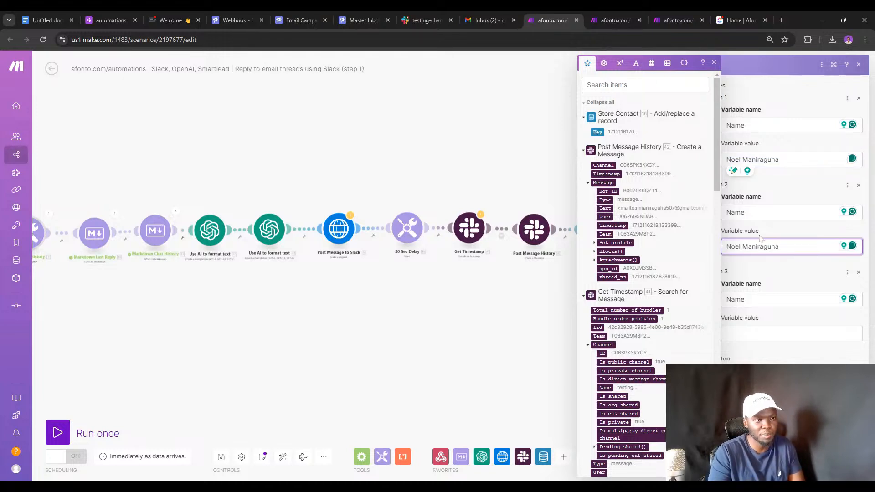
key(Left)
key(Left)
key(Left)
key(Left)
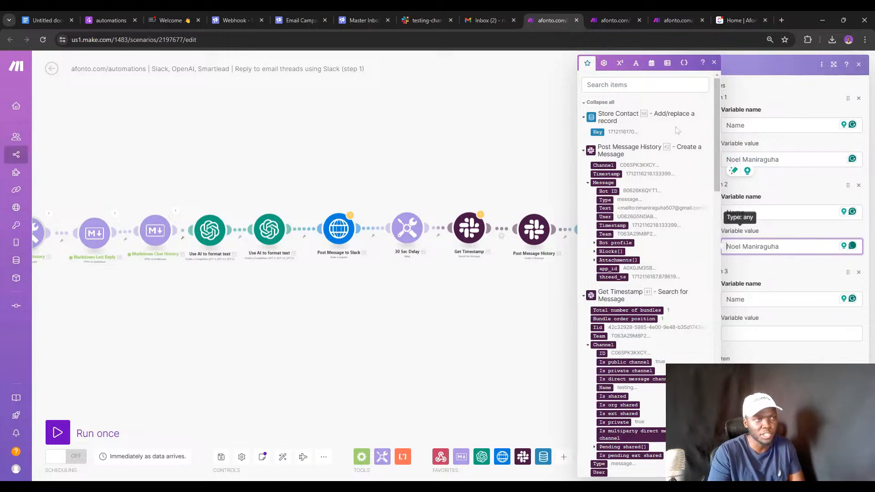
Wrap Item 2's value in the split text function with a space separator.
click(637, 67)
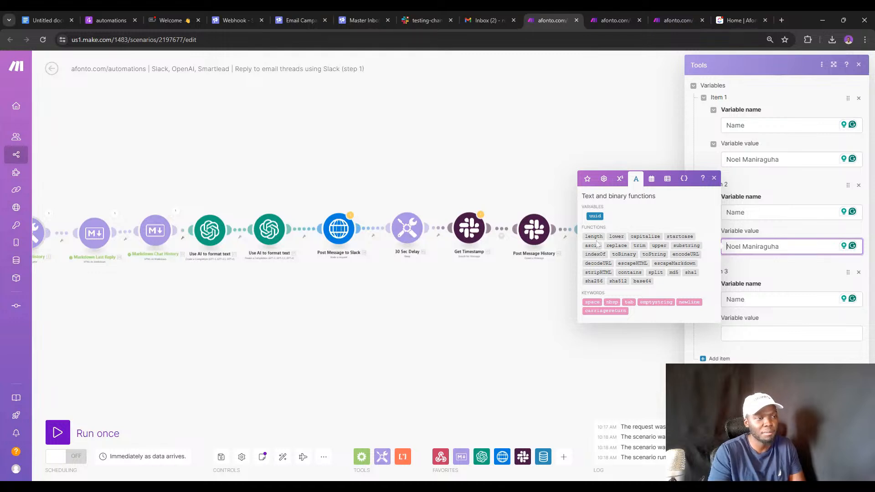
mouse_move(603, 255)
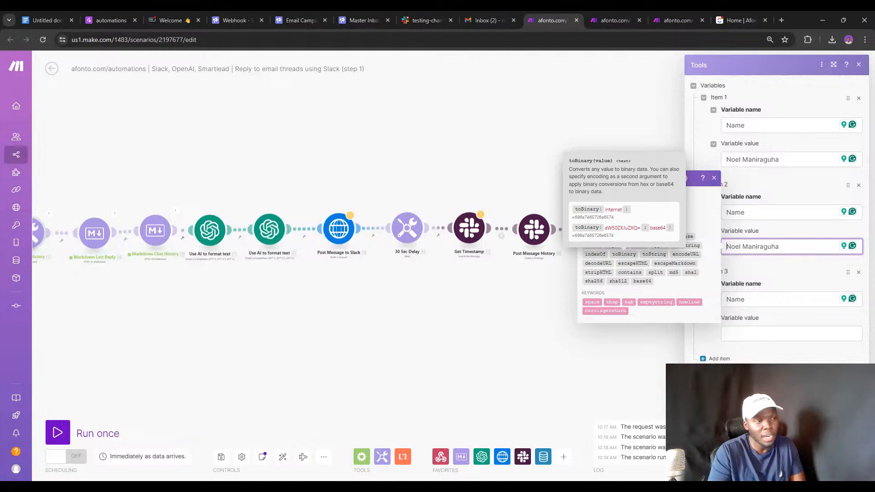
mouse_move(656, 244)
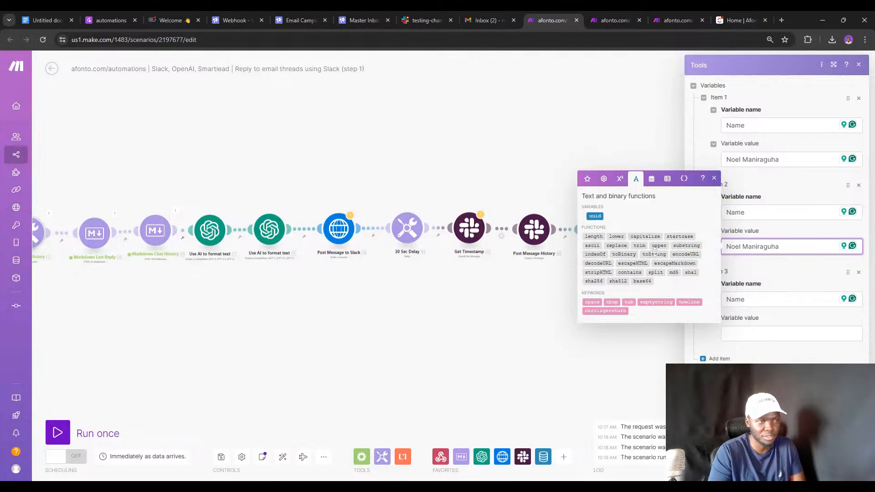
click(655, 272)
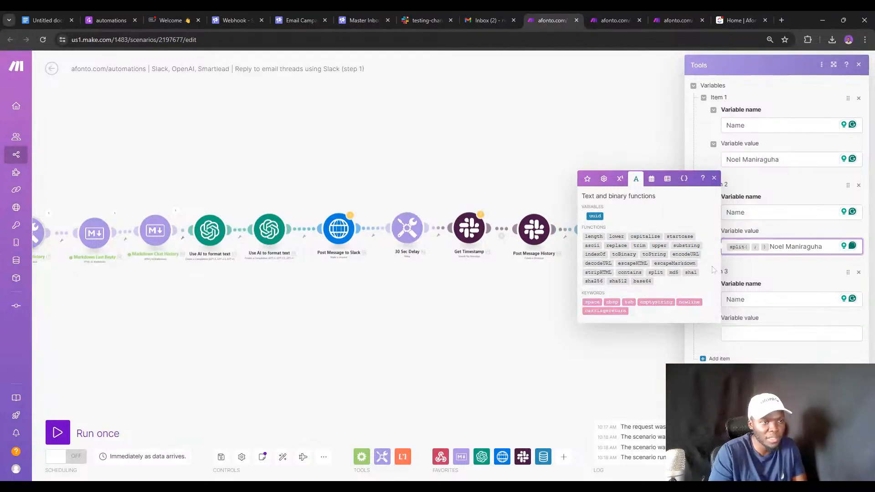
key(BackSpace)
key(BackSpace)
text(; )
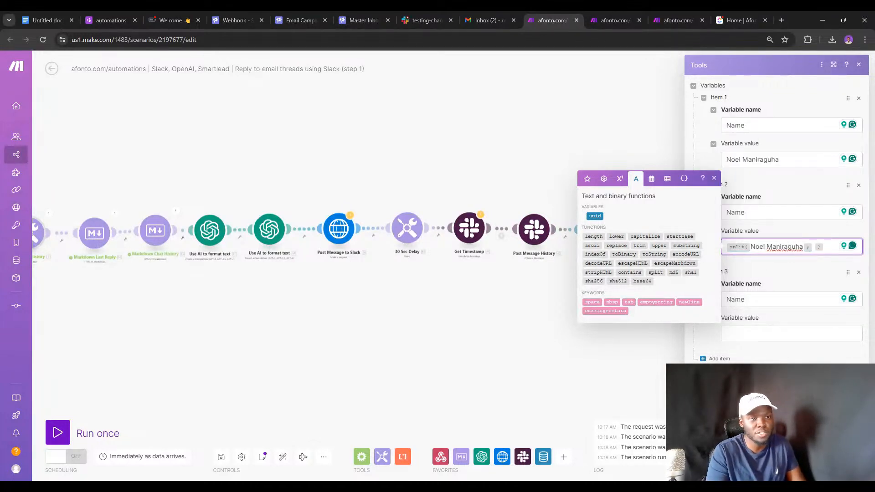
text())
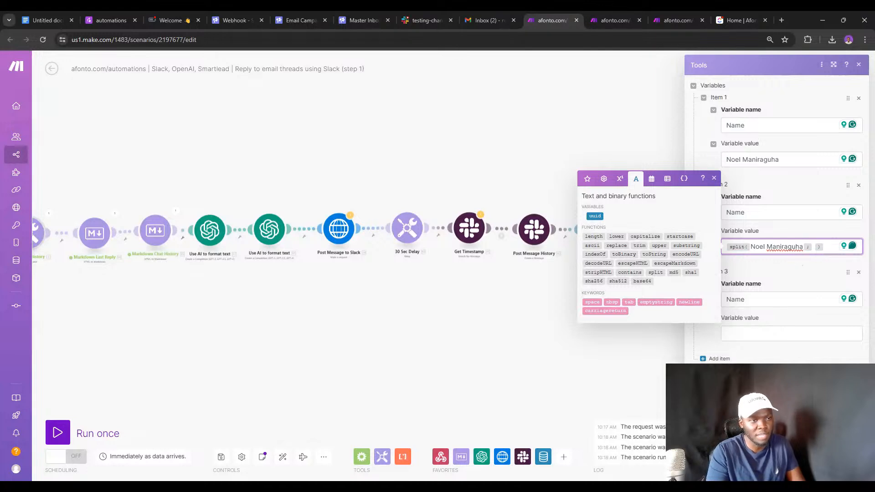
click(788, 246)
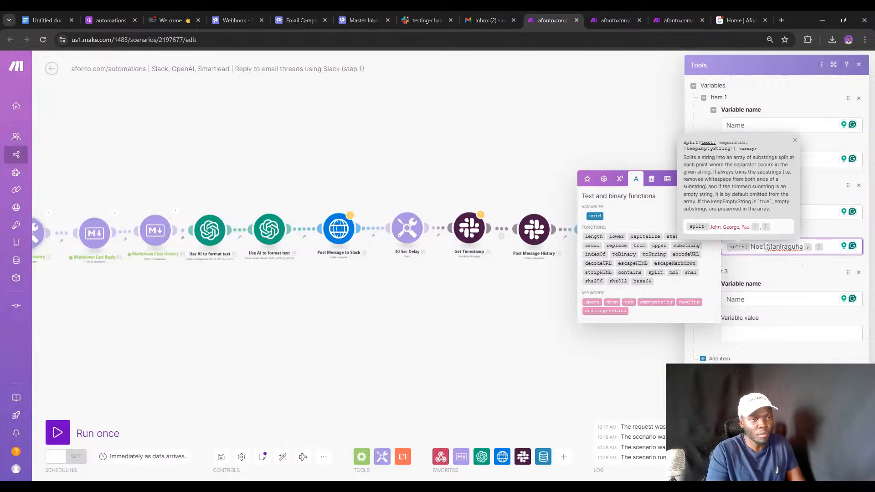
click(824, 247)
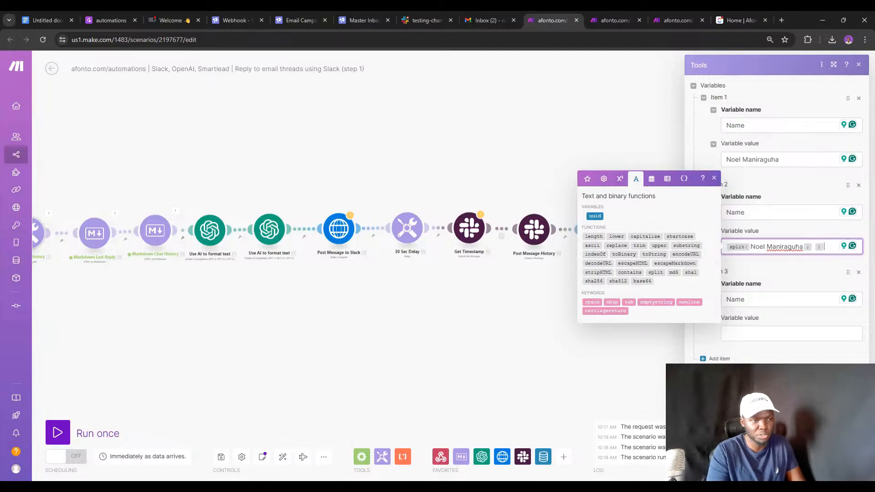
Copy the split formula into Item 3 and wrap it in the first() array function.
key(ctrl+a)
key(ctrl+c)
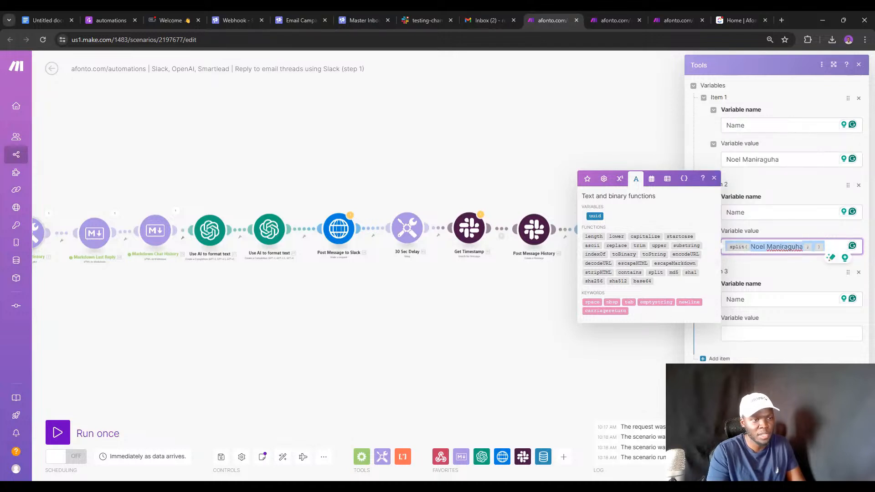
click(791, 333)
key(ctrl+v)
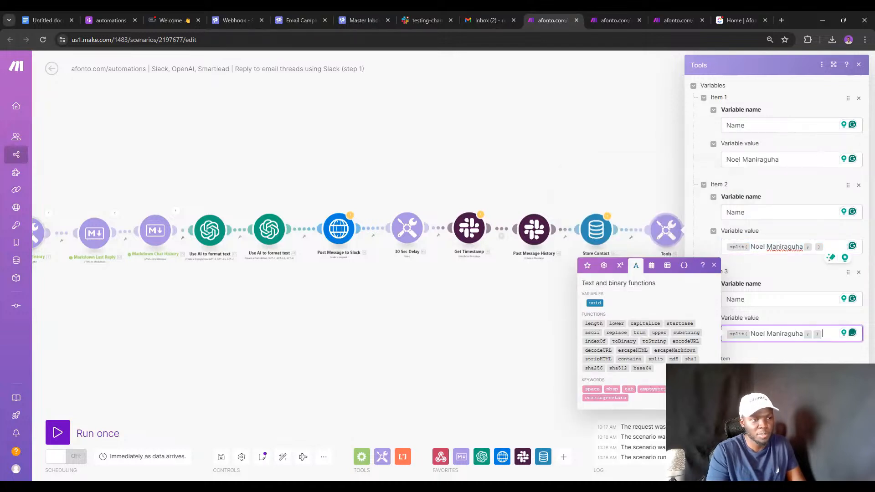
click(651, 266)
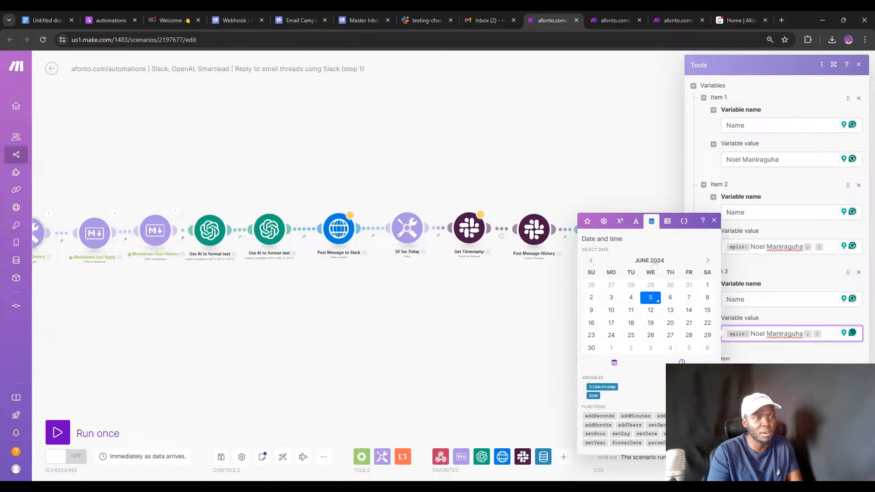
click(667, 222)
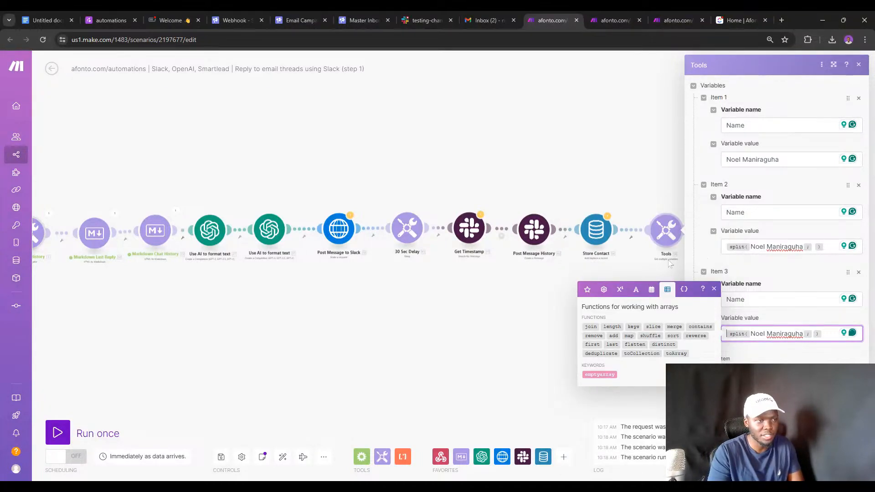
click(591, 345)
key(BackSpace)
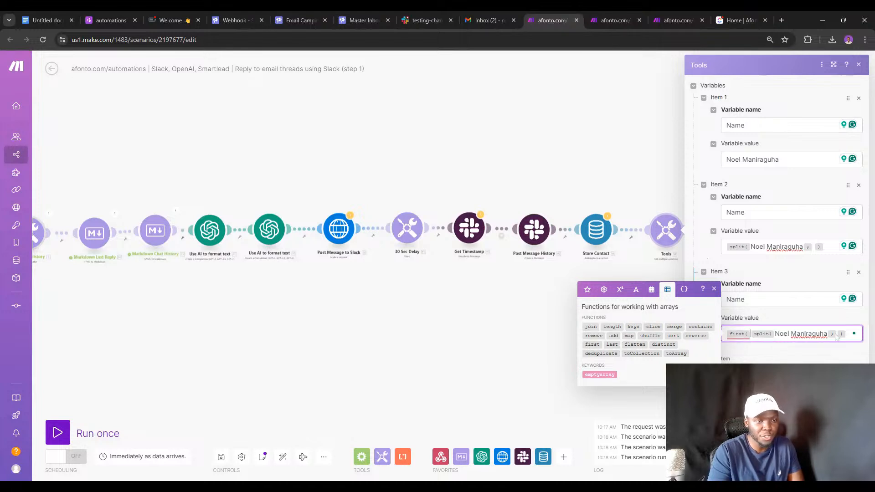
click(847, 335)
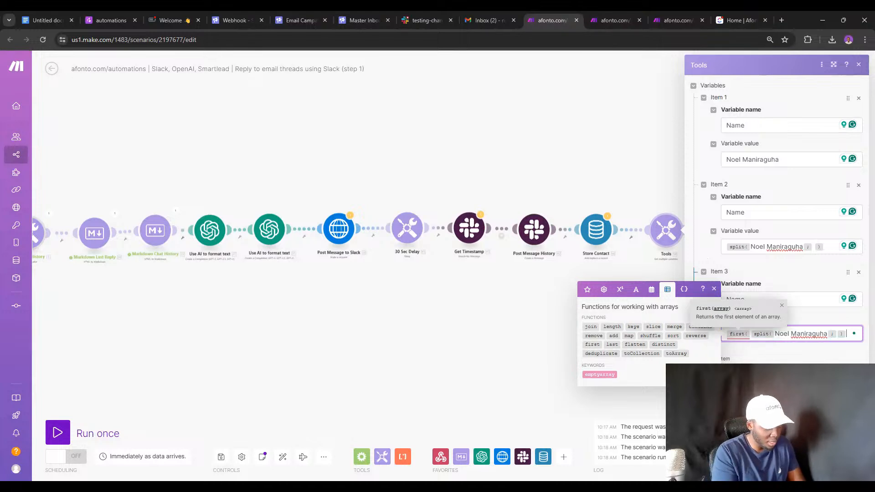
text())
click(838, 334)
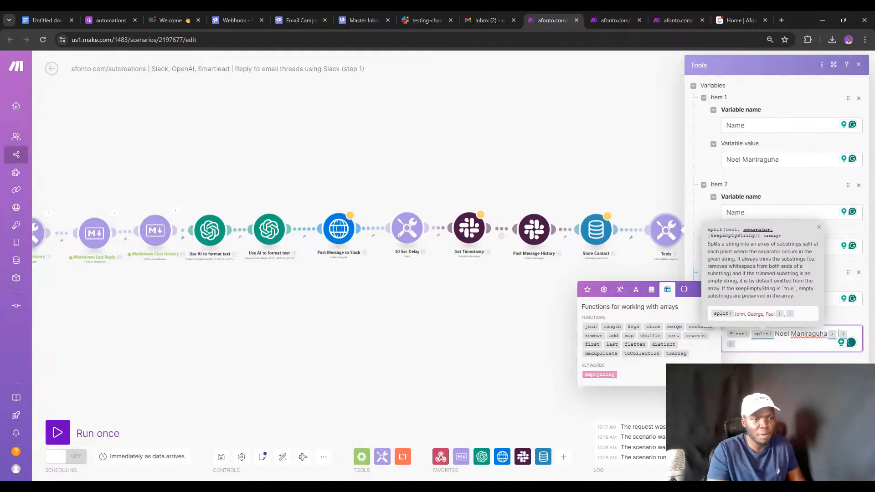
Run only the Tools module and expand Variables 1–3 in its output to inspect the values.
click(849, 469)
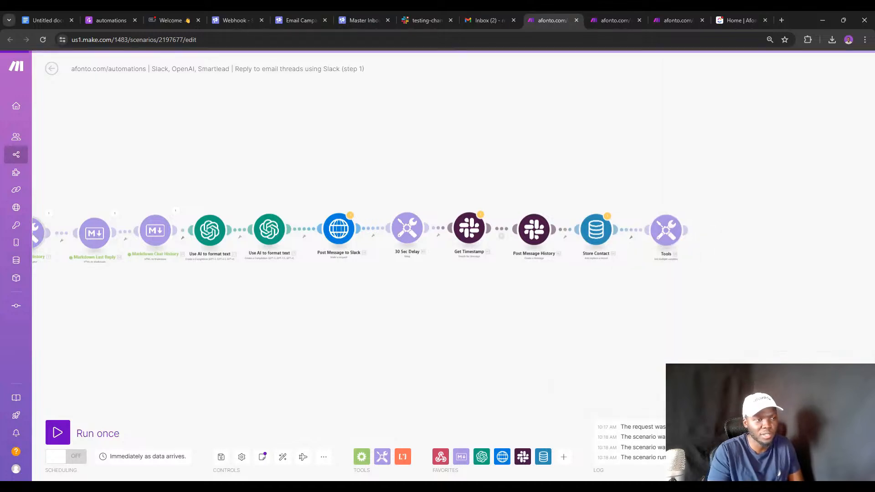
right_click(668, 232)
click(685, 251)
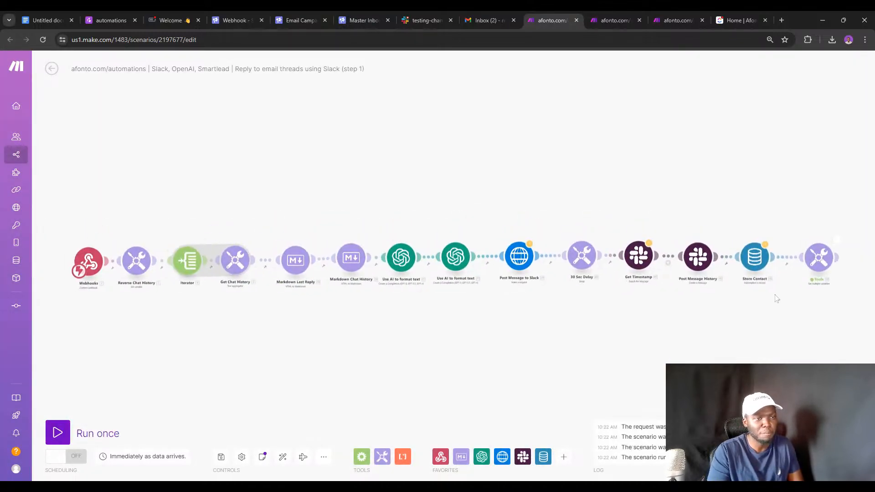
click(554, 246)
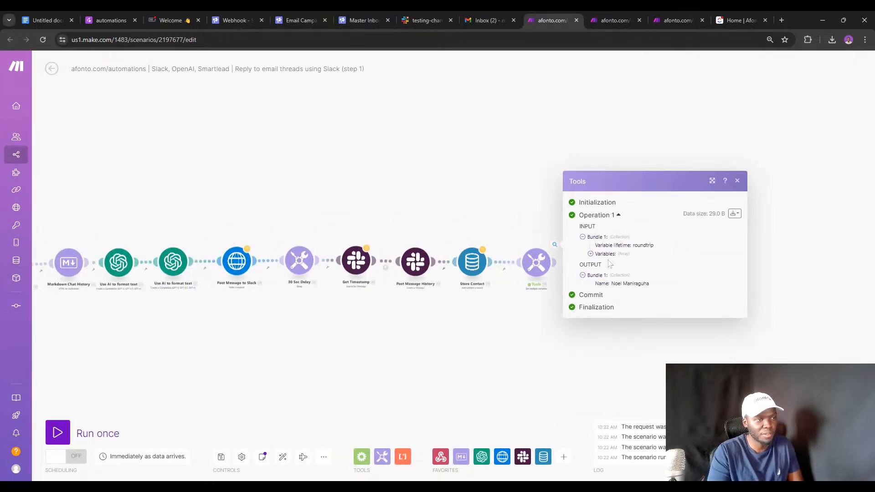
click(591, 253)
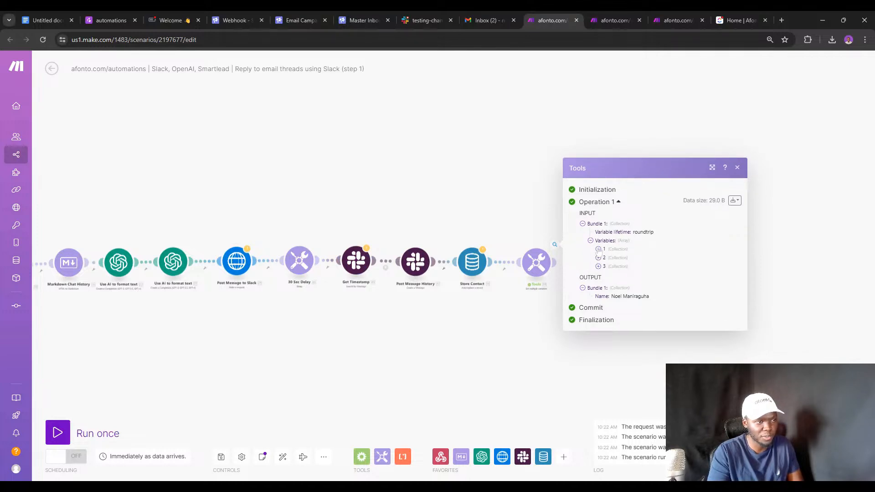
click(598, 249)
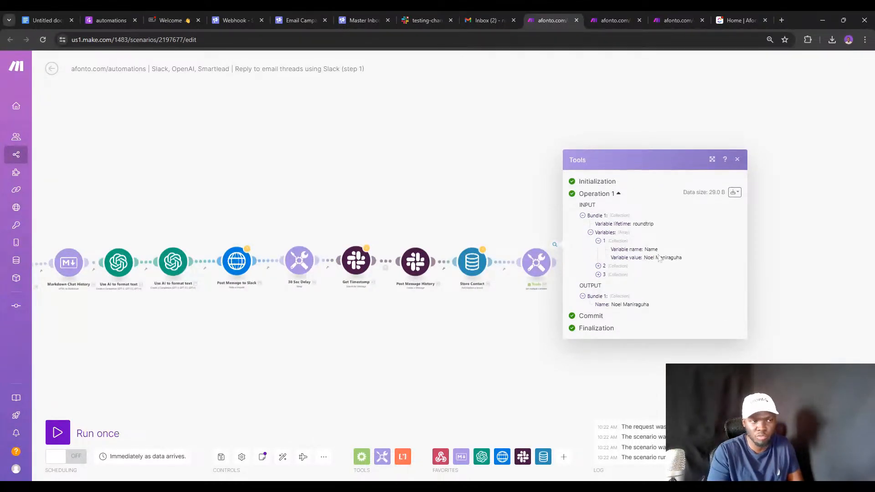
click(598, 266)
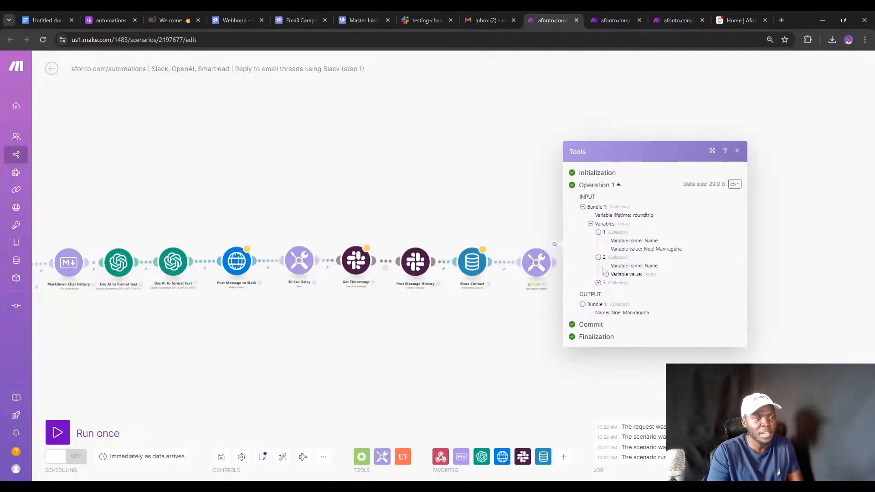
click(606, 274)
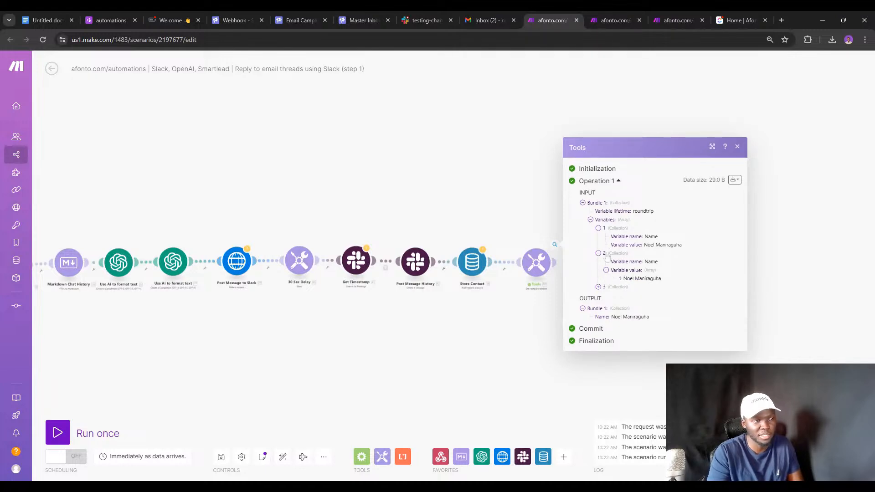
click(598, 287)
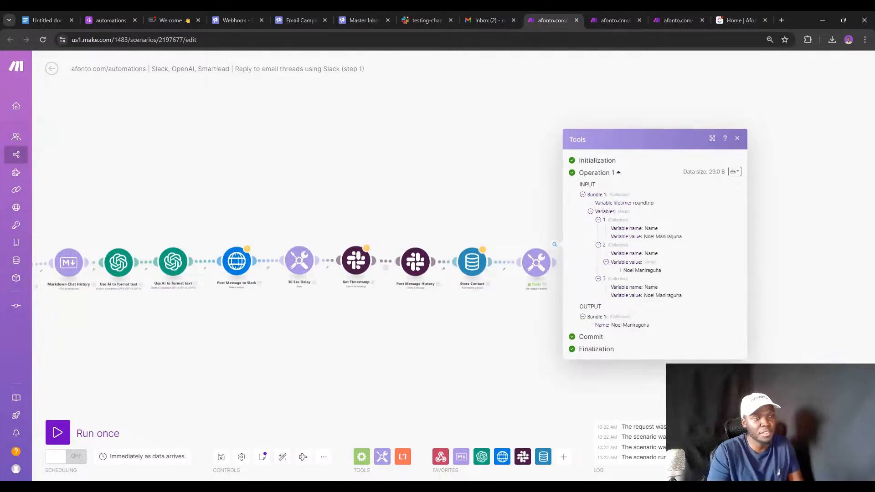
triple_click(650, 296)
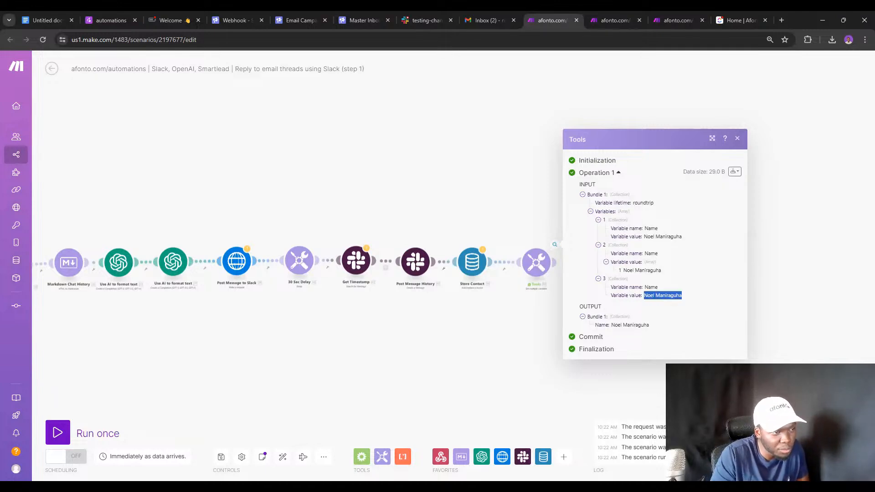
Rename Item 2's variable to Name1 and Item 3's to Name2, then close the settings.
click(536, 262)
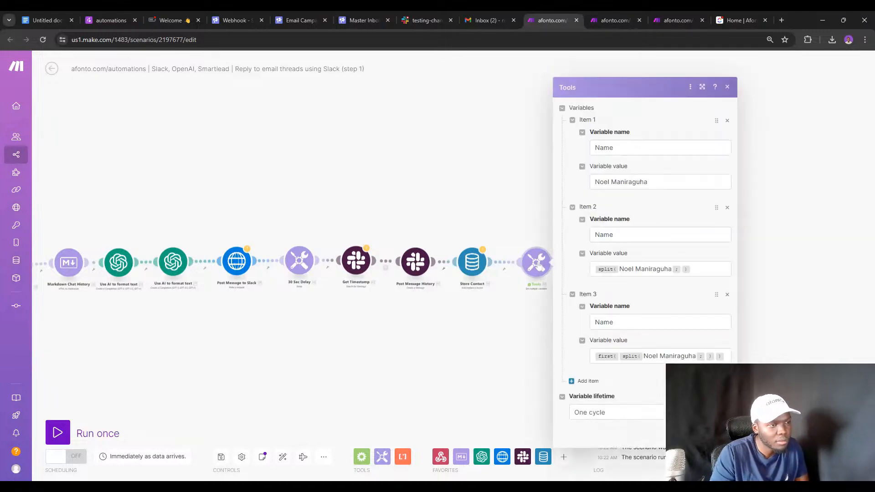
click(620, 234)
text(1)
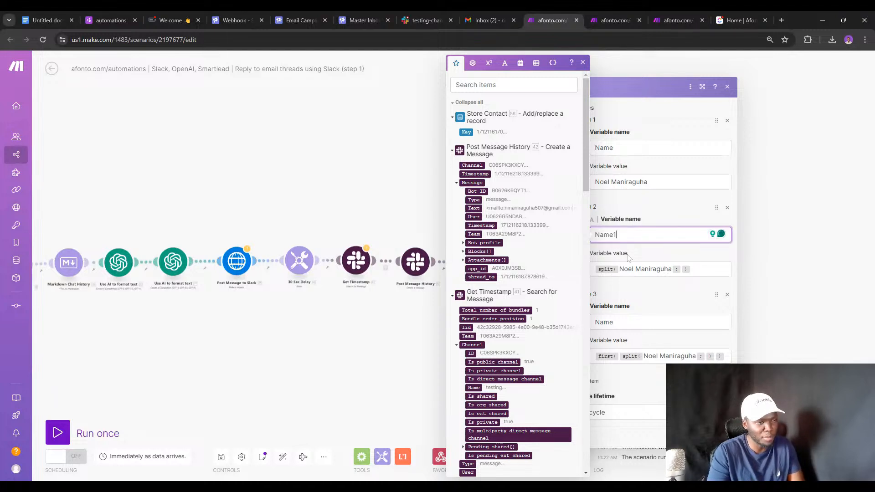
click(625, 322)
text(2)
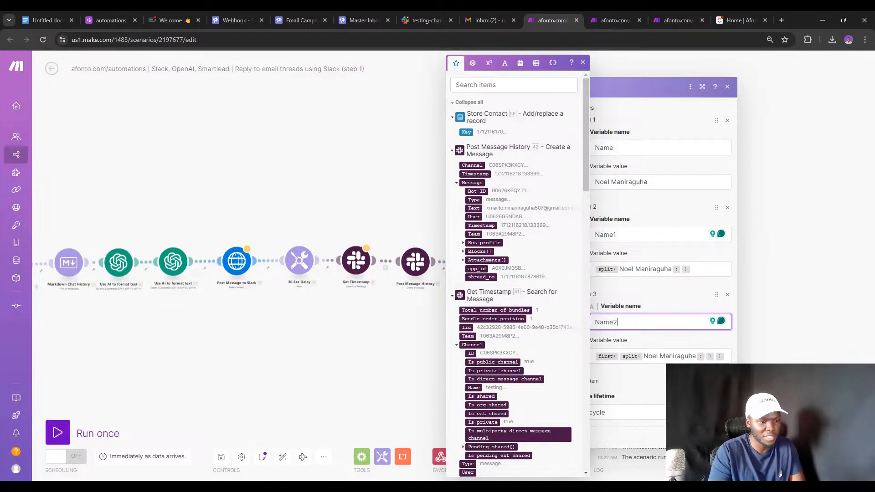
click(720, 437)
Run only the last Tools module and inspect its output, expanding the one-element Name1 array.
right_click(540, 262)
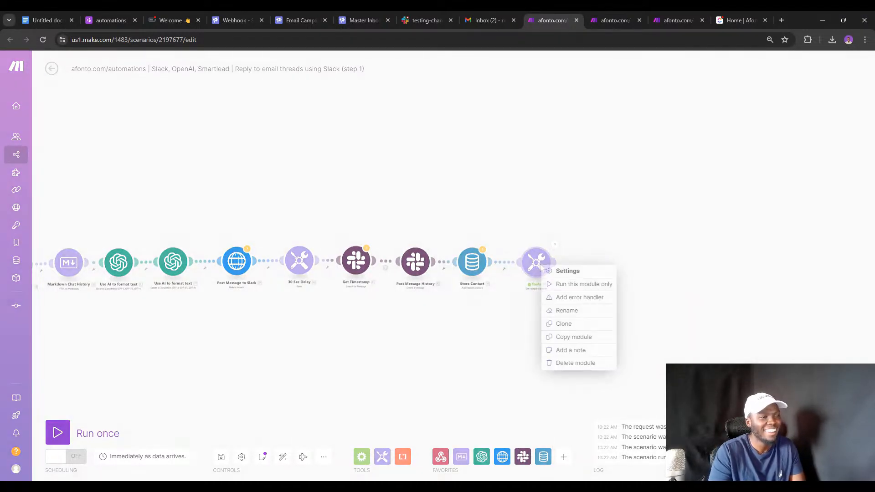
click(575, 285)
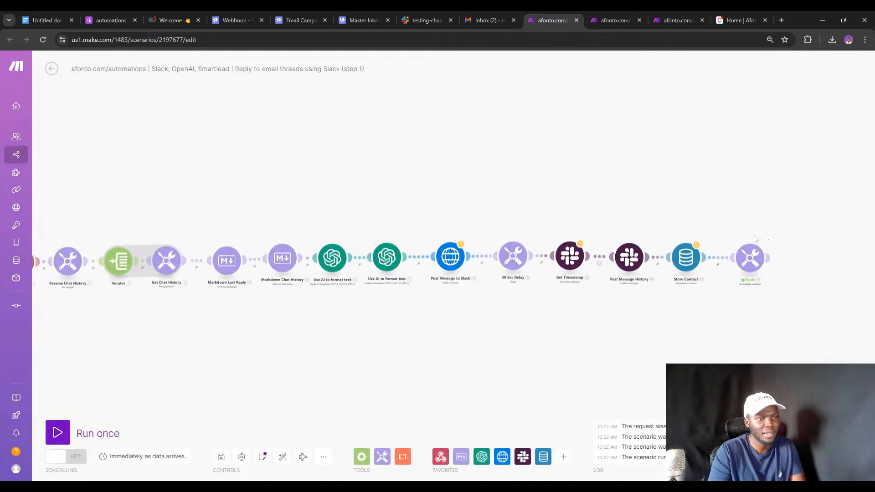
click(767, 241)
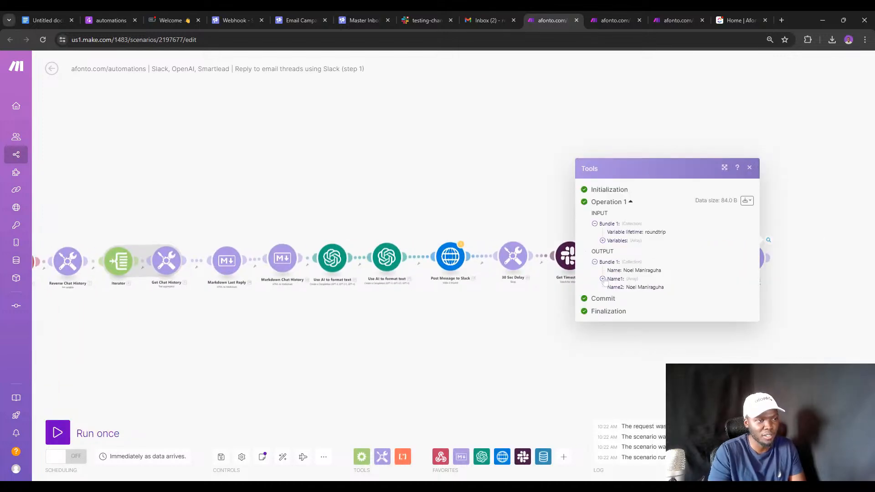
click(602, 279)
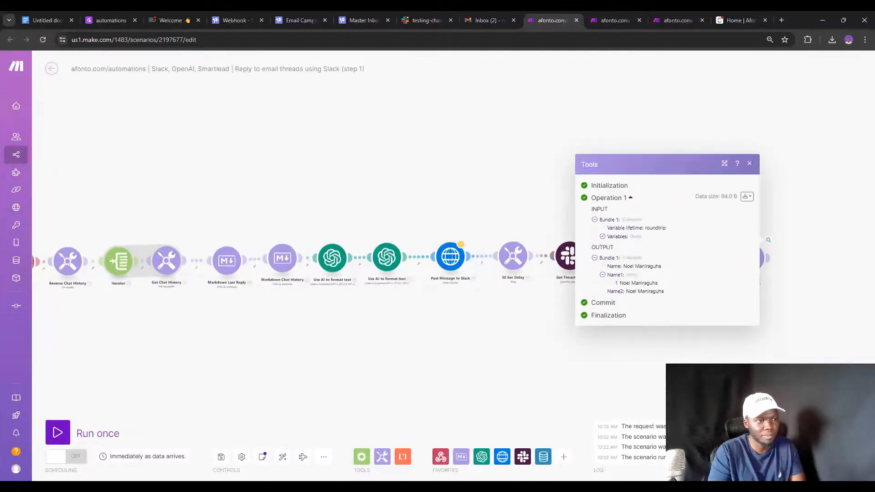
click(768, 278)
Insert the space keyword as the separator in both the Name1 and Name2 split formulas.
click(749, 258)
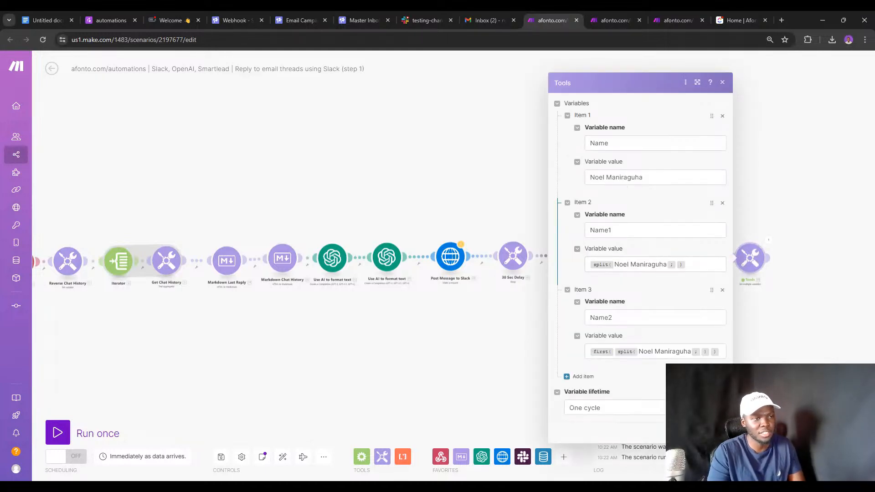
click(677, 265)
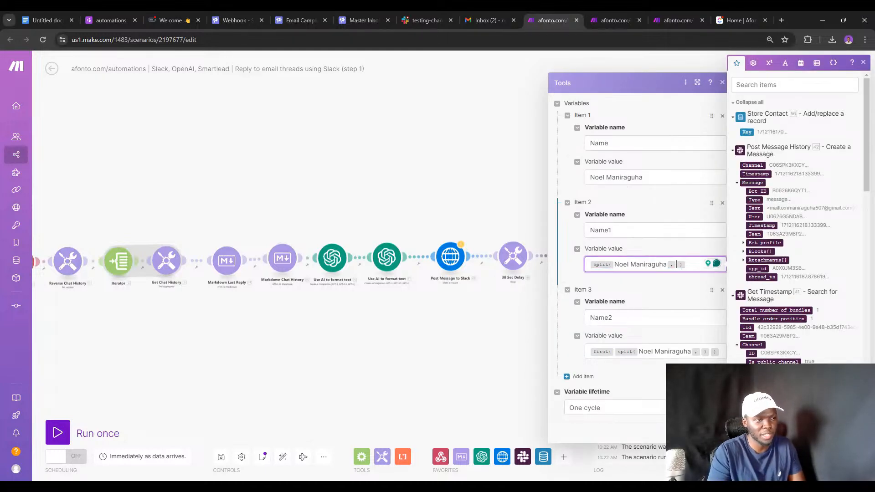
click(753, 62)
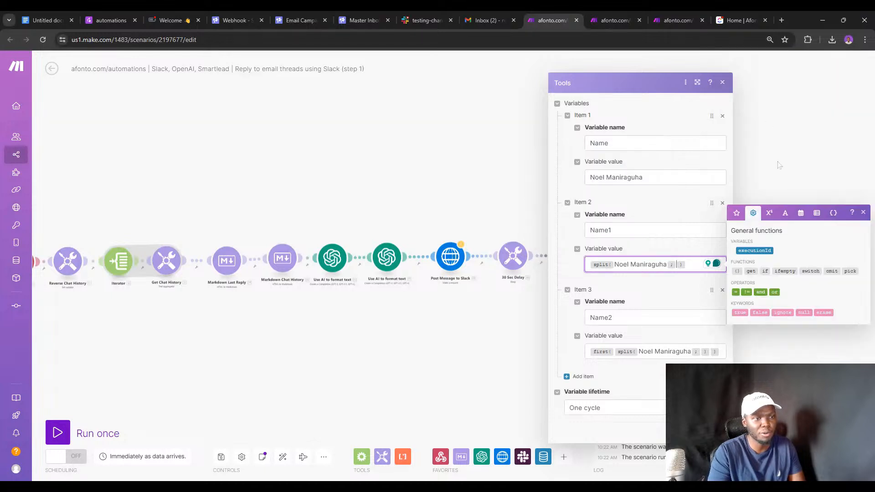
click(785, 213)
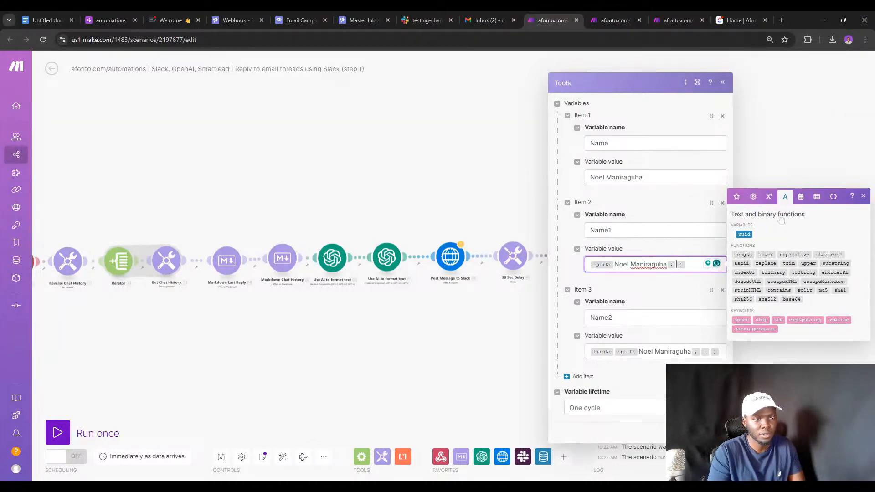
click(746, 320)
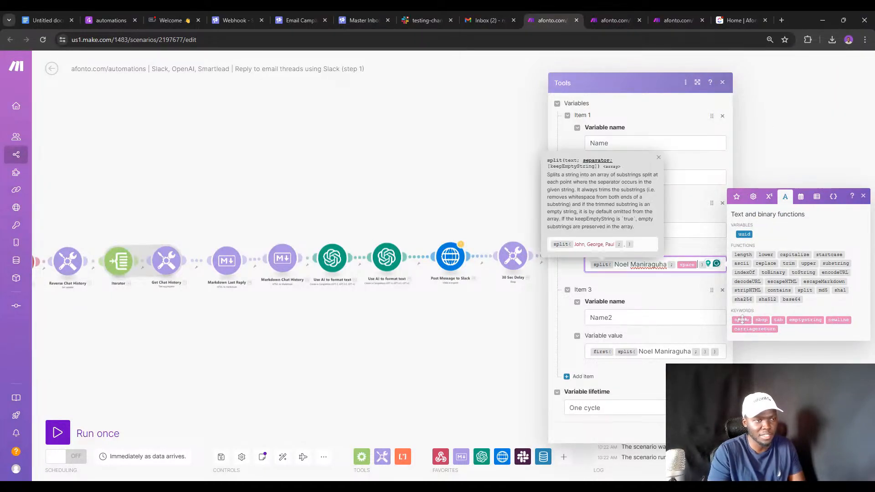
click(719, 351)
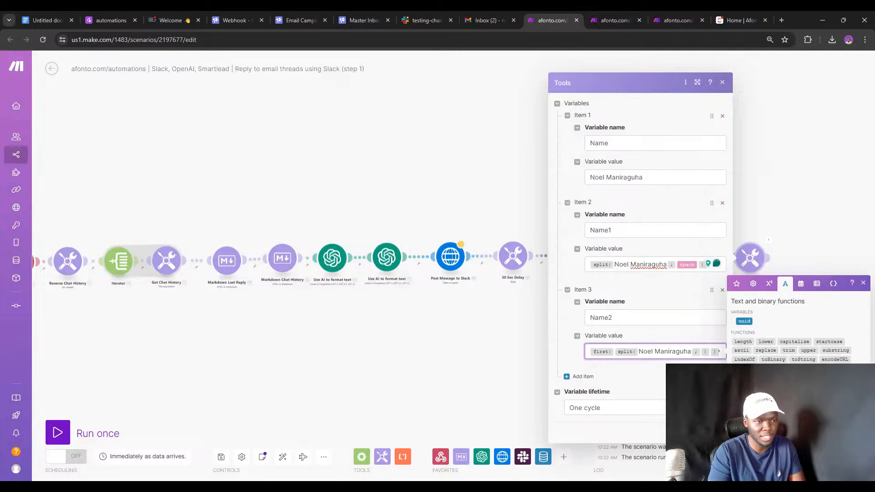
click(747, 407)
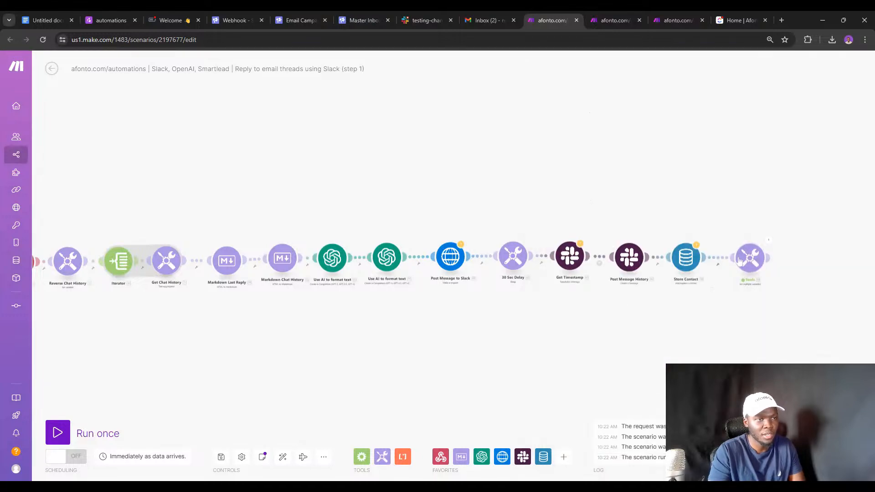
Rerun the Tools module alone and verify Name1 splits into first name and surname, Name2 holds the first name.
right_click(747, 257)
click(758, 276)
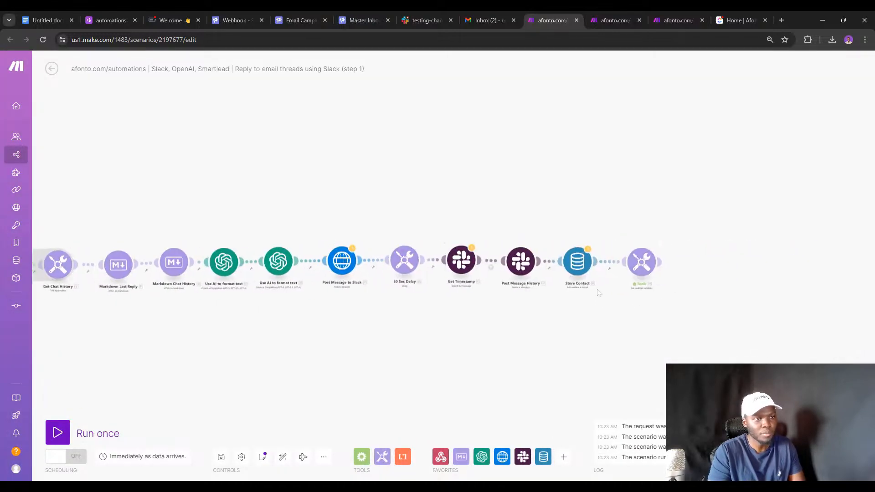
click(661, 248)
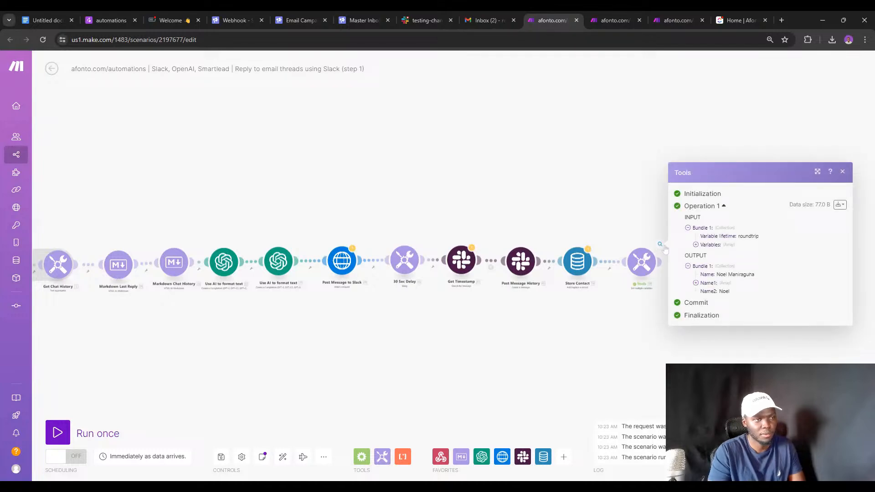
click(695, 283)
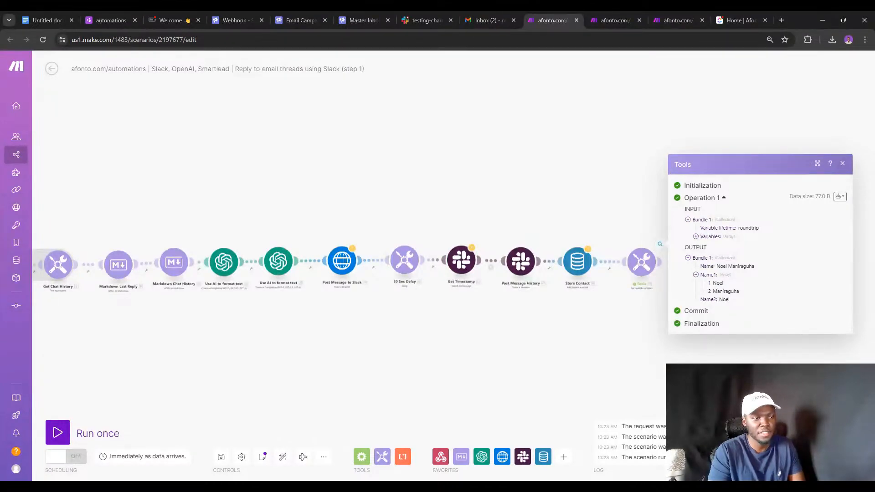
double_click(723, 299)
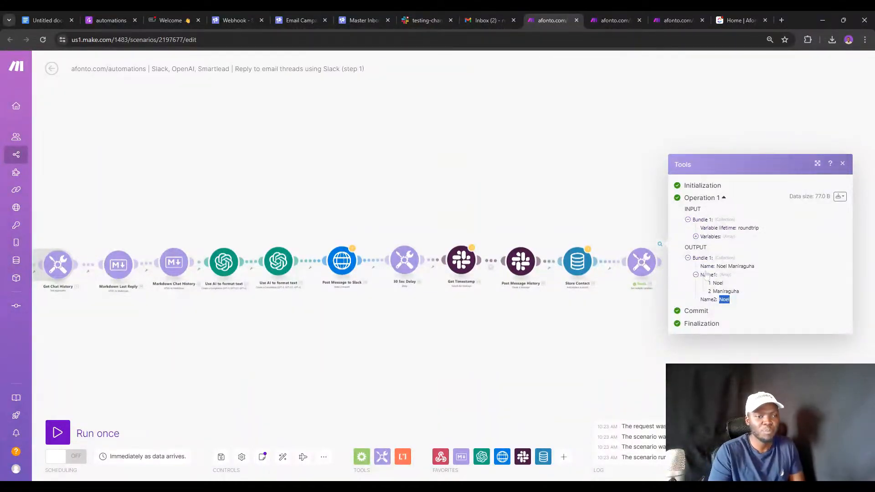
click(640, 264)
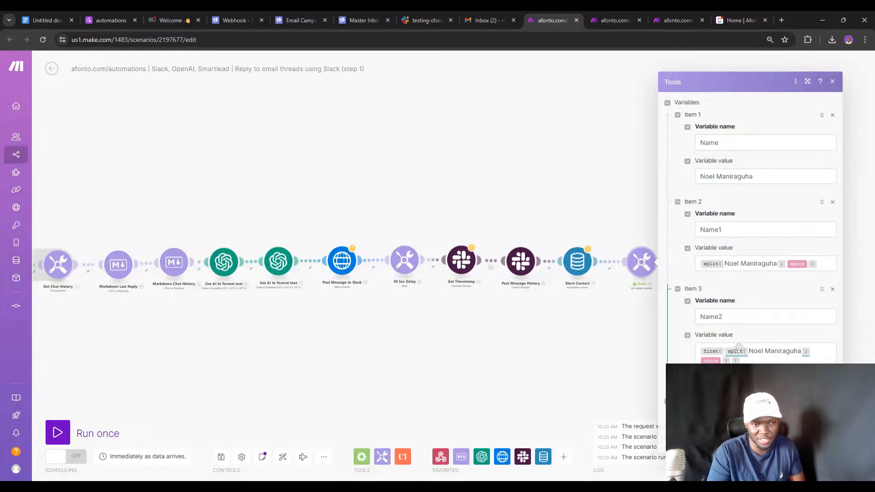
click(621, 332)
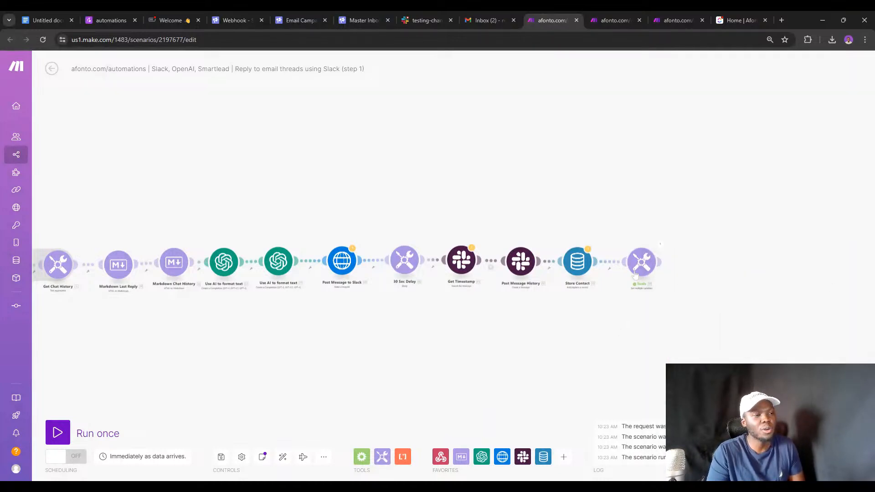
Review the Store Contact data store settings, then switch to the step 3 scenario tab.
click(579, 263)
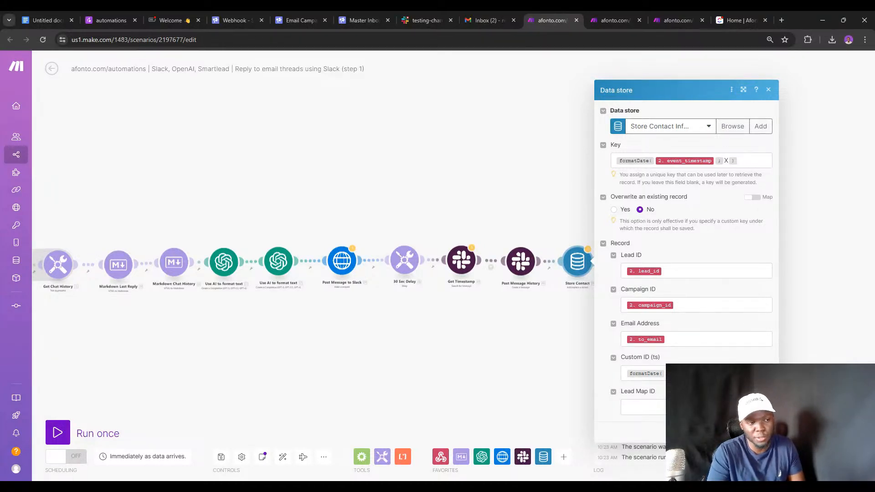
mouse_move(663, 374)
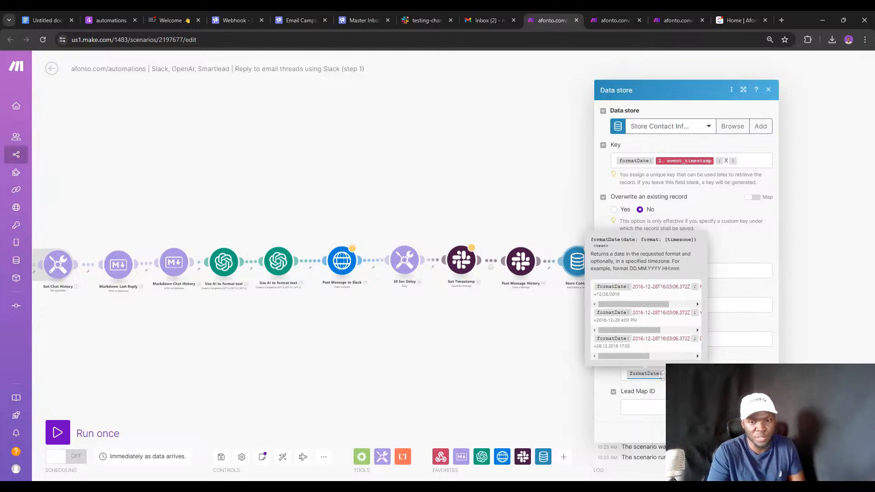
click(670, 20)
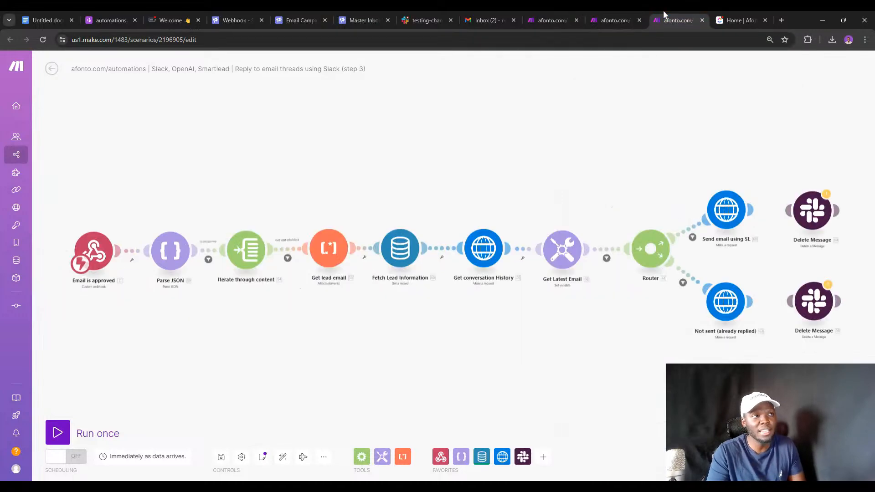
Check the Fetch Lead Information data store key, then go back to the step 1 scenario.
click(421, 255)
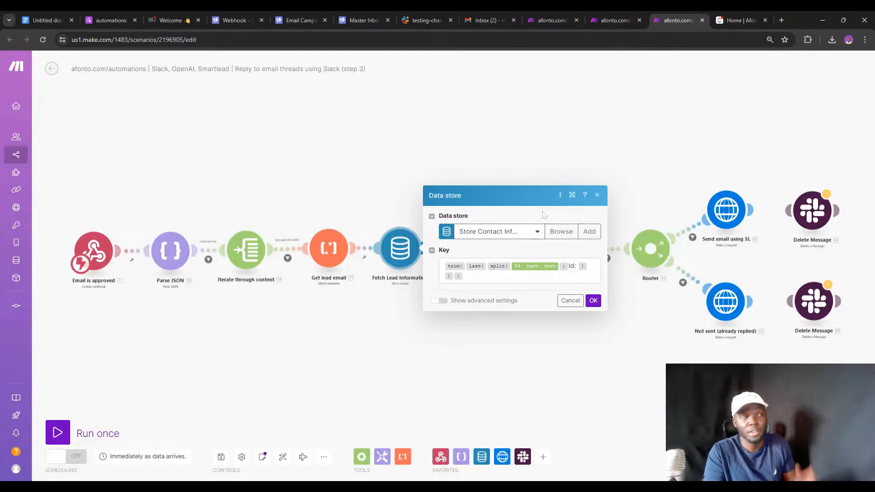
click(534, 19)
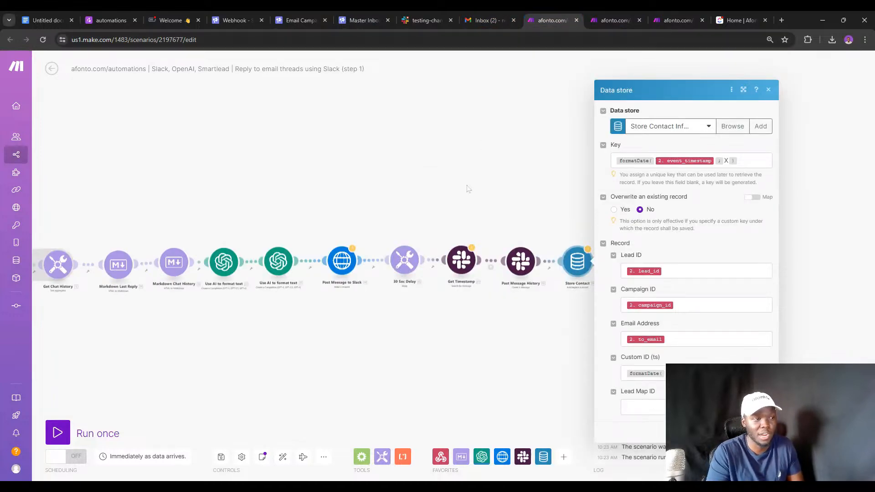
click(432, 177)
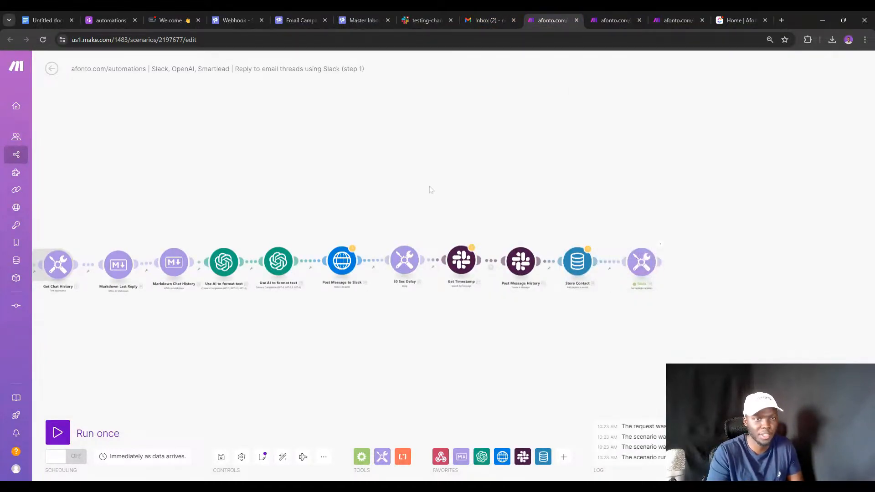
right_click(649, 263)
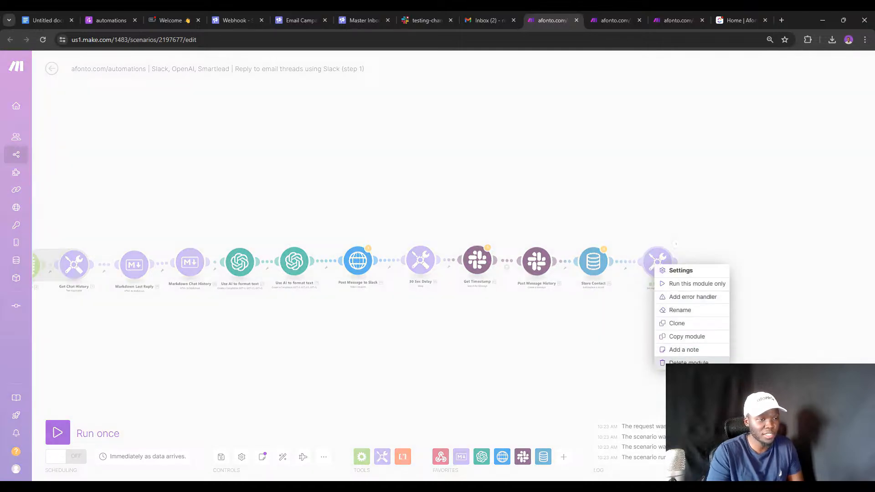
click(669, 369)
drag(398, 332, 617, 317)
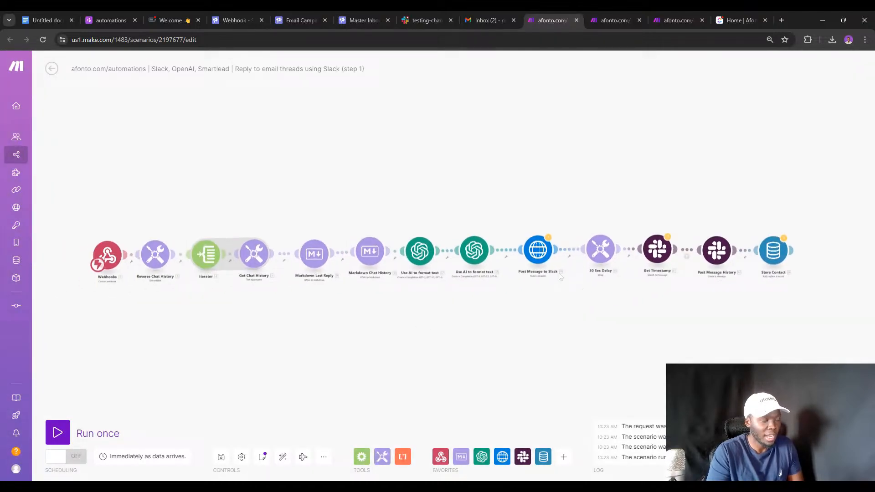
click(656, 254)
click(538, 257)
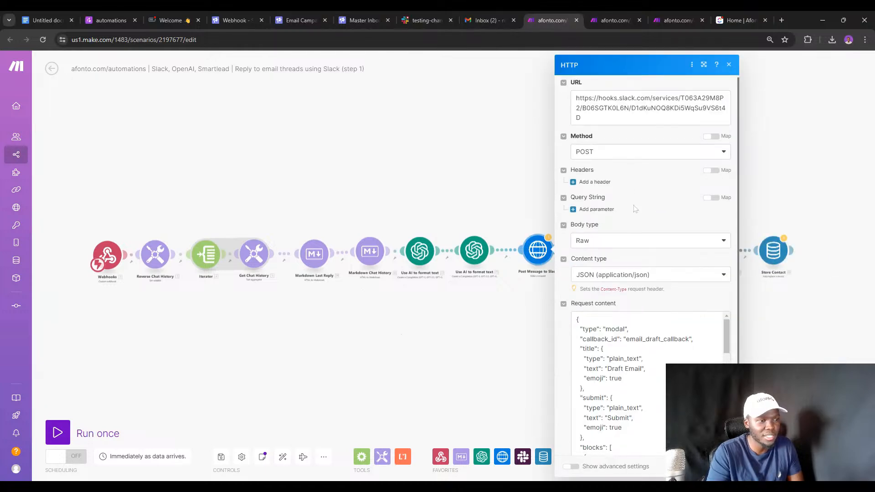
scroll(647, 273, down, 5)
scroll(647, 287, down, 10)
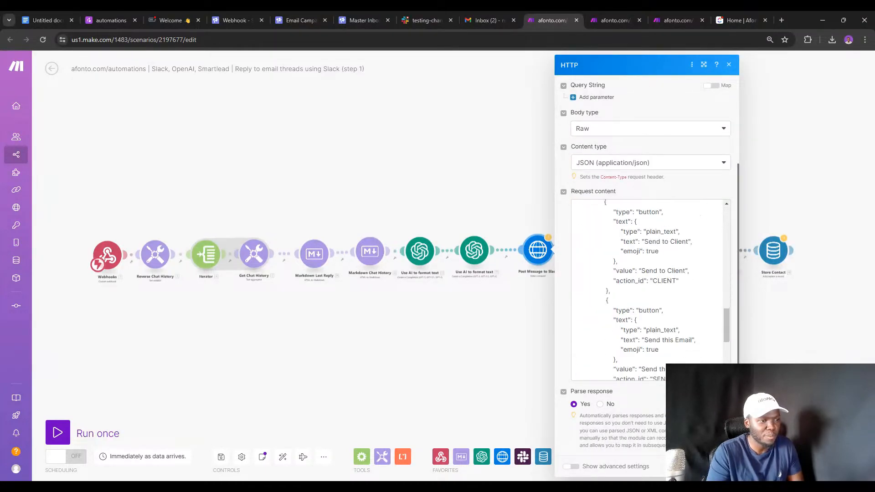
scroll(650, 290, up, 15)
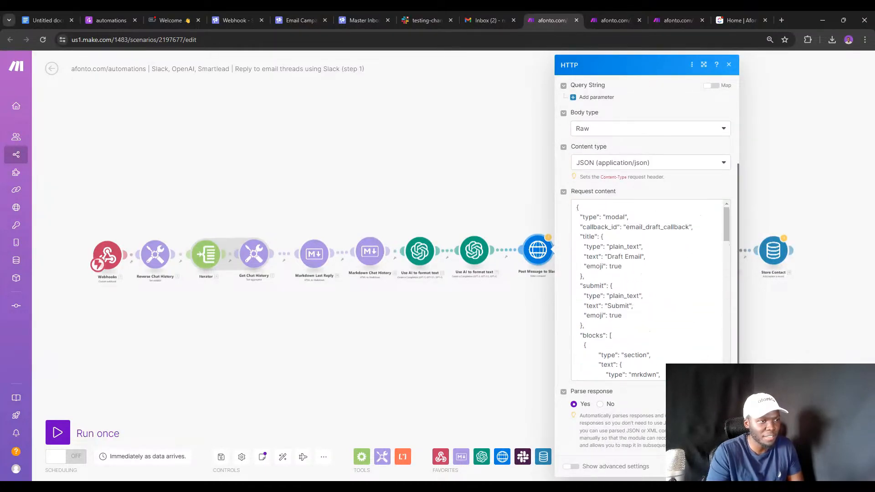
scroll(647, 291, down, 2)
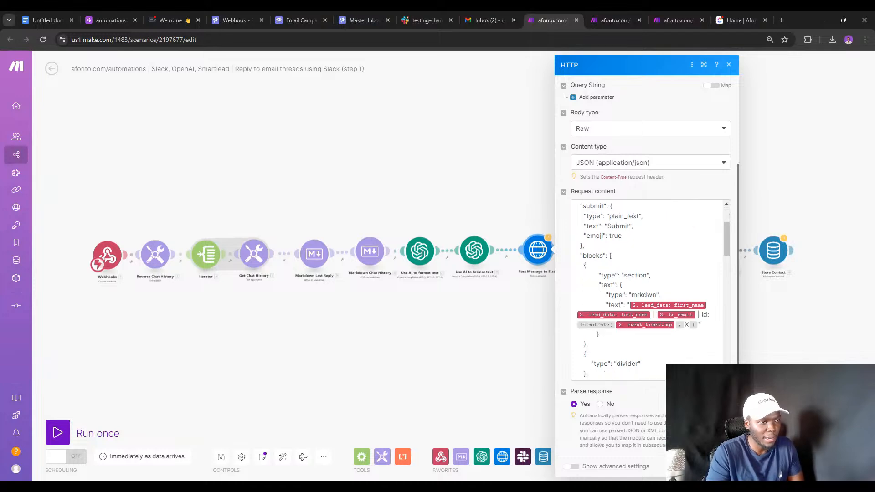
scroll(646, 291, up, 3)
scroll(607, 164, up, 3)
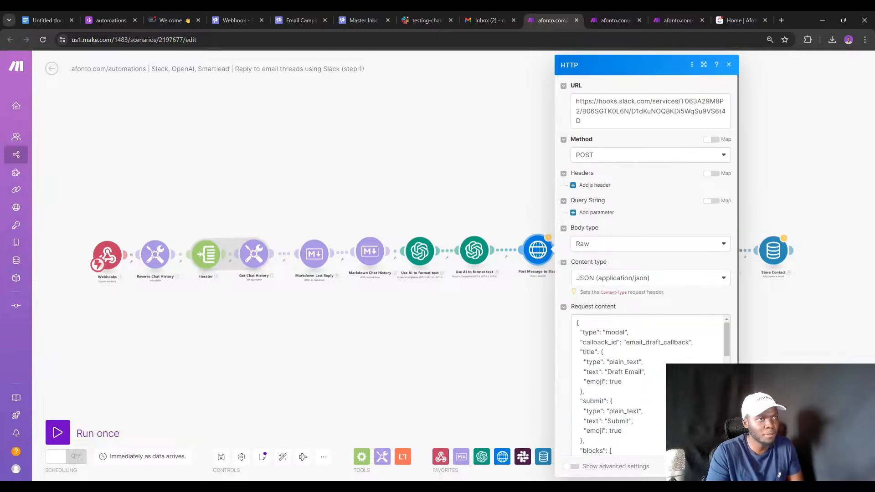
In a new tab, search 'slack web' and open the Incoming WebHooks app directory page.
click(781, 20)
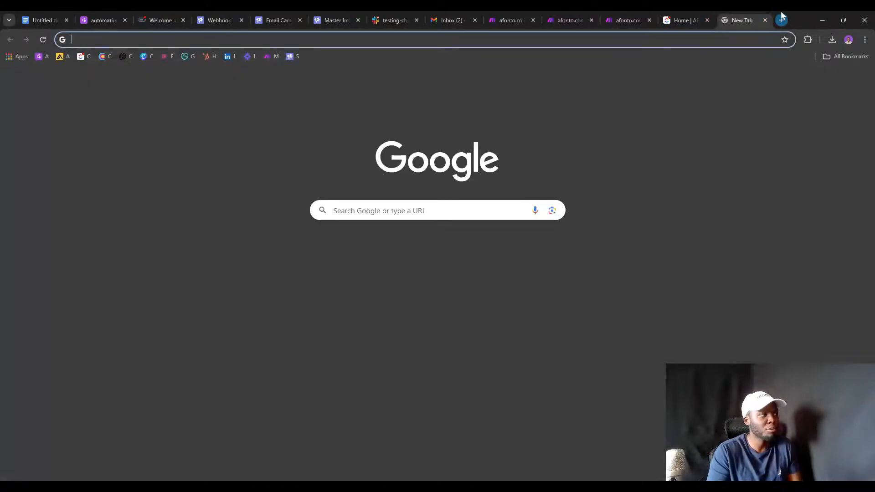
text(s)
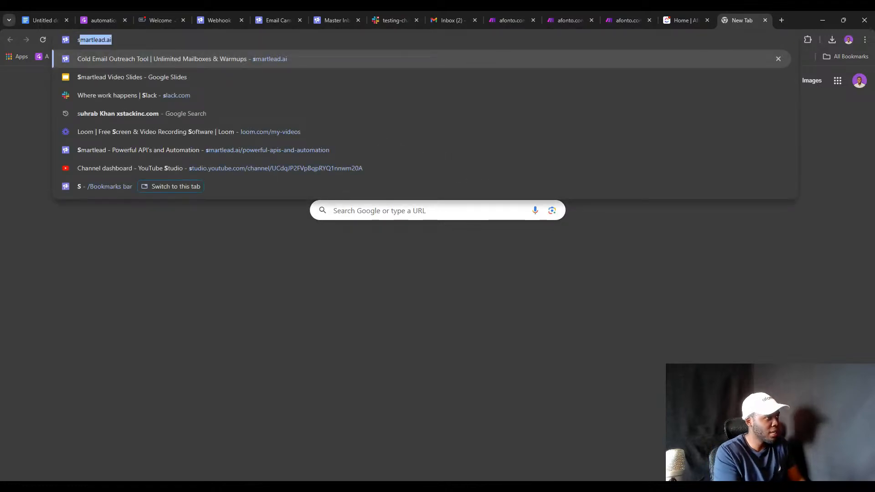
text(lack e)
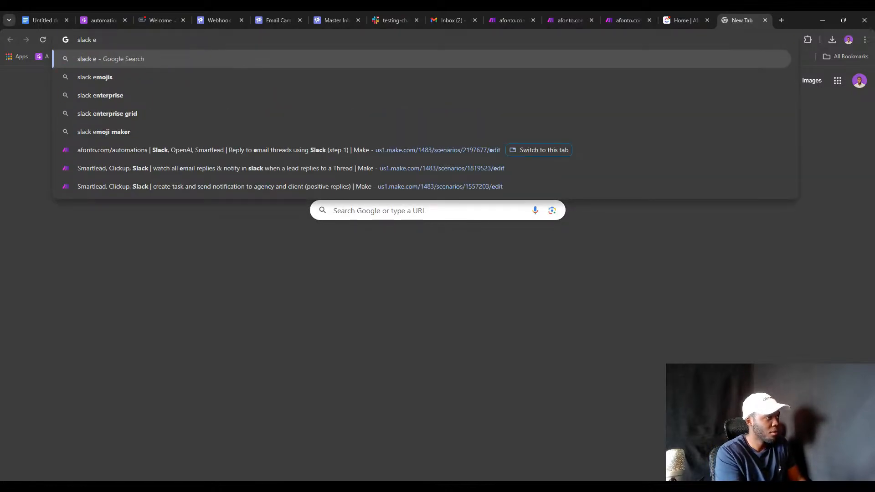
key(BackSpace)
text(web)
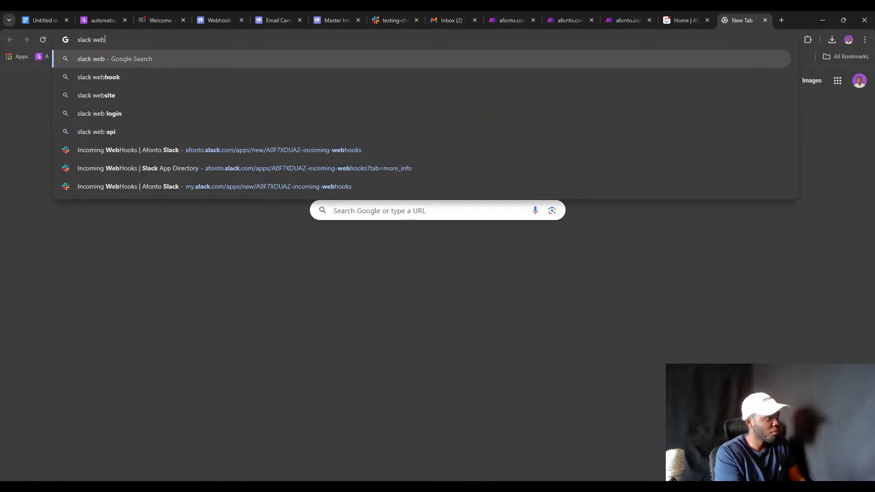
click(484, 150)
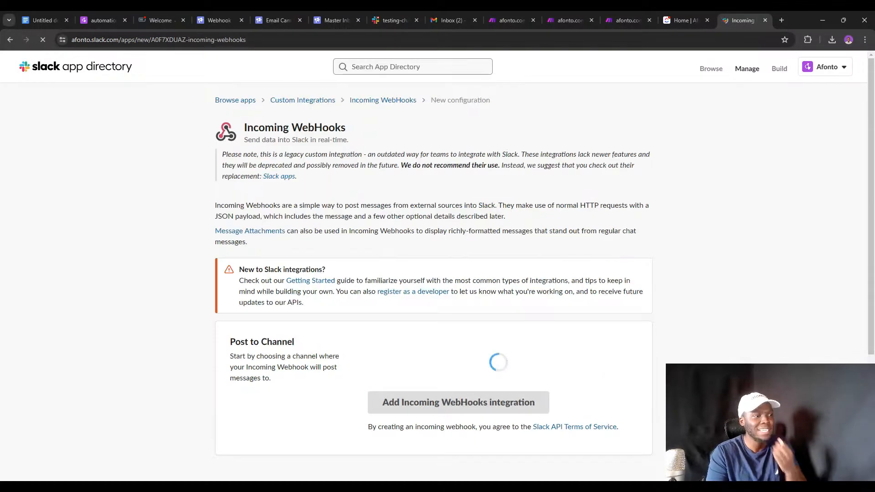
scroll(406, 218, down, 4)
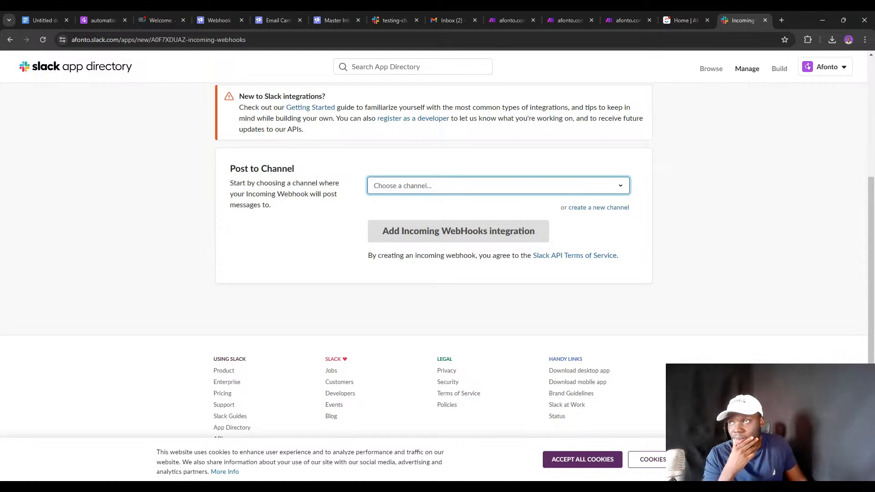
Check the Make scenario's HTTP module, then return and go to the Slack API platform site.
click(506, 18)
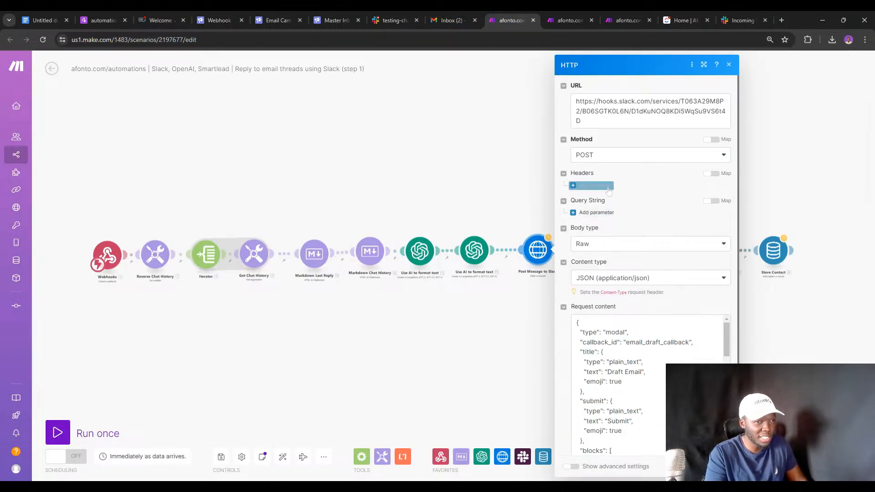
click(743, 20)
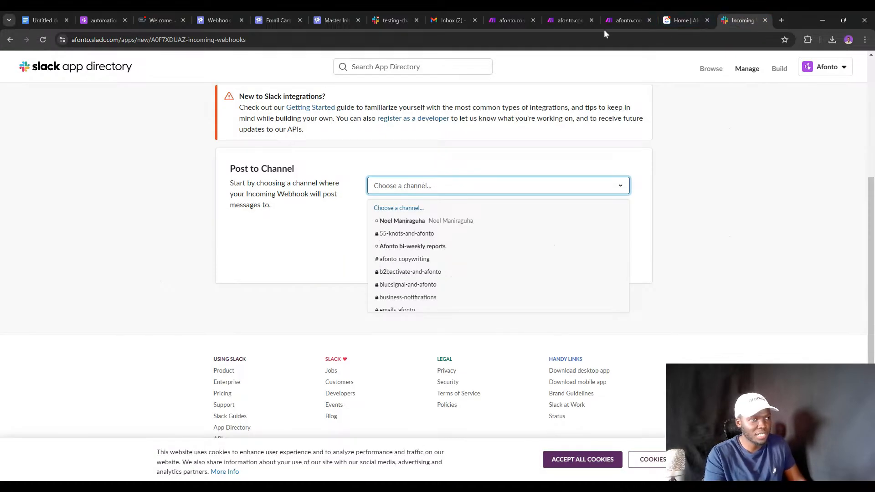
click(772, 73)
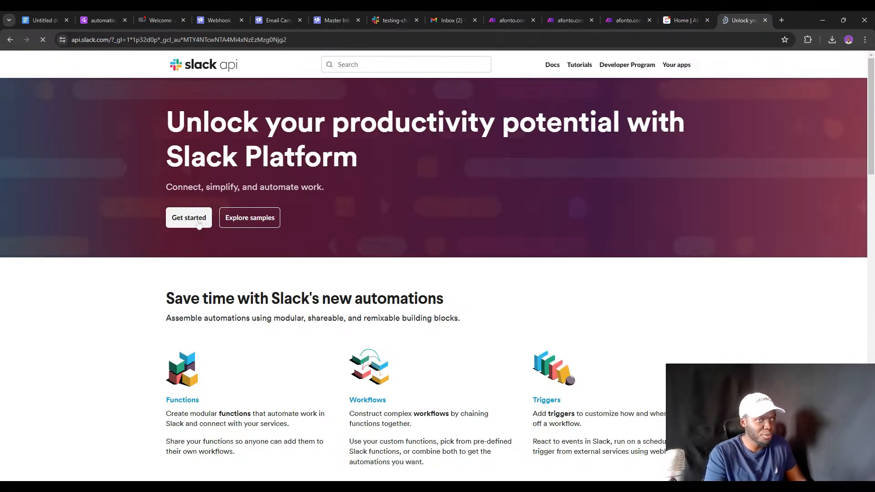
Go from the Slack API quickstart to the Afonto bi-weekly reports app's Incoming Webhooks table showing business-notifications.
click(189, 218)
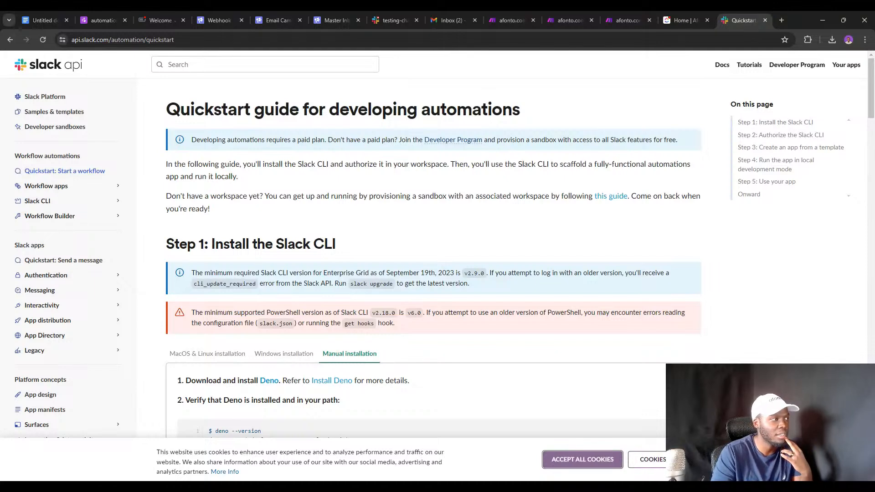
triple_click(45, 185)
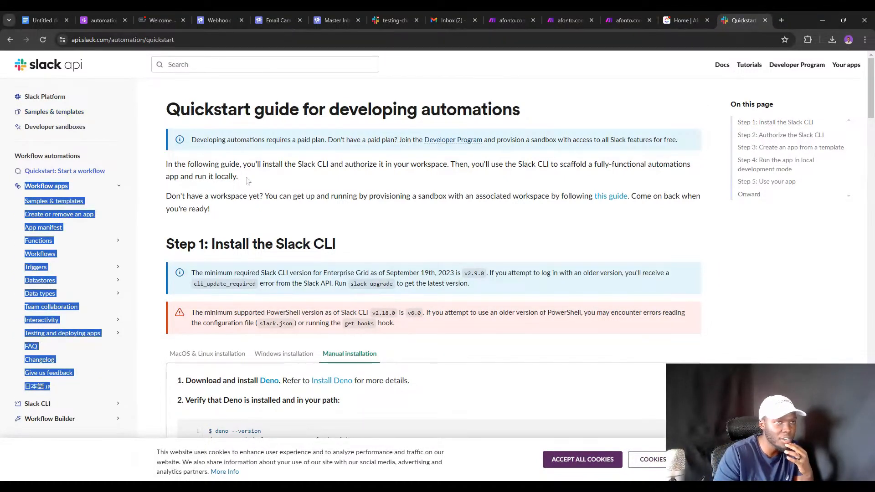
click(845, 64)
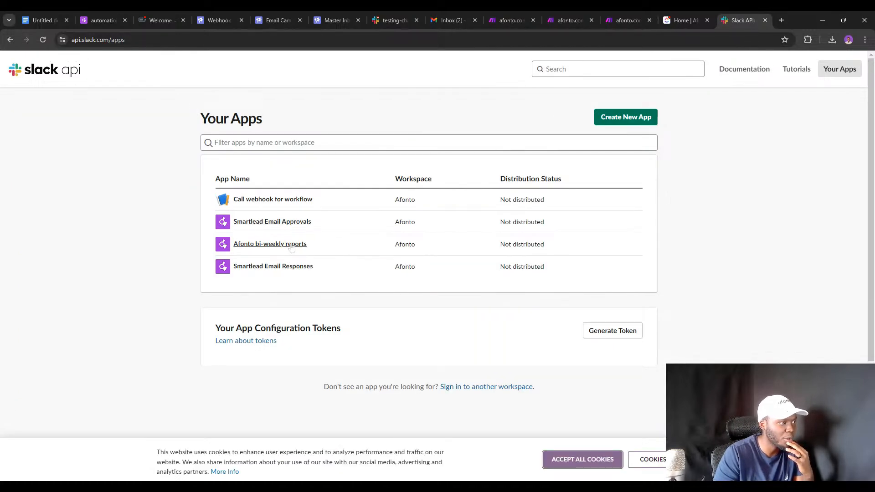
click(291, 246)
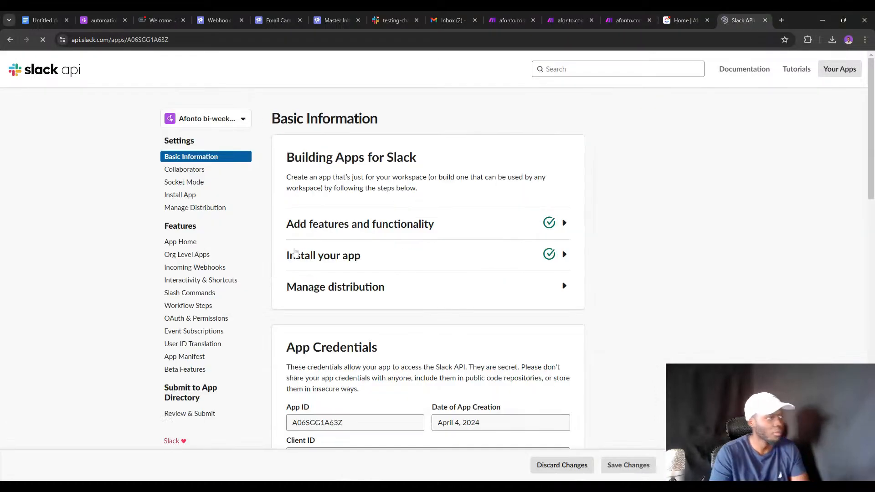
click(190, 269)
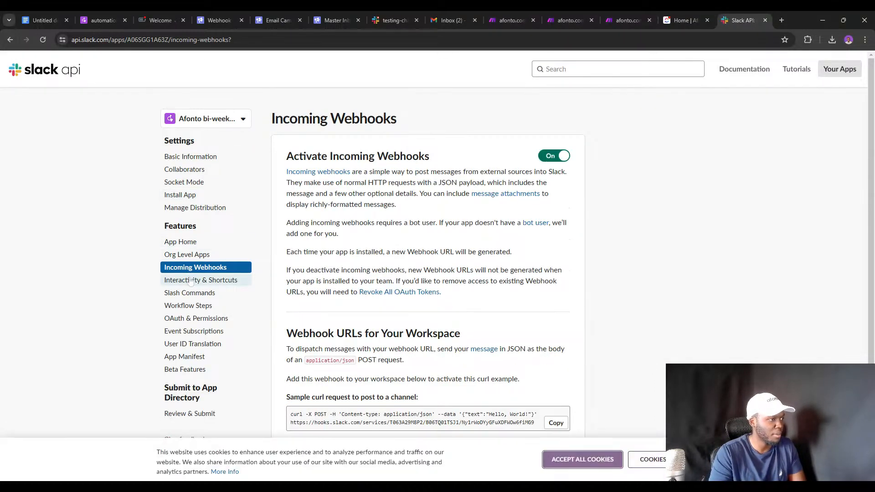
scroll(218, 196, down, 2)
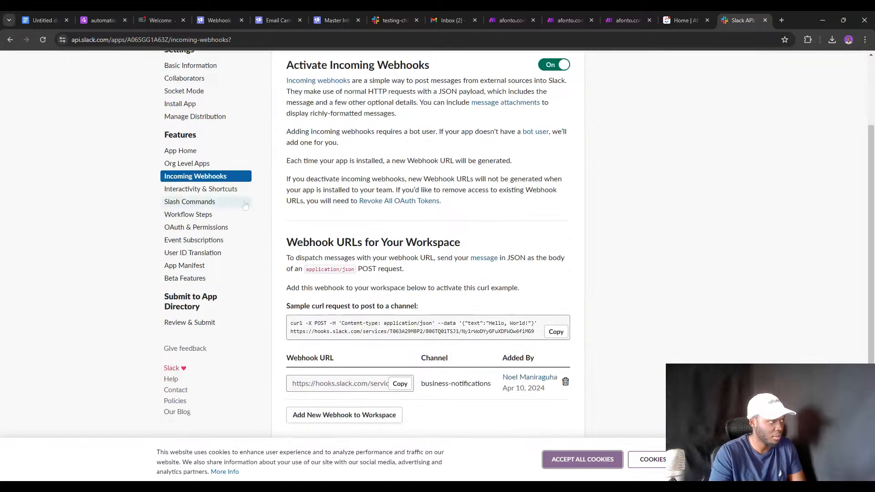
scroll(223, 190, down, 1)
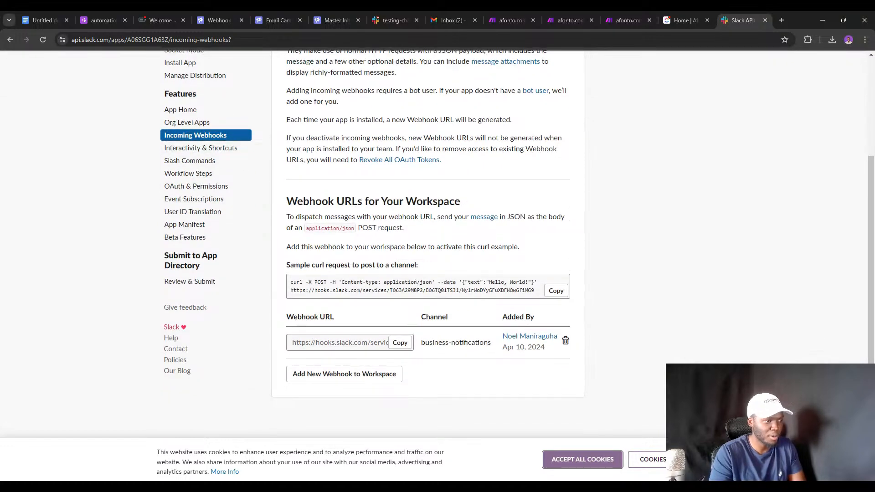
triple_click(456, 342)
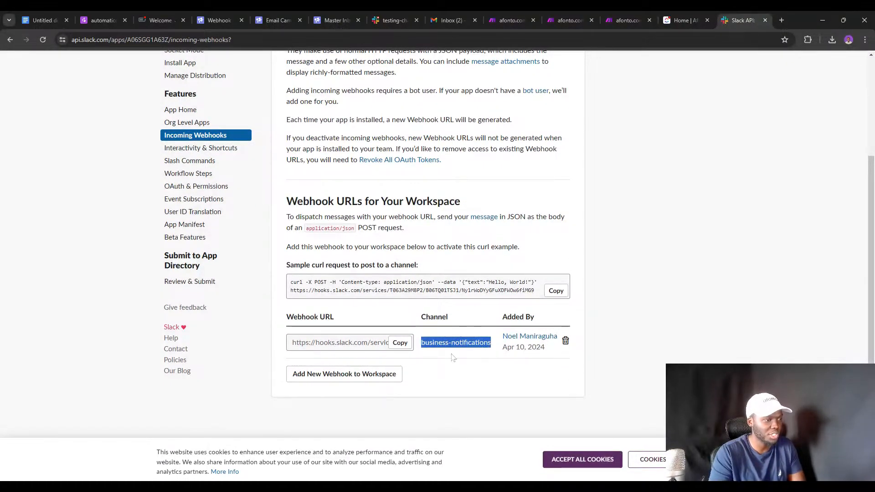
Add a new workspace webhook for testing-channel, found by searching 'tes', and allow the app to post.
click(382, 374)
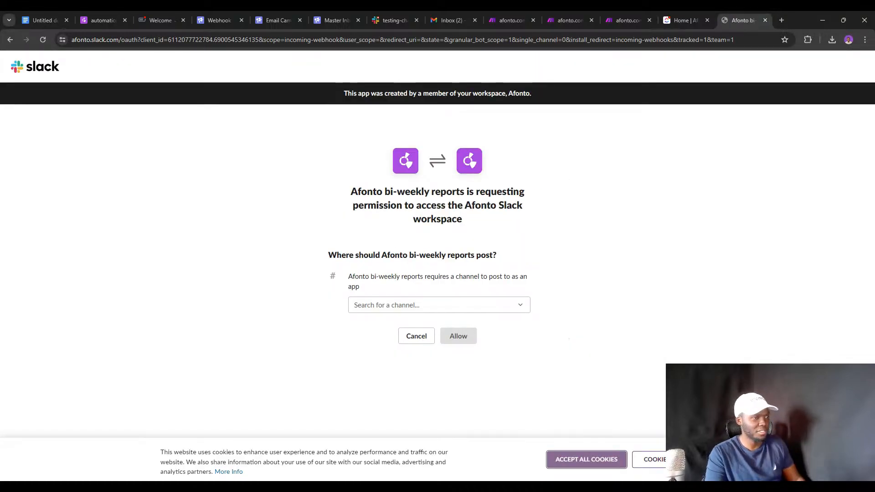
click(410, 309)
text(tes)
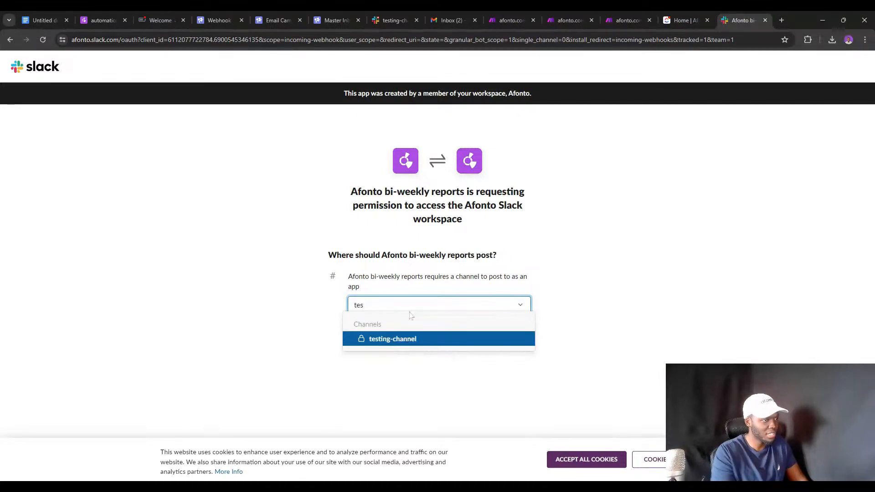
click(455, 339)
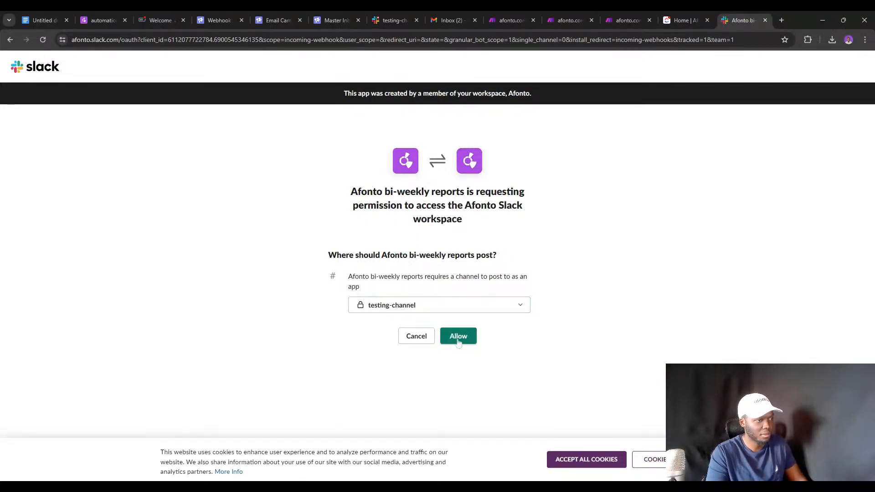
click(457, 342)
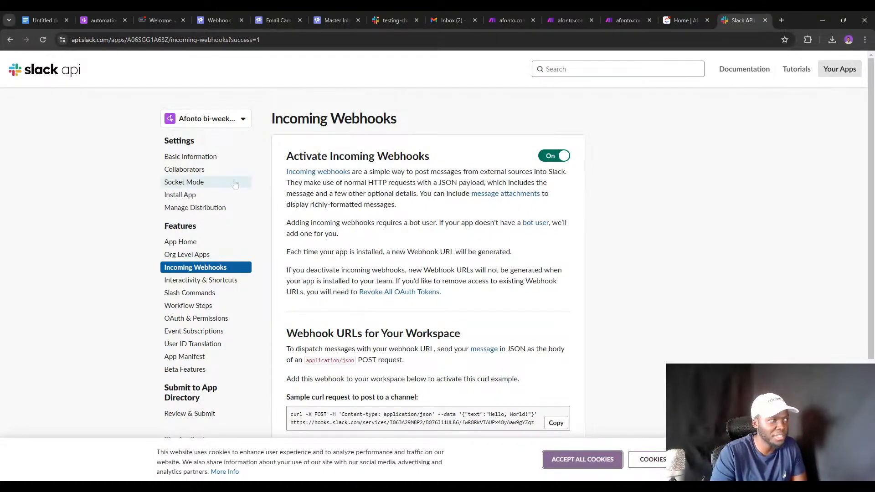
Copy the new testing-channel webhook URL.
scroll(210, 118, down, 3)
click(400, 342)
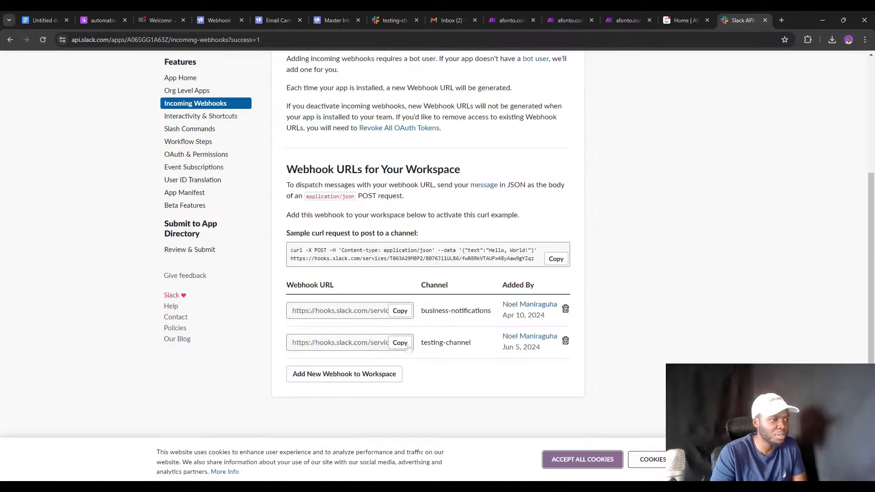
scroll(242, 143, up, 3)
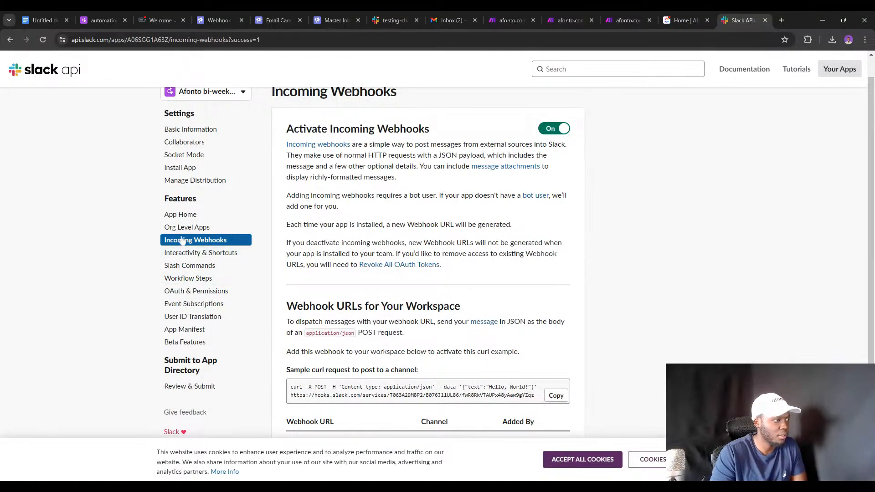
scroll(180, 187, up, 1)
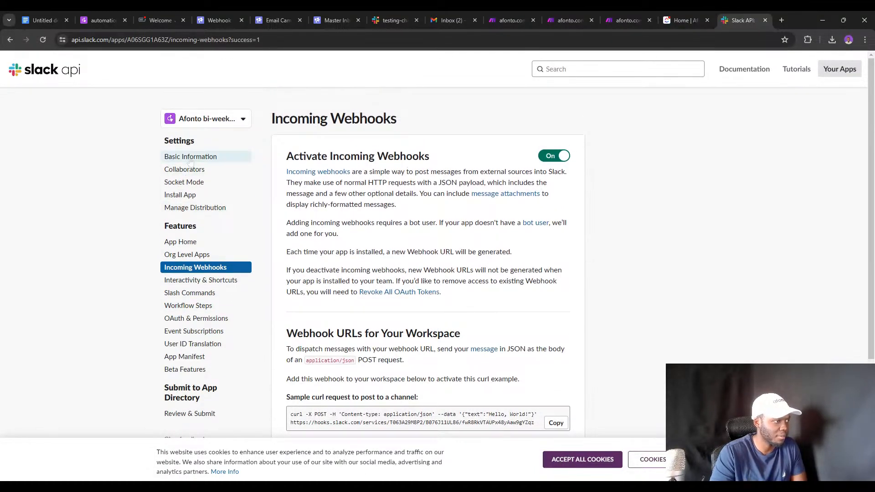
Review the app's features and functionality on Basic Information, then return to the Make scenario.
click(190, 158)
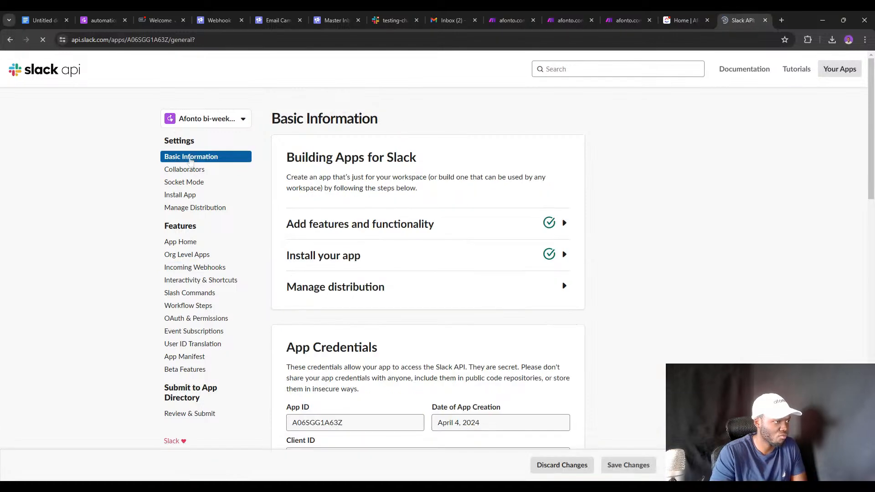
click(363, 225)
scroll(388, 214, down, 2)
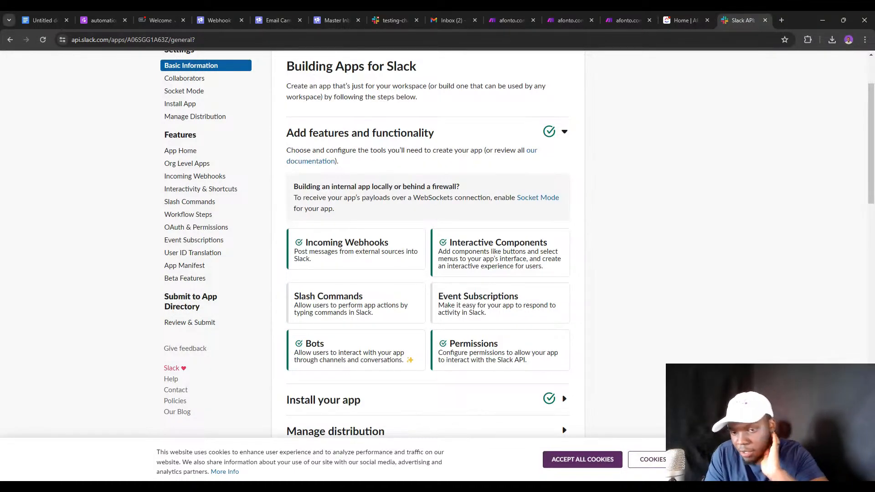
click(521, 10)
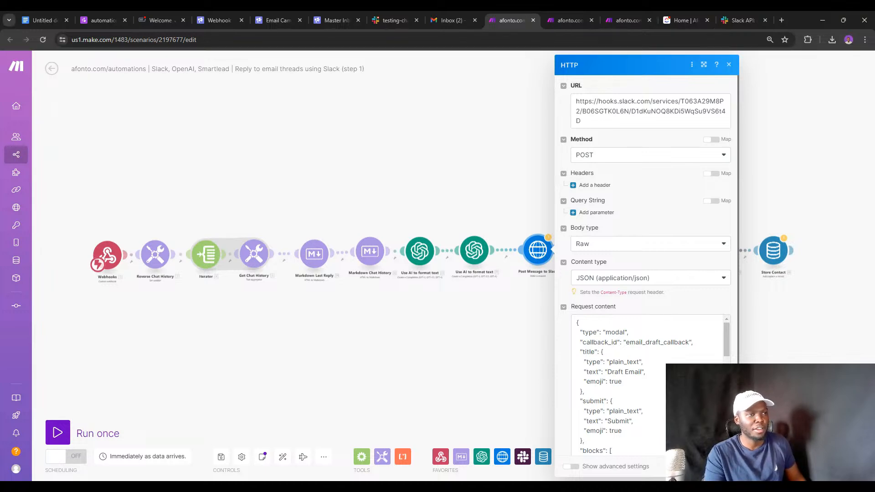
Replace the HTTP module's webhook URL with the new testing-channel URL and close the module.
click(721, 111)
key(ctrl+a)
key(ctrl+v)
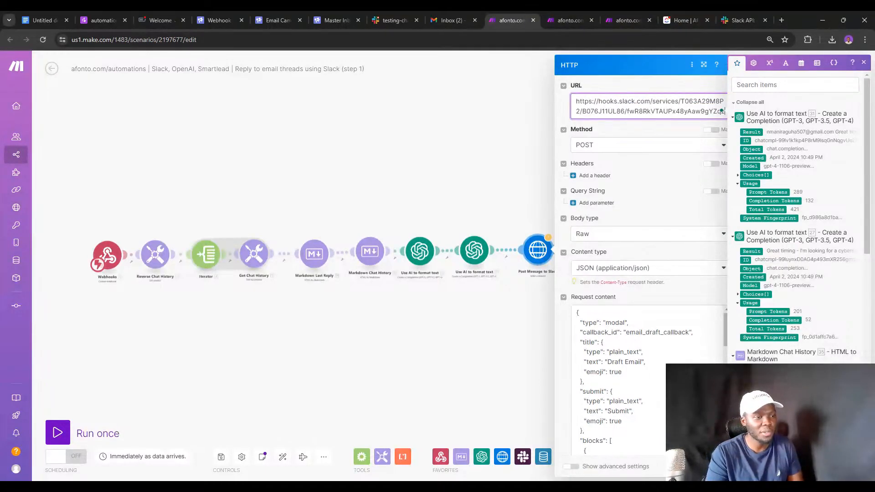
click(721, 466)
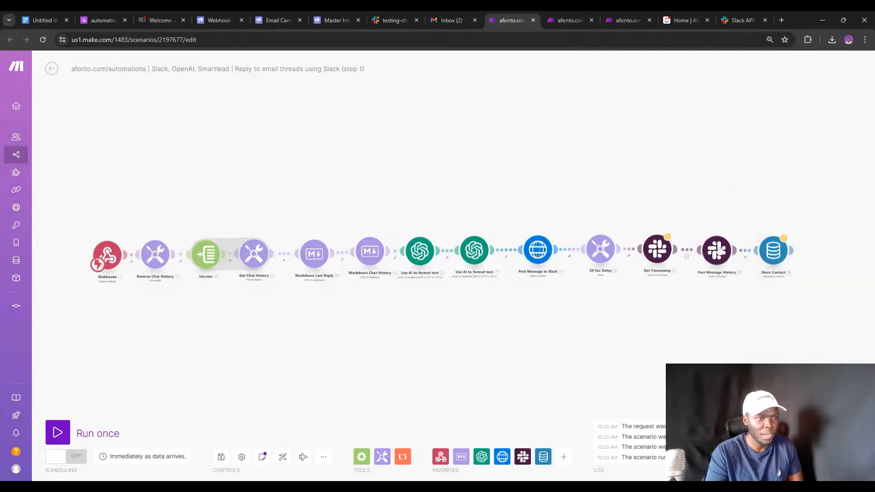
Check and confirm the 30-second delay in the 30 Sec Delay module.
click(597, 249)
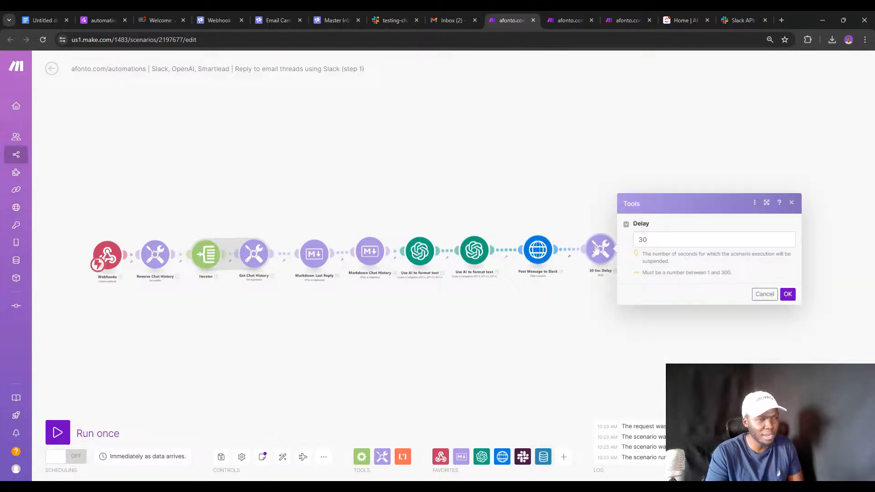
click(640, 240)
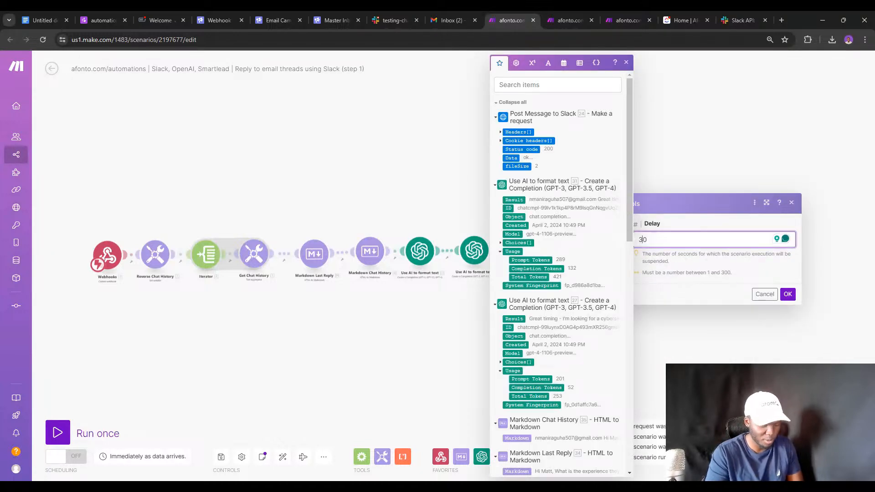
click(788, 294)
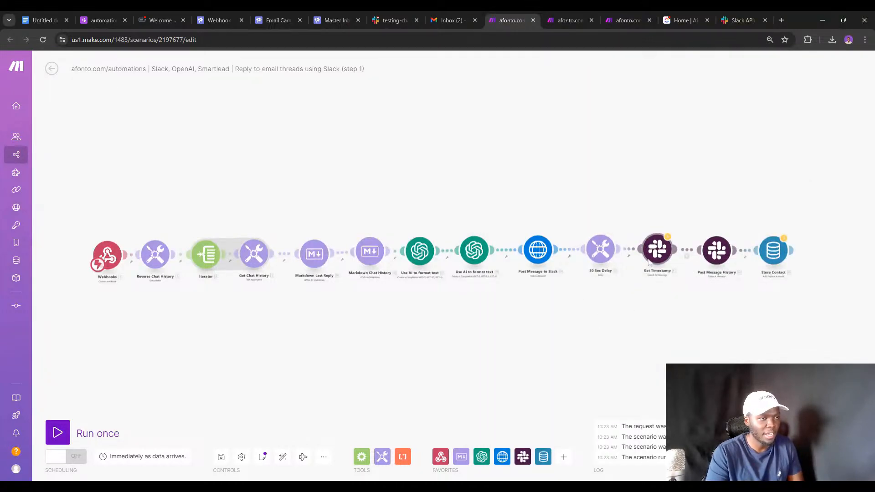
Run the scenario once despite the webhook warnings, then view the Smartlead inbox.
click(58, 432)
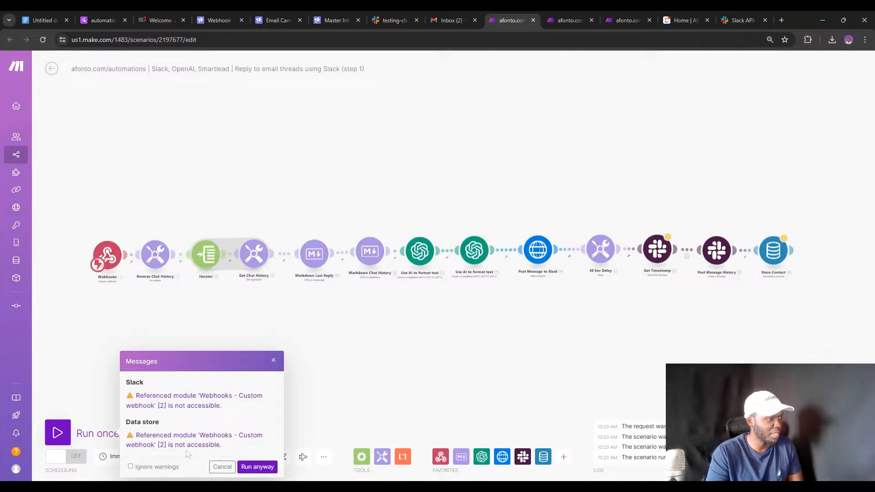
click(257, 466)
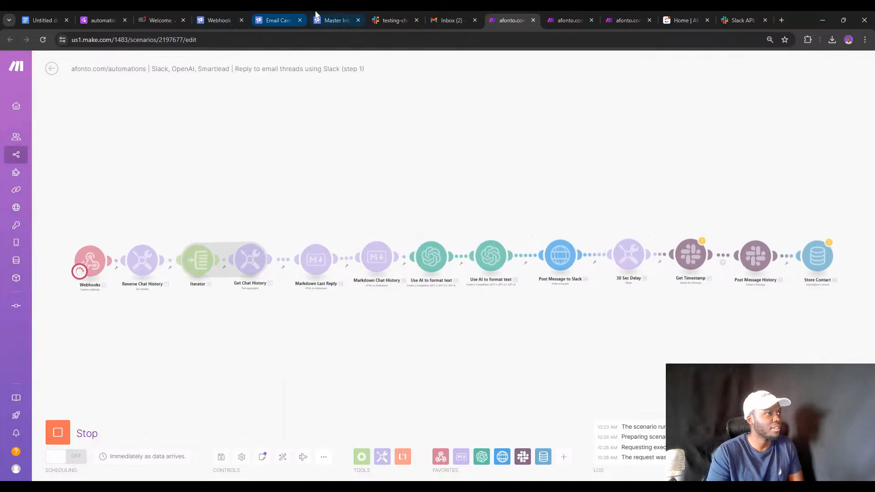
click(336, 20)
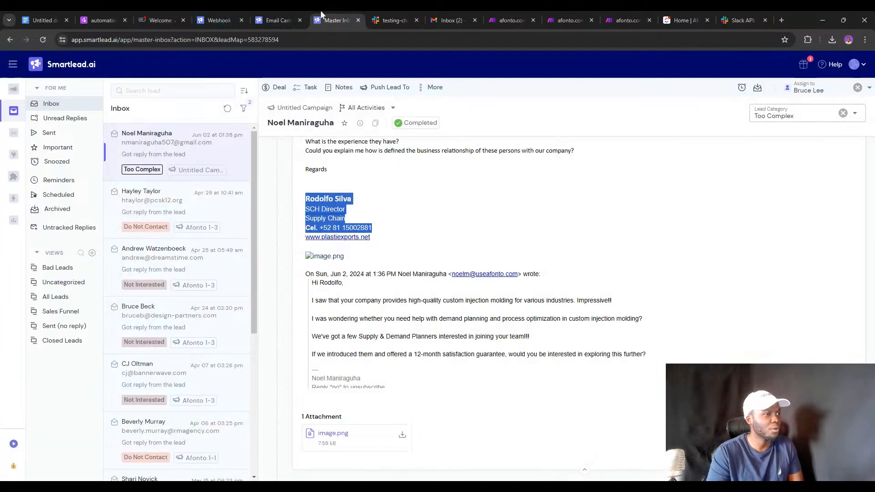
Clear the lead's category, re-mark it Too Complex in Smartlead, then go back to the running Make scenario.
click(842, 113)
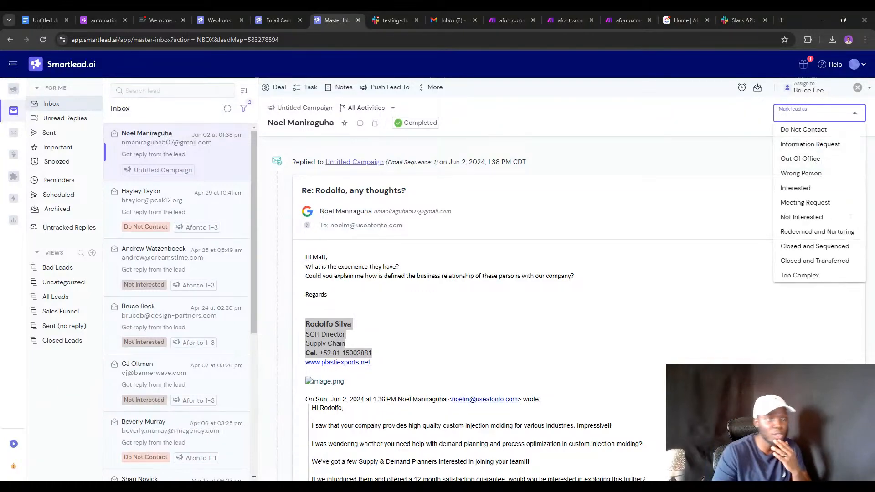
click(798, 275)
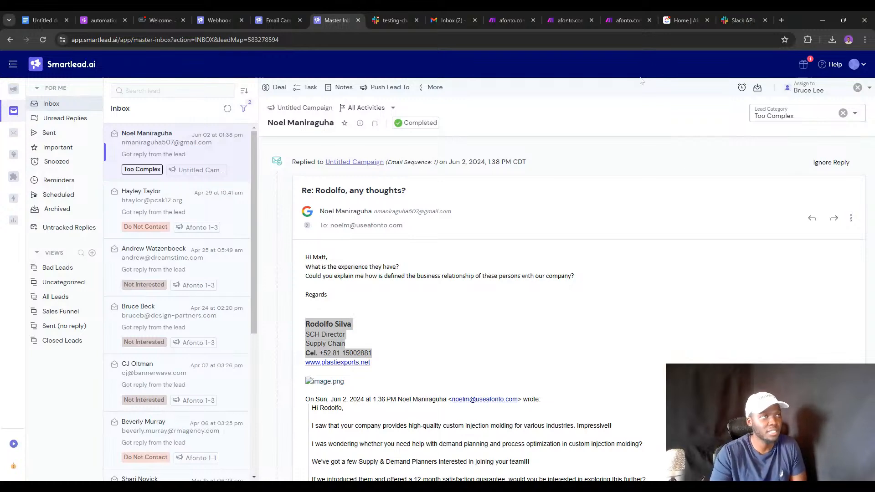
click(511, 20)
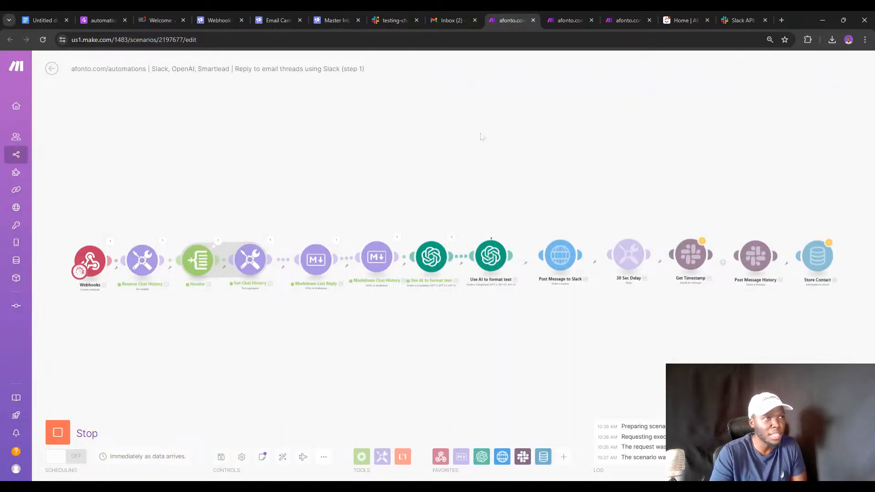
Delete the old Add Leads webhook message from Slack's testing-channel.
click(386, 20)
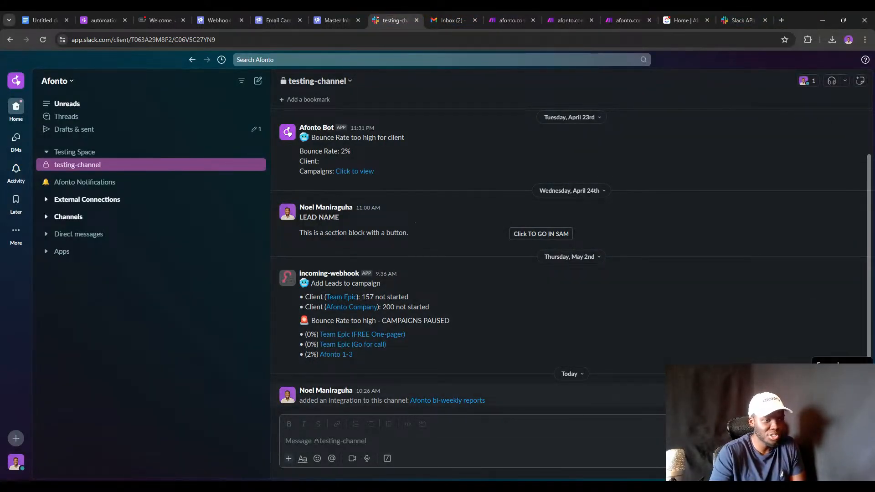
click(858, 270)
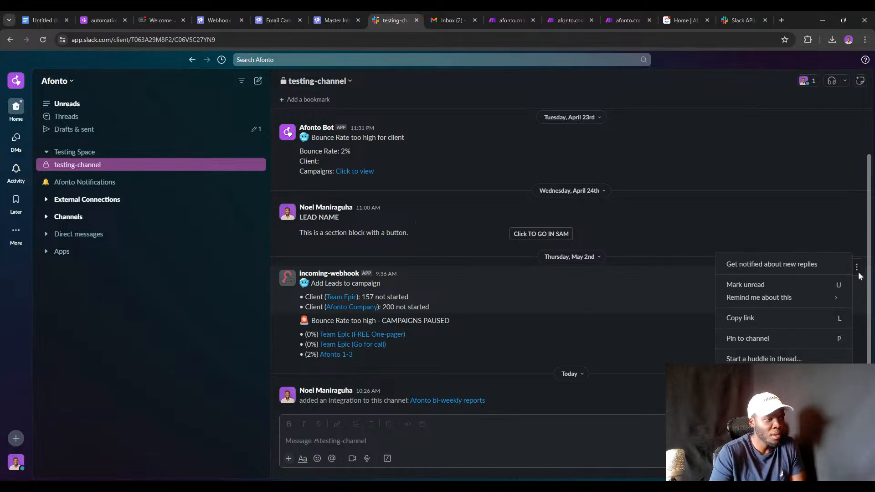
click(766, 378)
key(Return)
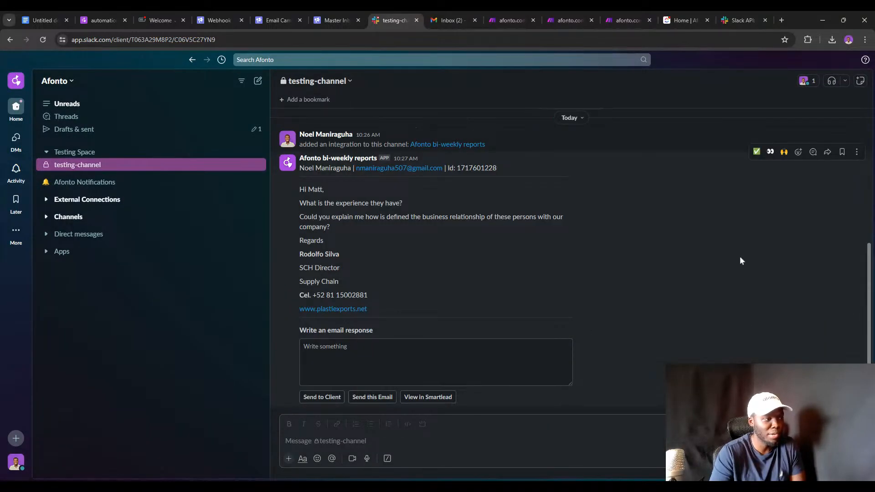
scroll(598, 251, up, 5)
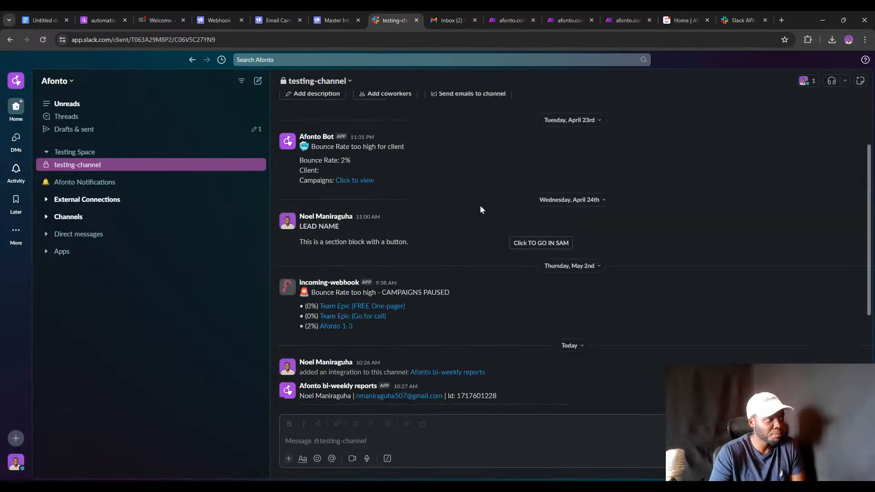
scroll(535, 293, down, 5)
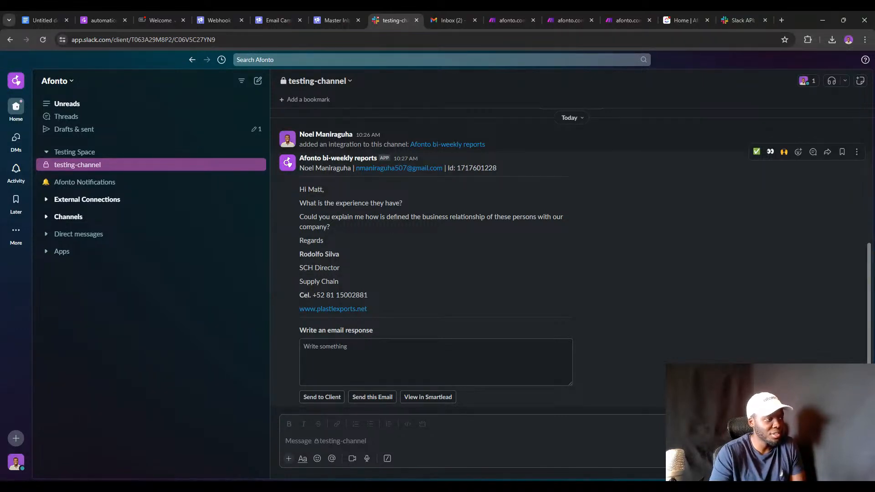
Enter 'Write a reply' in the report's email response box and open its 1-reply thread.
triple_click(306, 254)
triple_click(305, 268)
click(304, 281)
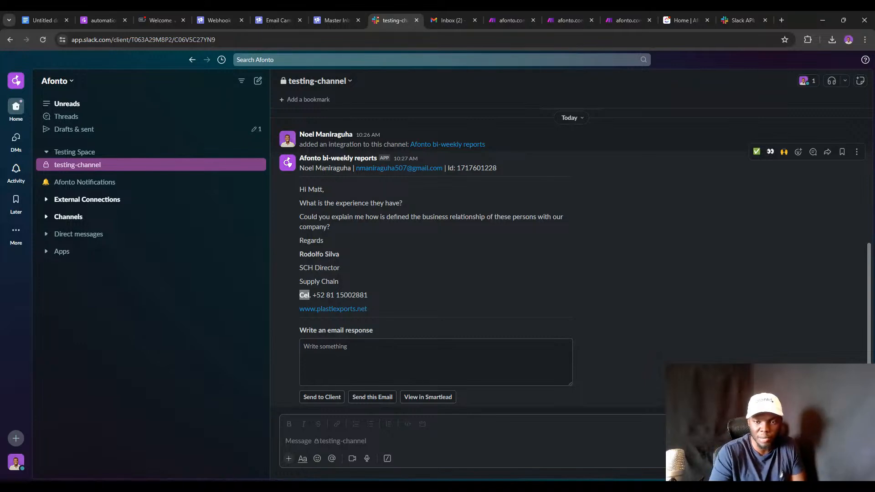
click(325, 352)
text(Wri)
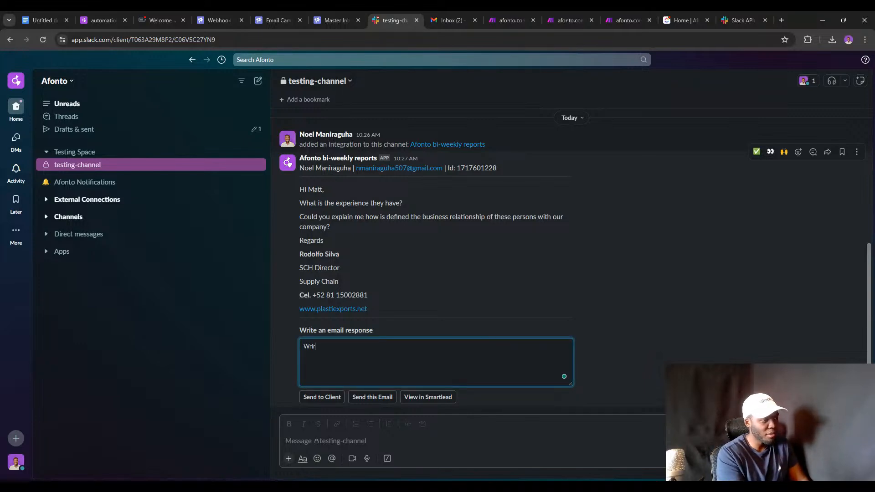
text(te a)
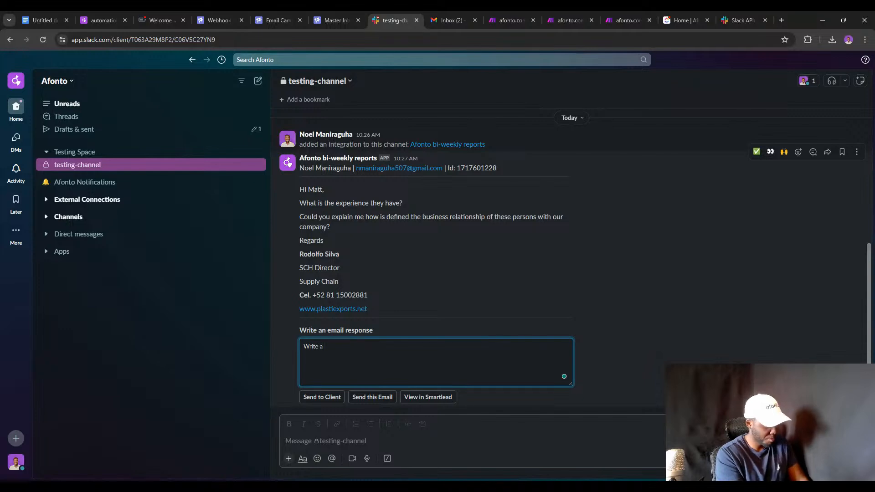
text( reply)
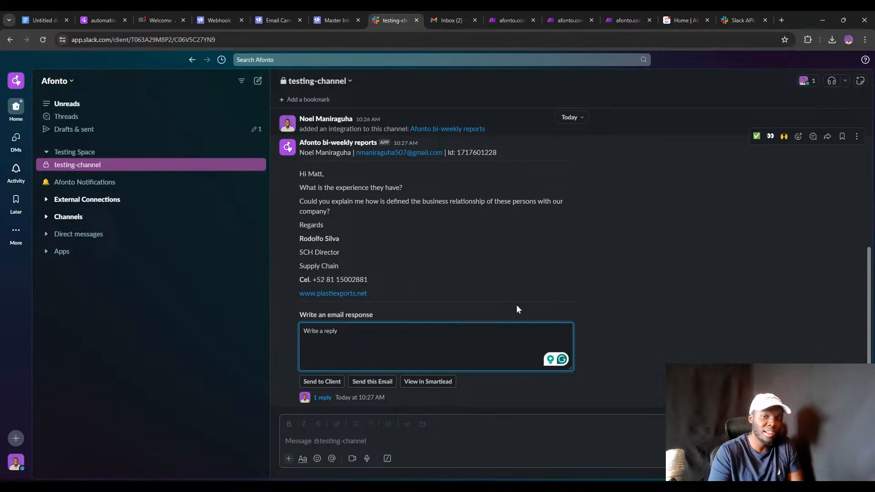
click(400, 404)
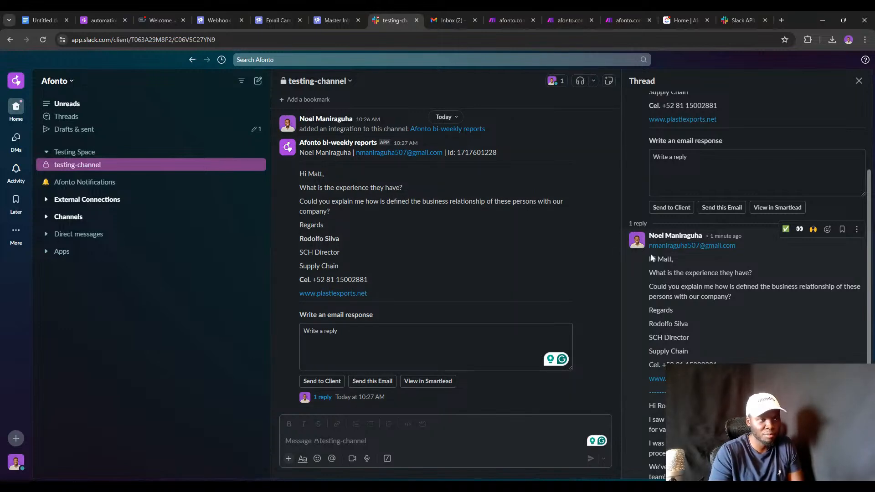
scroll(651, 258, down, 3)
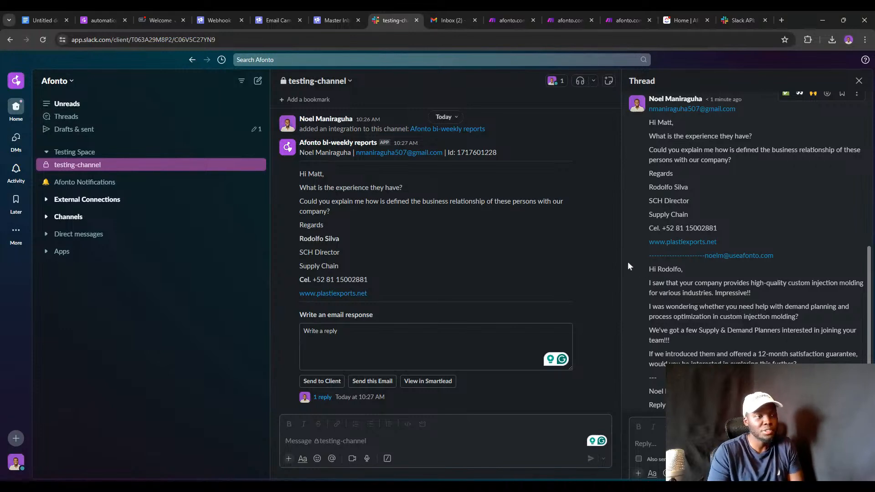
scroll(656, 296, up, 3)
scroll(562, 253, up, 3)
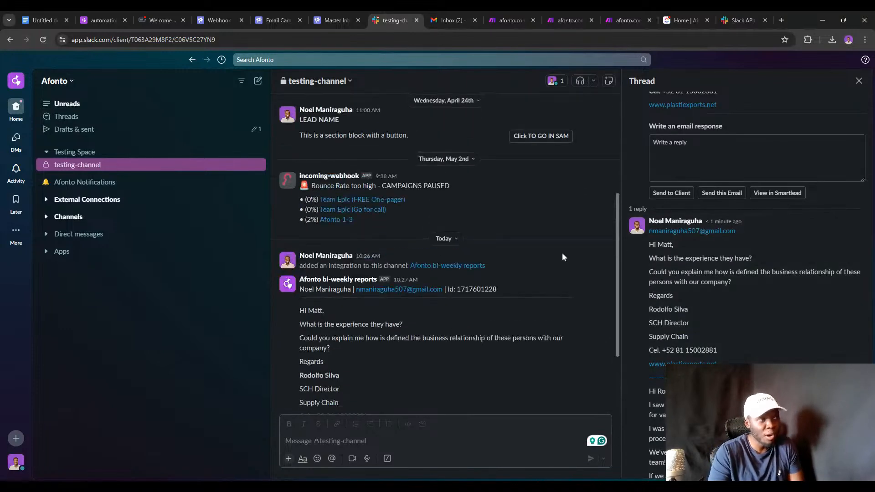
click(554, 82)
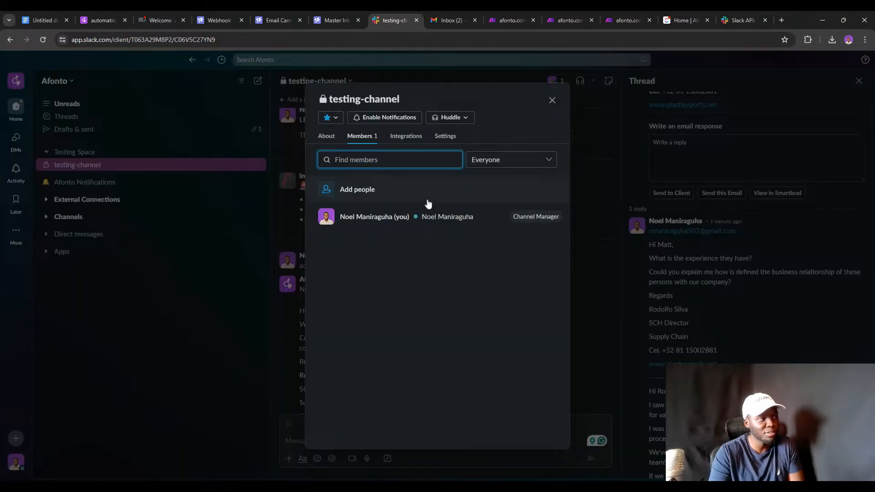
click(552, 100)
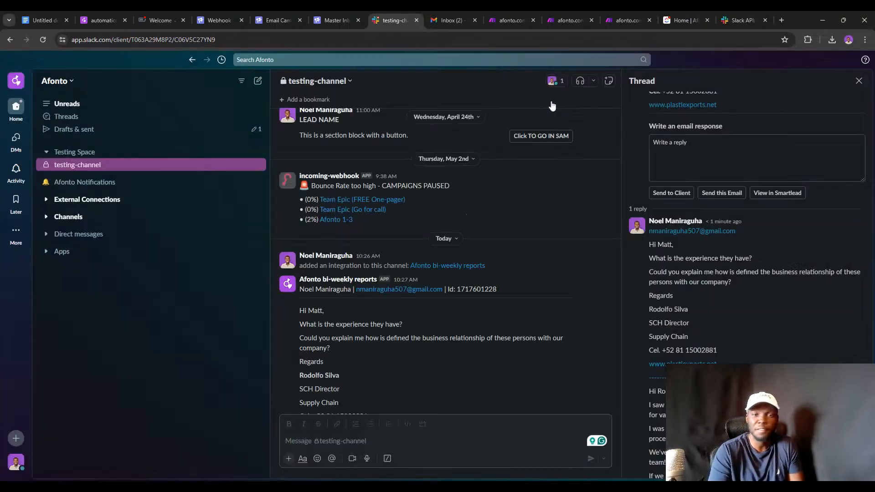
scroll(526, 250, down, 3)
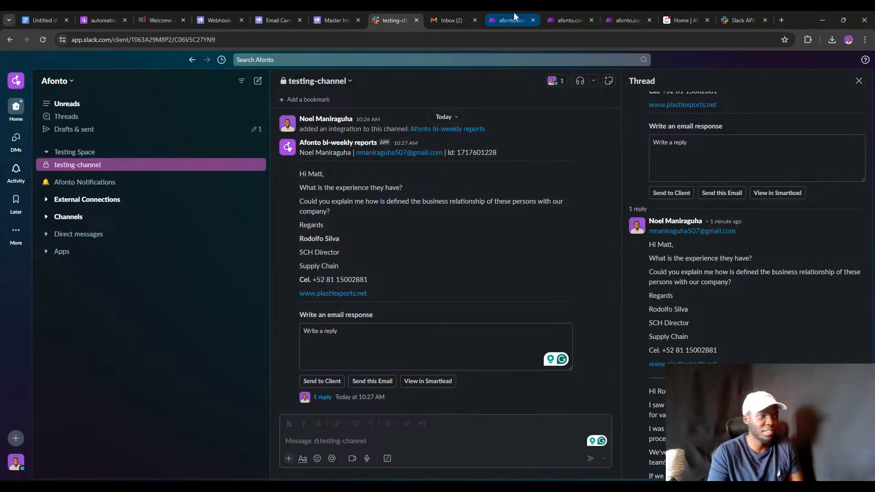
Remove the testing-channel webhook from the Afonto bi-weekly reports app in Slack API.
click(548, 16)
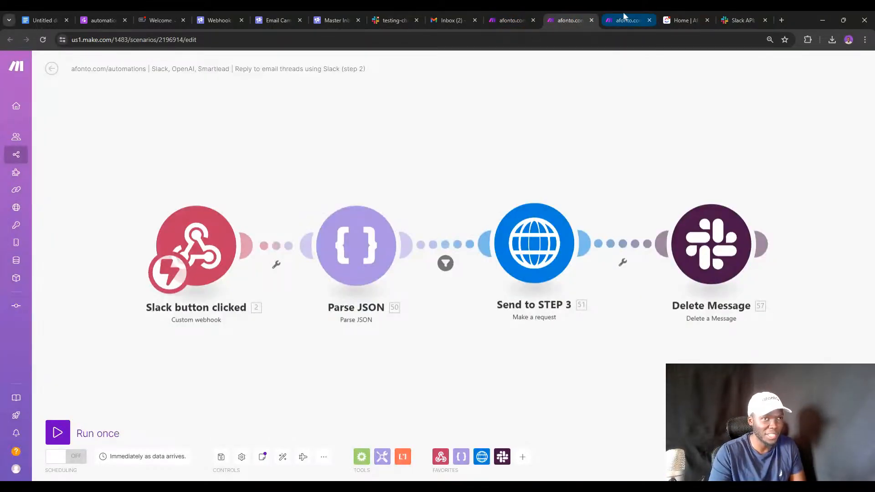
click(743, 19)
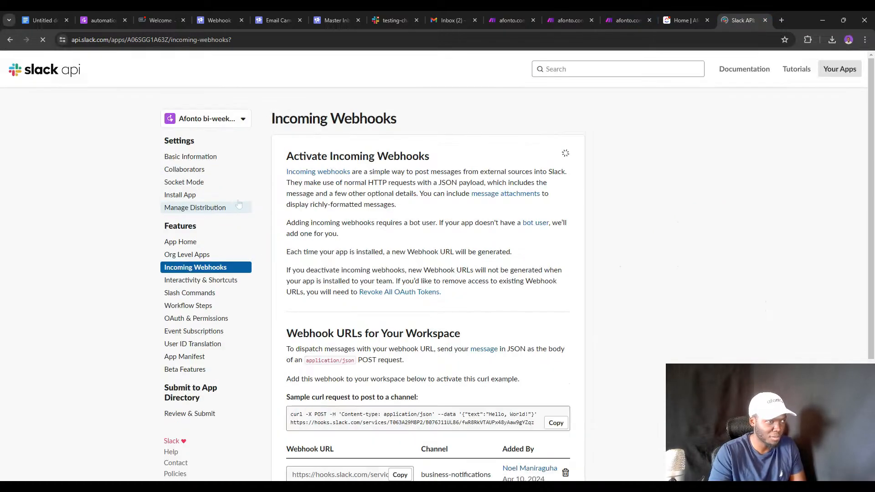
scroll(393, 218, down, 3)
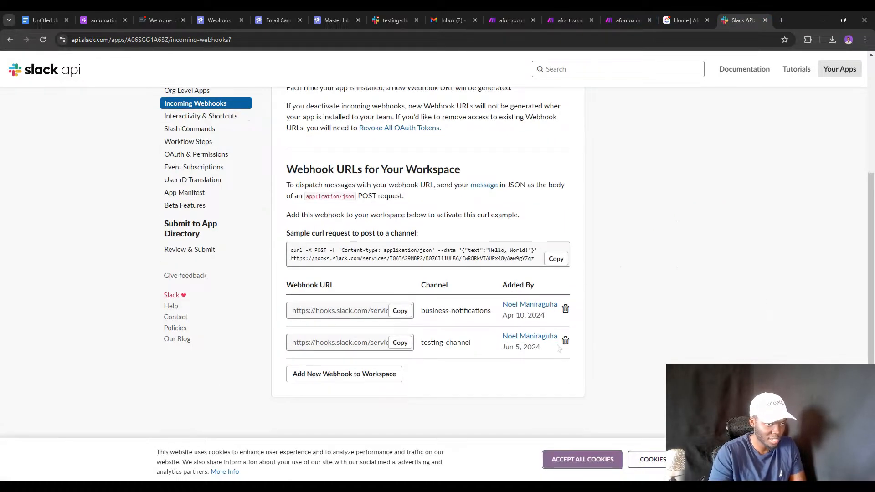
click(565, 341)
click(469, 142)
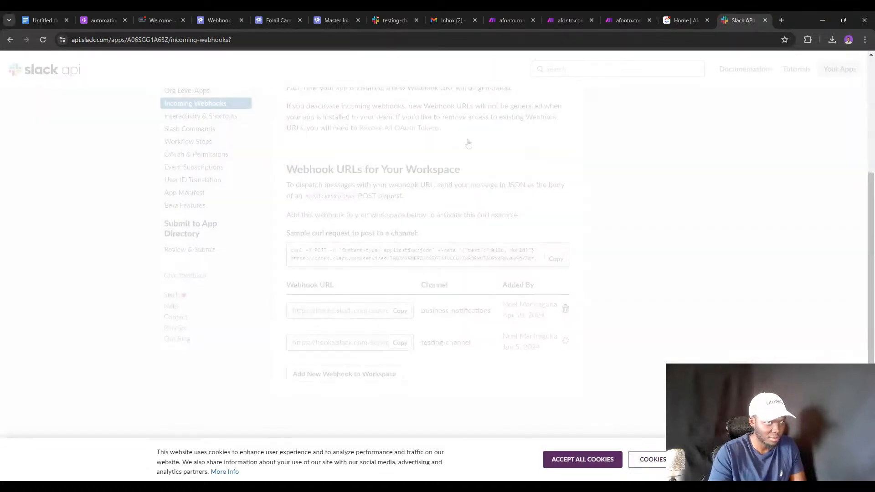
scroll(251, 160, up, 3)
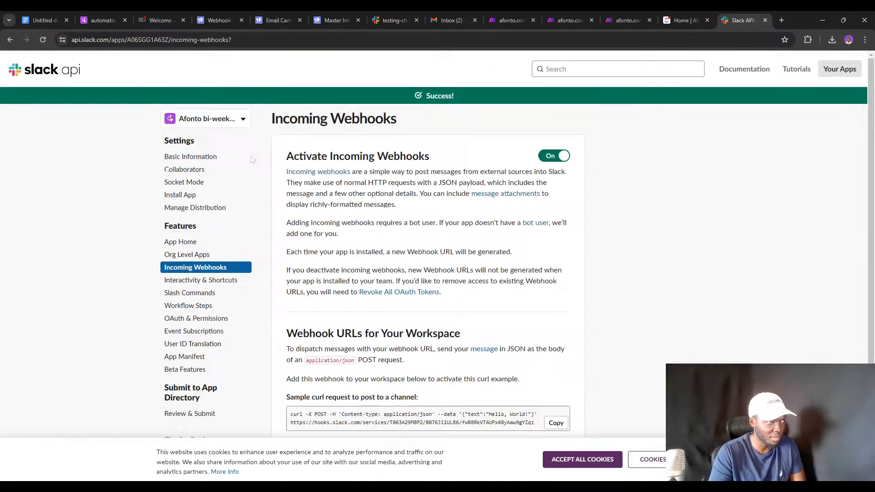
Review the Smartlead Email Approvals app's incoming webhooks and its private-channel entry.
click(204, 120)
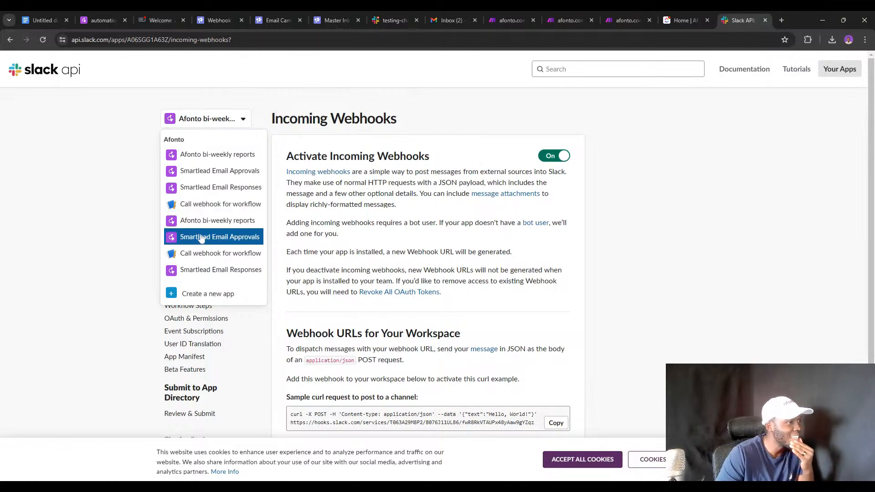
click(209, 173)
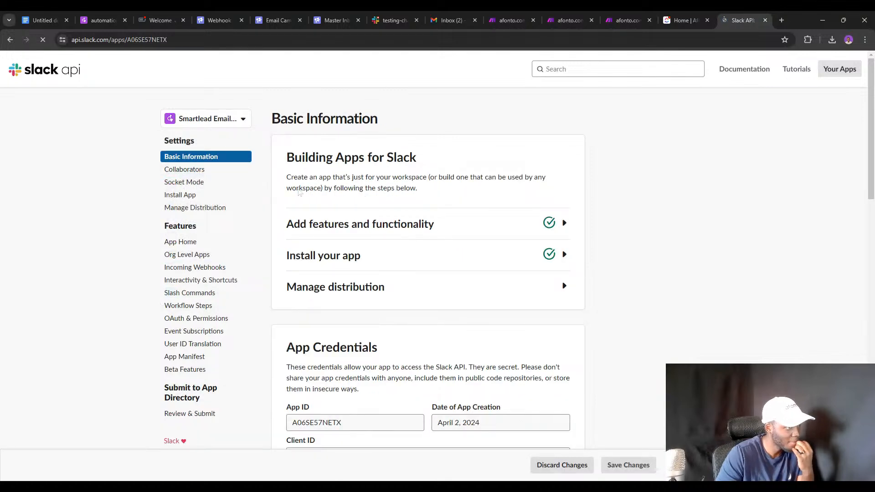
click(214, 267)
scroll(428, 346, down, 3)
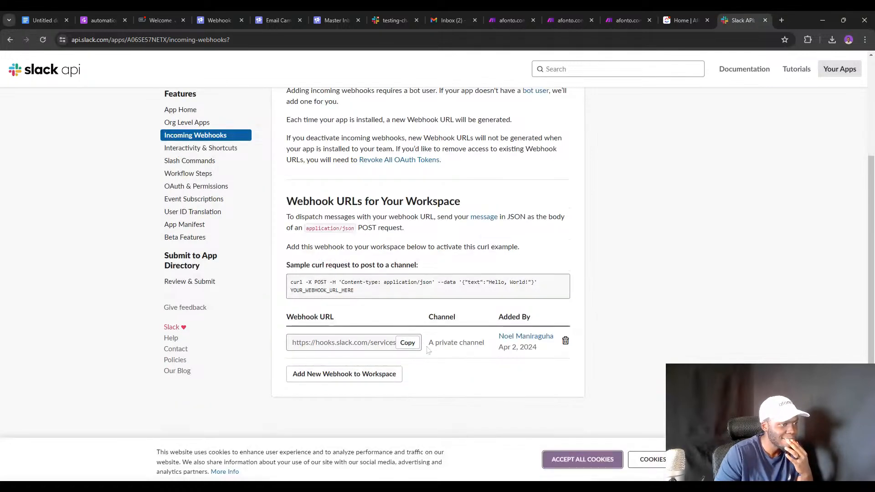
drag(428, 342, 483, 342)
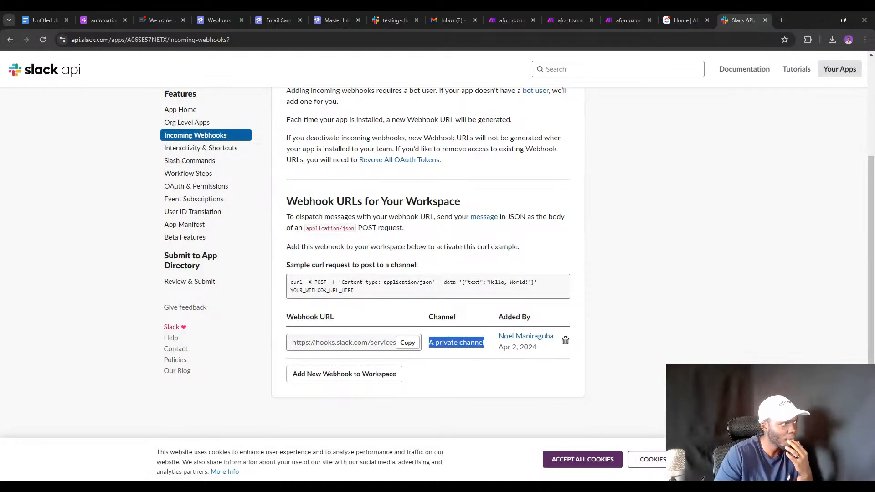
scroll(428, 274, up, 3)
In Smartlead Email Responses, check the interactivity URL and start deleting the private-channel webhook.
click(230, 118)
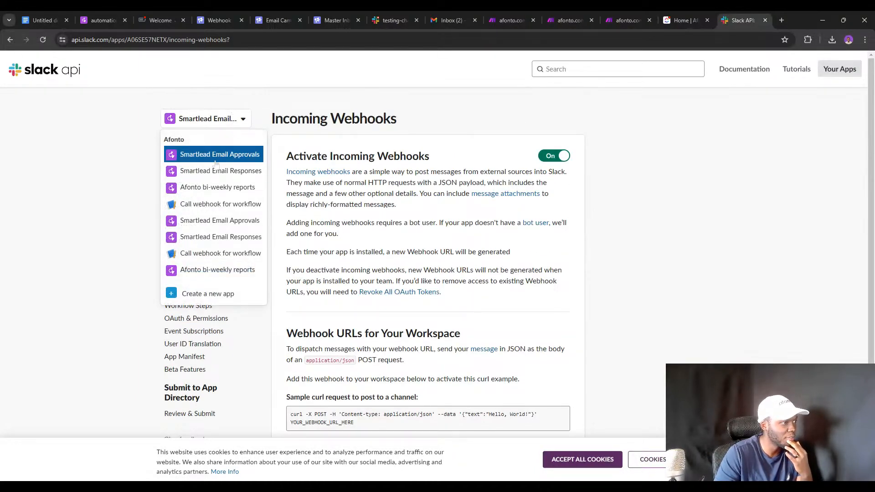
click(223, 236)
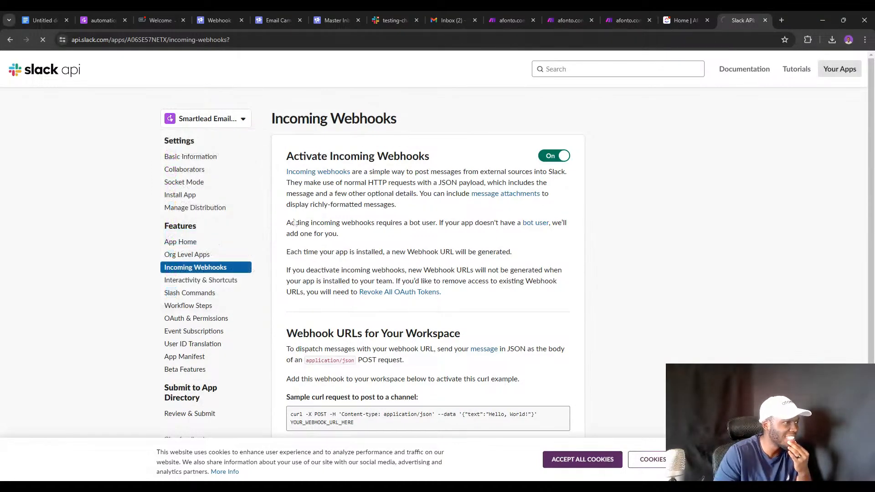
scroll(219, 246, down, 4)
scroll(218, 250, up, 4)
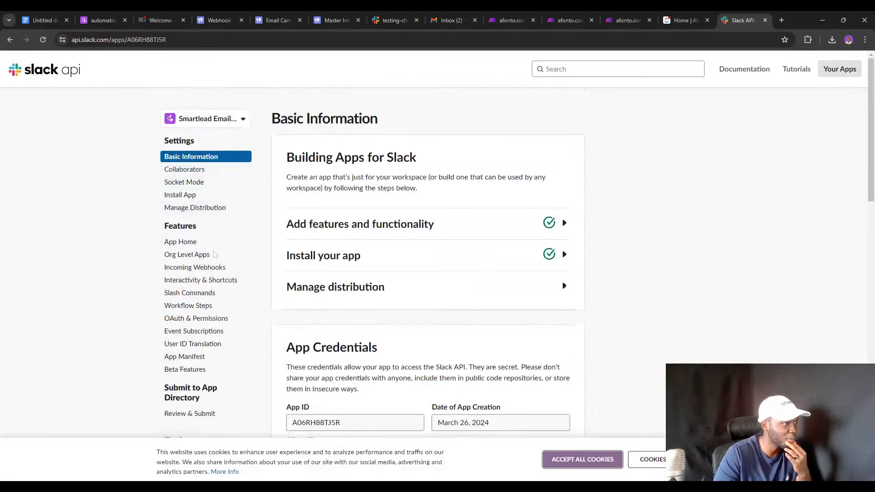
click(207, 280)
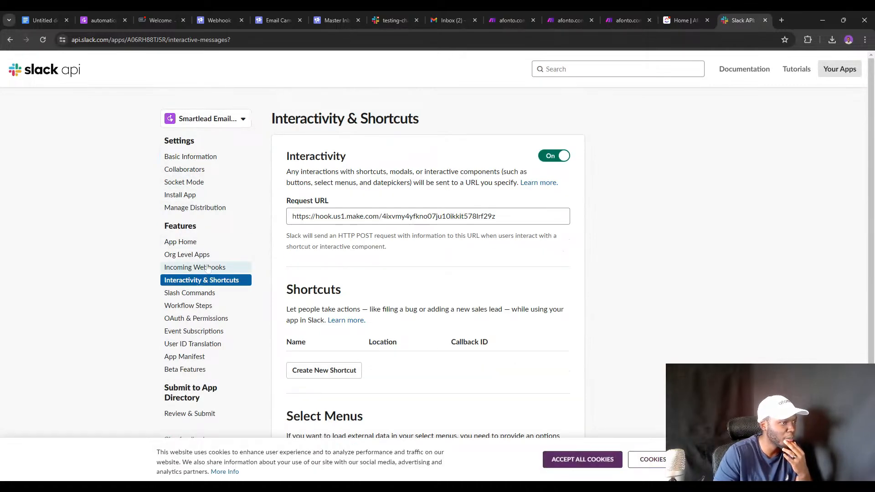
click(208, 268)
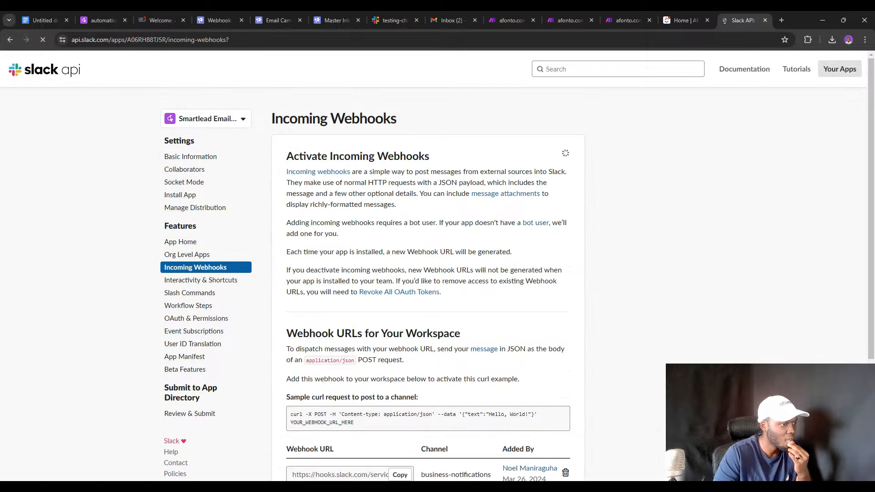
scroll(451, 278, down, 4)
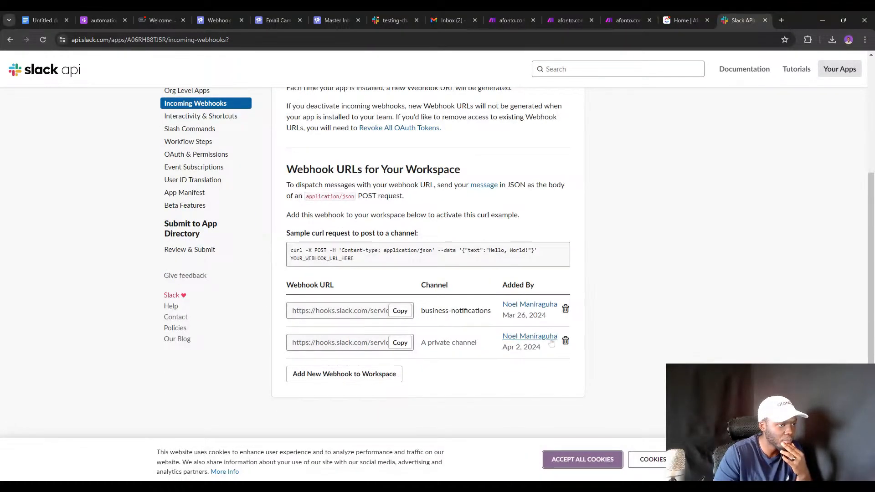
click(565, 340)
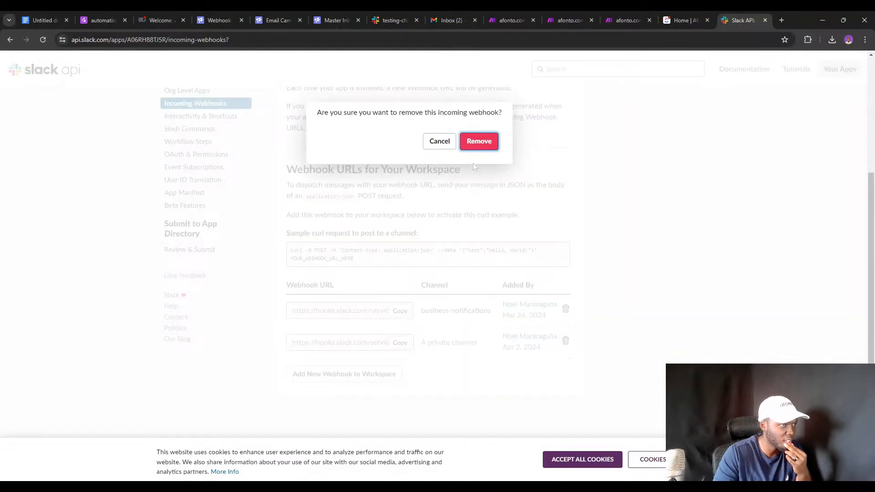
Confirm the private-channel removal, add a testing-channel webhook, and copy its URL.
click(483, 149)
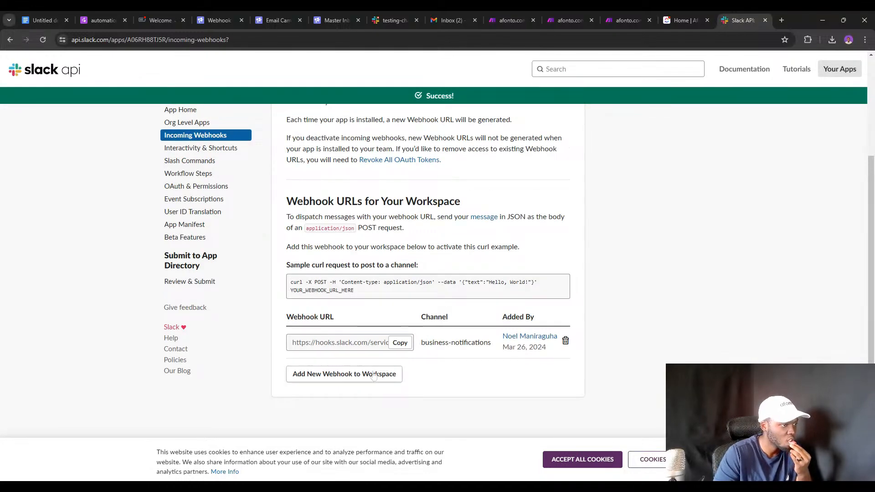
click(372, 375)
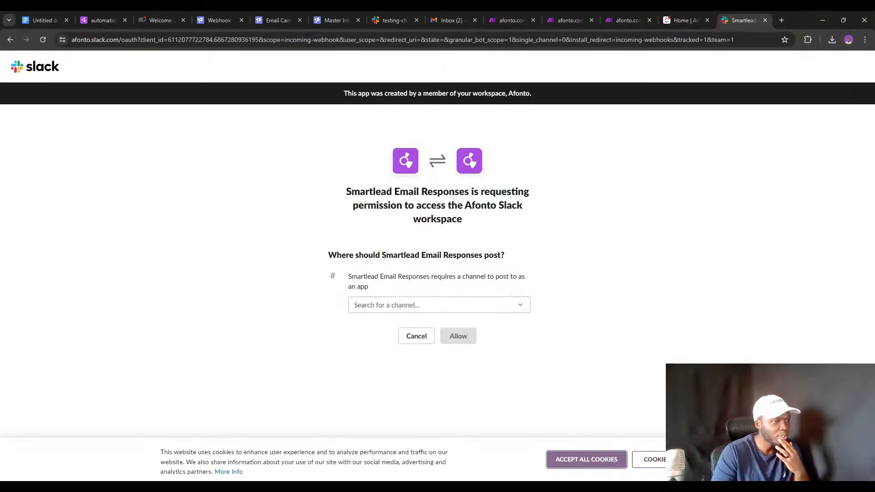
click(497, 305)
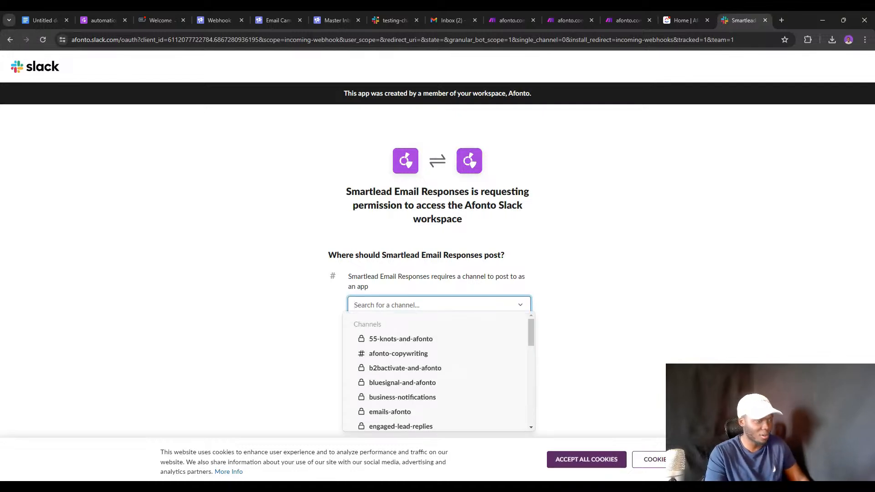
text(test)
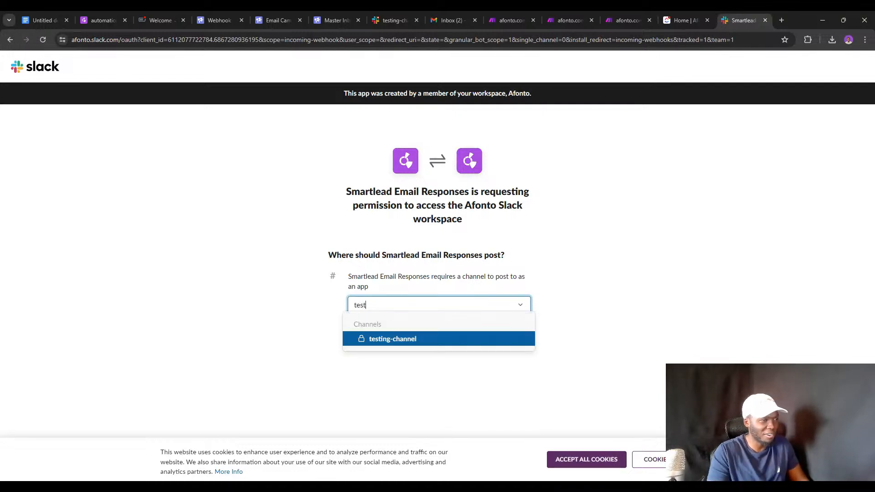
click(494, 338)
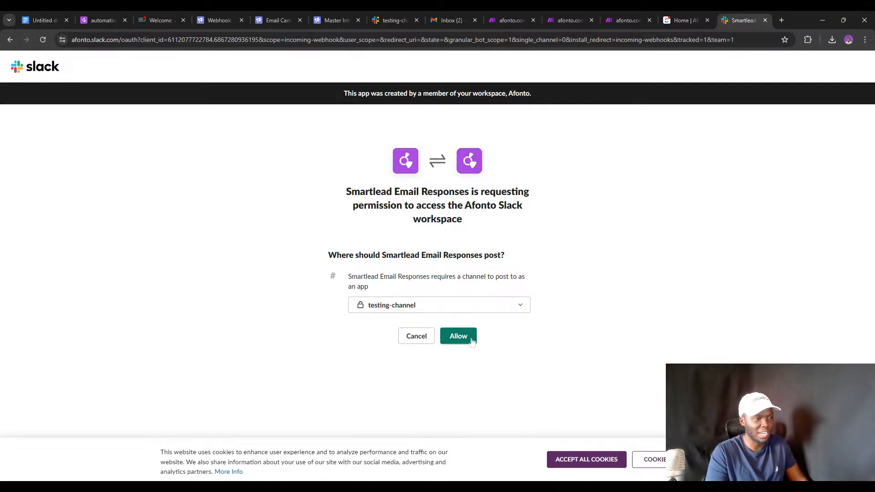
click(470, 340)
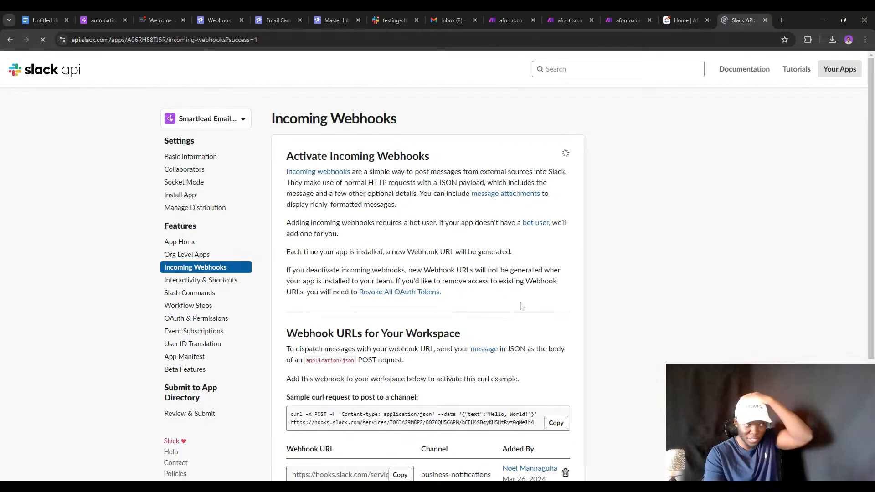
scroll(526, 287, down, 4)
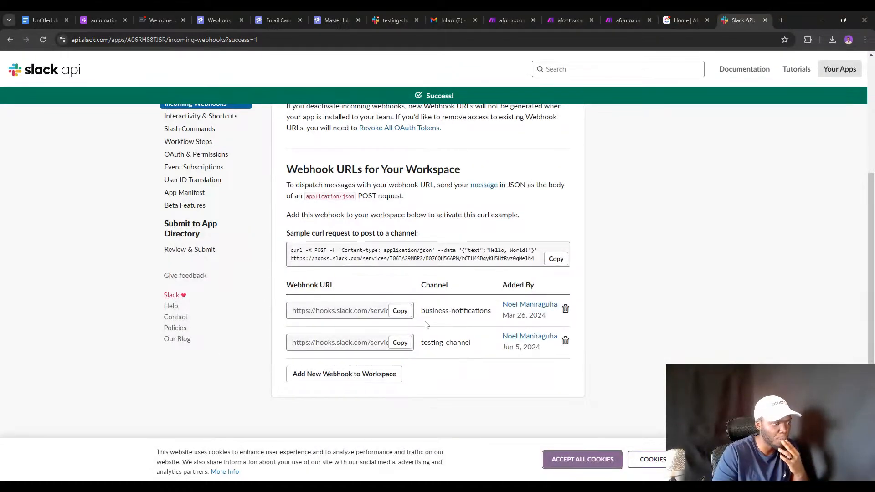
click(401, 344)
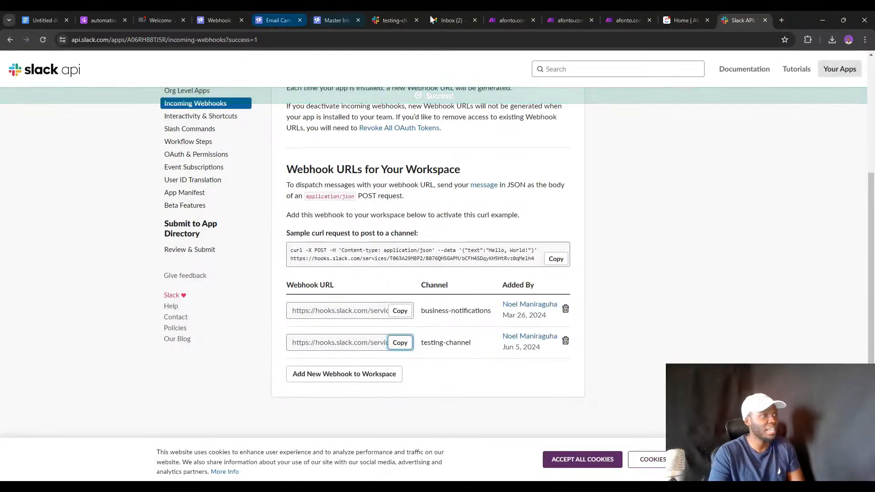
Check the app appears in testing-channel, review its Interactivity request URL, then open Smartlead's campaign list.
click(397, 10)
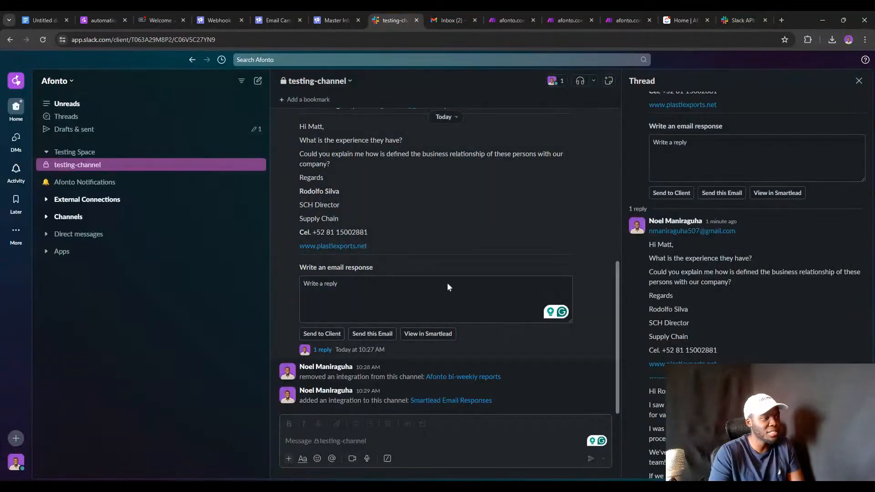
scroll(393, 349, down, 3)
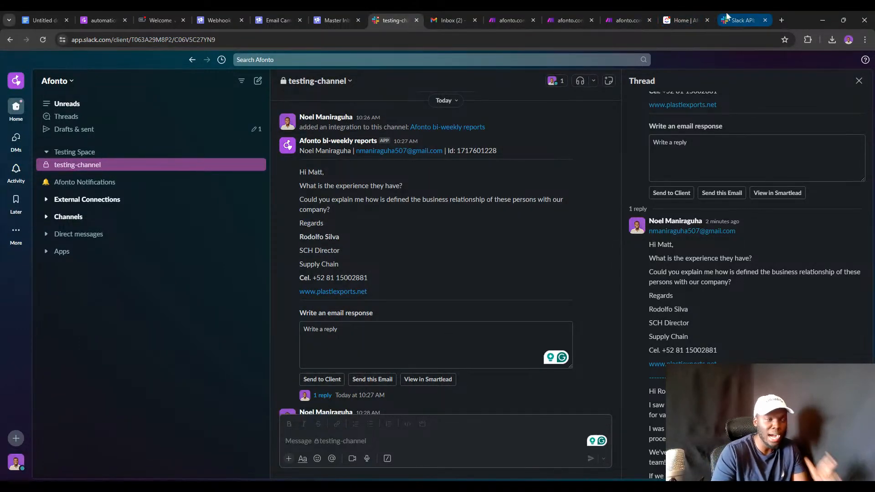
click(738, 20)
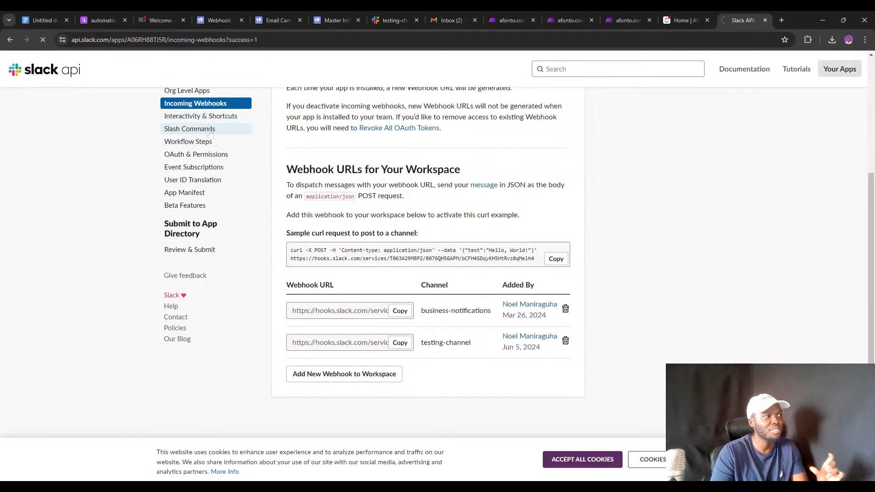
click(208, 117)
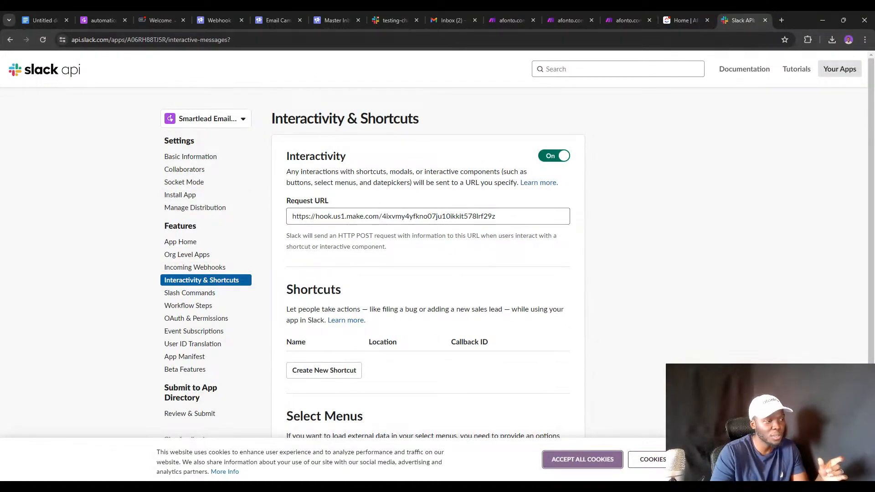
scroll(395, 243, down, 2)
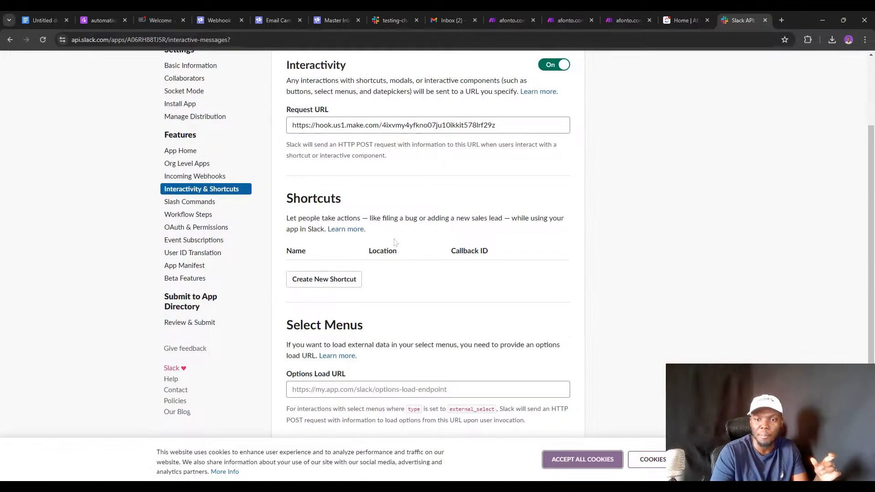
scroll(394, 241, up, 1)
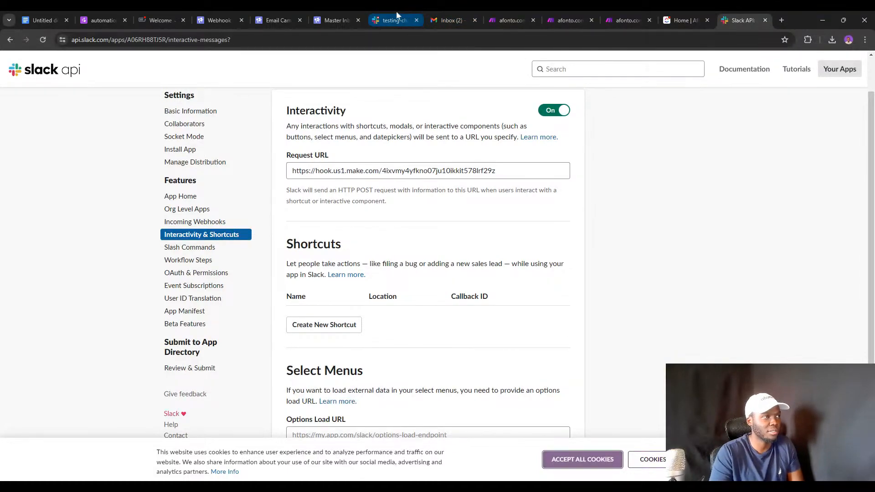
click(273, 20)
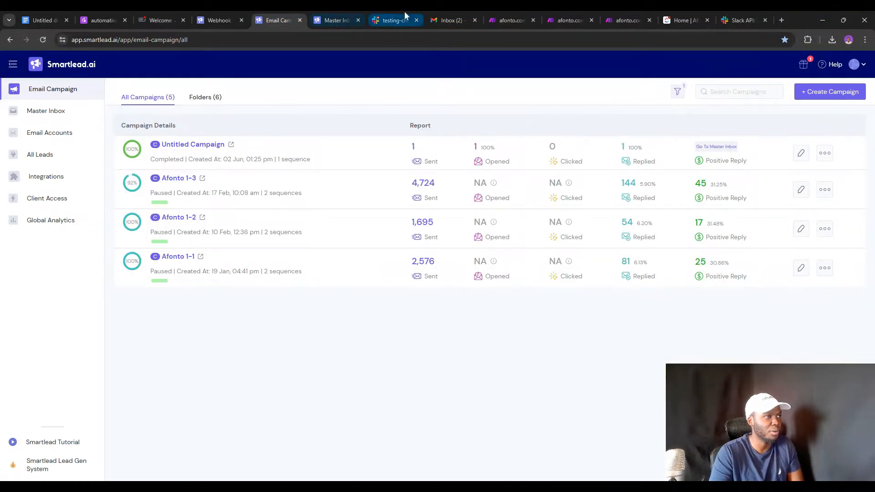
Replace the step 1 HTTP module's URL with the new testing-channel Slack webhook URL.
click(501, 10)
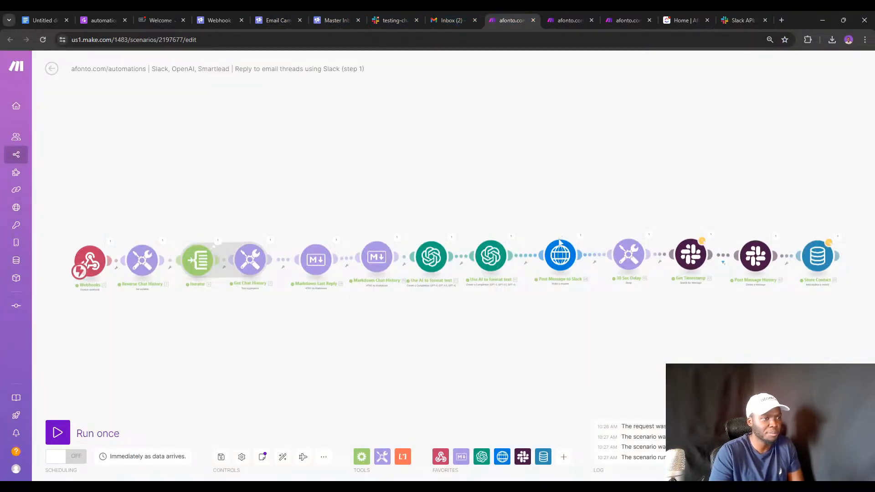
click(559, 255)
click(622, 101)
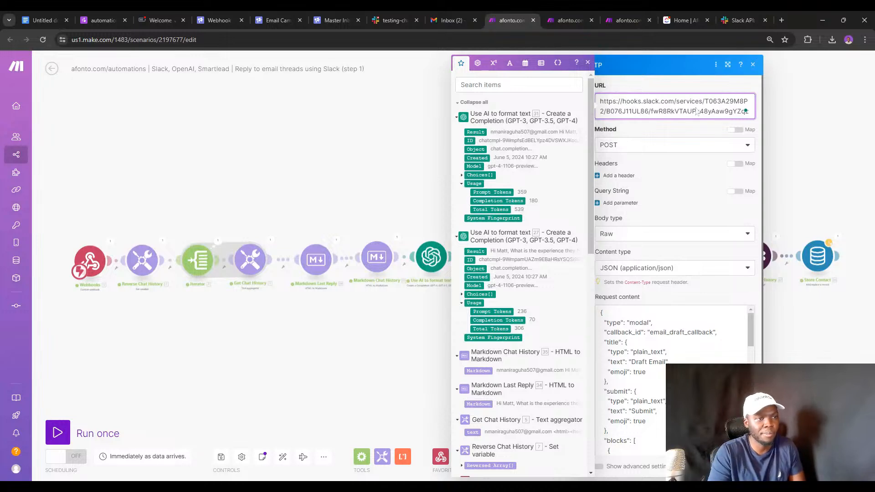
key(ctrl+a)
key(ctrl+v)
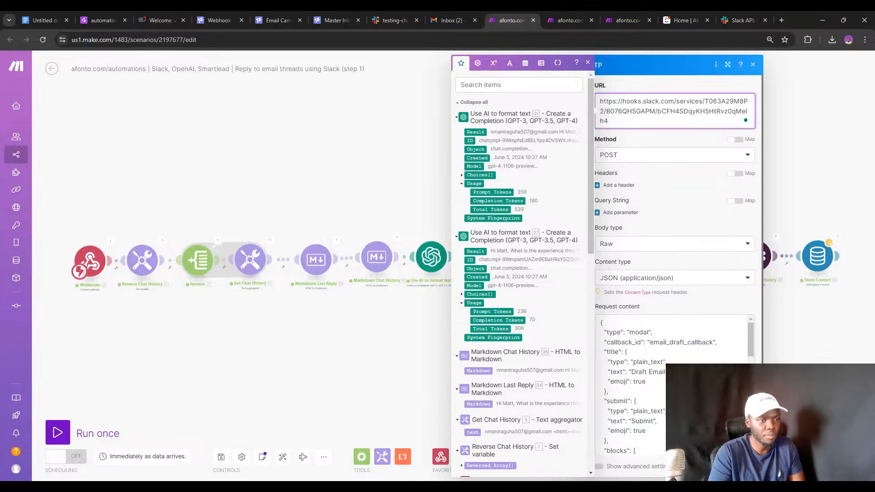
click(745, 466)
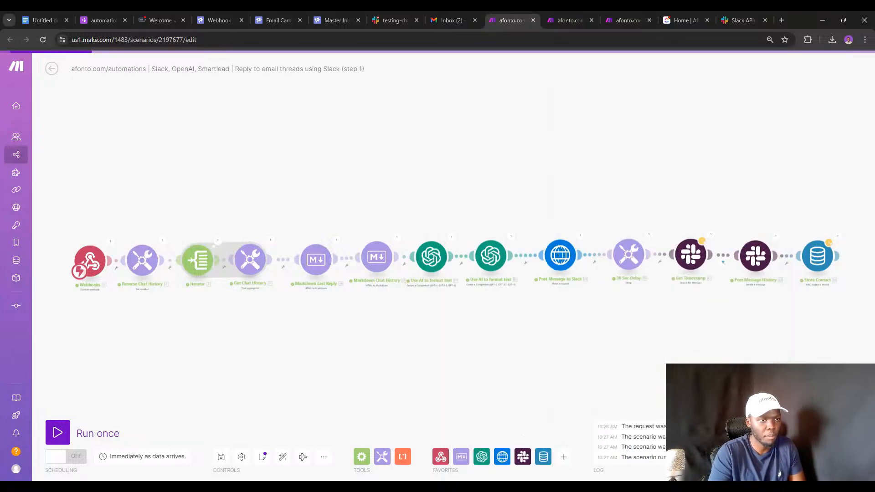
Save the scenario and run it once despite the warnings.
click(221, 457)
click(348, 467)
click(58, 431)
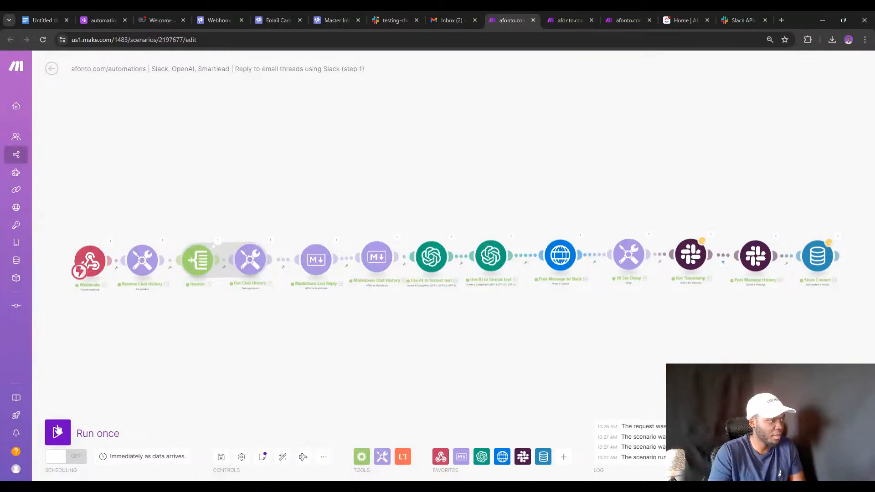
click(257, 466)
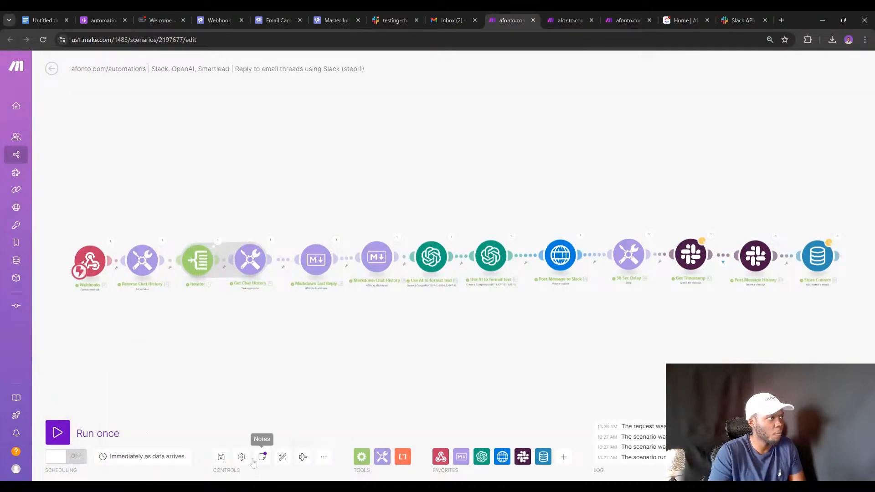
click(328, 19)
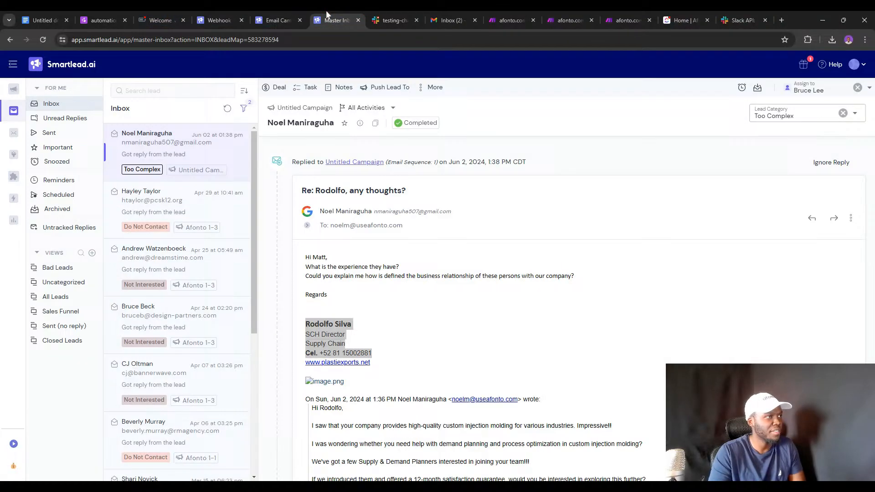
Re-mark the lead as Too Complex twice in Smartlead, checking the Make scenario in between.
click(843, 114)
click(828, 117)
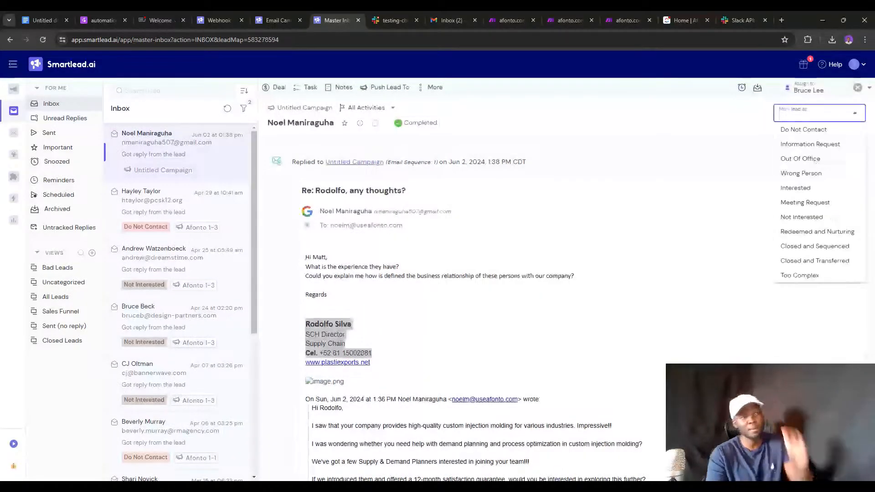
click(803, 275)
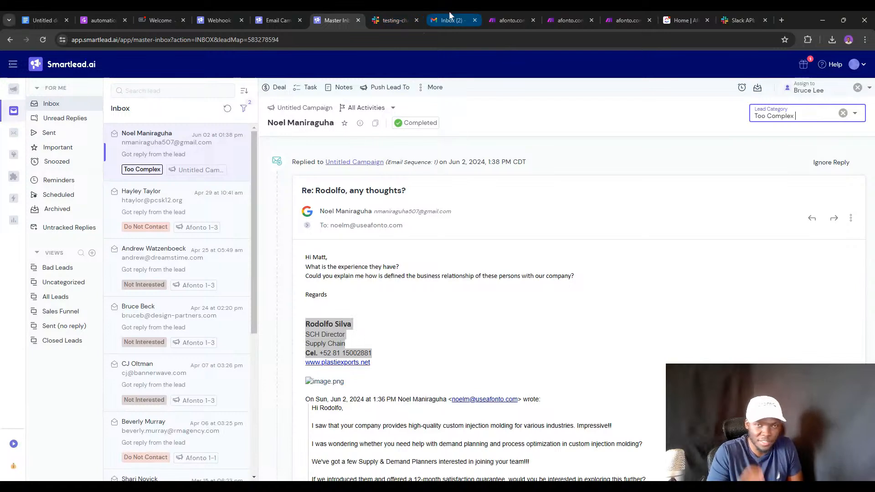
click(516, 17)
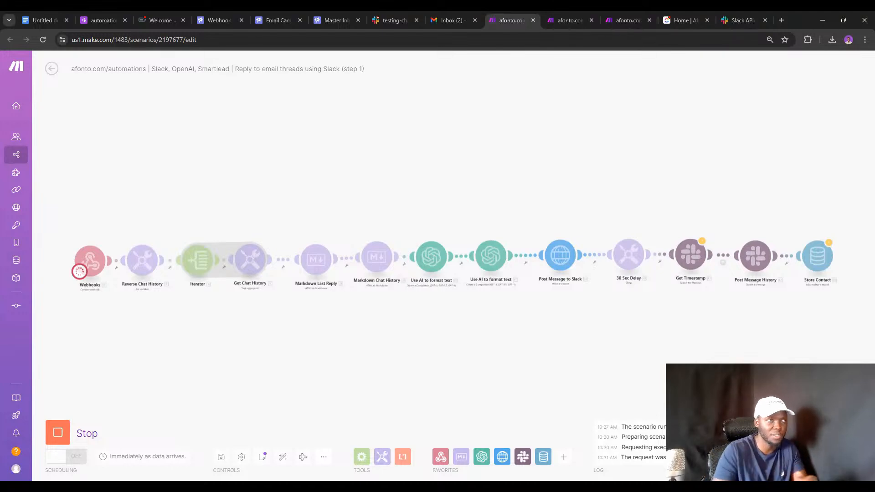
click(343, 21)
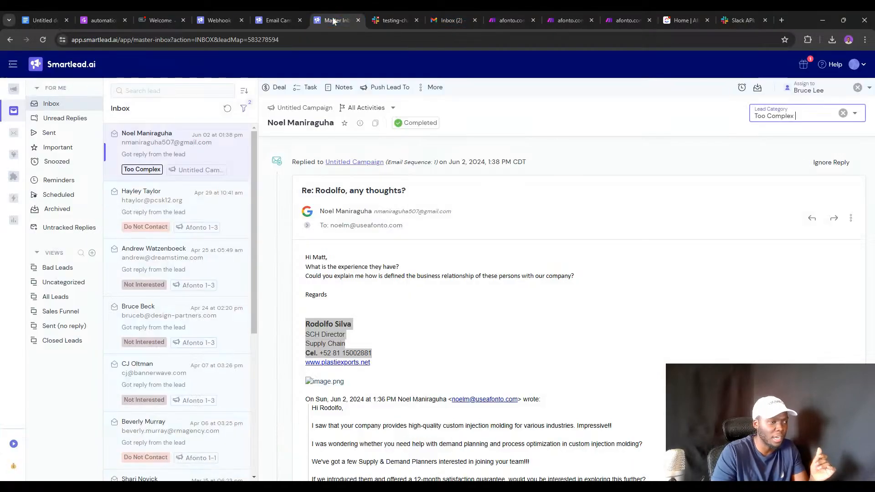
click(843, 114)
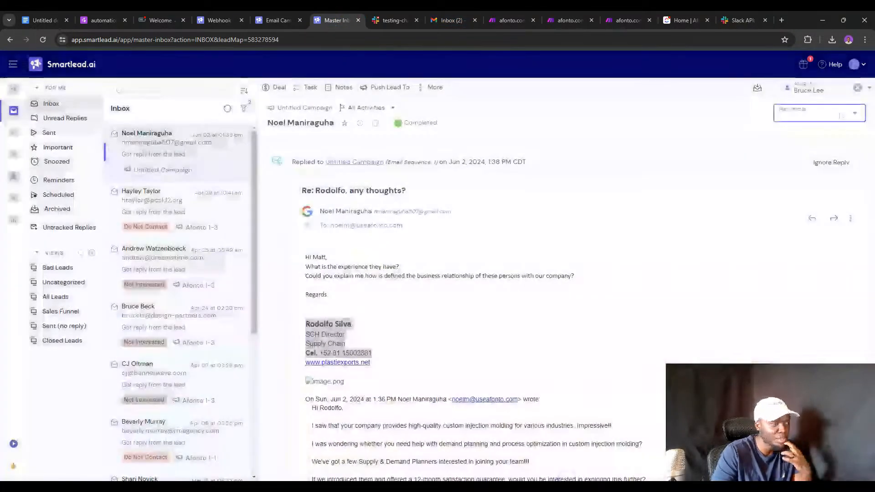
click(809, 276)
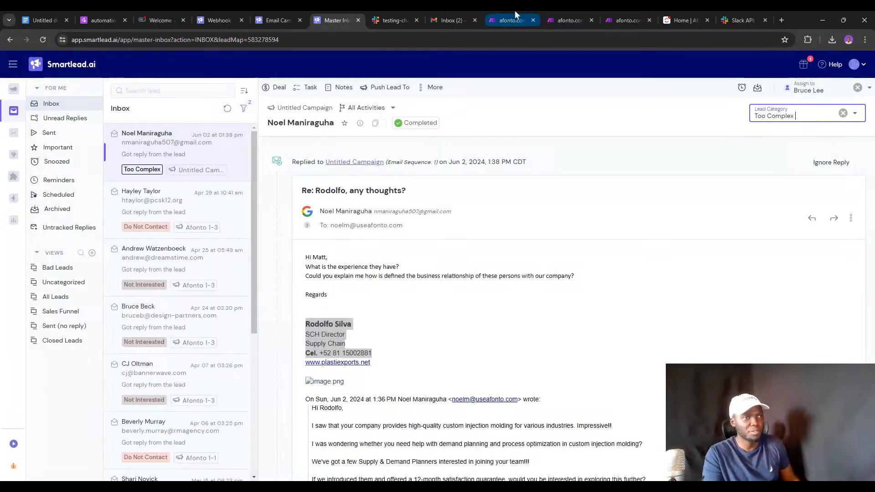
Reload step 1 and run it on the queued webhook data, then open step 2's Slack button webhook.
click(512, 19)
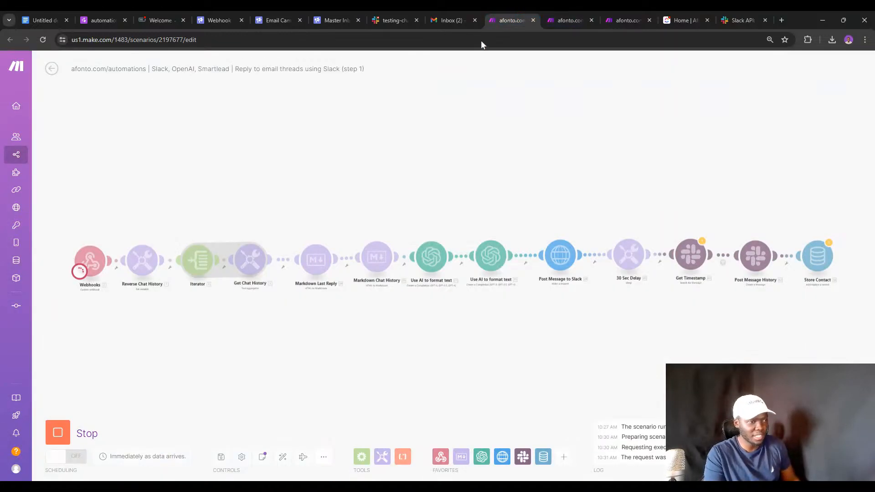
click(43, 40)
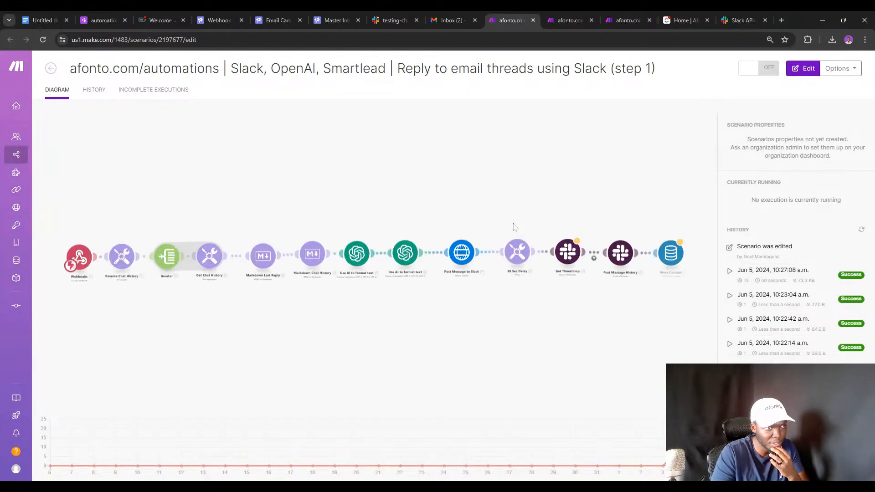
click(56, 432)
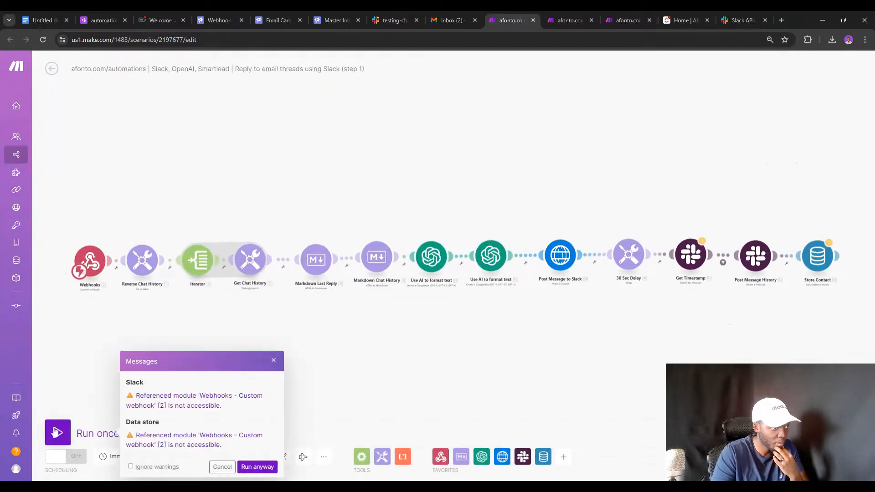
click(256, 467)
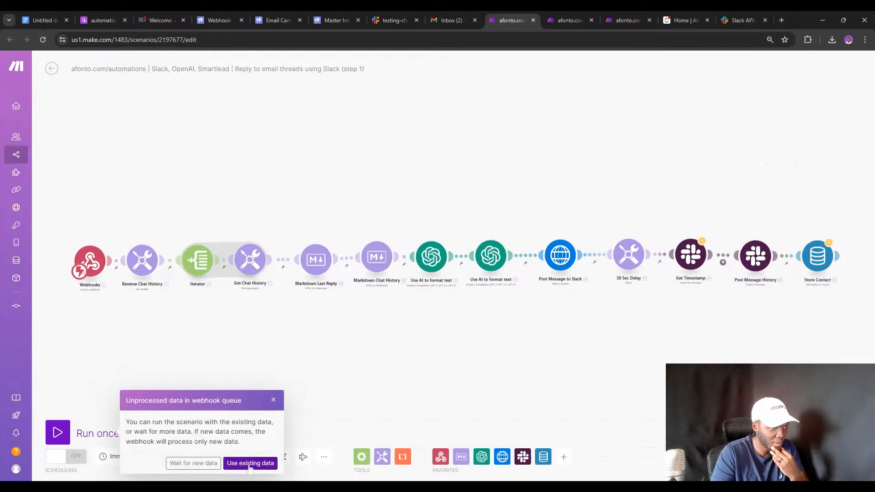
click(251, 463)
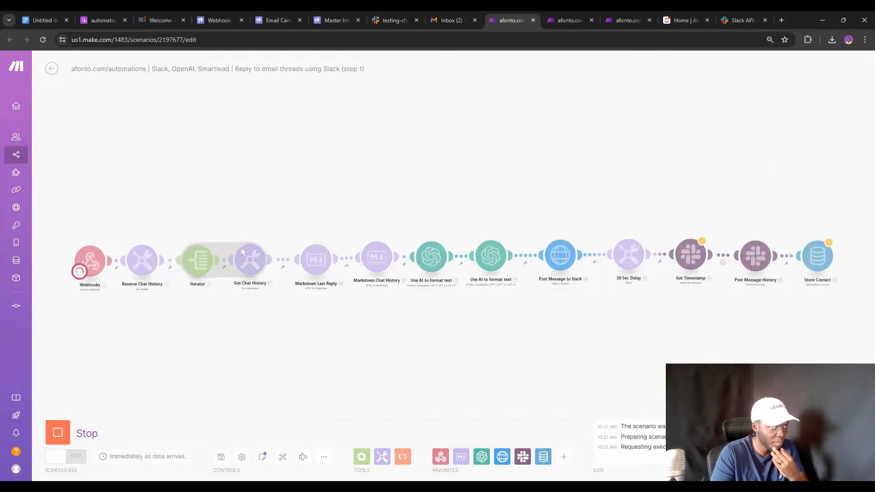
click(562, 10)
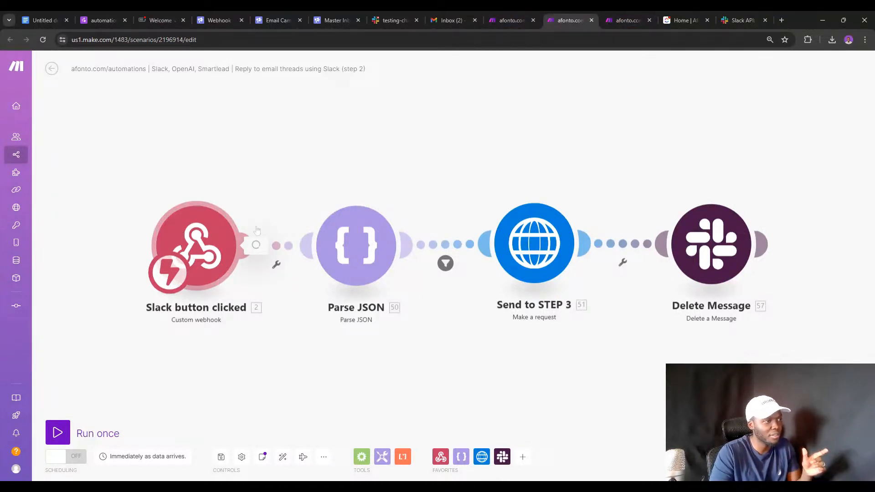
click(255, 232)
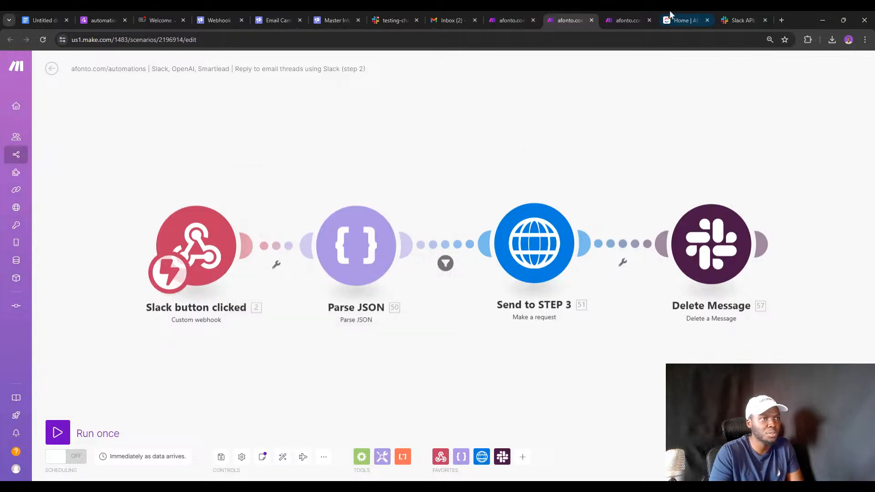
click(743, 19)
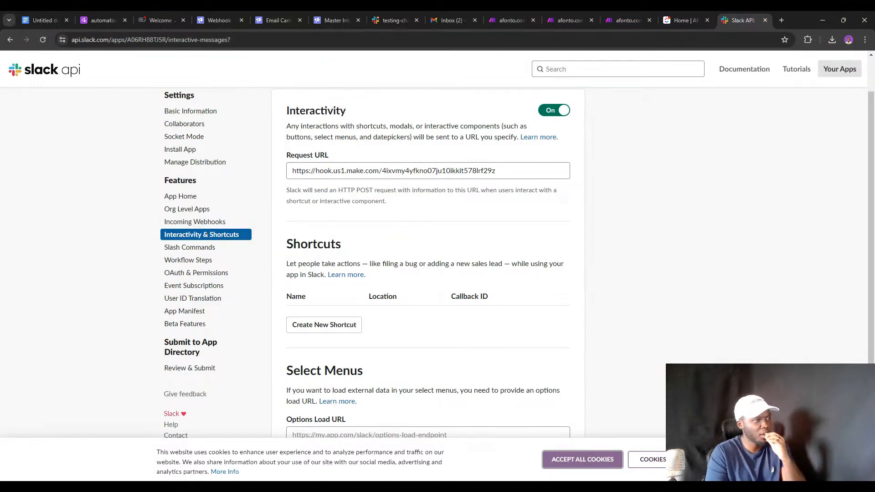
click(332, 171)
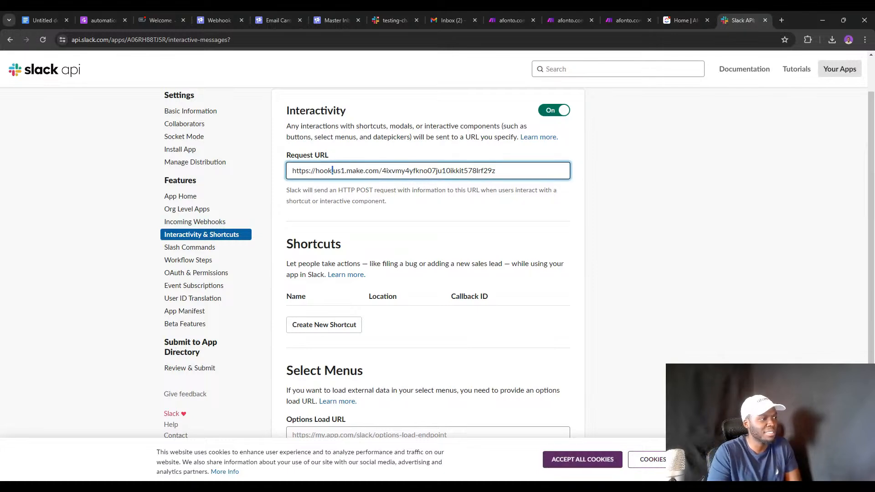
key(ctrl+a)
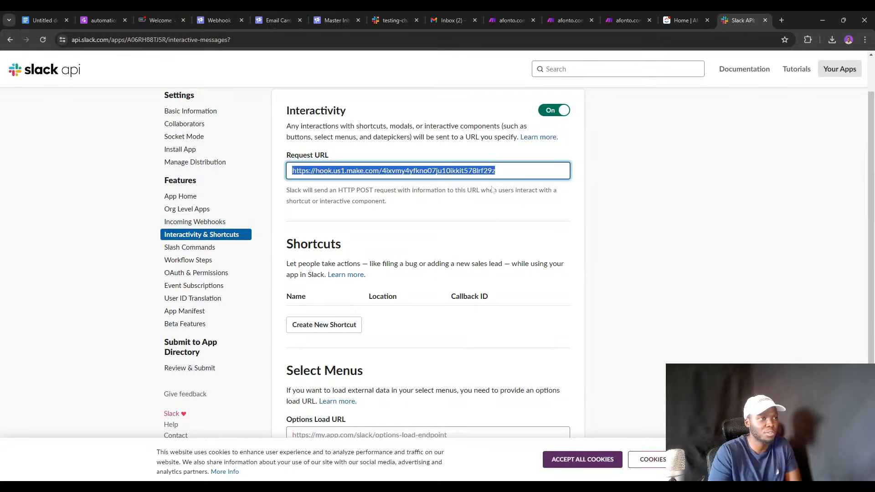
click(401, 14)
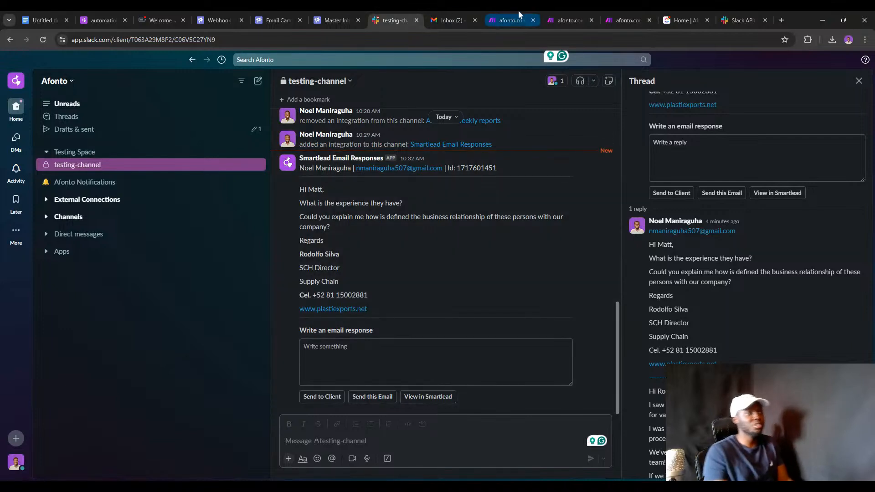
click(570, 18)
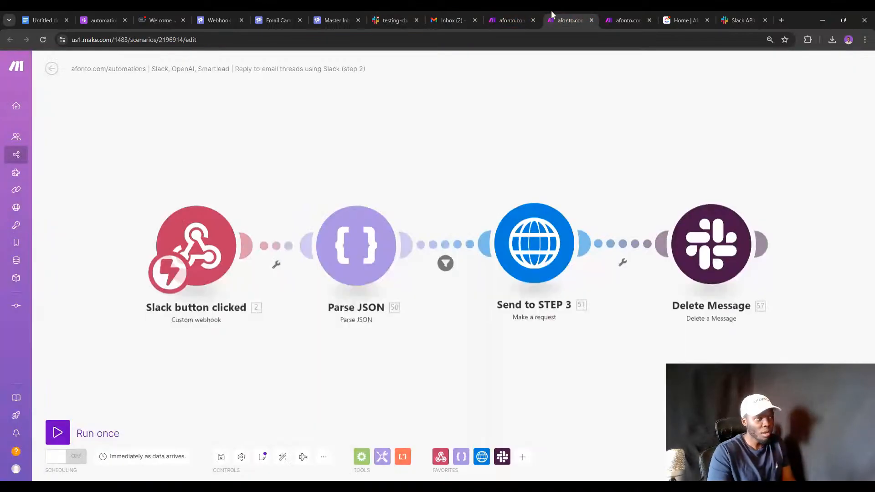
right_click(214, 228)
Set the step 2 webhook listening, then send 'A mess' as an email response in Slack.
click(246, 244)
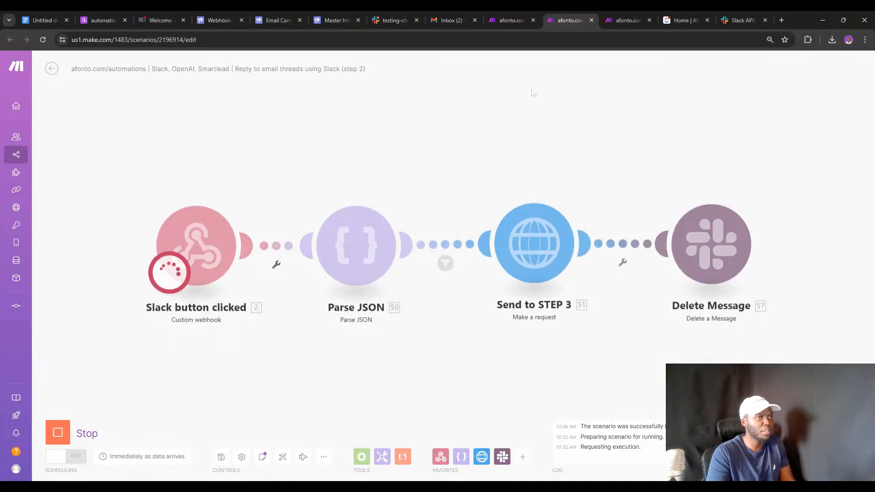
click(395, 19)
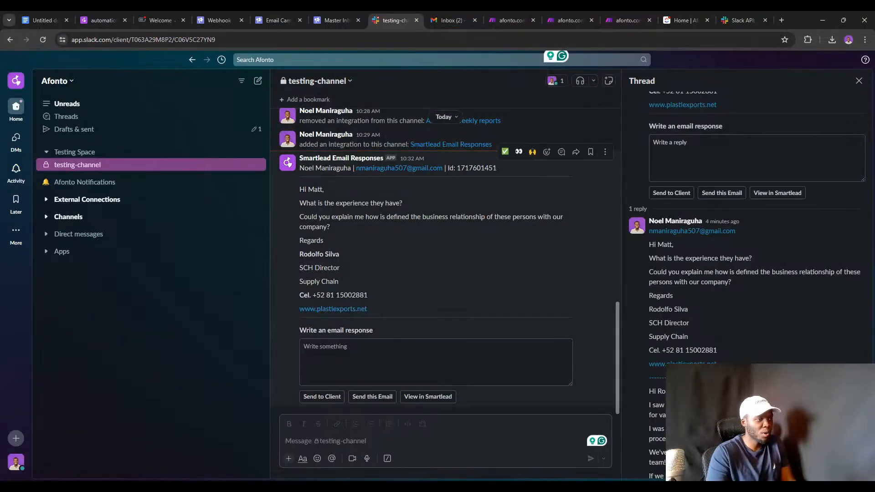
click(435, 362)
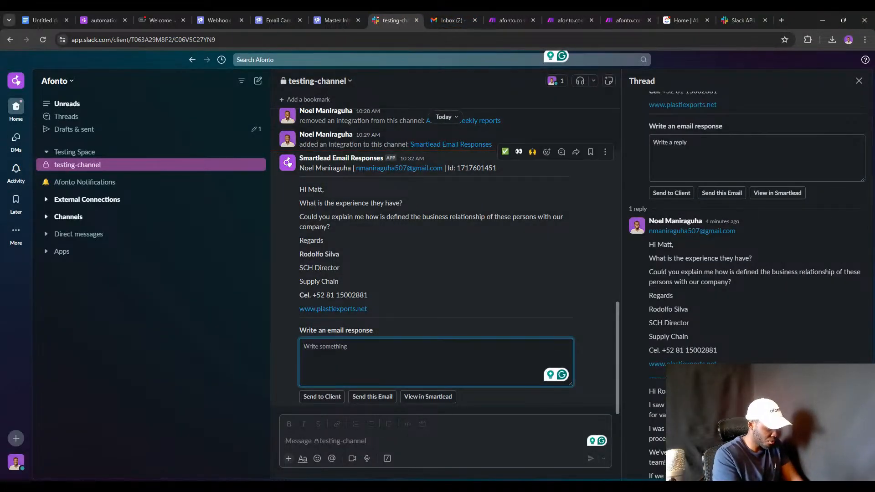
text(A message draft)
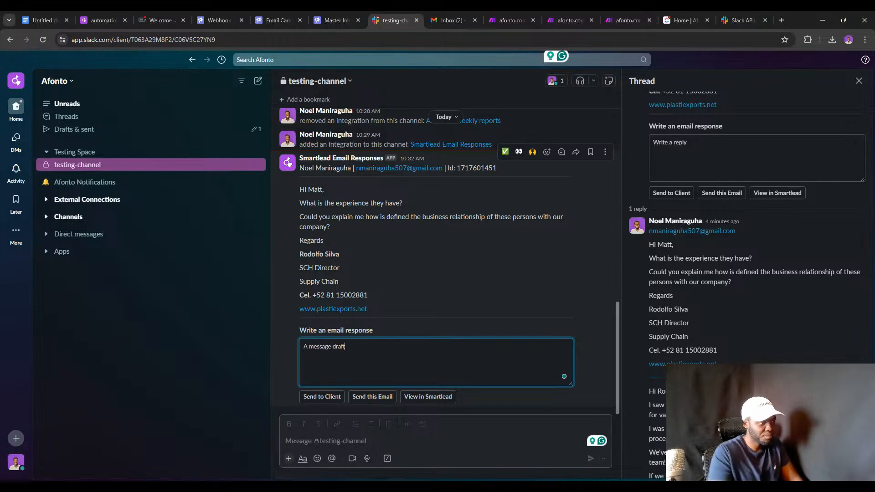
click(373, 398)
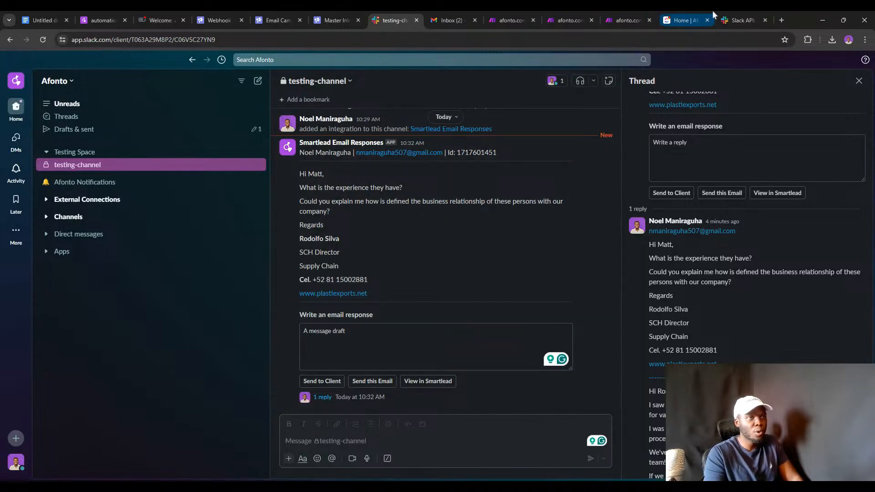
Click View in Smartlead on the email message, close Smartlead, and return to step 2.
click(727, 18)
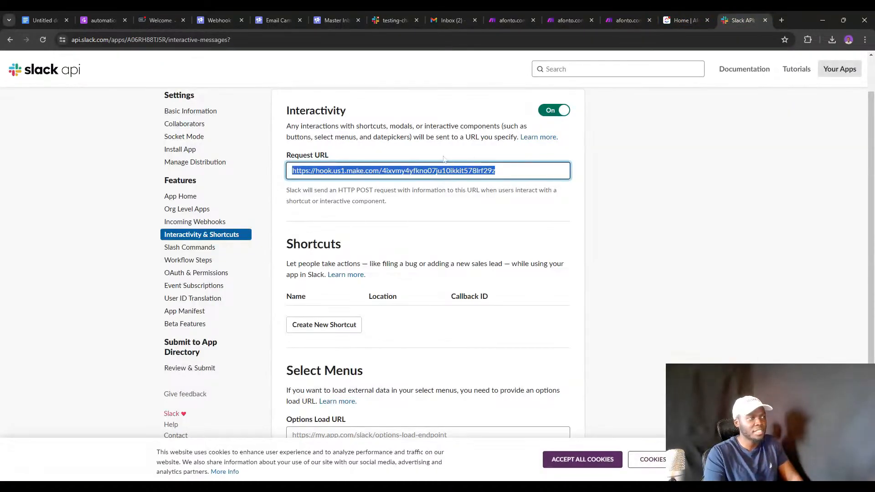
click(551, 20)
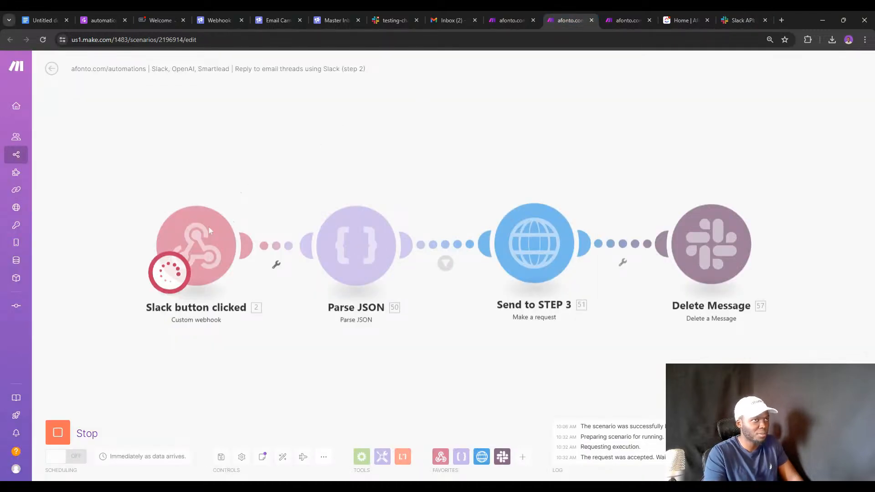
click(382, 21)
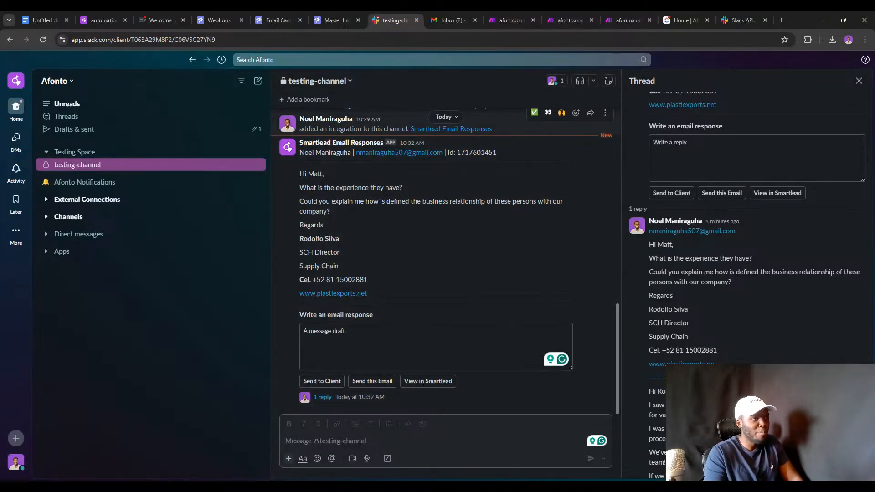
click(415, 381)
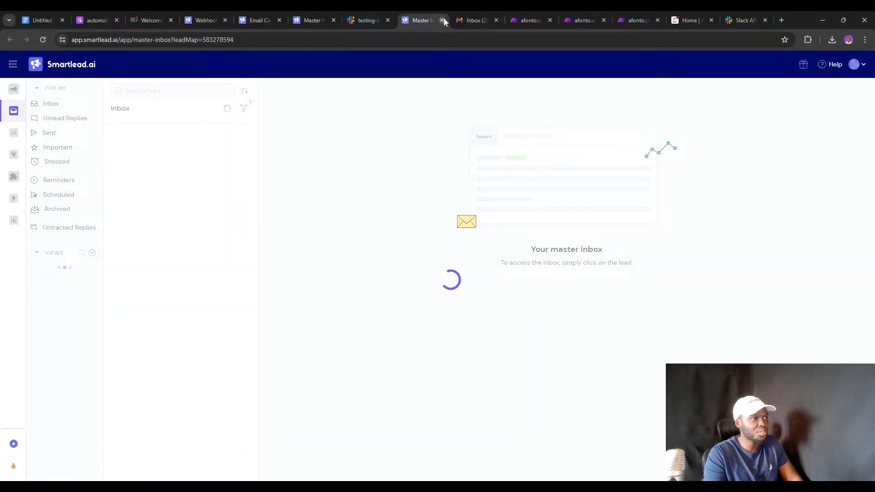
click(444, 20)
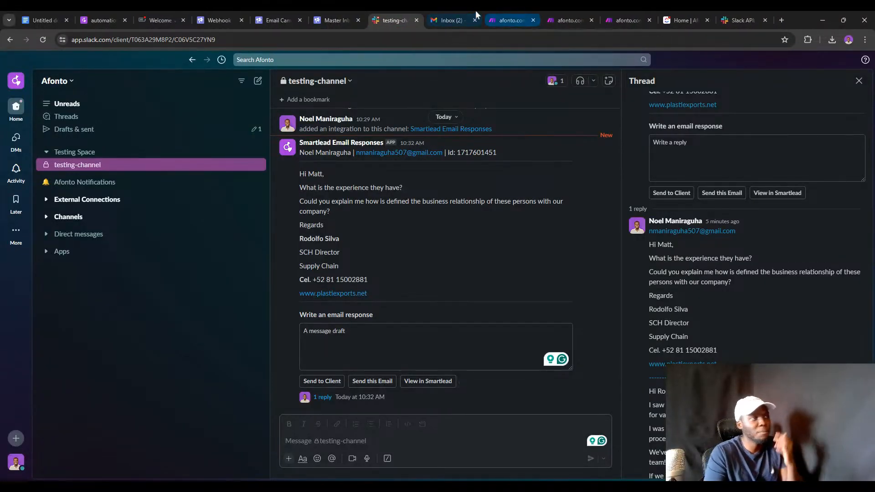
click(559, 12)
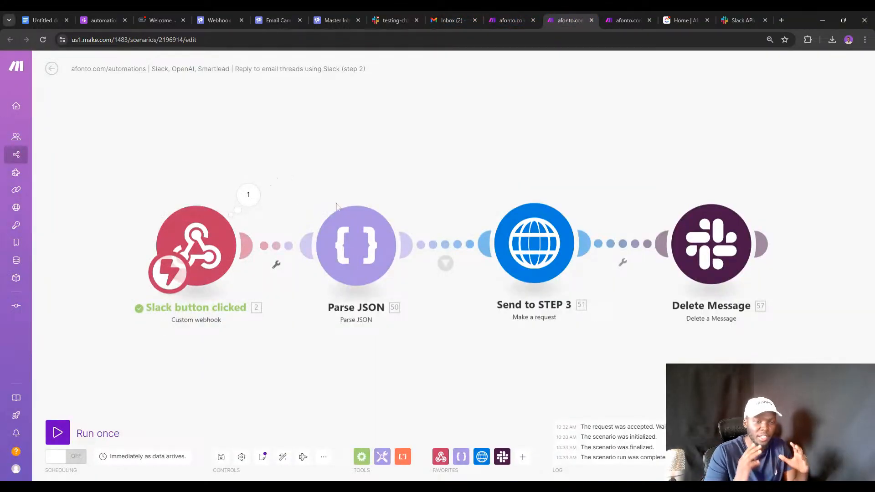
Inspect the full Slack payload caught by the step 2 webhook.
click(248, 195)
click(299, 215)
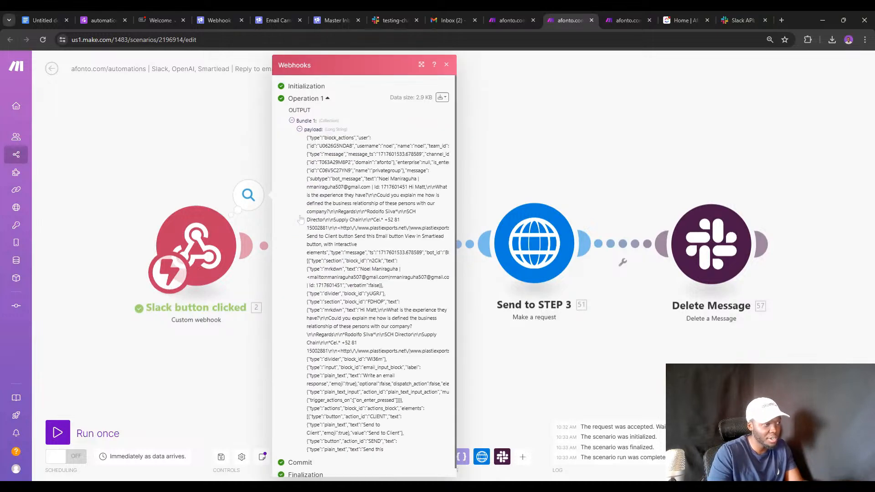
scroll(365, 273, down, 5)
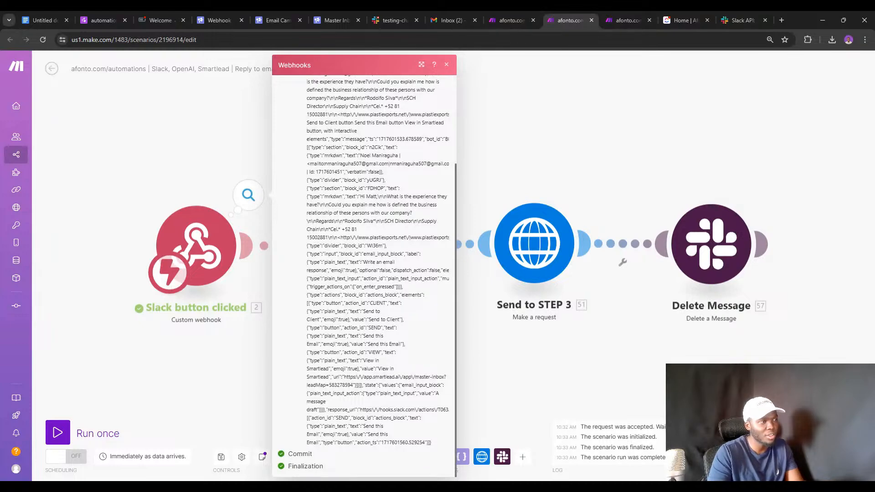
scroll(365, 273, up, 5)
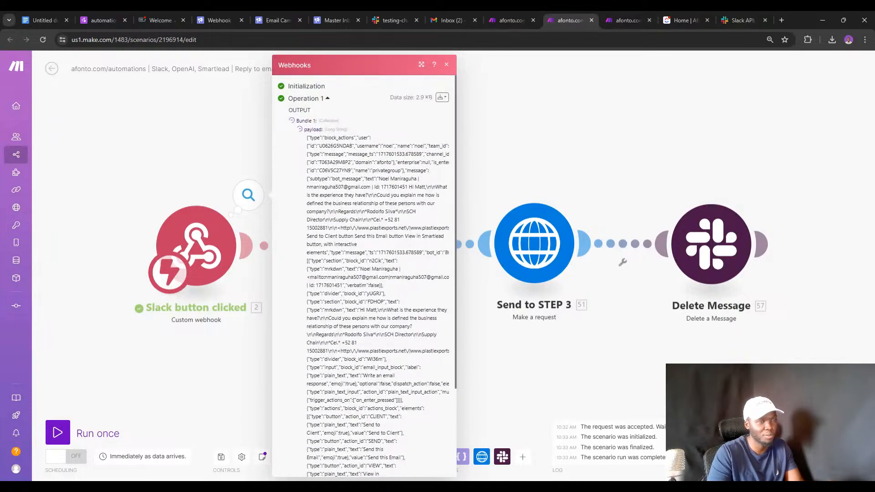
Run step 3's Email is approved webhook alone to listen, then return to step 2.
click(627, 19)
drag(291, 182, 410, 176)
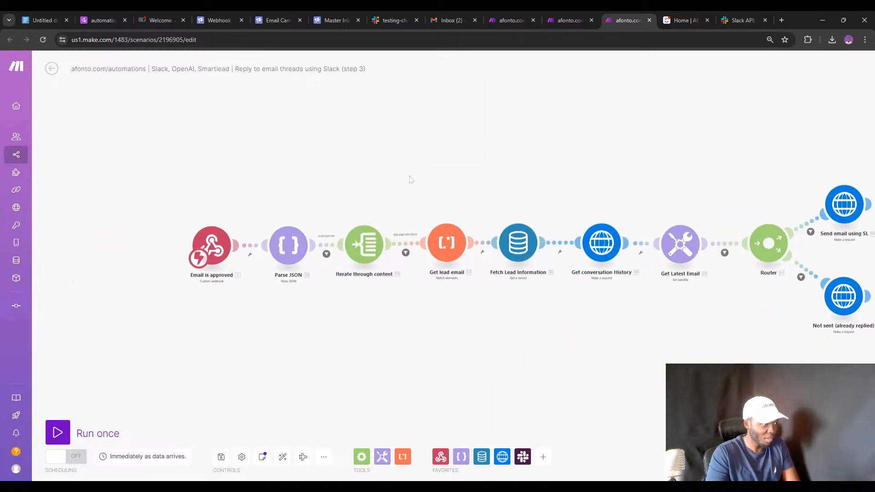
right_click(218, 238)
click(241, 261)
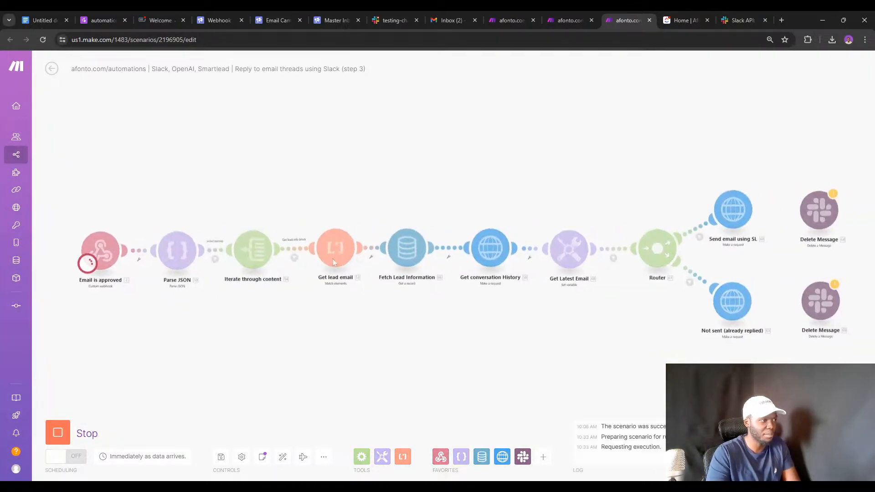
click(569, 20)
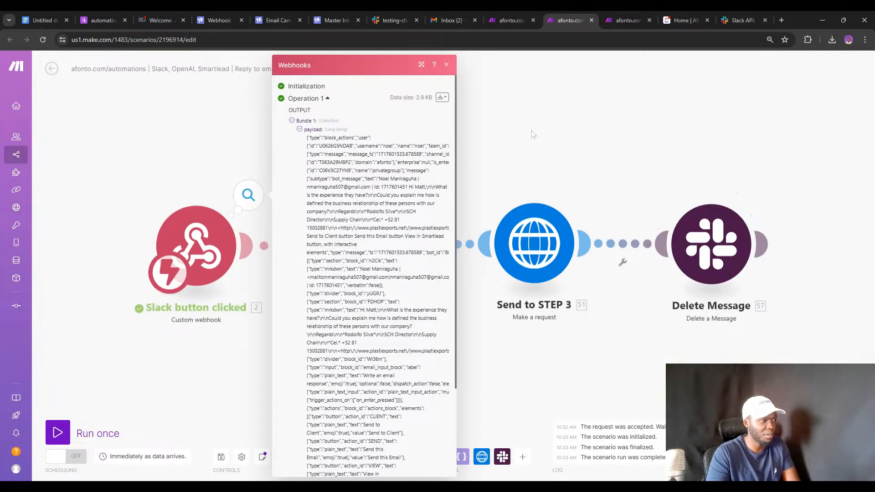
click(528, 131)
Run the step 2 scenario once using the already-queued Slack click data.
click(96, 435)
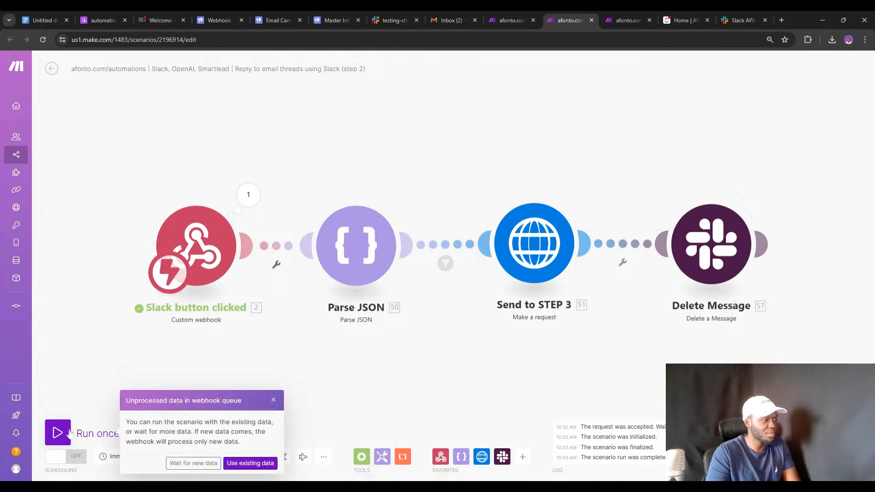
click(251, 463)
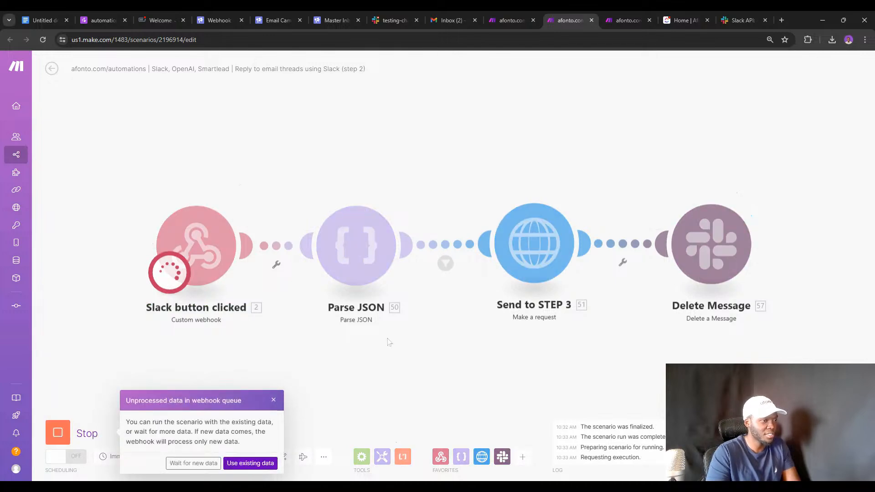
click(273, 400)
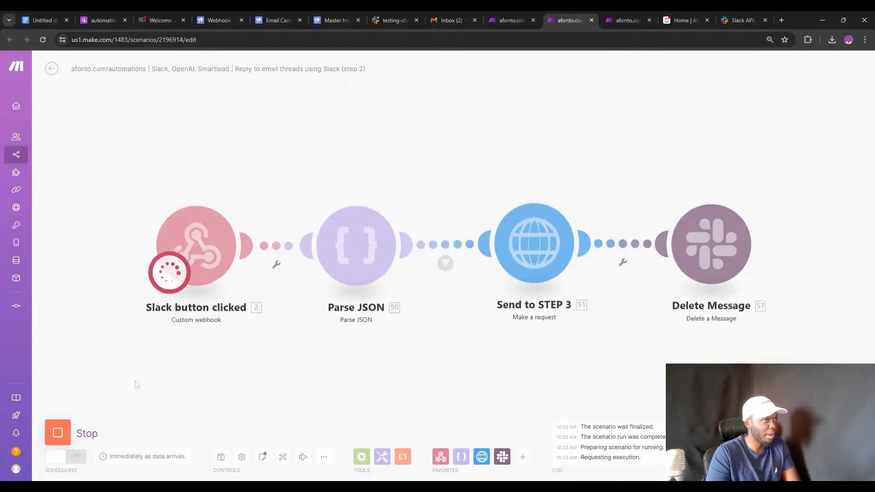
Reload the step 2 scenario and unlink Send to STEP 3 from Delete Message.
click(43, 39)
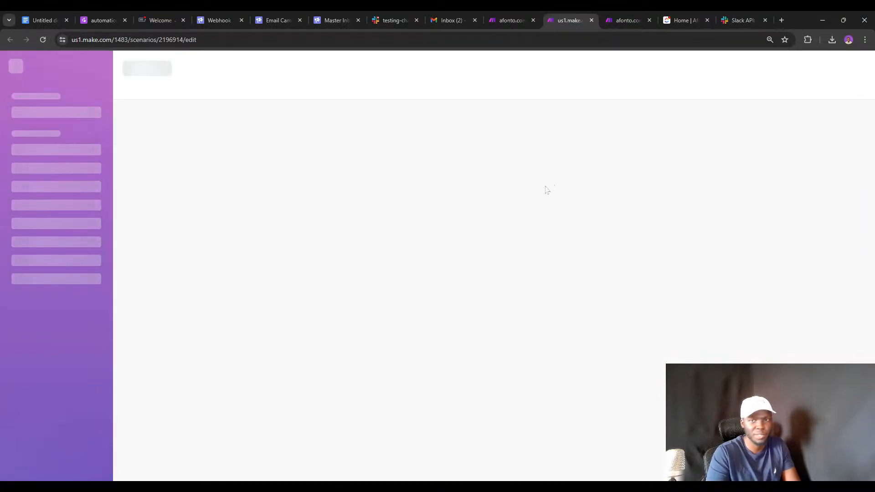
click(608, 19)
click(569, 10)
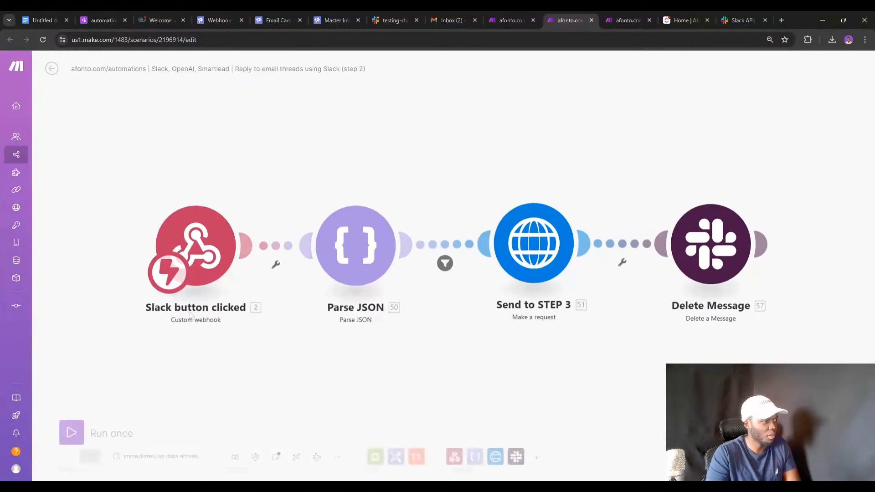
click(620, 264)
click(642, 267)
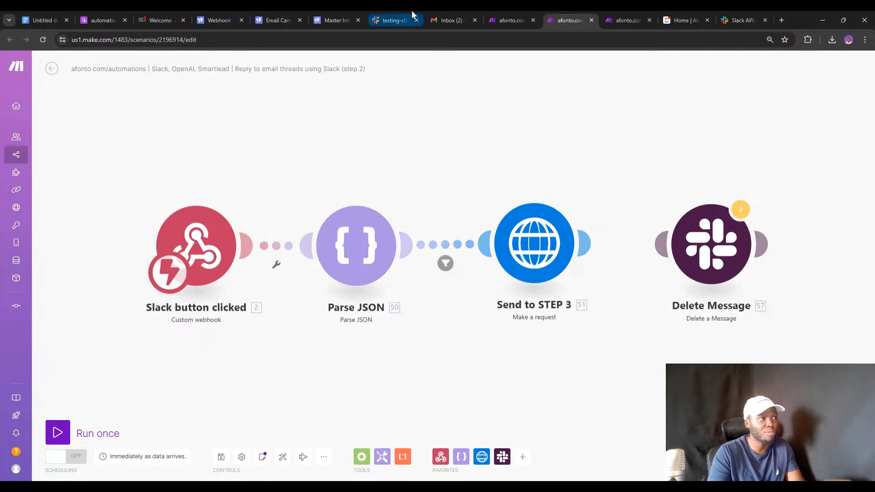
Check in Slack's testing-channel that the email message was deleted, then return to Make.
click(394, 13)
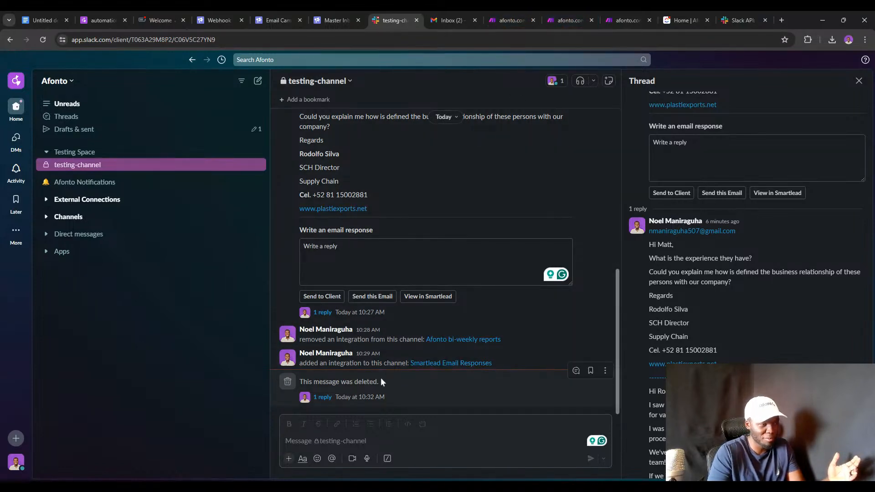
double_click(366, 381)
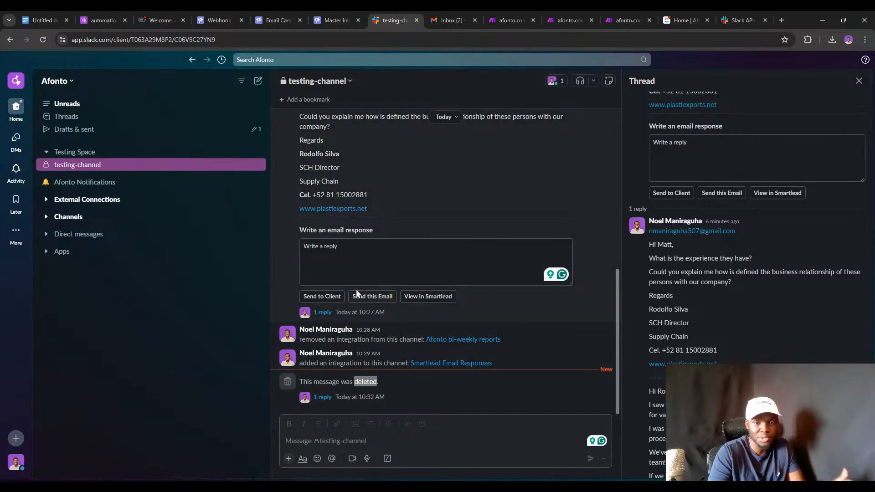
click(559, 21)
Discard the unsaved link change and open the latest successful run from the scenario's History.
click(52, 70)
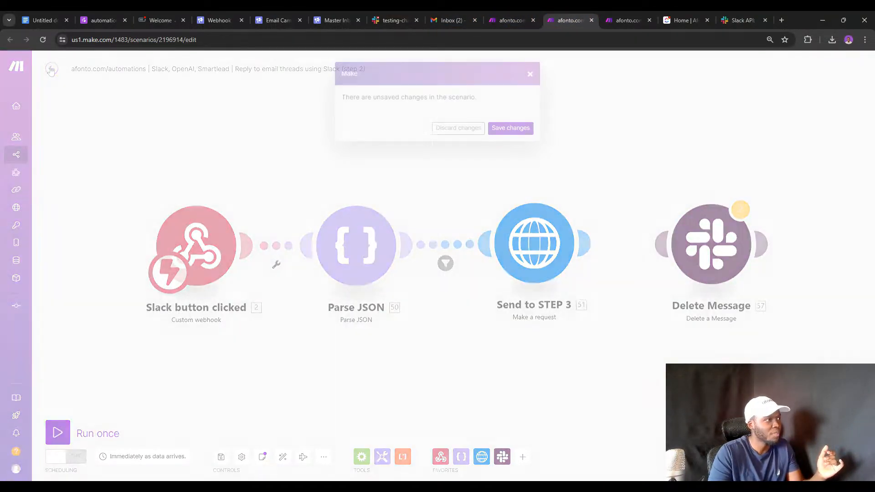
click(467, 128)
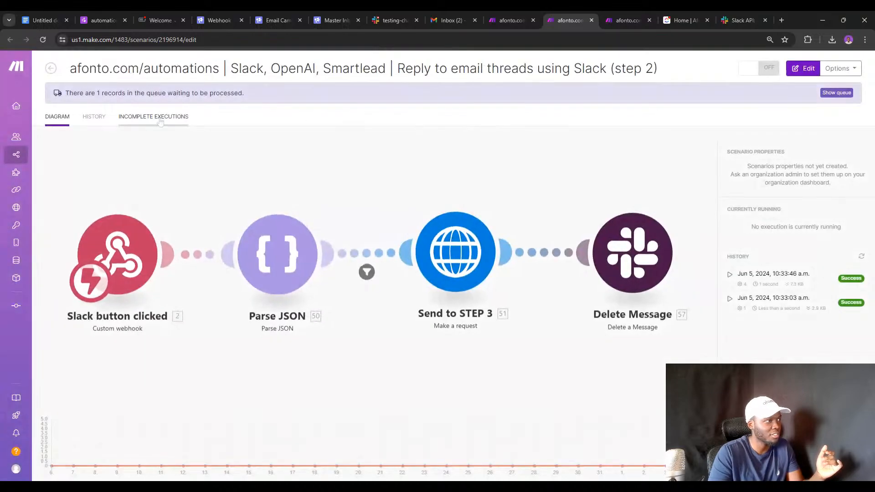
click(94, 117)
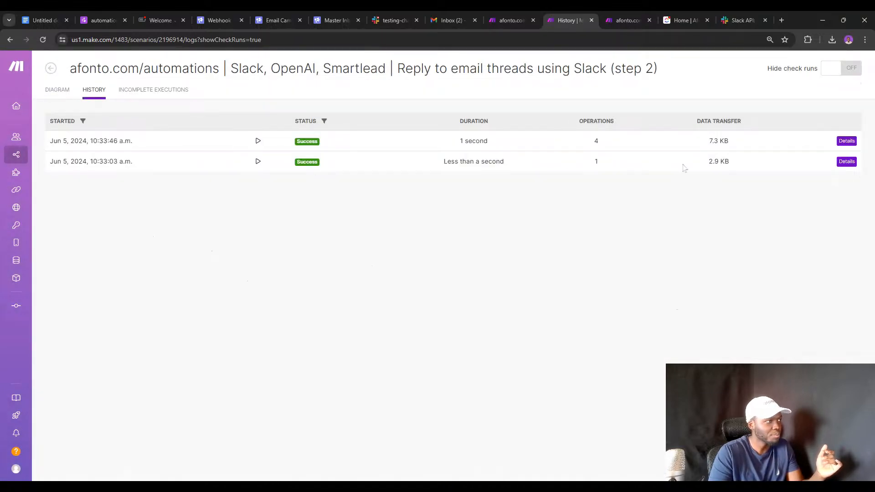
click(846, 141)
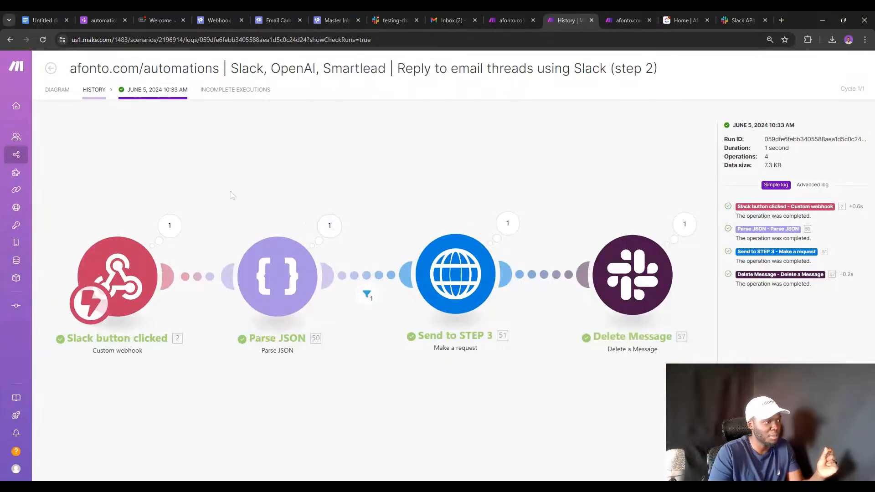
Inspect that run's full webhook payload and the Parse JSON module's output.
click(249, 205)
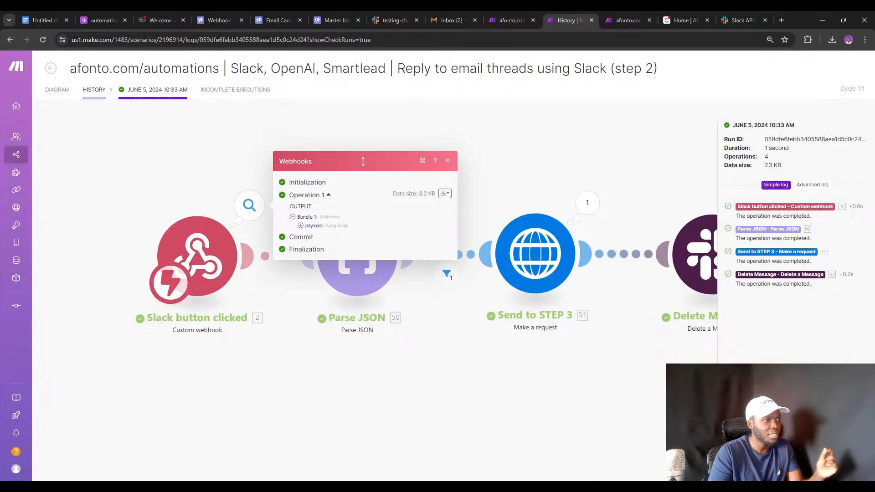
click(598, 147)
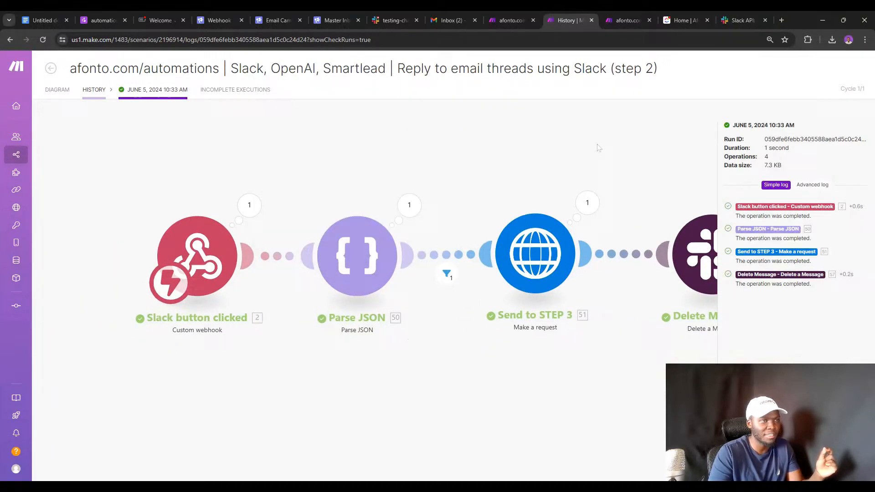
click(249, 205)
click(300, 225)
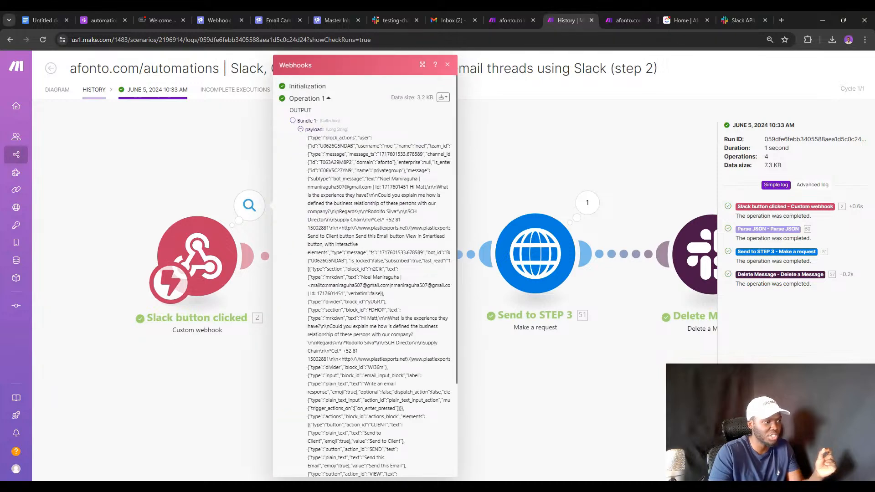
click(225, 332)
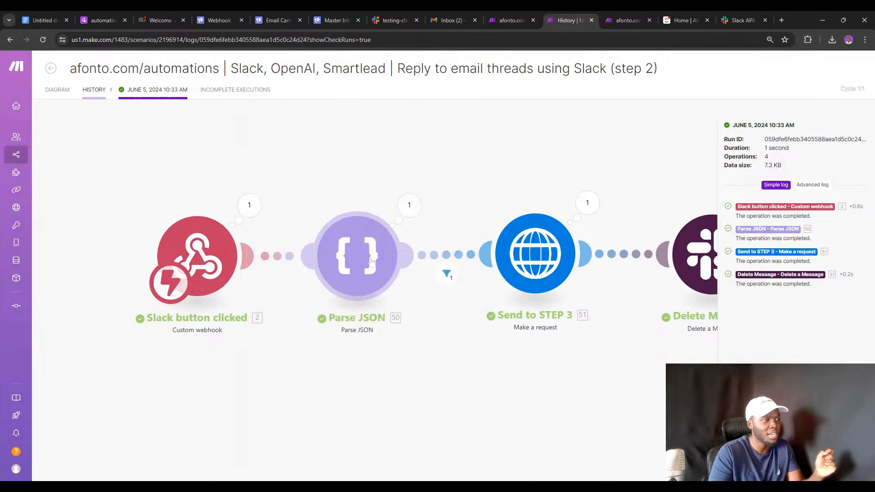
click(409, 206)
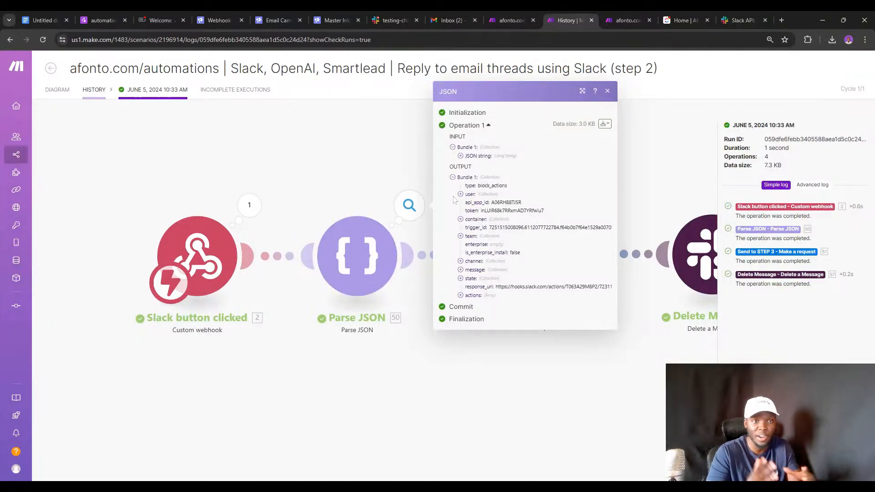
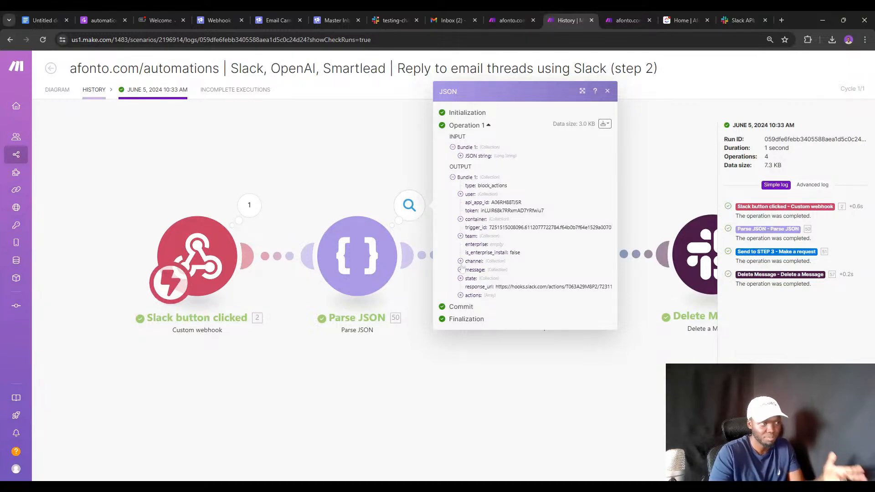
Expand state > values > email_input_block > plain_text_input_action to reveal the value 'A message draft'.
click(460, 279)
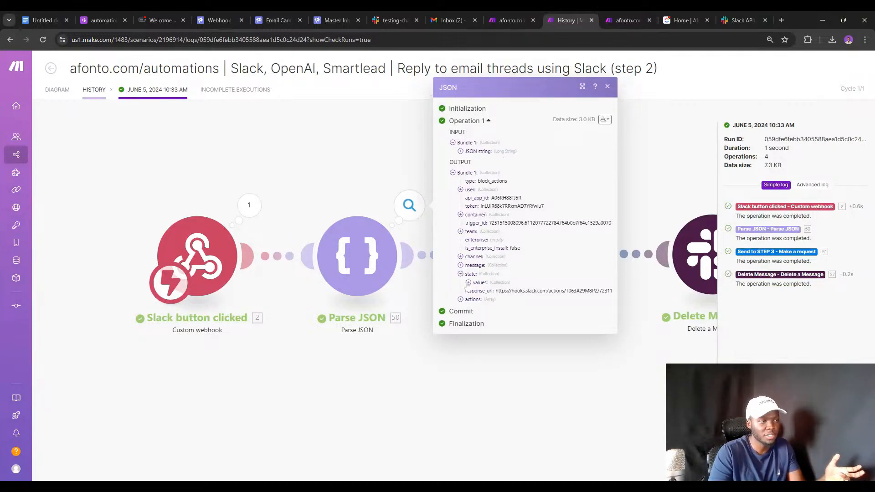
click(468, 283)
click(476, 288)
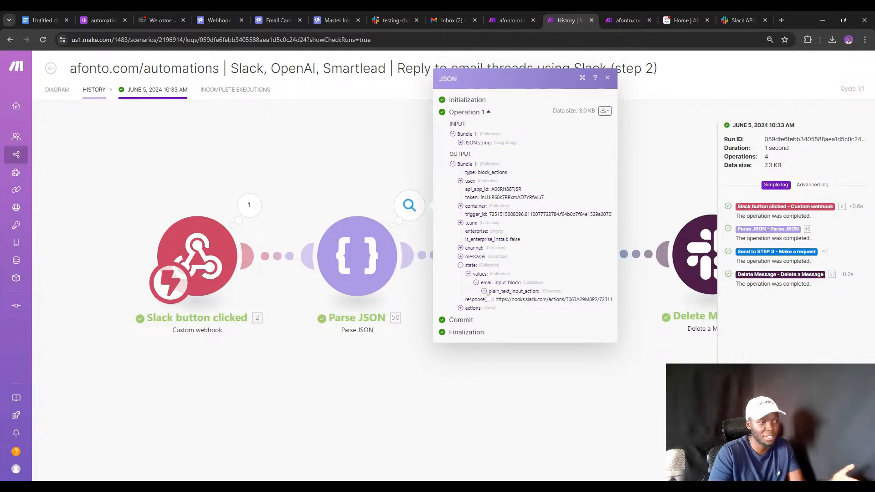
click(485, 293)
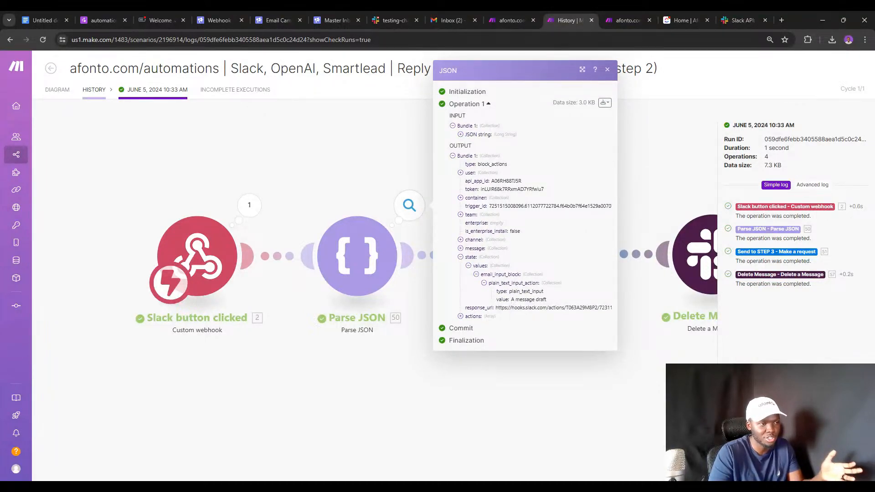
click(528, 299)
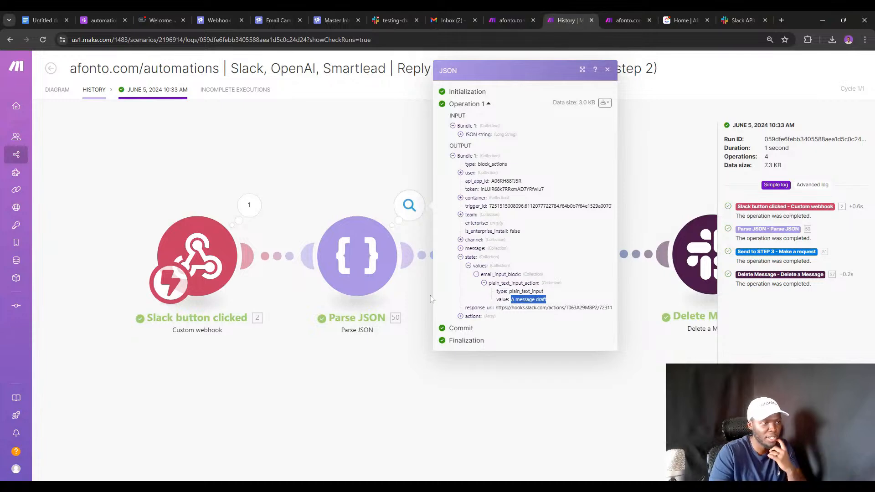
click(396, 302)
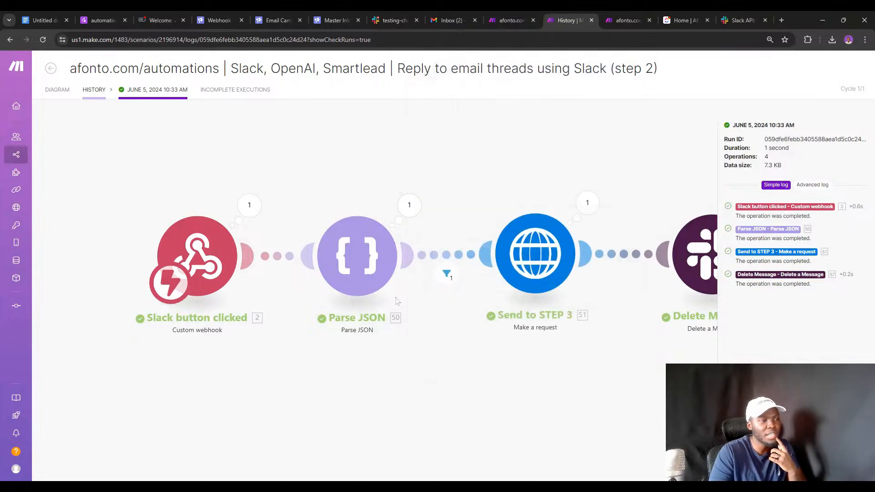
Inspect the Send to STEP 3 module and its operation output, then go to the step 3 scenario.
drag(471, 335, 369, 322)
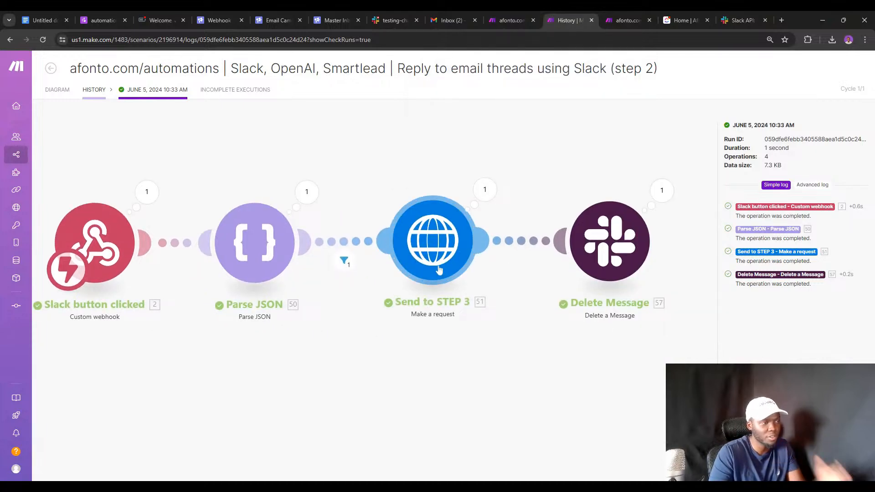
click(439, 271)
click(436, 187)
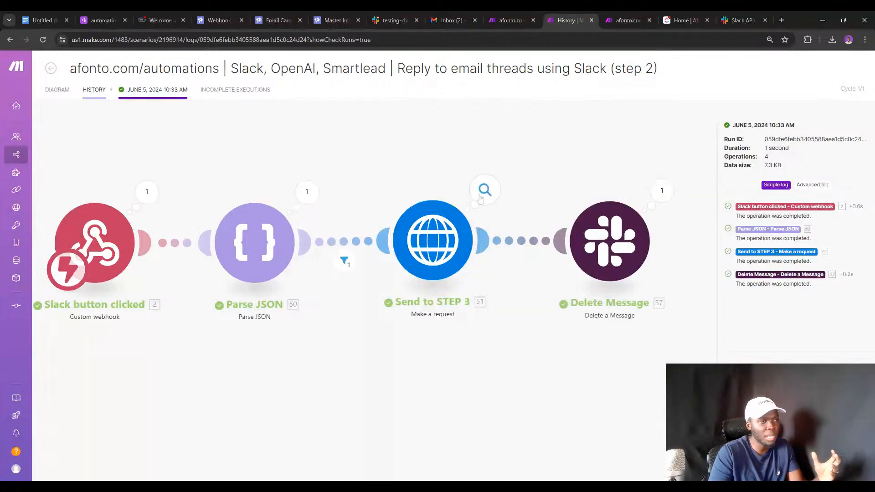
click(484, 190)
click(624, 20)
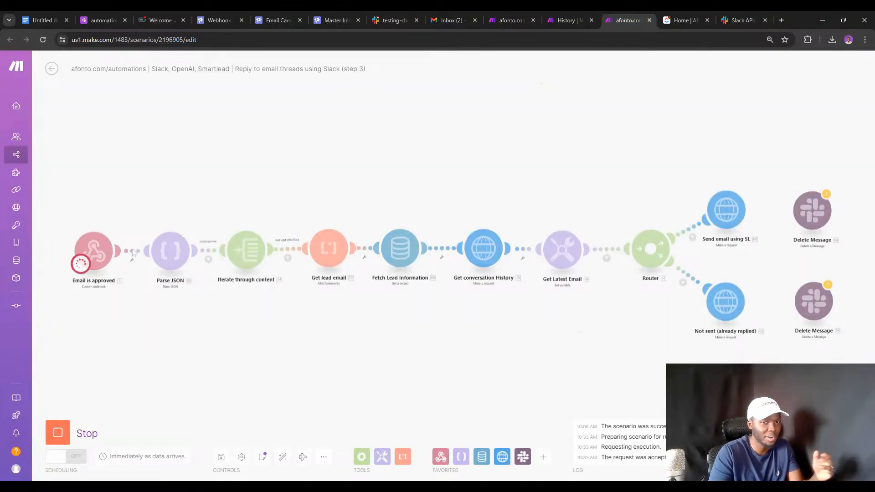
Force stop the running step 3 scenario, save its changes, and reopen it for editing.
click(52, 69)
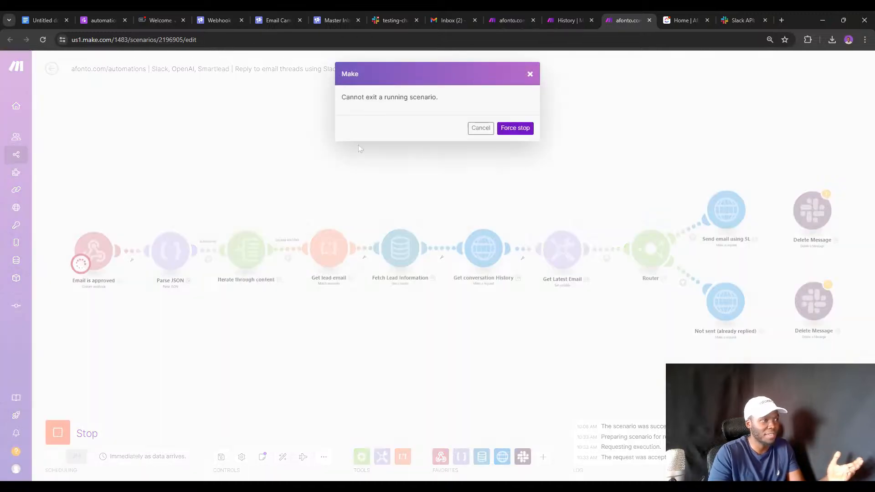
click(482, 128)
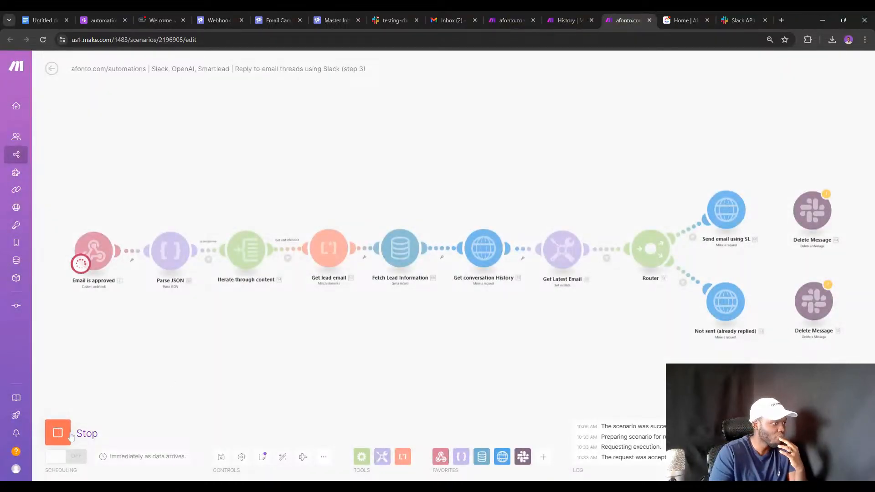
click(52, 69)
click(515, 128)
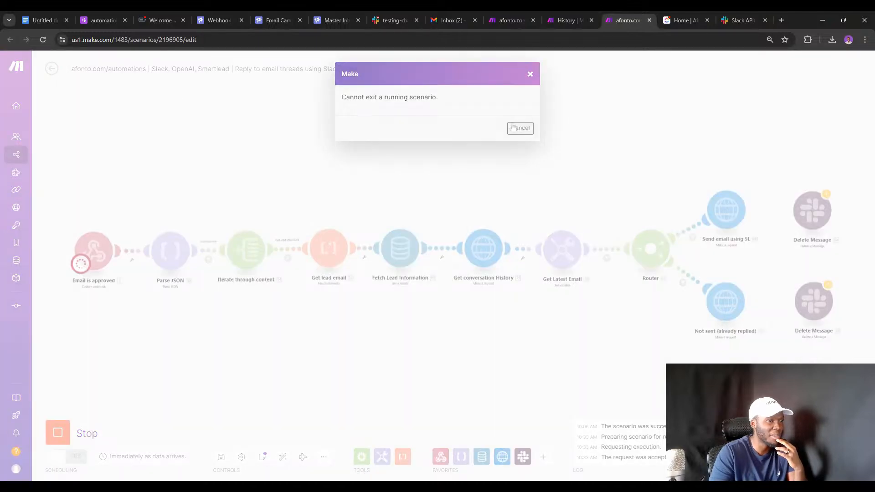
click(52, 69)
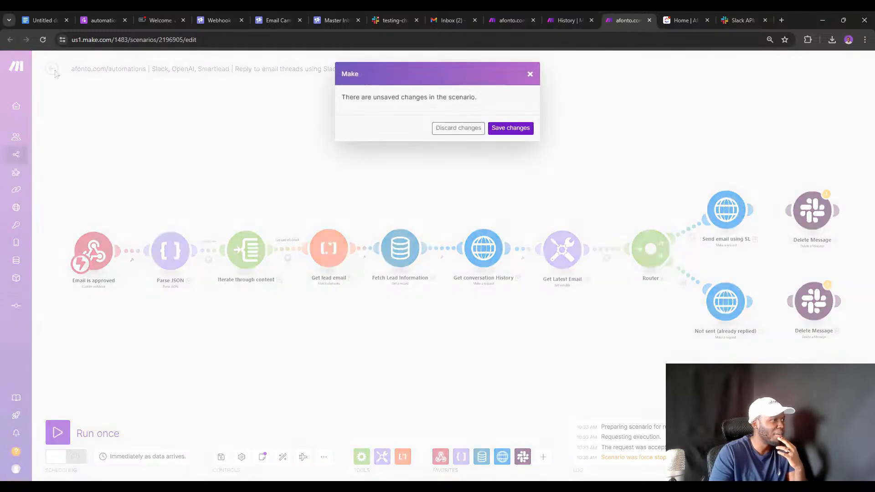
click(510, 128)
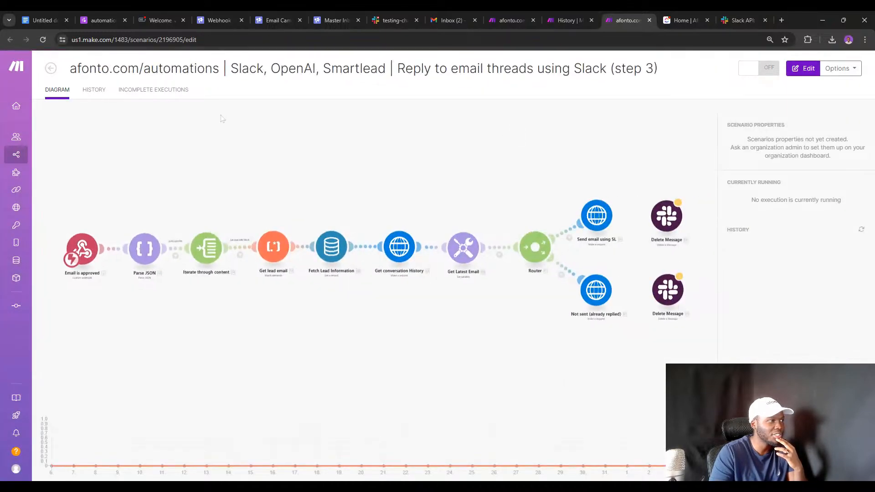
click(195, 171)
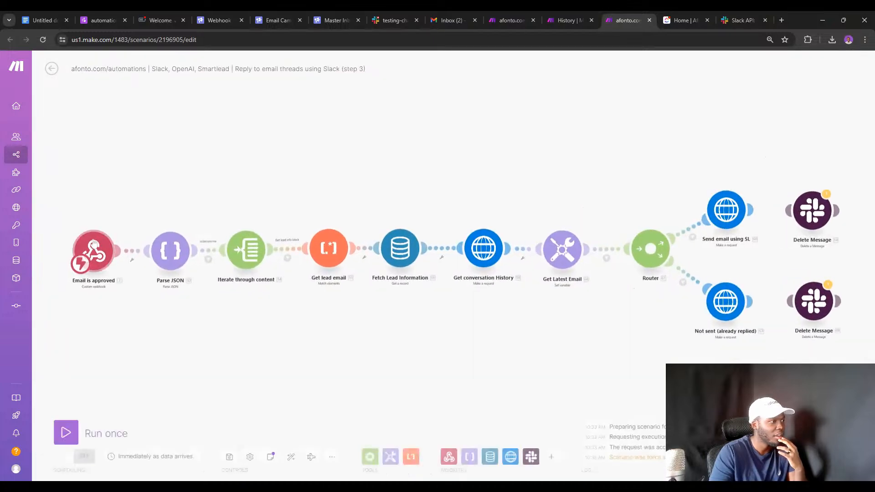
Copy the Email is approved webhook address, check it in the address bar, and return to step 2's history.
click(94, 244)
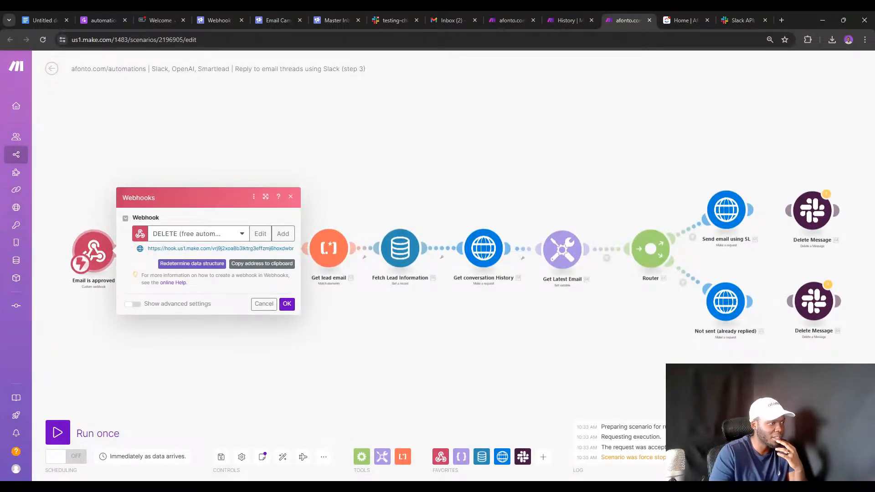
click(268, 265)
key(ctrl+l)
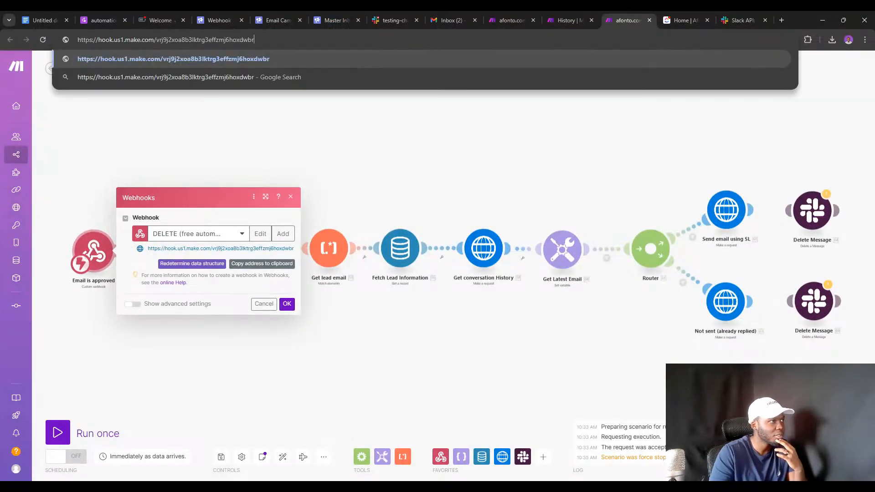
click(452, 163)
click(566, 17)
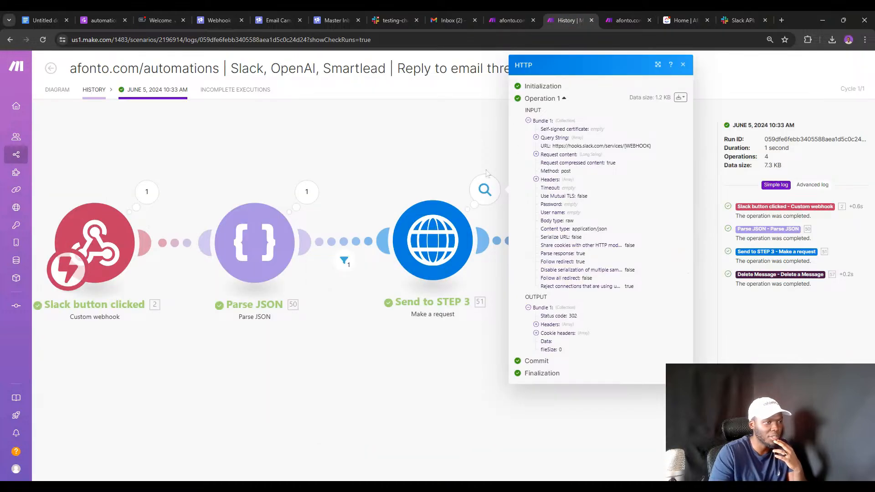
Review the HTTP response's Cookie and Headers output, then open the step 2 scenario for editing.
click(538, 335)
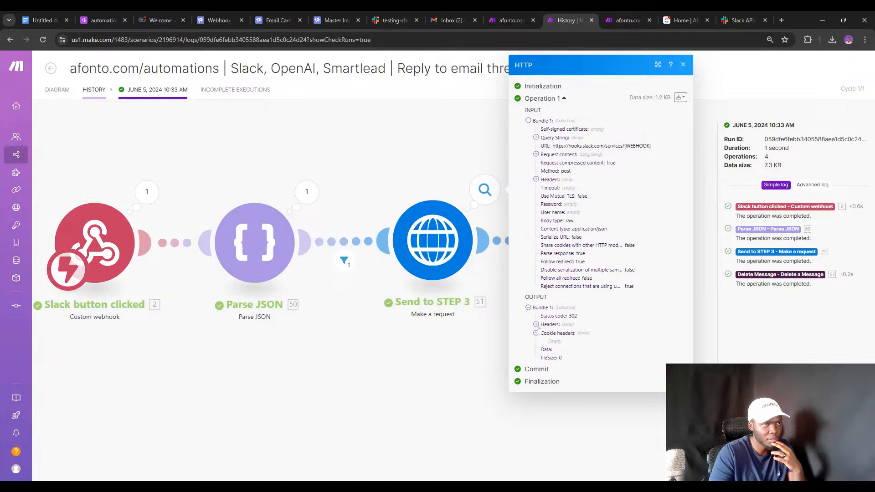
click(536, 324)
click(483, 318)
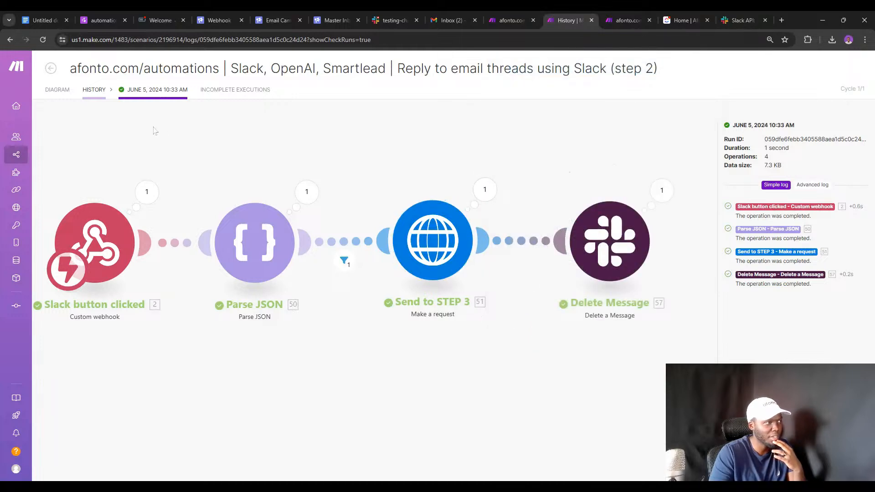
click(57, 89)
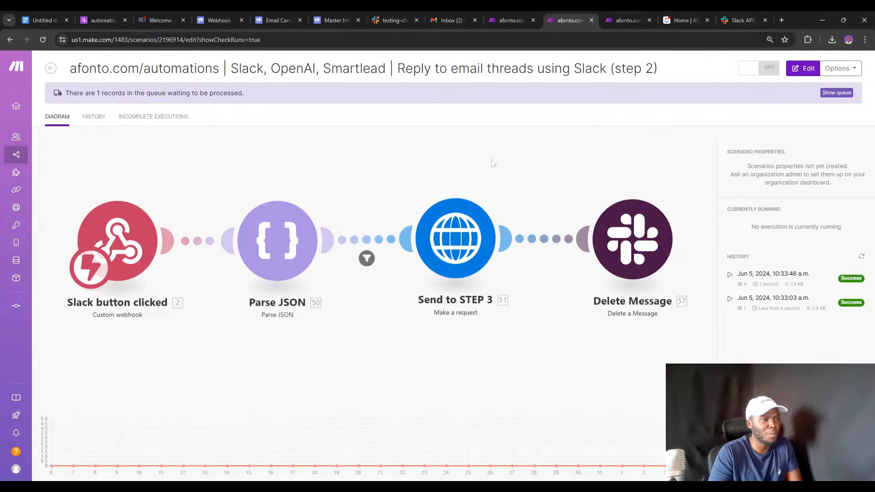
Paste the step 3 webhook address into Send to STEP 3's URL, then undo the change.
click(542, 240)
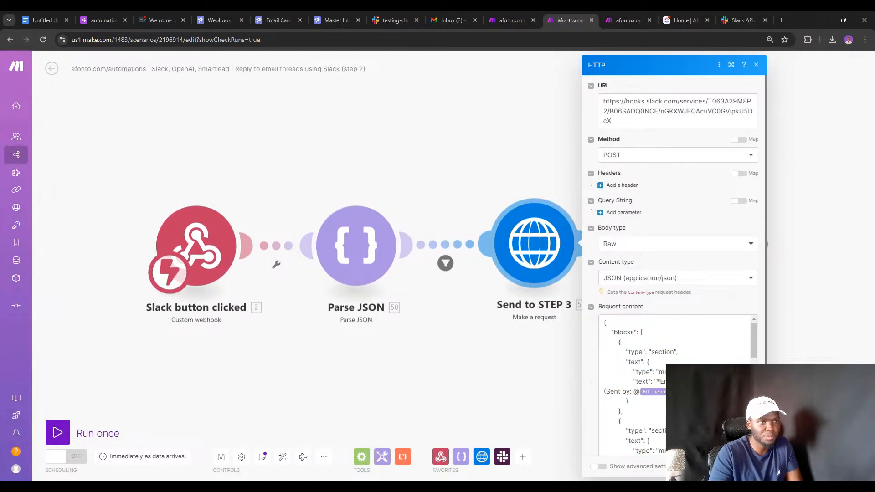
triple_click(692, 102)
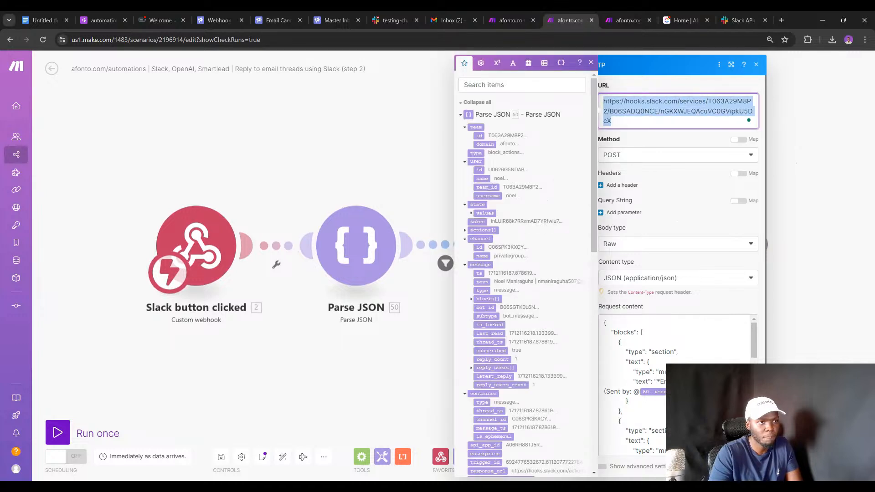
key(ctrl+z)
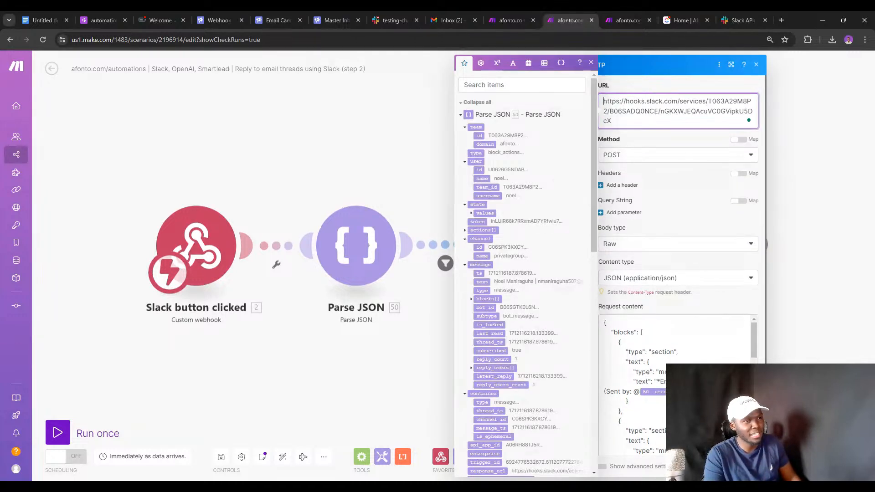
click(391, 166)
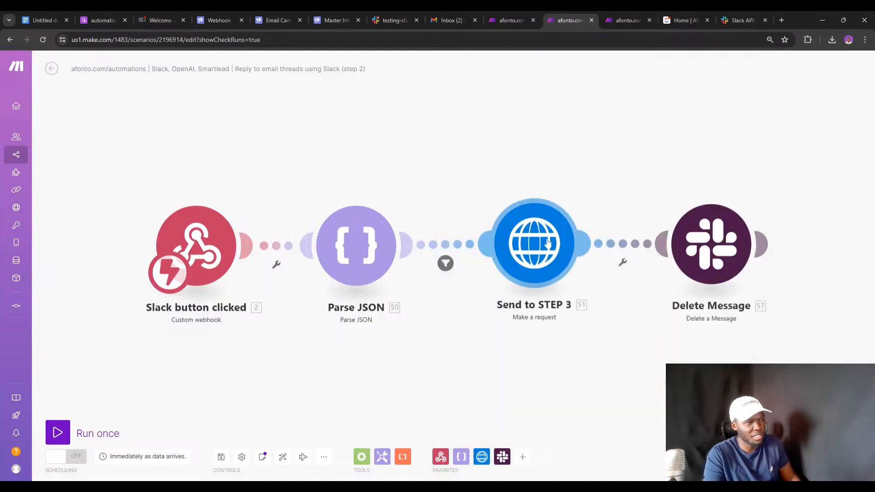
Replace the whole Send to STEP 3 request URL with the step 3 webhook address.
click(548, 243)
click(609, 121)
key(ctrl+a)
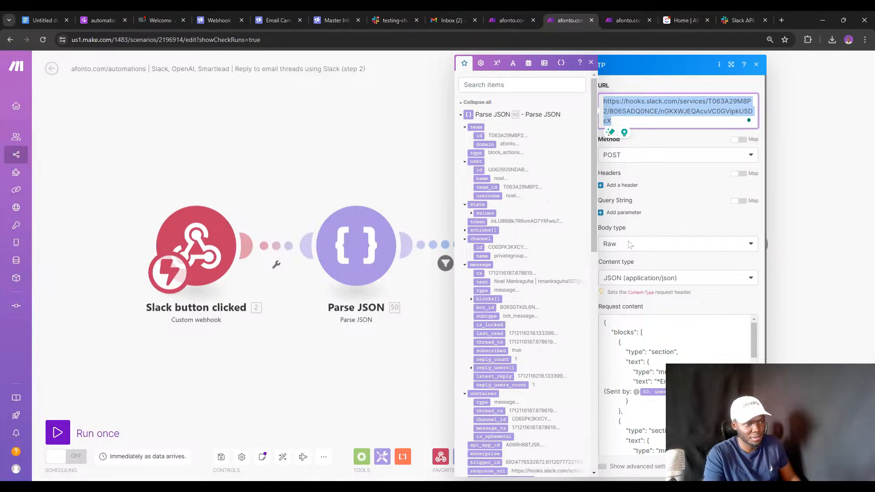
scroll(657, 339, down, 3)
scroll(656, 338, up, 3)
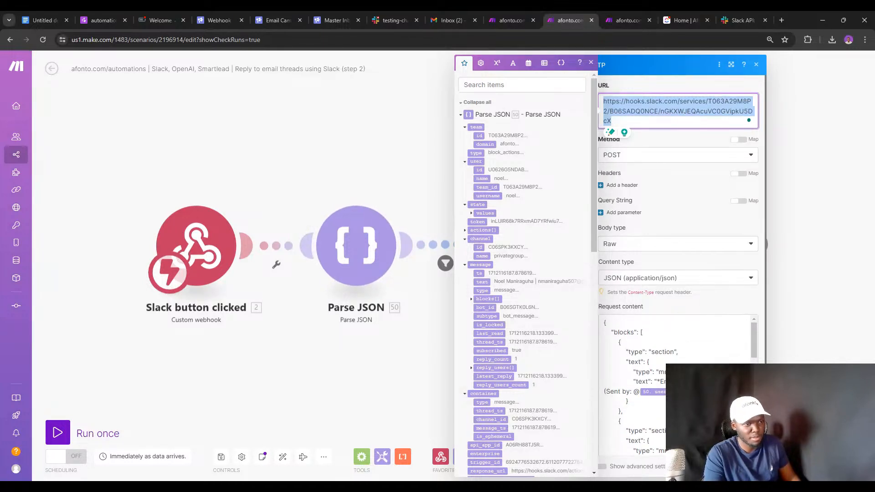
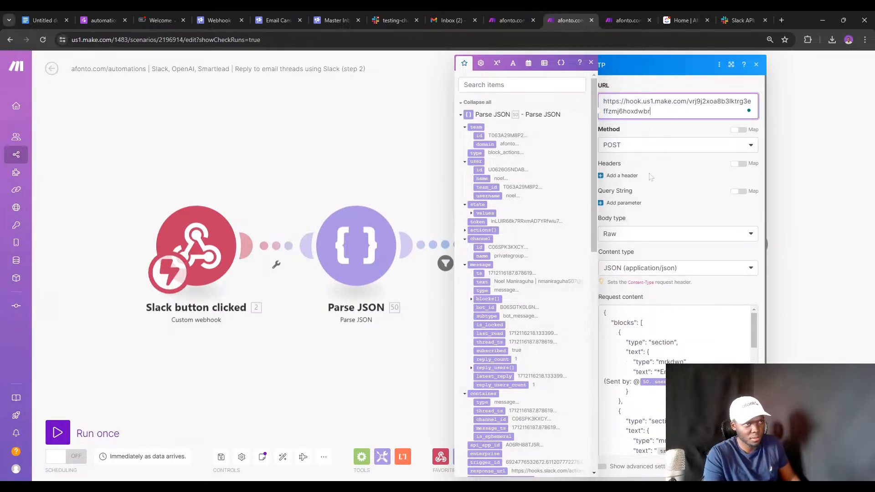
Read through the Send to STEP 3 request's Slack message body content.
scroll(605, 425, down, 5)
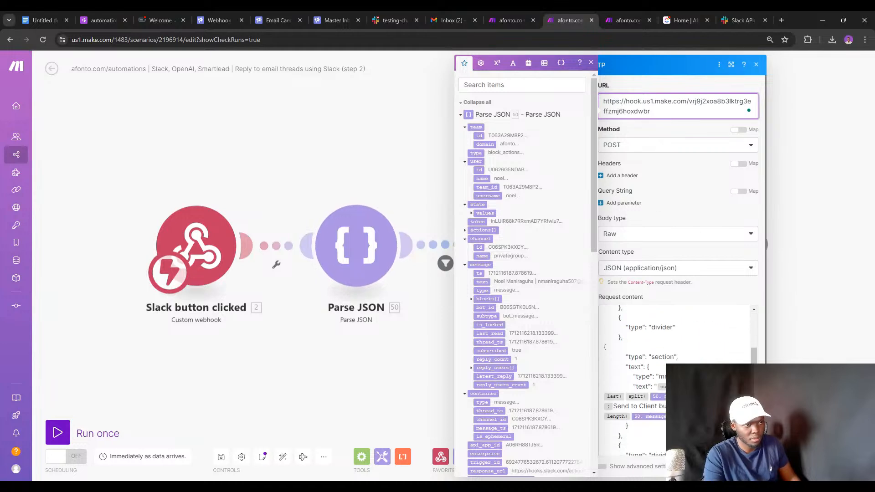
scroll(605, 424, down, 3)
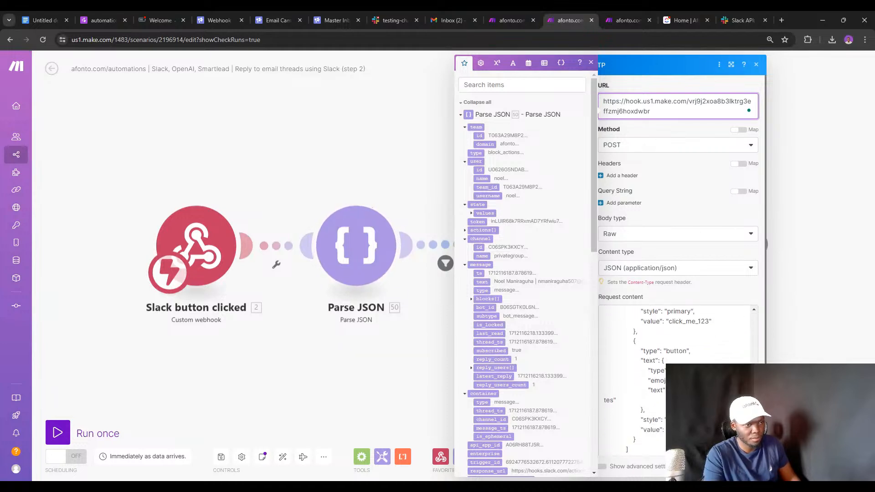
scroll(675, 319, down, 2)
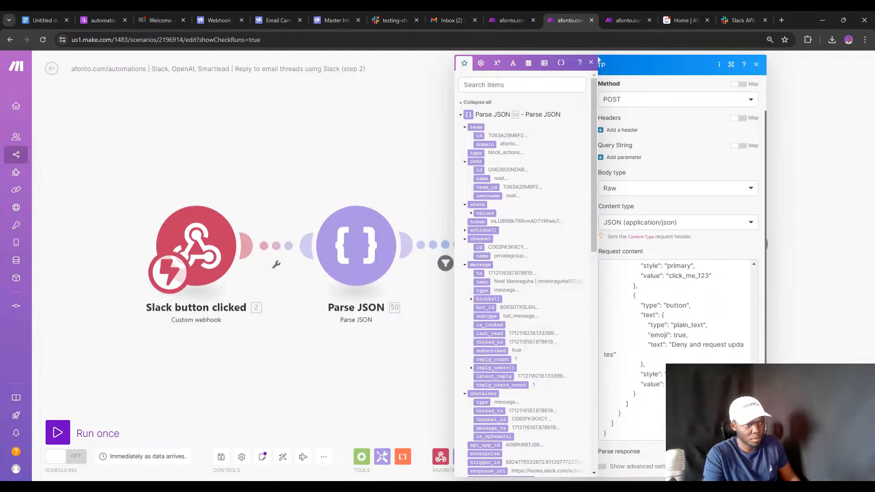
scroll(674, 346, up, 5)
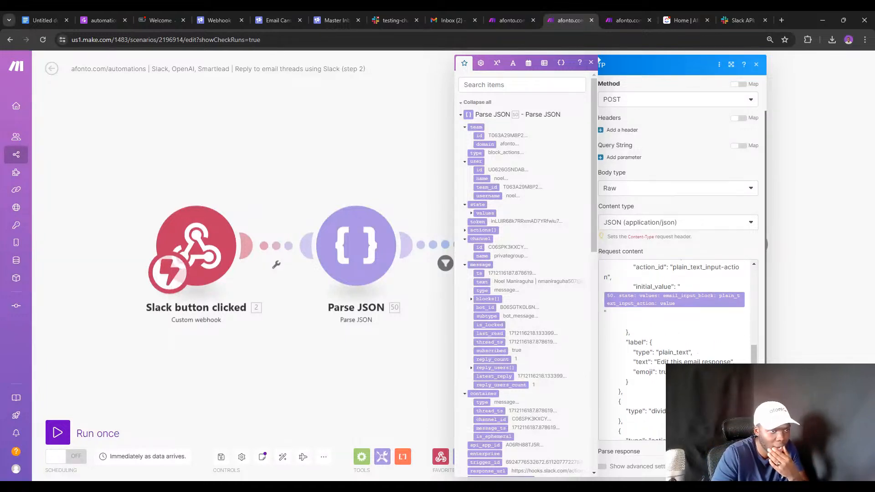
scroll(674, 348, down, 5)
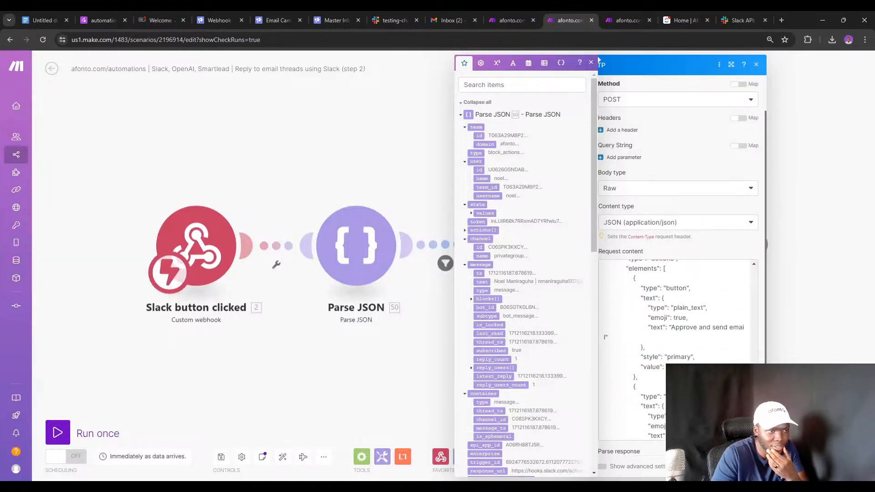
scroll(674, 349, down, 3)
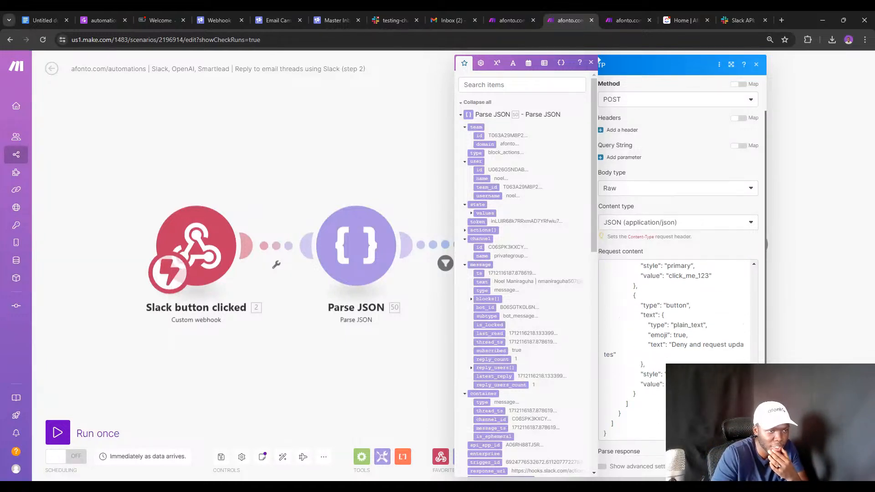
scroll(674, 349, up, 5)
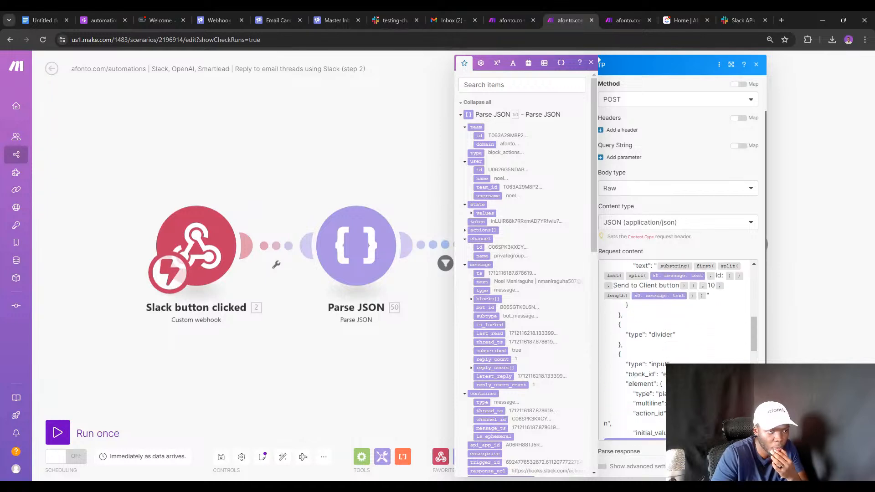
scroll(674, 319, down, 4)
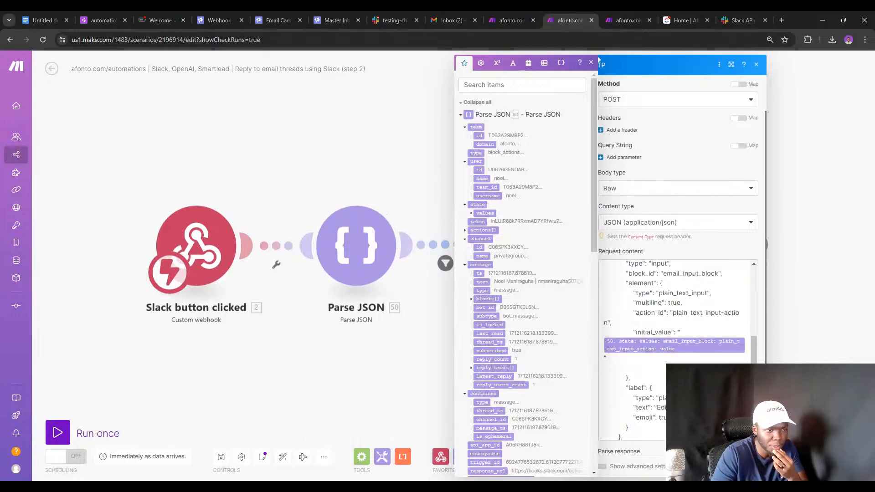
scroll(674, 319, up, 4)
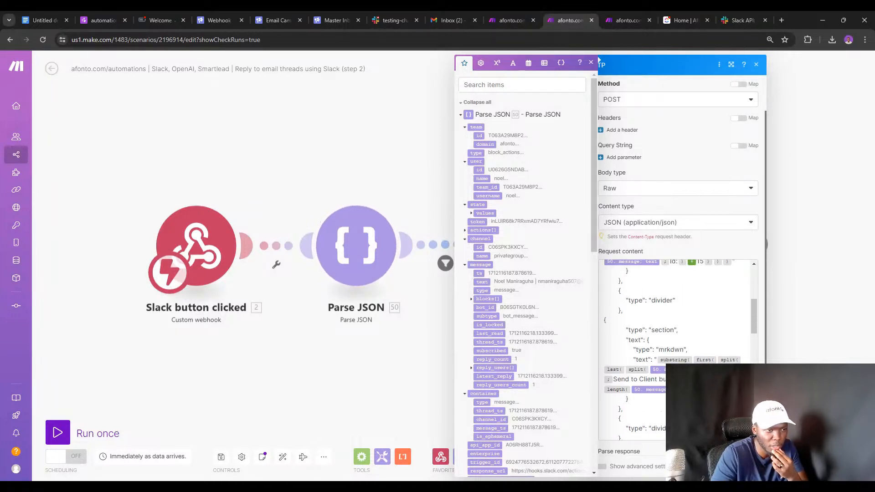
scroll(679, 347, up, 3)
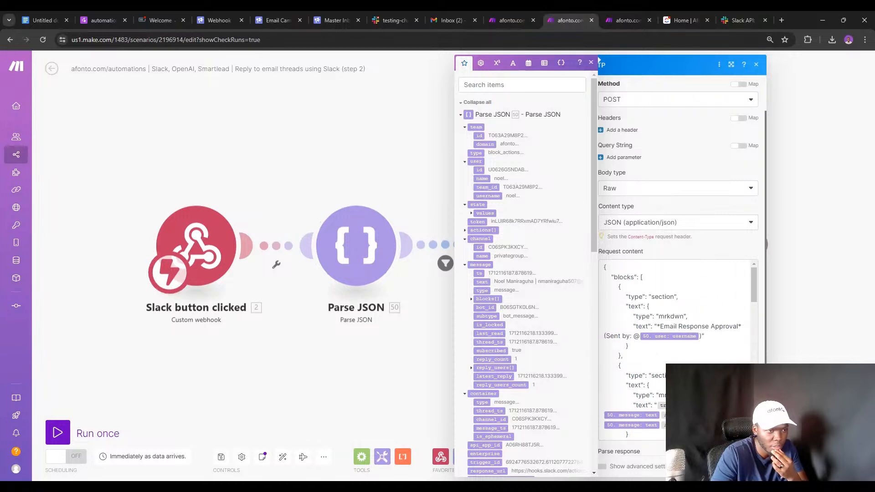
scroll(677, 205, up, 1)
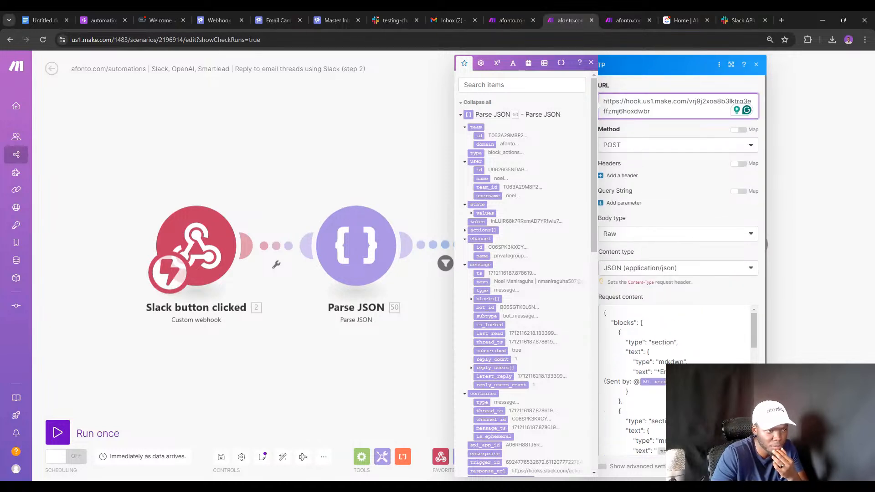
click(427, 298)
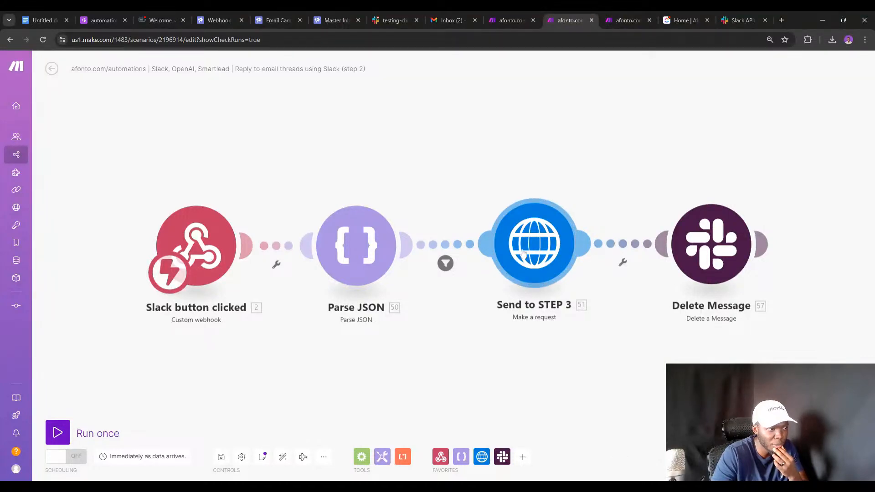
Inspect the route filter unchanged, recheck Send to STEP 3's content, and go to the step 3 scenario.
click(445, 263)
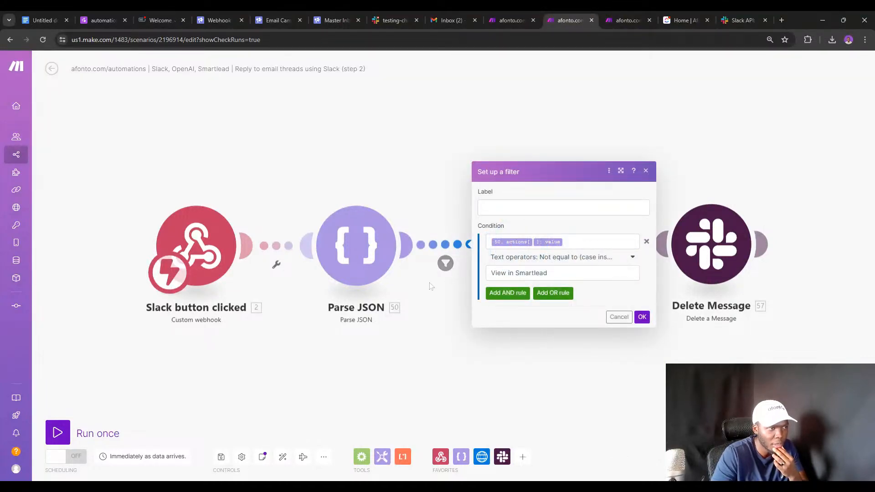
click(462, 313)
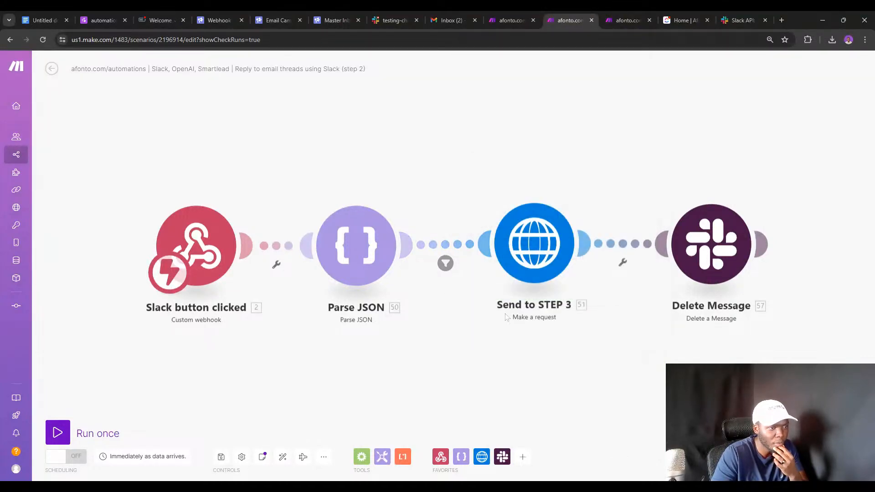
click(530, 253)
scroll(678, 209, down, 3)
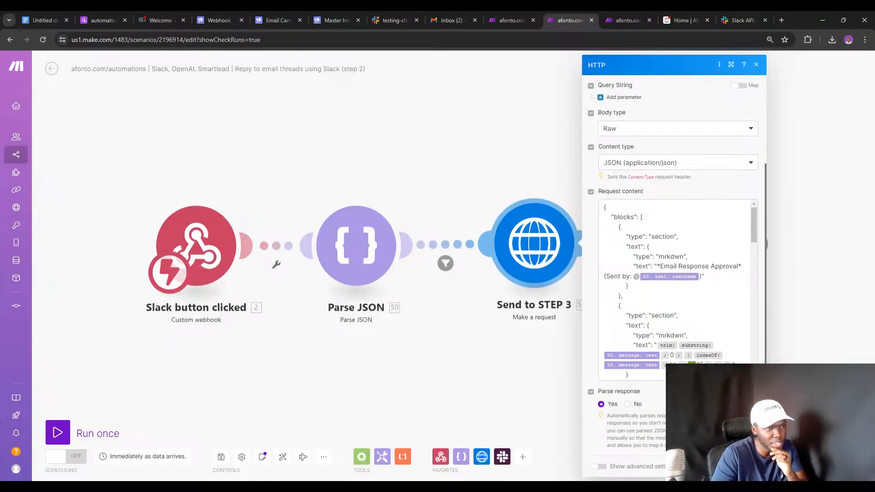
scroll(648, 236, down, 15)
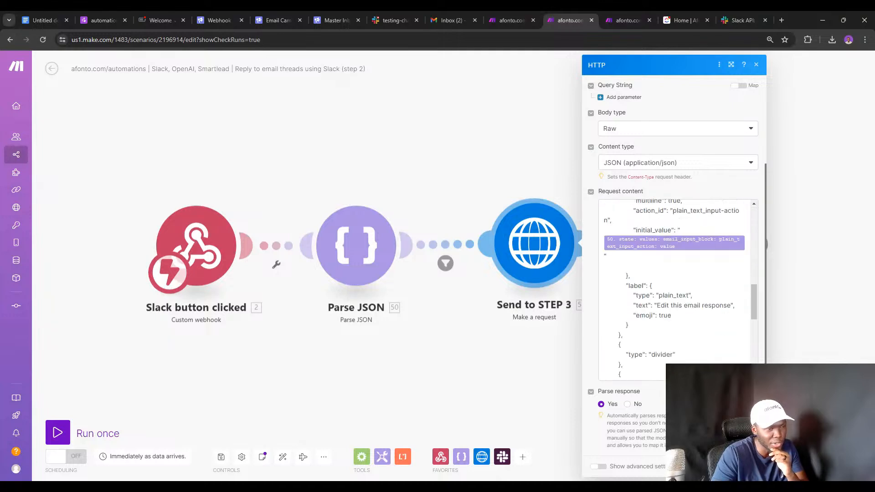
scroll(649, 235, down, 5)
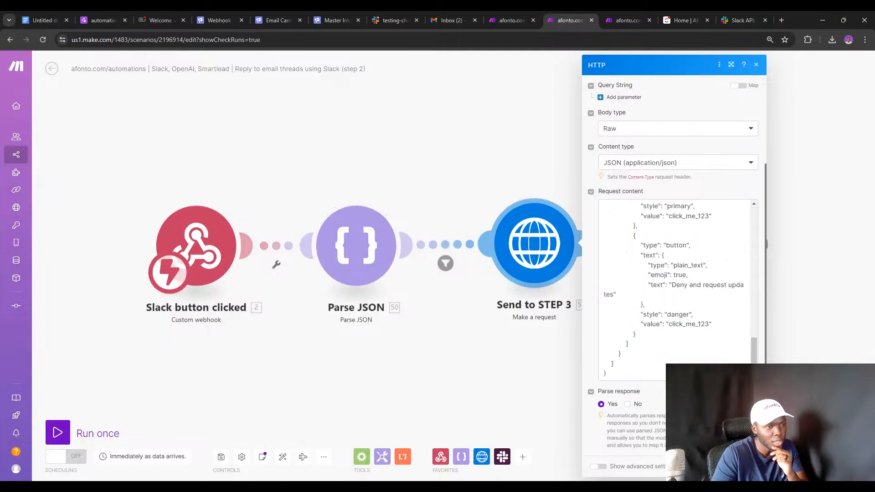
scroll(674, 282, up, 20)
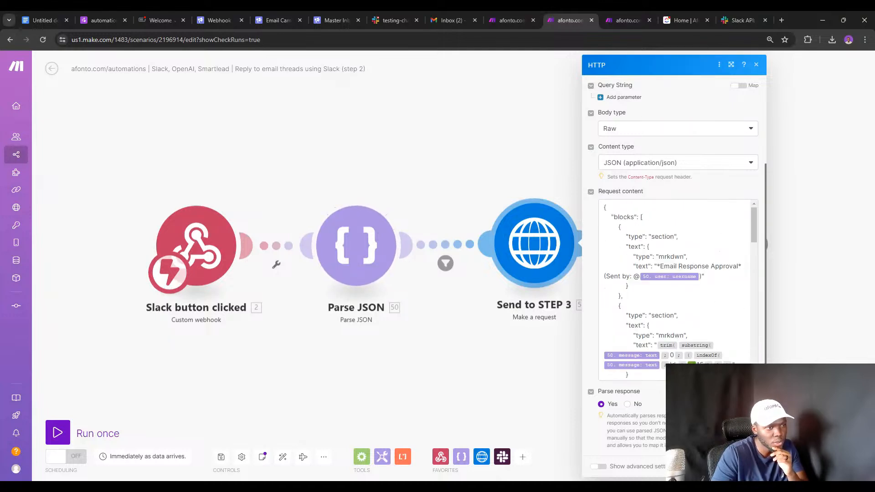
click(613, 19)
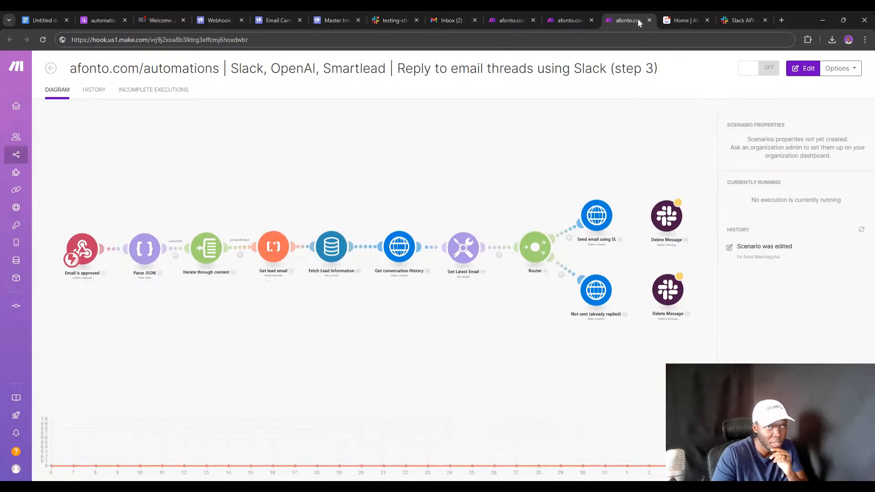
Duplicate the step 3 tab and search all scenarios for 'Email slack'.
right_click(638, 20)
click(670, 101)
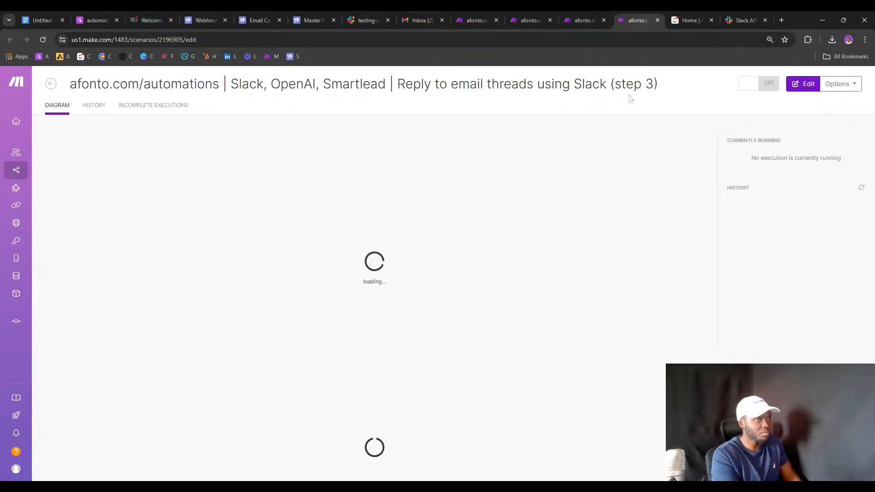
click(20, 170)
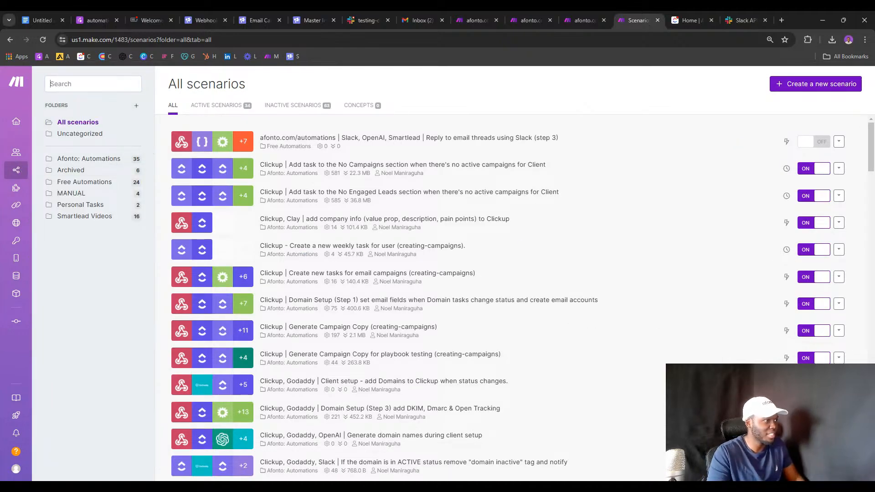
text(rep)
key(BackSpace)
key(BackSpace)
key(BackSpace)
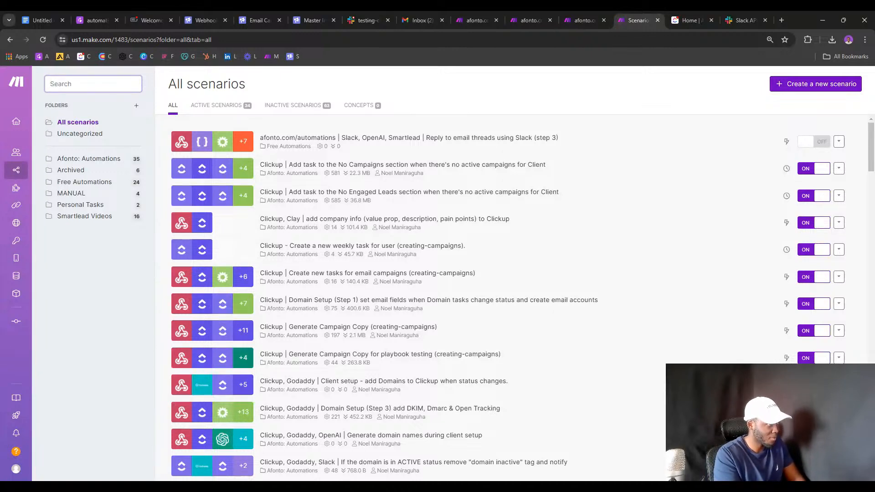
text(Email)
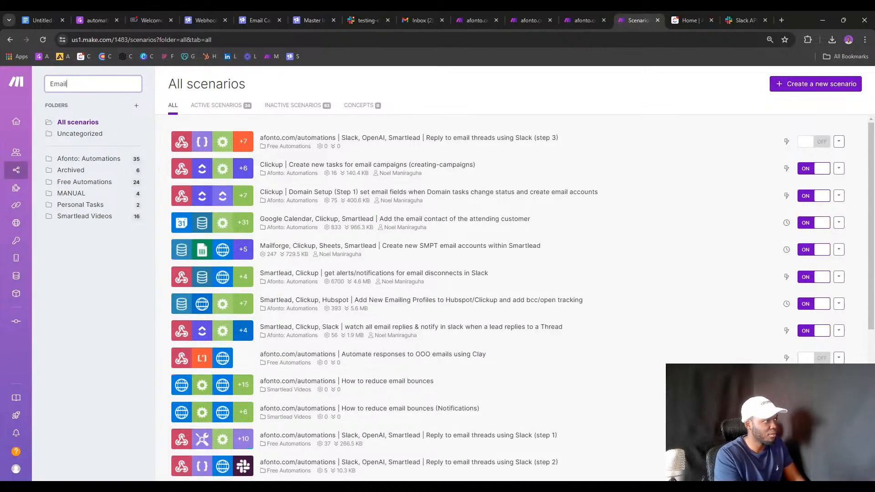
text( from slack)
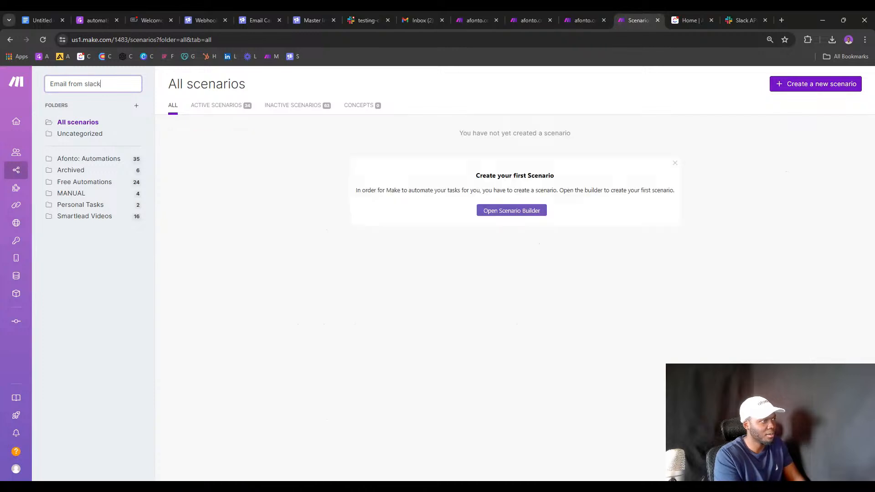
key(ctrl+a)
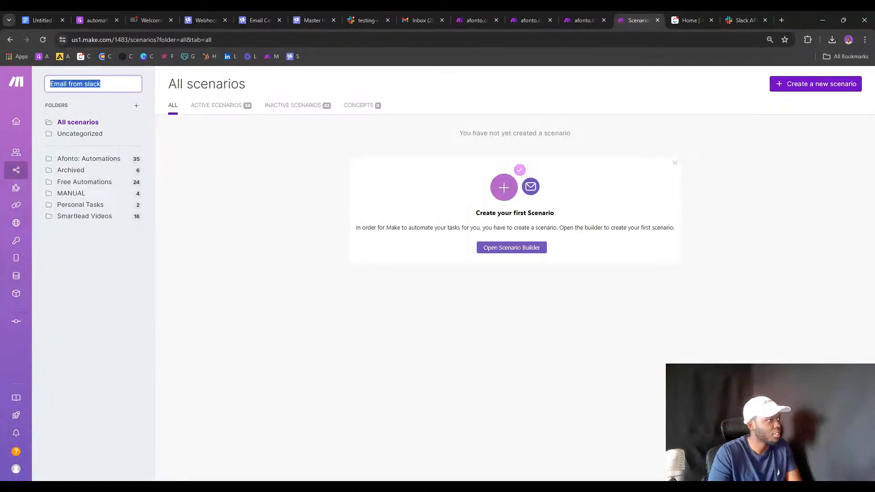
click(71, 84)
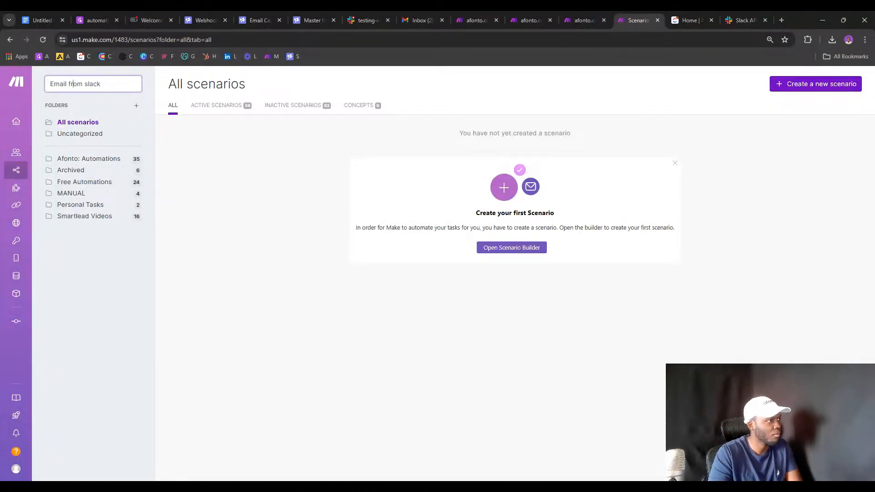
double_click(71, 84)
key(BackSpace)
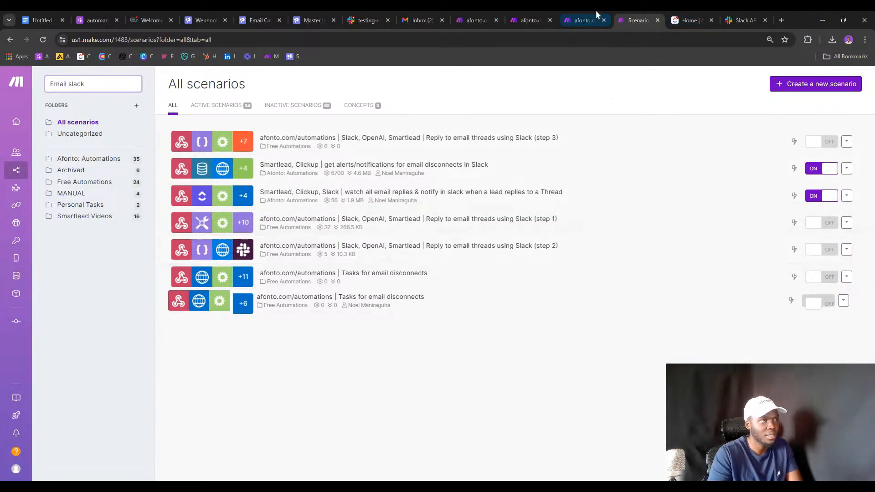
Recheck step 2's Send to STEP 3 request and the Parse JSON link options.
click(529, 19)
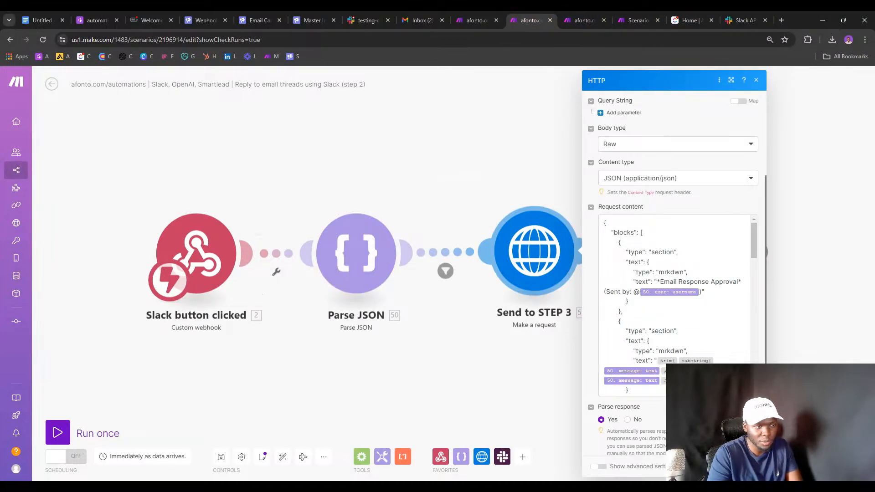
scroll(674, 305, down, 15)
scroll(675, 305, up, 4)
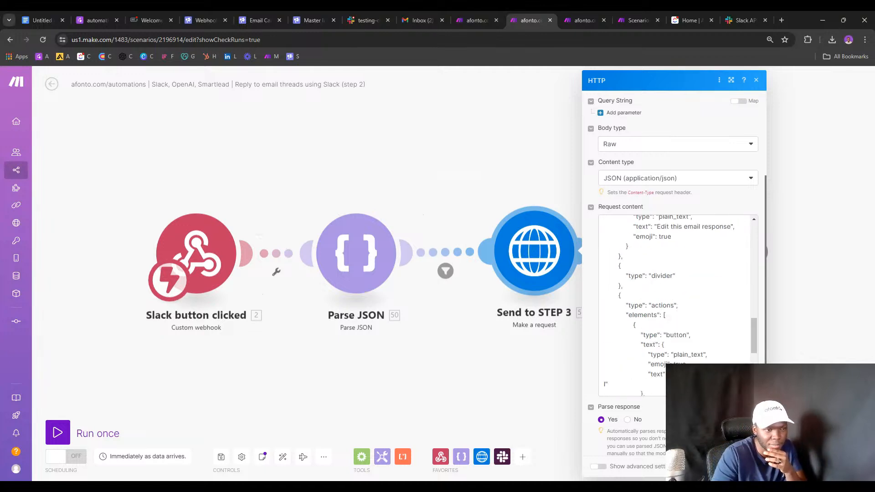
scroll(675, 306, down, 4)
scroll(674, 305, up, 15)
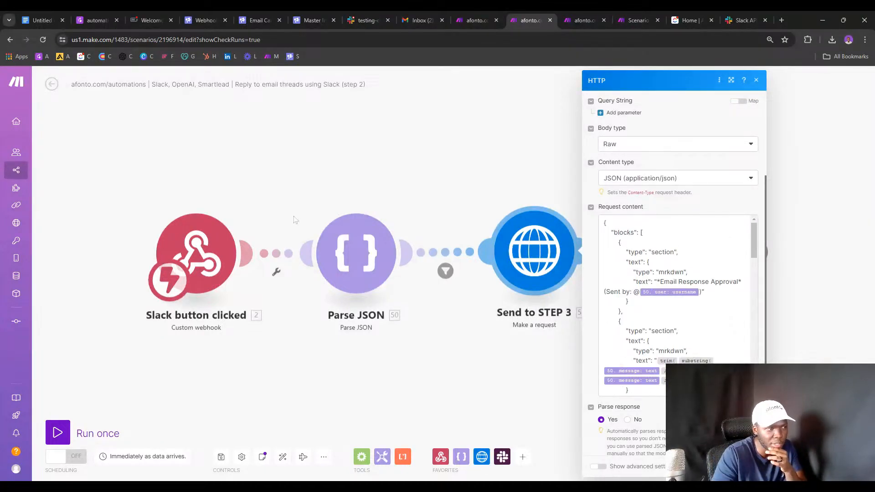
click(402, 191)
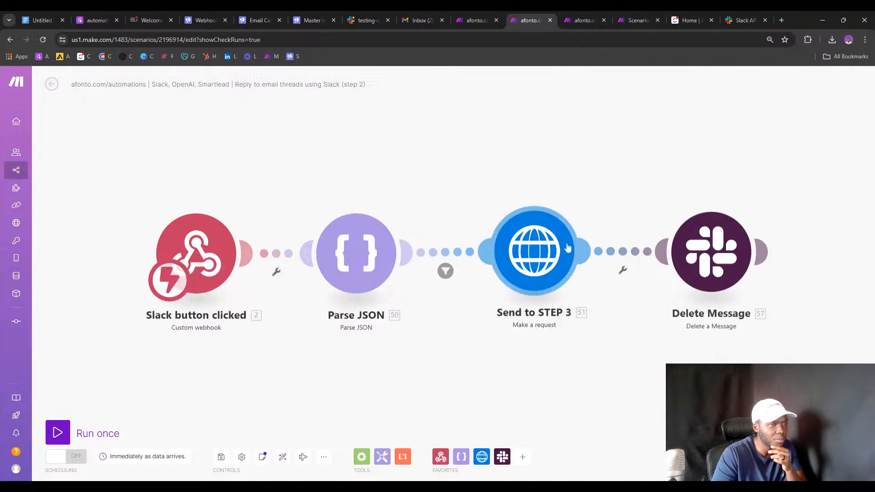
right_click(457, 252)
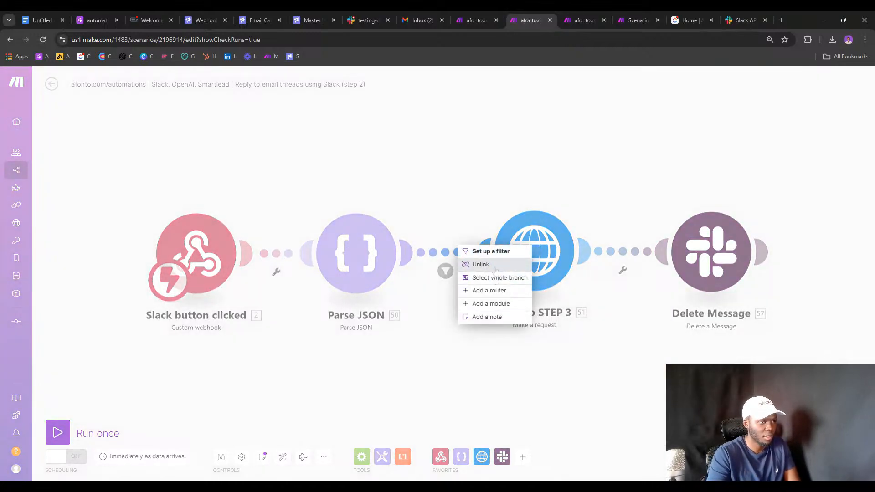
Copy the step 3 Email is approved webhook address and return to the filtered scenarios list.
click(583, 20)
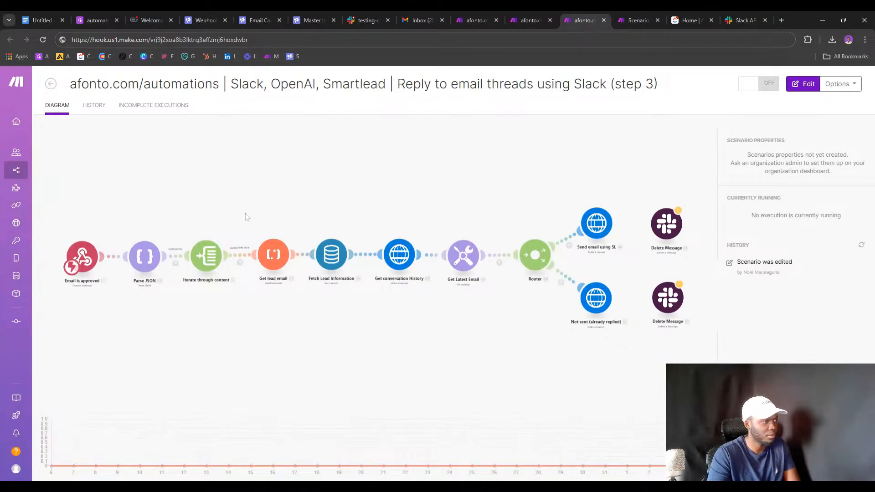
click(91, 255)
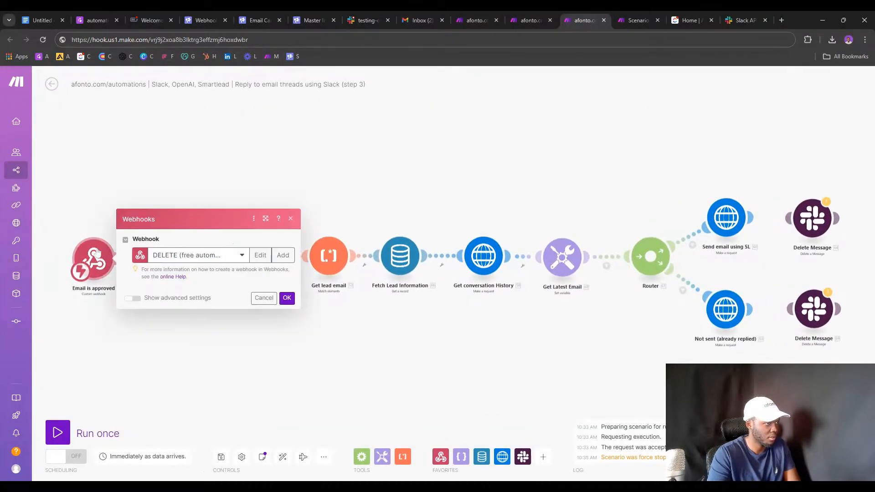
click(281, 272)
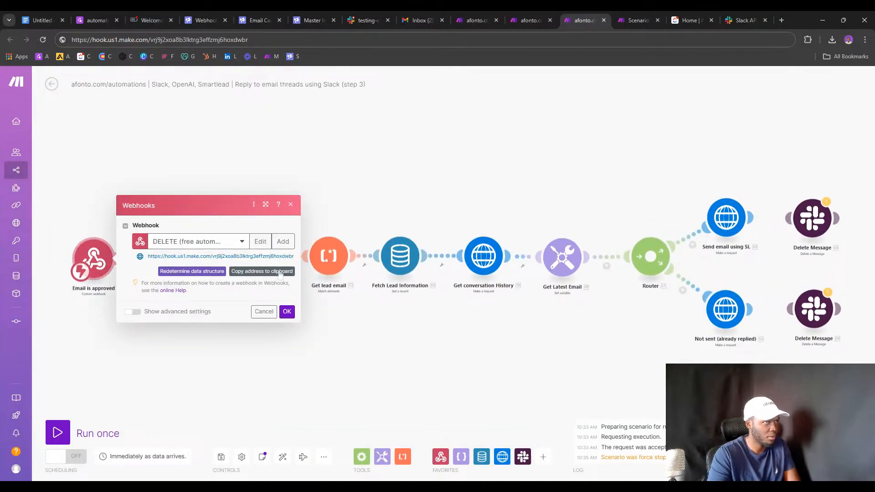
click(613, 20)
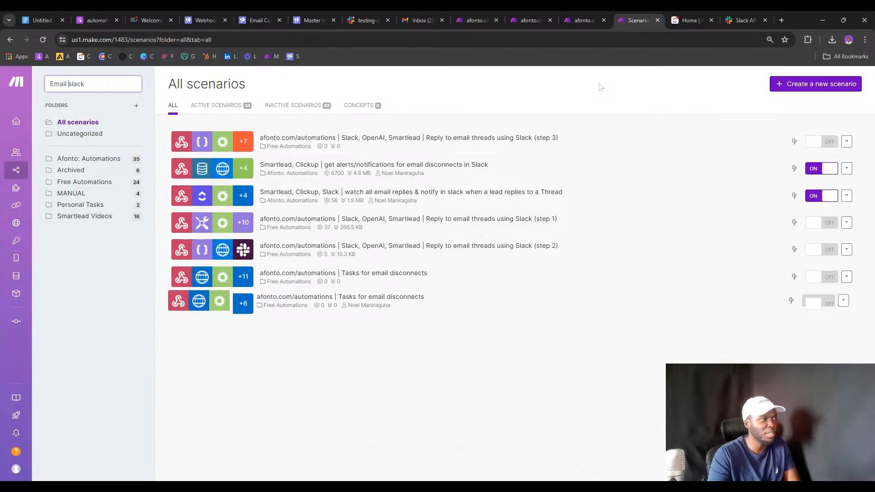
Create a new scenario by importing the Step 2.json blueprint and inspect its Send to STEP 3 request.
click(775, 84)
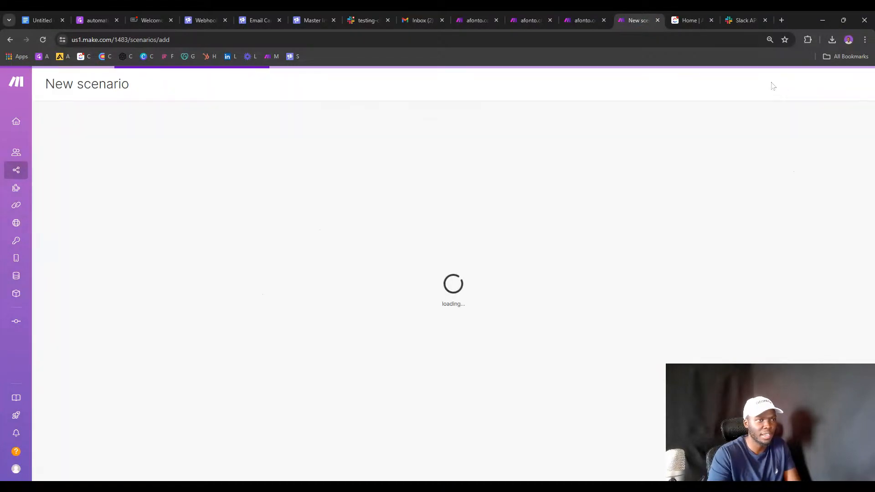
click(294, 457)
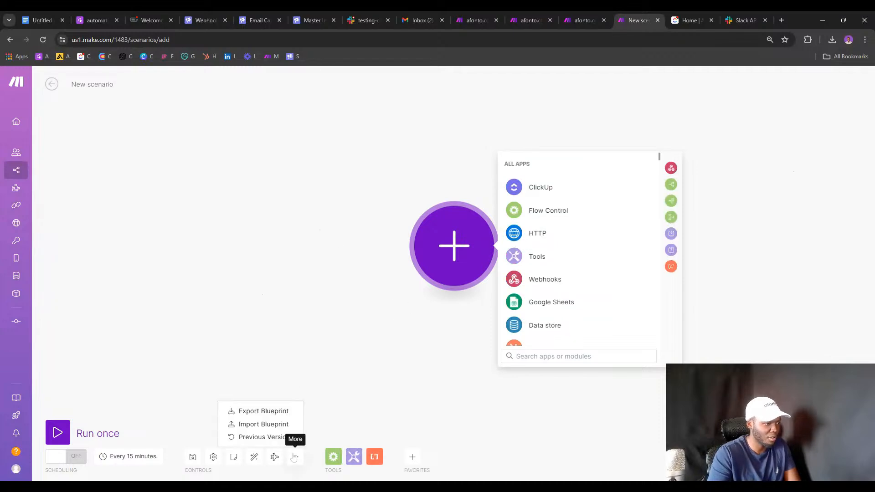
click(279, 425)
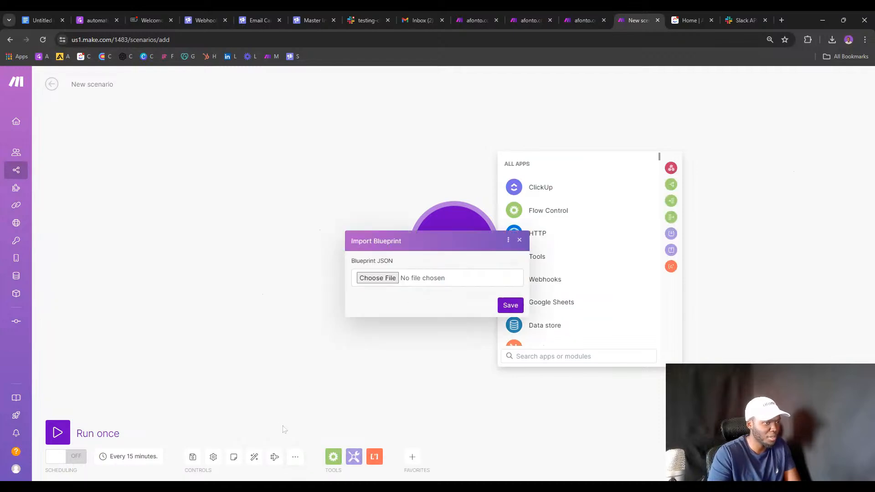
click(381, 280)
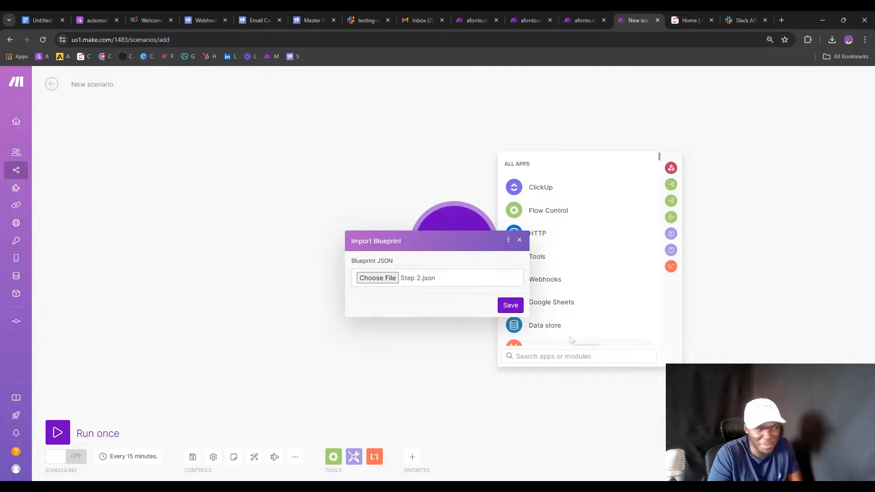
click(500, 305)
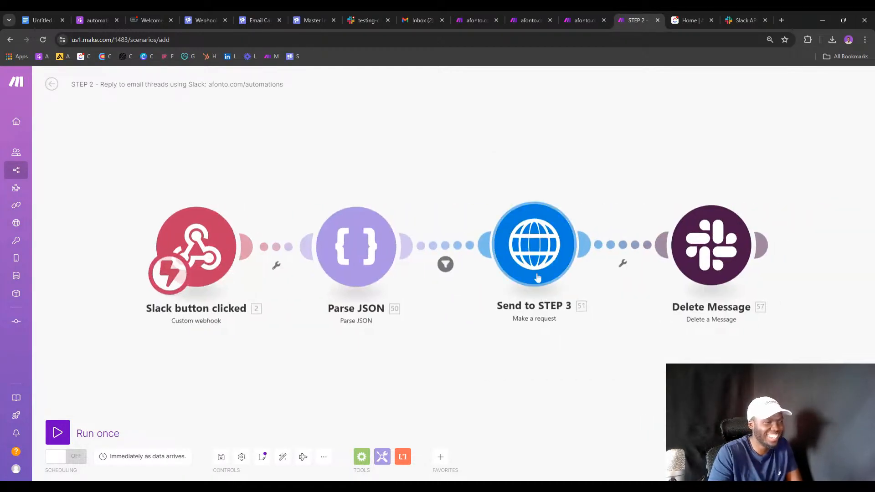
click(533, 243)
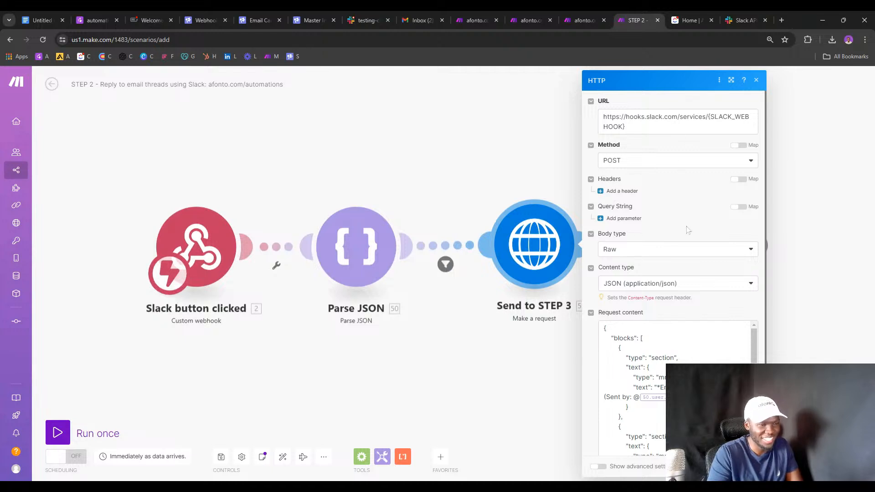
scroll(688, 230, down, 10)
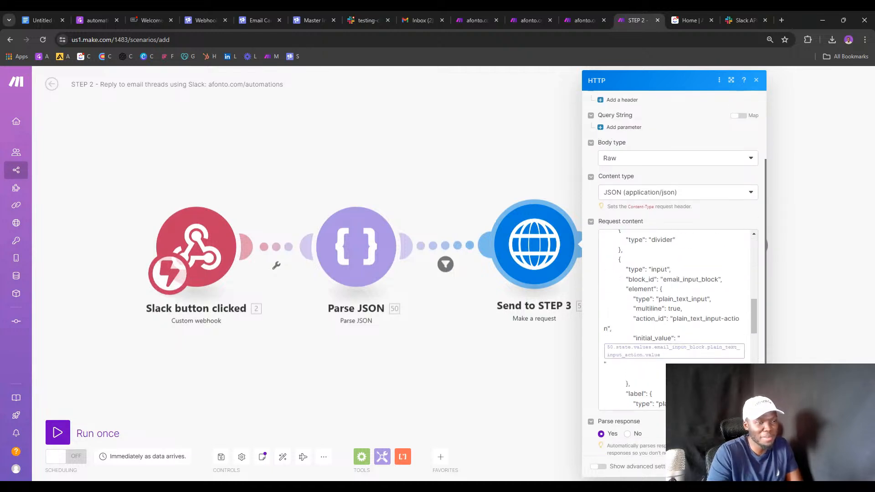
Connect Parse JSON to Send to STEP 3 in the original step 2 scenario and close the imported copy.
click(528, 13)
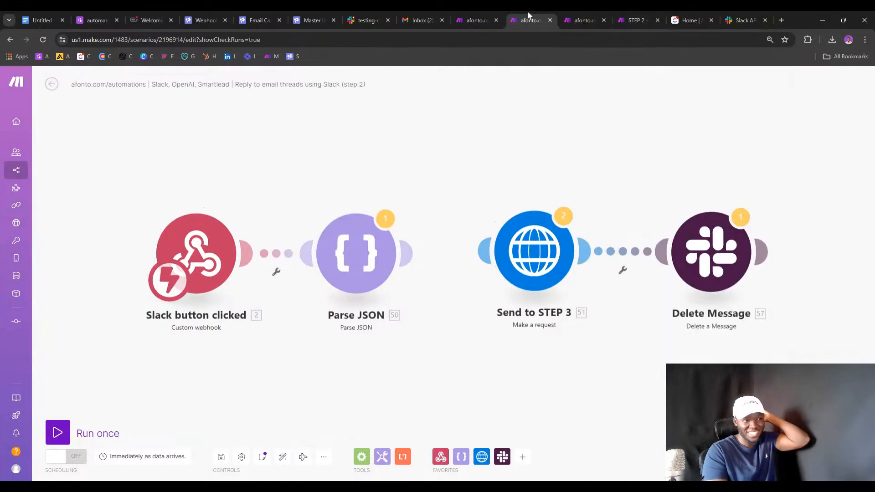
drag(429, 238, 397, 236)
drag(449, 242, 353, 240)
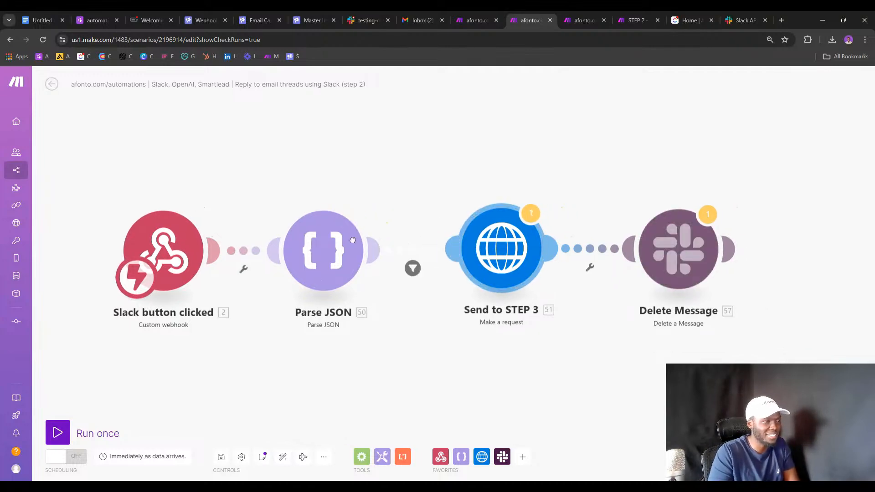
click(653, 20)
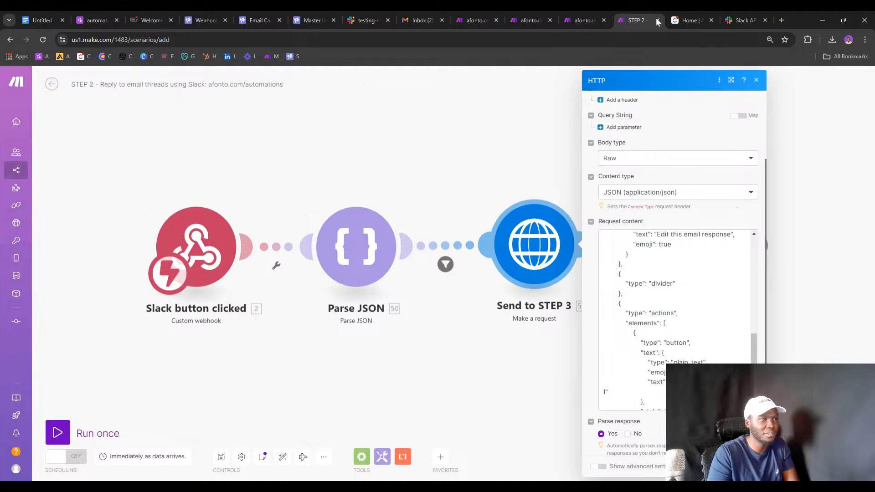
click(657, 20)
Select the Slack app's interactivity request URL, then copy the step 3 webhook address.
click(742, 20)
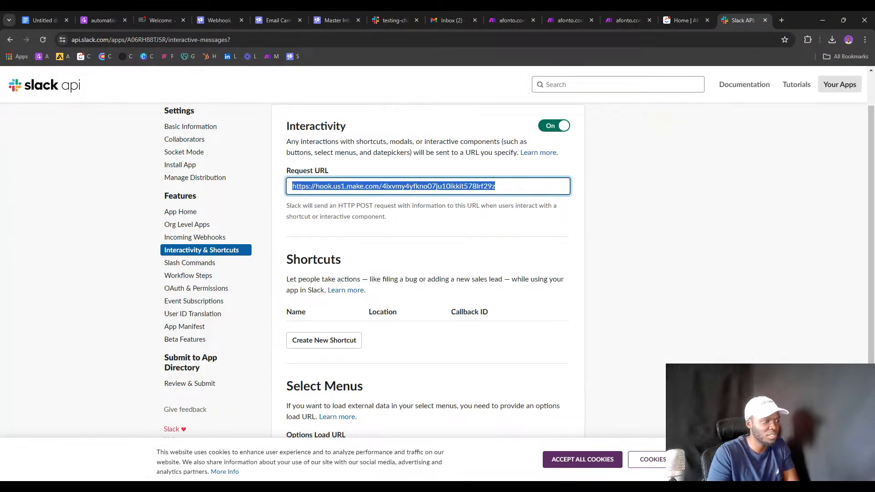
triple_click(460, 187)
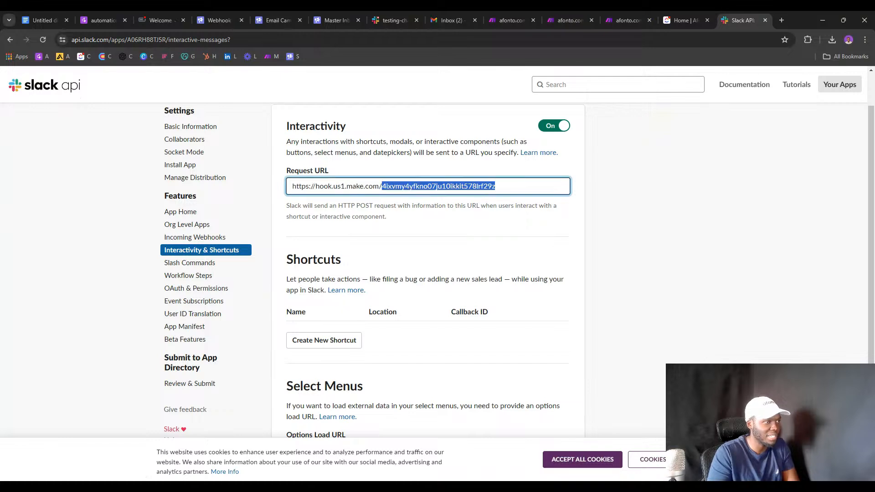
click(609, 16)
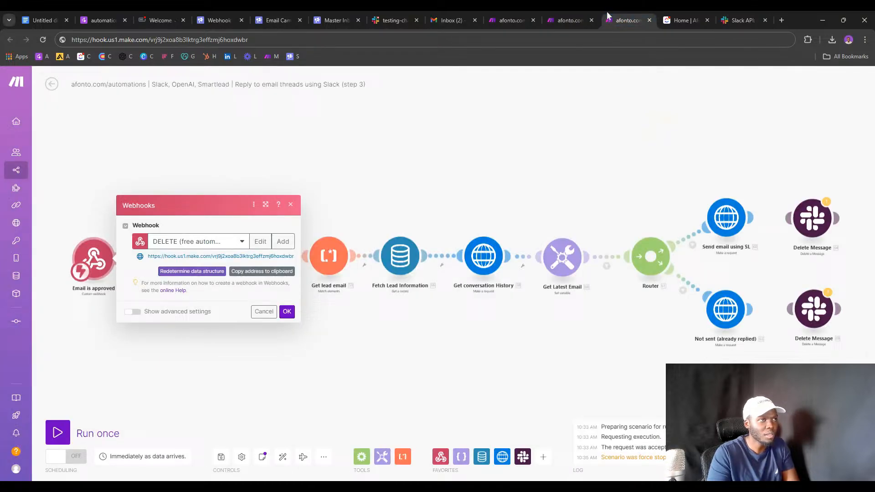
click(260, 275)
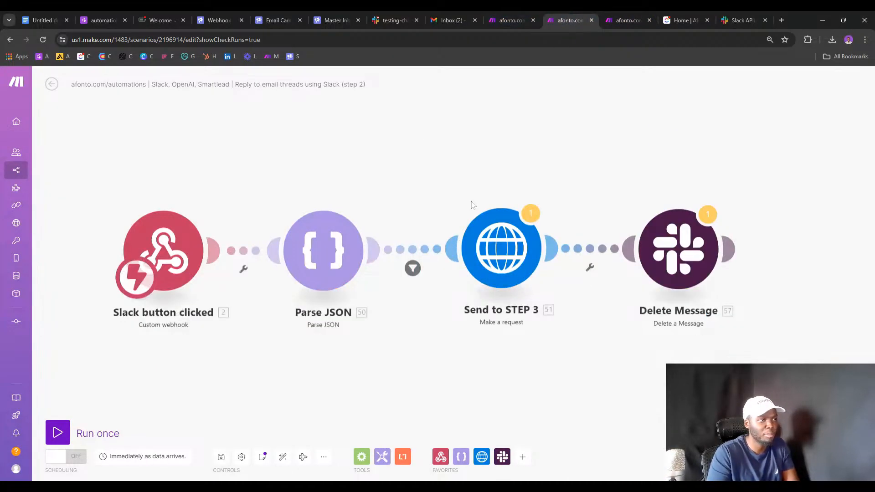
Replace Send to STEP 3's Slack URL with the step 3 webhook and save the scenario anyway.
click(476, 213)
click(606, 116)
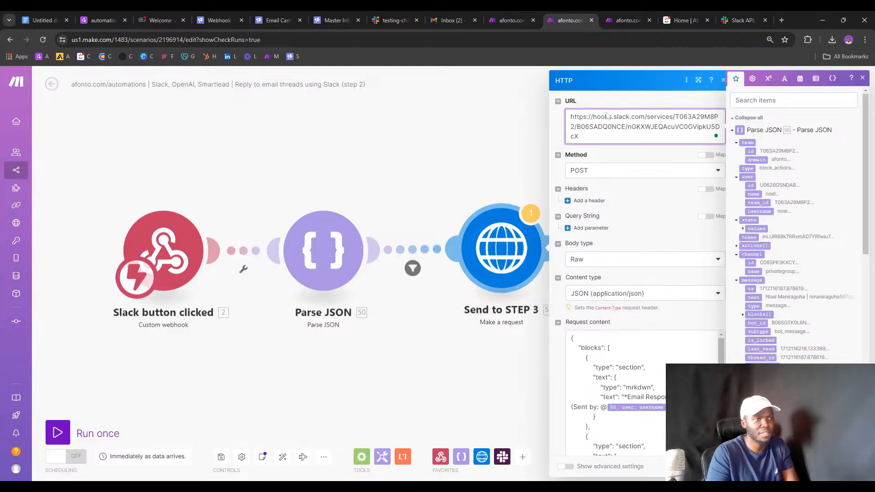
key(ctrl+a)
key(BackSpace)
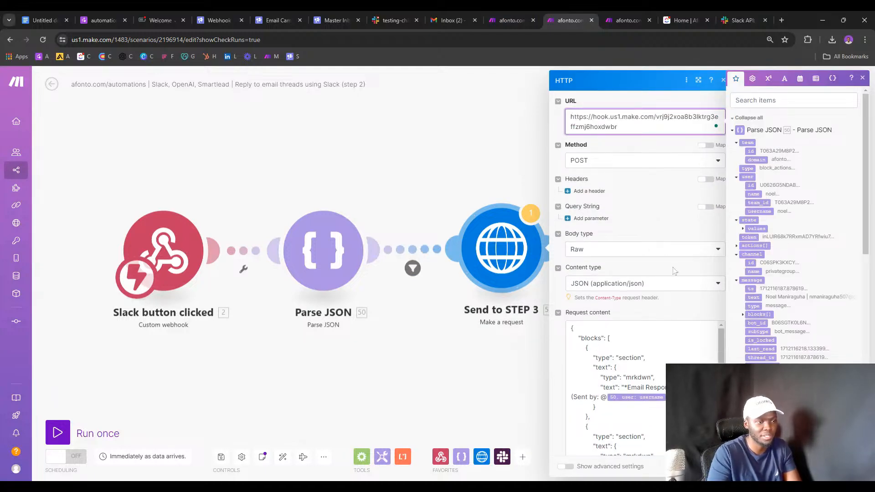
scroll(668, 287, down, 10)
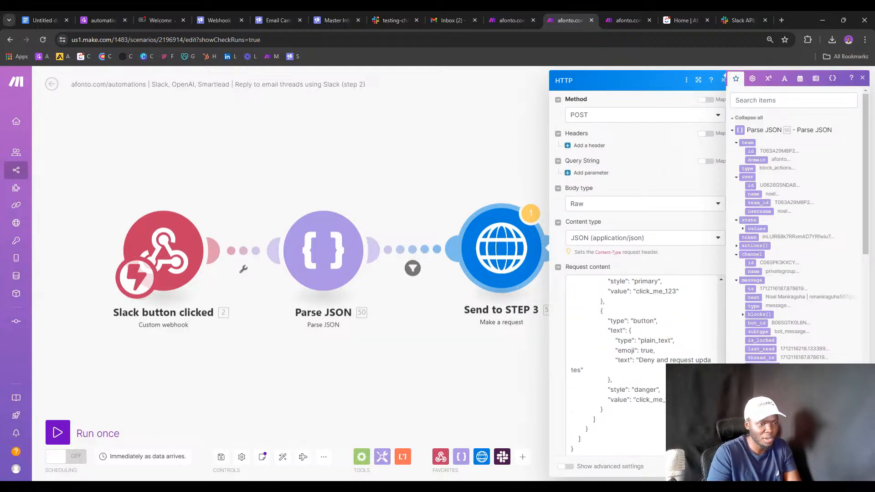
key(Escape)
click(220, 457)
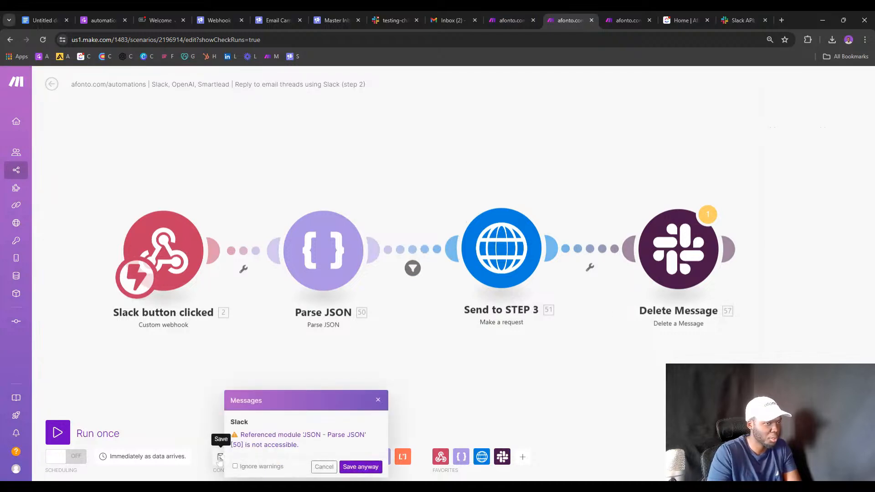
click(370, 469)
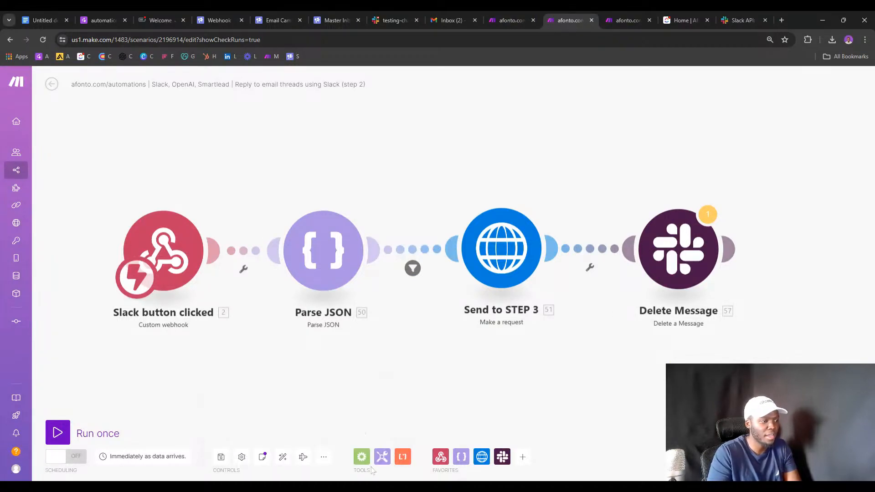
Unlink Delete Message, run step 2 once with existing data, and inspect Parse JSON, webhook and filter results.
click(602, 248)
click(620, 265)
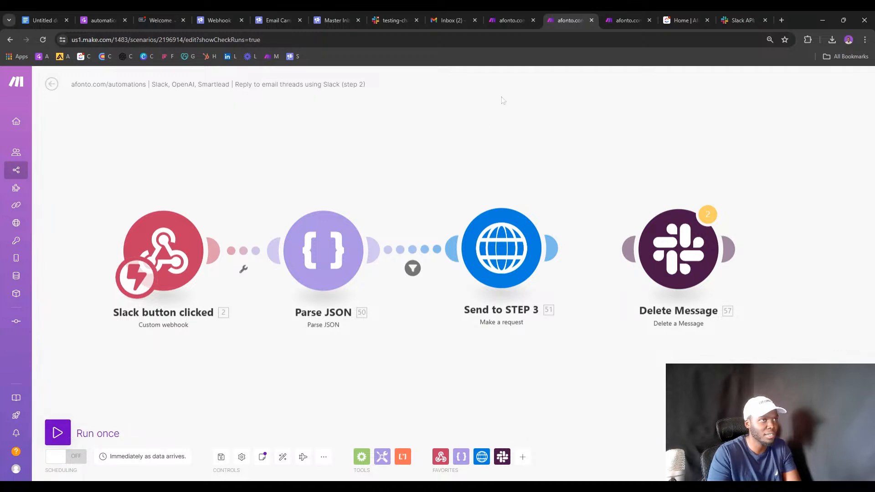
click(57, 432)
click(244, 464)
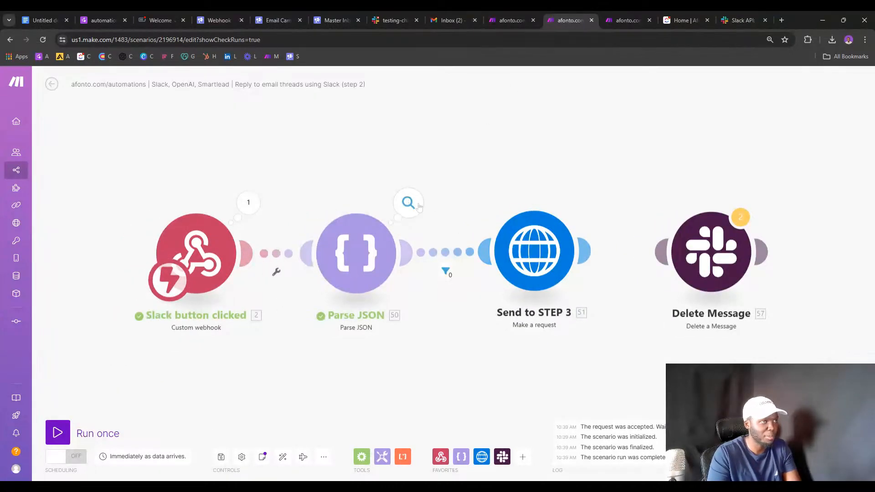
click(405, 211)
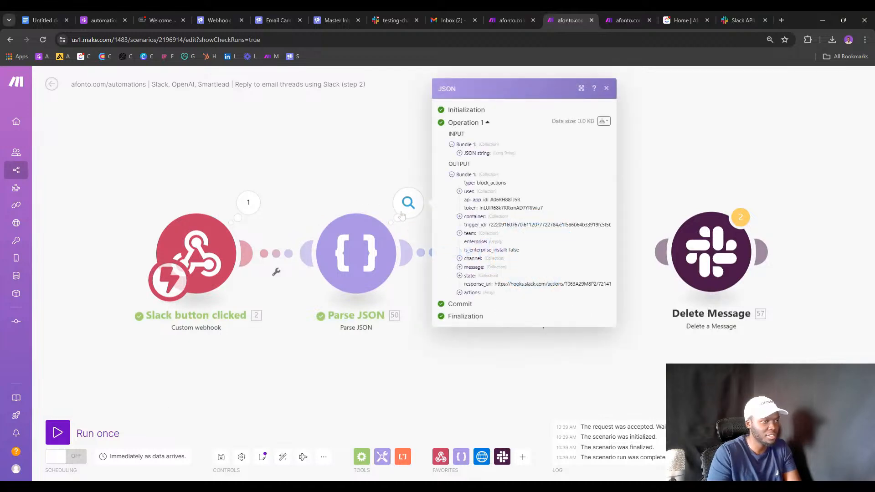
click(247, 202)
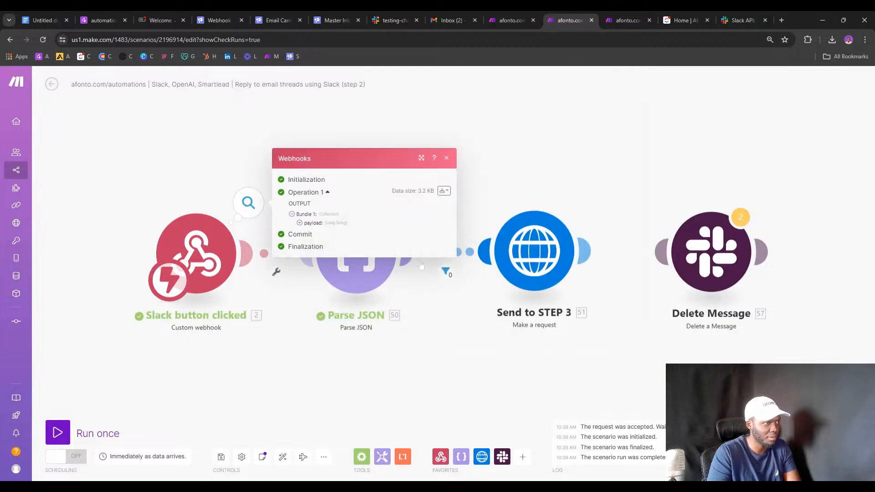
click(450, 276)
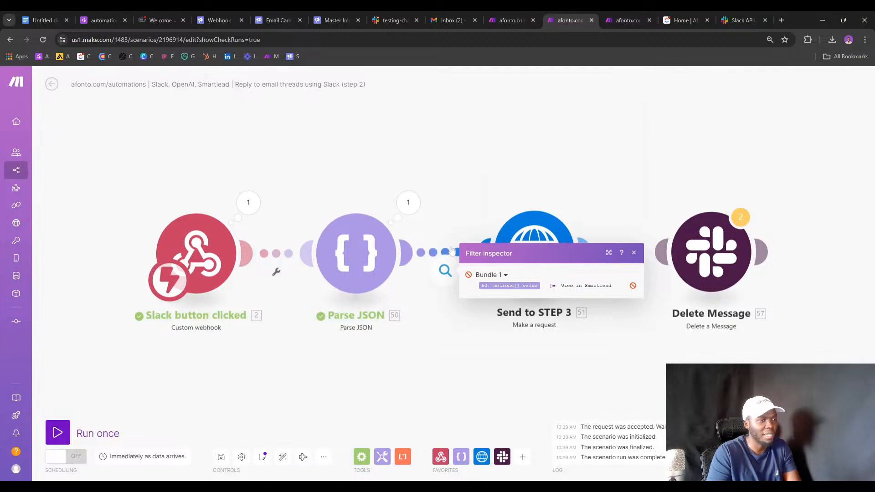
click(444, 227)
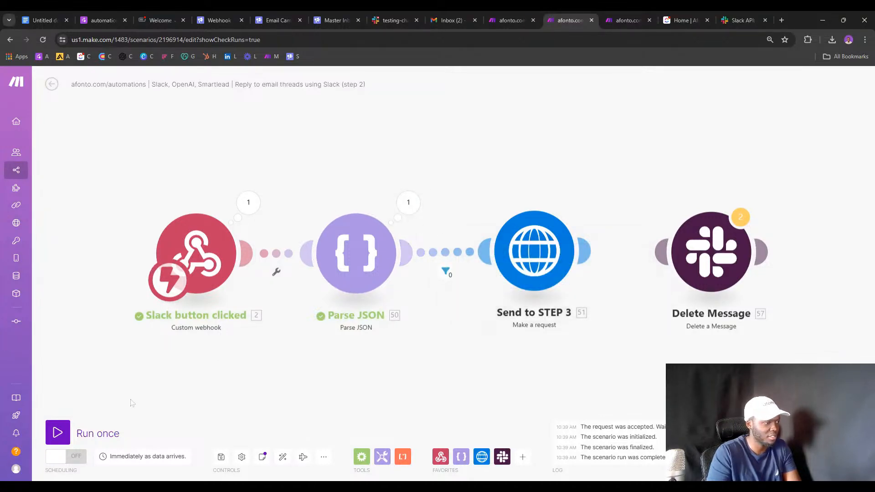
click(58, 432)
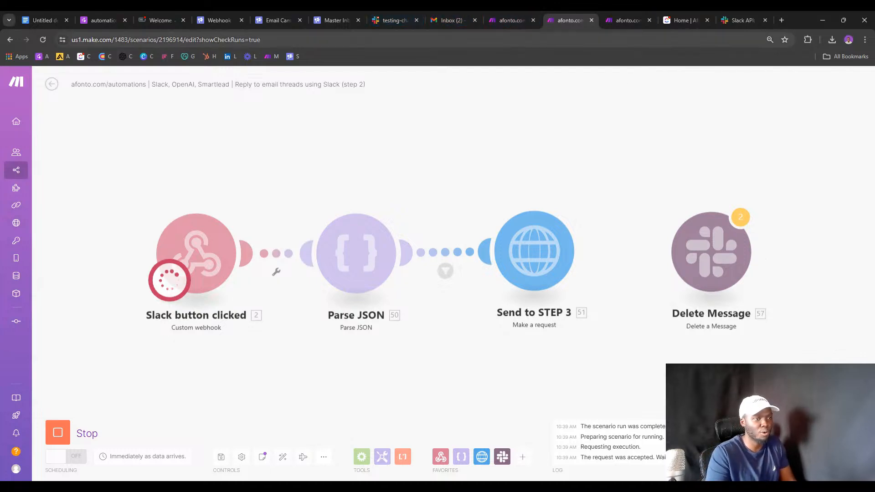
click(511, 17)
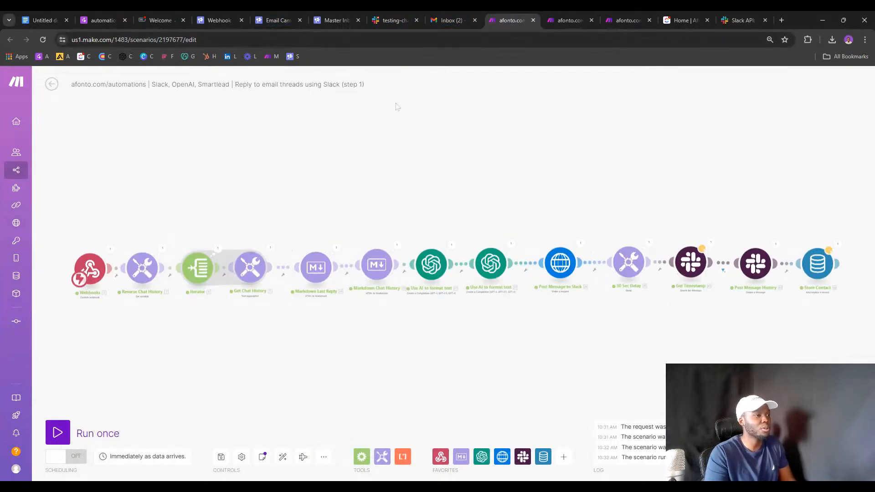
Run the step 1 scenario once on the existing queued data, briefly checking the Smartlead inbox.
click(58, 432)
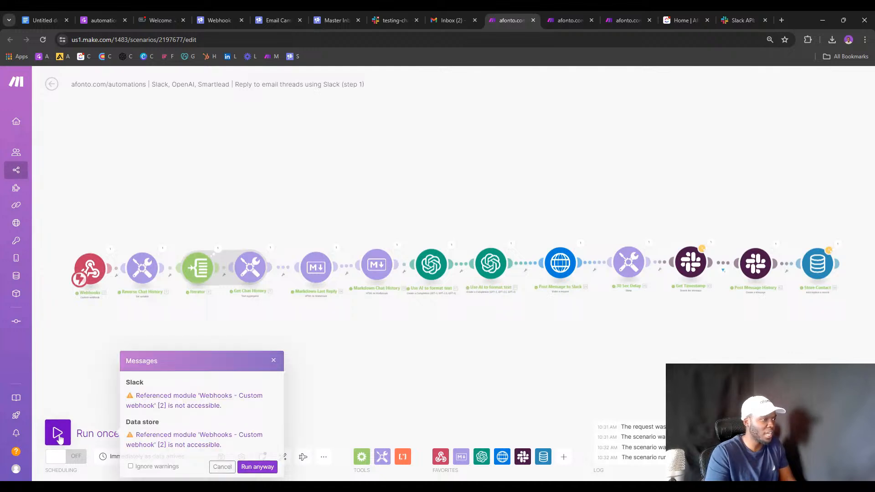
click(246, 467)
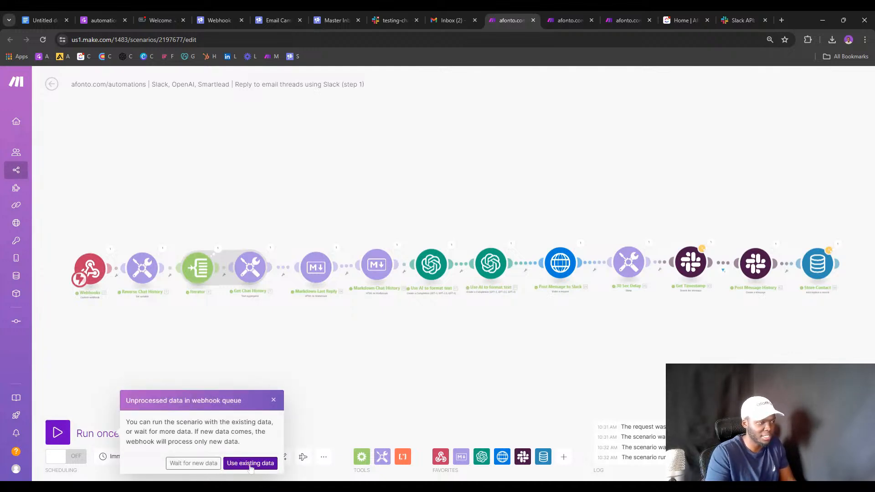
click(250, 463)
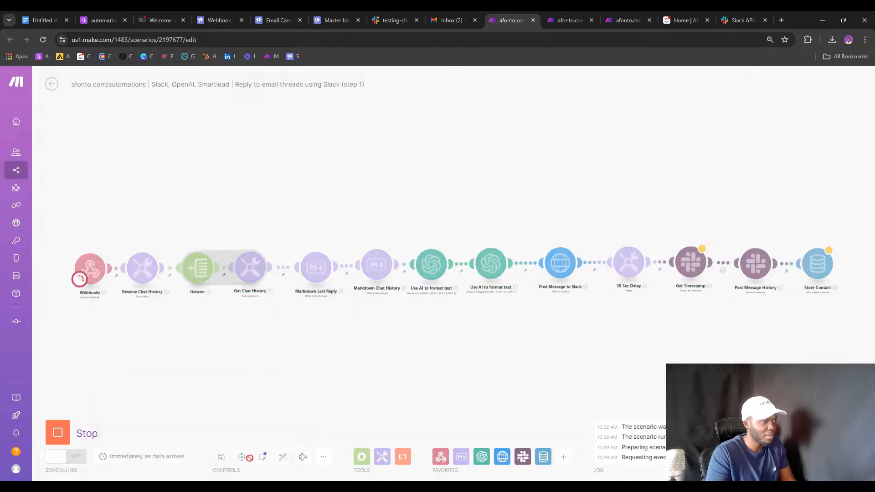
click(319, 16)
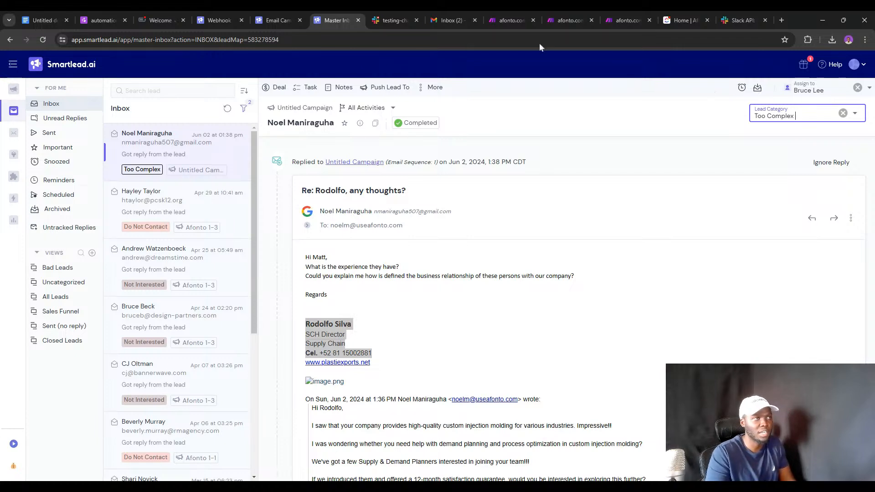
click(521, 19)
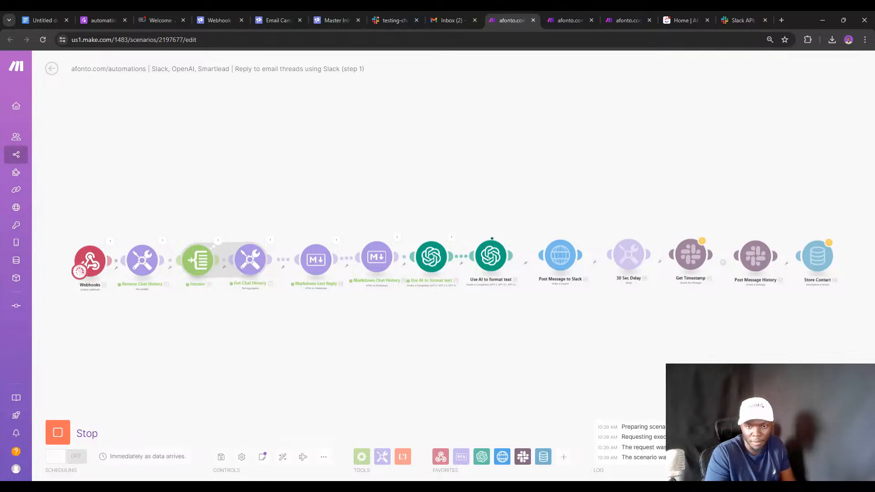
click(109, 13)
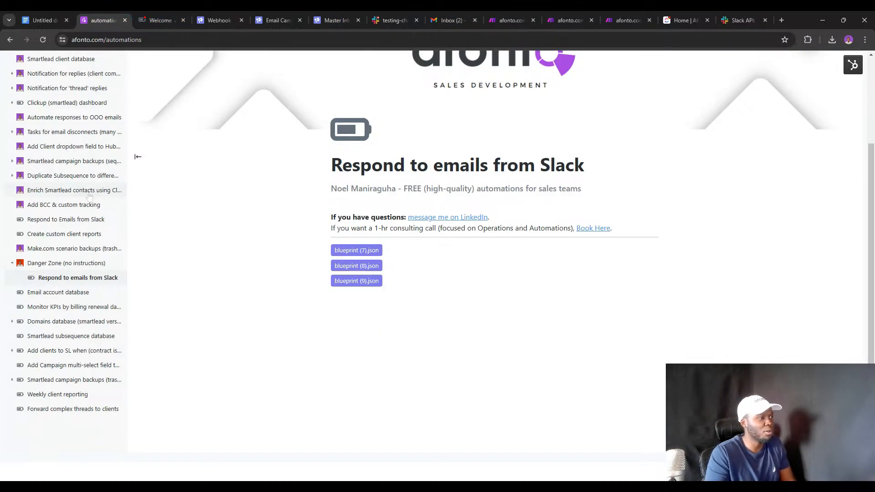
Read through the Notification for replies (client comms) page.
scroll(90, 197, up, 3)
double_click(76, 210)
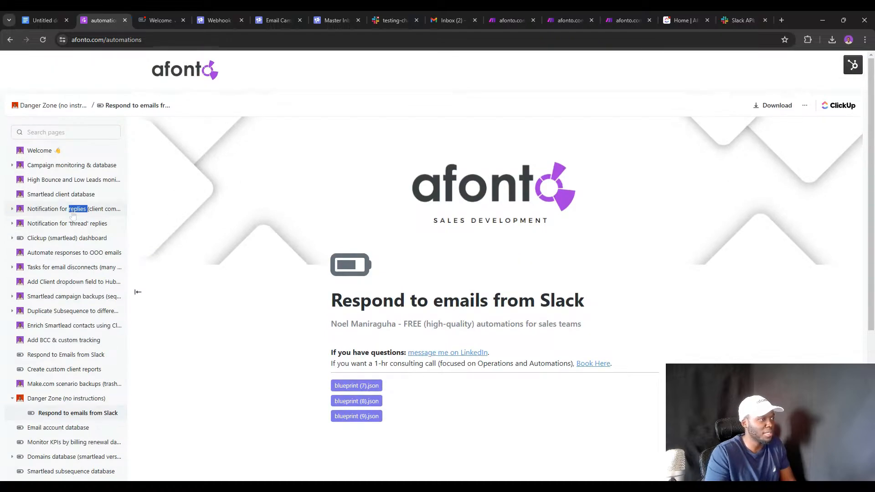
click(73, 209)
scroll(492, 273, down, 10)
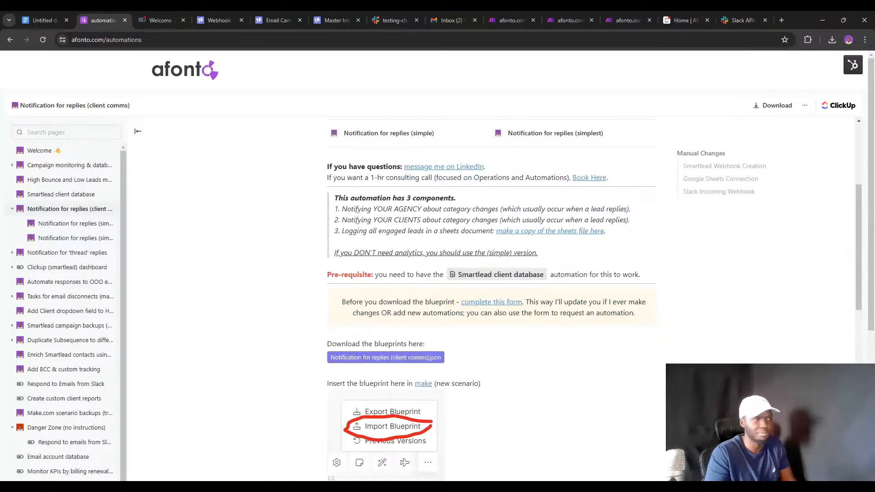
scroll(384, 207, down, 10)
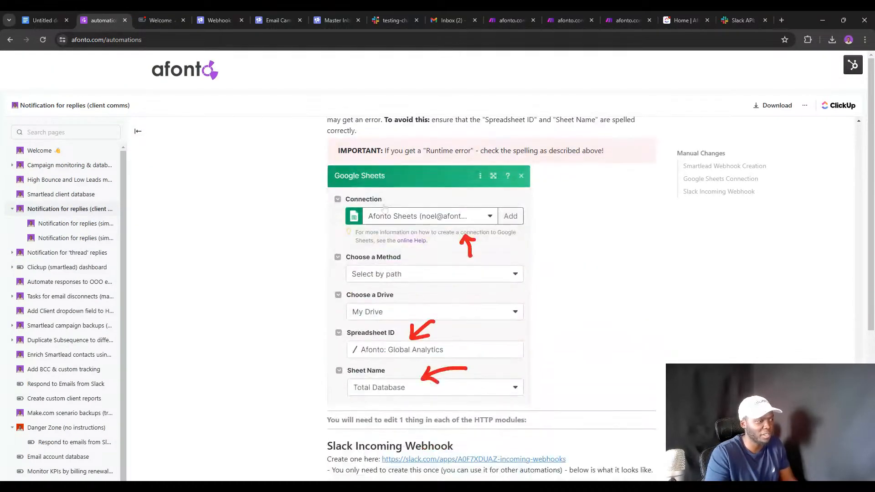
scroll(338, 297, down, 4)
Open and scroll the Danger Zone (no instructions) page.
click(50, 428)
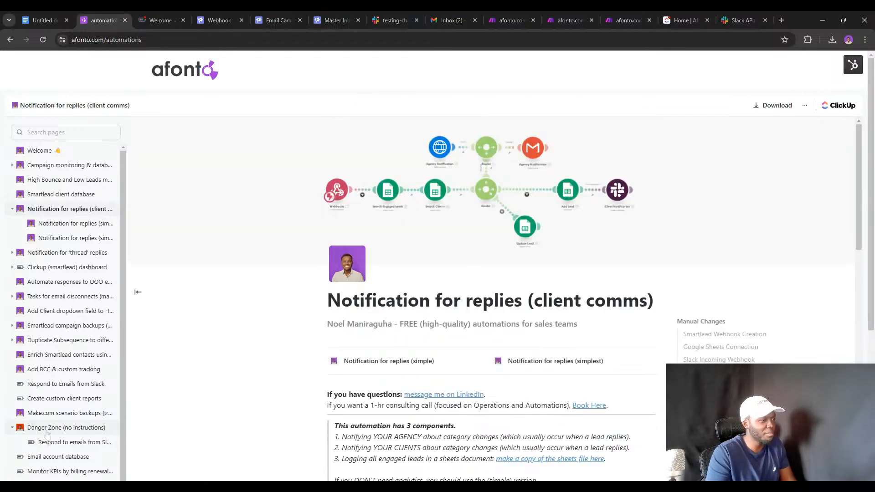
scroll(281, 314, down, 1)
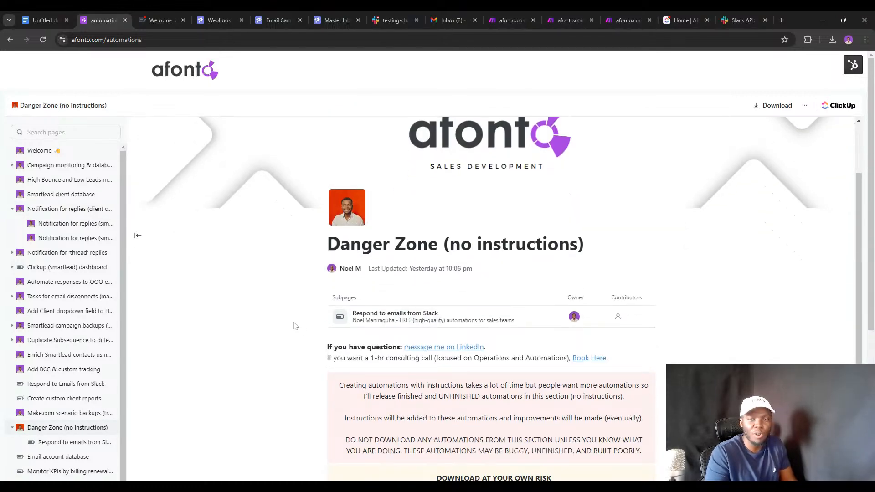
scroll(292, 323, down, 3)
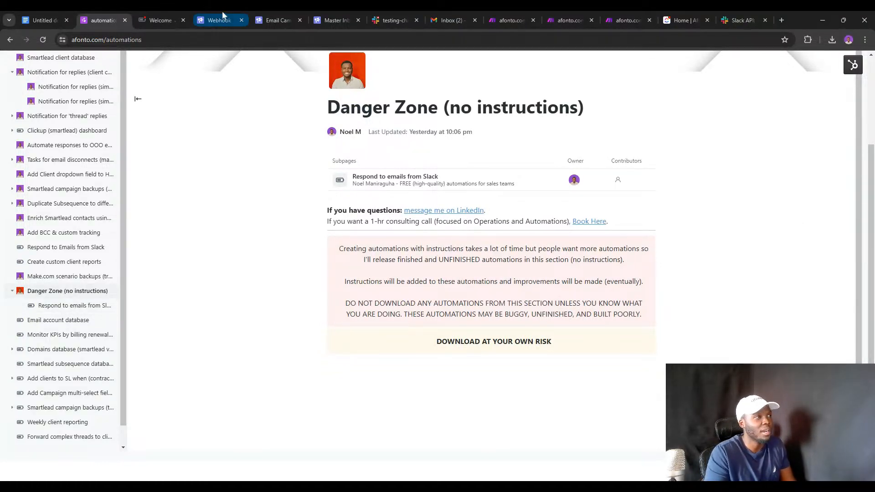
click(391, 17)
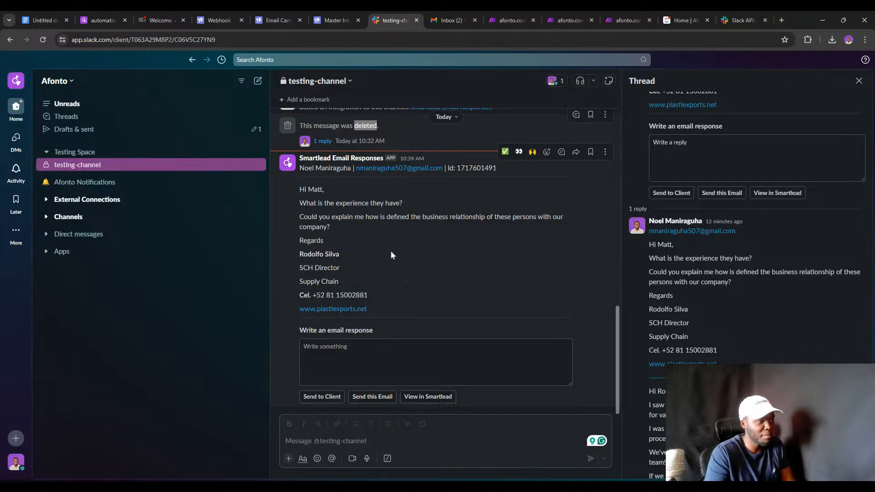
Select the deleted-message line in testing-channel and compare it with the step 2 scenario.
scroll(359, 214, up, 2)
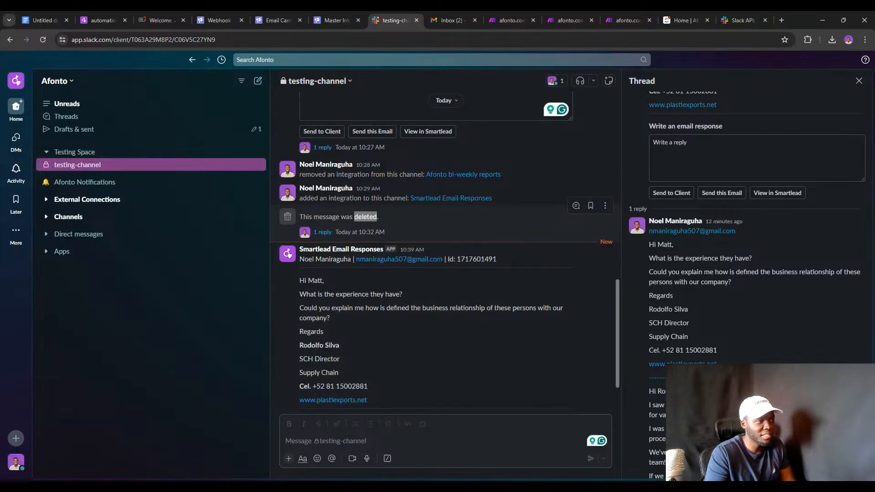
triple_click(365, 216)
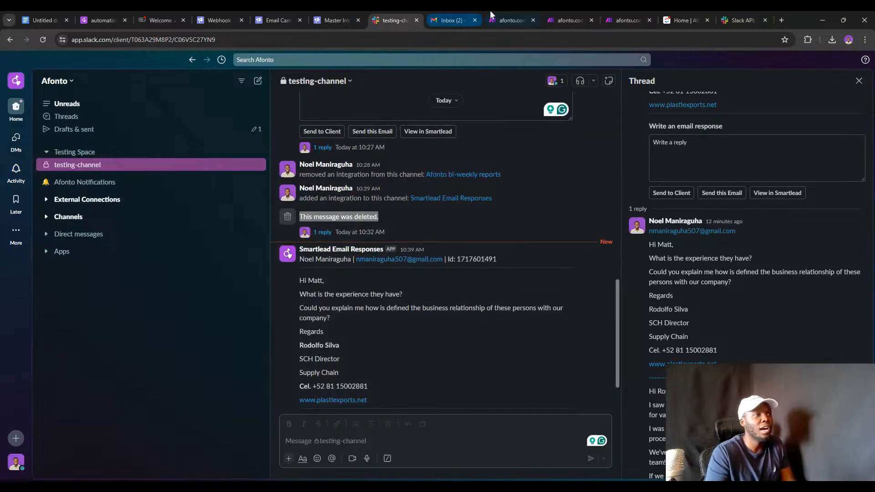
click(559, 11)
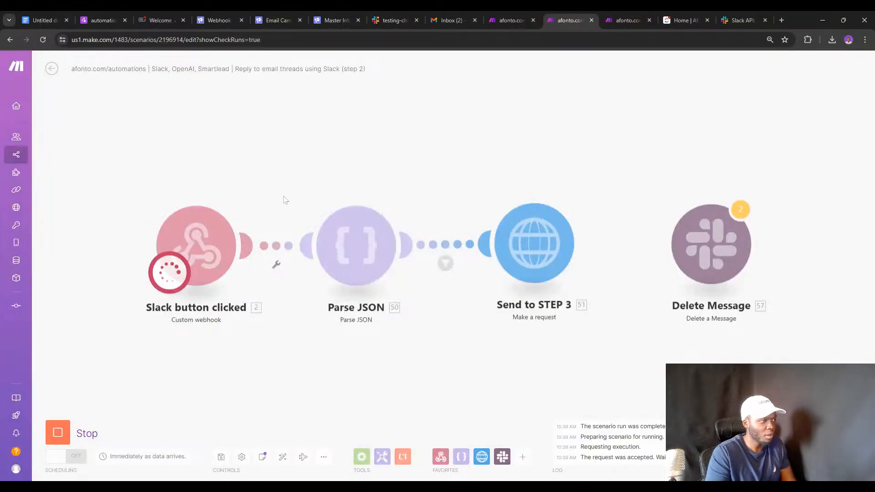
click(396, 20)
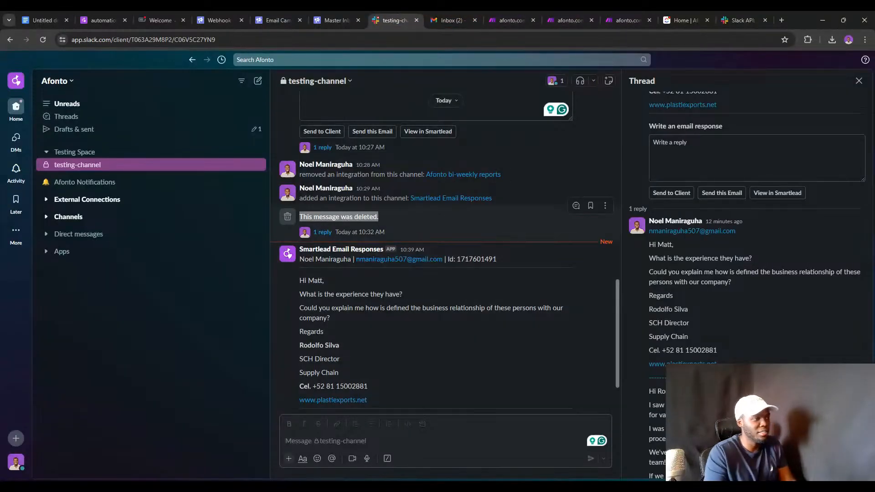
scroll(390, 244, down, 3)
Reply 'AN EMAIL RESPONSE' in the email response box and send it.
click(392, 360)
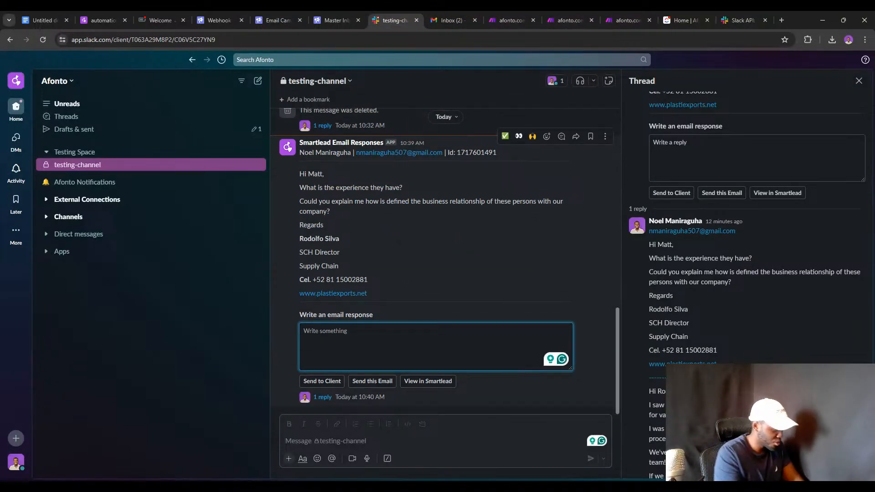
text(a)
key(BackSpace)
text(AN EMA)
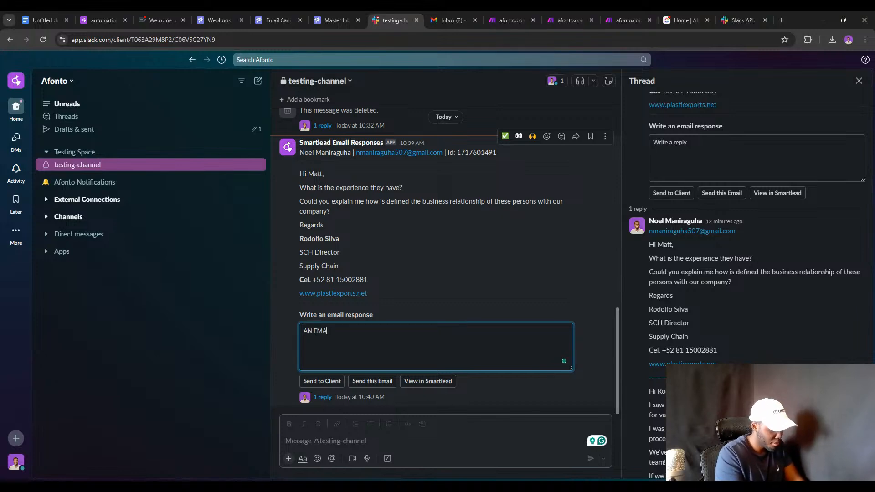
text(IL RESPON)
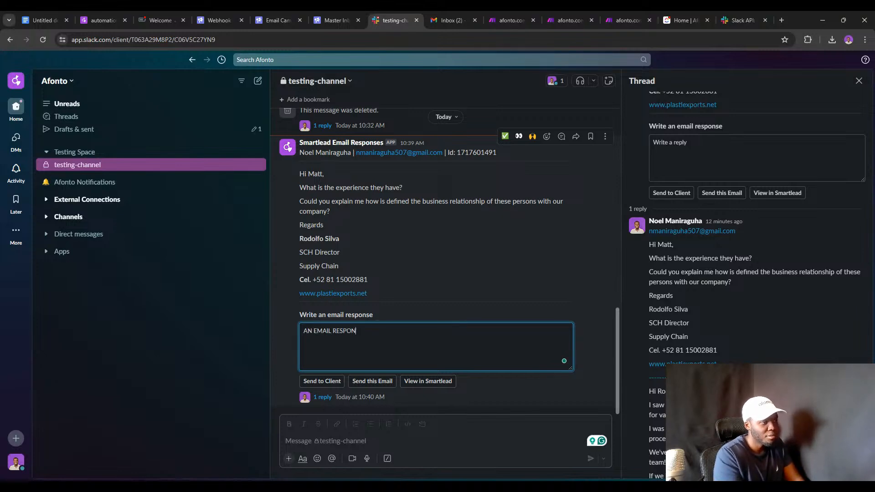
text(SE)
click(382, 381)
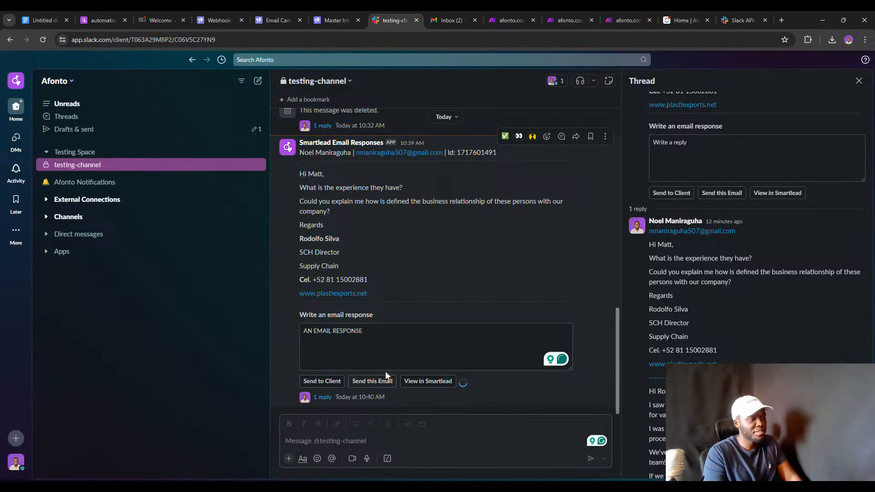
click(556, 10)
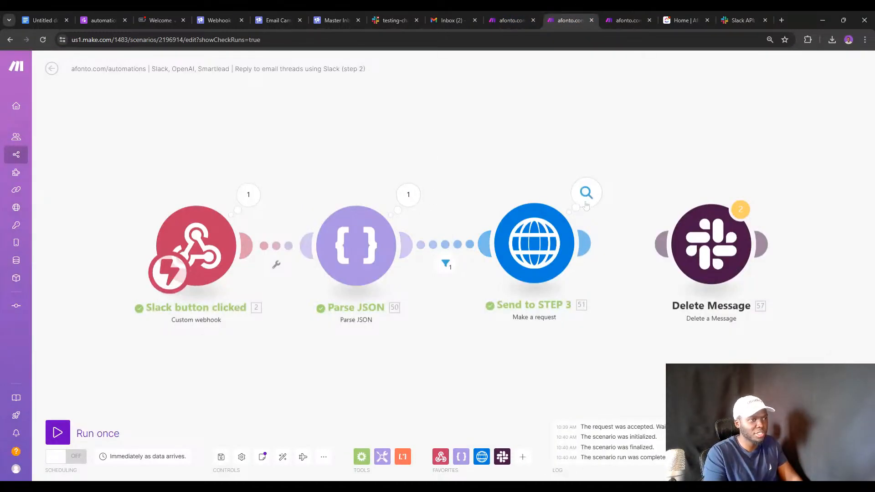
In step 3, close the webhook settings and check the Get lead email and Fetch Lead Information link options.
click(623, 20)
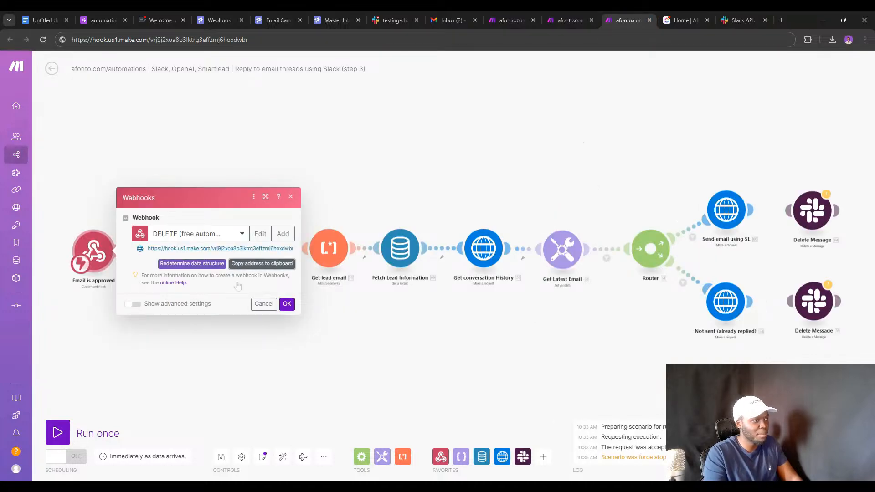
click(131, 362)
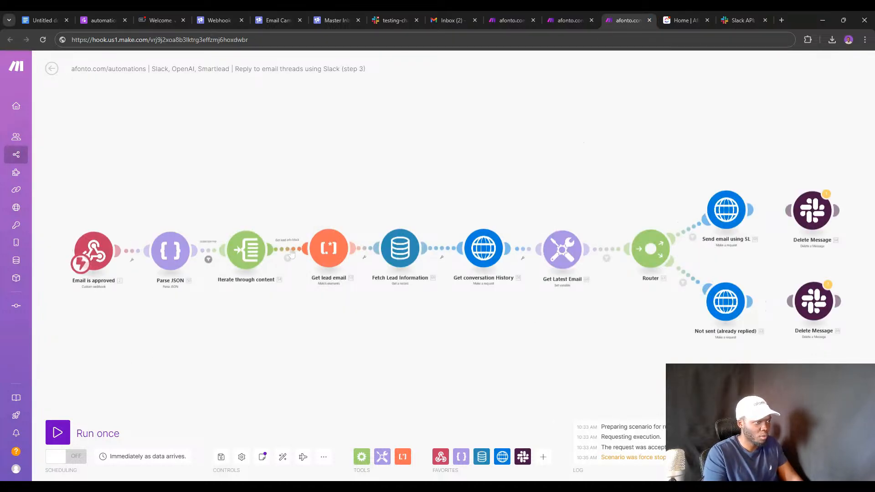
right_click(285, 253)
key(Escape)
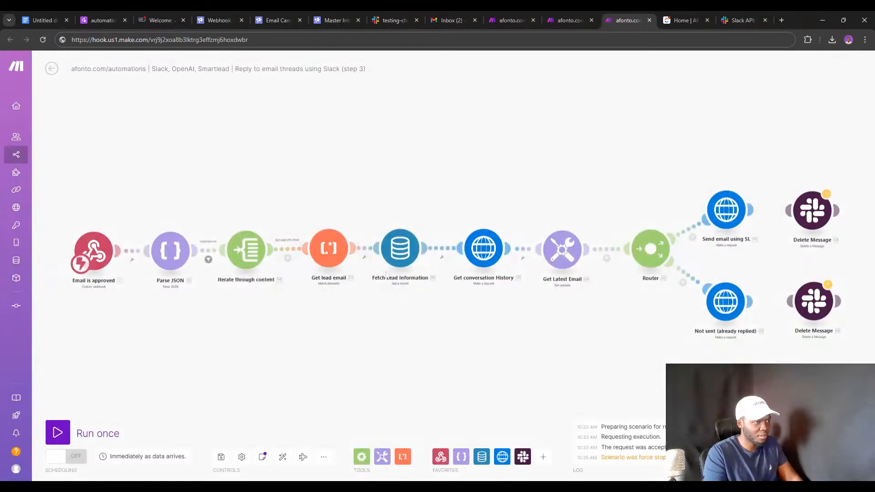
right_click(444, 248)
key(Escape)
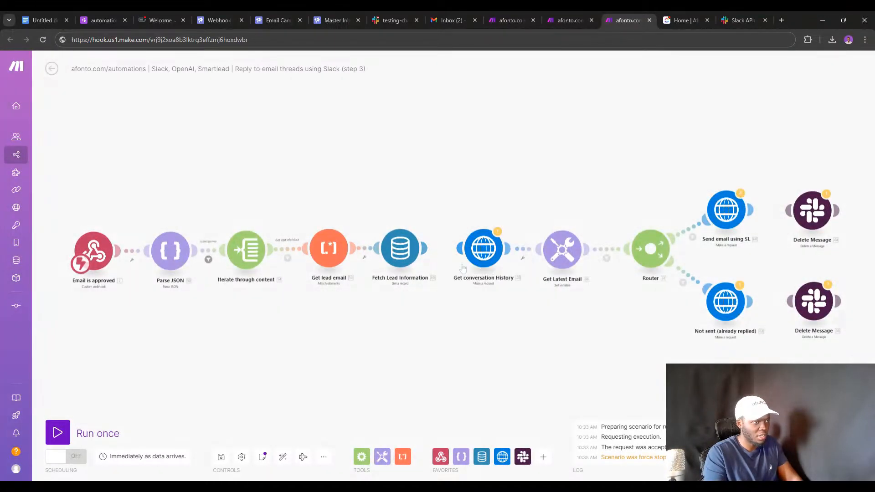
Run the step 3 scenario once, stop it, reload the editor and run it again.
click(61, 432)
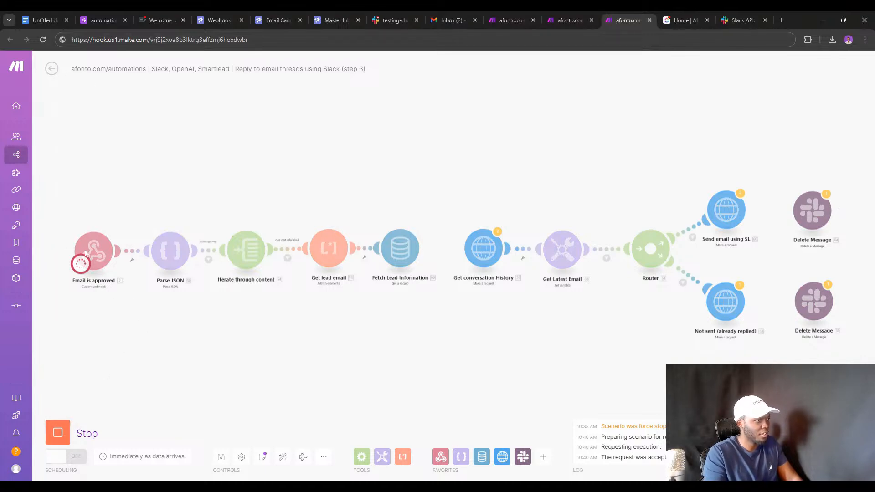
click(58, 432)
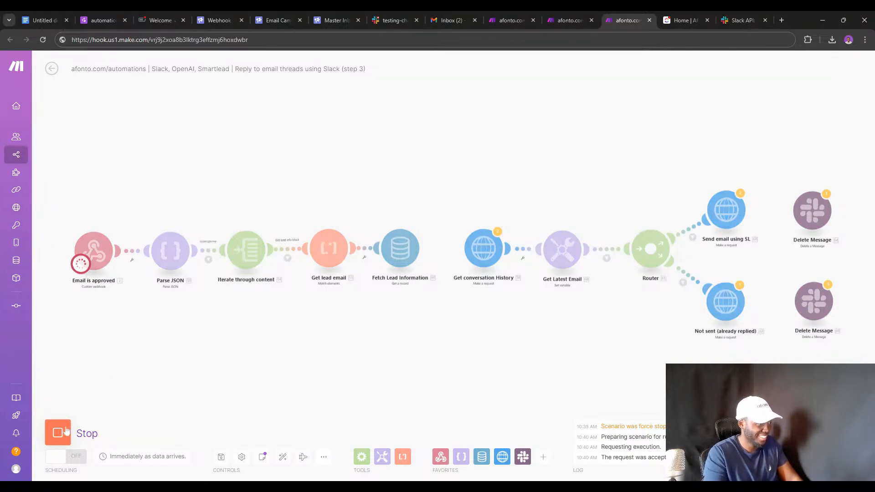
click(44, 40)
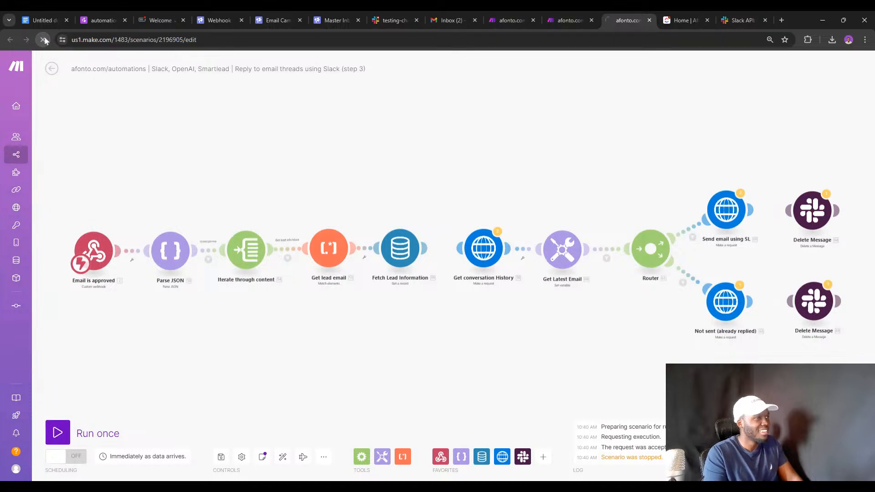
click(58, 432)
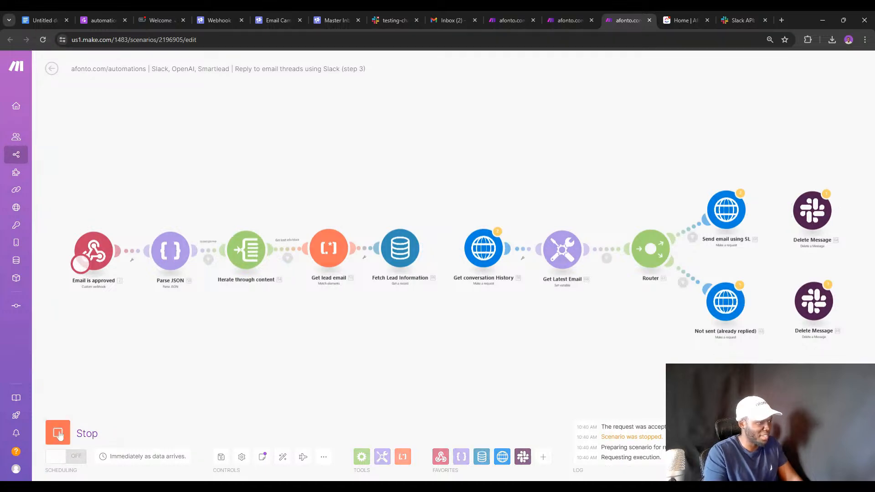
In step 2, view the Send to STEP 3 run output and module settings.
click(570, 20)
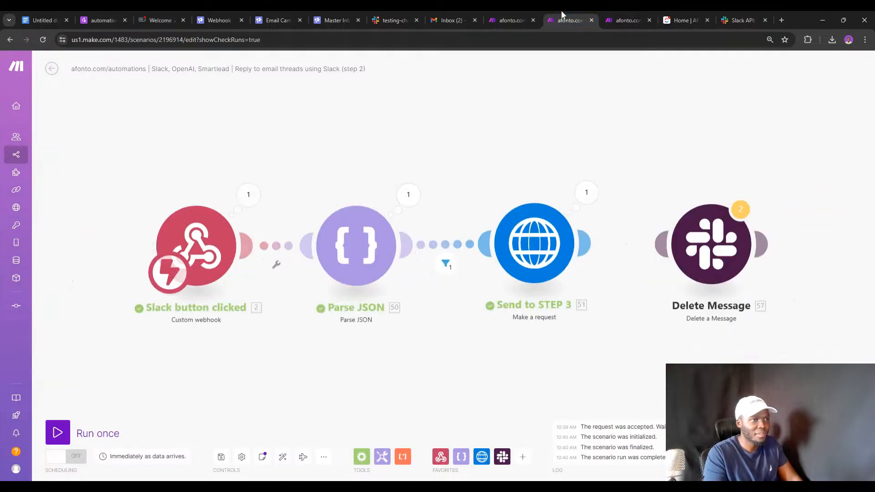
click(586, 192)
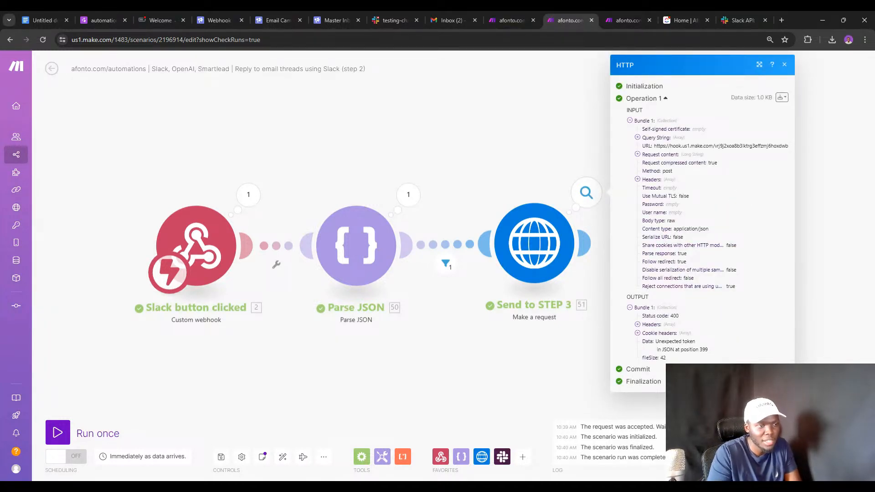
click(552, 260)
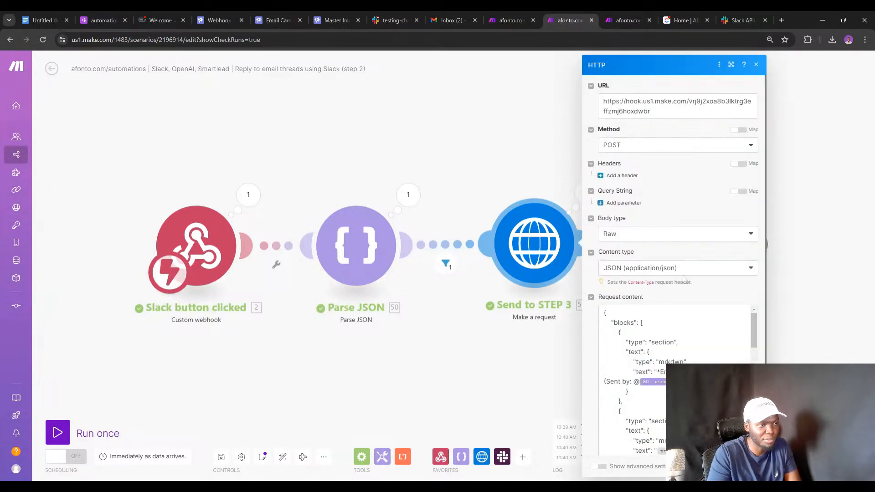
scroll(765, 244, down, 3)
scroll(765, 244, down, 5)
Drill into Parse JSON's output down to state > values > email_input_block to find 'AN EMAIL RESPONSE'.
click(408, 196)
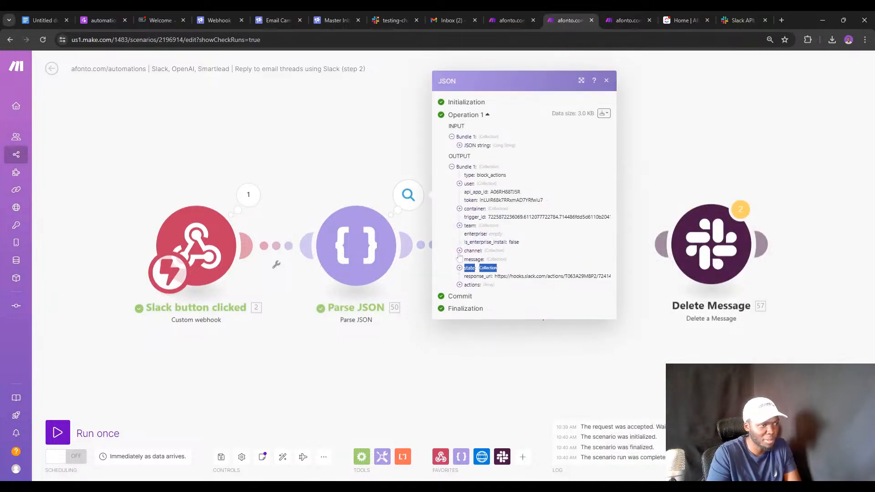
click(459, 259)
click(460, 243)
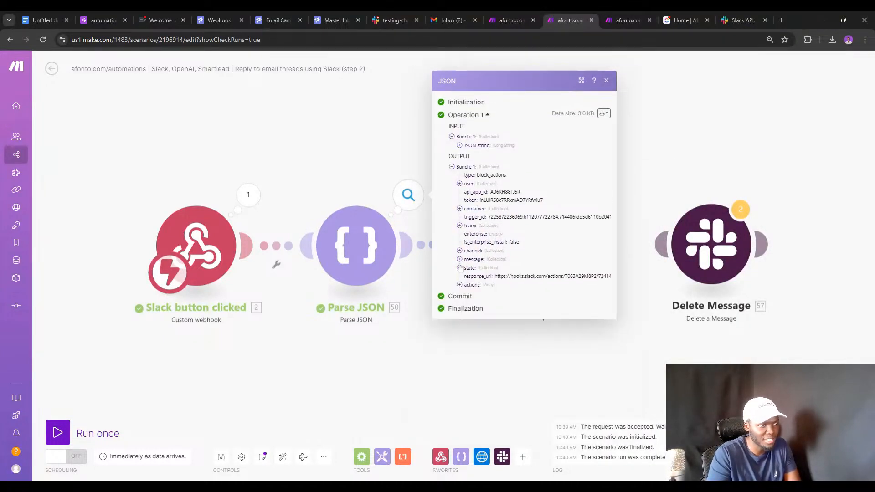
double_click(459, 268)
click(460, 268)
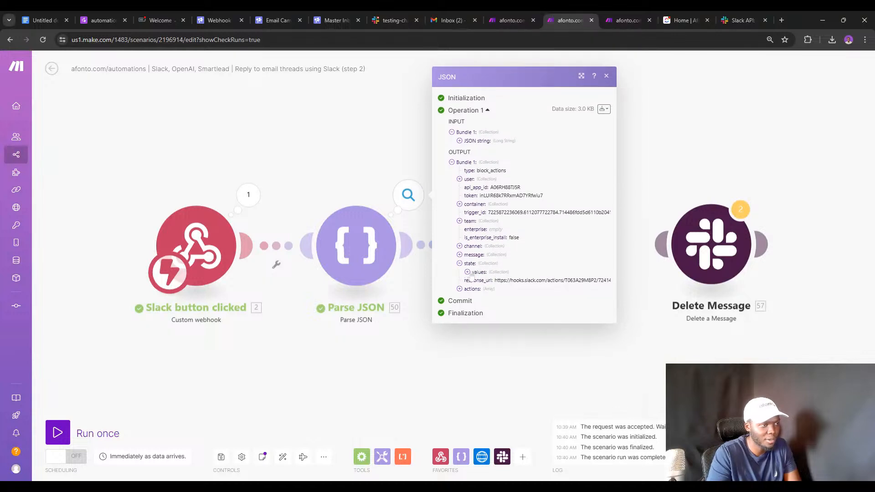
click(467, 272)
click(475, 276)
click(483, 280)
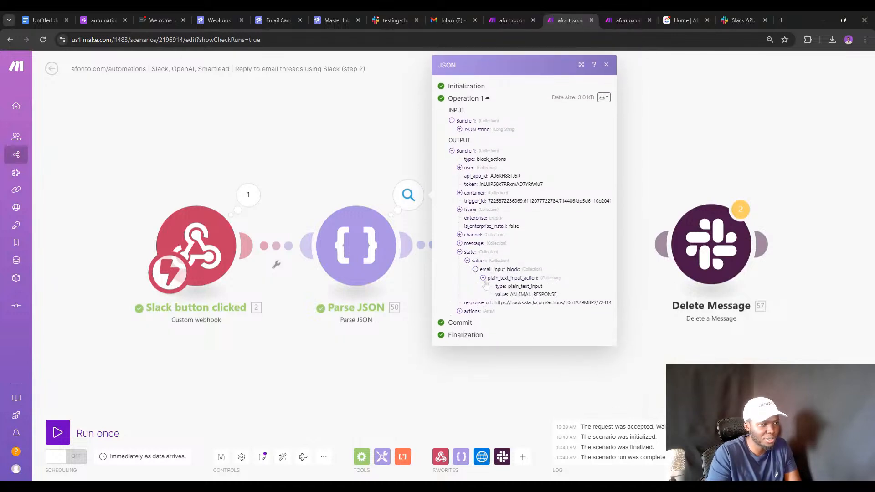
Open Iterate through content's settings in step 3, showing the array mapped to 50. message: blocks[].
click(429, 300)
click(515, 268)
click(610, 18)
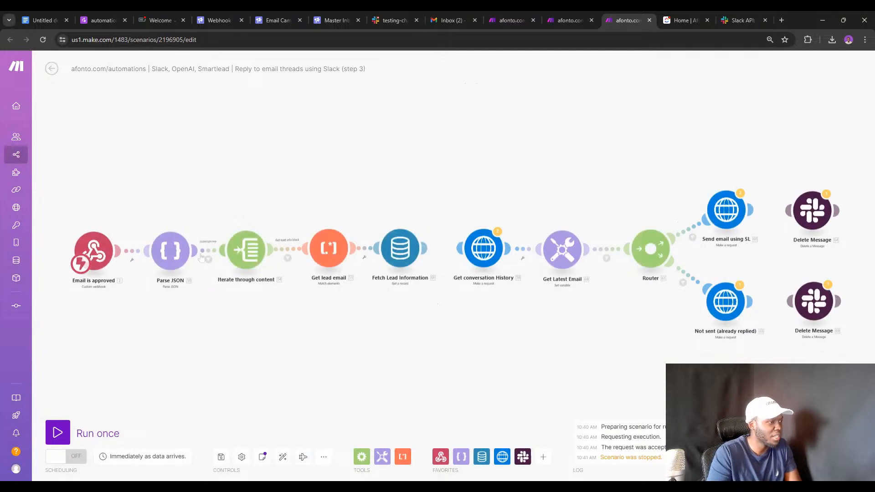
click(240, 249)
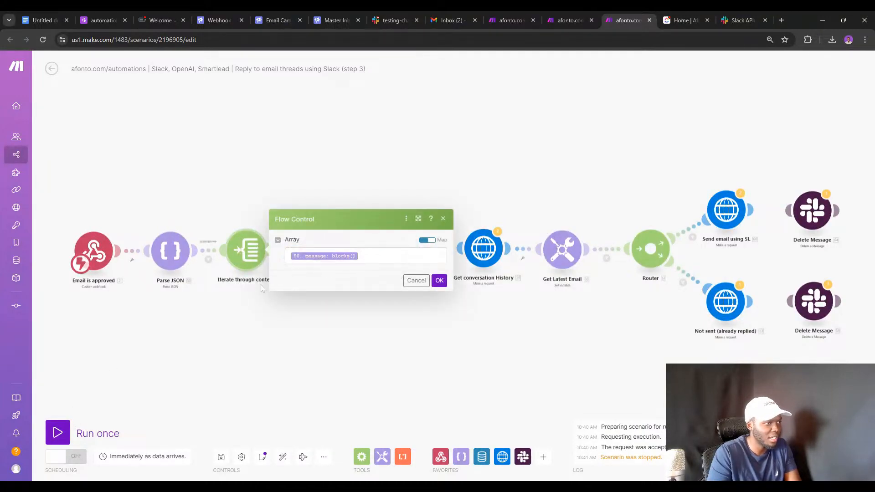
Inspect the Get lead email Text parser and Fetch Lead Information Data store settings in step 3.
key(Escape)
click(328, 249)
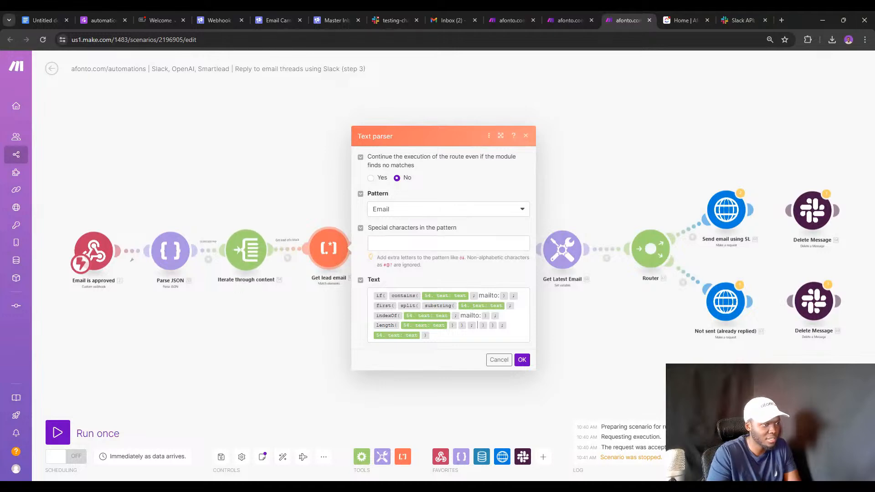
click(319, 279)
click(409, 258)
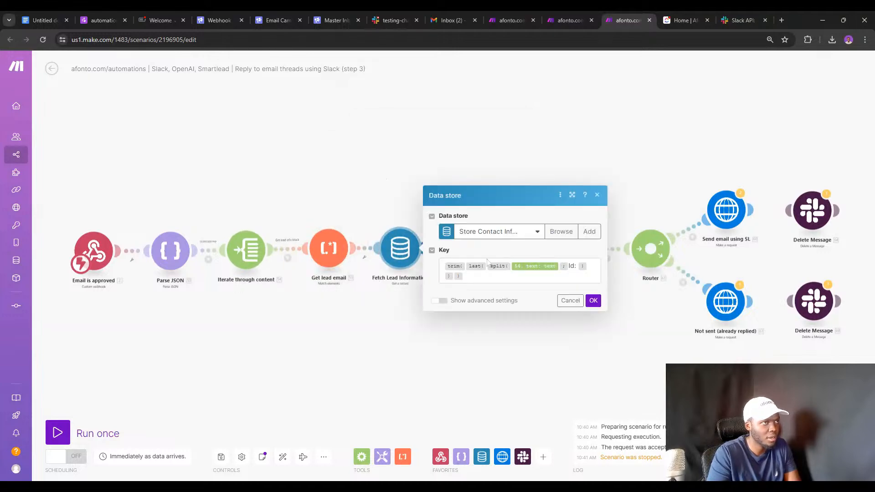
click(569, 20)
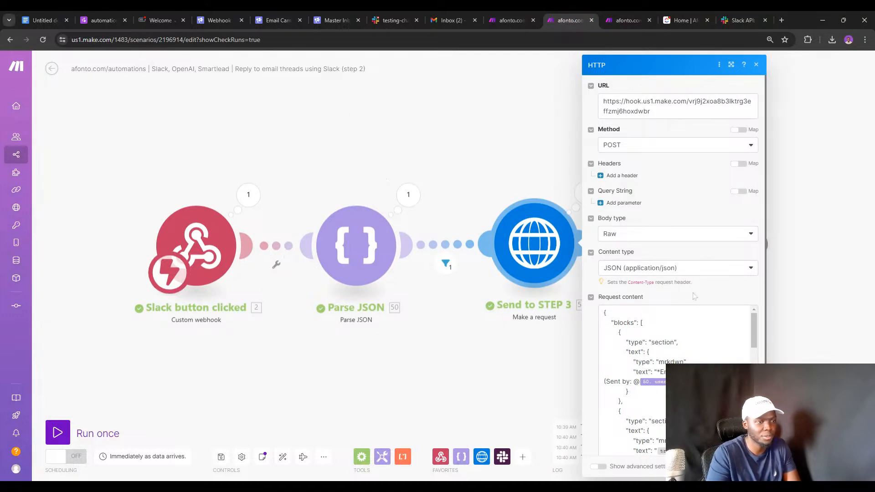
Read through the Send to STEP 3 Request content JSON, including the 'Approve and send email' actions block.
scroll(674, 228, down, 3)
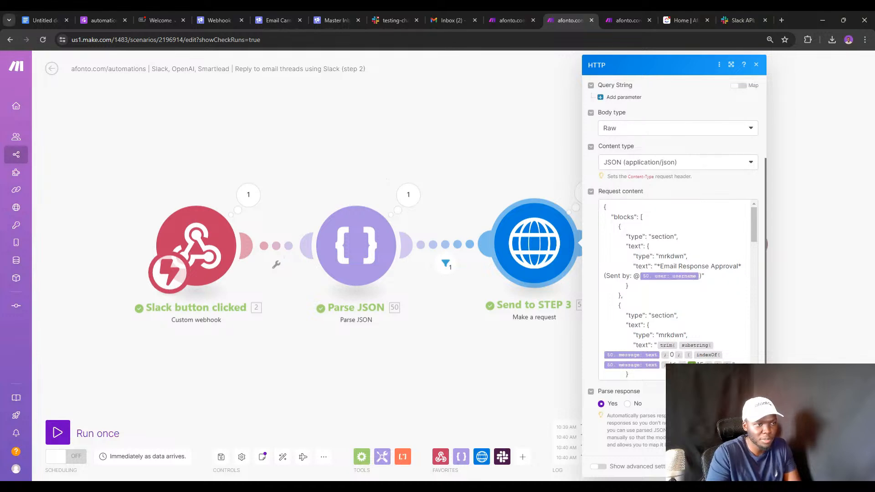
scroll(674, 290, down, 2)
scroll(673, 290, up, 2)
scroll(674, 290, down, 3)
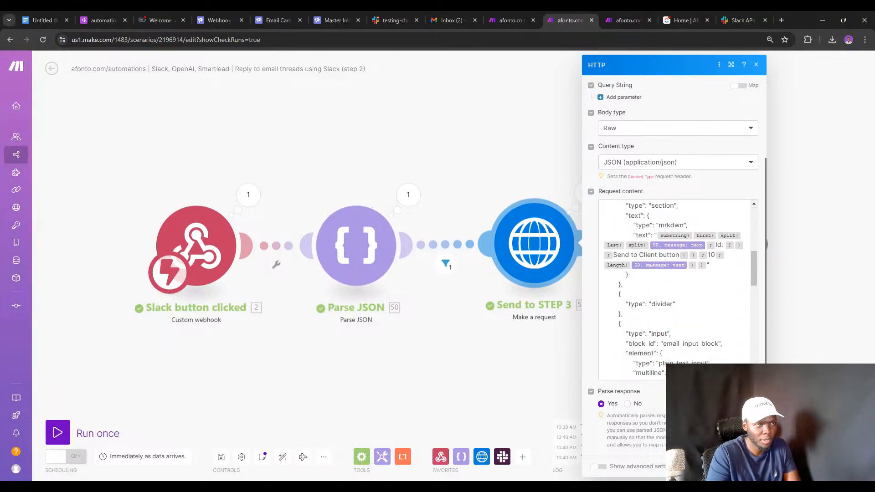
scroll(674, 290, down, 5)
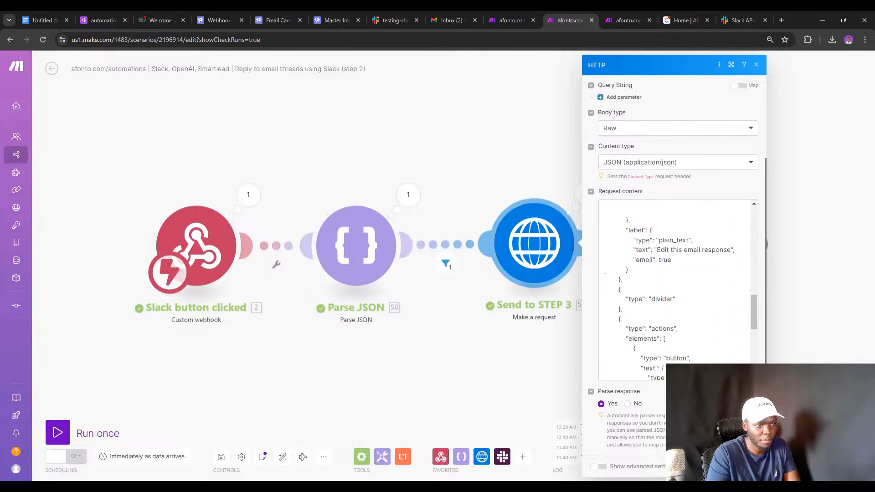
scroll(674, 290, down, 3)
scroll(673, 290, up, 10)
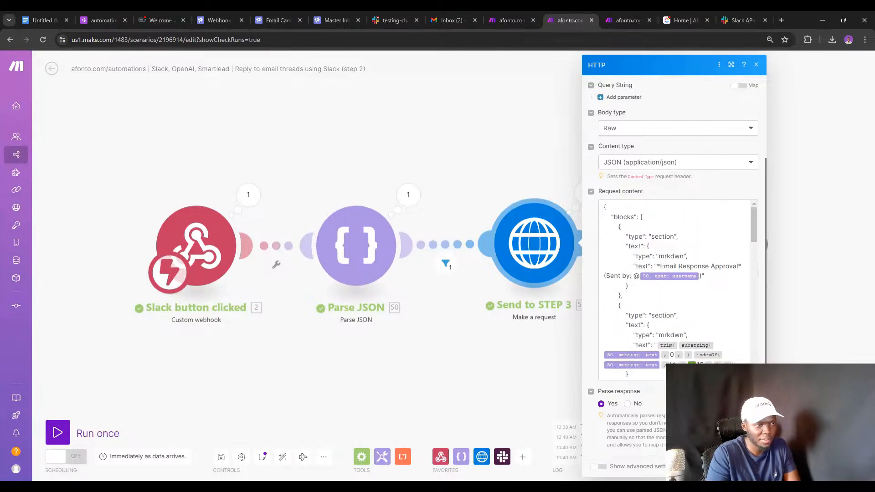
scroll(661, 282, up, 3)
scroll(656, 333, down, 3)
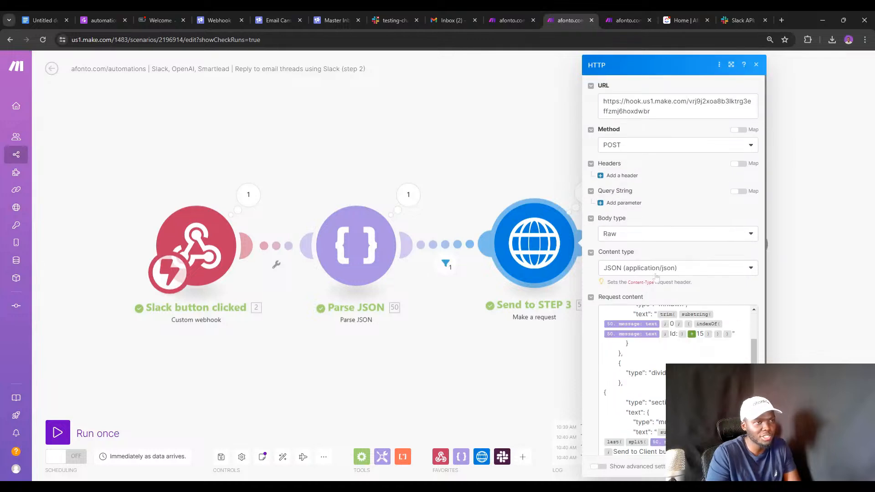
scroll(656, 277, down, 2)
scroll(674, 292, up, 5)
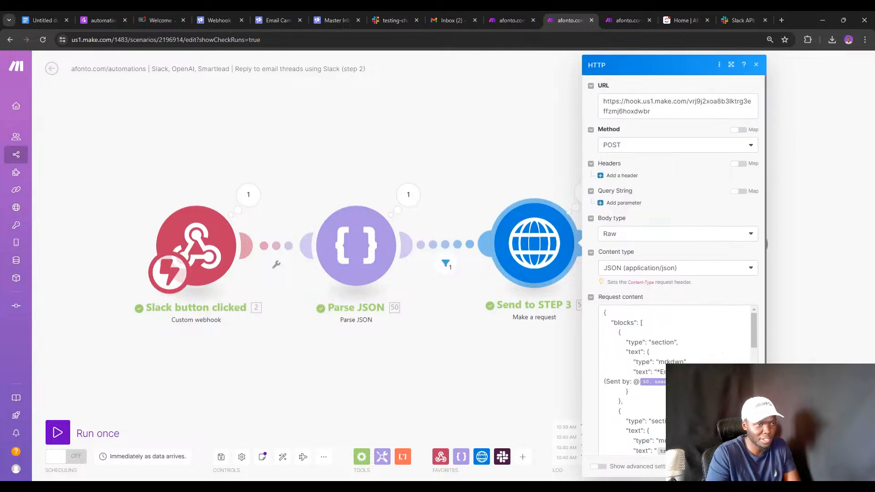
scroll(674, 346, down, 4)
scroll(677, 287, down, 2)
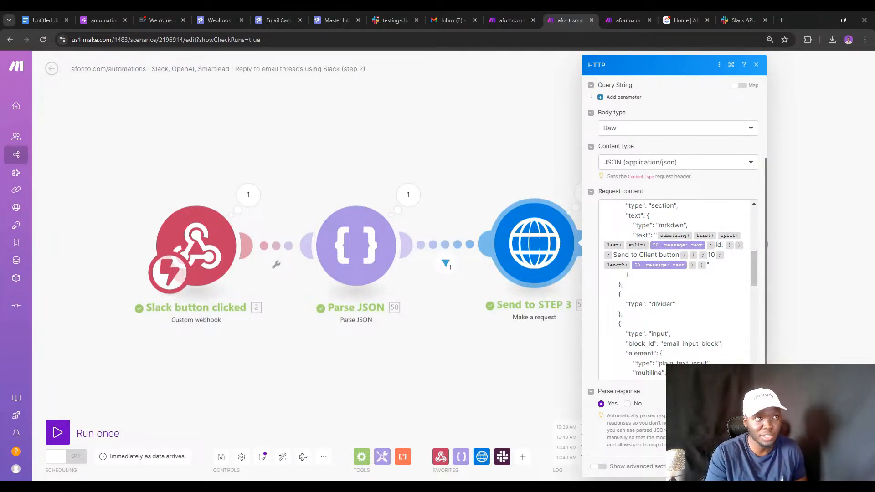
Compare the step 2 request body against the step 3 scenario by switching between them.
click(638, 10)
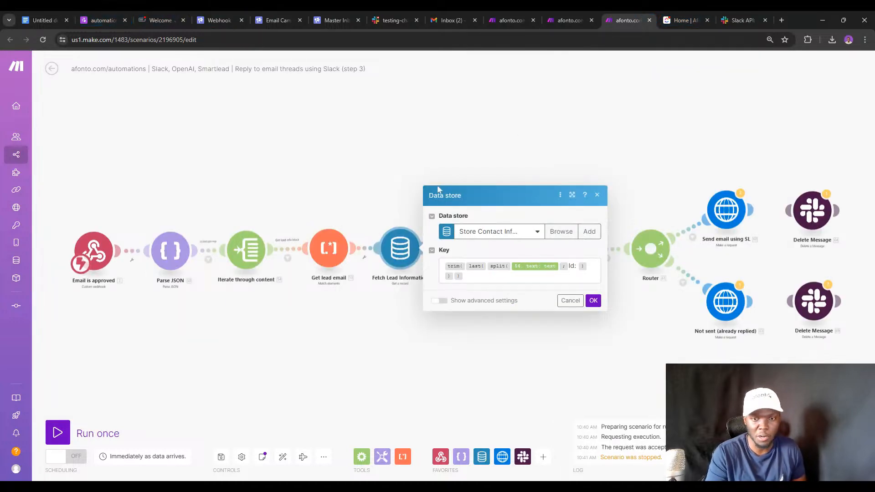
click(565, 10)
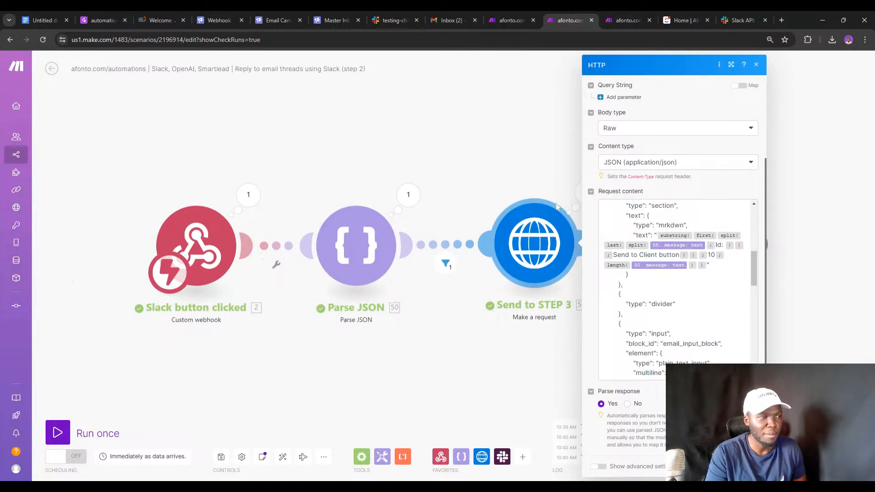
click(610, 14)
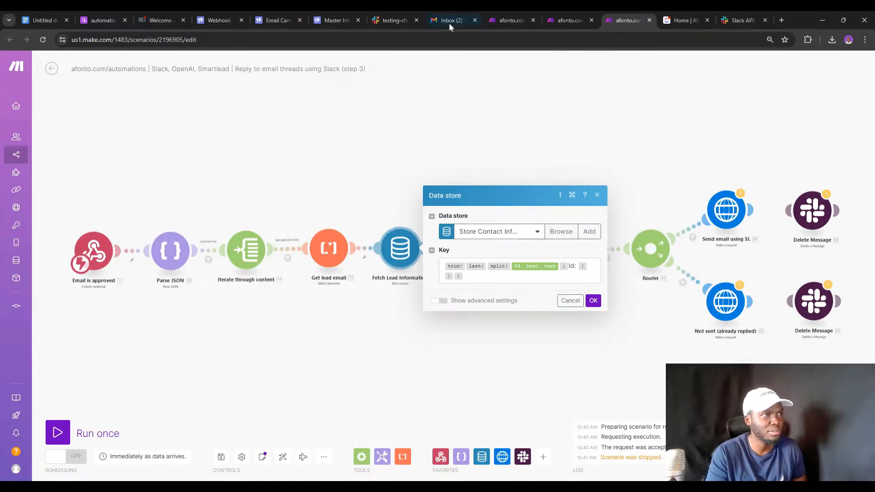
click(555, 18)
scroll(674, 286, down, 10)
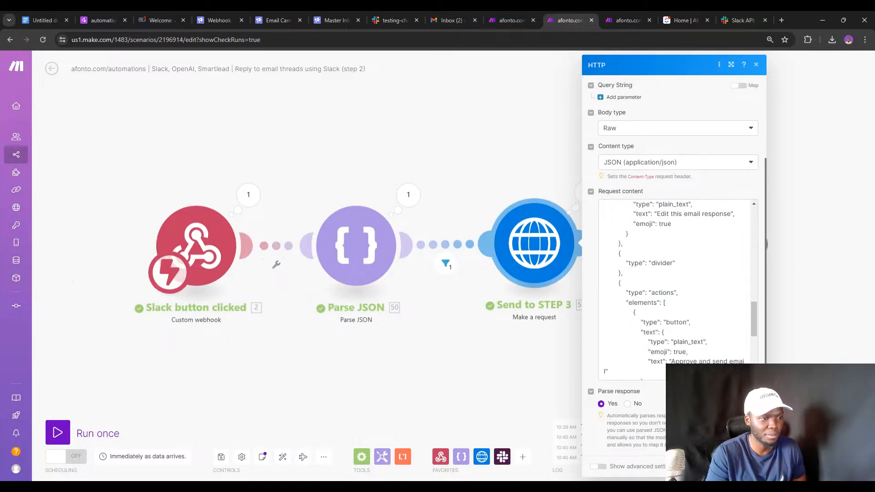
Run Send to STEP 3 alone with username GDFFD, message FD and state G, getting 200 Accepted.
right_click(520, 228)
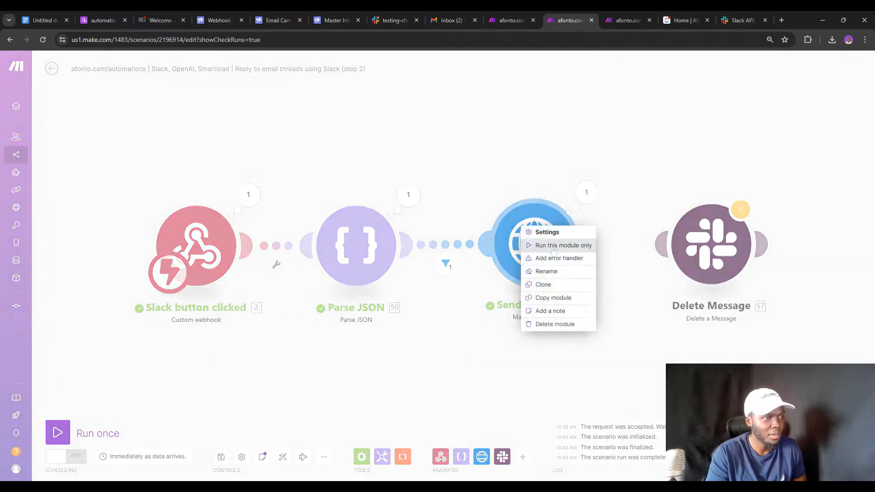
click(555, 243)
click(688, 338)
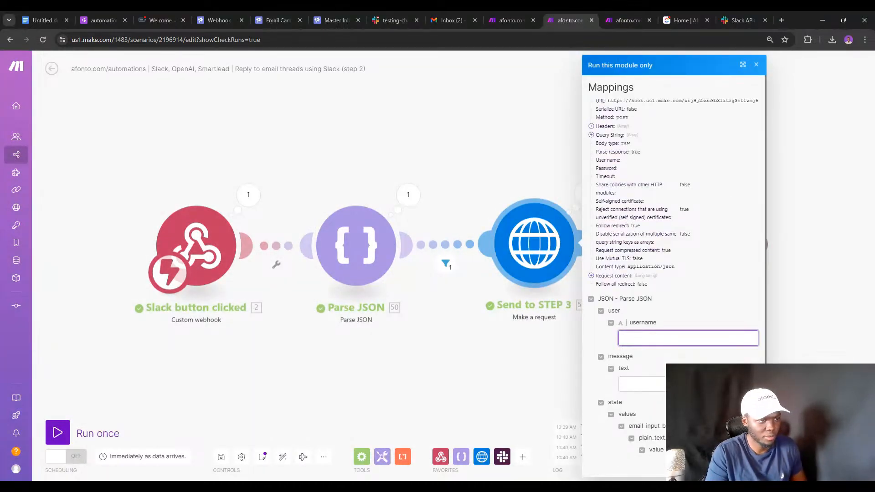
text(GDFFD)
click(642, 384)
text(FD)
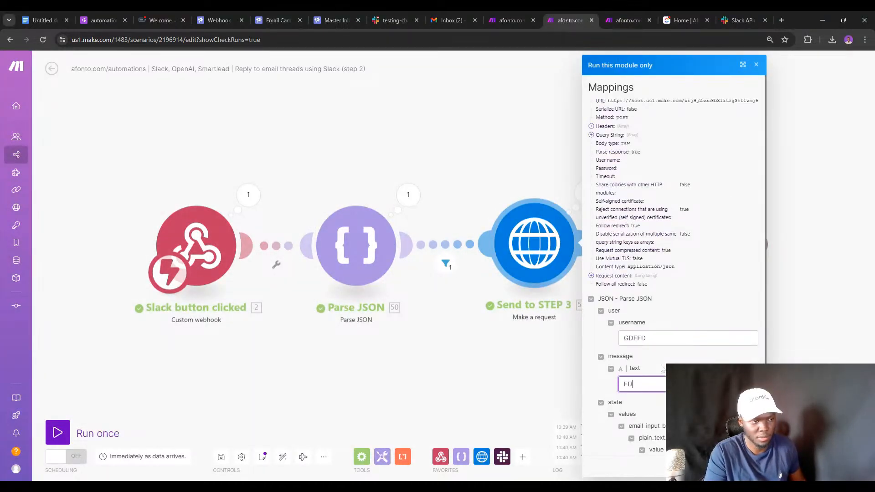
scroll(662, 368, down, 1)
click(656, 441)
text(GFD)
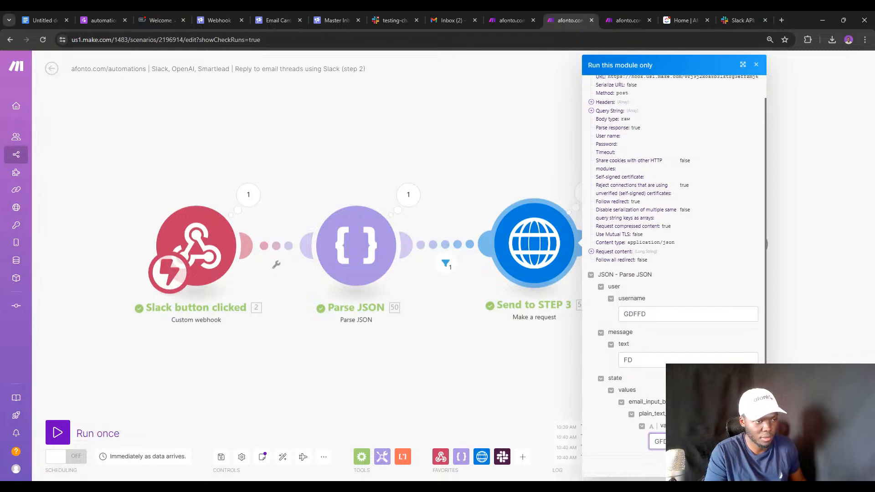
click(747, 466)
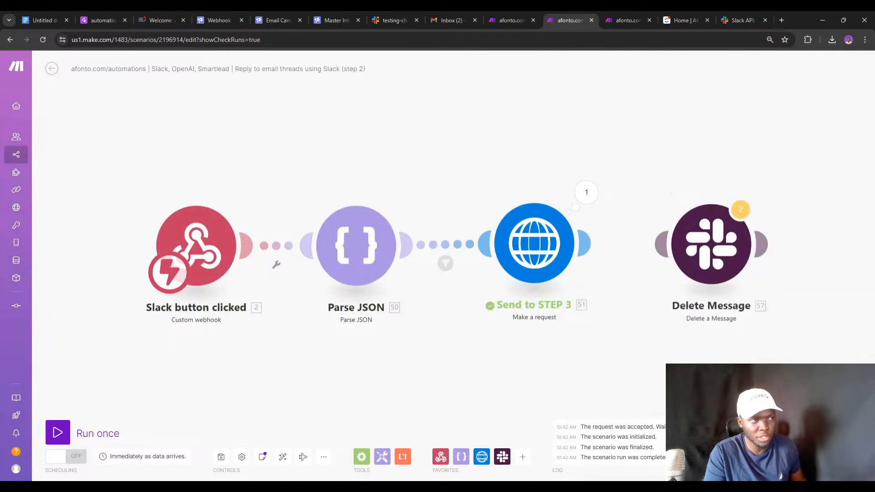
click(577, 203)
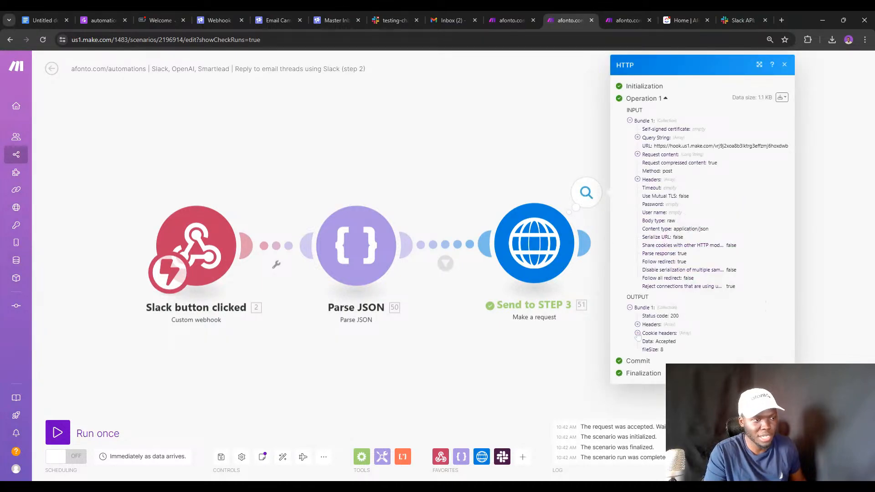
click(616, 15)
Run only the Email is approved webhook using the existing queued data.
key(Escape)
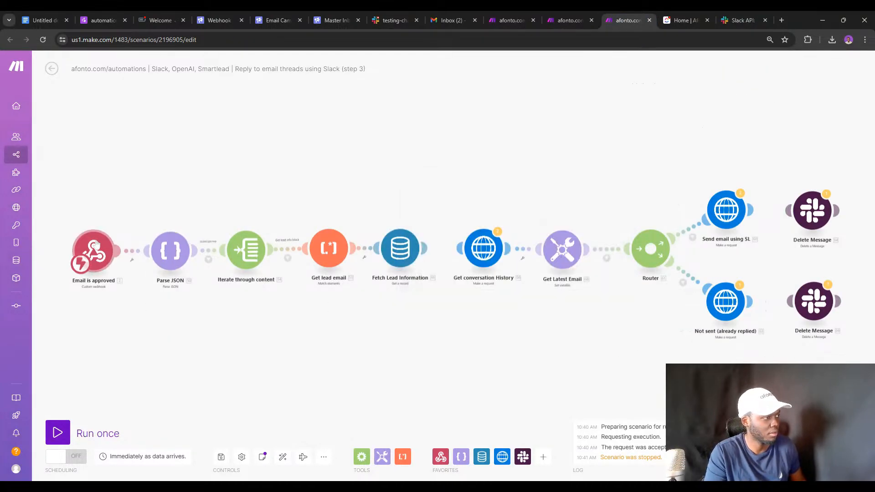
right_click(96, 245)
click(115, 263)
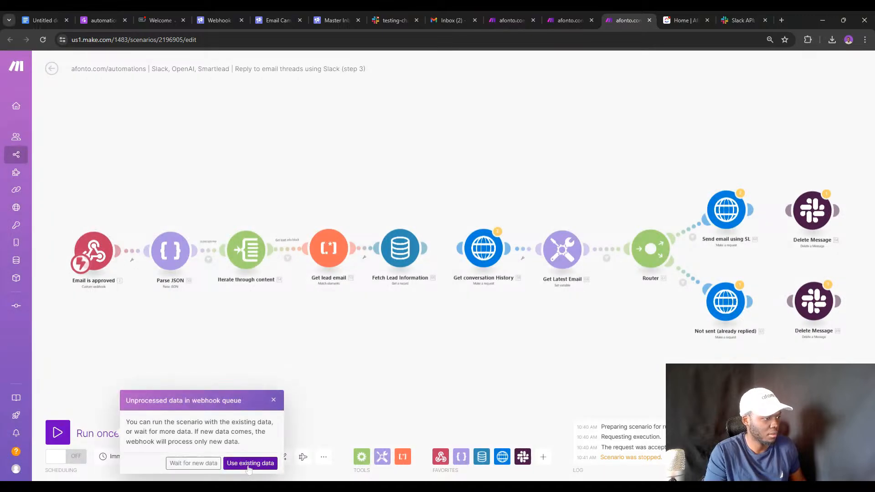
click(249, 463)
Inspect the webhook's received blocks array, expanding items 2, 3, 6 and 7.
click(118, 227)
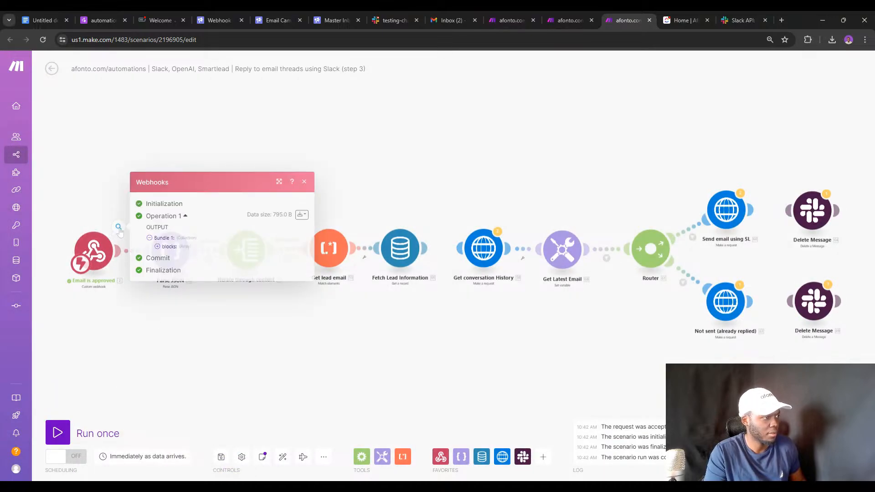
click(173, 253)
click(168, 229)
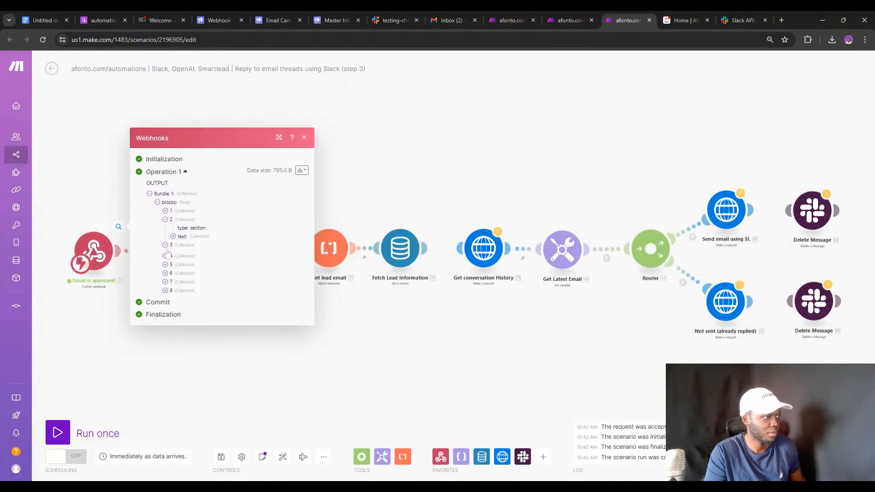
click(167, 246)
click(166, 277)
click(165, 302)
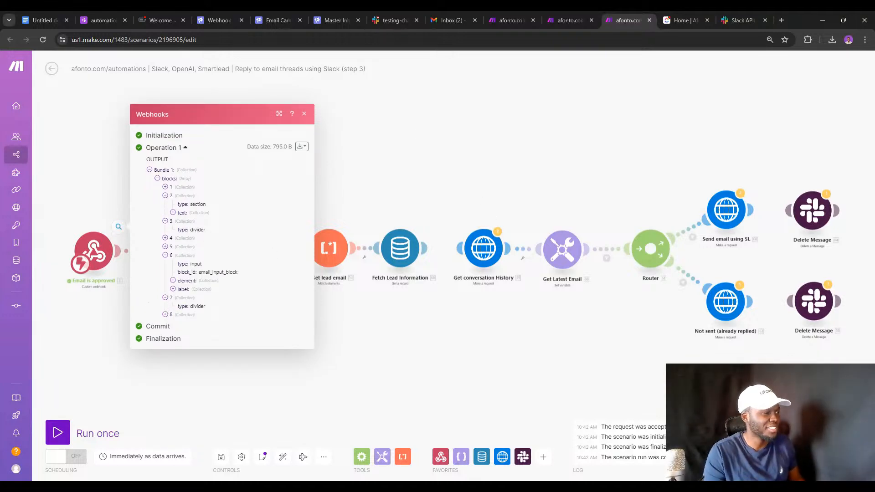
click(570, 15)
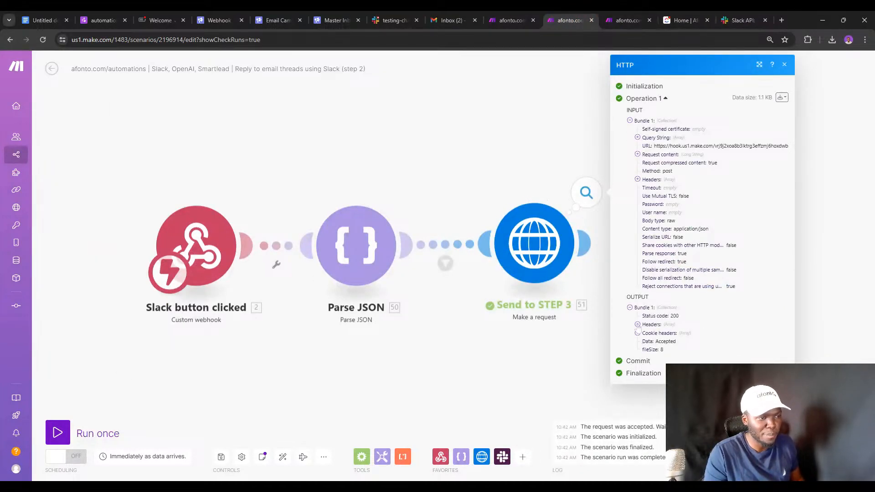
Expand Send to STEP 3's Request content and select the whole sent Slack block JSON.
click(637, 154)
scroll(660, 196, down, 10)
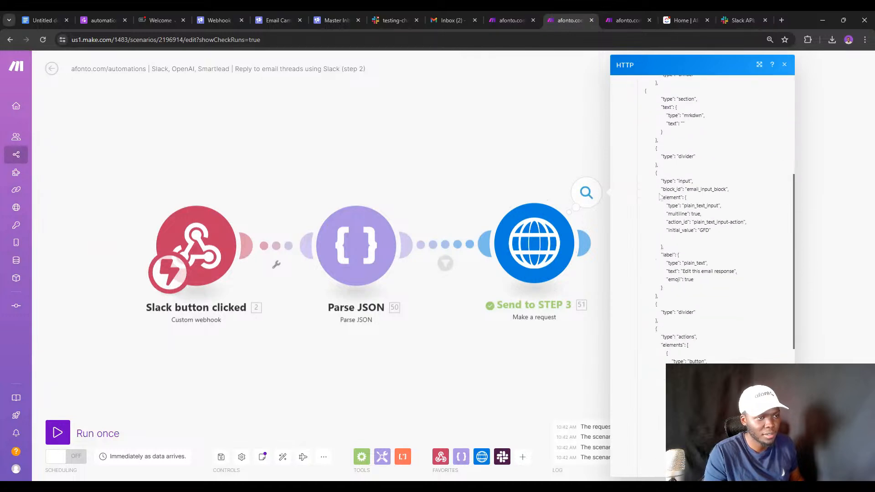
scroll(659, 196, down, 6)
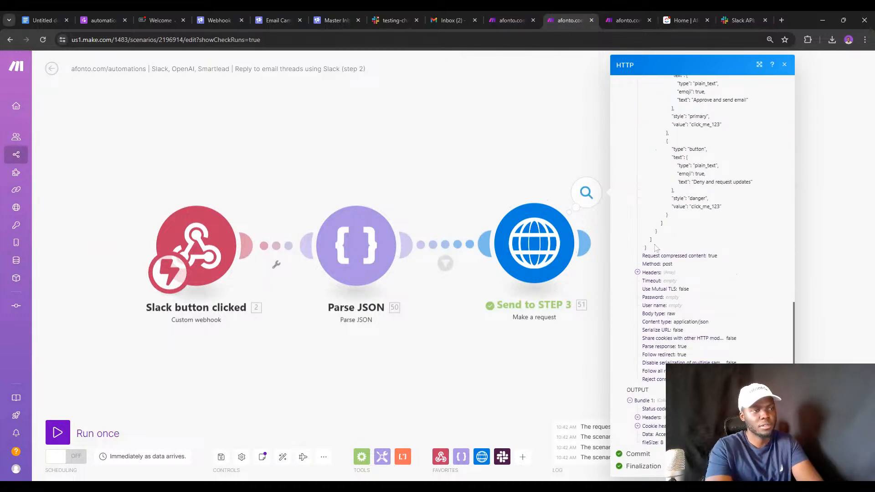
drag(655, 248, 639, 165)
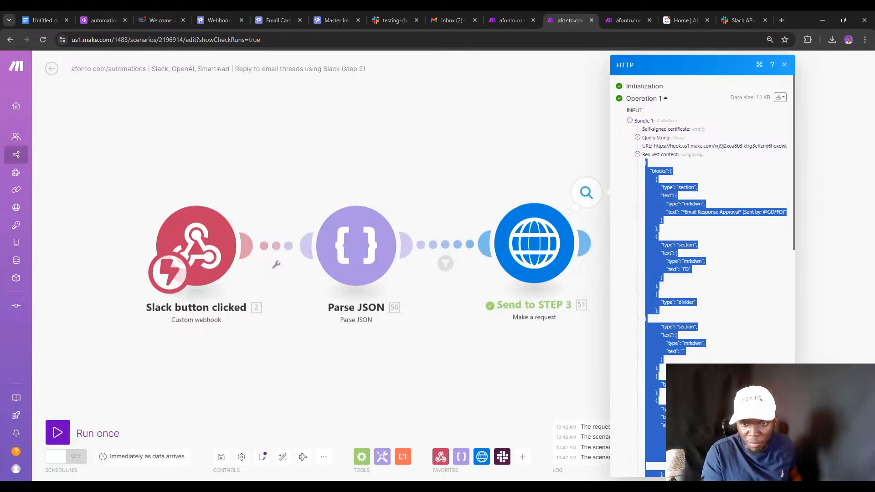
click(781, 20)
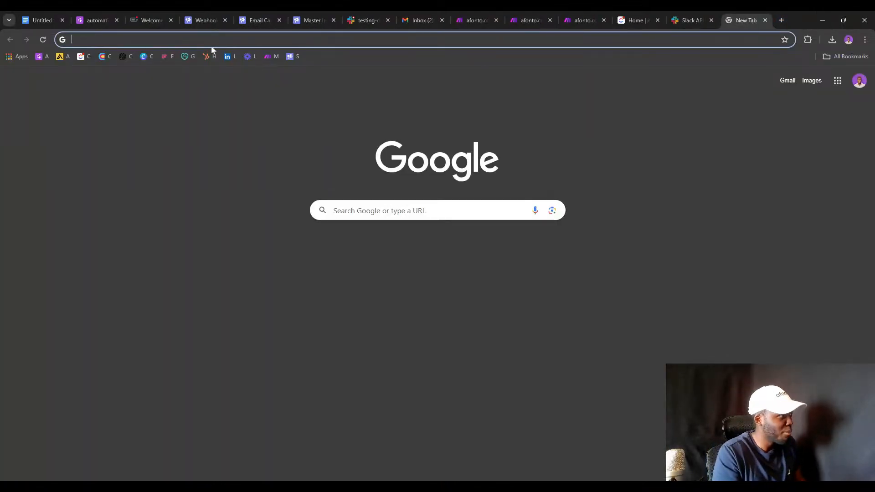
Open ChatGPT and ask what the error is in the pasted Slack blocks JSON.
click(125, 56)
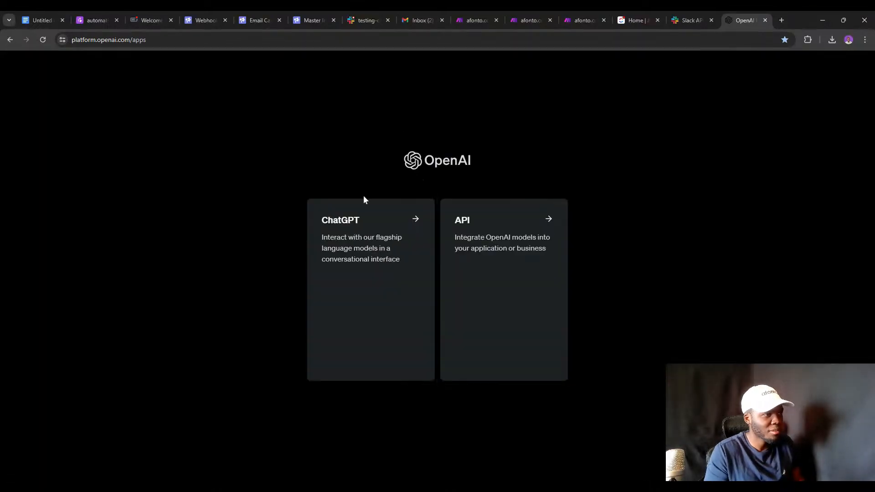
click(370, 242)
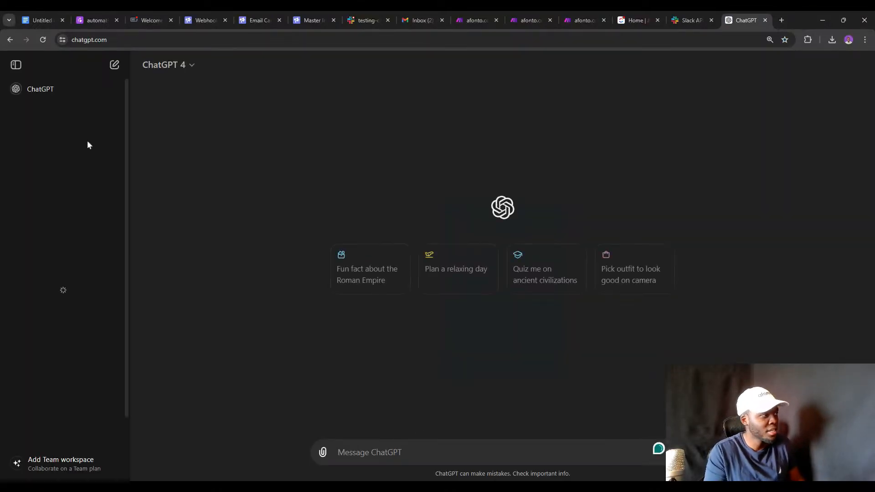
click(18, 66)
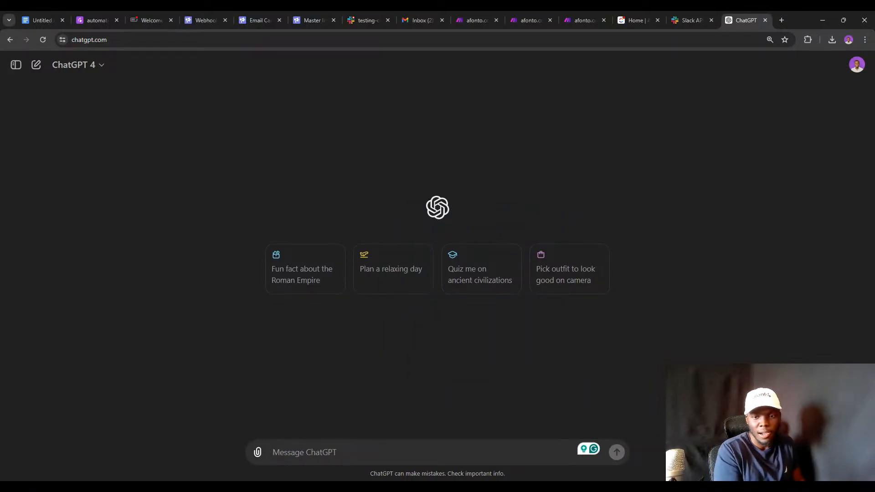
text(W)
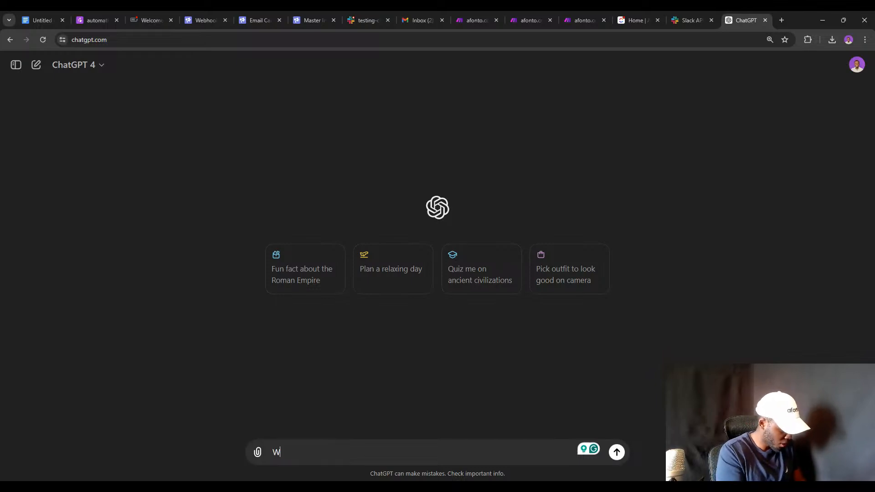
text(hat is the error with this JSON file)
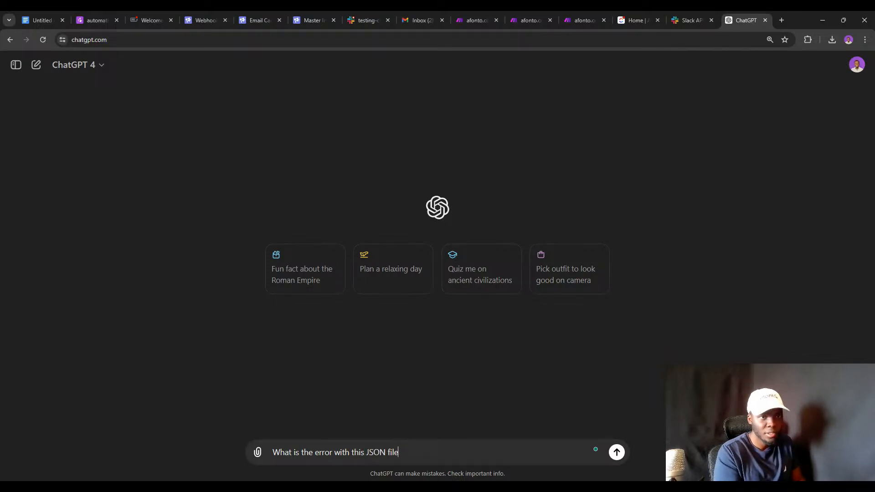
key(ctrl+v)
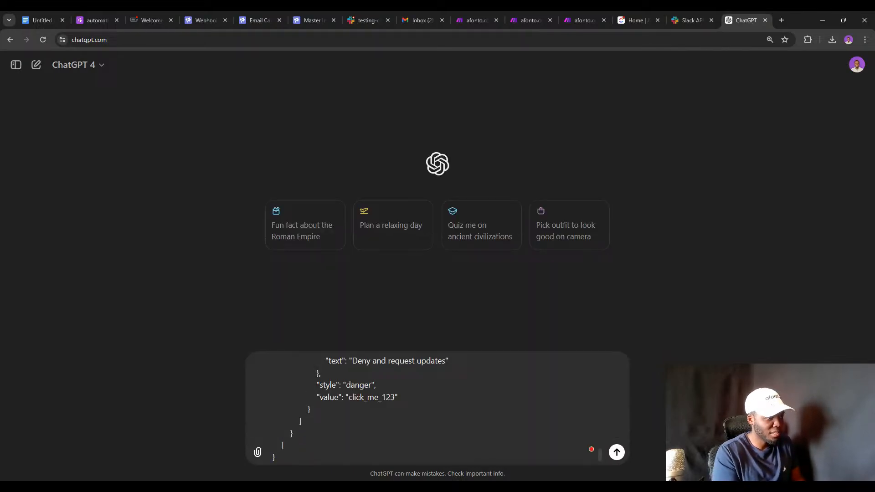
key(Return)
Read ChatGPT's reply flagging the trailing comma and its corrected JSON.
scroll(400, 350, down, 5)
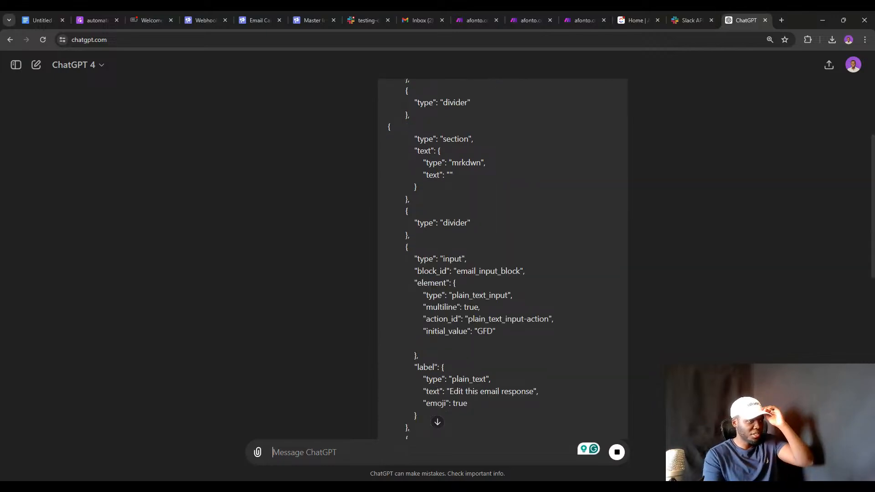
scroll(449, 223, up, 5)
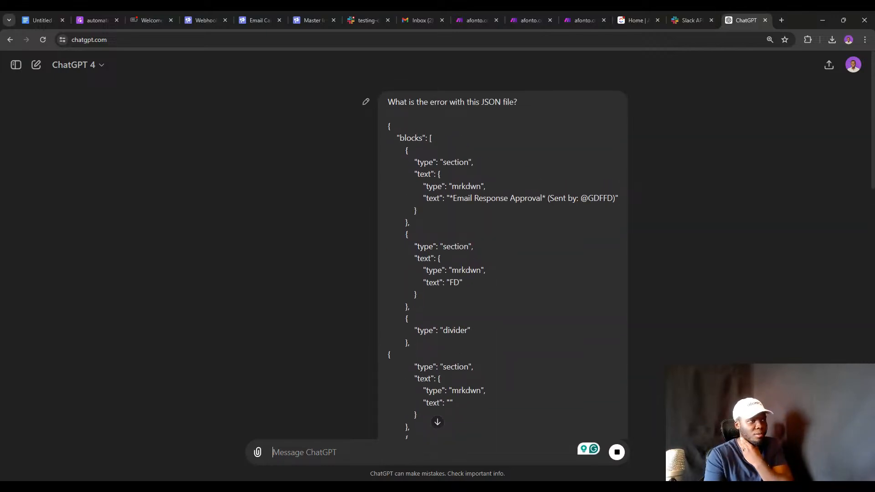
scroll(502, 255, down, 10)
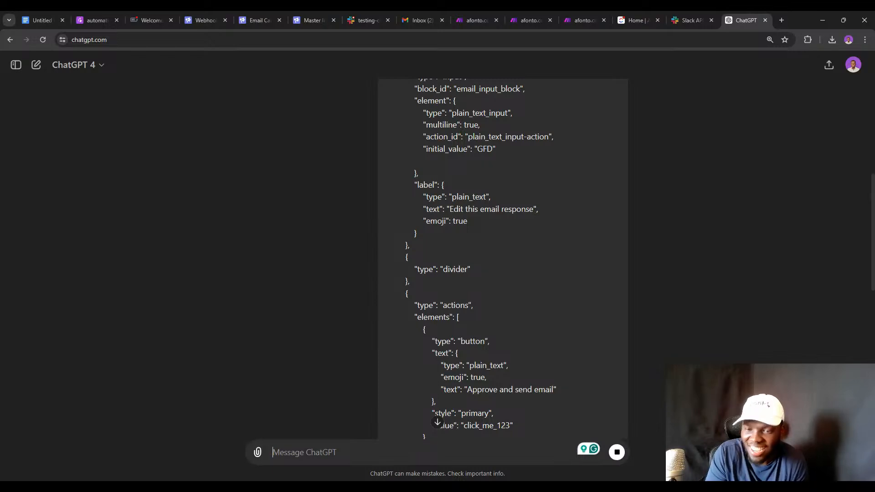
scroll(563, 359, down, 6)
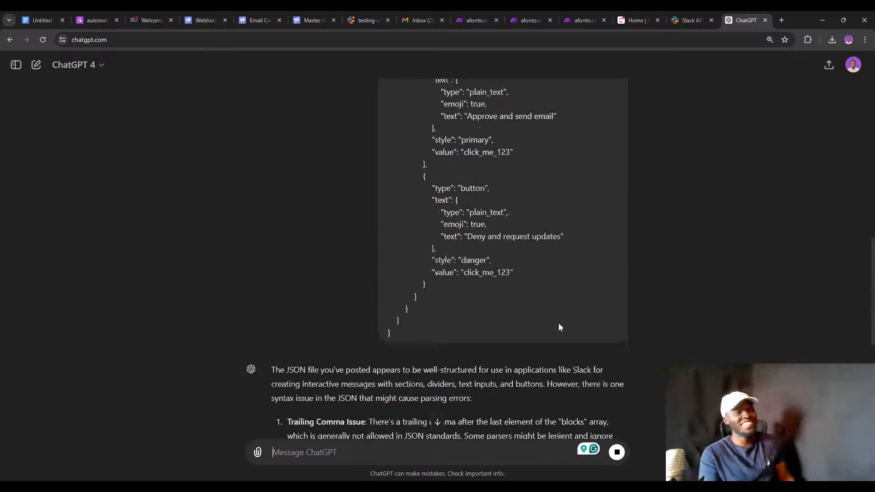
scroll(560, 327, down, 8)
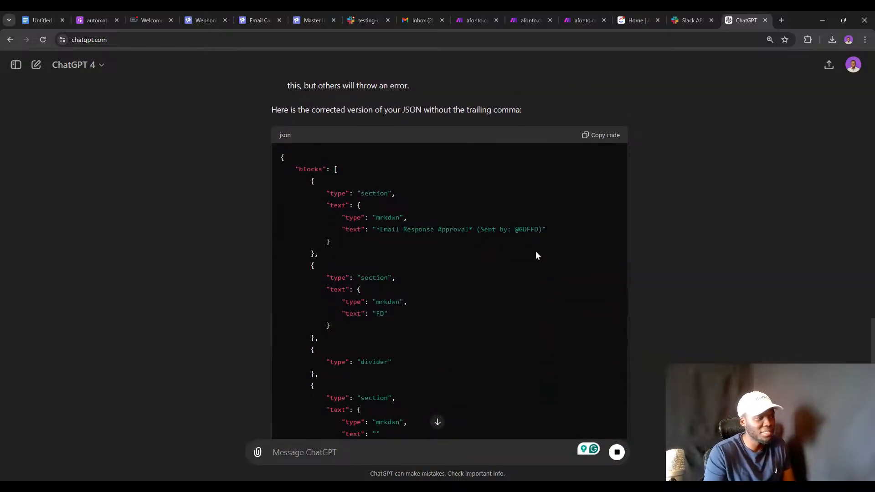
scroll(534, 246, down, 2)
scroll(531, 232, up, 15)
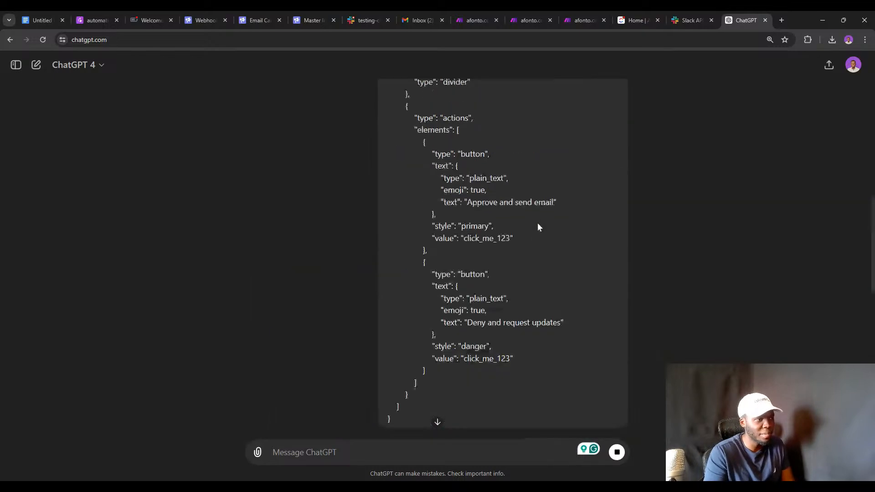
scroll(537, 227, down, 7)
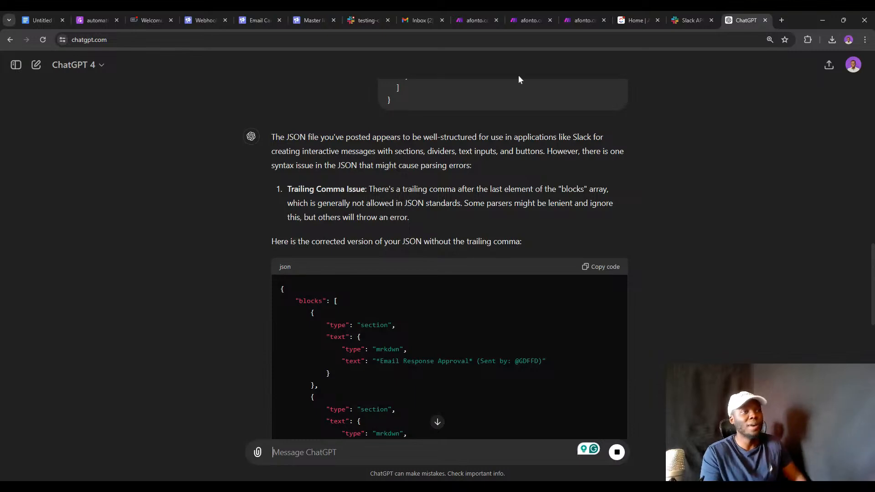
click(787, 20)
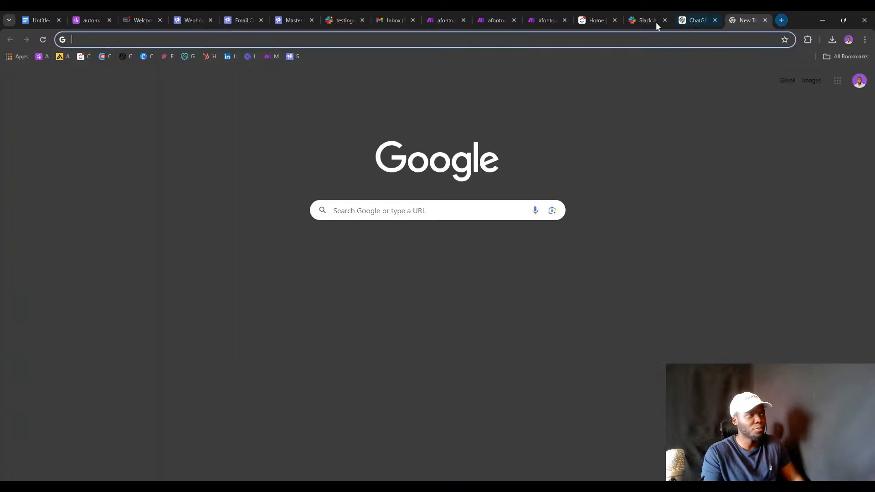
Load the Slack Block Kit Builder and browse its block sidebar.
text(block)
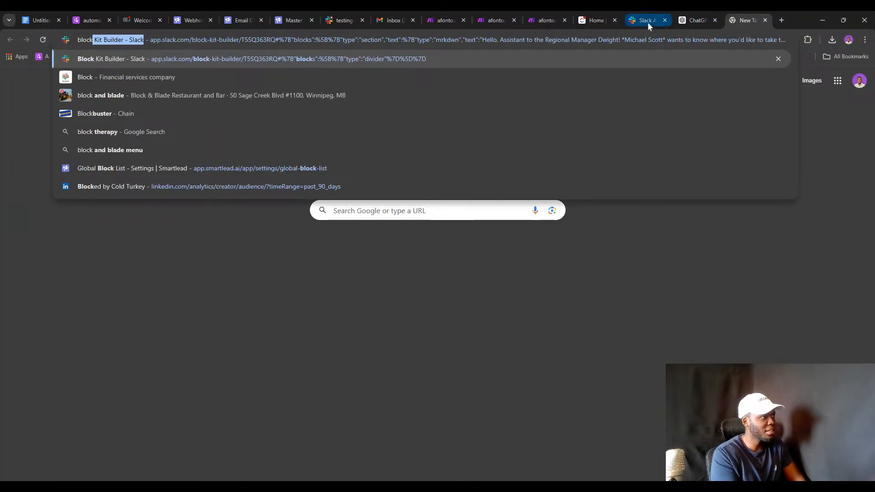
key(Return)
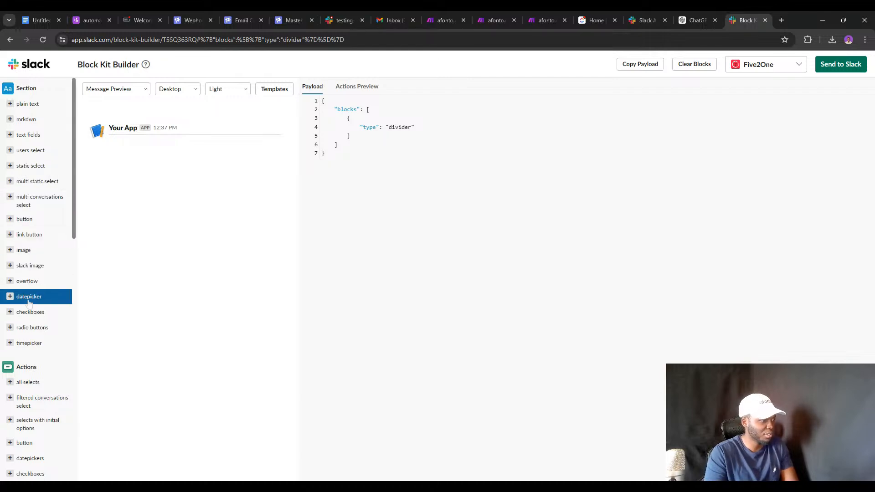
scroll(27, 296, down, 2)
scroll(27, 297, up, 2)
scroll(34, 319, down, 12)
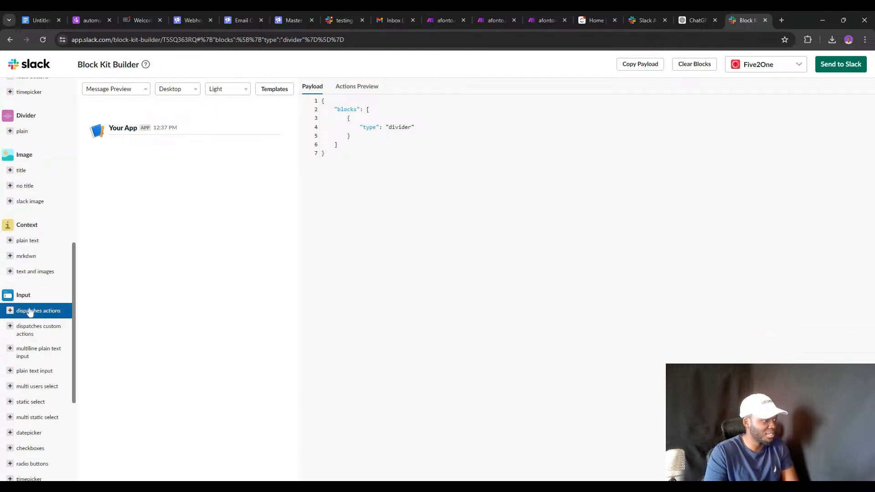
scroll(42, 366, up, 2)
scroll(42, 367, down, 2)
scroll(27, 196, up, 1)
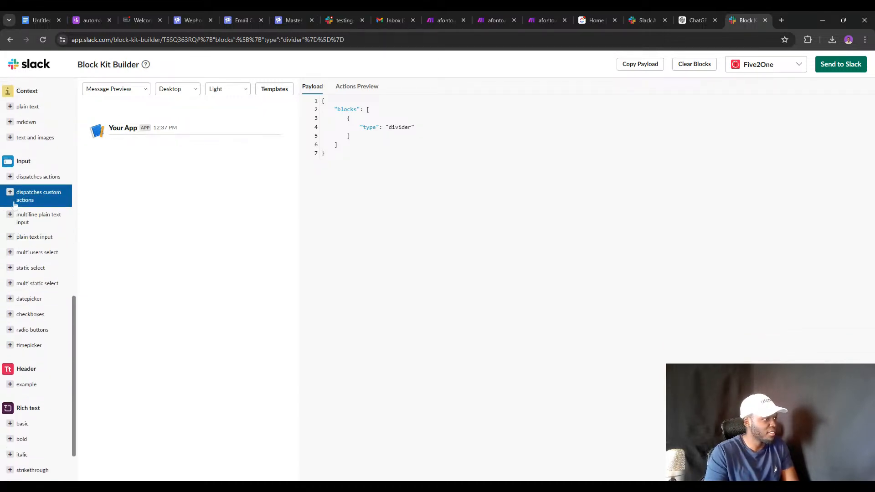
Add a multiline plain text input, a radio-button section and two button sections.
double_click(25, 221)
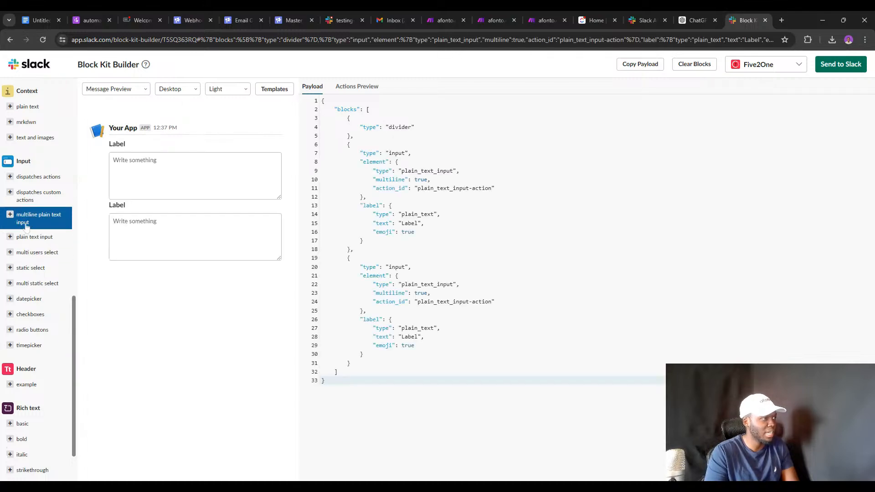
click(278, 231)
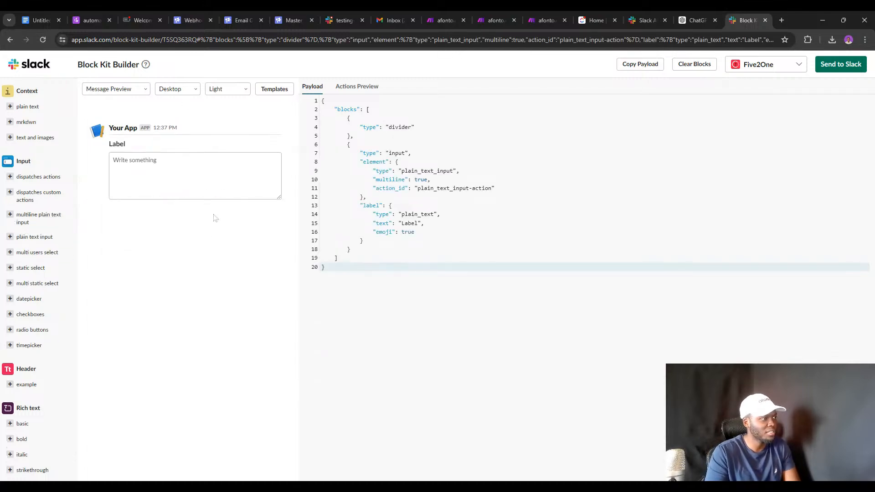
scroll(36, 191, down, 5)
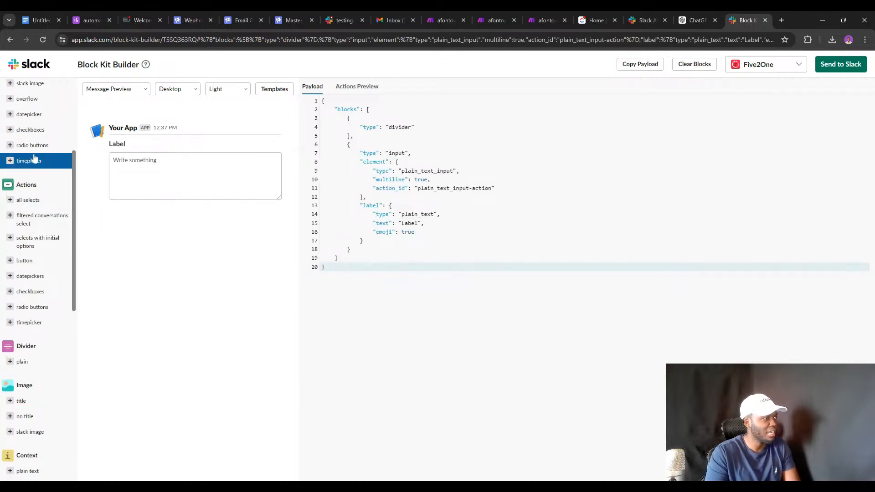
click(35, 149)
scroll(35, 149, up, 3)
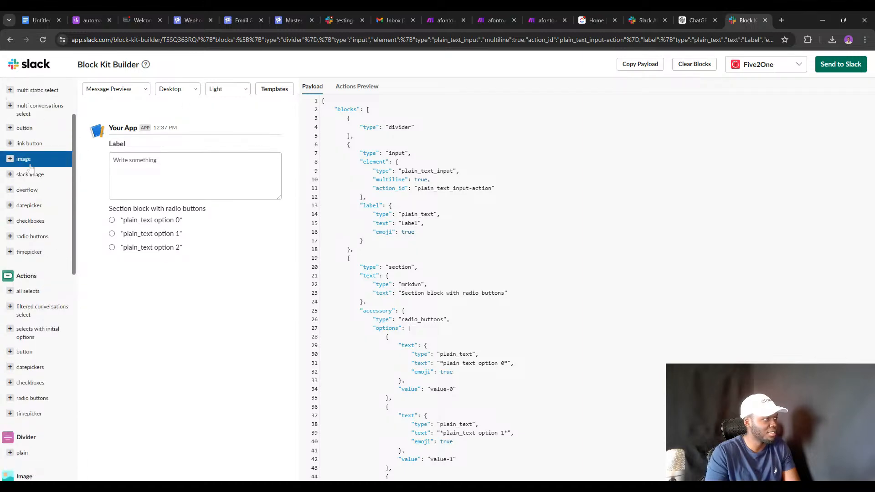
click(32, 149)
click(32, 149)
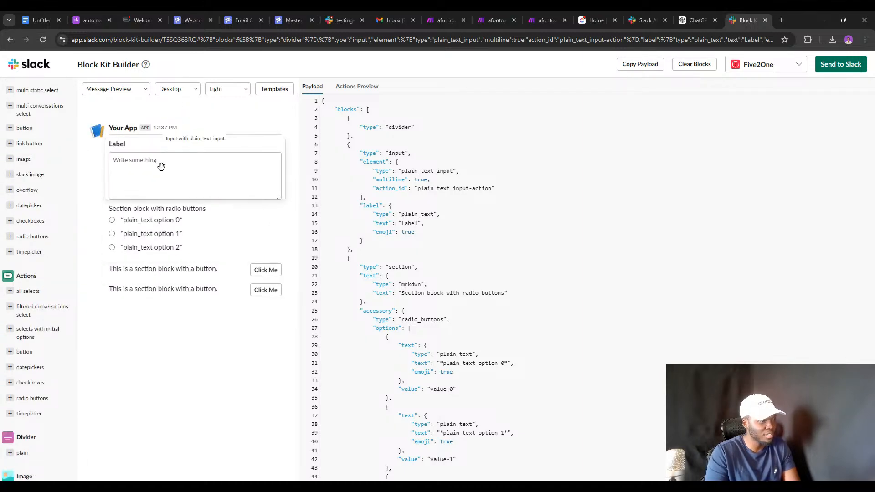
Compare with the testing-channel message, then select the entire payload JSON in the builder.
click(348, 19)
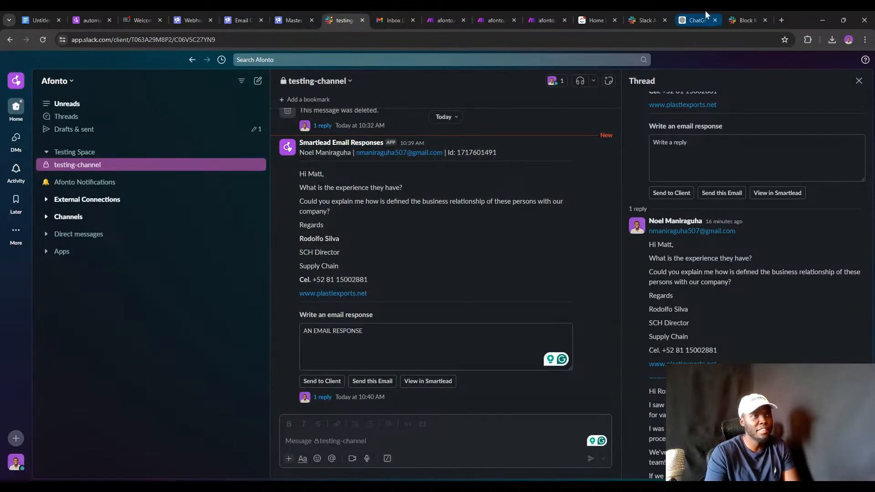
click(742, 19)
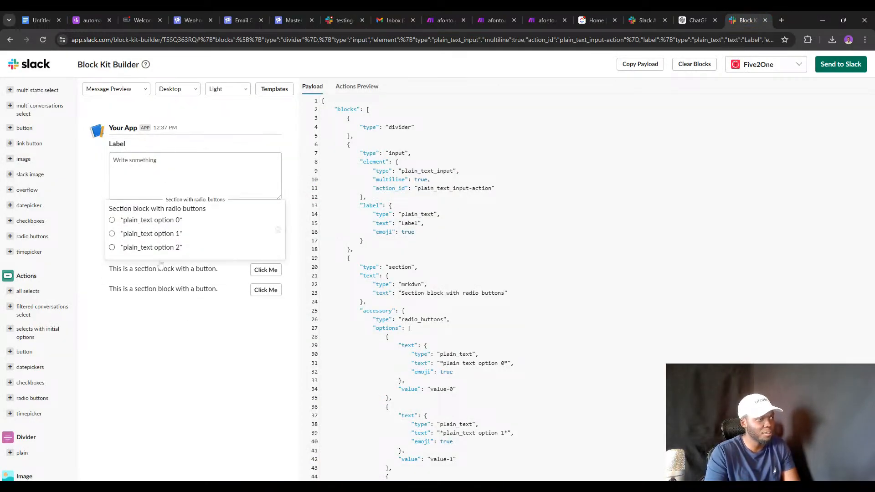
click(382, 114)
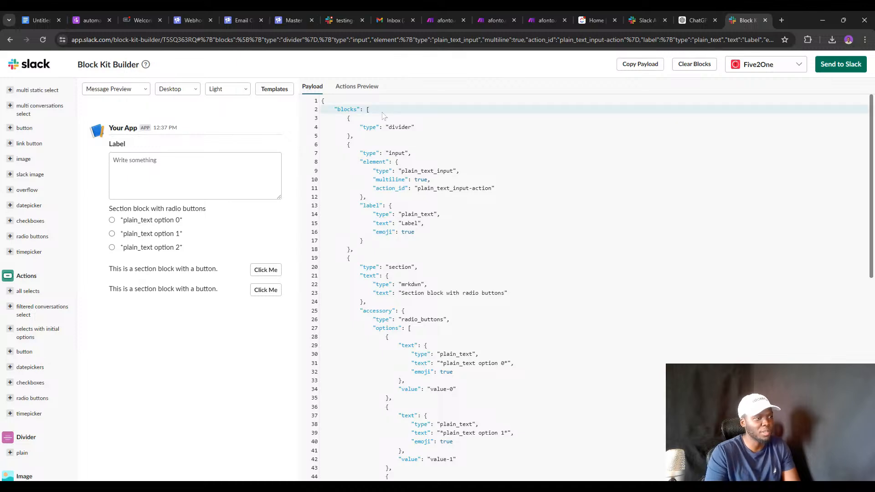
key(ctrl+a)
Review the Send to STEP 3 HTTP module's JSON request content, then return to Block Kit Builder.
click(490, 13)
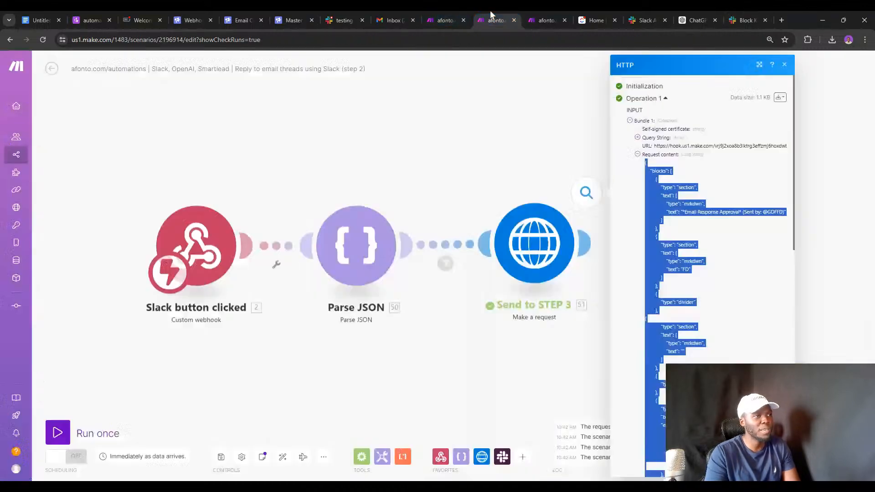
click(526, 262)
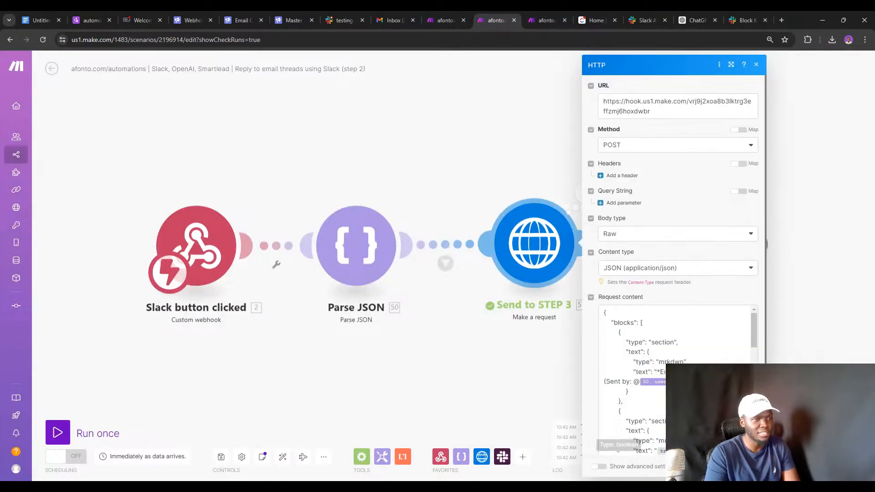
scroll(647, 364, down, 3)
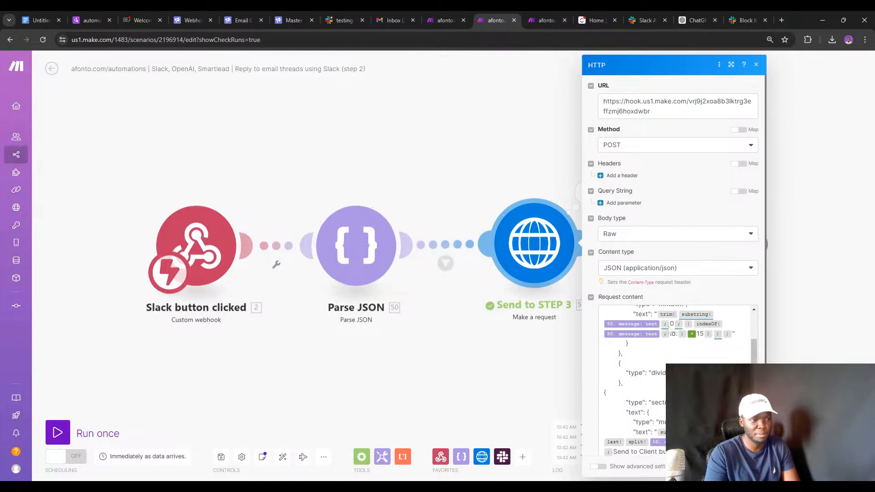
click(728, 21)
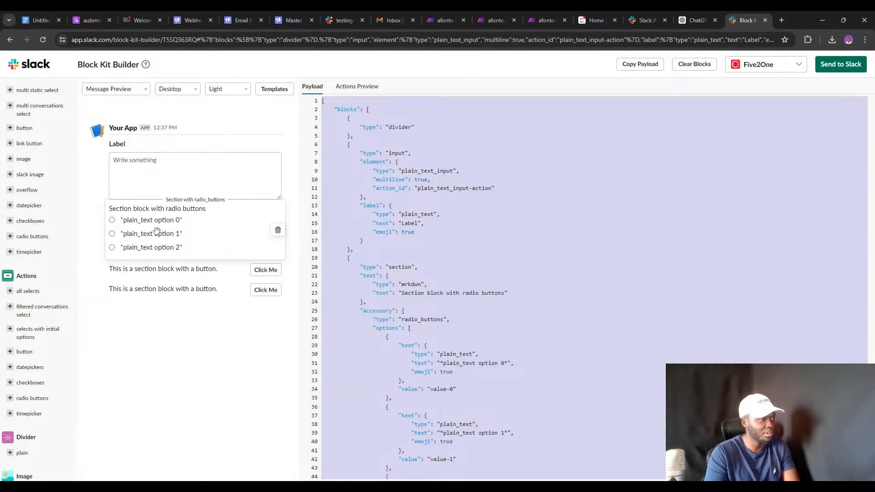
Change the first radio option's label on payload line 31 to the test text HJDSJHDSGFJH.
double_click(524, 363)
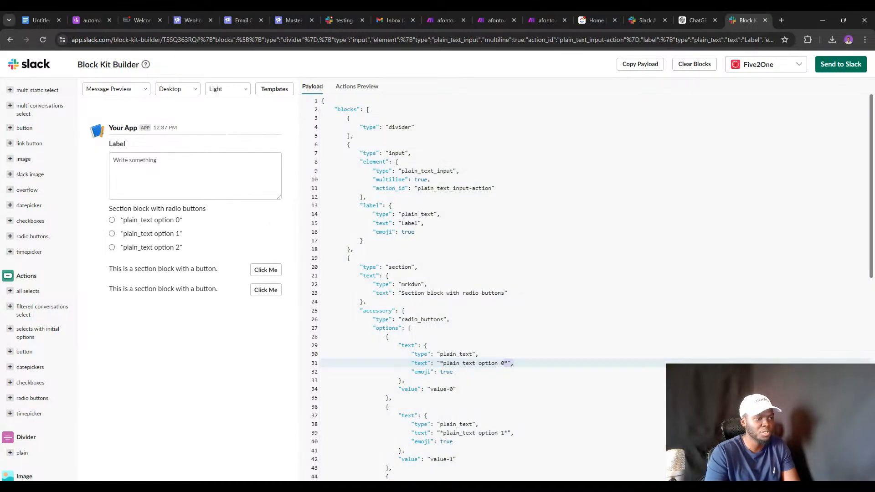
key(BackSpace)
key(BackSpace)
key(BackSpace)
key(BackSpace)
key(BackSpace)
key(BackSpace)
key(BackSpace)
key(BackSpace)
key(BackSpace)
key(BackSpace)
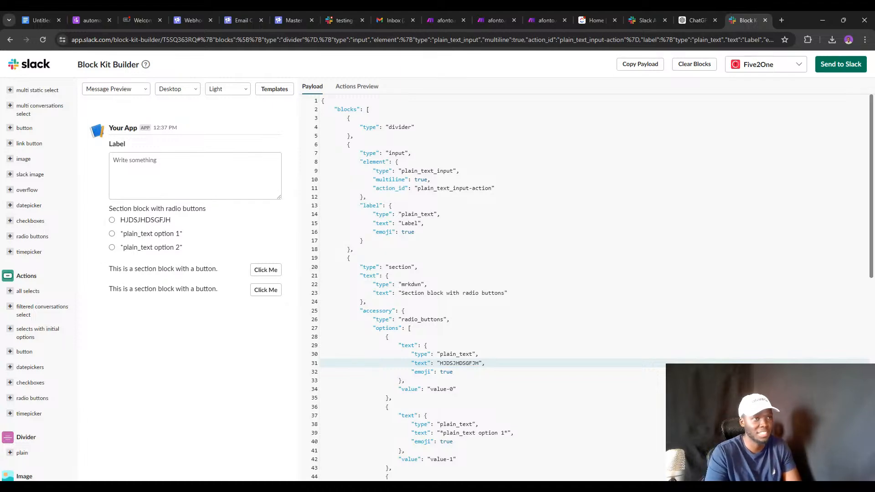
click(695, 20)
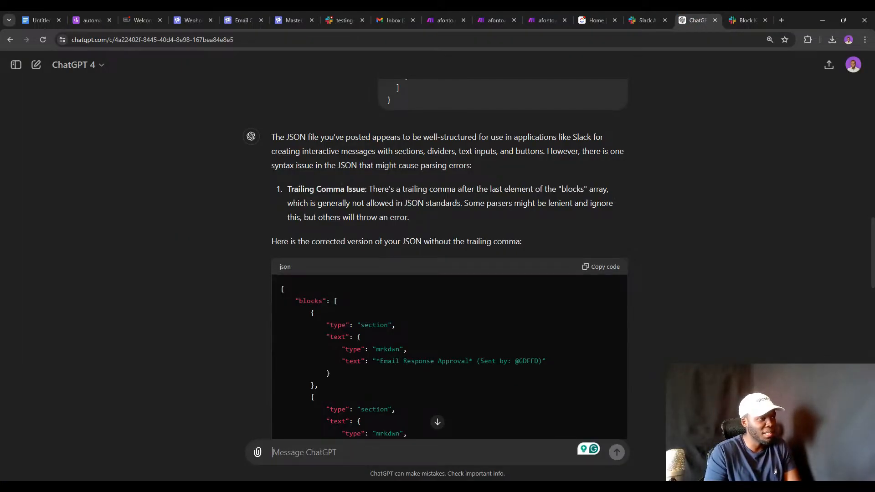
Read ChatGPT's trailing comma explanation, highlighting the key phrases about the extra comma.
triple_click(301, 189)
double_click(300, 190)
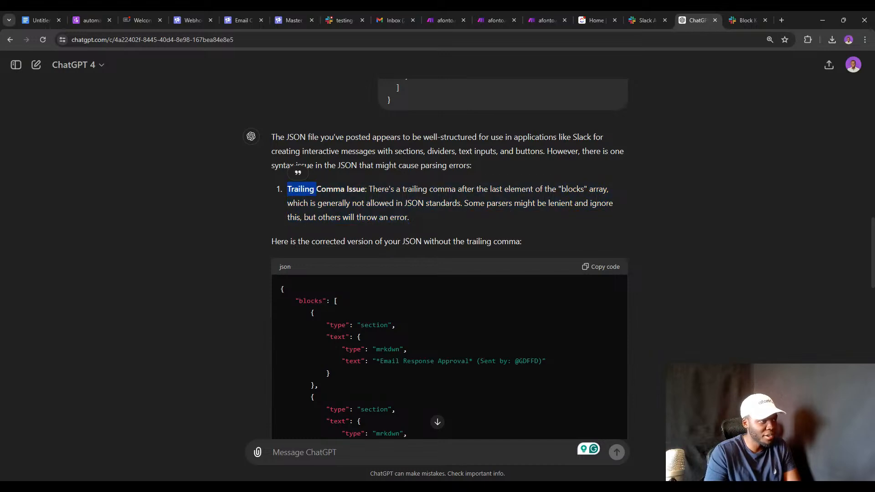
scroll(354, 165, down, 1)
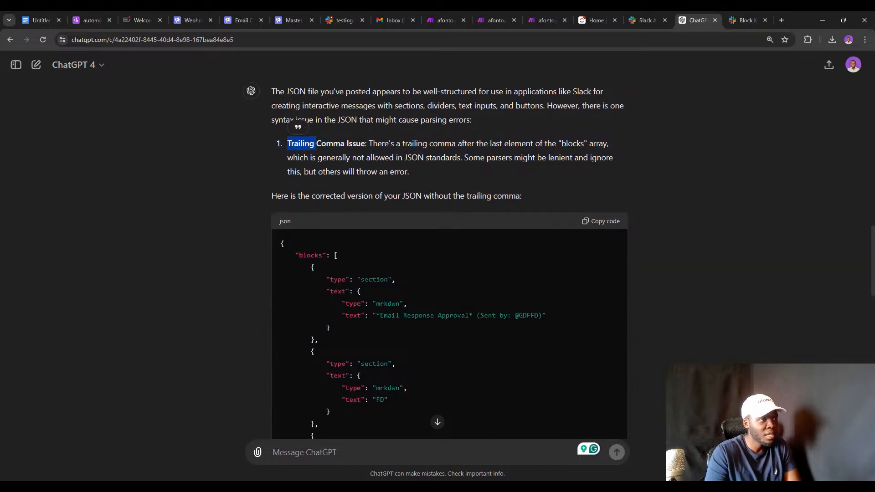
drag(401, 144, 496, 144)
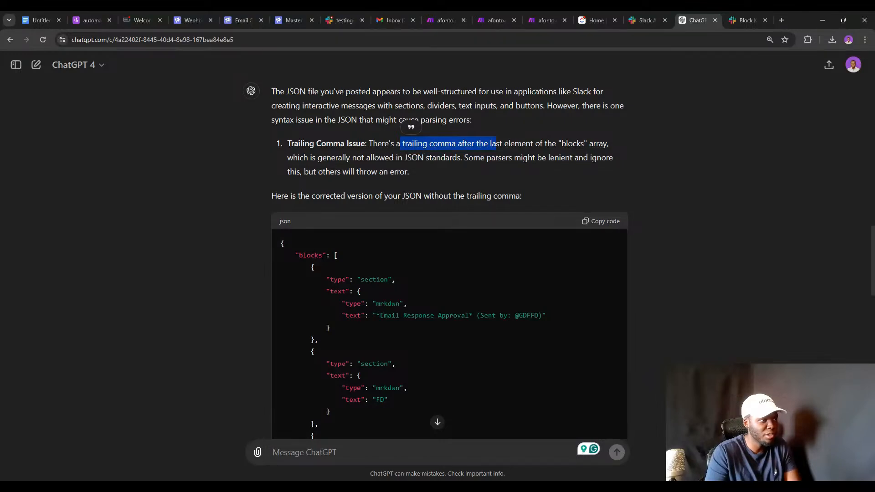
scroll(449, 255, down, 1)
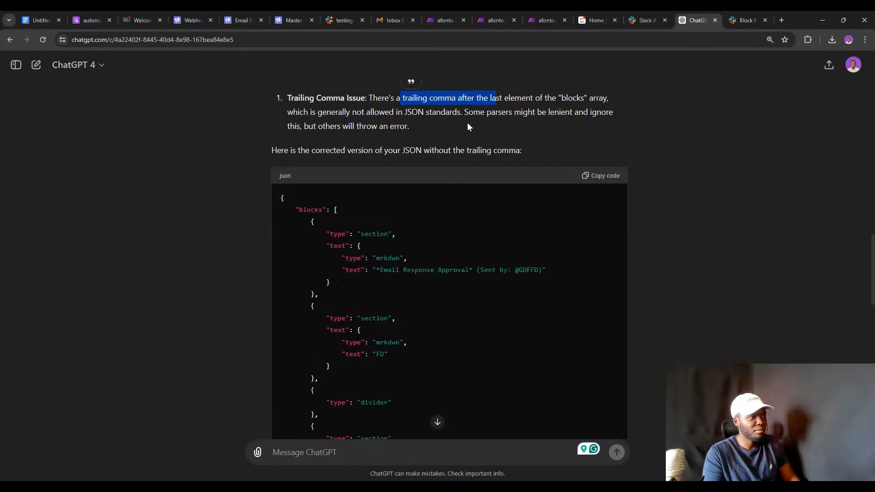
double_click(572, 98)
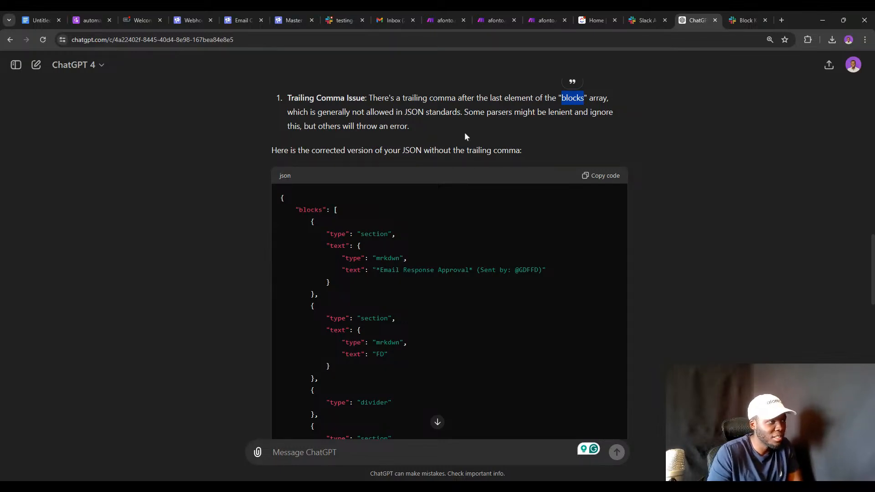
scroll(464, 133, up, 4)
scroll(463, 179, up, 3)
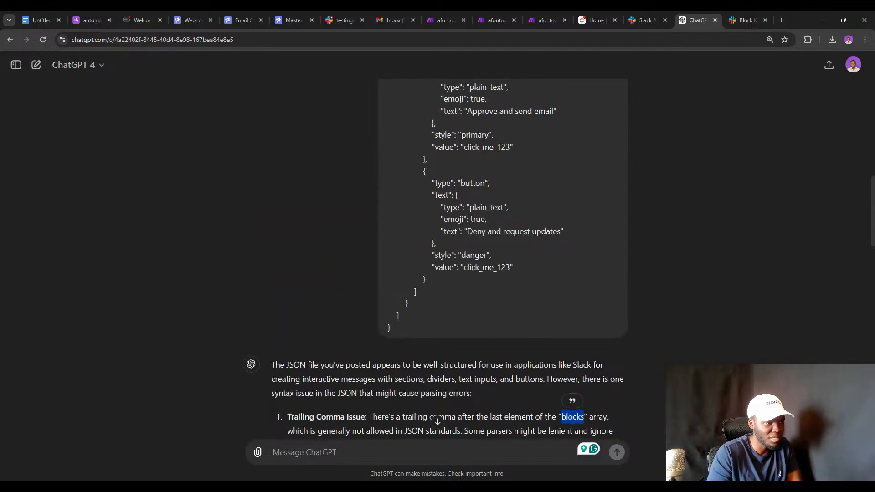
scroll(499, 264, up, 1)
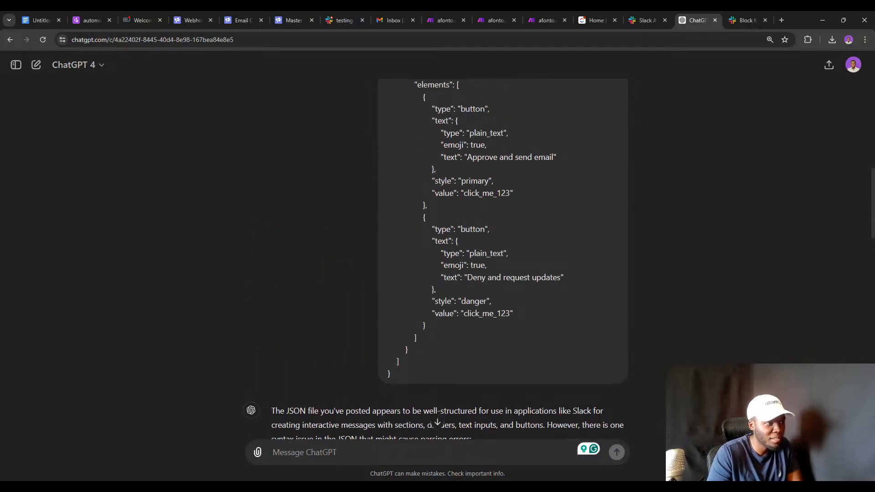
scroll(500, 273, up, 1)
scroll(491, 275, down, 7)
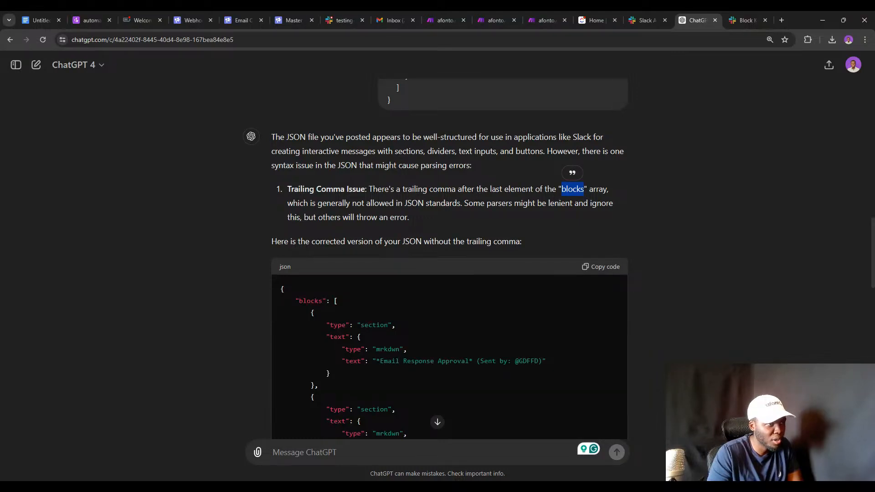
Search the page for 'block', then copy ChatGPT's corrected JSON code.
key(ctrl+f)
text(B)
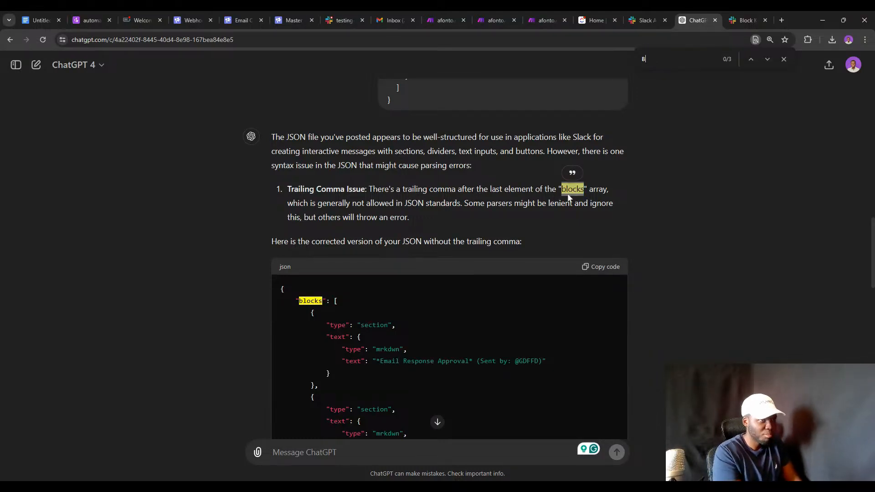
key(BackSpace)
text(blocks)
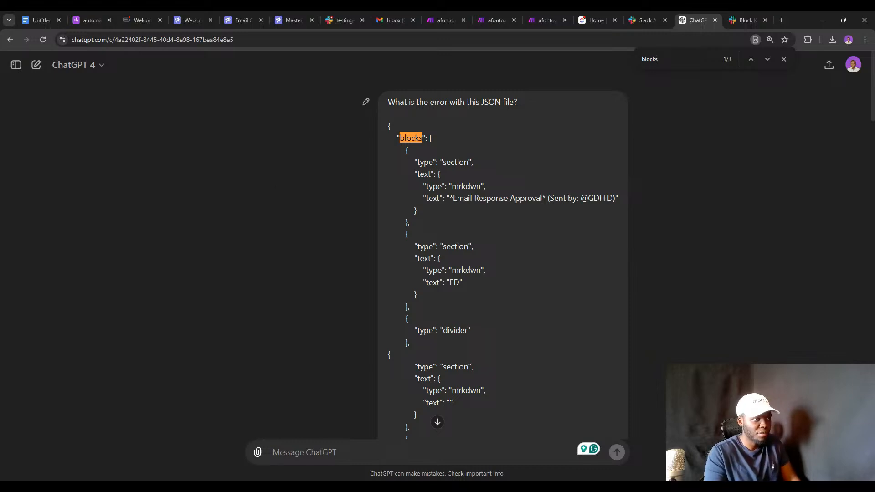
scroll(501, 255, down, 12)
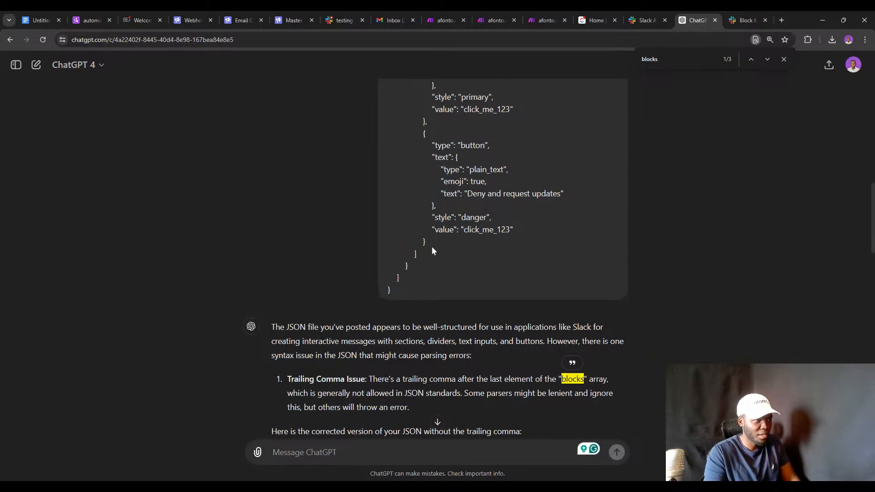
scroll(431, 246, up, 2)
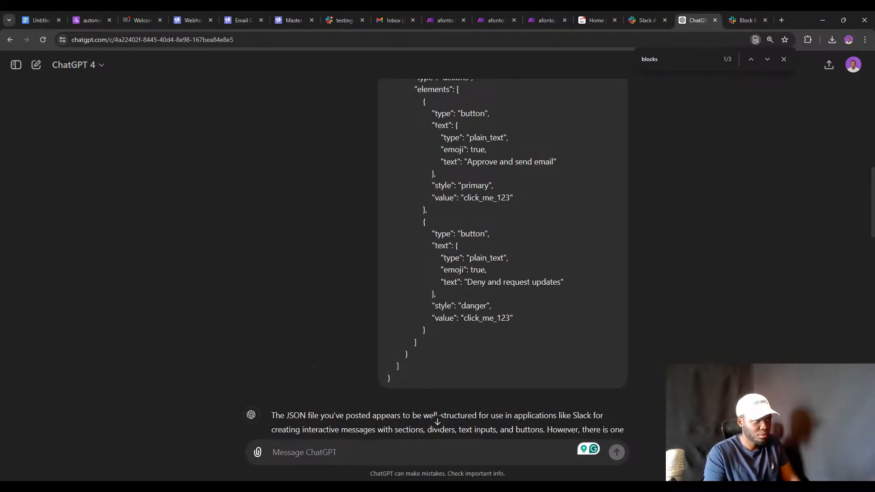
scroll(426, 279, up, 5)
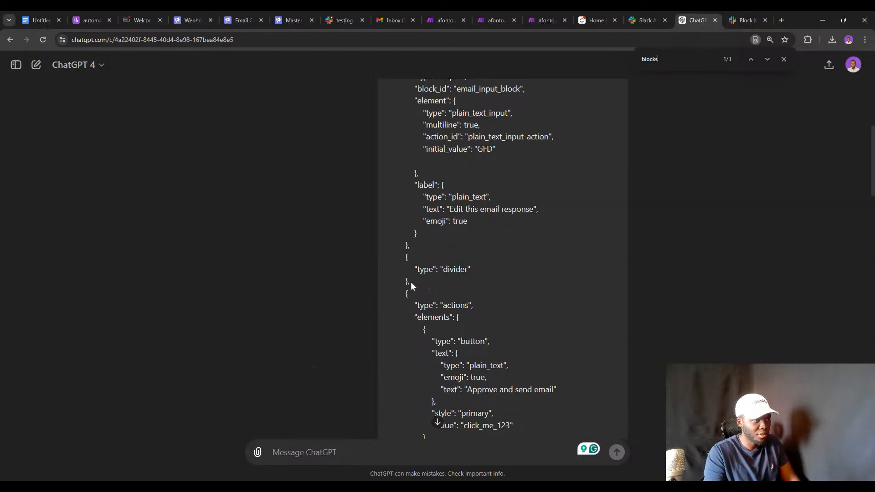
scroll(414, 283, down, 1)
scroll(422, 296, up, 4)
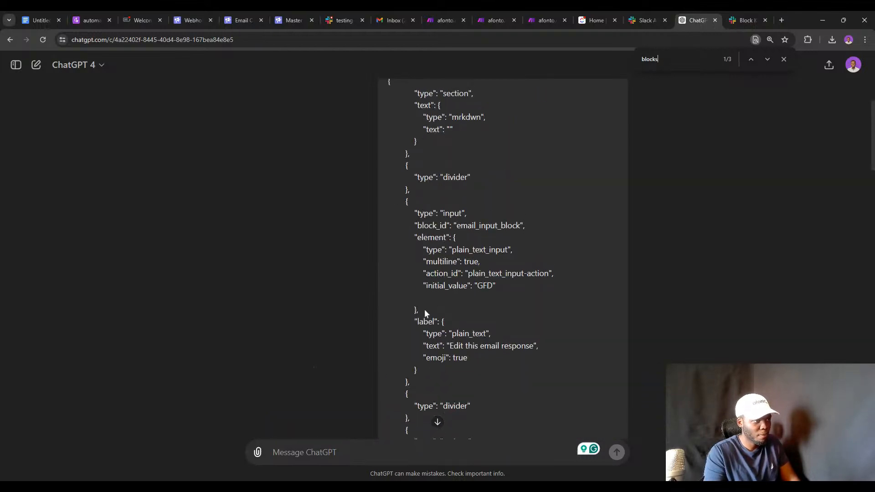
scroll(424, 311, up, 4)
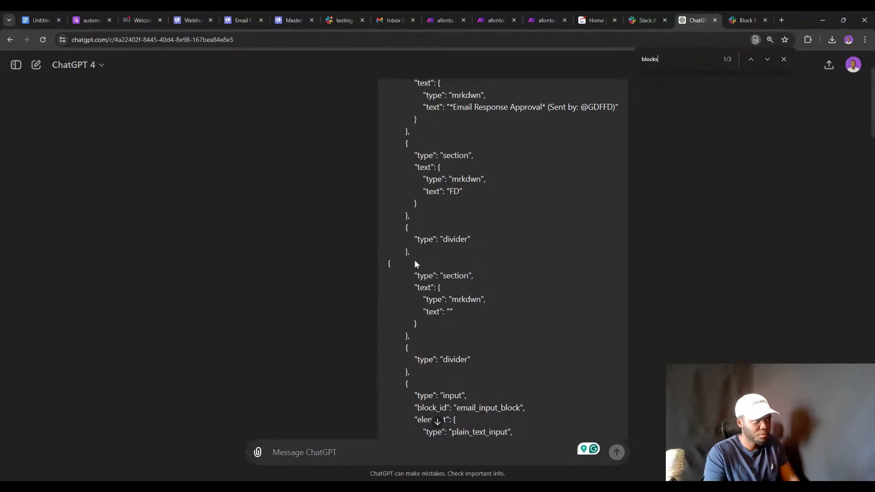
scroll(415, 261, up, 2)
scroll(416, 244, down, 15)
scroll(422, 241, up, 6)
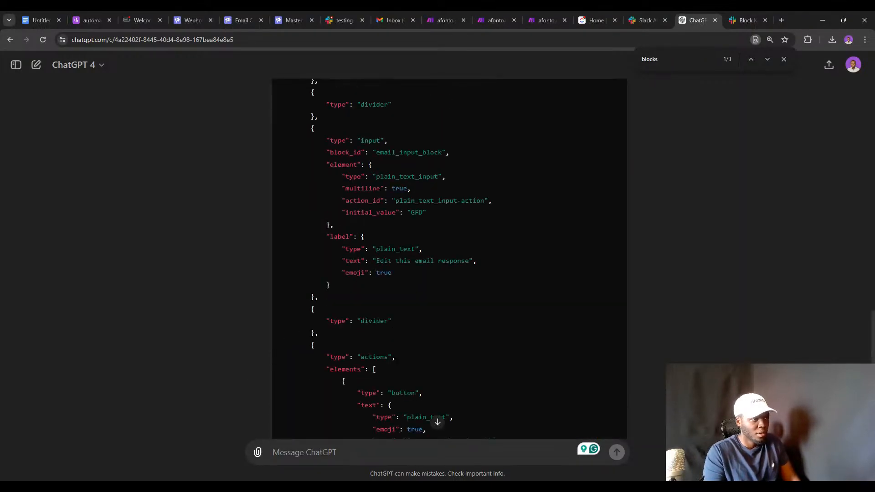
scroll(524, 230, up, 12)
scroll(565, 253, down, 5)
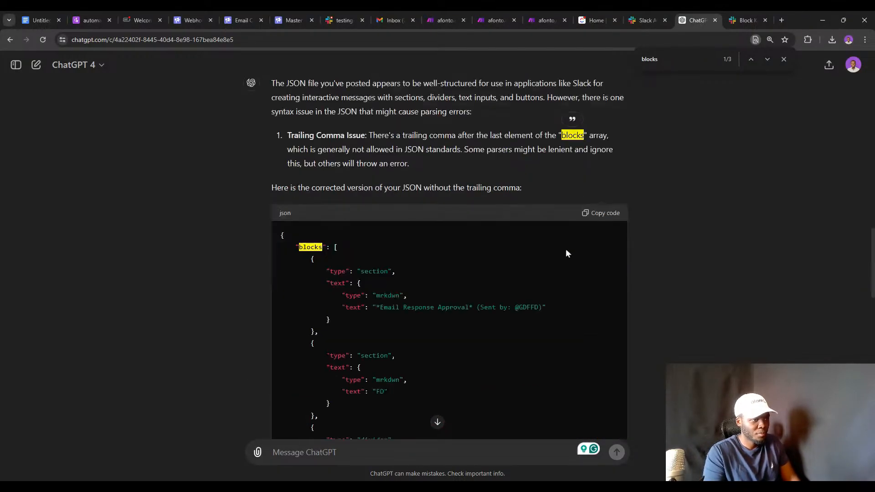
click(590, 214)
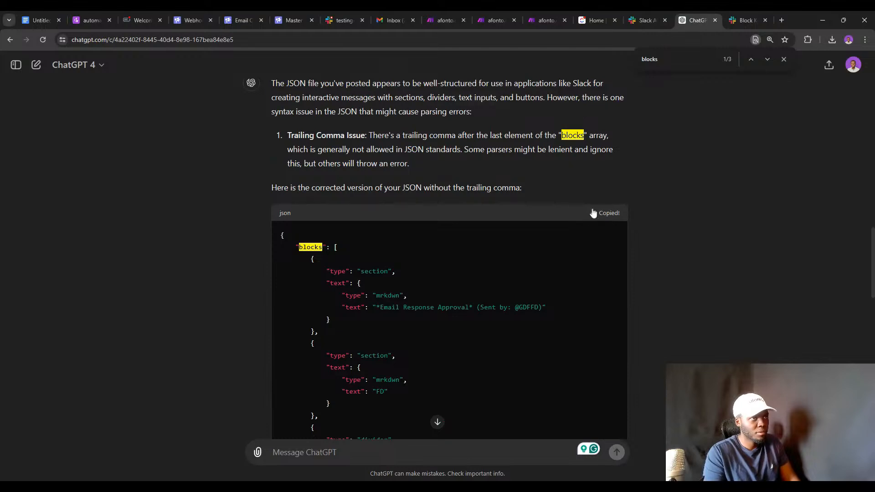
click(496, 11)
scroll(501, 171, down, 2)
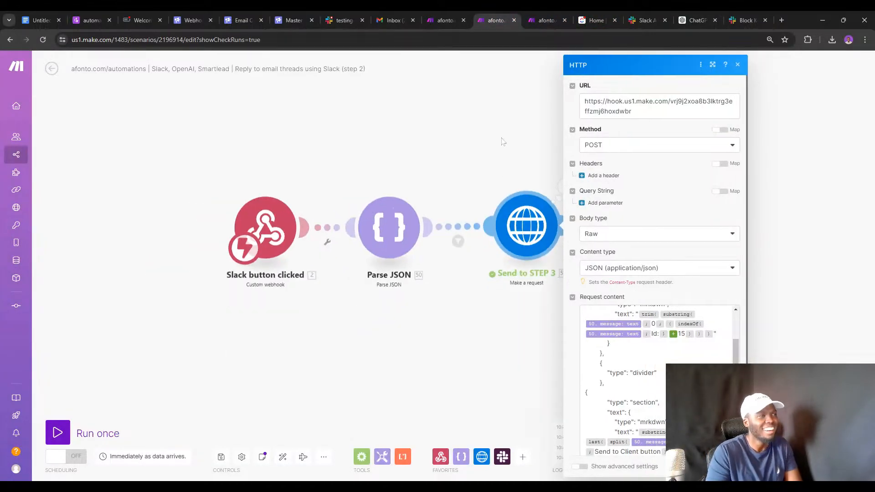
click(545, 18)
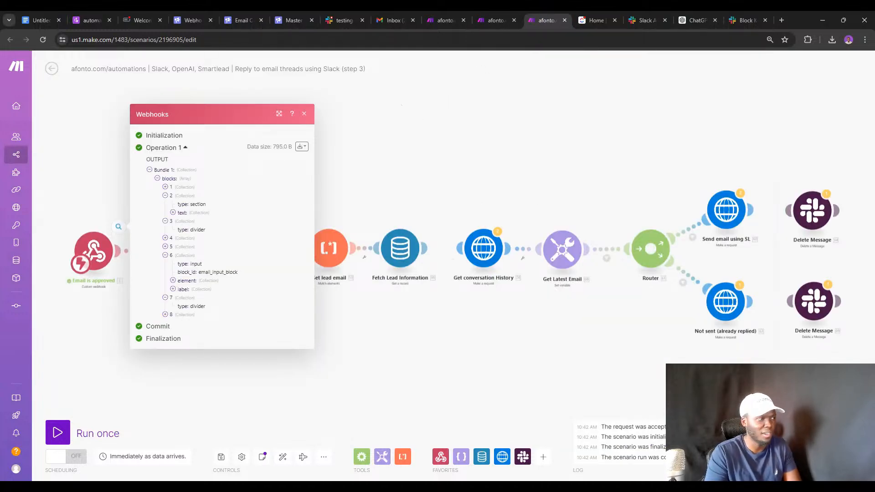
click(304, 115)
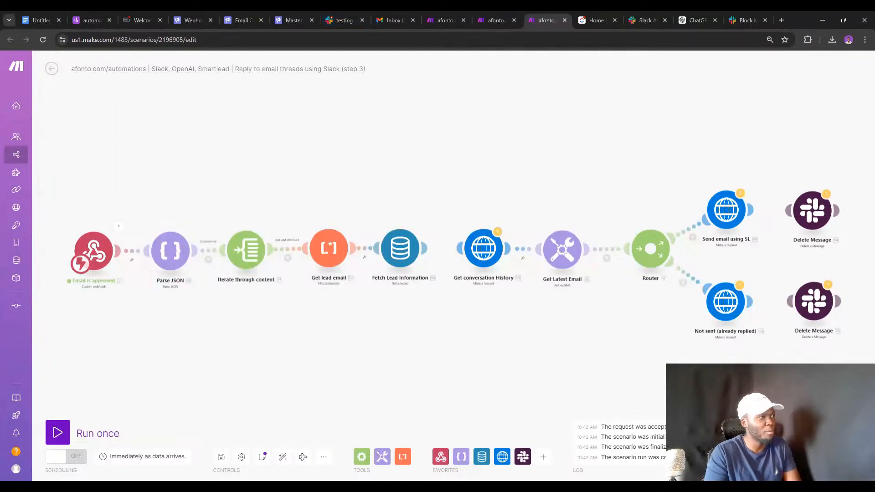
click(144, 20)
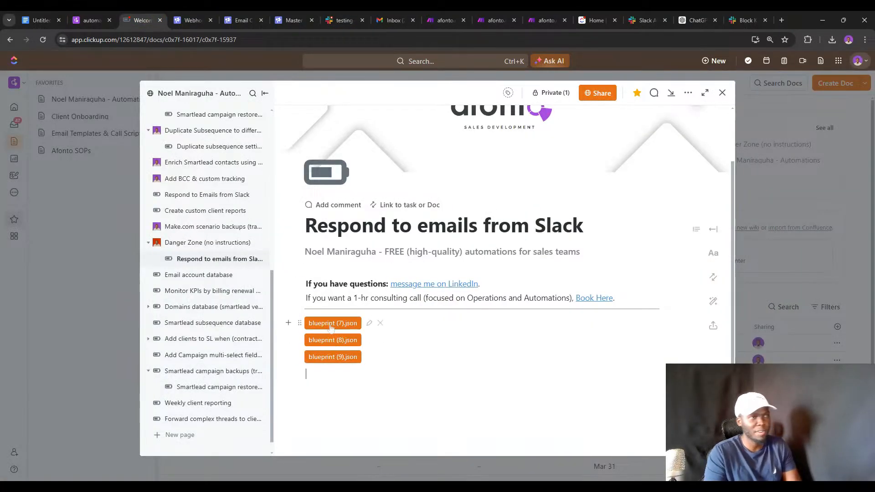
click(506, 15)
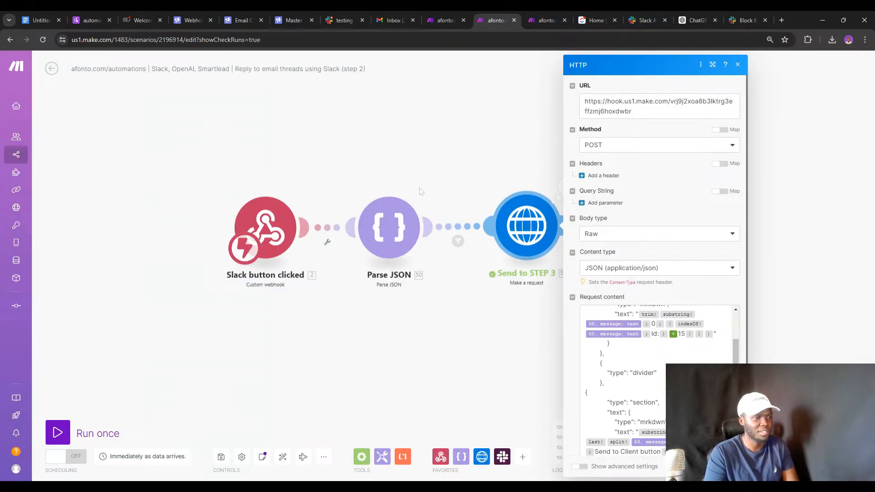
In step 3, inspect the webhook's latest output bundle and the Parse JSON module settings.
click(540, 14)
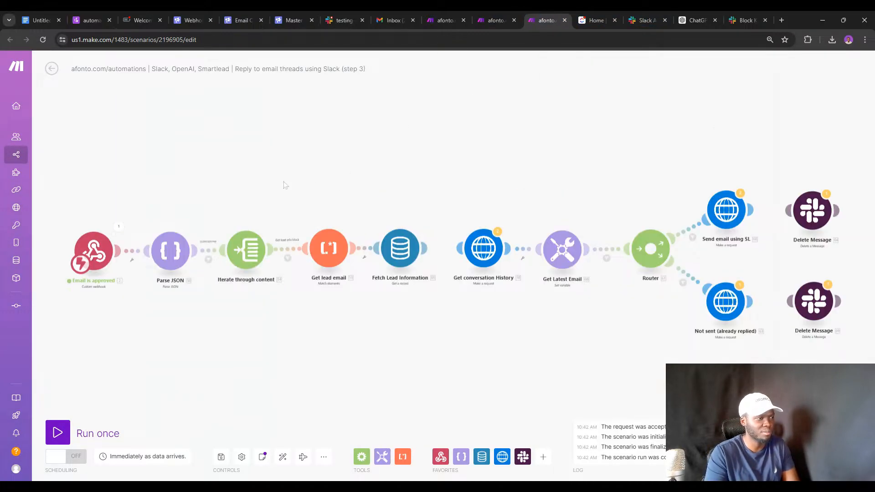
click(137, 219)
click(183, 247)
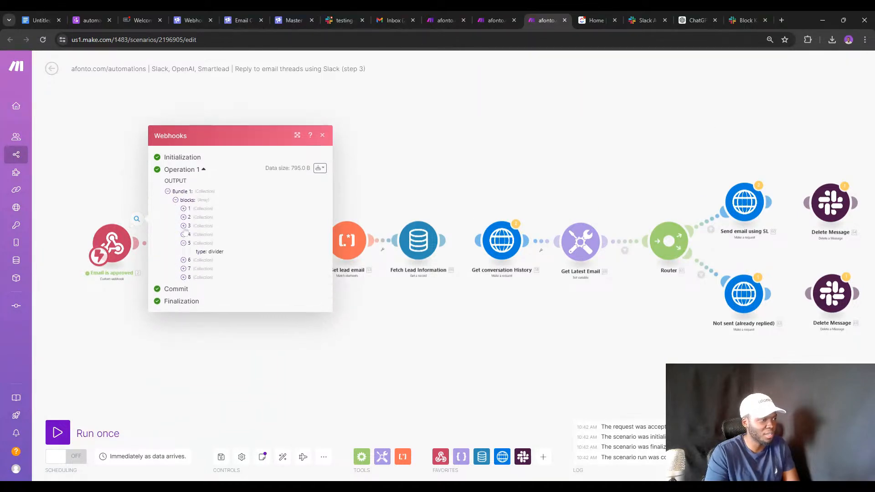
click(183, 225)
click(146, 271)
click(185, 257)
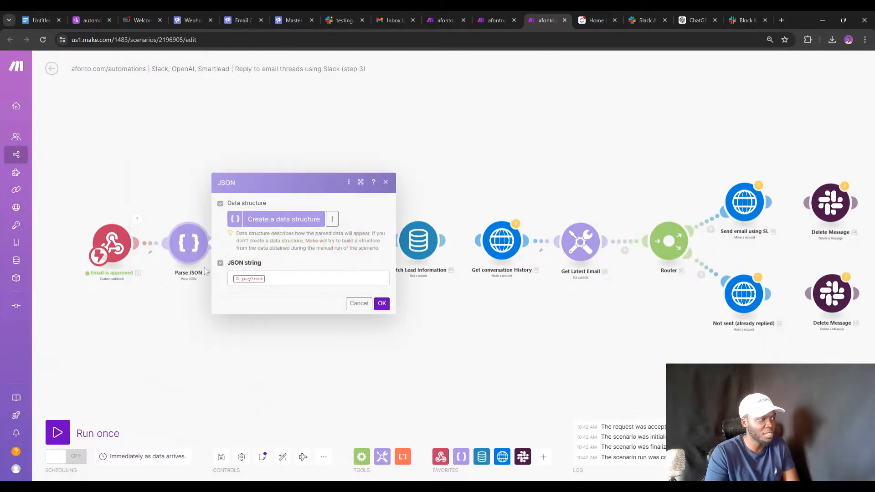
click(177, 279)
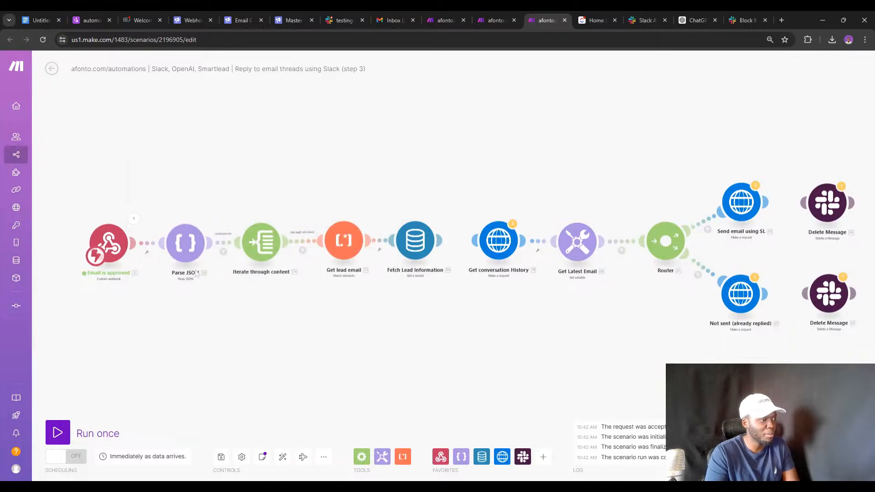
scroll(250, 257, up, 3)
Check the allowed-users filter, the Get lead info filter, and the Get lead email text parser pattern.
click(211, 237)
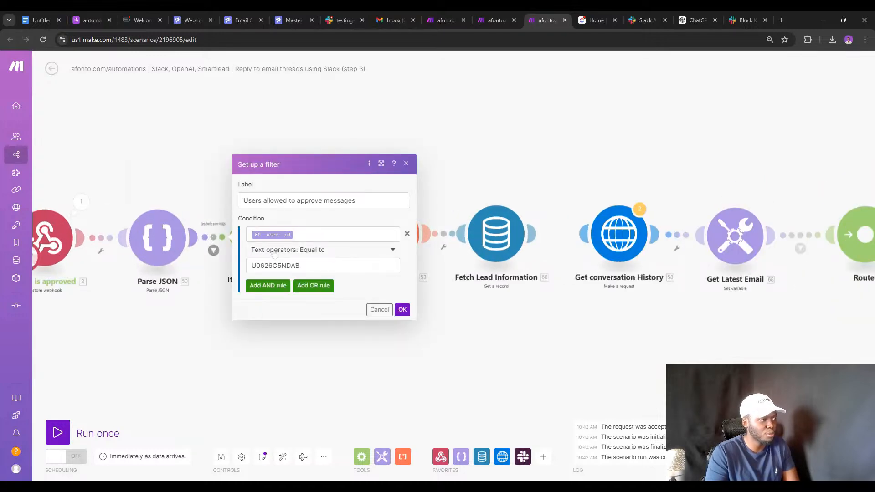
click(211, 278)
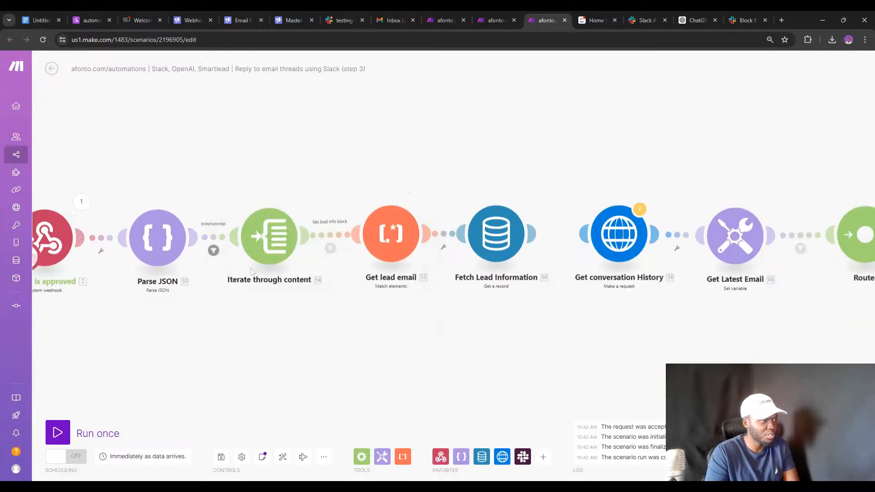
click(330, 248)
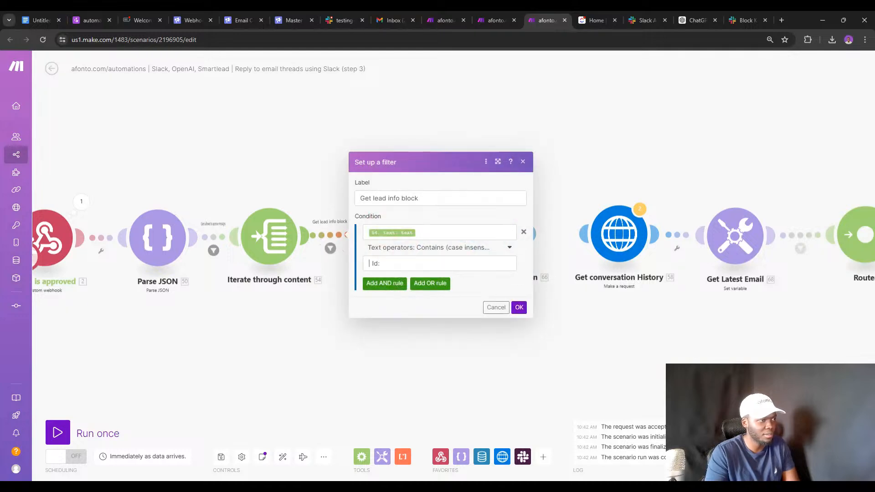
click(327, 207)
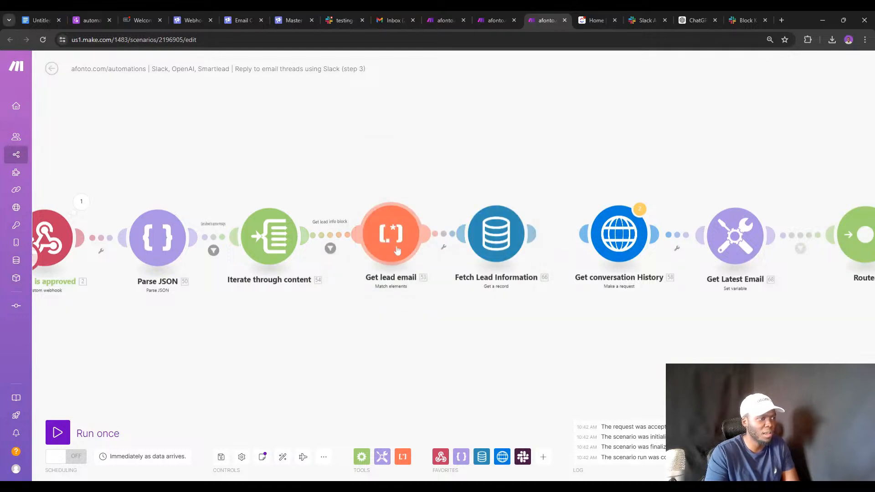
click(399, 251)
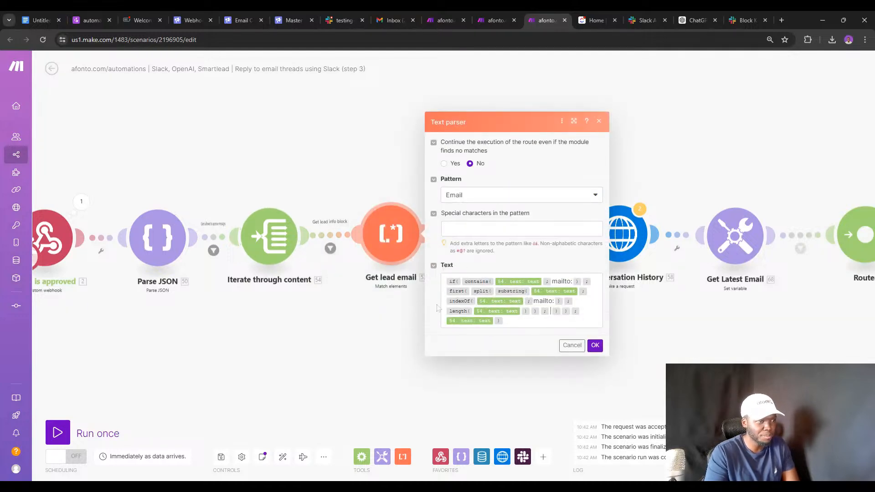
click(404, 304)
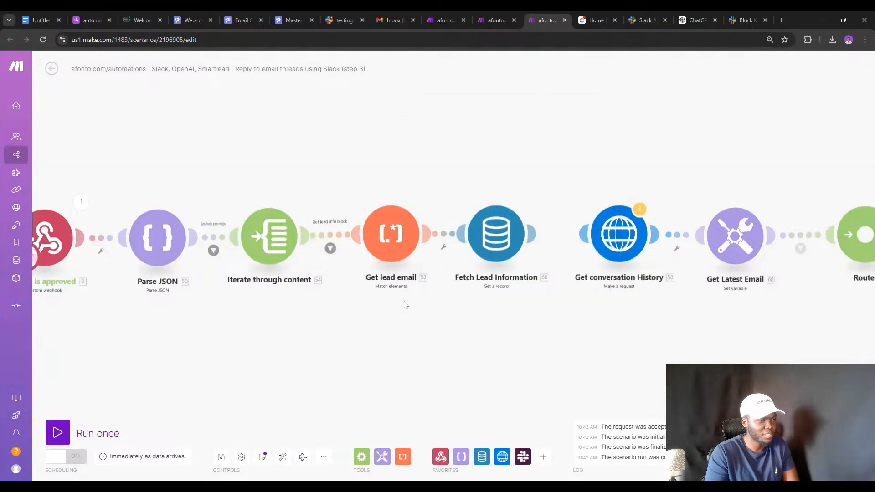
Pan and zoom out to show the Router branches and Delete Message modules.
drag(492, 297, 451, 306)
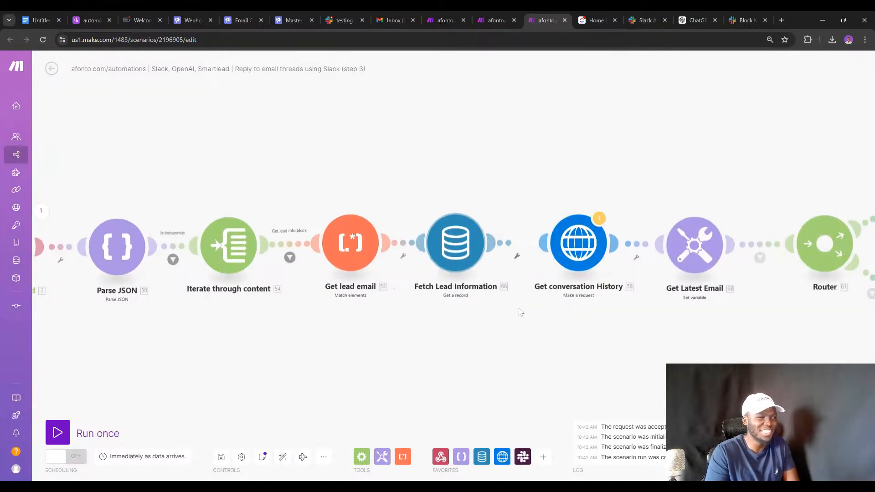
drag(523, 310, 311, 333)
scroll(369, 313, down, 2)
scroll(369, 313, down, 2)
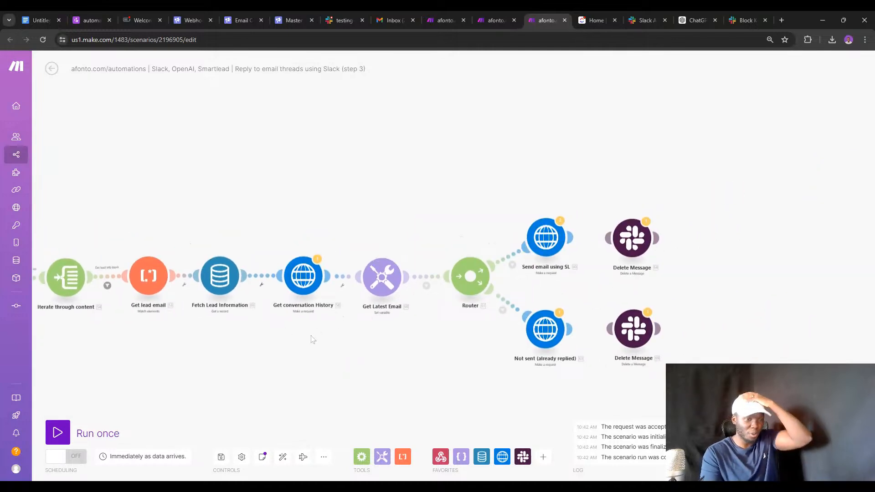
drag(375, 347, 414, 349)
Bring the webhook and Parse JSON modules into view and compare the step 2 and step 3 scenarios.
drag(329, 318, 481, 309)
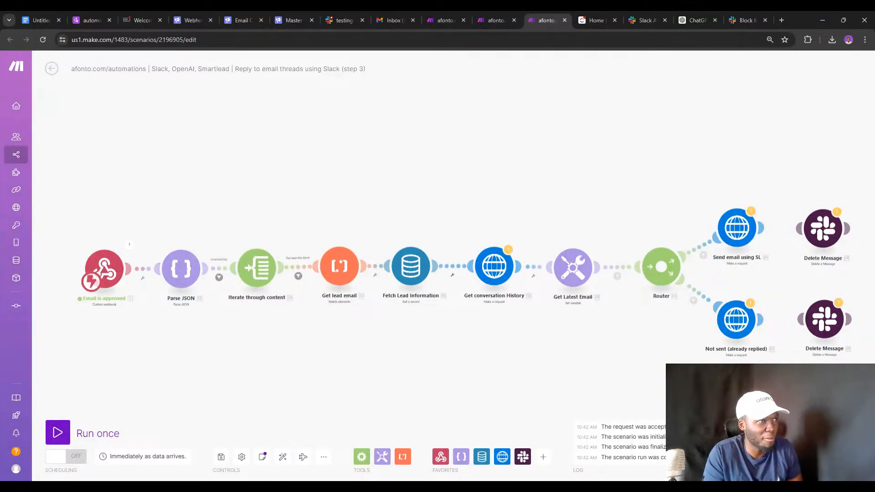
click(482, 21)
click(542, 20)
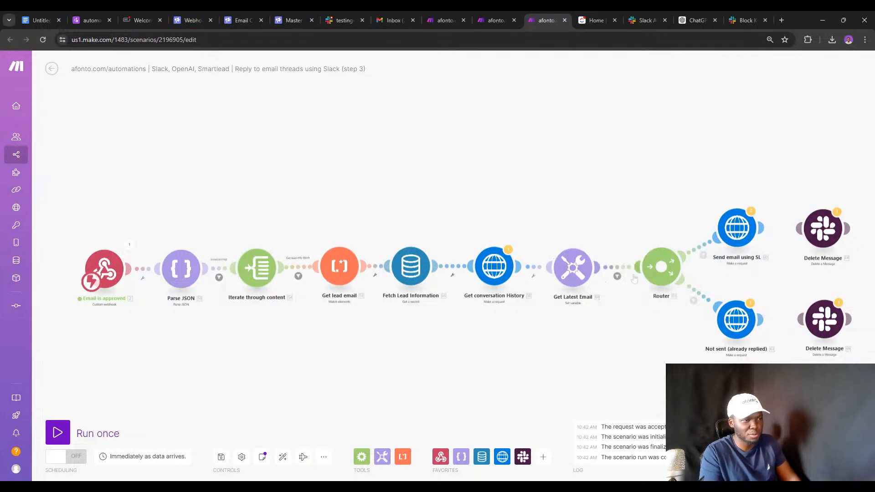
click(487, 18)
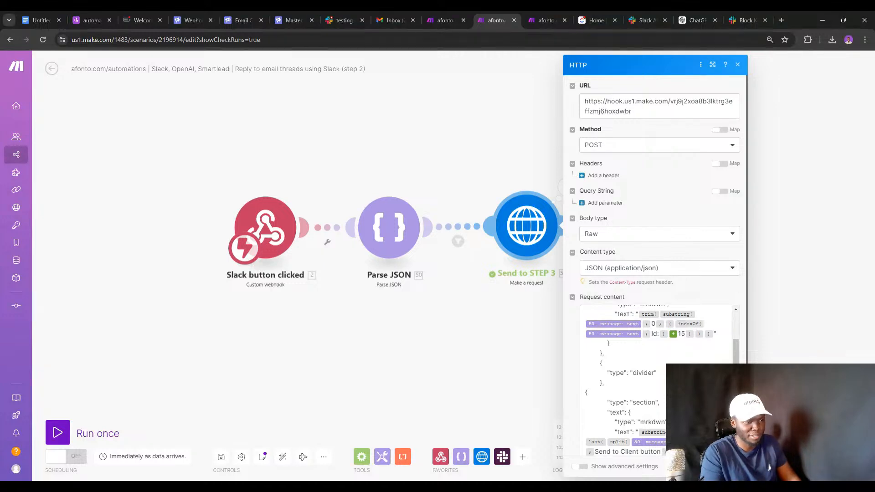
Inspect the request body step 2 sent to step 3 against the Slack testing-channel message.
click(661, 363)
scroll(661, 363, down, 3)
scroll(660, 363, up, 6)
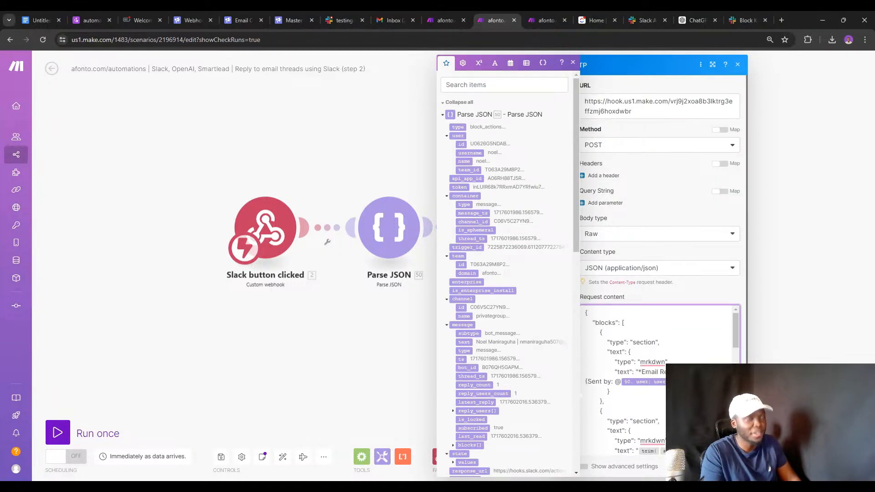
click(547, 19)
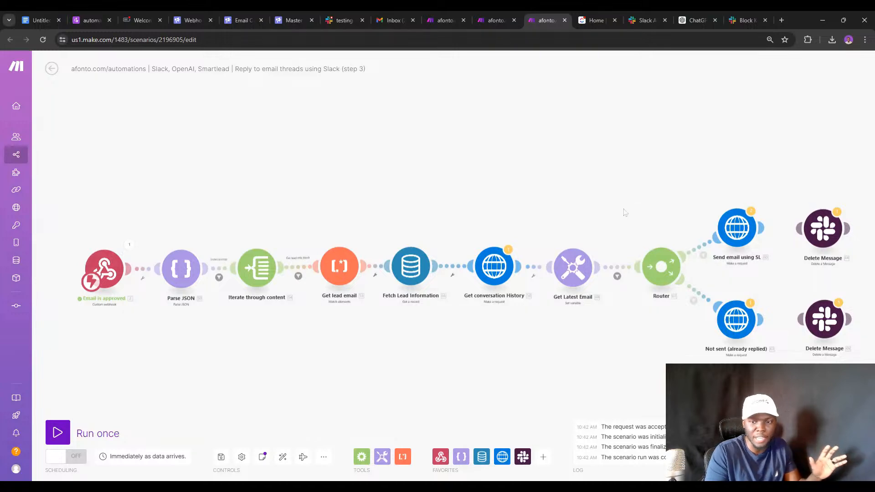
click(352, 11)
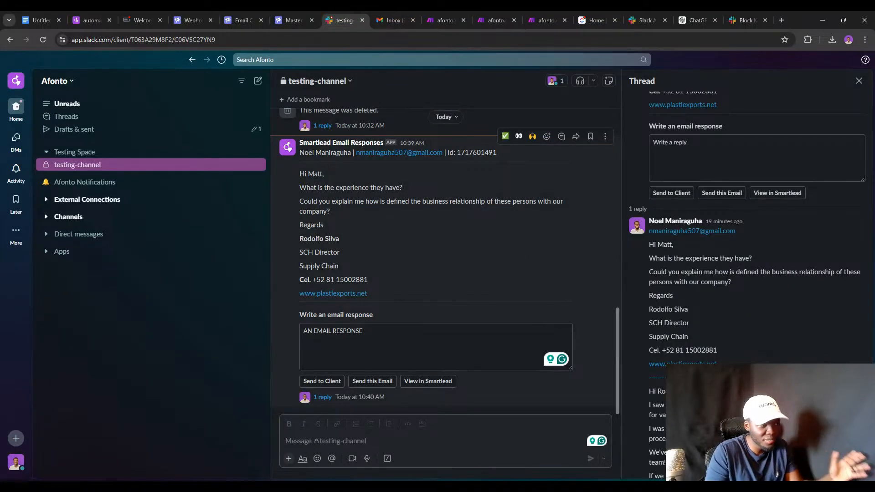
scroll(358, 252, up, 3)
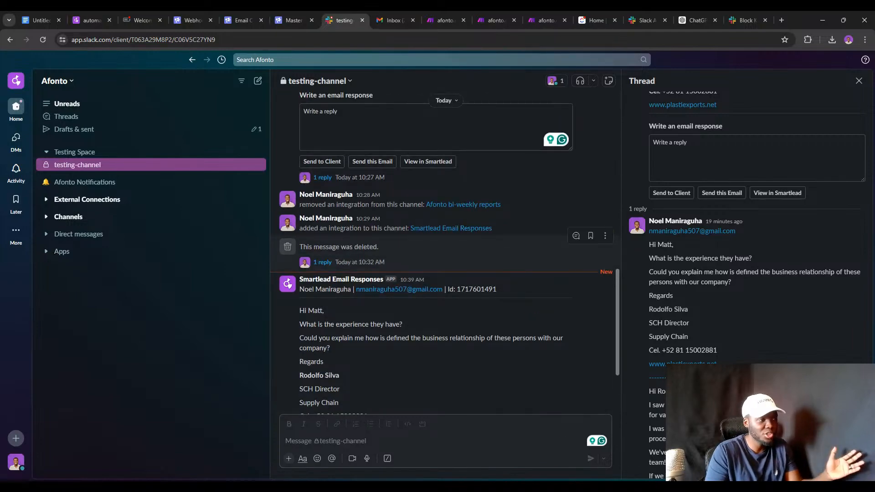
click(484, 12)
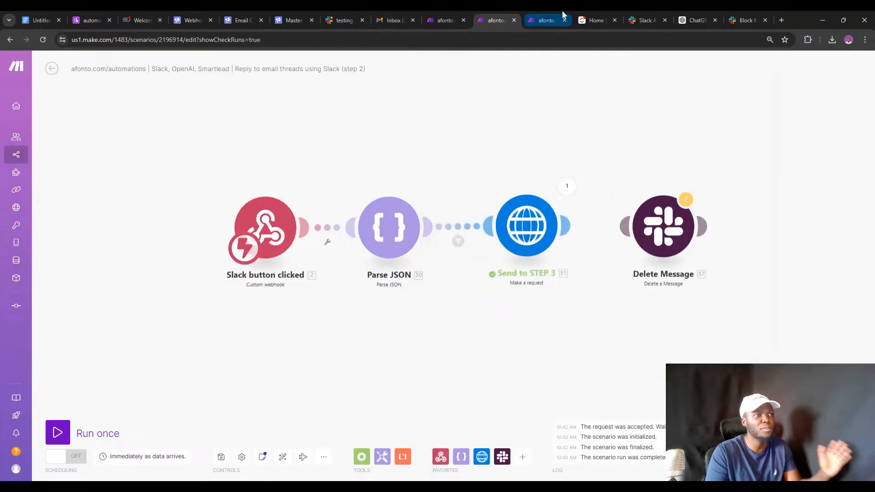
Review step 3's Send email using SL request: Smartlead reply-email-thread URL and raw JSON body.
click(552, 14)
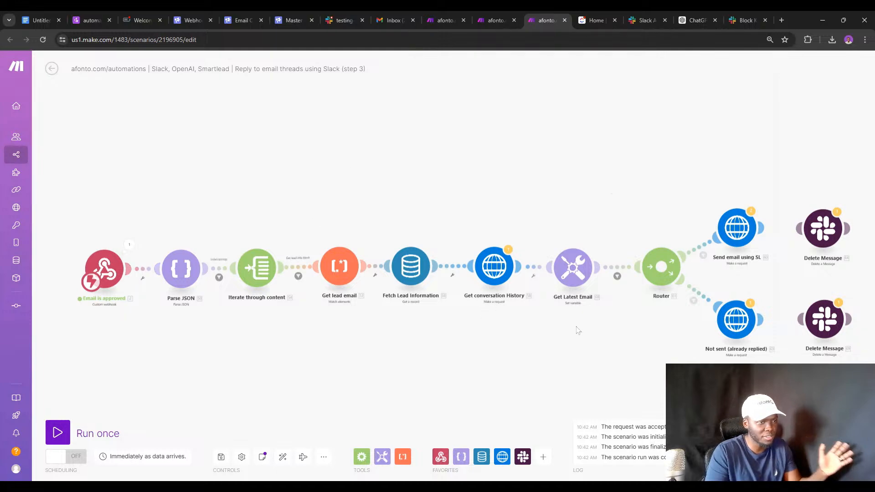
scroll(611, 329, up, 3)
drag(634, 329, 505, 332)
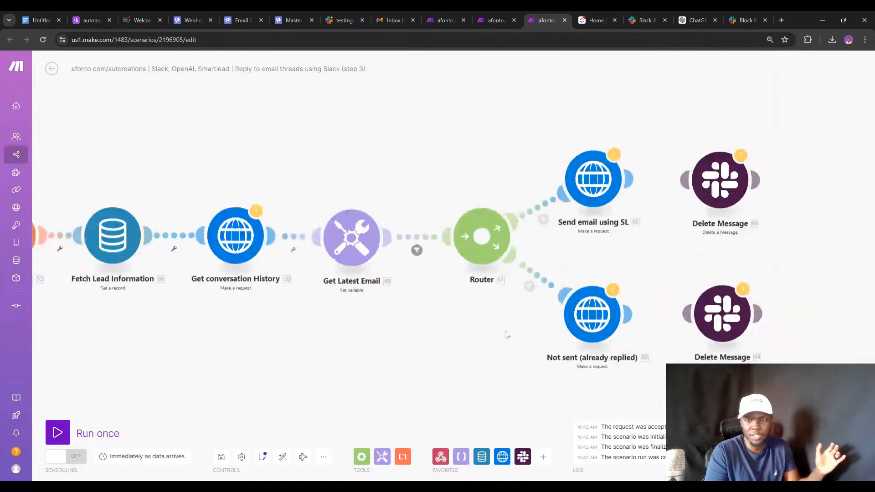
click(592, 193)
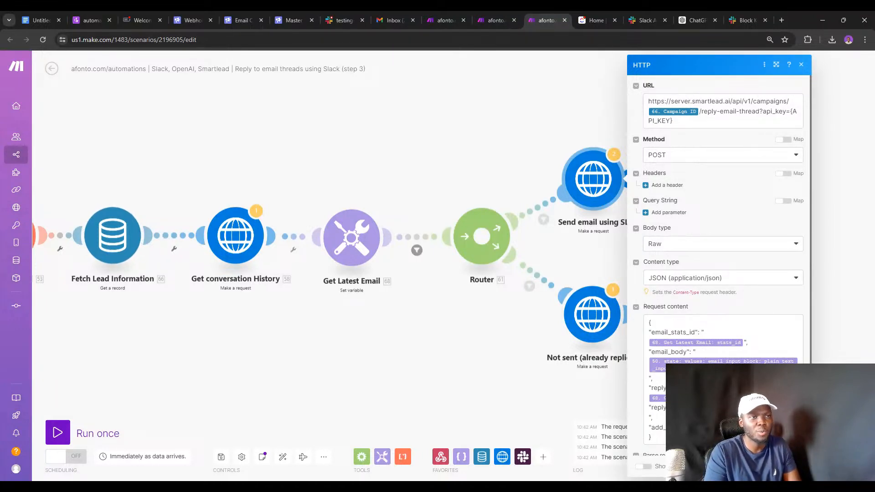
scroll(744, 139, down, 2)
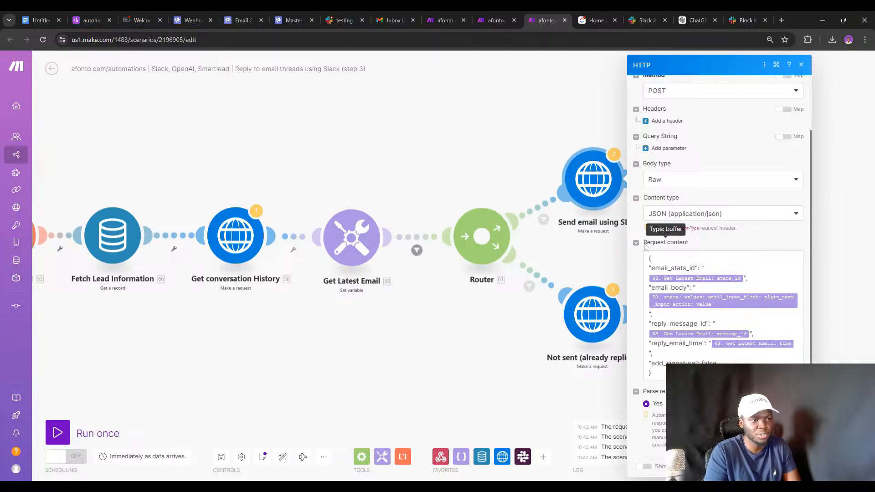
click(284, 15)
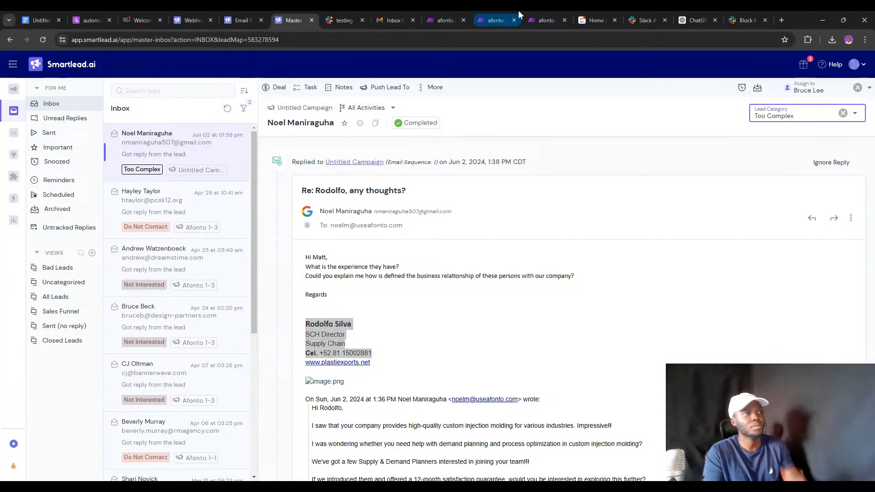
click(544, 20)
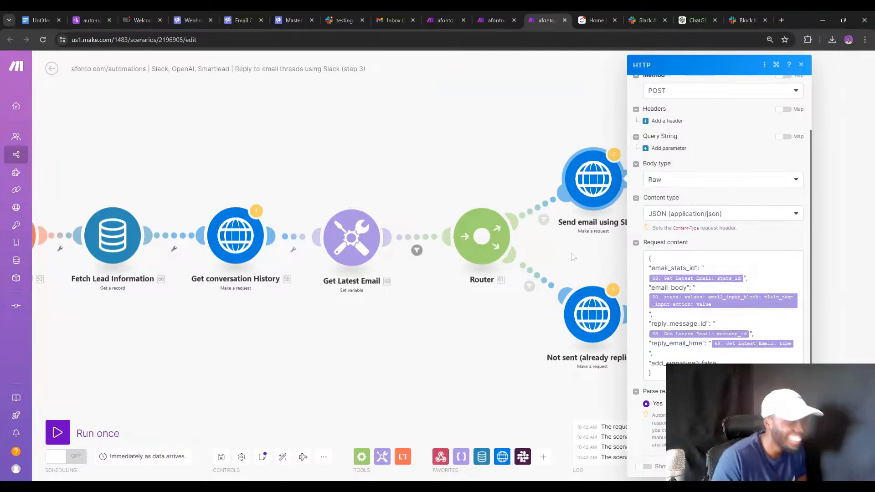
Close the HTTP request settings and bring up the ClickUp Respond to emails from Slack doc.
click(460, 127)
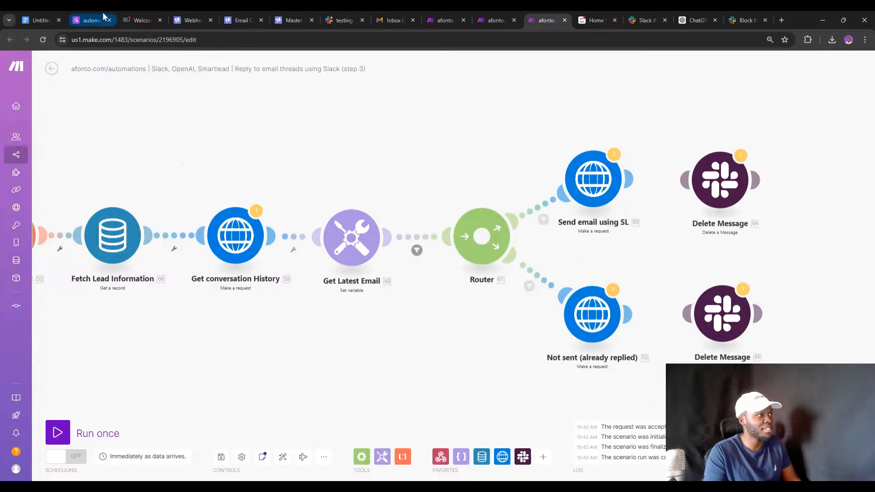
click(137, 20)
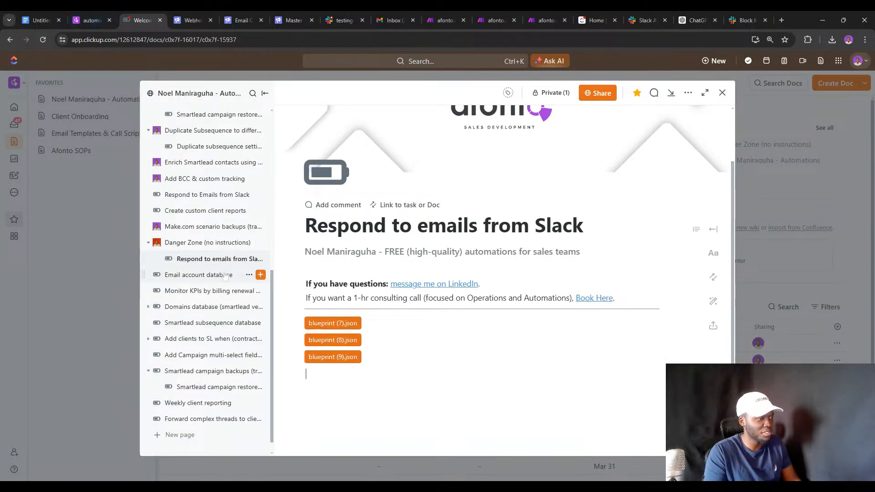
Close the scenarios list and step 2 tabs, and exit step 3 discarding unsaved changes.
click(452, 20)
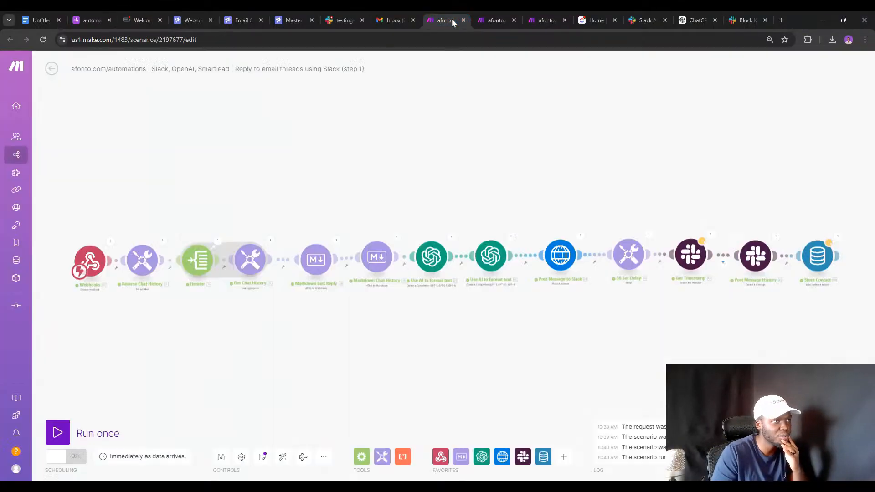
click(48, 106)
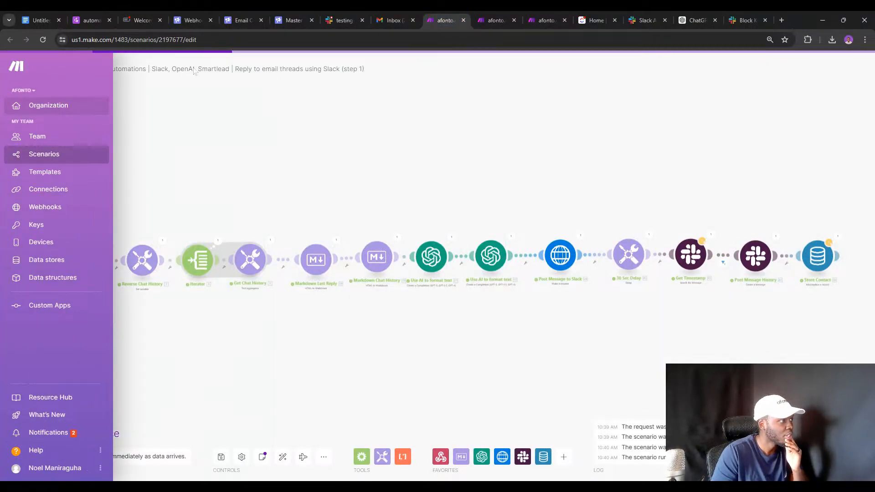
click(78, 153)
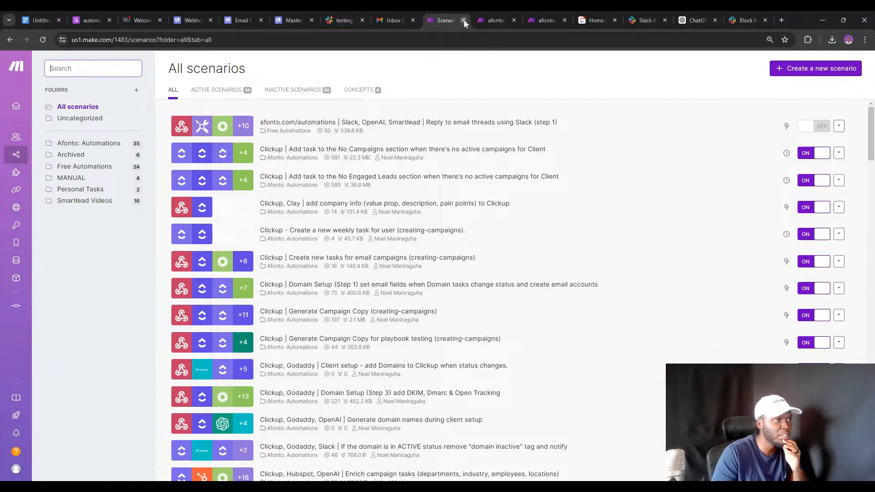
click(463, 20)
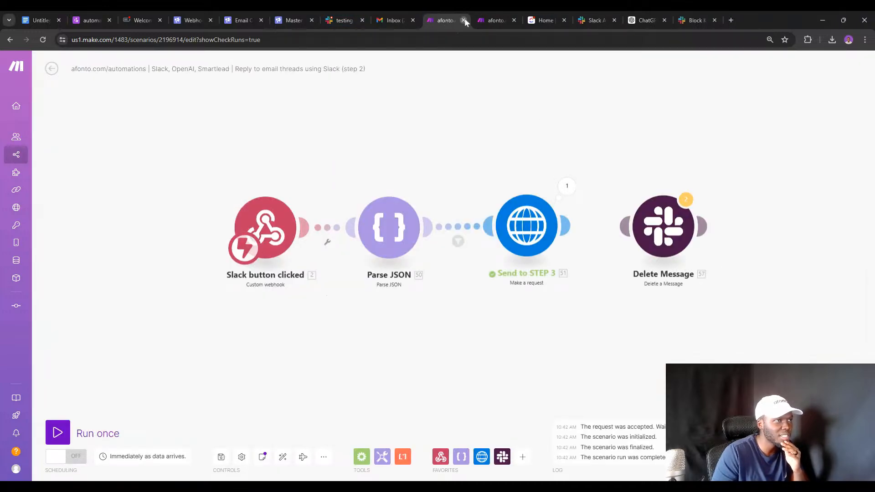
click(463, 20)
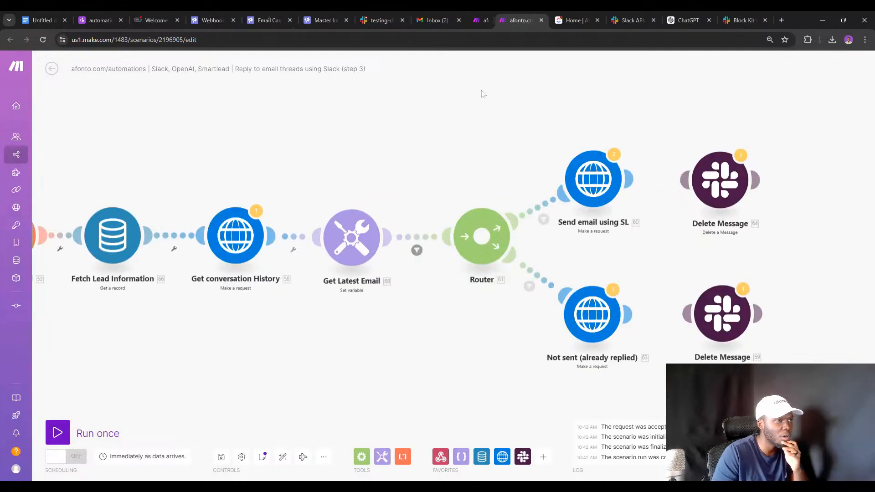
click(52, 68)
click(461, 128)
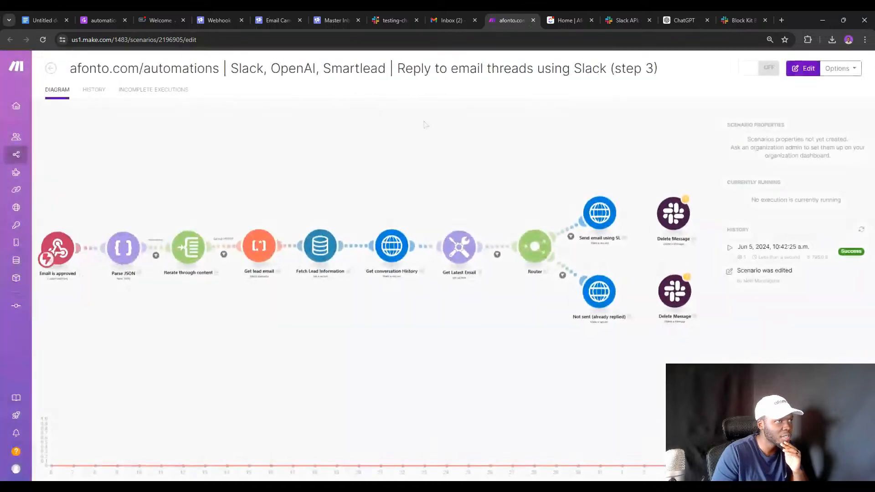
Search scenarios for 'report' and open afonto.com/automations | weekly client reports in its own tab.
click(51, 67)
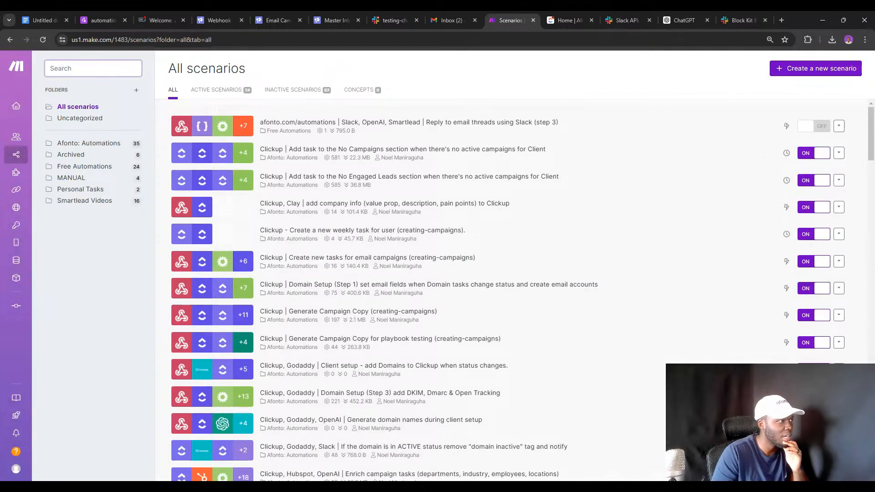
text(report)
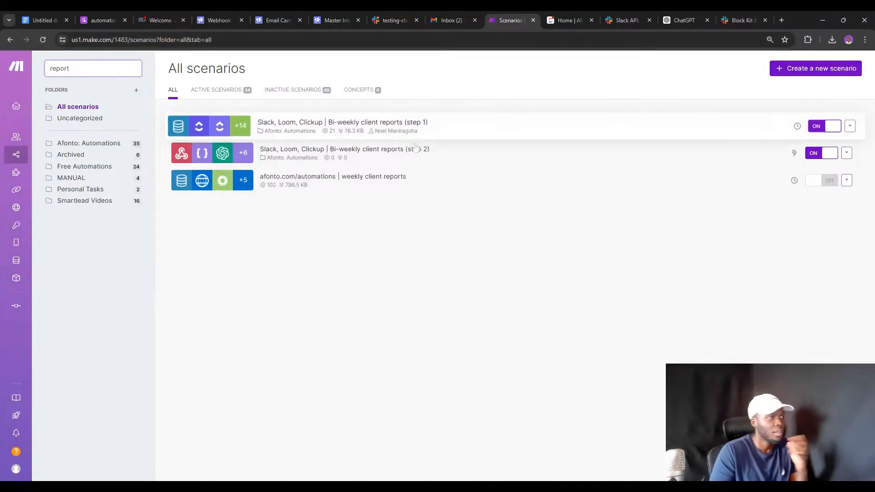
middle_click(369, 181)
click(523, 19)
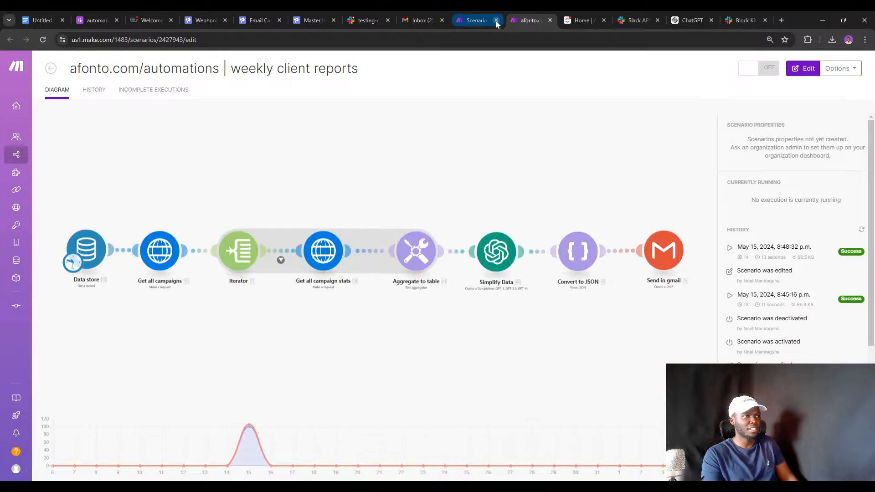
click(496, 20)
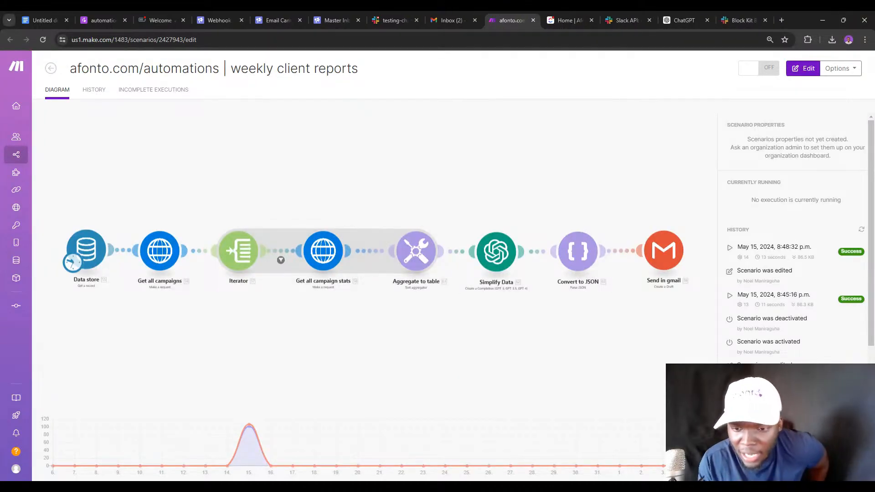
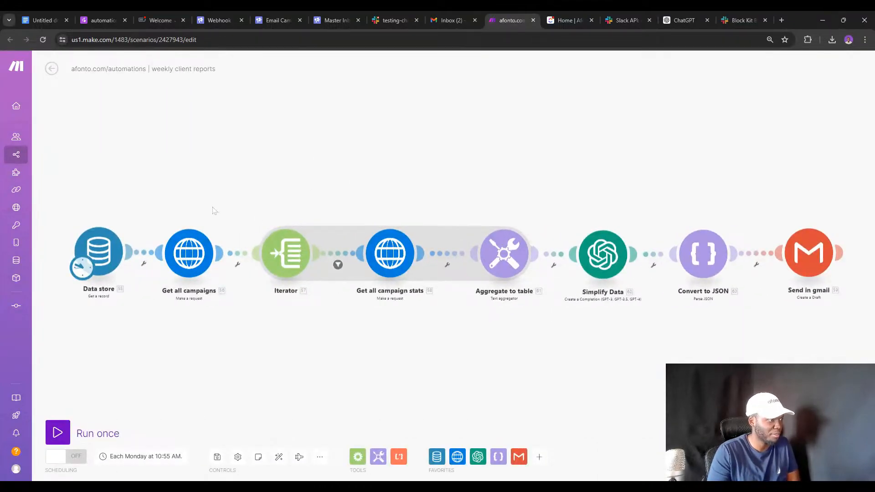
Review the Get all campaigns and campaign stats HTTP requests and the aggregate-to-table settings.
click(179, 263)
click(170, 301)
click(387, 261)
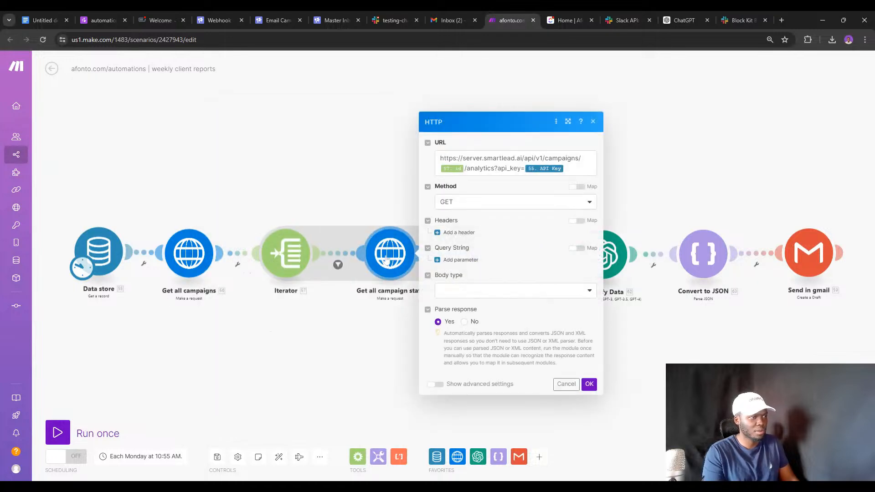
click(356, 327)
click(511, 260)
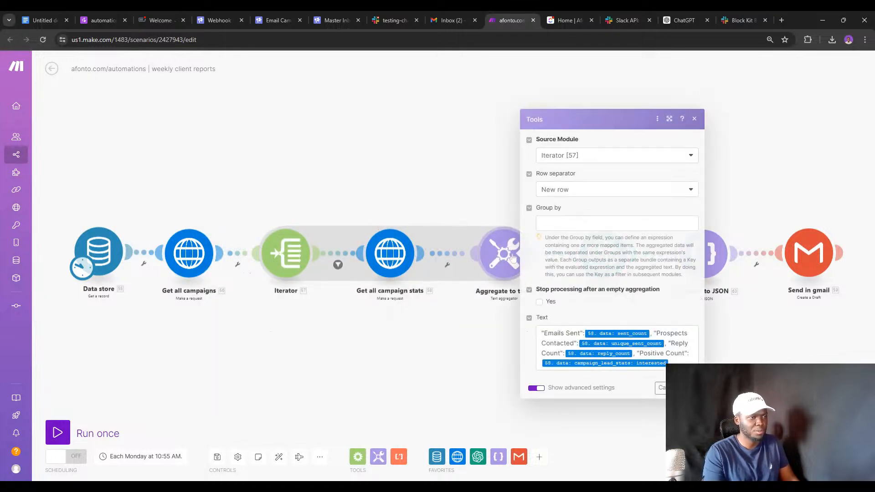
click(451, 333)
Check the Simplify Data OpenAI, Convert to JSON and Gmail draft settings, then show the More options.
click(598, 261)
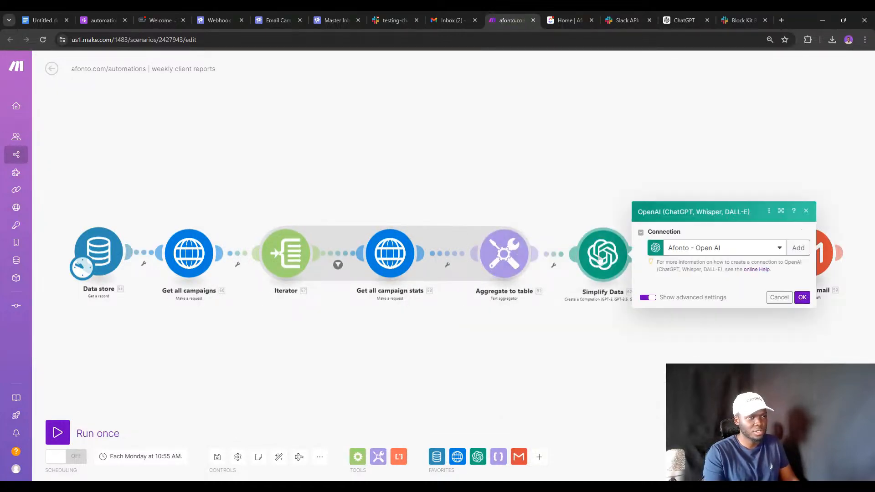
scroll(733, 327, down, 2)
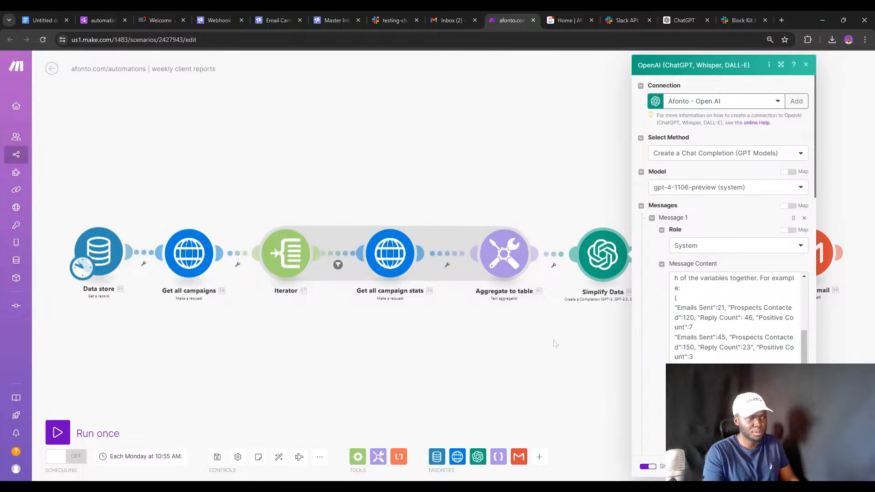
click(601, 308)
click(702, 264)
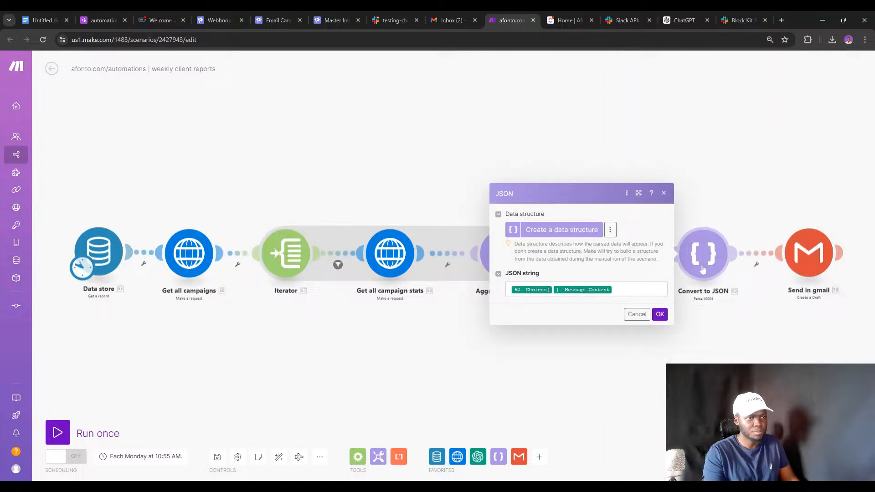
click(784, 313)
click(809, 269)
scroll(683, 319, down, 15)
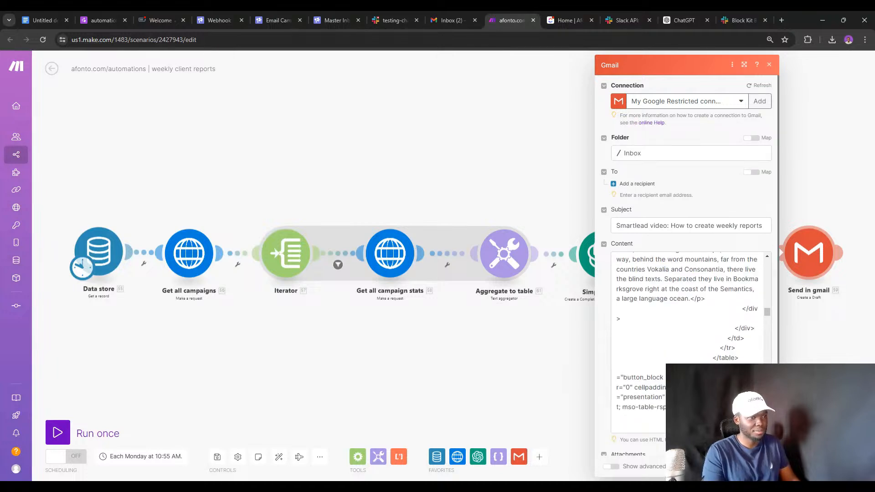
click(363, 330)
click(319, 457)
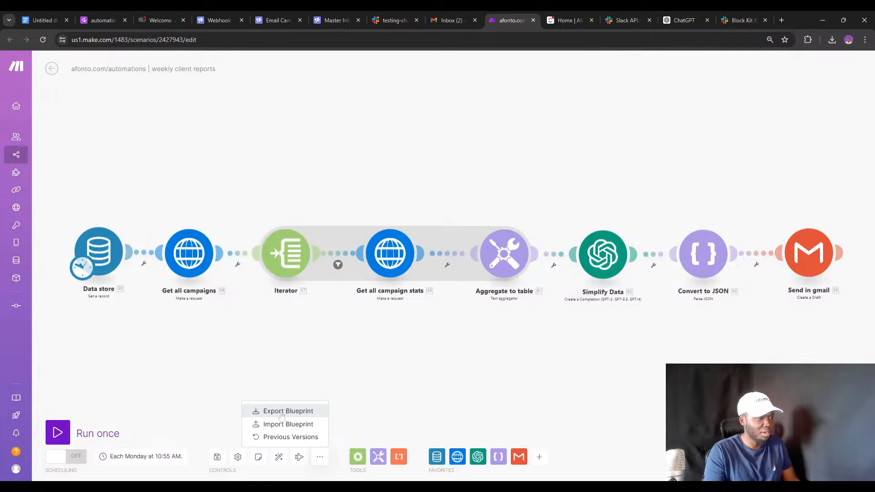
Recheck the Get all campaign stats request, then export the weekly reports scenario as a blueprint JSON.
click(384, 274)
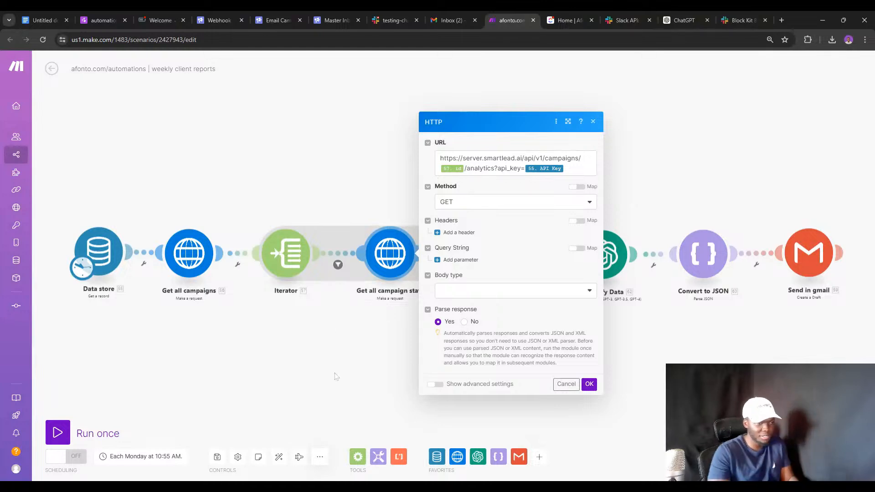
click(329, 408)
click(320, 457)
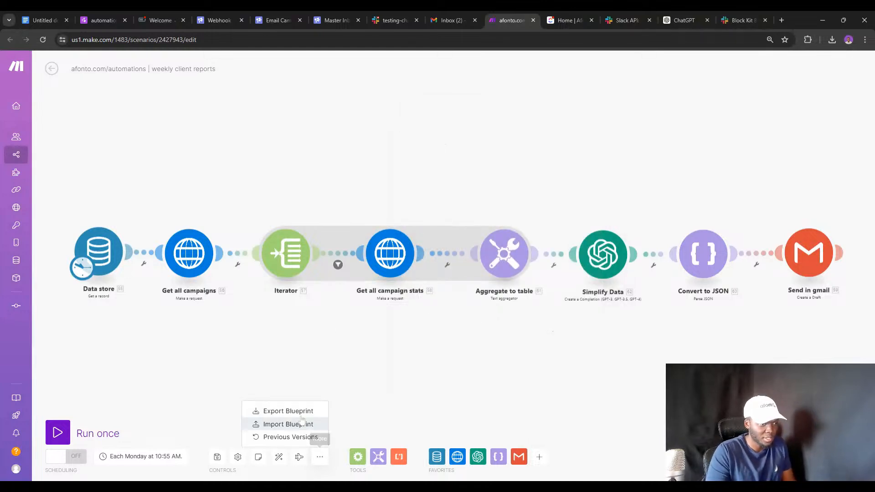
click(300, 412)
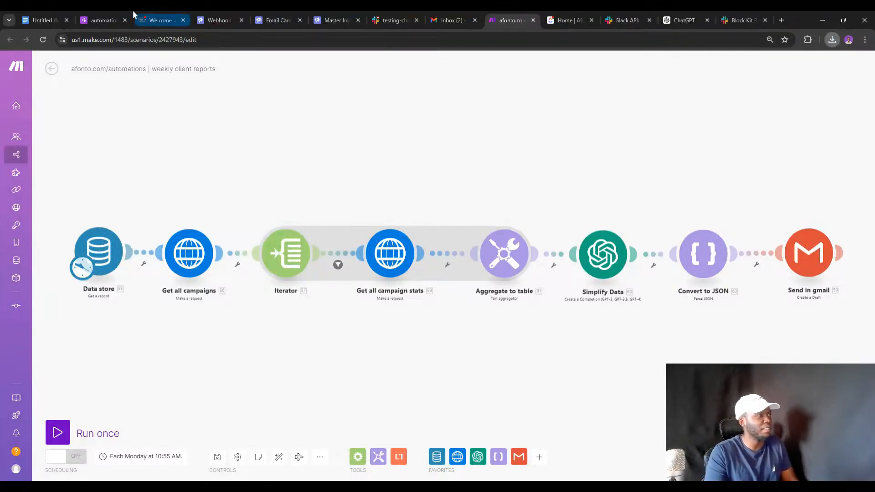
click(146, 20)
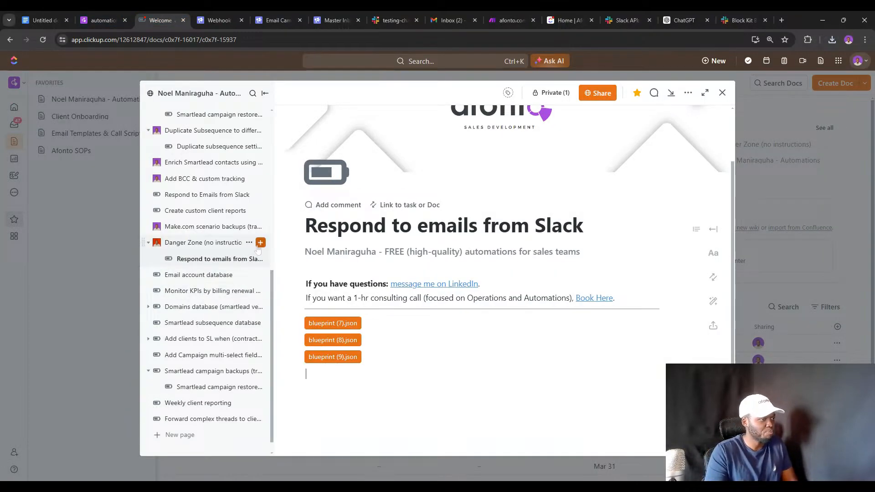
Add a Danger Zone subpage titled 'Create Weekly reports for Clients' whose body starts with SIMPLEST VERSION.
click(260, 242)
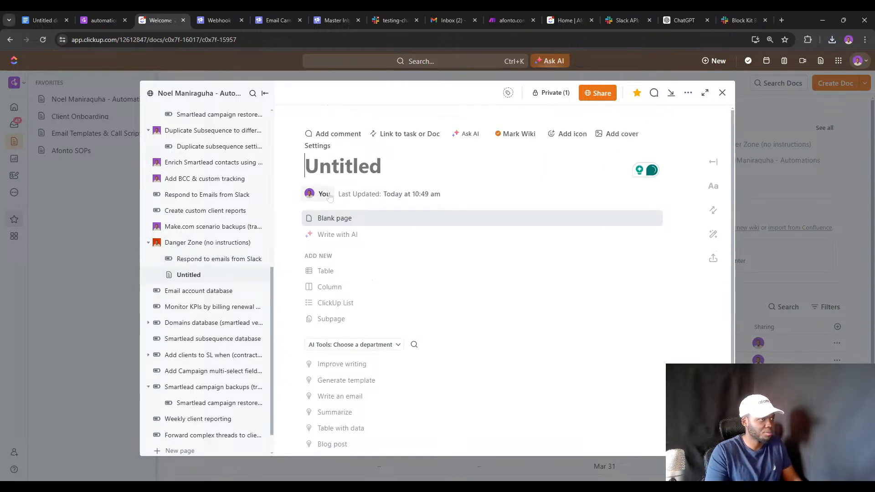
text(Creat)
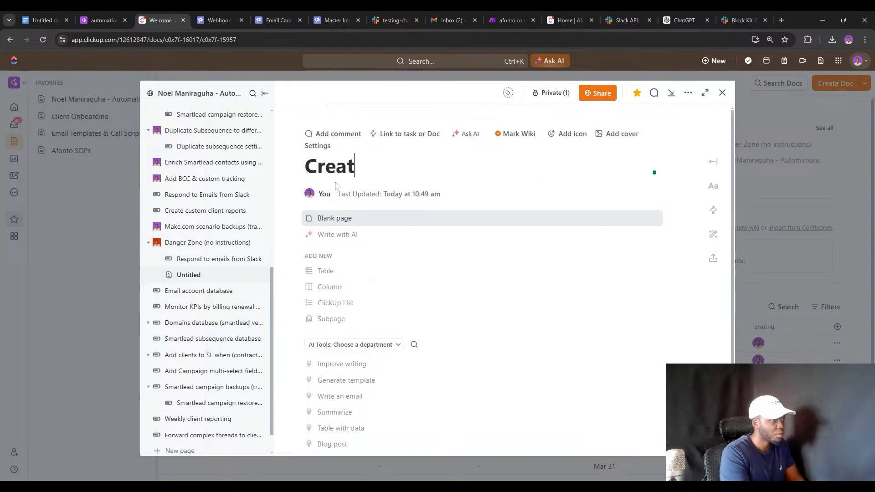
text(e Weekl)
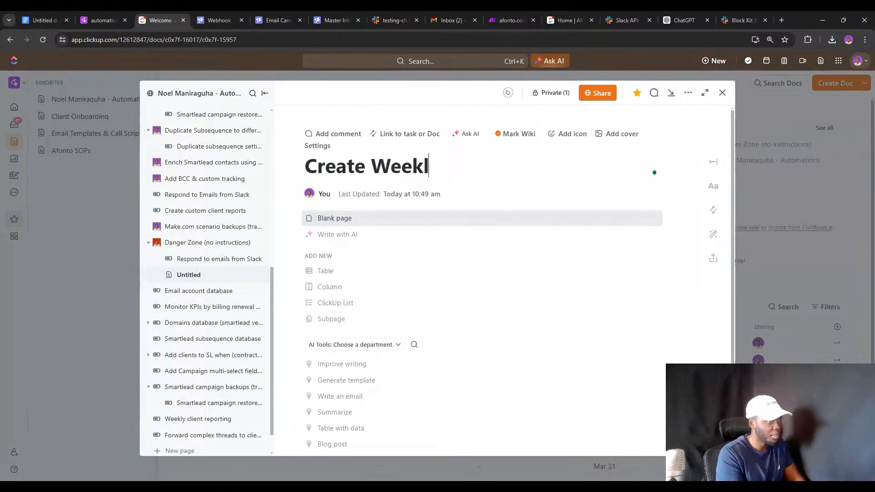
text(y reports )
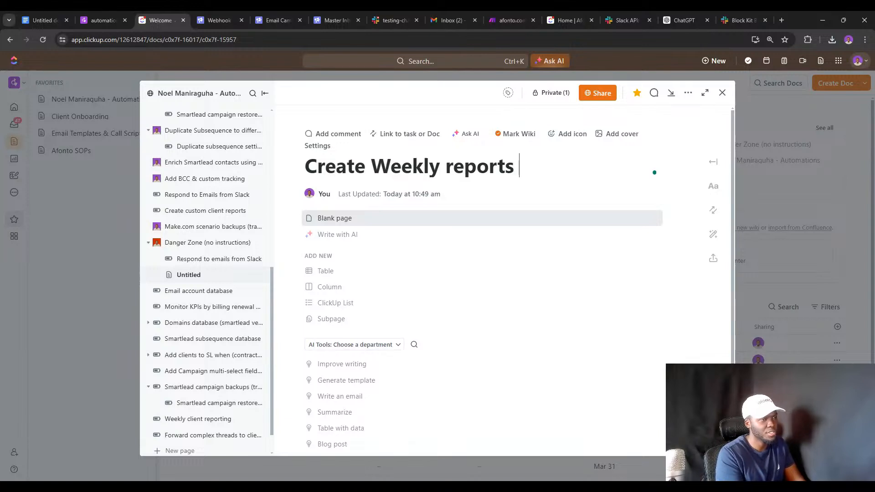
text(for Clients)
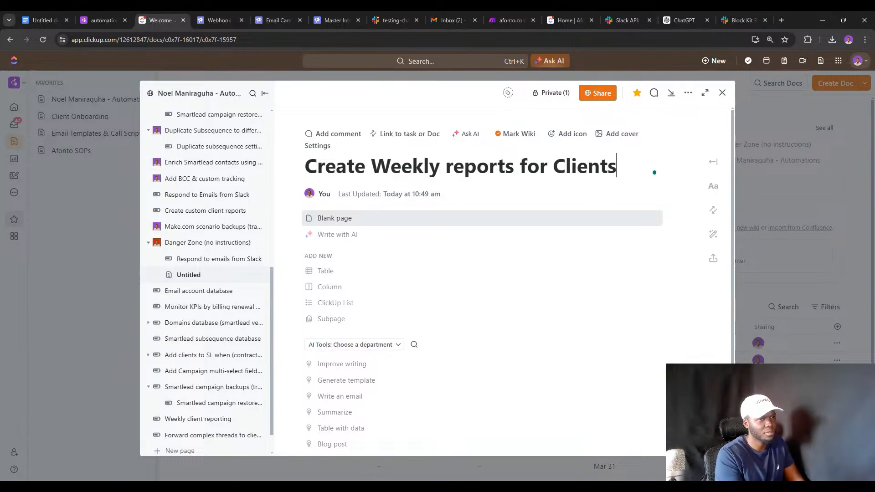
key(Return)
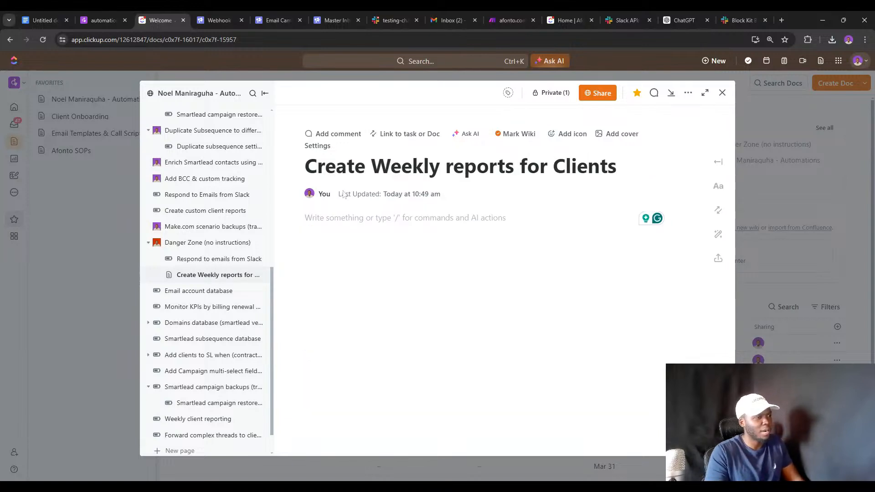
text(SIMPLES)
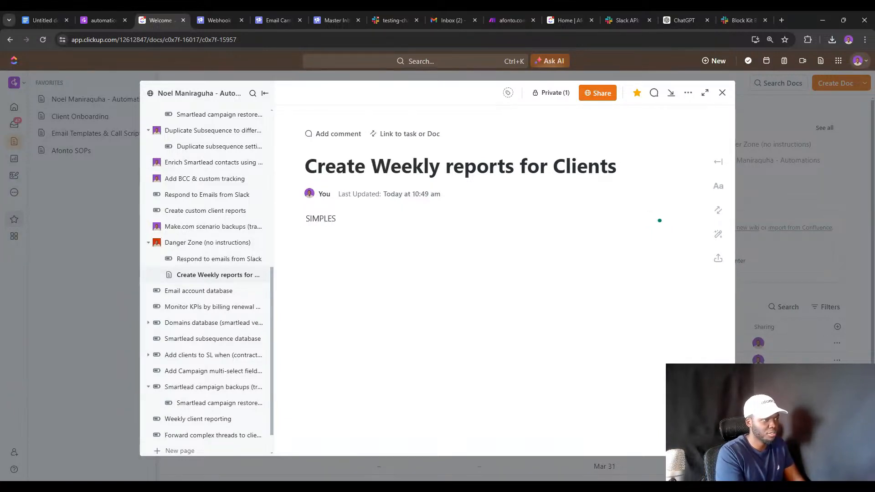
text(Y VERSION)
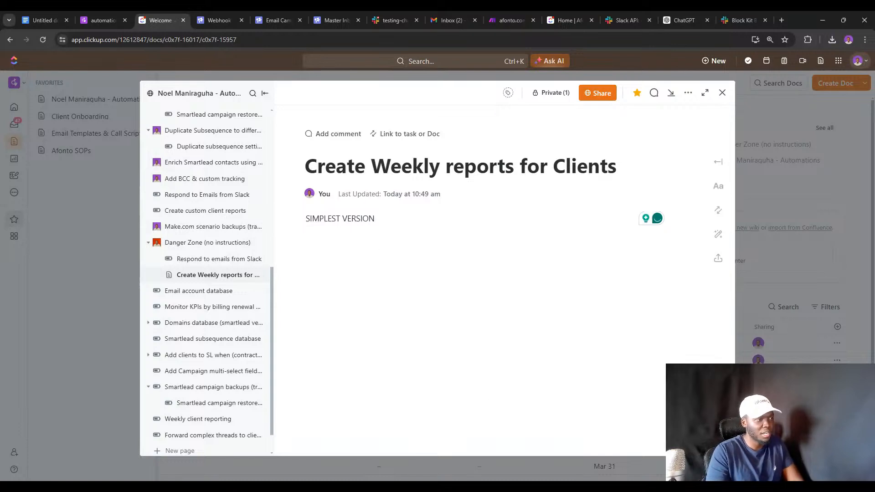
key(Return)
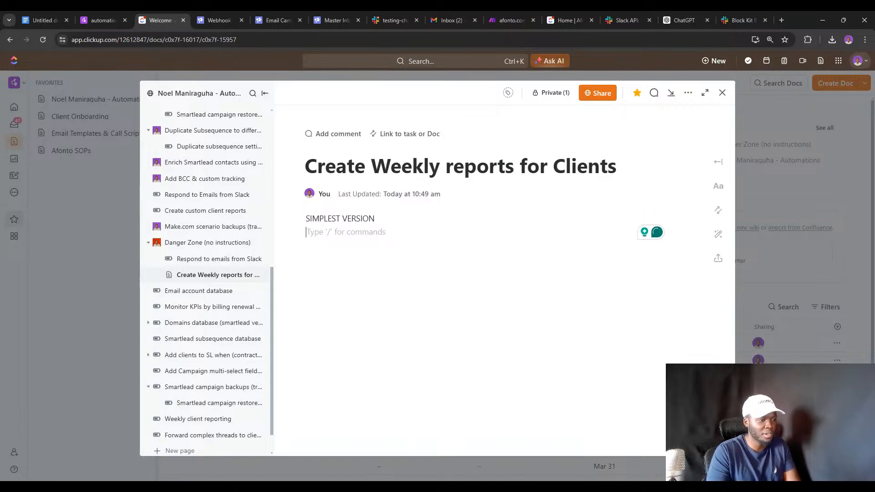
key(alt+Tab)
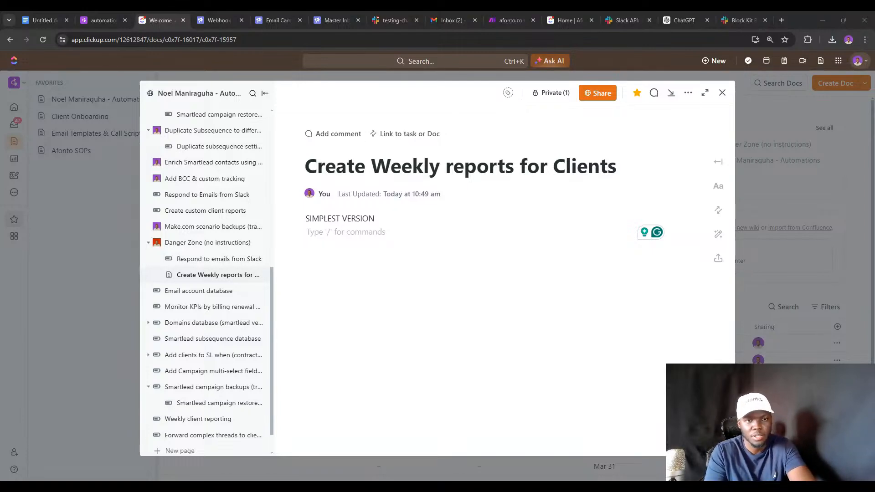
Attach blueprint (10).json under SIMPLEST VERSION and add the heading 'MORE COMPLEX VERSION (Slack - 2 steps)'.
drag(410, 213, 410, 237)
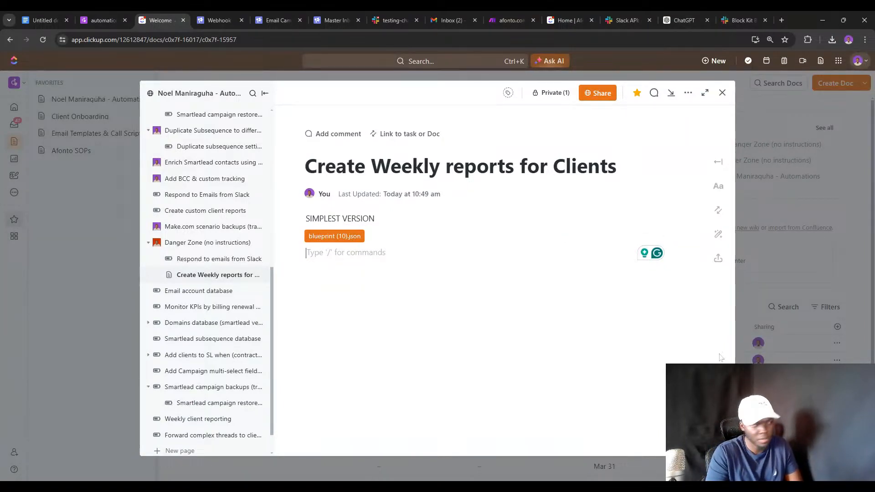
key(Return)
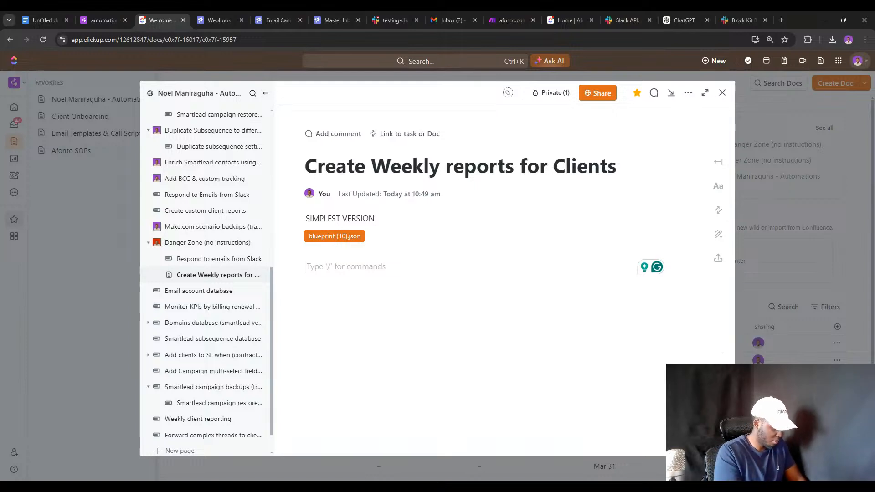
text(MORE C)
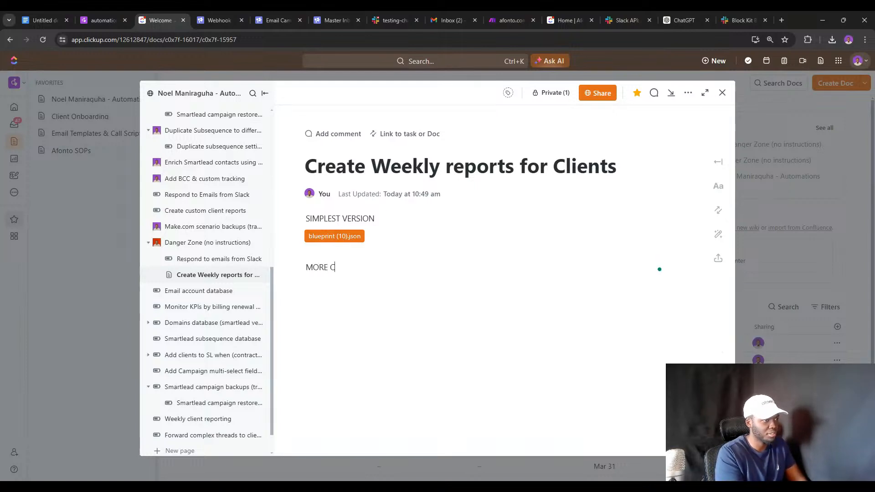
text(OMPLEX )
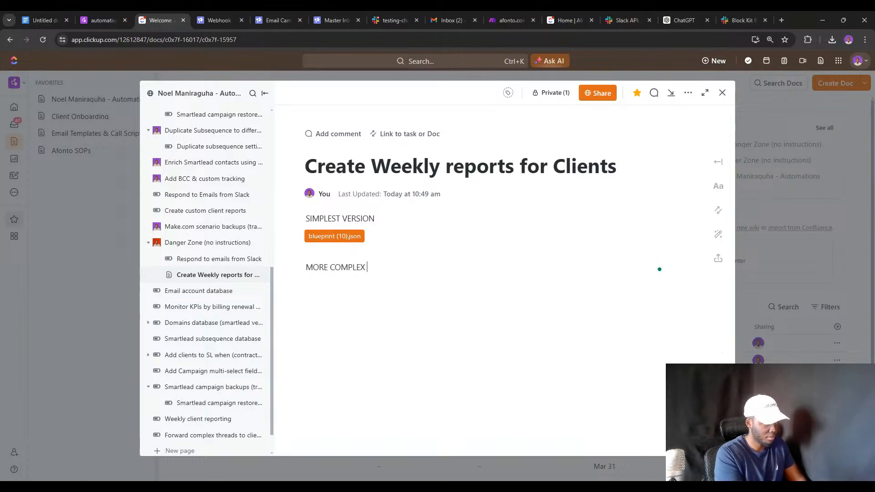
text(VERSION )
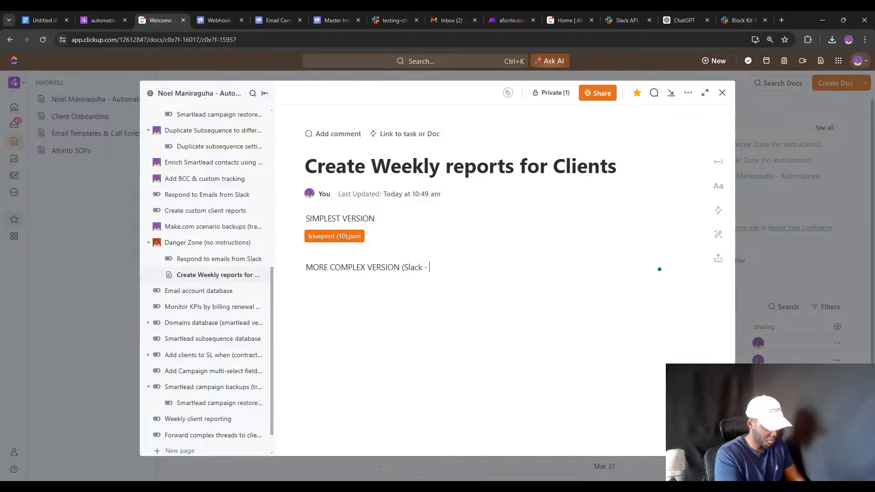
text((Slack - 2 steps)
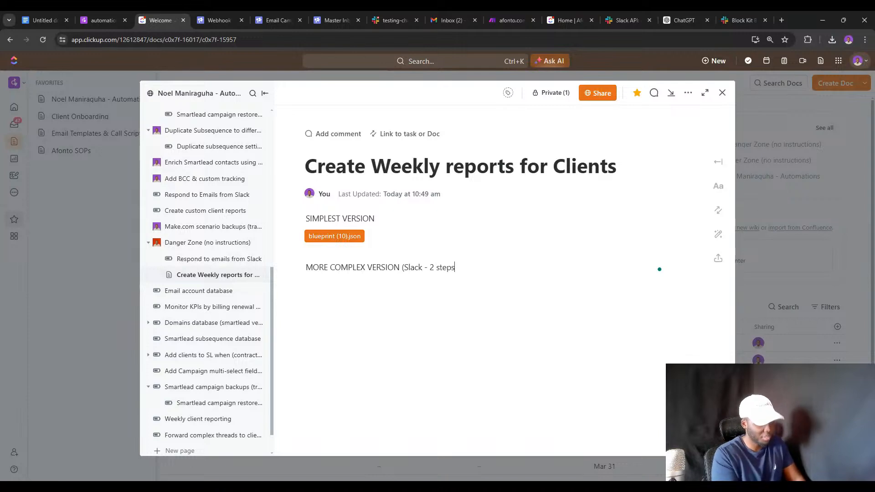
text())
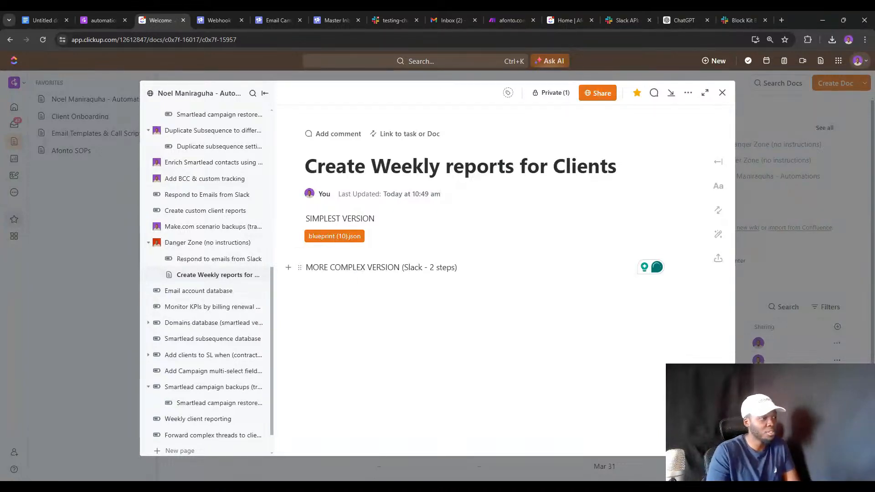
key(Return)
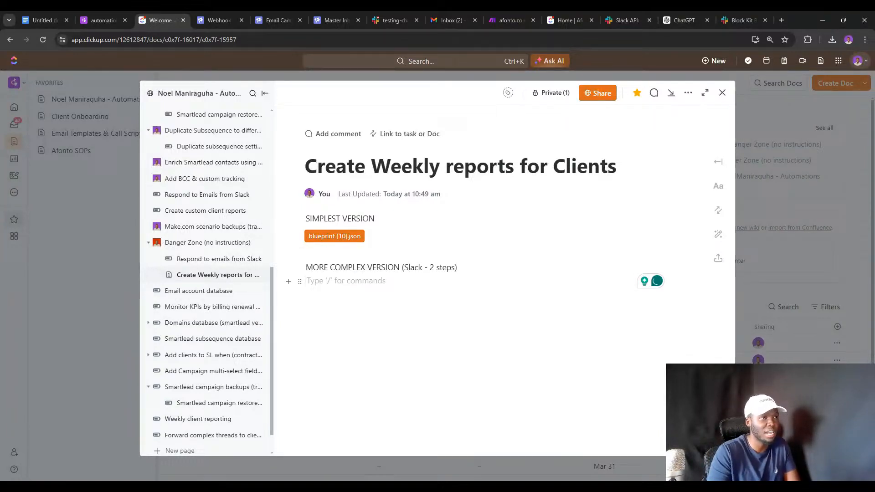
click(508, 18)
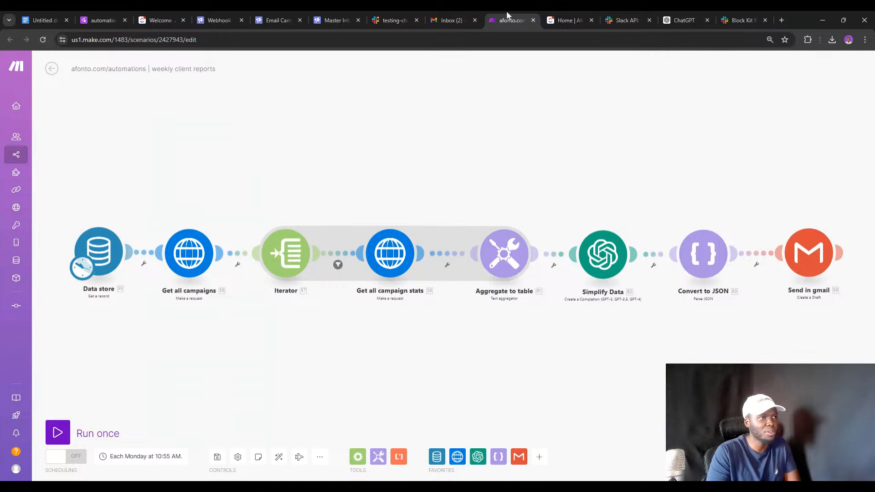
Duplicate the weekly reports tab and open Bi-weekly client reports (step 1) in its own tab.
right_click(507, 14)
click(568, 92)
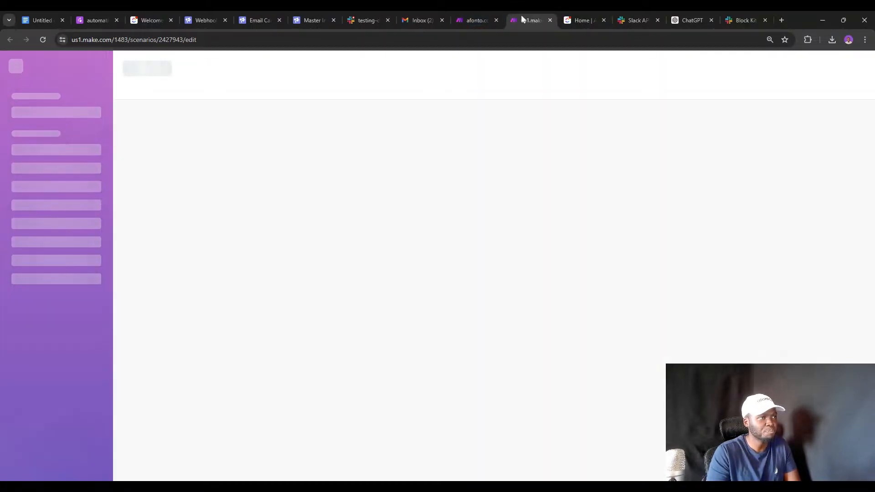
click(486, 14)
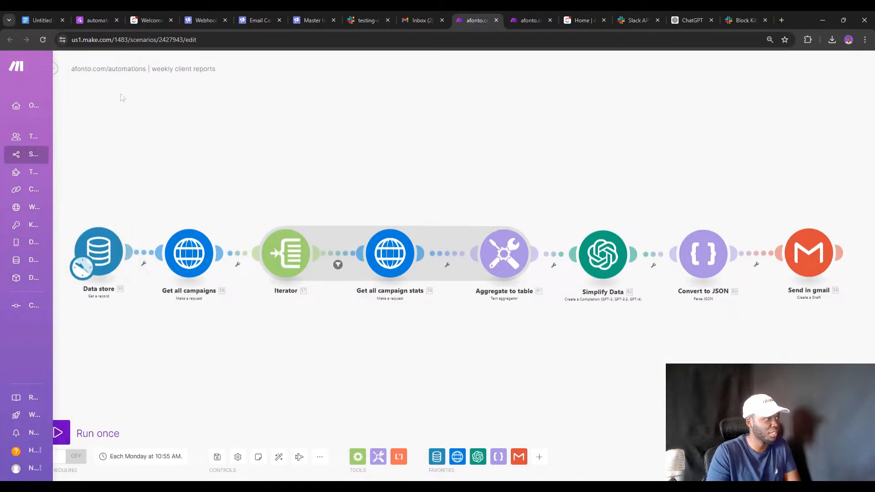
click(51, 68)
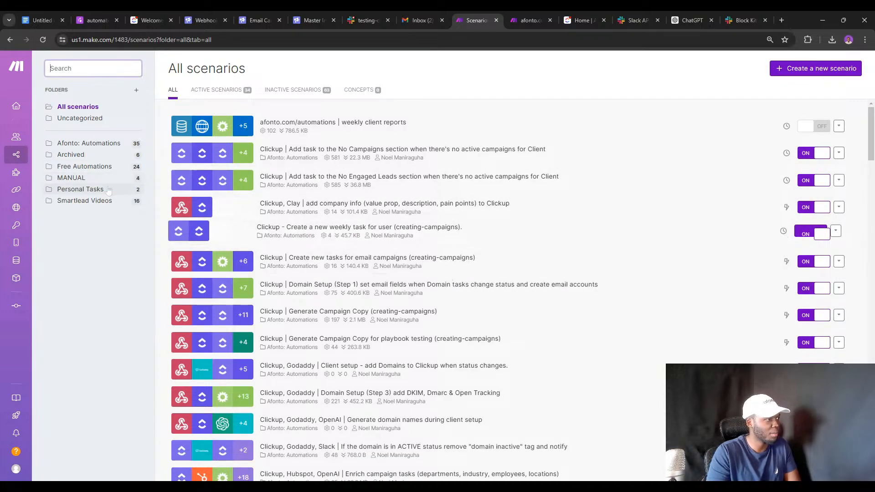
text(report)
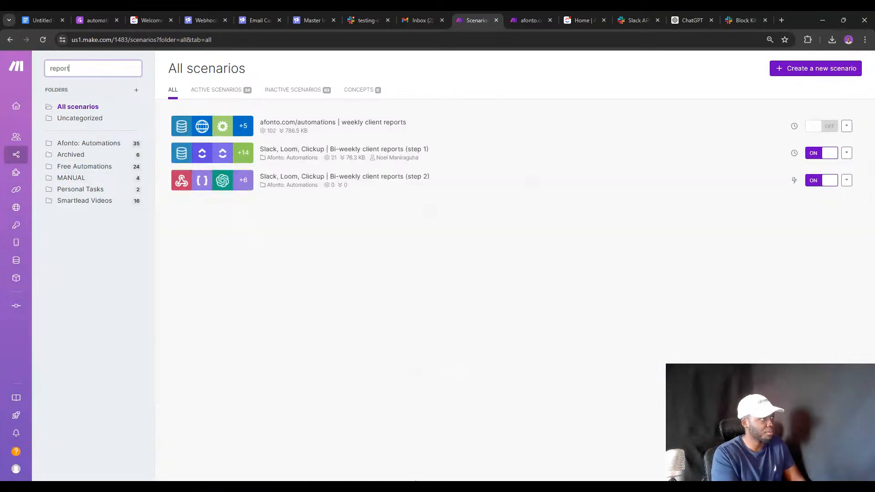
click(396, 161)
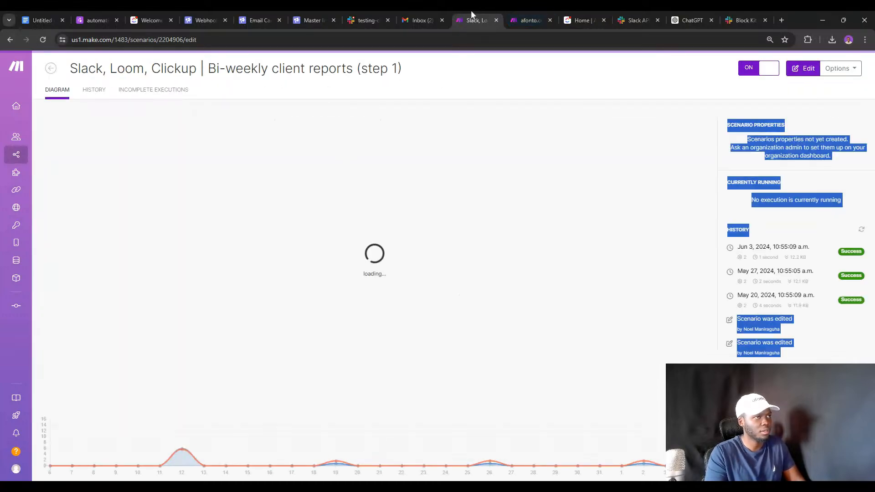
right_click(471, 12)
click(498, 91)
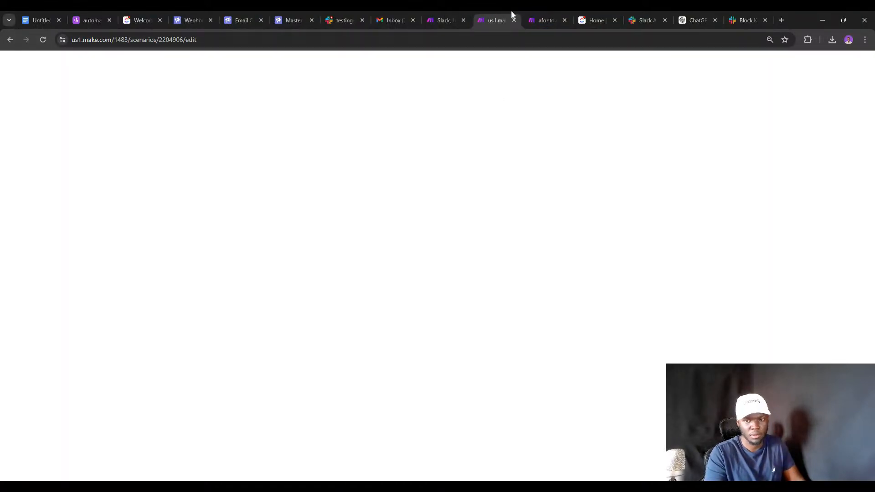
click(565, 20)
click(565, 20)
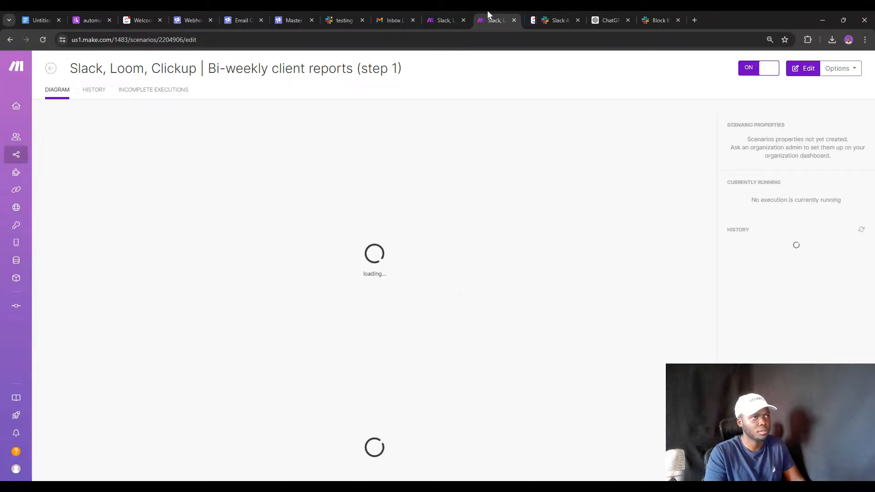
Search scenarios for 'report' again and open Bi-weekly client reports (step 2).
click(51, 68)
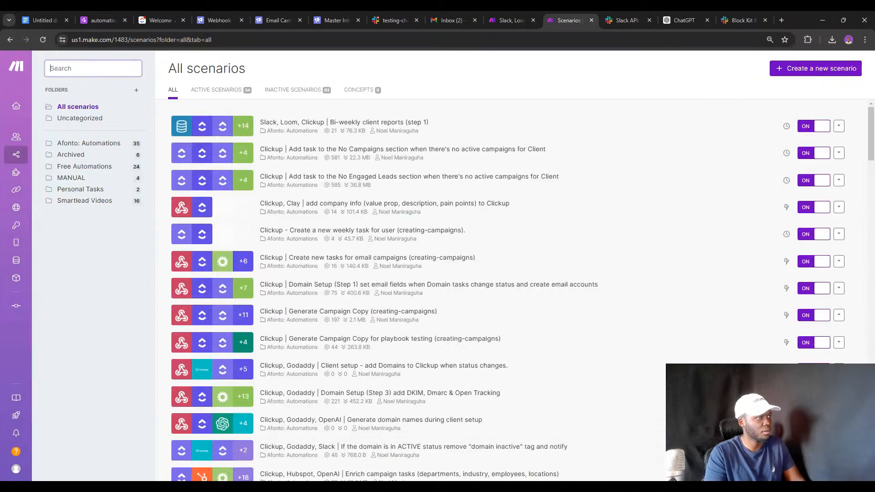
text(ste)
key(BackSpace)
key(BackSpace)
key(BackSpace)
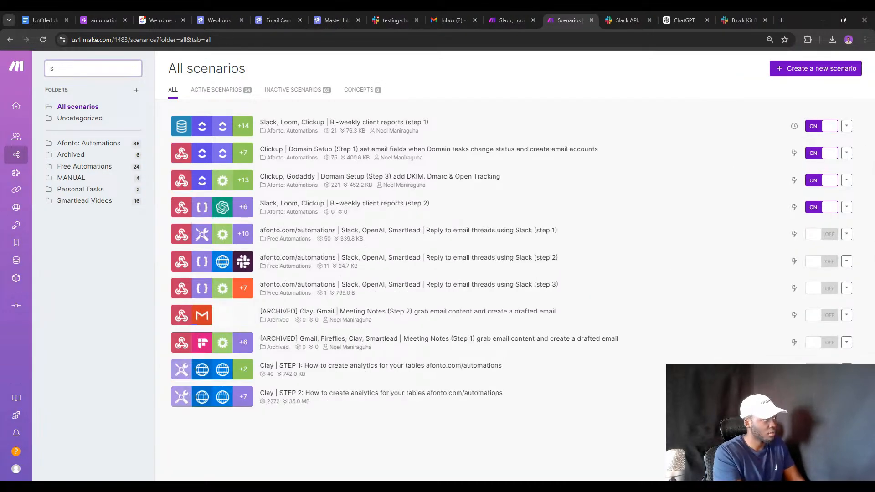
text(report)
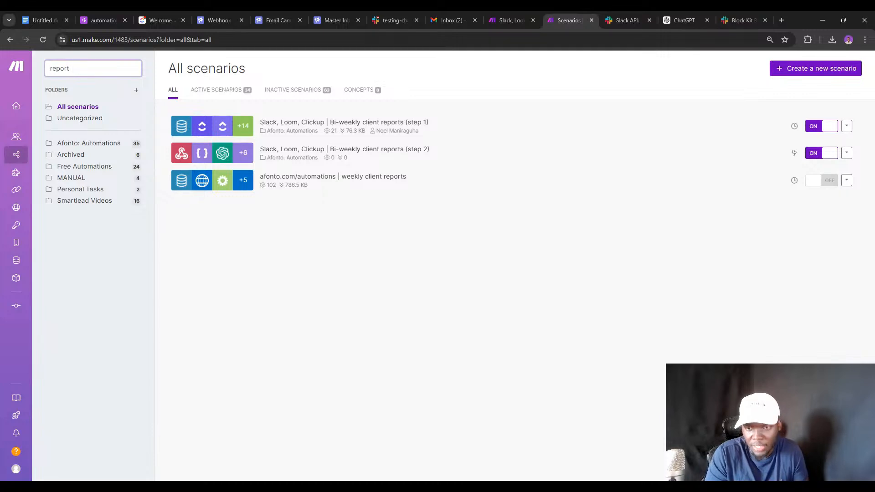
click(368, 156)
click(319, 154)
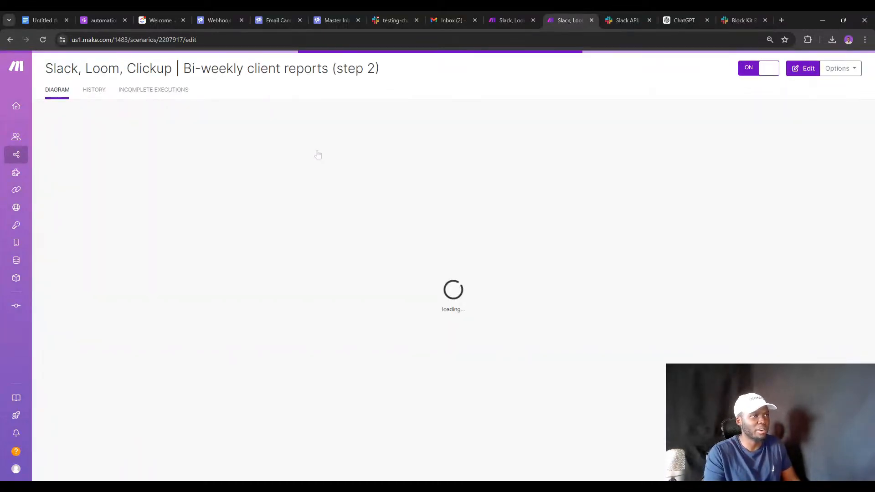
Inspect step 1's Get last 14 day stats request and duplicate the step 2 scenario tab.
click(519, 10)
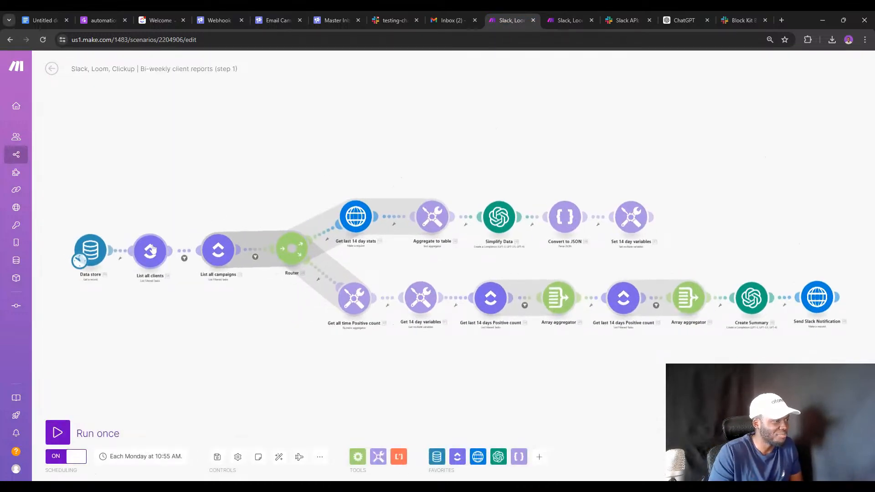
click(355, 217)
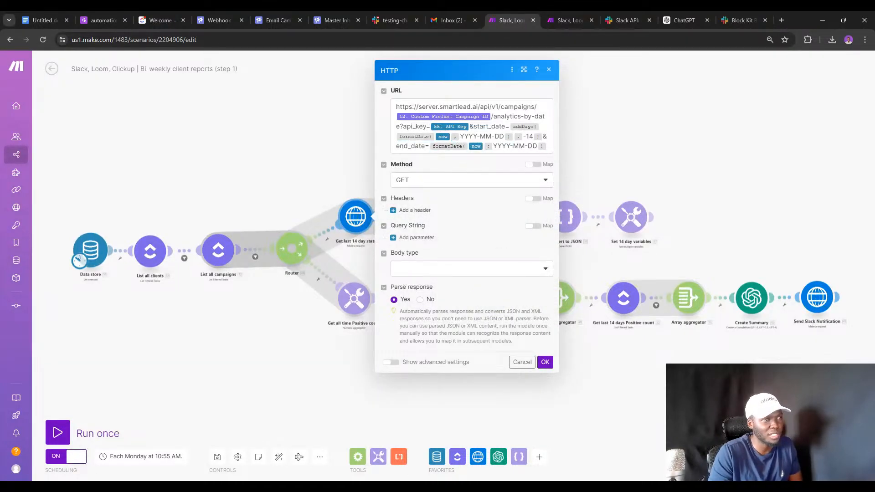
click(569, 12)
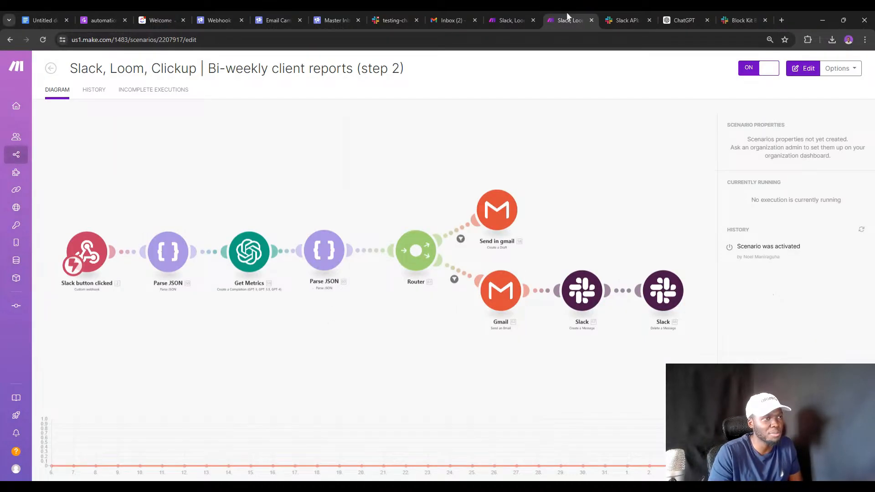
right_click(567, 13)
click(589, 90)
click(531, 12)
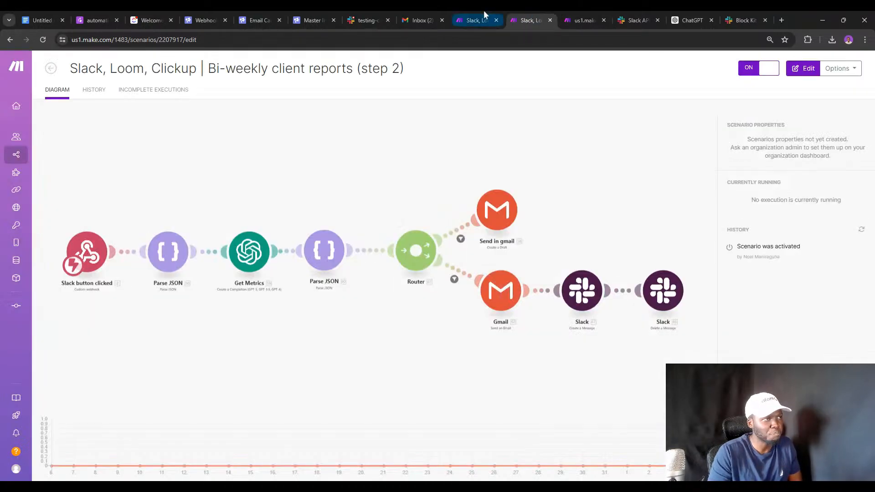
click(483, 12)
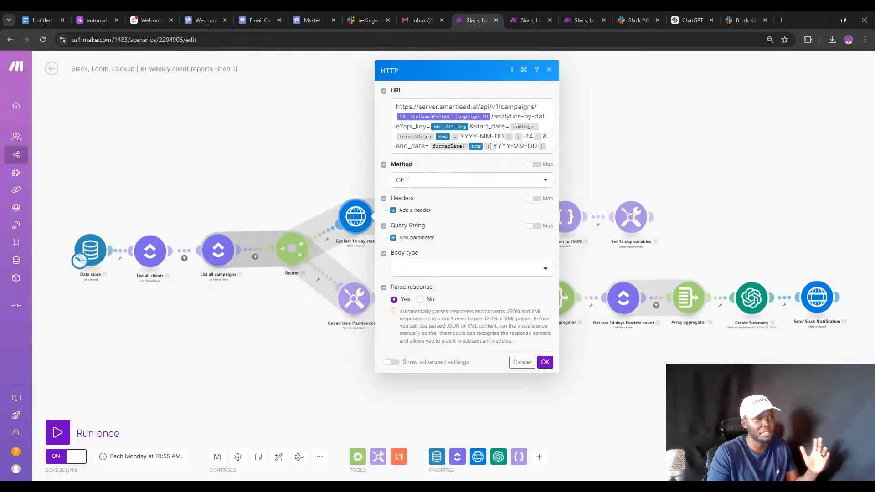
click(570, 17)
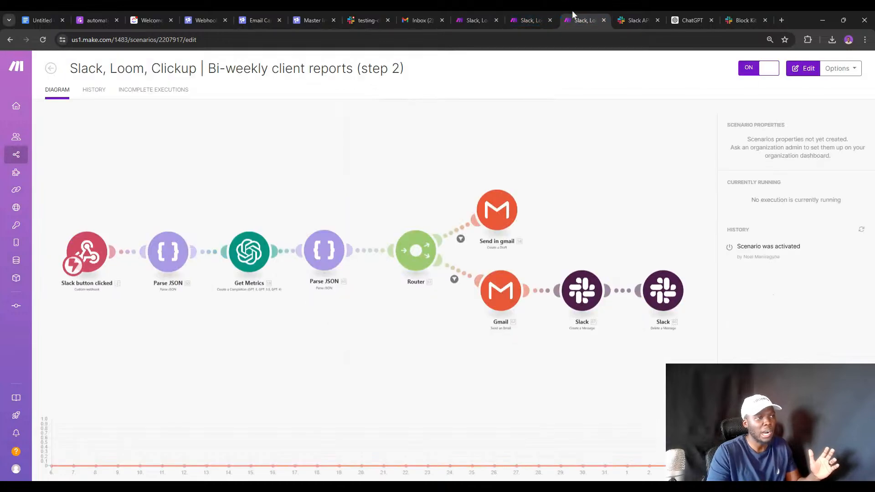
Search scenarios for 'report' and open the weekly client reports scenario.
click(51, 69)
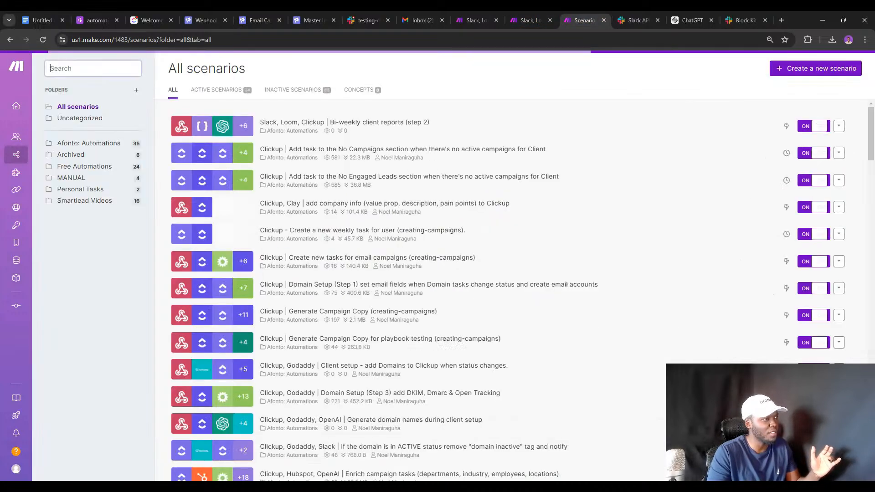
text(spo)
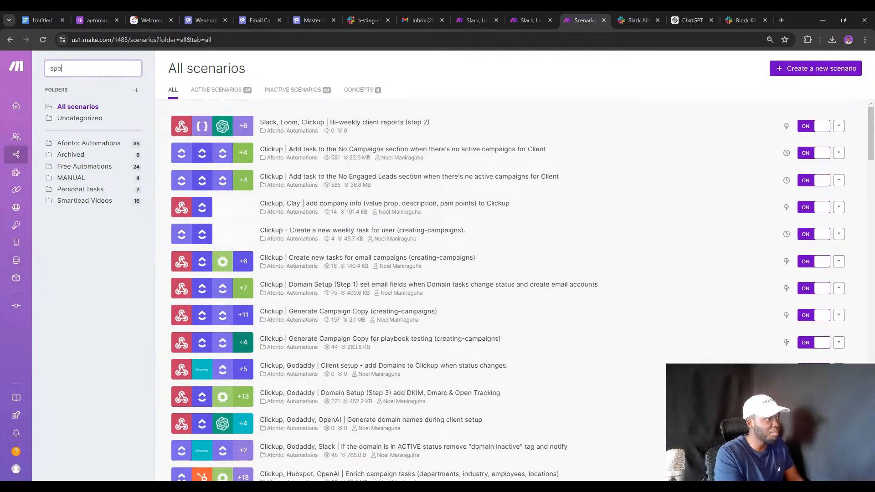
key(BackSpace)
key(BackSpace)
key(BackSpace)
text(repo)
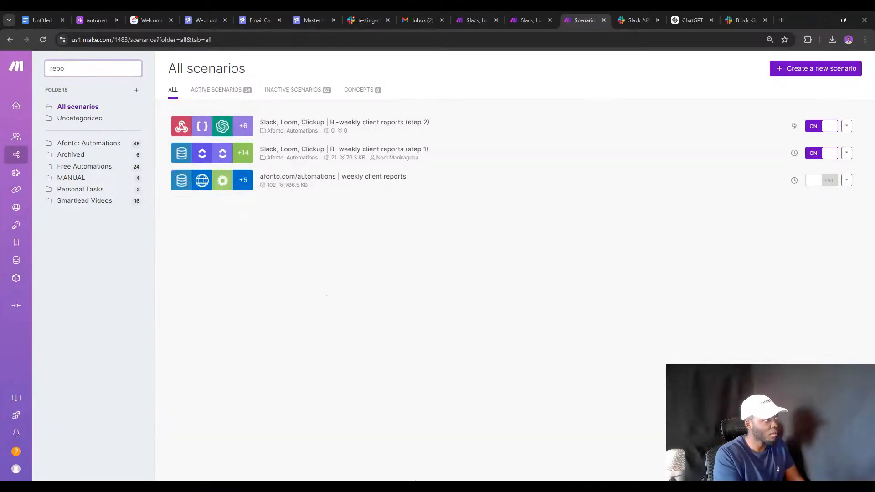
text(r)
click(392, 183)
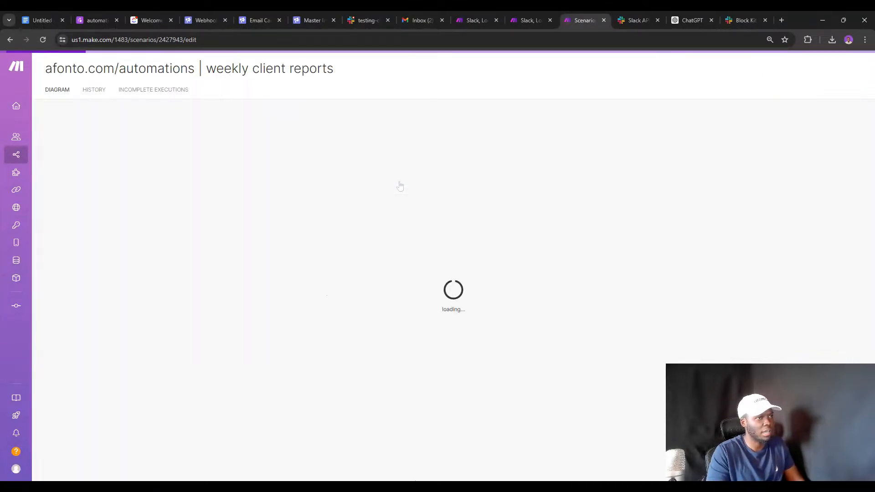
Compare the Get all campaign stats request with step 1's Get last 14 day stats request.
click(474, 18)
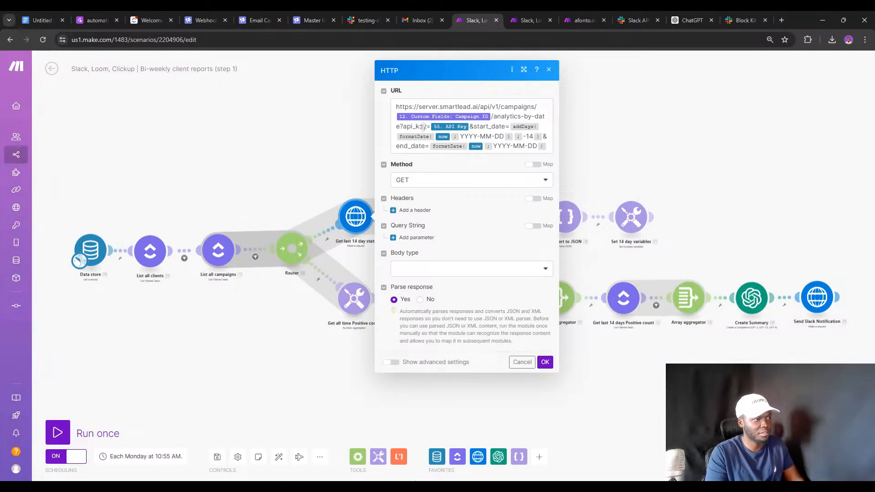
click(566, 16)
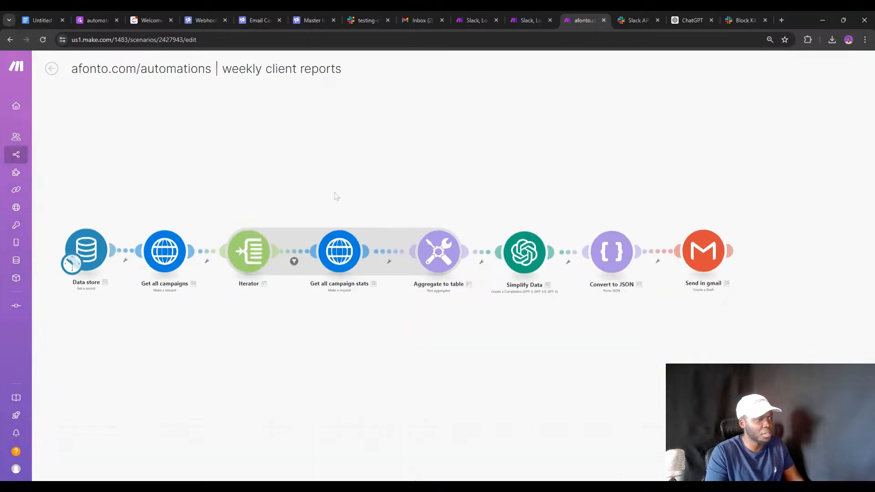
click(399, 262)
click(472, 11)
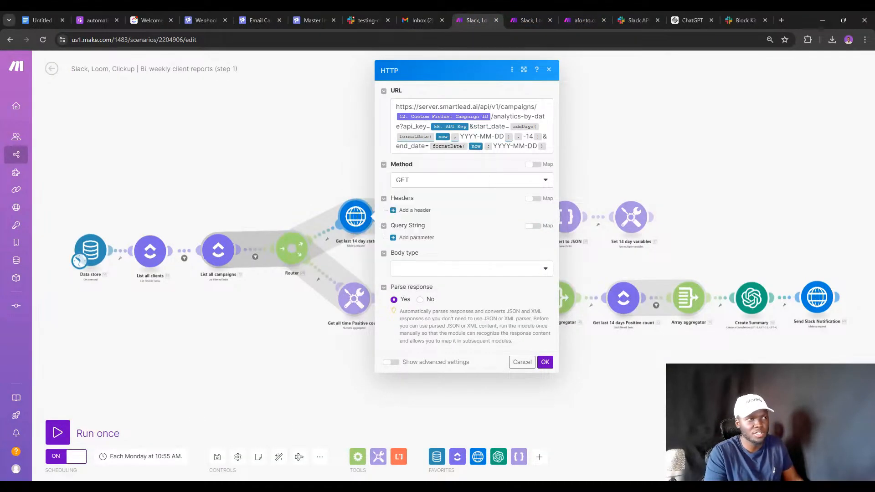
click(566, 16)
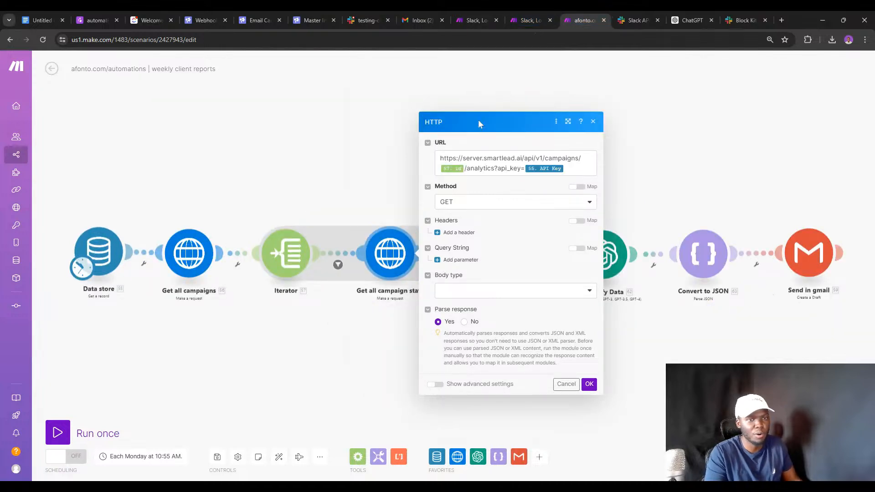
click(467, 17)
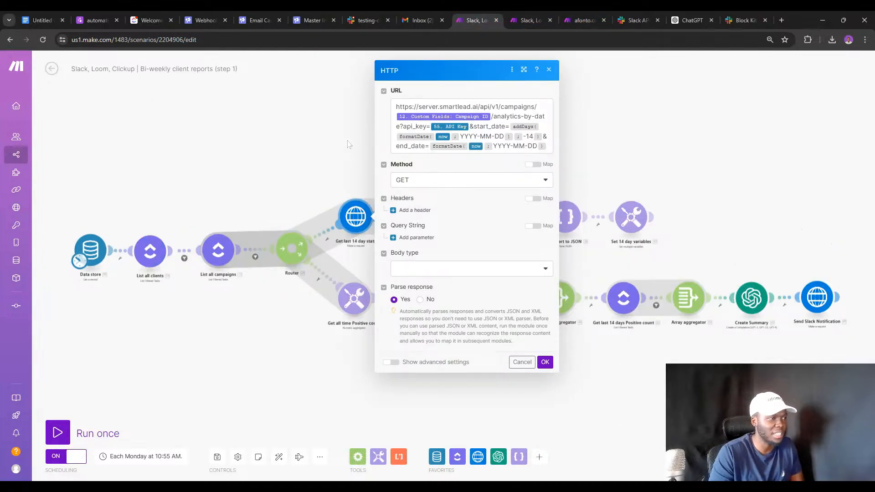
click(317, 159)
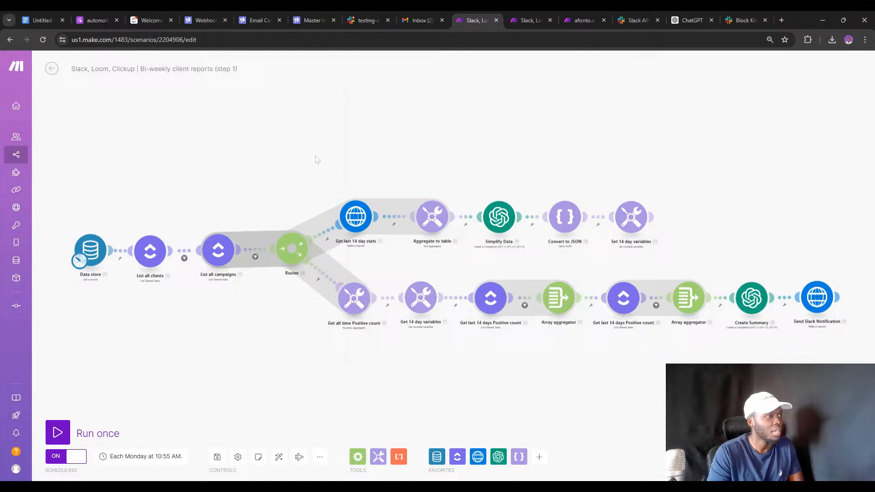
Delete the blank placeholder module from the step 1 scenario.
click(356, 217)
double_click(734, 203)
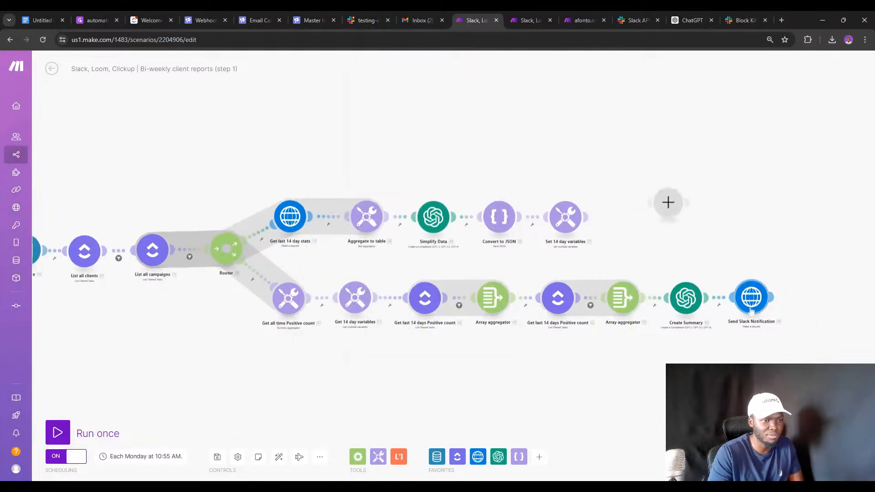
double_click(634, 256)
click(581, 272)
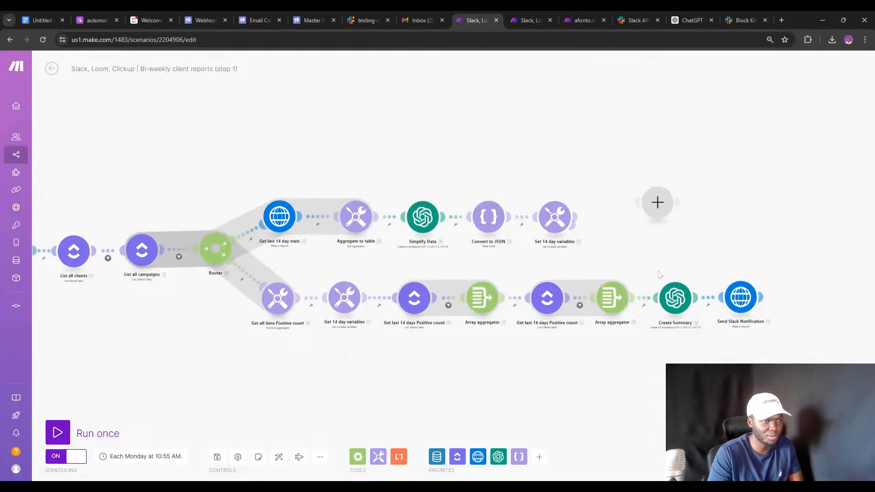
right_click(659, 212)
click(678, 230)
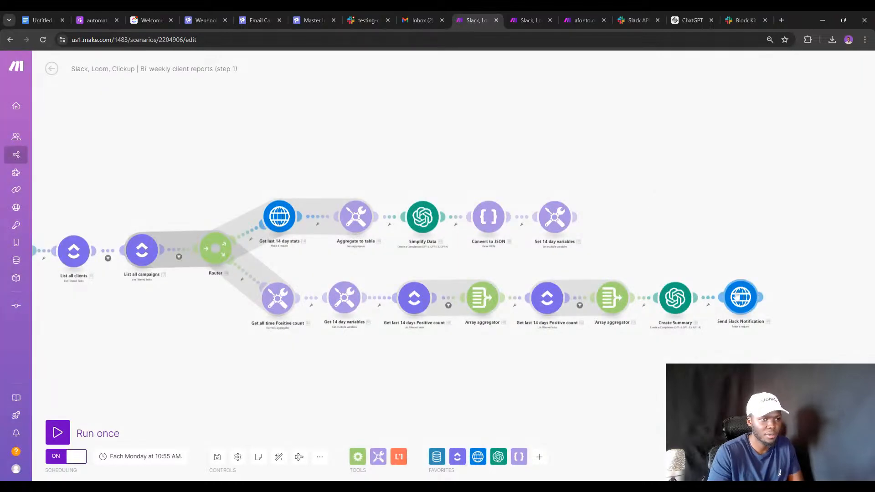
click(734, 292)
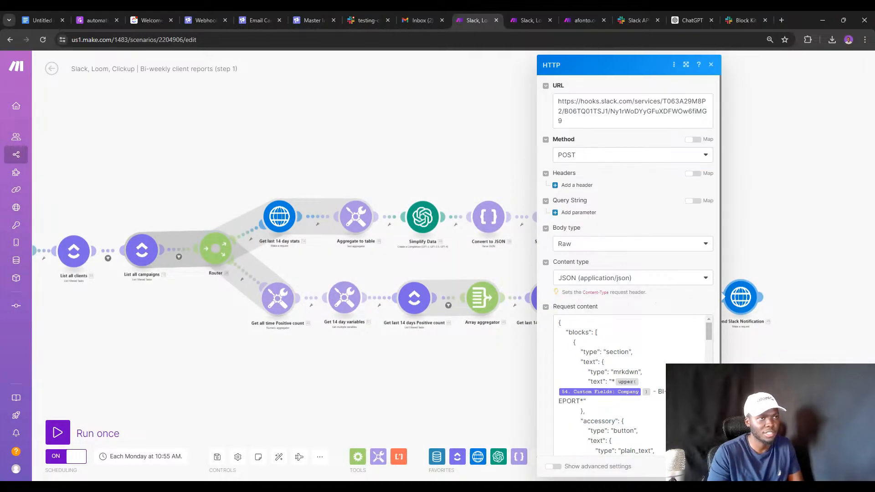
click(664, 102)
drag(663, 102, 669, 112)
click(670, 112)
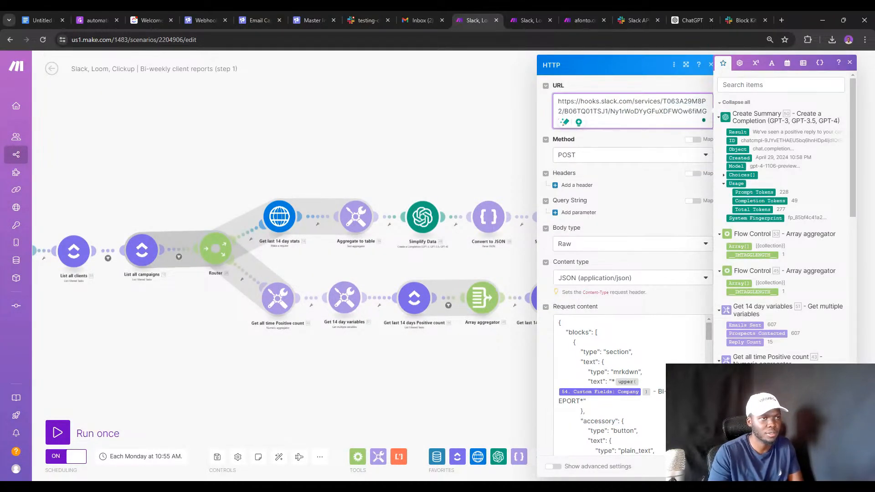
key(ctrl+a)
text({)
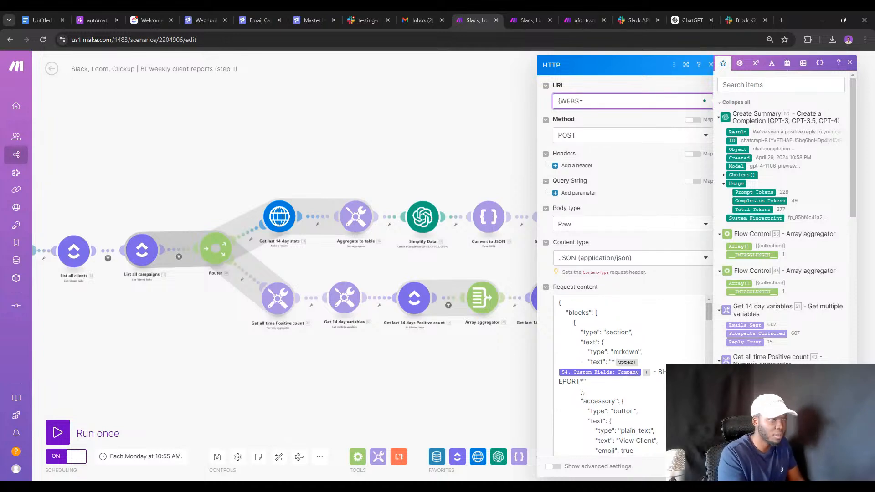
text(WEBHOOK)
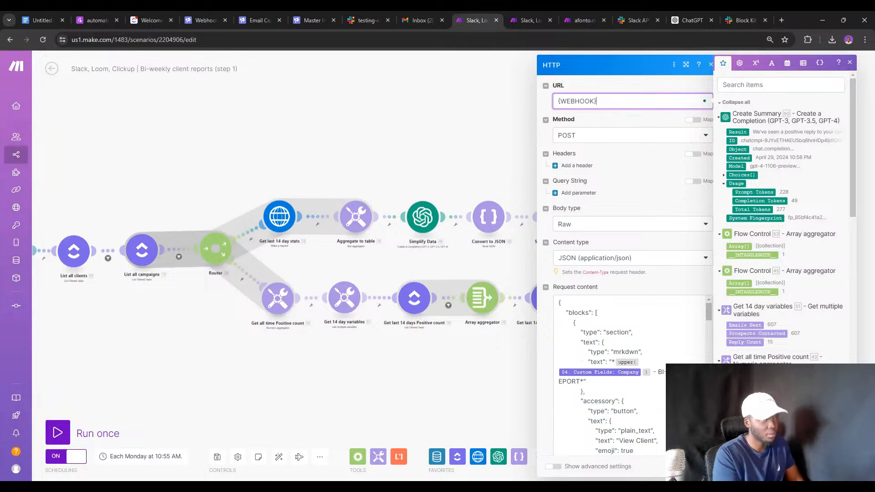
key(Escape)
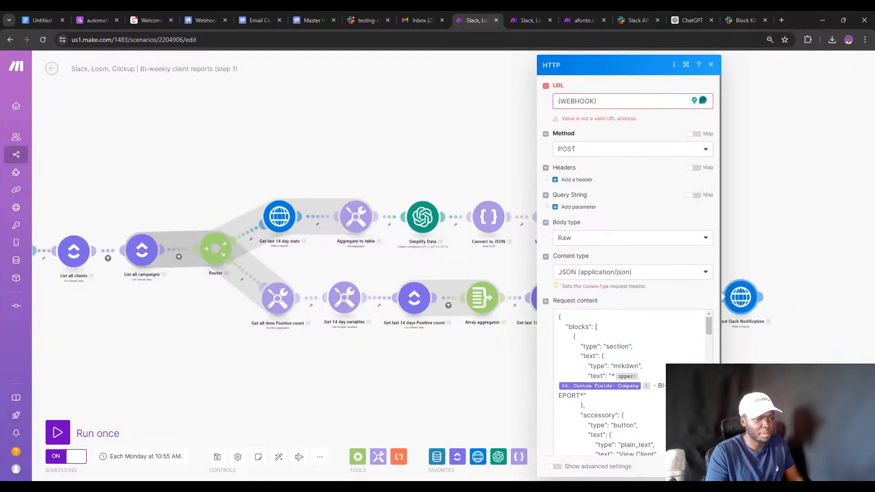
click(589, 101)
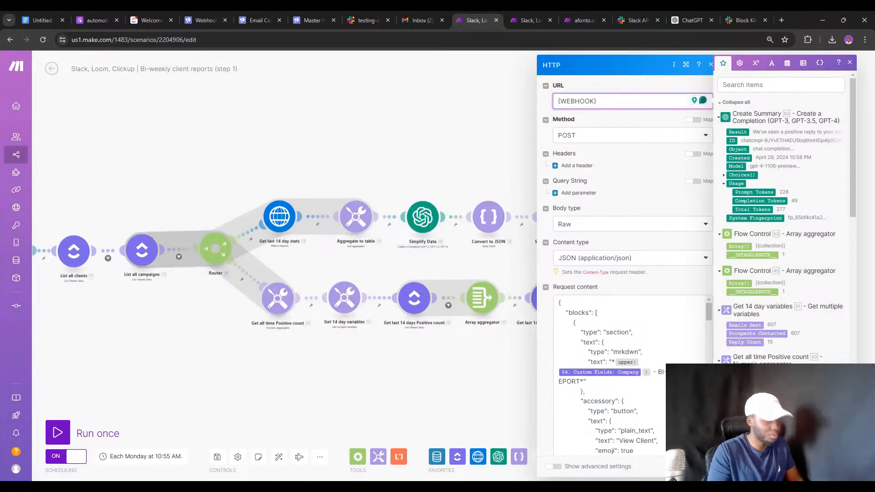
text(tp)
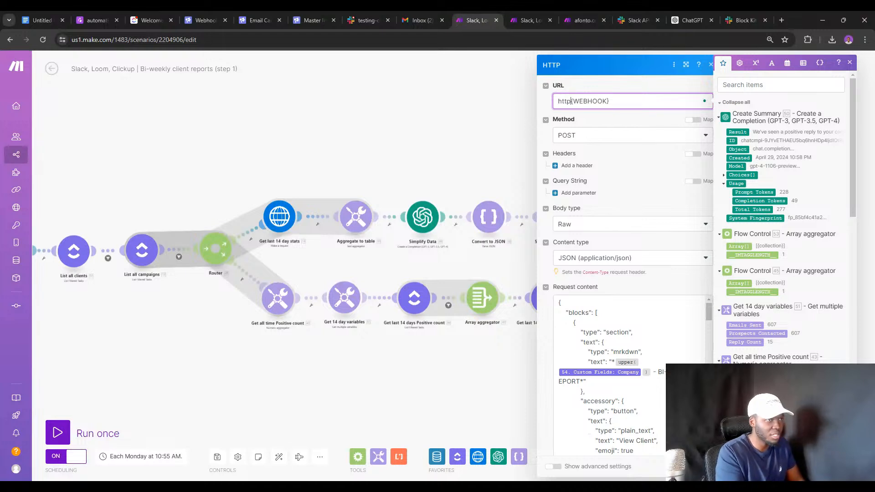
text(:)
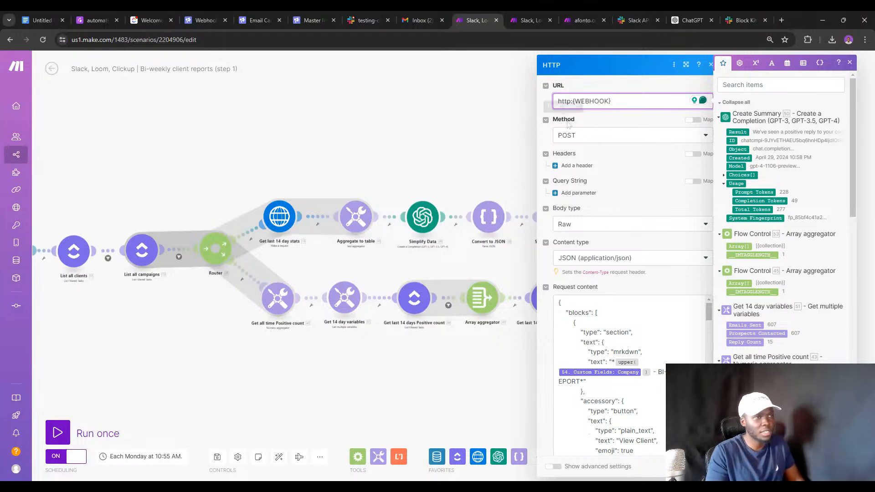
text(//)
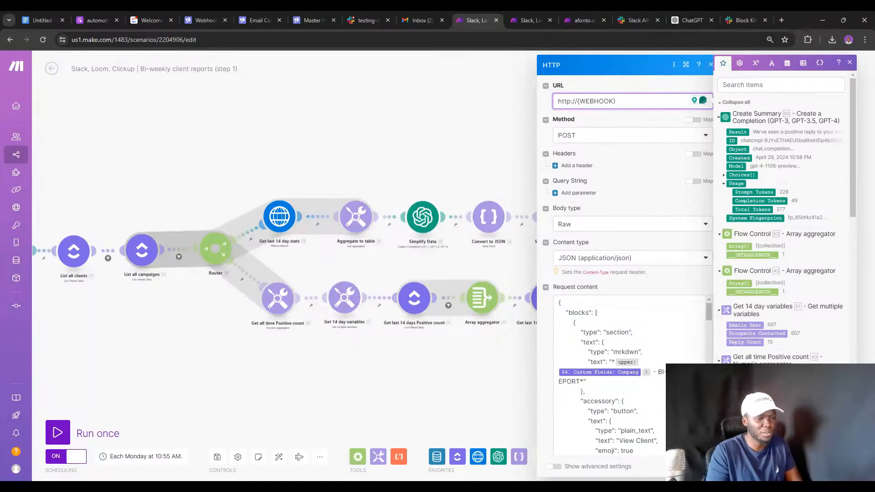
key(Return)
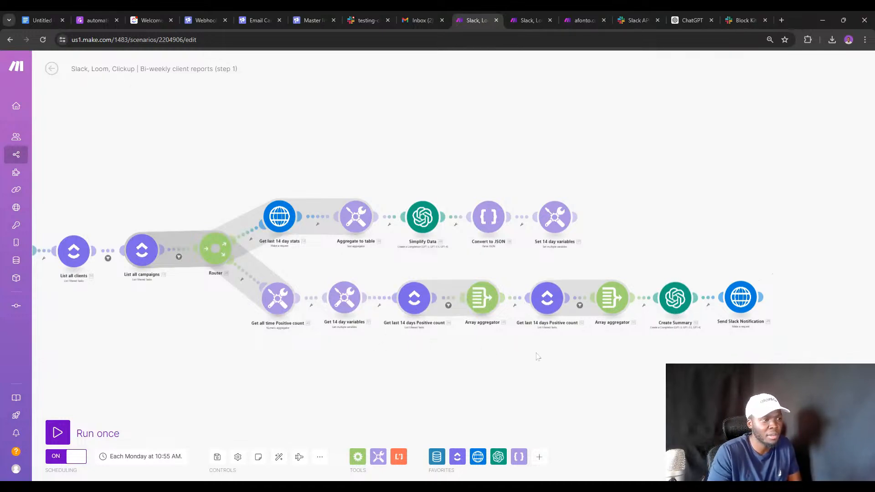
Export the step 1 scenario as a blueprint file.
drag(210, 331, 466, 352)
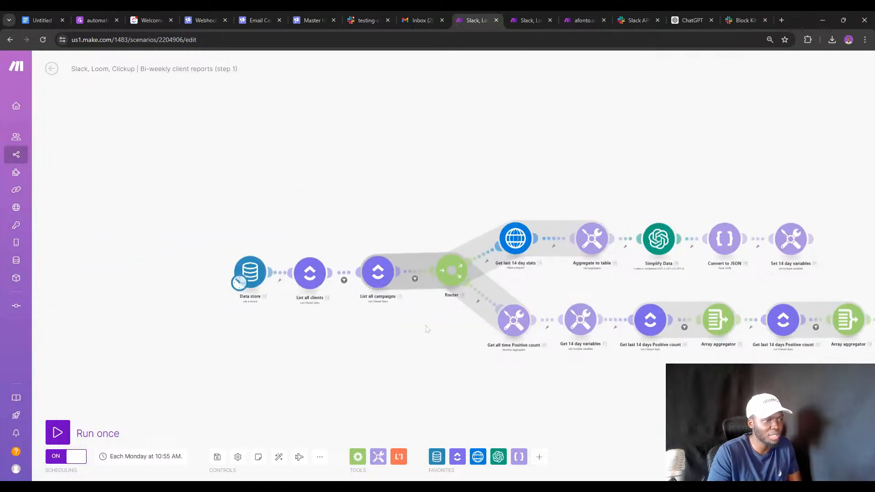
drag(426, 327, 284, 309)
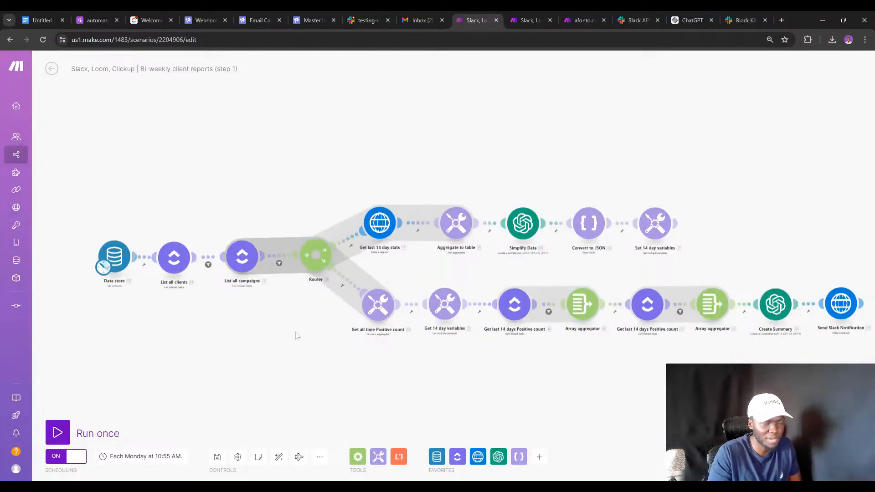
click(320, 457)
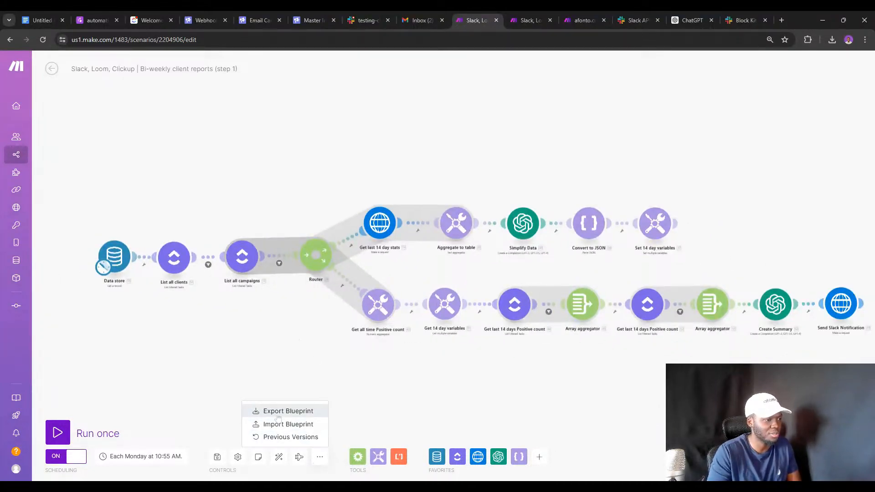
click(276, 411)
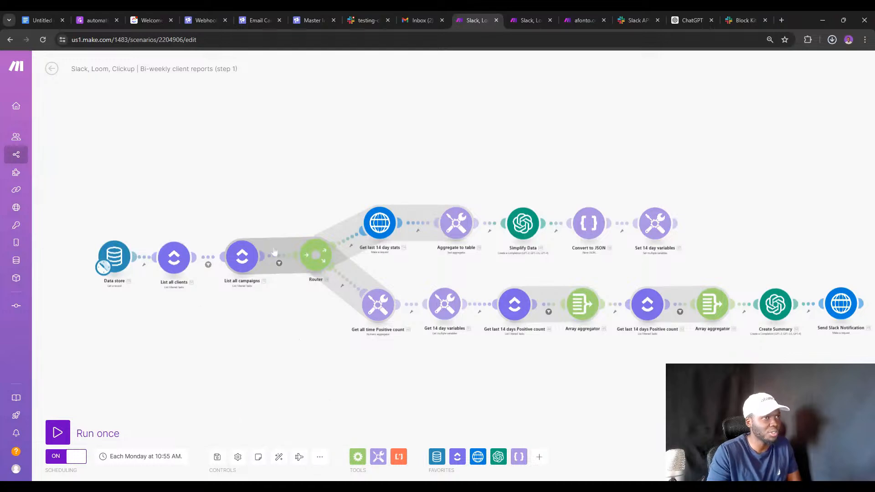
Review the step 2 scenario's Send in gmail draft and Gmail send-email settings.
click(529, 20)
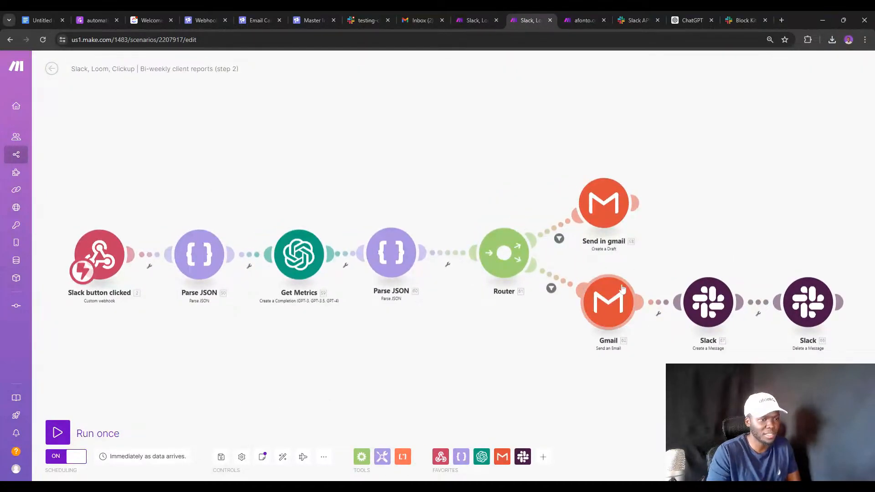
click(600, 208)
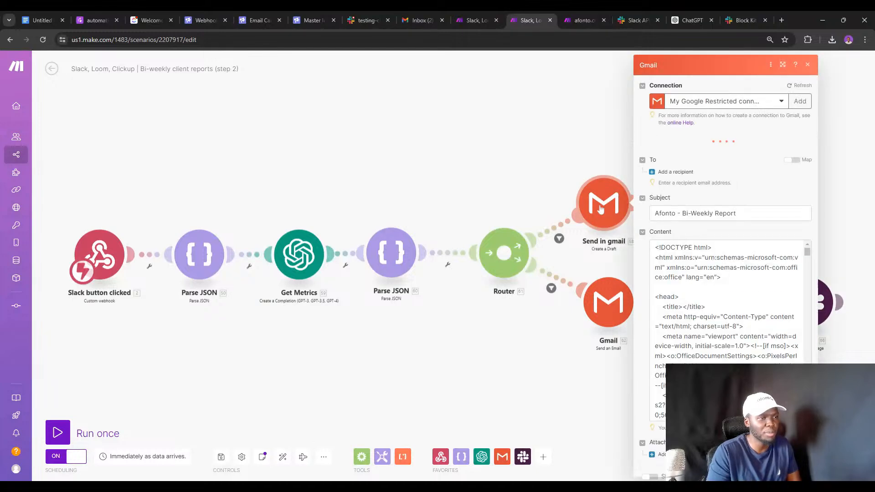
scroll(679, 255, down, 10)
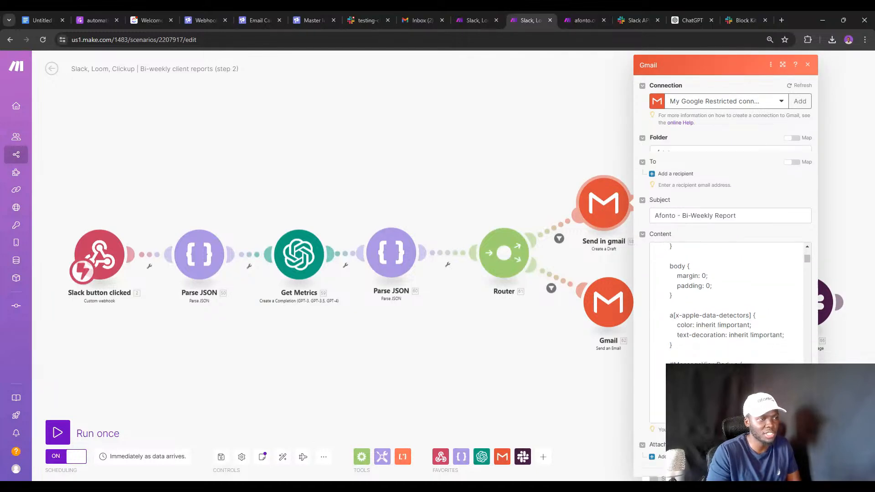
click(624, 297)
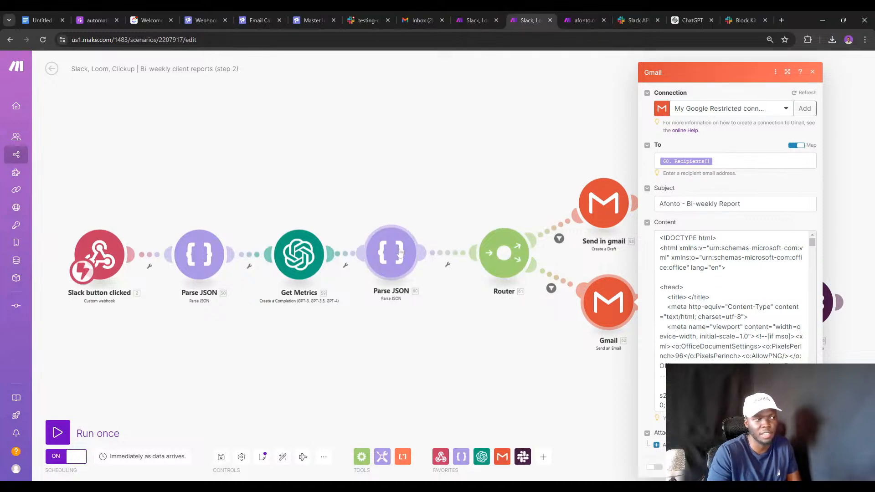
click(471, 178)
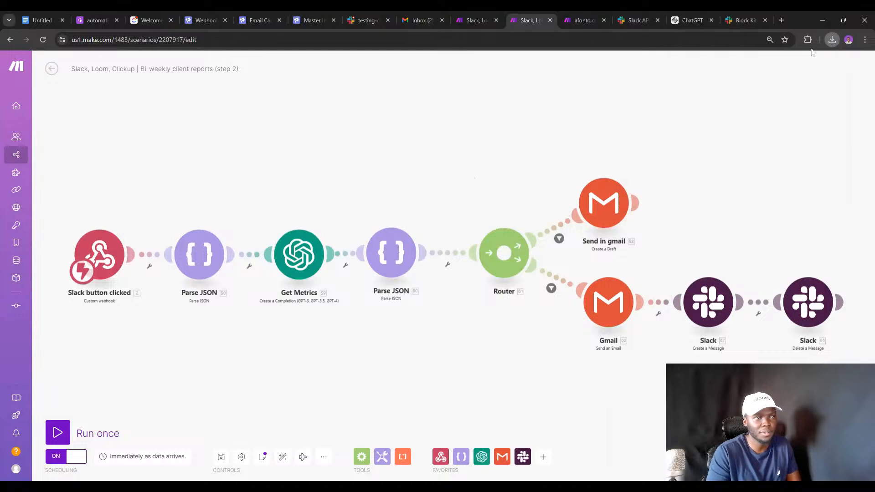
Export the step 2 scenario as a blueprint file.
click(323, 456)
click(292, 411)
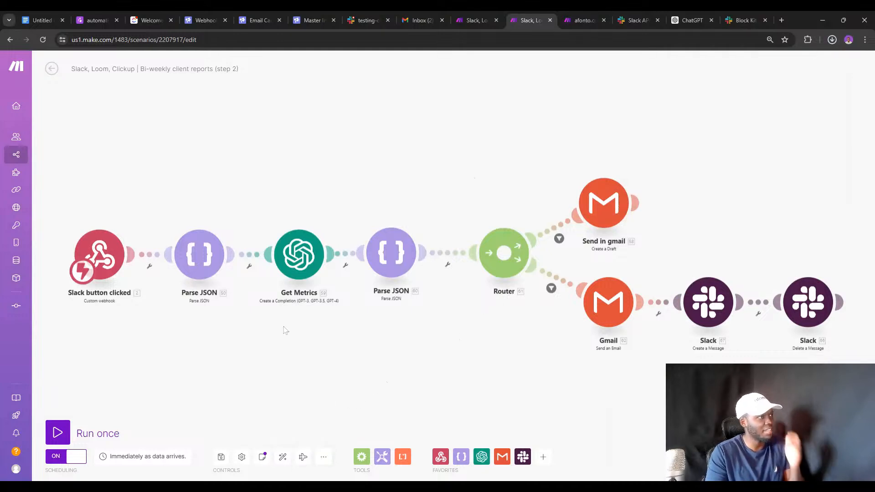
click(151, 20)
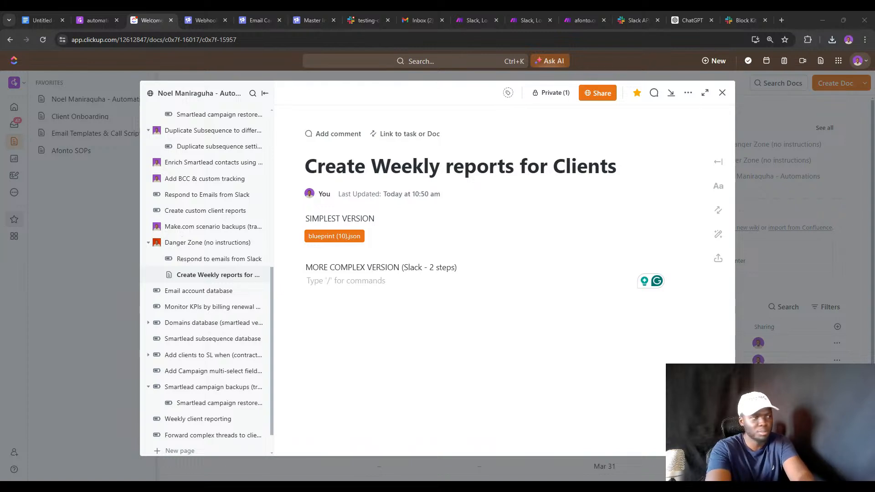
Drop blueprint (11).json and blueprint (12).json beneath the MORE COMPLEX VERSION heading.
drag(729, 264, 483, 280)
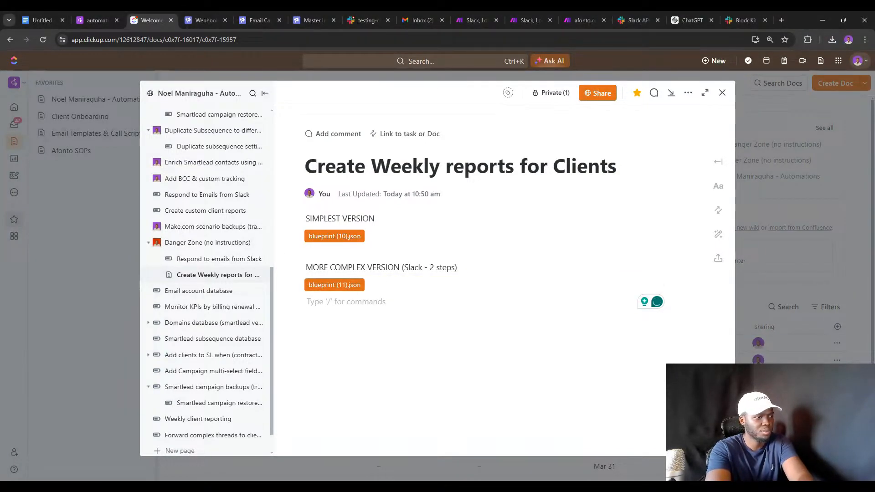
drag(546, 314, 483, 299)
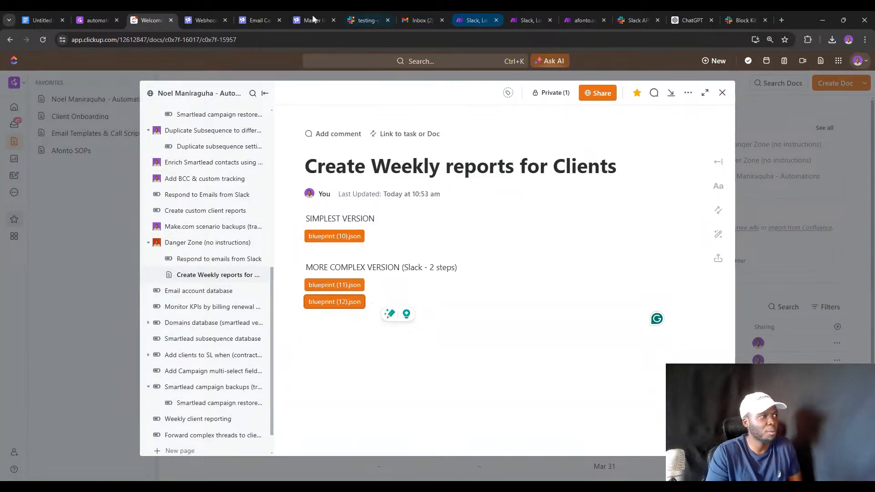
click(97, 19)
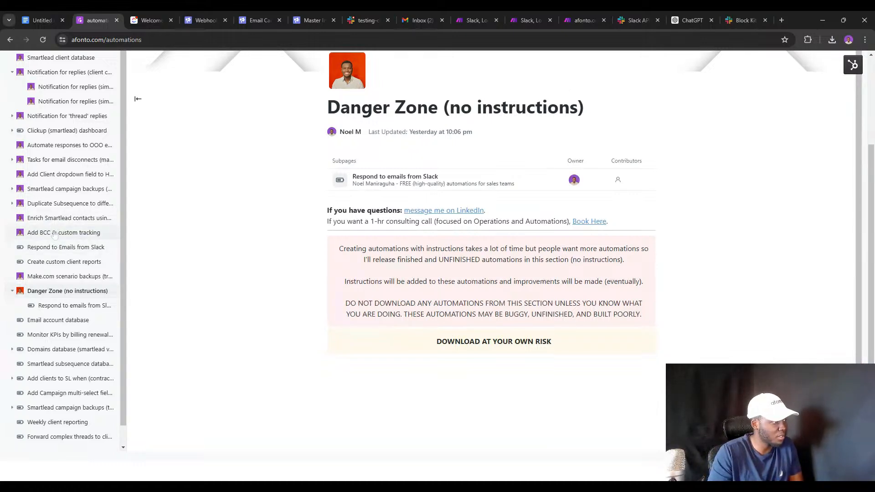
Open the Respond to Emails from Slack page and scroll down to its walkthrough video.
click(48, 247)
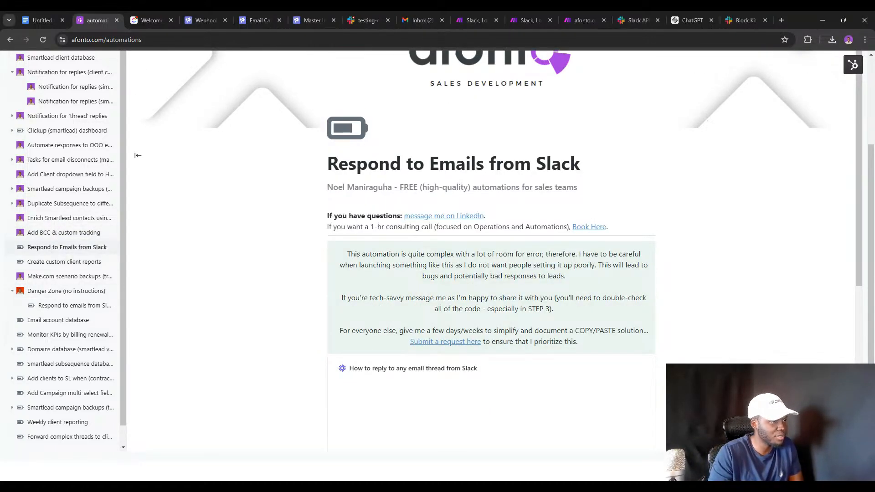
scroll(485, 276, down, 4)
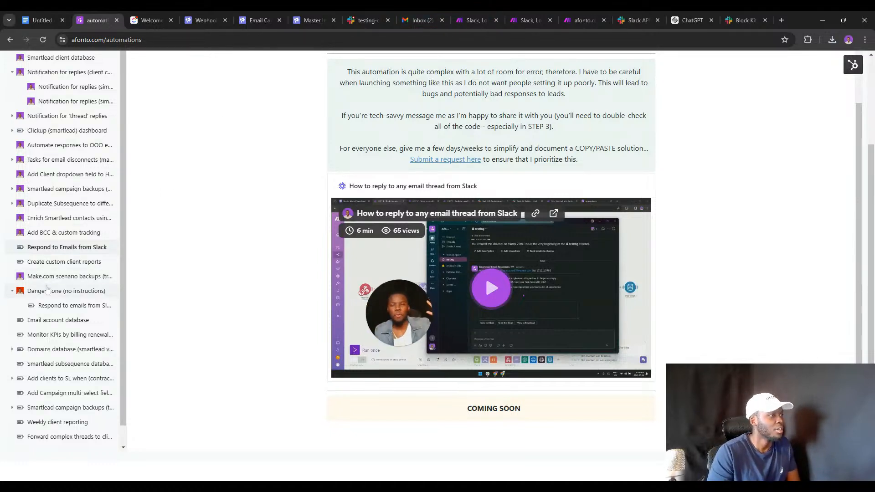
Bring up the weekly client reports scenario and close its HTTP request settings.
click(474, 20)
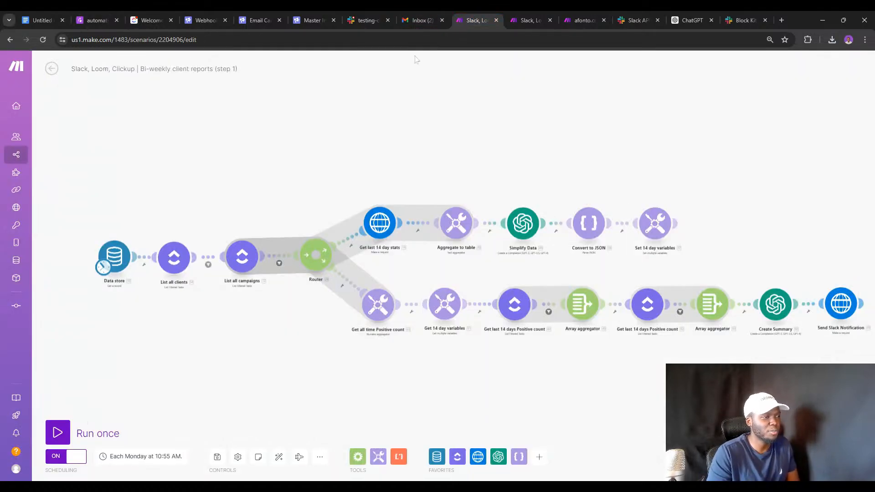
click(533, 19)
click(583, 11)
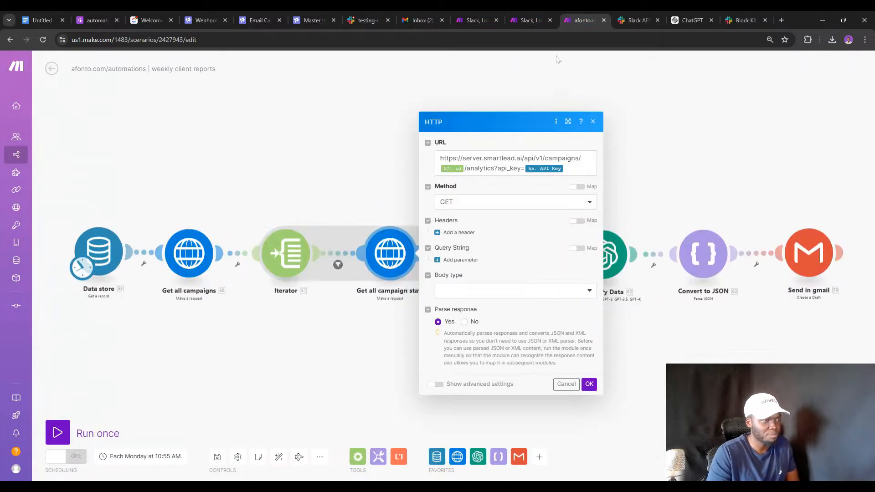
click(367, 157)
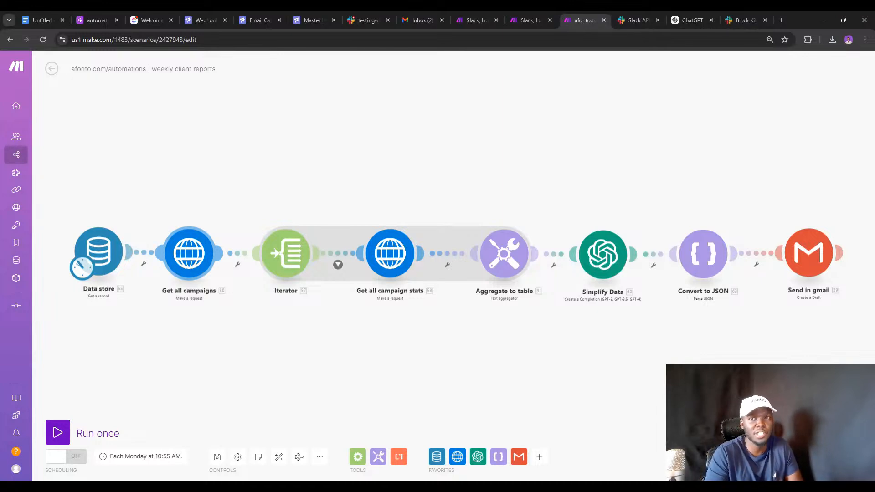
Review the Send in gmail draft module's Content field, then start a new browser tab.
click(800, 266)
scroll(688, 310, down, 20)
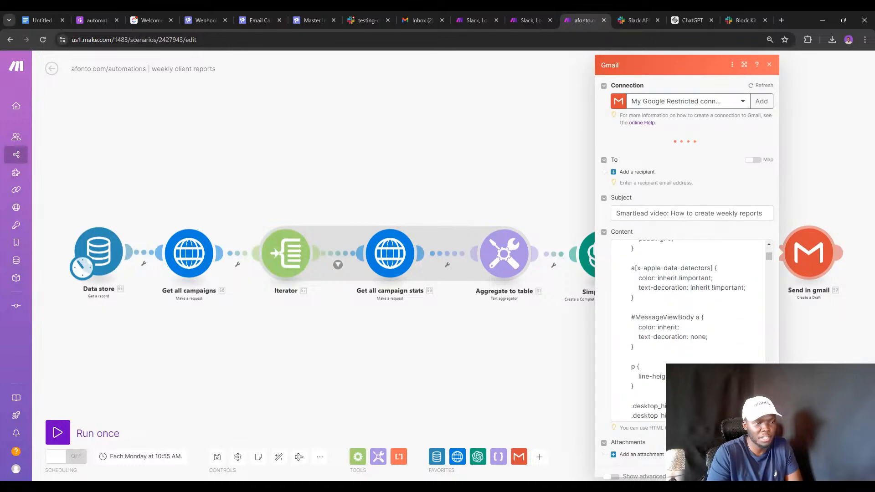
scroll(687, 342, down, 5)
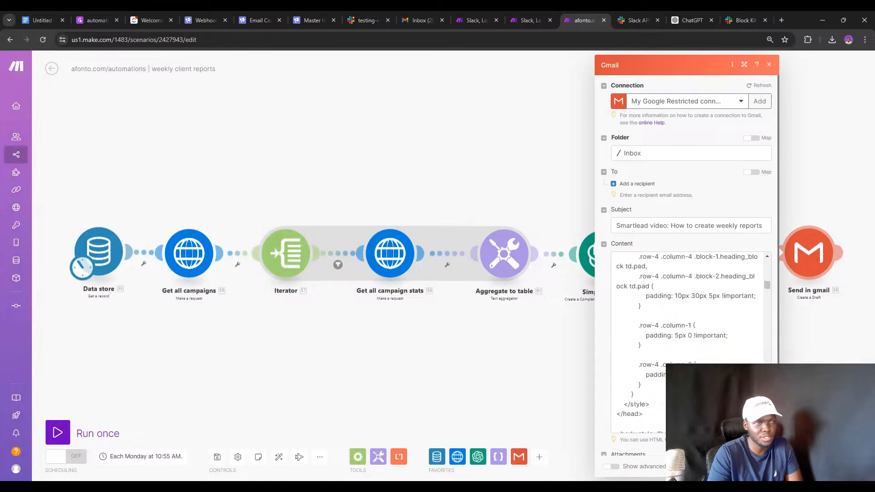
click(783, 18)
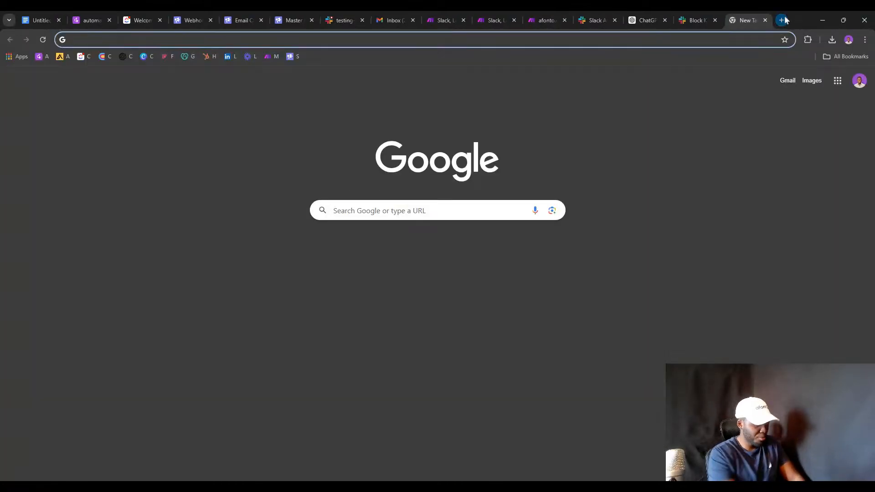
Go to the Beefree website and load the app after signing in.
text(bee)
key(Return)
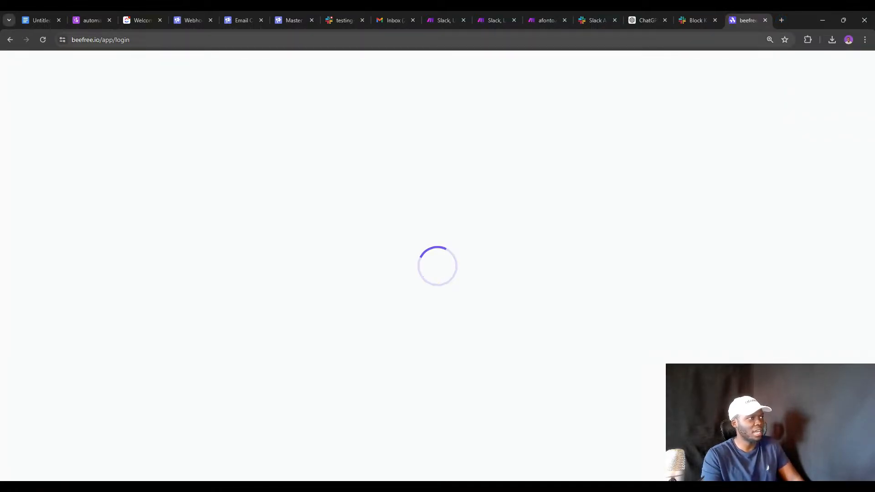
click(123, 40)
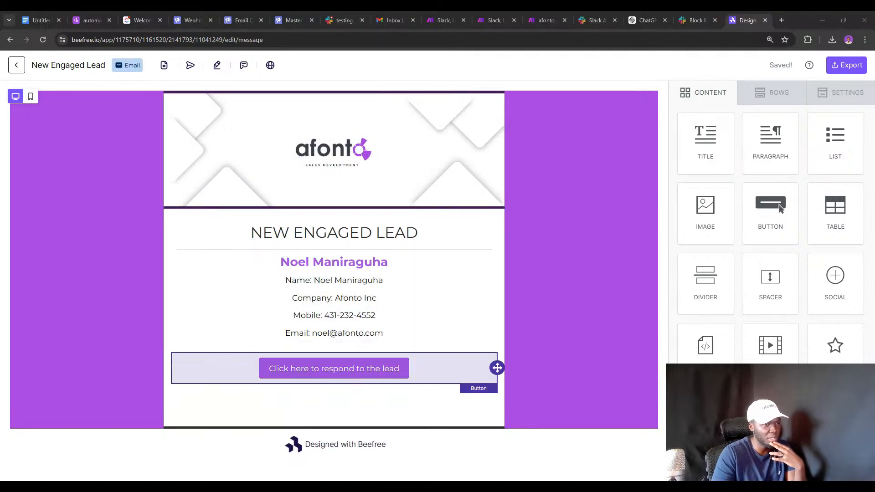
Leave the New Engaged Lead design and edit the Weekly Client Report email from Projects.
click(17, 64)
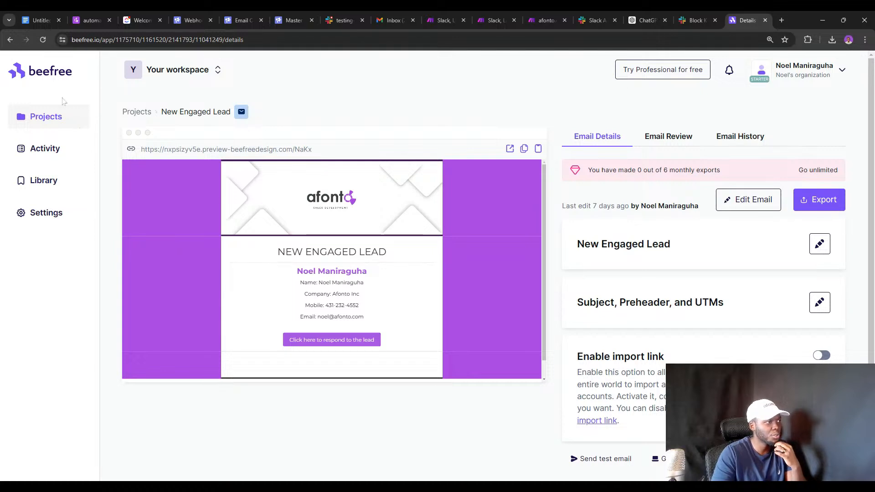
click(34, 116)
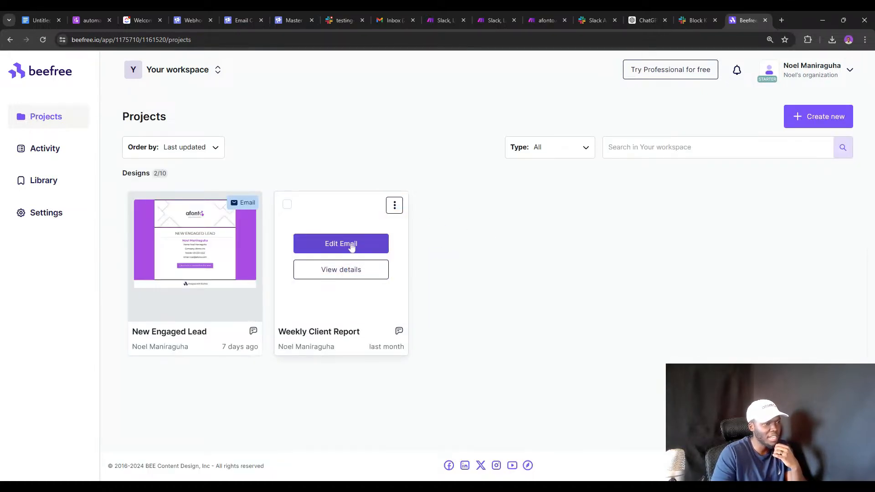
click(351, 246)
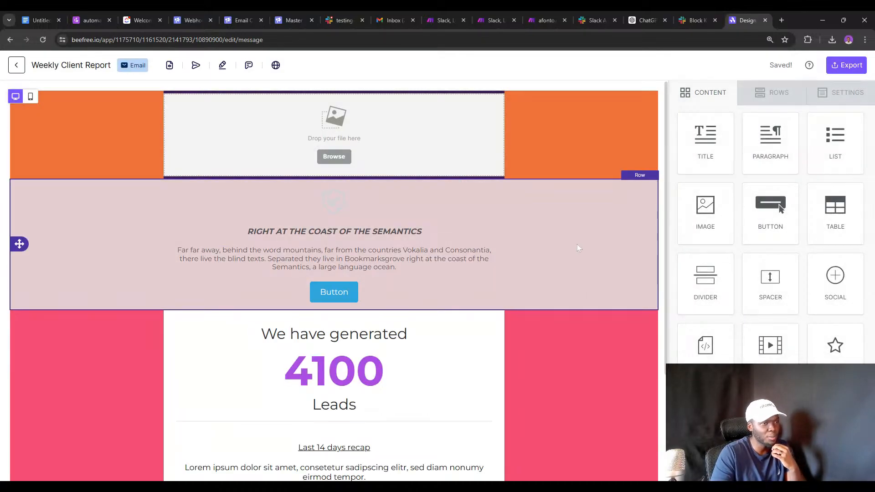
Delete the placeholder text row and insert Afonto Banner.png as the header image.
click(577, 247)
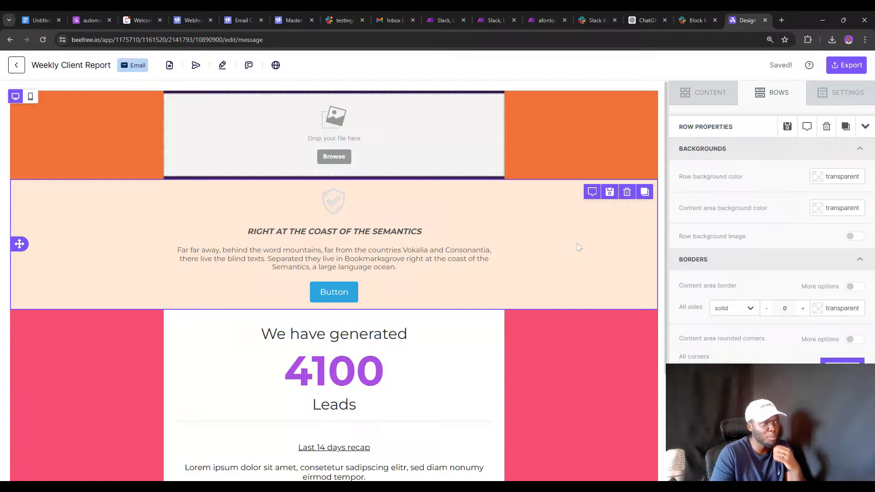
click(626, 191)
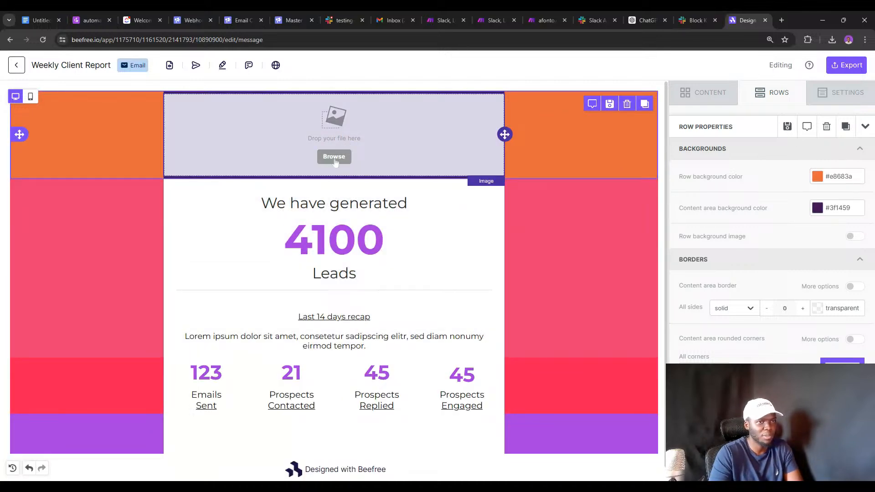
click(334, 157)
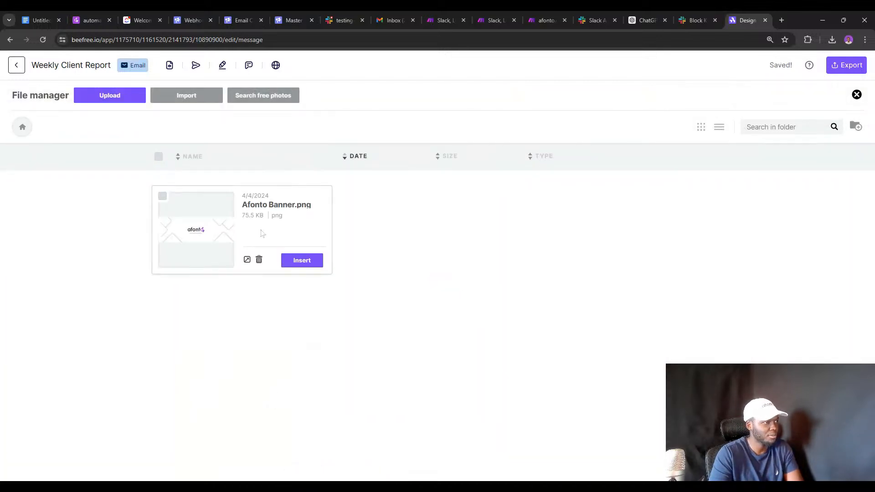
click(163, 197)
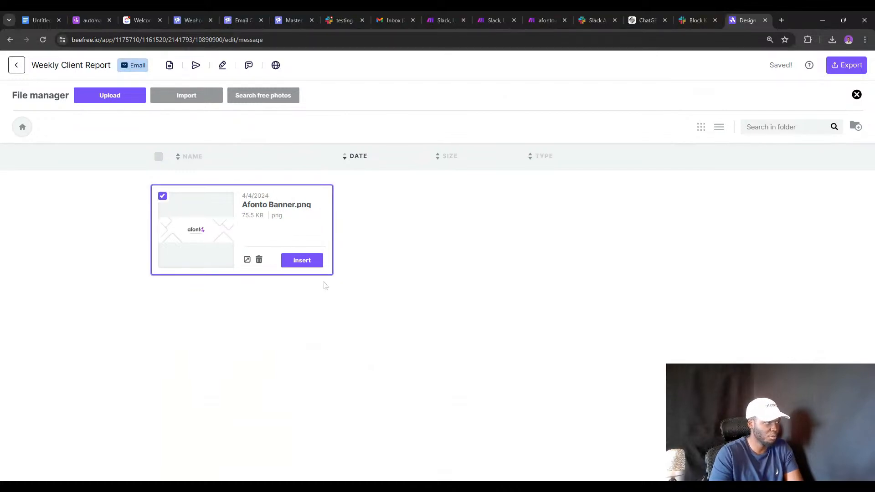
click(288, 260)
Set the pink row and the red stats row backgrounds to purple #a34ae7.
click(589, 265)
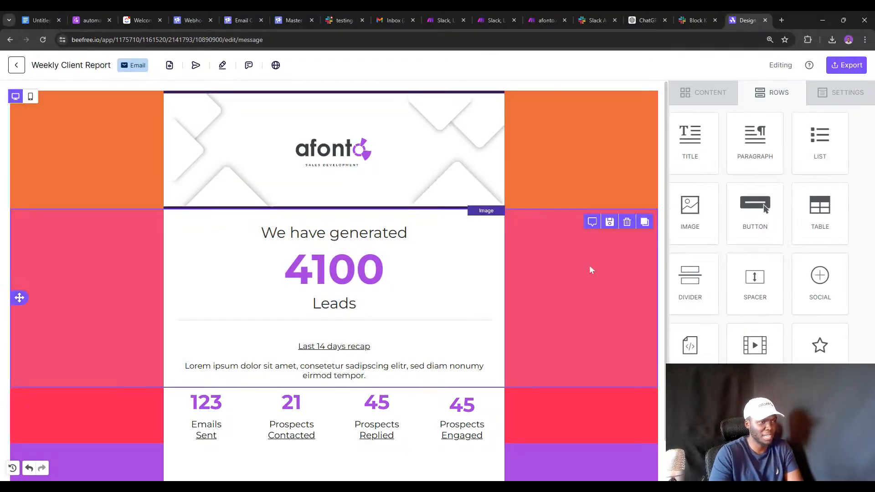
double_click(839, 176)
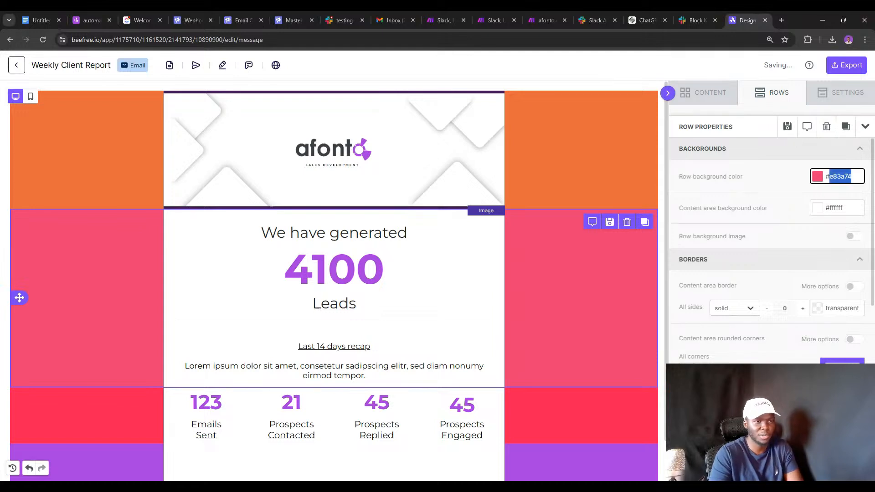
text(a)
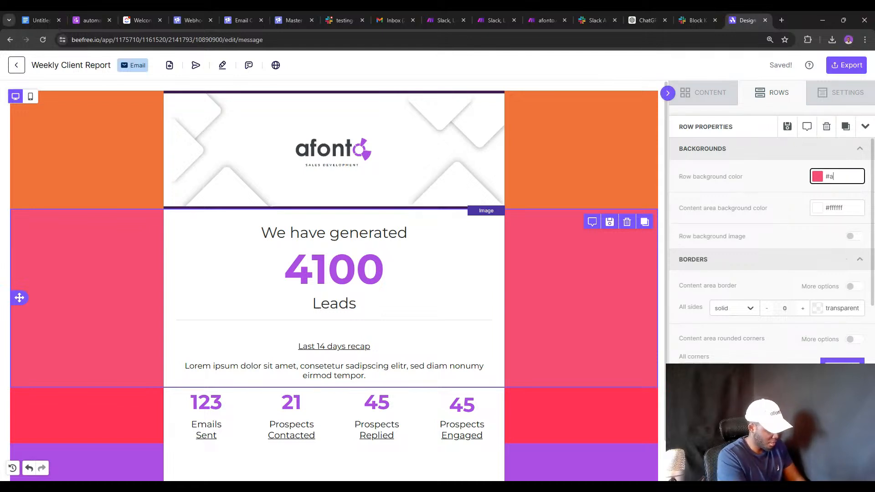
text(34ae7)
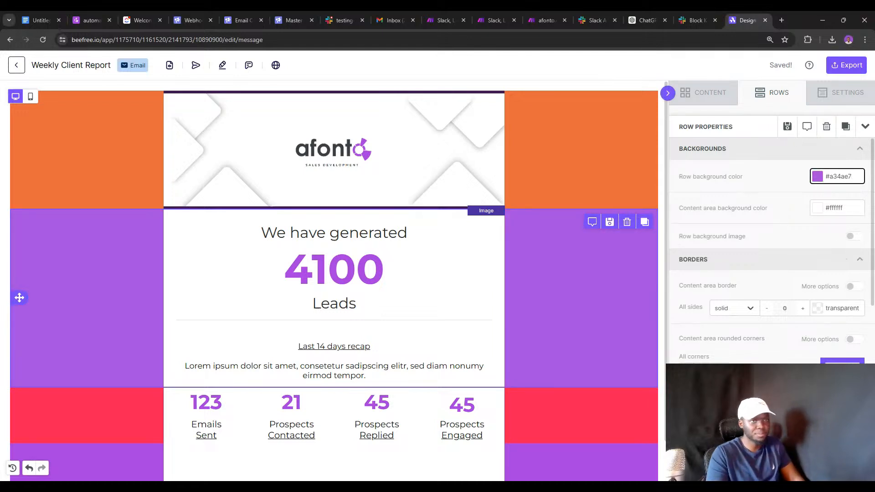
key(ctrl+a)
key(ctrl+c)
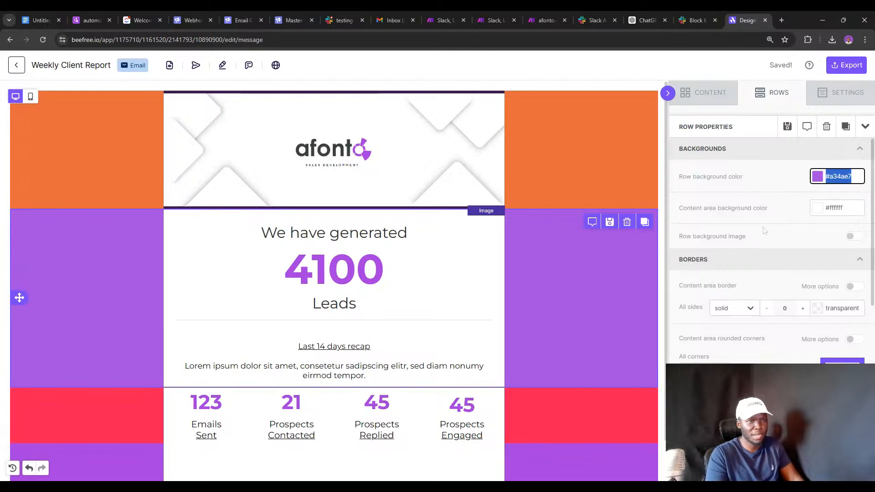
click(586, 395)
click(831, 176)
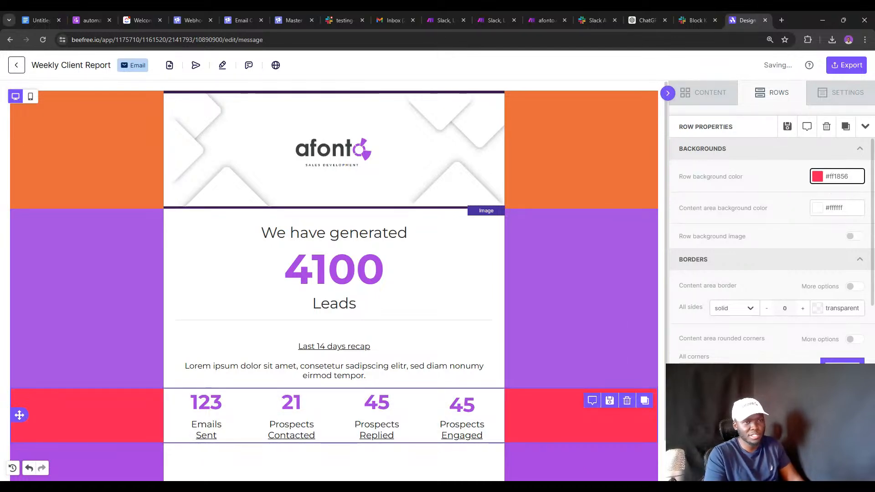
double_click(835, 177)
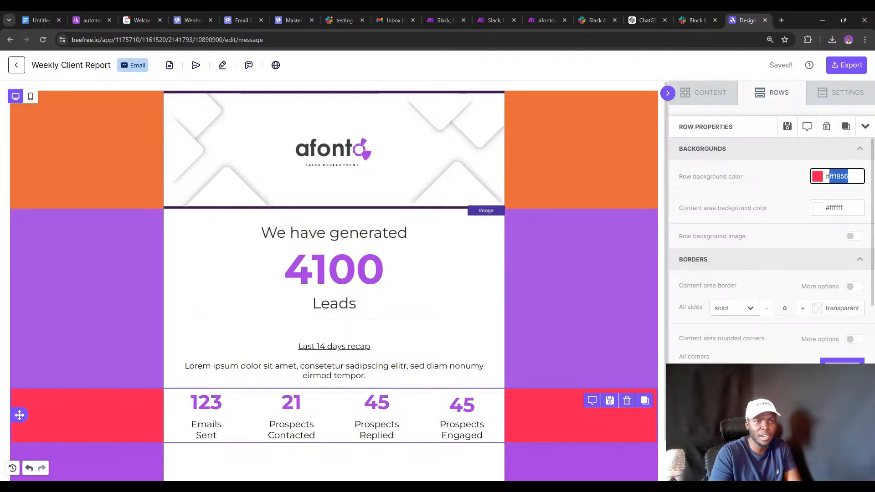
key(ctrl+v)
key(Return)
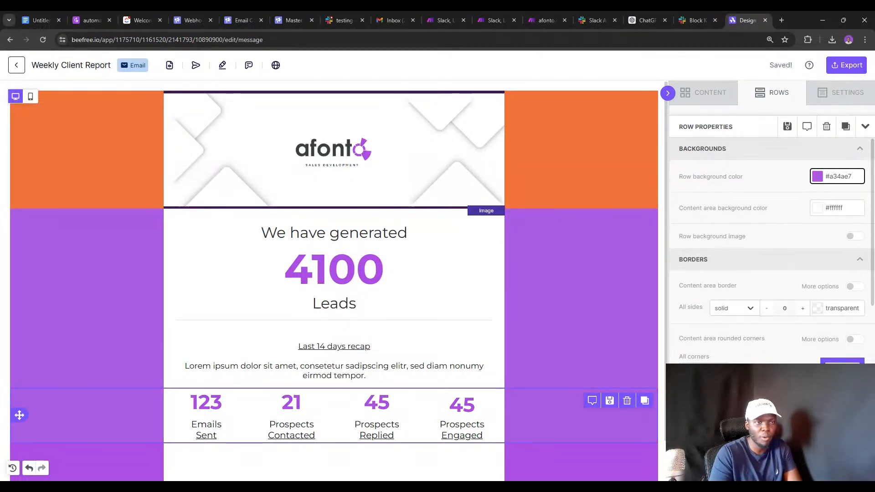
Change the orange header row background to purple #a34ae7.
click(625, 148)
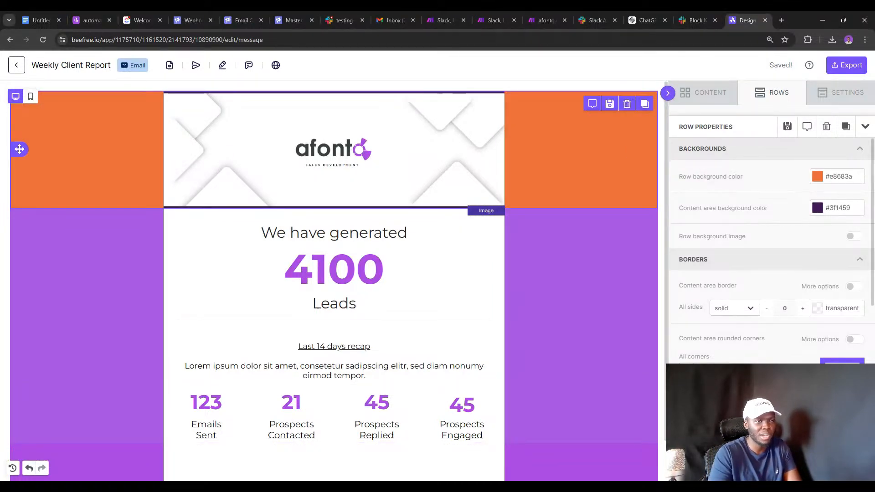
click(837, 176)
key(ctrl+a)
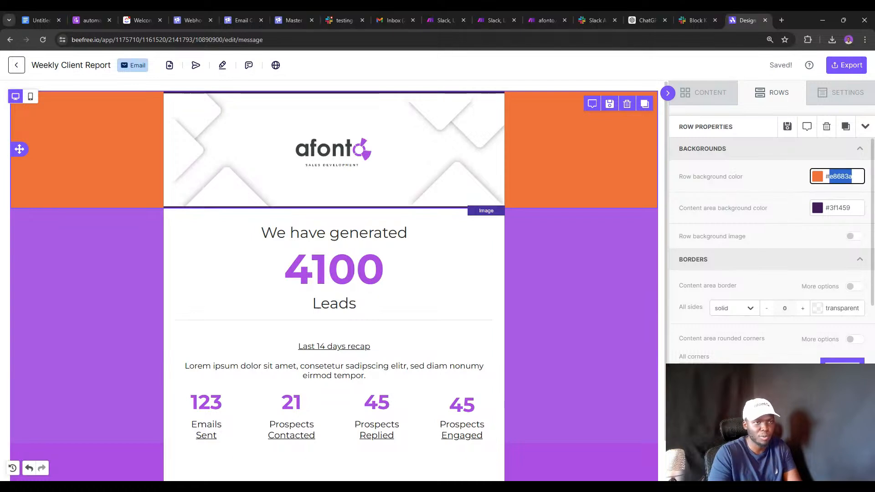
key(ctrl+v)
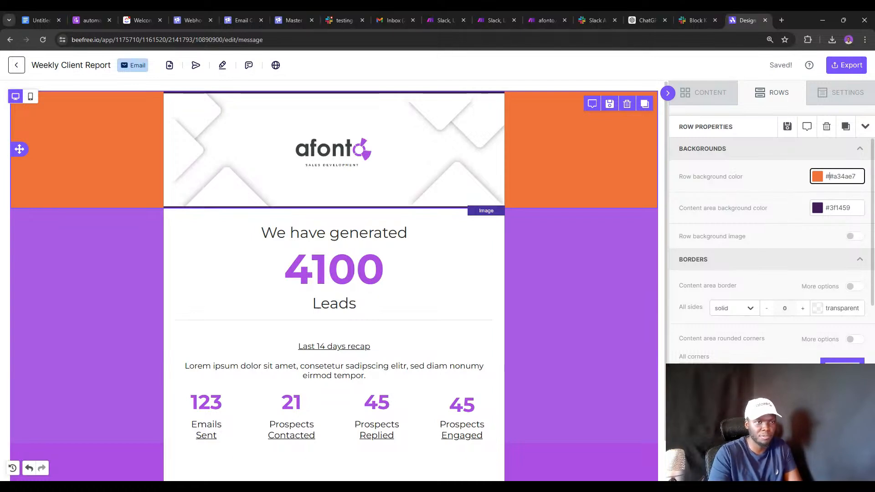
key(BackSpace)
Check the lead-count row's background and preview the finished email.
click(597, 253)
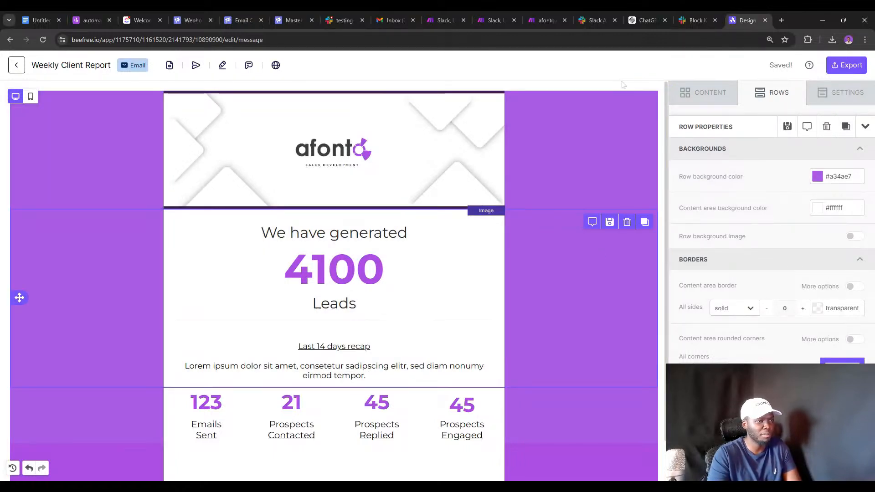
scroll(624, 87, down, 1)
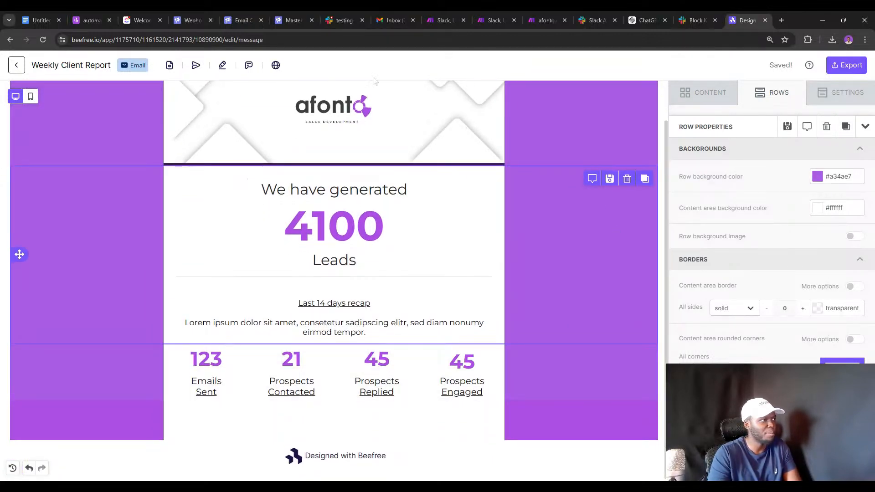
click(169, 65)
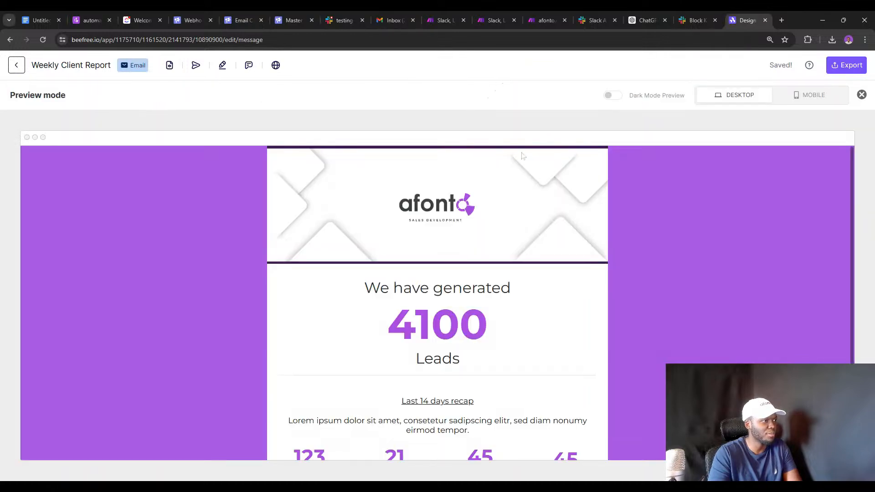
Scroll through the email preview, view the Export options, then return to the Make.com scenario.
scroll(690, 231, down, 1)
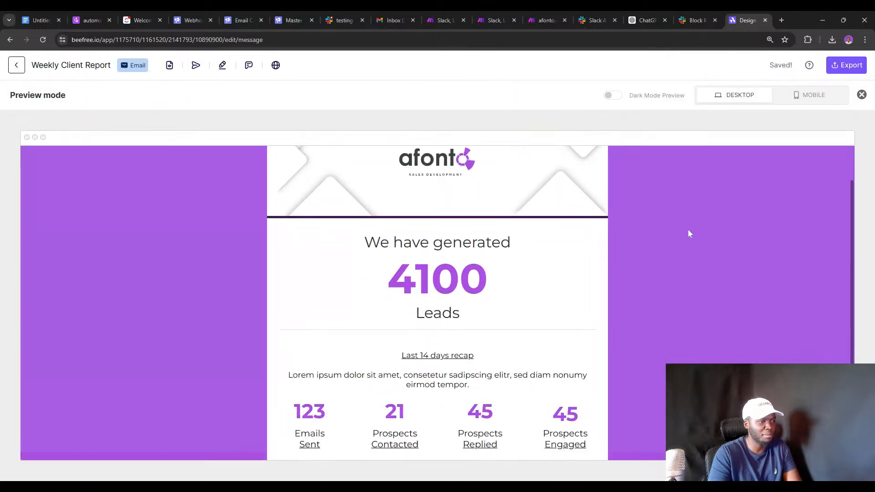
scroll(638, 224, up, 1)
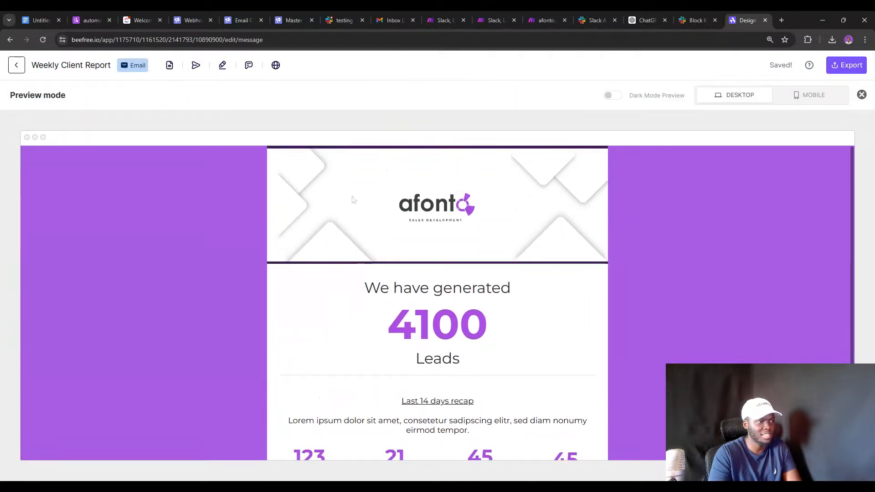
scroll(542, 226, down, 3)
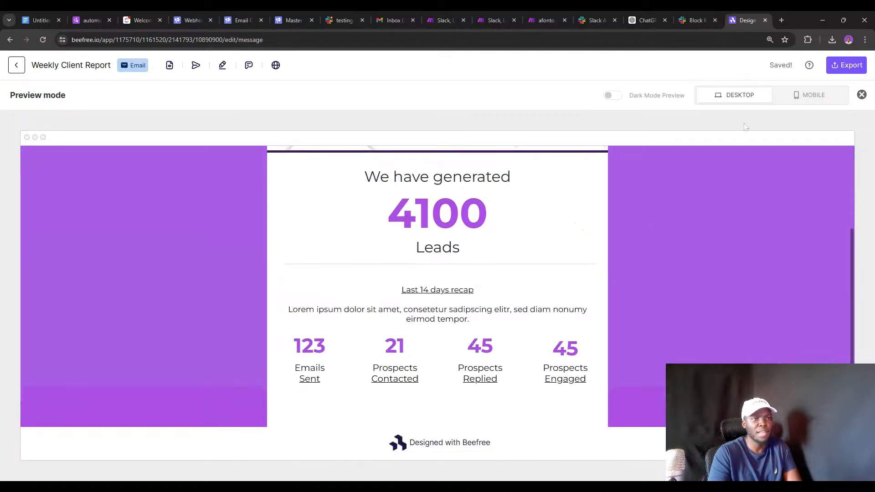
scroll(705, 166, up, 3)
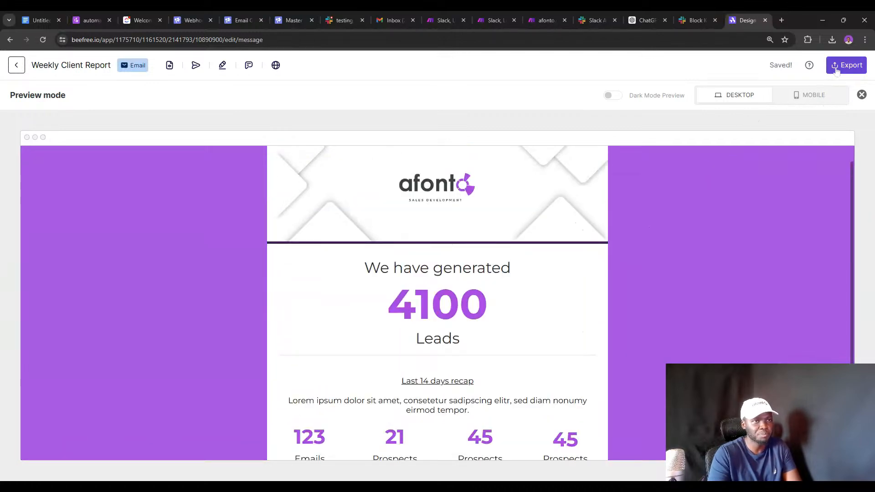
click(830, 66)
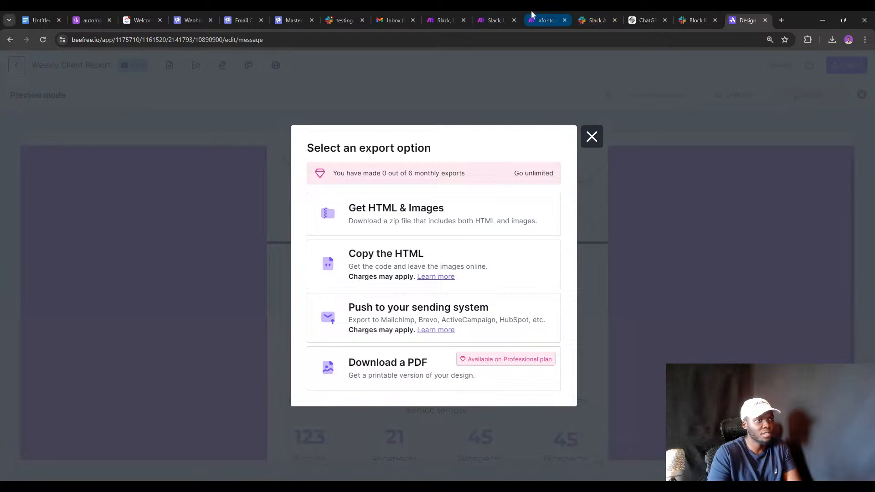
click(542, 20)
Scroll the Gmail module's HTML Content, then switch to the Weekly Client Report design preview.
scroll(688, 341, down, 10)
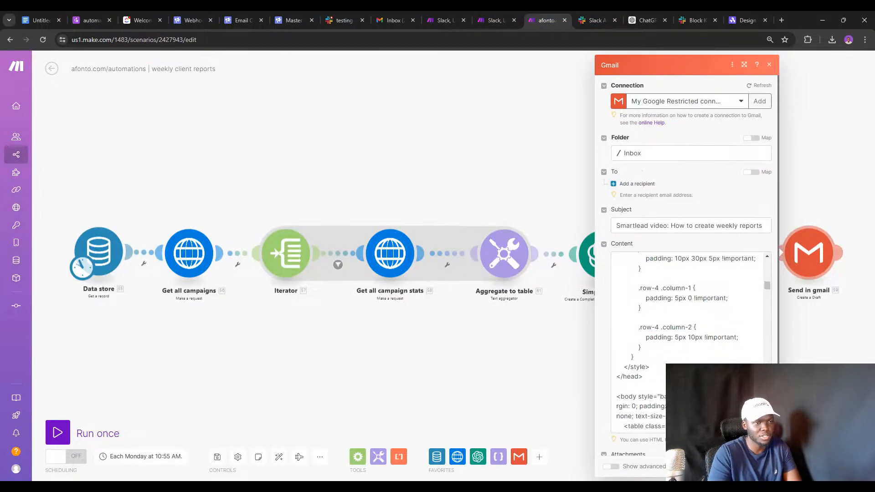
scroll(688, 342, down, 10)
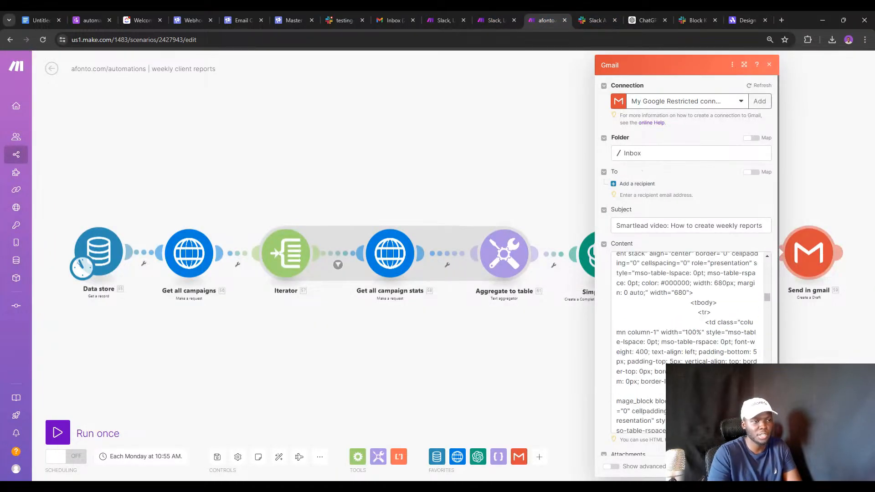
scroll(688, 341, down, 10)
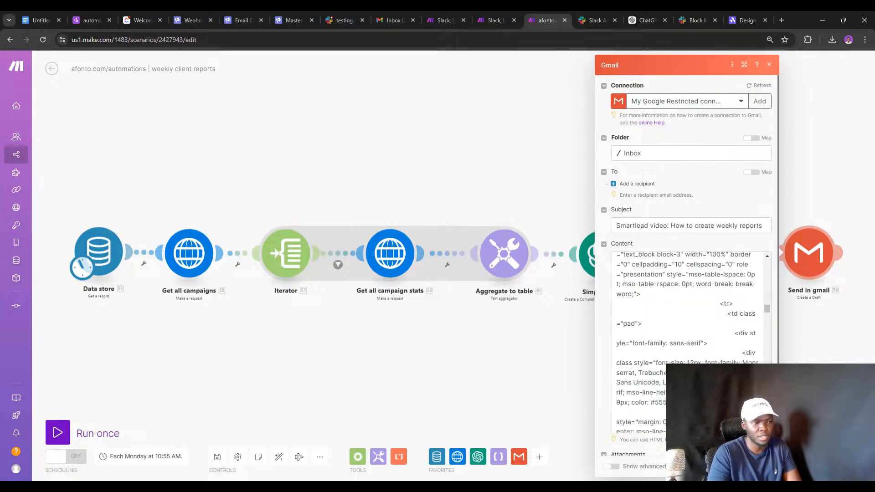
scroll(687, 341, down, 10)
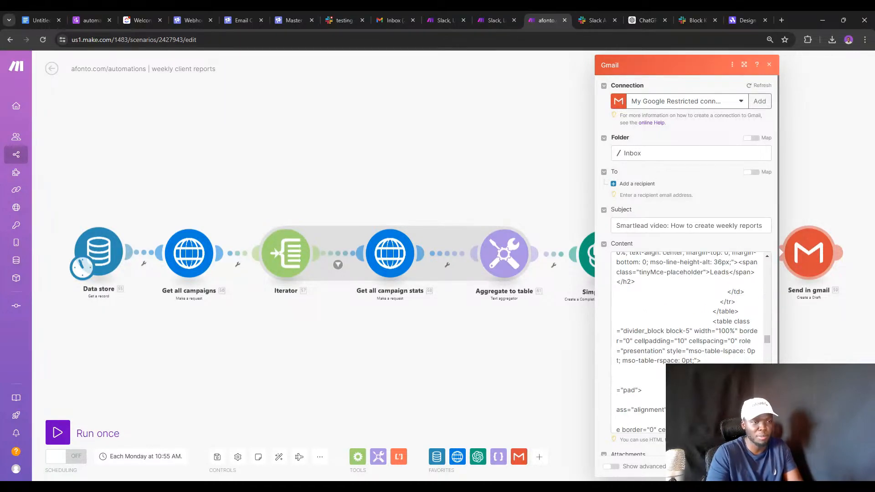
scroll(688, 341, up, 5)
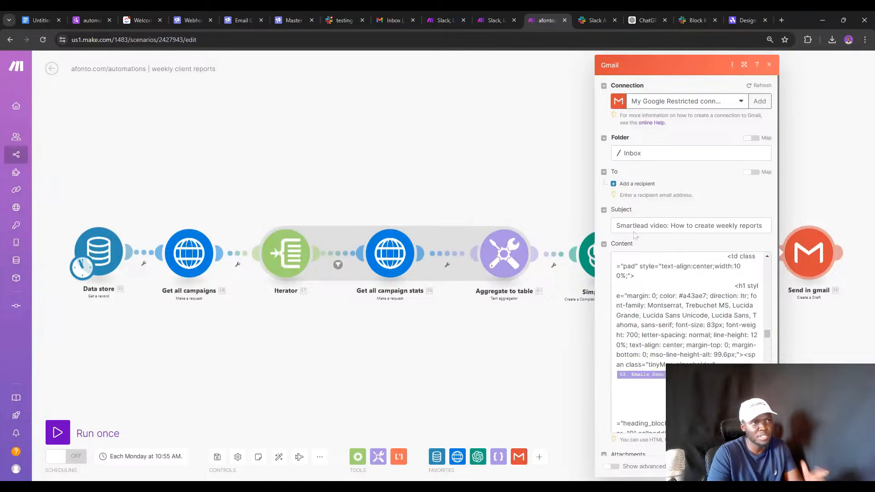
click(744, 20)
Scroll the Weekly Client Report preview down to its footer, then go to the Gmail inbox.
click(592, 136)
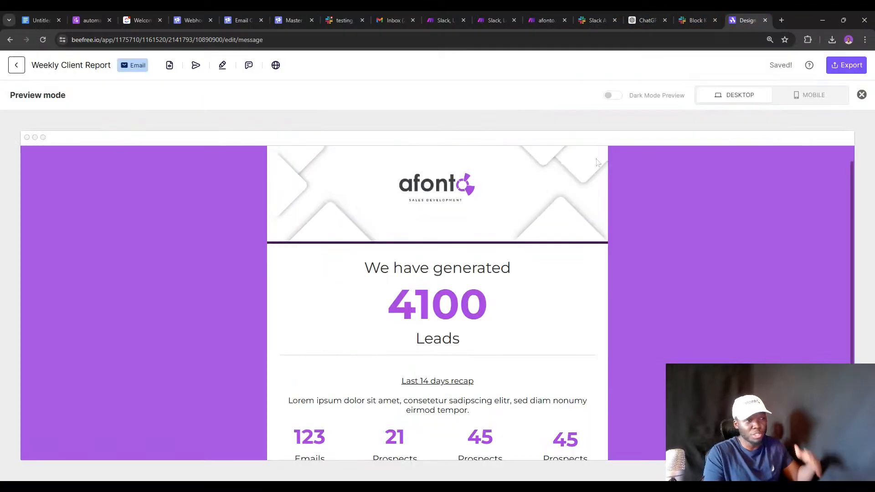
scroll(516, 287, down, 1)
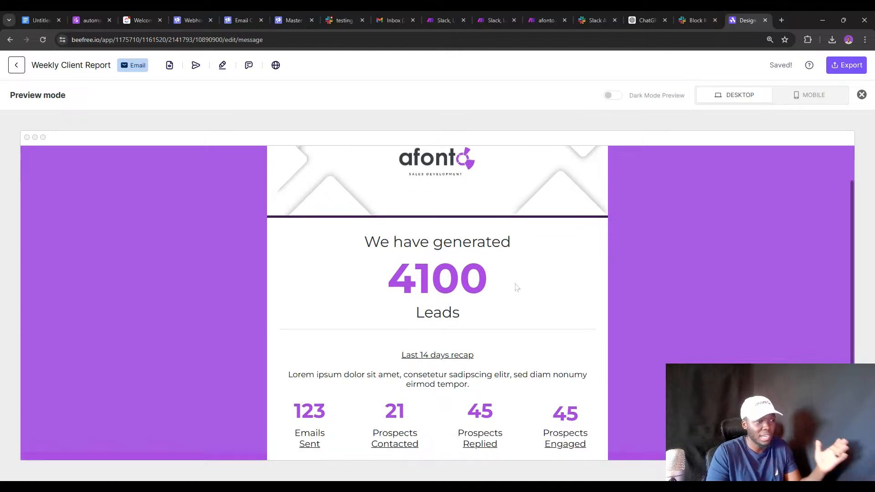
scroll(516, 287, down, 1)
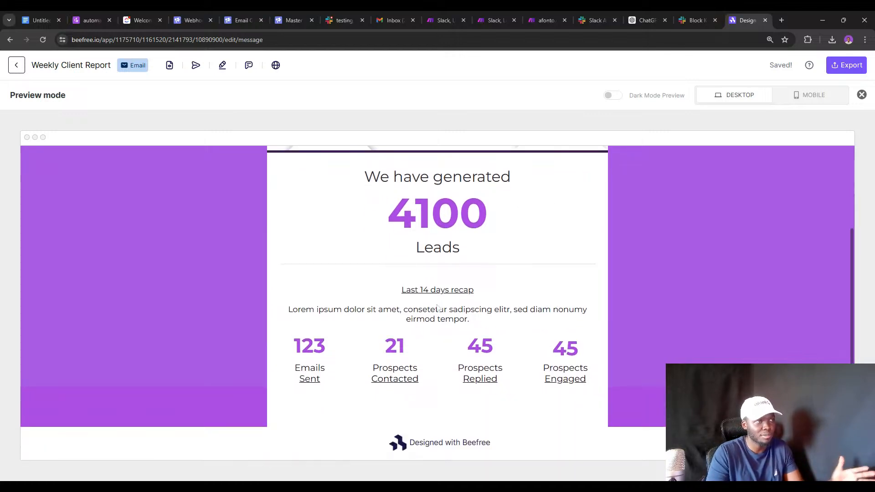
scroll(437, 308, up, 1)
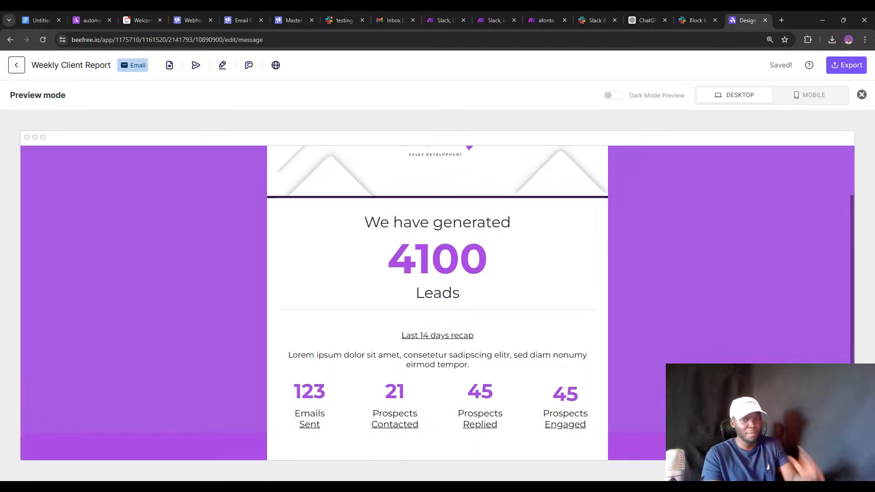
click(386, 10)
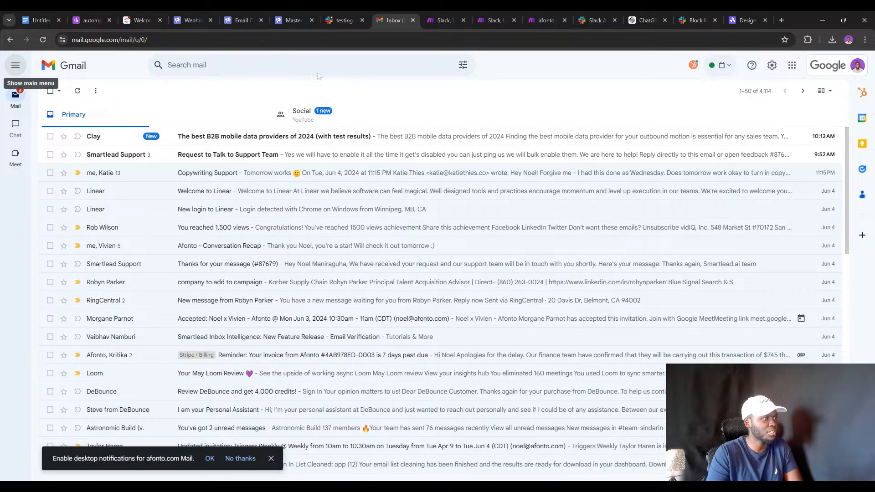
Search Gmail for 'weekly r' and open the full Afonto - Bi-weekly Report message.
click(262, 66)
text(we)
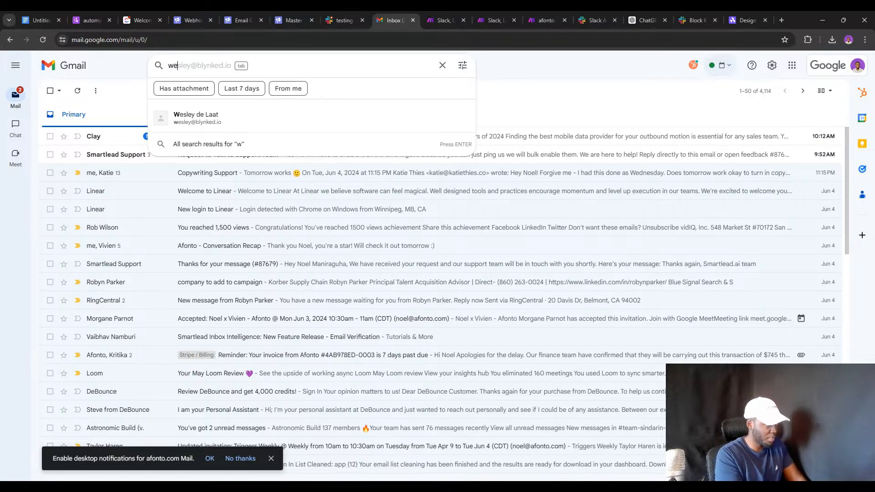
text(ekly r)
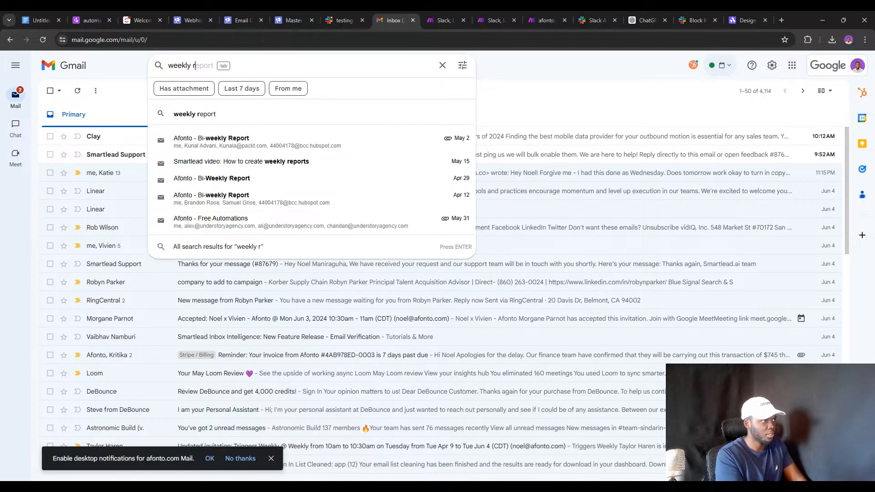
click(330, 141)
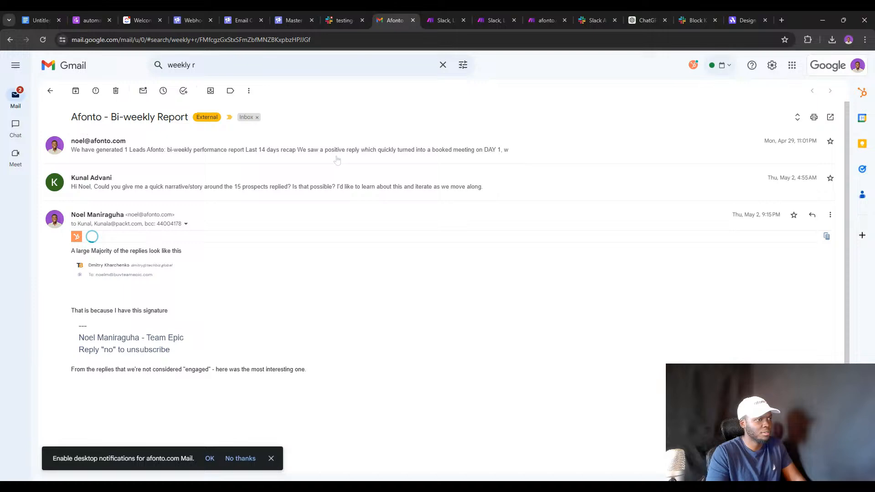
click(337, 159)
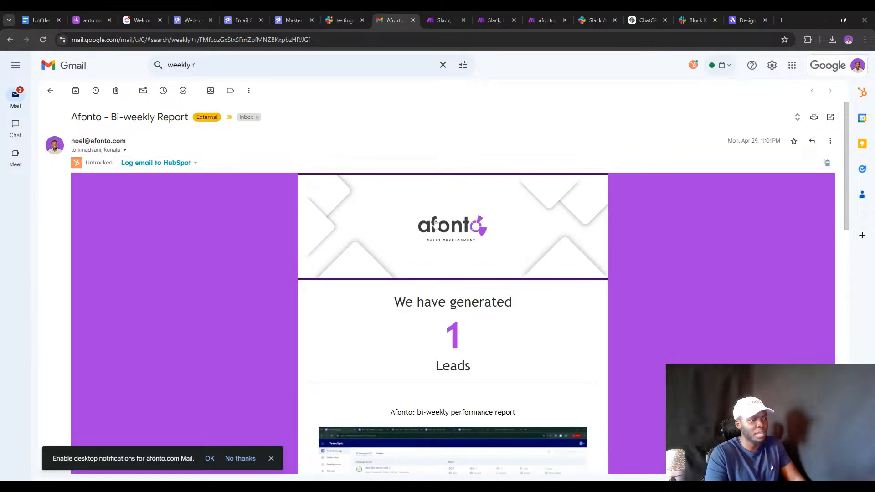
click(271, 459)
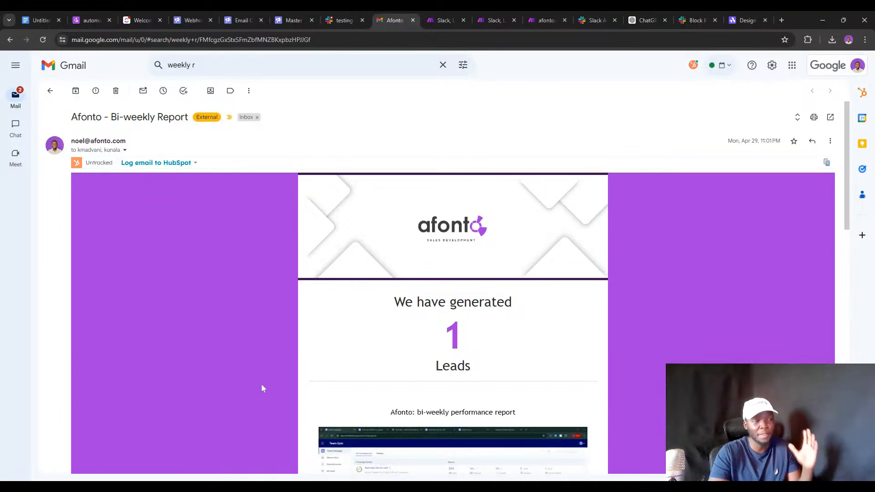
Read down the bi-weekly report email, then switch back to the Beefree report design.
scroll(286, 304, down, 1)
scroll(363, 262, down, 1)
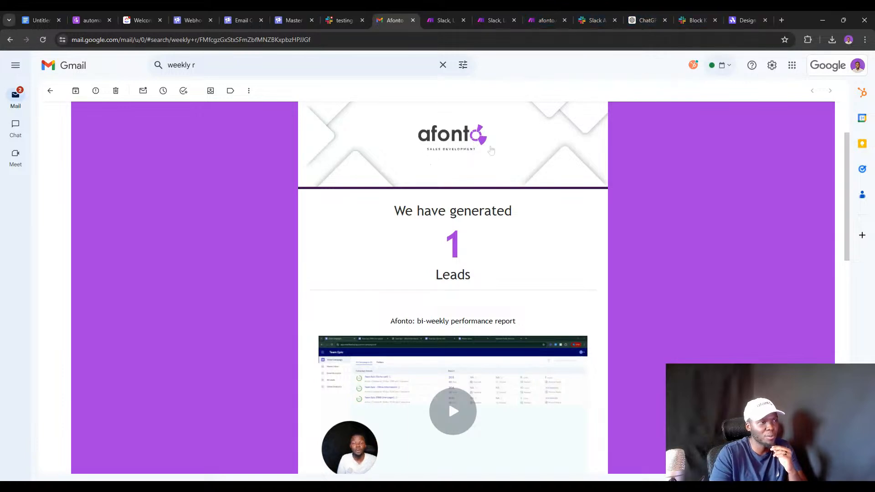
click(738, 19)
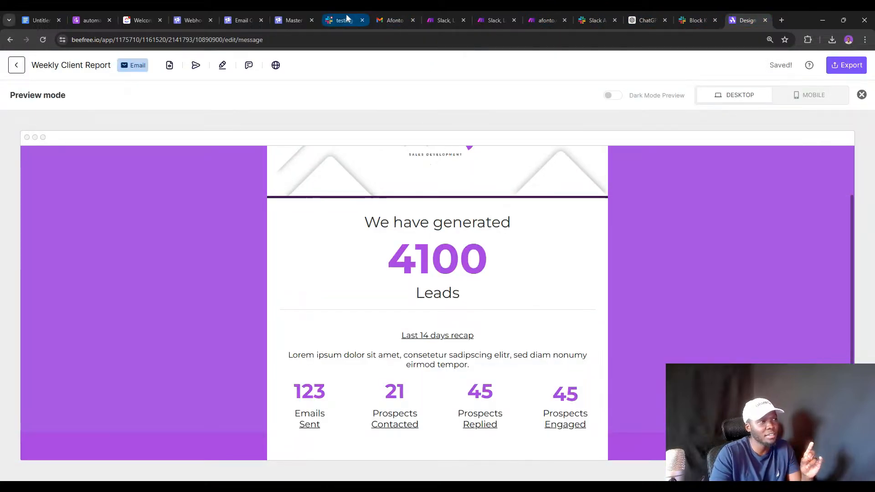
Read the bi-weekly report's recap paragraph and stats, then open the Bi-weekly client reports scenario.
click(377, 11)
scroll(428, 295, down, 3)
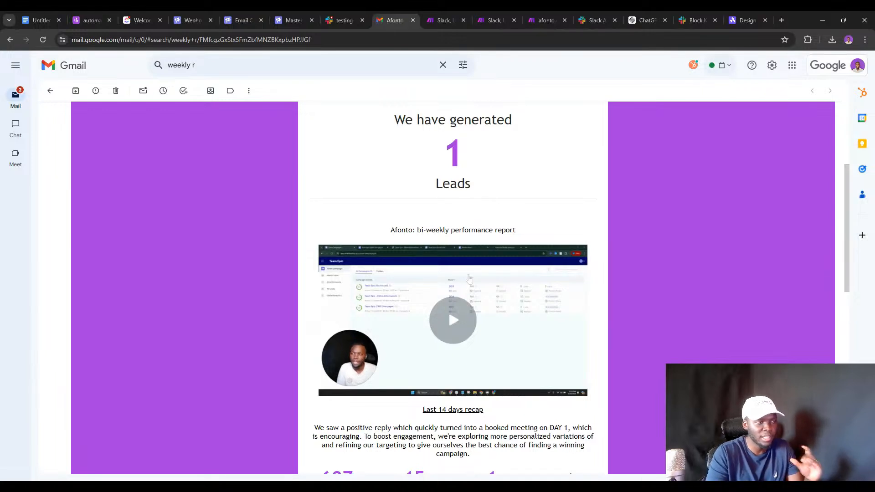
scroll(466, 277, down, 1)
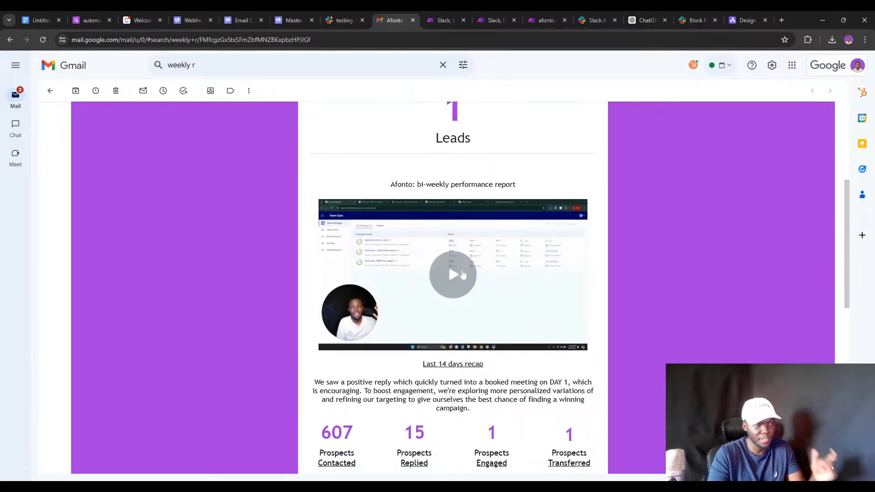
triple_click(343, 382)
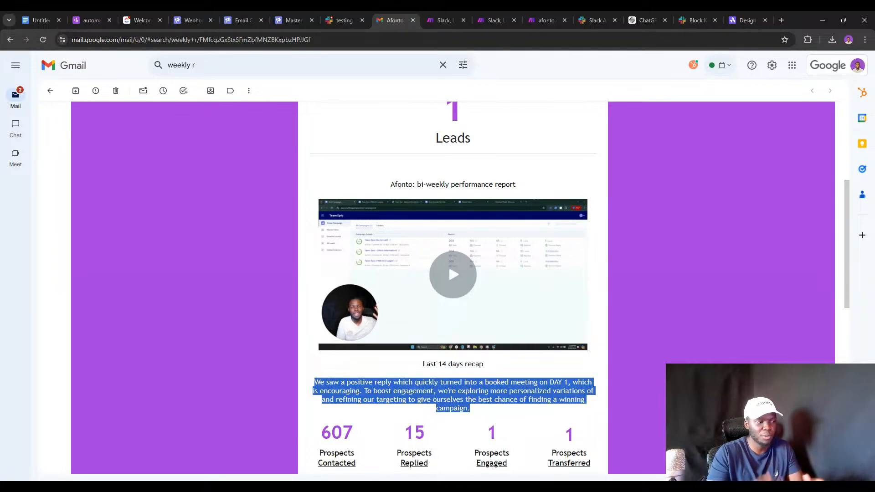
click(422, 184)
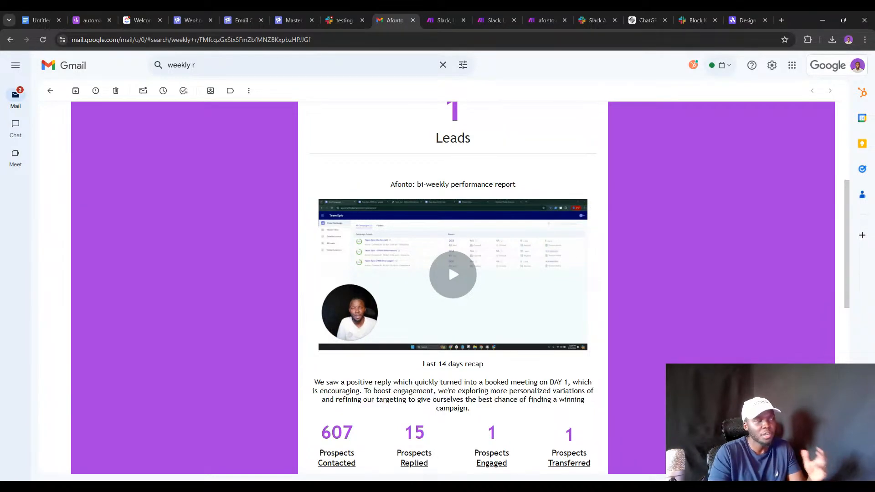
click(444, 14)
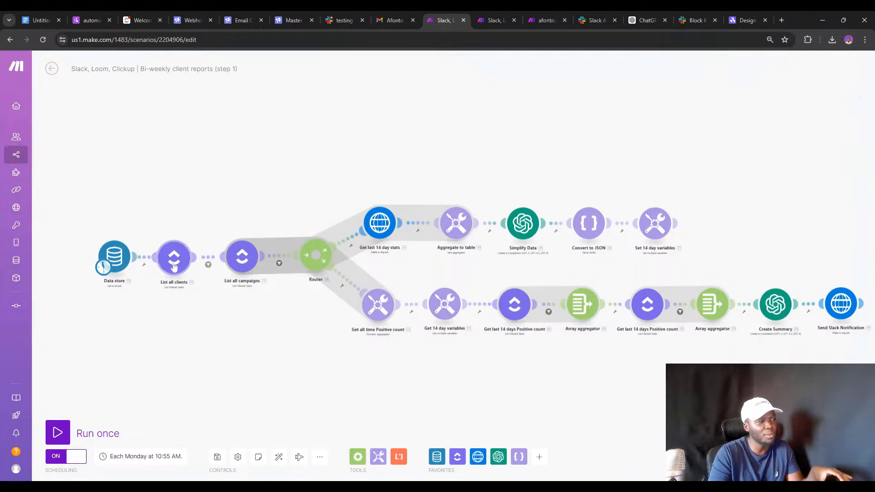
Look over the Weekly Client Report header, then go to the afonto.com automations page.
click(775, 304)
click(746, 15)
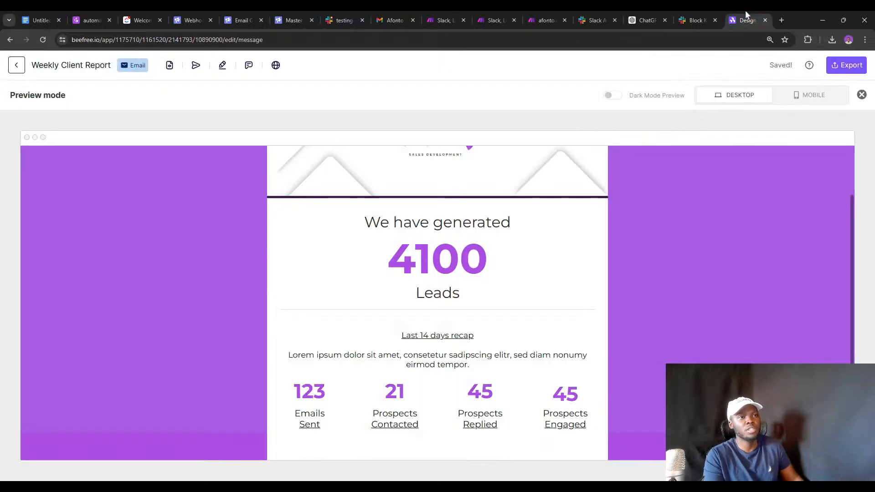
scroll(634, 239, up, 2)
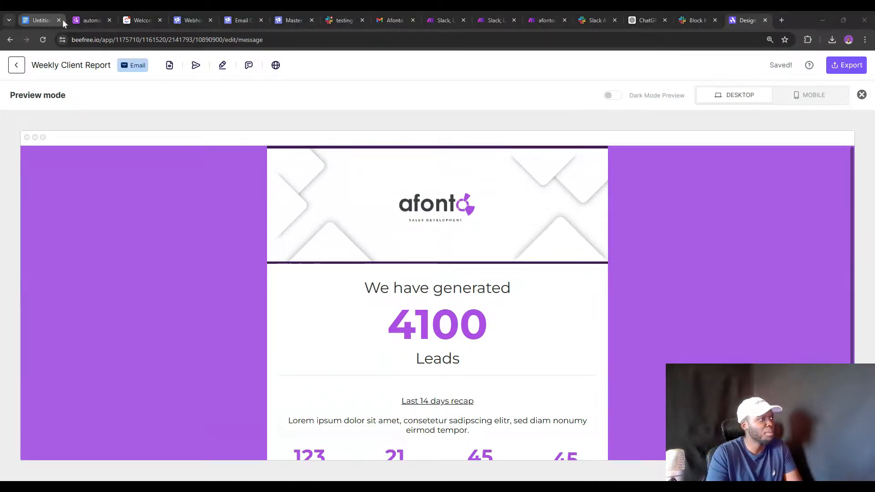
click(94, 41)
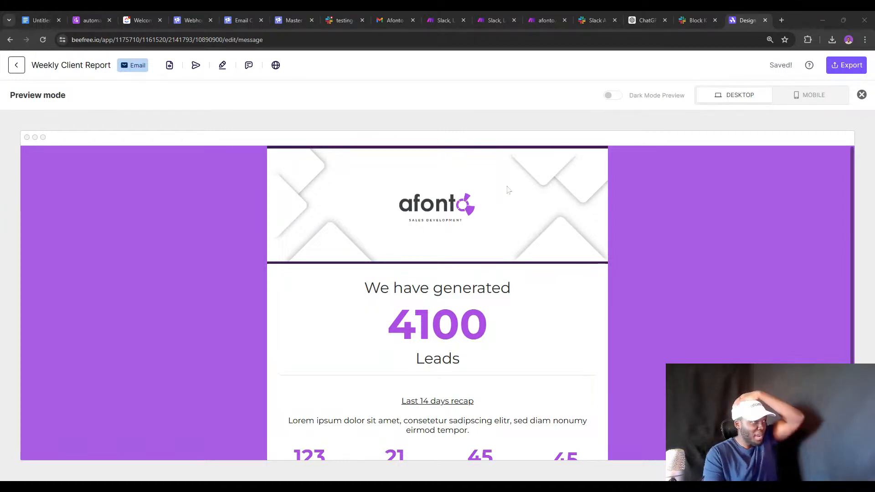
click(92, 17)
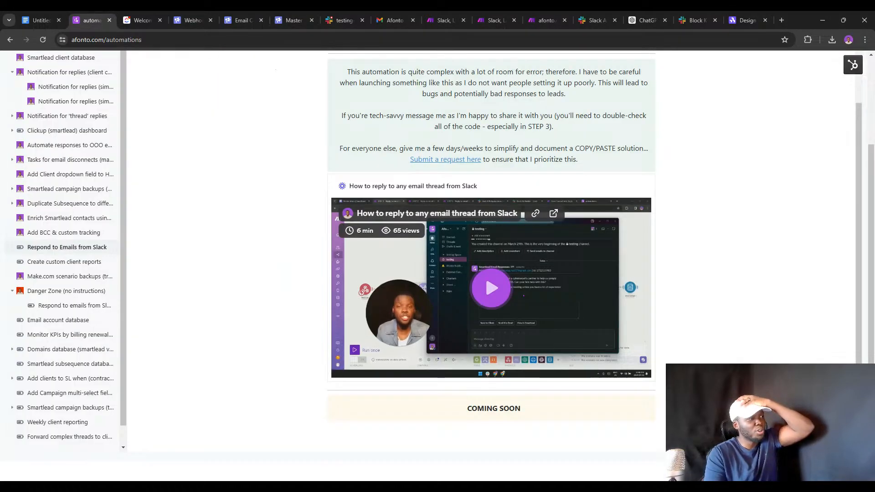
Open Create Weekly reports for Clients under Danger Zone, listing blueprint (10)–(12).json files.
key(ctrl+l)
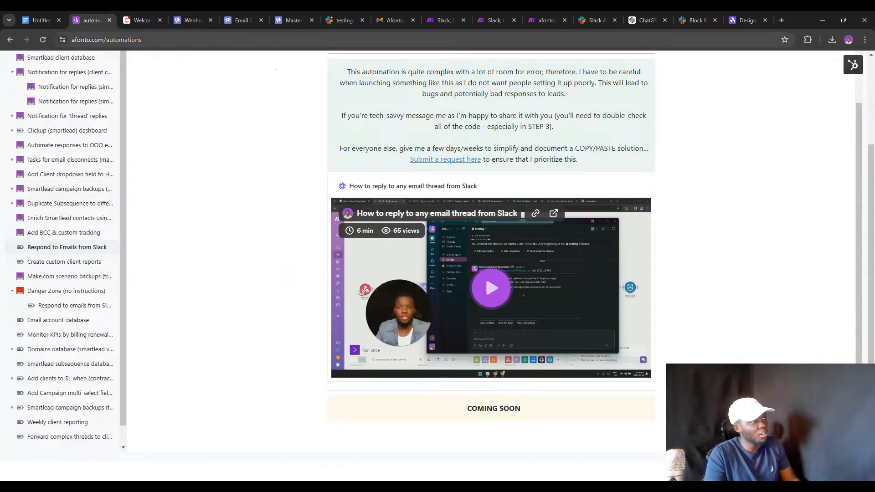
key(alt+Tab)
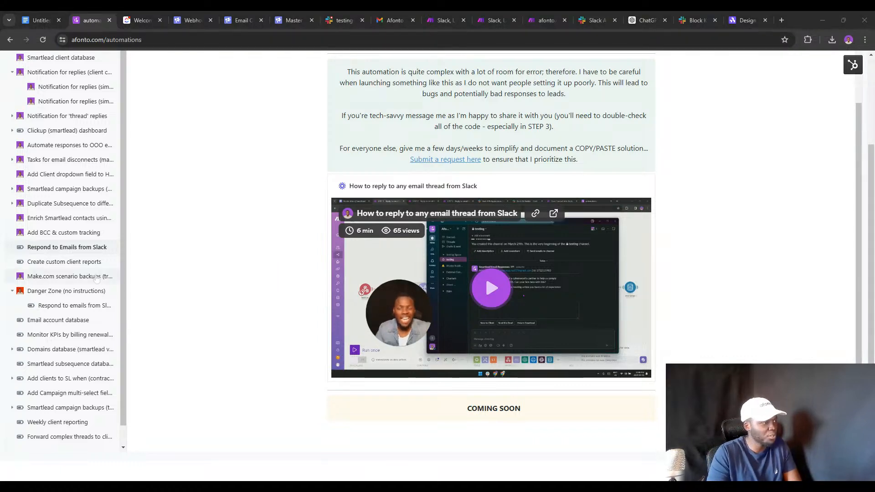
click(46, 292)
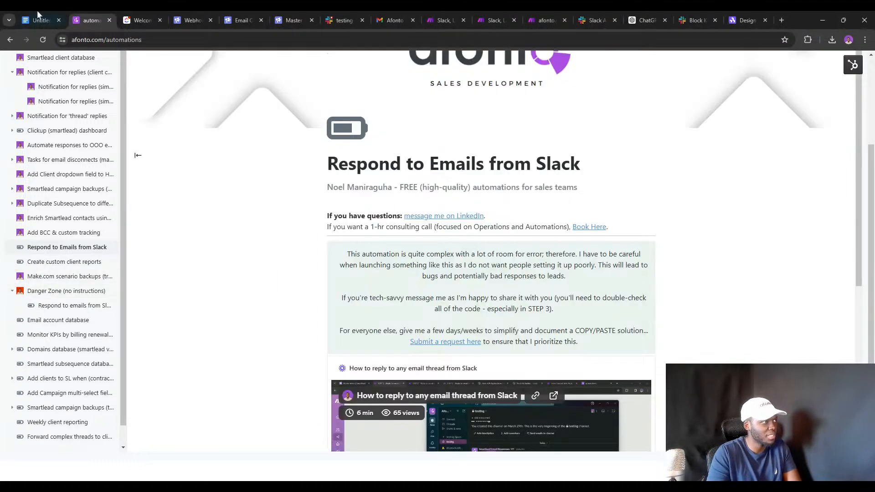
click(44, 40)
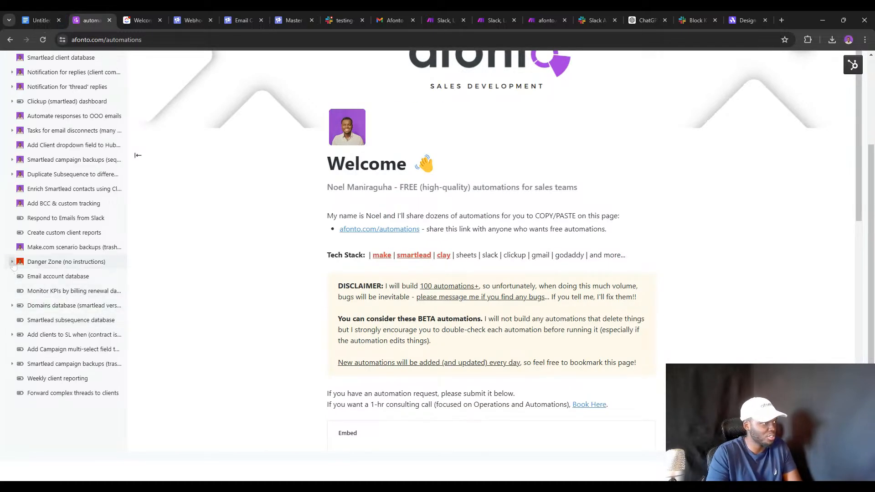
click(12, 262)
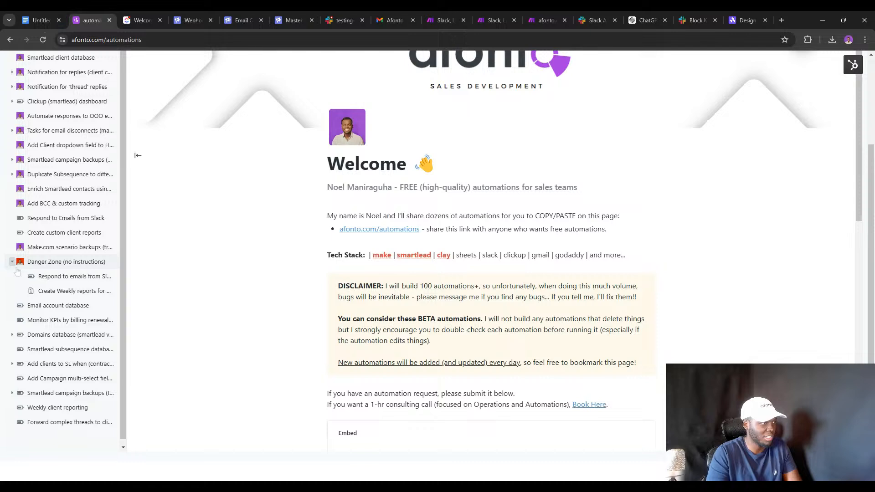
click(49, 291)
scroll(208, 265, up, 3)
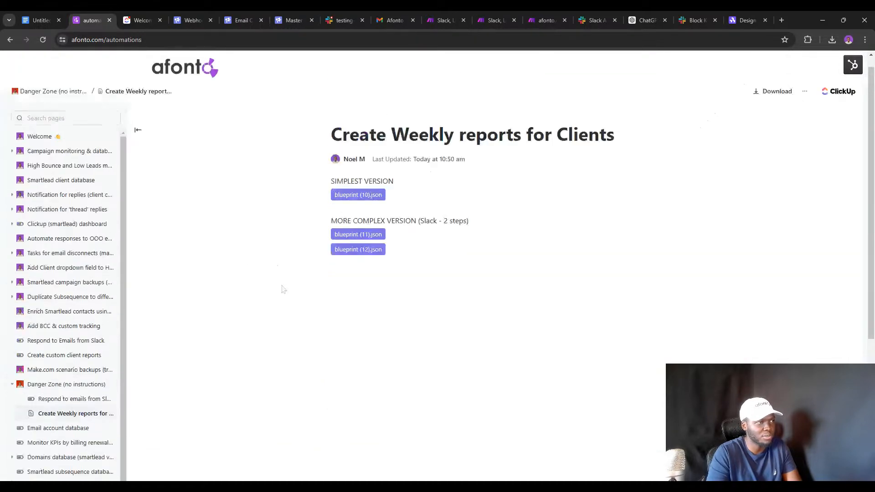
scroll(73, 360, down, 1)
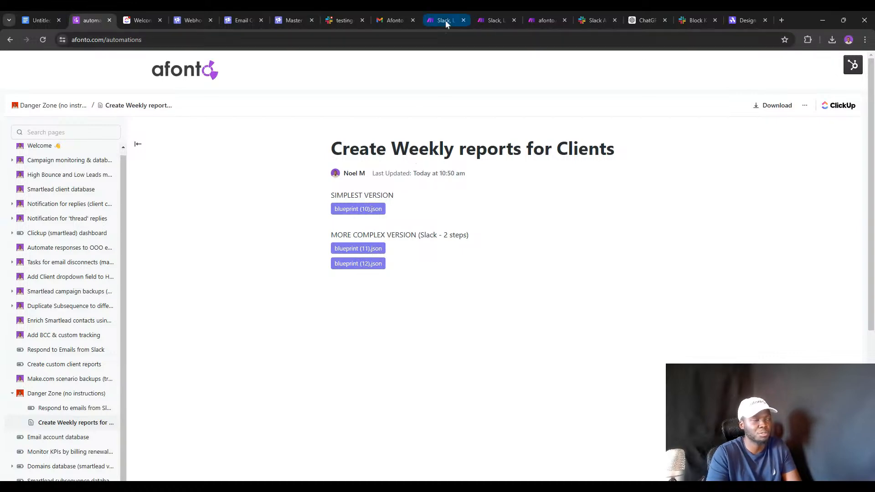
Play the Loom recap video from the Afonto bi-weekly report email, then go back to the email.
click(394, 18)
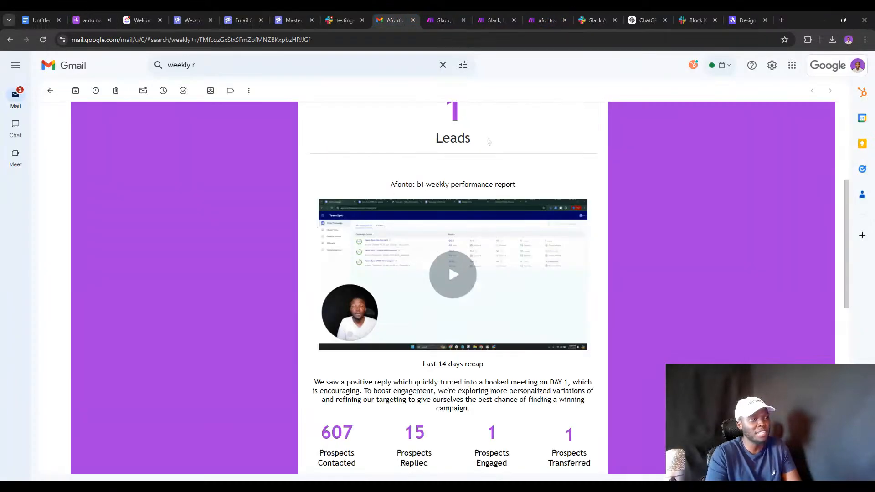
scroll(486, 141, up, 2)
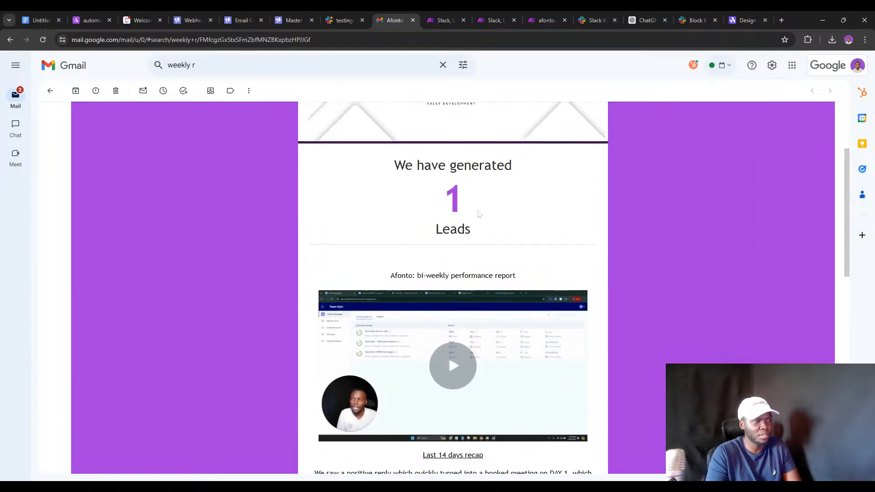
scroll(478, 214, down, 1)
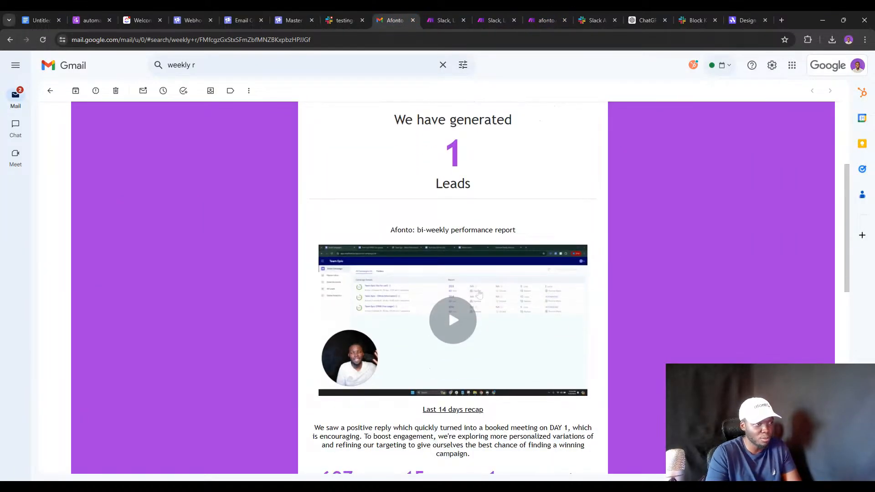
click(436, 258)
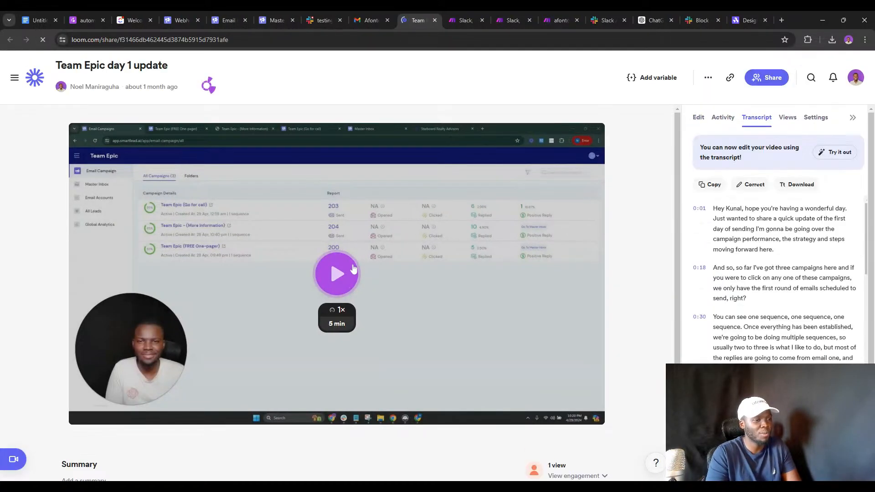
click(365, 20)
scroll(525, 232, down, 2)
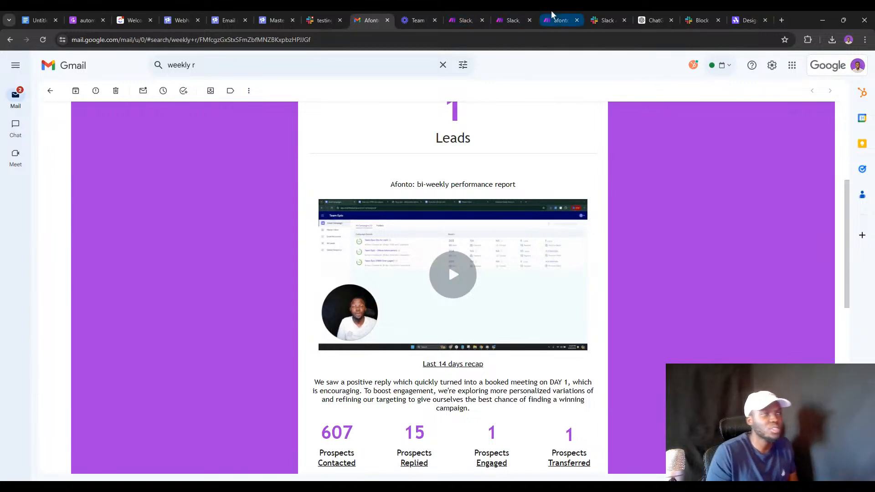
Leave the Weekly Client Report preview for Projects, reload the list, and reopen the design in the editor.
click(747, 20)
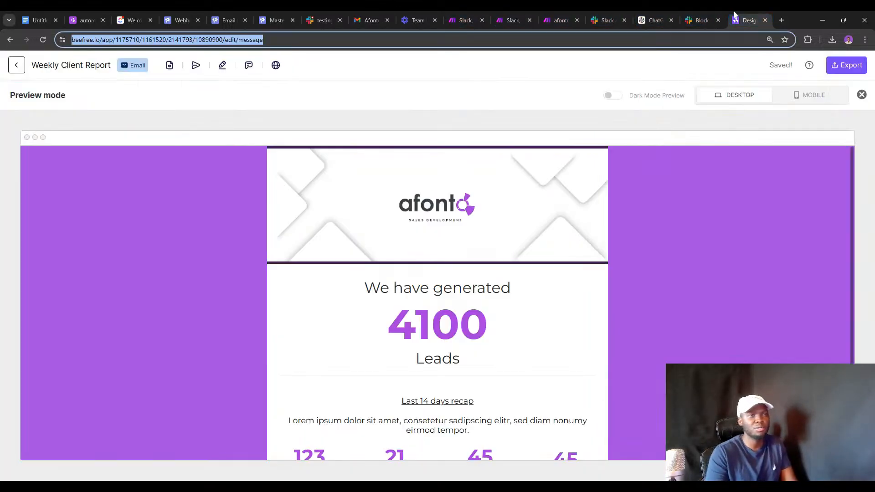
scroll(504, 230, down, 2)
scroll(492, 279, up, 2)
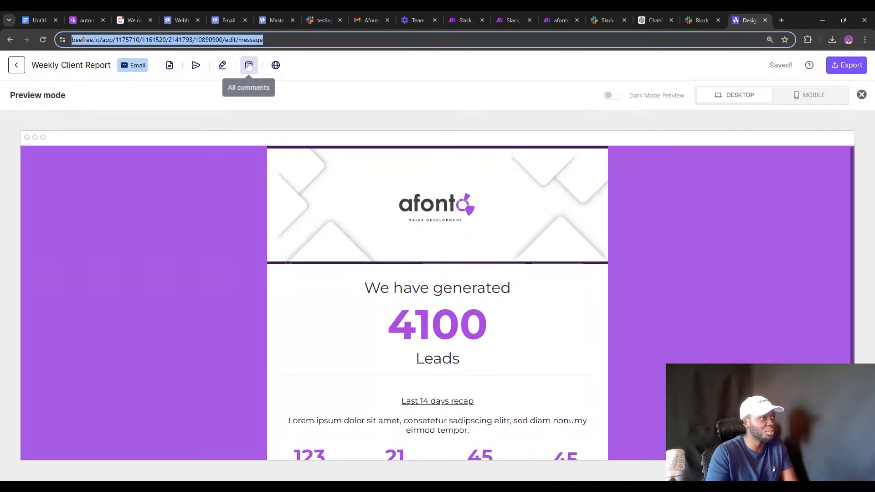
click(18, 70)
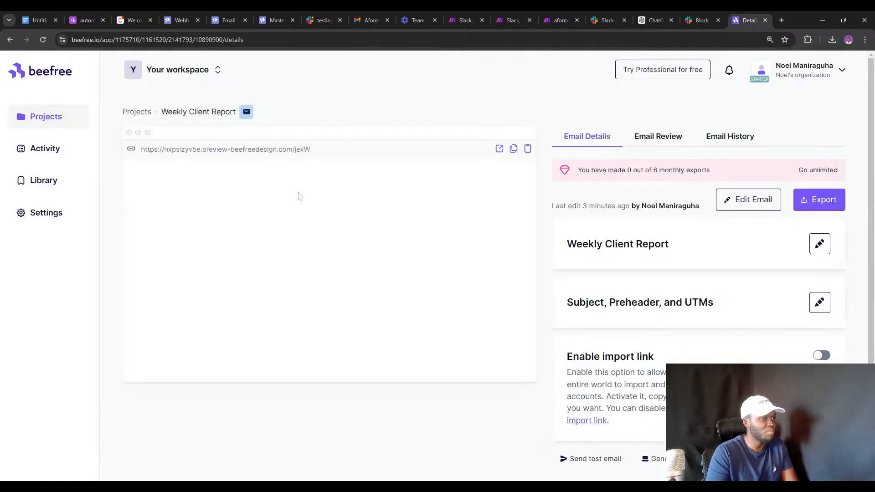
click(32, 119)
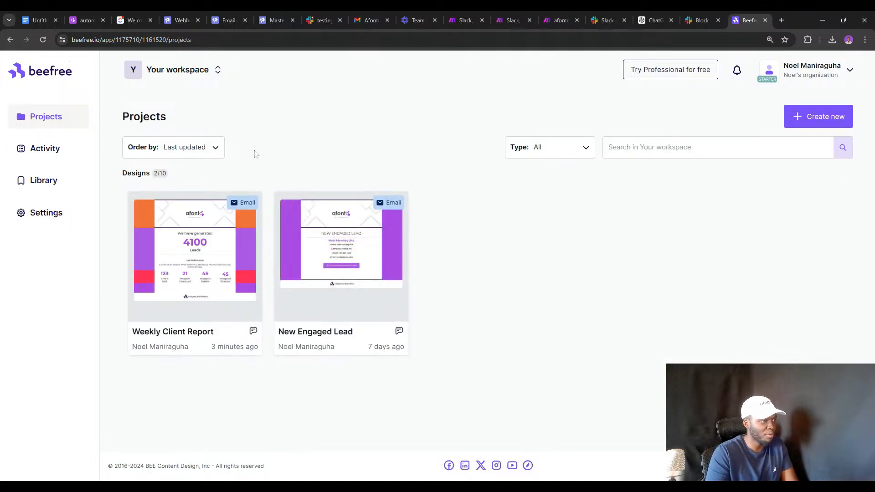
click(44, 40)
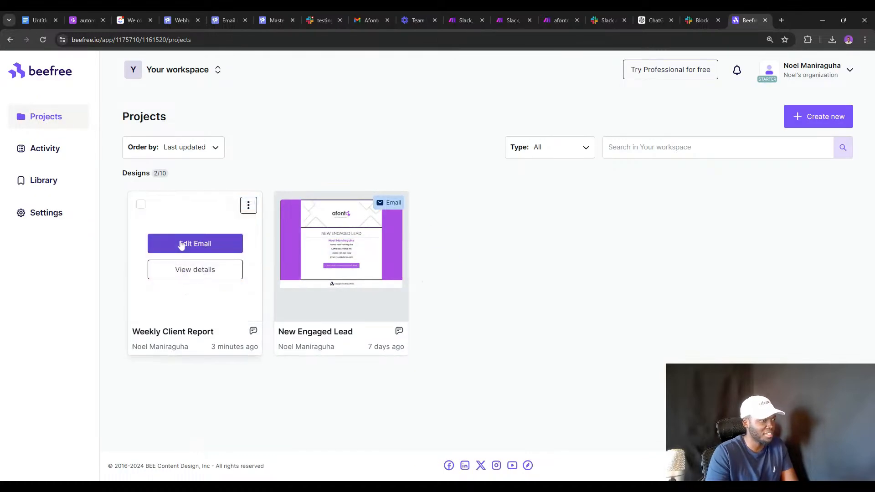
click(185, 244)
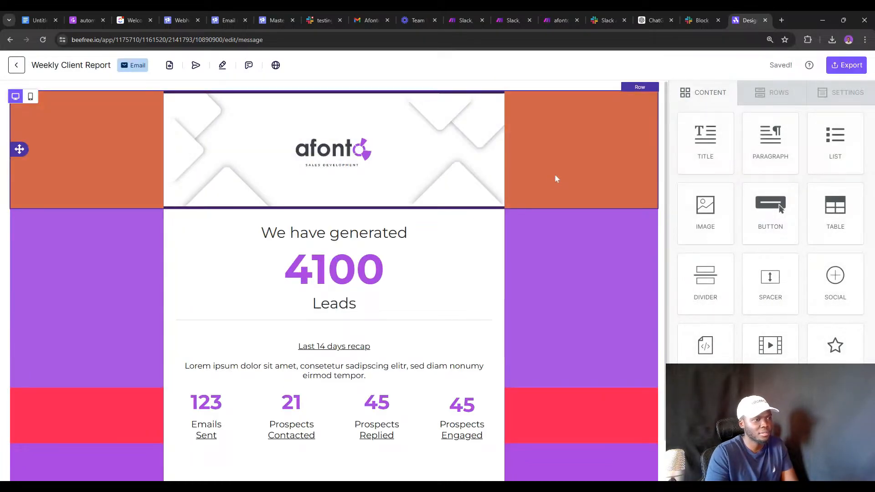
Recolour the orange banner row and red stats row to #a34ae7, then preview the email on desktop.
click(555, 172)
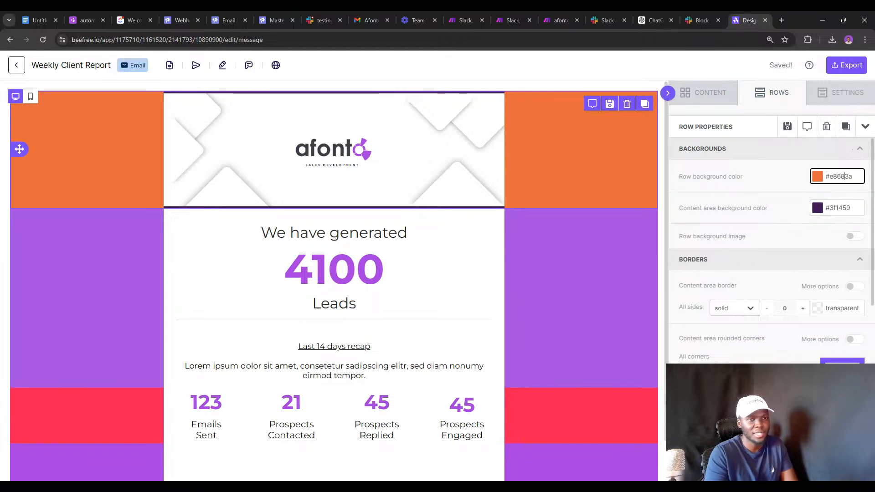
key(ctrl+z)
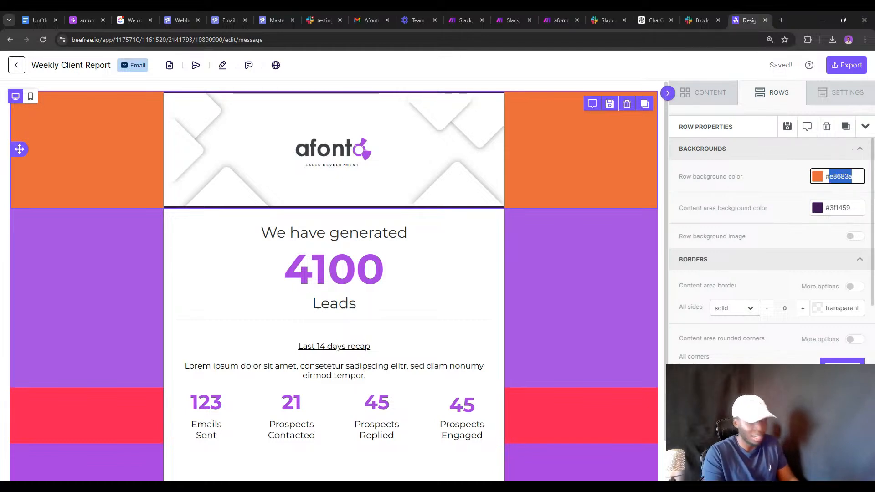
text(a34ae)
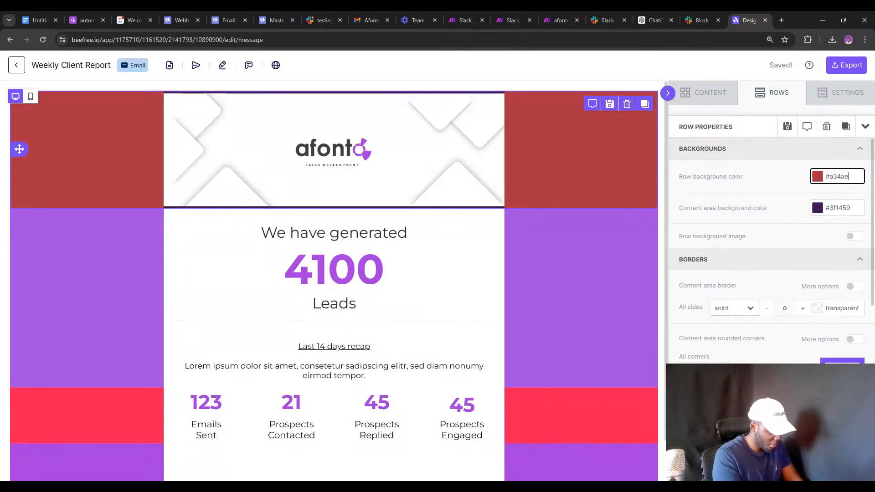
text(7)
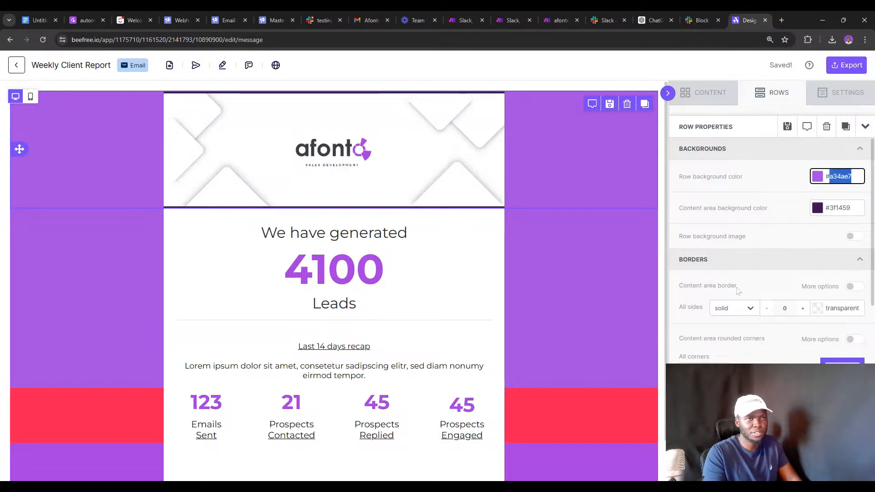
click(573, 396)
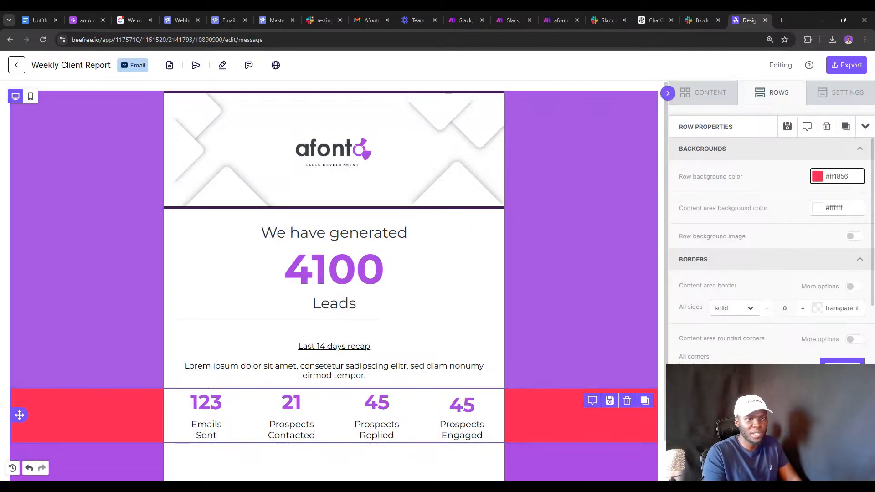
click(844, 176)
text(a34ae7)
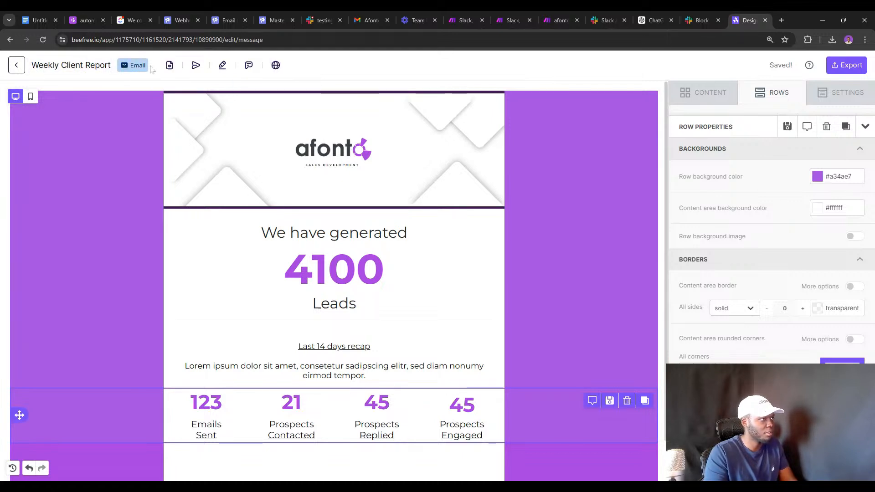
click(169, 65)
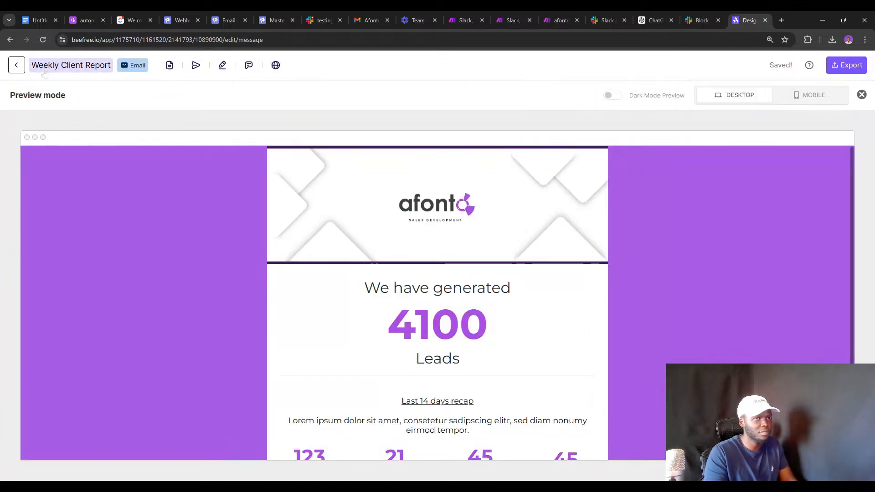
Make a copy of Weekly Client Report in Projects and edit the new '[copy 1] Weekly Client Report'.
click(17, 65)
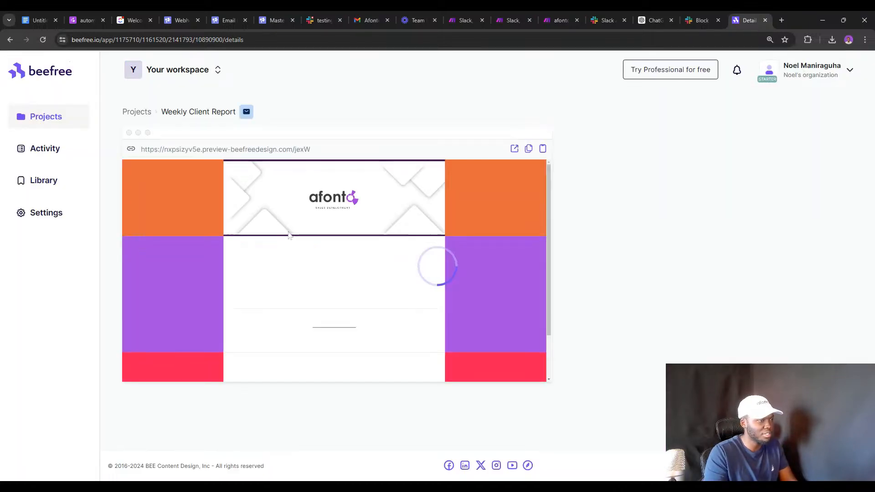
click(42, 118)
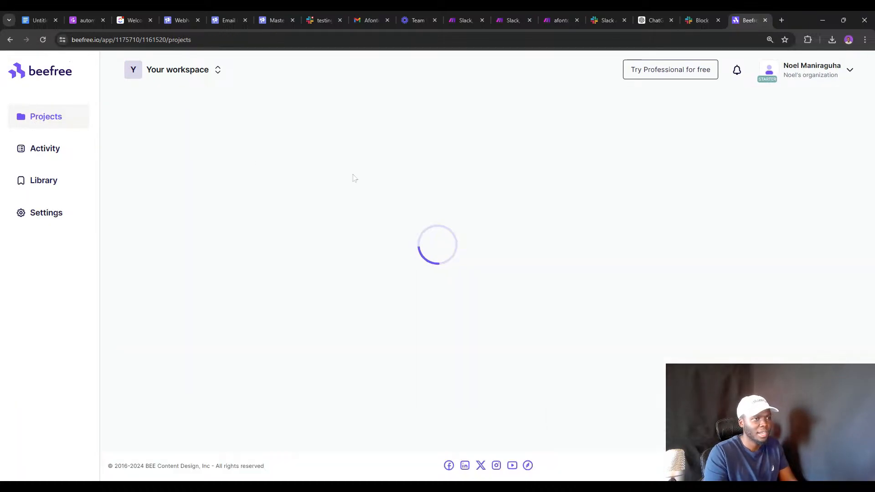
mouse_move(242, 272)
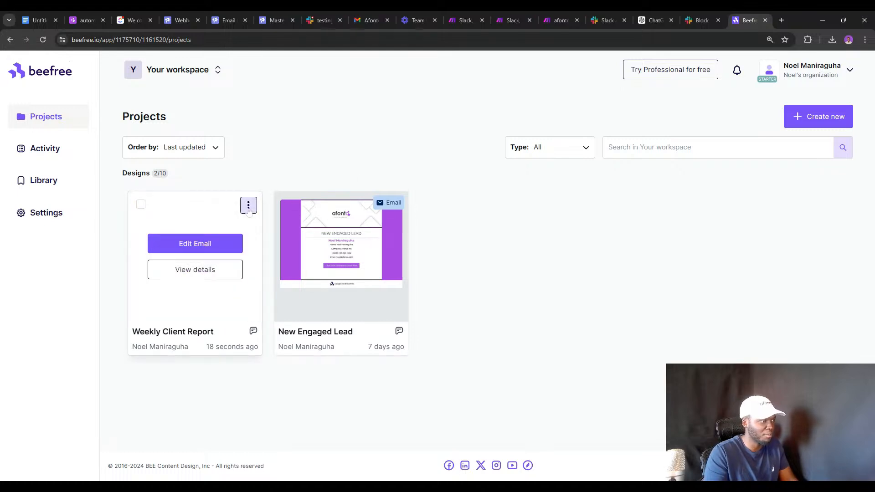
click(248, 206)
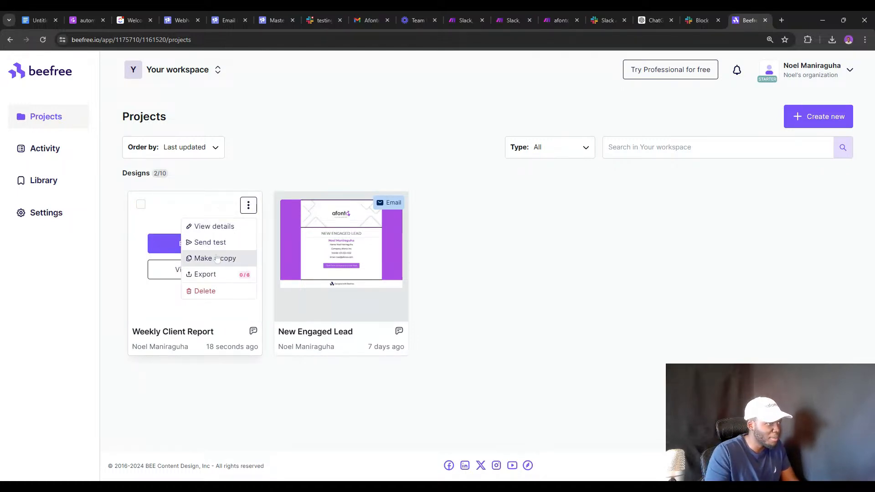
click(217, 259)
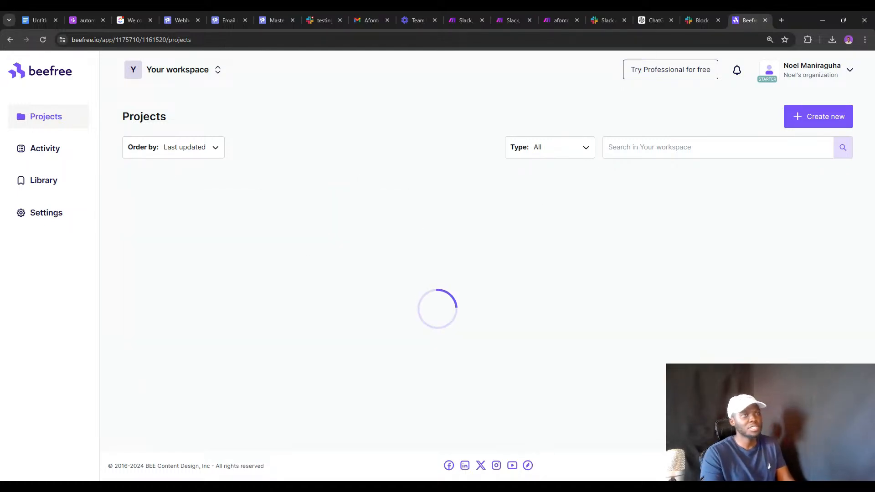
mouse_move(328, 269)
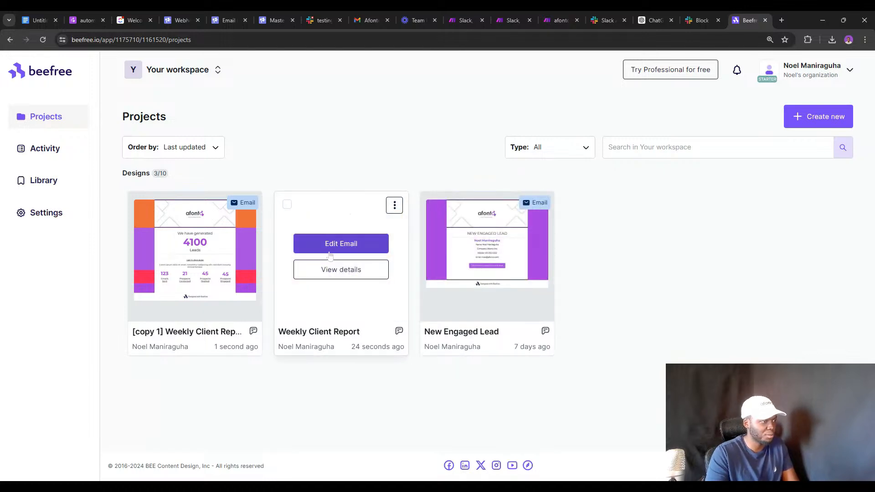
click(201, 246)
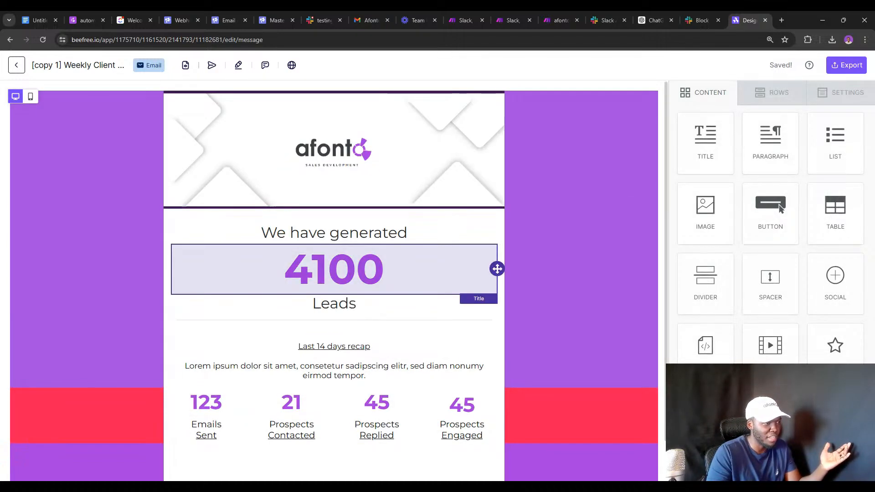
click(428, 274)
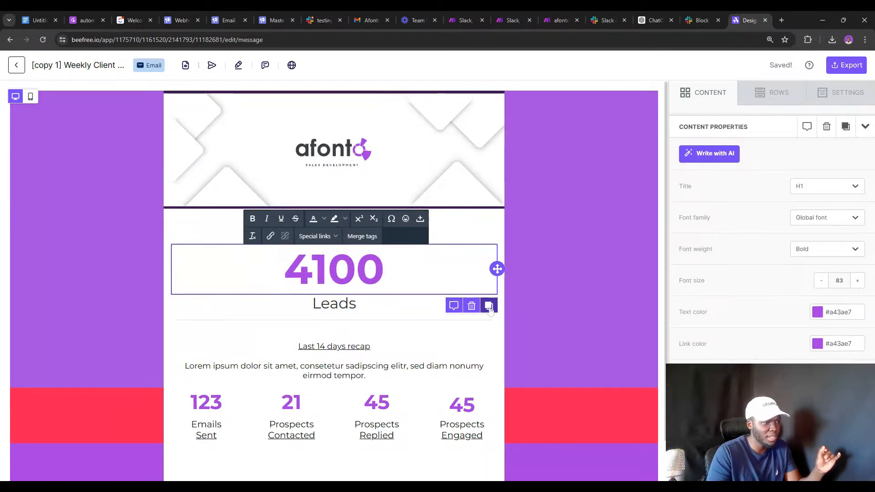
click(377, 306)
click(472, 275)
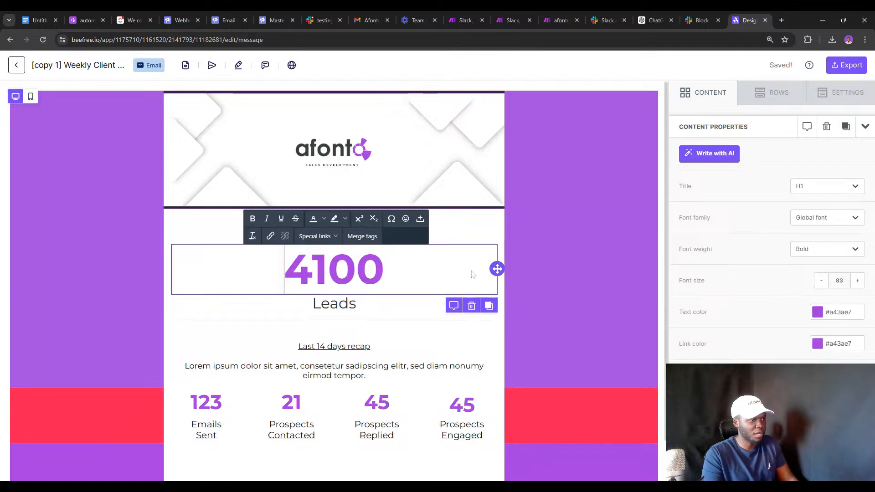
click(489, 306)
scroll(455, 296, down, 2)
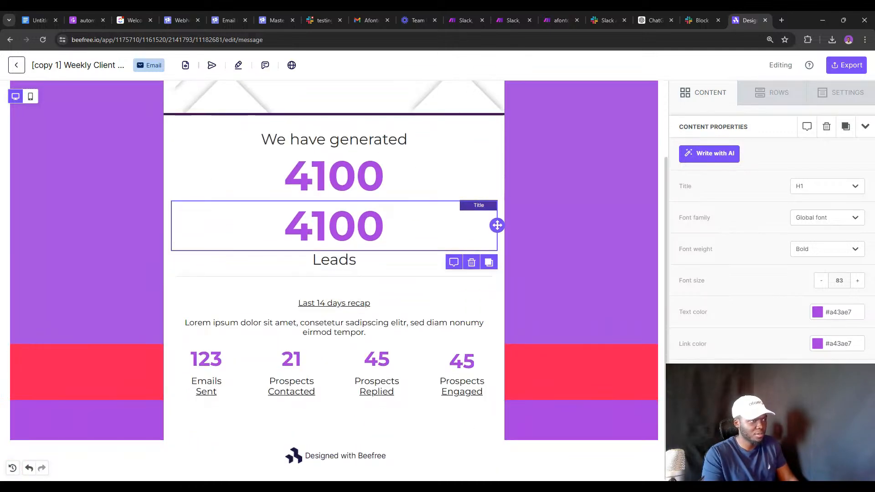
click(402, 220)
drag(496, 225, 405, 225)
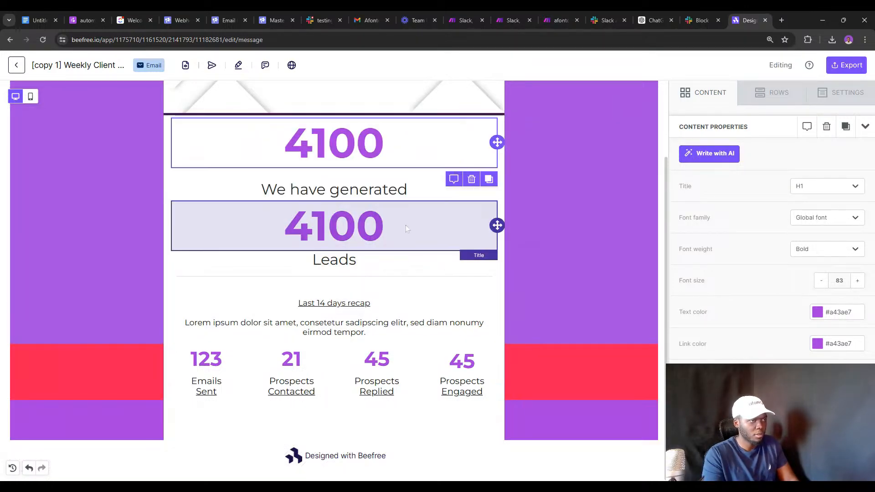
click(473, 180)
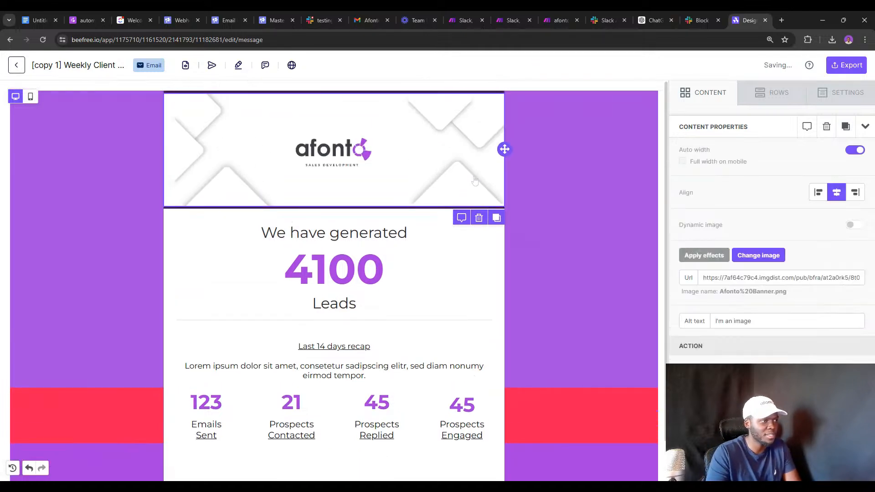
click(763, 101)
click(722, 97)
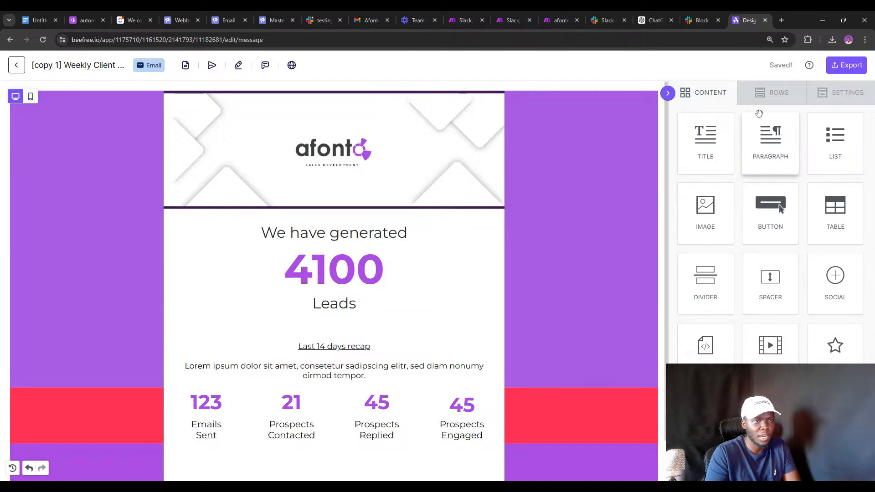
Drag a prebuilt two-column BOOKMARKSGROVE features row into the email under the header.
click(760, 93)
scroll(761, 246, down, 5)
scroll(761, 246, up, 2)
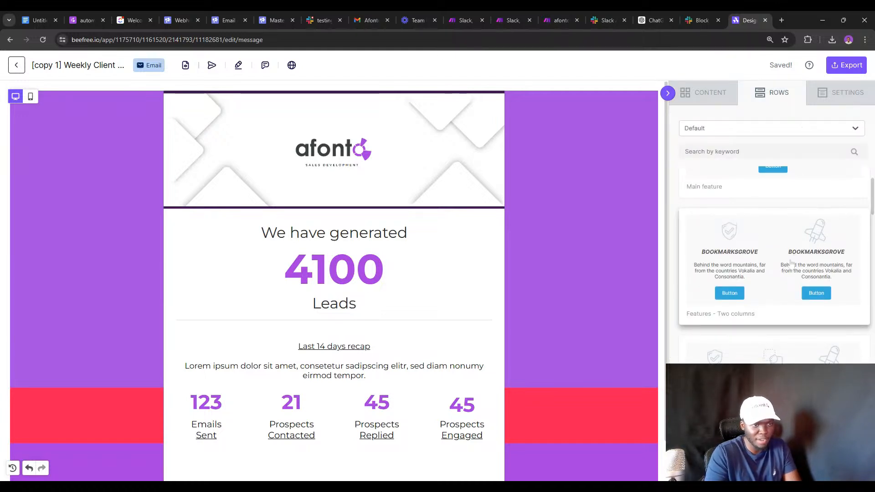
drag(791, 262, 319, 285)
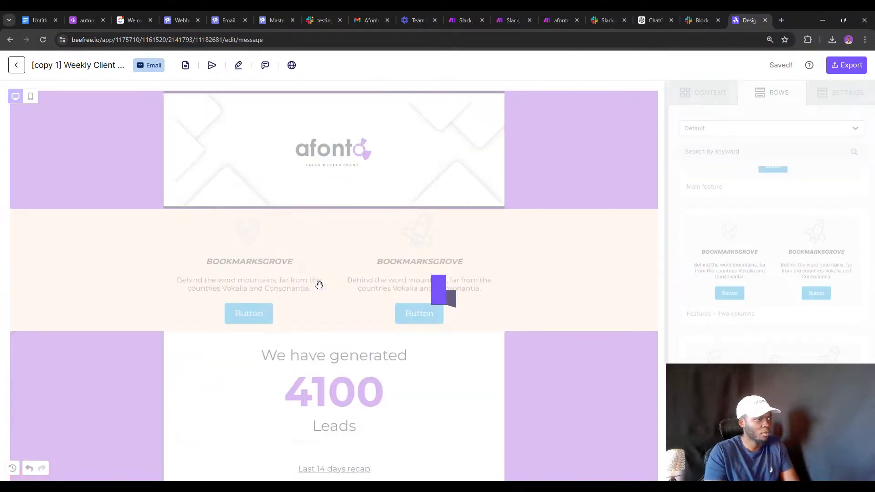
scroll(428, 311, down, 2)
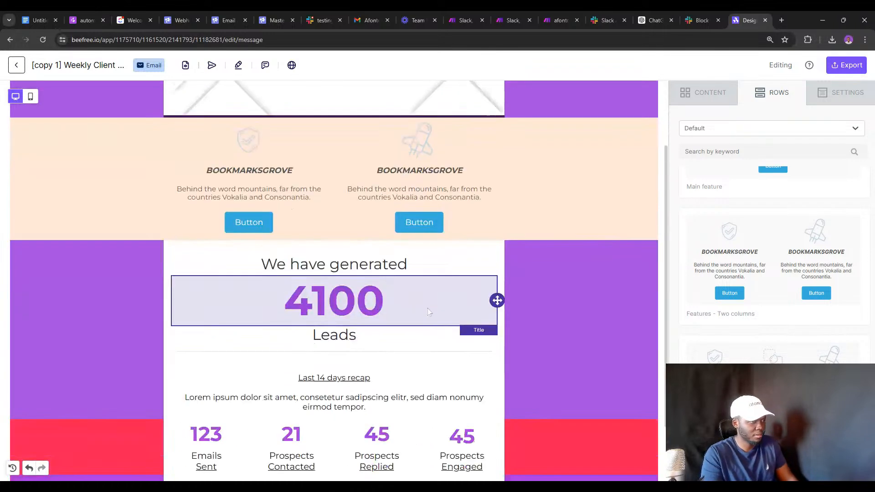
scroll(428, 291, up, 2)
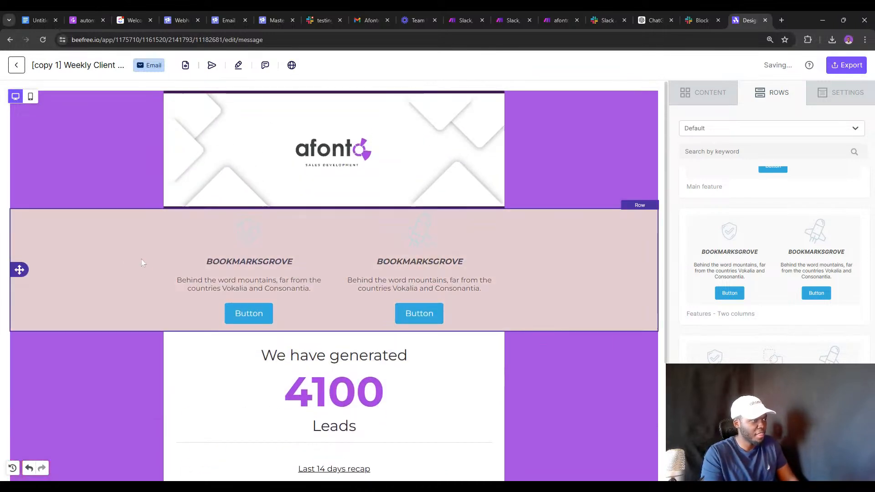
Set the features row background to #a34ae7 and its content area background to #ffffff.
click(141, 263)
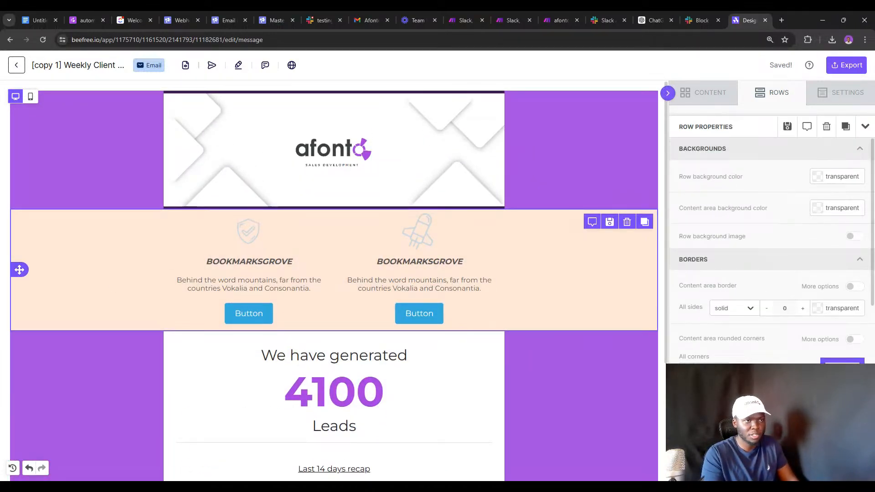
double_click(841, 177)
text(a34ae7)
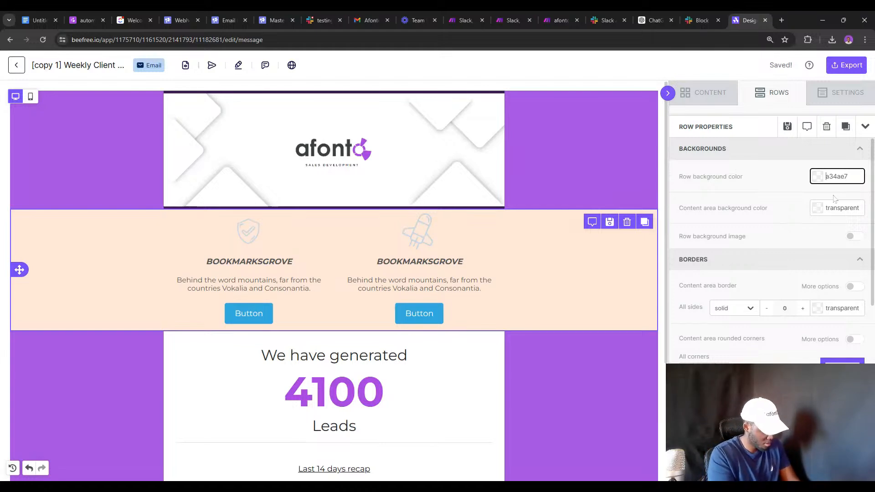
text(#)
key(Return)
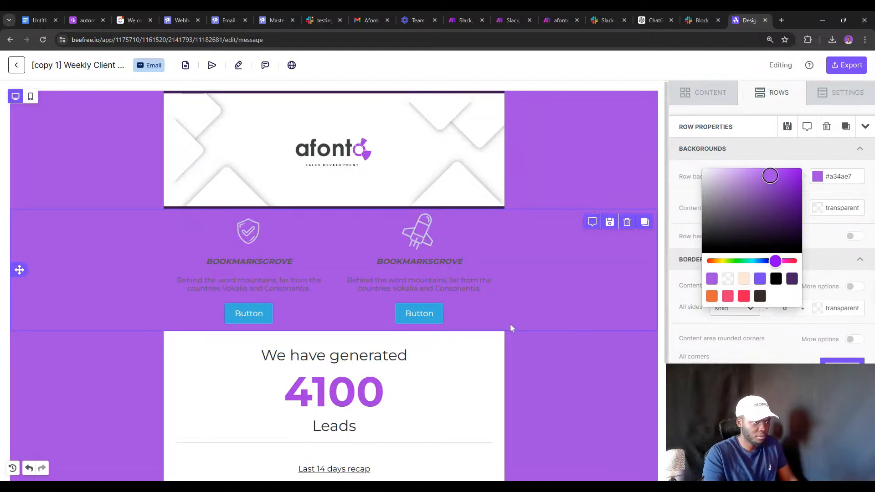
double_click(842, 207)
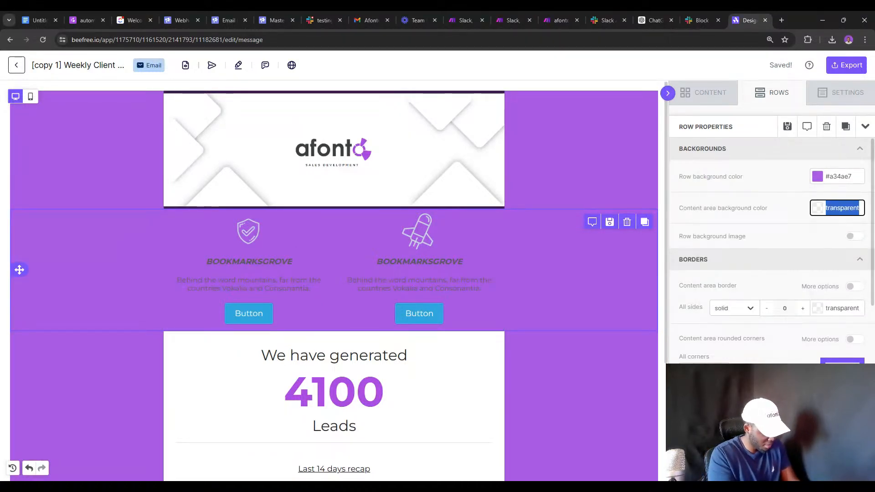
text(#ffffff)
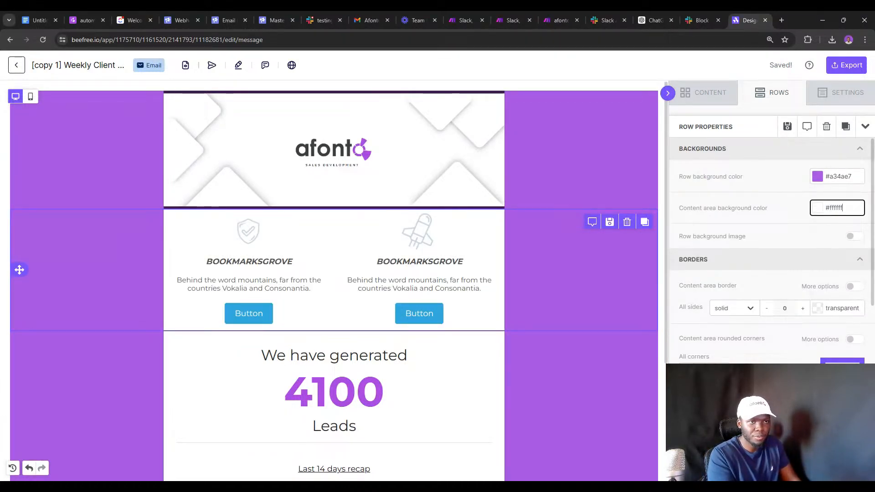
key(Return)
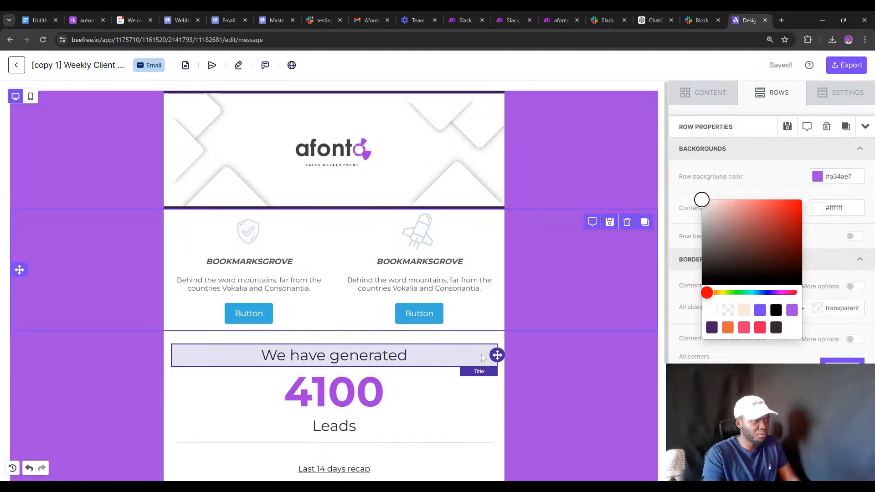
click(501, 352)
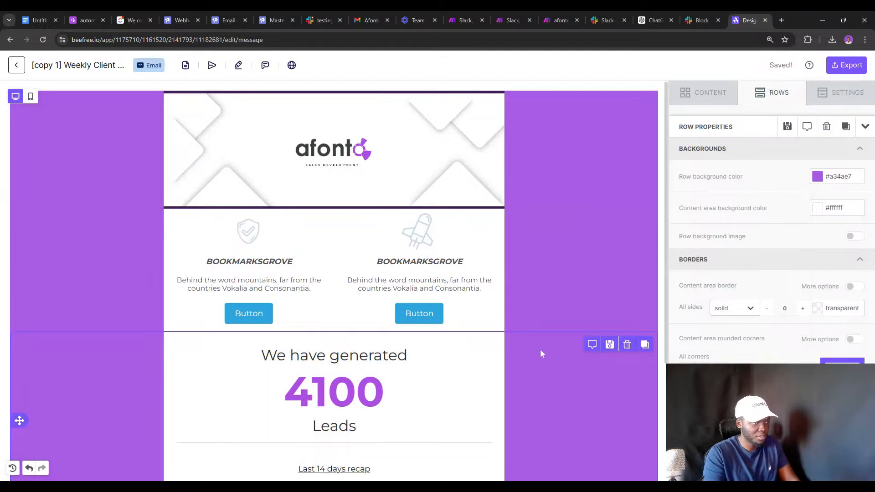
Drag the 'We have generated' heading into the dark strip under the afonto header, then exit the editor.
scroll(540, 349, down, 3)
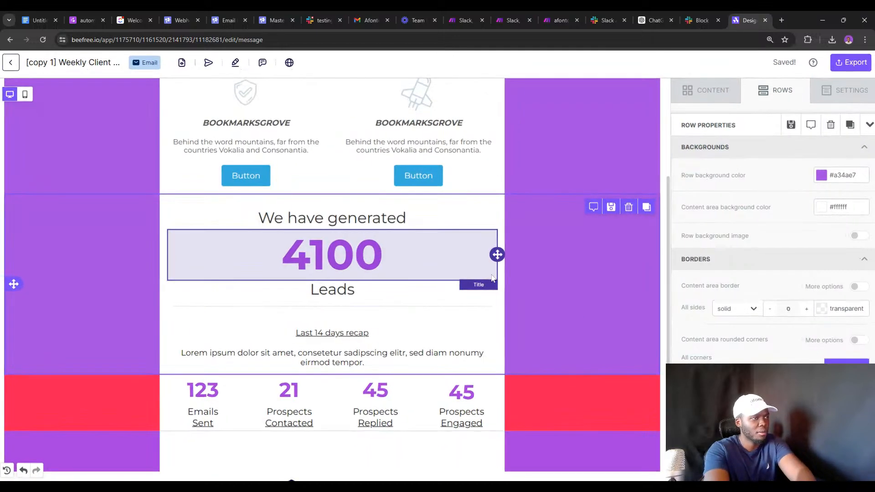
scroll(492, 273, up, 1)
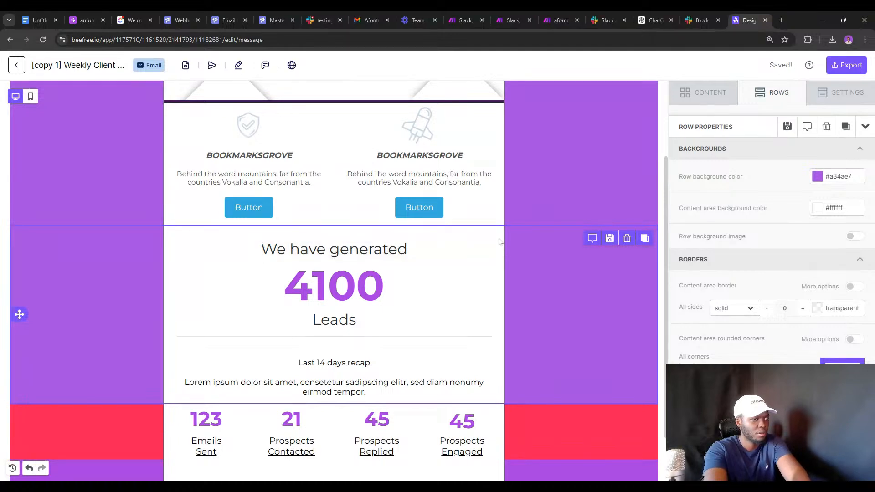
click(494, 232)
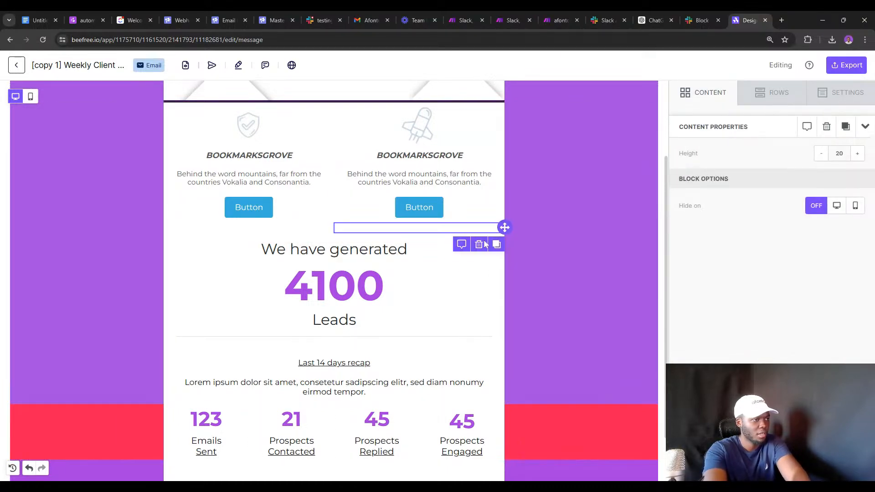
click(487, 256)
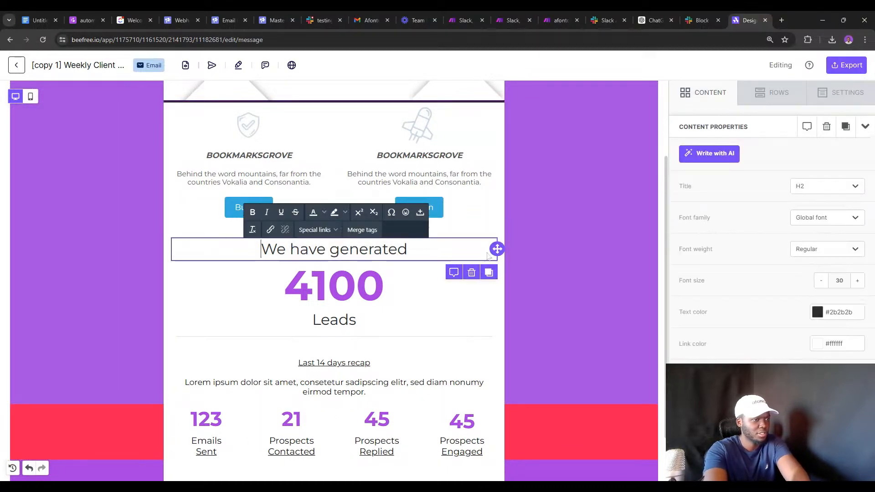
drag(496, 249, 332, 98)
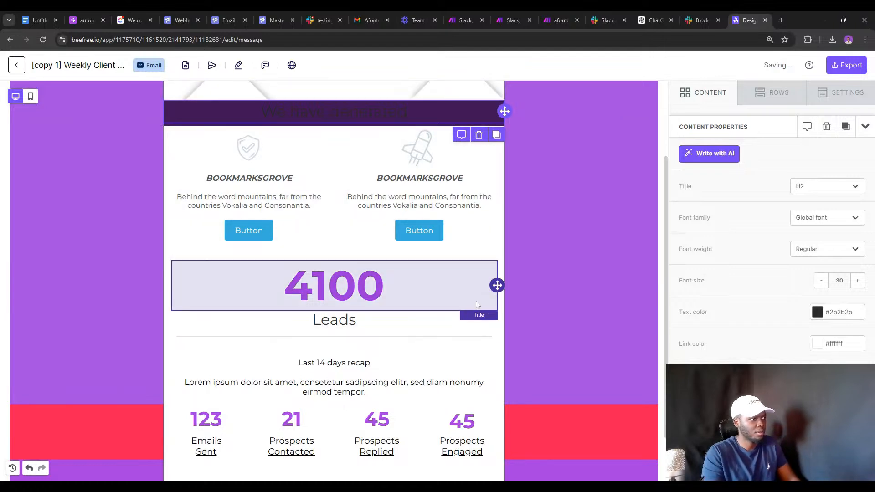
click(444, 115)
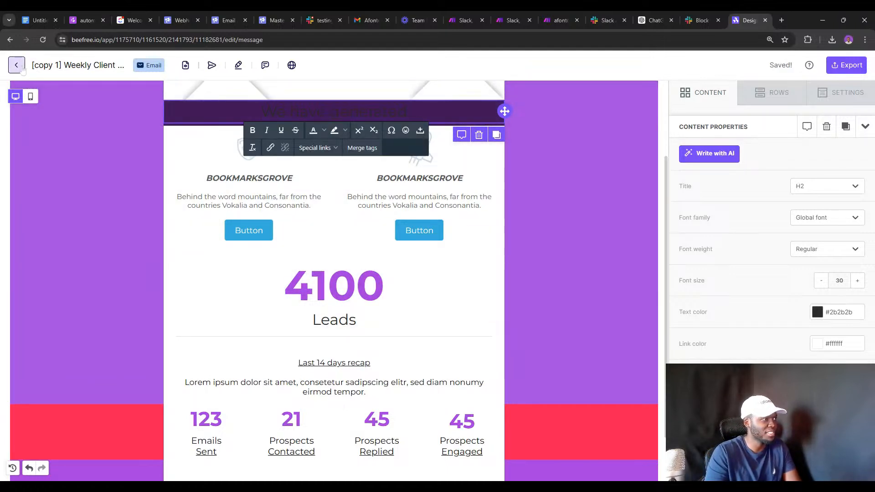
click(21, 66)
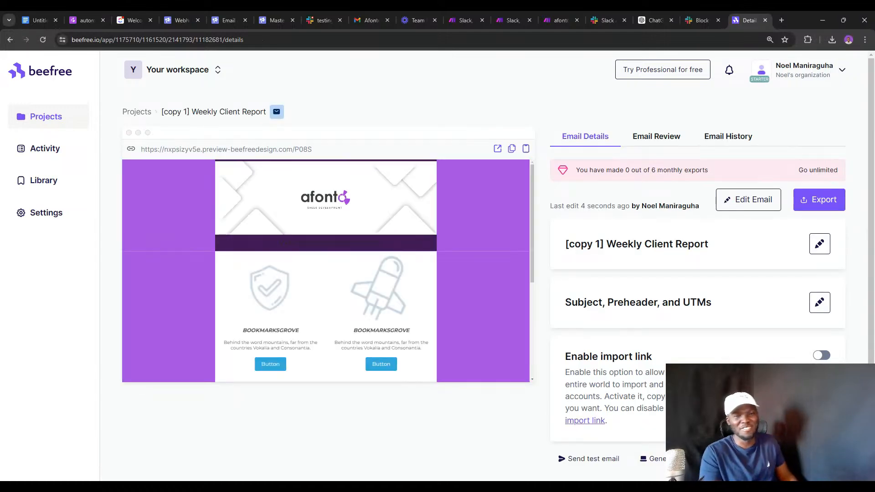
Go back to Projects, listing '[copy 1] Weekly Client Report', 'Weekly Client Report' and 'New Engaged Lead'.
click(55, 119)
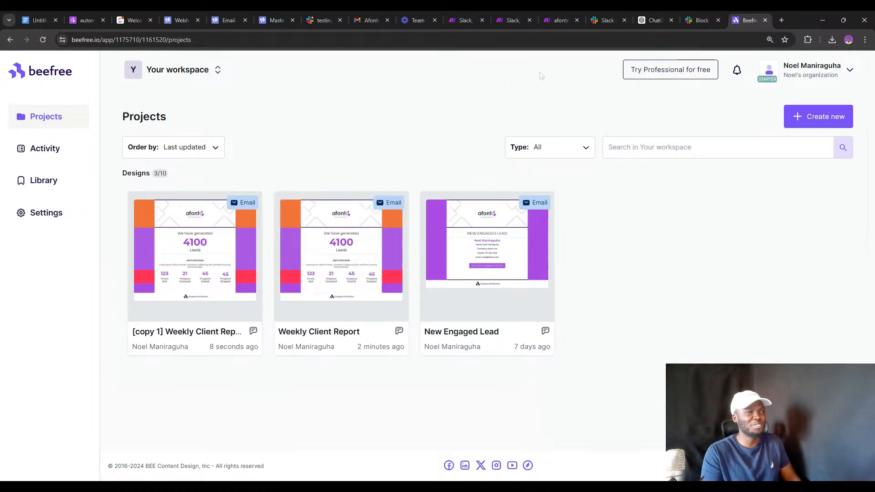
mouse_move(321, 250)
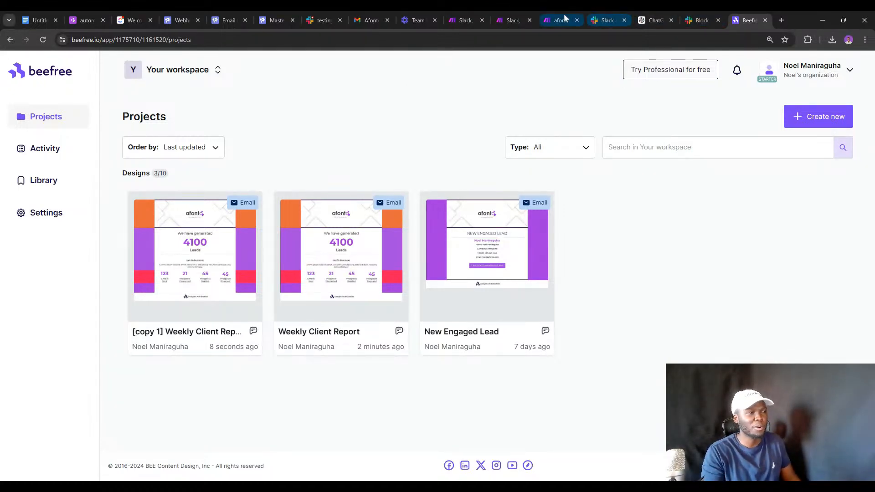
Switch to the afonto weekly client reports scenario in Make and close the open Gmail module.
click(463, 16)
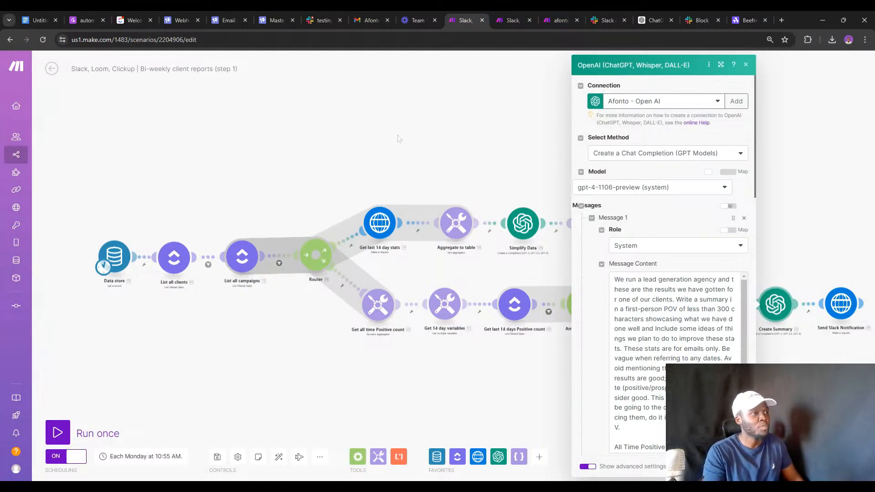
click(507, 10)
click(551, 10)
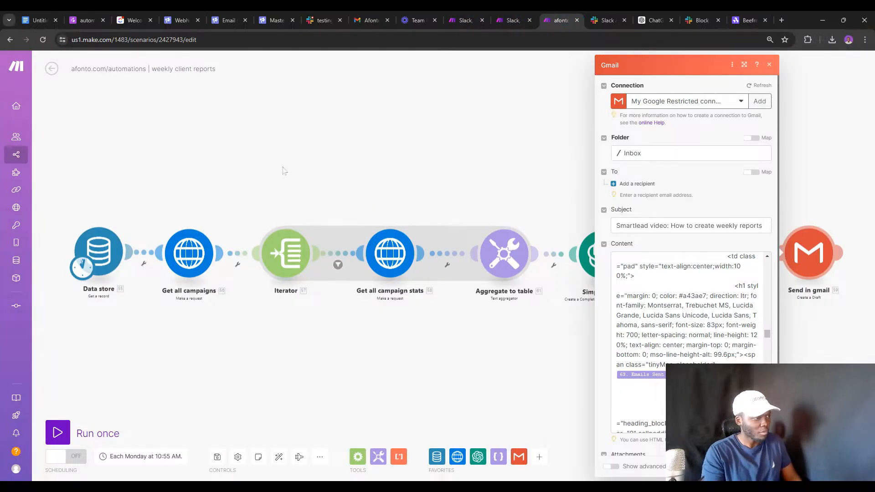
click(251, 198)
Review the Get all campaigns request, which pulls its API key from the data store, and the Iterator settings.
click(183, 255)
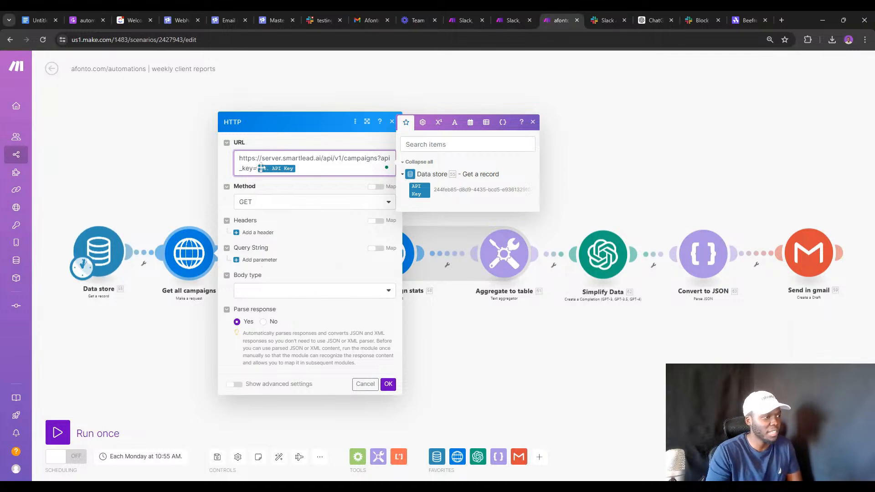
click(184, 209)
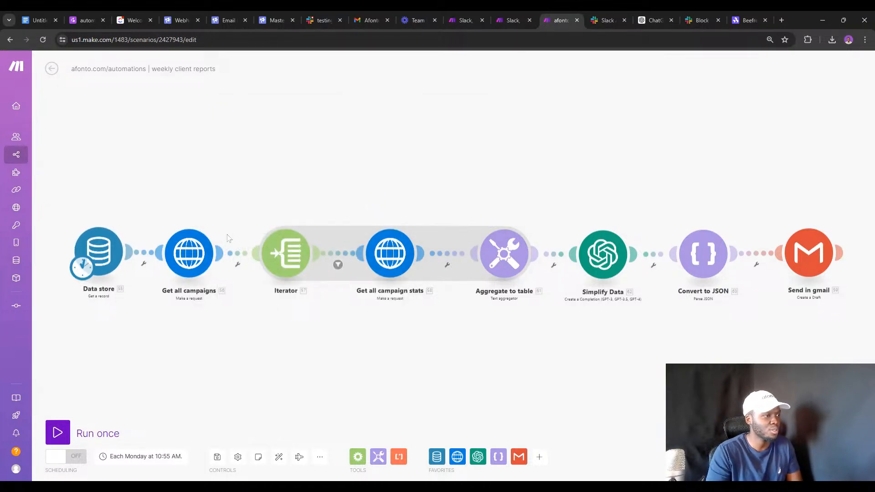
click(323, 254)
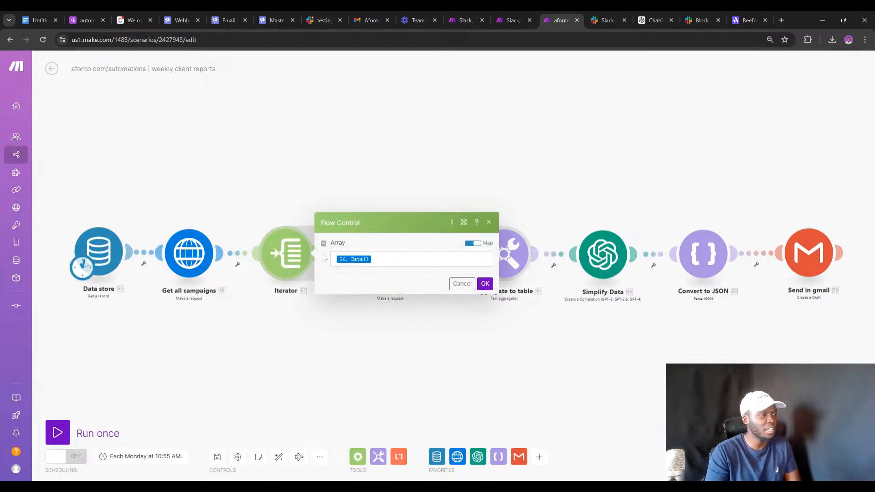
key(Escape)
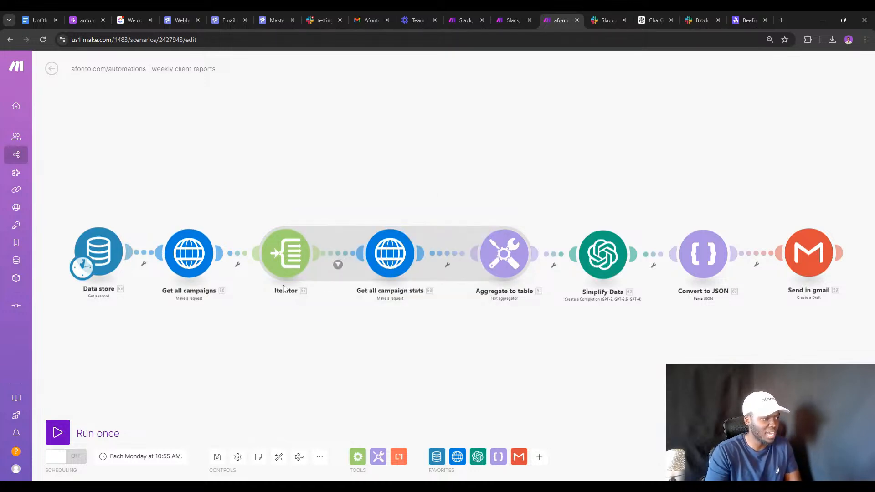
Review the client_id 7048 filter, the Get all campaign stats request and the Aggregate to table settings.
click(338, 261)
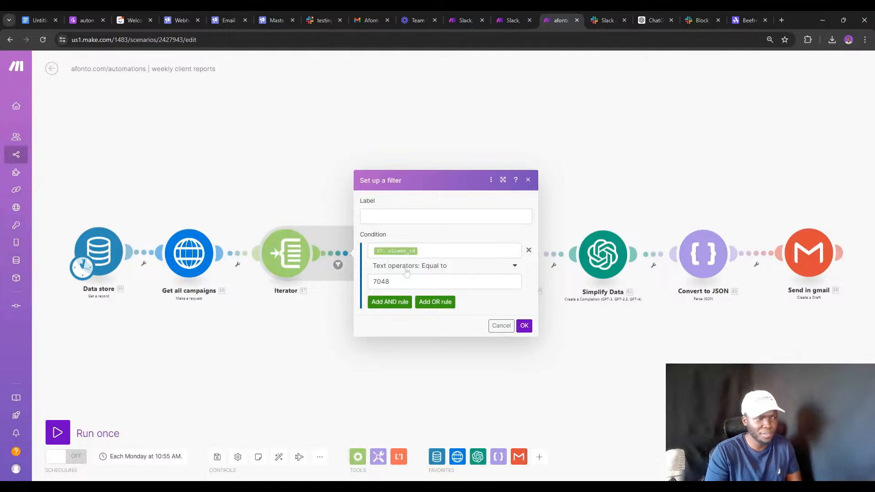
double_click(381, 282)
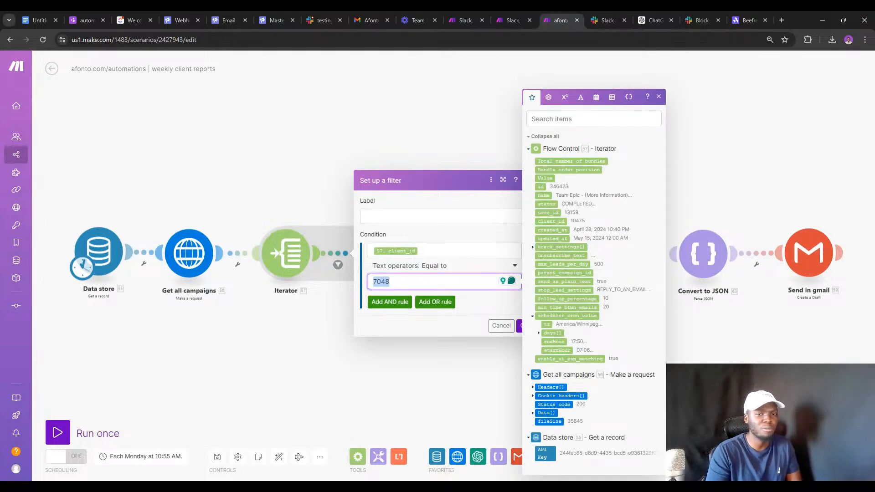
click(327, 277)
click(390, 251)
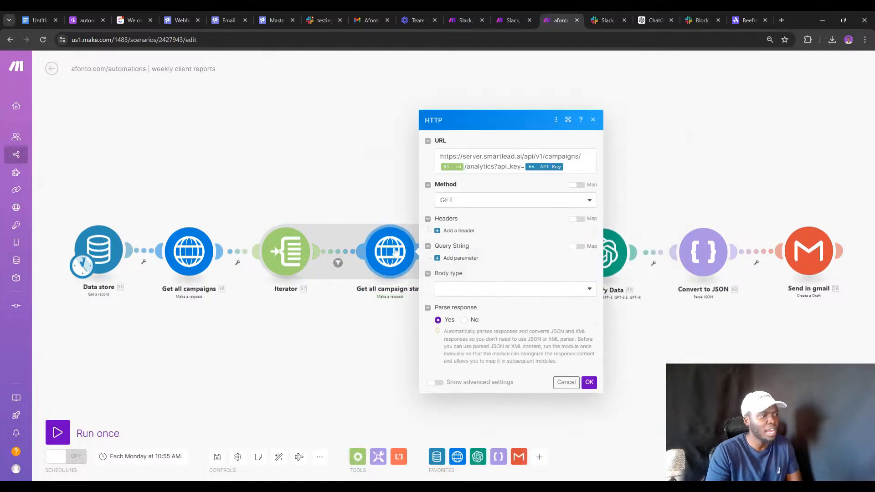
click(371, 302)
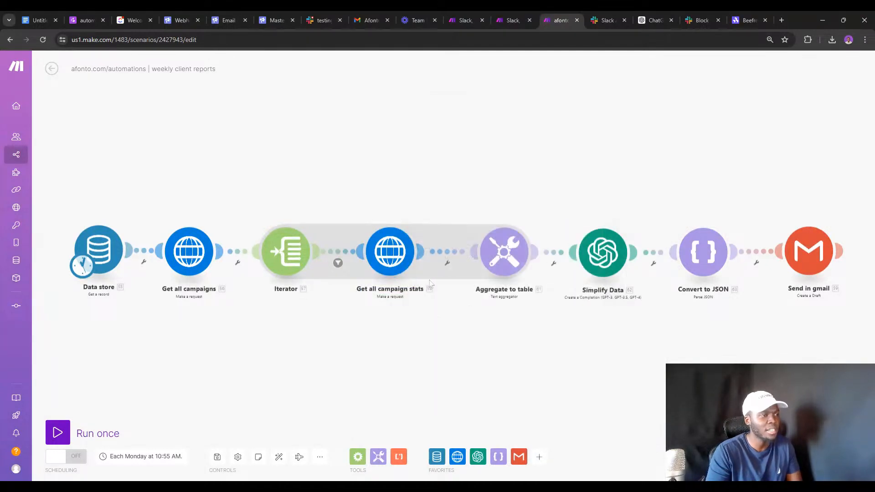
click(488, 251)
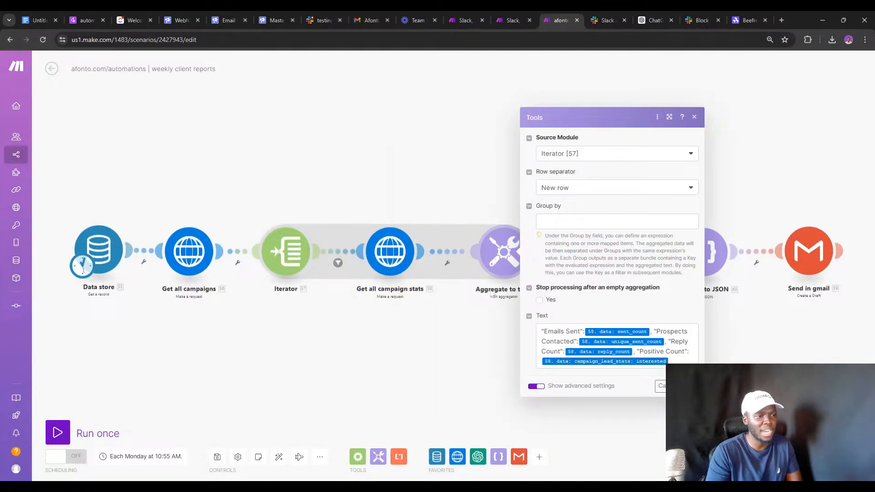
click(479, 295)
Unlink Send in gmail from Convert to JSON and start a single run, triggering the transformer warning.
right_click(558, 251)
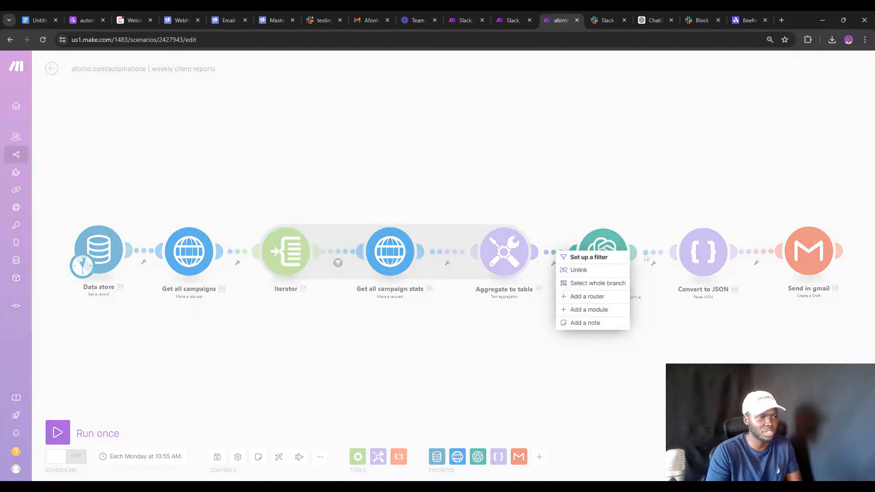
click(688, 298)
right_click(768, 252)
click(776, 275)
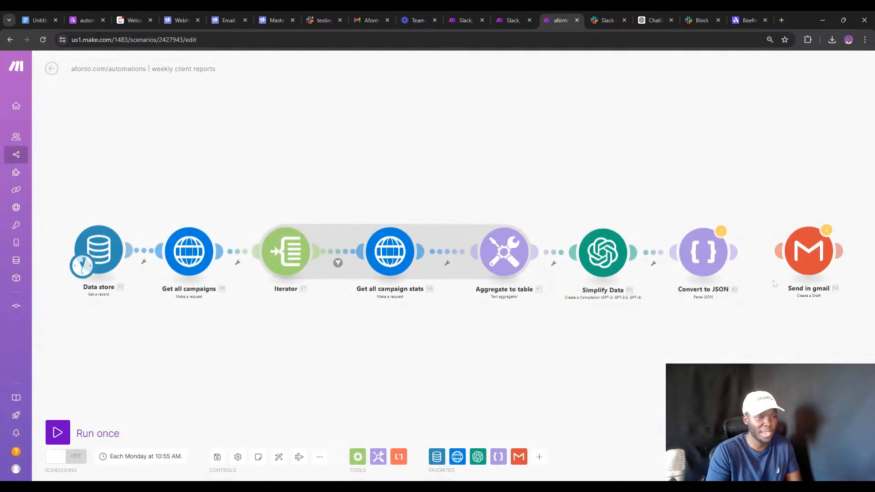
click(117, 431)
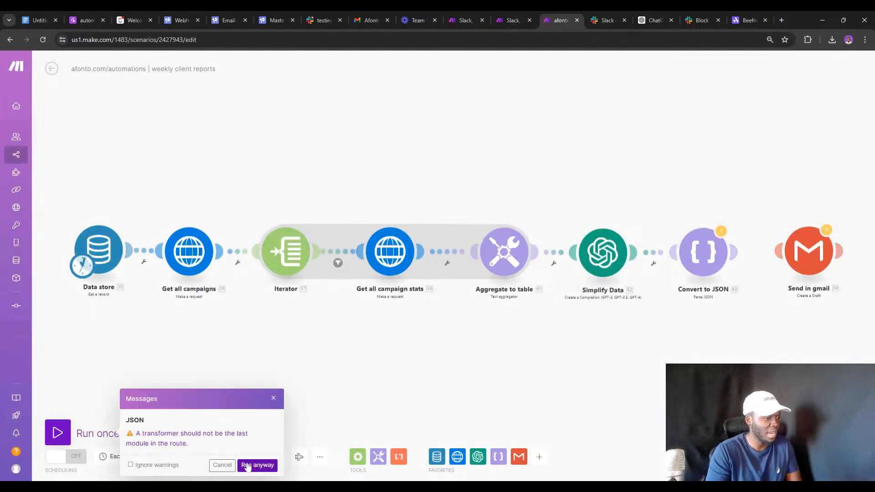
Run despite the warning, check the data store and filter outputs, then open the Iterator's Array mapping.
click(250, 464)
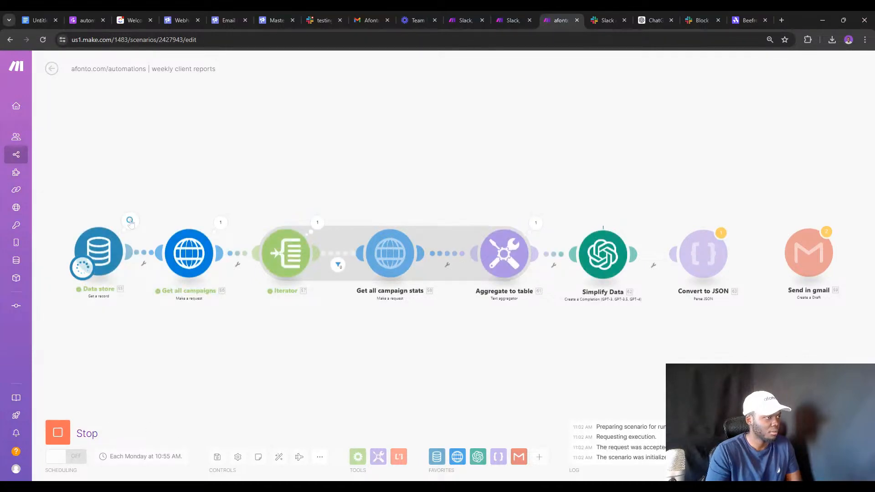
click(130, 221)
click(250, 322)
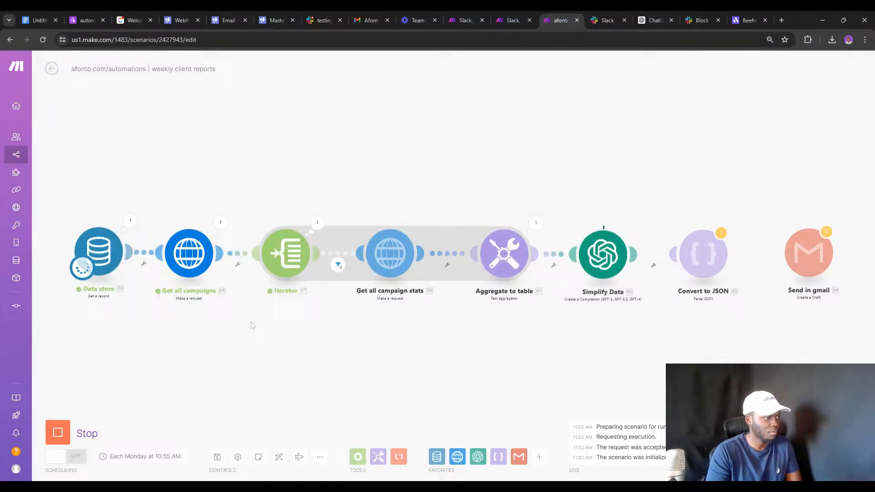
click(337, 268)
click(313, 301)
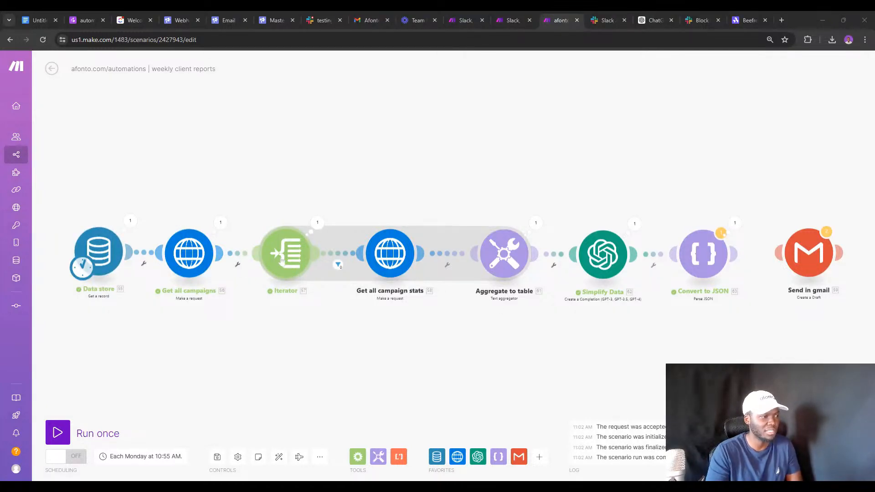
click(282, 261)
click(410, 259)
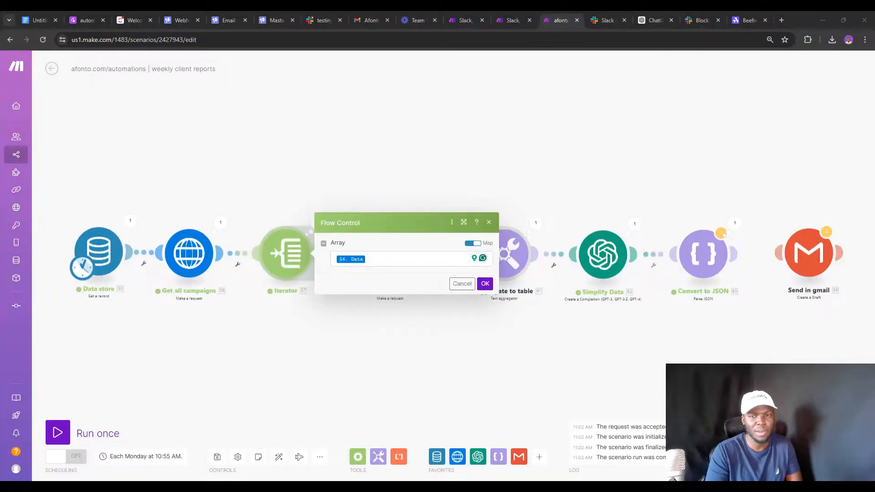
Review the Iterator's array mapping and the Get all campaigns HTTP request settings.
click(499, 280)
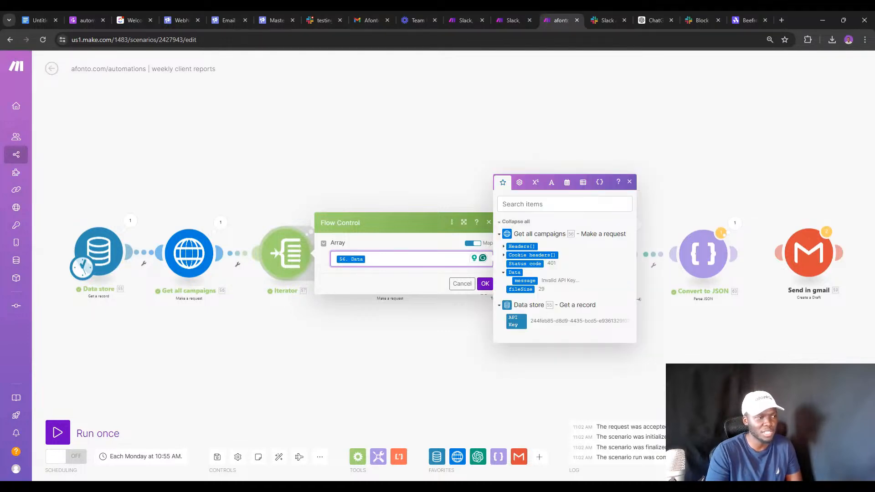
click(390, 319)
click(215, 259)
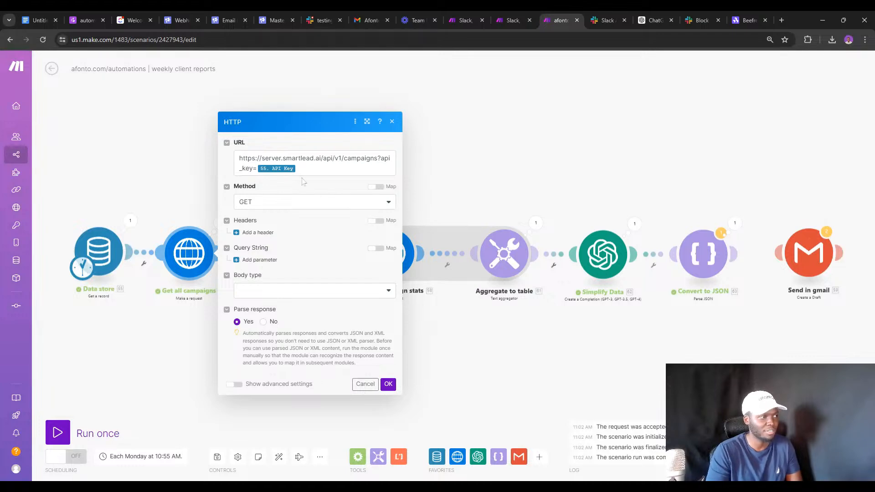
click(131, 311)
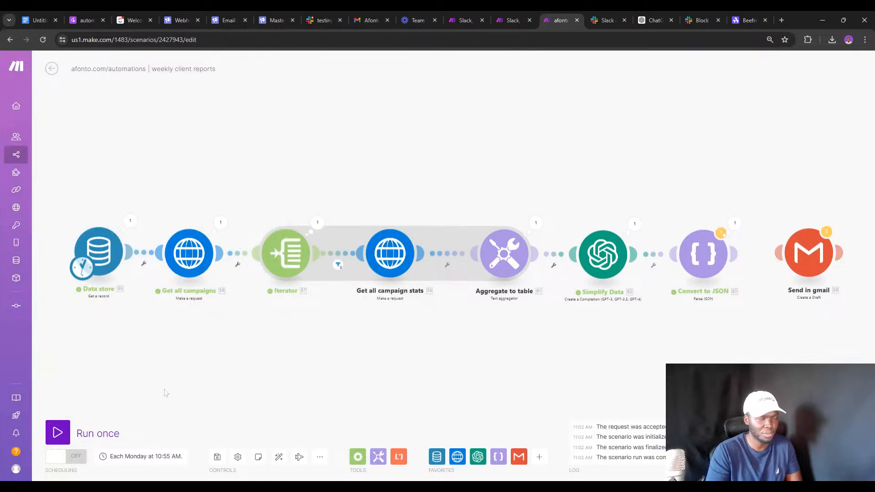
Run the scenario once despite the warning and view Aggregate to table's combined output bundle.
click(62, 431)
click(253, 465)
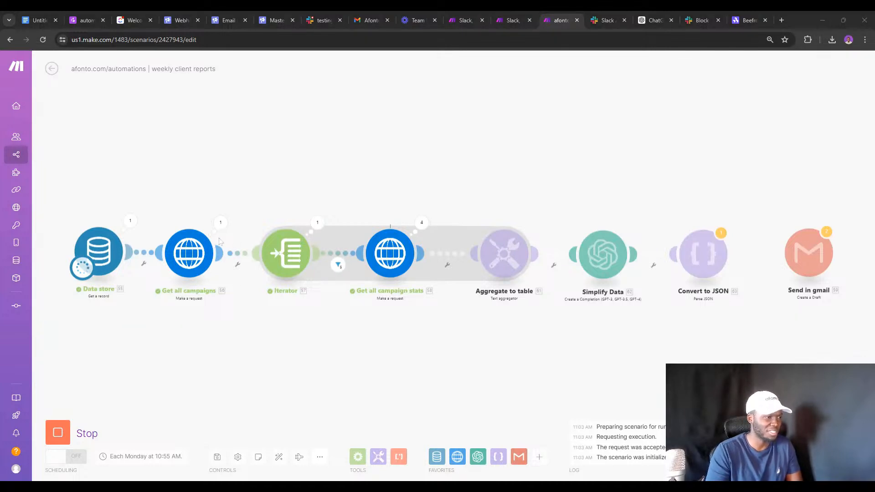
drag(416, 352, 393, 347)
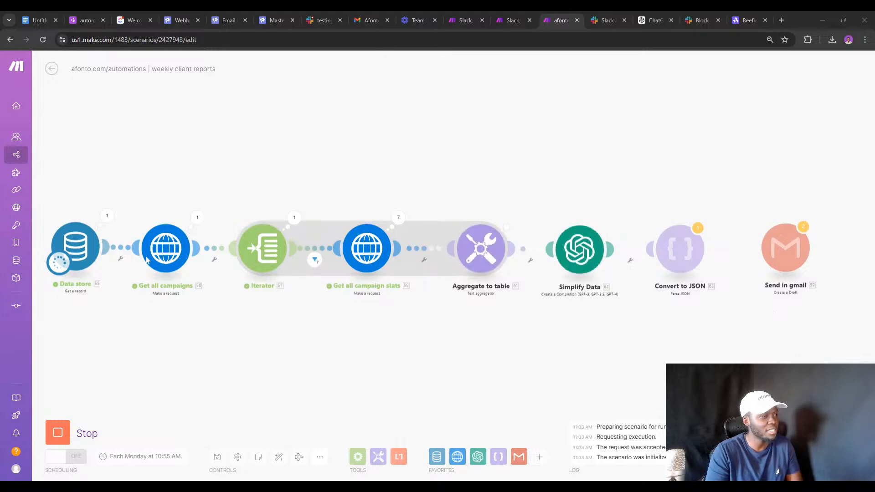
click(512, 218)
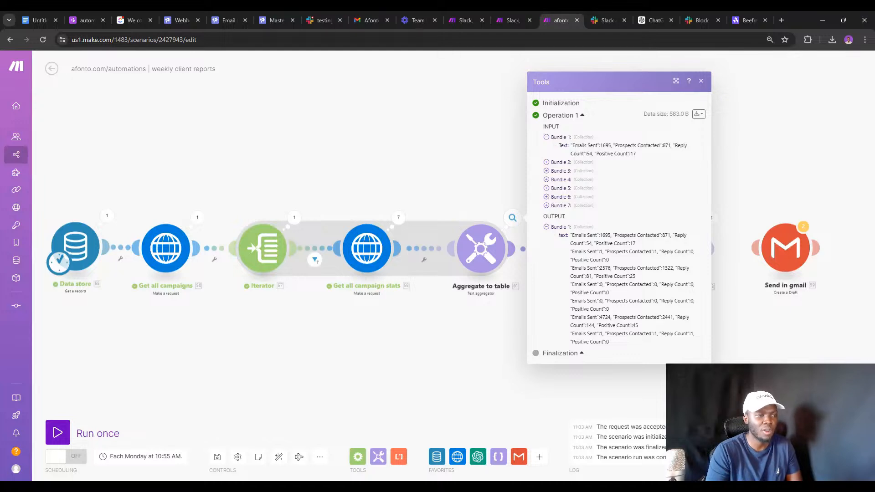
Check the aggregator settings, then inspect the OpenAI output's first choice message with its returned JSON.
click(502, 256)
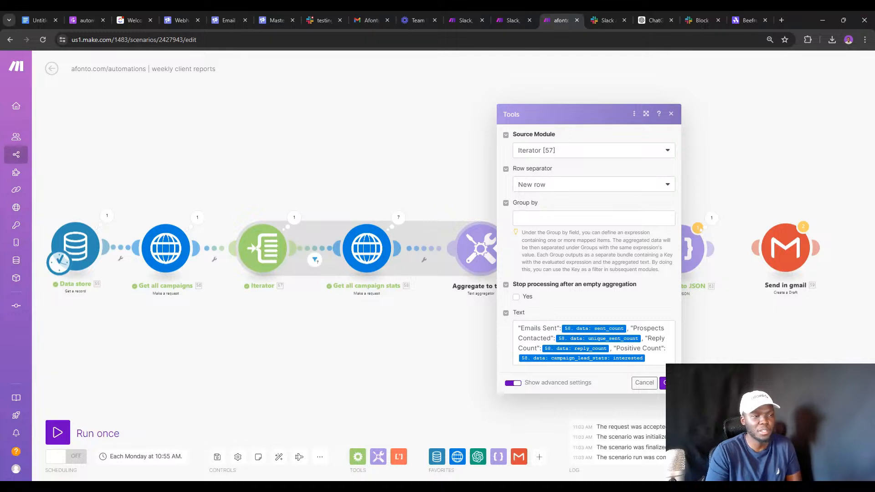
click(465, 309)
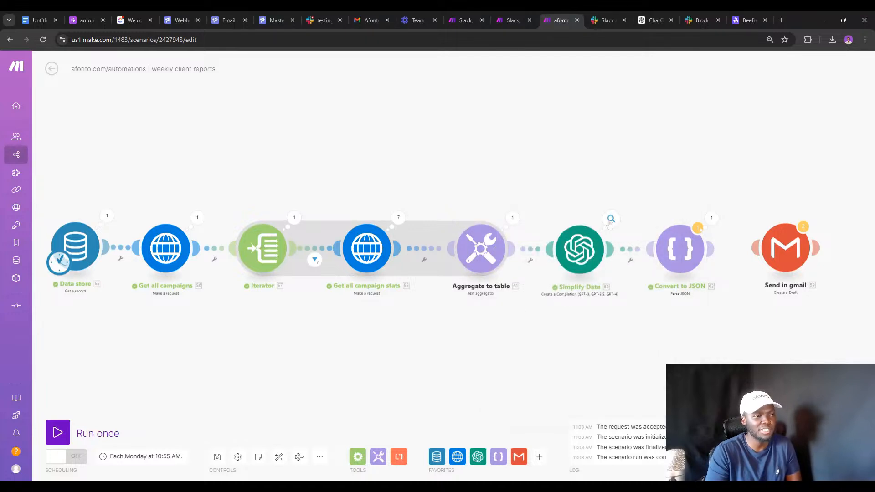
click(608, 224)
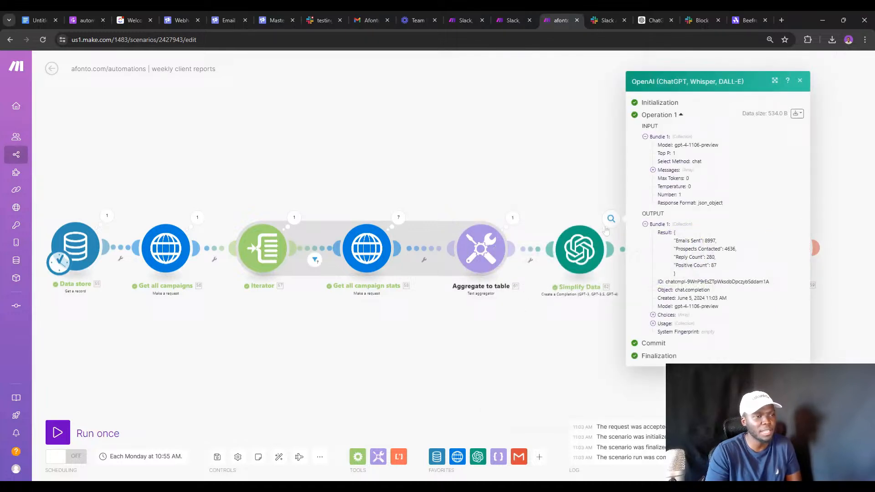
click(653, 315)
click(660, 320)
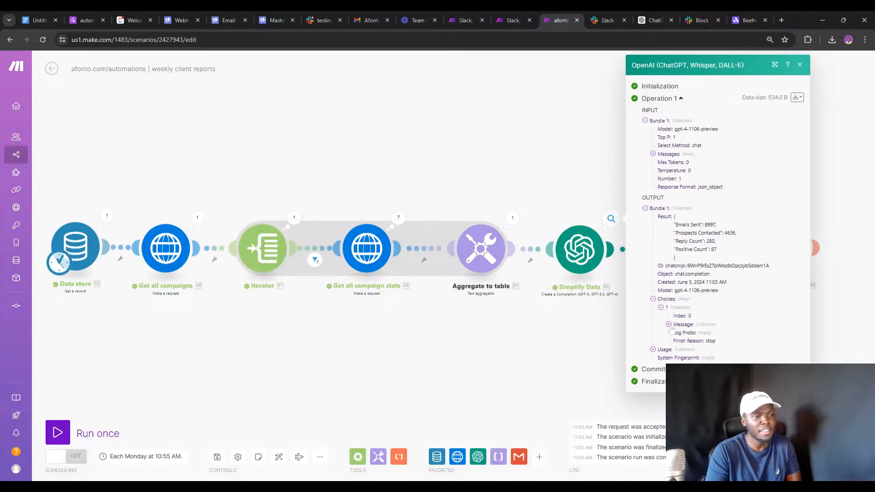
drag(702, 341, 705, 381)
click(724, 381)
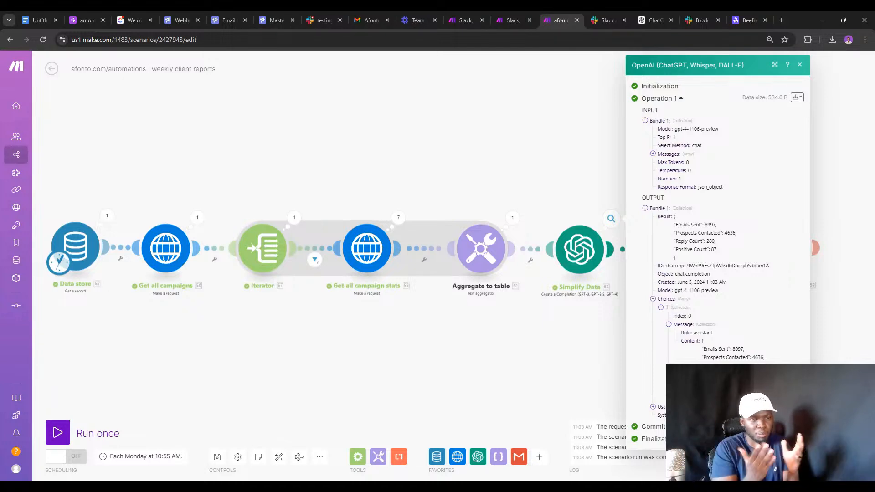
click(545, 315)
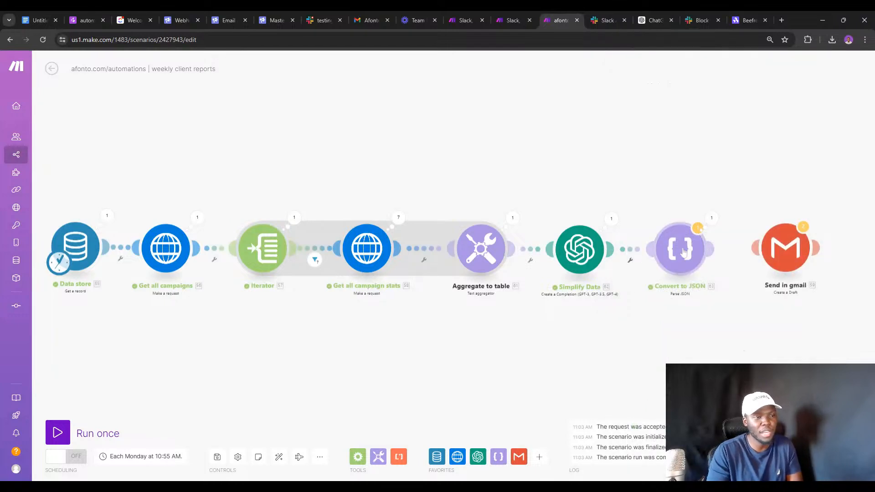
Inspect Convert to JSON's Emails Sent, Prospects Contacted, Reply Count and Positive Count fields, then the Gmail draft settings.
click(683, 248)
click(660, 207)
click(698, 227)
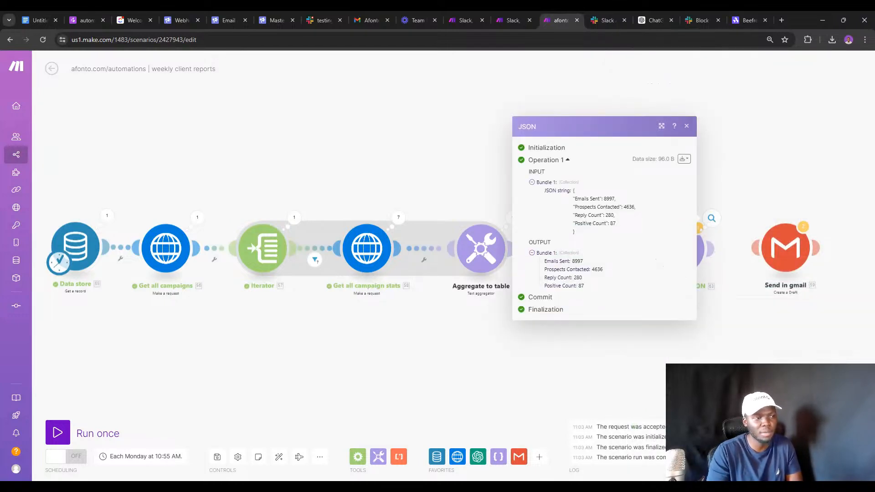
triple_click(553, 261)
triple_click(554, 270)
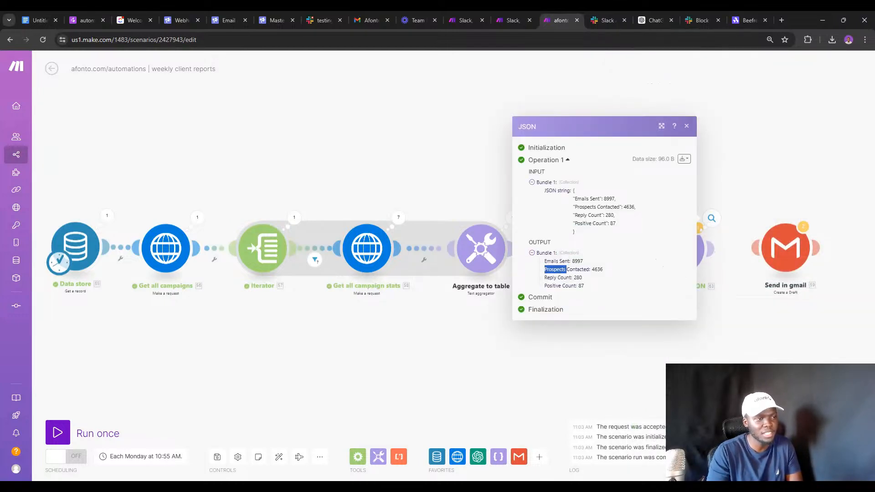
double_click(550, 278)
click(552, 293)
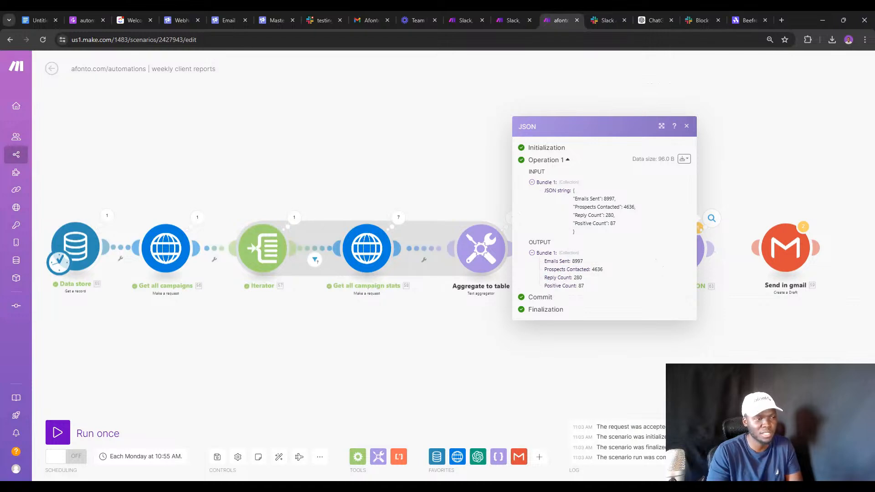
double_click(552, 285)
click(688, 314)
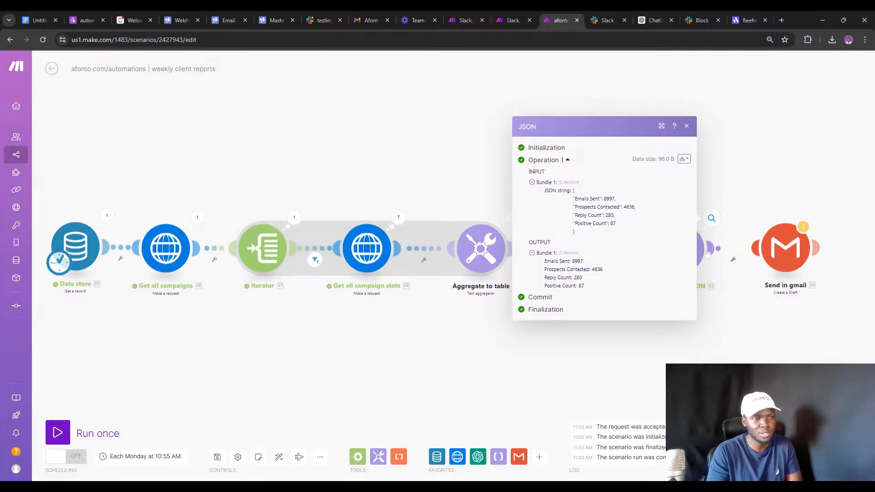
click(781, 249)
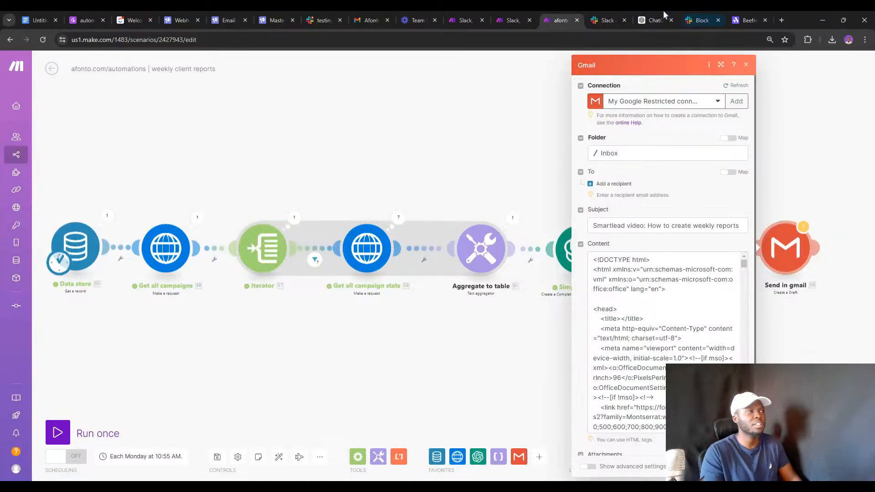
click(782, 20)
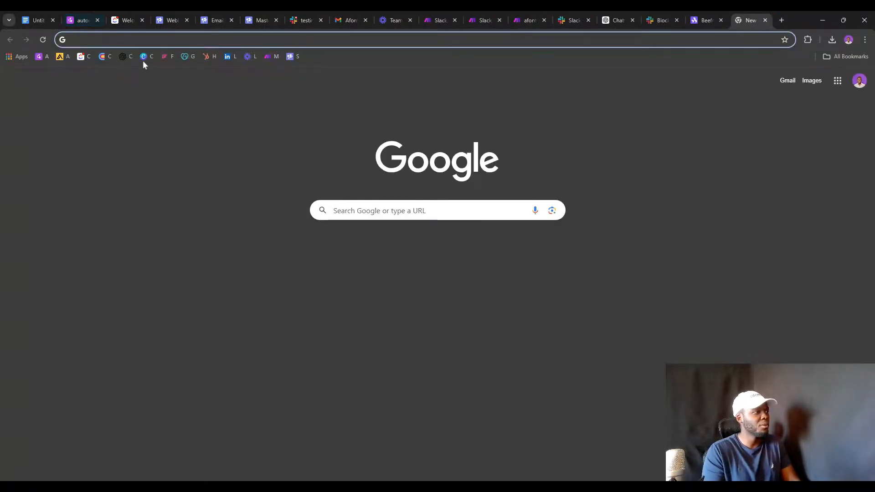
Open the client task from Afonto's Clients list and scroll to its company, website, Clay folder and description fields.
click(86, 59)
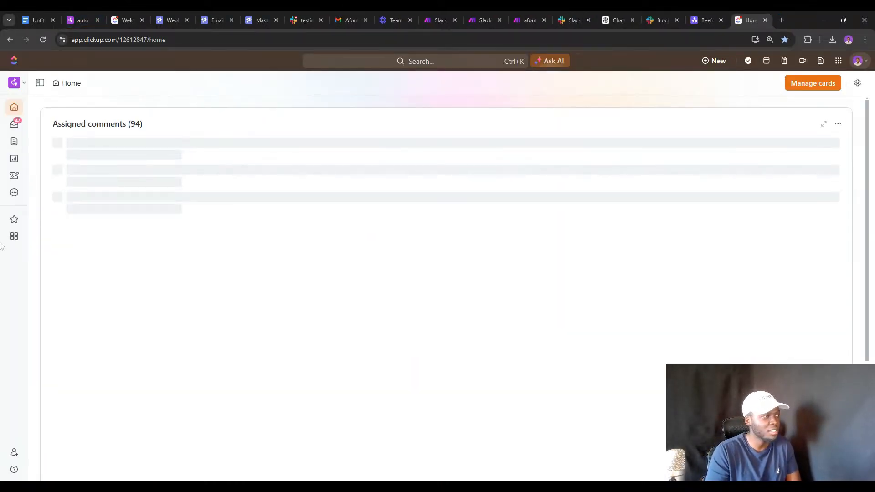
mouse_move(13, 238)
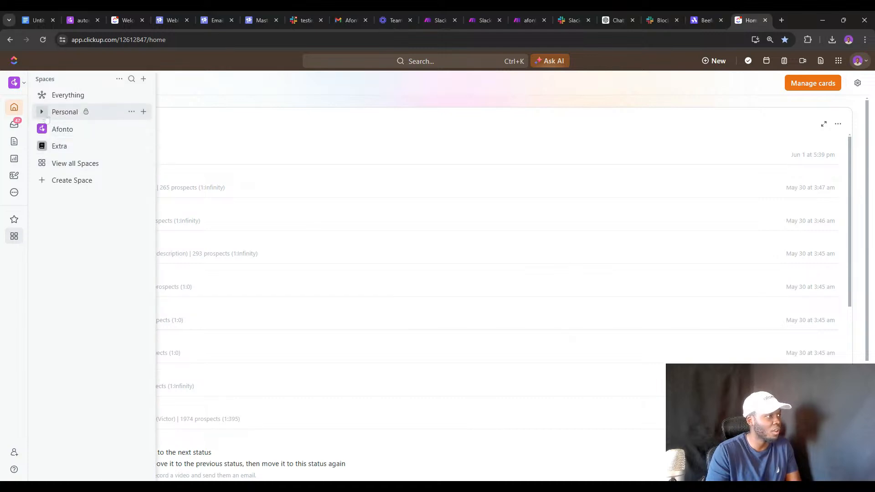
click(42, 112)
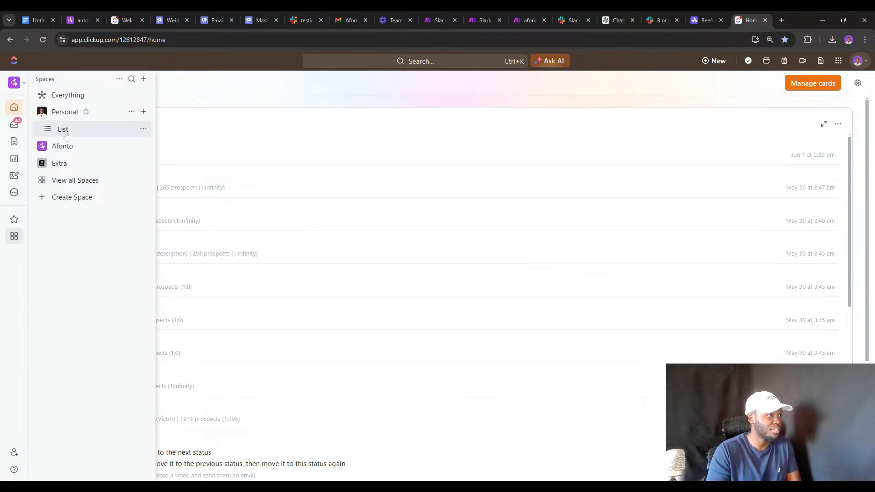
click(42, 146)
click(68, 164)
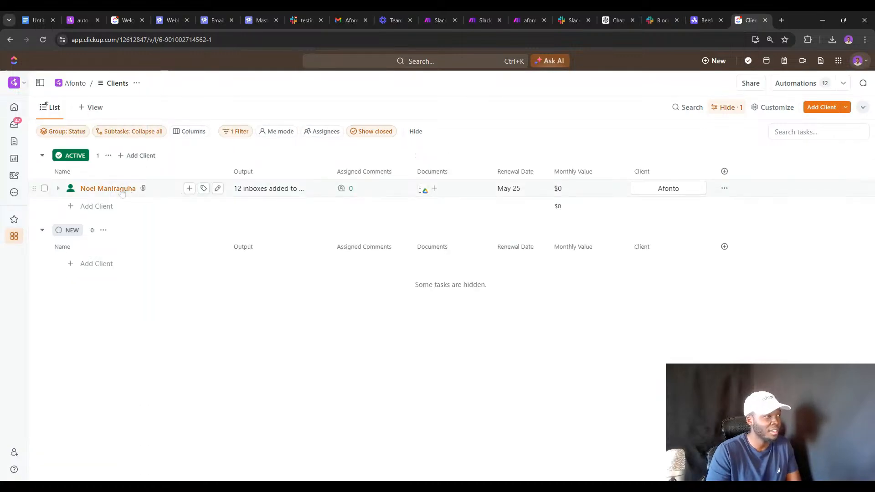
click(110, 189)
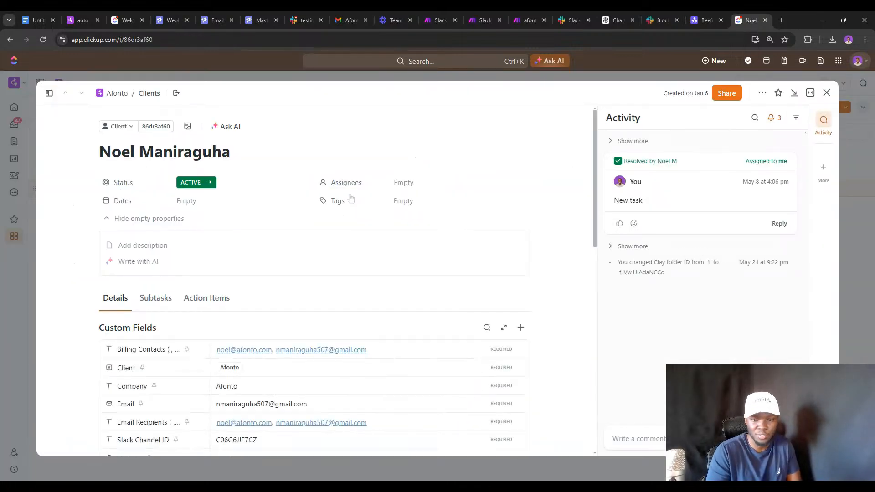
scroll(328, 199, down, 3)
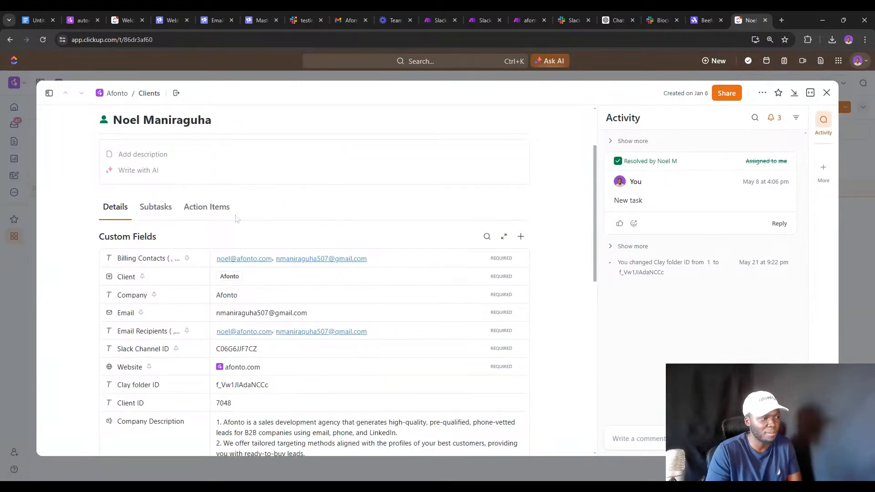
scroll(185, 232, down, 2)
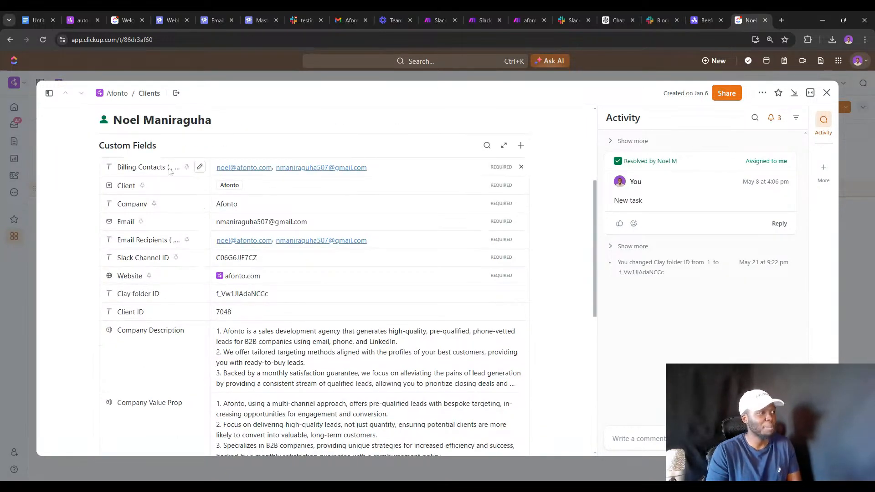
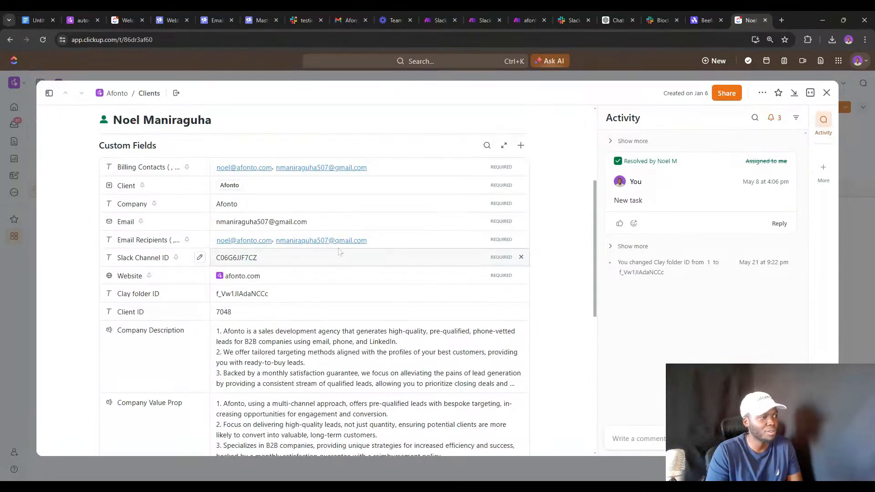
Switch from the ClickUp client task to the Make.com weekly client reports scenario.
click(524, 19)
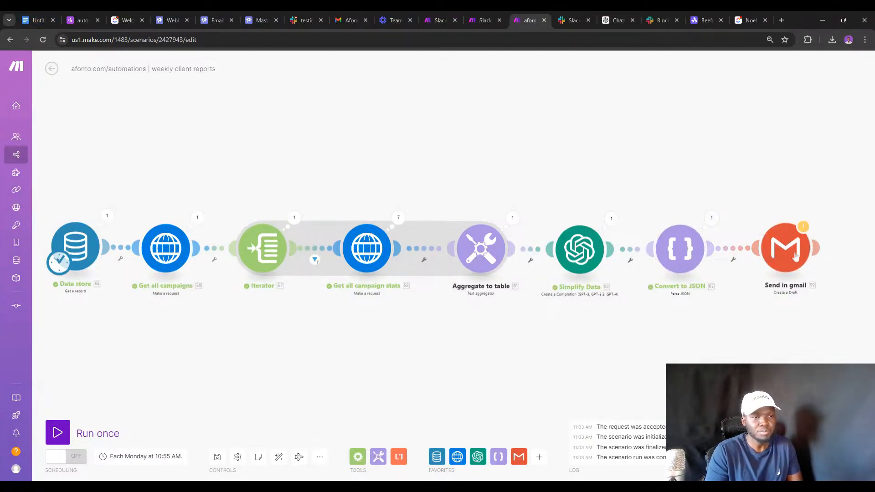
Review the Send in gmail step's settings and close them.
click(784, 266)
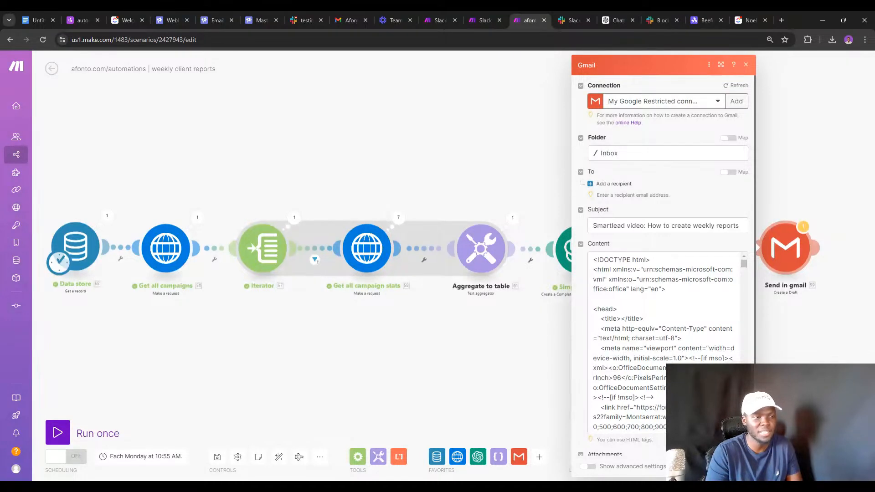
scroll(666, 266, down, 1)
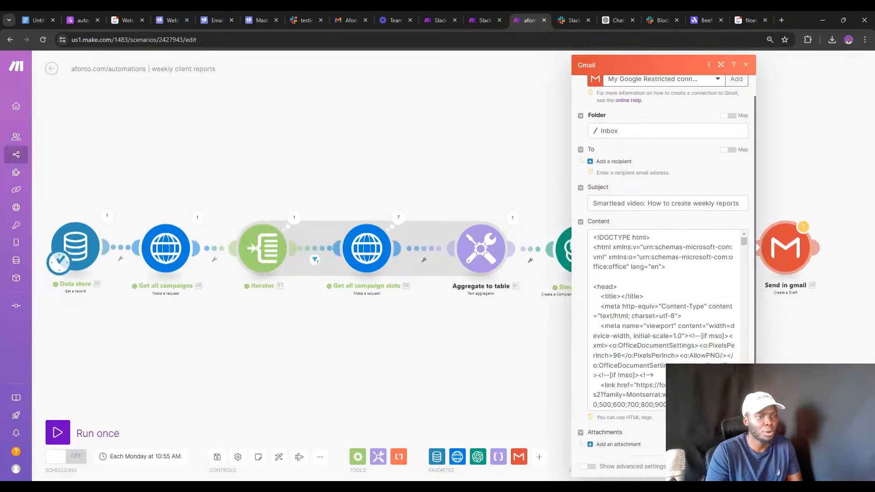
click(734, 466)
click(220, 458)
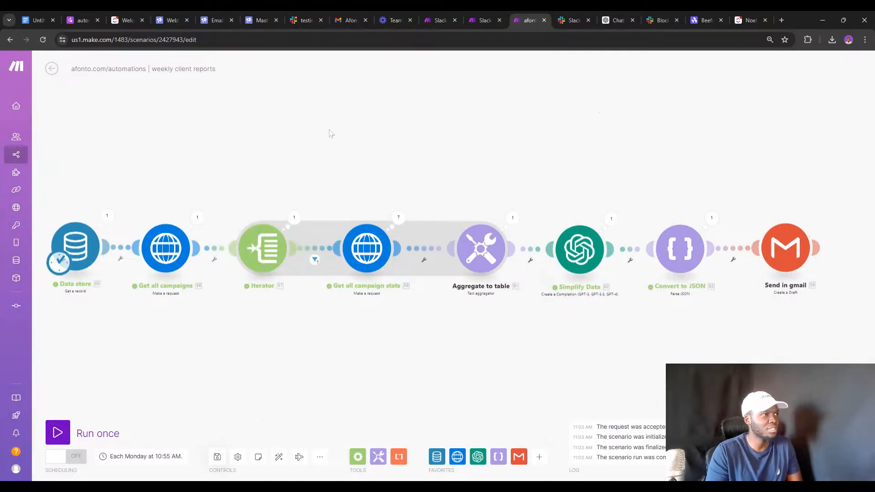
Check the earlier weekly report email in Gmail, then reload the Primary inbox.
click(340, 19)
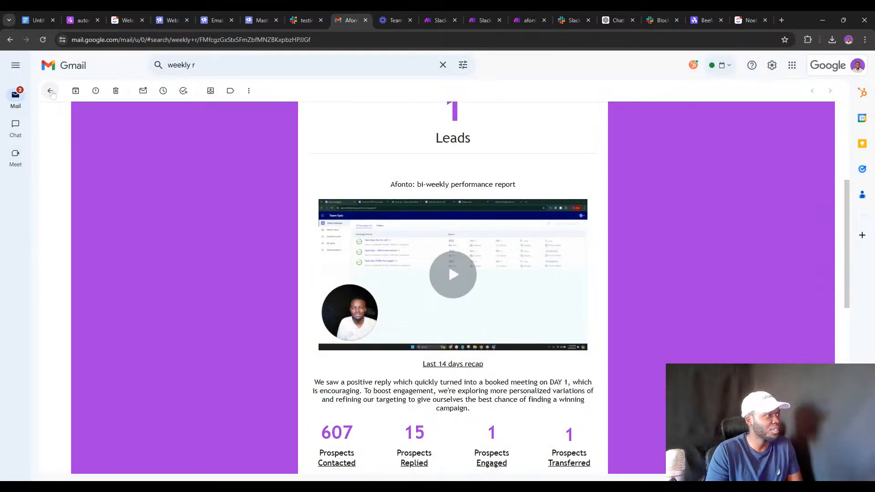
click(51, 91)
click(83, 65)
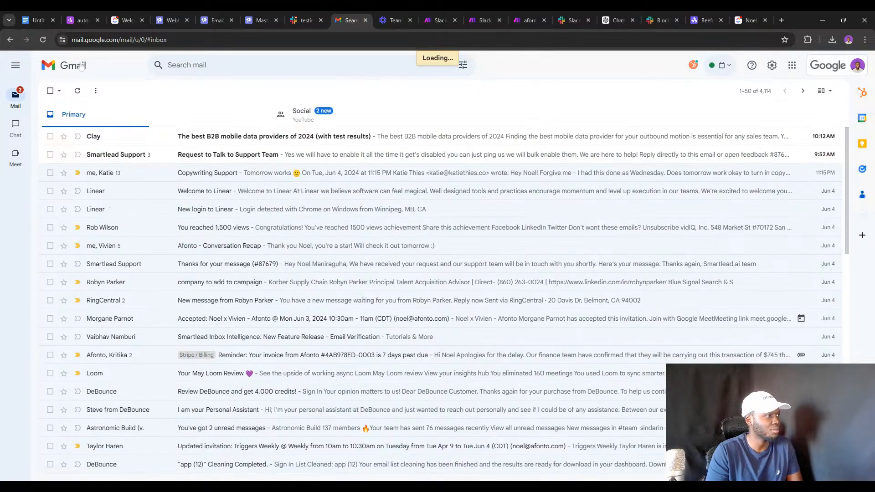
click(43, 39)
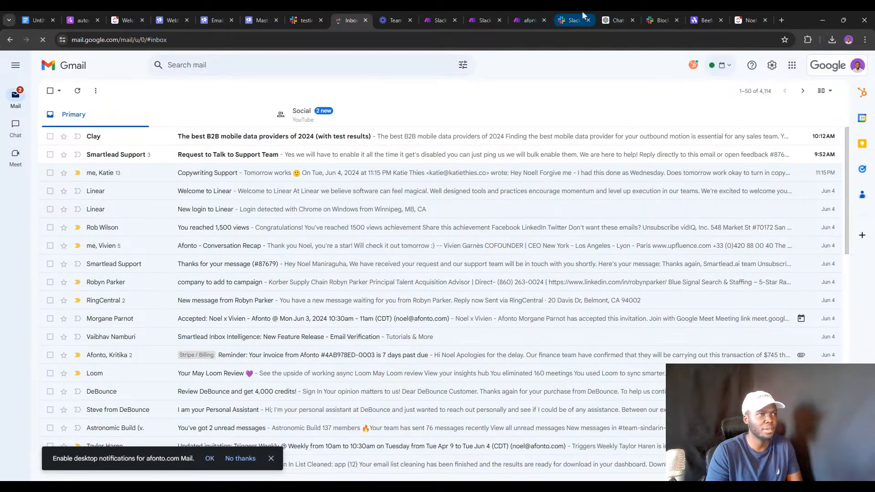
Run the weekly client reports scenario once and return to the Gmail inbox.
click(515, 20)
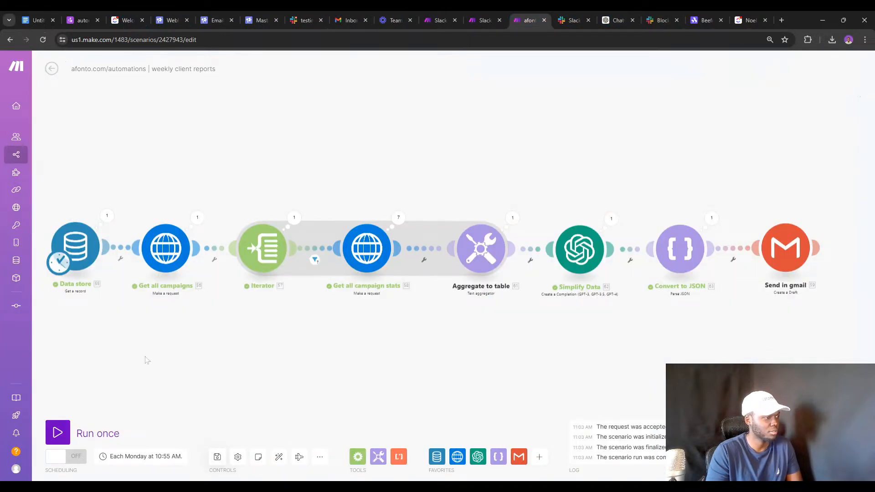
click(58, 432)
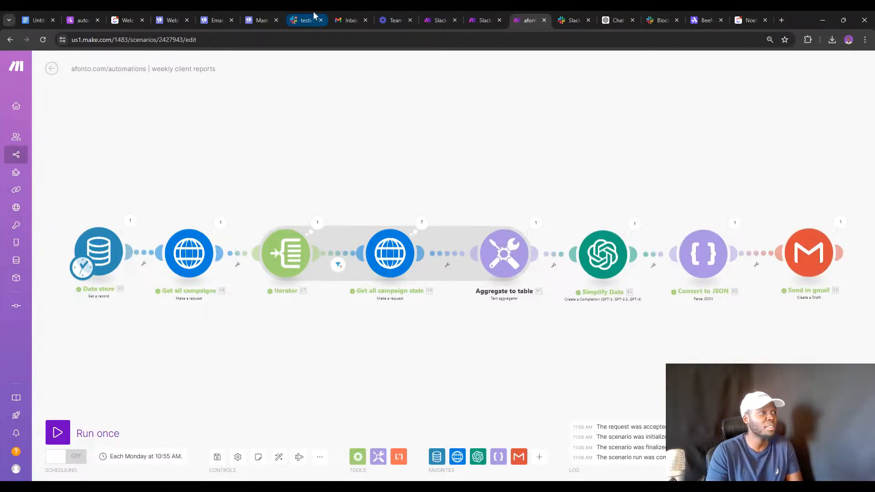
click(343, 16)
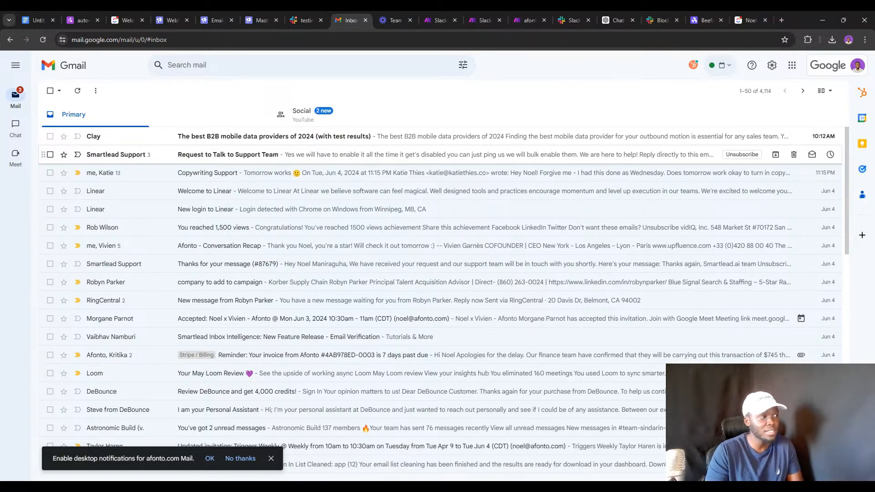
Refresh the inbox and read the new Smartlead video weekly report showing 8997 leads.
click(78, 91)
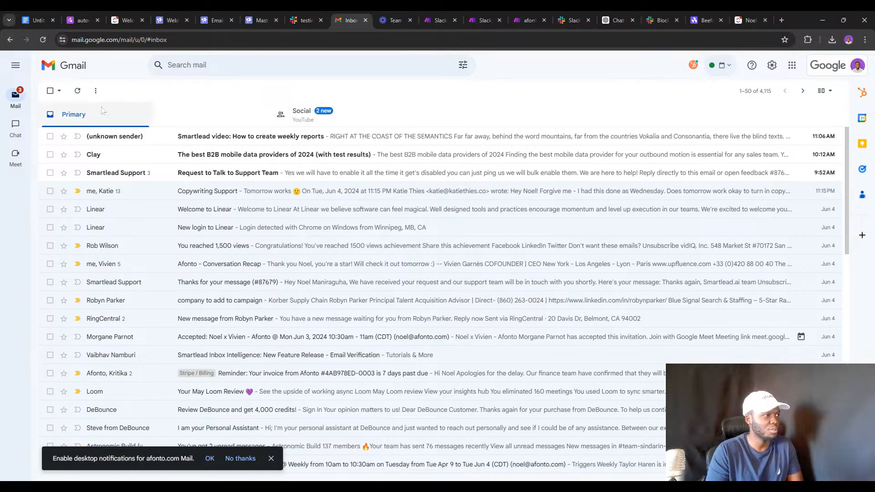
click(212, 137)
scroll(302, 182, down, 5)
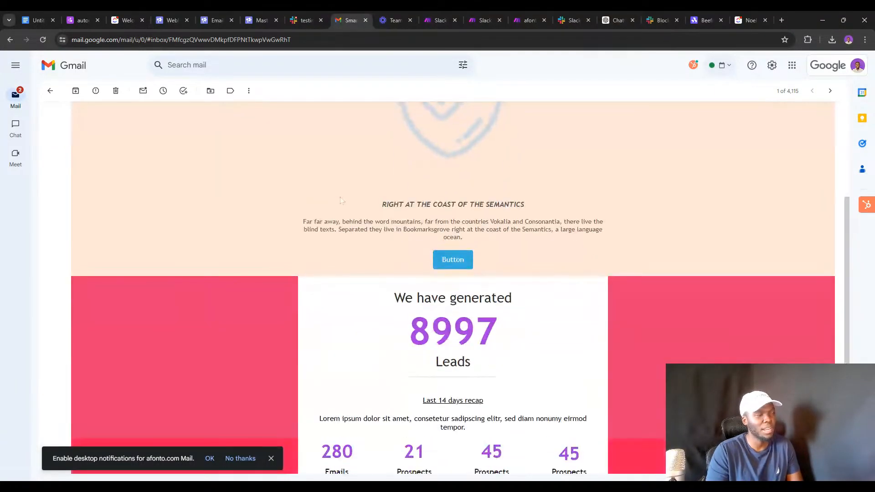
scroll(594, 227, down, 3)
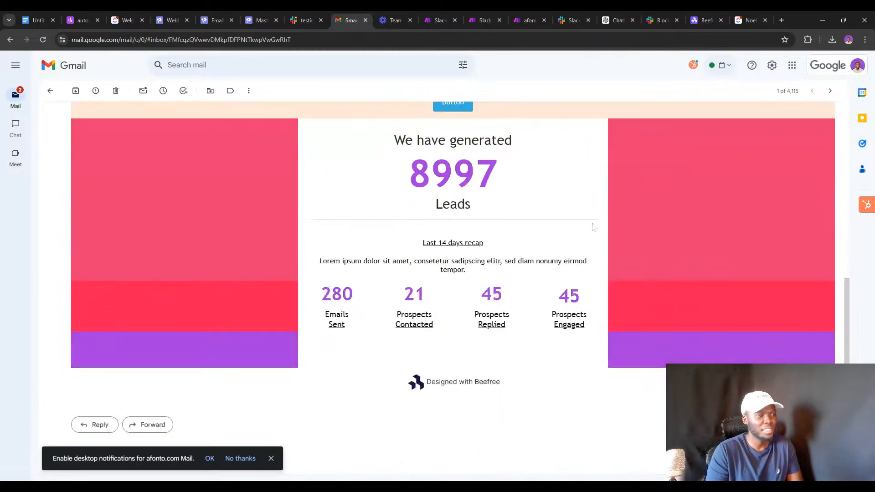
scroll(625, 163, up, 3)
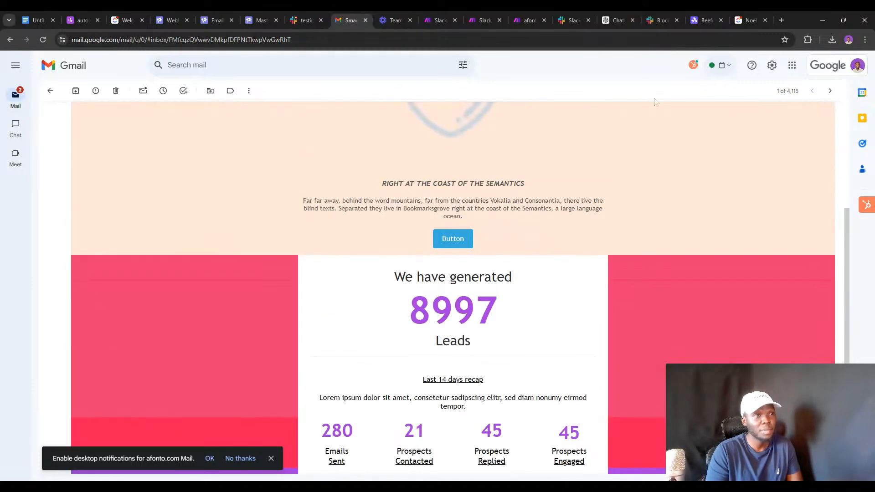
click(695, 21)
Open Beefree's Weekly Client Report design and look at the stats row's save options.
mouse_move(330, 255)
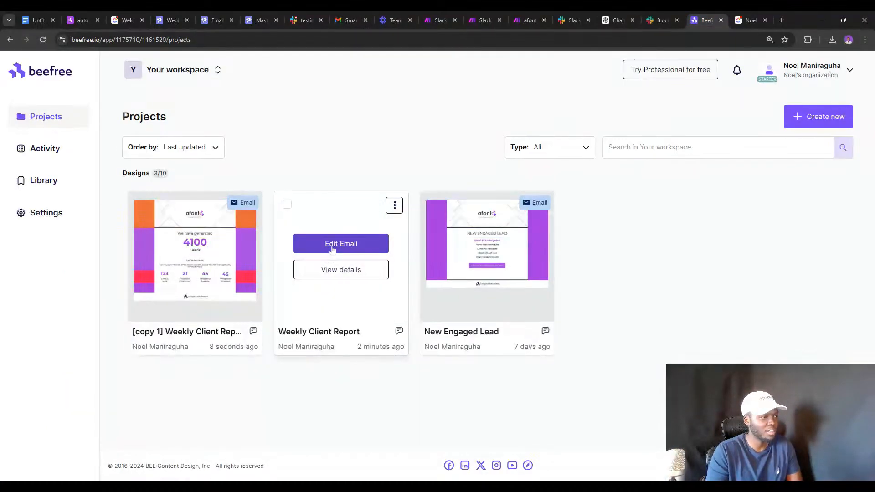
click(331, 246)
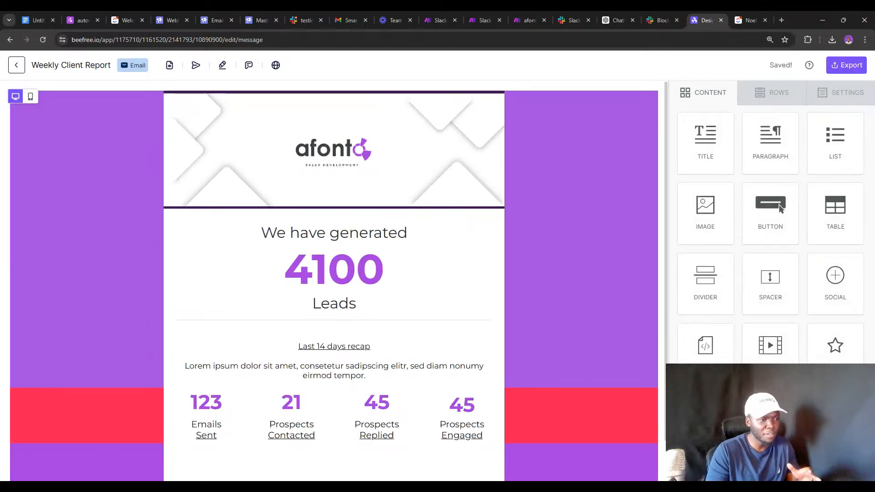
click(624, 397)
click(609, 400)
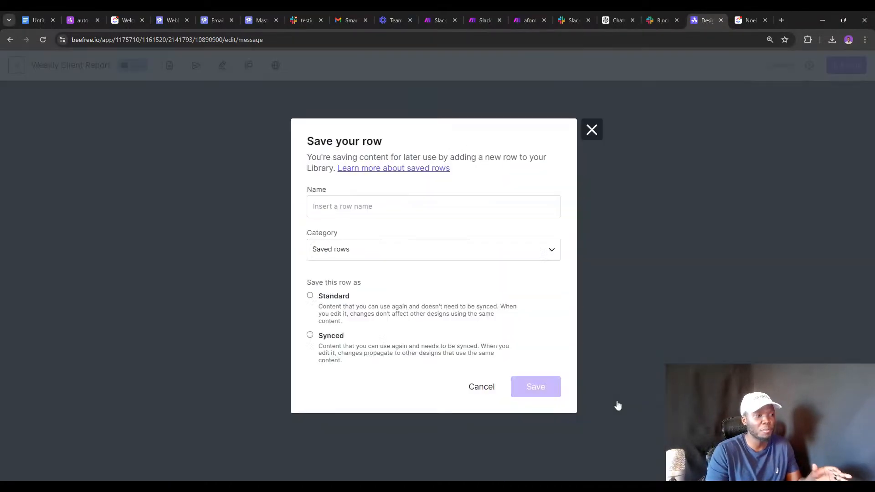
click(592, 129)
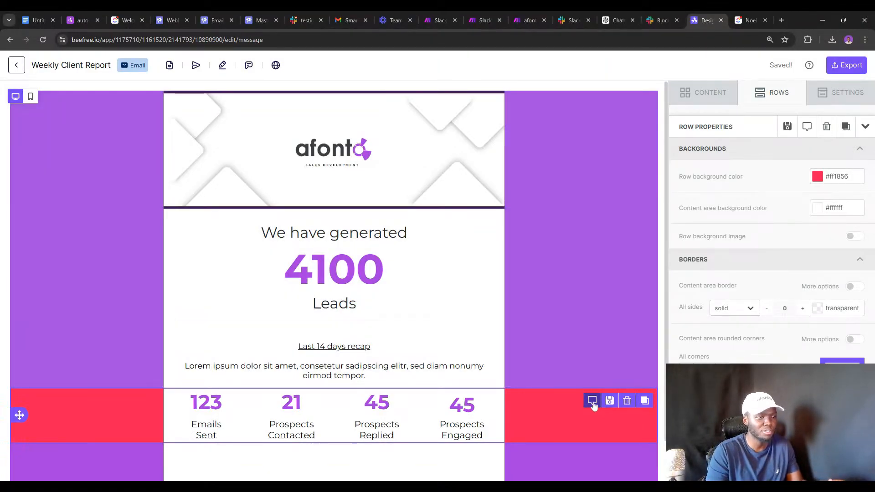
Look over the design's export options, then go back to the Gmail report email.
click(838, 70)
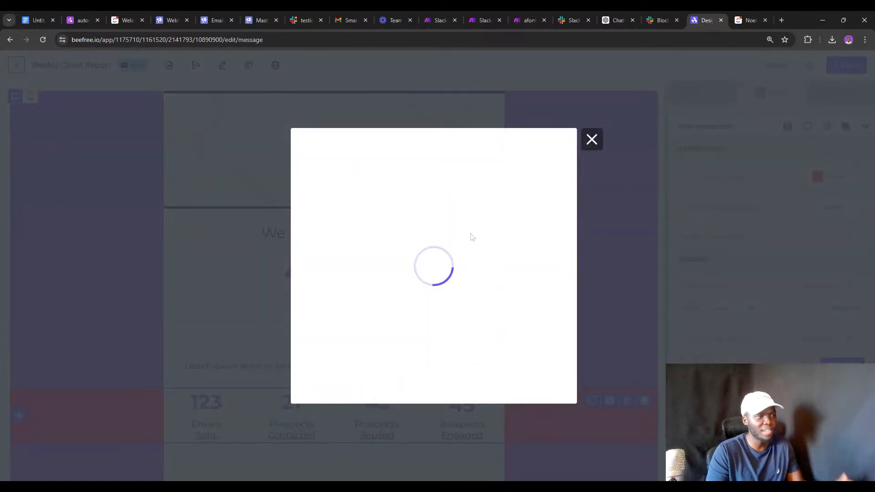
click(590, 142)
click(345, 18)
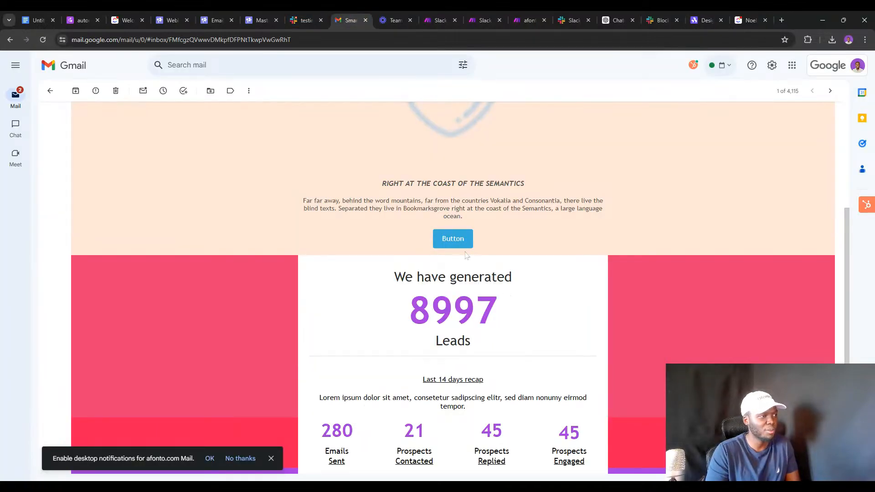
View the report email's sender and recipient details.
scroll(466, 255, up, 5)
click(81, 149)
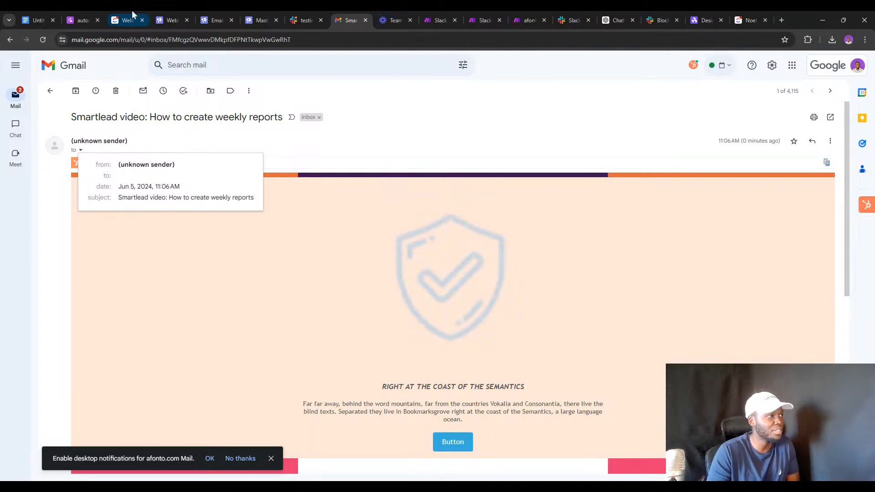
click(88, 13)
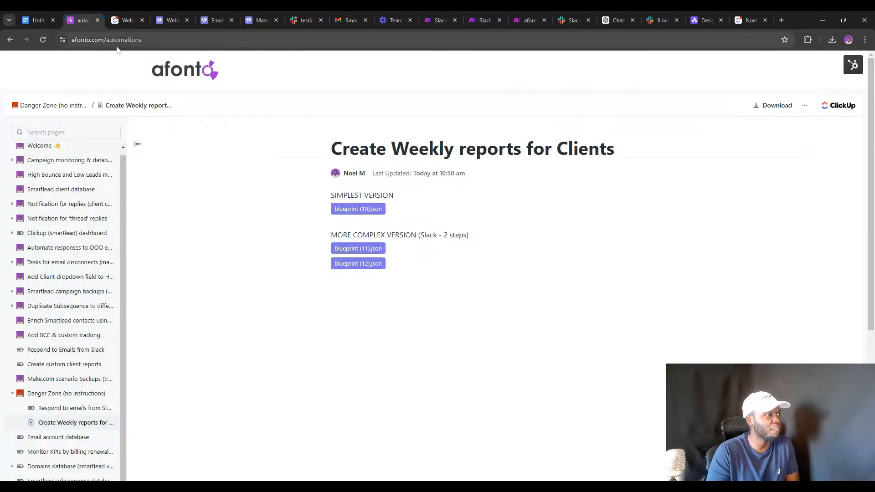
Open the Smartlead client database doc and follow its link to the smartlead-sheets dashboard.
scroll(69, 199, up, 1)
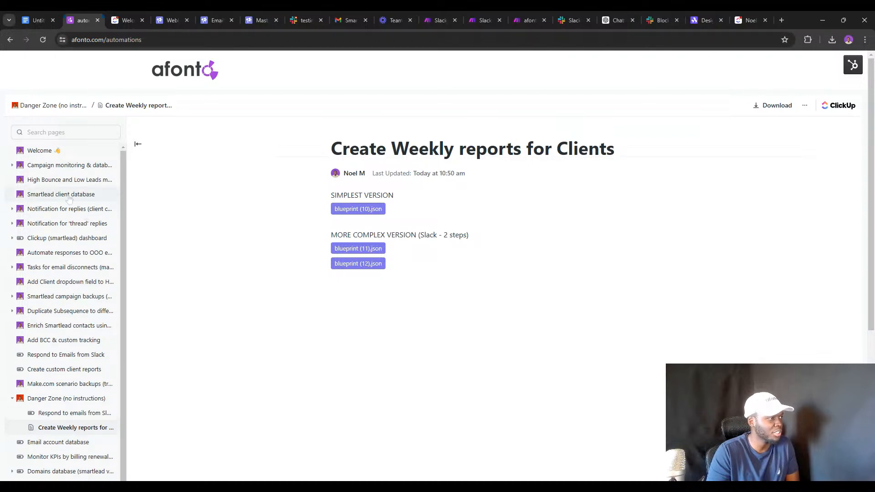
click(70, 195)
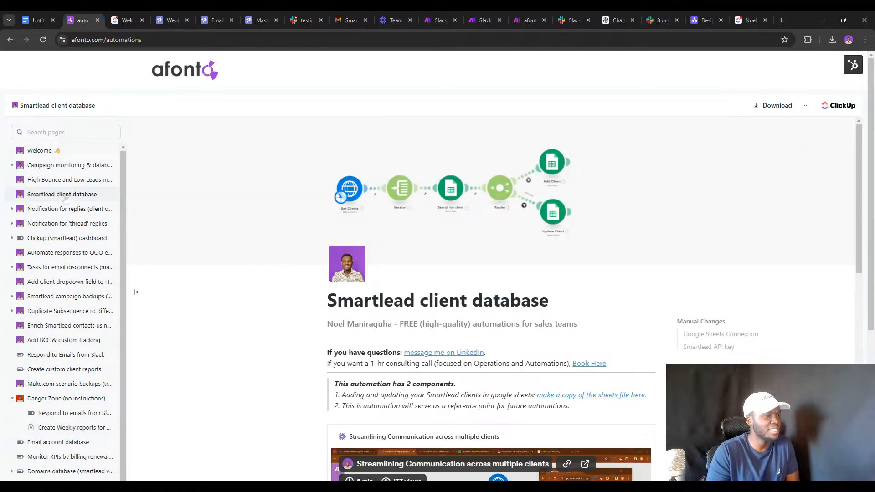
click(602, 395)
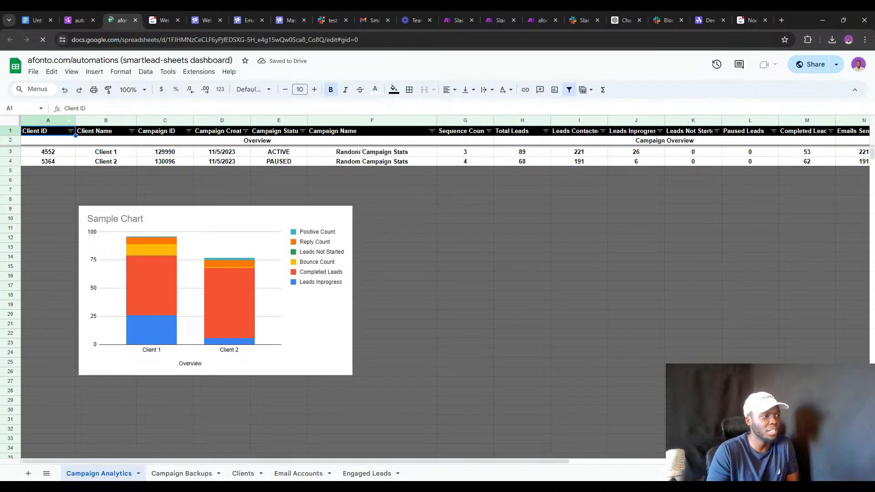
Copy the dashboard as 'DELETE of afonto.com/automations (smartlead-sheets dashboard)'.
click(178, 472)
click(246, 474)
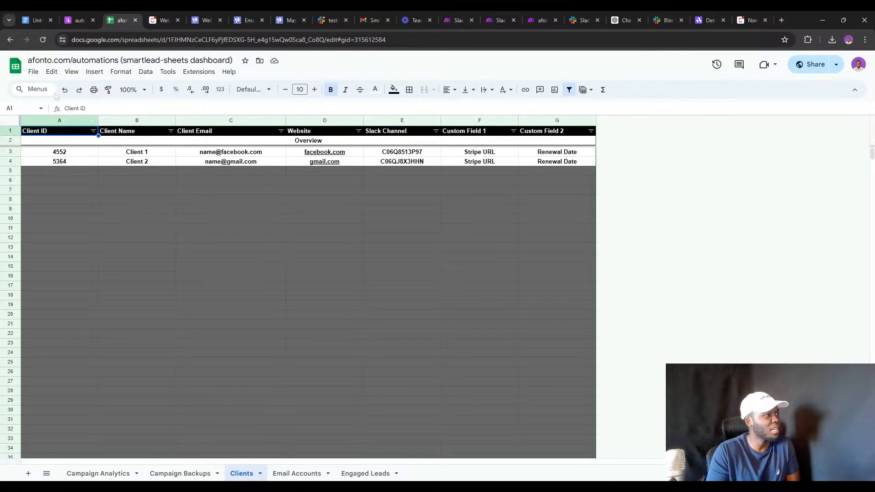
click(33, 71)
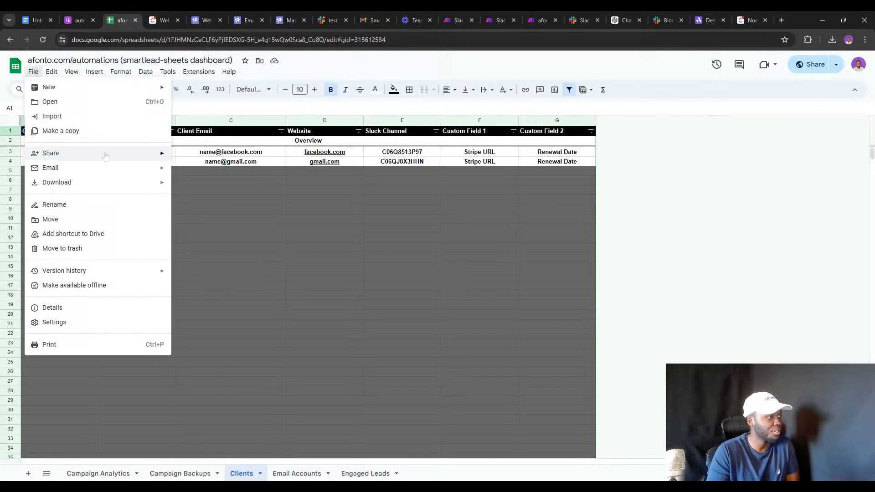
click(91, 132)
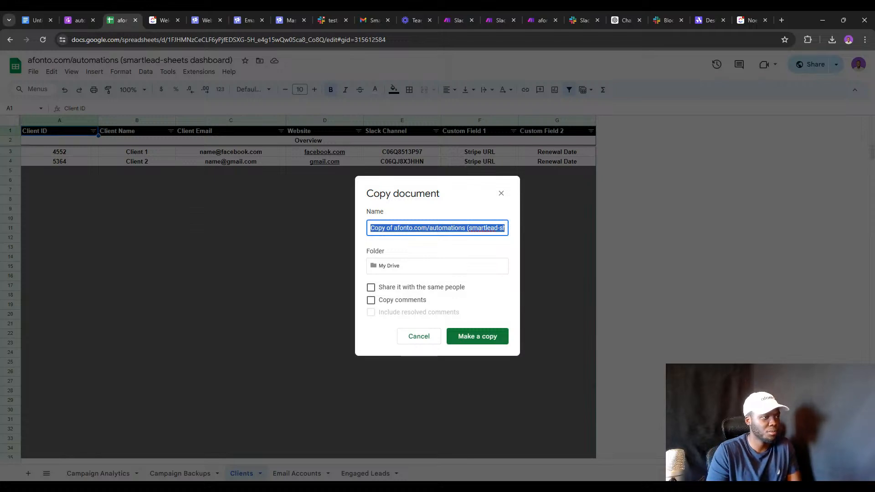
click(377, 228)
text(DELETE)
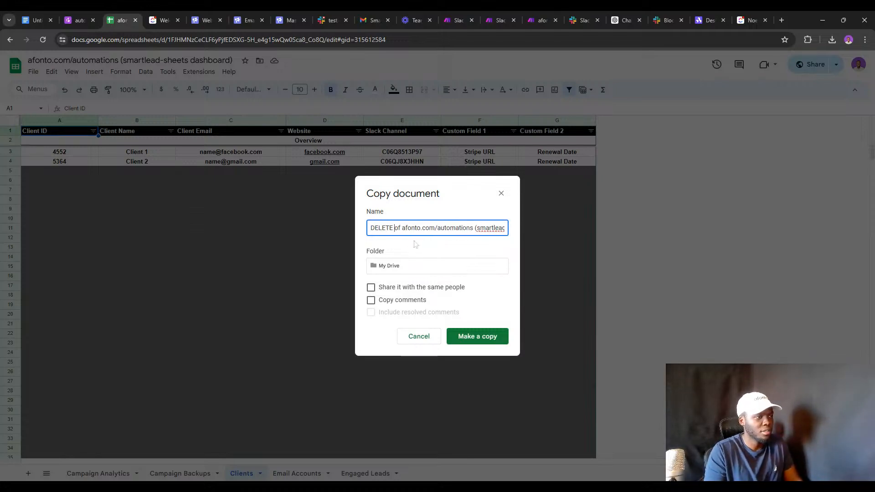
click(494, 335)
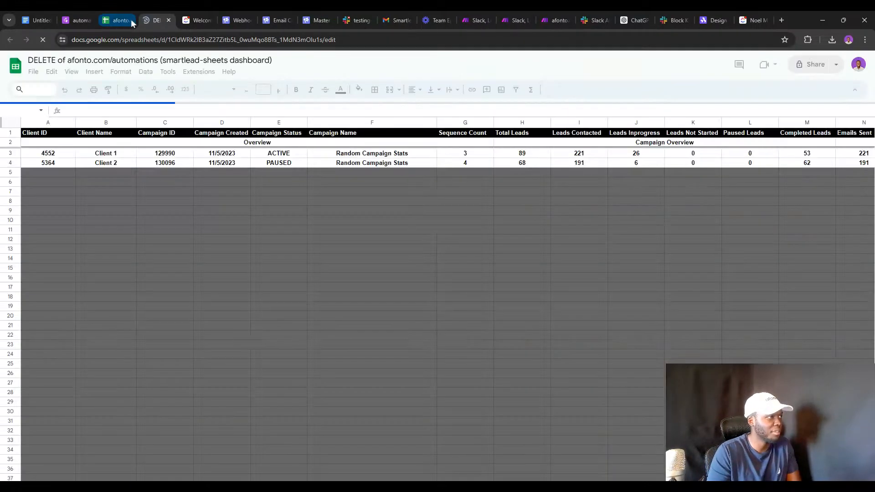
Close the original sheet and fill the first client row with the client's name, ID and e-mail.
click(130, 20)
click(128, 20)
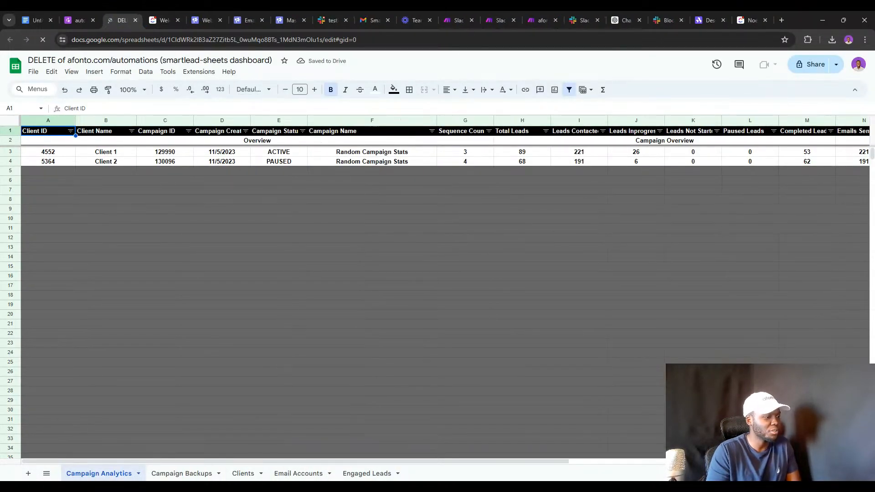
click(244, 474)
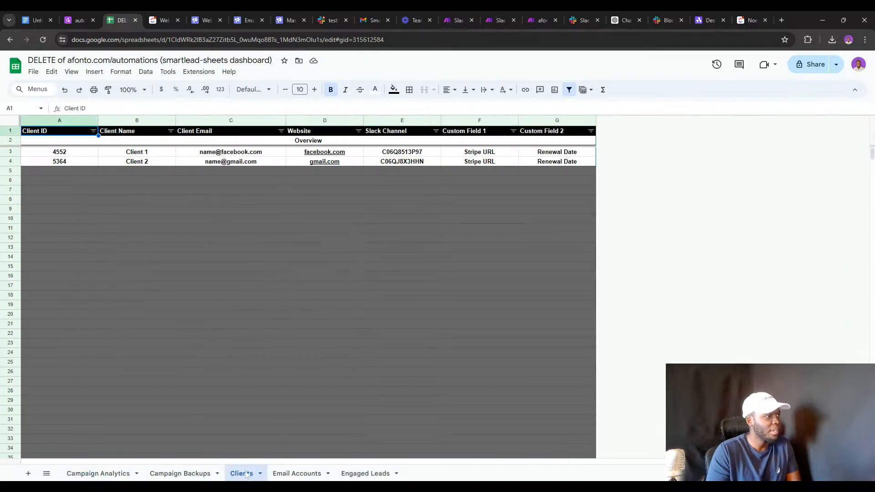
double_click(123, 154)
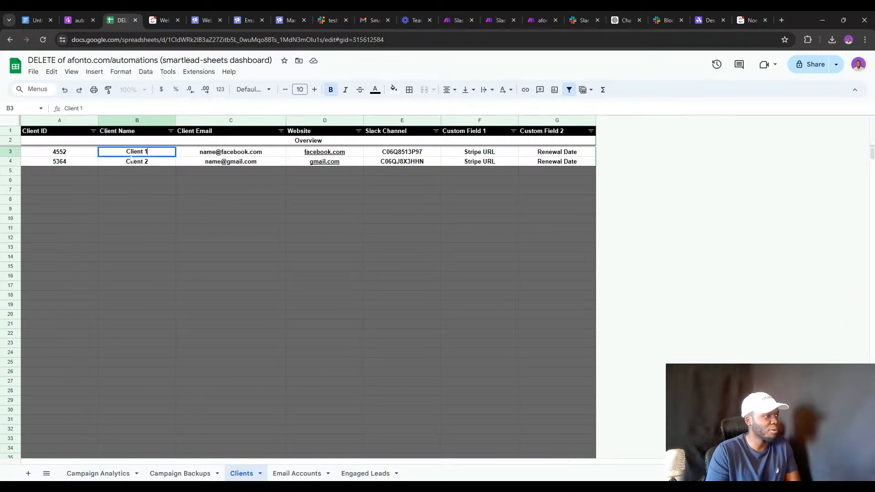
drag(127, 152, 148, 152)
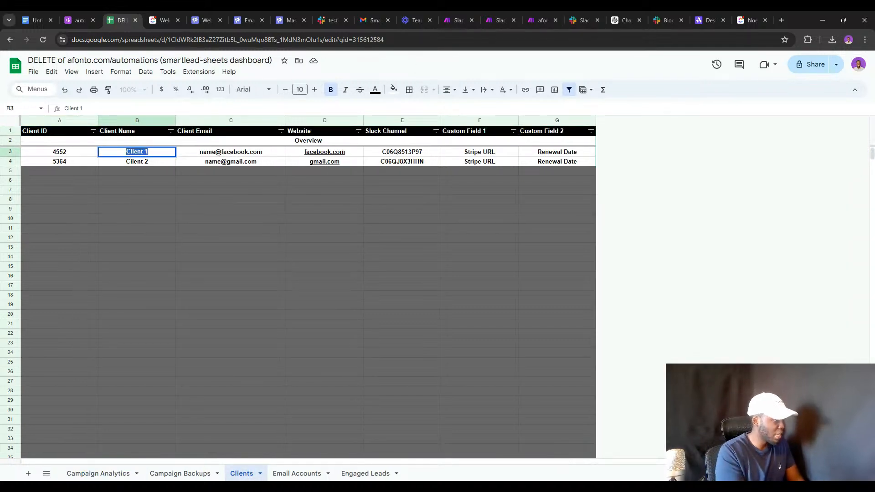
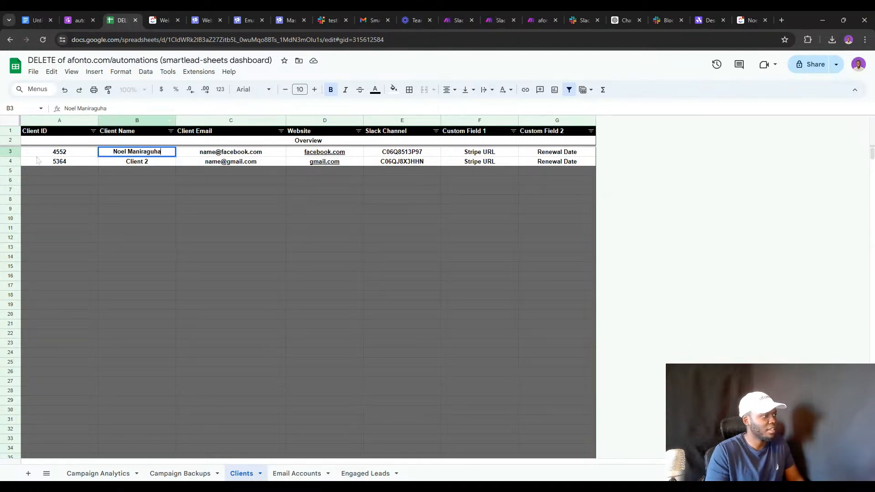
double_click(51, 152)
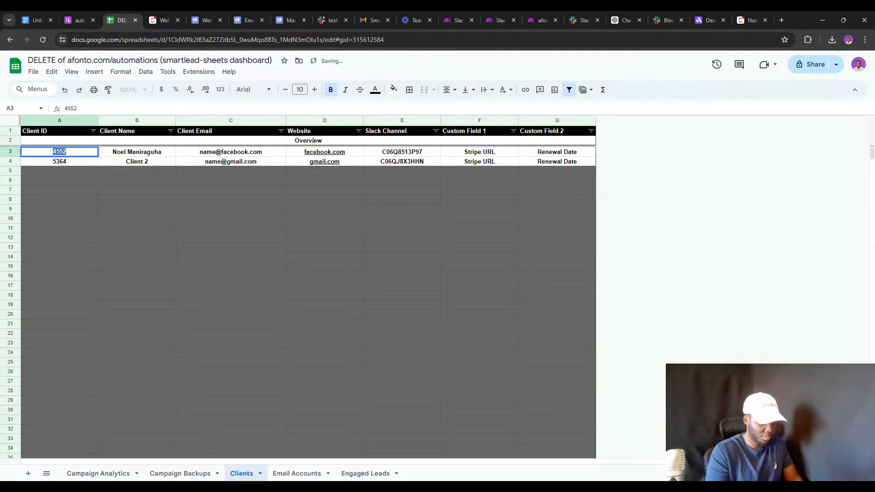
text(740)
key(BackSpace)
key(BackSpace)
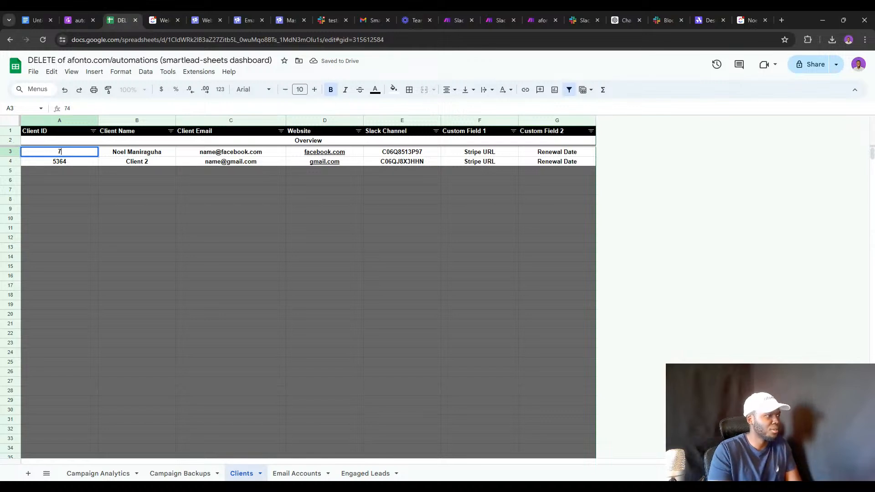
double_click(204, 155)
key(ctrl+a)
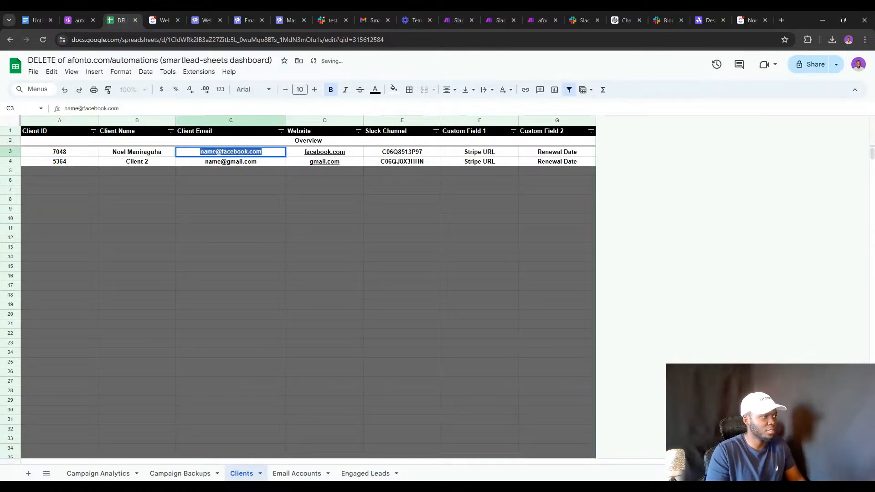
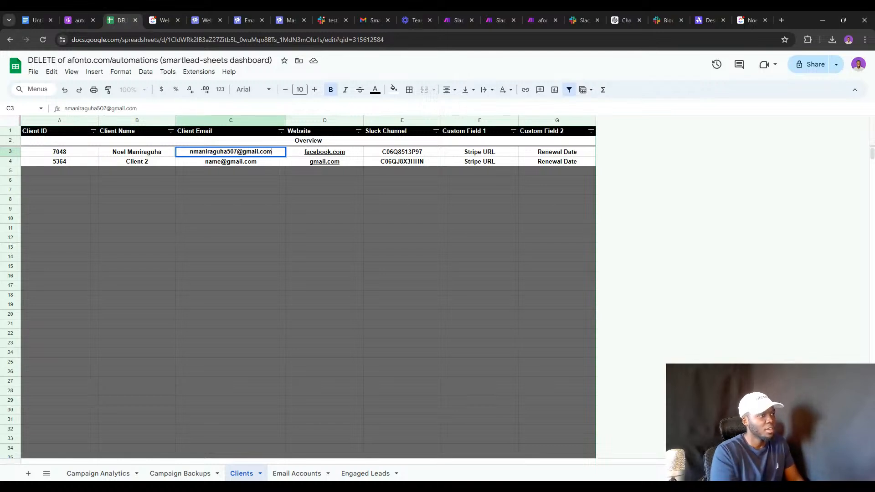
click(409, 154)
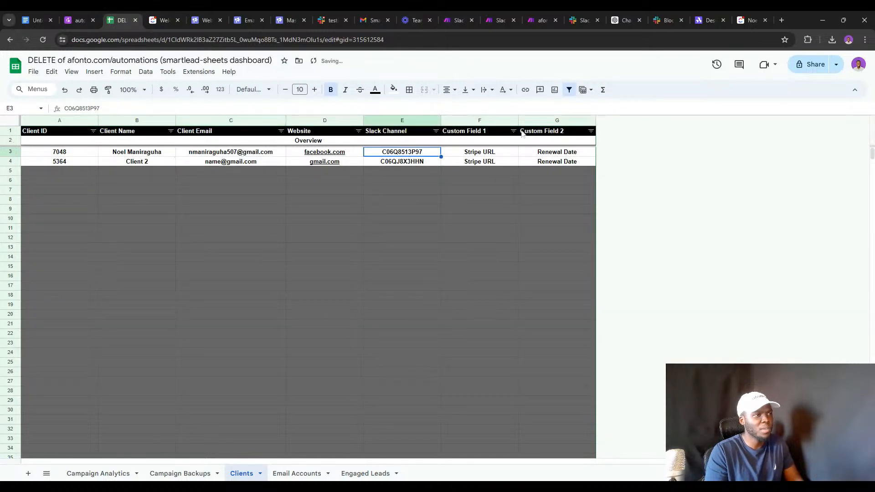
Insert a new column after Custom Field 2 with the header 'Recepients'.
triple_click(488, 132)
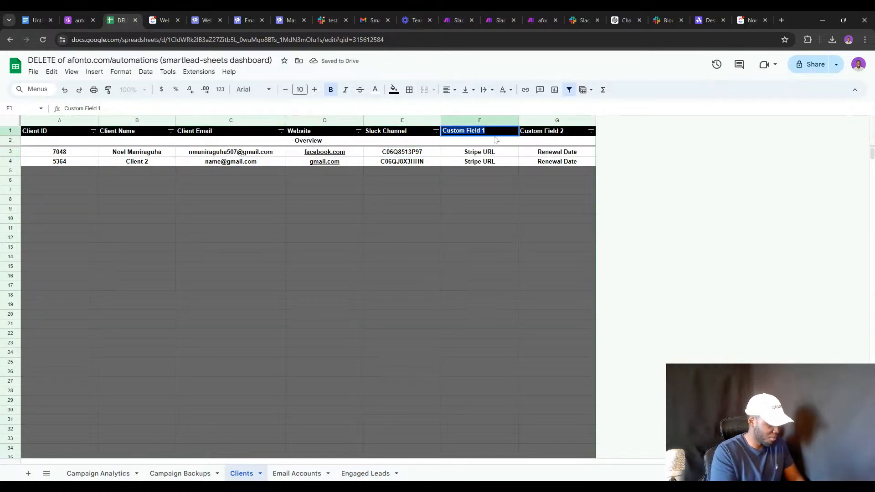
text(R)
key(ctrl+z)
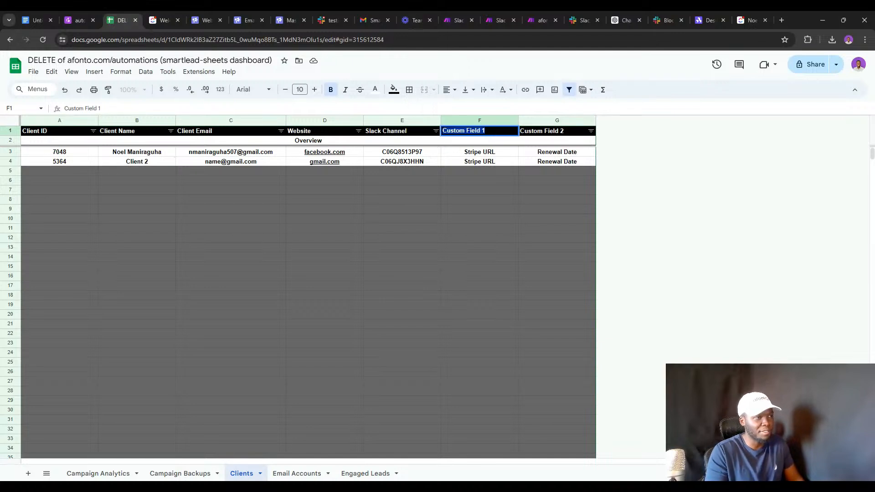
triple_click(553, 133)
triple_click(481, 132)
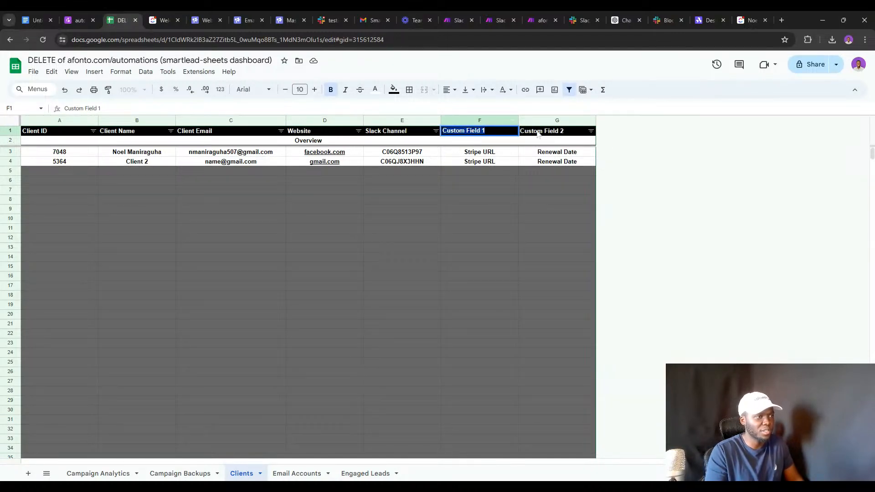
click(556, 133)
right_click(568, 120)
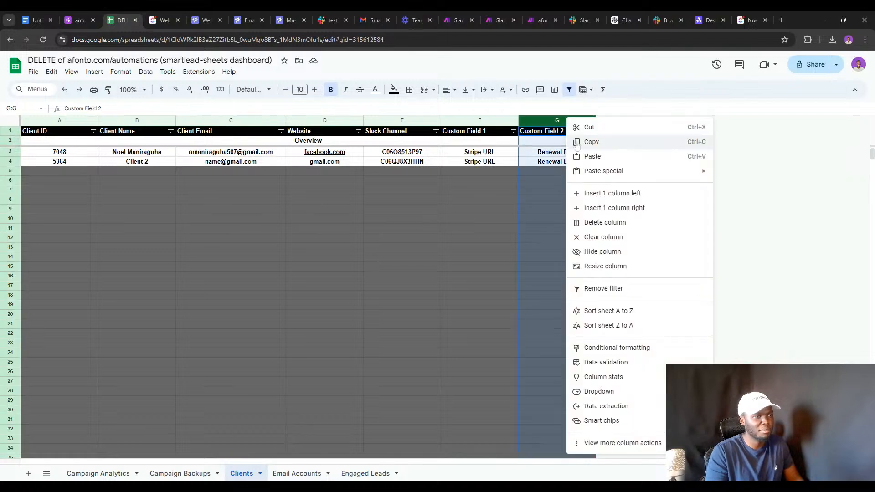
click(604, 206)
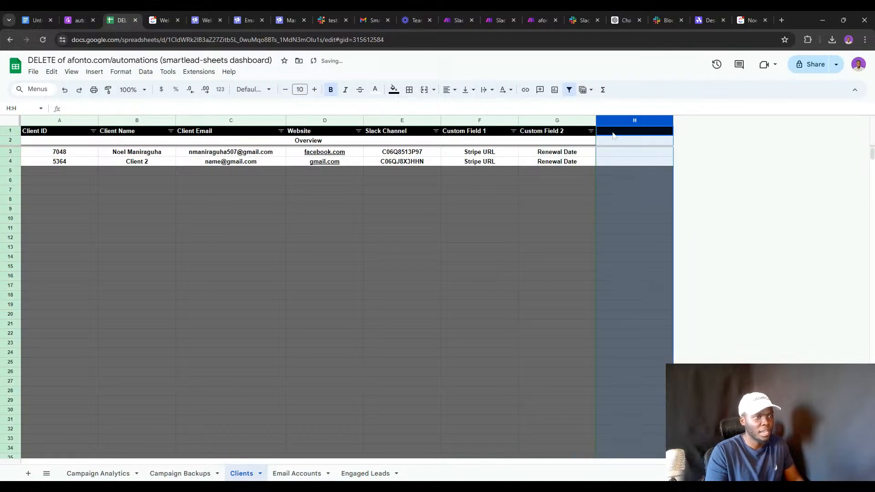
click(613, 133)
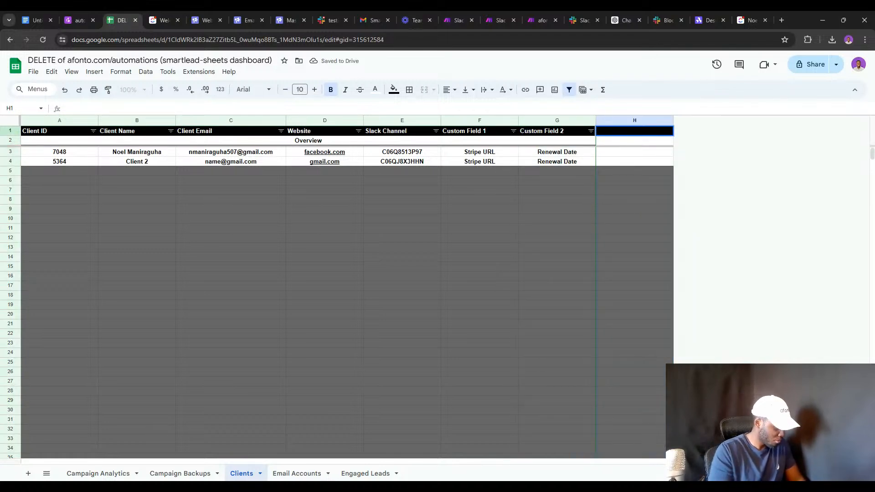
text(Rece)
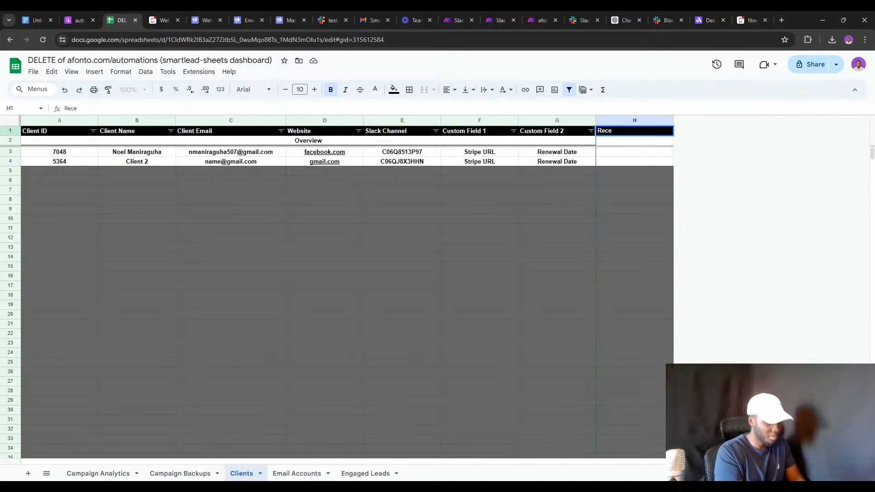
text(pients)
key(Return)
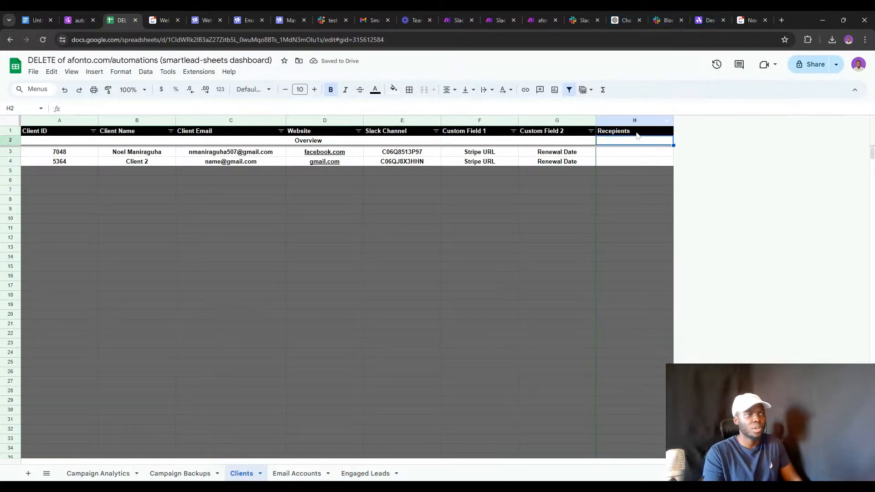
double_click(637, 131)
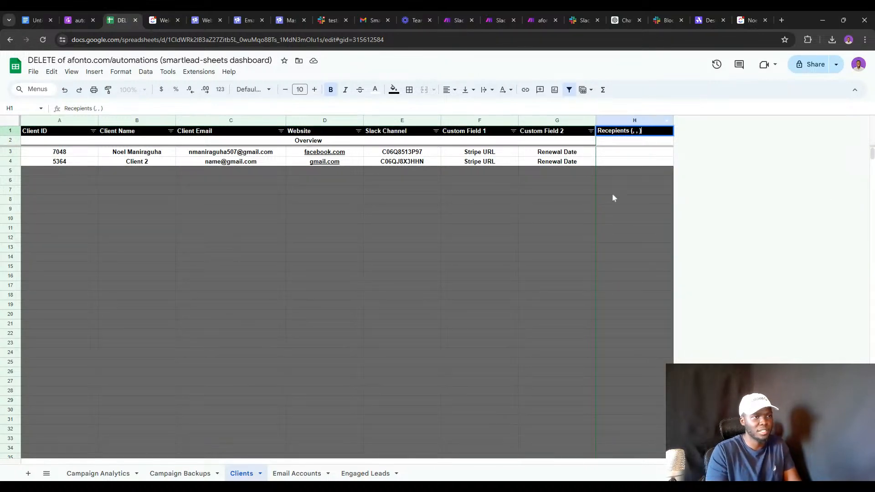
click(750, 20)
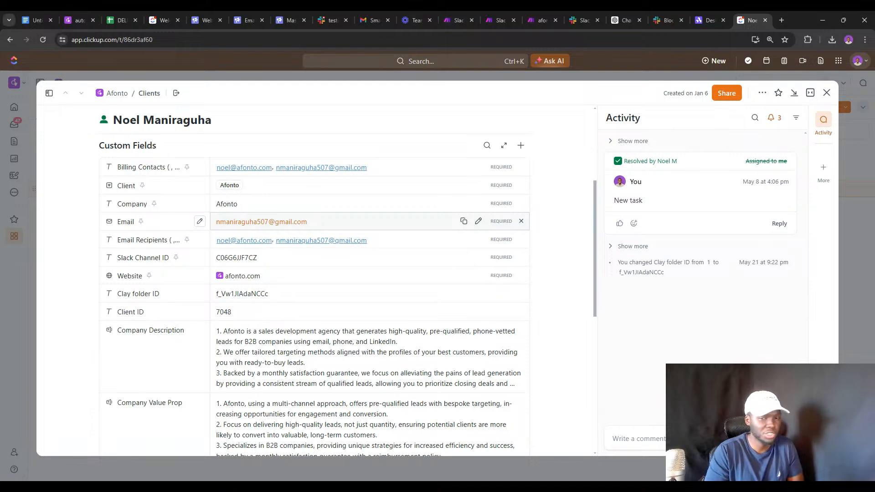
Copy the client's Email Recipients list from the ClickUp task and return to the spreadsheet.
click(385, 243)
key(ctrl+c)
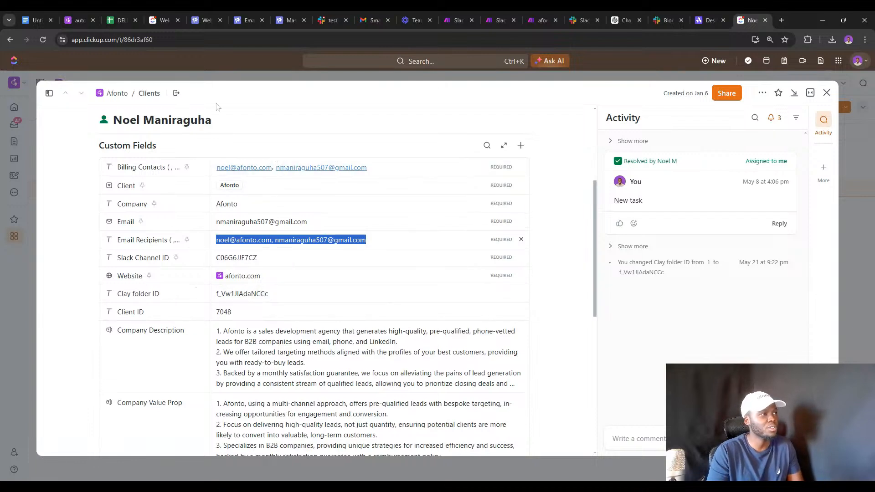
click(118, 18)
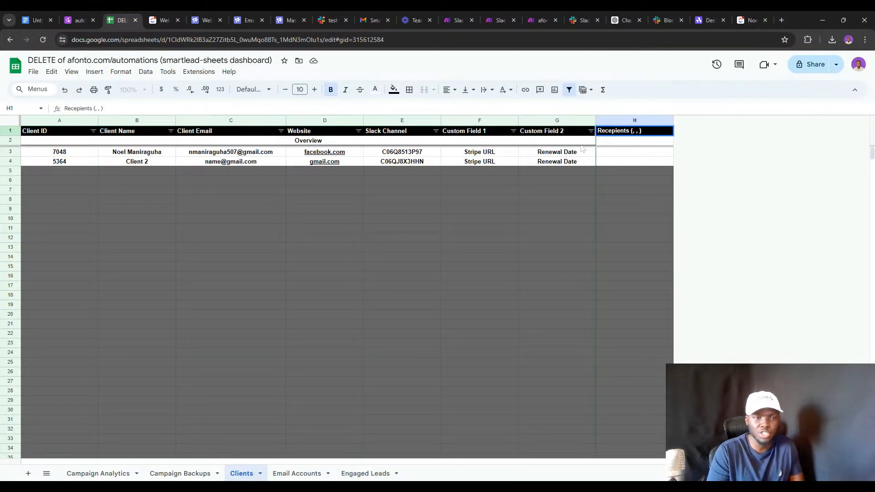
Paste the recipients list into H3 and widen the Recepients column to show it.
click(608, 154)
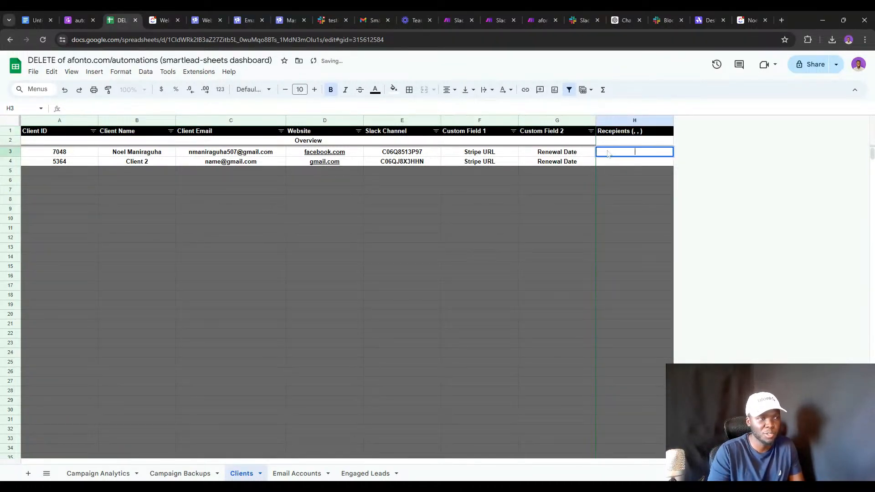
key(ctrl+v)
click(611, 184)
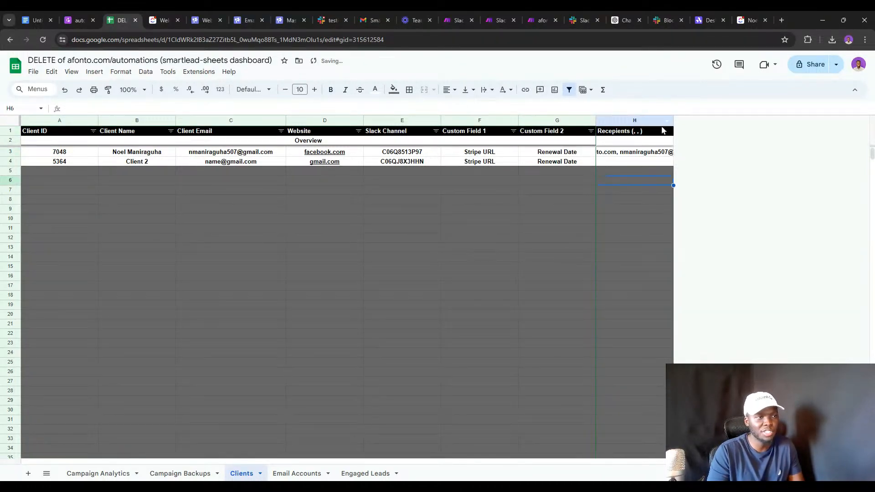
drag(674, 120, 733, 120)
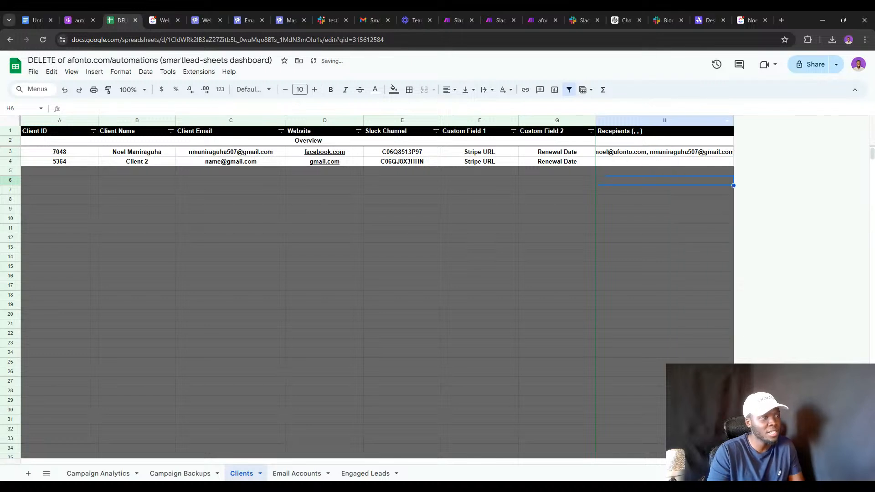
right_click(472, 120)
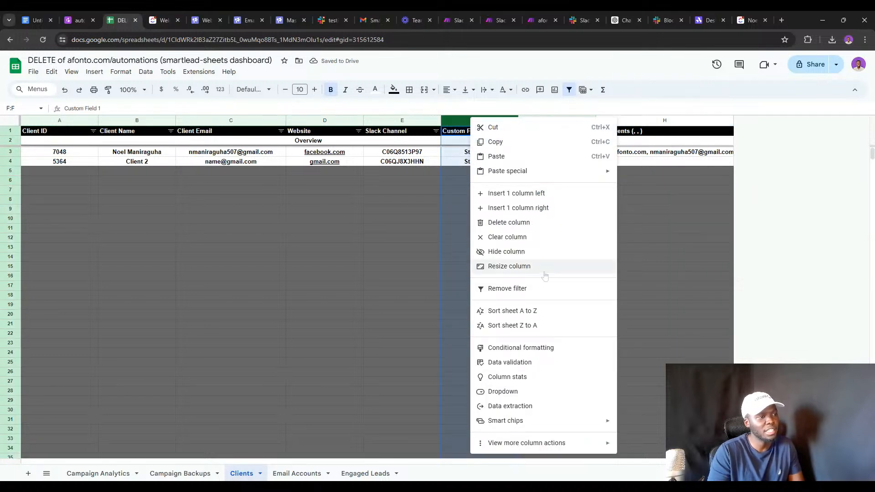
click(529, 208)
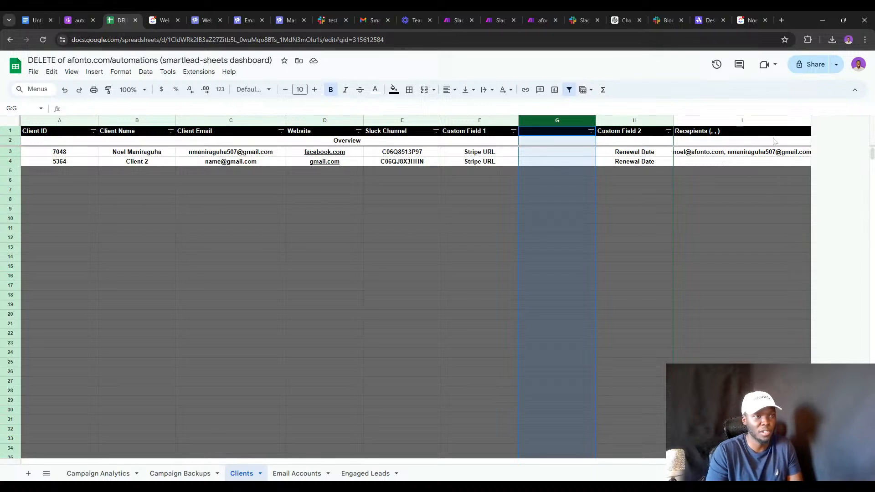
right_click(539, 119)
click(561, 222)
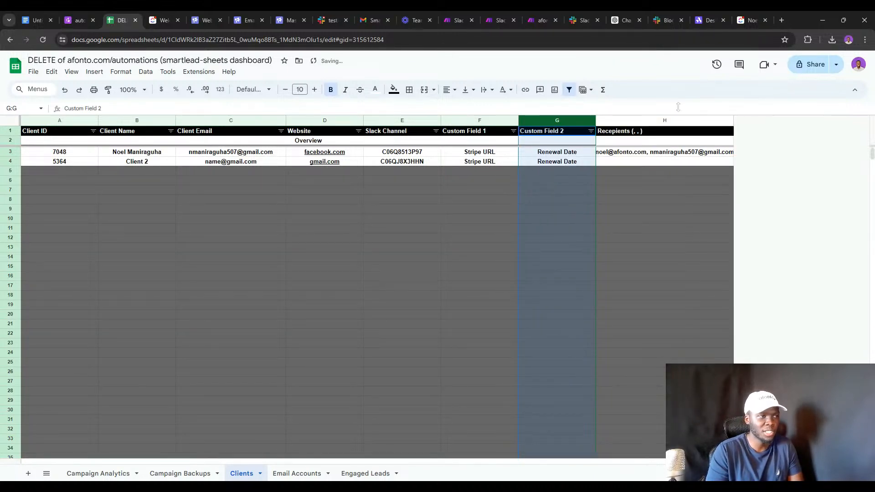
drag(733, 120, 779, 131)
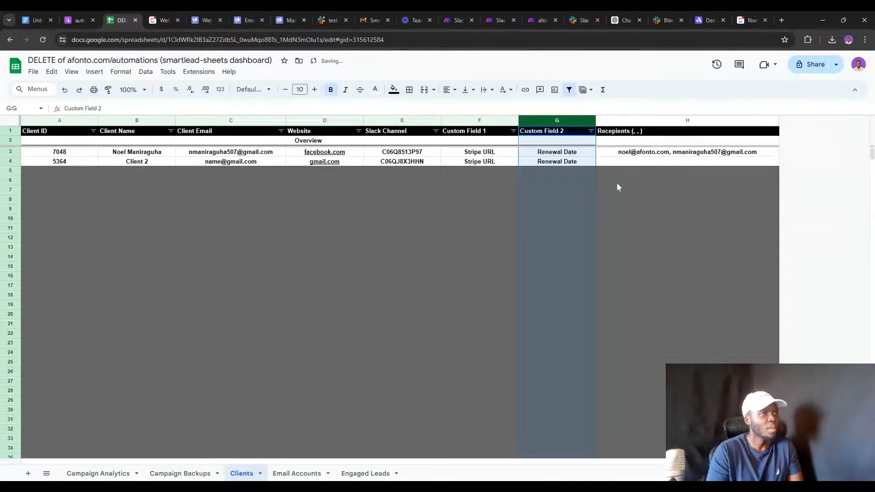
Delete the Client 2 row, leaving a single client.
click(13, 162)
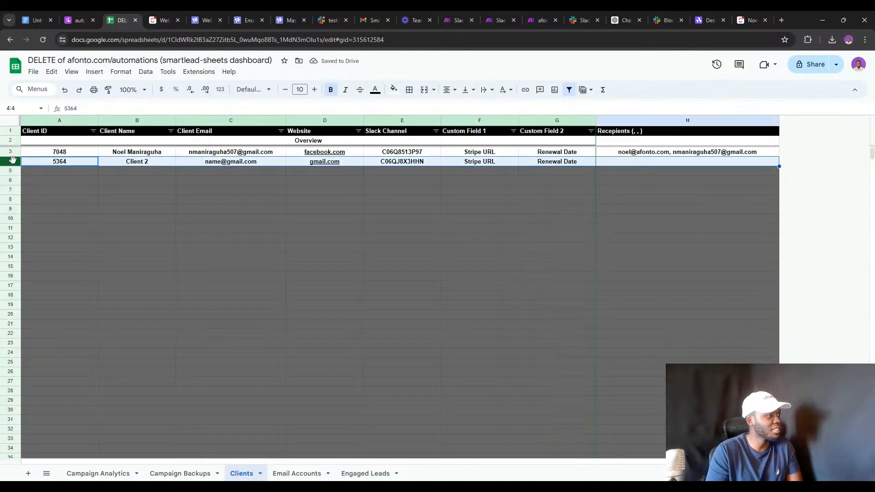
right_click(13, 162)
click(71, 267)
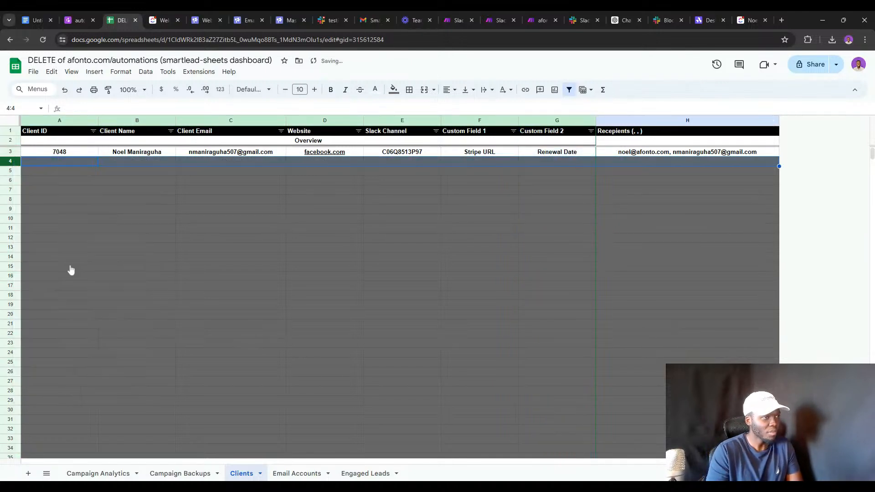
click(444, 220)
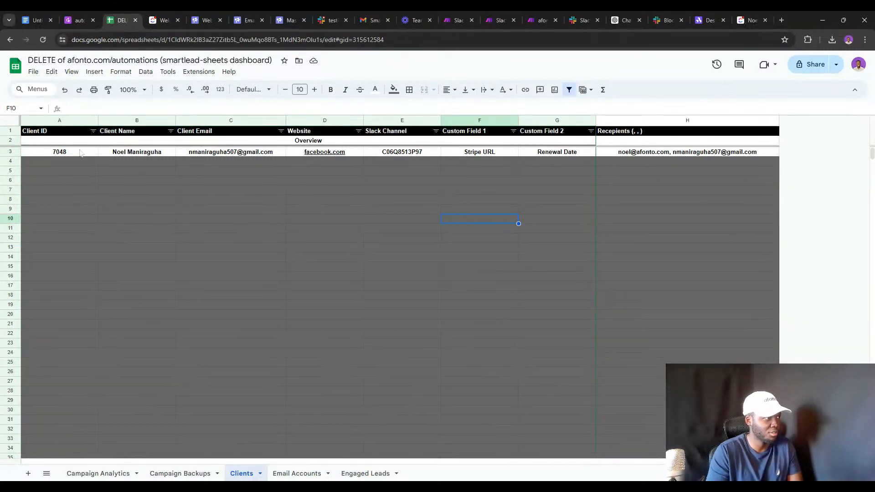
Review the afonto.com Smartlead client database guide and its workflow diagram, glancing at the Clients sheet.
click(76, 20)
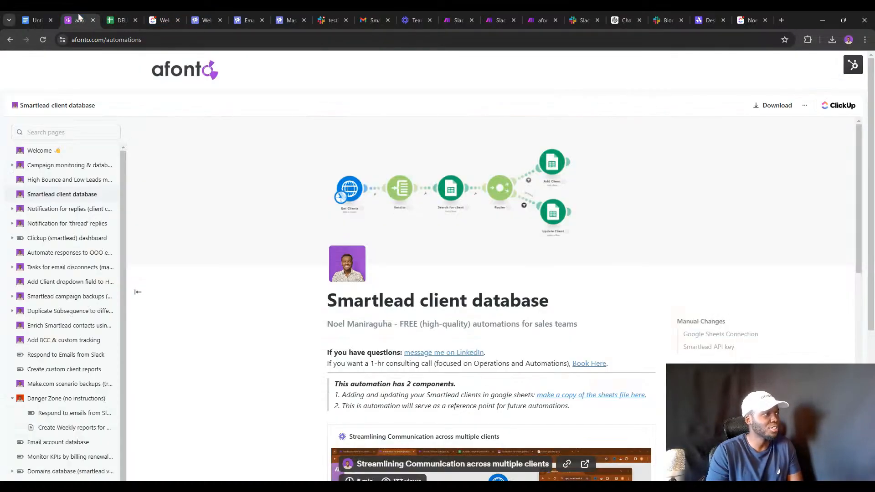
scroll(414, 307, down, 1)
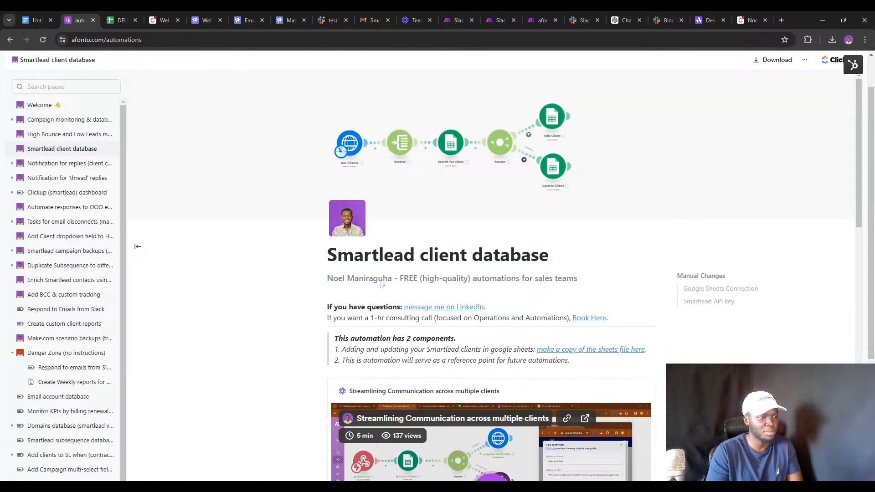
scroll(382, 283, down, 8)
scroll(391, 148, up, 6)
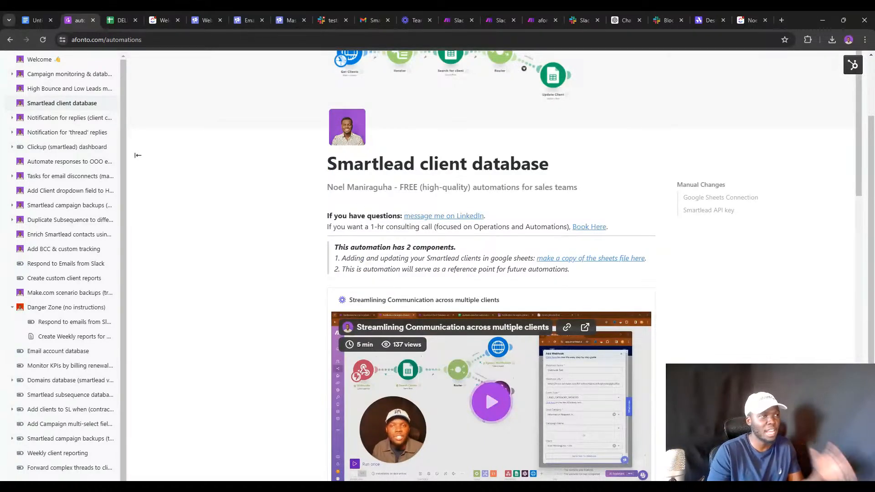
scroll(410, 143, up, 1)
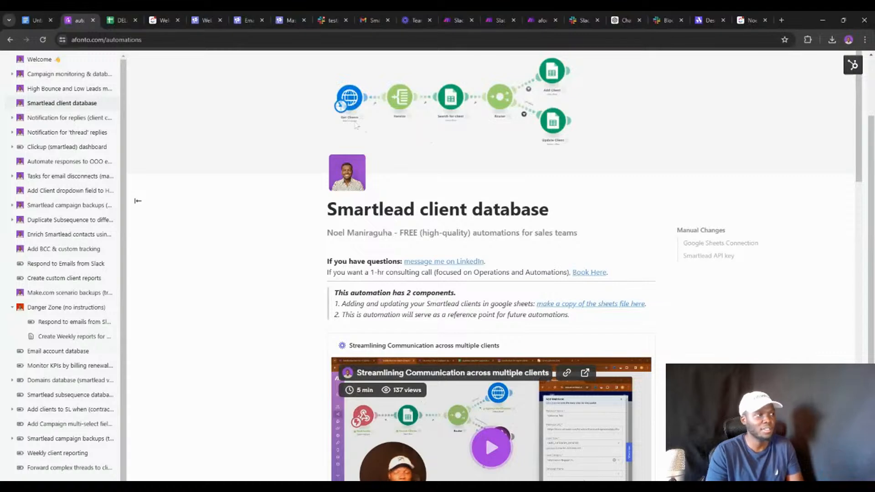
click(109, 14)
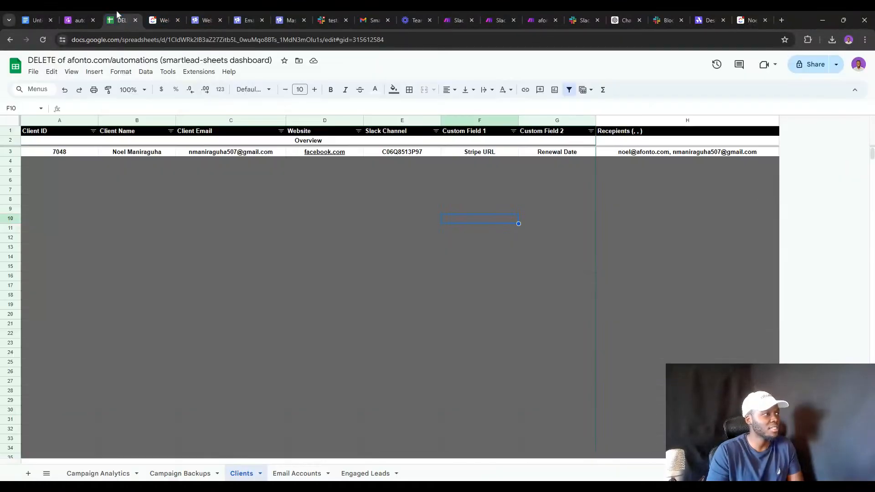
click(84, 18)
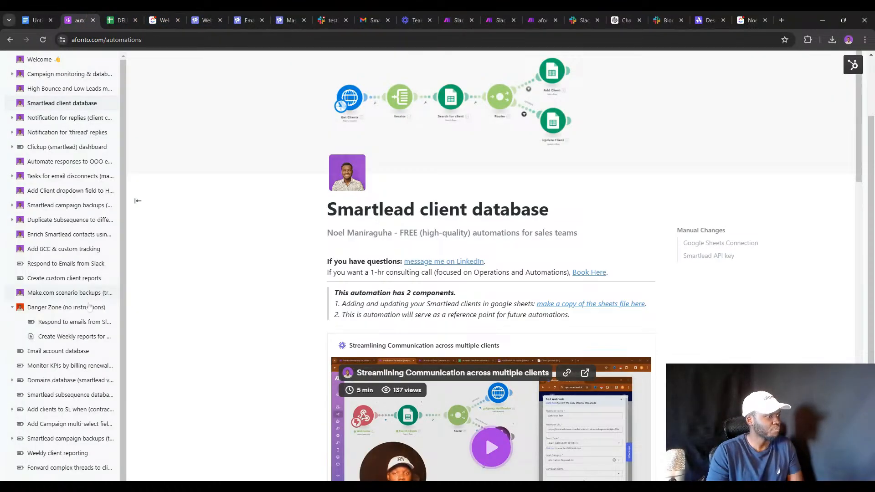
click(447, 21)
Insert a Google Sheets Search Rows module on the link right after the Data store module.
click(532, 15)
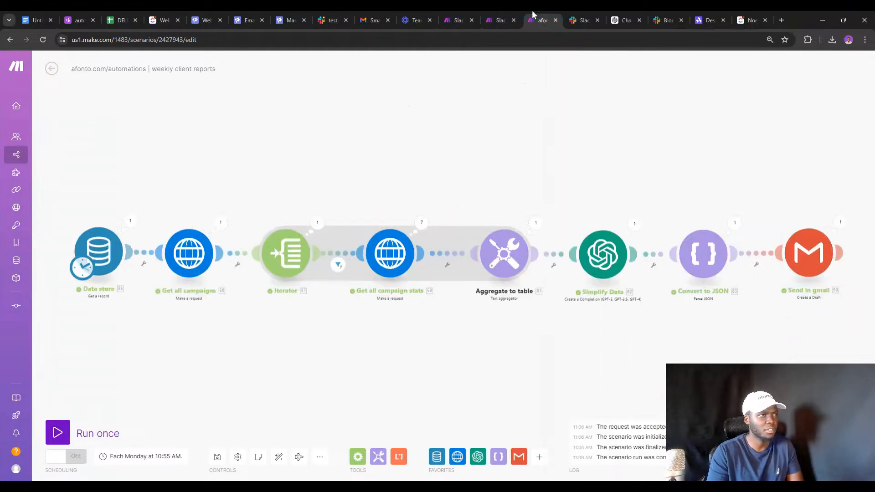
drag(342, 151, 487, 127)
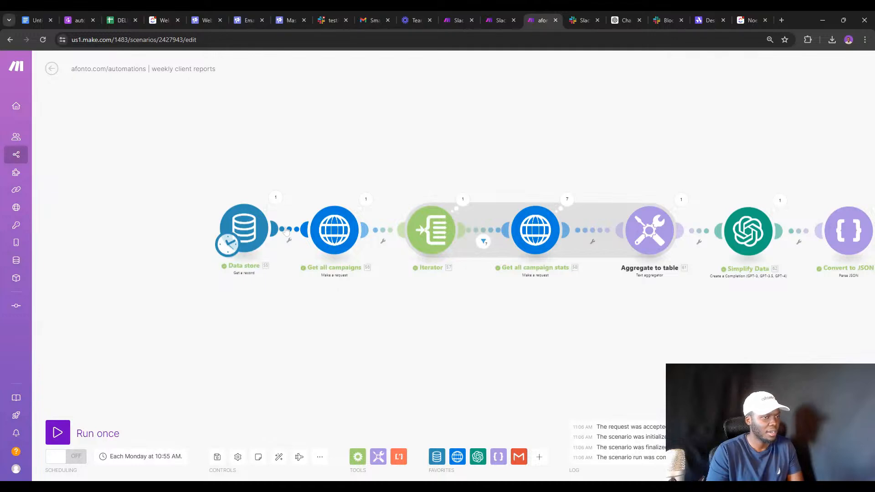
drag(524, 338, 445, 336)
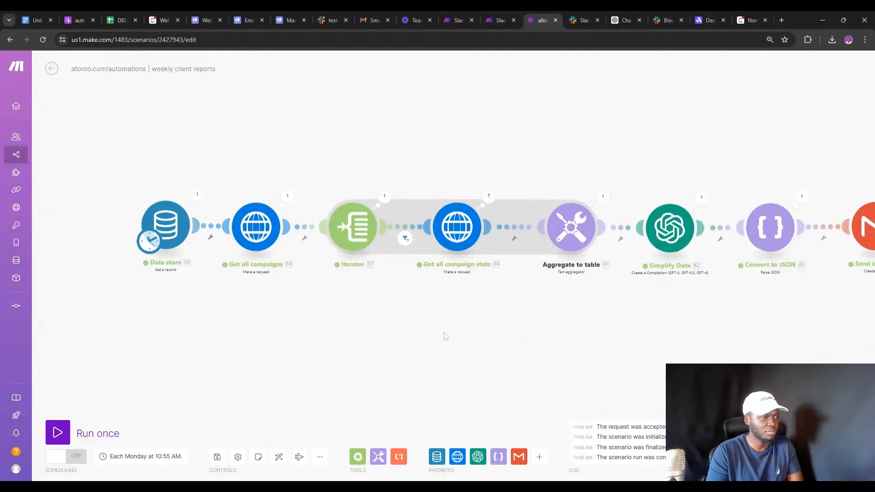
right_click(223, 226)
click(256, 286)
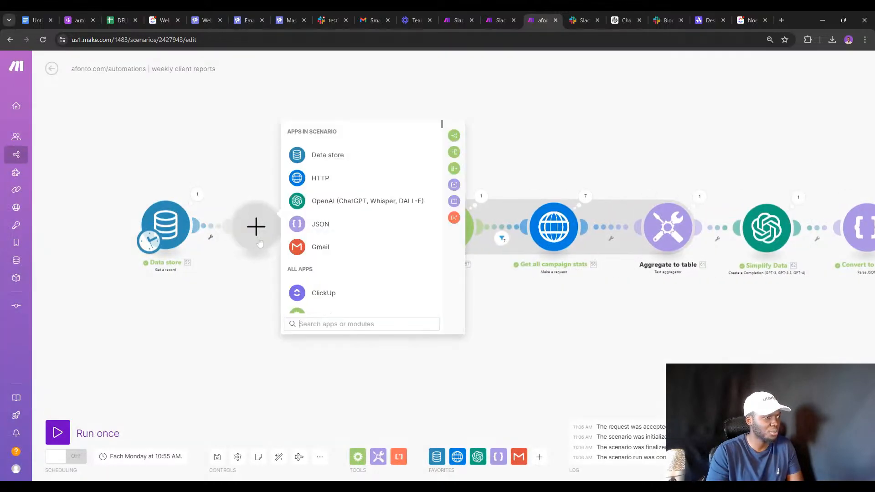
text(shee)
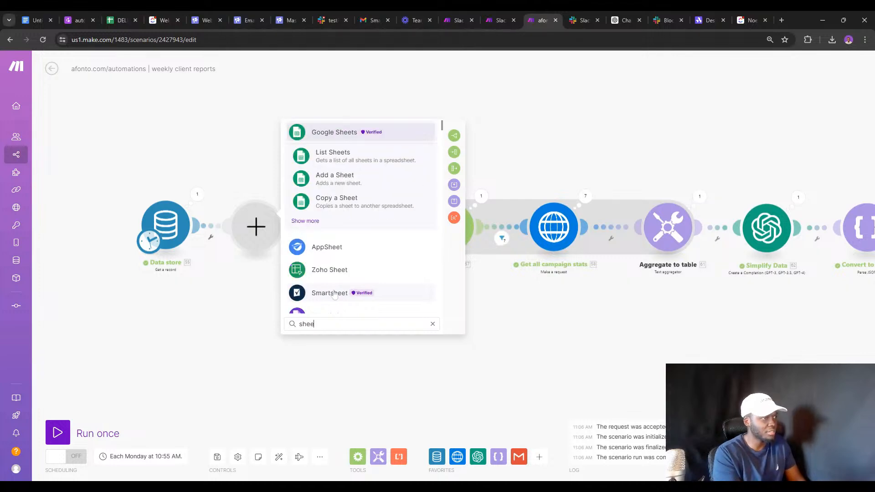
text(ts)
click(308, 221)
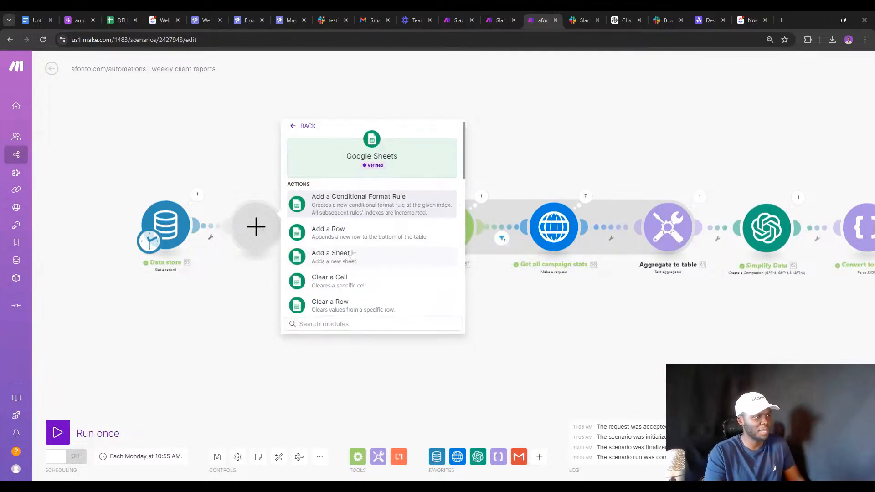
scroll(351, 254, down, 2)
text(s)
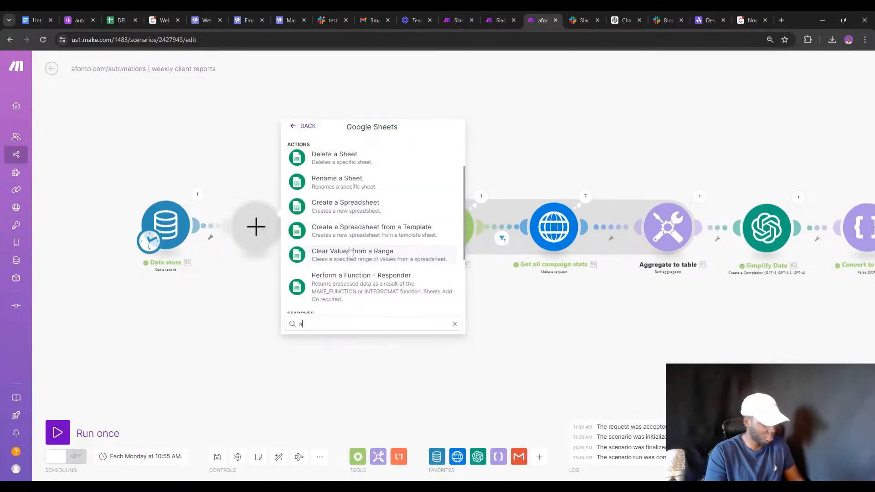
text(earc)
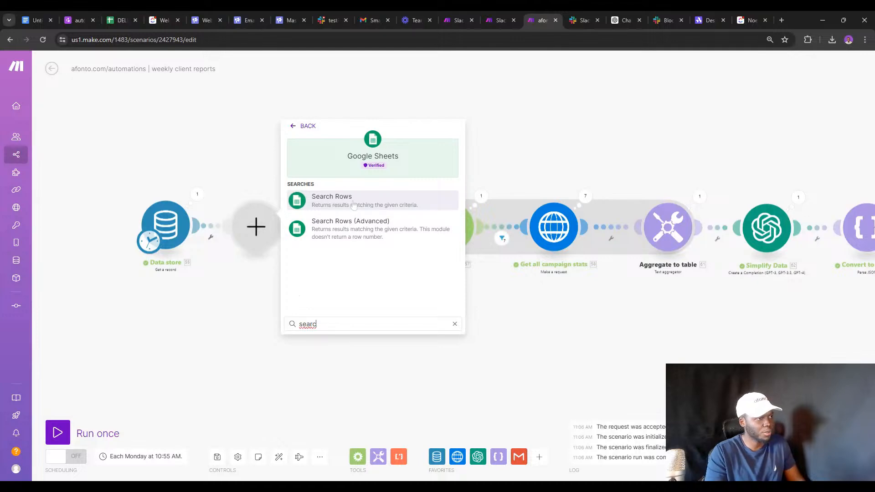
click(340, 200)
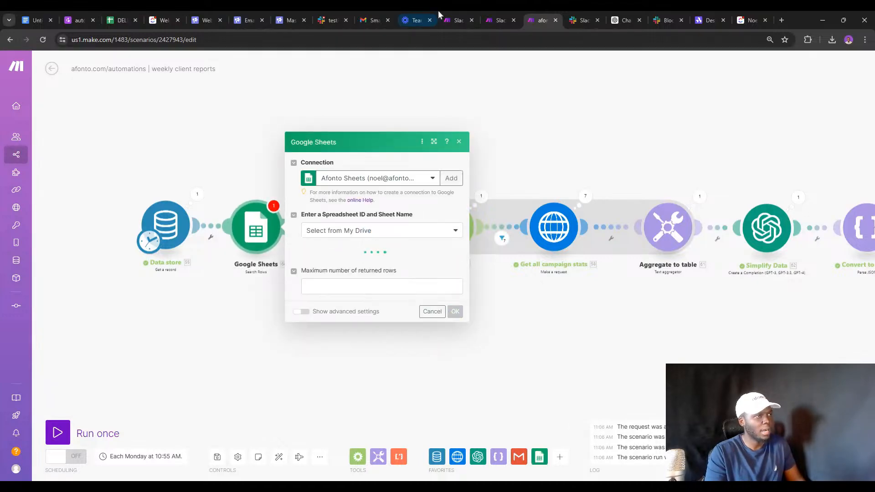
click(454, 20)
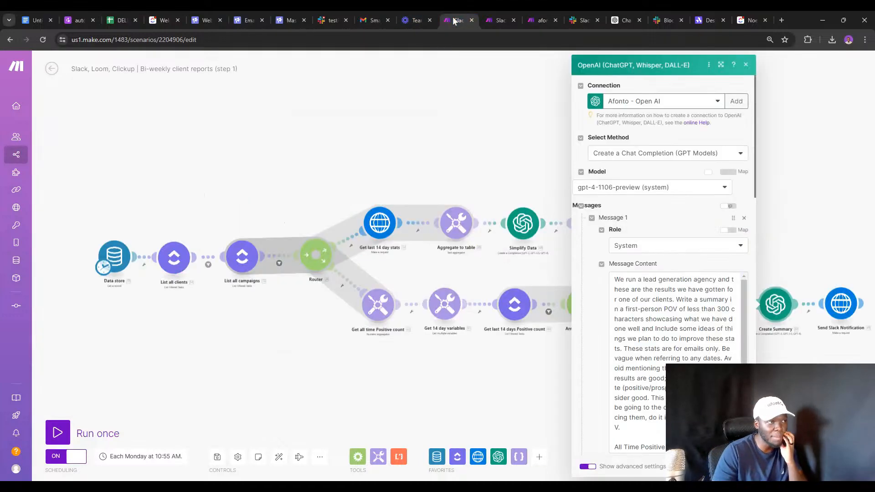
click(298, 158)
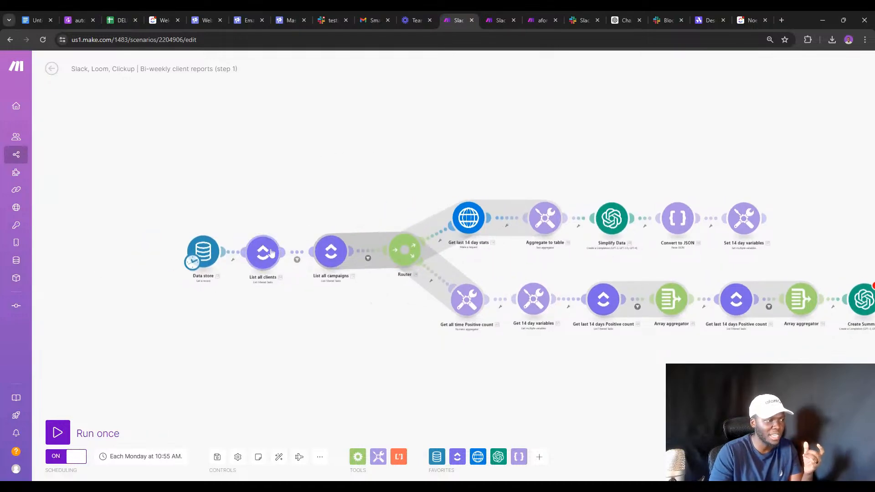
click(271, 252)
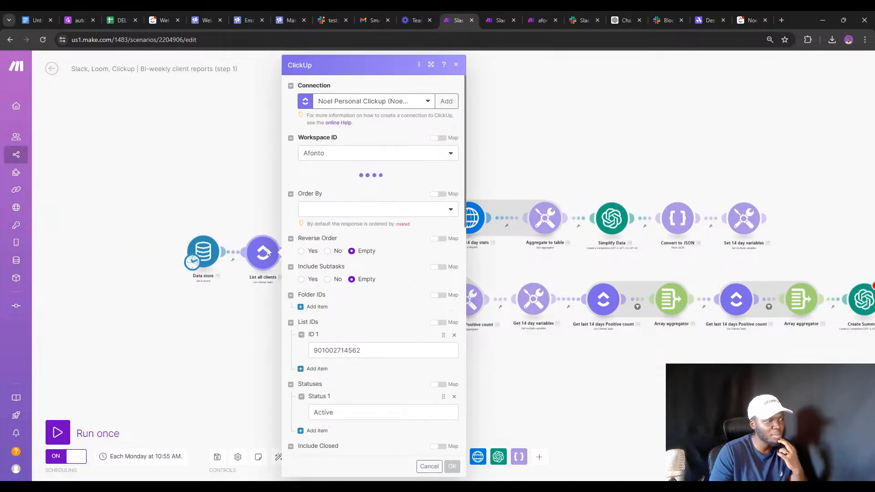
scroll(397, 199, down, 15)
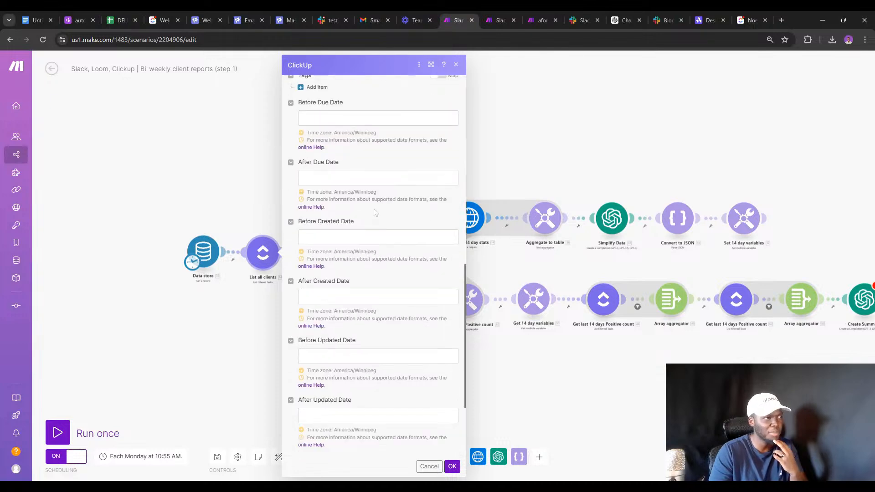
click(534, 19)
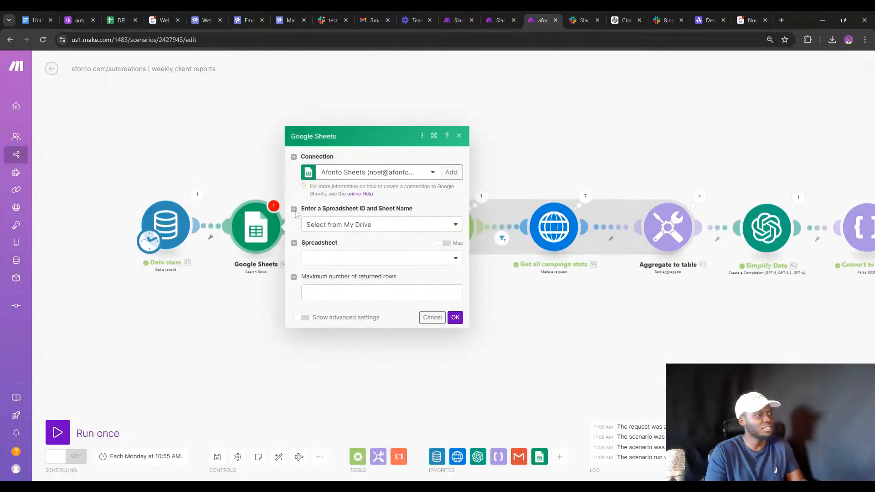
Point Search Rows at the Clients sheet of the DELETE smartlead-sheets dashboard spreadsheet, max 1 row, and save.
click(332, 260)
text(dele)
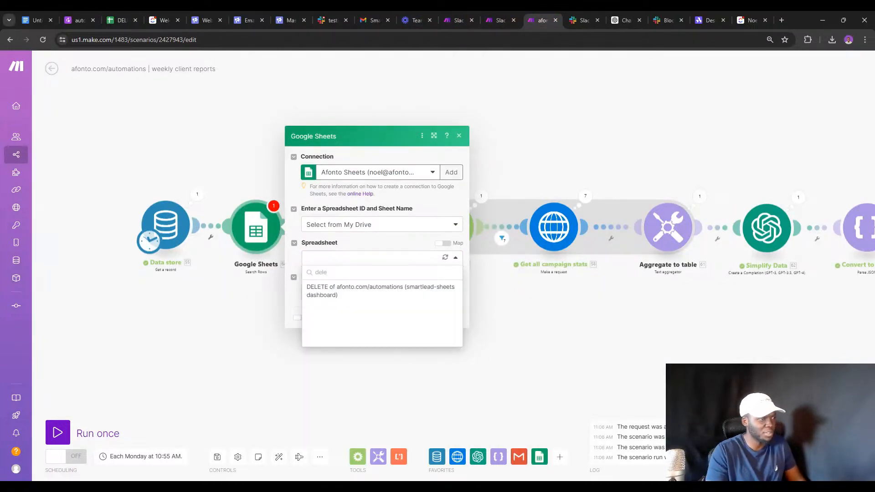
click(338, 290)
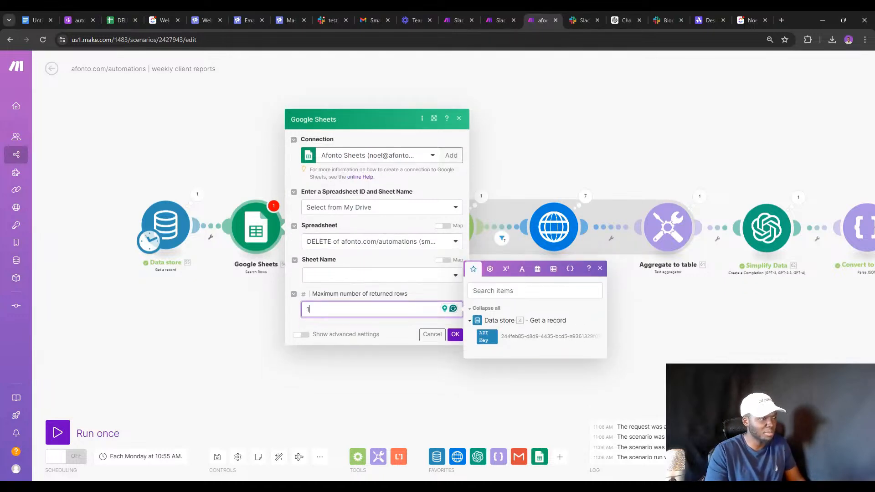
click(330, 277)
click(316, 318)
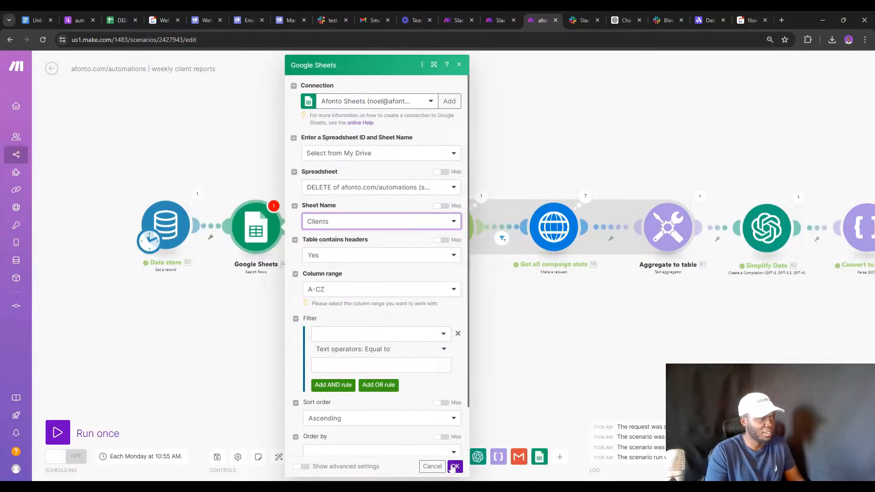
click(451, 470)
Run the Search Rows module on its own and inspect its output bundle.
right_click(262, 240)
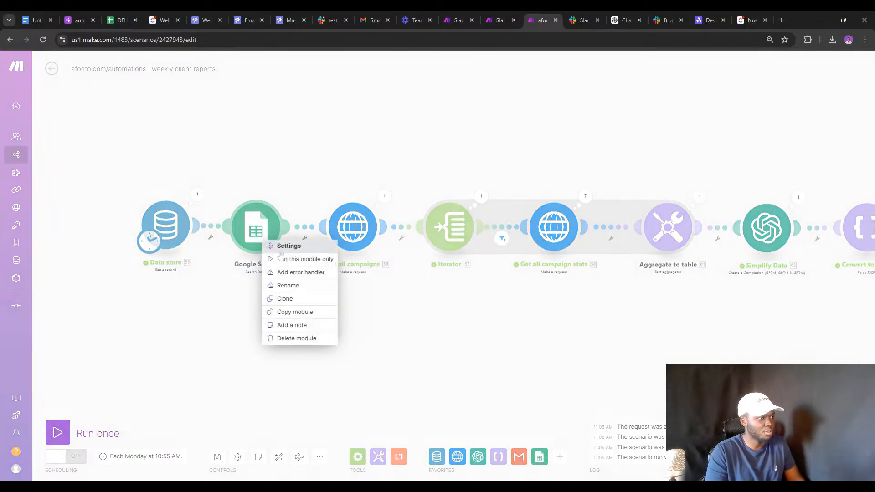
click(283, 260)
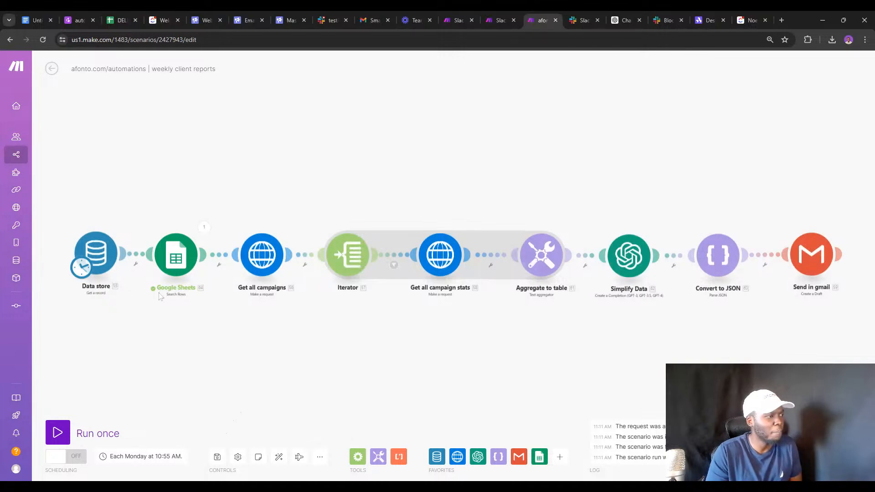
click(203, 228)
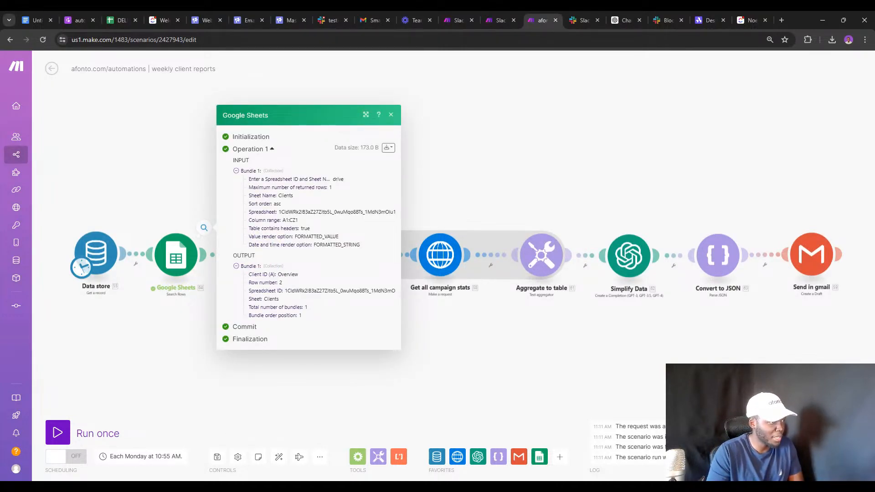
Review the module settings, keeping the table marked as having headers and checking the column range.
click(176, 257)
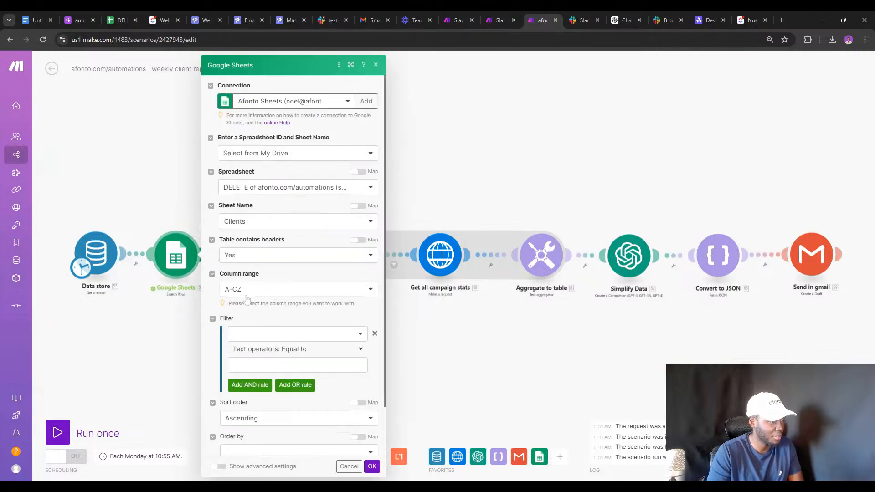
scroll(253, 299, down, 1)
scroll(266, 301, up, 1)
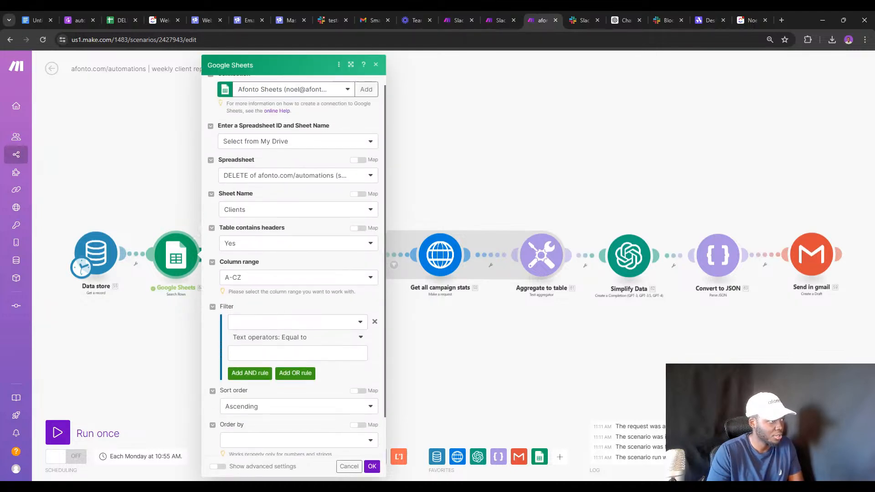
click(278, 256)
click(262, 271)
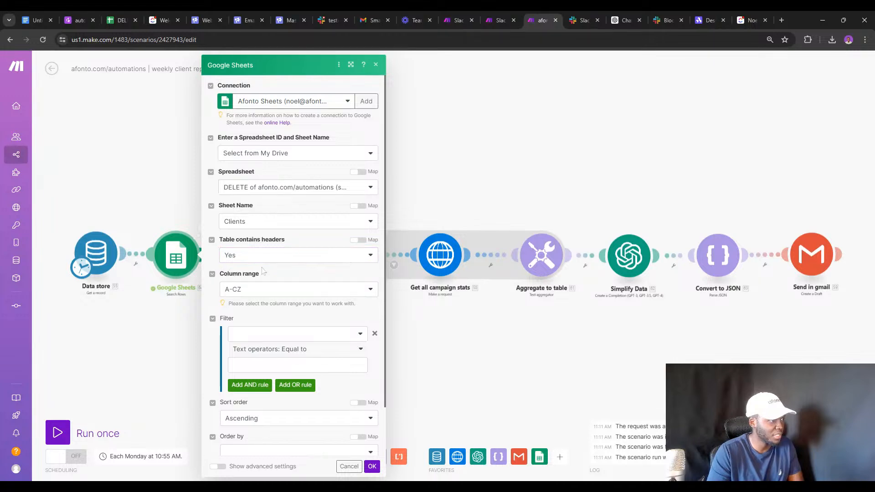
scroll(264, 264, down, 1)
click(269, 234)
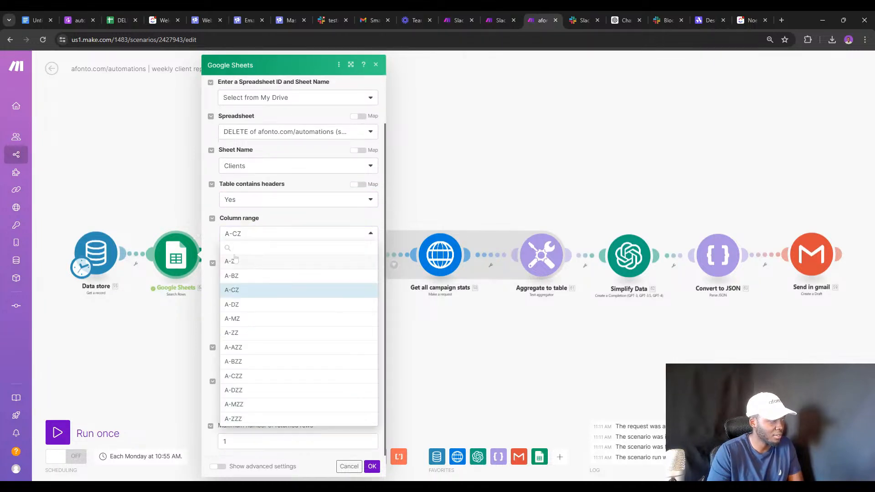
click(178, 221)
Confirm the output returned row 2 of the Clients sheet and reopen the module settings.
click(203, 228)
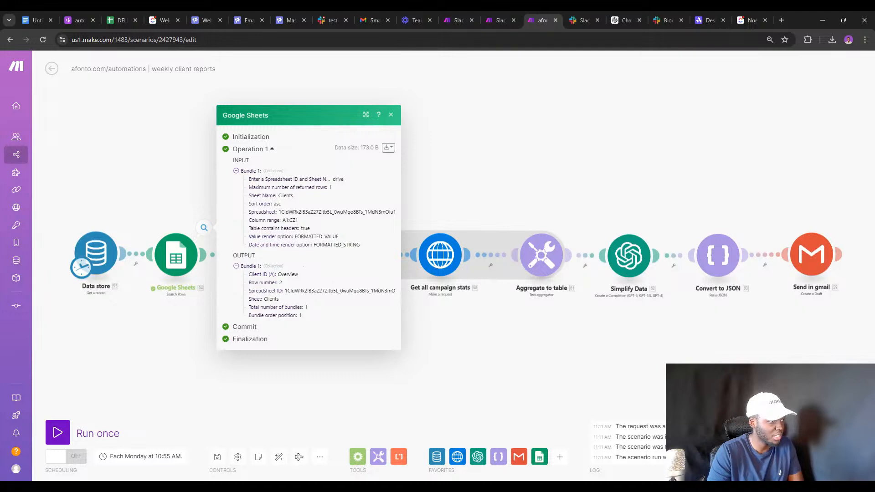
double_click(268, 283)
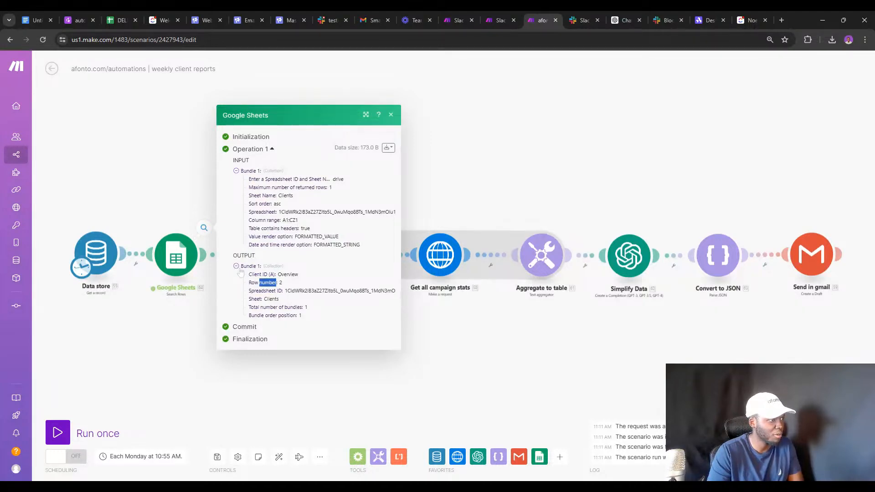
click(181, 258)
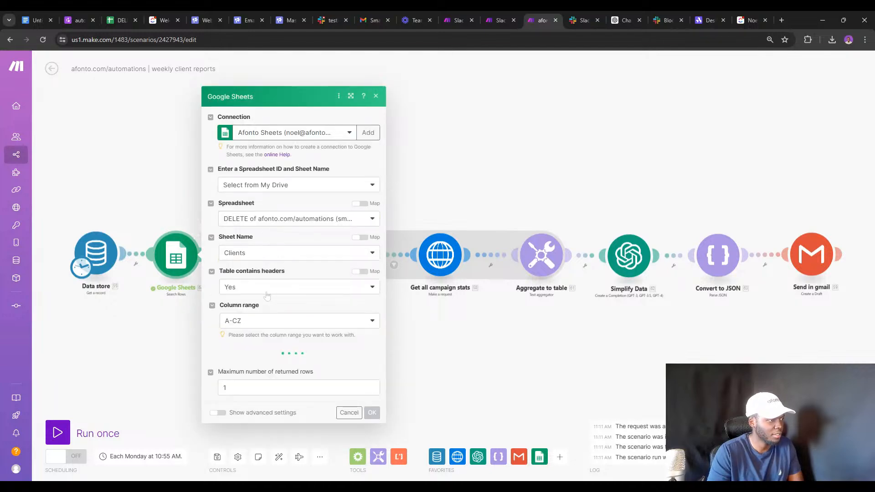
Filter Search Rows on Client ID (A) Exists, remove the 1-row limit, and run the module alone.
scroll(261, 255, down, 2)
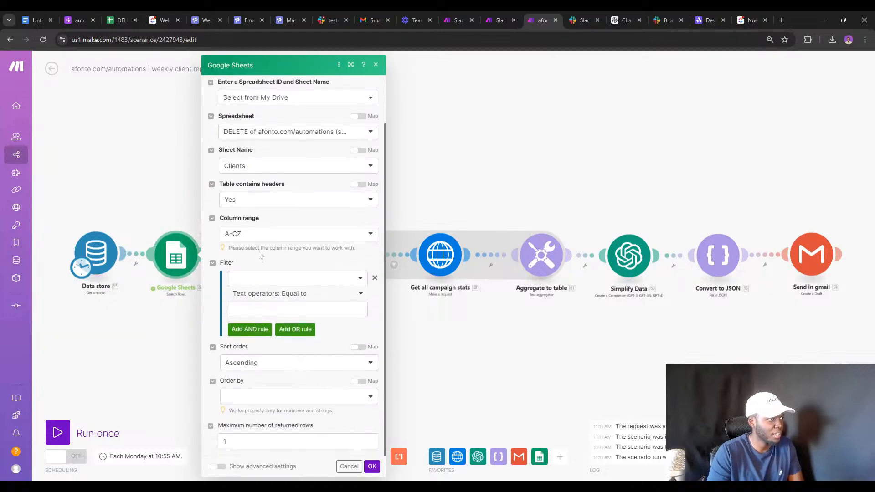
click(286, 278)
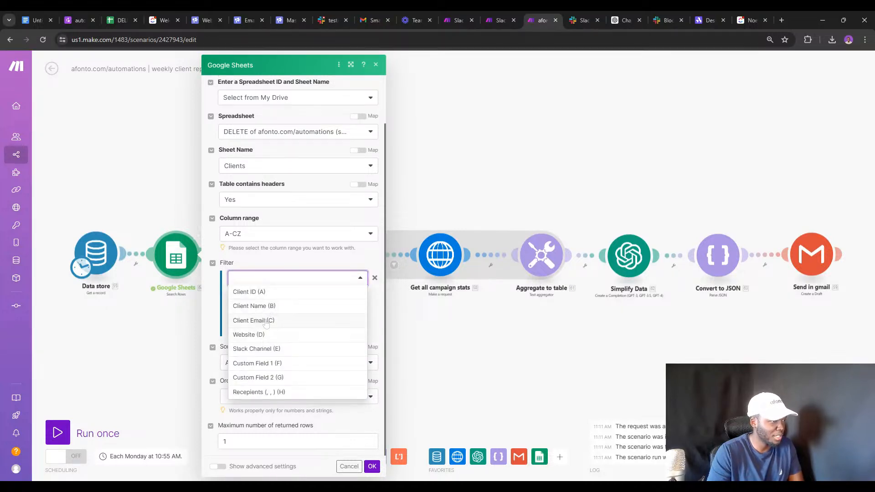
click(264, 293)
click(277, 293)
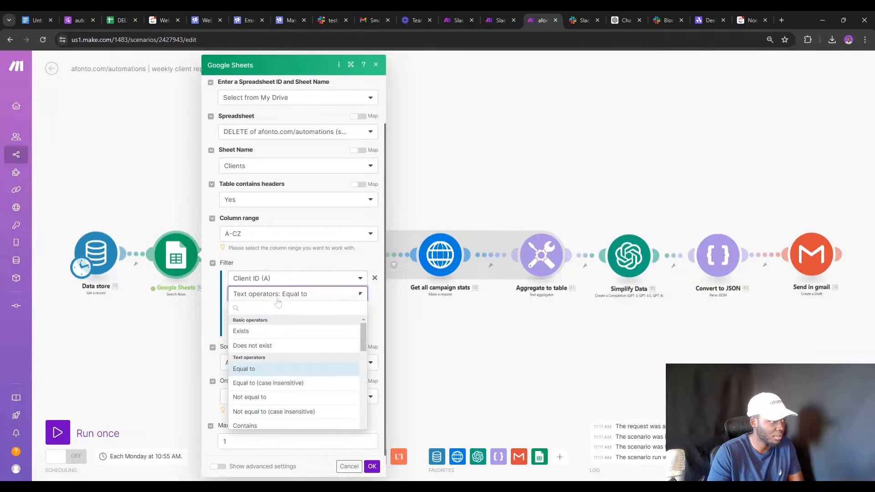
click(255, 329)
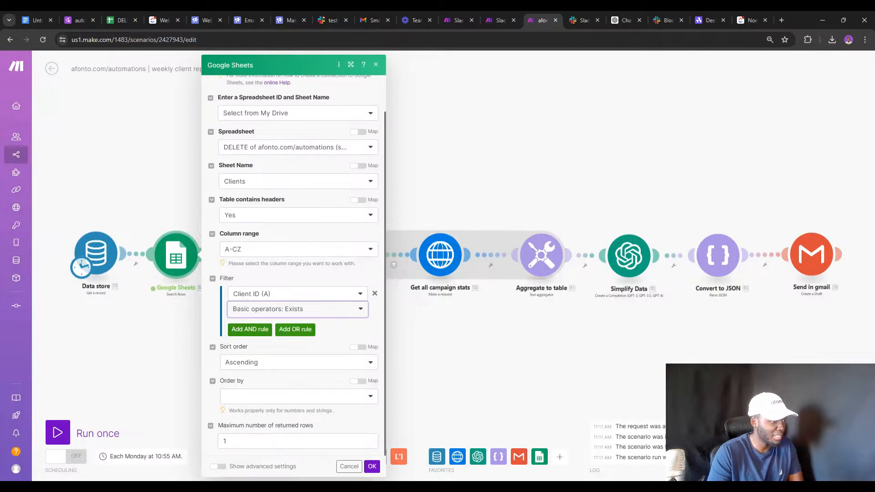
click(291, 441)
key(BackSpace)
click(372, 466)
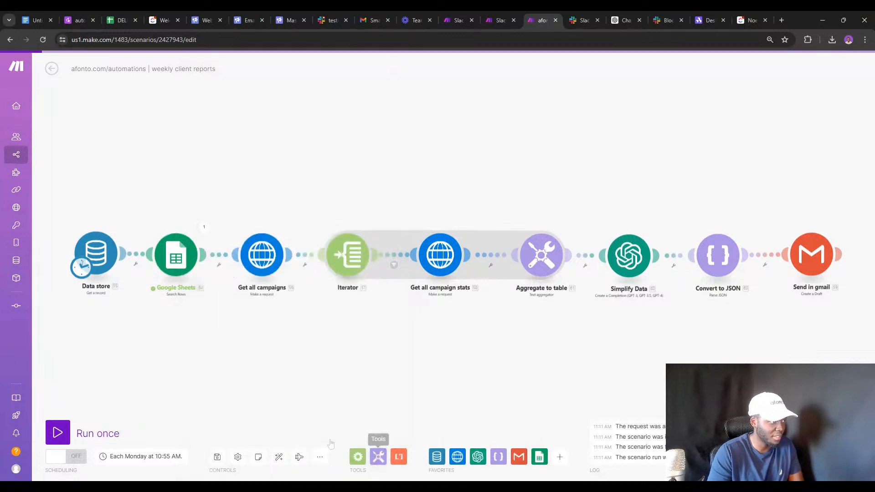
right_click(174, 258)
click(211, 282)
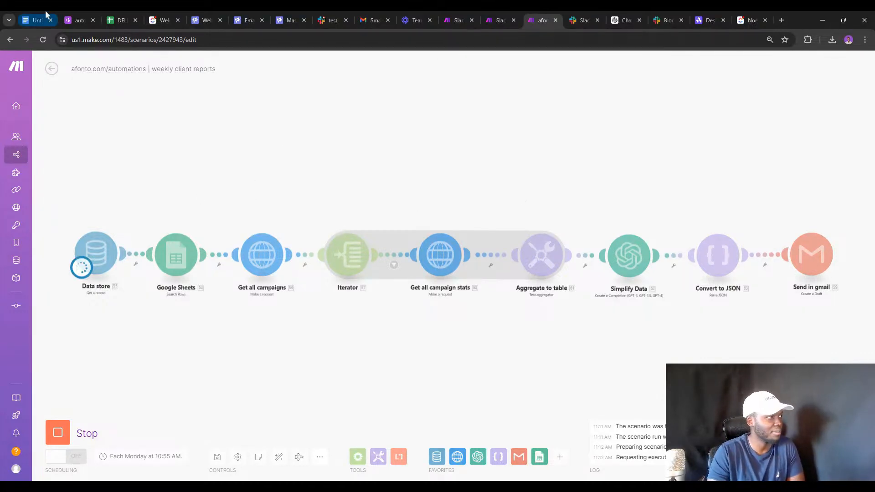
Show the BUILDING AUTOMATIONS LIVE agenda in Google Docs, highlighting items including the weekly reports one.
click(35, 20)
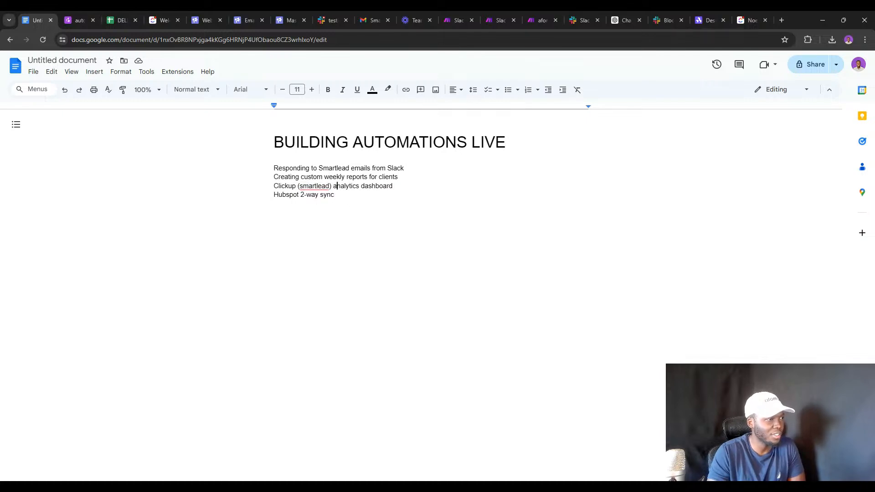
triple_click(356, 168)
double_click(355, 168)
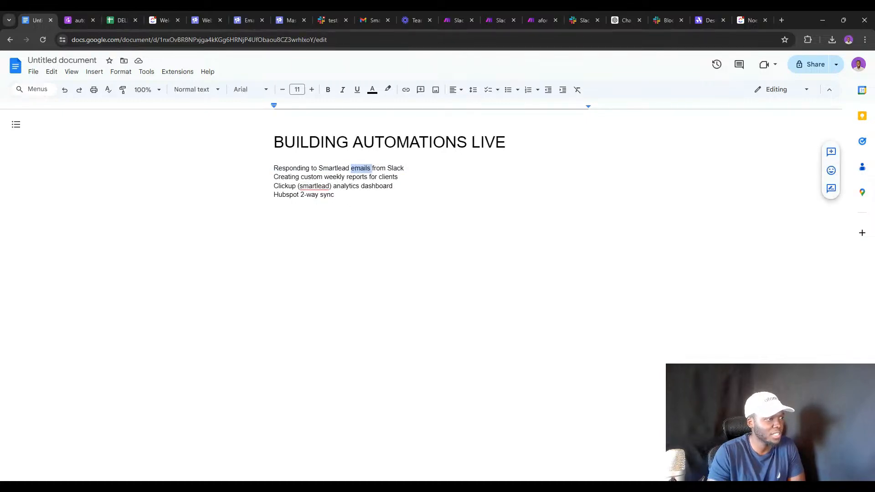
triple_click(342, 177)
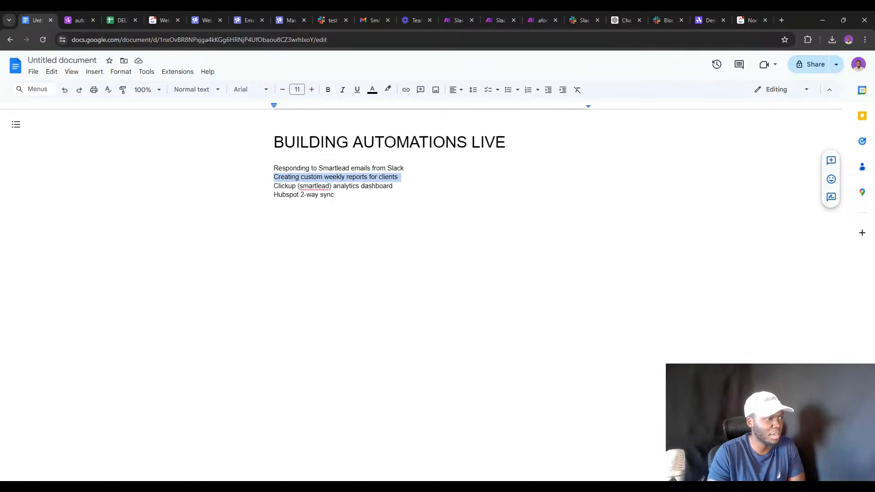
double_click(327, 194)
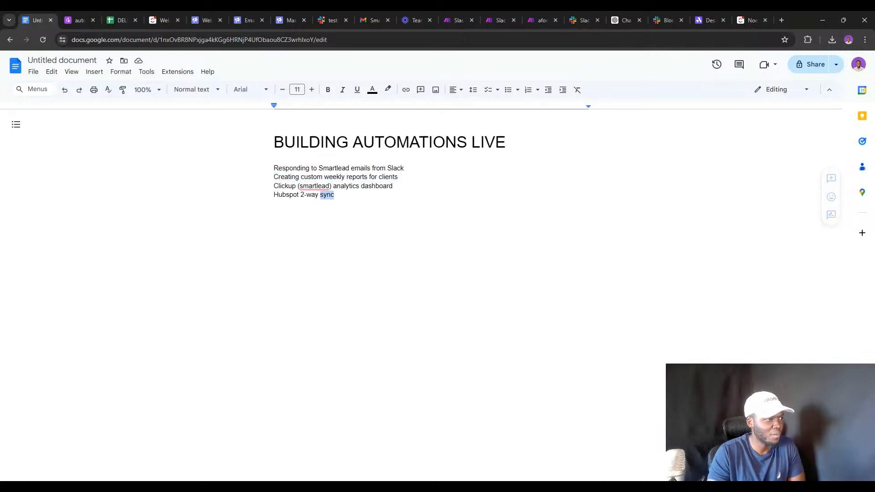
click(333, 194)
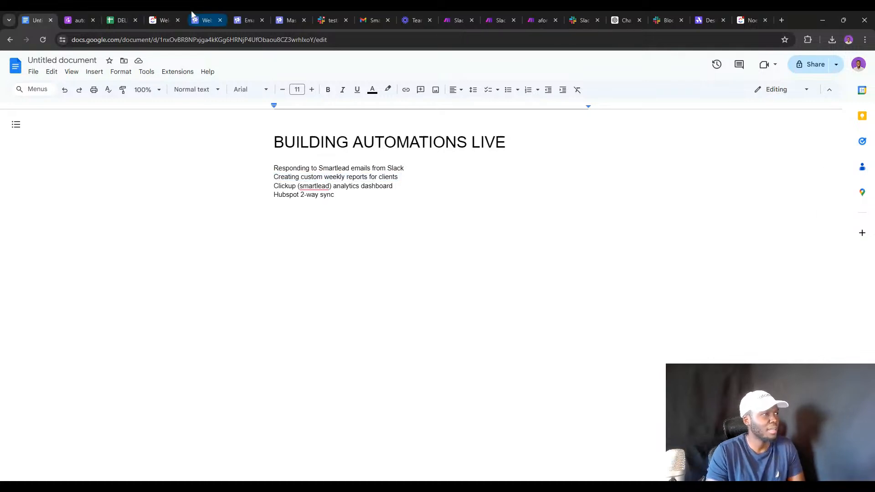
Glance at the Smartlead client database page, then view the Search Rows output in Make.com.
click(84, 18)
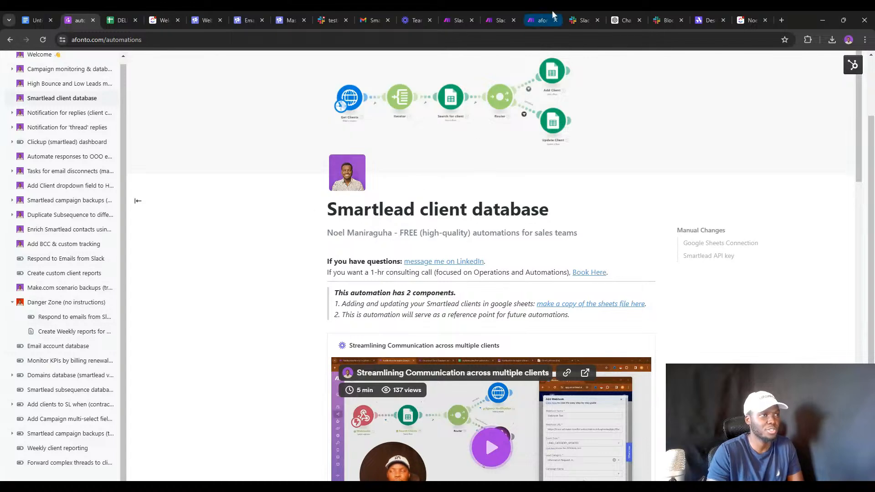
click(540, 19)
click(204, 227)
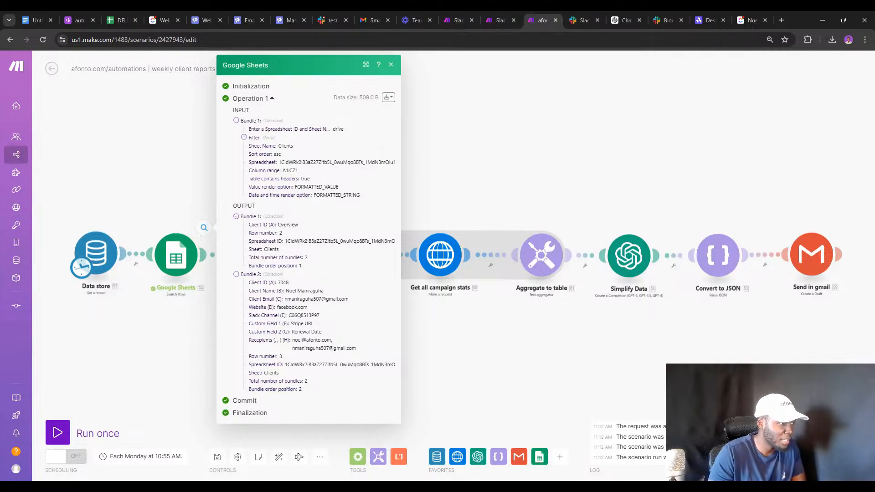
Point out the Overview value in output Bundle 1, then switch to the spreadsheet's Clients sheet.
double_click(288, 224)
click(284, 232)
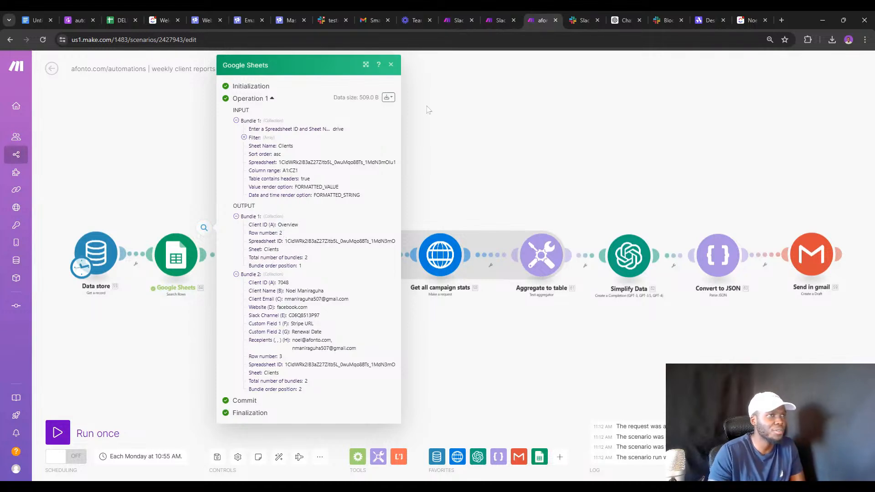
click(121, 20)
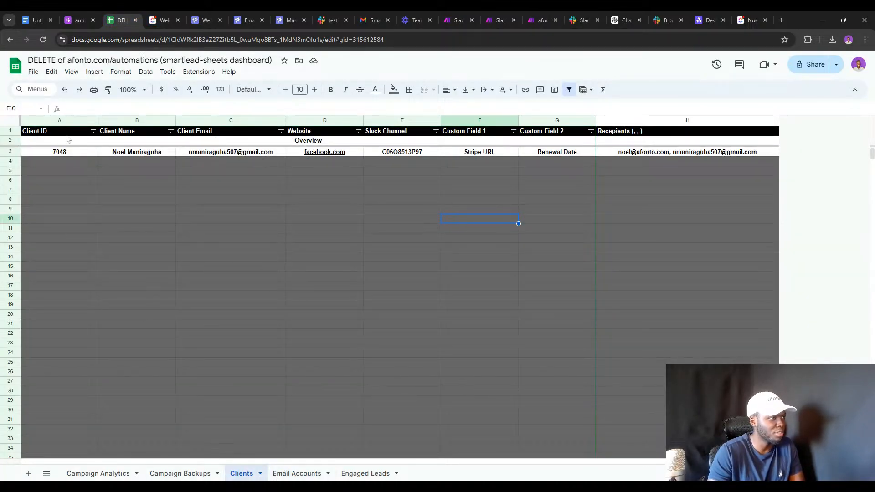
Delete row 2, the stray Overview row, so the client's data sits directly under the headers.
right_click(14, 144)
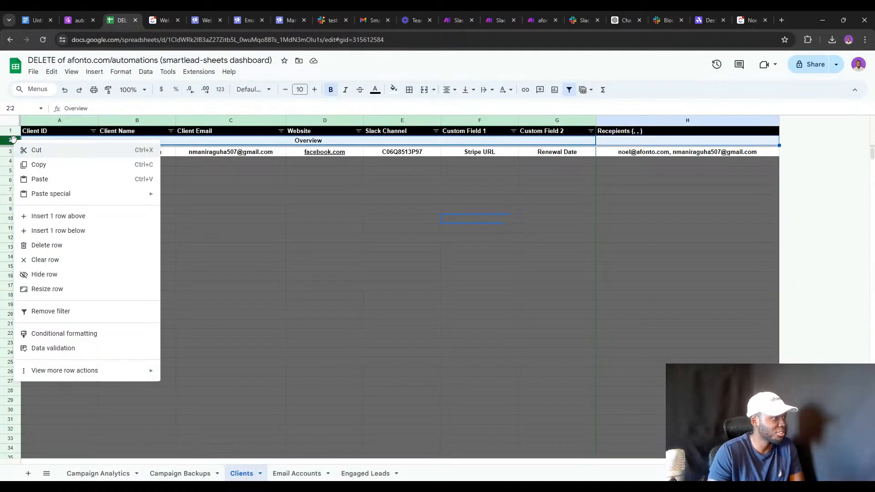
click(53, 245)
click(323, 204)
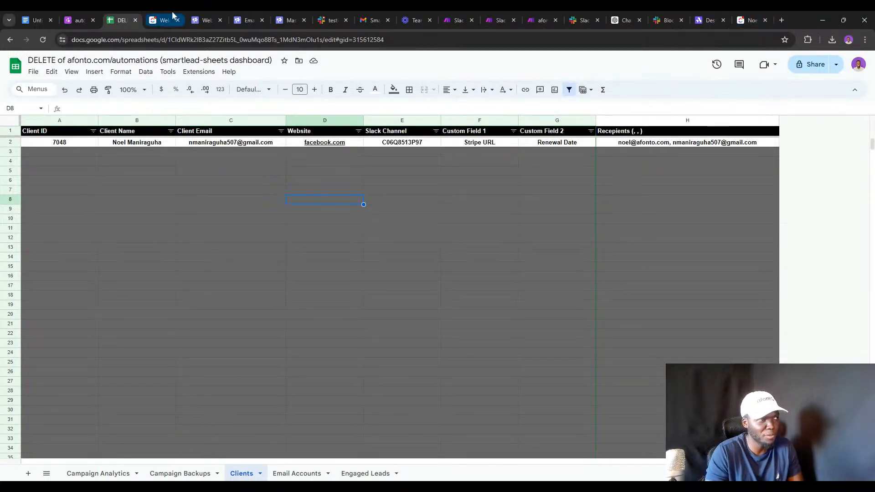
Show archived spaces and lists in ClickUp and open the hidden Email Accounts list in Afonto.
click(752, 13)
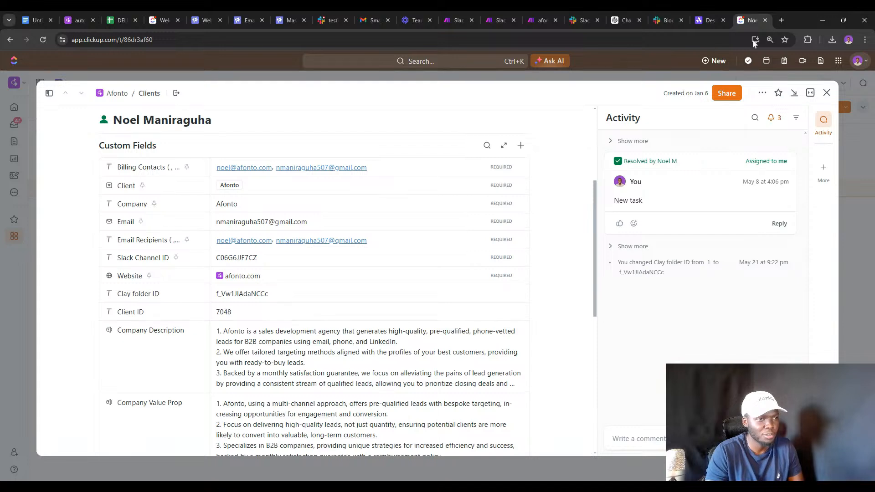
click(826, 93)
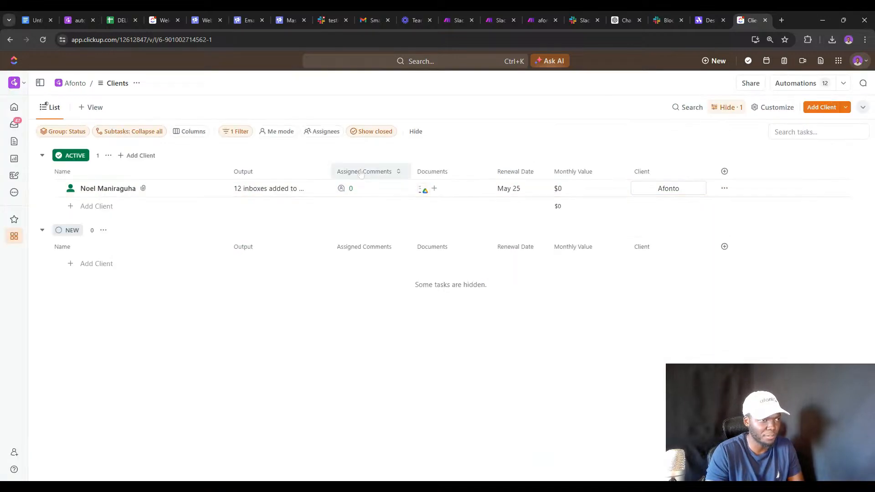
mouse_move(13, 243)
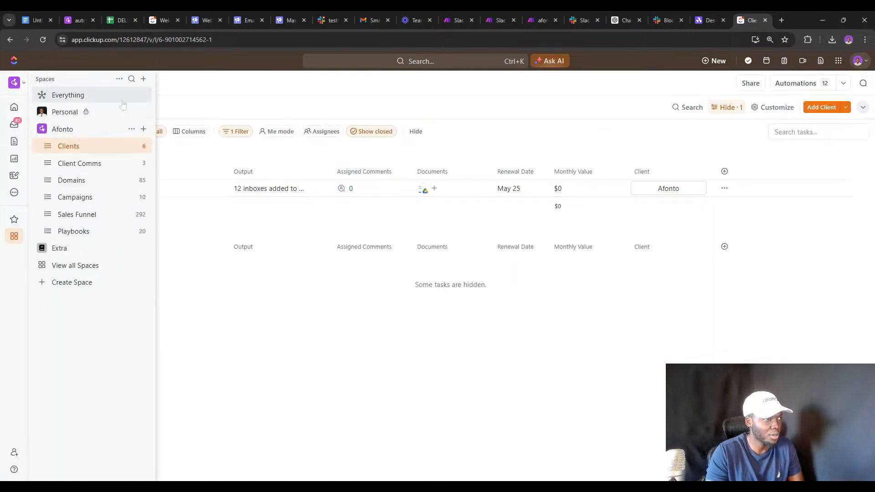
click(119, 78)
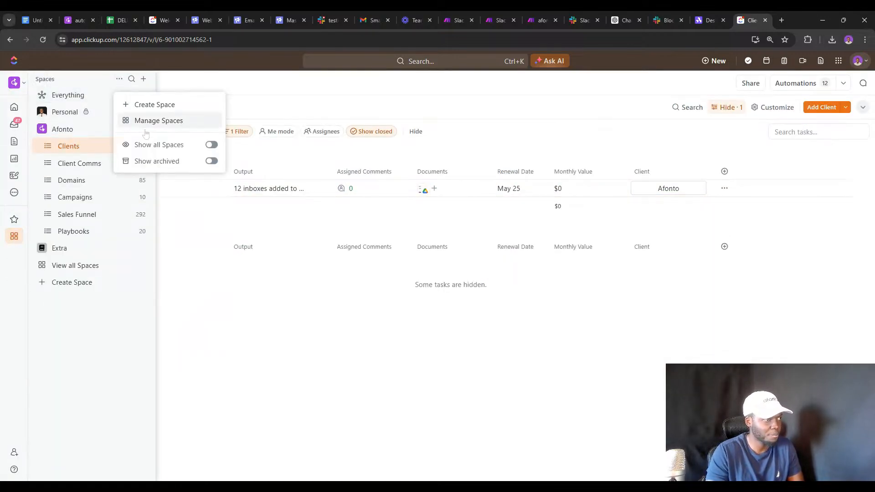
click(211, 161)
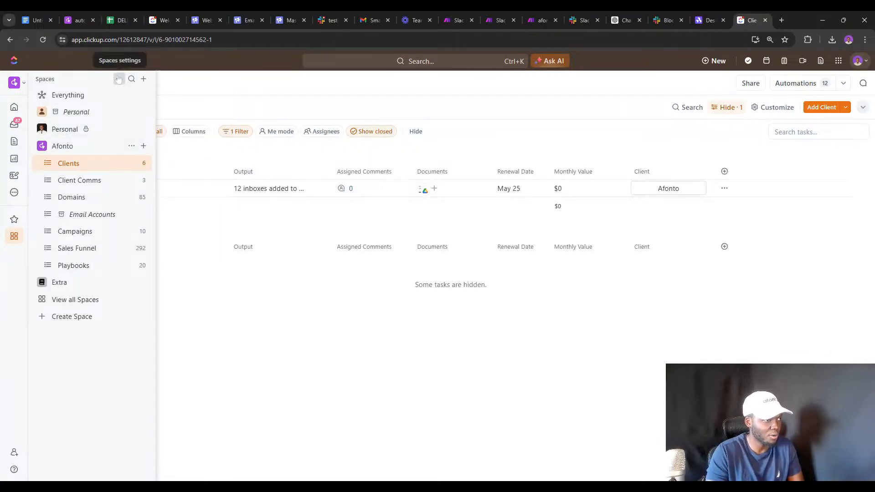
click(119, 79)
click(79, 216)
click(80, 219)
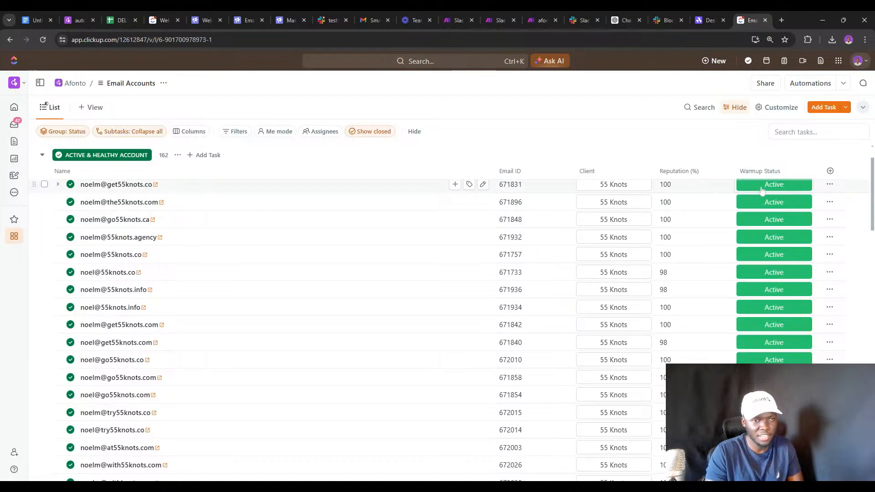
Check the ClickUp accounts' warmup and status choices without changing anything.
click(756, 203)
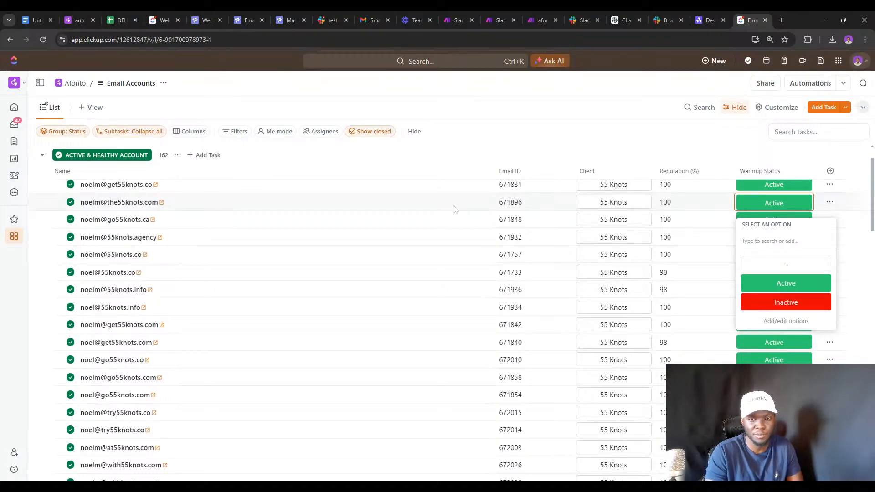
click(687, 279)
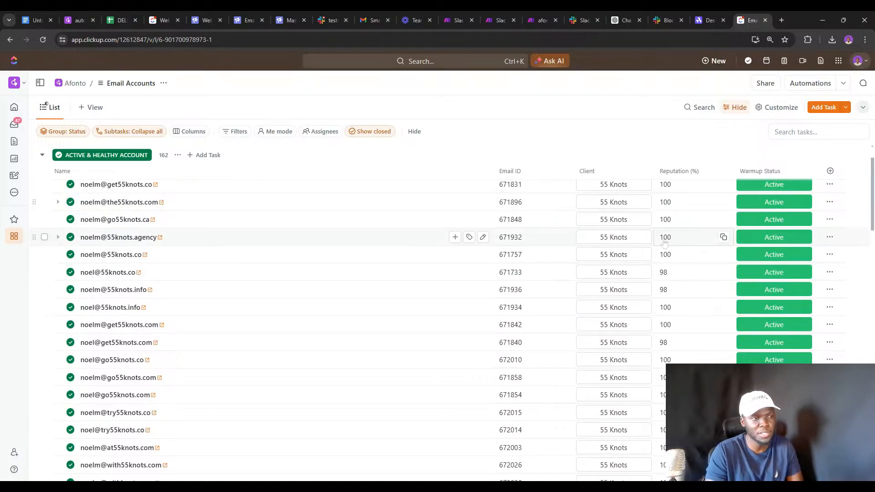
click(70, 184)
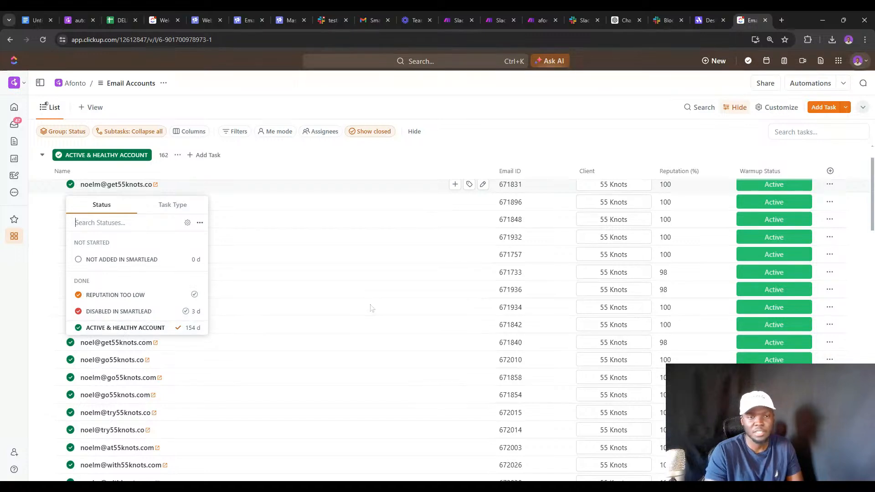
Browse the ClickUp Domains list and check afonto.co's status options before returning to Make.com.
click(15, 238)
click(73, 198)
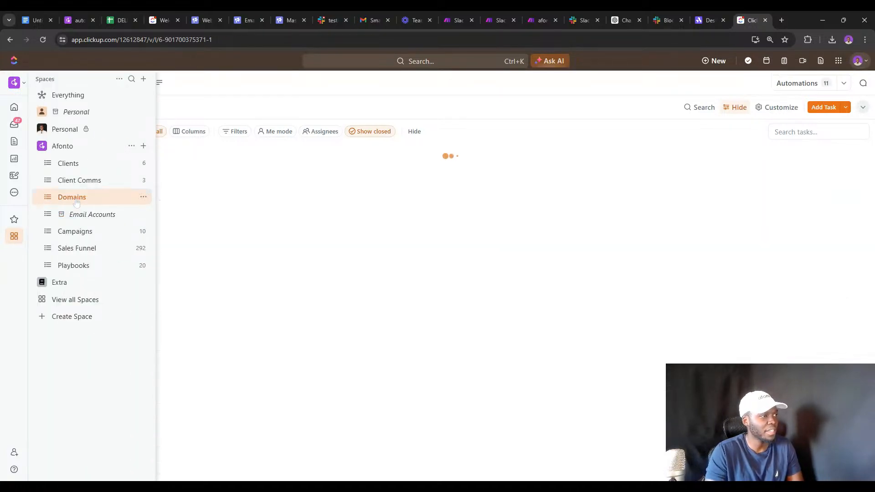
scroll(300, 225, down, 3)
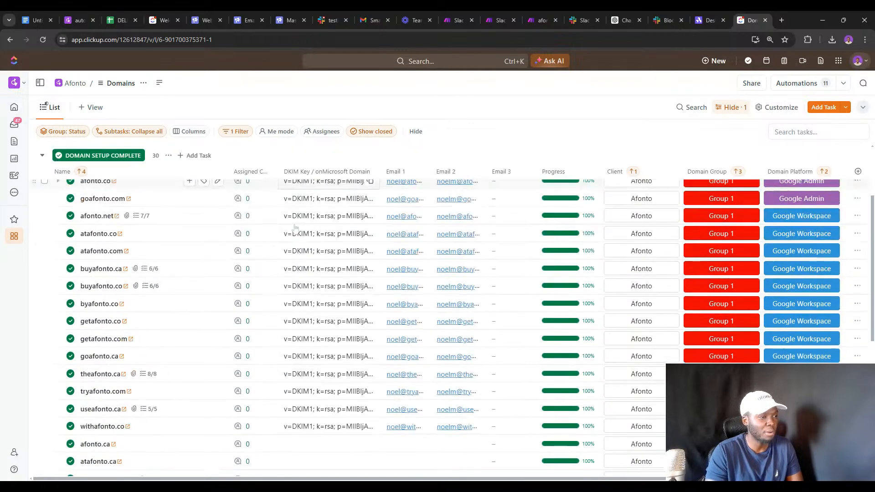
scroll(242, 236, up, 2)
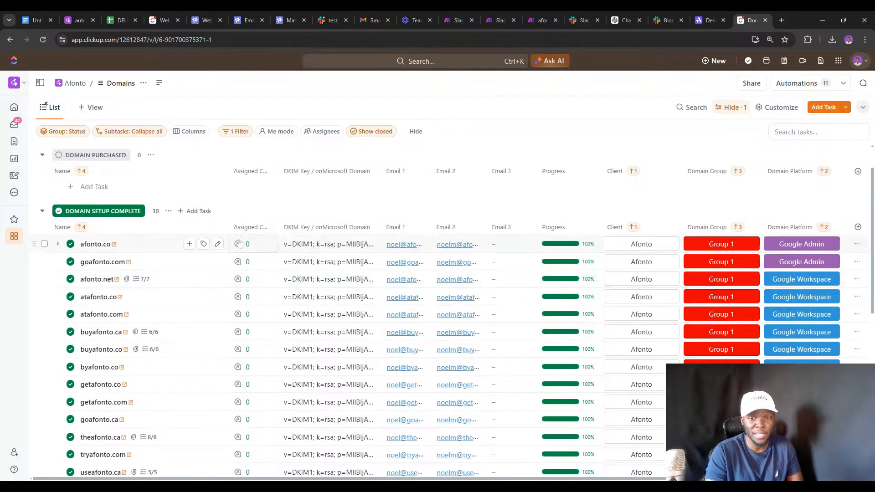
scroll(239, 244, down, 1)
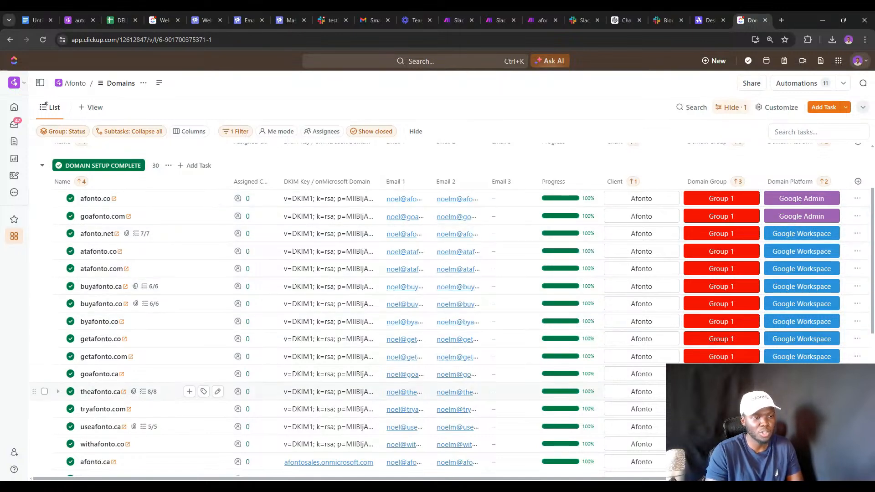
click(71, 199)
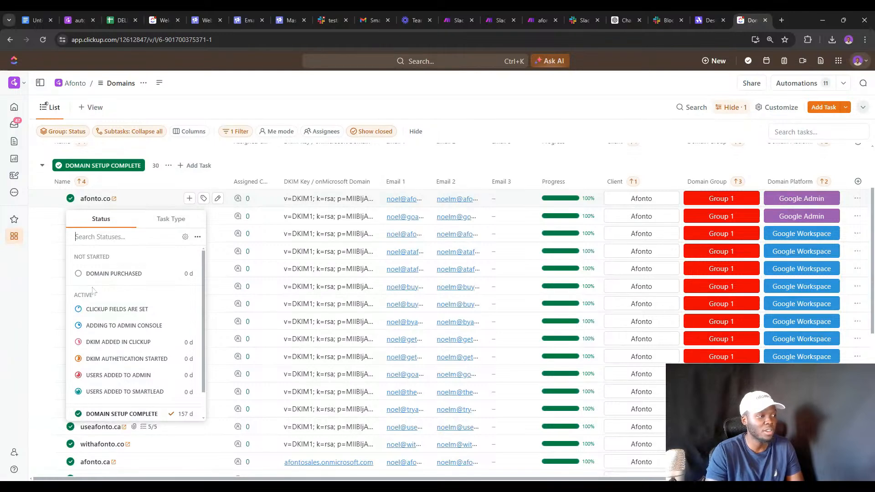
scroll(95, 296, down, 1)
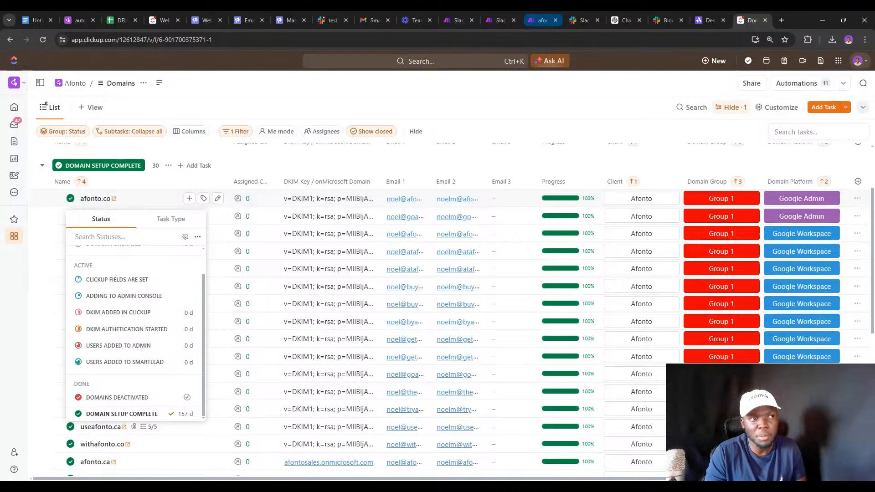
click(542, 20)
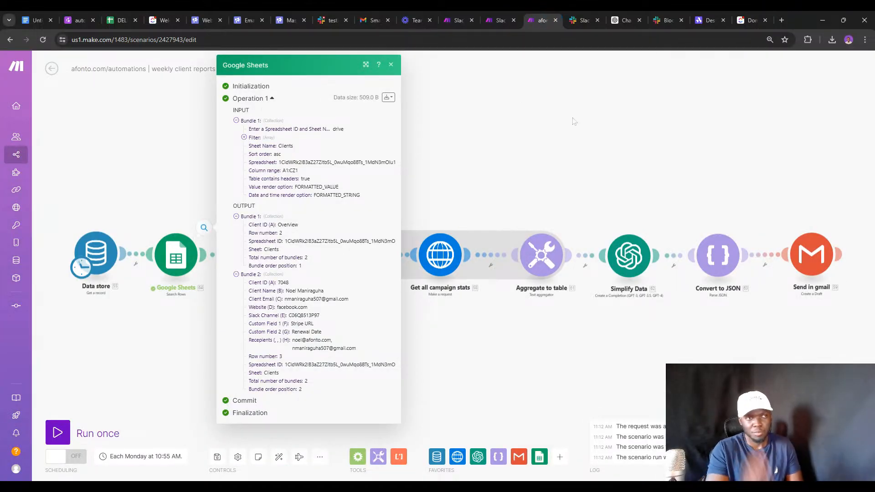
Review the ChatGPT conversation about the JSON error and select the question's JSON.
click(627, 12)
scroll(499, 180, up, 10)
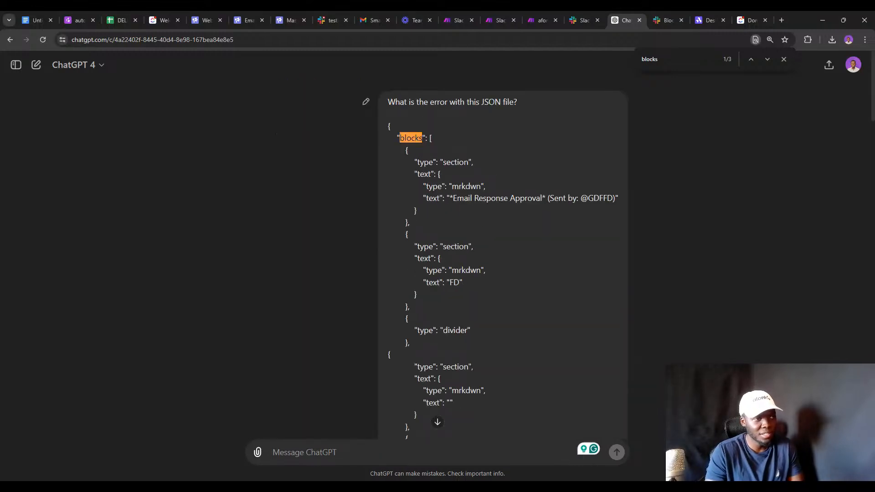
click(783, 59)
triple_click(444, 102)
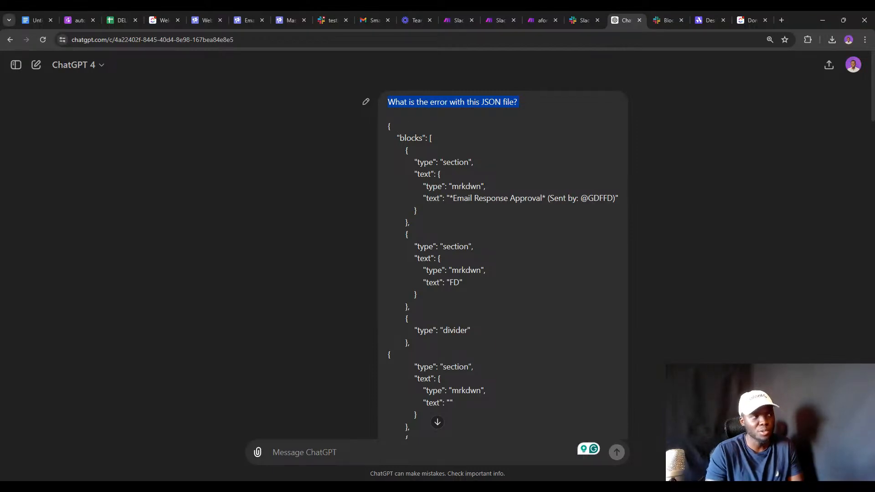
drag(396, 138, 512, 272)
scroll(521, 319, down, 15)
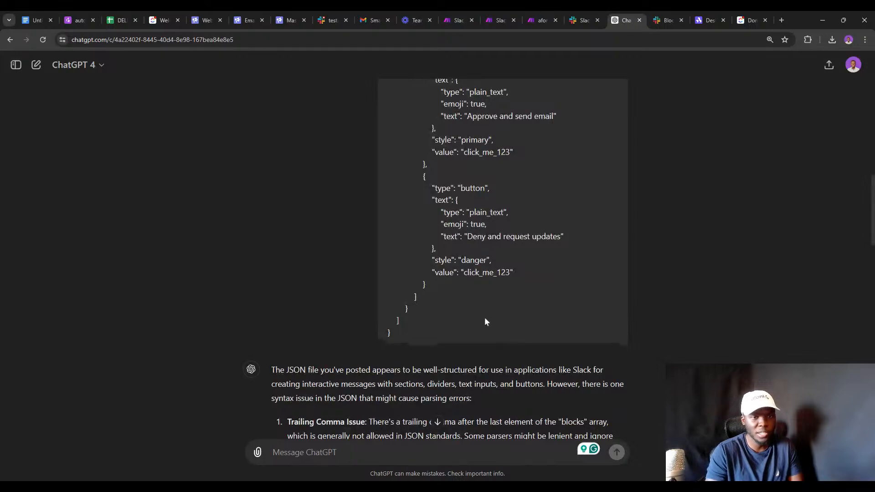
Rerun only the Google Sheets module and delete the empty placeholder module.
click(542, 20)
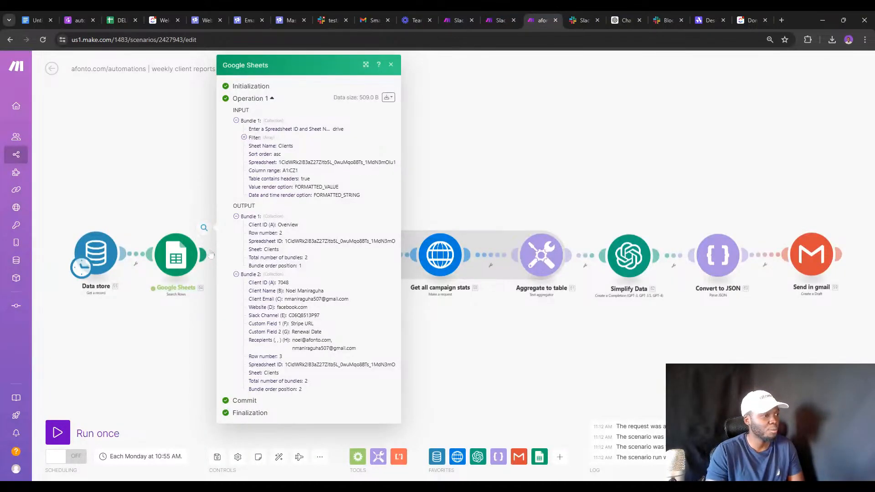
double_click(176, 209)
right_click(183, 258)
click(190, 279)
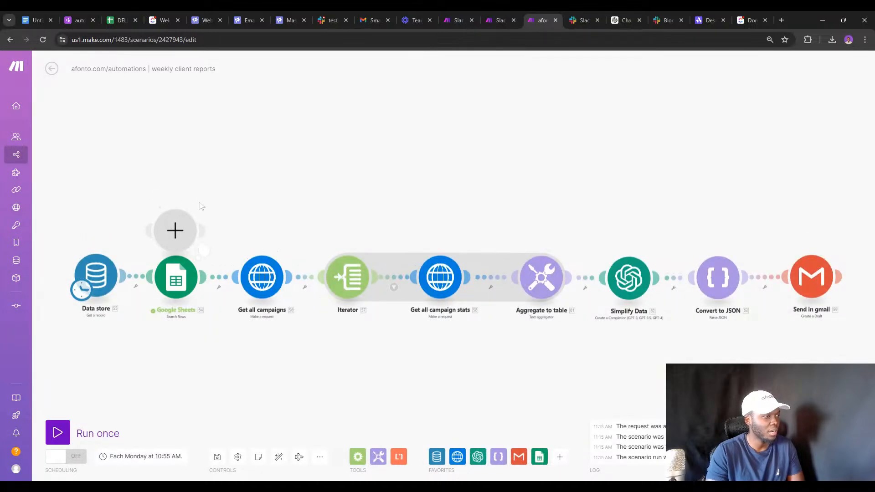
right_click(182, 235)
click(206, 259)
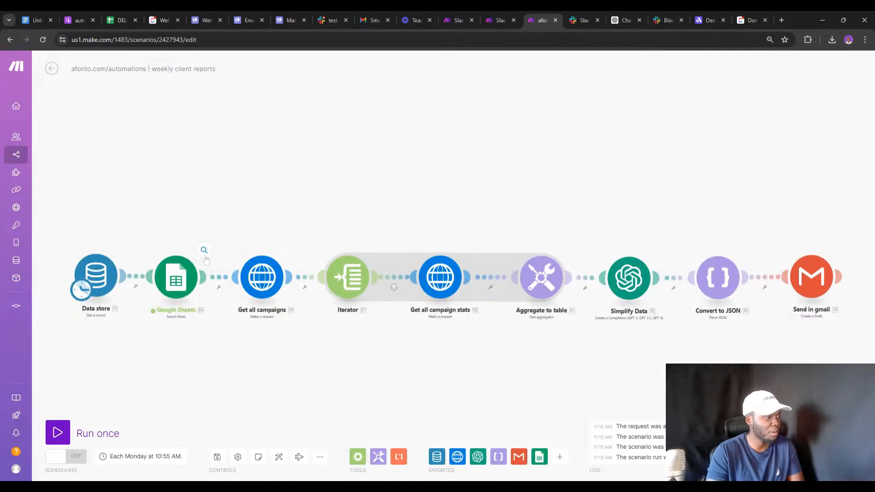
Confirm the Sheets output is a single Clients bundle (row 2), then open Send in gmail.
click(204, 251)
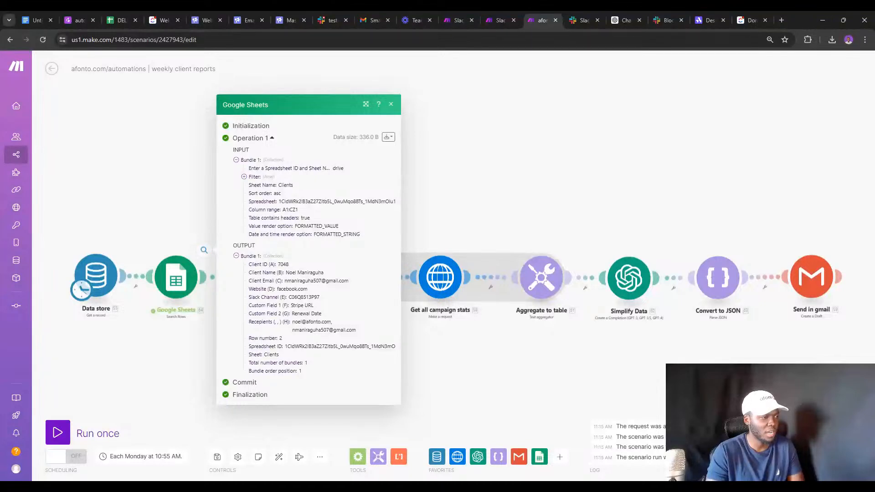
click(615, 343)
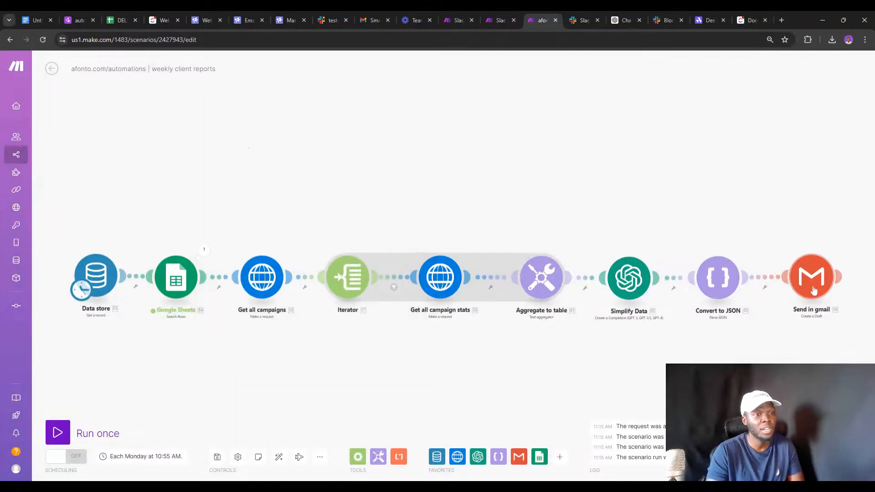
click(811, 277)
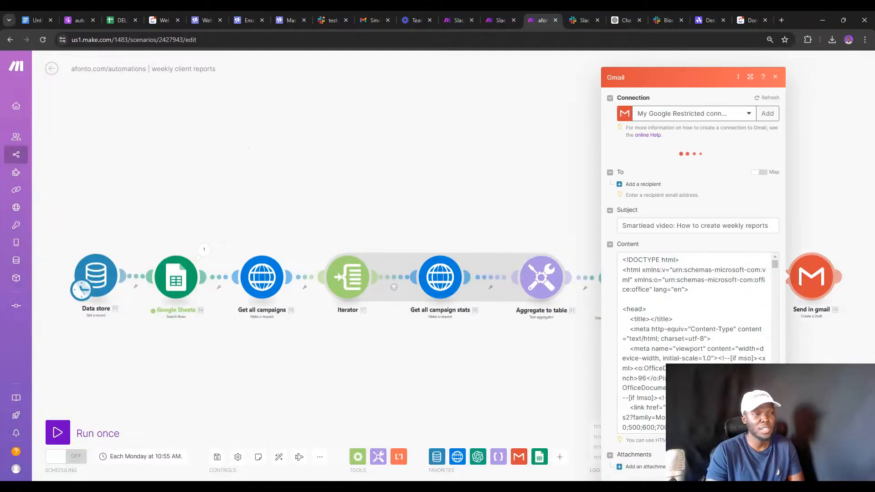
Map Send in gmail's recipient to split() of the sheet's Recepients (H) column on commas.
click(628, 187)
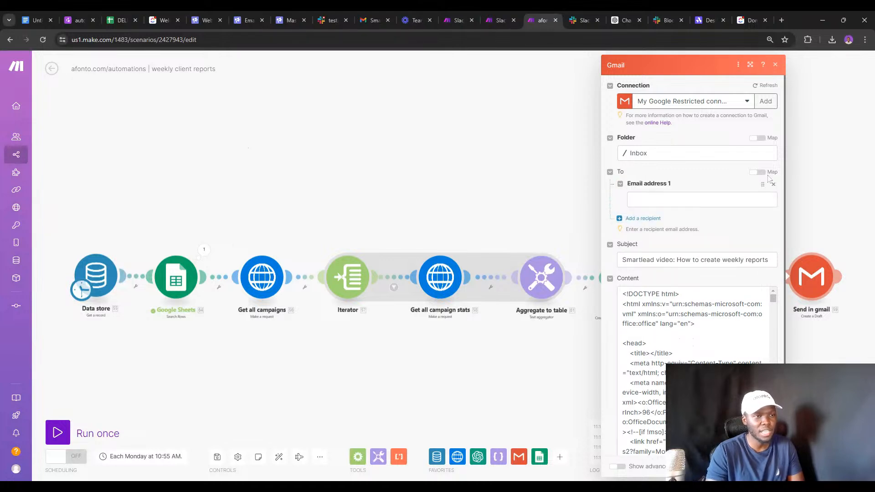
click(757, 172)
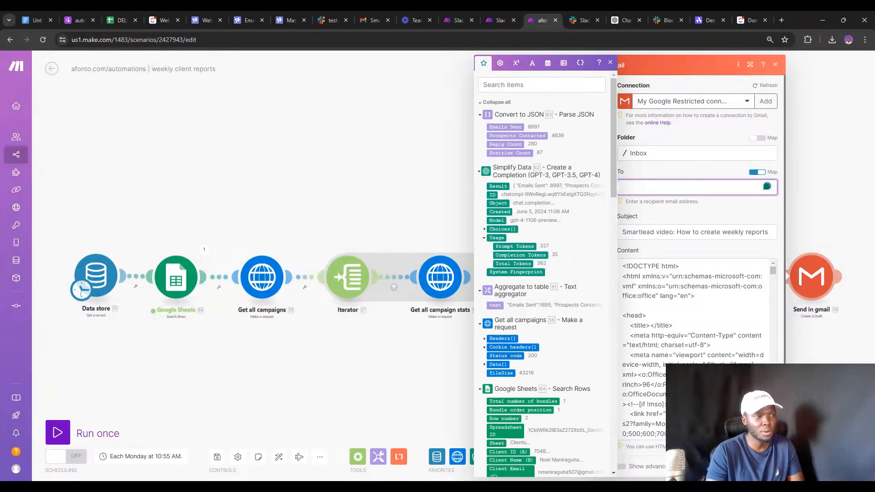
click(532, 63)
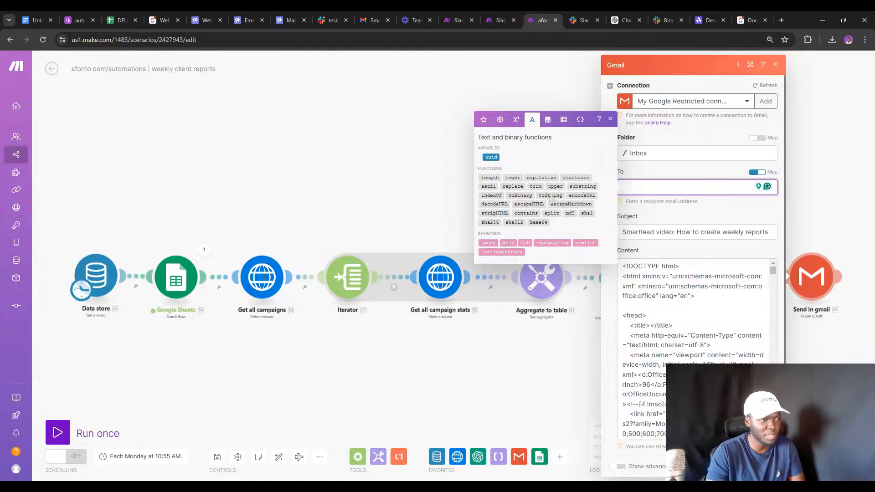
click(551, 212)
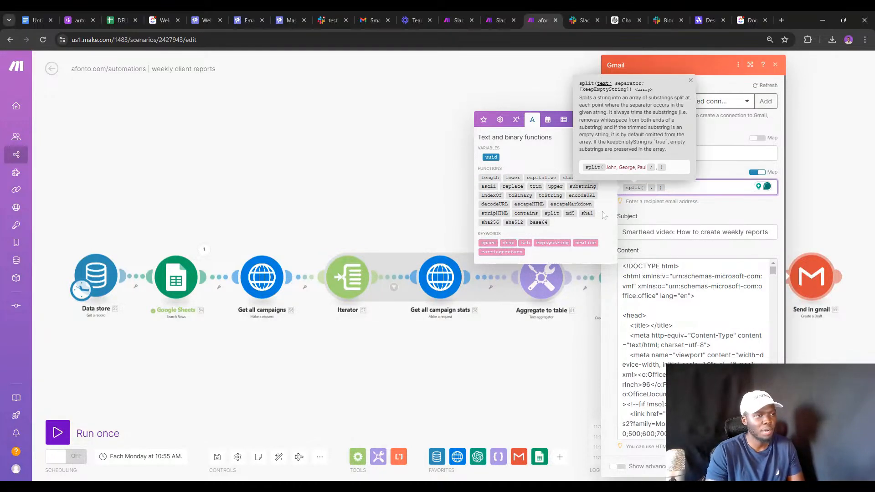
click(499, 119)
click(483, 120)
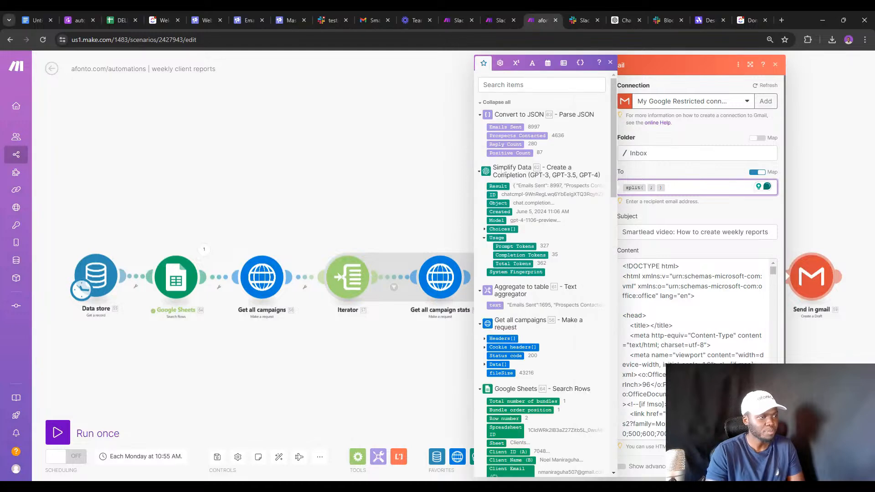
scroll(529, 263, down, 6)
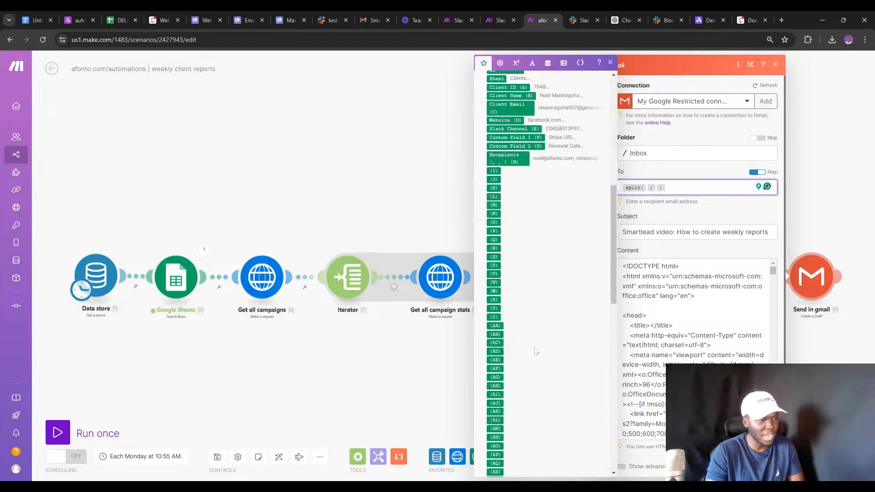
click(523, 237)
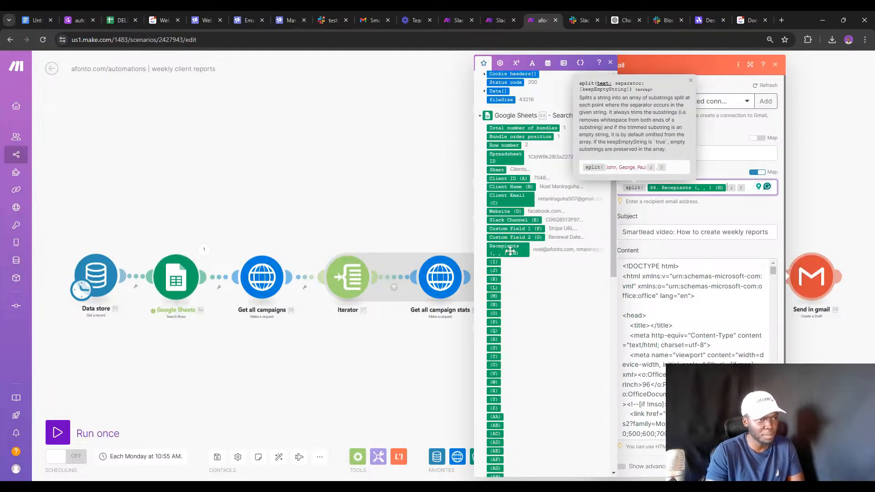
click(736, 187)
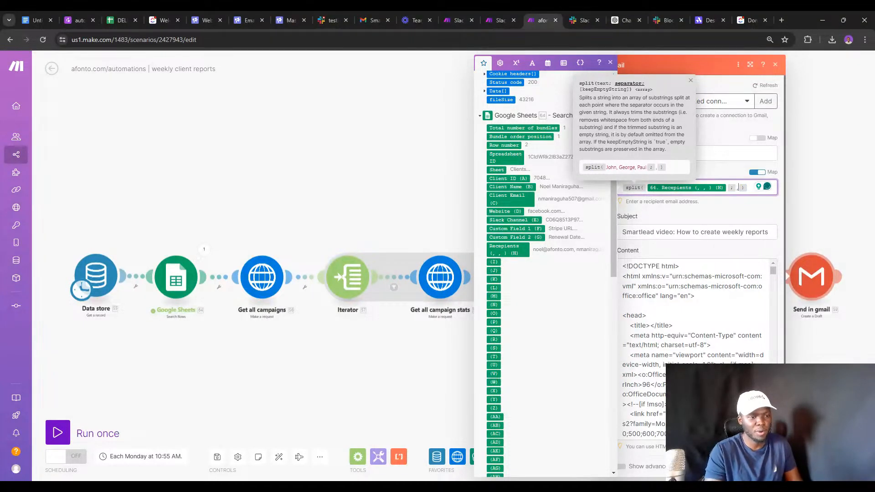
Confirm the Gmail settings, save the scenario and run it once.
click(768, 466)
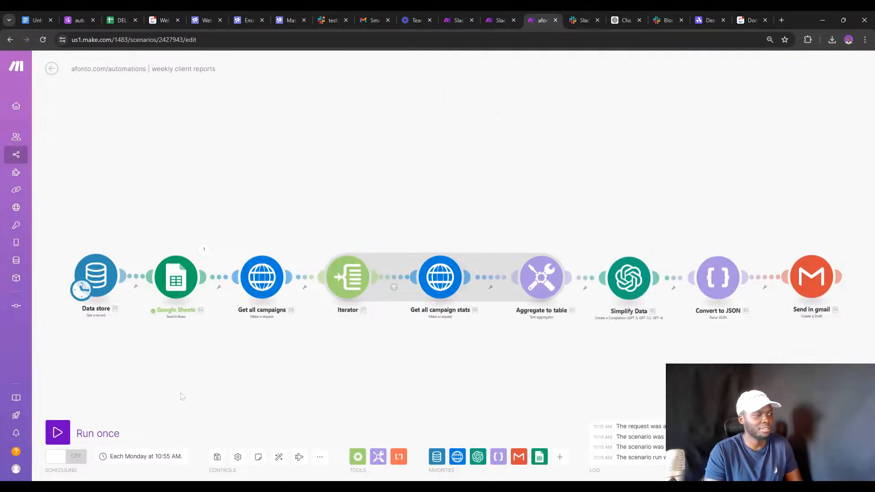
click(217, 457)
click(63, 435)
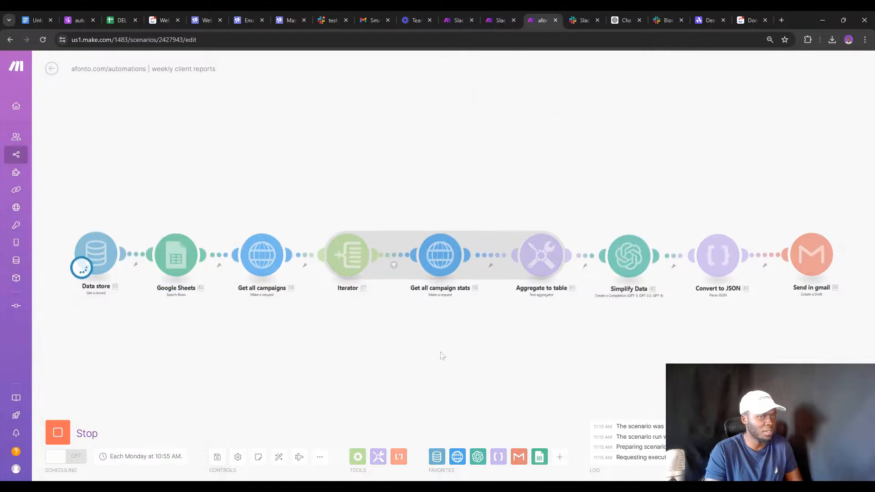
Verify in Gmail the newest weekly report email went to both split recipient addresses.
click(366, 14)
click(80, 150)
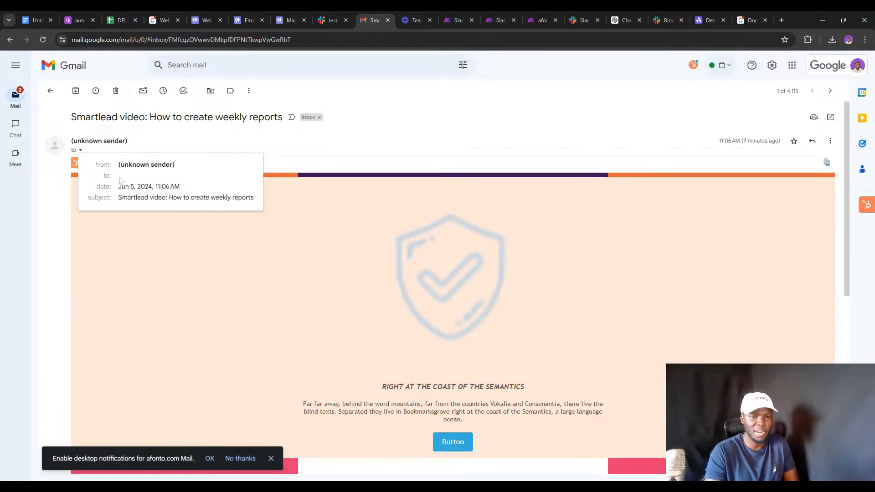
click(51, 91)
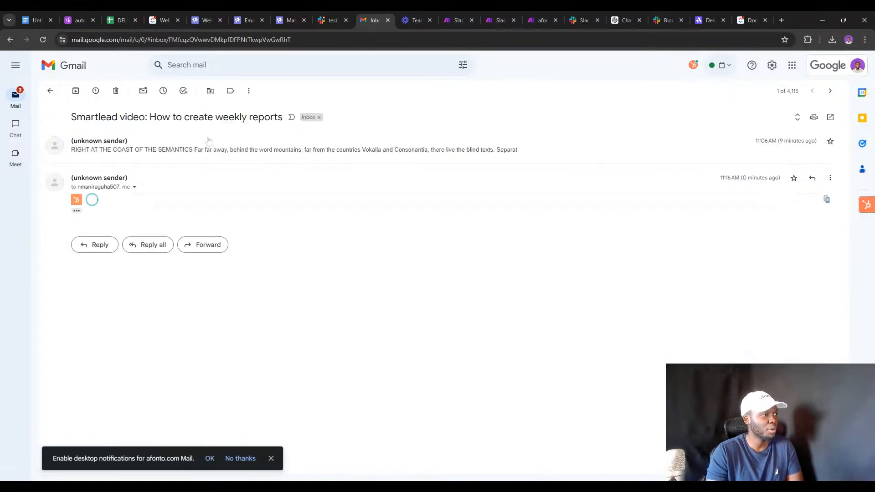
click(209, 137)
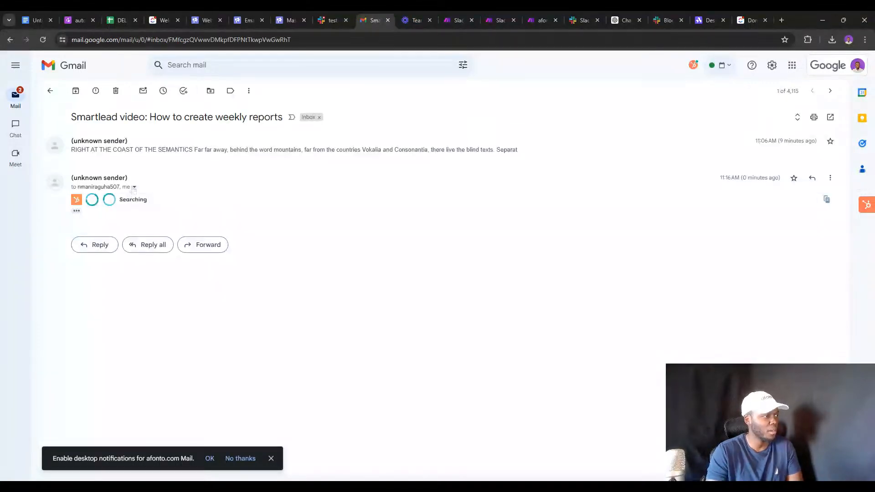
click(135, 187)
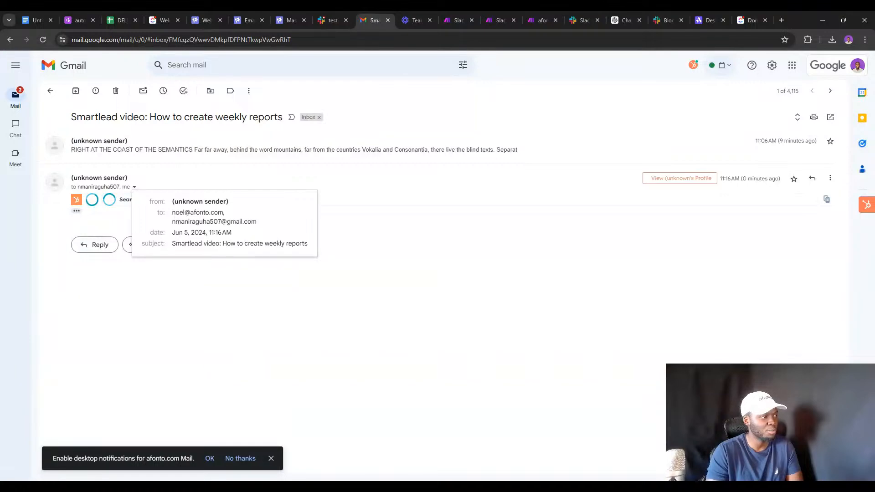
double_click(180, 213)
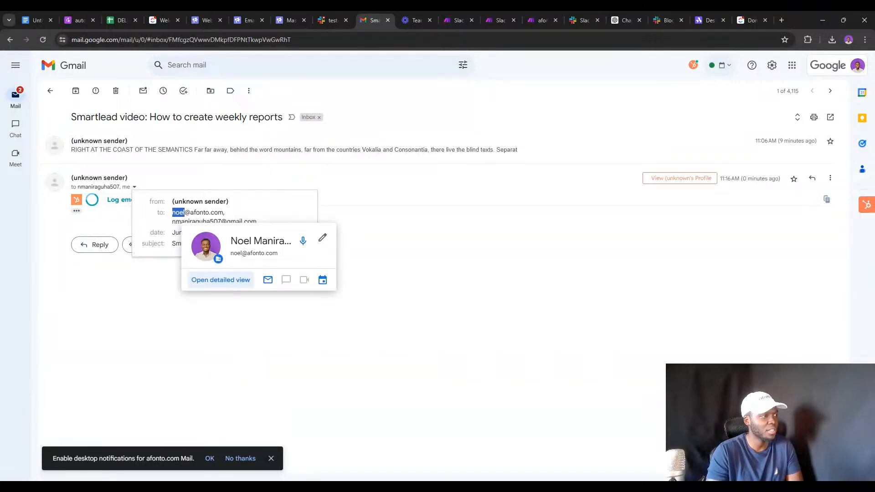
click(160, 227)
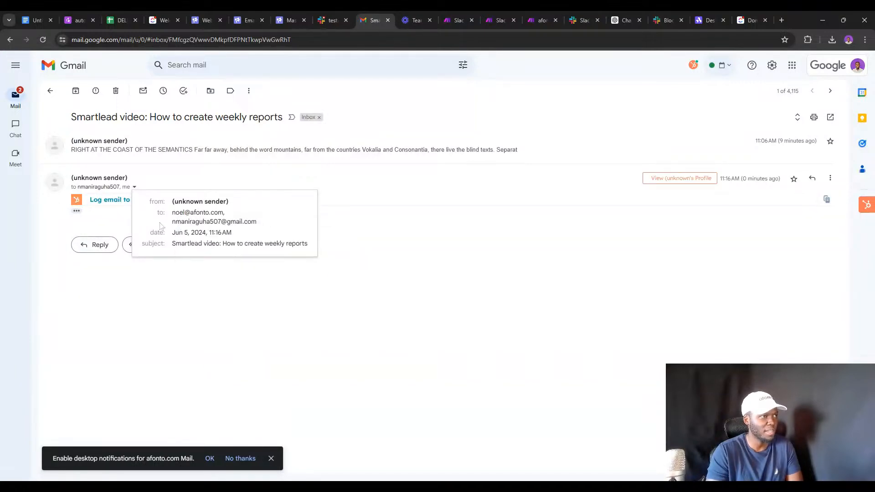
click(531, 20)
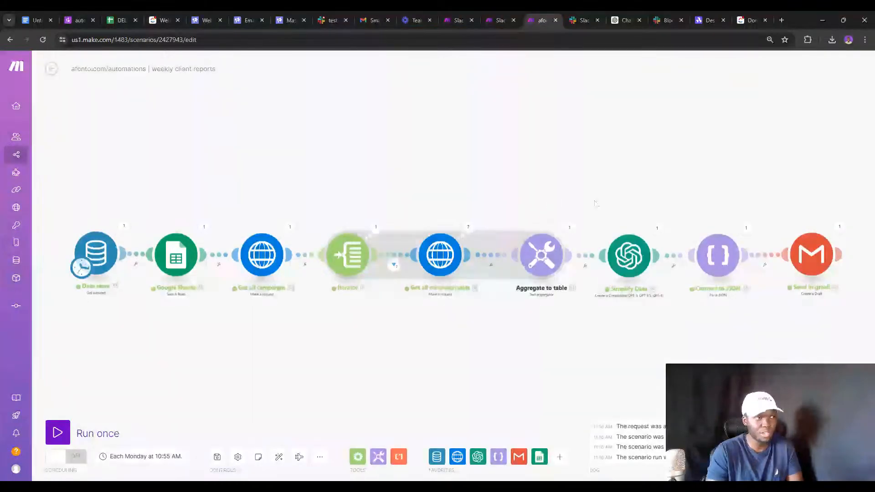
Read the afonto.com 'Create Weekly reports for Clients' page's MORE COMPLEX VERSION section, then switch to ClickUp.
click(454, 17)
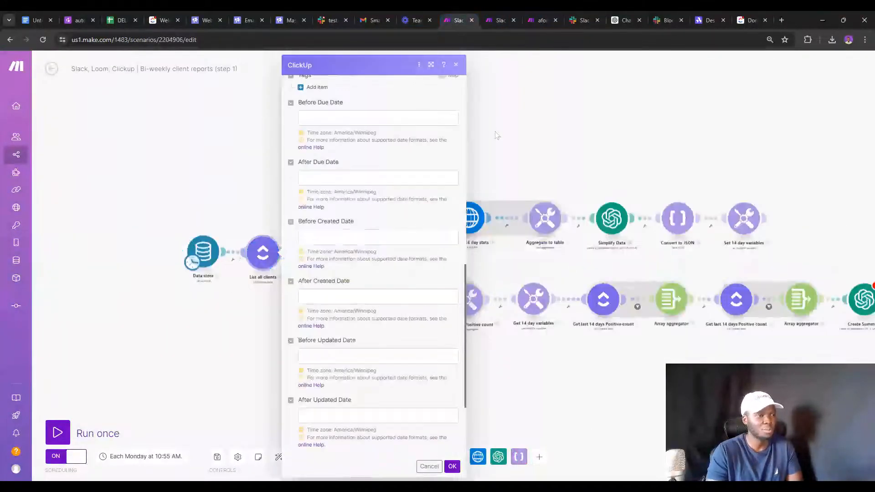
click(75, 20)
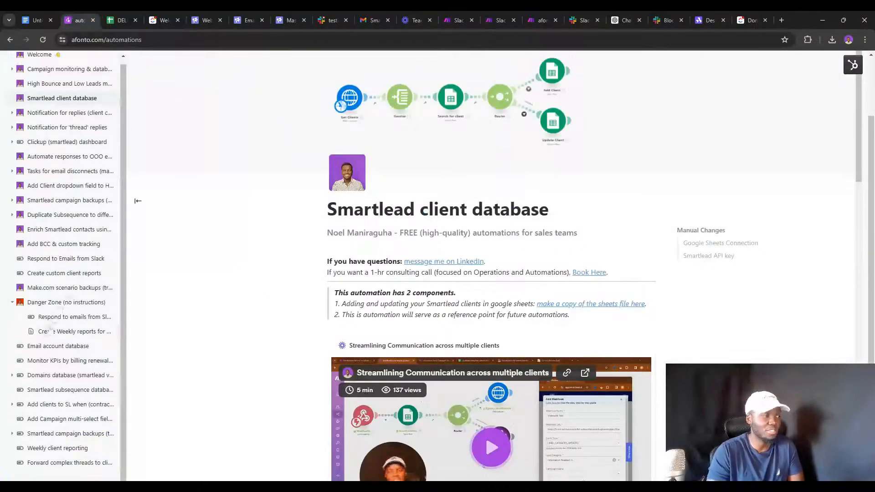
click(85, 336)
scroll(328, 205, up, 1)
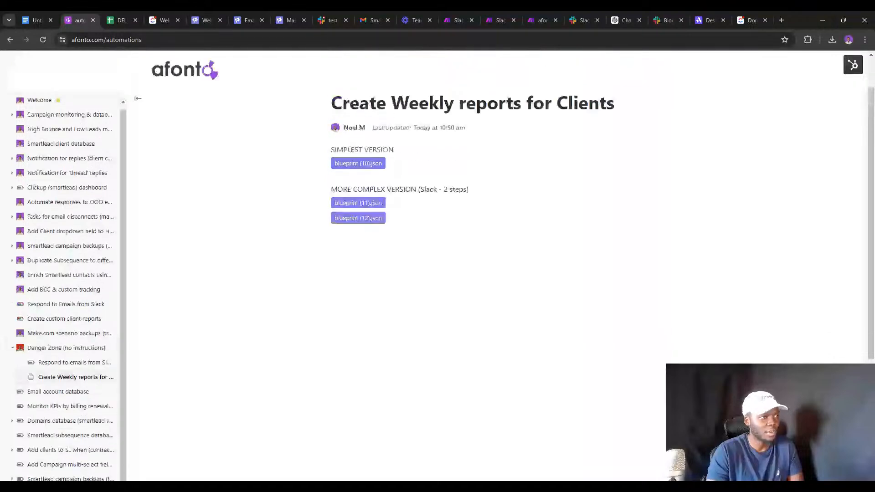
double_click(369, 190)
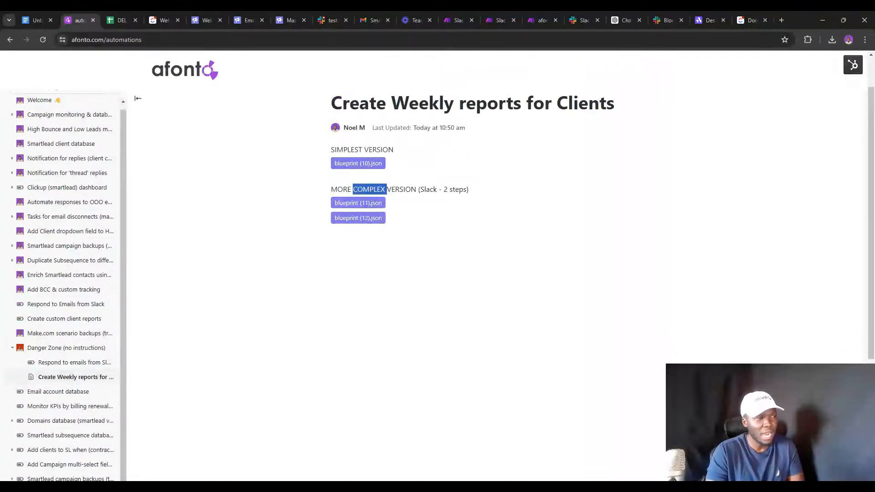
triple_click(370, 189)
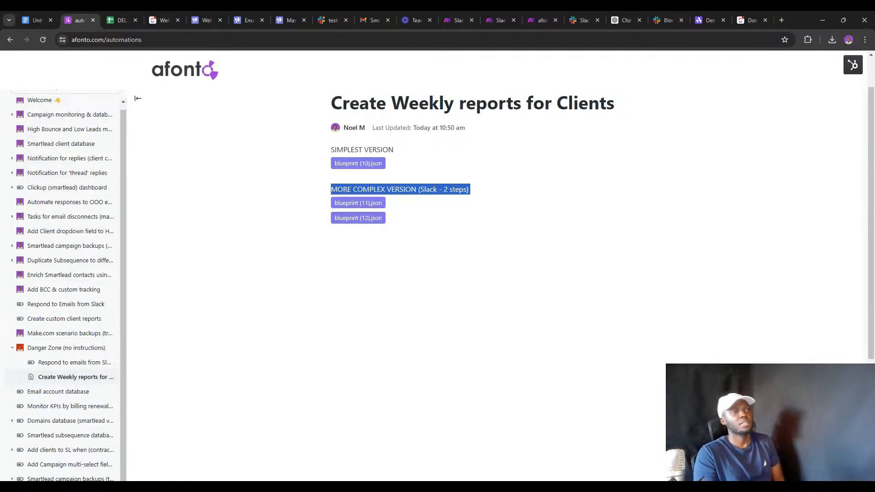
click(750, 20)
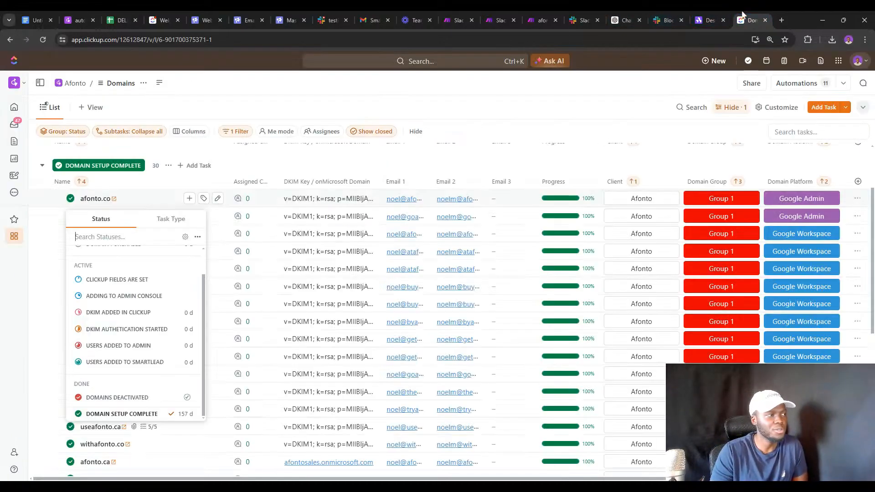
Turn off Show archived in ClickUp's spaces options, then view the Beefree Weekly Client Report design.
click(15, 238)
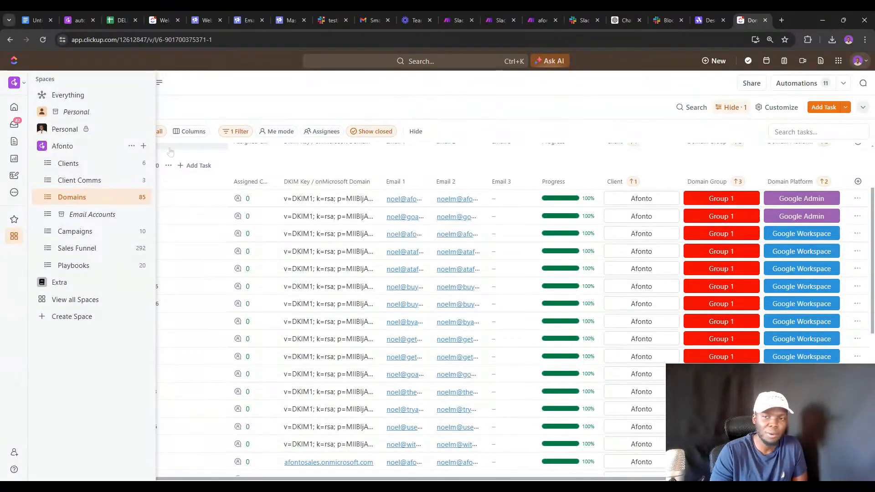
click(119, 79)
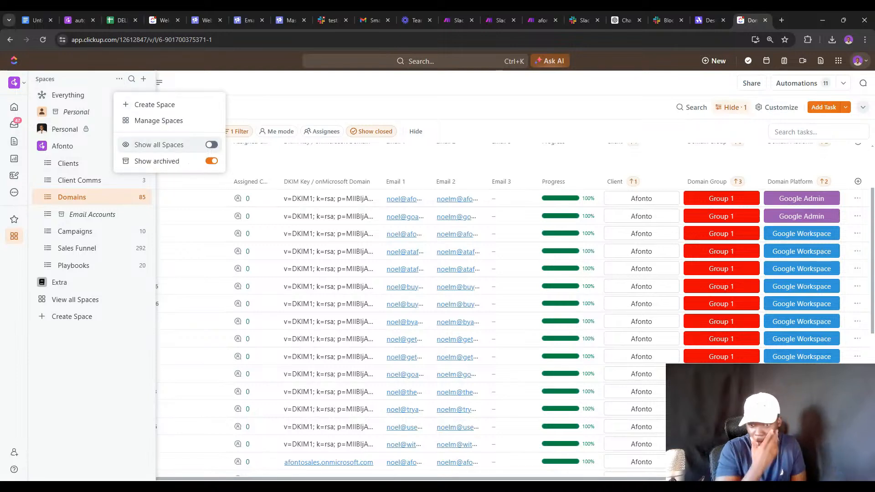
click(211, 161)
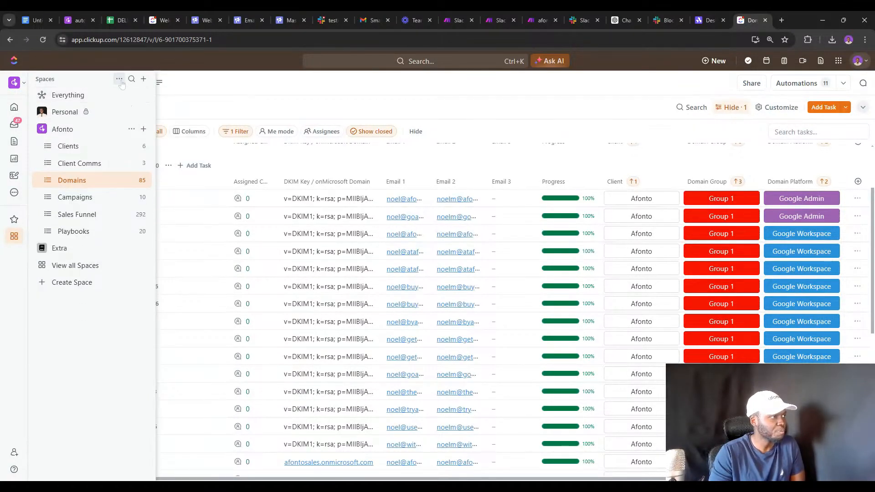
click(120, 80)
click(319, 108)
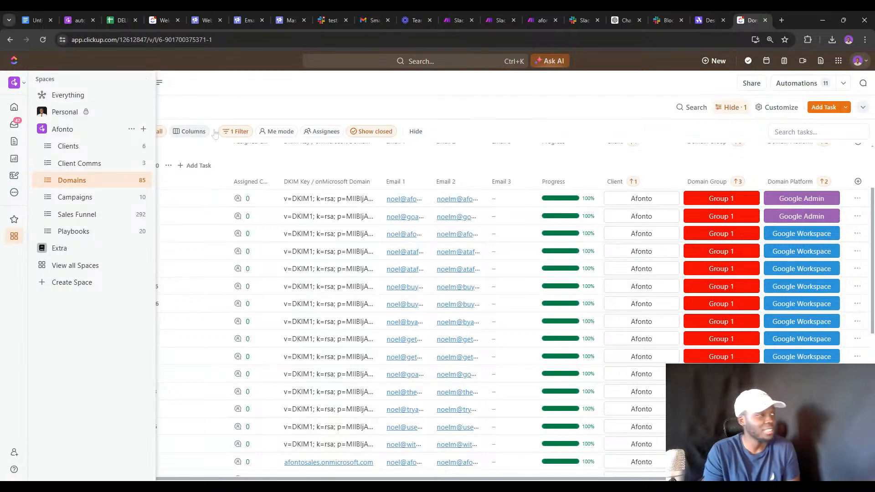
click(538, 19)
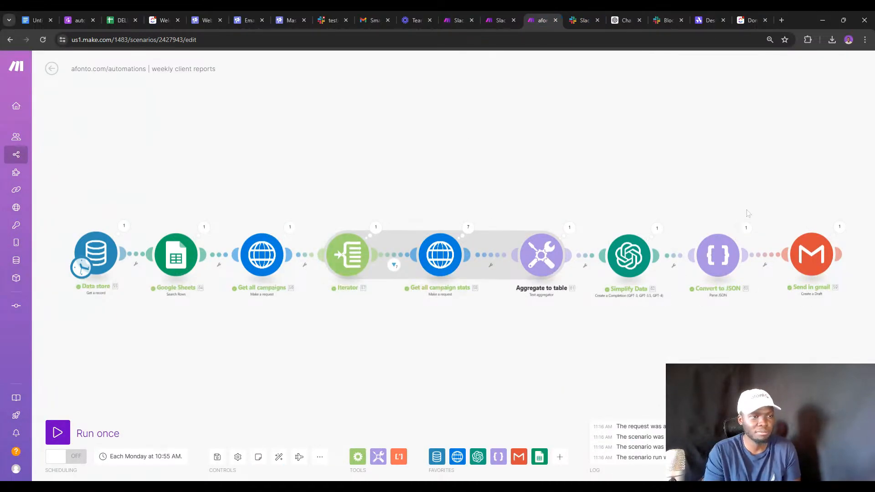
click(706, 19)
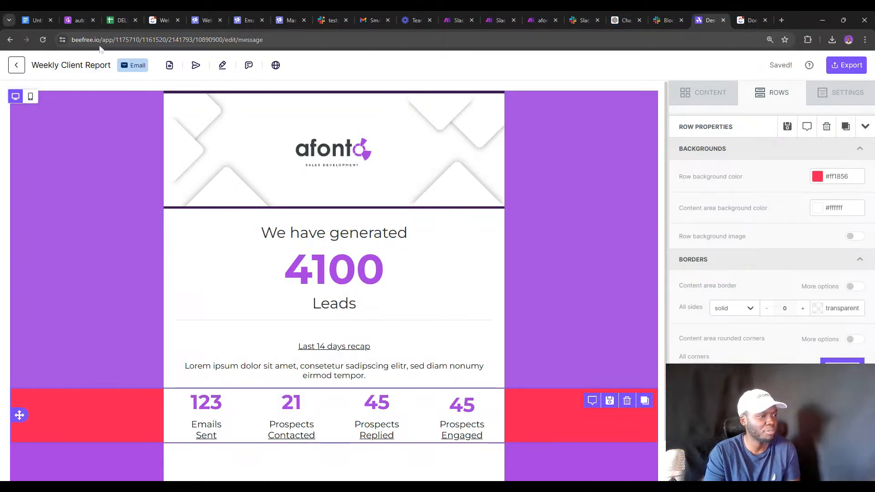
Look over the HTML content in Send in gmail's settings, then open a blank browser tab.
click(536, 17)
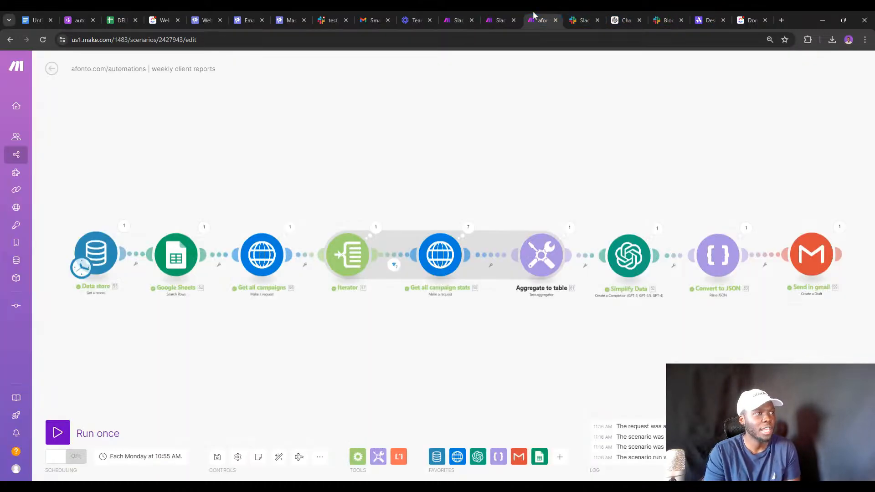
click(811, 257)
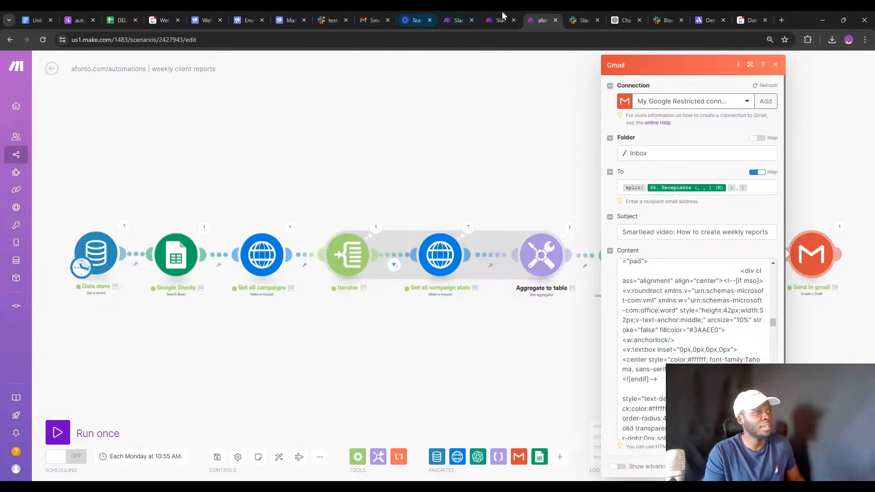
click(780, 19)
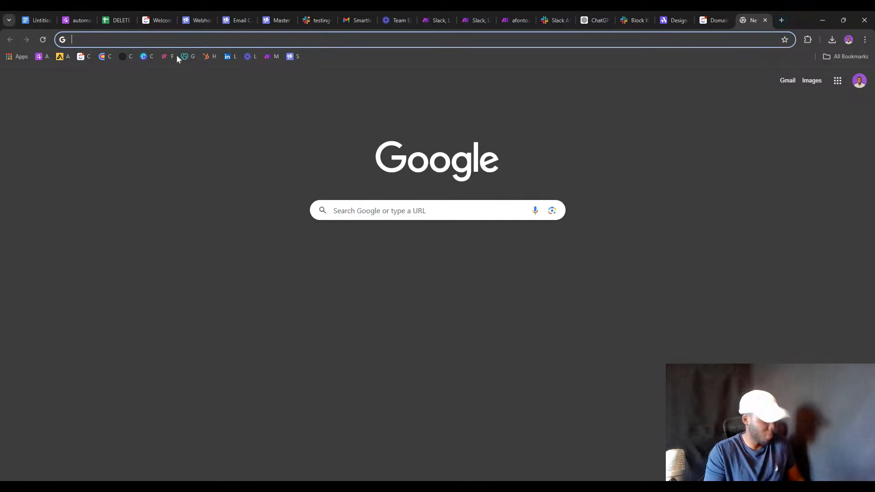
Go to youtube.com and clear away the stray search text and suggestions.
text(you)
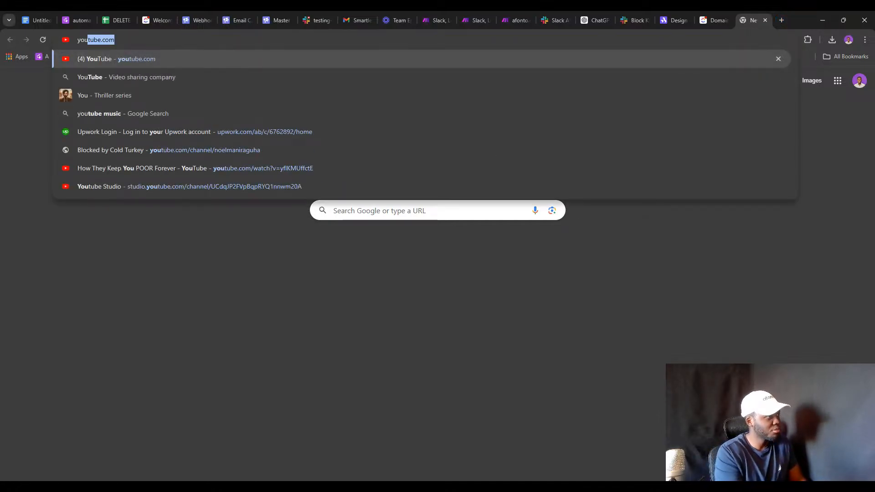
key(Return)
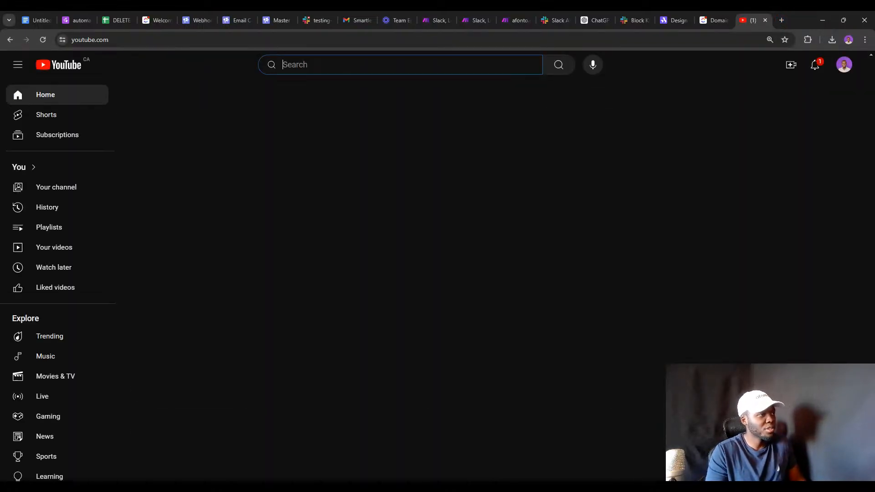
text(S)
key(BackSpace)
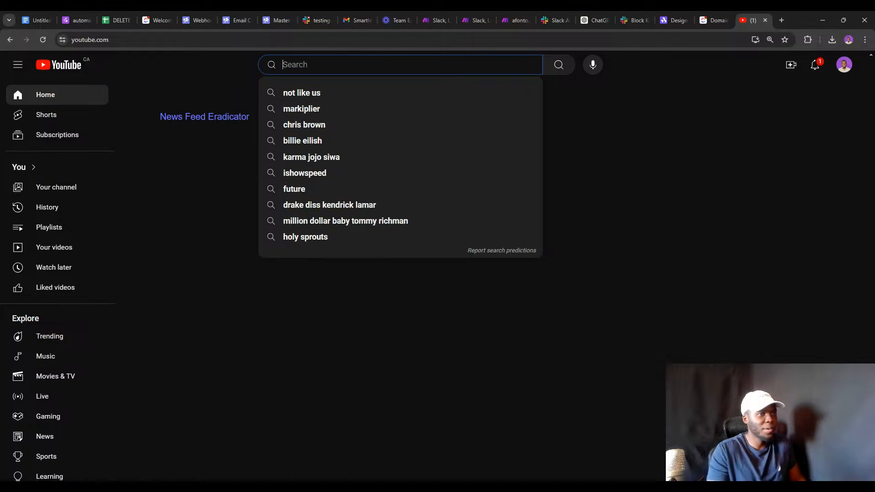
click(664, 172)
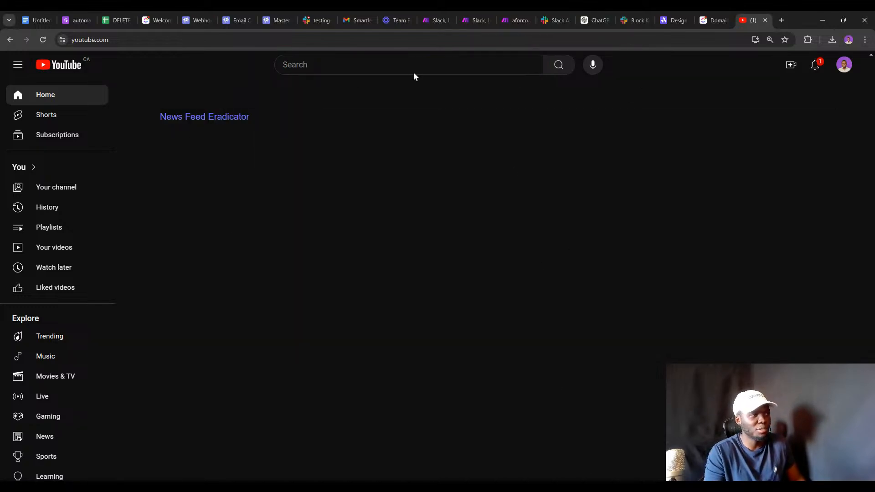
click(432, 68)
click(206, 142)
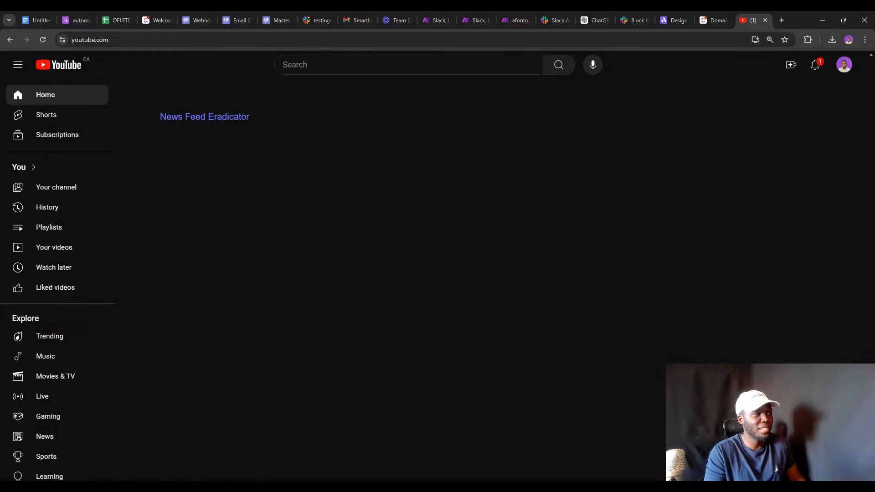
Search 'Smartlead' and scroll the channel's Videos page to the weekly report automation video.
click(402, 66)
text(Smart)
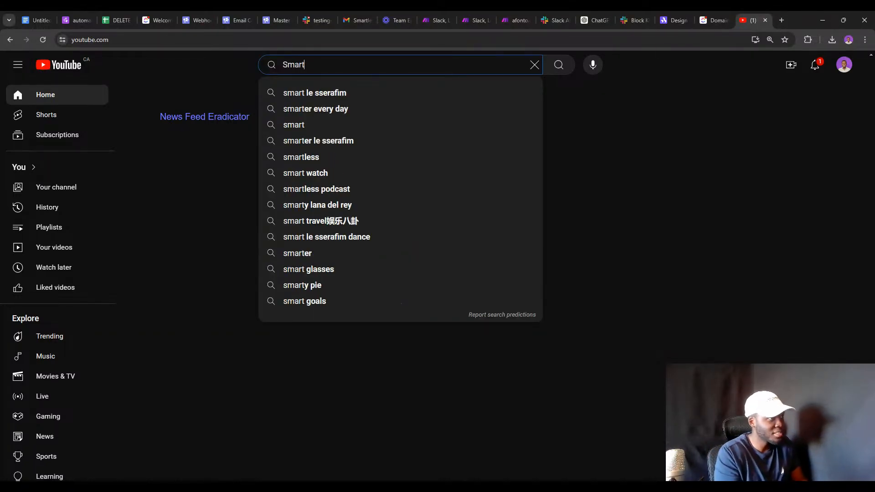
text(lead)
key(Return)
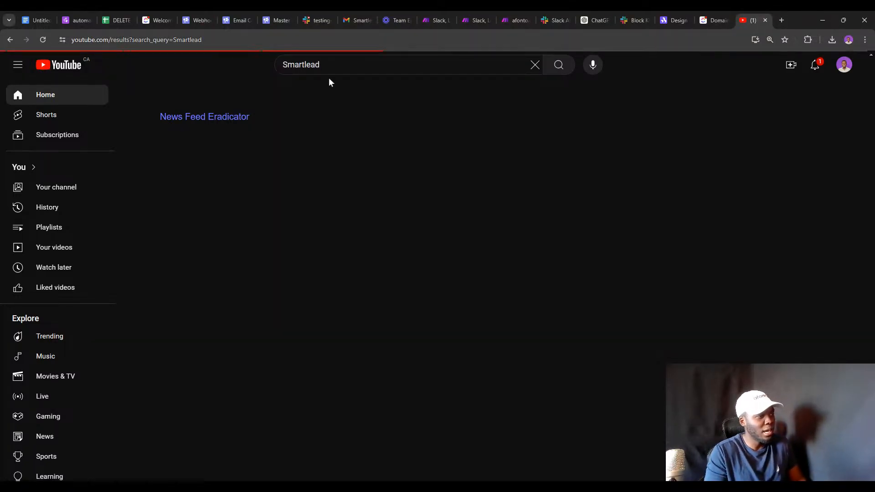
click(309, 152)
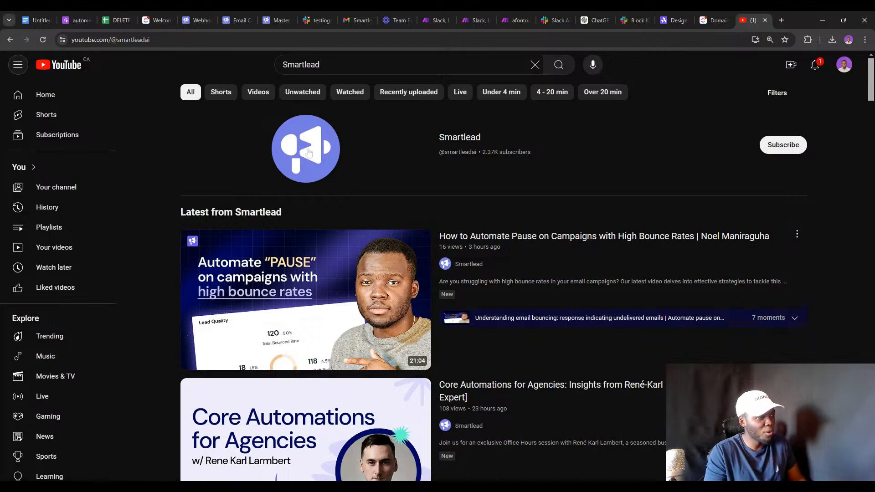
click(221, 186)
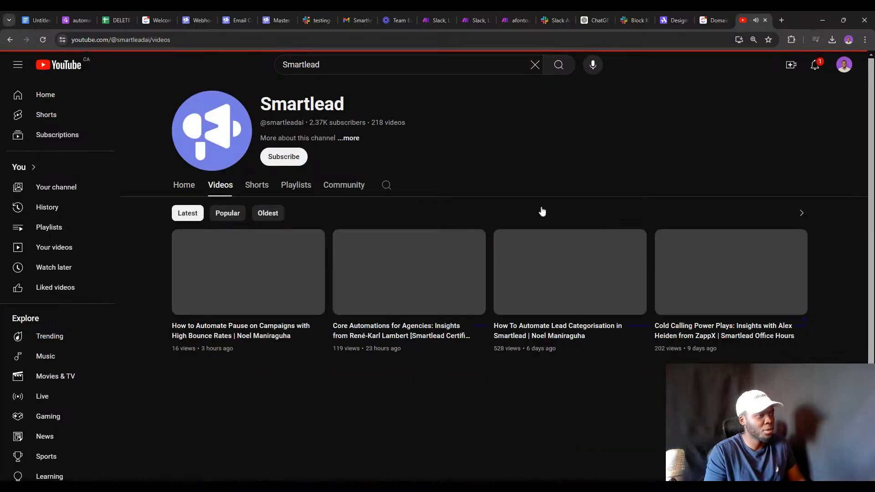
scroll(542, 214, down, 6)
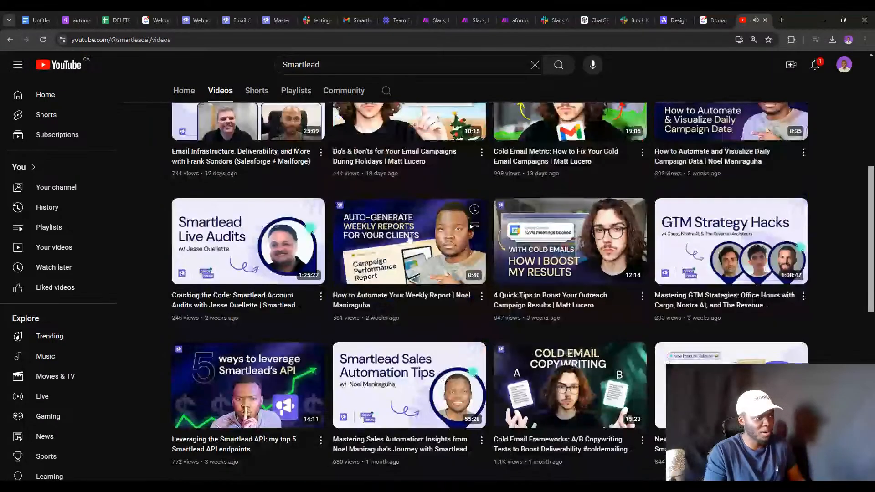
mouse_move(388, 284)
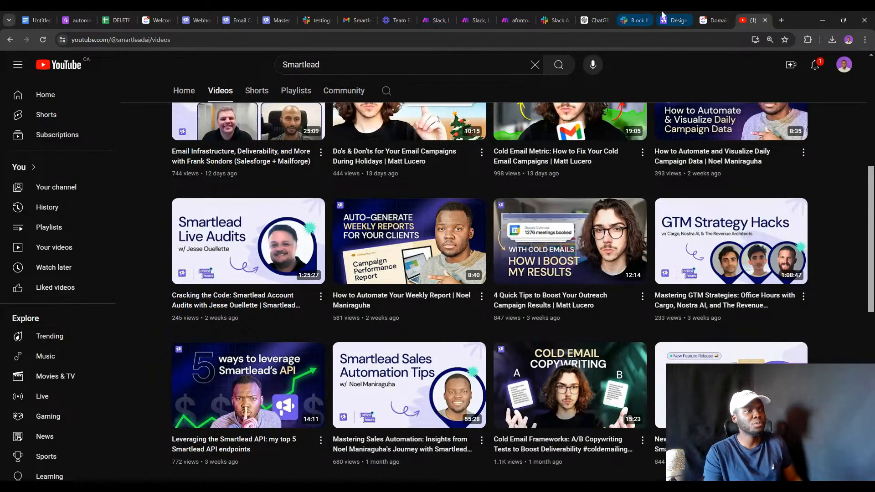
Open afonto.com's 'Respond to emails from Slack' page with its three blueprint JSON downloads.
click(704, 17)
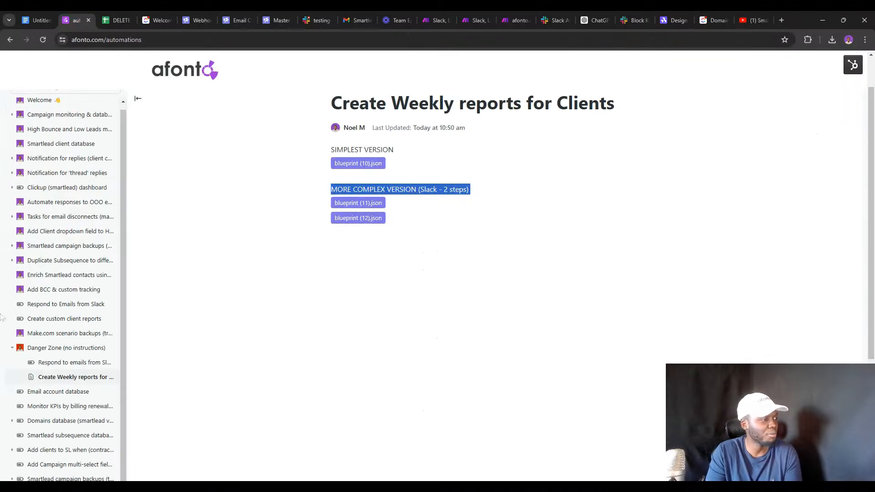
click(51, 364)
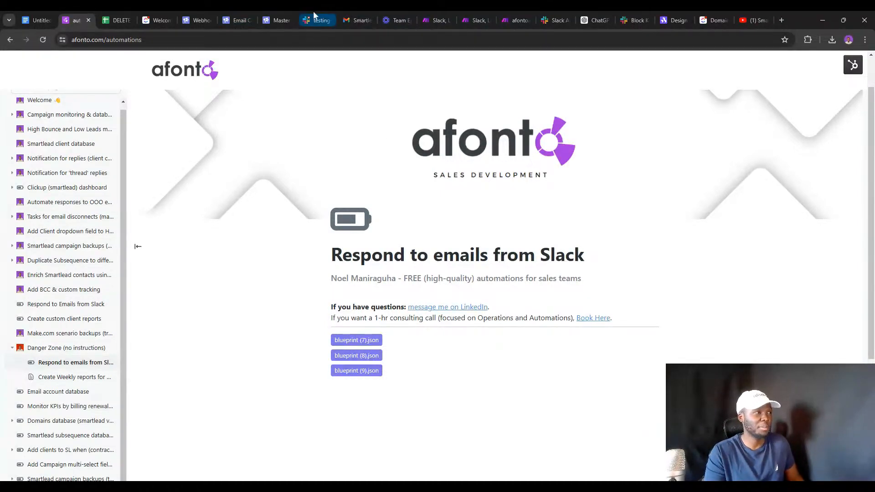
Insert '/airtable/Clickup' after Hubspot in the notes' 2-way sync line and adjust its capitalisation.
click(41, 15)
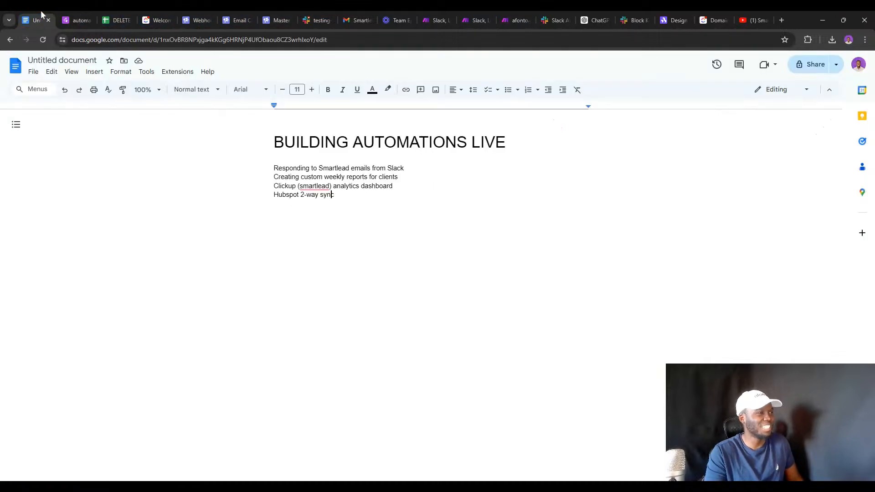
triple_click(327, 195)
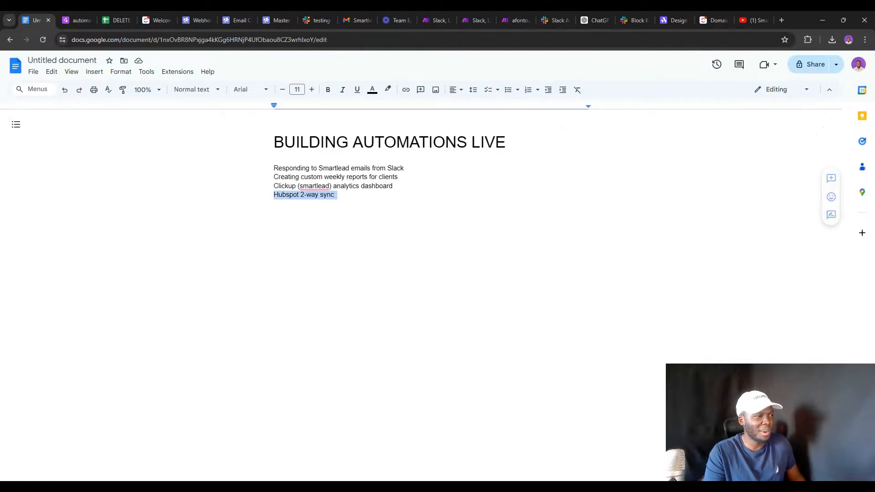
double_click(327, 195)
double_click(323, 195)
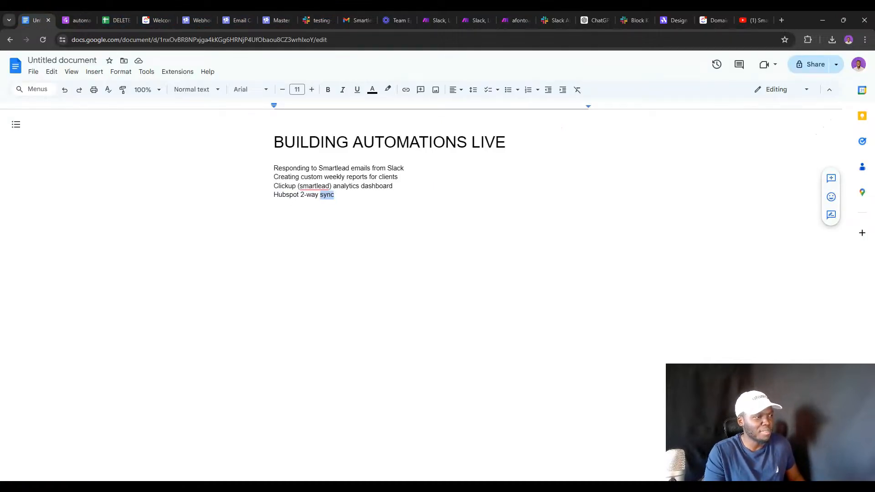
triple_click(323, 195)
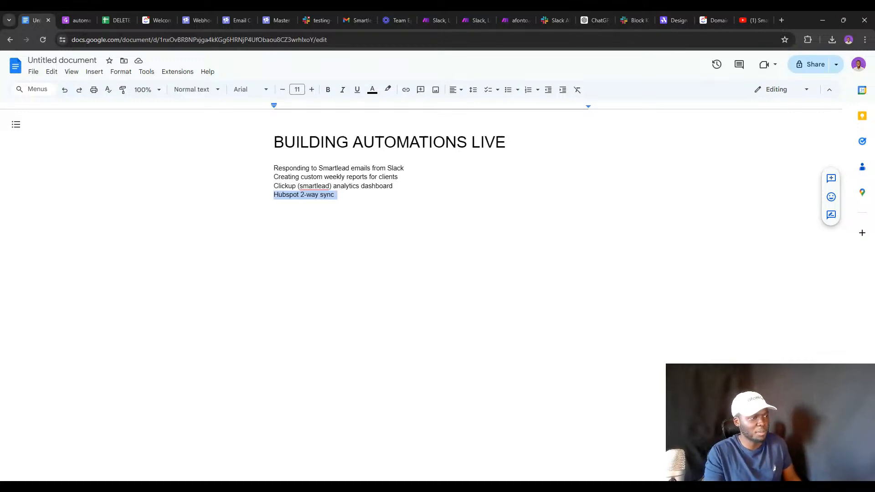
click(297, 194)
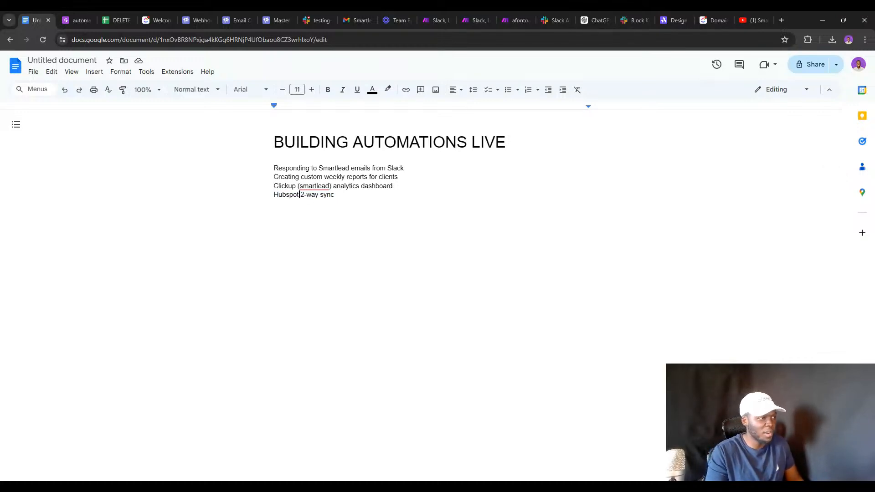
text(/airt)
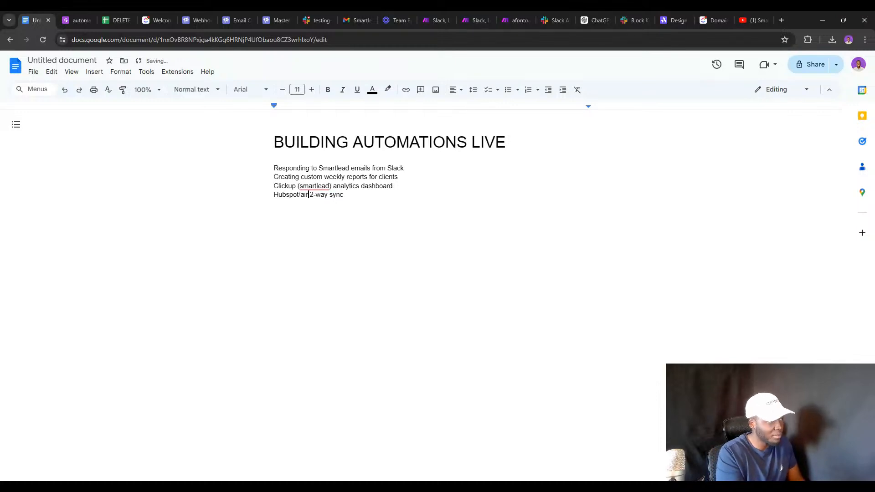
text(able)
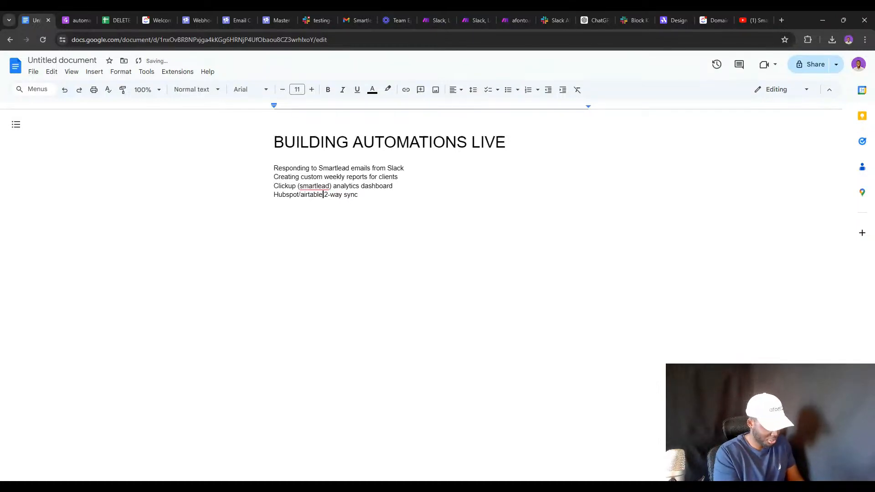
text(/Clickup)
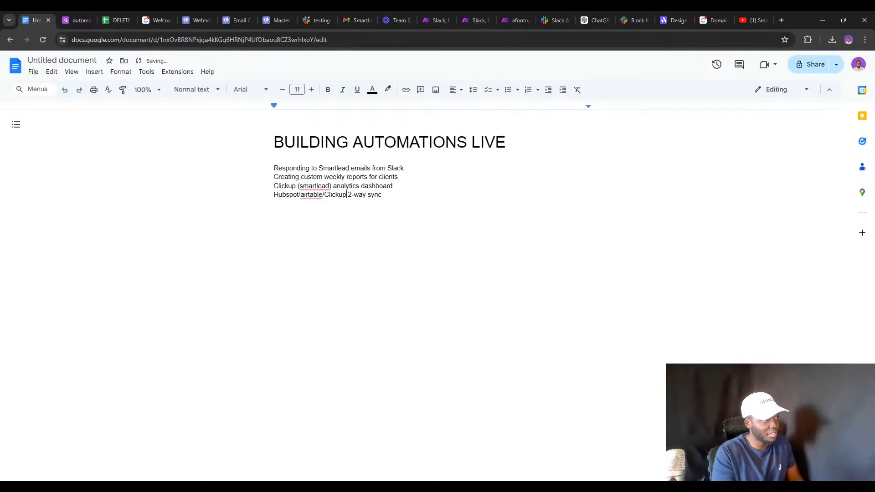
key(BackSpace)
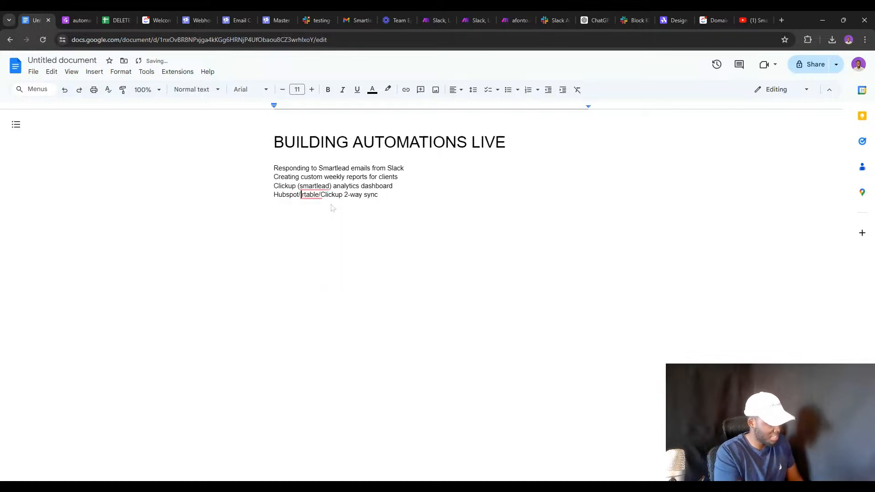
text(Ai)
click(69, 20)
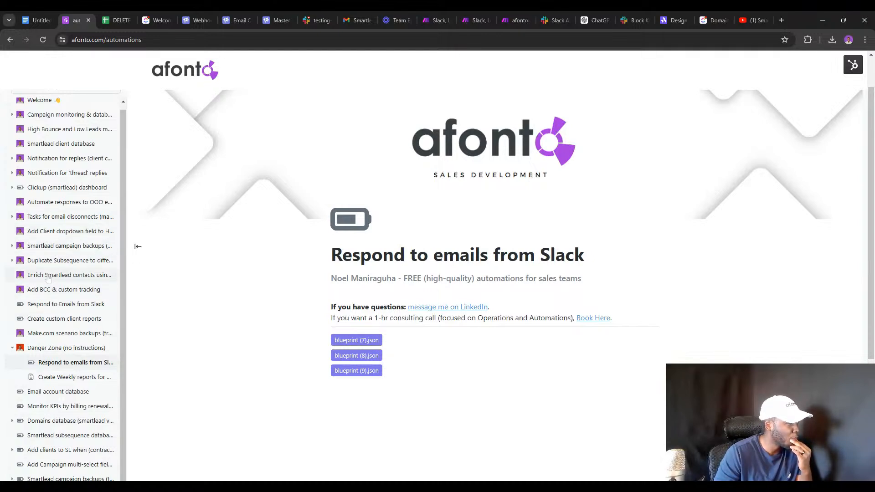
Open the 'Store NEW engaged leads in Clickup' guide under the Clickup (smartlead) dashboard page.
scroll(38, 184, up, 1)
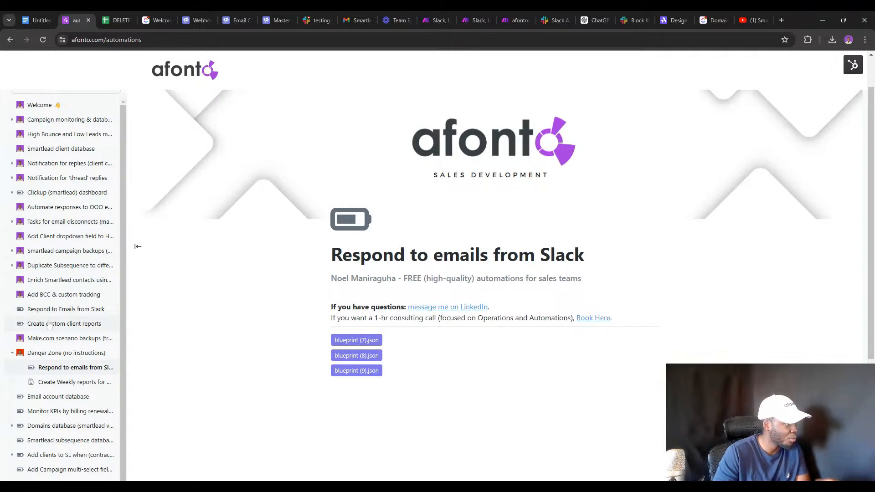
click(45, 192)
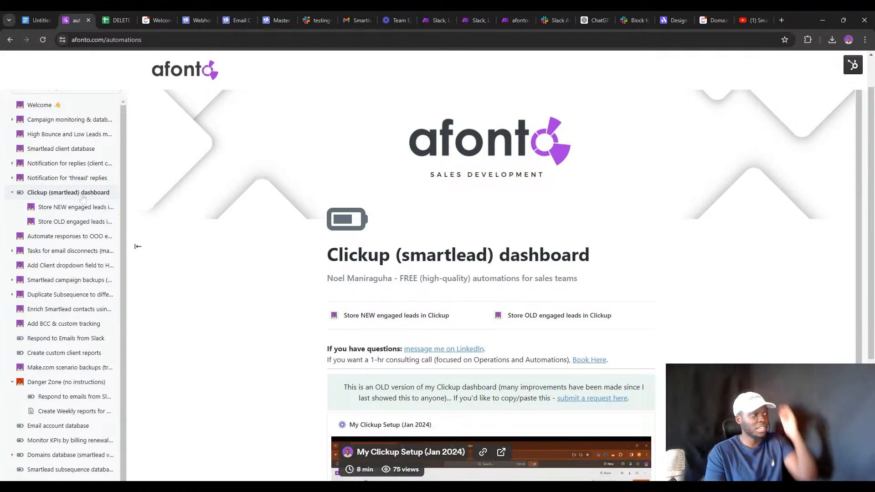
click(71, 208)
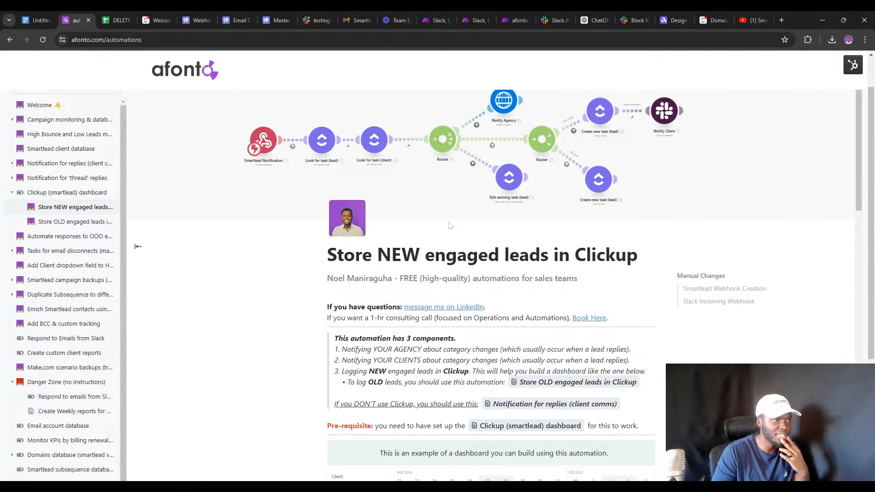
Read through the guide, then return to ClickUp's Domains list.
scroll(444, 239, up, 1)
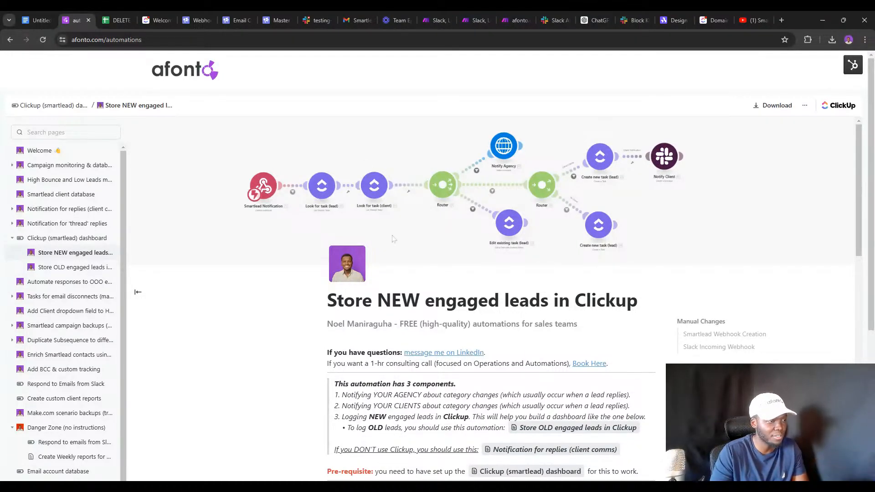
scroll(394, 238, down, 6)
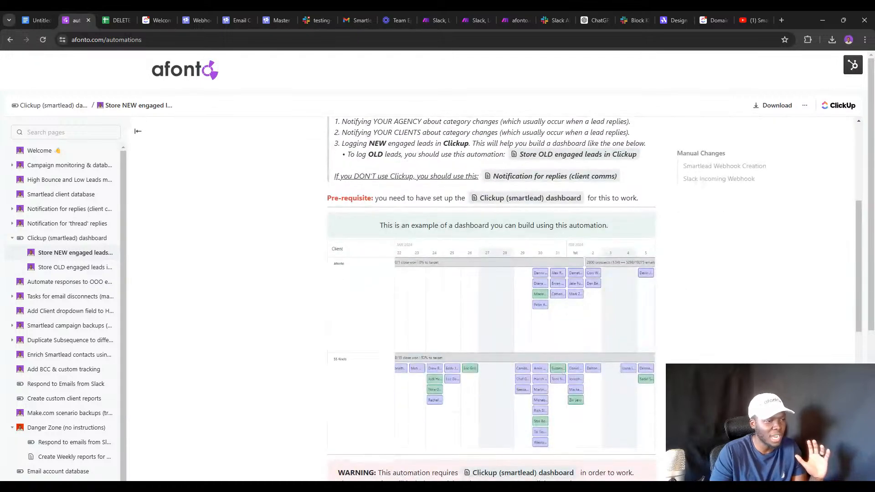
scroll(491, 273, down, 1)
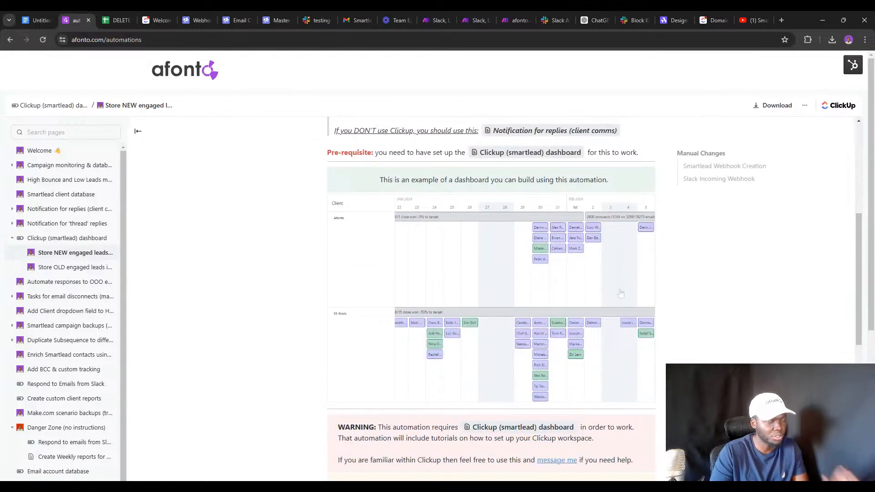
scroll(475, 241, down, 3)
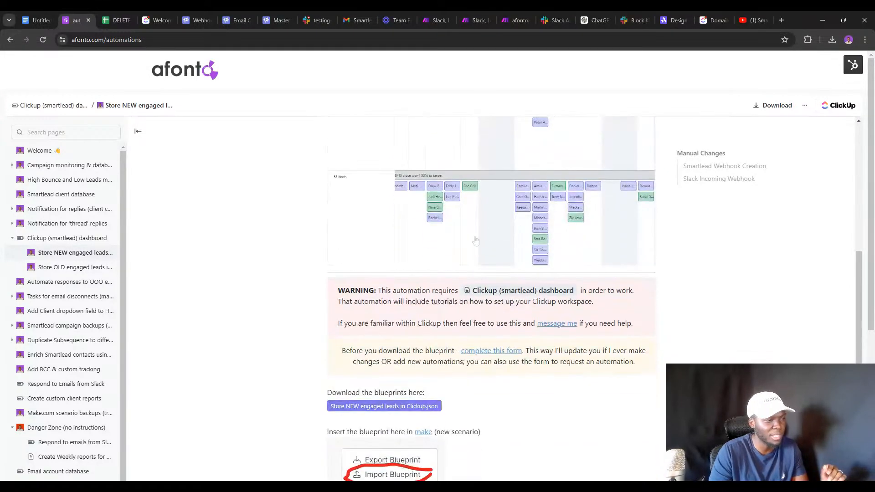
scroll(475, 241, up, 6)
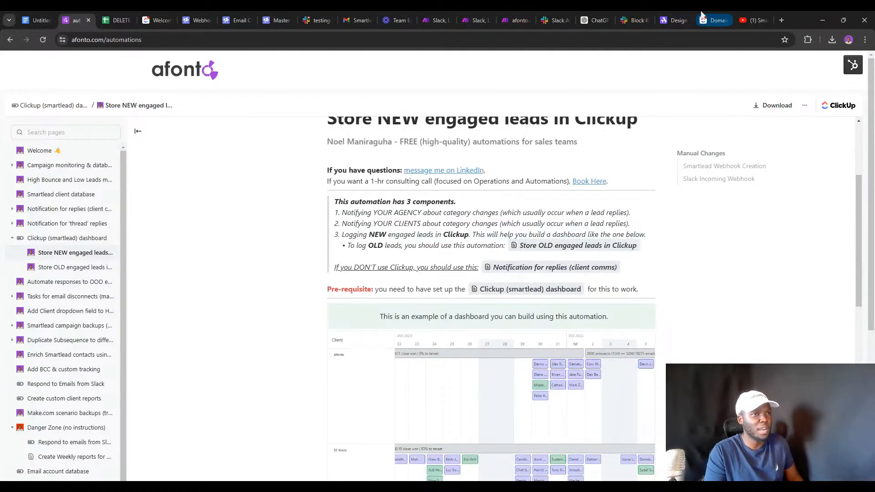
click(702, 16)
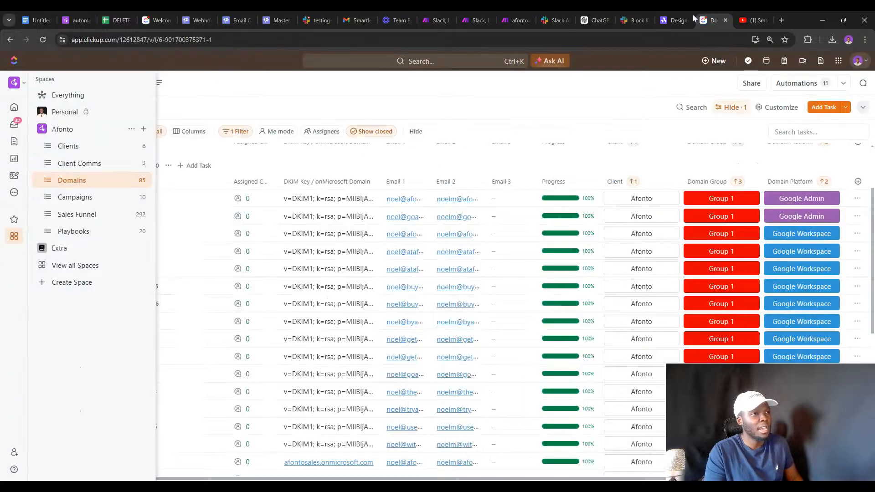
Show the Sales Funnel list in Timeline view.
click(80, 218)
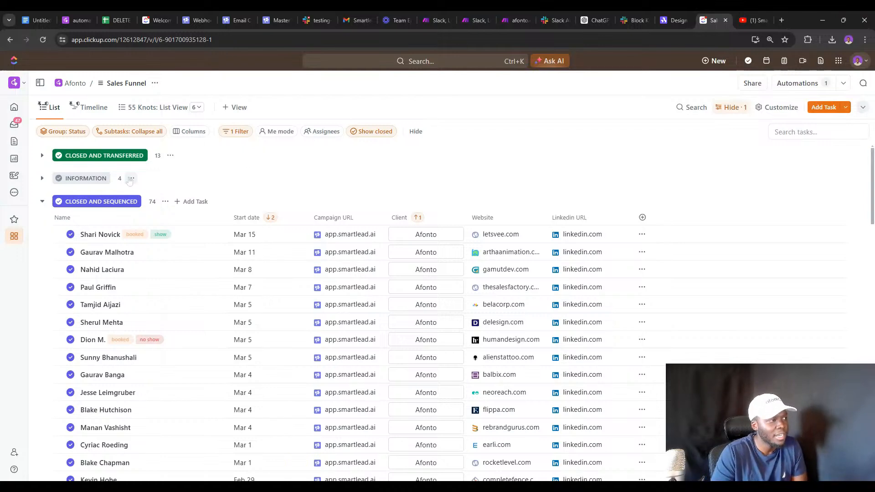
scroll(100, 200, down, 3)
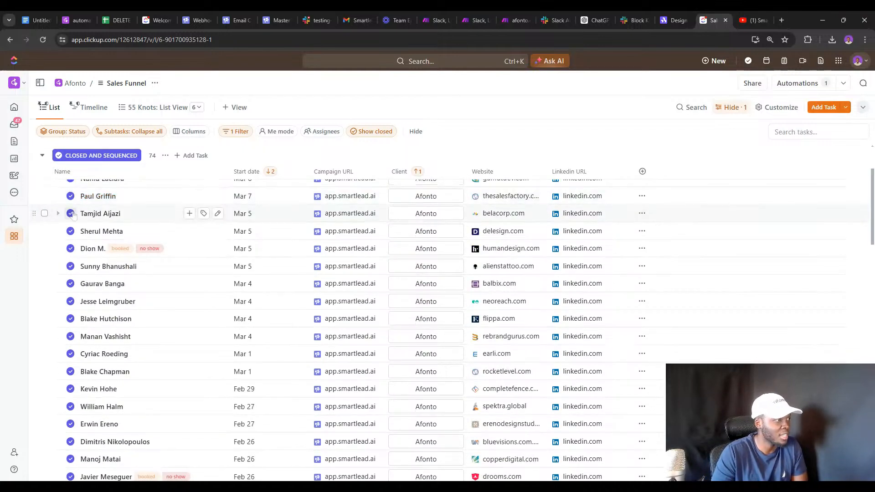
click(95, 107)
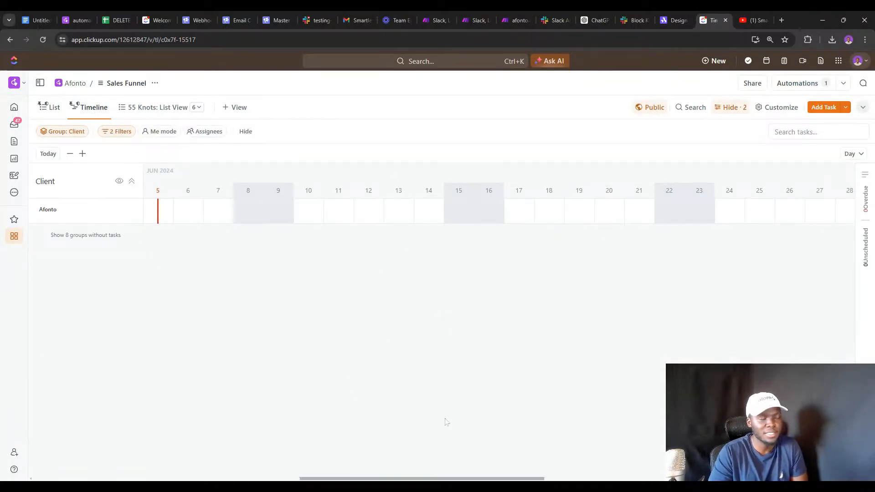
Scroll the timeline back to February 2024 and dismiss the Resource Center panel.
drag(395, 479, 235, 479)
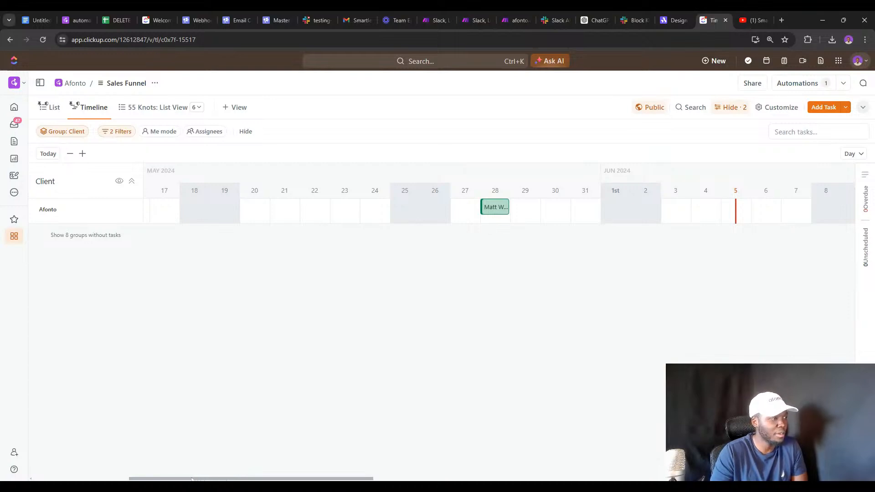
drag(192, 479, 94, 479)
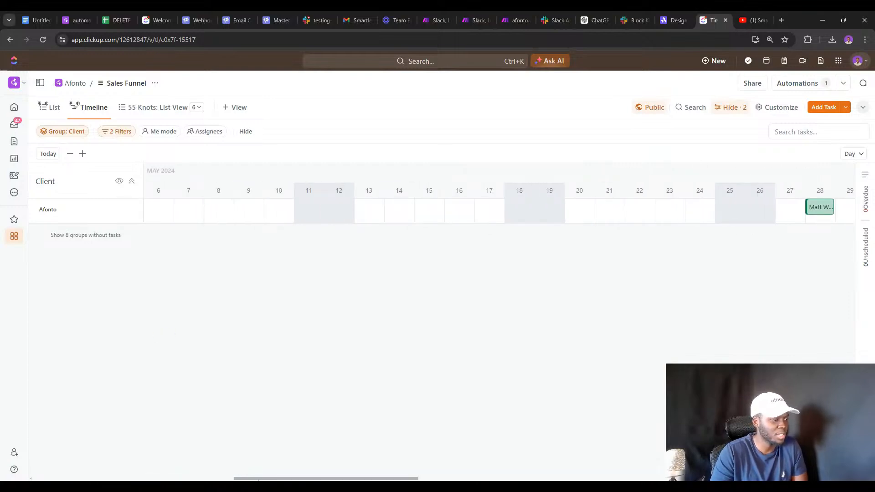
drag(258, 479, 100, 479)
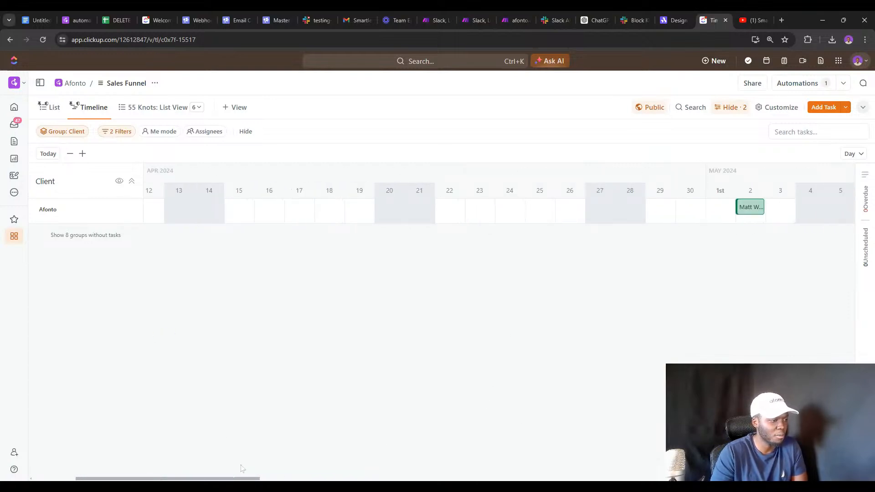
drag(226, 479, 188, 479)
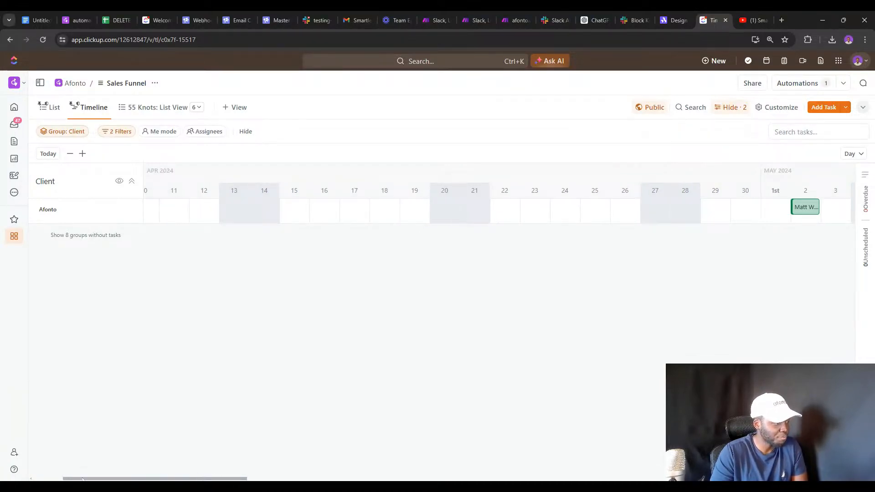
drag(83, 479, 52, 480)
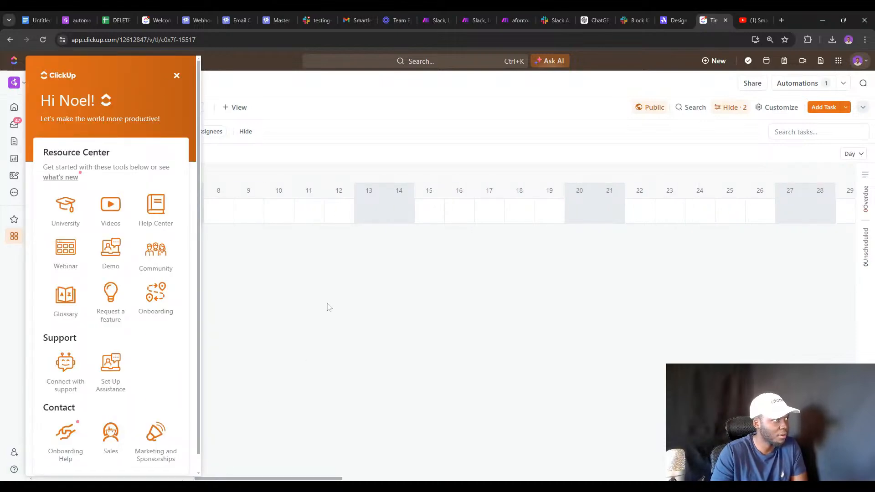
click(177, 76)
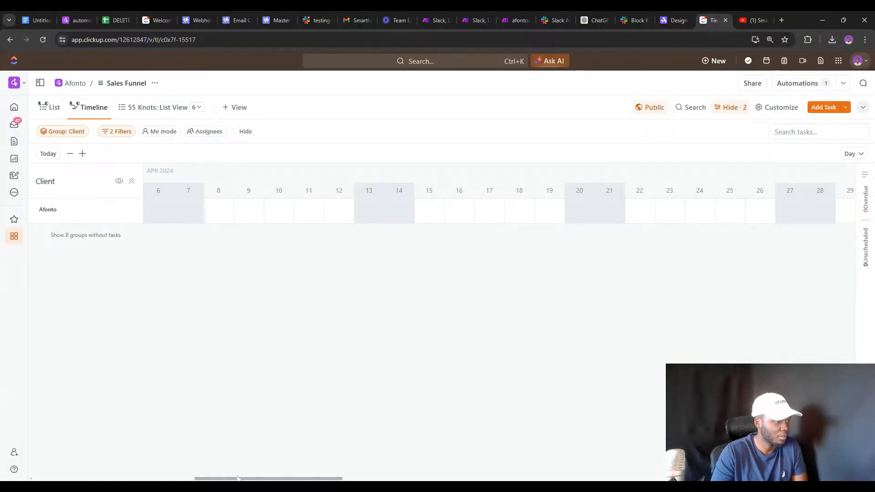
drag(238, 479, 185, 479)
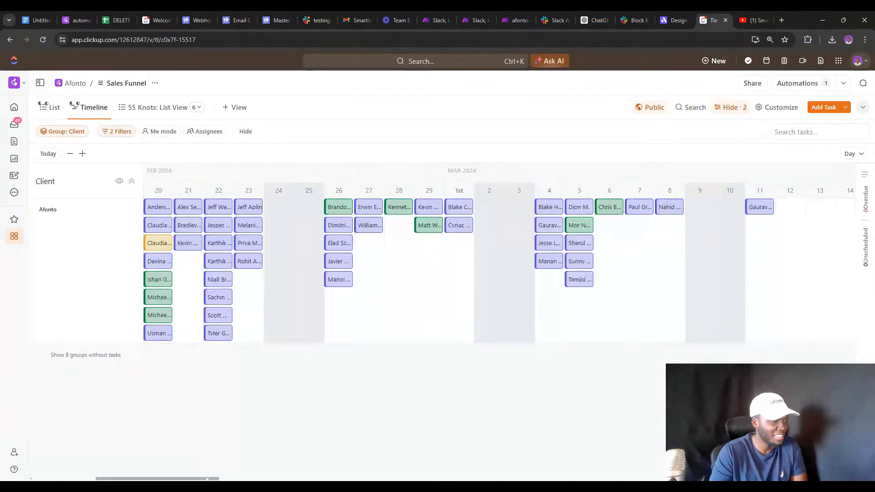
drag(169, 479, 120, 479)
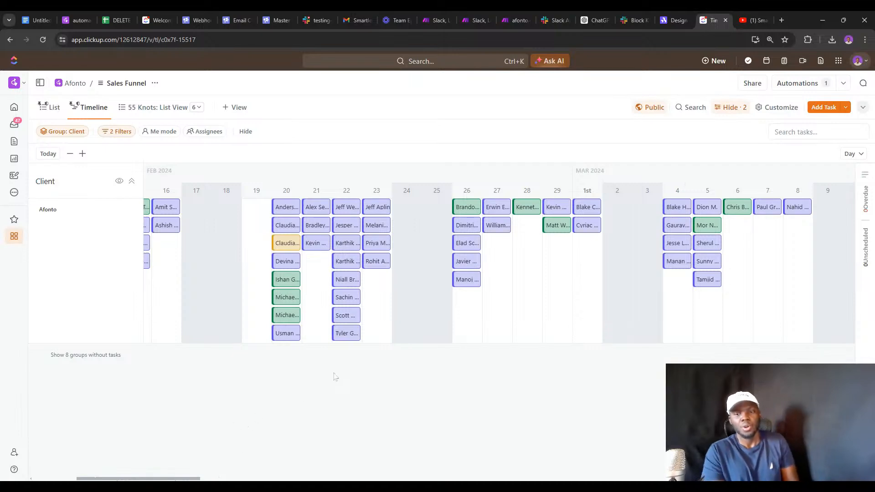
Check the afonto automations guide, then open the lead task dated Feb 22.
click(67, 15)
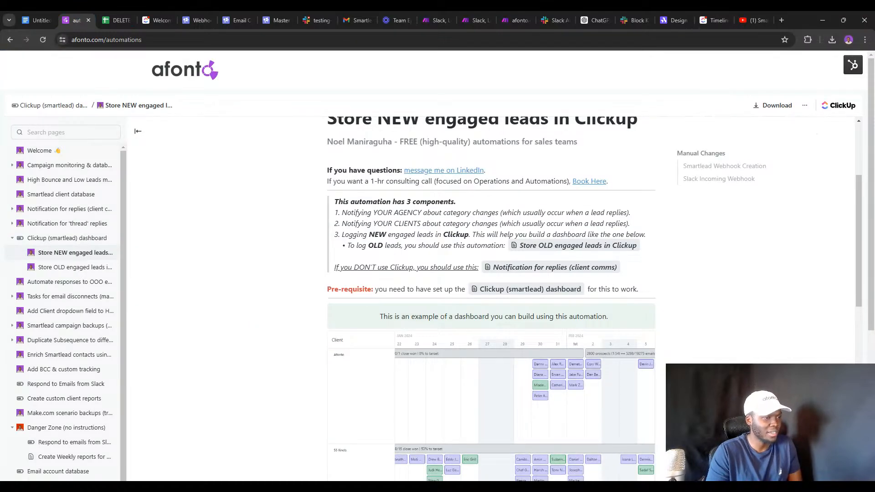
scroll(491, 299, up, 3)
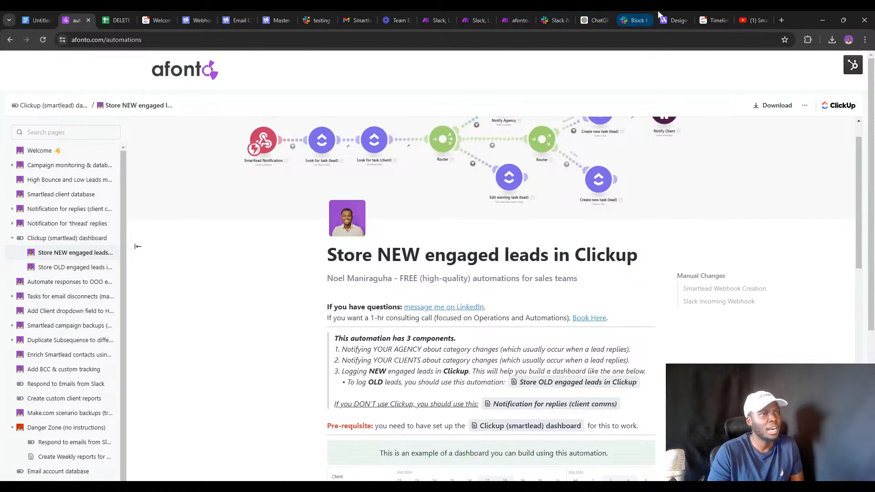
click(702, 14)
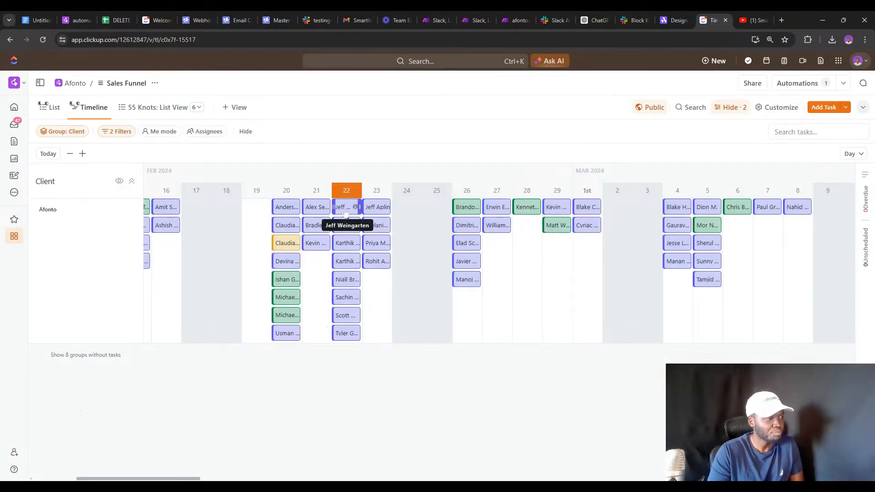
click(347, 210)
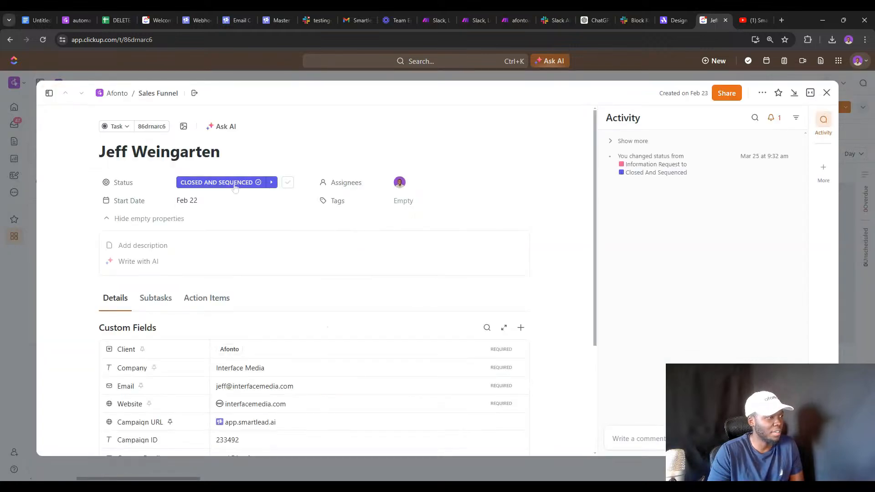
Compare the task's status options with Smartlead's lead categories, leaving the status unchanged.
click(232, 185)
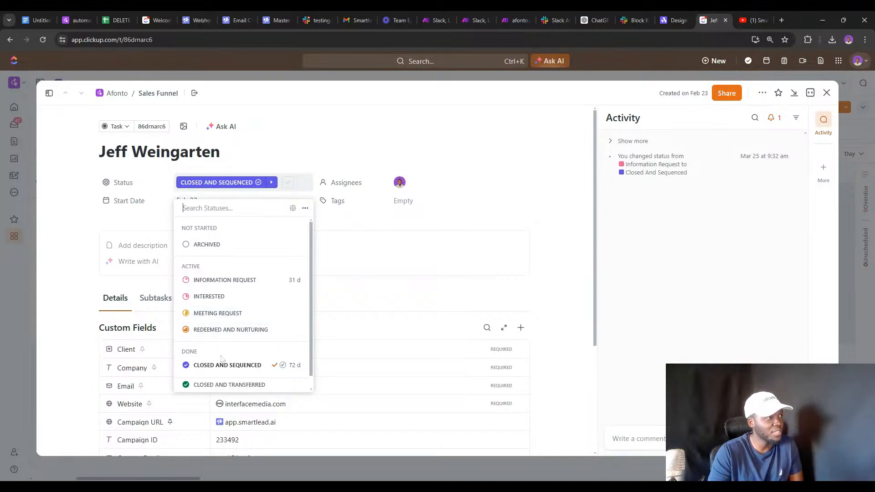
click(268, 20)
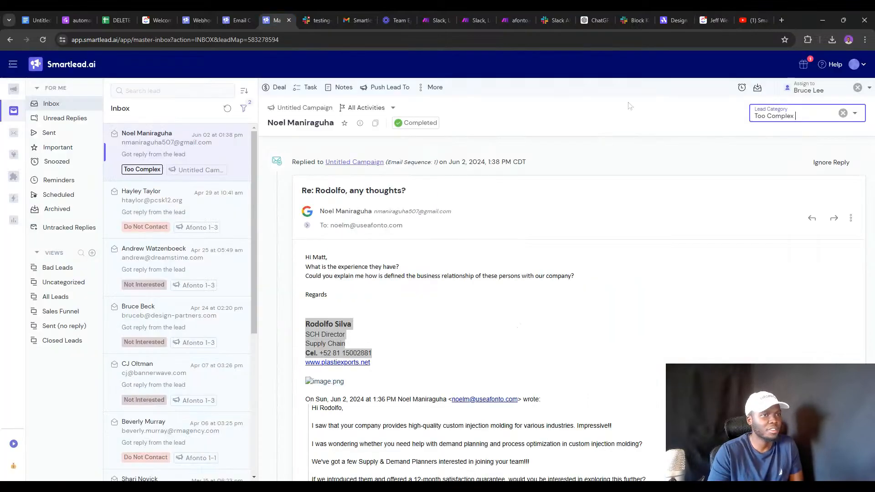
click(802, 116)
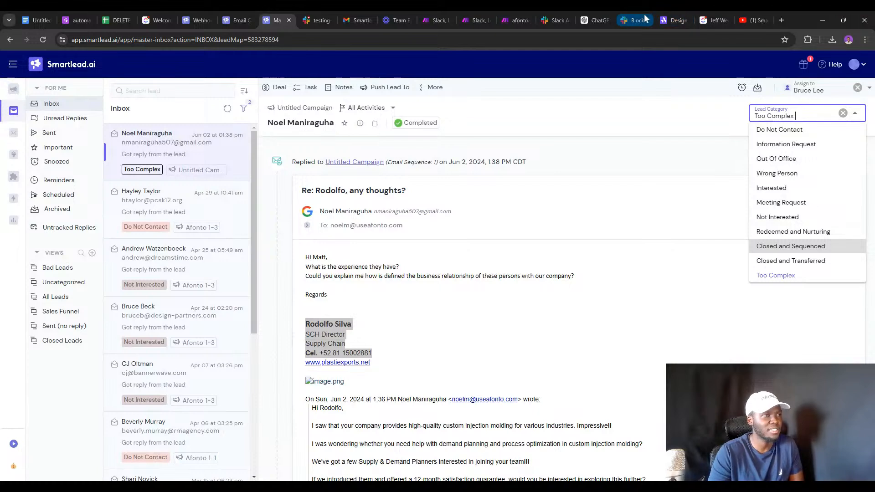
click(711, 20)
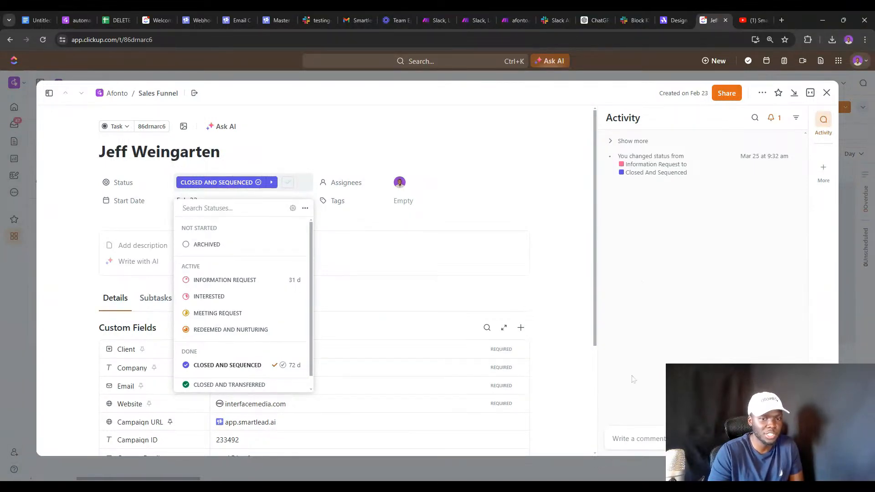
click(682, 257)
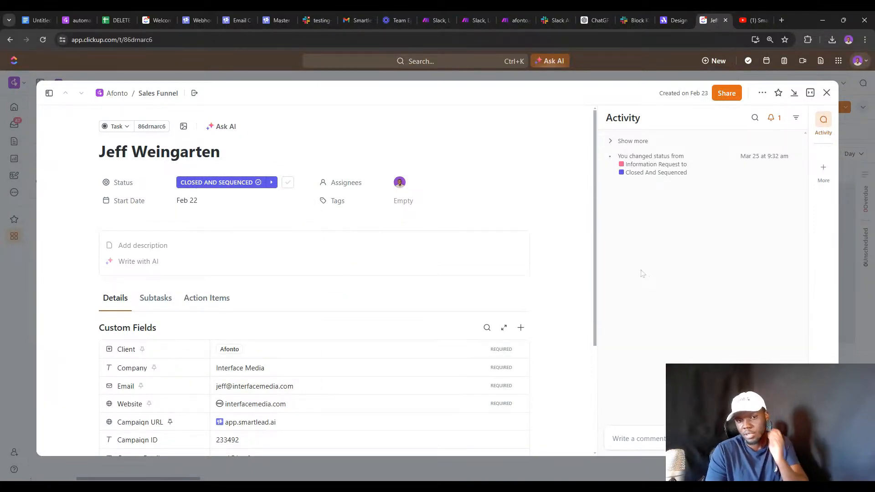
Open the lead's Smartlead campaign link, then return to the ClickUp task.
scroll(382, 280, down, 2)
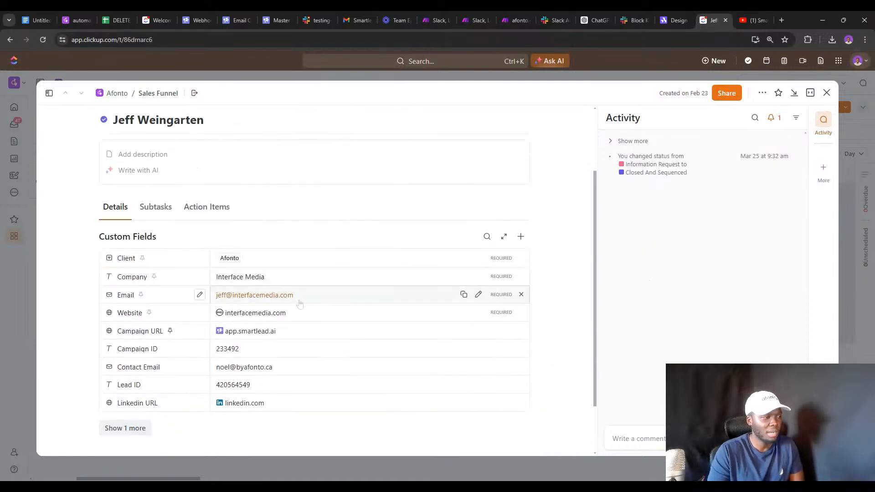
click(242, 334)
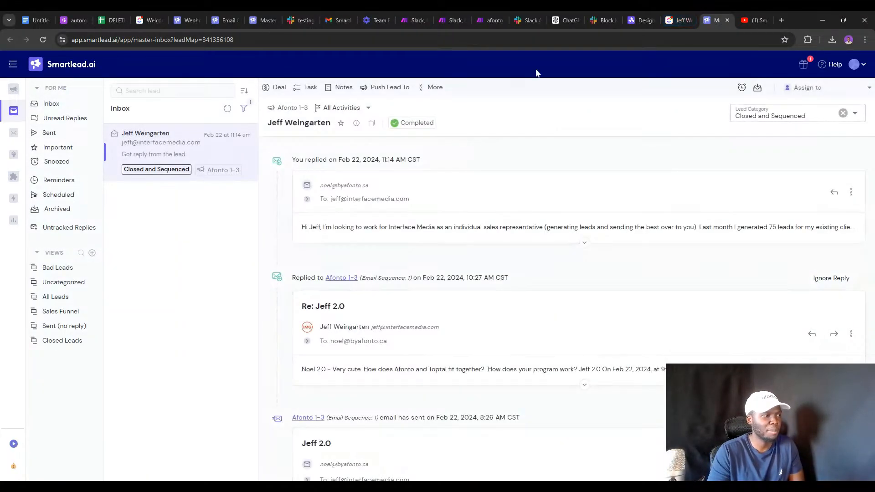
click(678, 19)
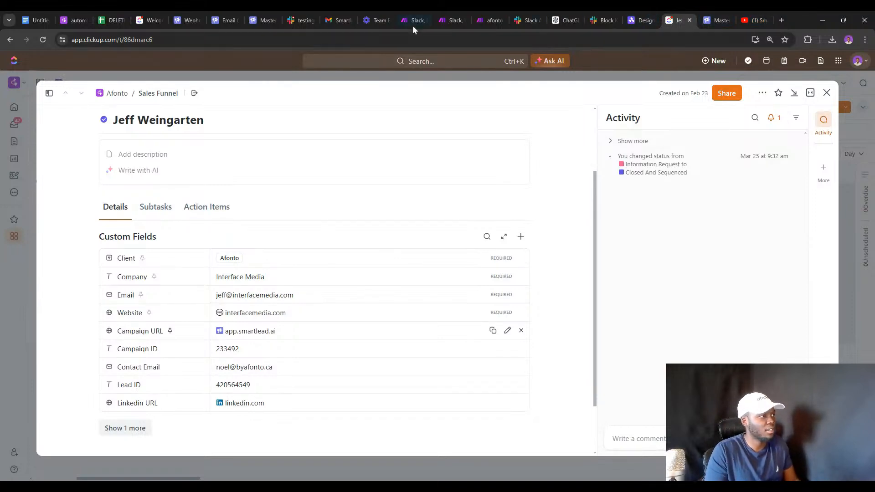
scroll(245, 247, up, 1)
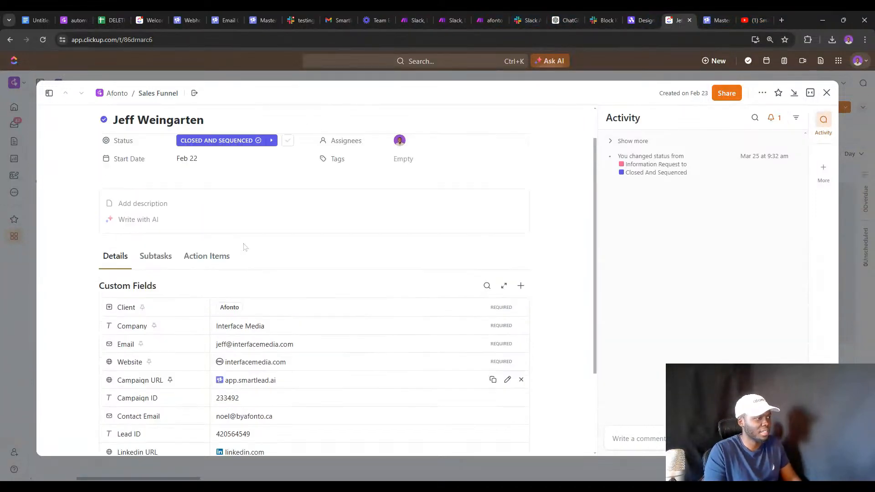
scroll(244, 246, up, 1)
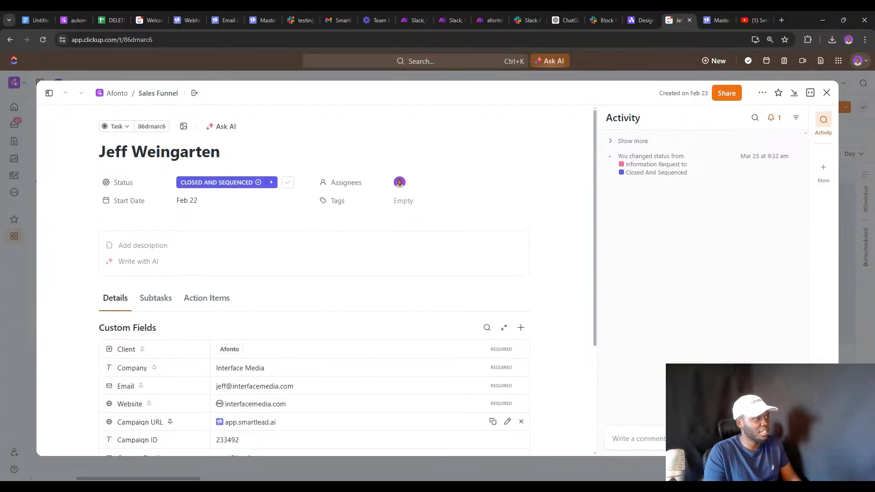
Review the status list again, then bring up the Bi-weekly client reports scenario.
click(193, 183)
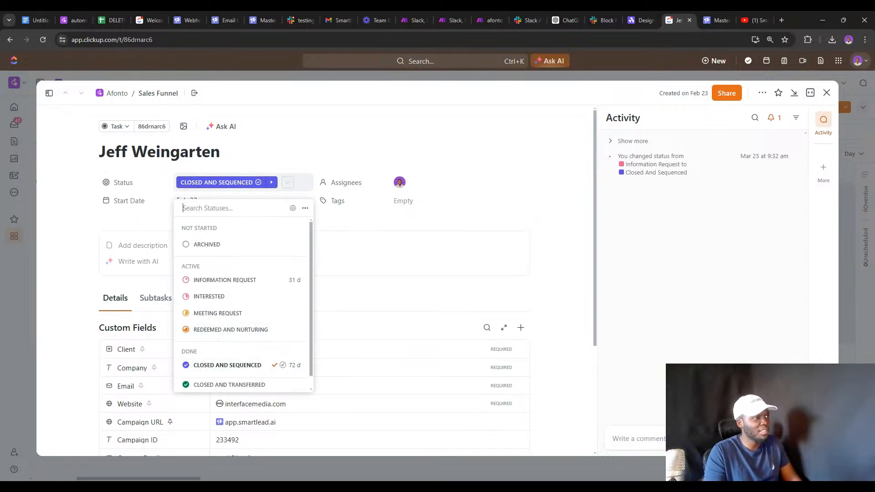
click(261, 18)
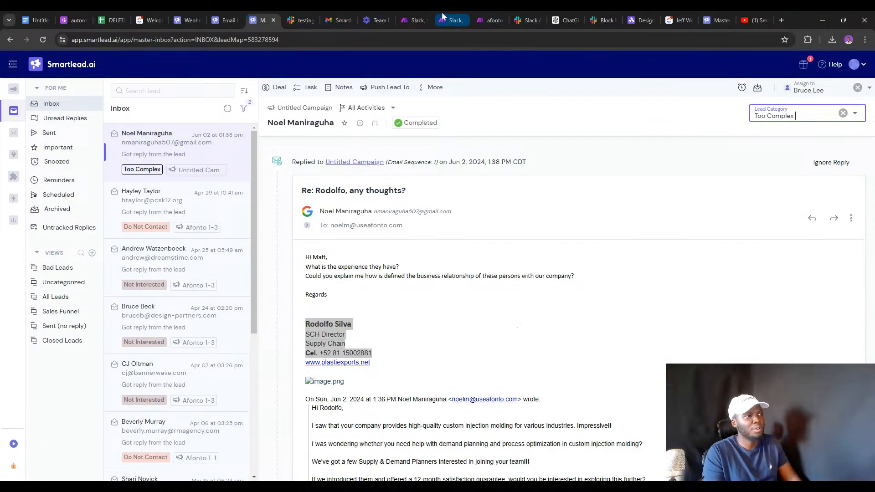
click(418, 21)
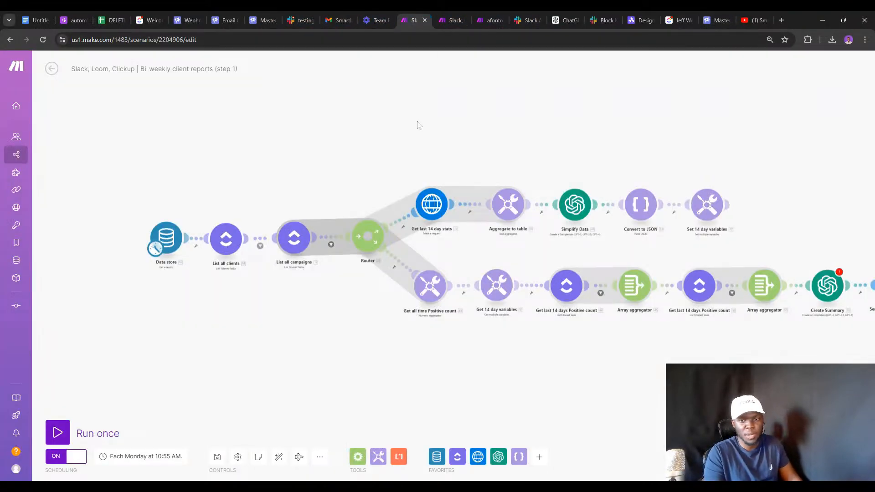
Discard the unsaved scenario changes and try a 'Hubs' scenario search, then clear it.
click(51, 68)
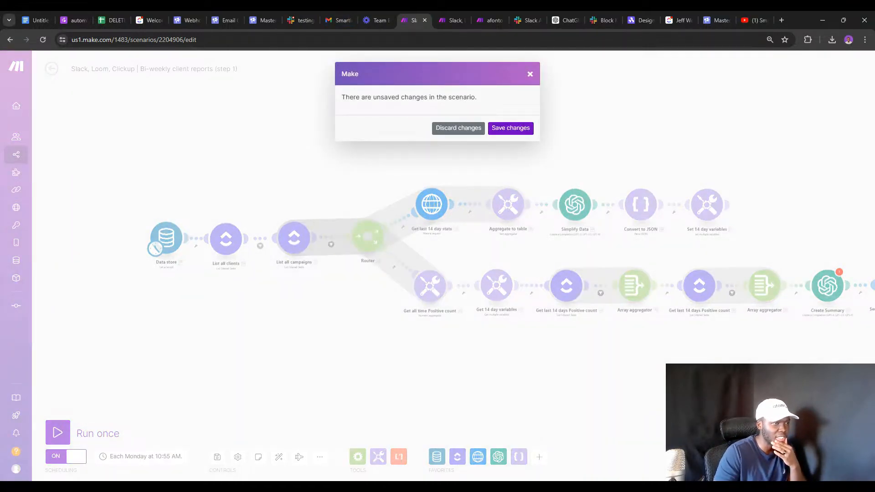
click(458, 128)
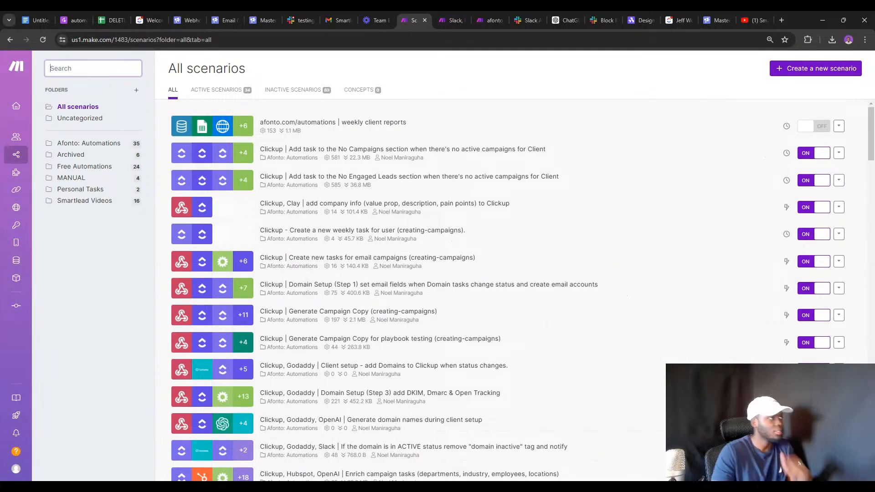
text(Hubspot)
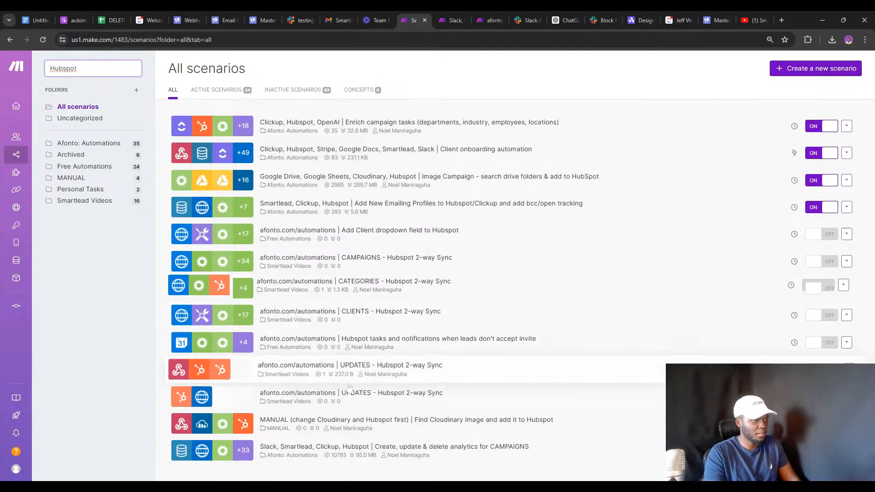
double_click(63, 69)
key(BackSpace)
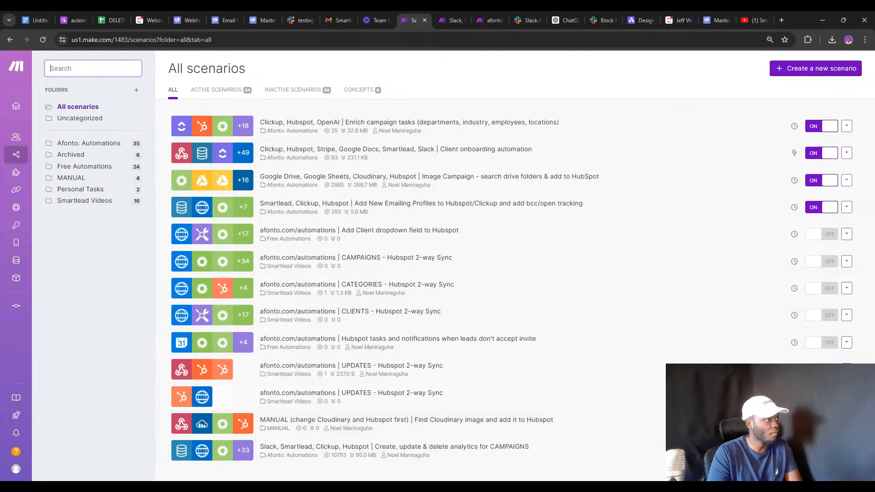
scroll(370, 346, down, 15)
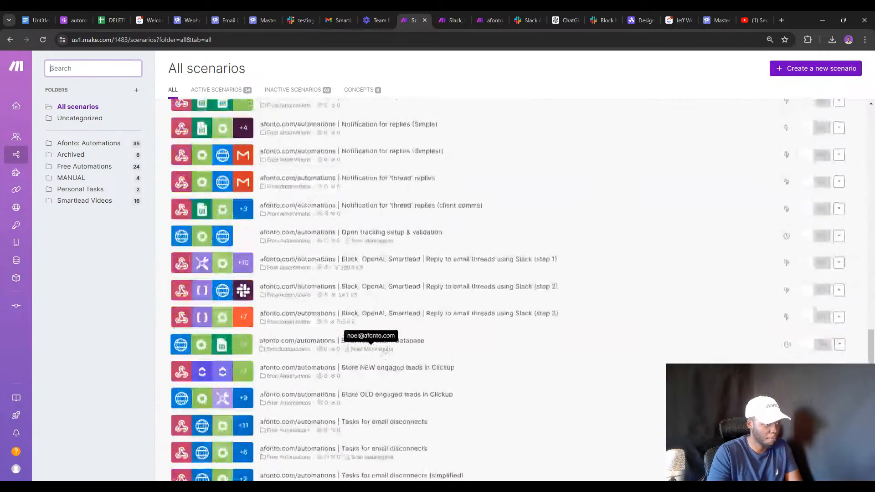
Show the Smartlead Videos folder scenarios and close the extra Slack tabs.
click(85, 201)
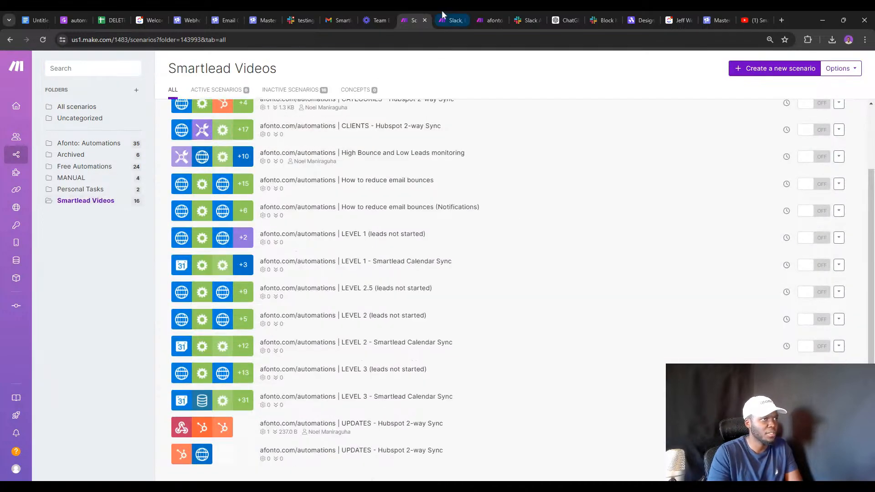
click(463, 19)
click(463, 20)
click(463, 19)
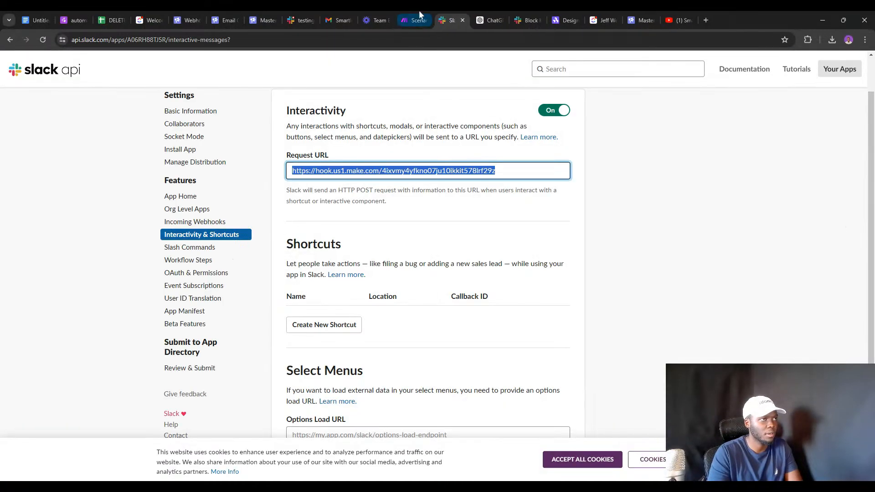
click(462, 19)
click(414, 11)
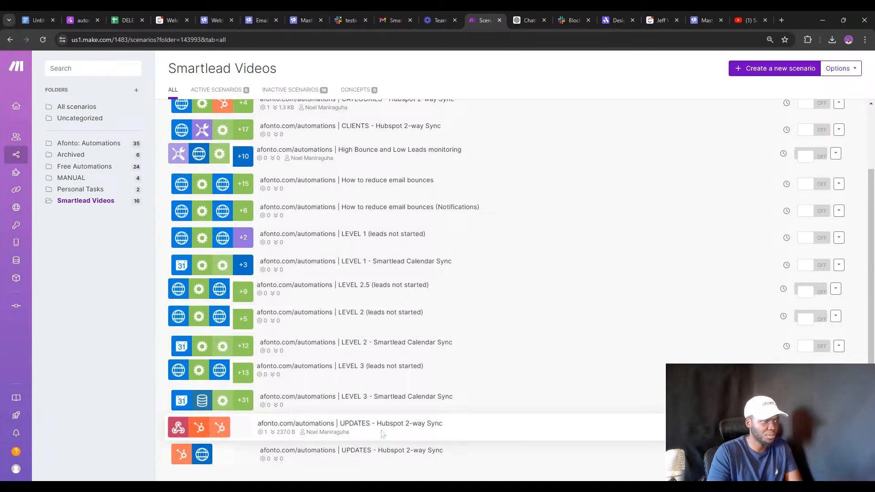
Open both UPDATES - Hubspot 2-way Sync scenarios in new tabs, view one, then start a blank tab.
middle_click(351, 450)
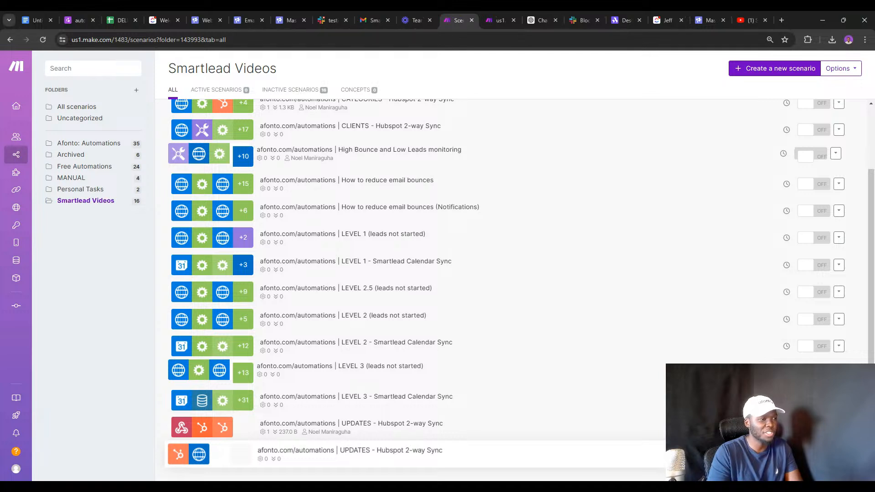
middle_click(351, 450)
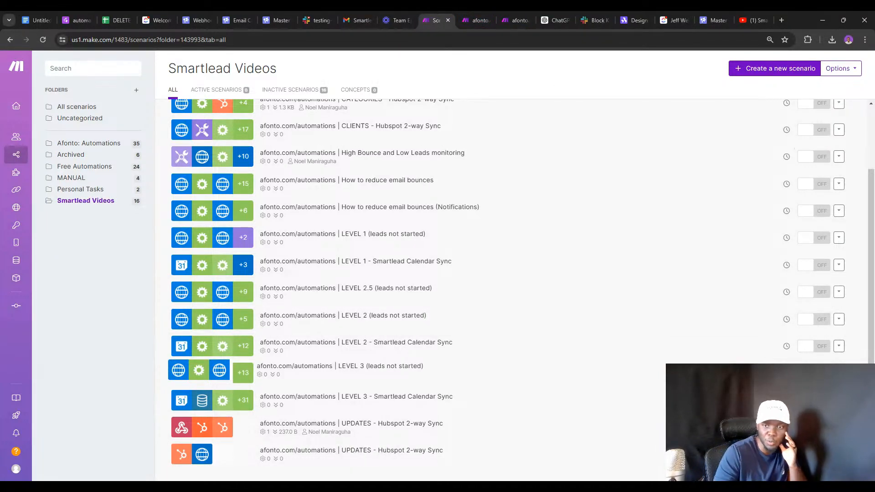
click(469, 18)
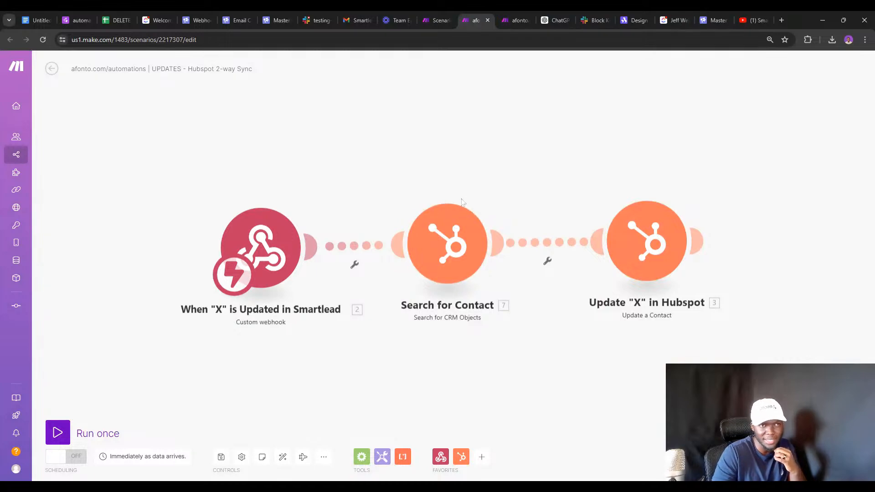
click(781, 20)
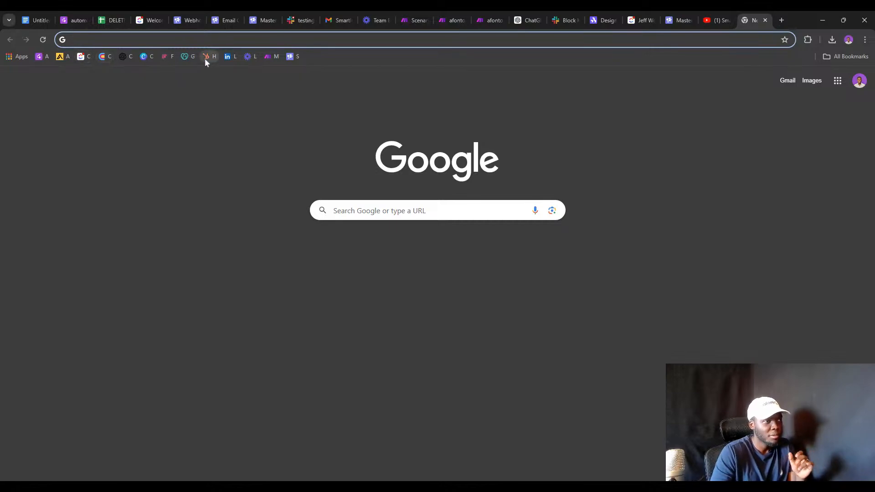
Open Clay's Afonto > (Step 2) Campaigns > Spongebob Campaign > Afonto 1-3 table and scroll to the Added to campaign and Contact Updated columns.
click(98, 55)
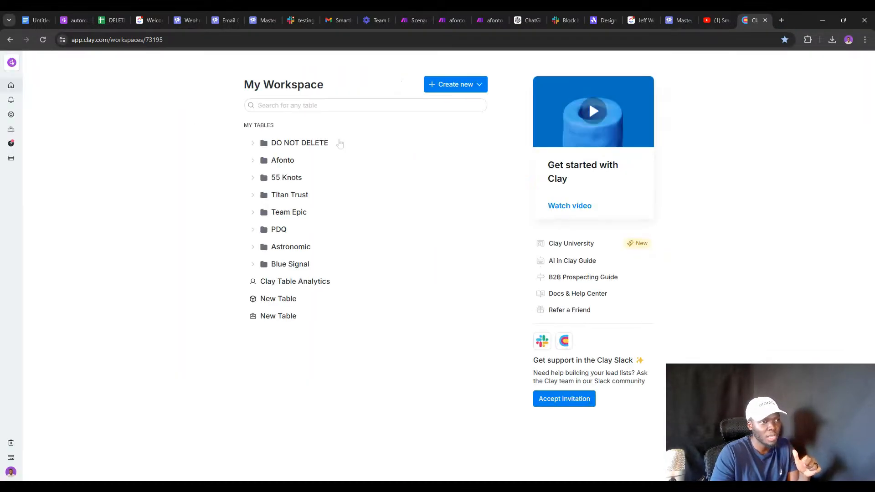
click(255, 163)
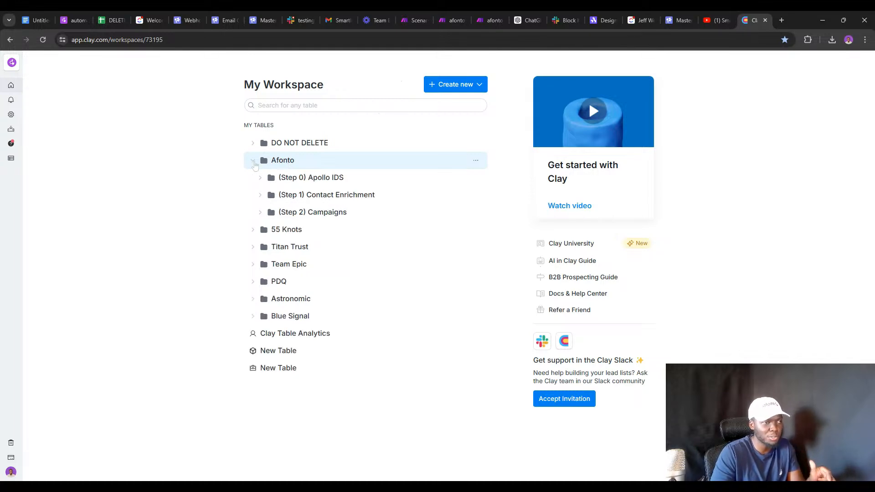
click(264, 213)
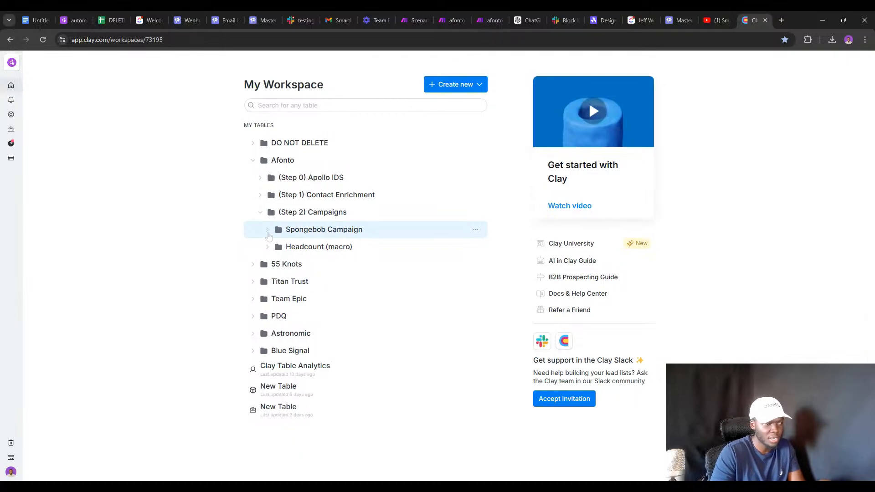
click(268, 232)
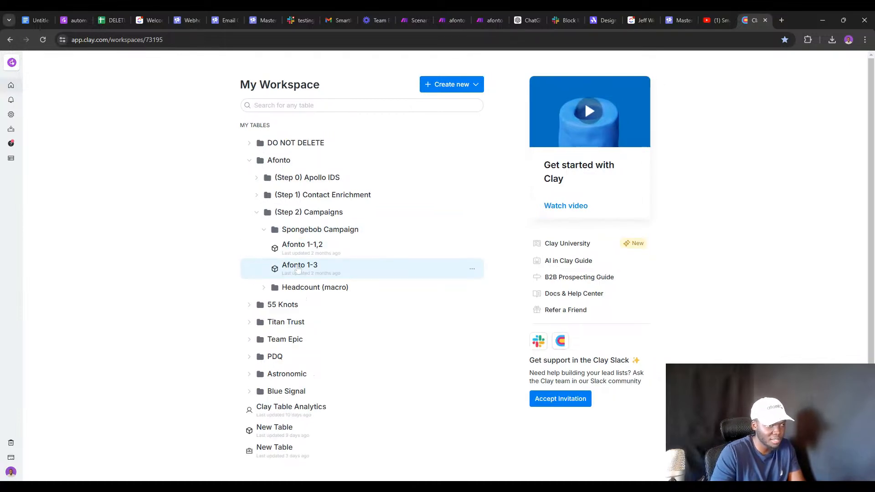
click(298, 269)
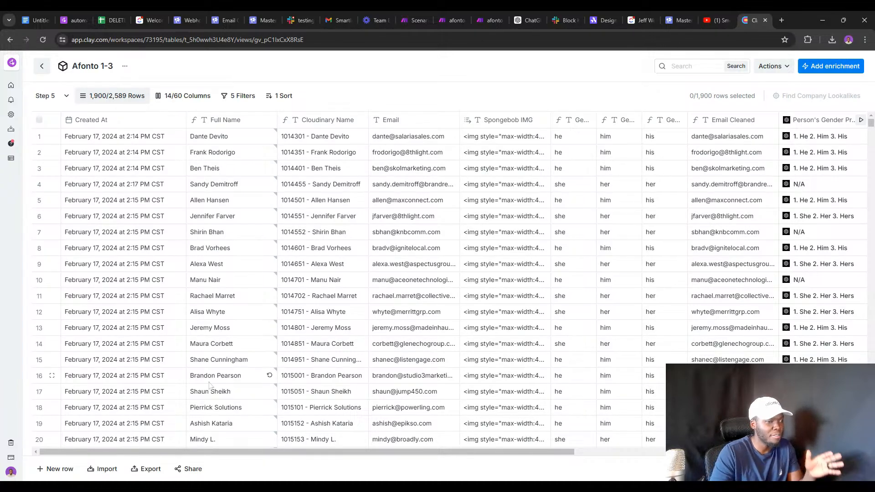
drag(225, 452, 500, 464)
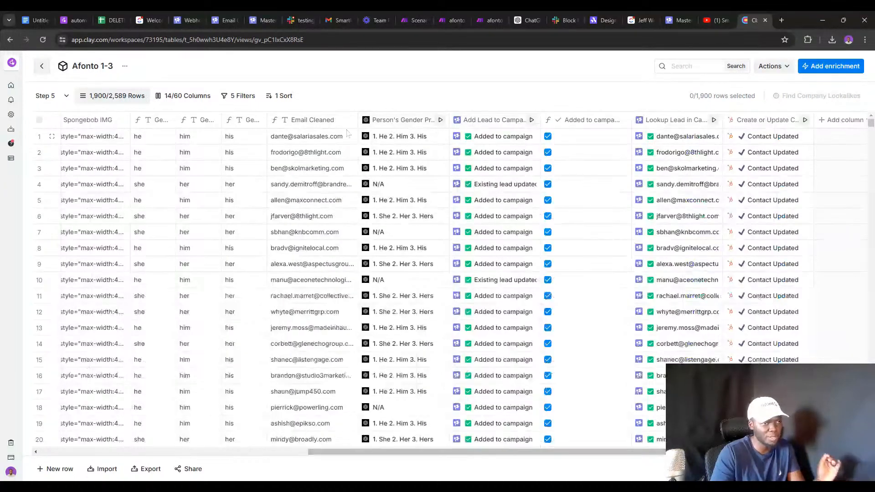
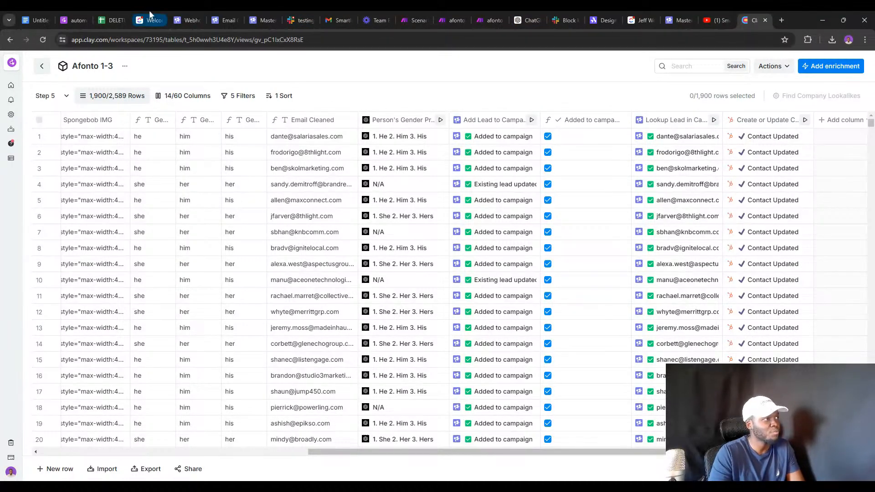
Switch from the Clay table to the Smartlead master inbox showing a Too Complex reply.
click(255, 18)
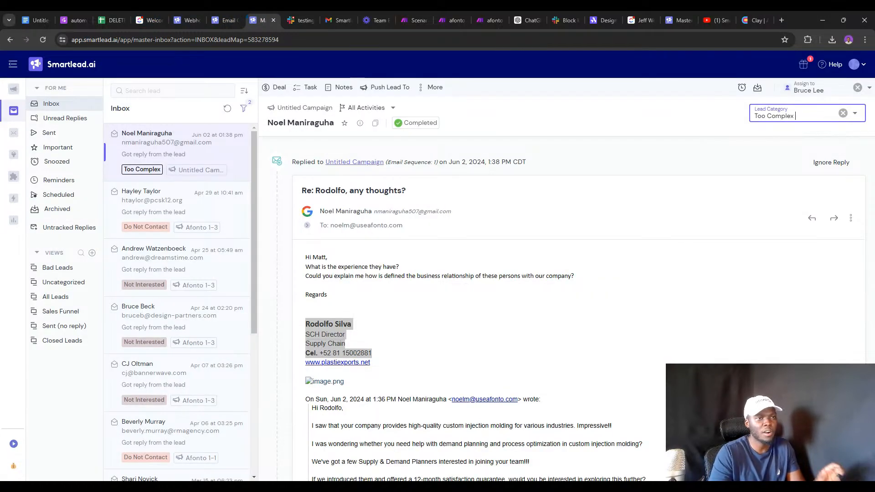
Review Smartlead's Lead Category options, then bring up the Afonto automations guide page.
click(777, 116)
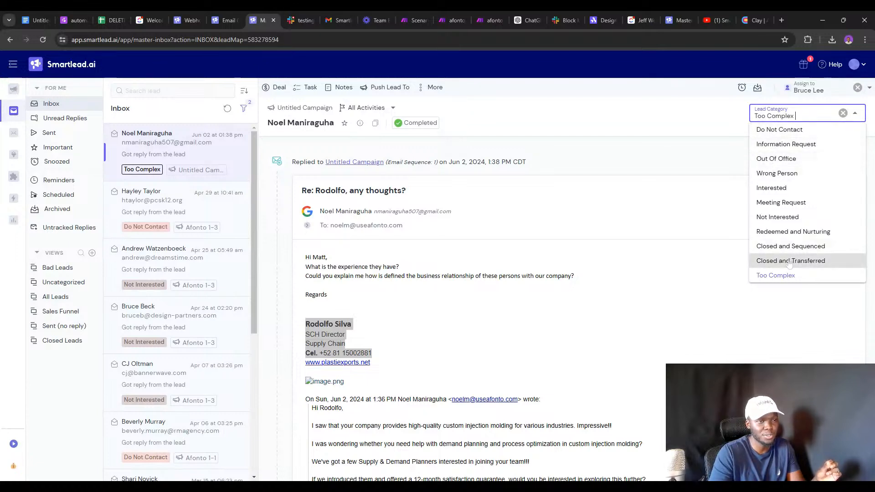
click(73, 17)
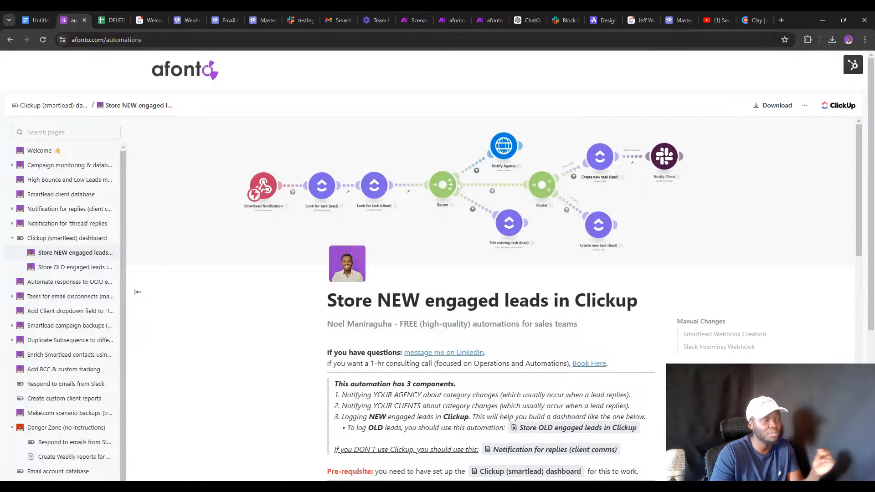
Open the UPDATES - Hubspot 2-way Sync scenario and inspect its webhook trigger.
click(416, 12)
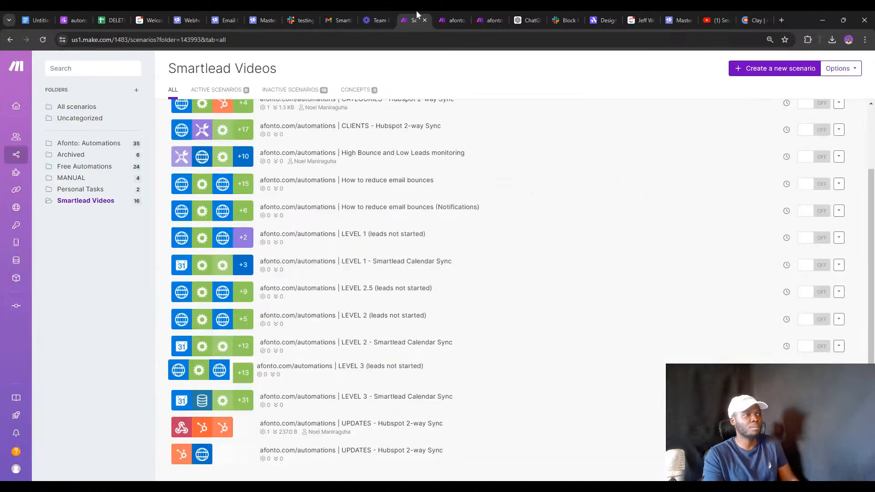
click(442, 16)
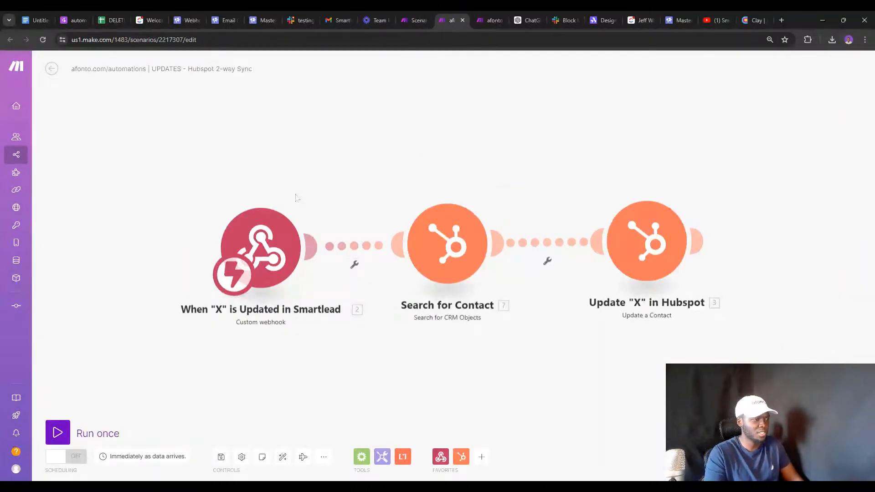
click(260, 241)
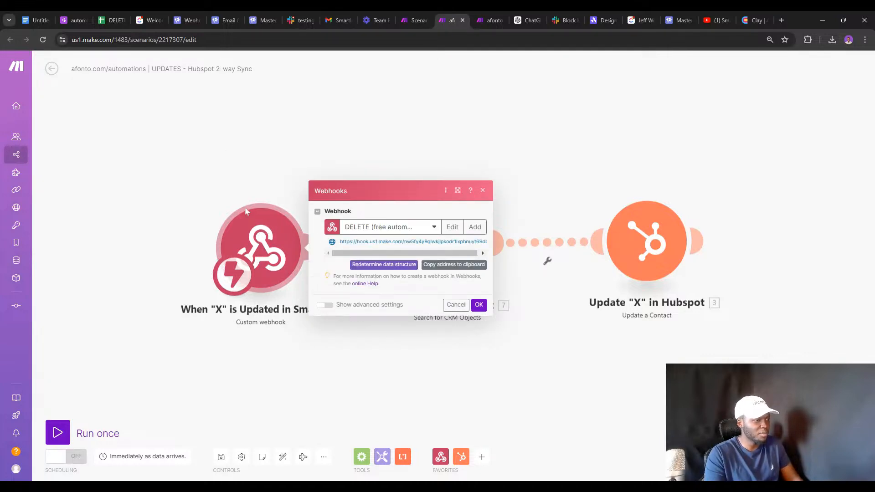
click(301, 314)
right_click(265, 249)
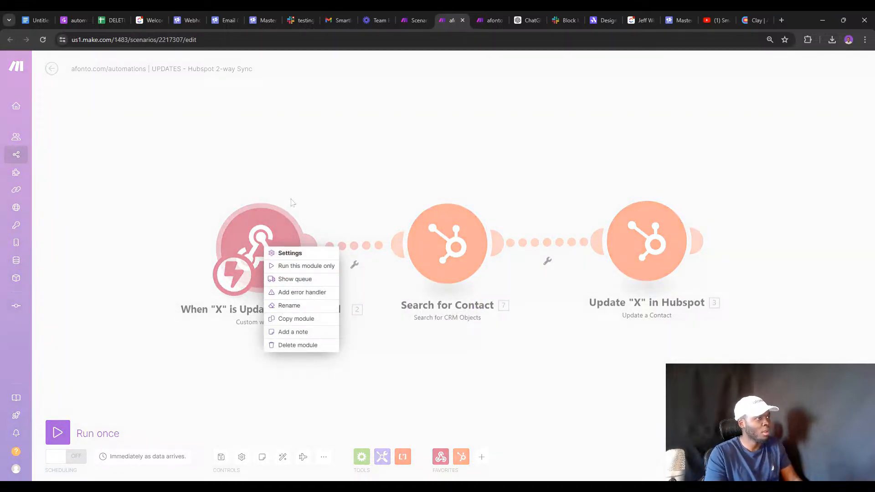
click(117, 126)
click(52, 69)
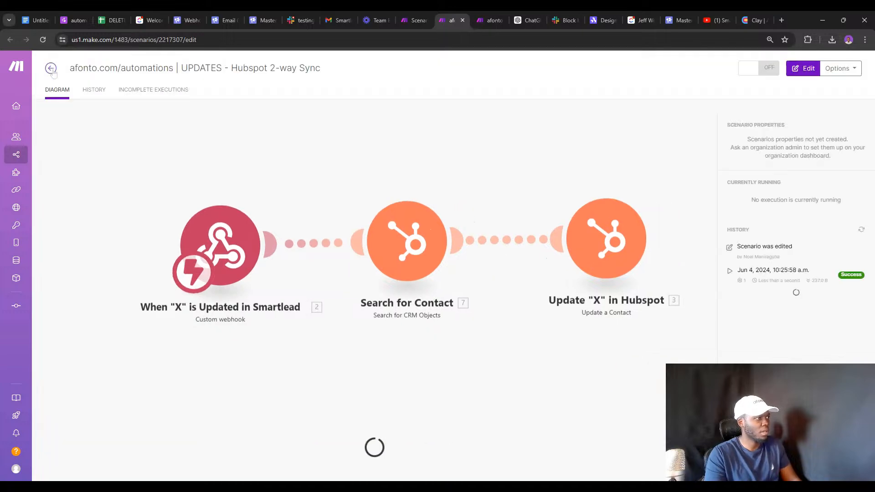
click(252, 236)
Rename the webhook trigger module to 'When category is Updated in SL'.
right_click(252, 236)
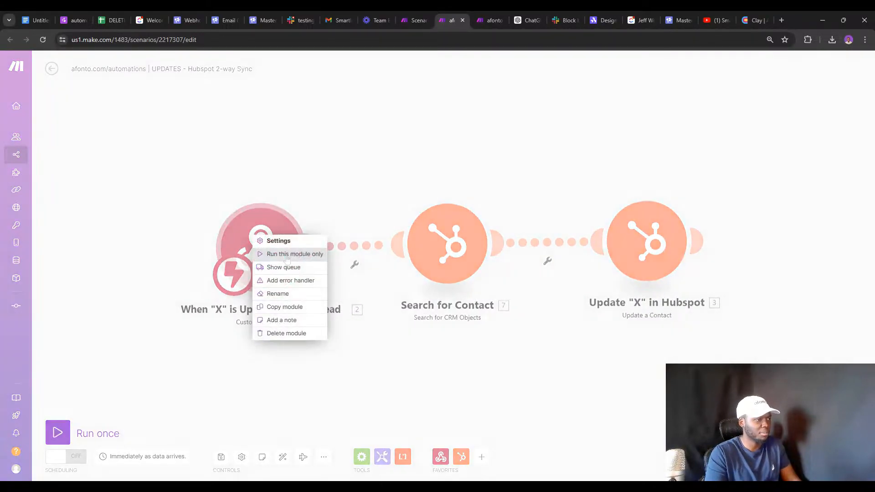
click(269, 289)
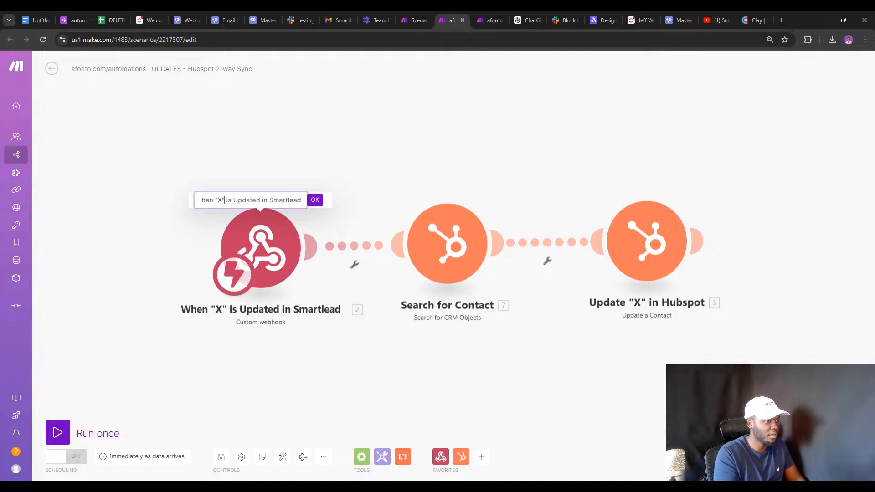
key(Delete)
key(Delete)
key(BackSpace)
key(BackSpace)
text(category)
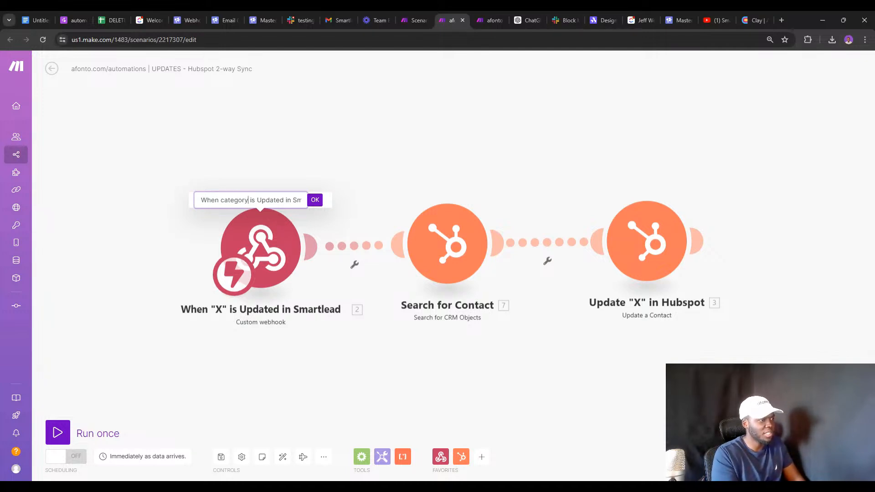
key(Return)
click(451, 255)
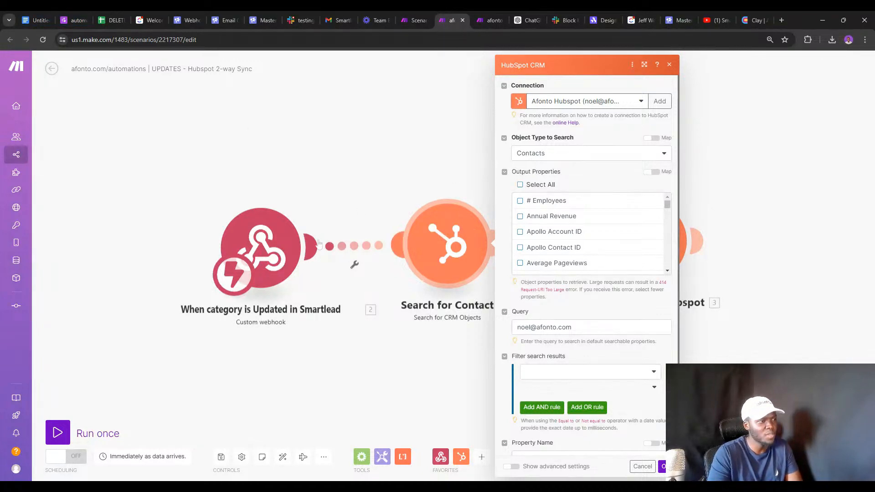
right_click(256, 248)
click(289, 306)
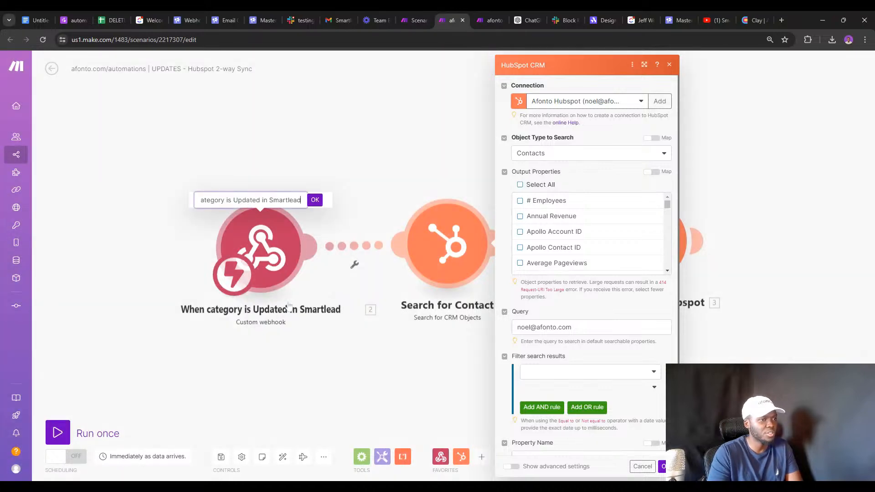
key(Left)
key(Left)
key(Left)
key(Left)
key(Left)
key(Left)
key(Left)
key(Left)
key(Left)
key(Left)
key(Left)
key(Left)
key(Left)
key(Left)
key(Left)
key(Left)
key(Left)
key(Left)
key(Left)
key(Left)
key(Left)
key(Left)
key(Left)
key(Left)
key(Left)
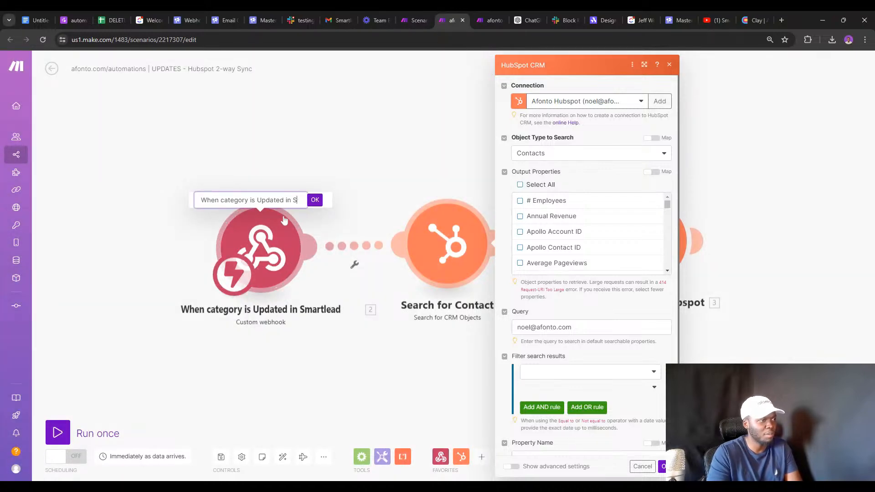
text(L)
key(Return)
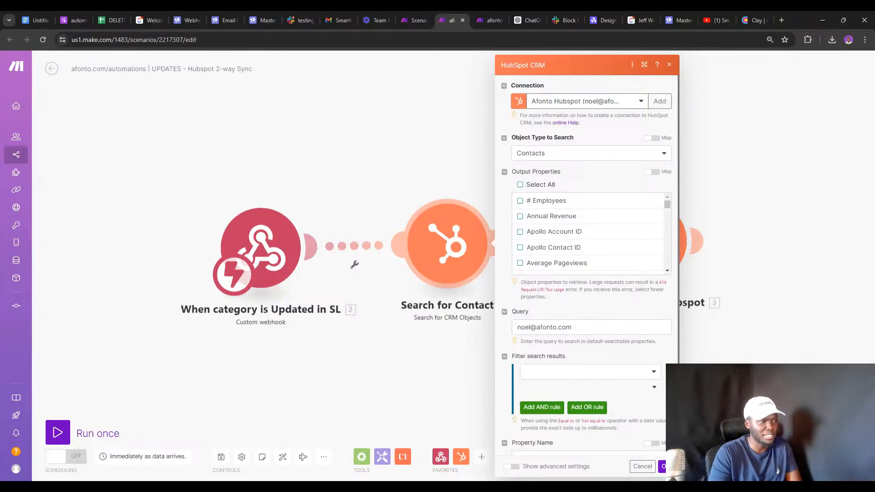
Copy the trigger's webhook address and go to Smartlead's webhook settings.
click(259, 248)
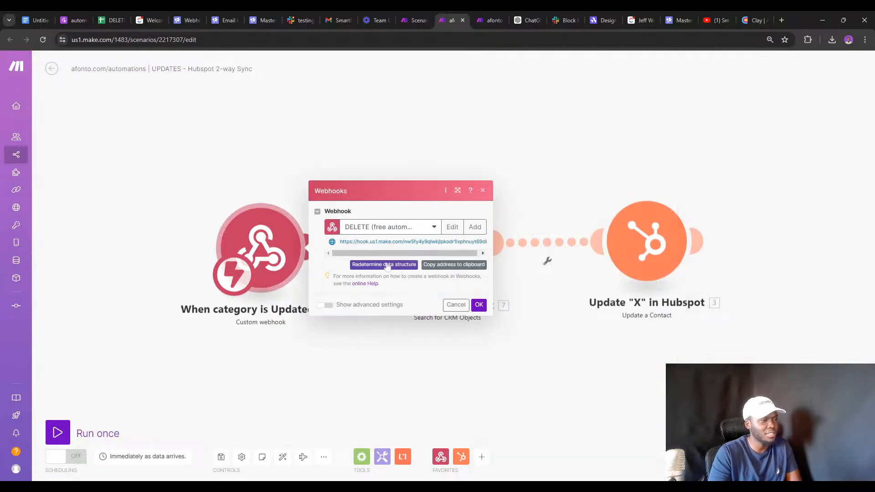
click(454, 264)
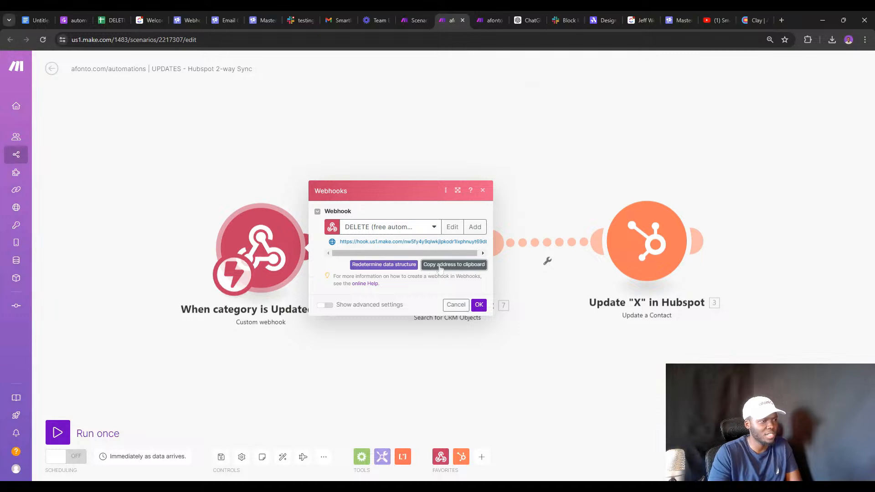
click(268, 143)
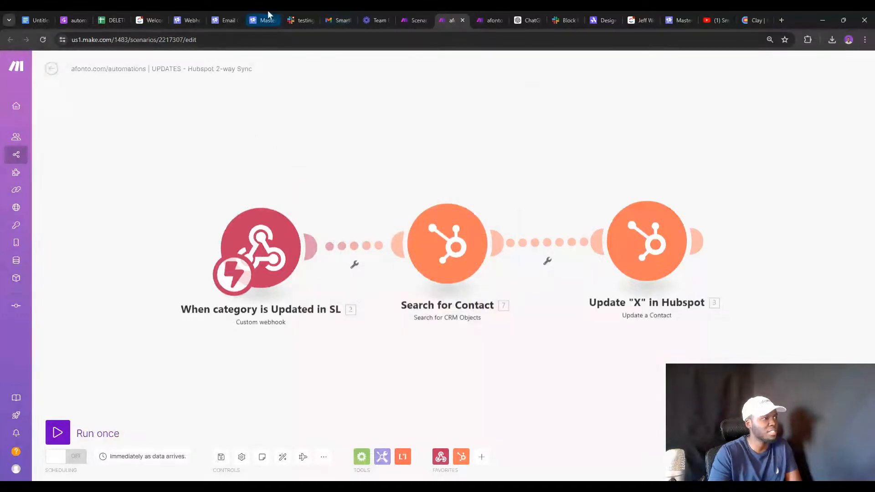
click(184, 14)
Add a Smartlead webhook 'Watch Categories' with the pasted Make URL and a client association.
click(667, 129)
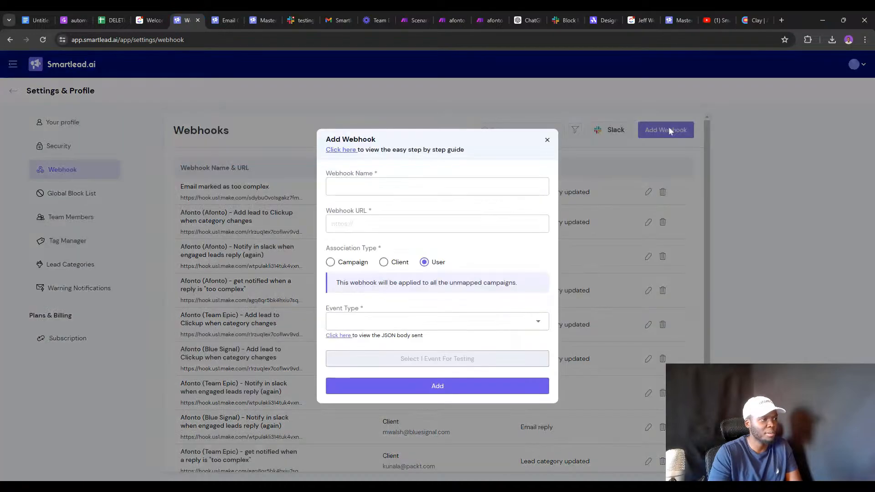
click(437, 224)
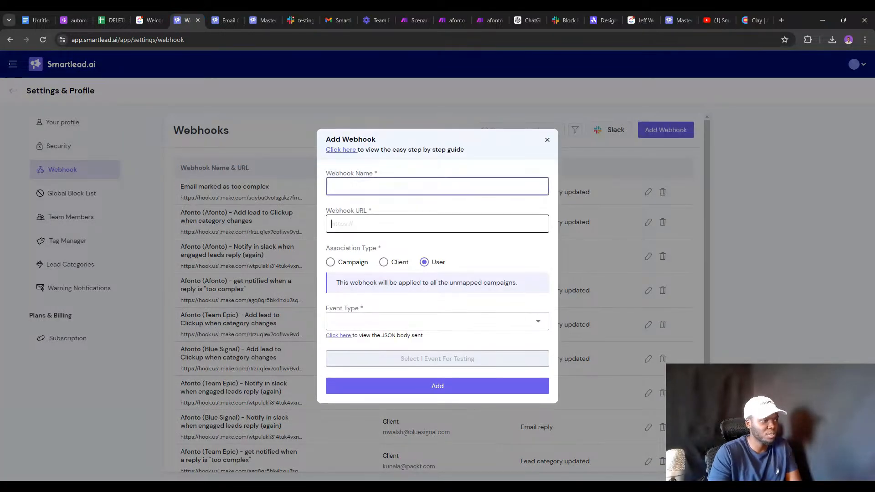
click(437, 186)
text(W)
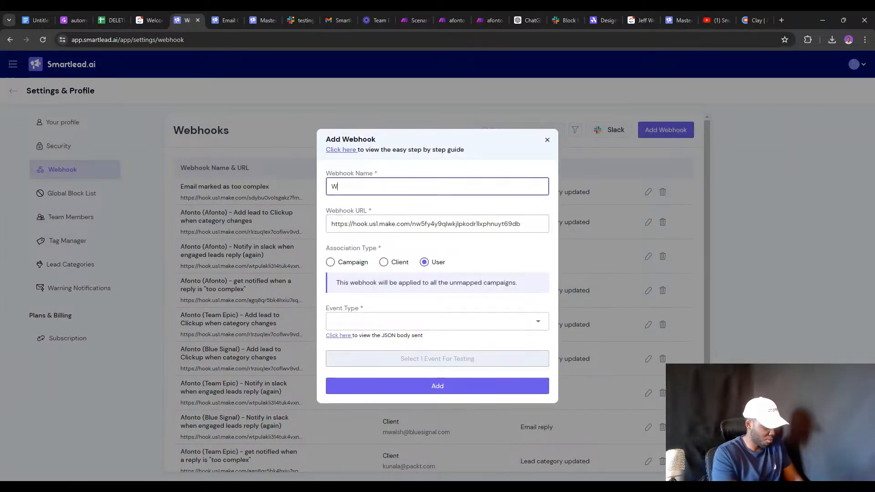
text(atch Categories)
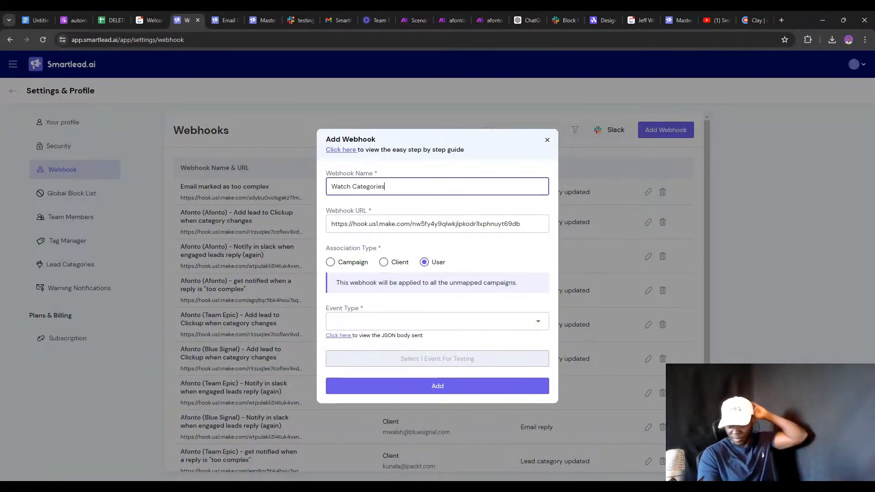
click(395, 263)
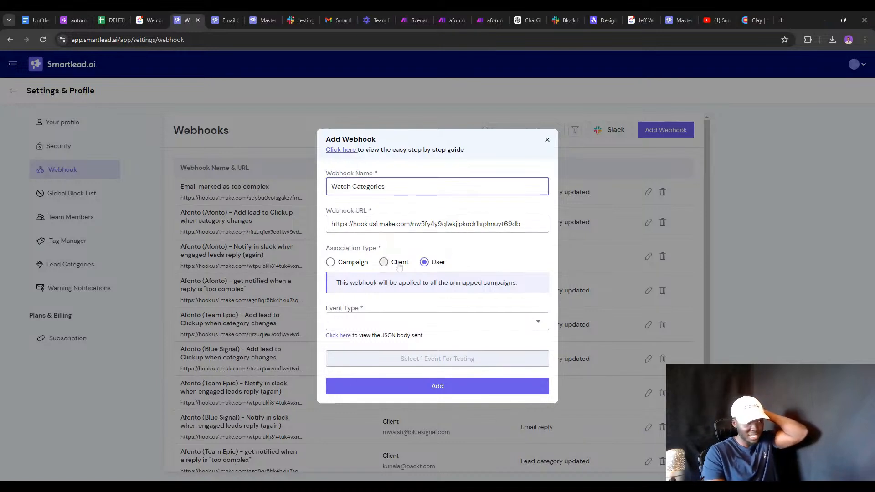
click(387, 284)
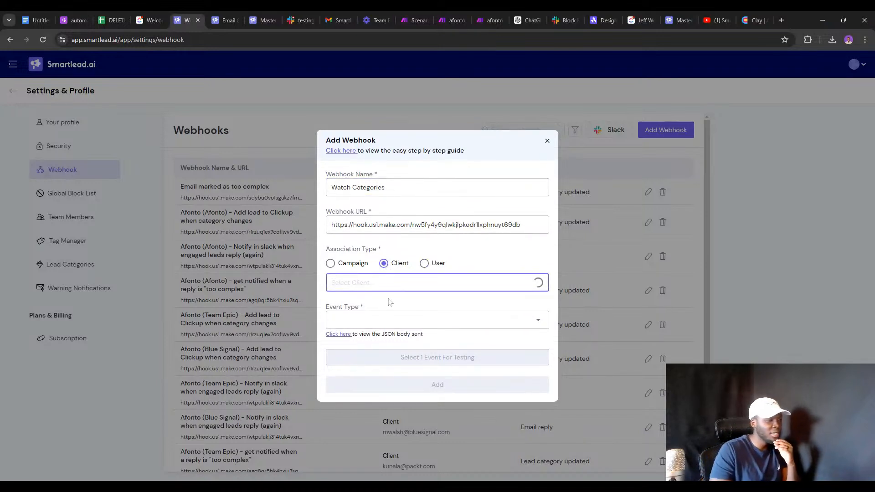
click(387, 301)
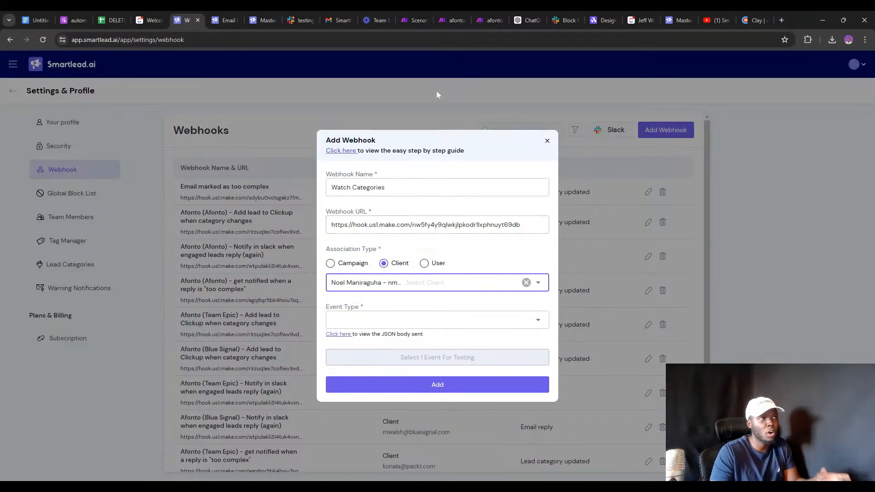
click(449, 19)
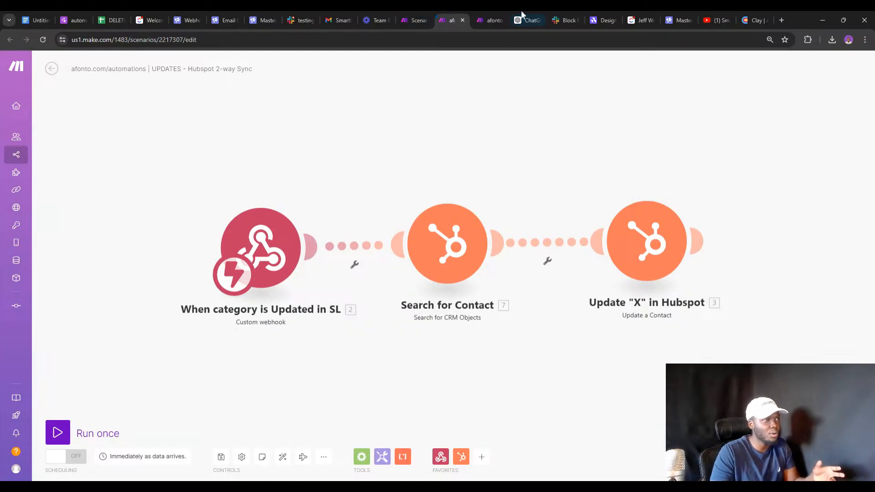
Find and open the Client onboarding automation scenario in the Make scenario list.
click(487, 15)
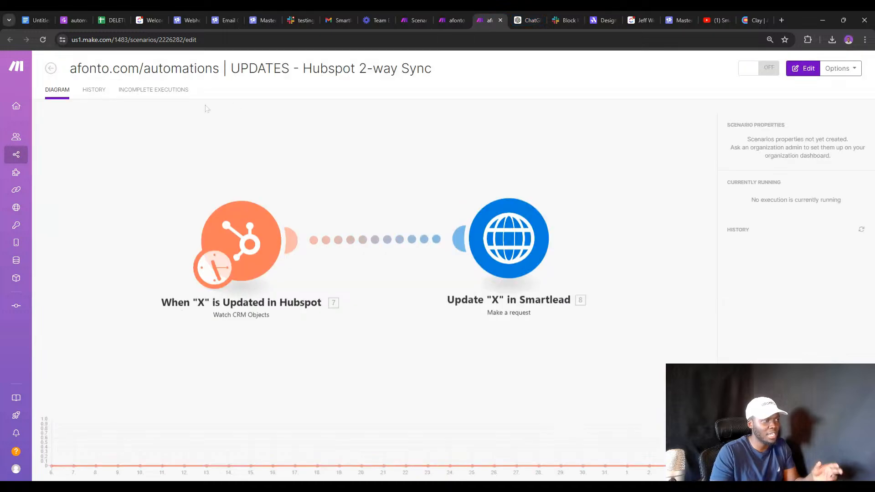
click(402, 16)
click(92, 69)
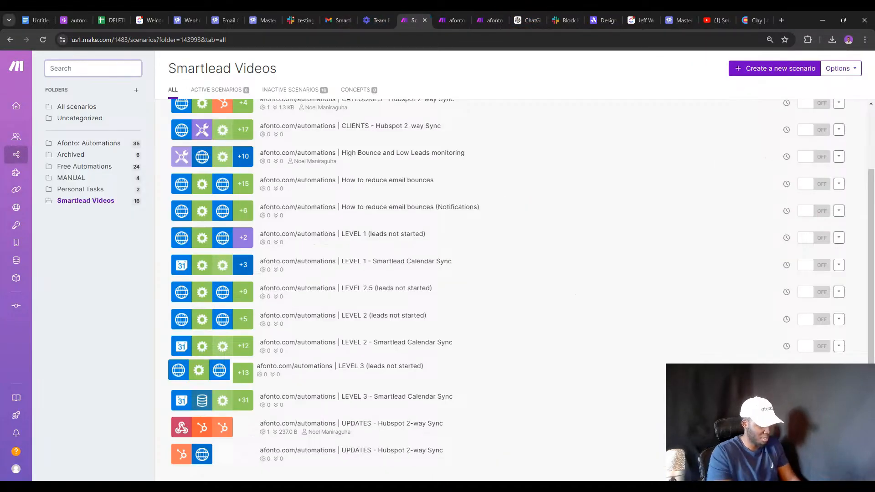
text(Onb)
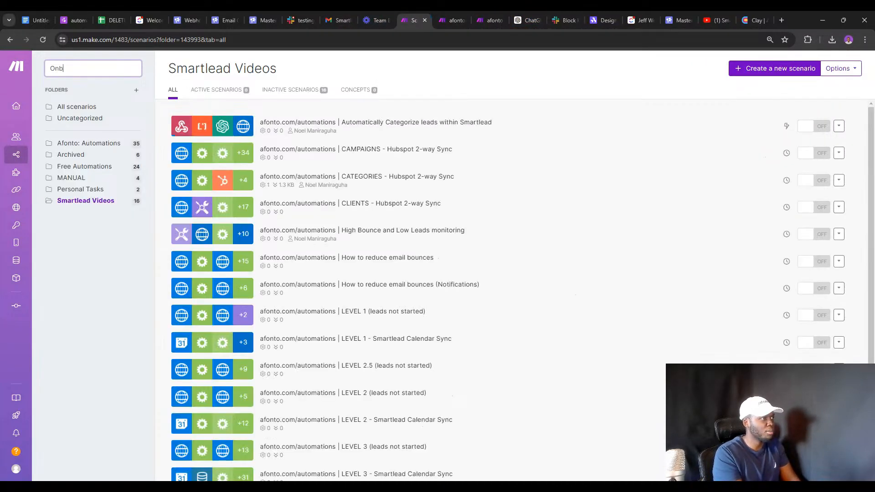
text(oa)
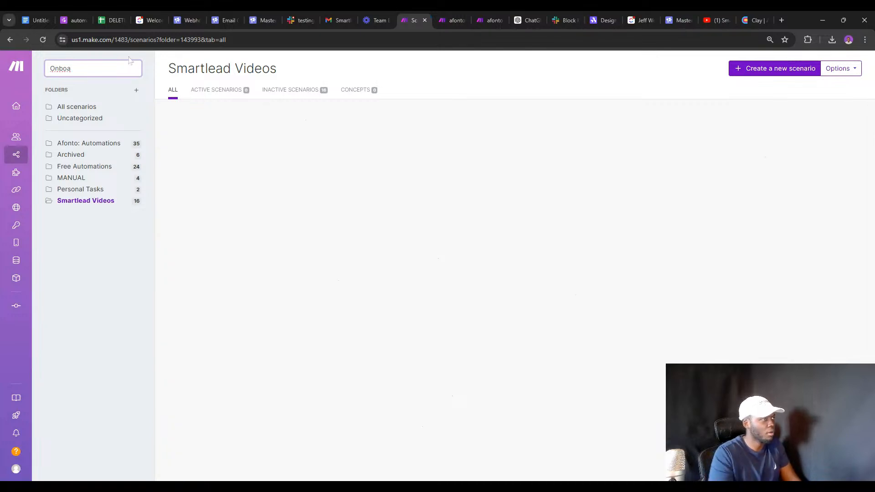
click(76, 109)
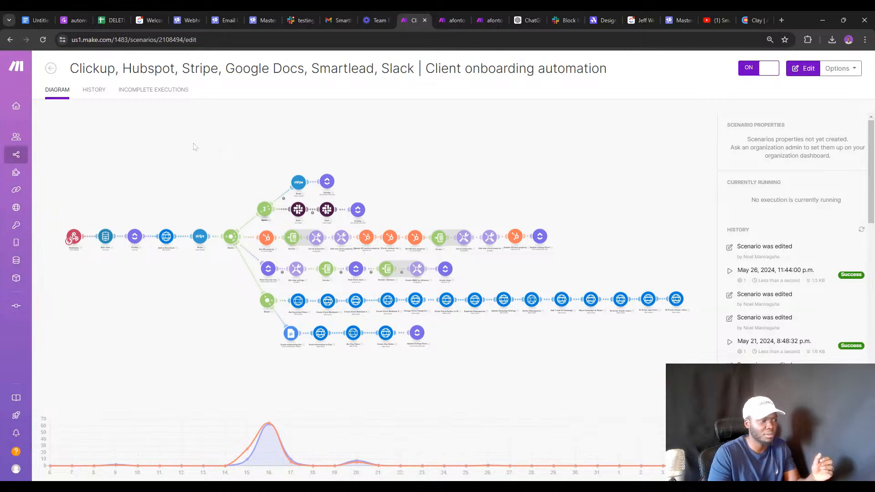
scroll(552, 386, up, 5)
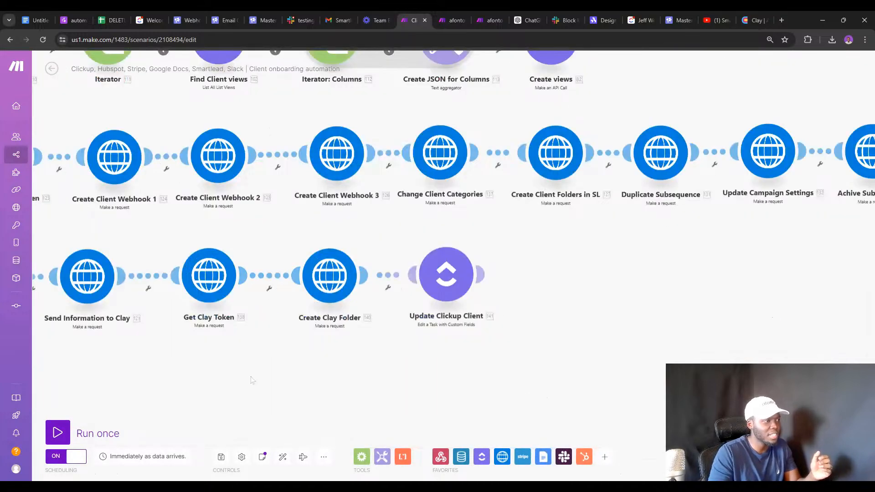
scroll(582, 269, down, 6)
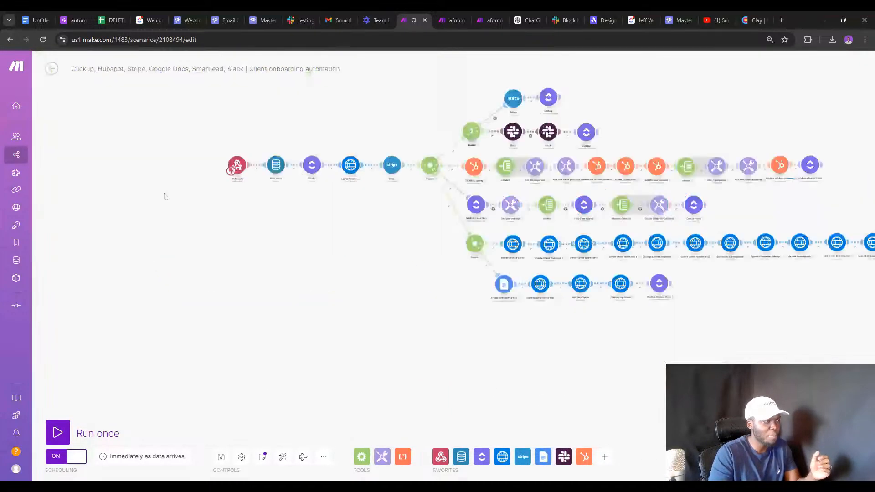
scroll(347, 189, up, 5)
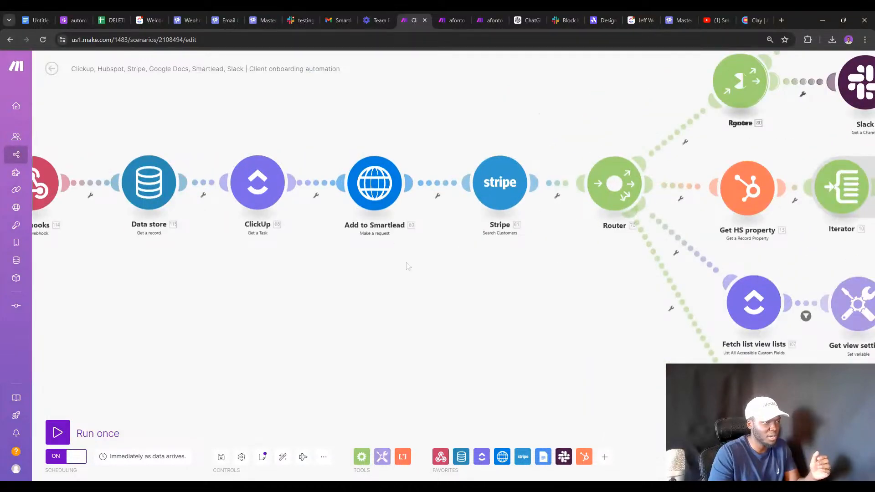
Review the Add to Smartlead and Create Client Webhook 3 HTTP request bodies.
click(363, 167)
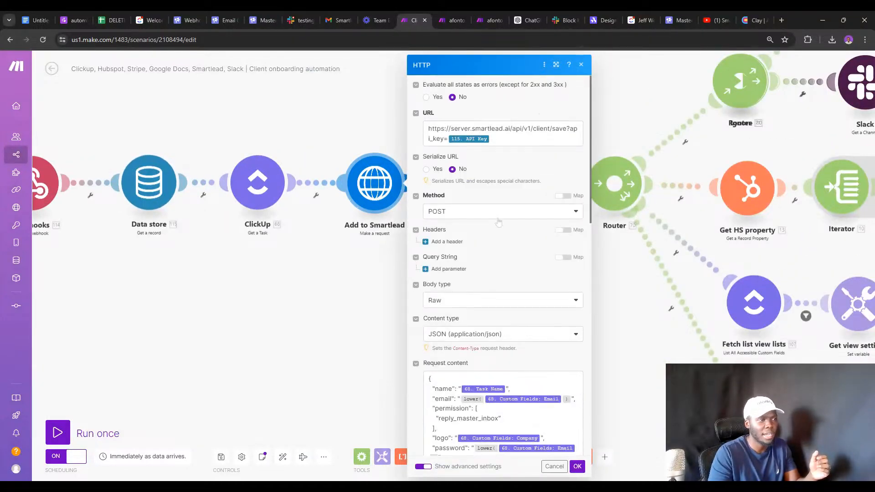
scroll(501, 273, down, 3)
click(280, 292)
drag(588, 350, 81, 237)
drag(447, 322, 192, 258)
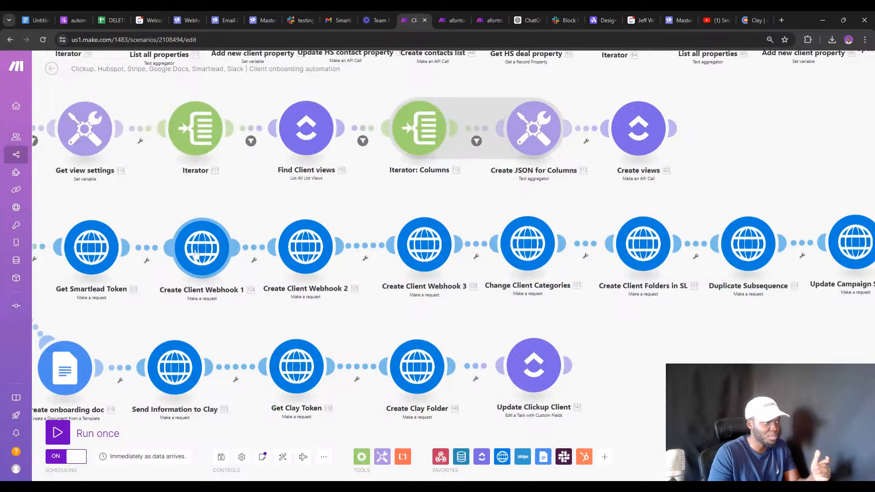
click(423, 249)
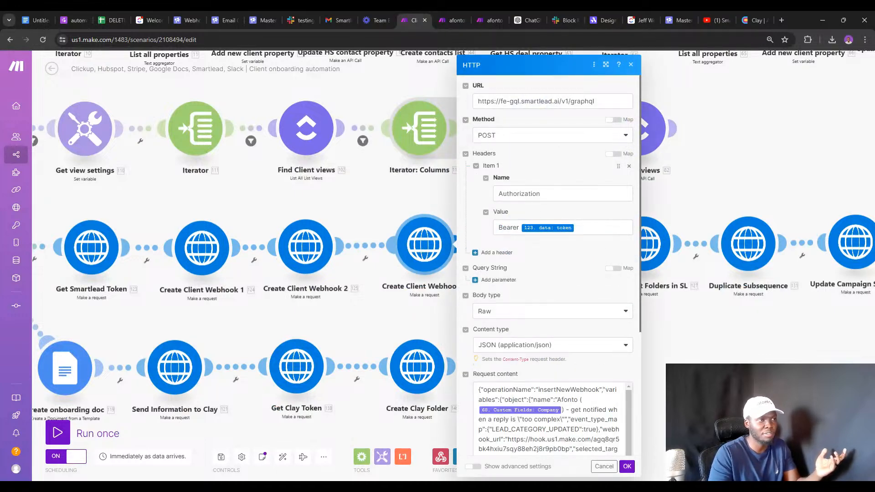
scroll(549, 269, down, 5)
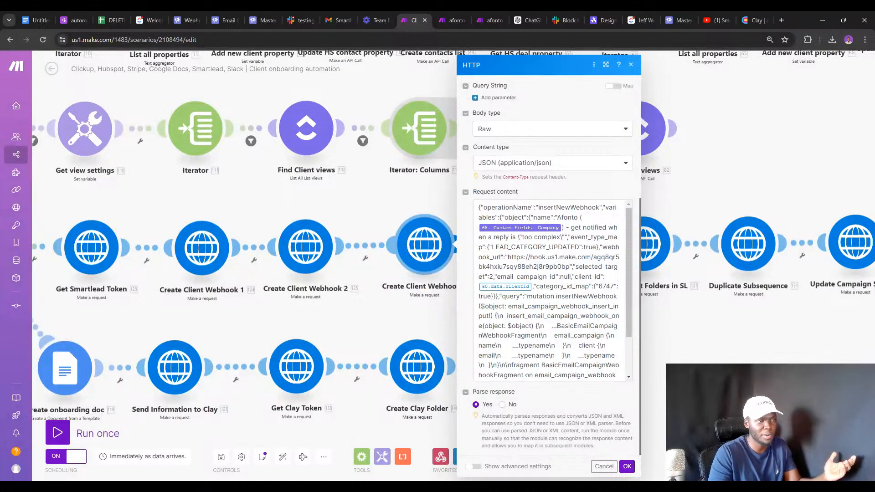
click(715, 20)
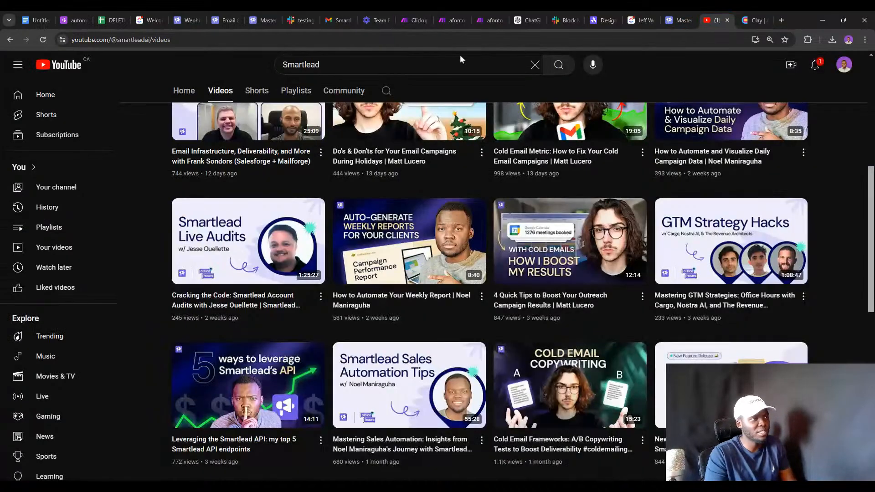
Search YouTube for the creator's 'secret api' Smartlead video, then return to the webhook form.
click(391, 65)
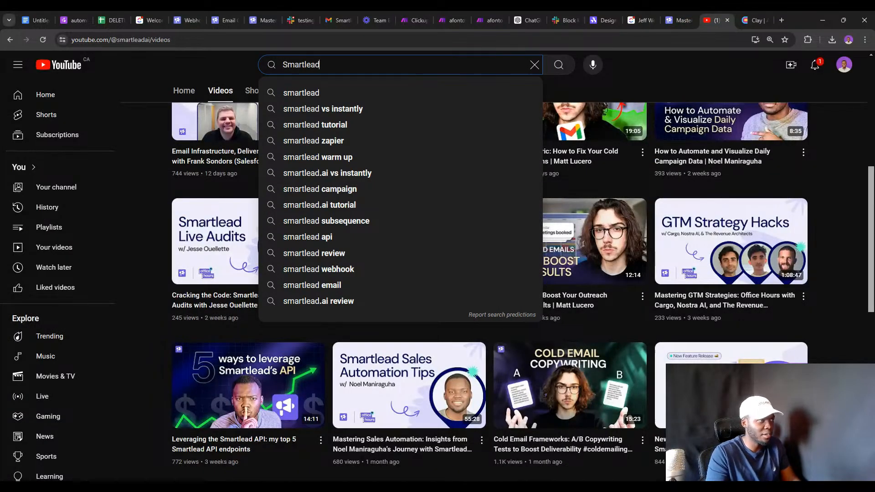
key(BackSpace)
key(BackSpace)
key(BackSpace)
key(BackSpace)
key(BackSpace)
key(BackSpace)
key(BackSpace)
key(BackSpace)
key(BackSpace)
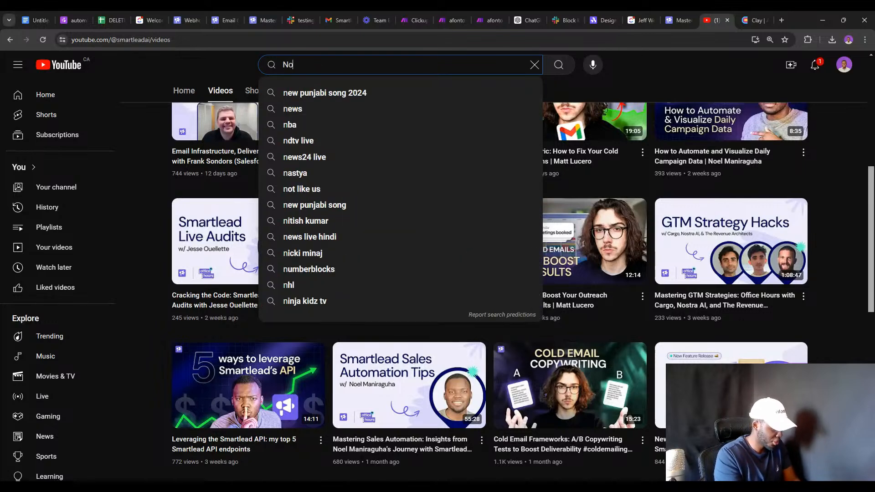
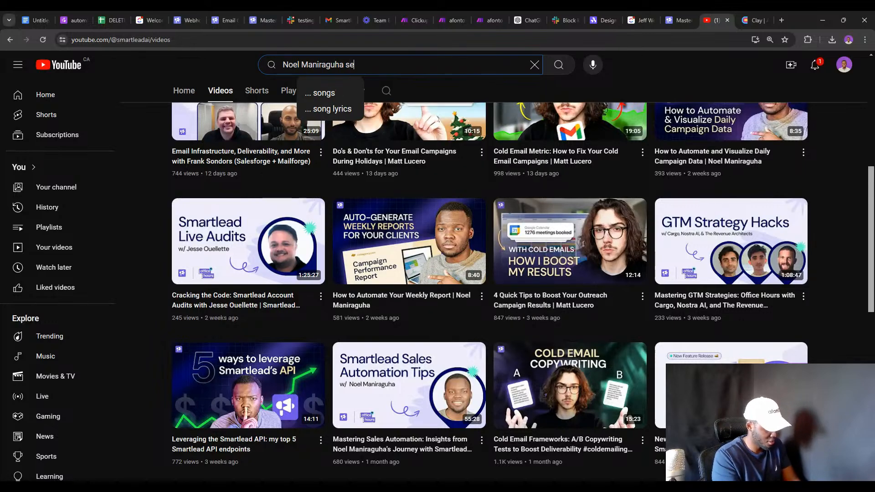
text(cret api)
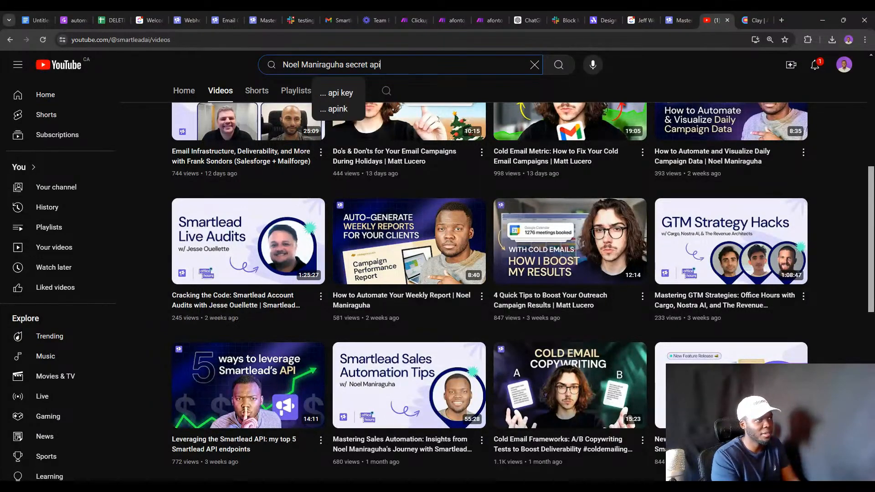
key(Return)
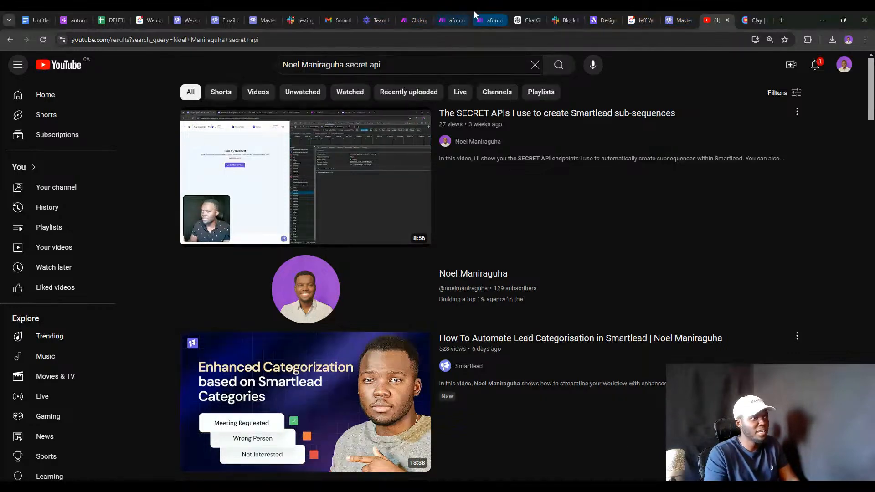
click(416, 13)
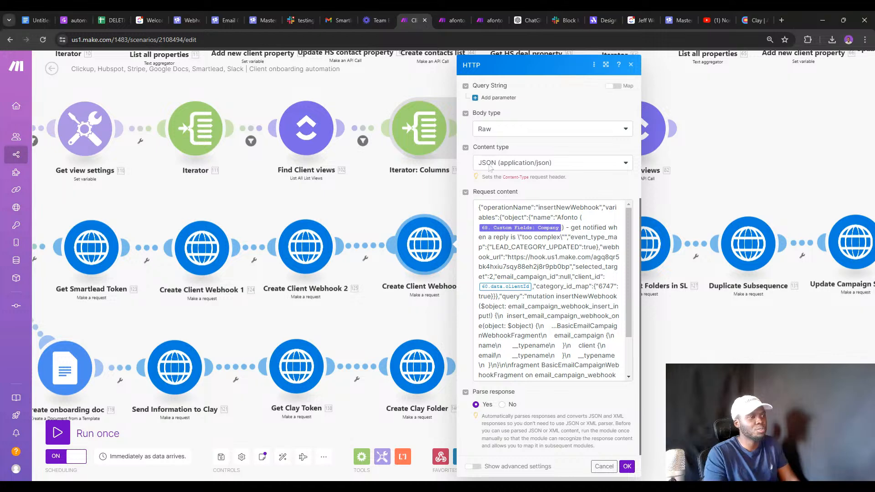
click(192, 10)
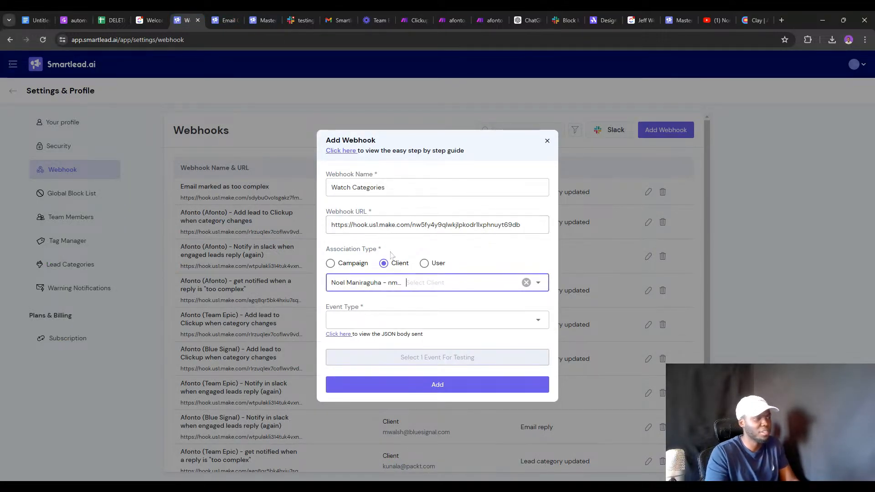
Set the webhook's event type to Lead Category Updated.
click(390, 320)
click(390, 321)
click(390, 320)
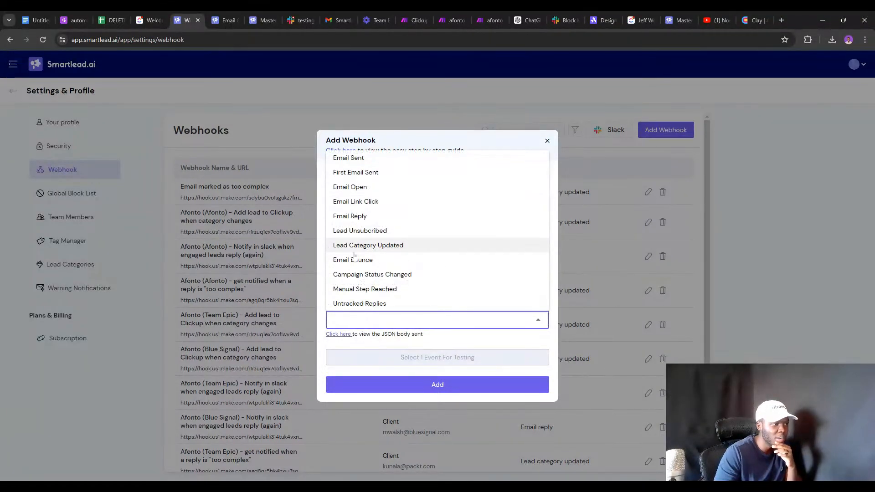
click(368, 246)
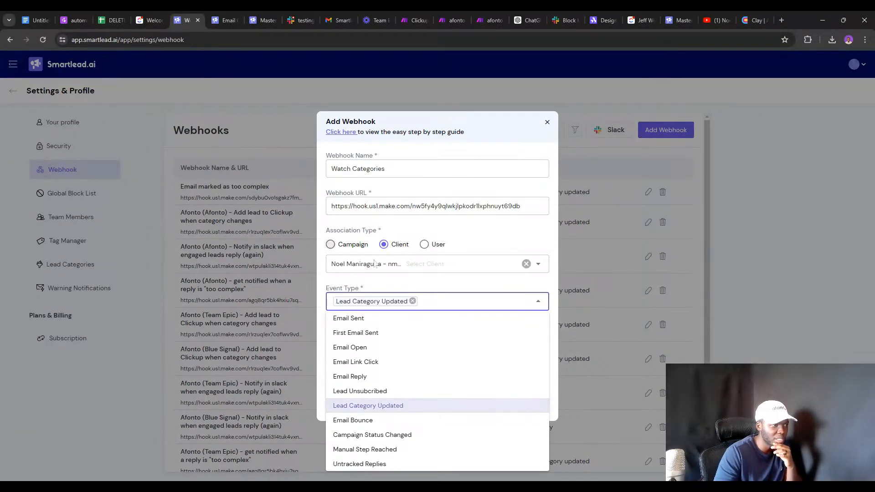
click(446, 287)
Tick ten categories: Do Not Contact, Information Request, Out Of Office, Wrong Person, Interested, Meeting Request, Not Interested, Redeemed and Nurturing, Closed and Sequenced, Closed and Transferred.
click(409, 348)
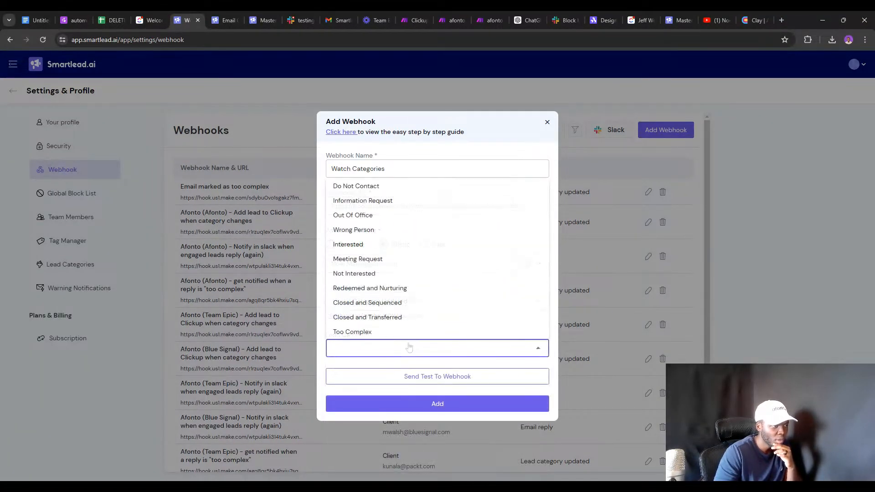
click(393, 192)
click(391, 201)
click(390, 203)
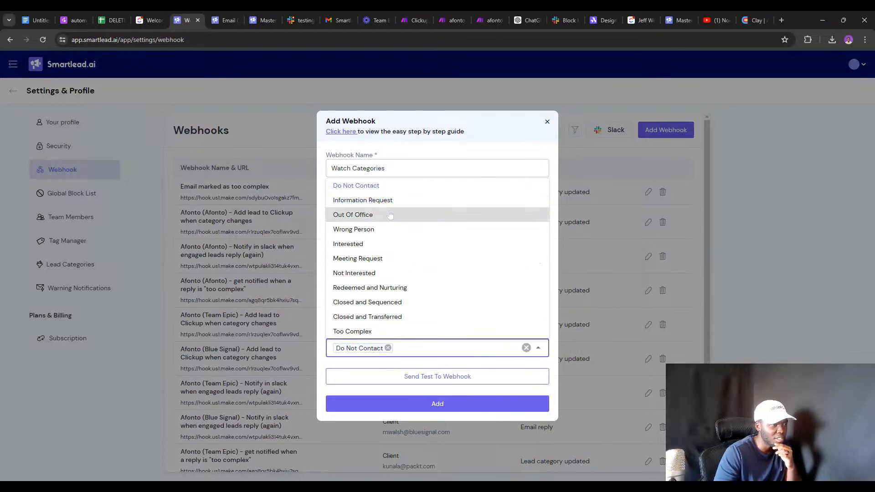
click(390, 215)
click(391, 204)
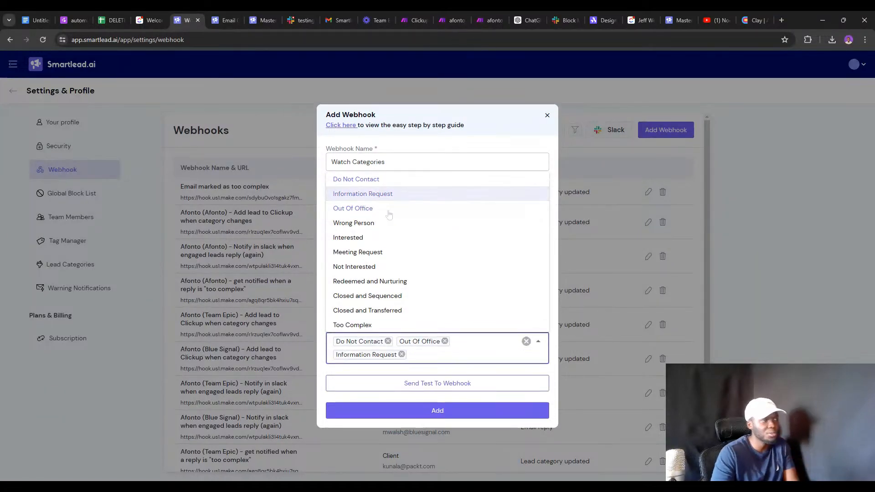
click(374, 222)
click(372, 238)
click(372, 252)
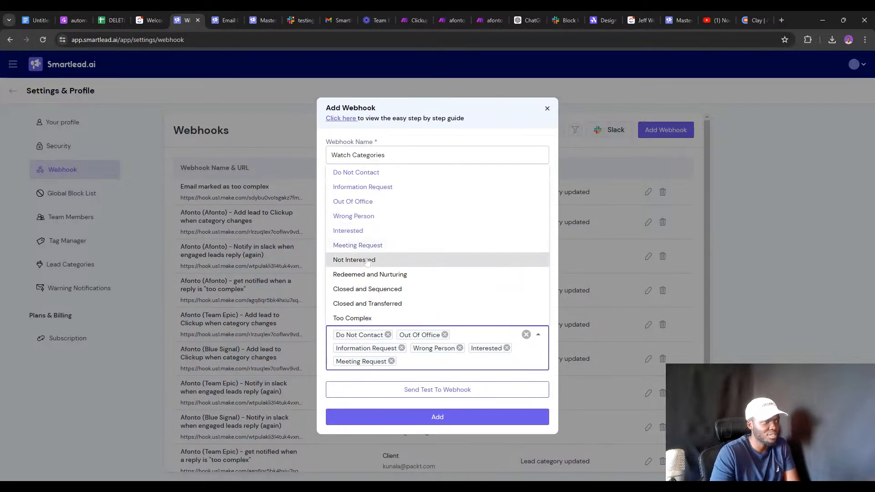
click(368, 262)
click(370, 276)
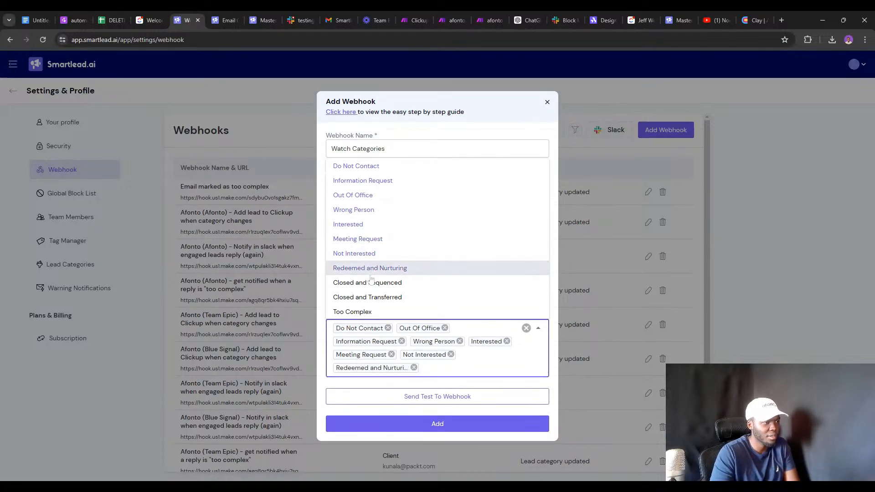
click(369, 283)
click(375, 298)
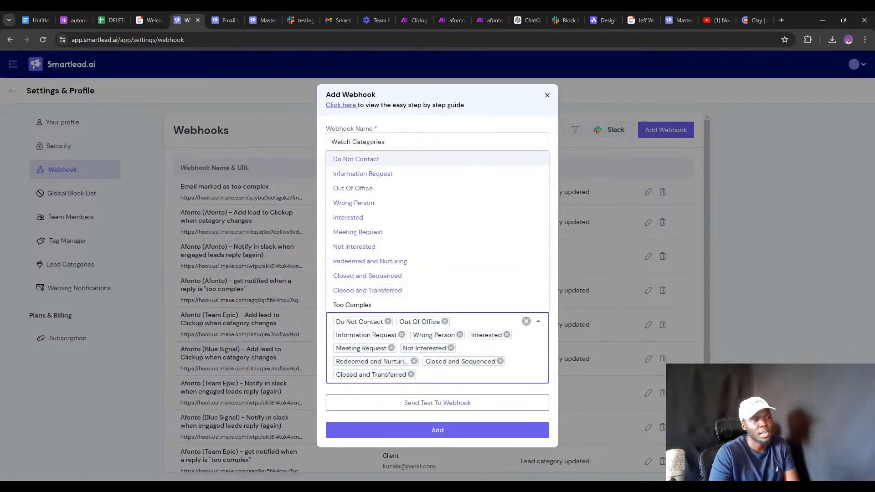
Send a test event from the Watch Categories webhook to Make.
click(493, 129)
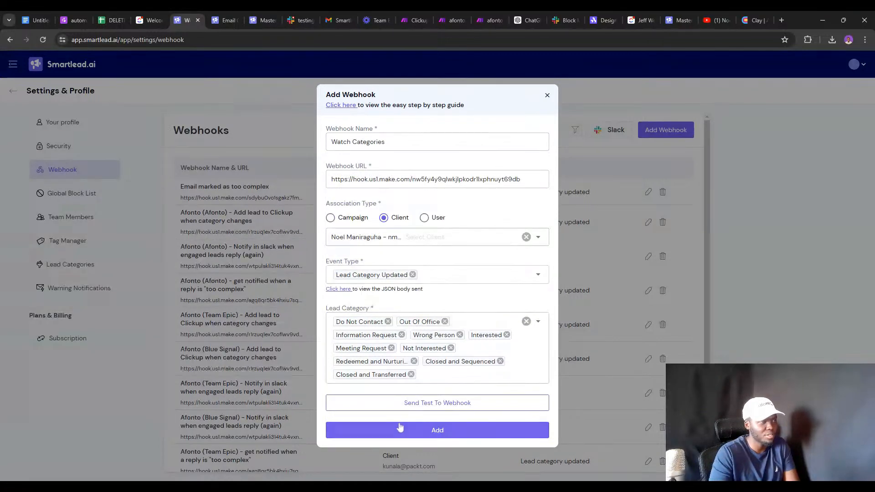
click(406, 404)
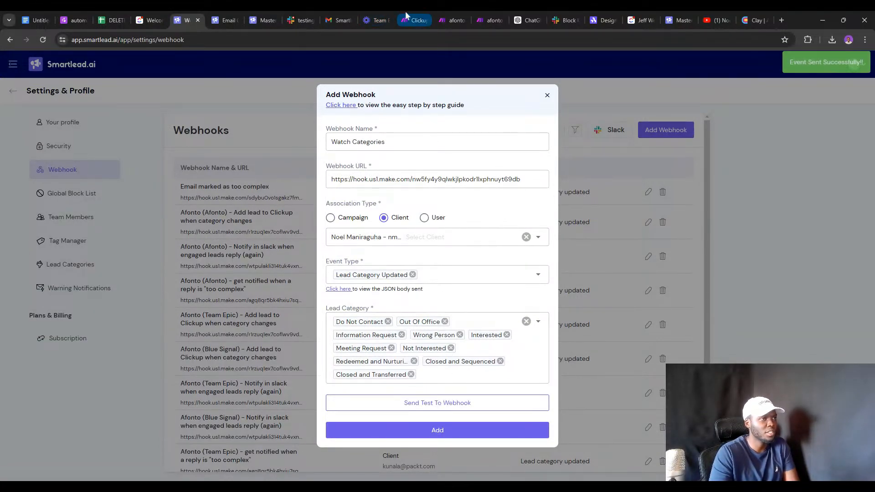
click(441, 15)
Run only the webhook trigger to receive the queued Smartlead test event.
right_click(230, 237)
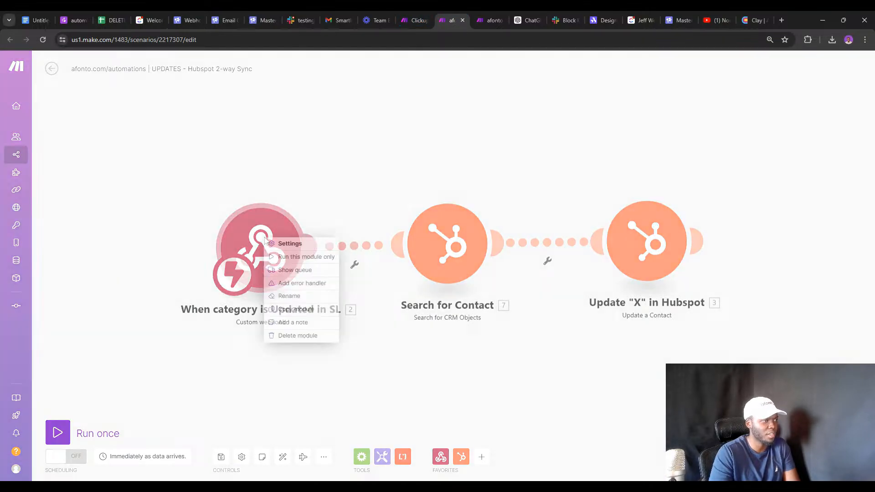
click(298, 257)
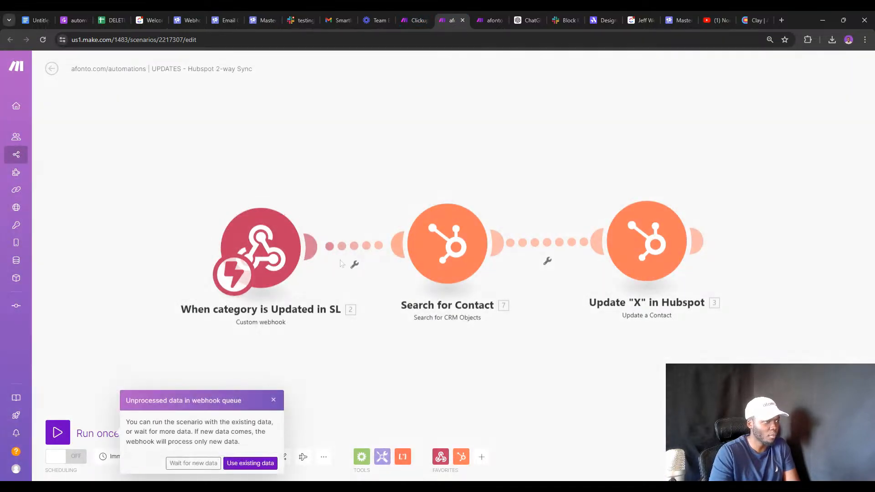
click(249, 463)
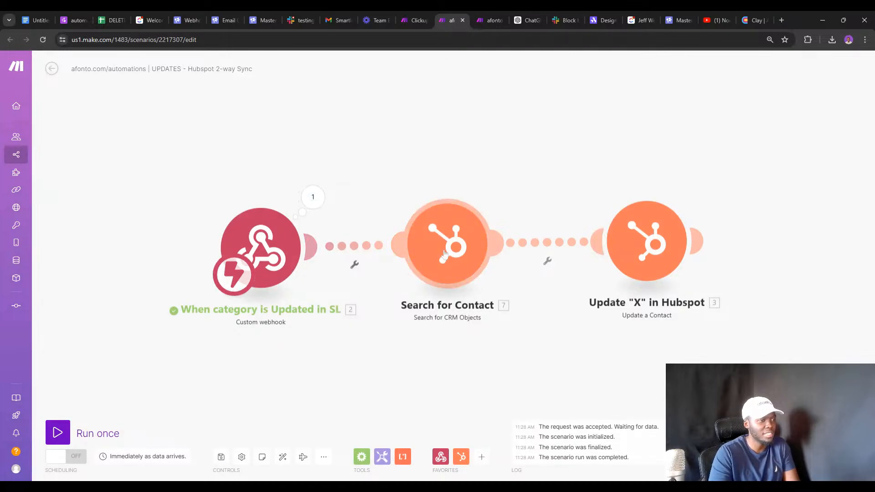
drag(395, 326, 251, 318)
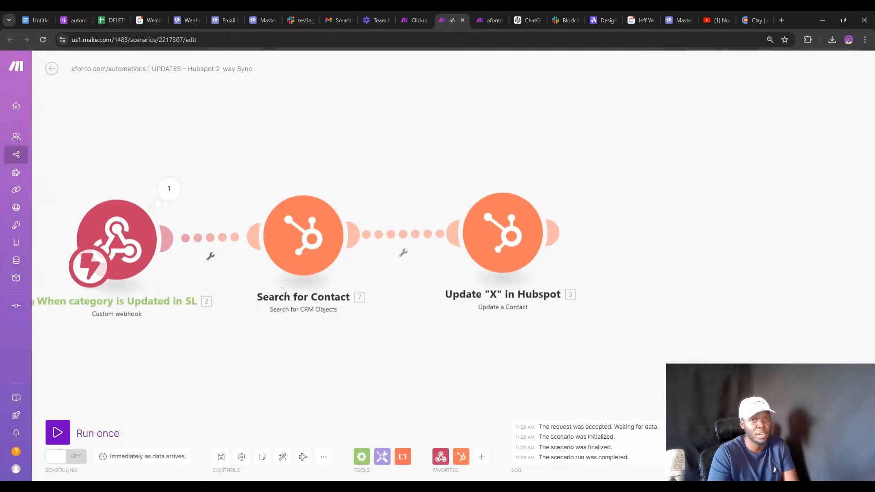
Set Search for Contact's query to lead_data email, select all output properties, limit 1.
click(316, 254)
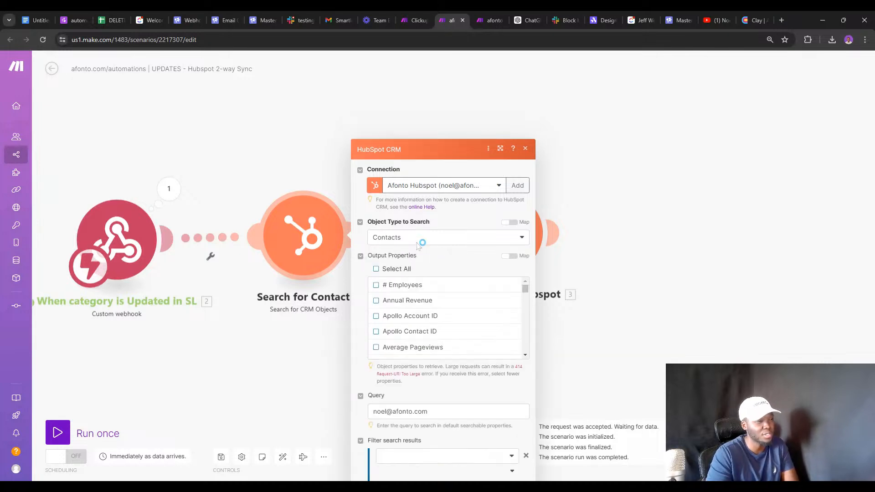
click(447, 327)
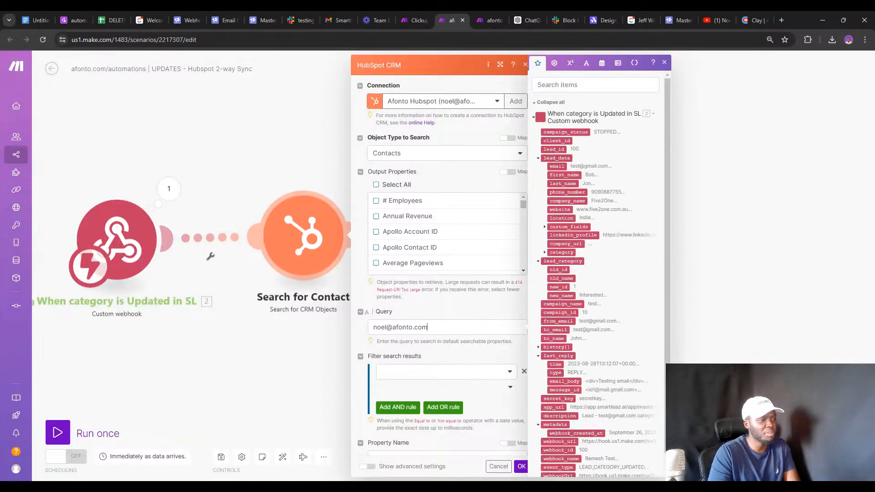
key(ctrl+a)
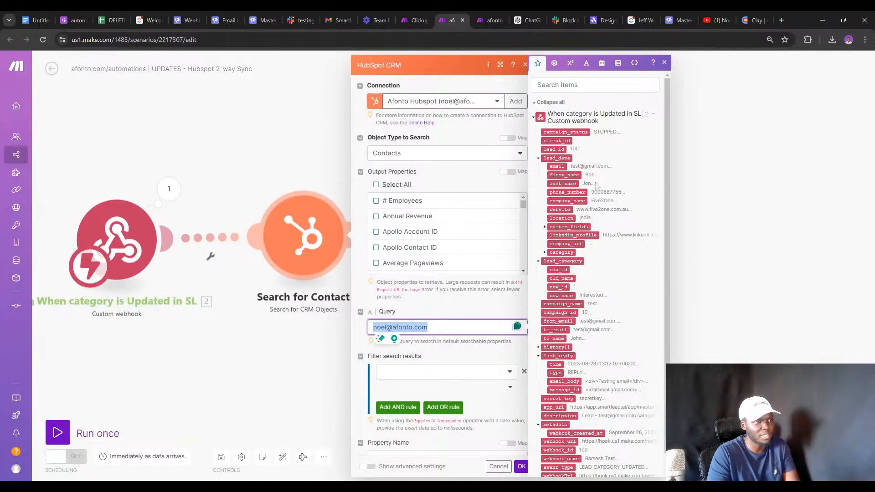
key(BackSpace)
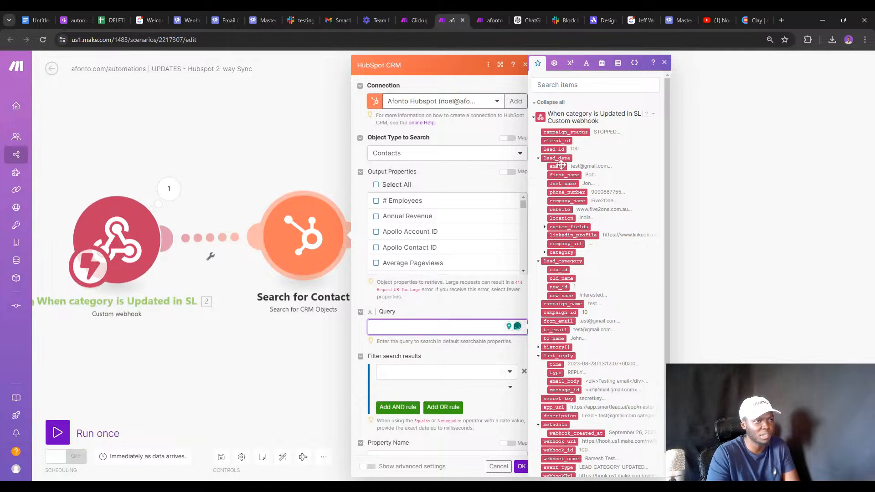
click(556, 166)
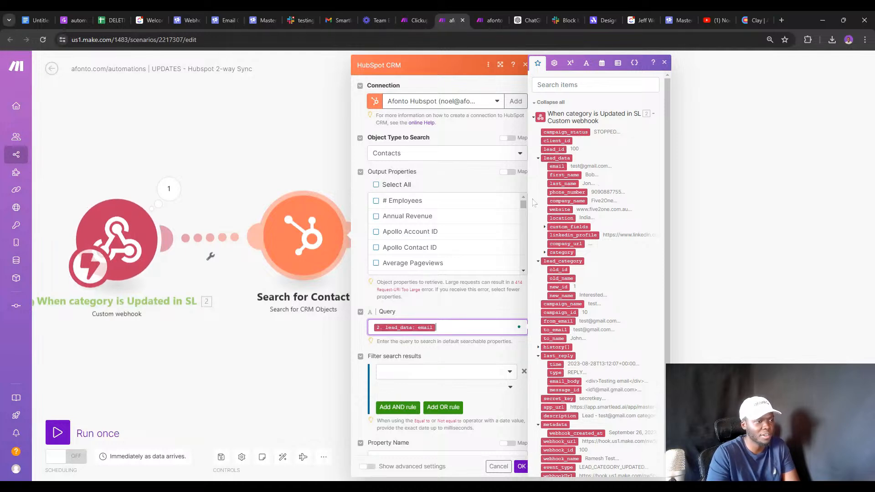
click(376, 185)
scroll(476, 266, down, 3)
scroll(465, 411, down, 3)
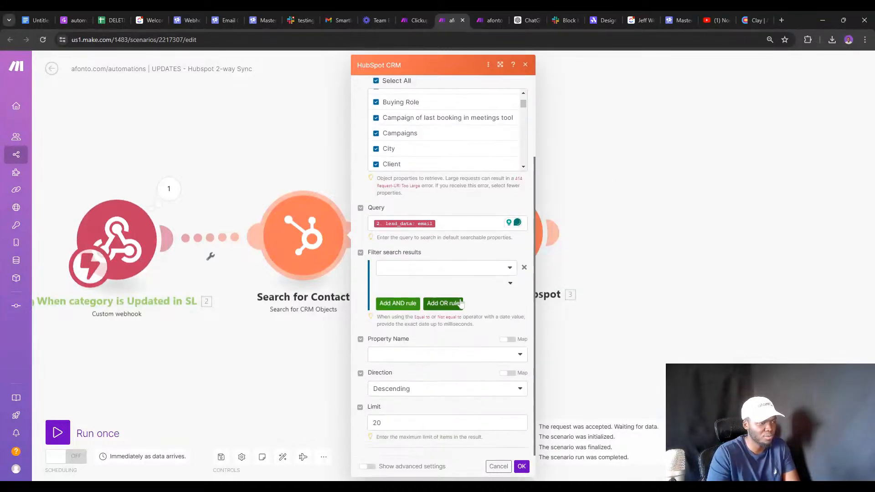
click(427, 423)
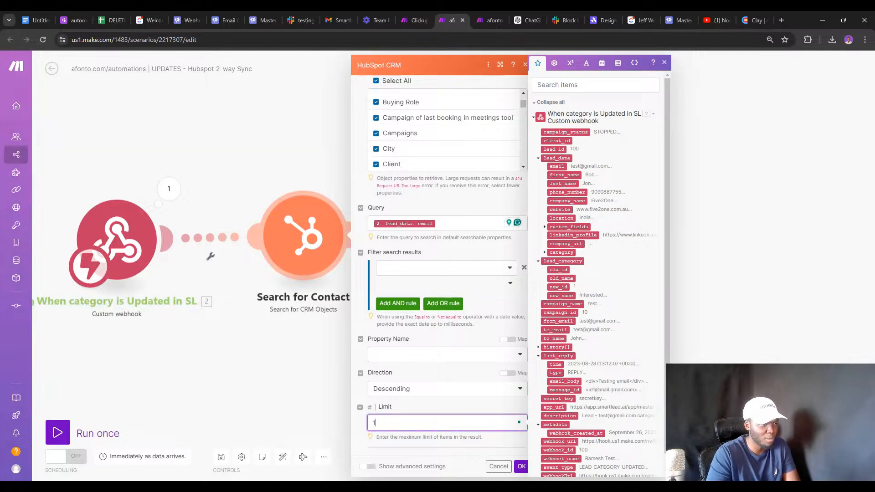
click(520, 466)
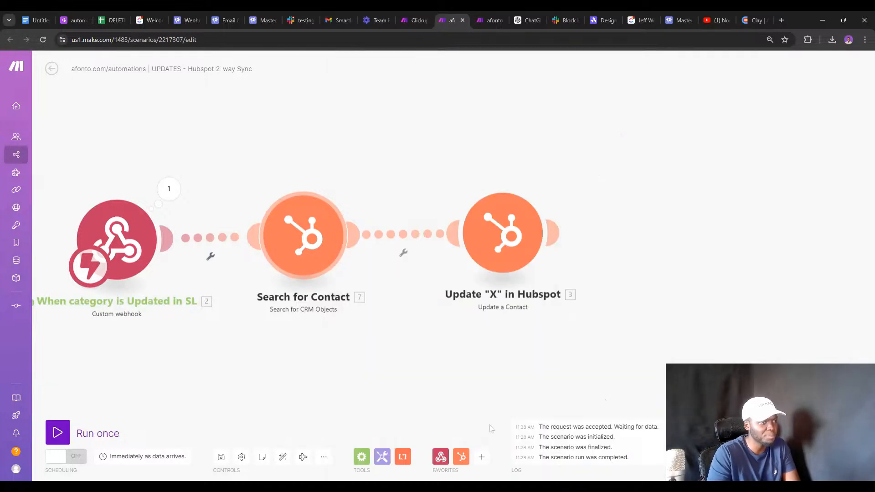
click(510, 232)
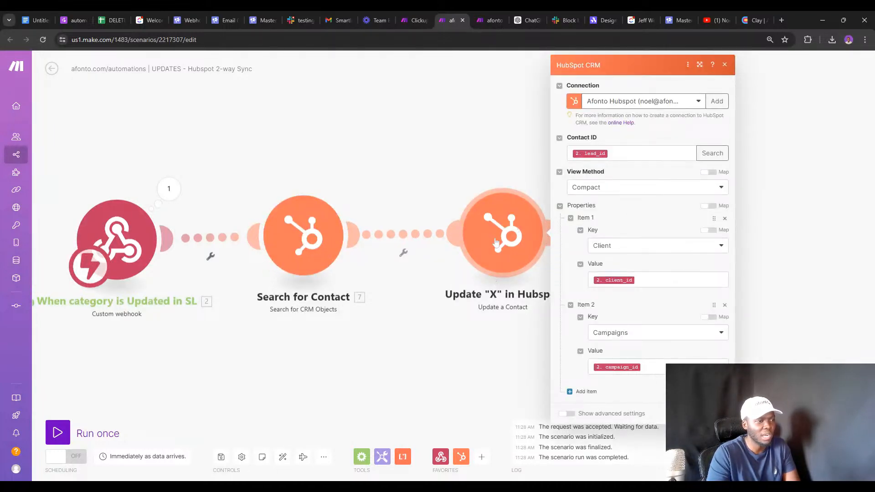
Delete the stray empty module from the scenario.
double_click(490, 287)
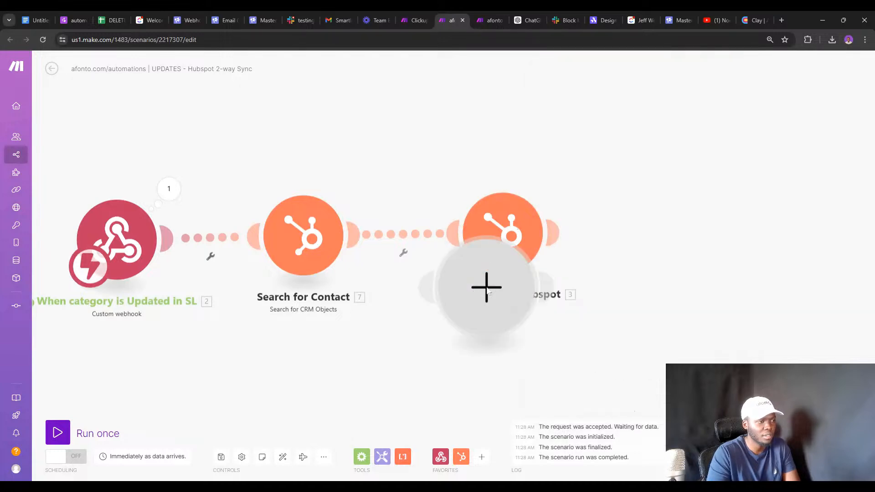
click(442, 324)
right_click(483, 300)
click(506, 319)
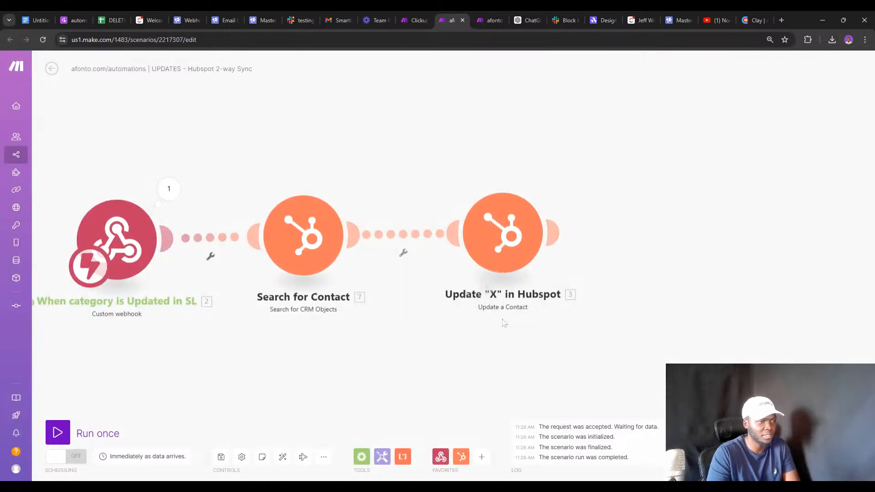
Rename the update step to 'Update Fields in Hubspot' and check its Contact ID mapping.
right_click(504, 232)
click(524, 275)
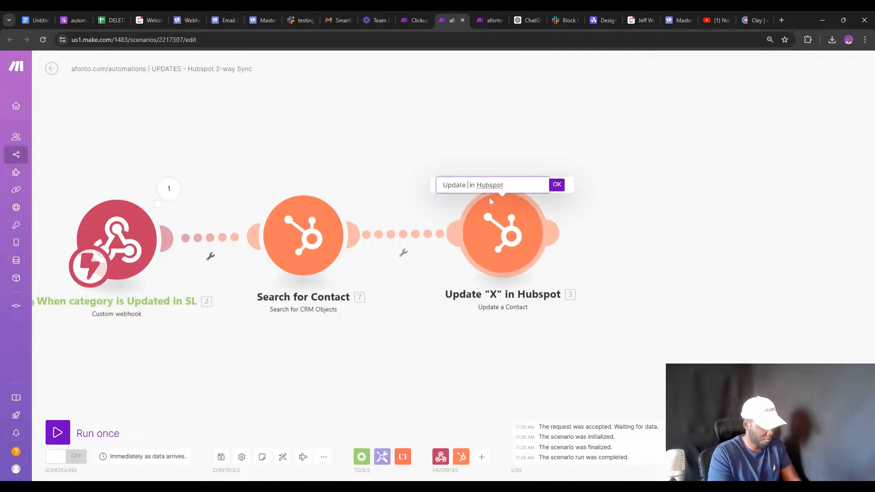
text(Fields)
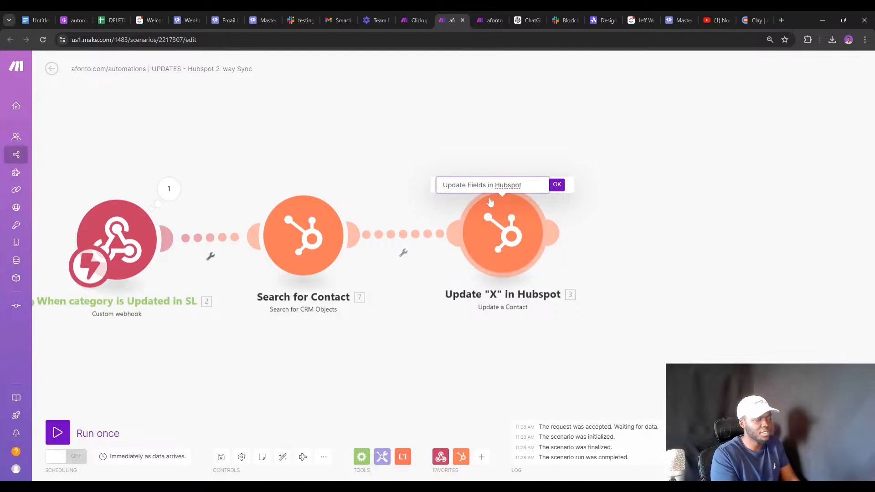
key(Return)
click(501, 208)
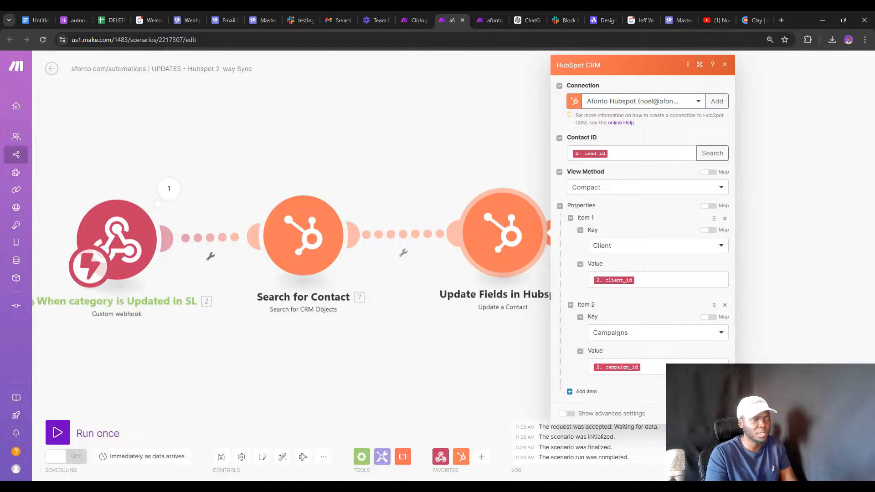
click(638, 153)
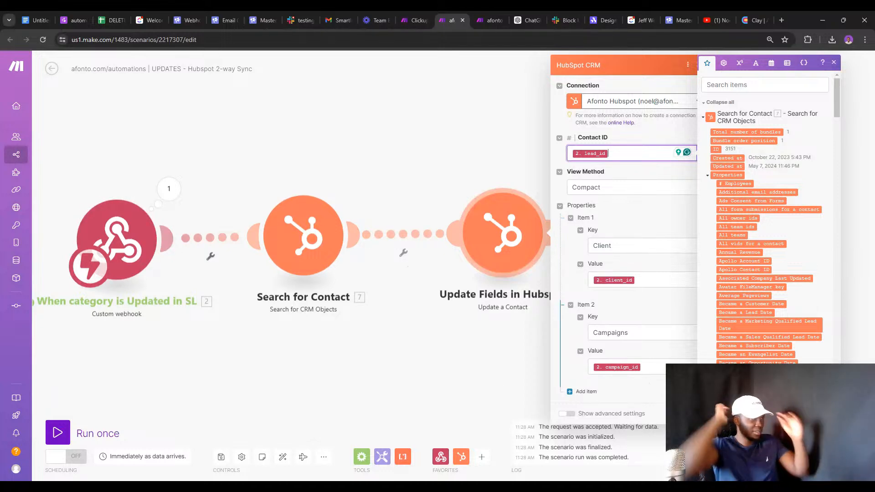
click(781, 20)
Bring up HubSpot's contact properties settings page.
click(209, 60)
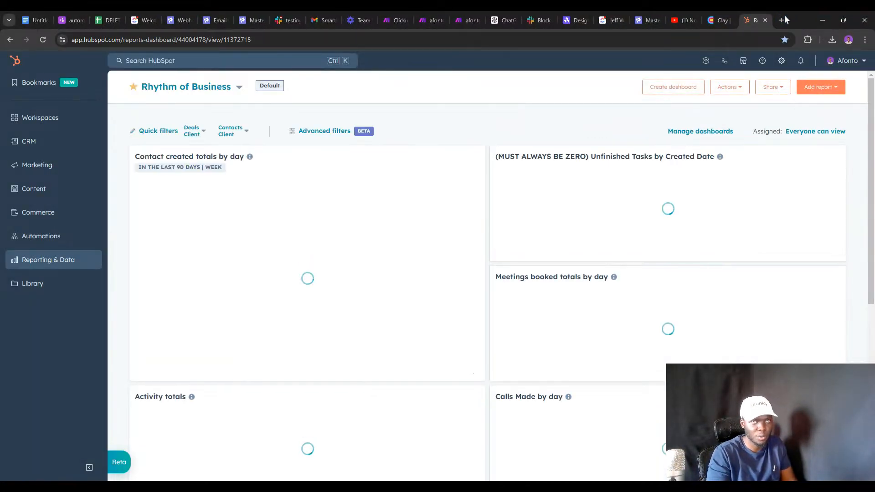
click(765, 21)
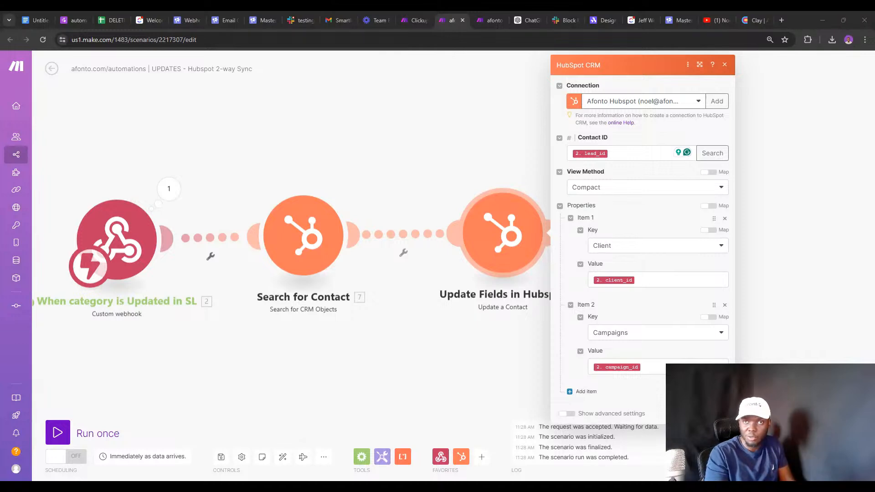
click(673, 19)
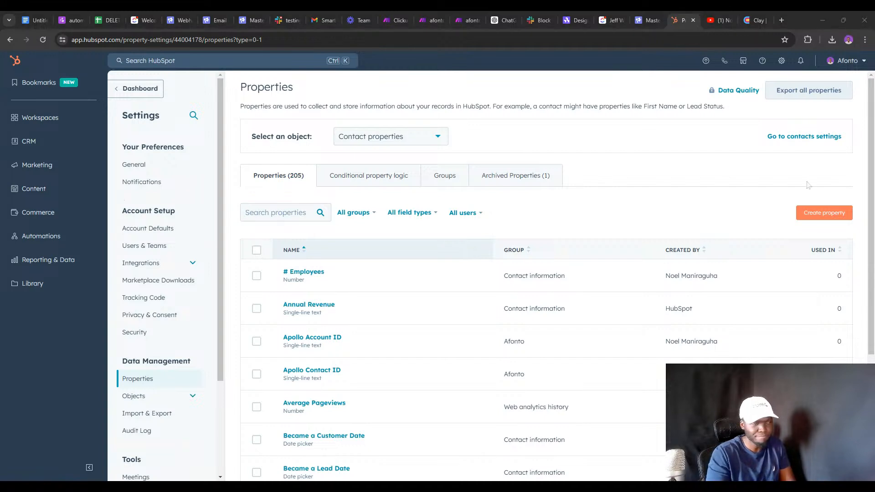
Search properties for 'categ' and review the Lead Category property's dropdown options.
click(281, 213)
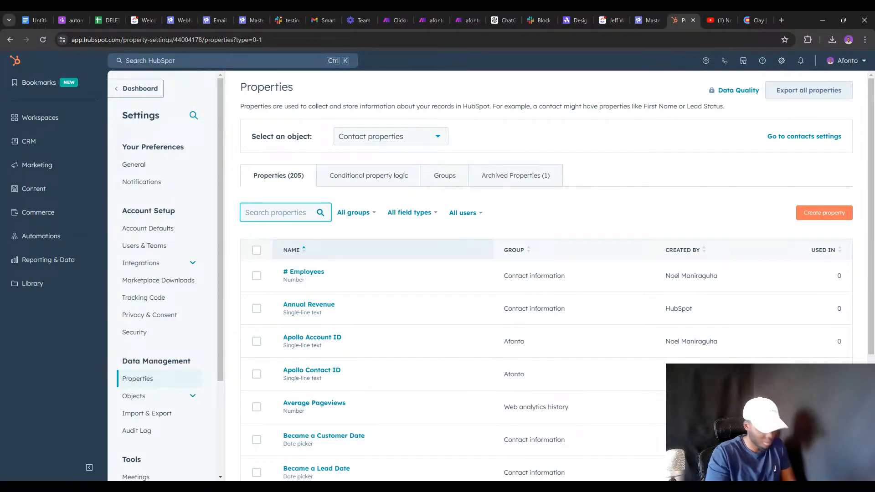
text(Cl)
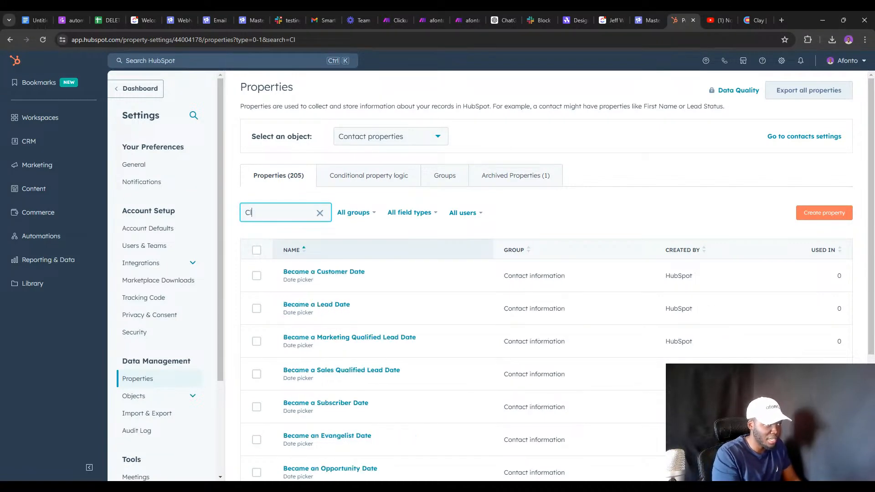
key(BackSpace)
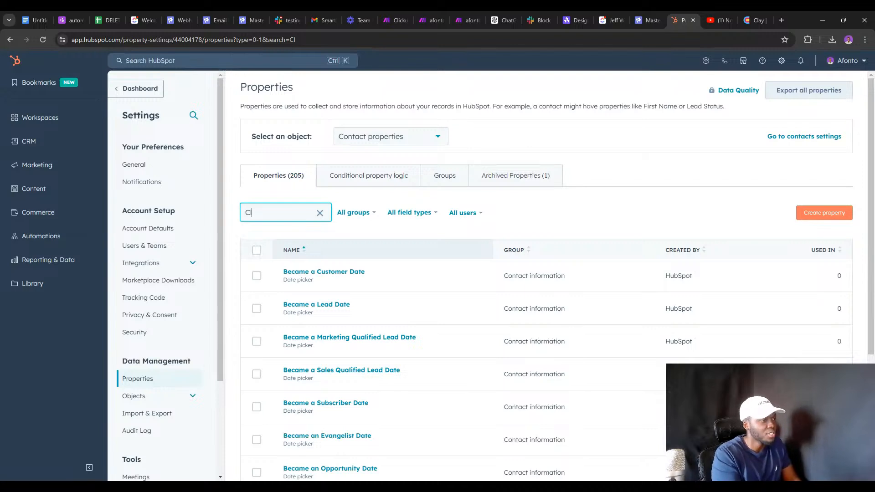
text(ama)
key(BackSpace)
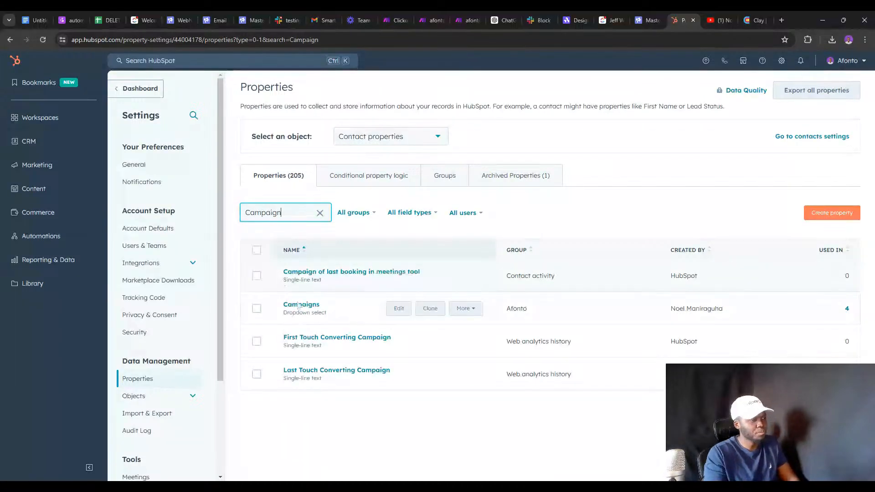
key(ctrl+a)
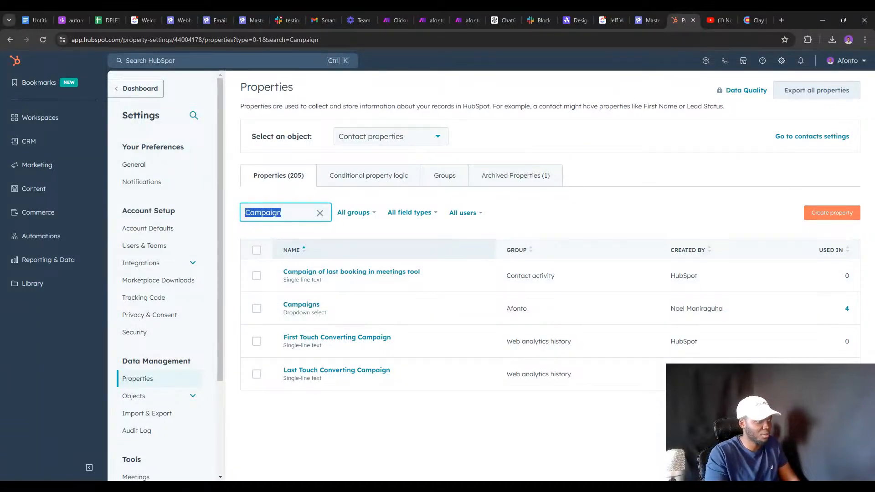
text(categor)
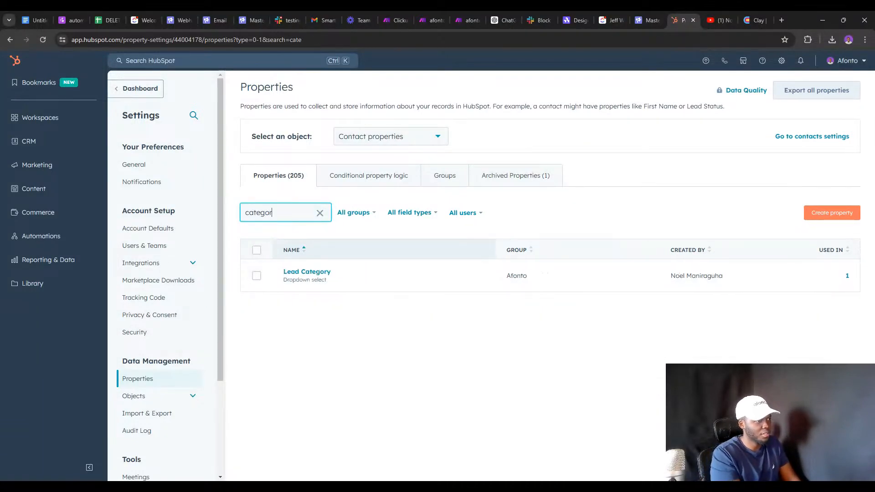
click(303, 271)
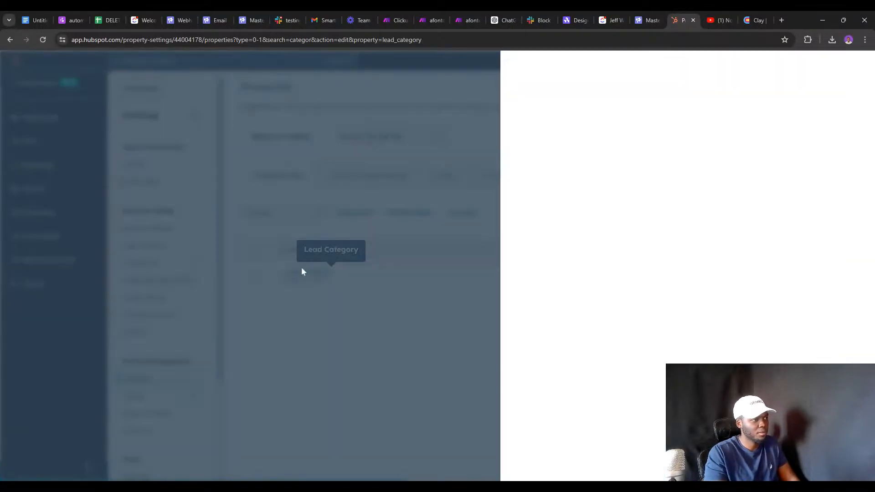
scroll(600, 233, down, 3)
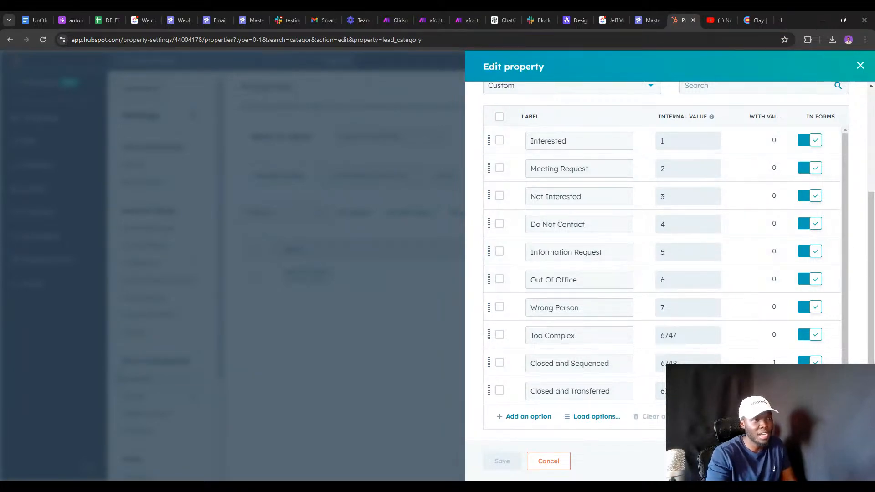
click(859, 66)
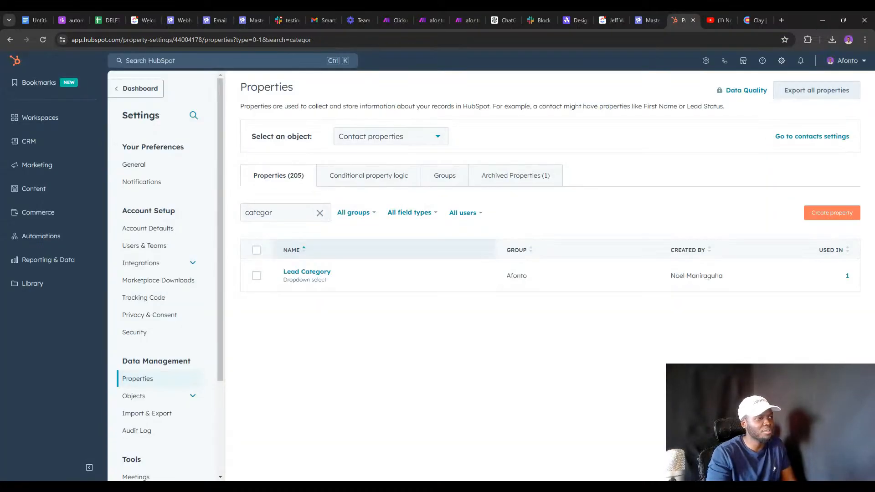
Search HubSpot properties for 'campaigns', review the Campaigns field type options, then return to Make.
double_click(258, 212)
text(campa)
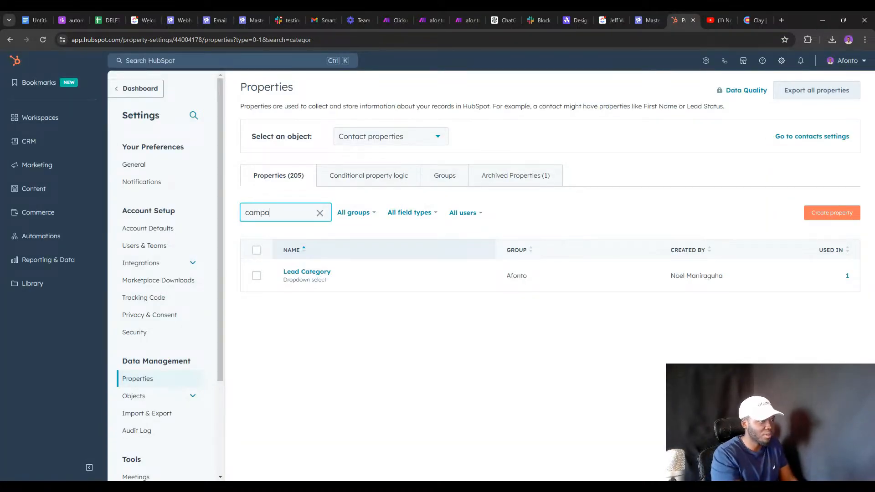
text(igns)
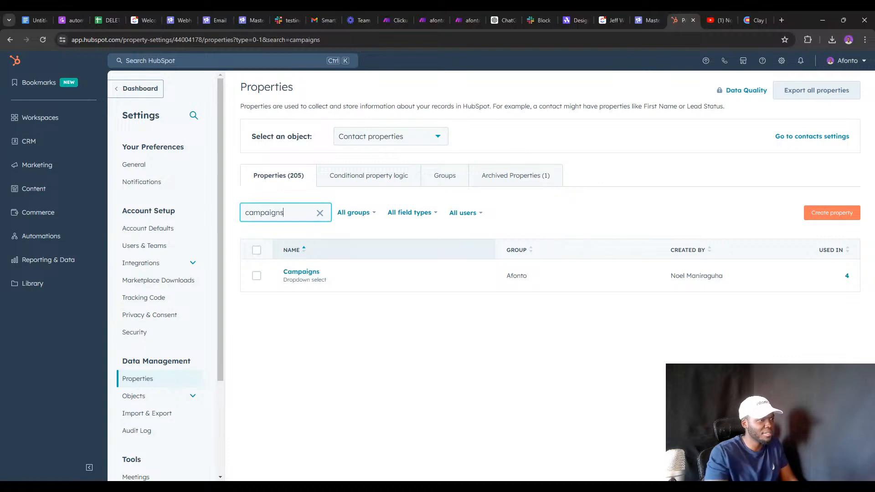
click(300, 271)
scroll(585, 260, down, 3)
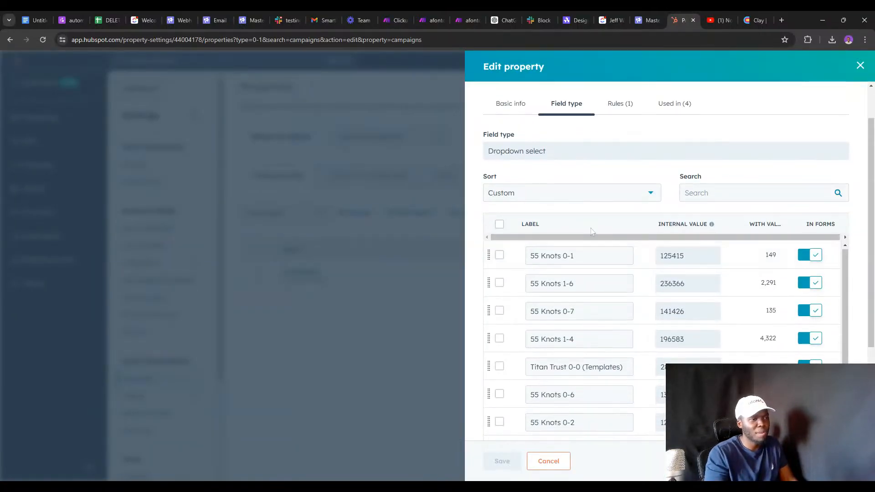
scroll(589, 317, down, 1)
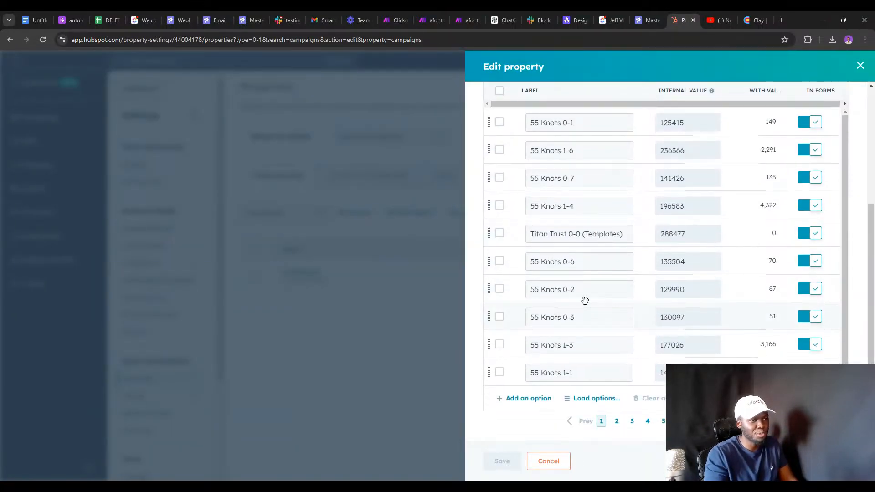
scroll(584, 301, up, 3)
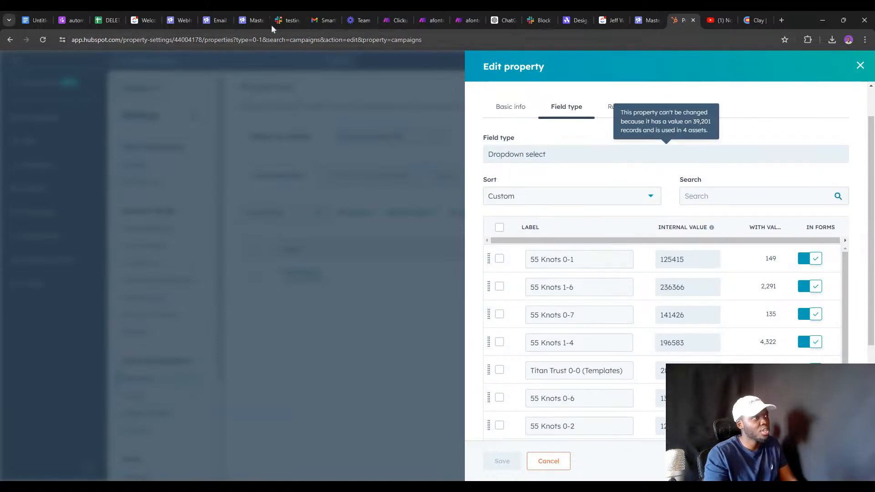
click(429, 21)
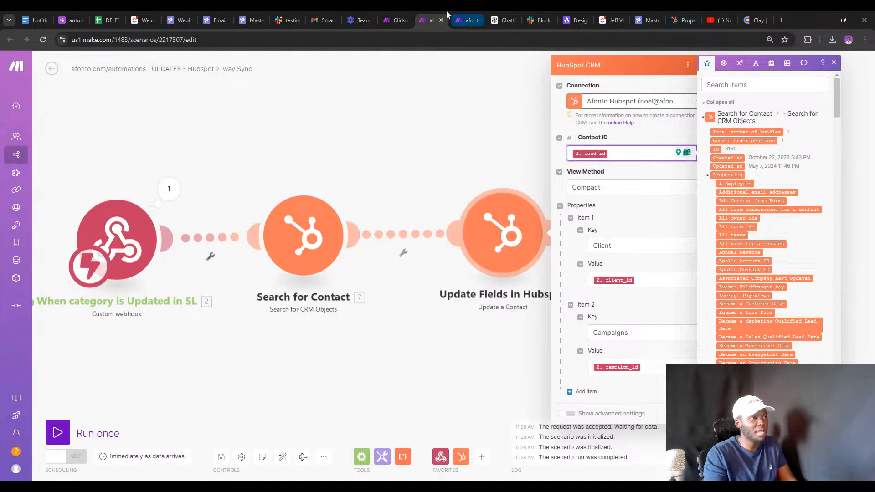
From All scenarios, search 'campaign ana' and open the CAMPAIGNS analytics scenario.
click(402, 14)
click(52, 68)
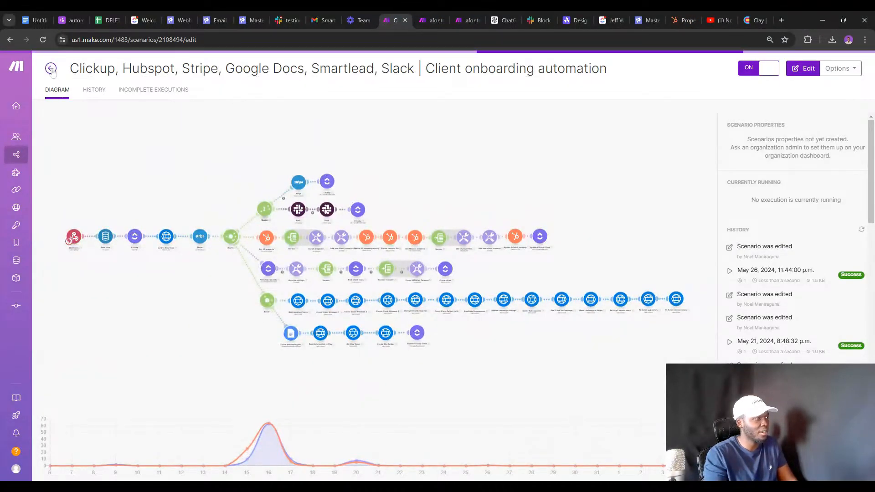
click(93, 68)
text(camapi)
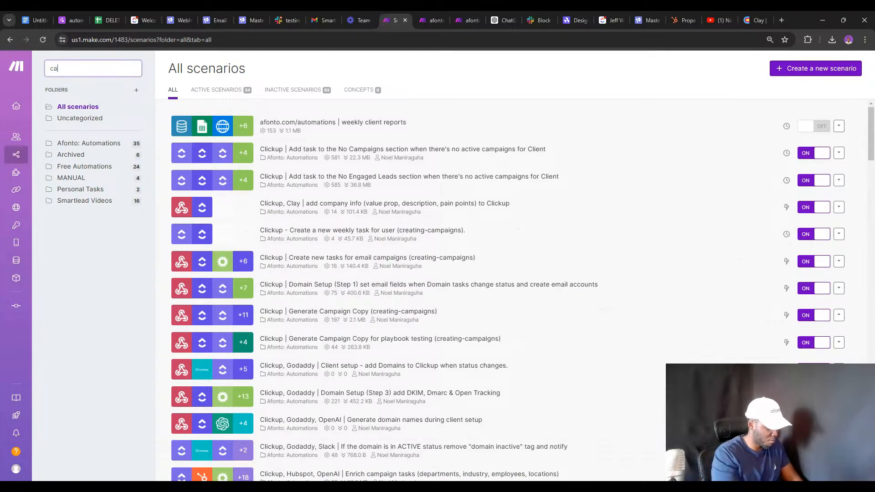
key(BackSpace)
key(BackSpace)
key(BackSpace)
text(paigns)
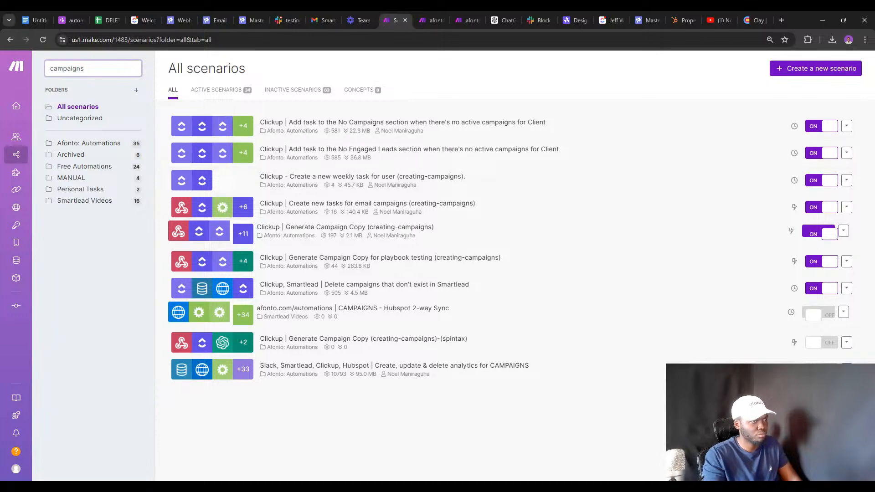
key(BackSpace)
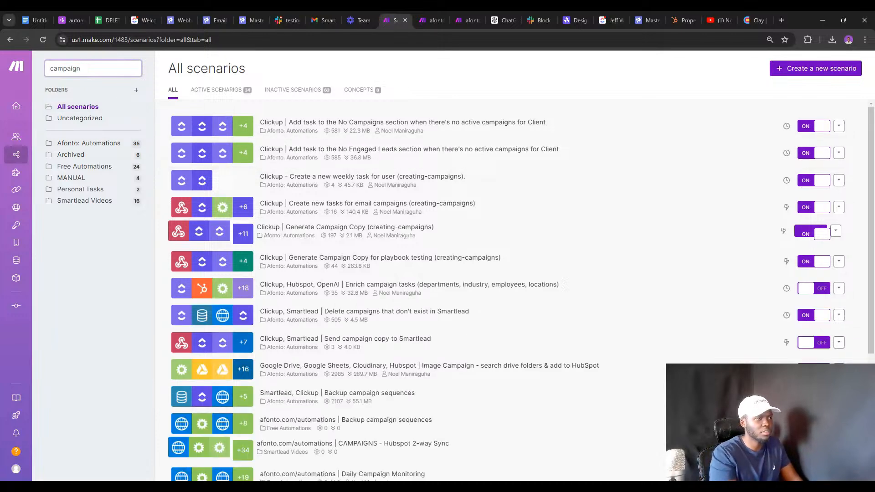
scroll(463, 293, down, 3)
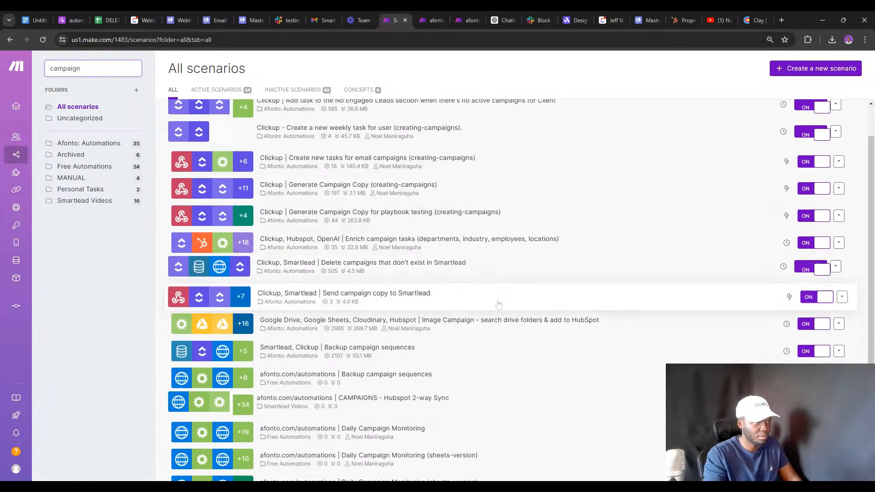
scroll(462, 293, up, 3)
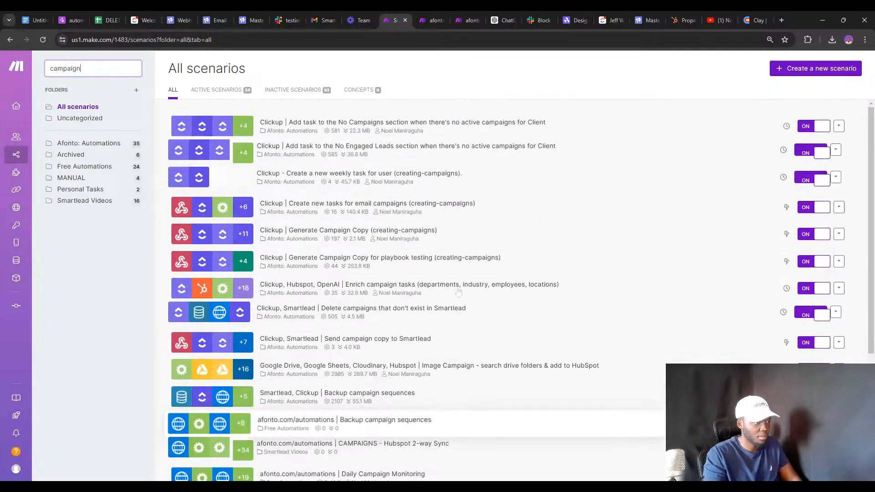
text(ana)
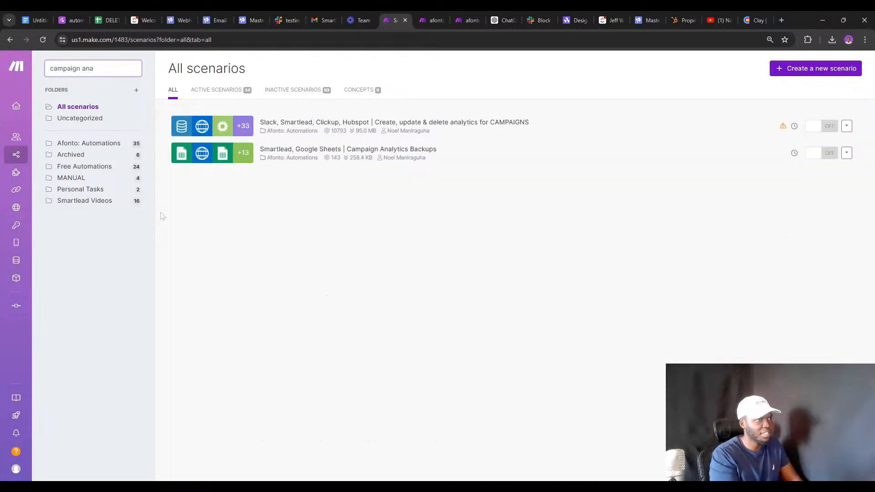
click(405, 131)
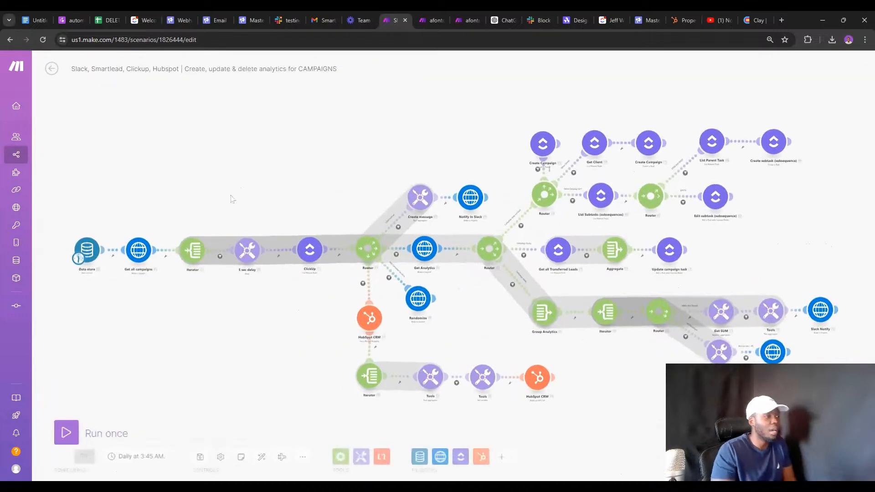
Inspect the HubSpot CRM get-property module and the Iterator module settings.
drag(244, 200, 196, 162)
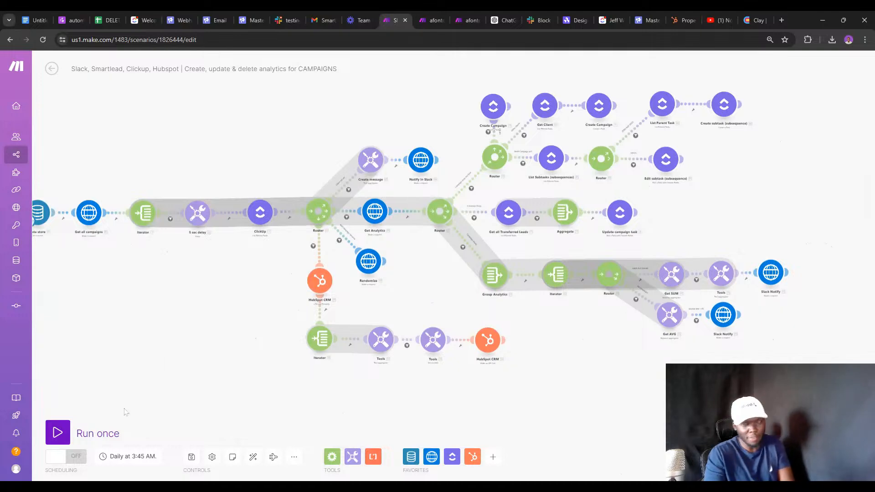
scroll(189, 326, up, 5)
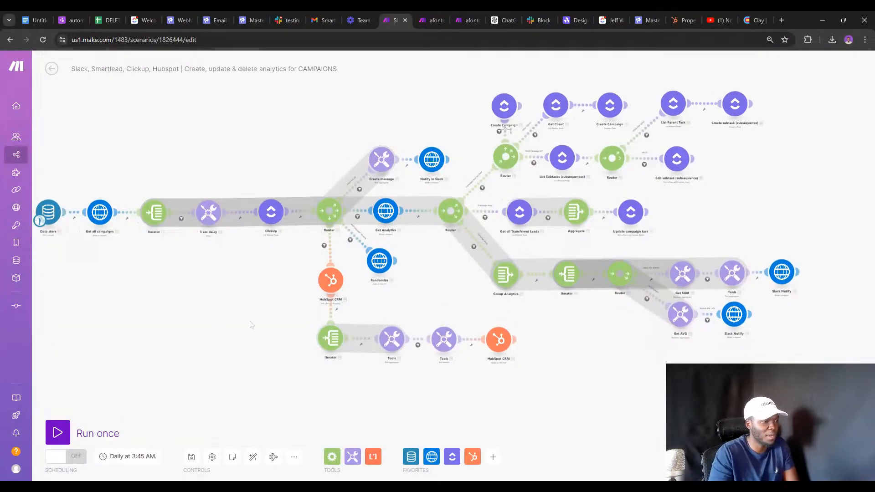
scroll(344, 332, up, 1)
drag(321, 316, 230, 306)
click(312, 200)
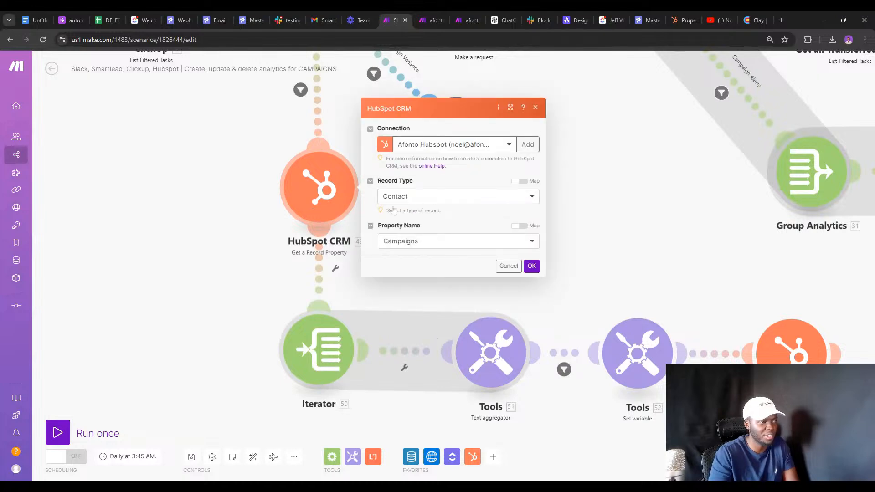
drag(216, 293, 213, 269)
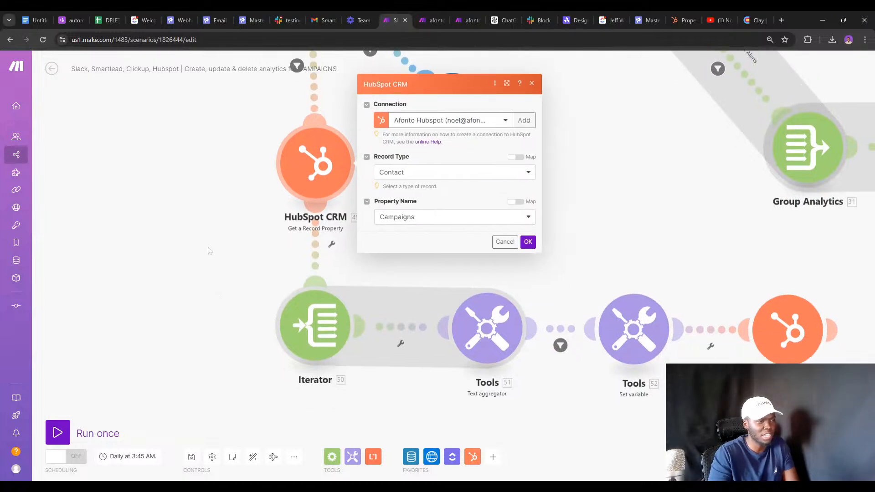
click(302, 312)
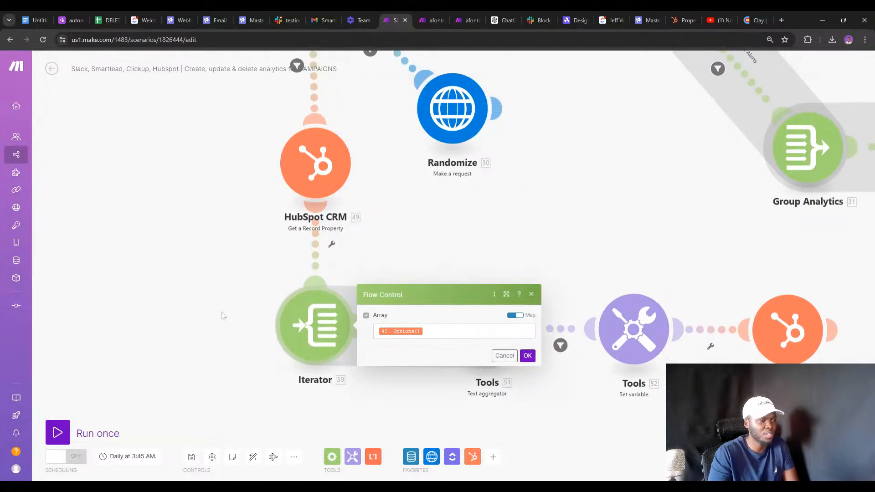
key(Escape)
Review the text aggregator, filter, Set variable and PATCH API call modules, then return to HubSpot.
click(496, 348)
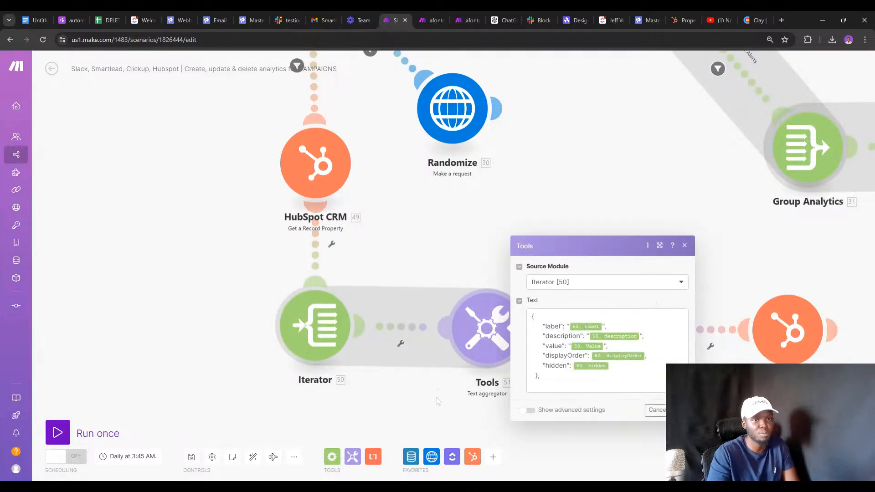
click(451, 400)
drag(537, 391, 415, 373)
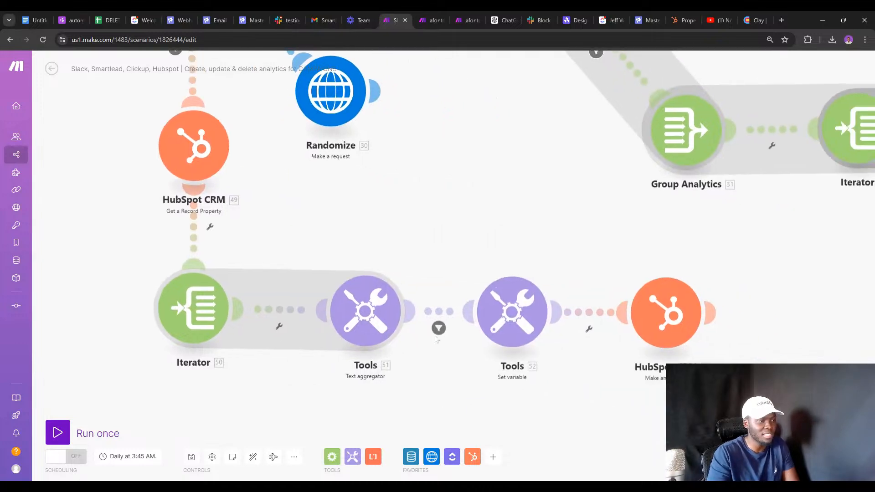
click(442, 314)
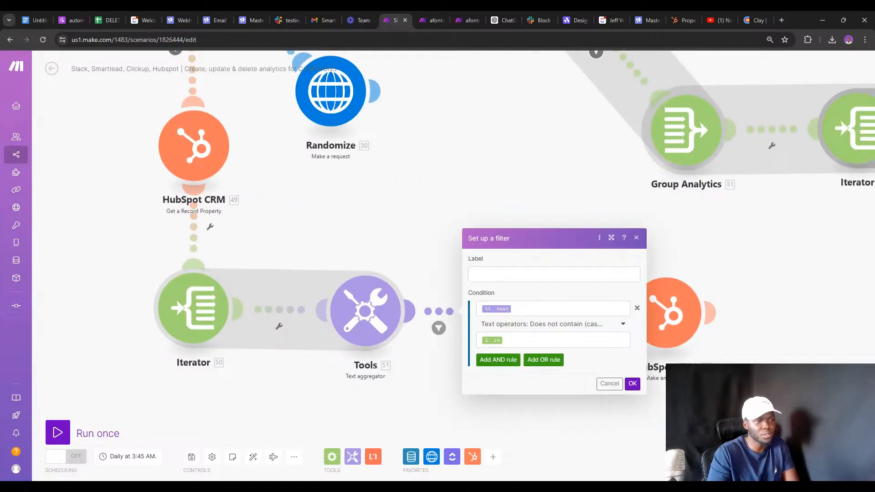
click(439, 356)
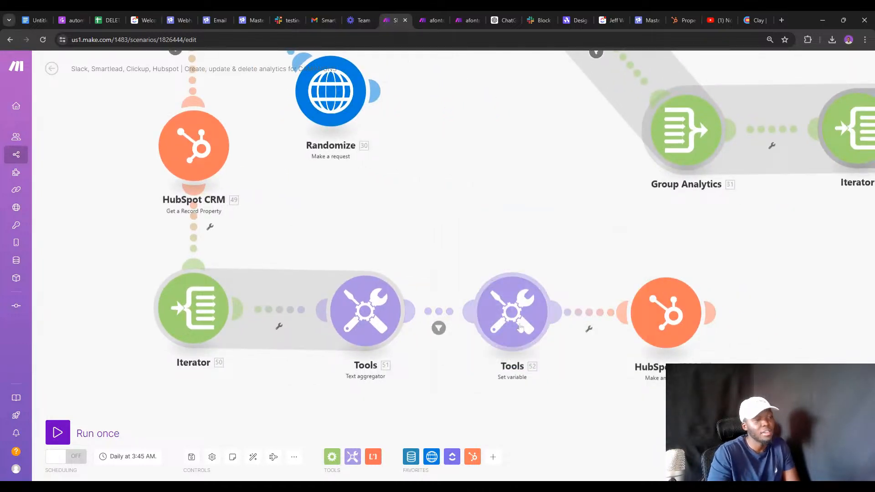
click(524, 328)
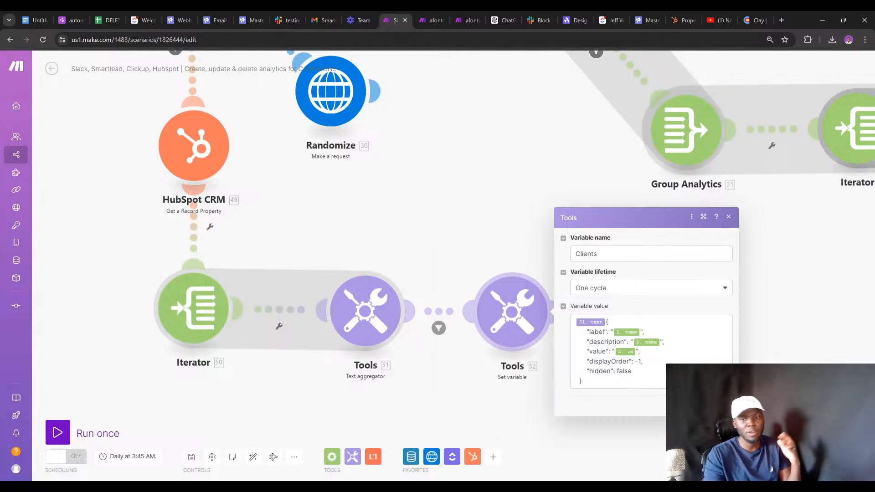
click(542, 374)
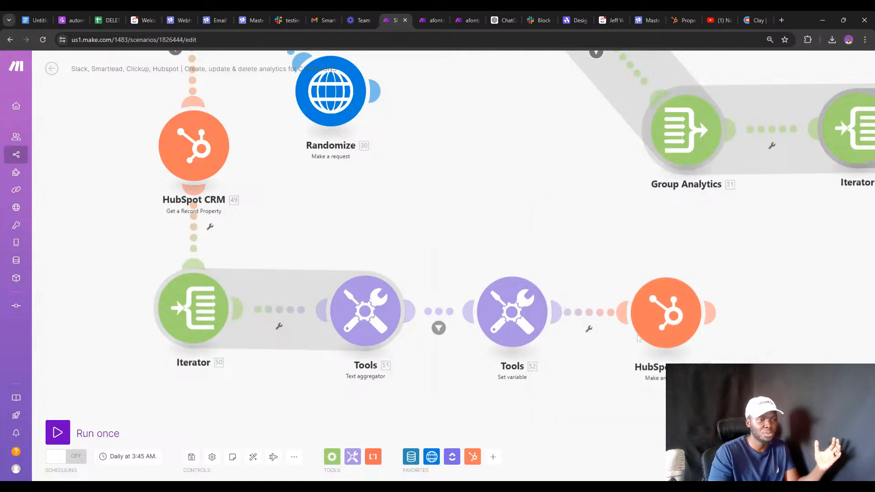
click(660, 327)
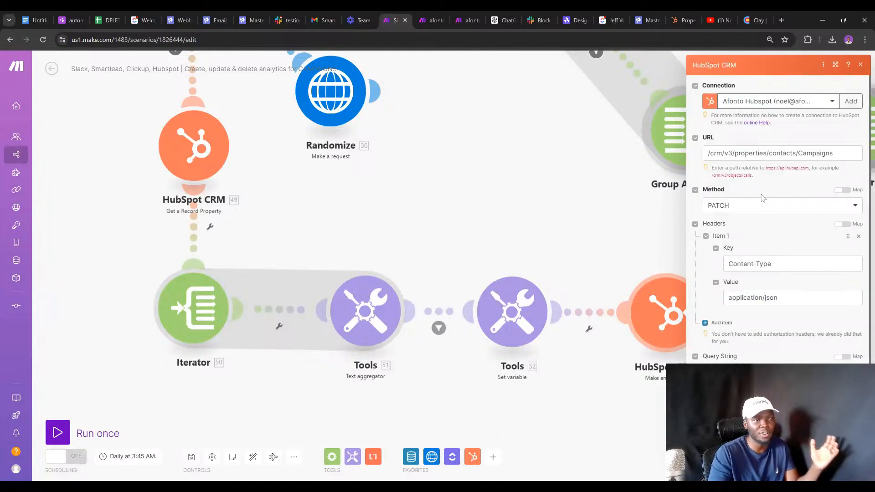
scroll(763, 198, down, 1)
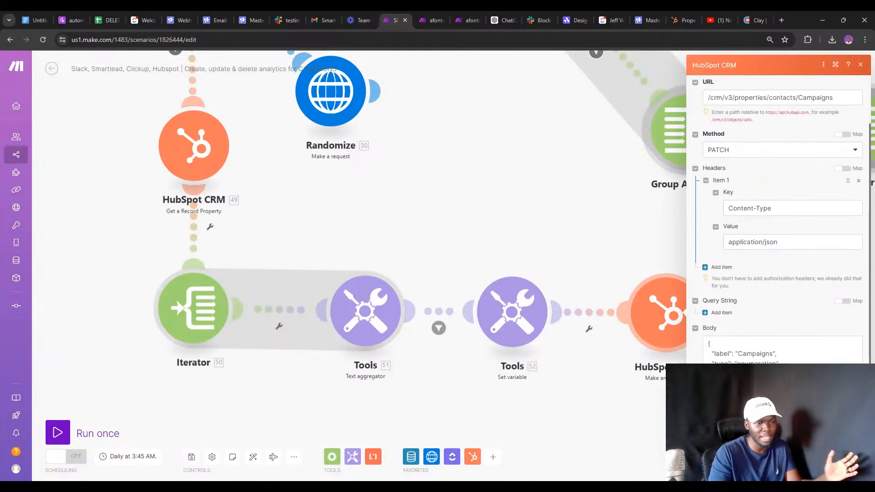
click(676, 15)
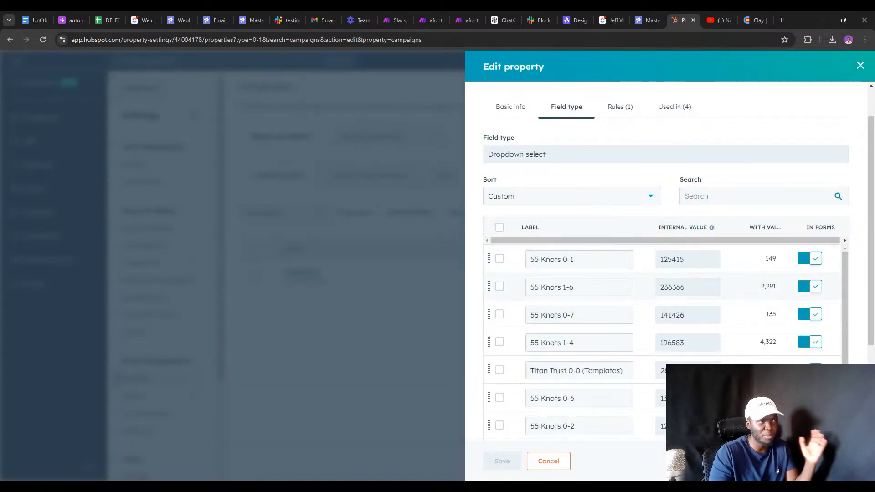
Close the Campaigns editor, search 'categor' and open the Lead Category property, then switch back to Make.
click(549, 461)
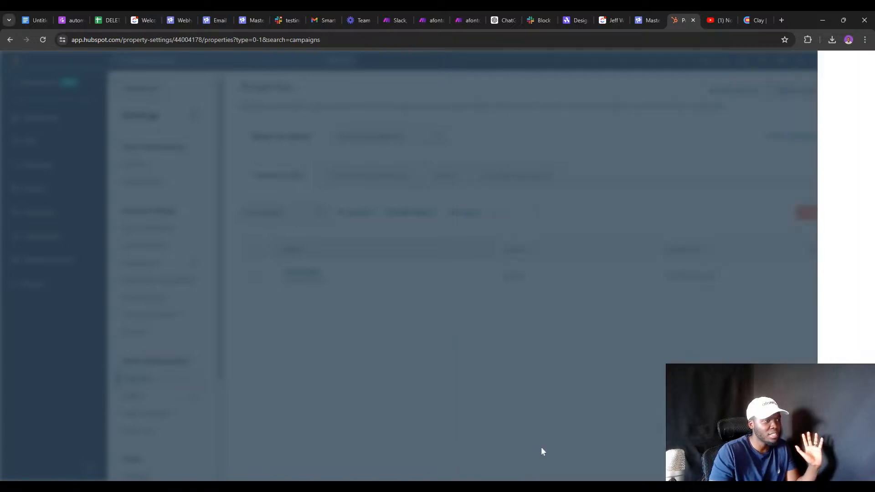
text(ca)
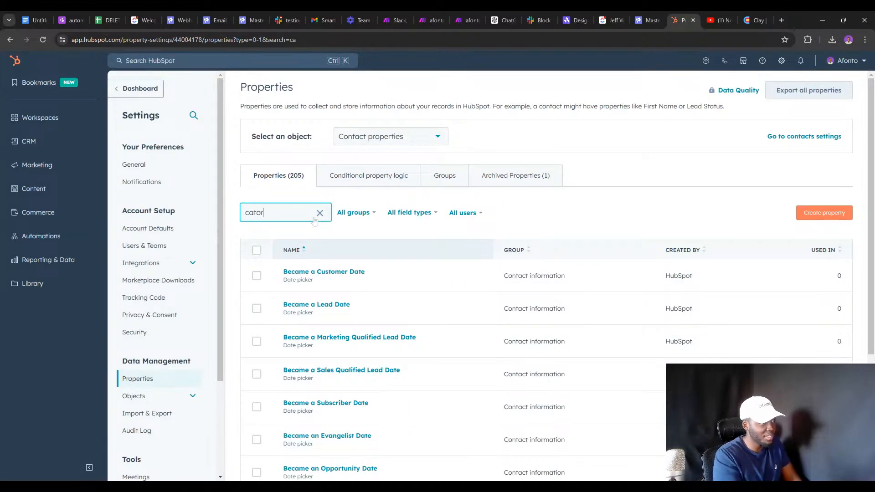
text(te)
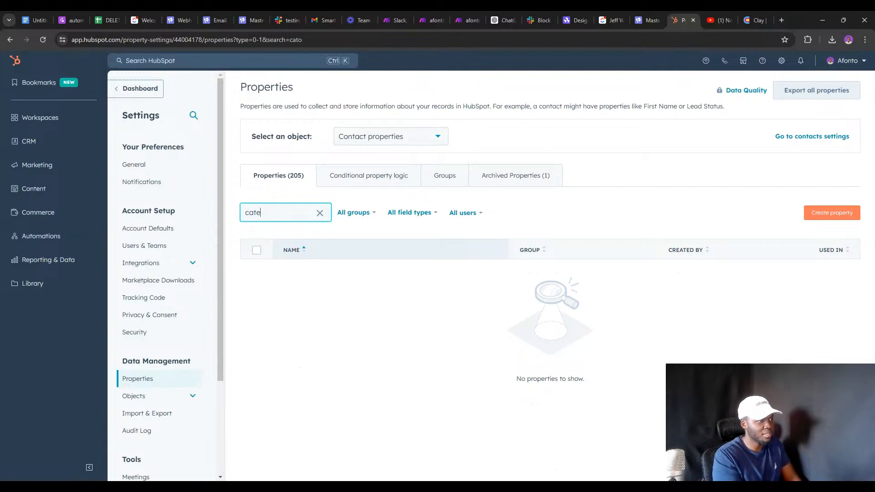
text(gor)
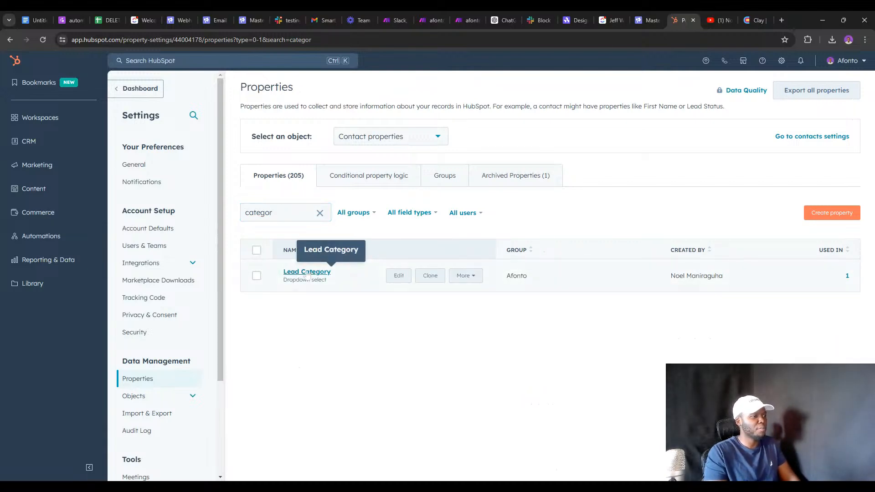
click(316, 271)
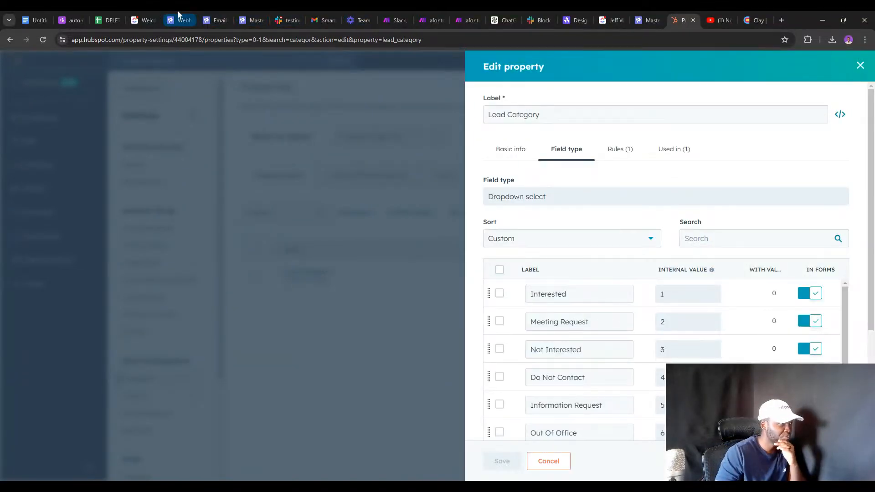
click(391, 18)
click(426, 18)
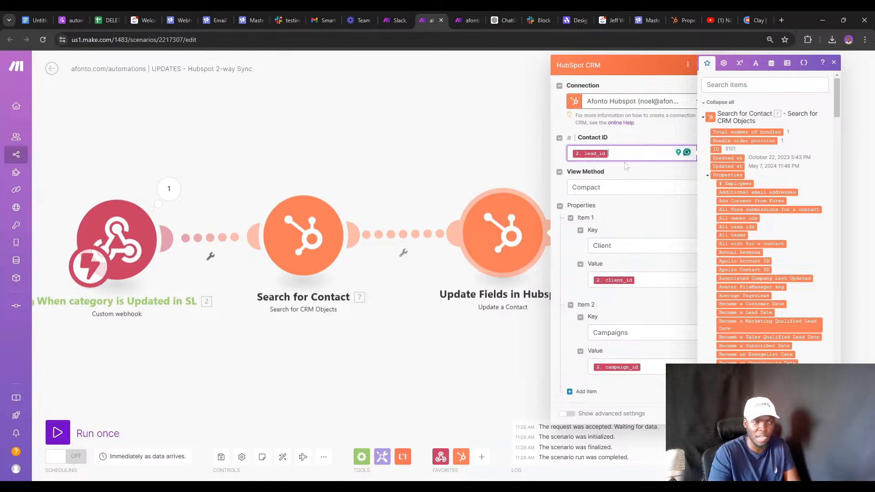
Add a third property item to the Update a Contact module with Lead Category as Key.
click(642, 279)
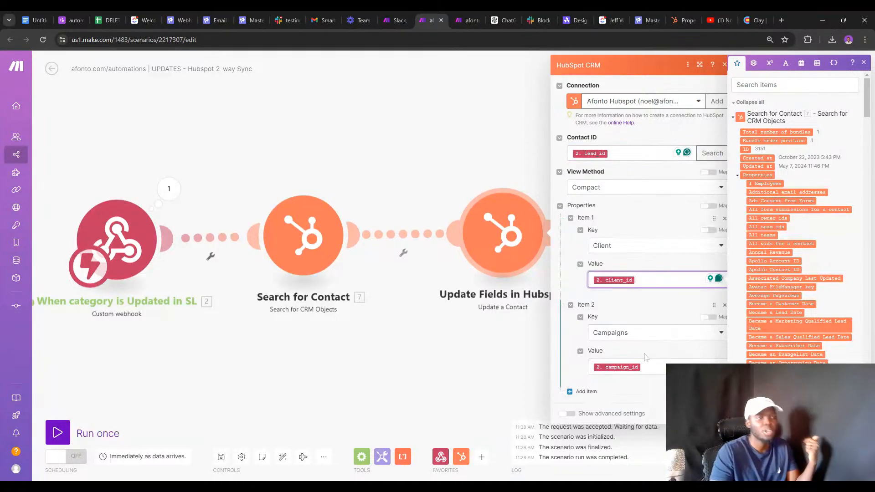
click(615, 367)
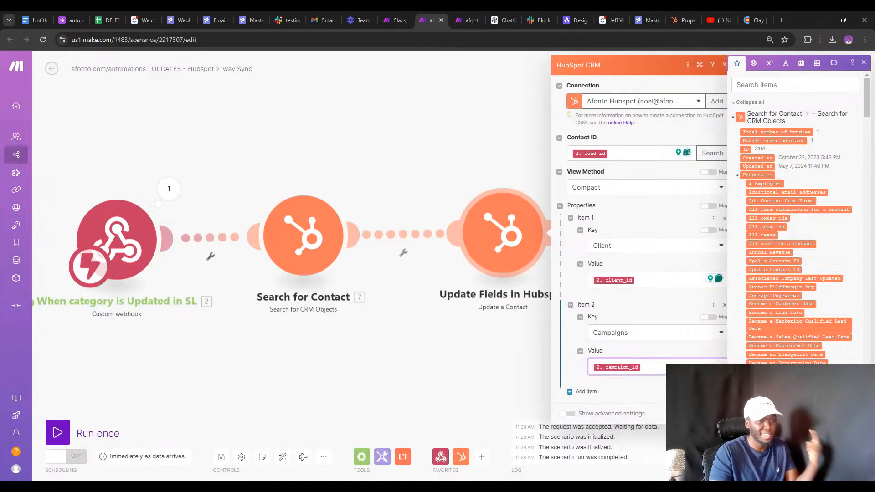
click(586, 392)
scroll(614, 361, down, 1)
click(612, 387)
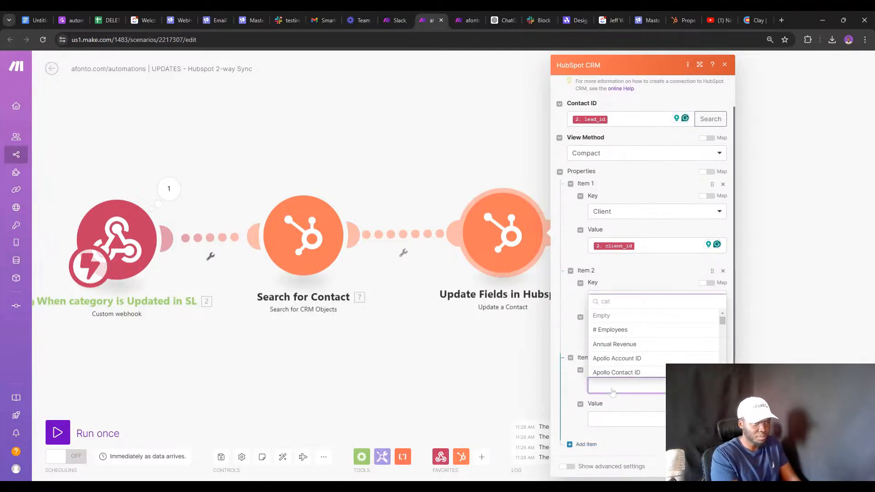
scroll(652, 350, down, 3)
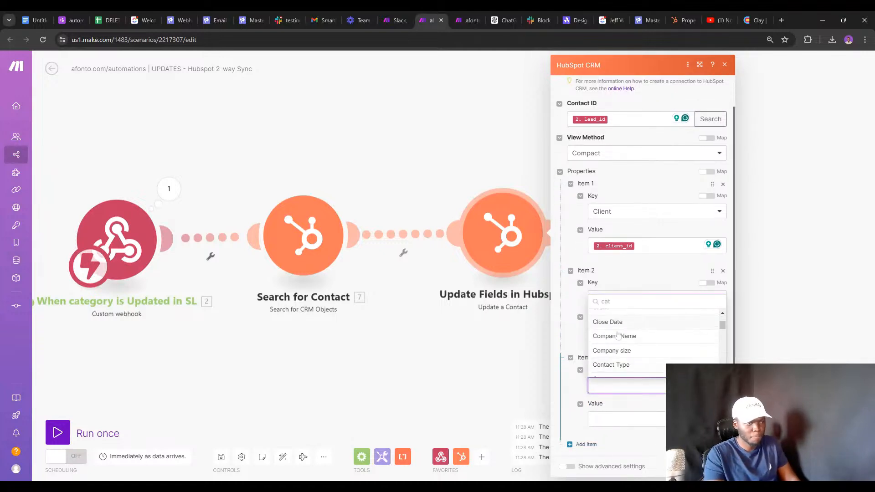
scroll(613, 337, up, 3)
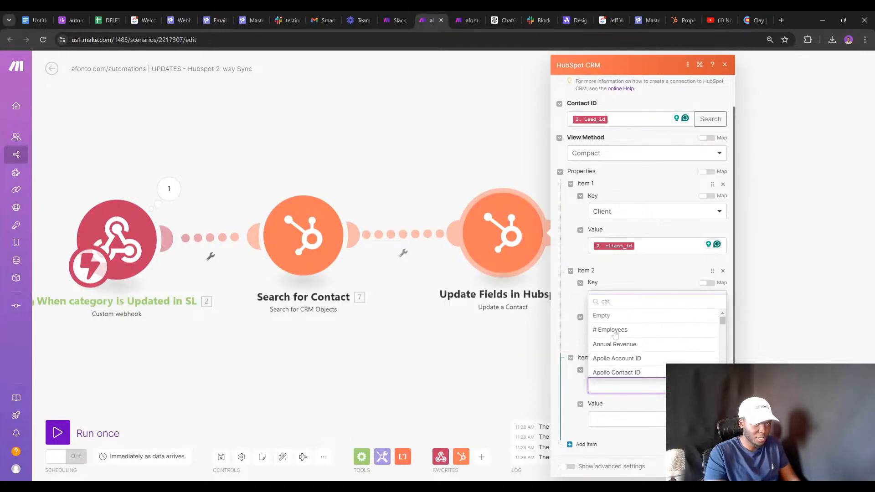
text(e)
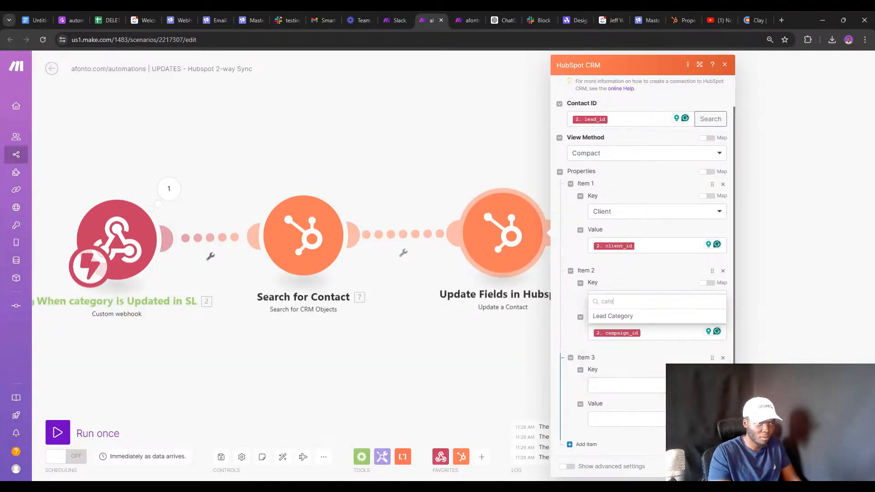
click(615, 317)
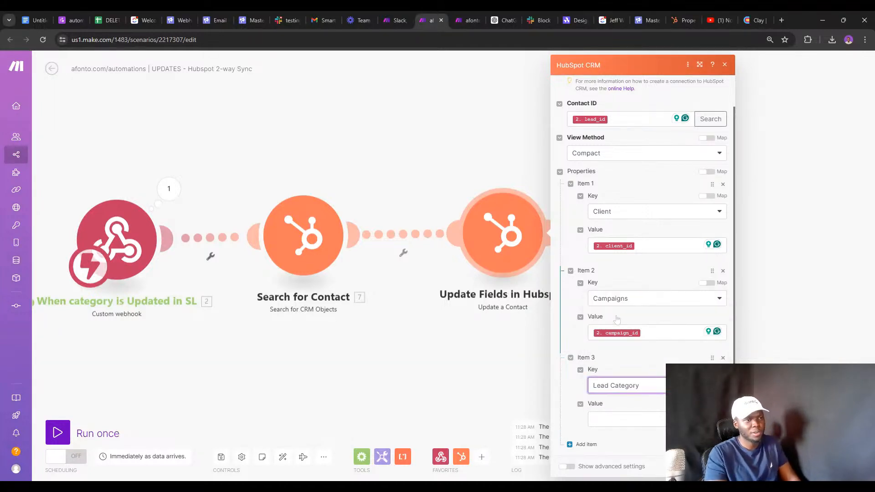
Map 2. lead_category: new_id as the Lead Category value and confirm with OK.
click(632, 417)
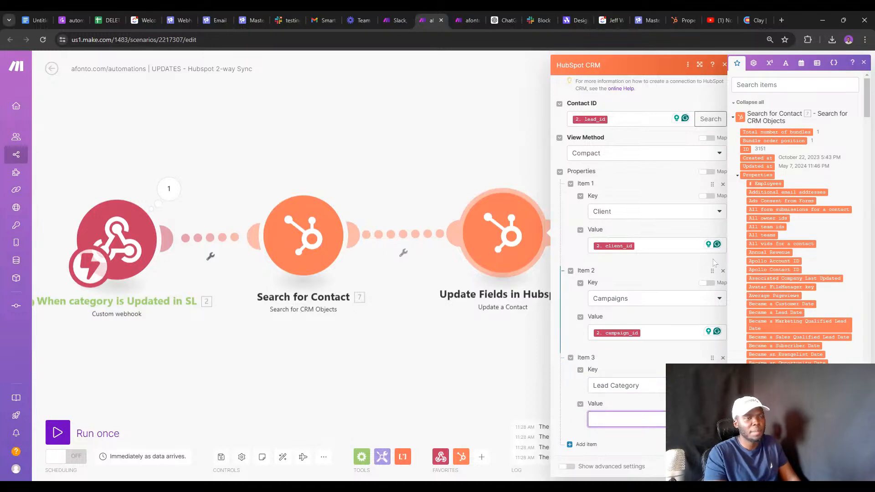
click(779, 85)
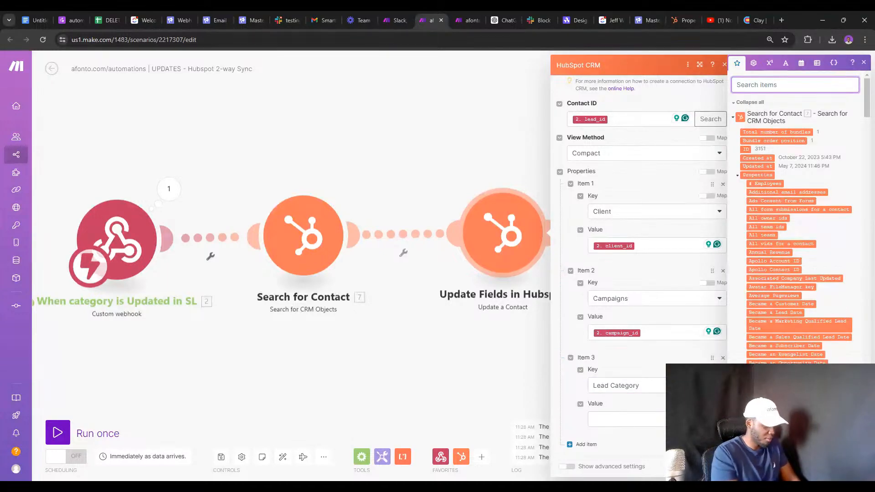
text(cat)
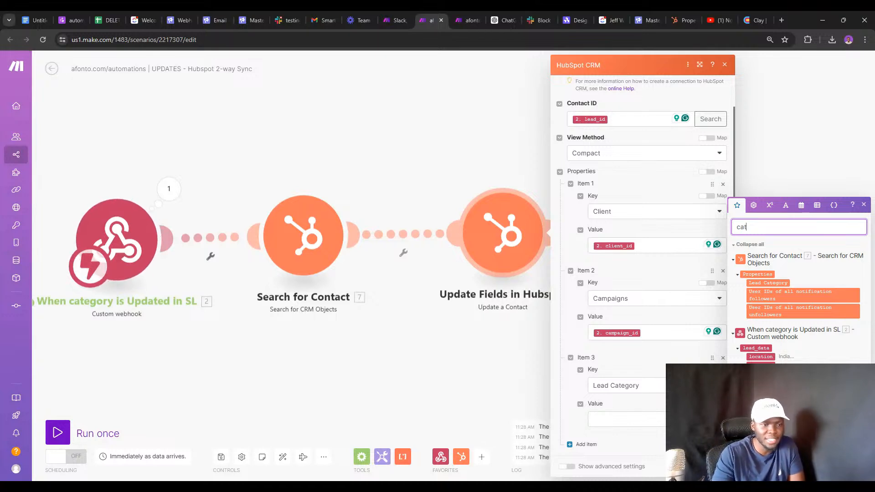
click(626, 419)
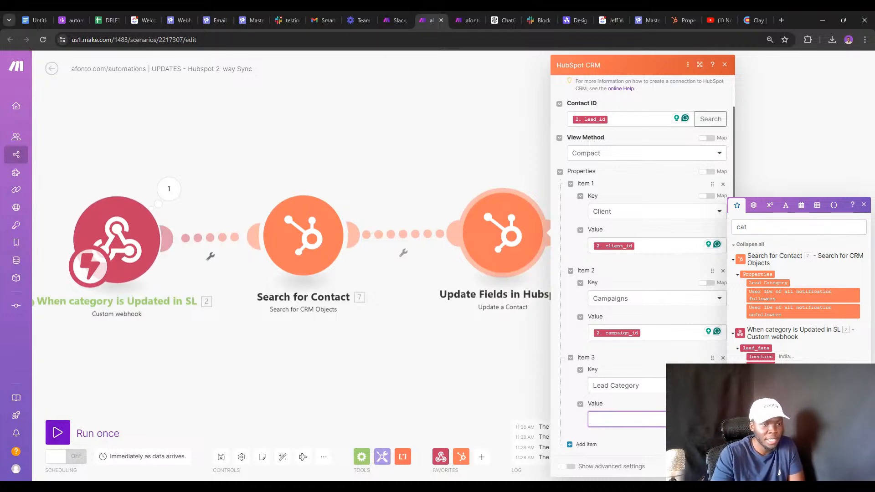
click(761, 401)
click(716, 466)
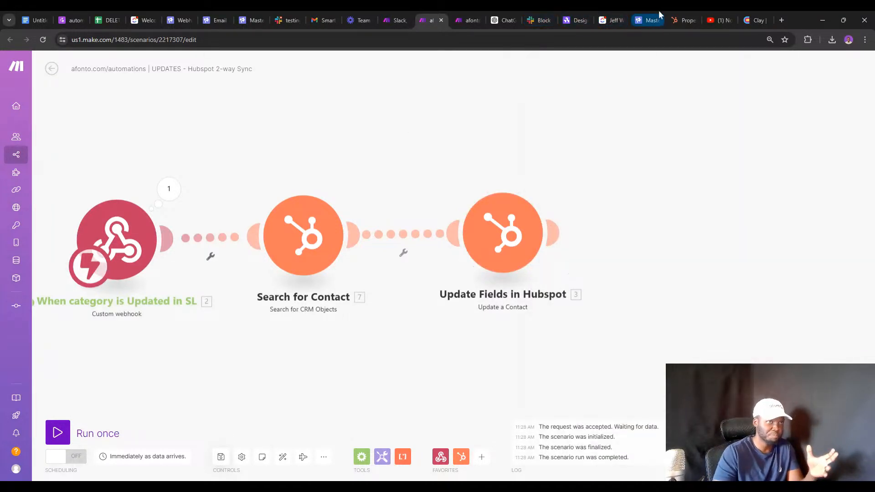
Check Lead Category options (internal values 1–7, 6747, 6748), close the editor and open global search.
click(680, 20)
scroll(656, 268, down, 1)
scroll(656, 268, down, 2)
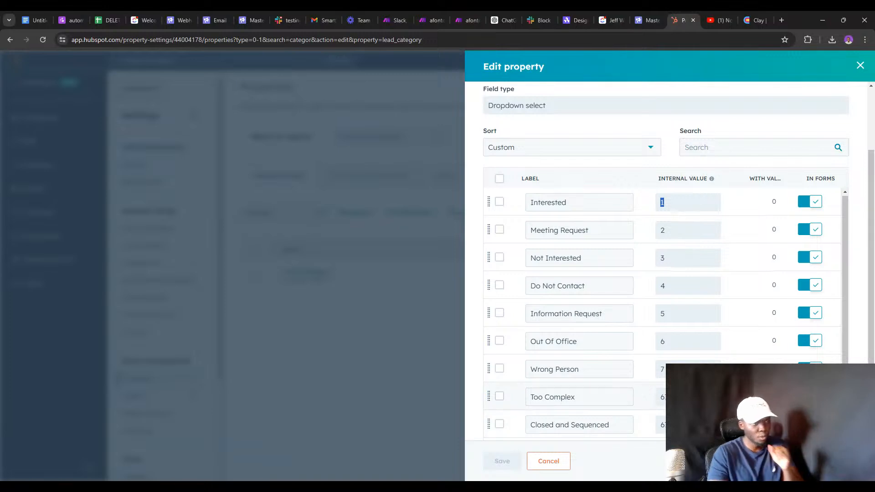
scroll(637, 383, down, 2)
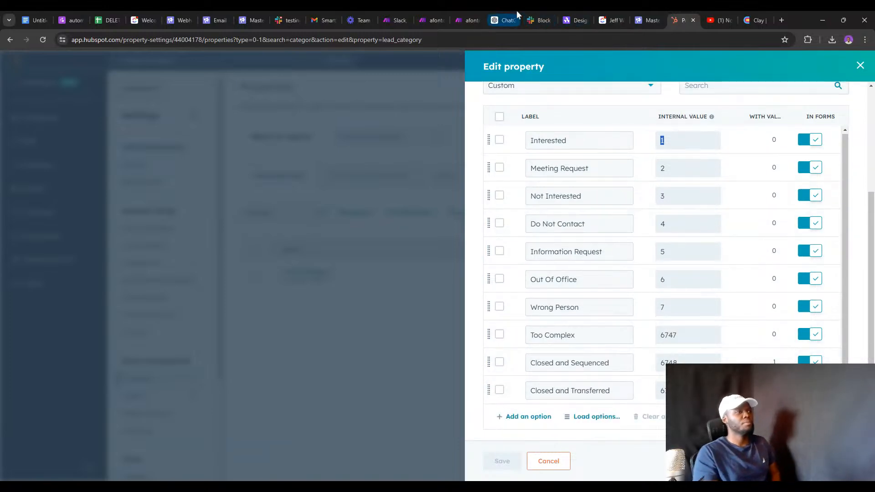
click(429, 19)
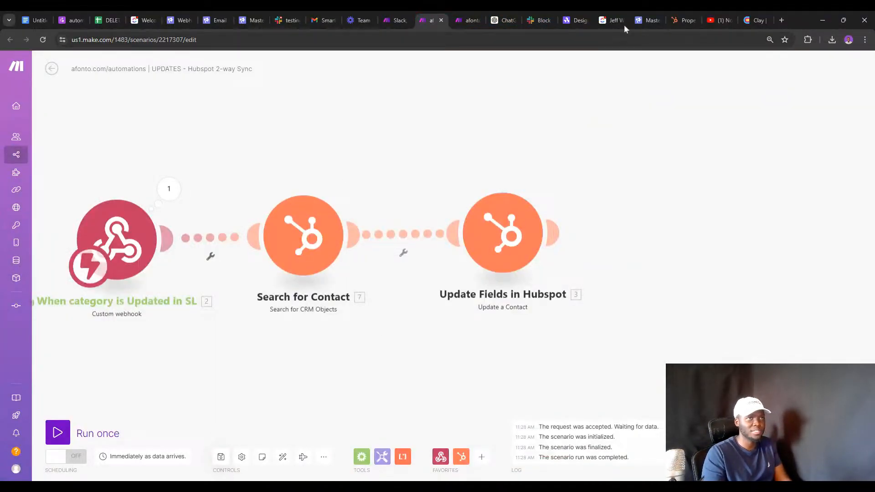
click(686, 19)
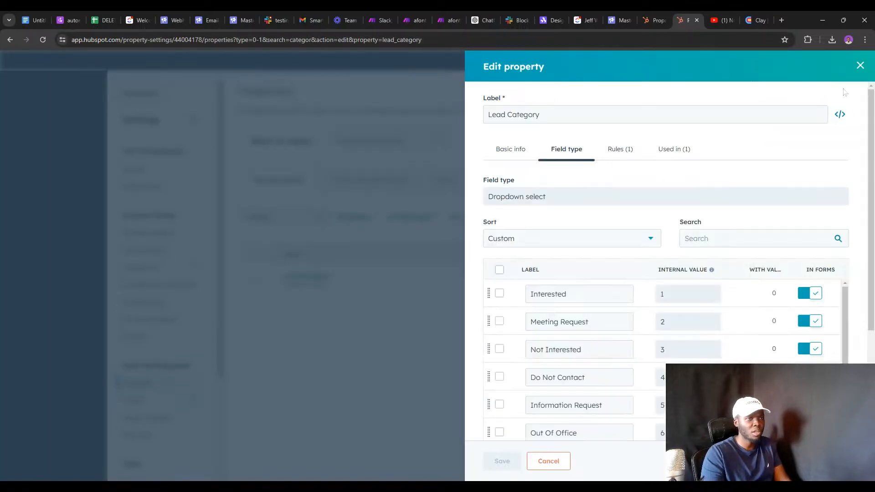
click(859, 65)
click(270, 62)
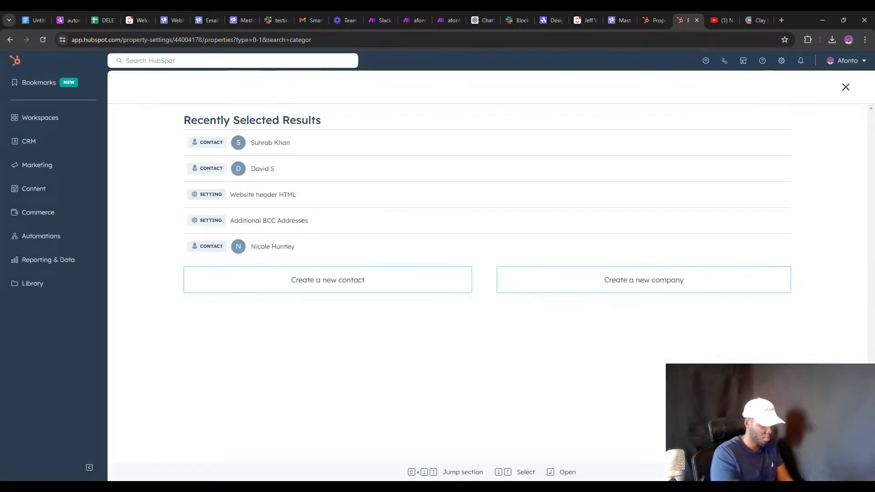
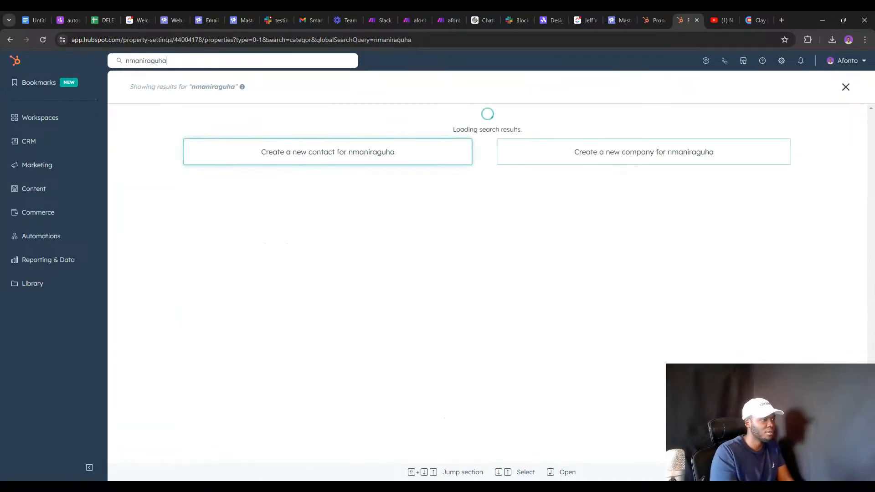
Search for the test contact by name, open their record to see the blank Lead Category, then go to Smartlead.
click(351, 159)
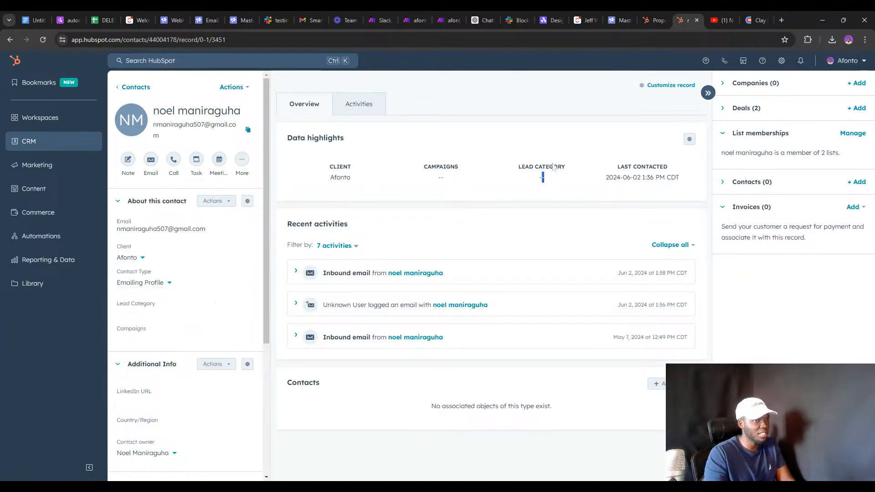
click(708, 92)
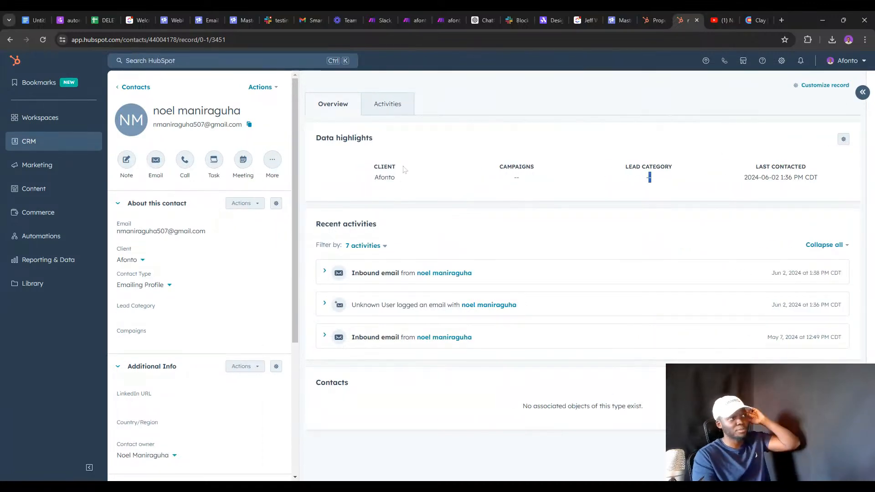
click(241, 20)
Save the Smartlead category-watching webhook and reload the master inbox.
click(176, 14)
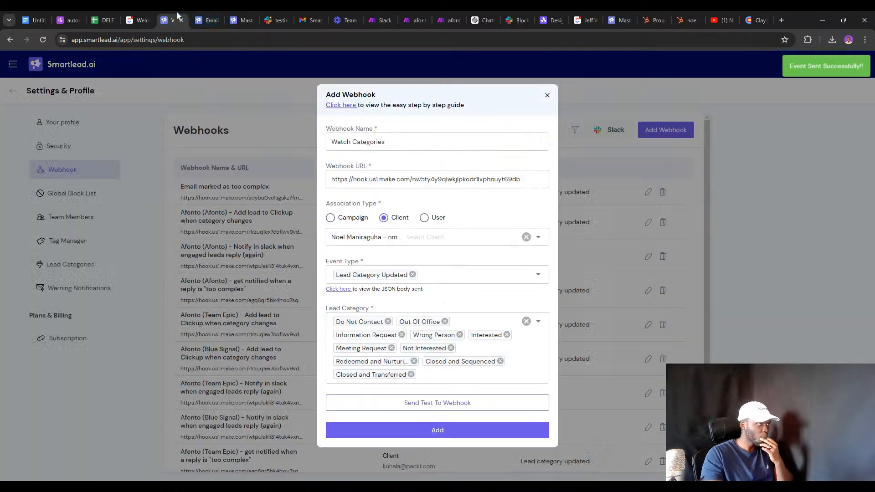
click(428, 431)
click(243, 19)
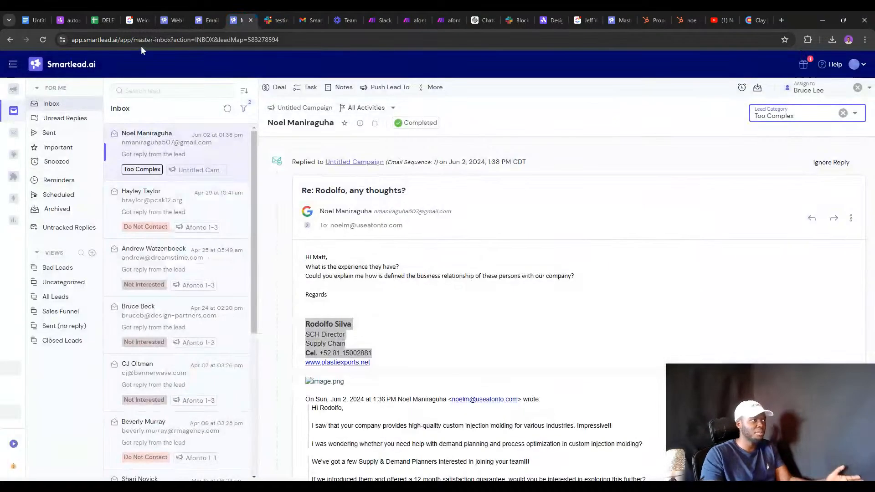
click(41, 40)
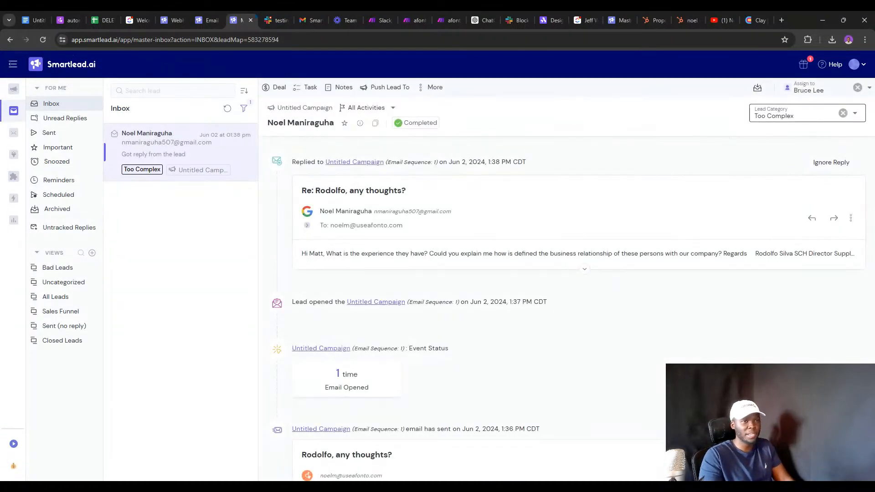
Change the lead's category from Too Complex to Wrong Person, then return to Make.
click(842, 113)
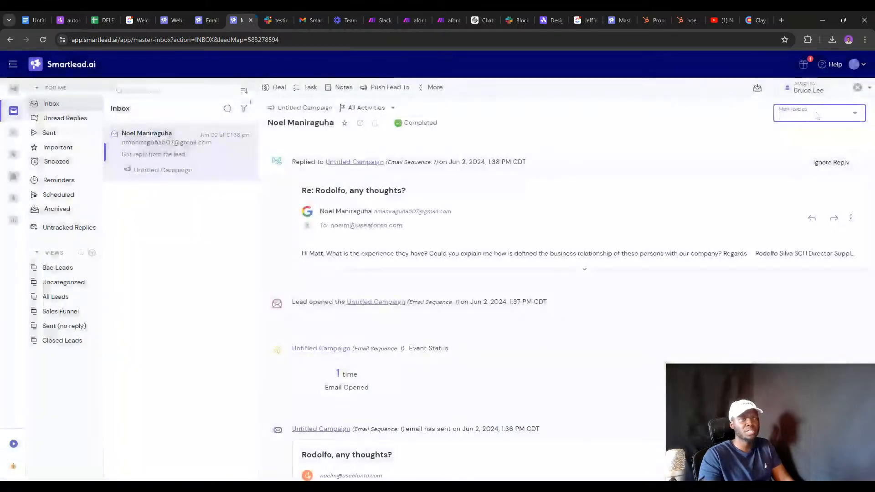
click(817, 116)
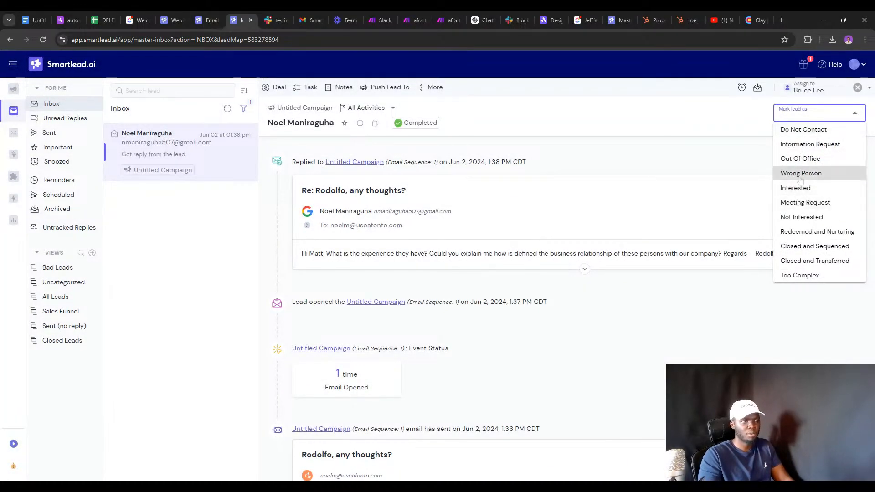
click(800, 173)
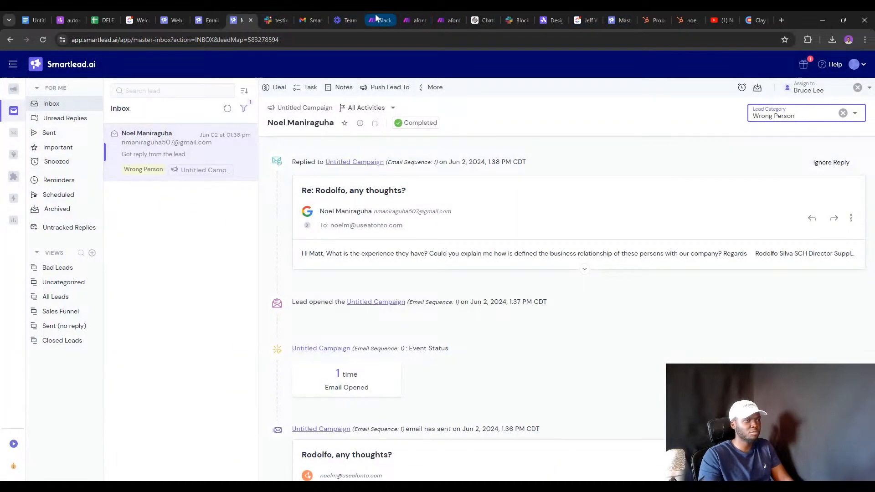
click(414, 20)
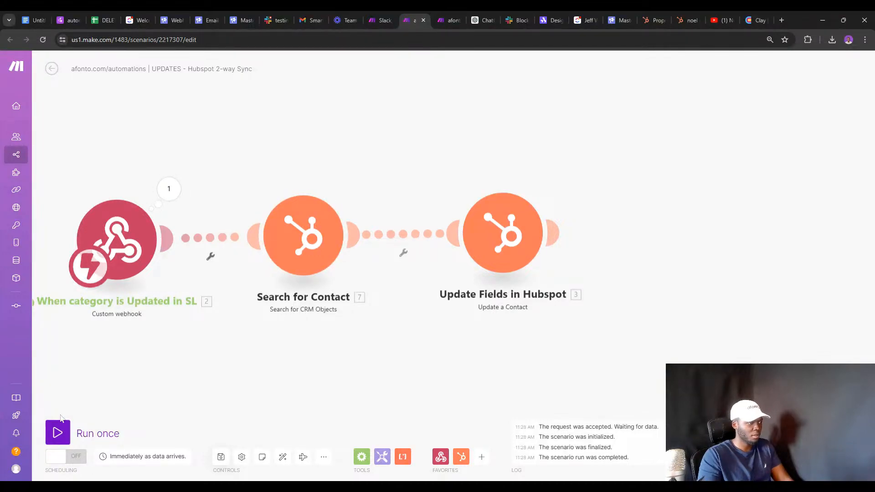
Run the scenario once with existing data and check the webhook's Wrong Person output.
click(59, 431)
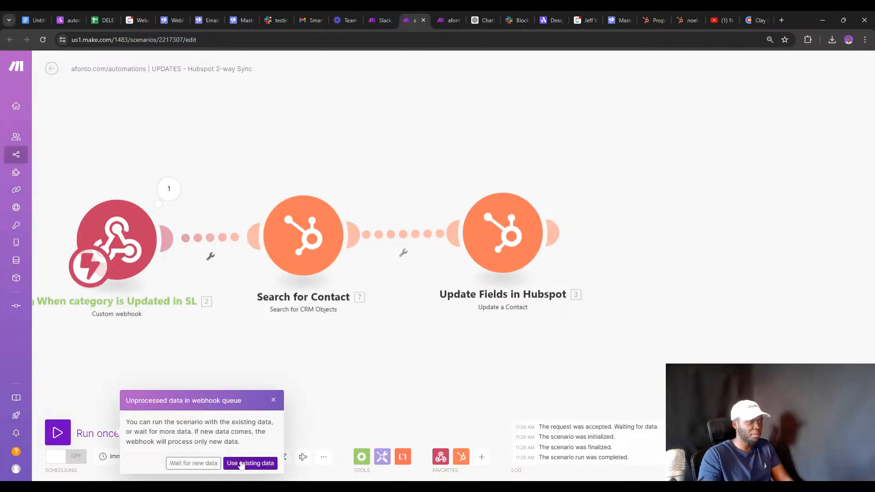
click(242, 463)
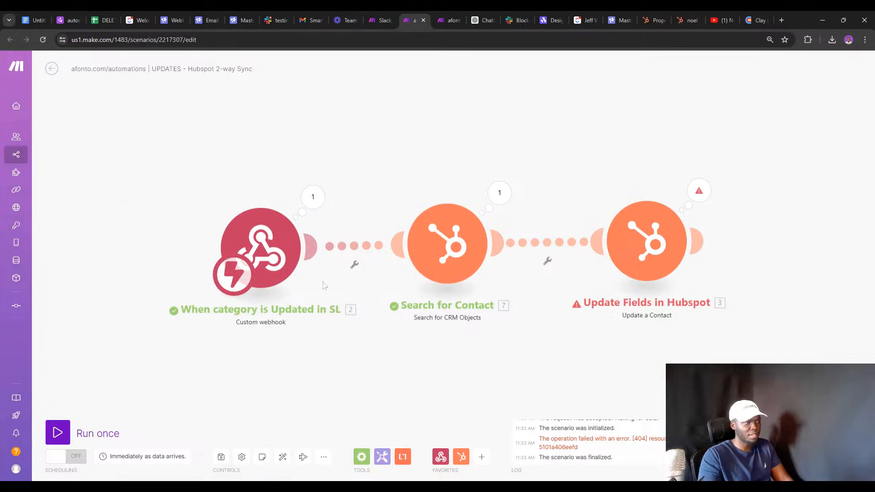
click(312, 197)
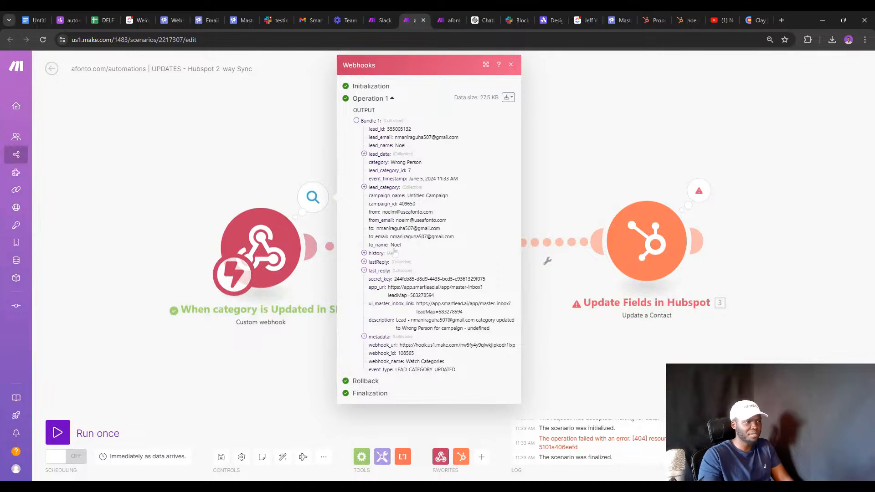
click(315, 338)
Review the found contact's properties in Search for Contact output, then start a filter before the update.
click(499, 192)
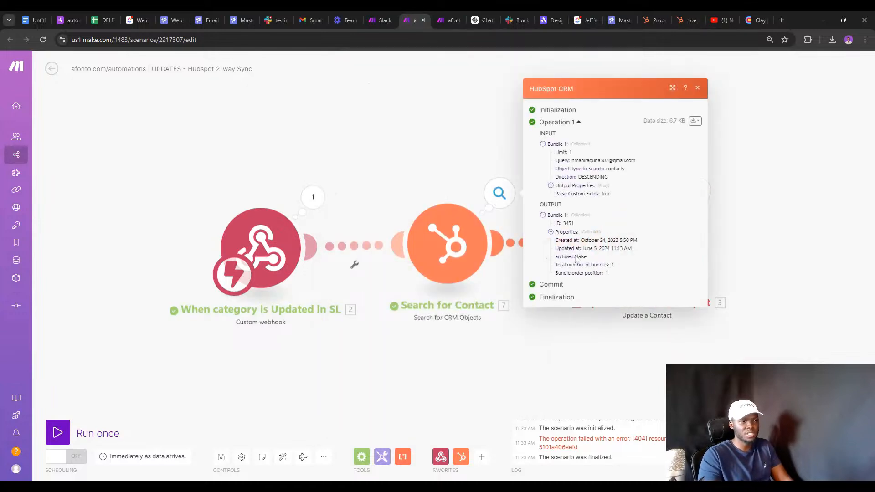
click(557, 233)
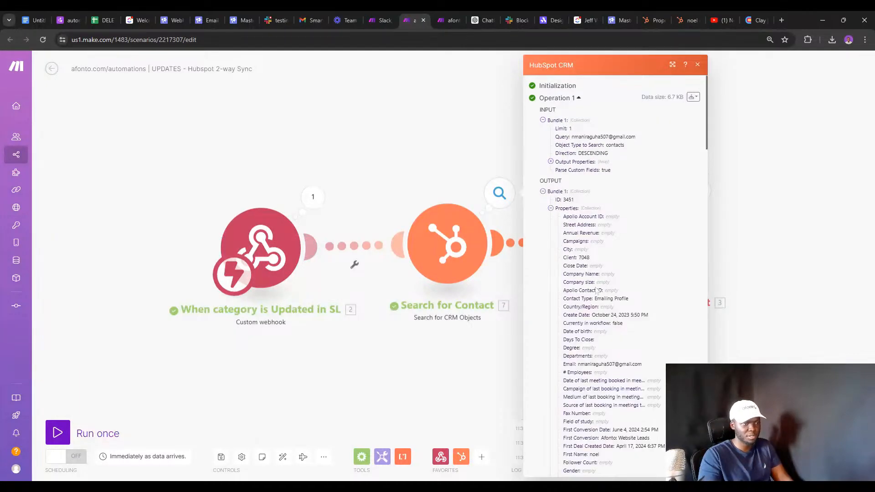
scroll(592, 237, down, 10)
scroll(592, 237, down, 5)
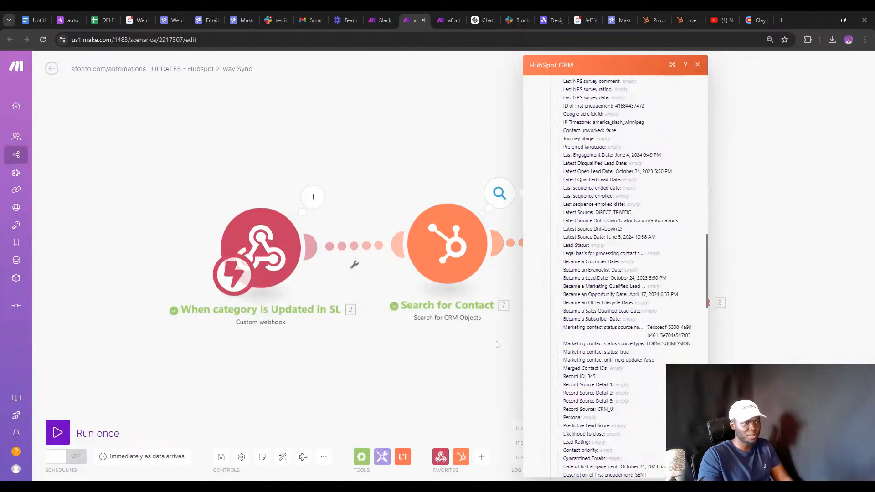
click(499, 243)
click(533, 240)
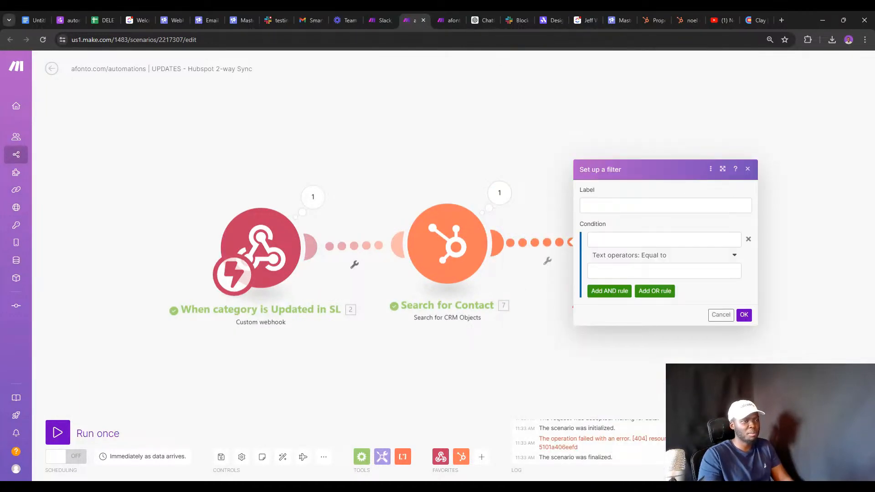
Set the filter condition to Total number of bundles Numeric Greater than 0 and save it.
click(597, 240)
click(521, 132)
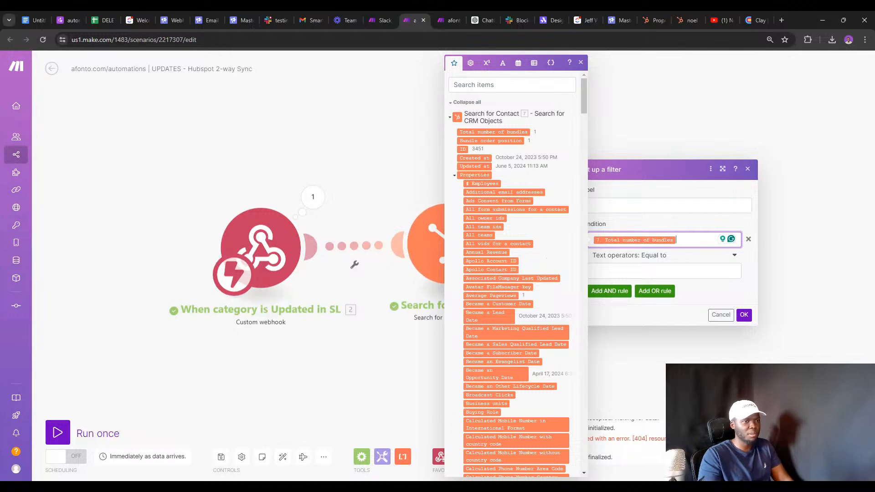
click(619, 256)
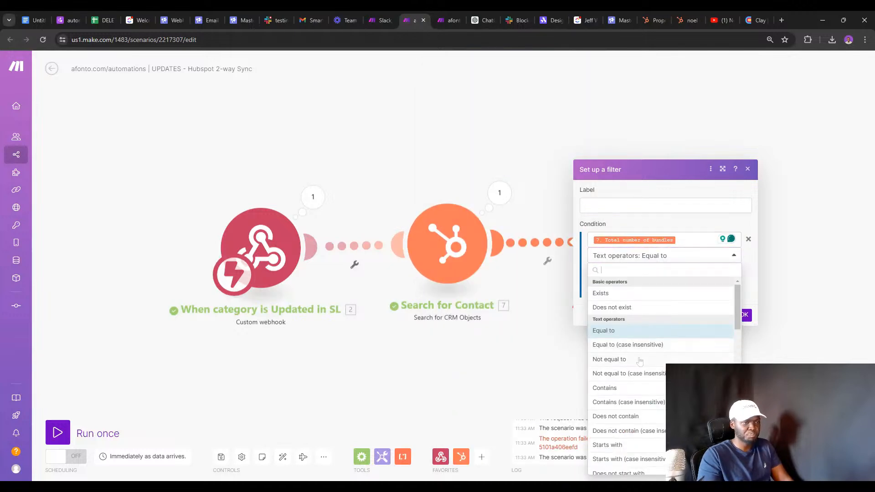
scroll(639, 361, down, 7)
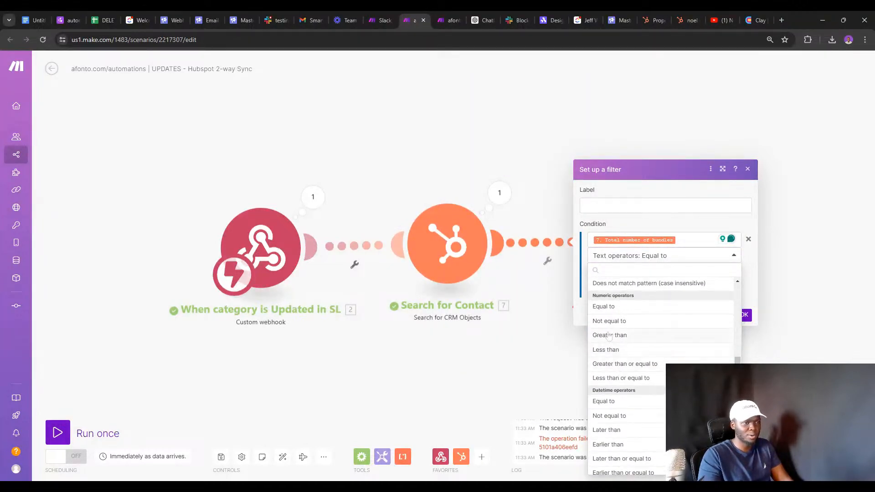
click(608, 335)
click(598, 272)
text(0)
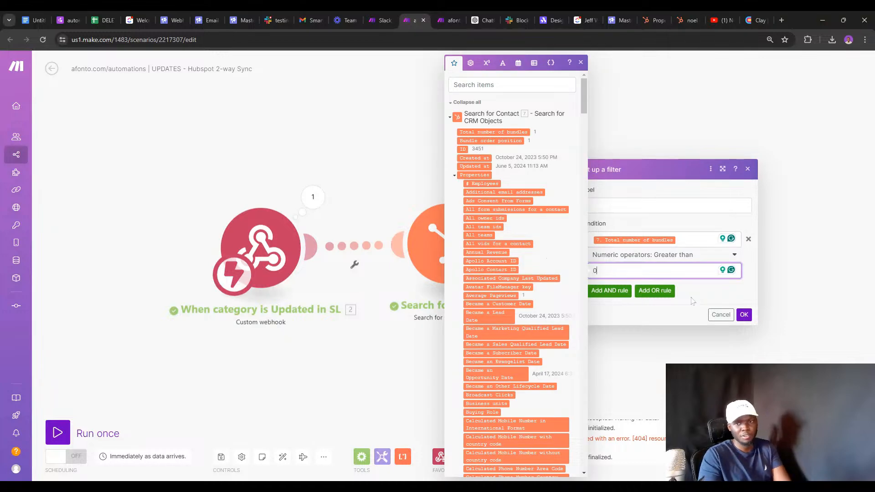
click(743, 315)
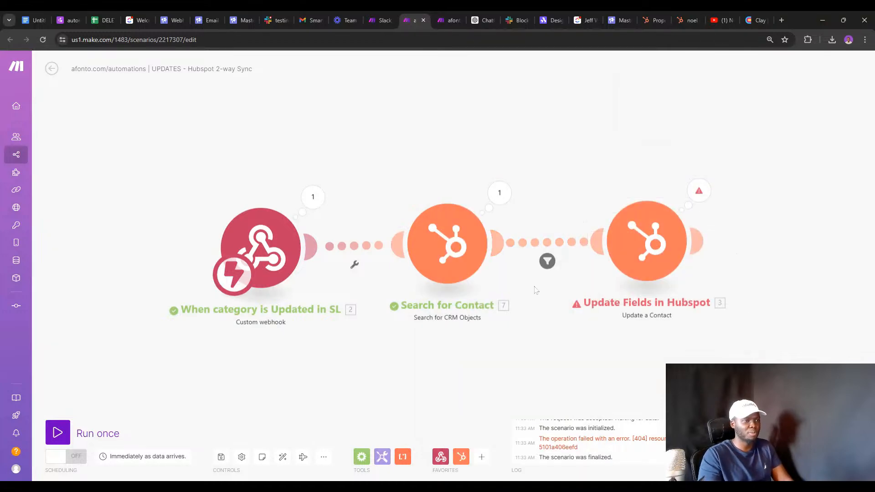
click(652, 271)
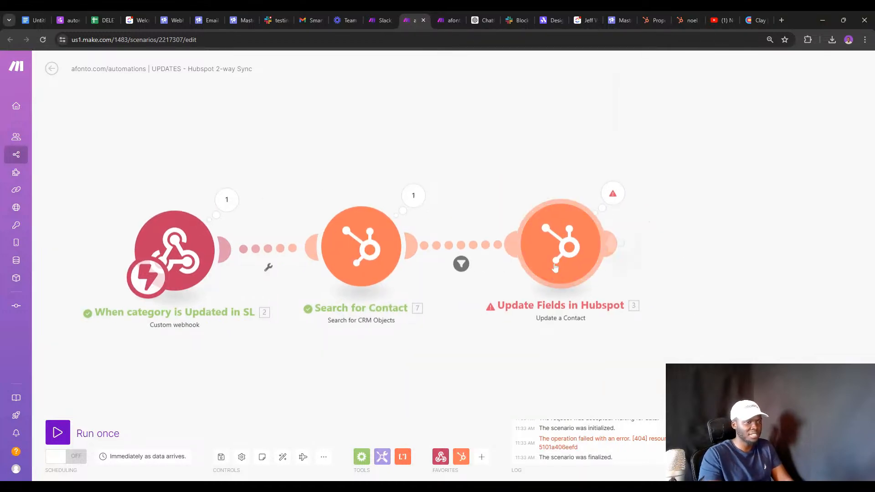
click(551, 163)
click(613, 194)
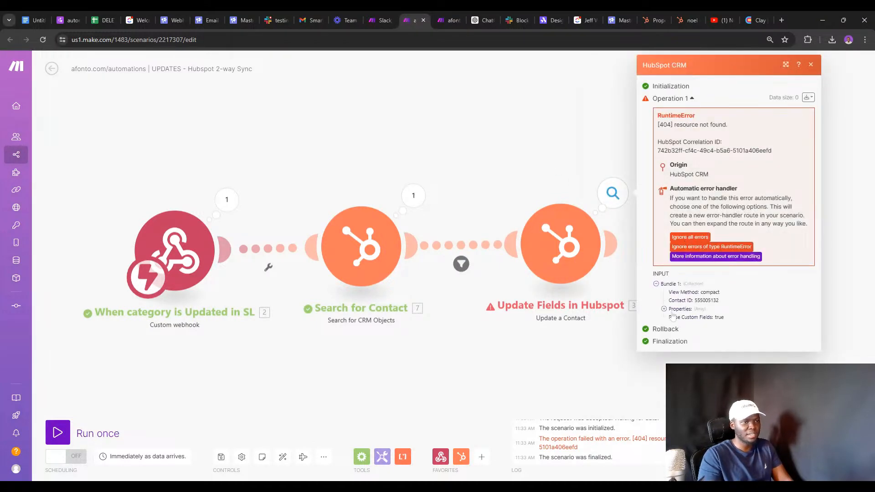
click(665, 310)
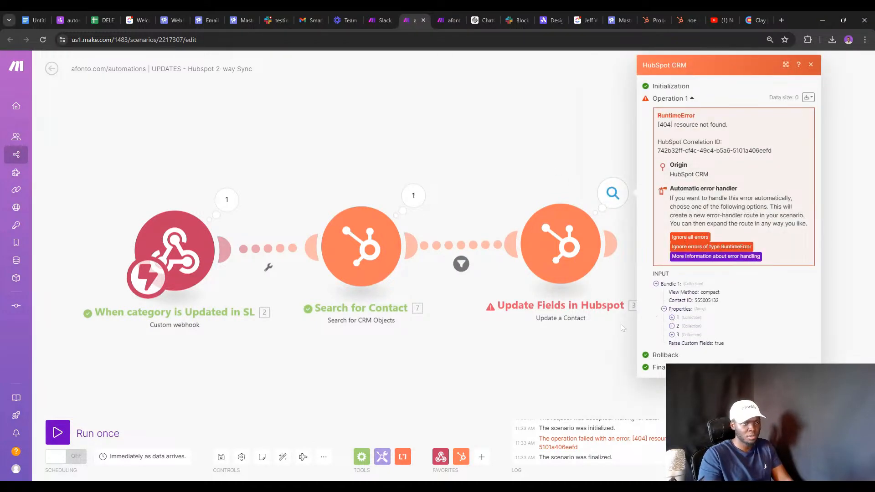
click(595, 295)
click(613, 194)
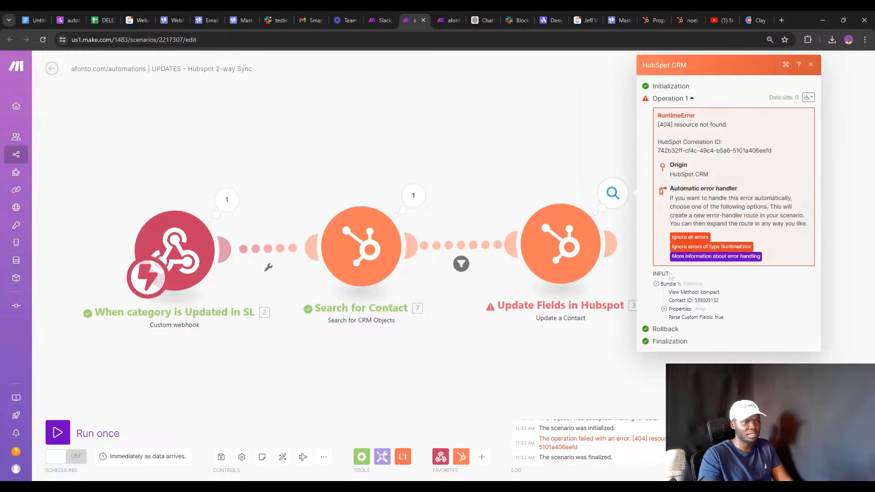
click(663, 309)
click(671, 318)
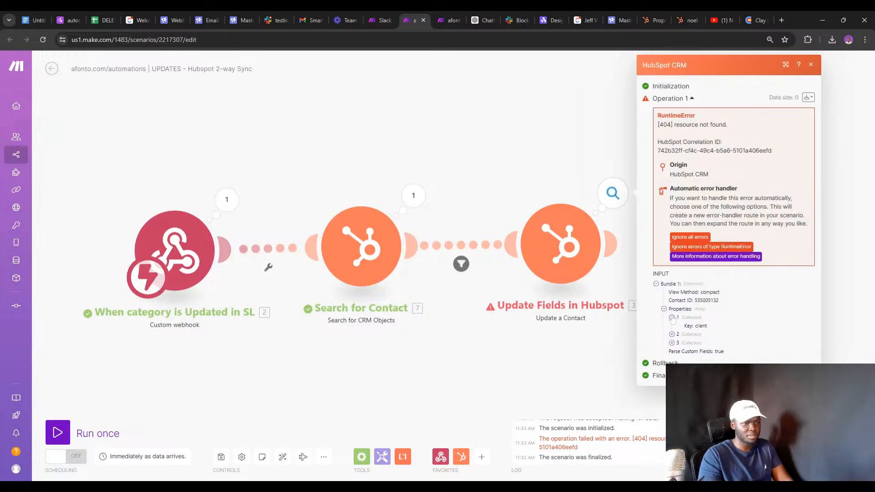
triple_click(676, 334)
click(676, 336)
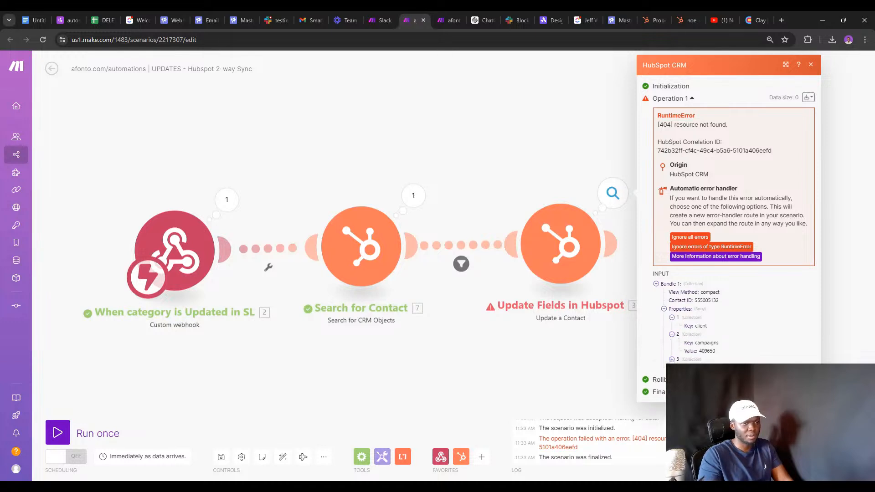
click(672, 360)
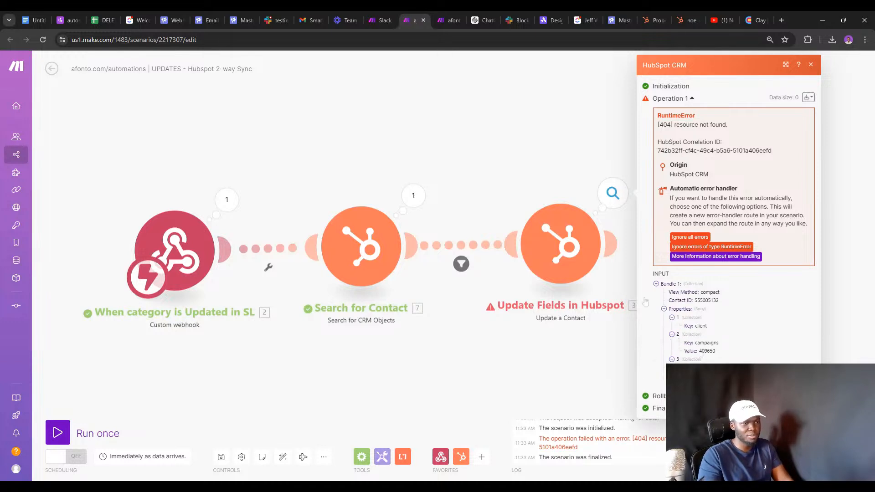
click(573, 258)
scroll(659, 280, down, 2)
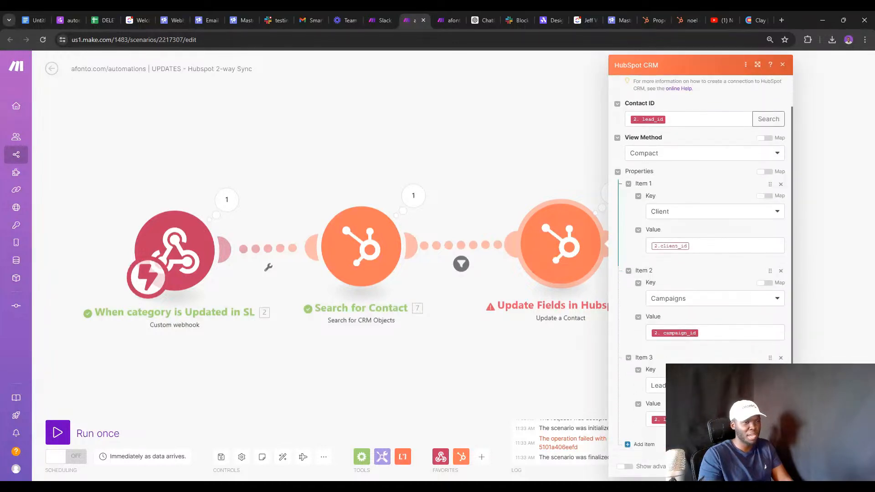
click(654, 246)
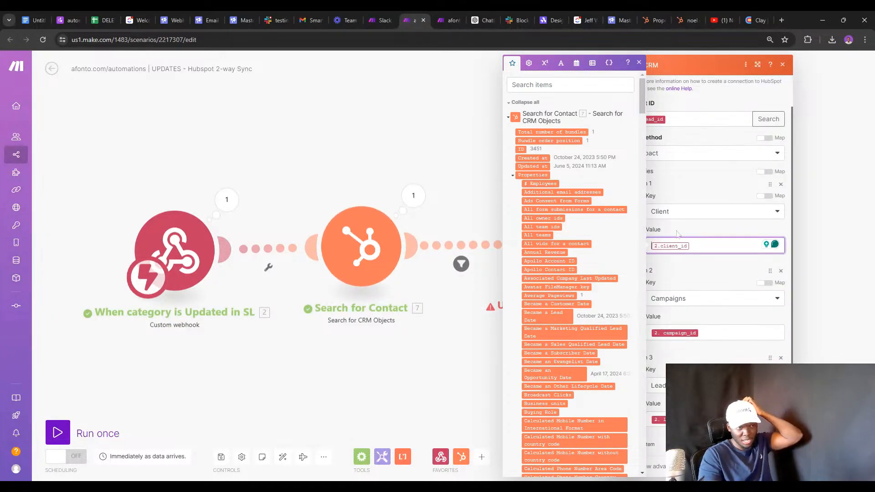
click(737, 199)
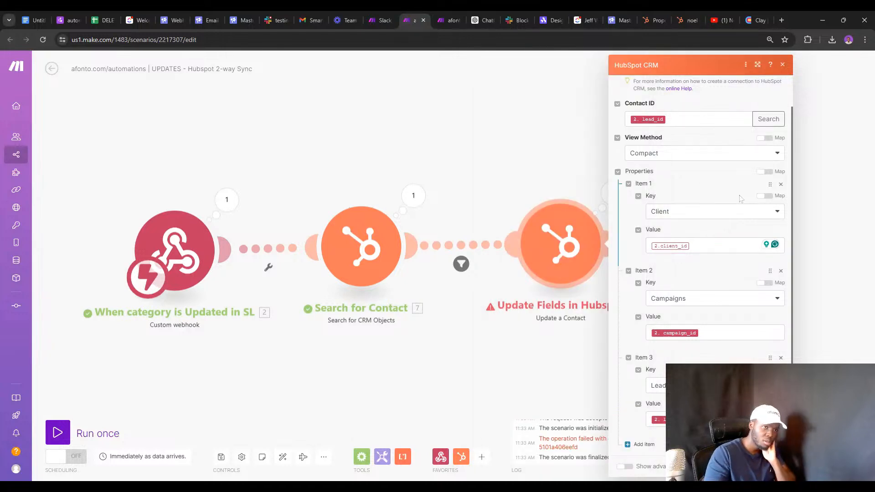
click(765, 197)
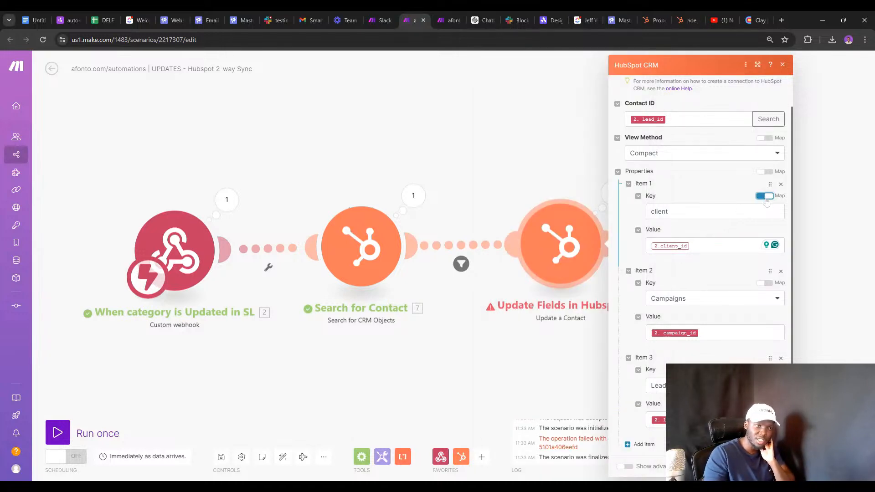
Make Item 1's key editable text again and insert an if() function before client.
click(763, 198)
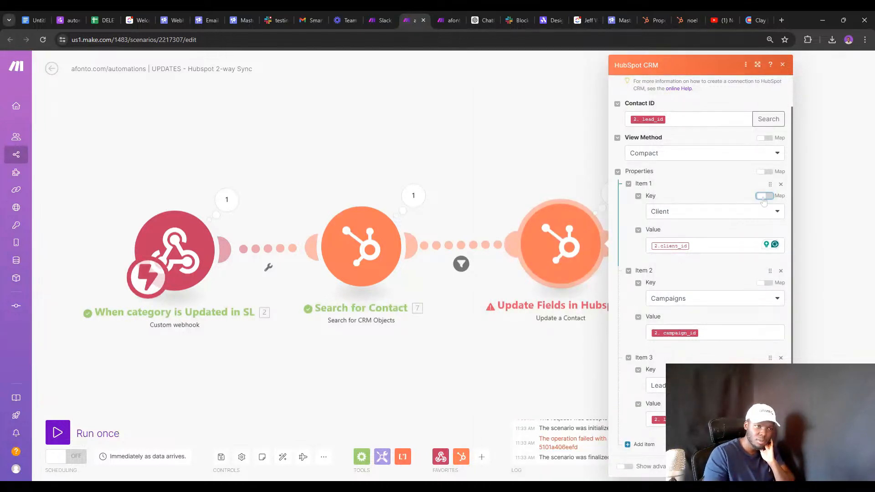
click(764, 197)
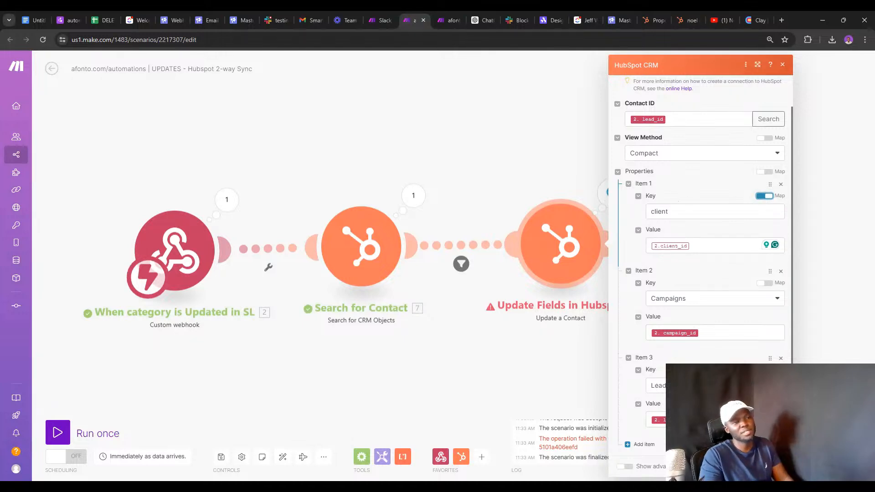
click(650, 211)
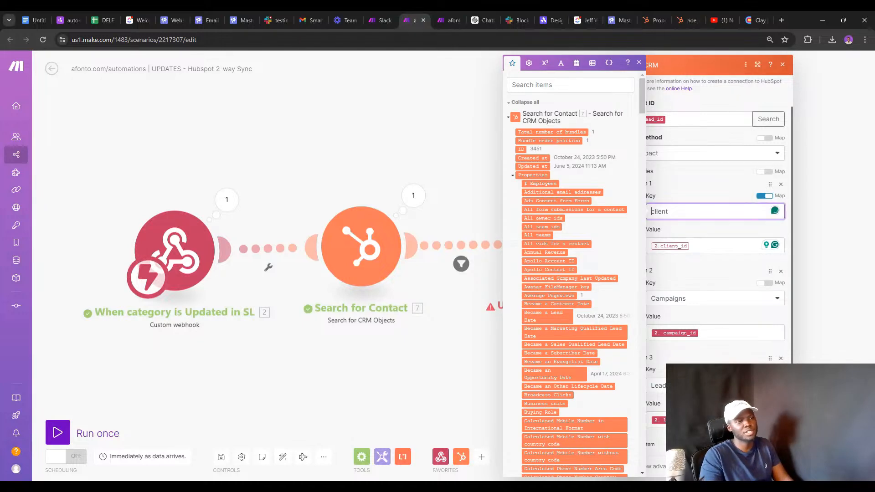
click(653, 245)
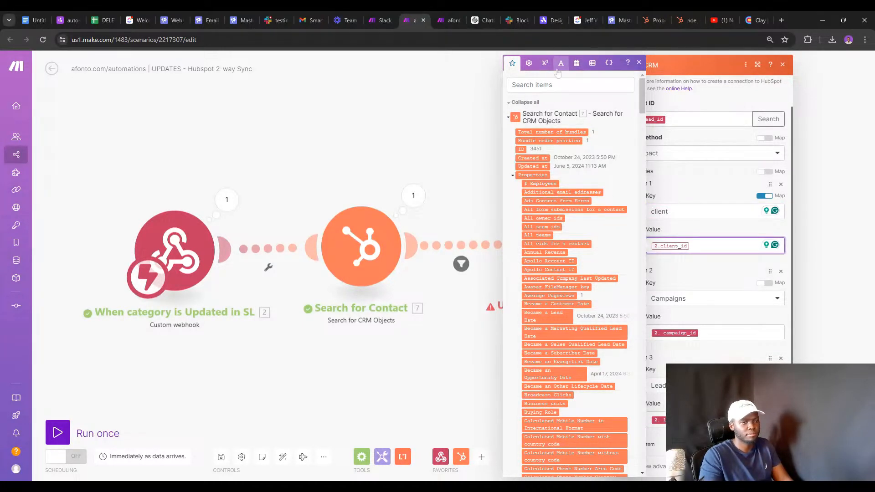
click(651, 211)
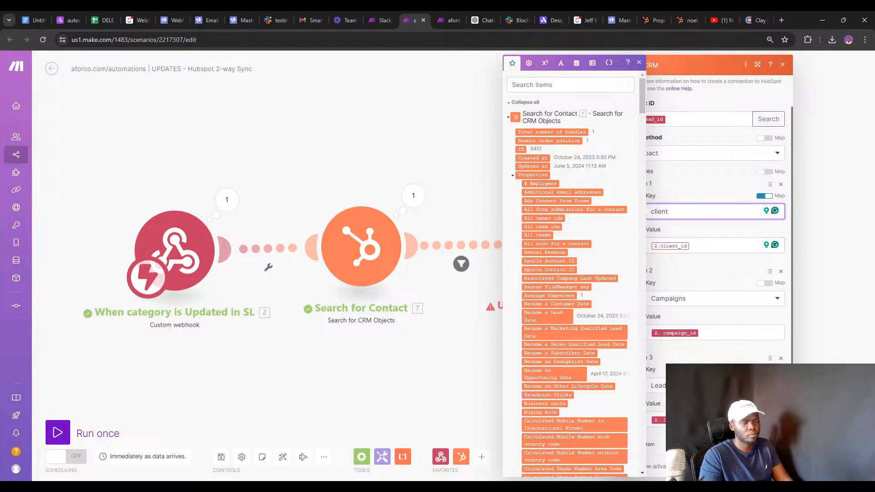
click(545, 64)
click(558, 162)
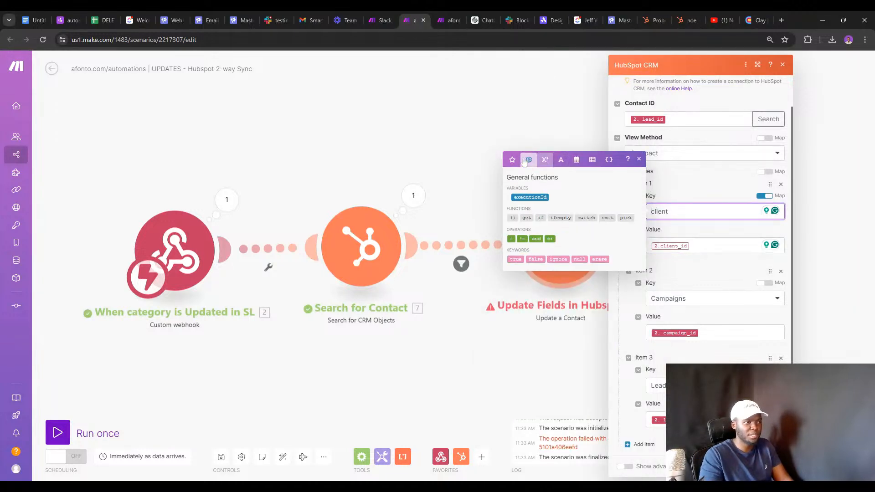
click(540, 218)
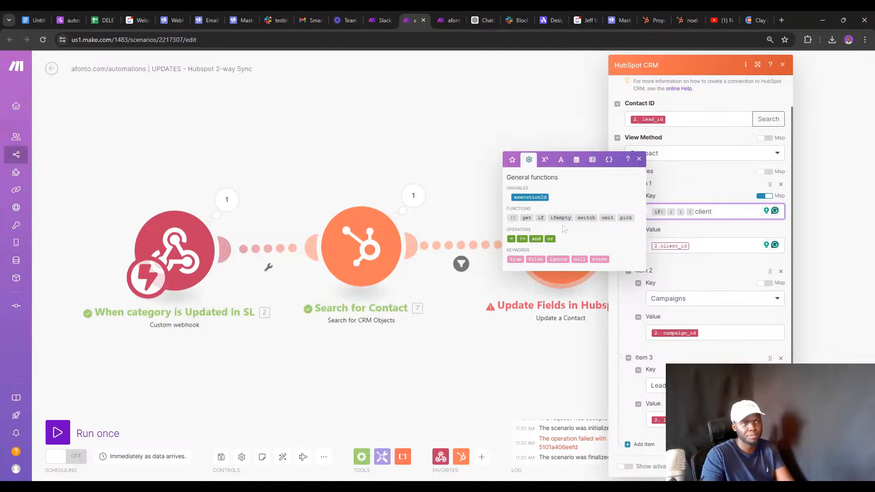
Copy 2.client_id from the value and paste it as the key's if() condition.
click(646, 244)
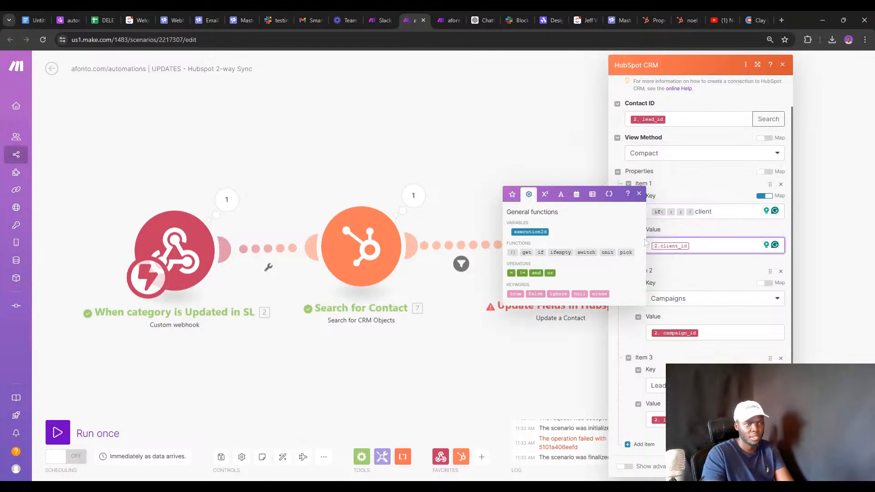
key(ctrl+a)
key(ctrl+c)
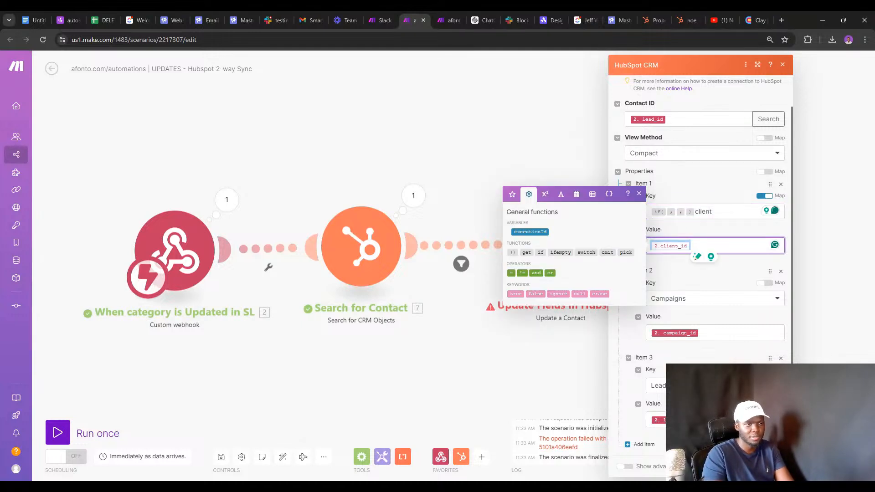
click(667, 212)
key(ctrl+v)
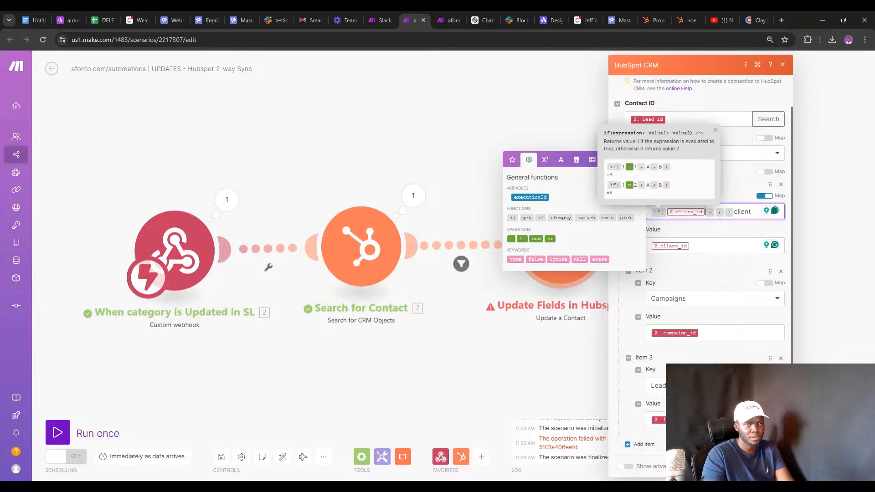
click(734, 212)
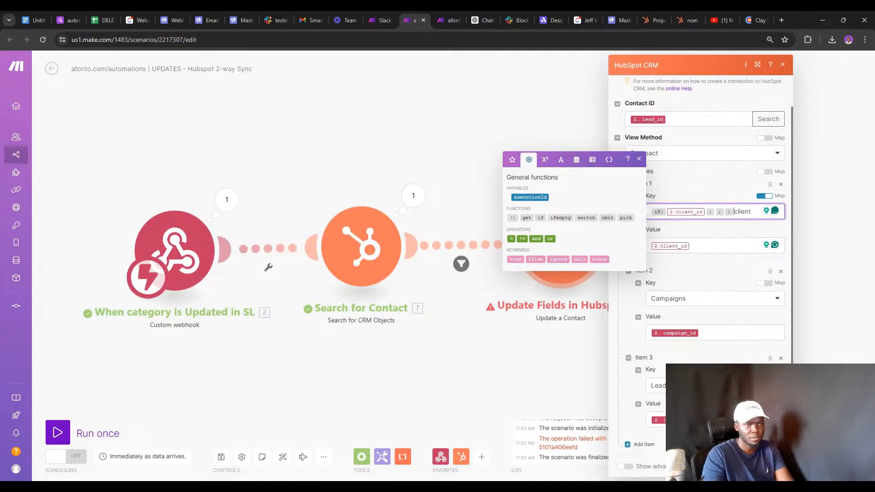
key(BackSpace)
key(BackSpace)
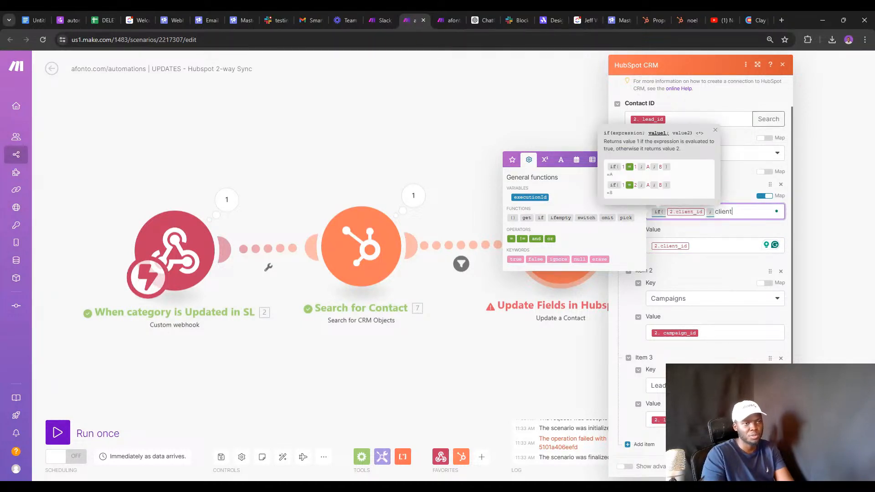
text(;))
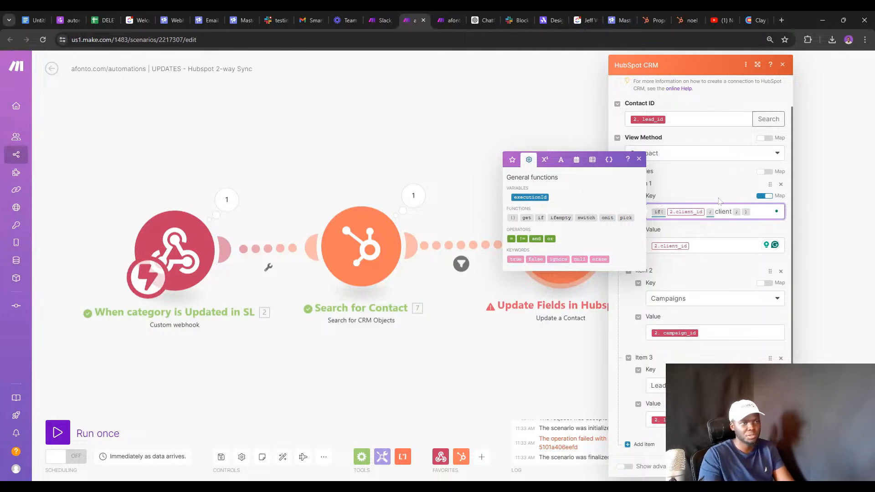
Wrap Item 1's value as if(2.client_id; 2.client_id) and close the module settings.
click(650, 245)
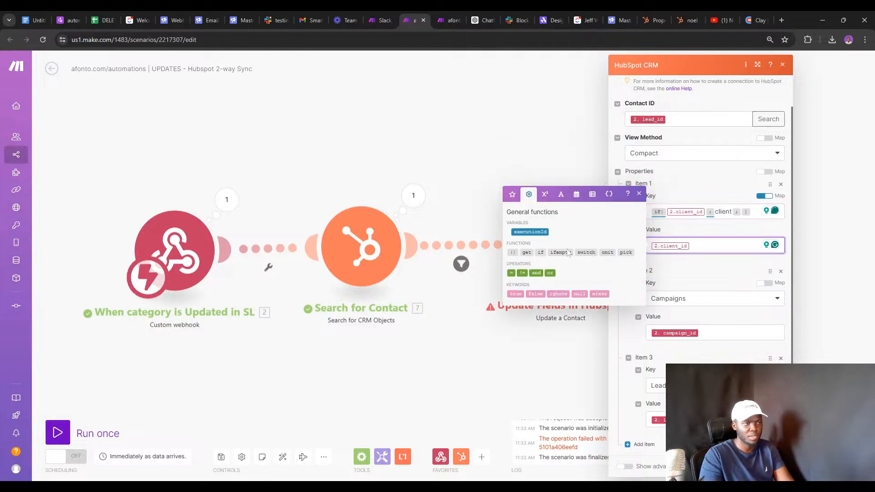
click(541, 251)
key(BackSpace)
key(BackSpace)
key(BackSpace)
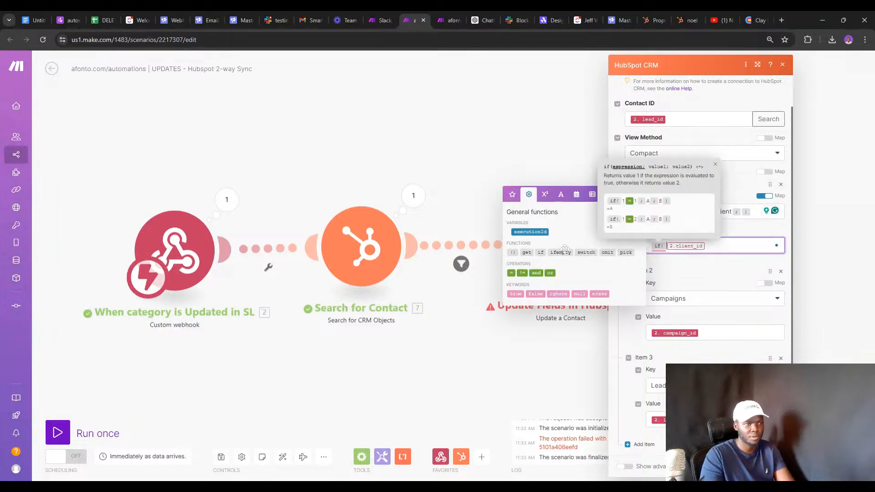
key(Right)
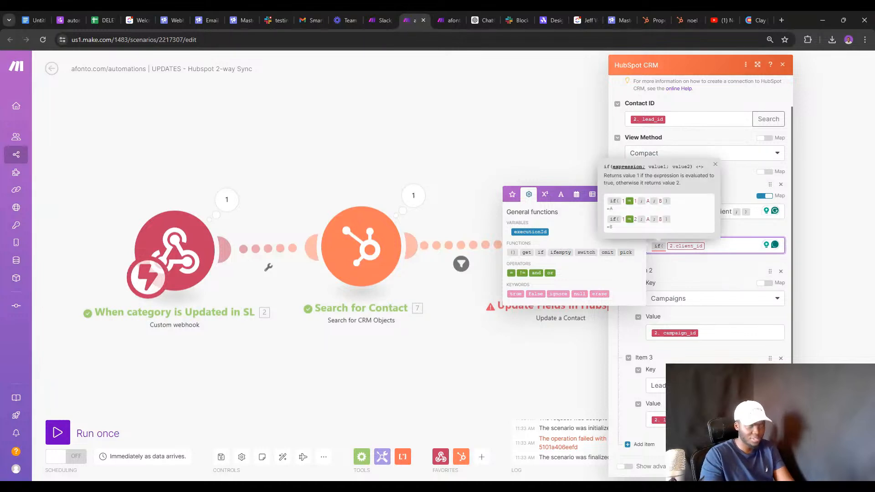
text(;)
key(ctrl+v)
text(; )
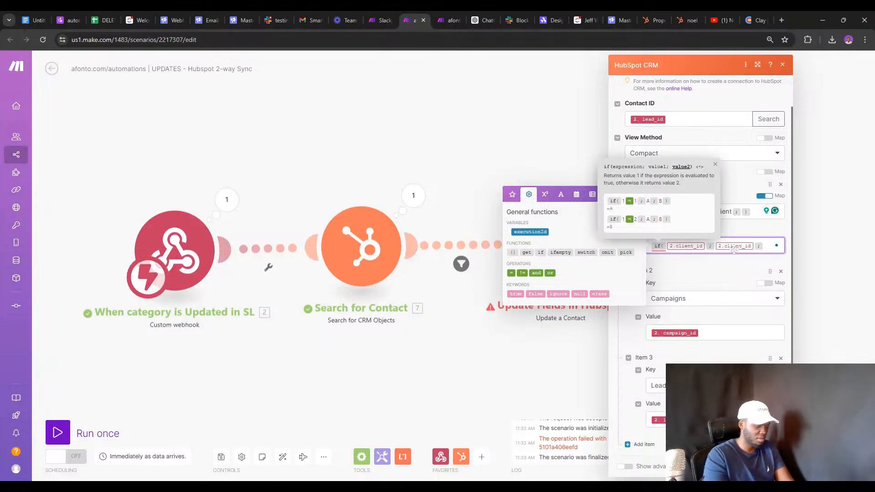
text())
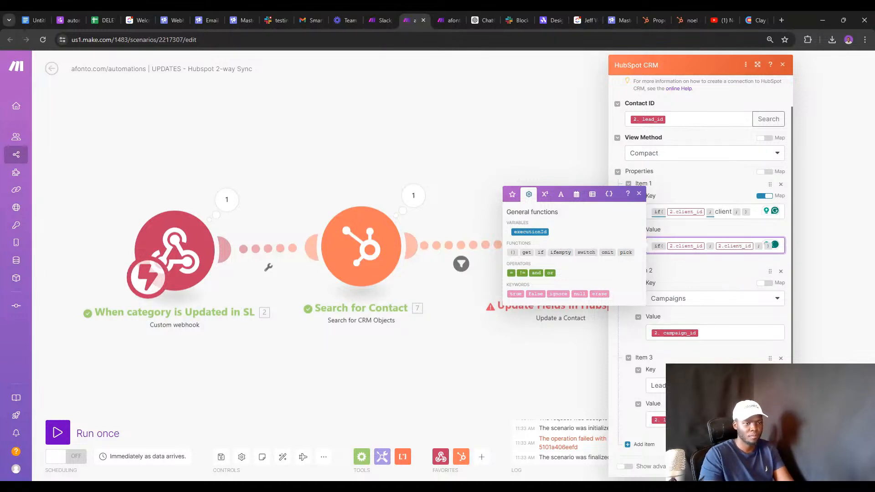
click(773, 466)
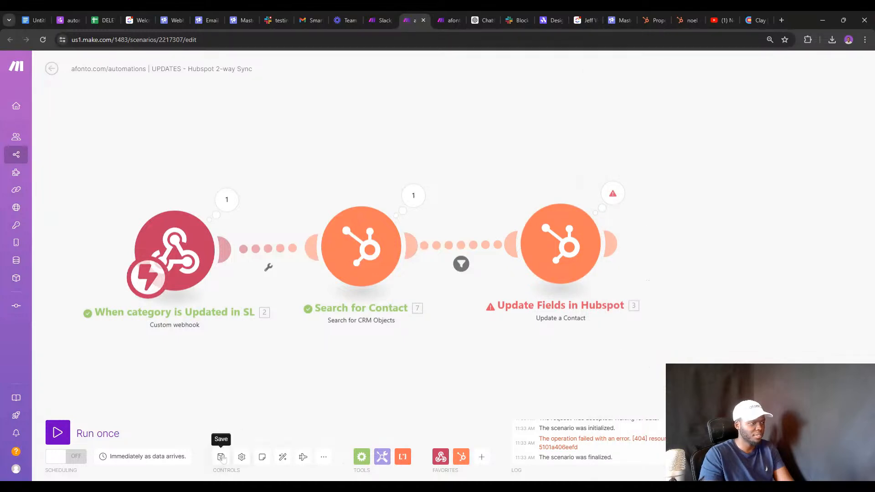
Rerun on existing webhook data and inspect the failed update's input Properties items 1–3.
click(93, 433)
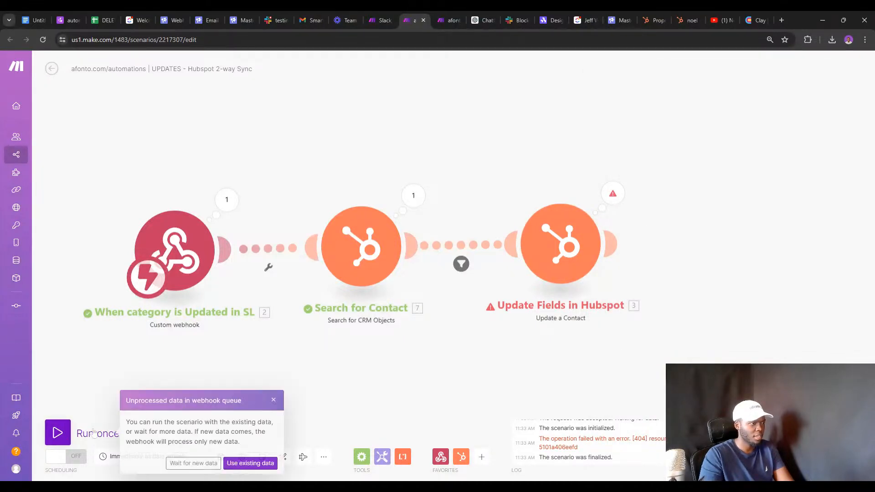
click(250, 462)
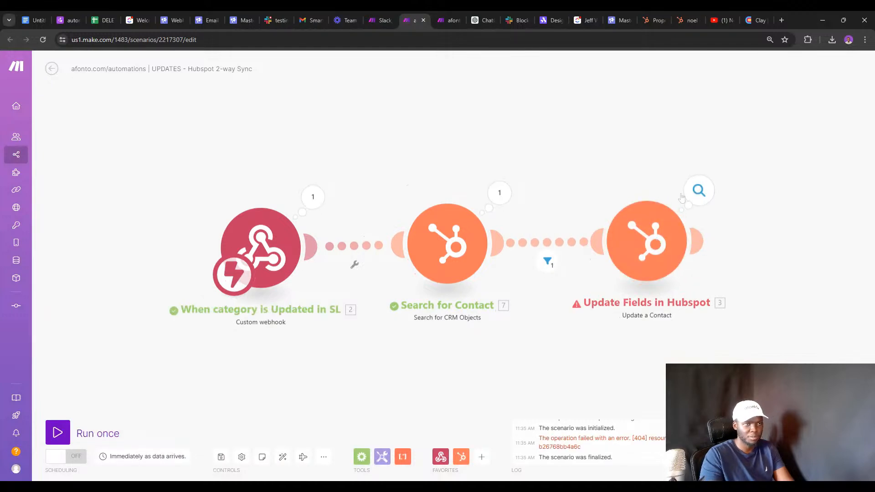
click(698, 191)
click(518, 309)
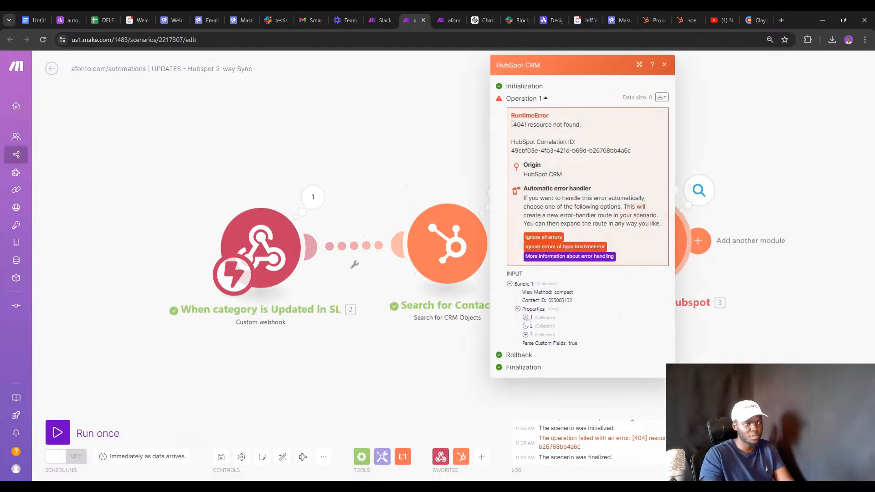
click(525, 318)
double_click(542, 326)
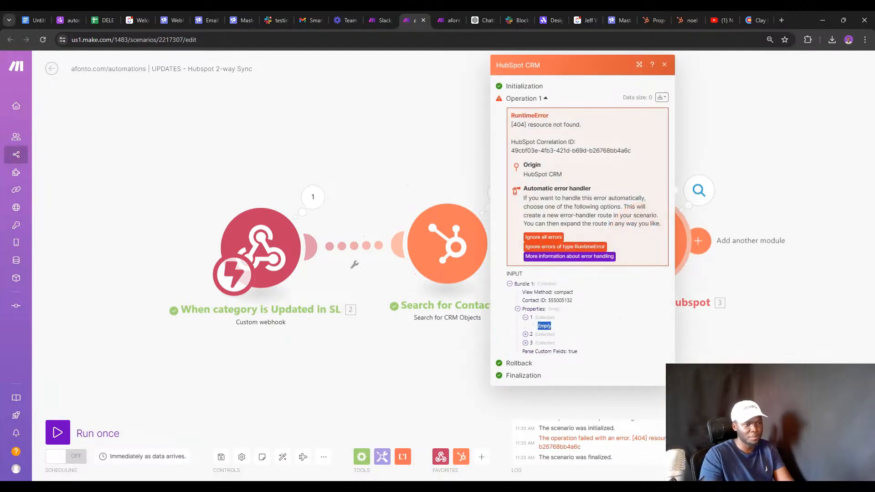
click(525, 335)
click(525, 360)
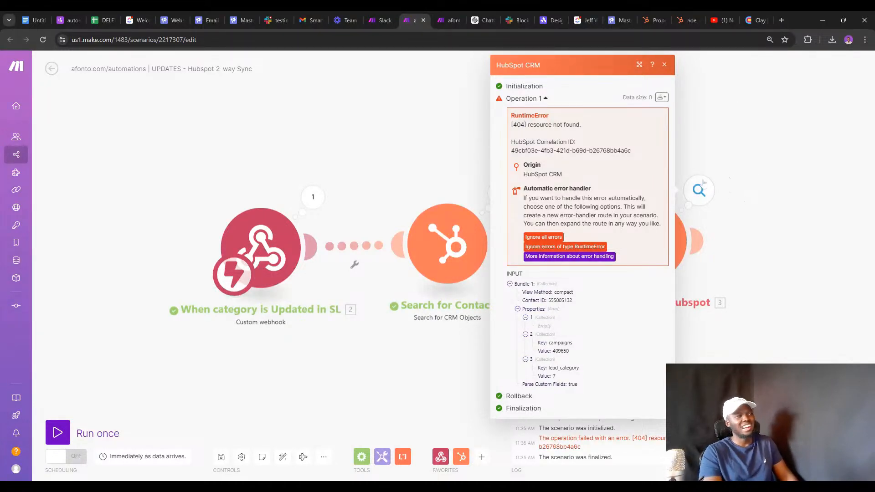
Check the Update Fields in Hubspot settings, then reopen the 404 error details.
click(735, 187)
click(636, 244)
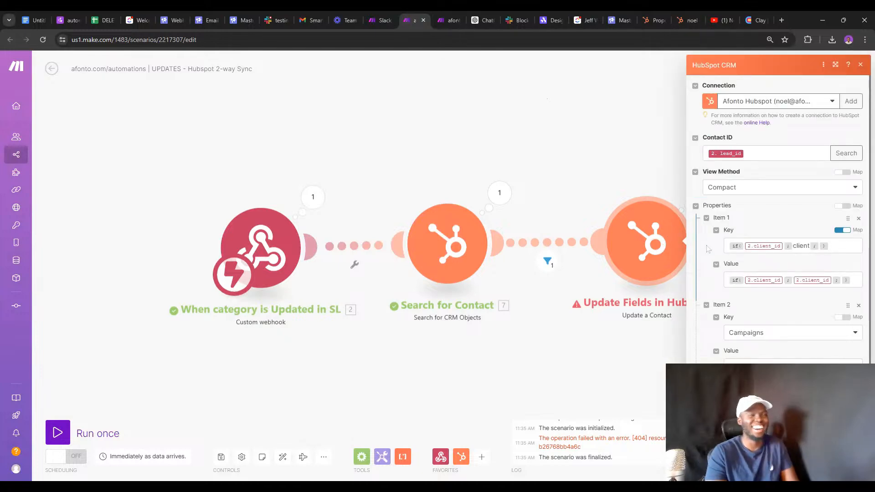
click(627, 187)
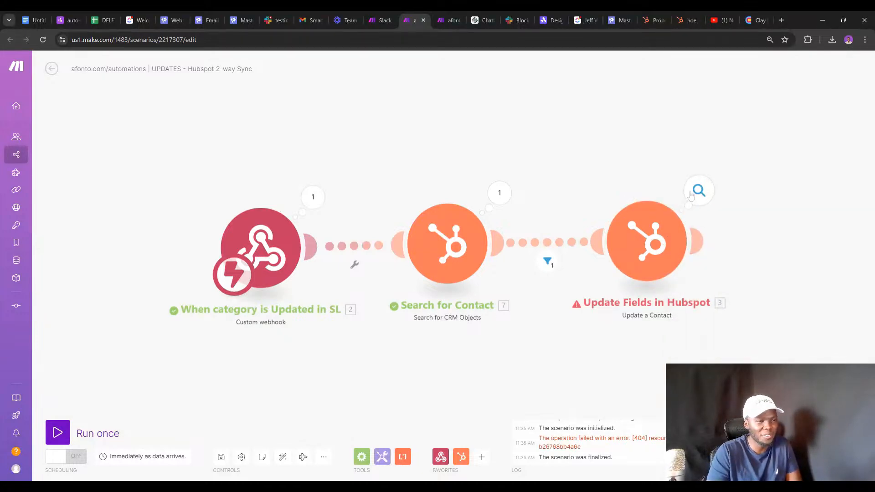
click(691, 194)
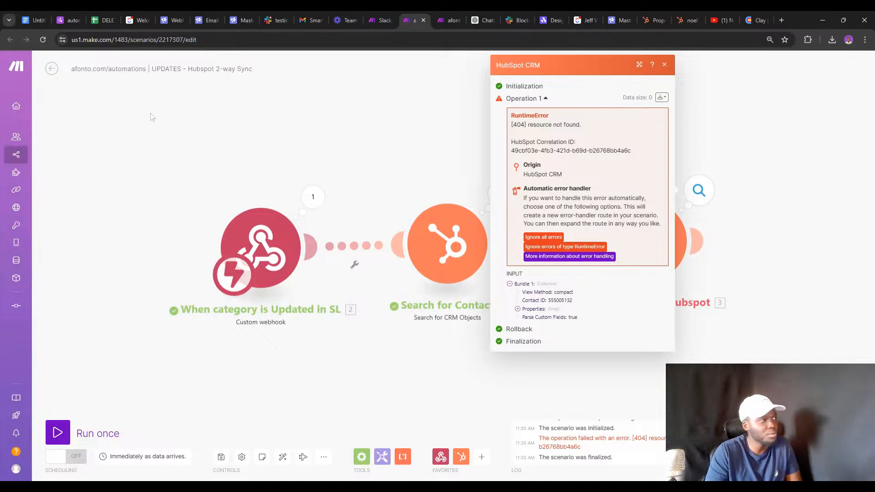
Browse the Danger Zone, Respond to emails from Slack and Weekly reports pages, then return to Make.
click(70, 20)
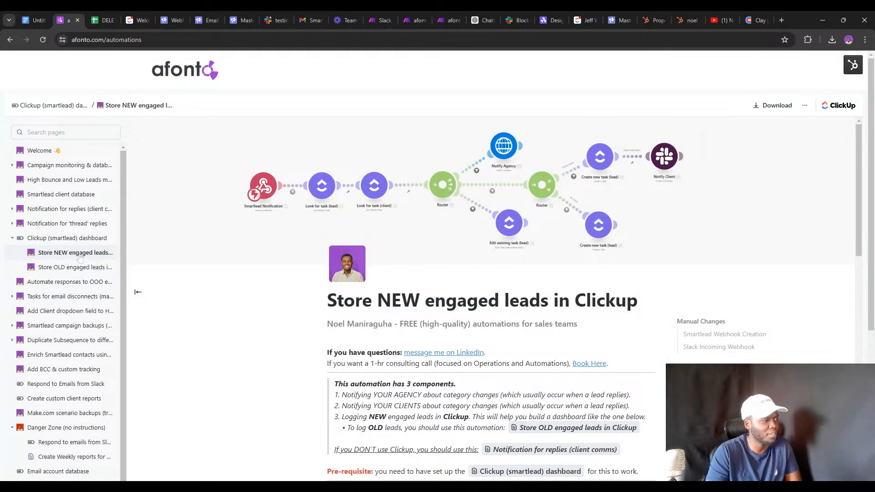
scroll(79, 258, down, 3)
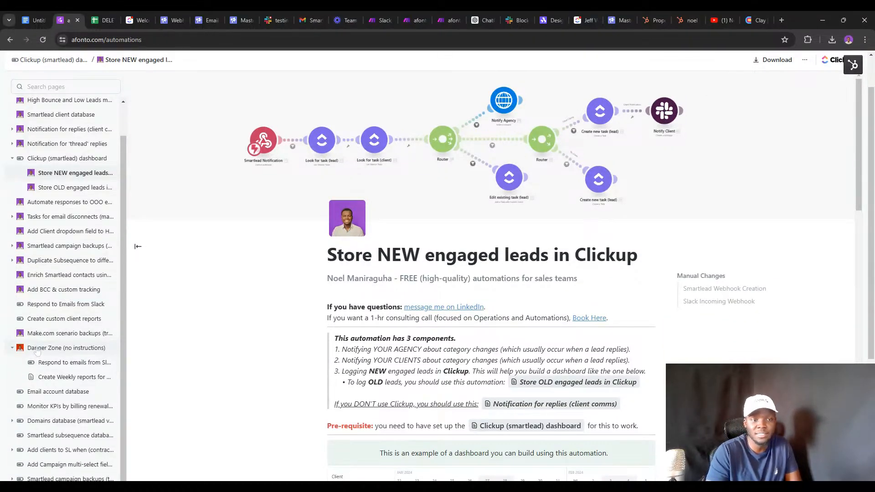
click(37, 349)
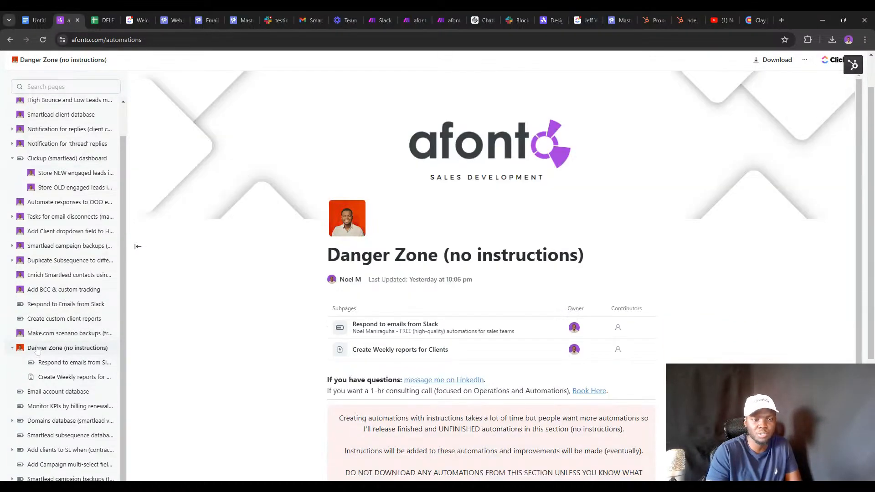
click(54, 367)
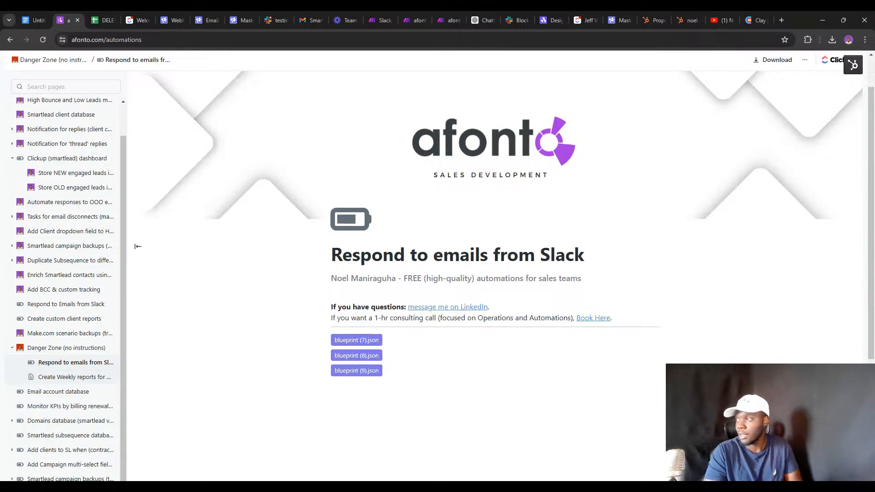
click(53, 378)
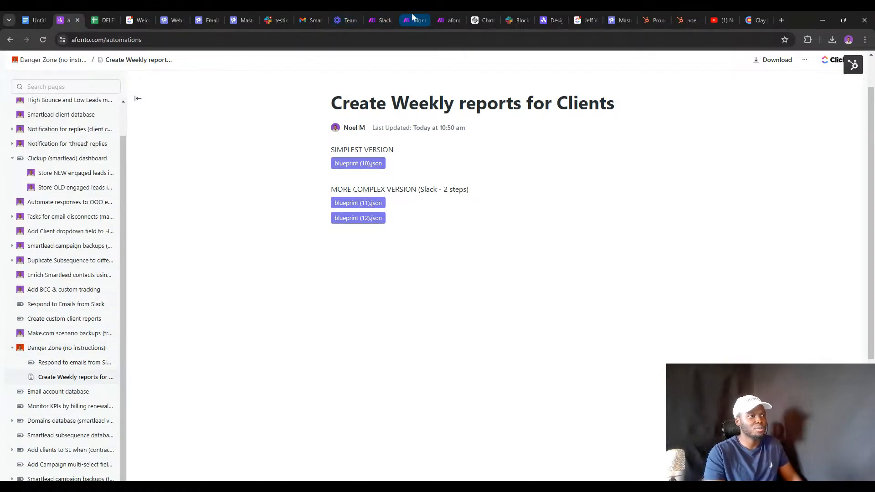
click(413, 20)
click(737, 262)
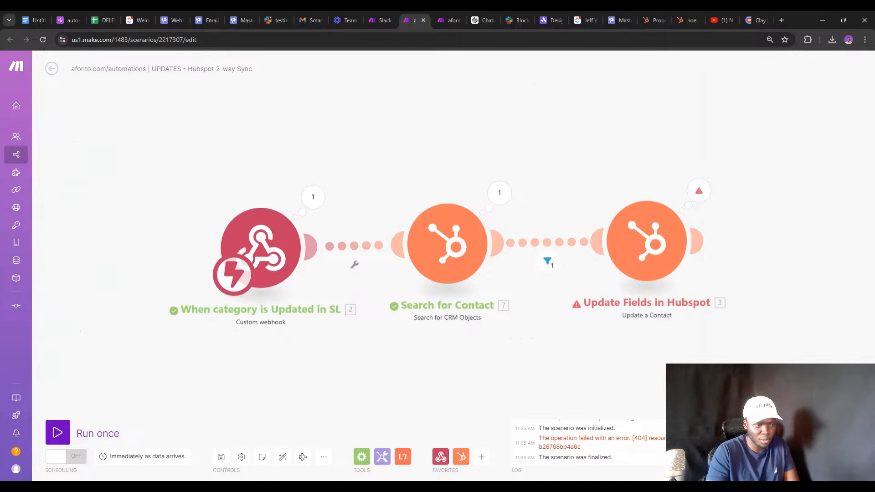
Expand the failed update's input Properties to see what item 1 contained.
click(699, 191)
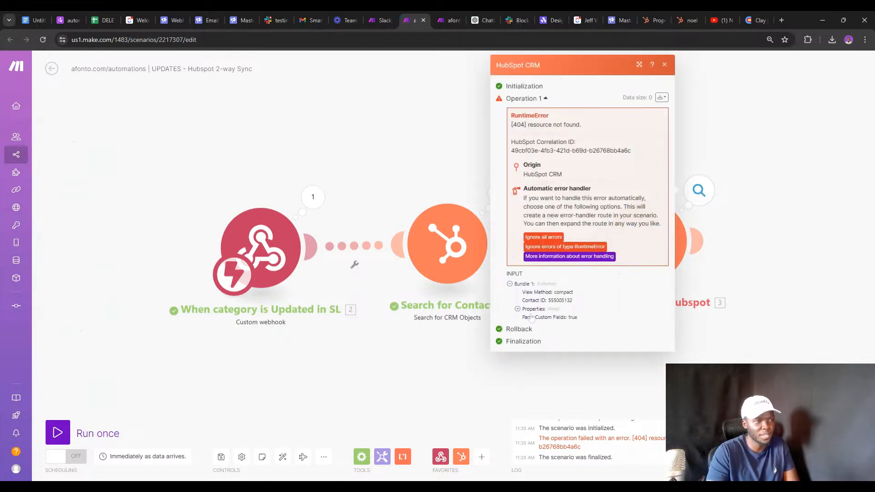
triple_click(532, 309)
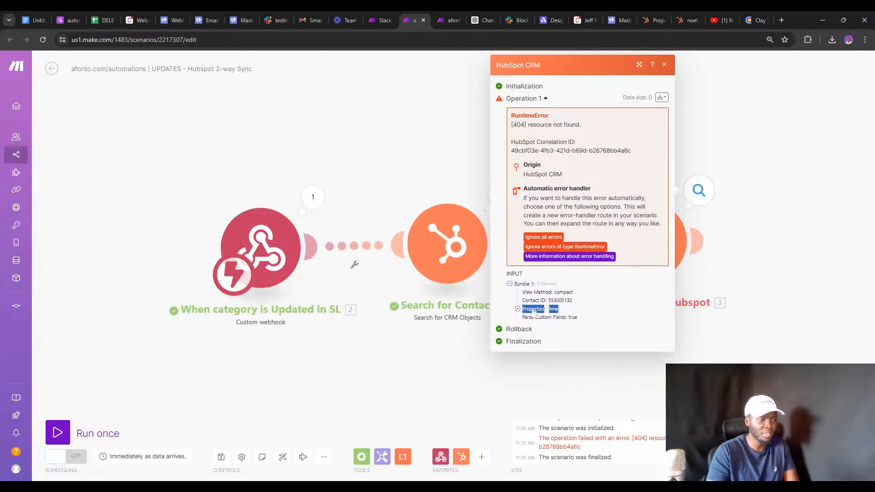
click(517, 309)
click(527, 318)
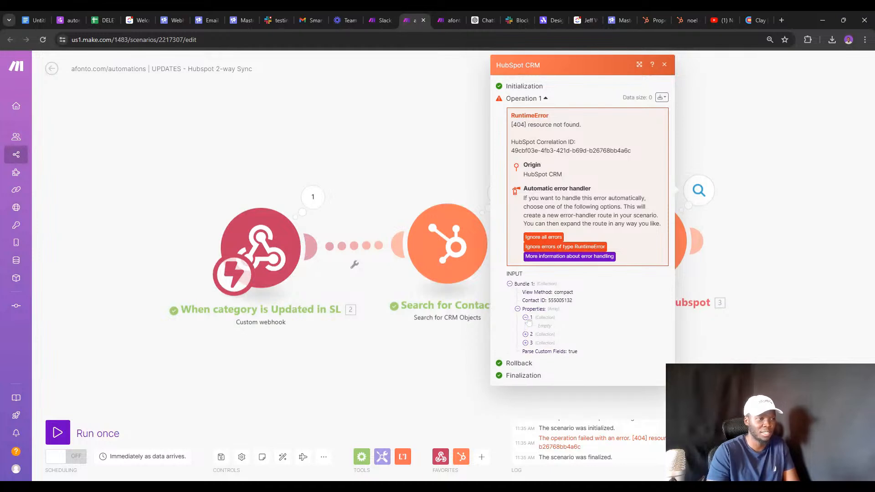
Open the Update Fields in Hubspot module settings.
click(758, 282)
click(644, 257)
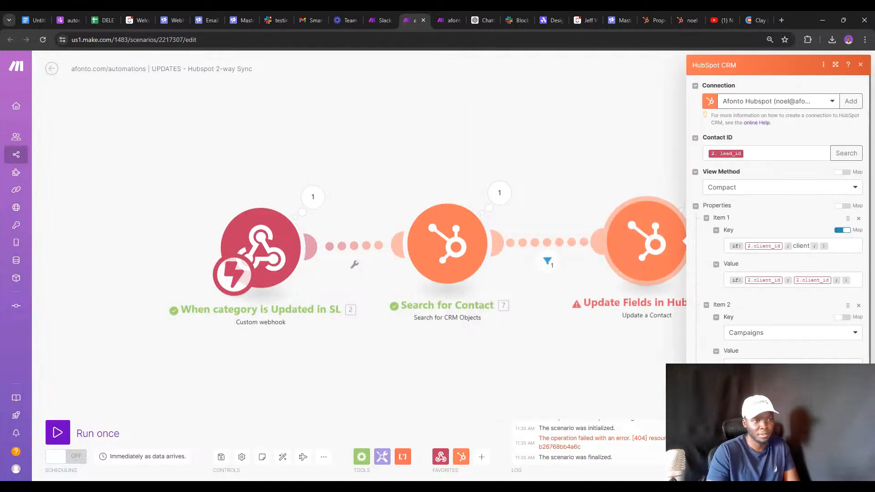
click(612, 327)
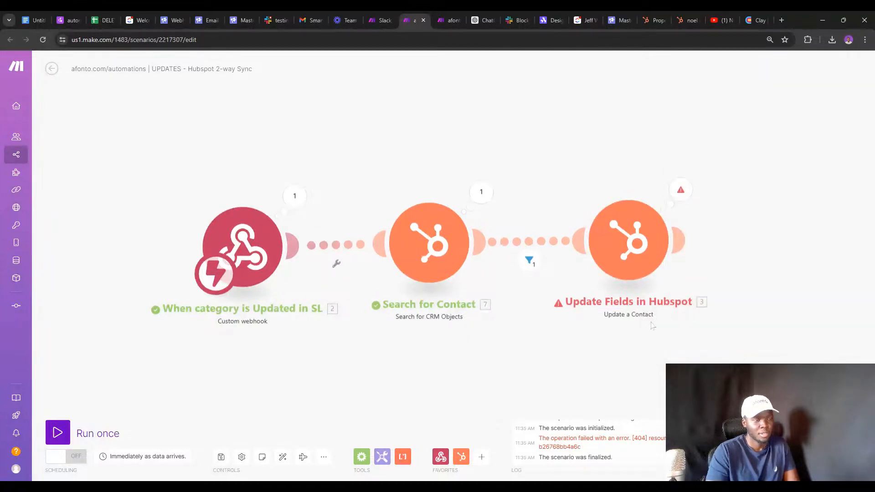
click(629, 240)
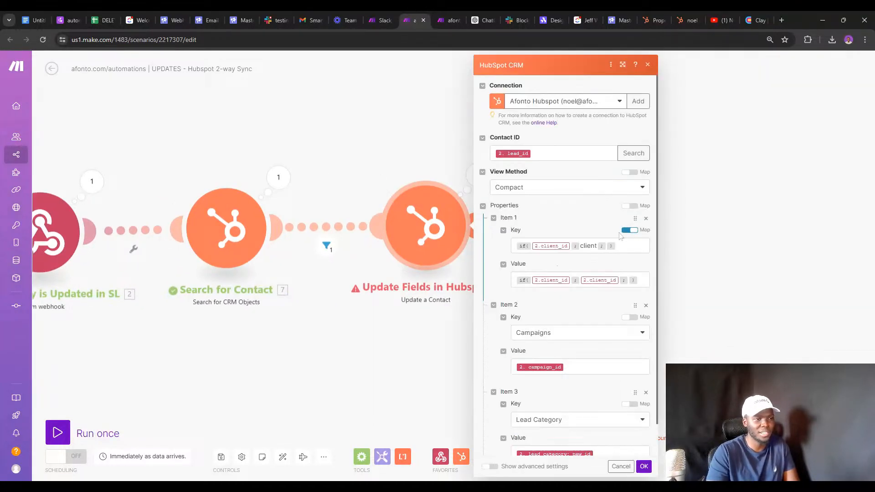
Try fixed versus mapped choices and stripping the if() on Item 1's key, then discard the edits.
click(630, 230)
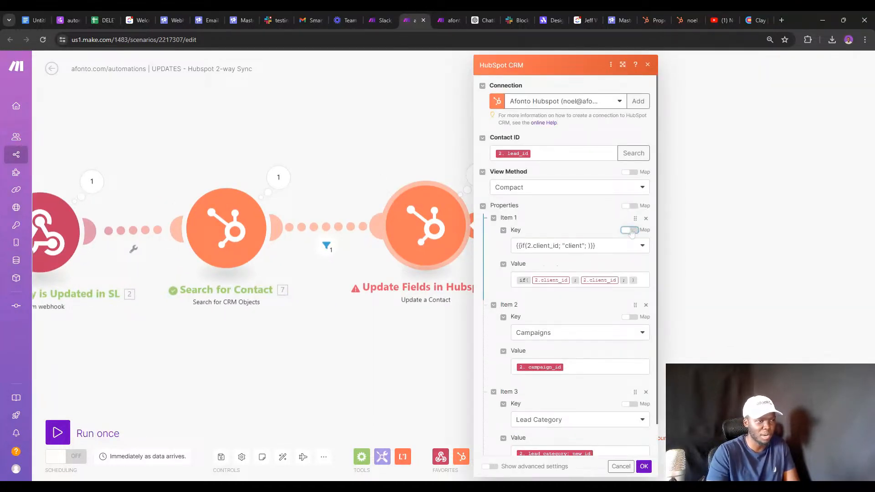
click(630, 231)
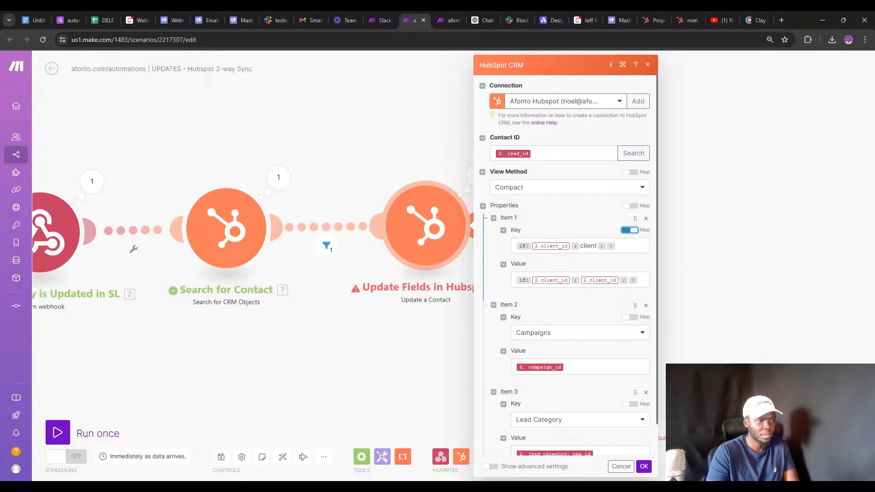
click(630, 230)
click(631, 245)
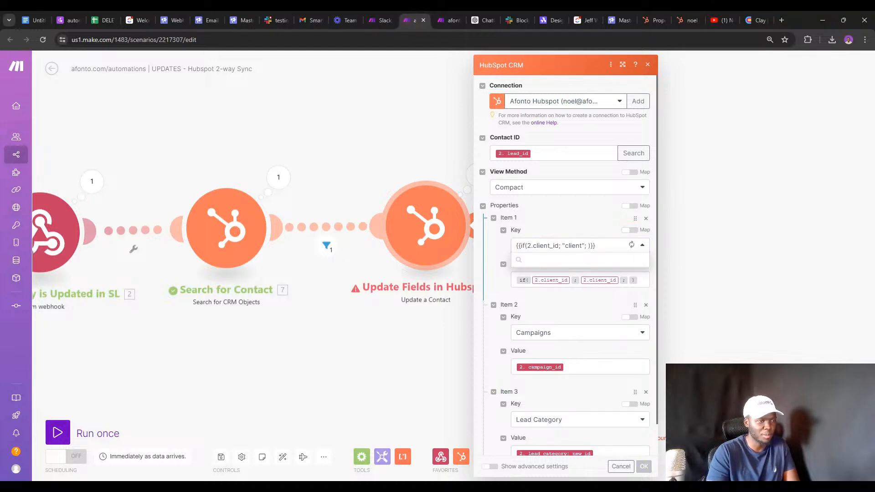
click(618, 242)
click(627, 246)
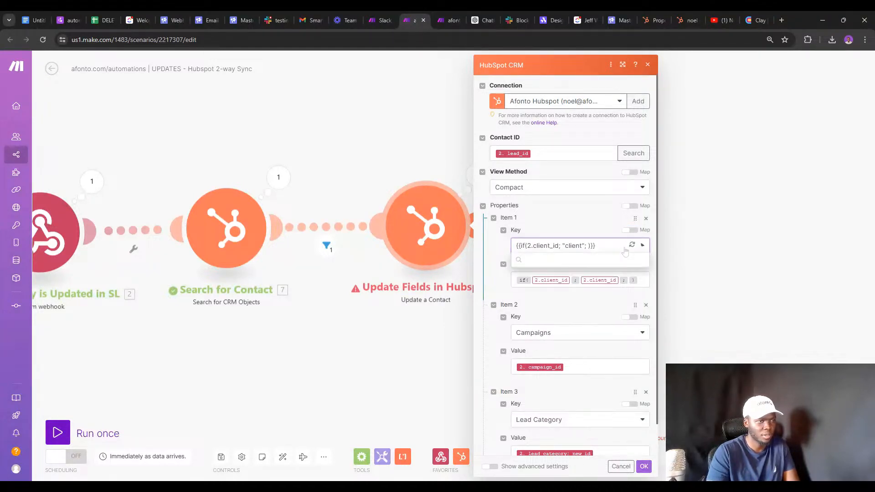
click(629, 230)
click(628, 246)
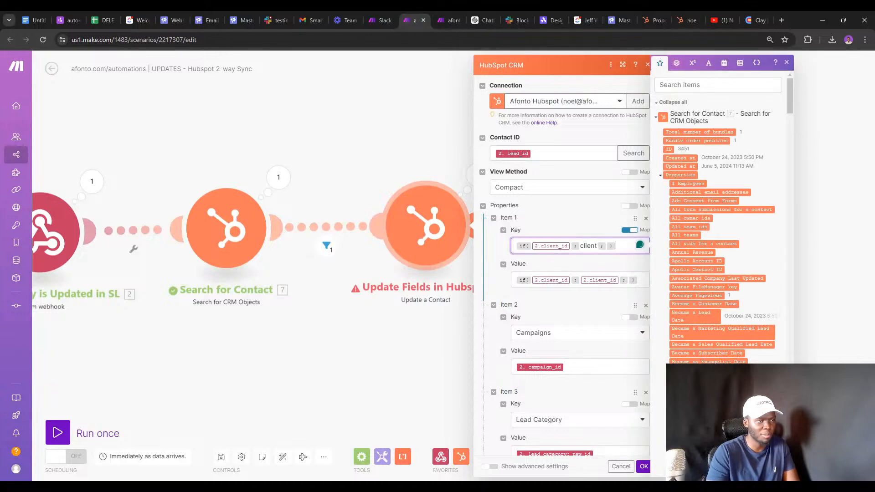
key(BackSpace)
key(BackSpace)
key(Left)
key(Left)
key(Left)
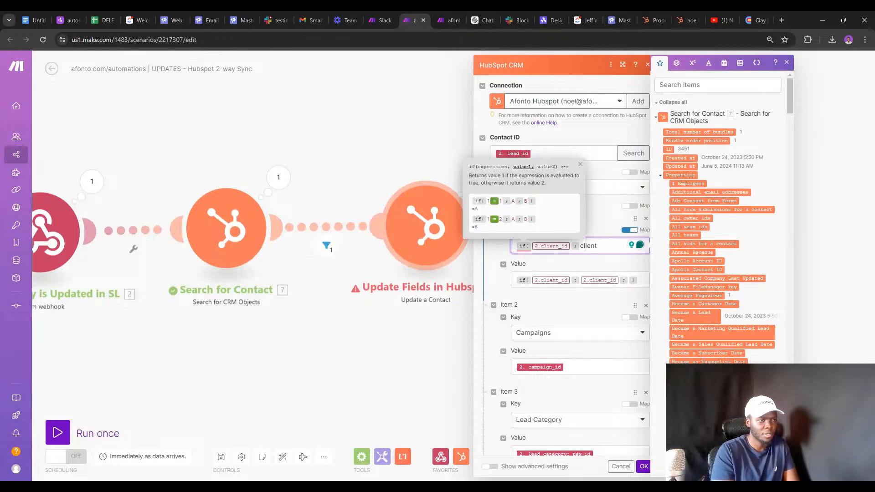
key(BackSpace)
key(BackSpace)
key(BackSpace)
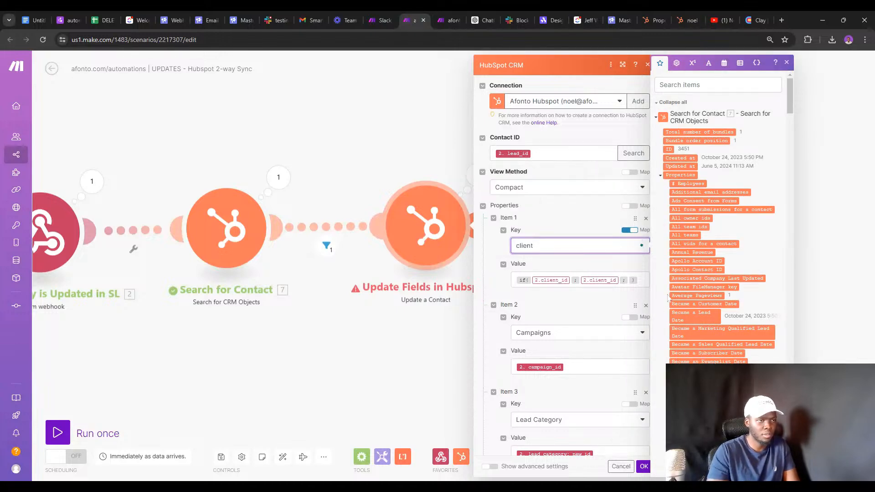
click(636, 279)
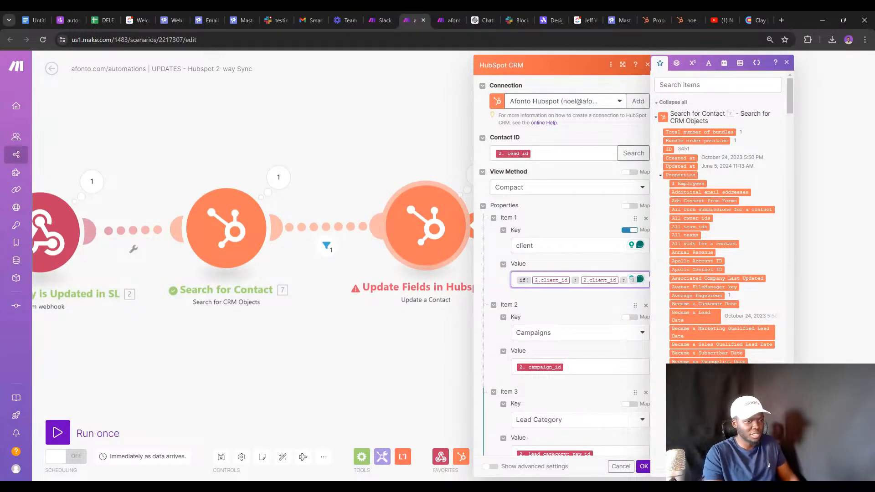
click(621, 466)
Reopen the module, toggle Properties mapping off and back, and open the View Method list.
click(441, 249)
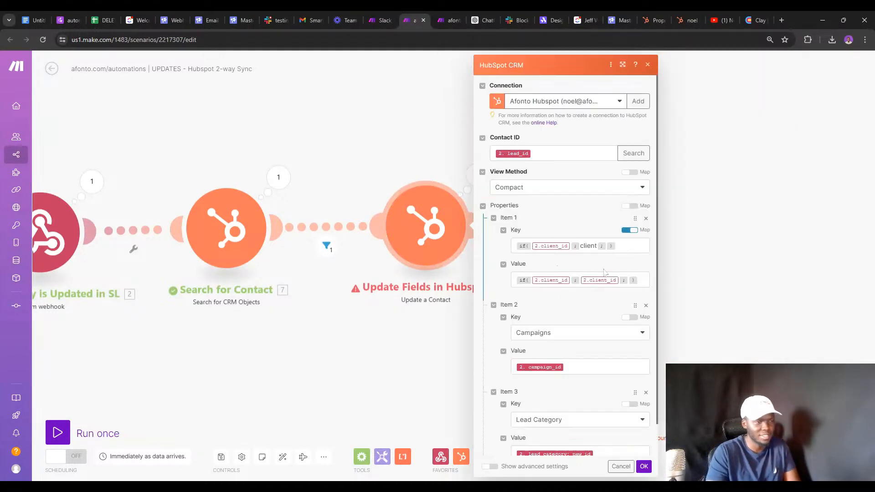
scroll(633, 186, down, 1)
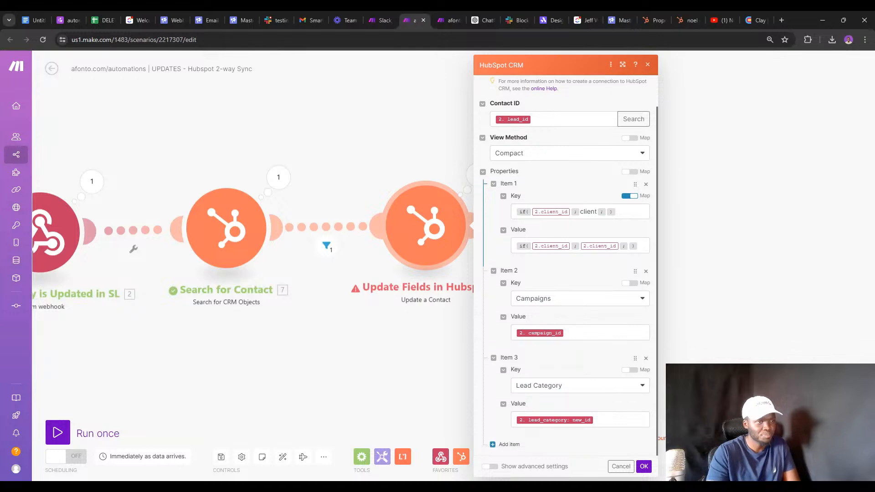
click(630, 172)
click(630, 206)
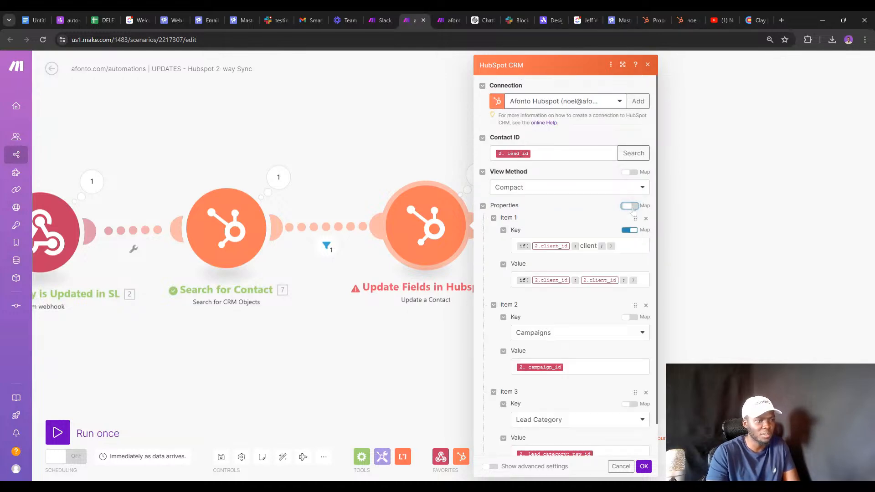
scroll(577, 237, down, 1)
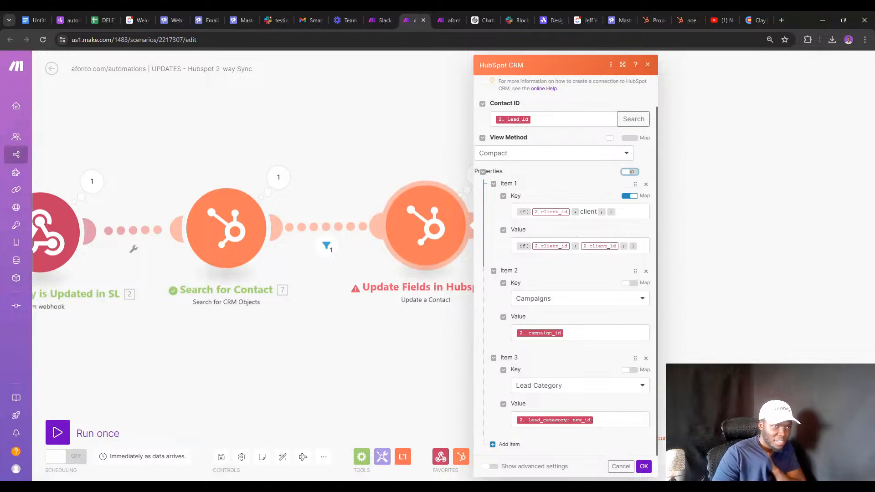
click(567, 153)
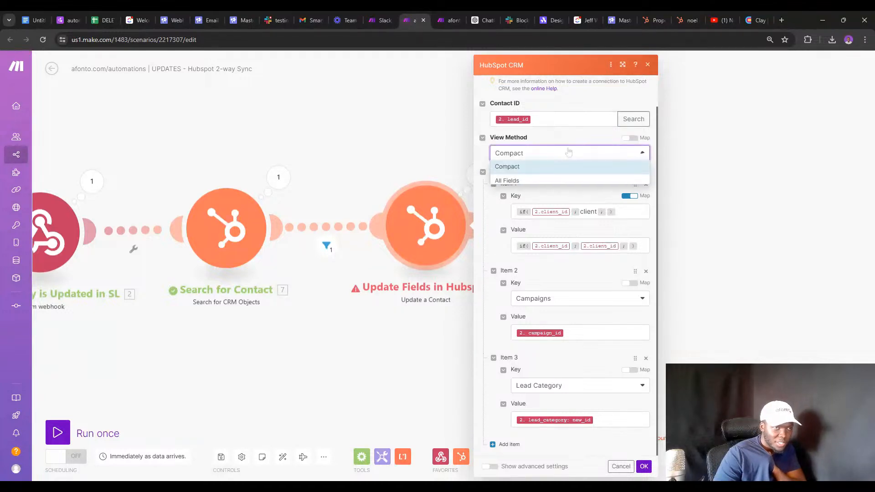
Switch the view method so every contact field appears as its own input.
click(547, 181)
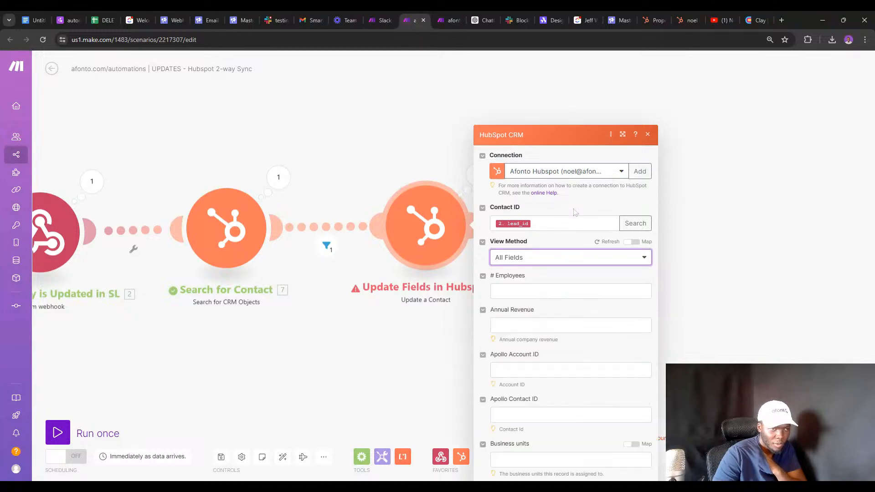
scroll(561, 208, down, 5)
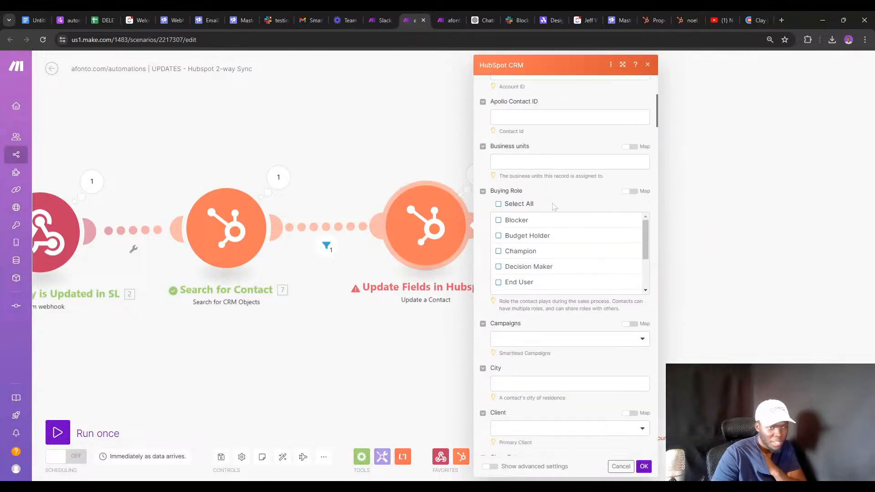
scroll(556, 207, up, 5)
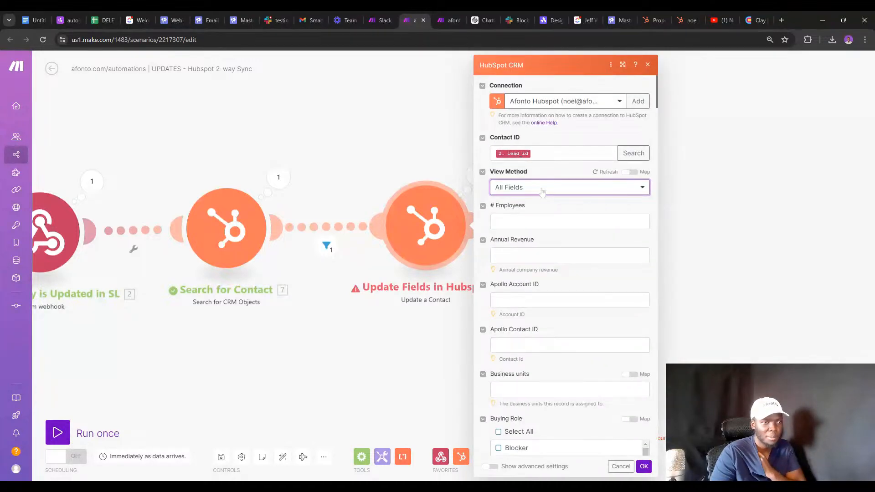
scroll(542, 192, down, 15)
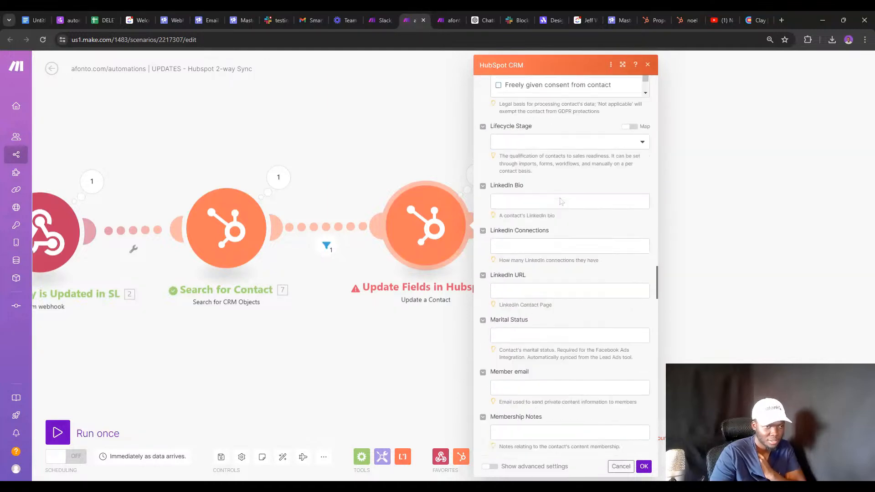
scroll(561, 200, down, 15)
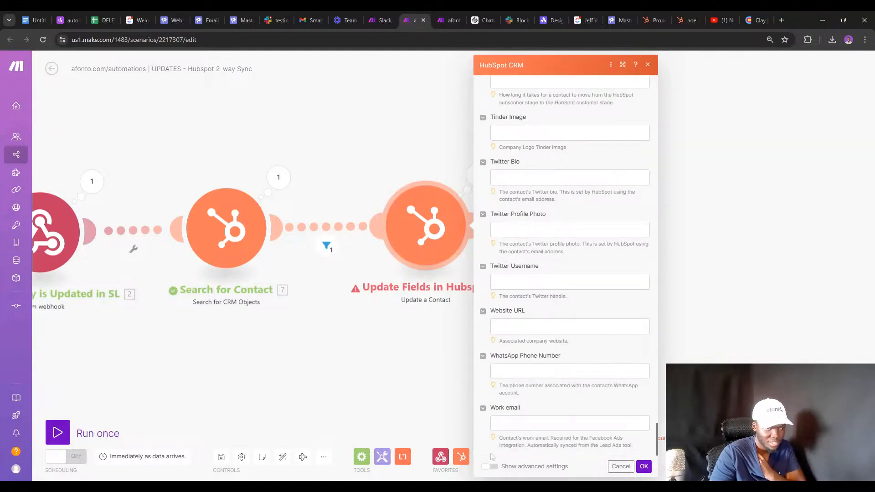
scroll(547, 384, up, 7)
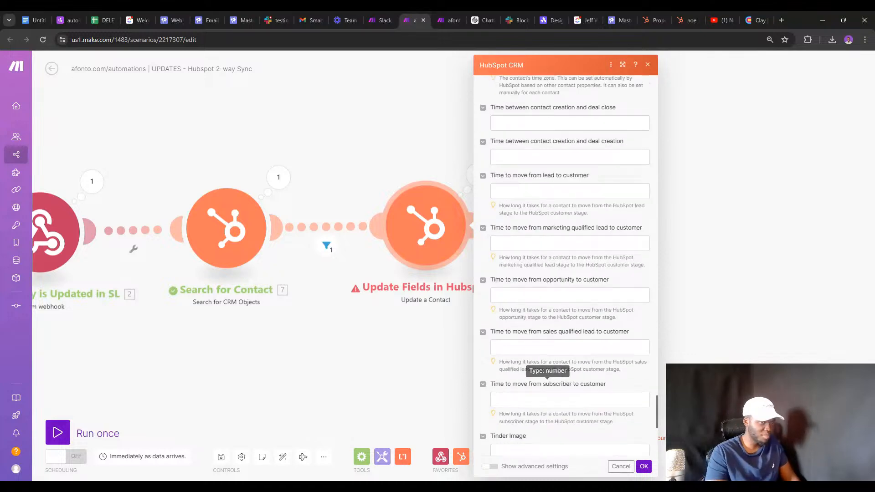
scroll(521, 392, up, 10)
Map the webhook's campaign_id into the Campaigns field.
key(ctrl+f)
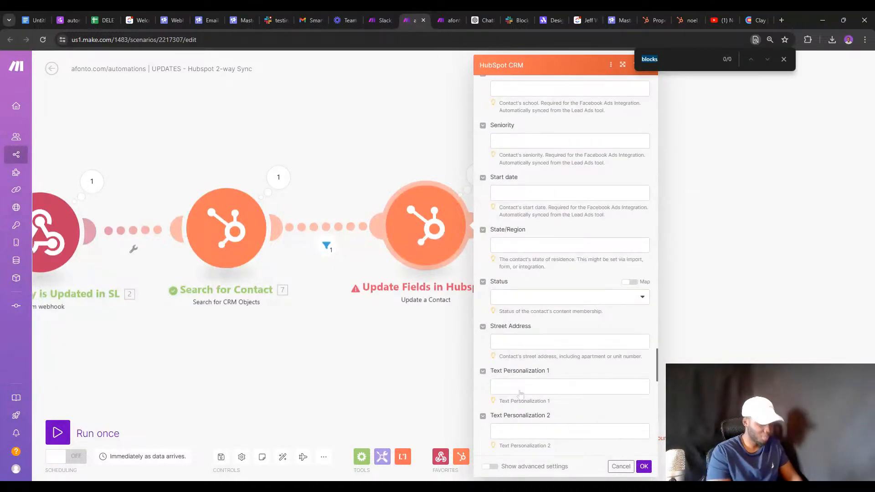
text(campaign)
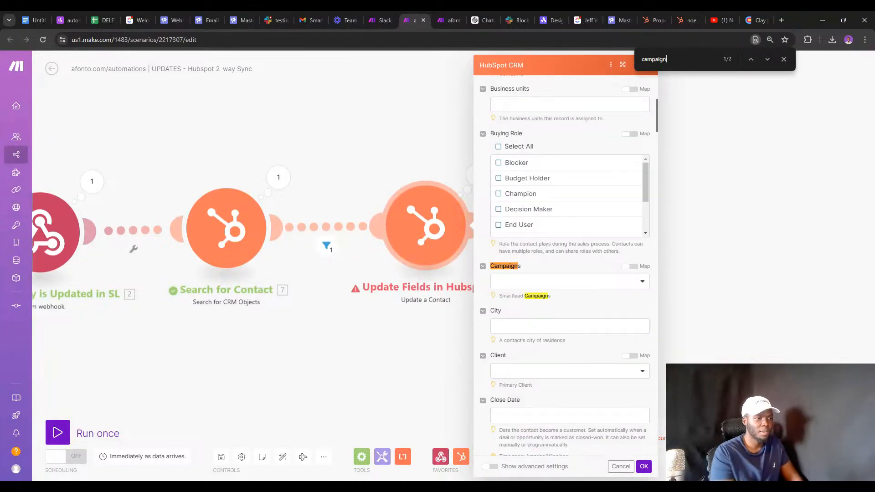
click(627, 267)
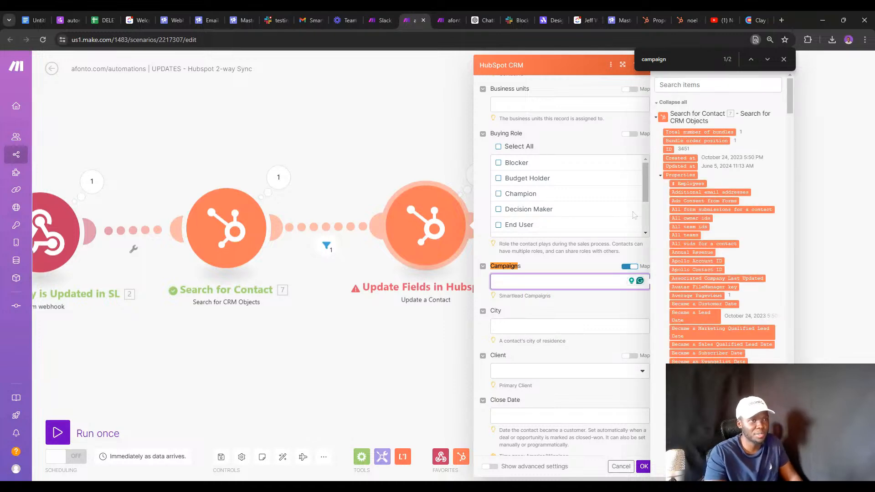
click(684, 80)
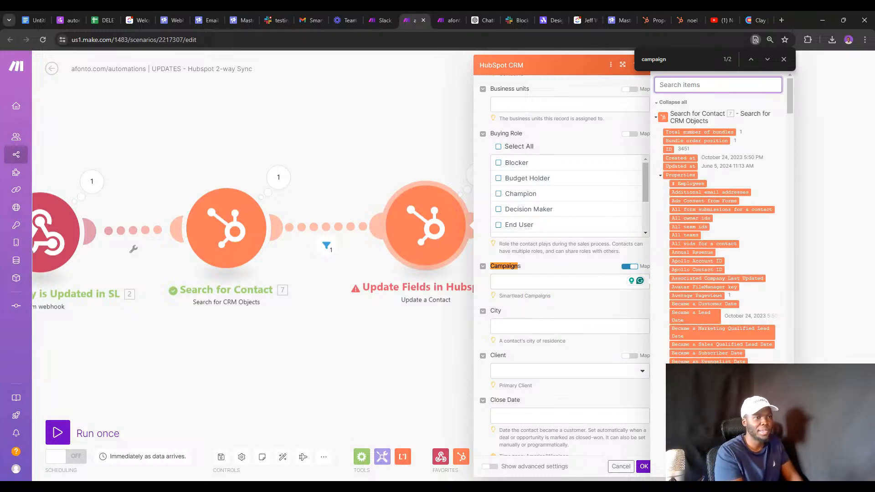
text(campai)
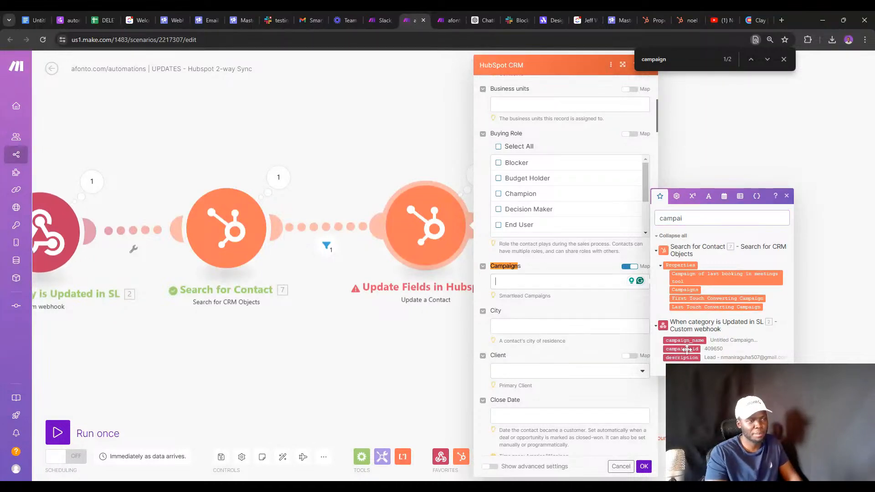
click(687, 348)
Map the webhook's lead_data.custom_fields.client value into the Client field.
double_click(671, 219)
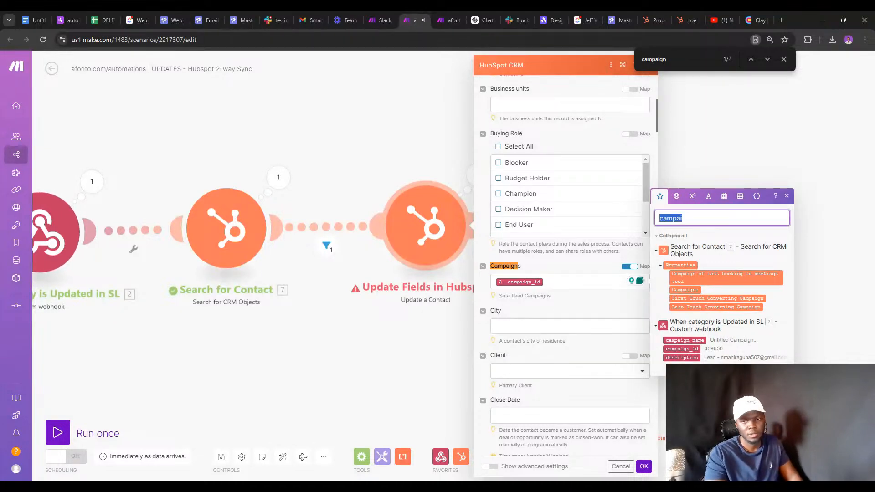
key(BackSpace)
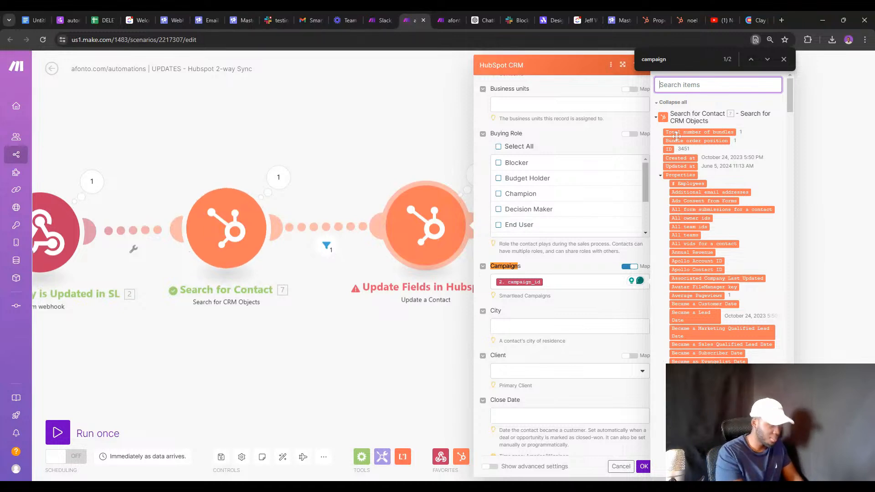
text(CLIENT)
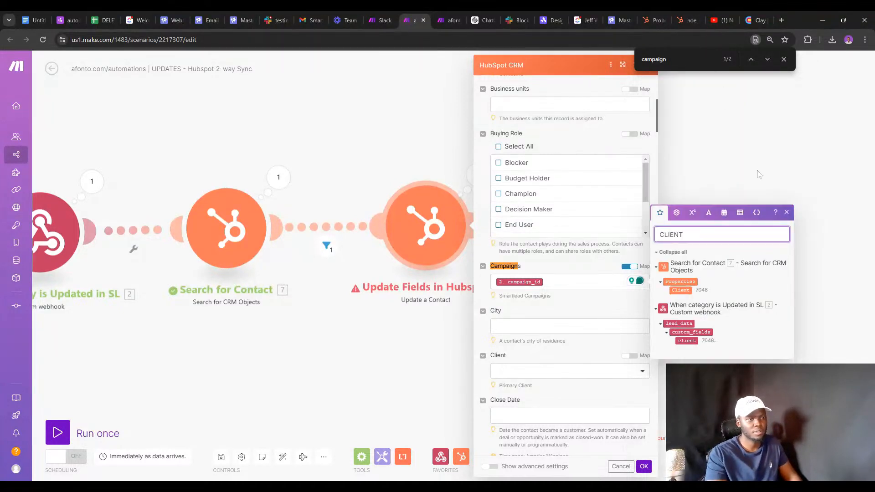
scroll(499, 285, down, 3)
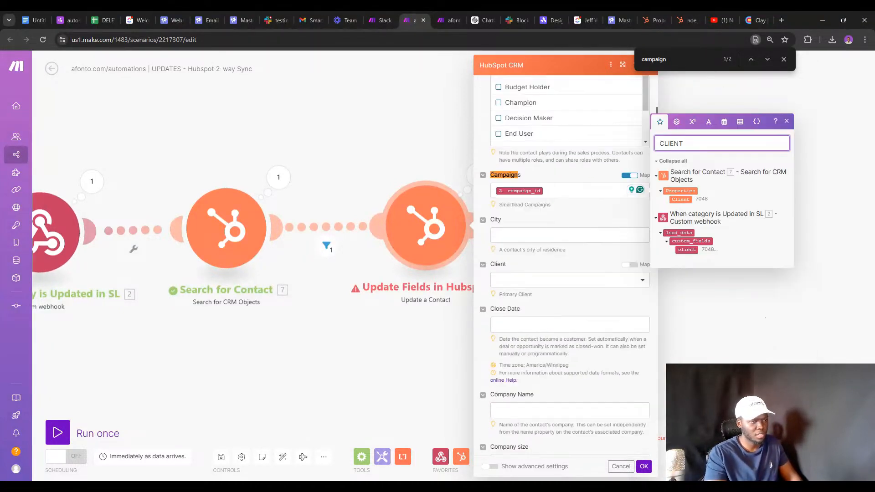
click(631, 265)
click(569, 280)
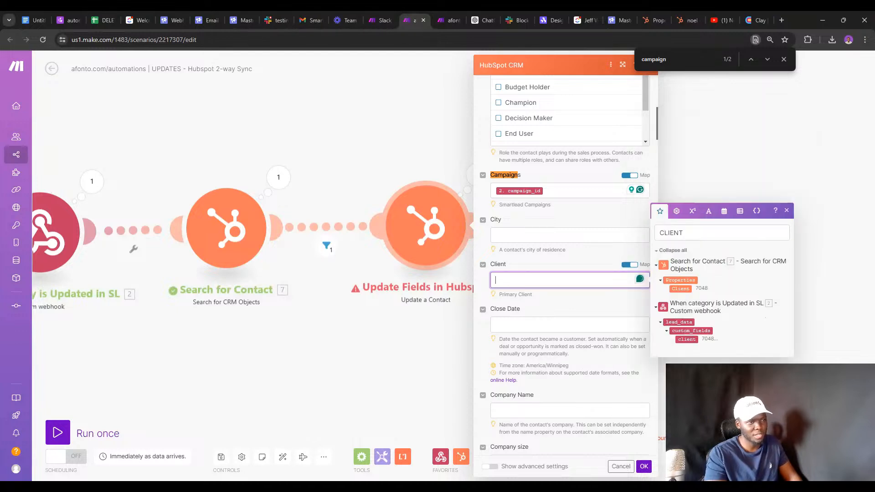
click(686, 339)
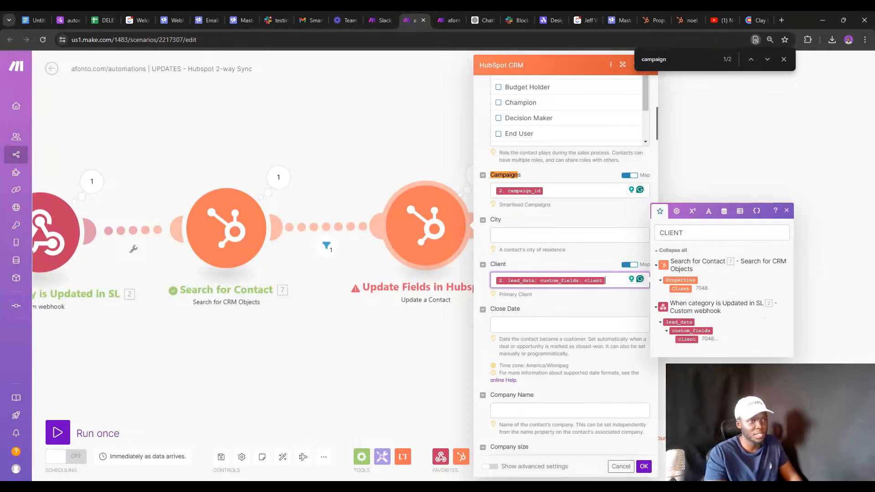
double_click(671, 233)
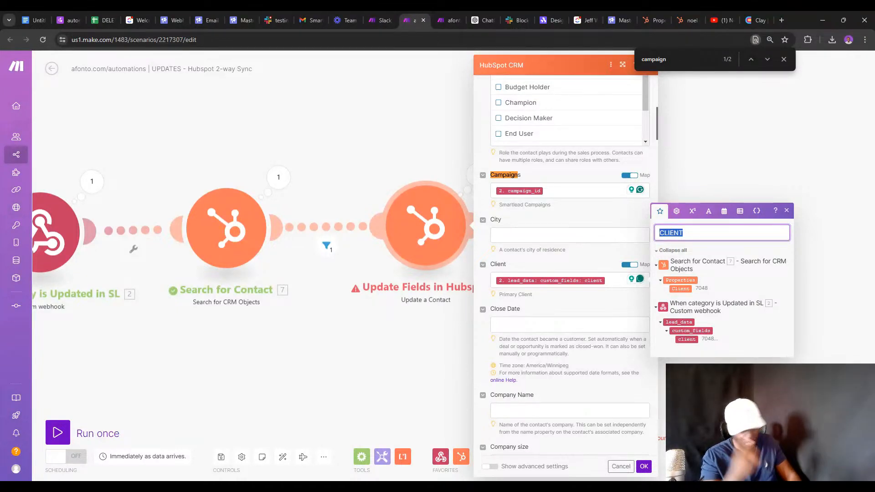
text(CATE)
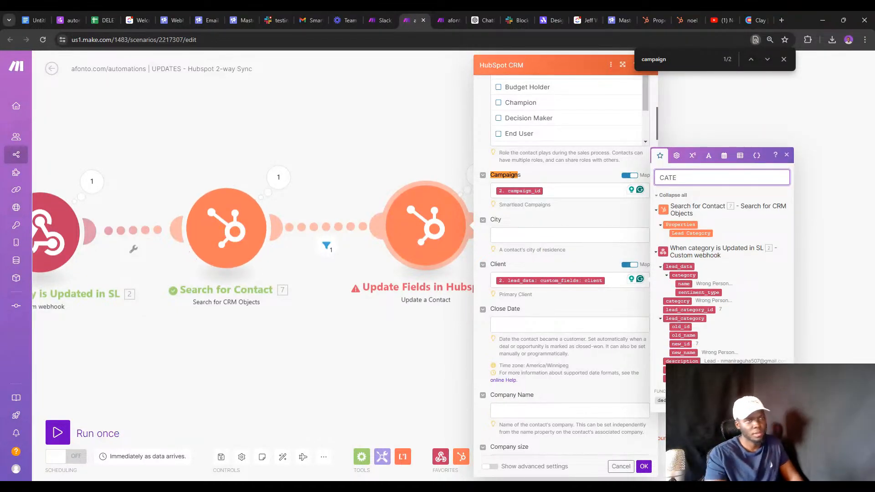
click(682, 345)
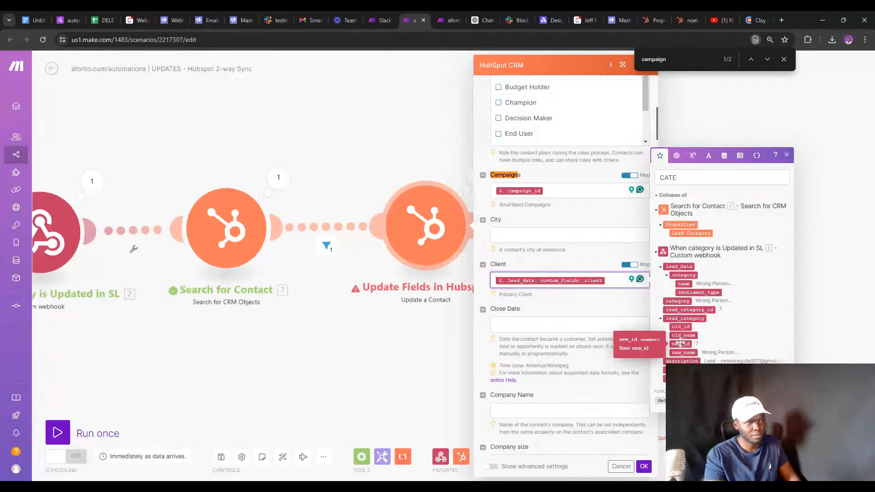
Map lead_category.new_id into Lead Category and save the module.
scroll(598, 250, down, 1)
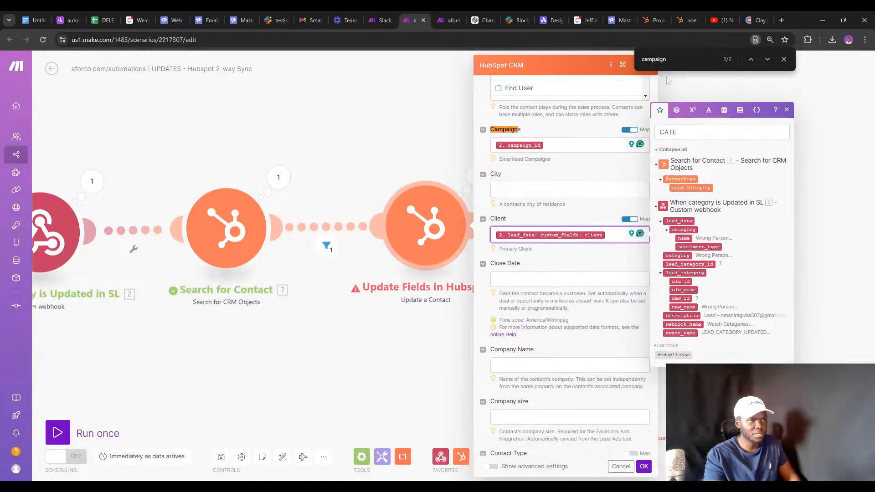
key(ctrl+f)
text(CATE)
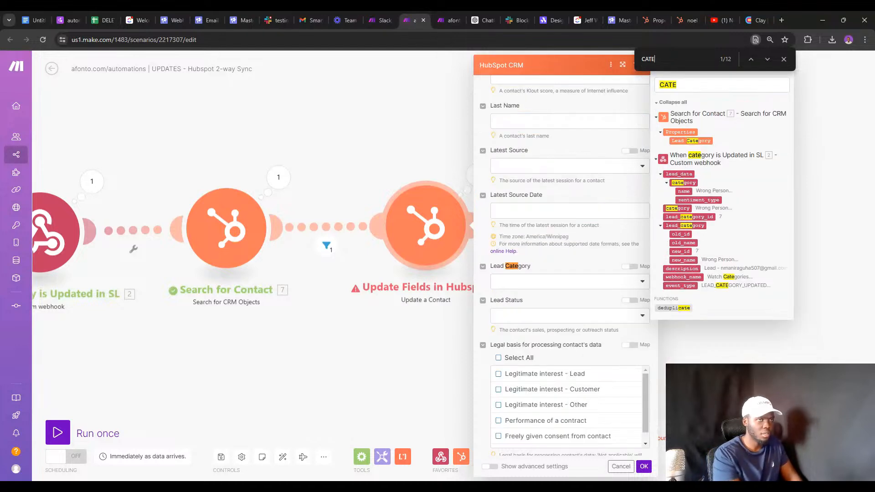
click(629, 268)
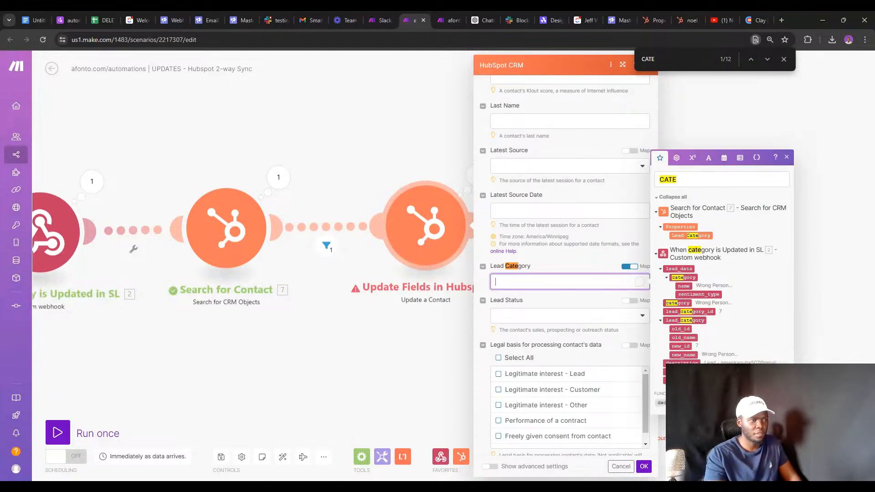
click(680, 346)
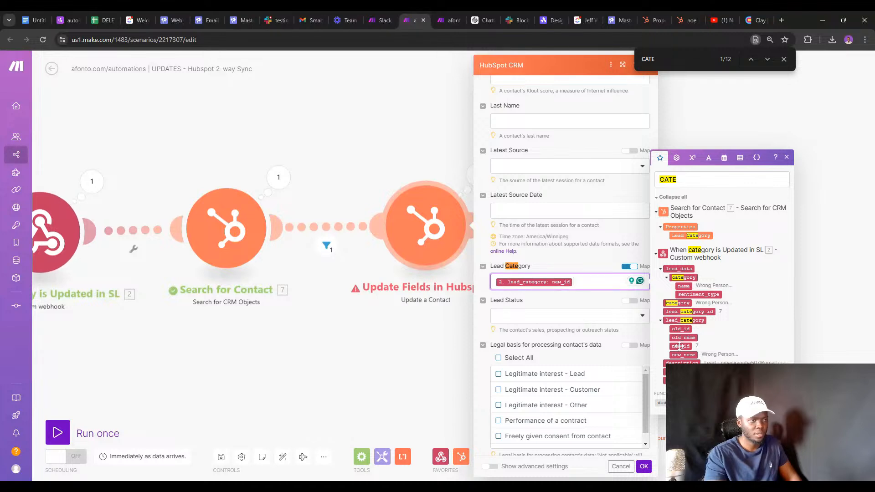
click(644, 466)
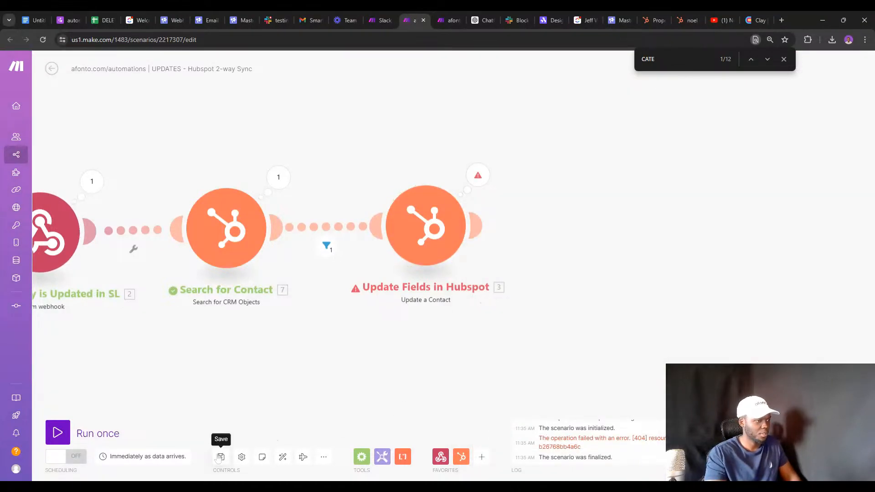
Run the scenario on the queued webhook data and review the Campaigns validation error.
scroll(246, 376, down, 3)
drag(280, 363, 297, 355)
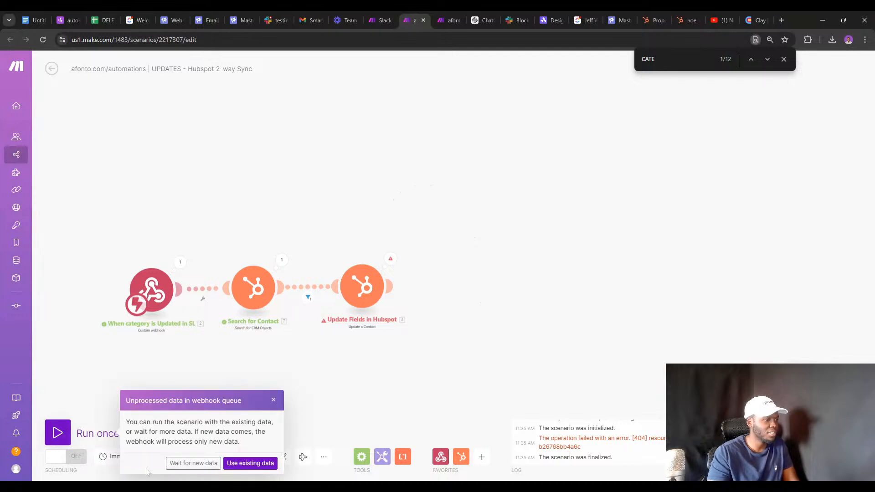
click(250, 463)
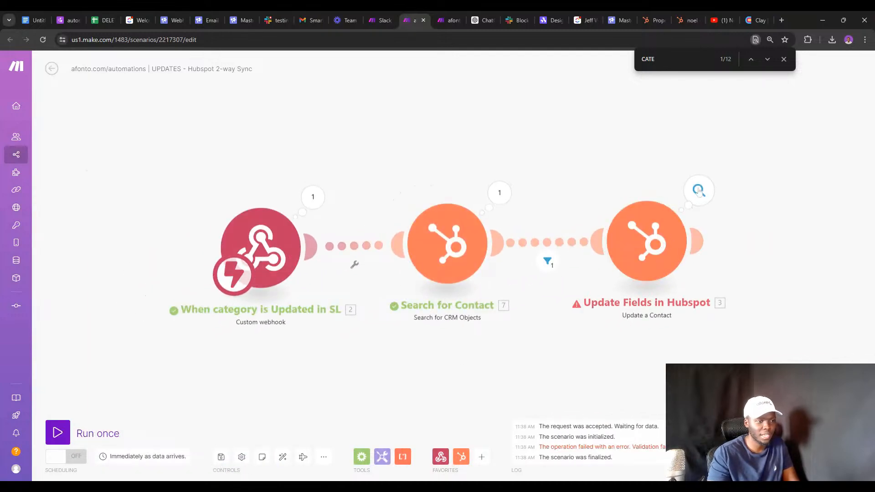
click(698, 190)
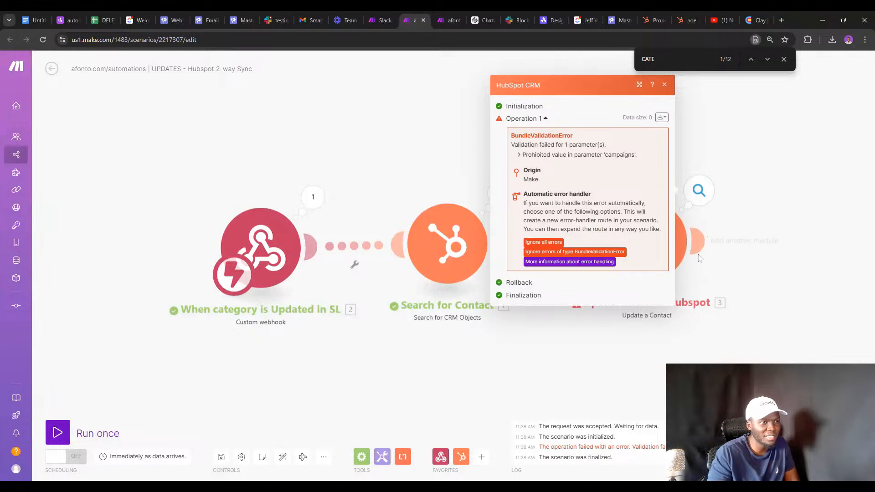
click(710, 281)
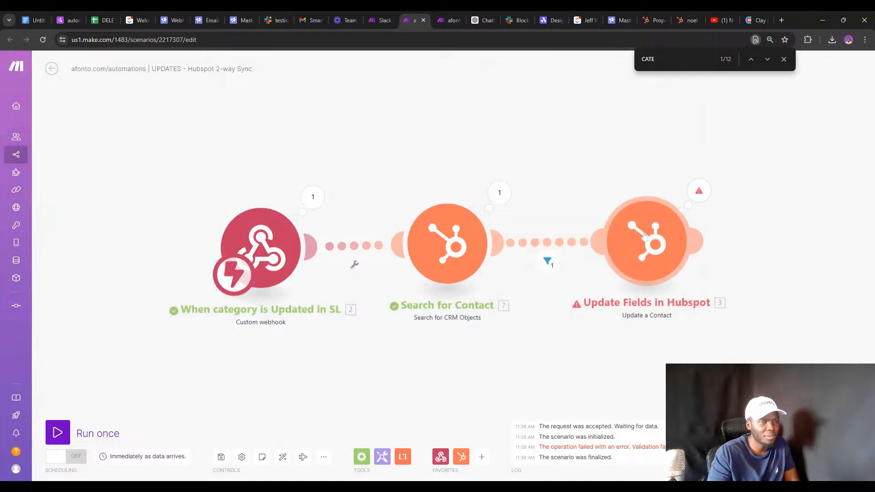
Reopen Update Fields and bring up the mappable items for the Campaigns field.
click(644, 235)
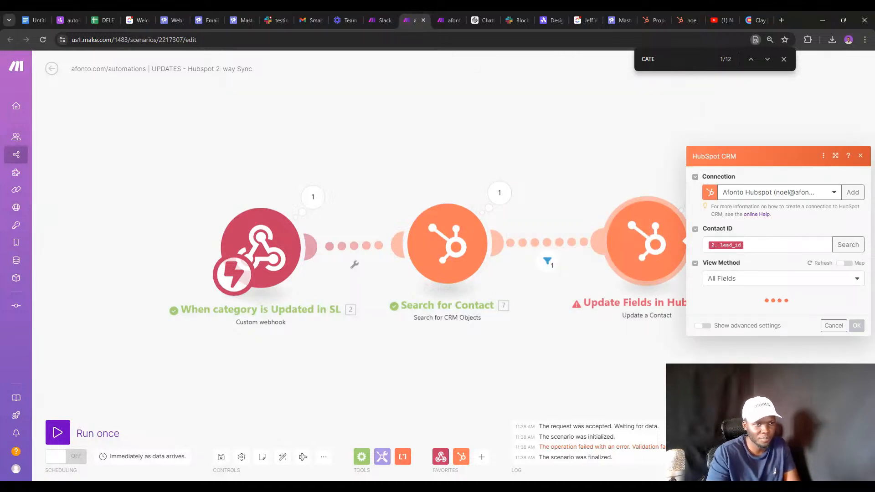
key(Escape)
scroll(769, 224, down, 5)
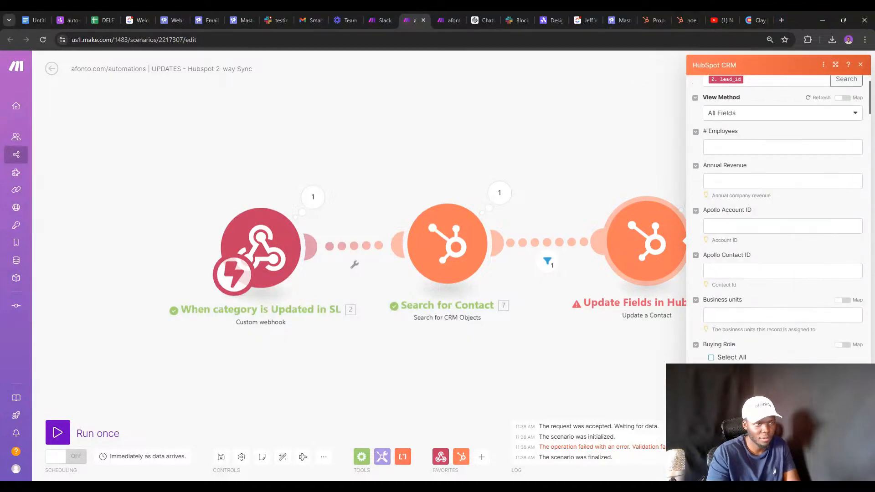
key(ctrl+f)
text(CA)
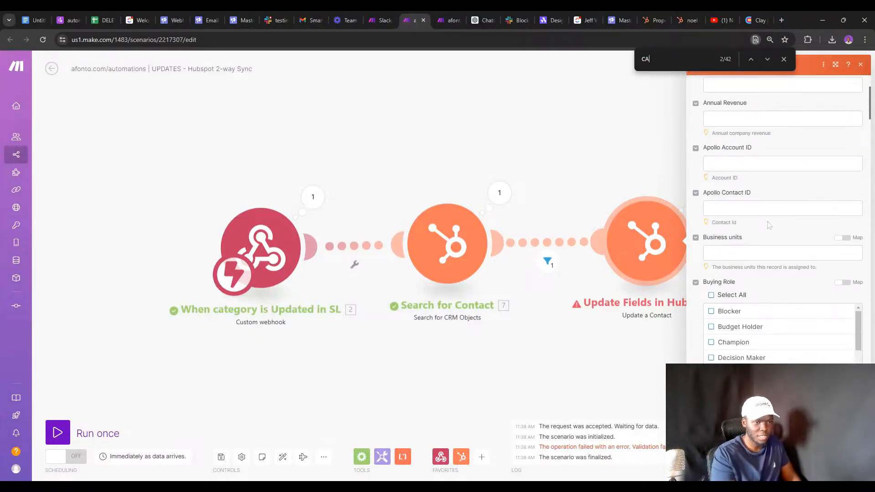
scroll(717, 338, down, 3)
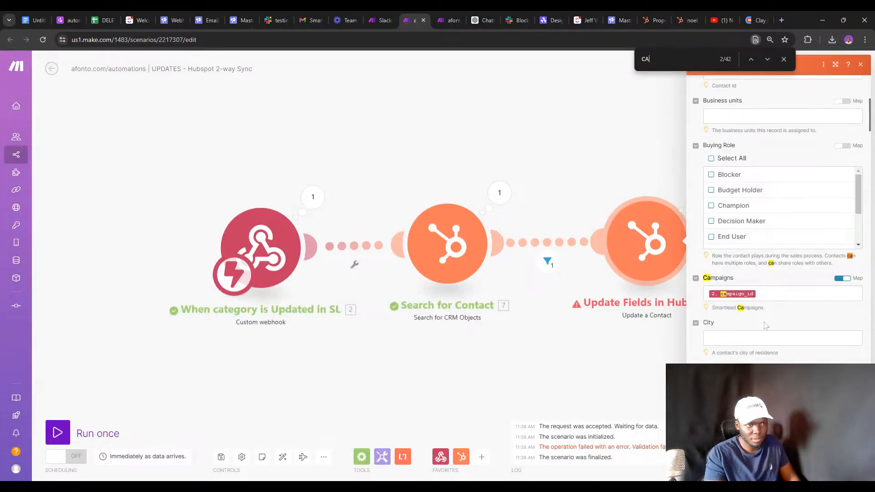
click(801, 293)
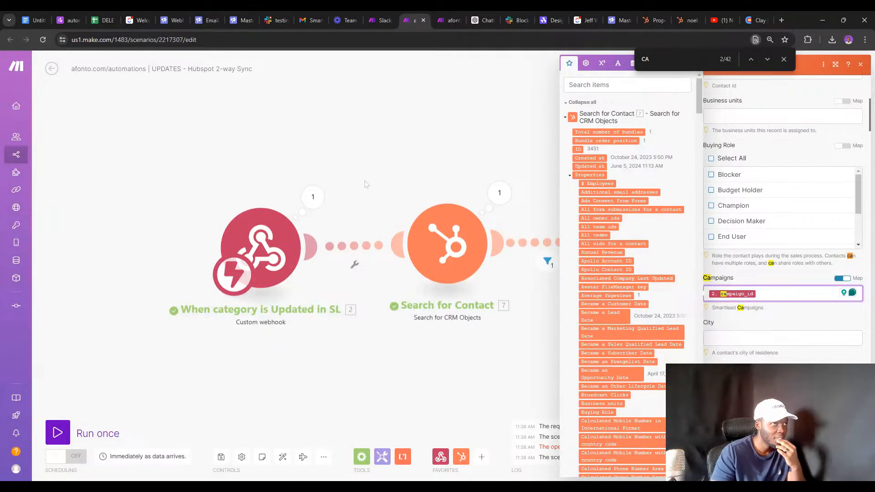
click(236, 20)
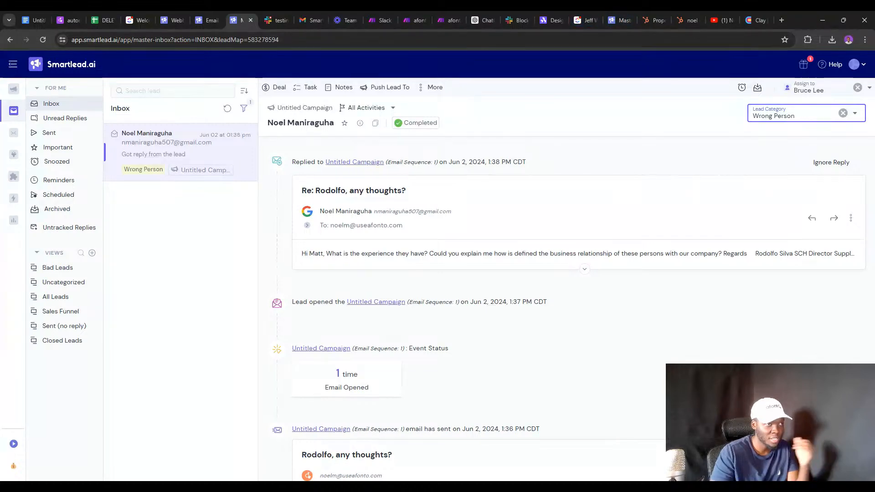
Show Smartlead's Email Campaigns list with Untitled Campaign and the paused Afonto campaigns.
click(207, 18)
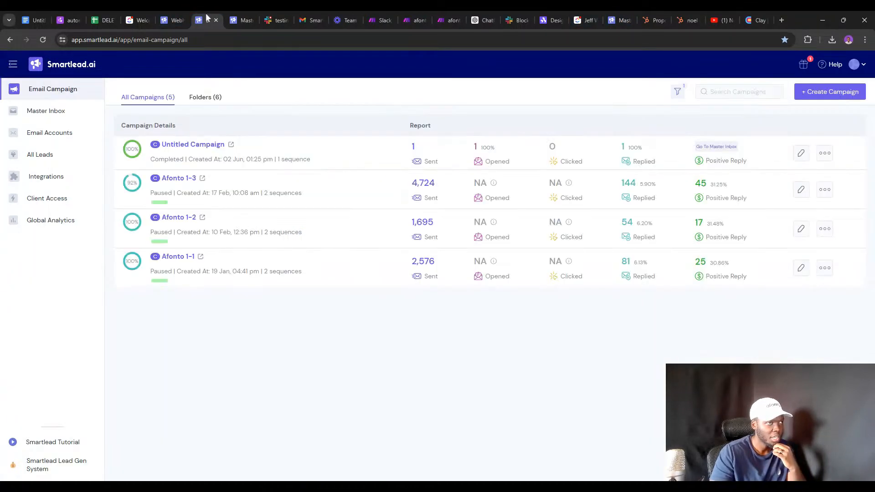
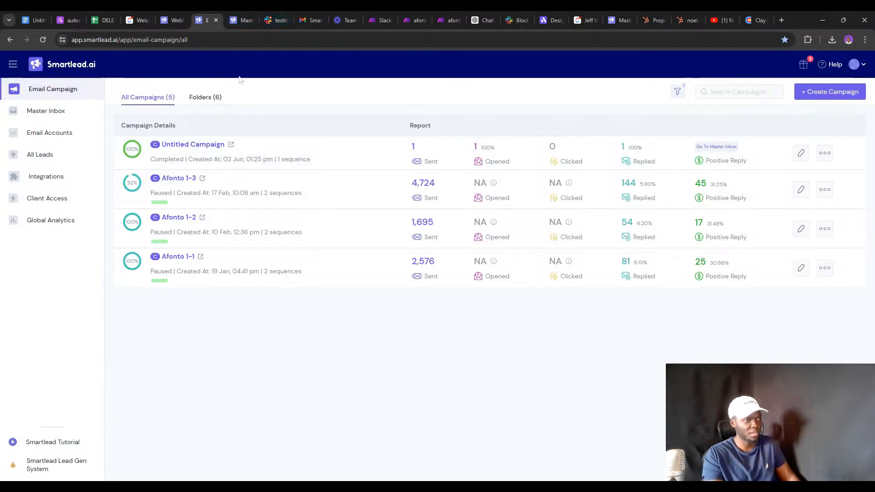
Open the Untitled Campaign's analytics in Smartlead and copy its campaign ID 409650 from the address.
click(300, 145)
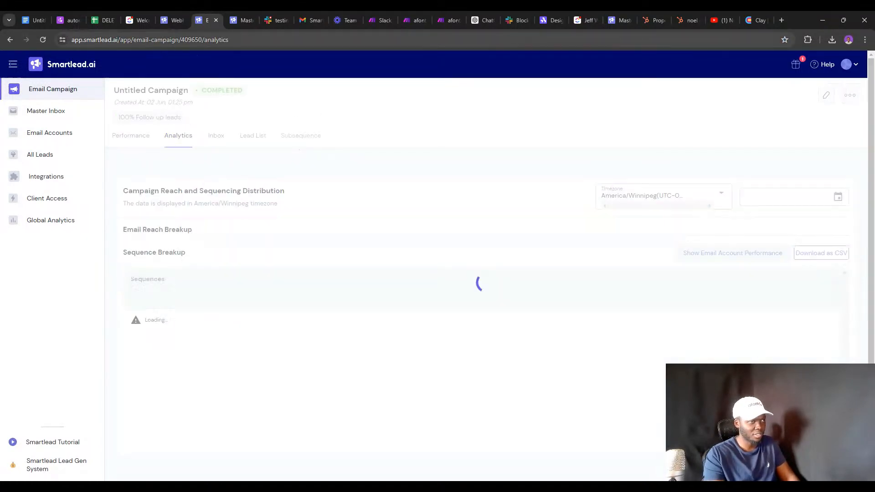
click(212, 40)
double_click(212, 40)
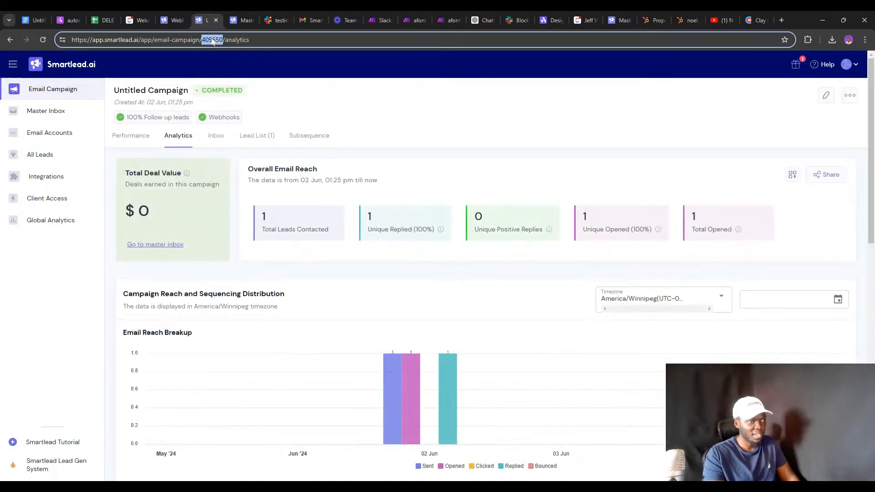
click(655, 20)
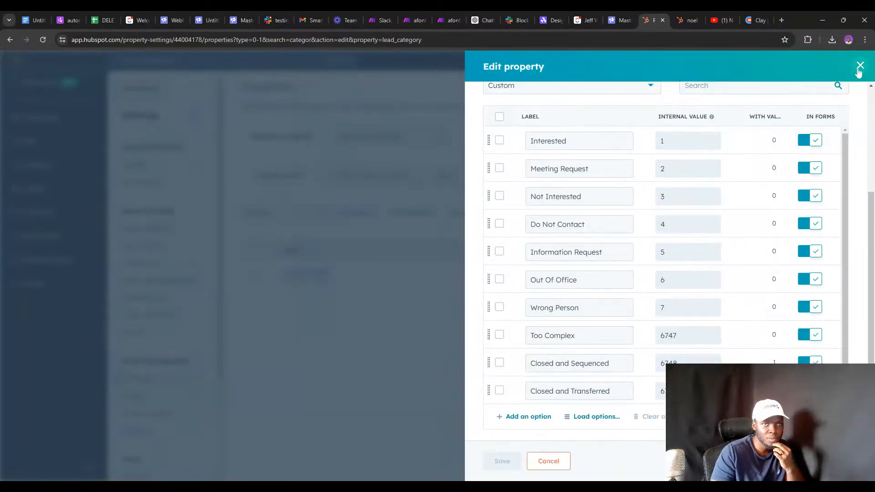
Search HubSpot's contact properties for 'campaign' and open the Campaigns property.
click(859, 65)
double_click(262, 212)
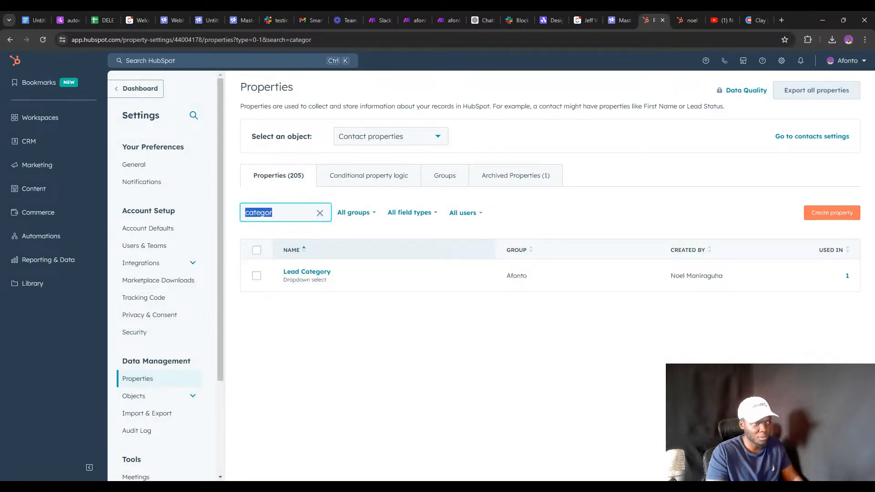
text(CATE)
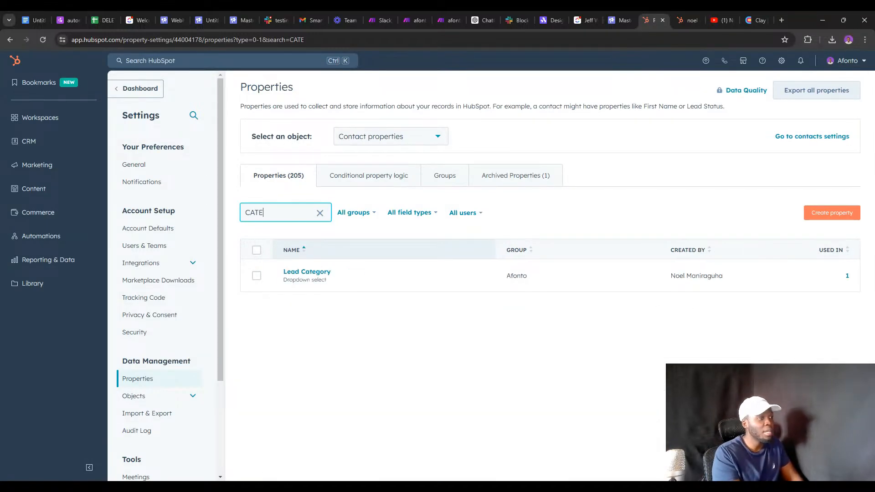
key(BackSpace)
key(BackSpace)
key(BackSpace)
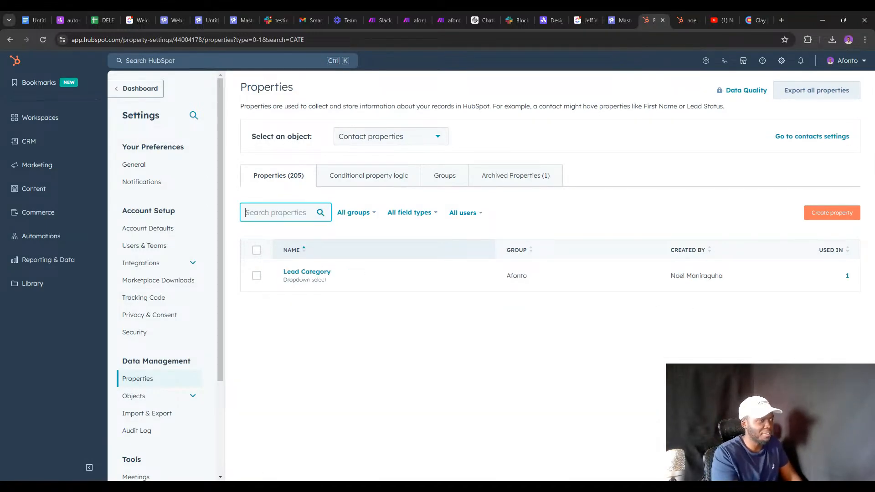
text(camp)
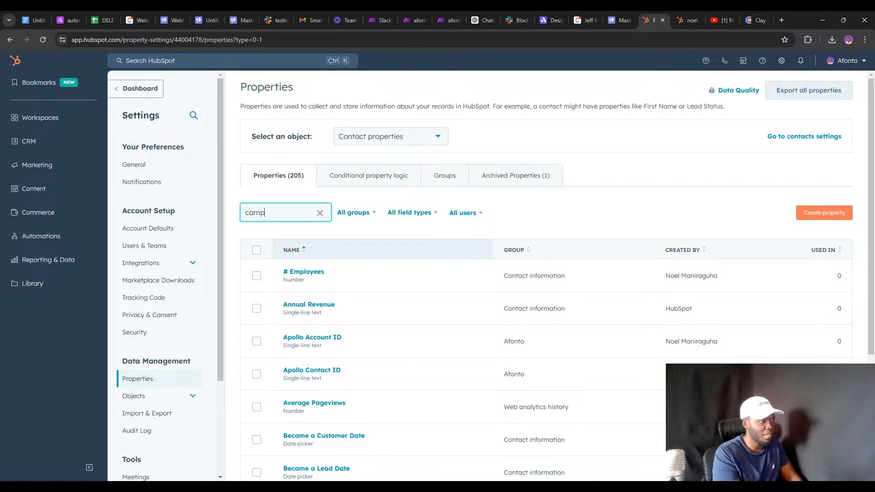
text(aign)
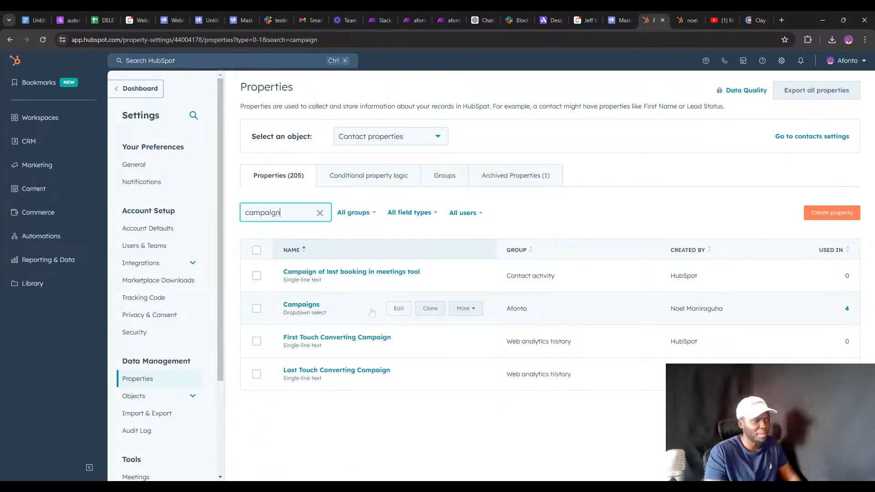
click(313, 310)
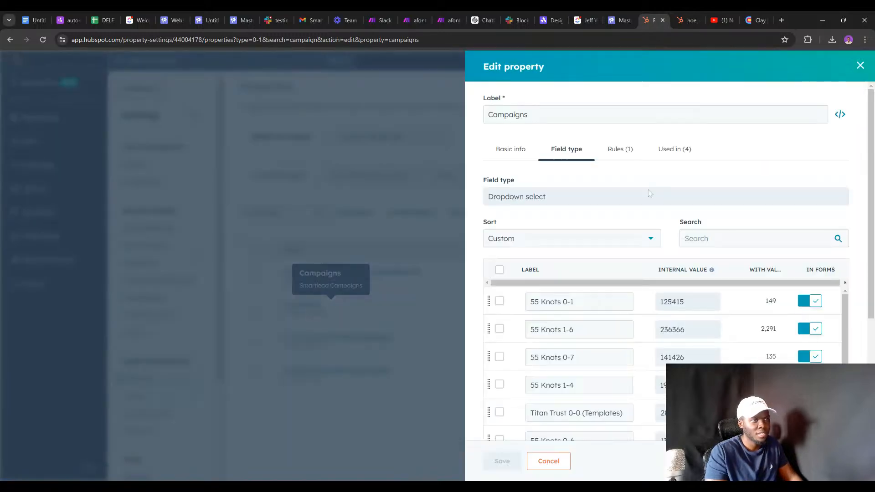
Add a new Campaigns option with internal value 409650.
scroll(592, 228, down, 3)
scroll(582, 228, up, 2)
scroll(590, 227, up, 2)
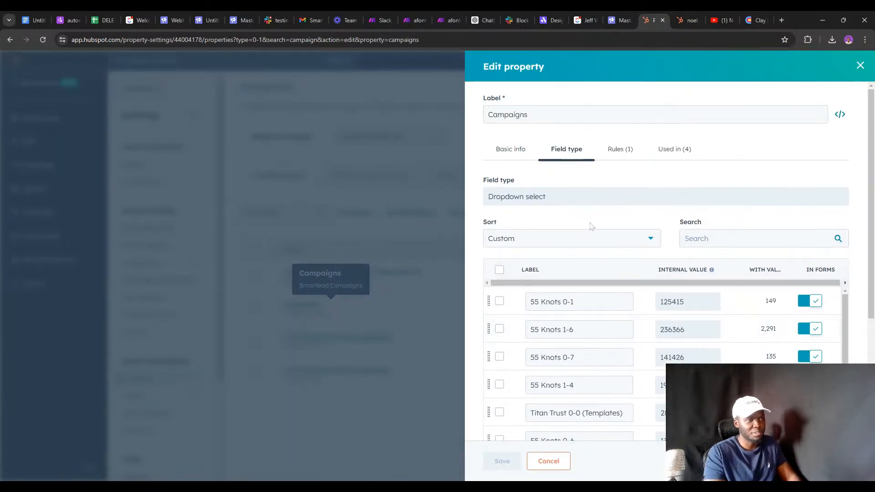
scroll(593, 237, down, 4)
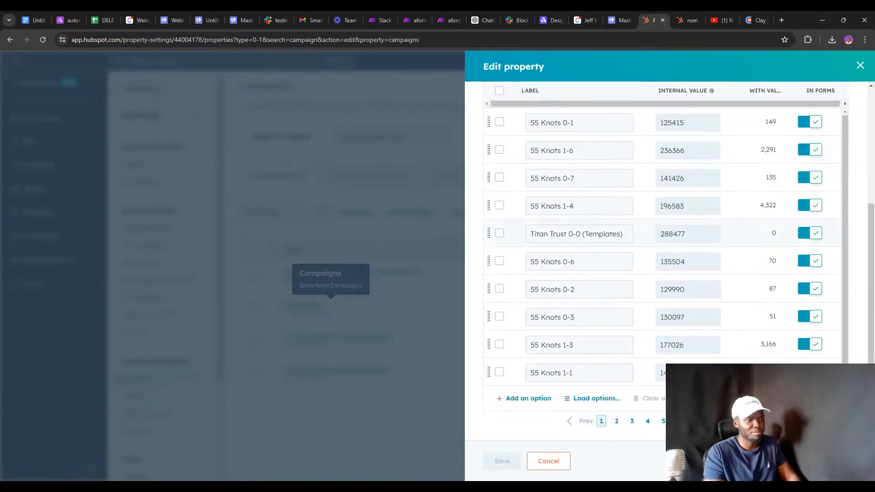
click(526, 399)
click(537, 329)
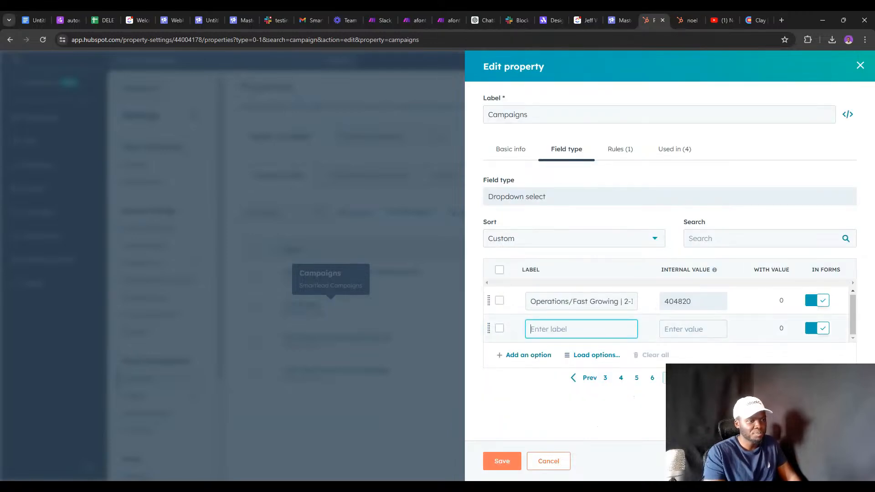
text(409650)
key(ctrl+a)
key(ctrl+x)
click(687, 329)
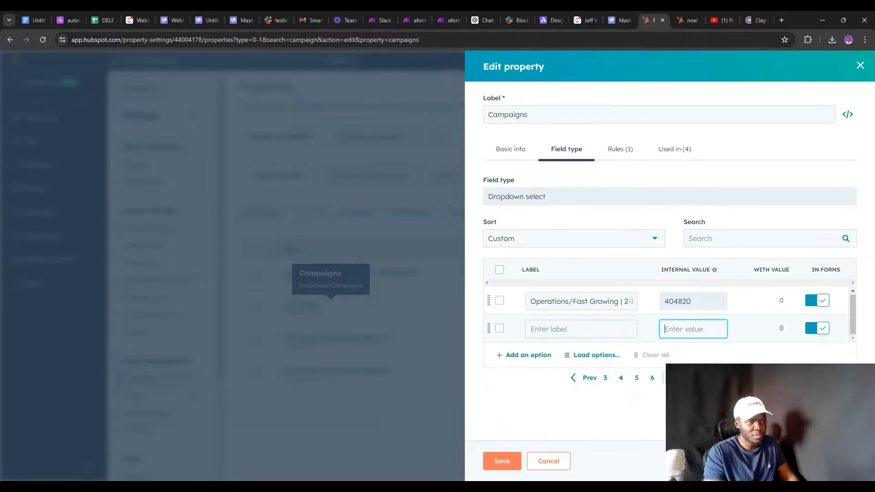
key(ctrl+v)
Label the new option 'Untitled Campaign' and save the Campaigns property.
click(581, 329)
text(Unti)
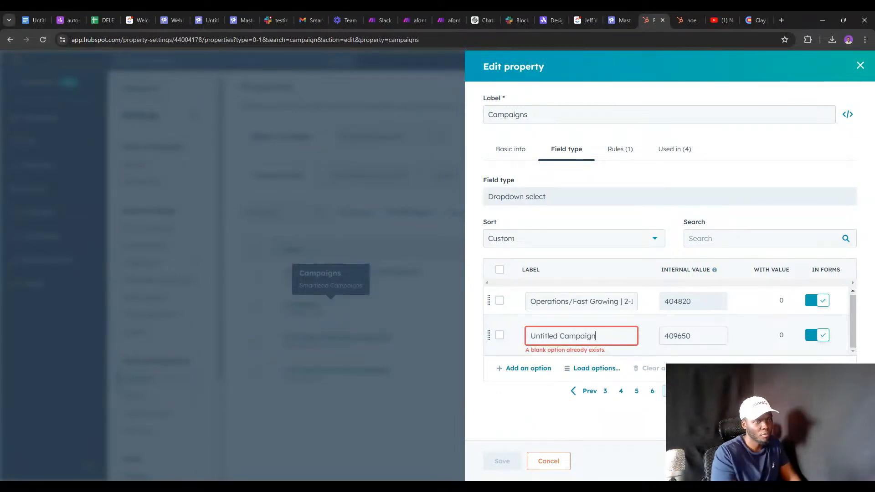
click(501, 461)
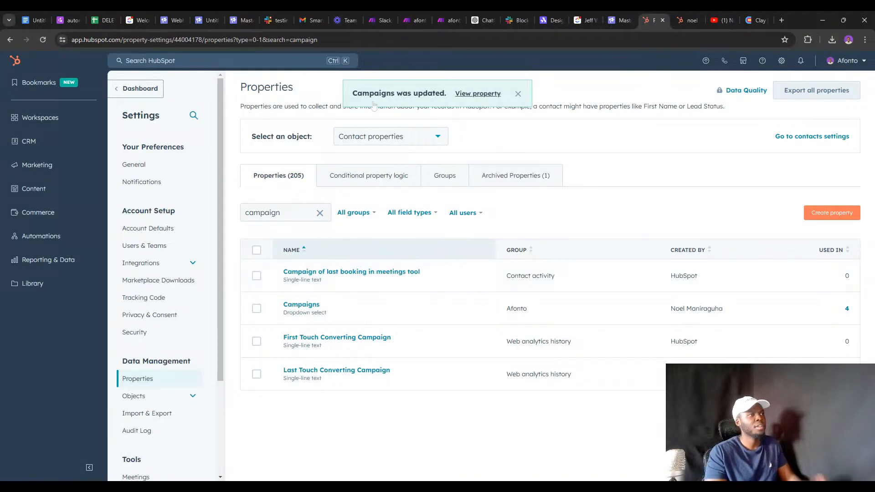
click(368, 13)
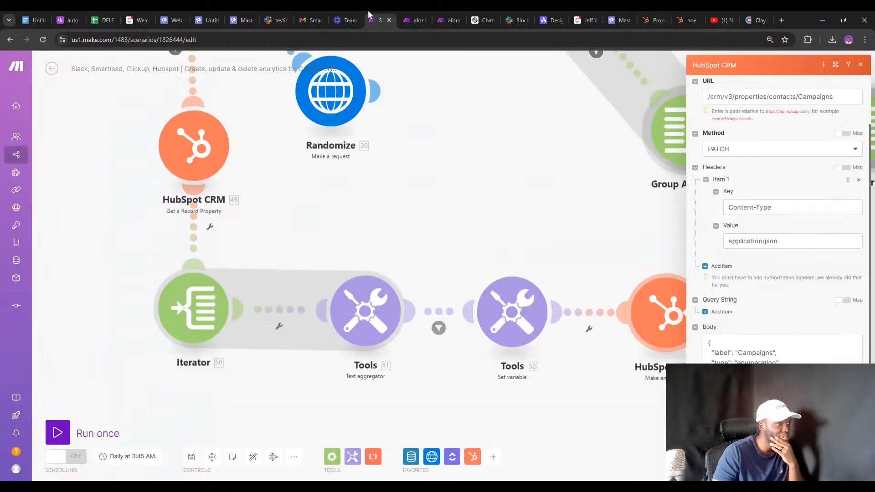
Rerun the HubSpot 2-way Sync scenario on existing data and review the campaigns validation error.
click(407, 15)
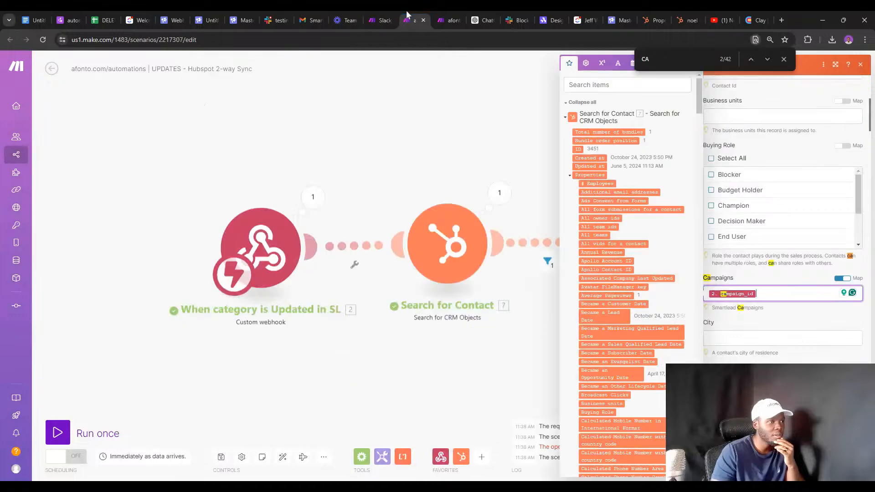
click(474, 144)
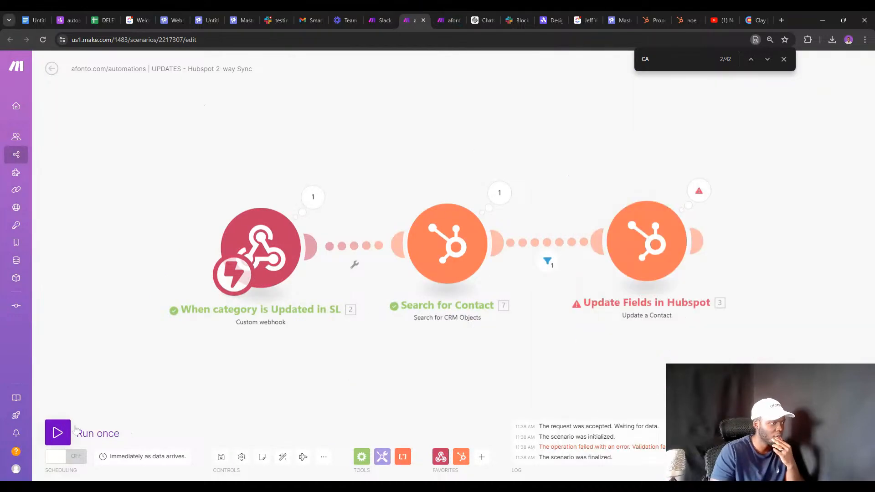
click(76, 429)
click(251, 464)
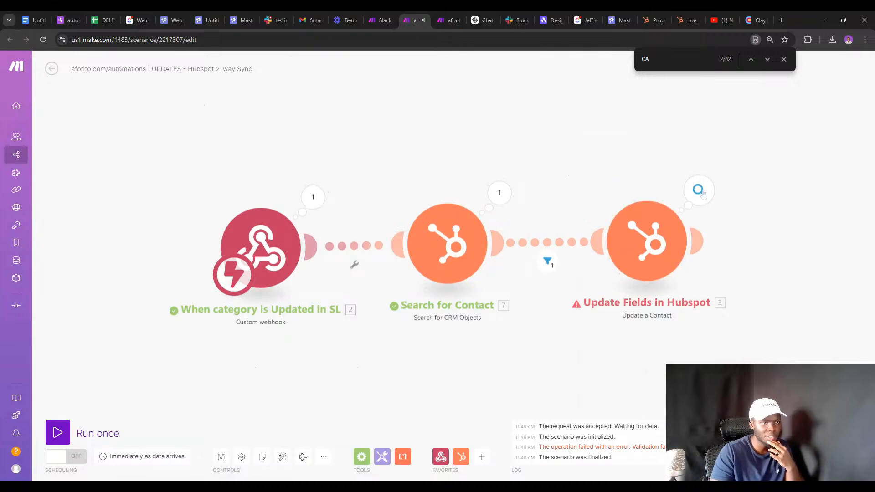
click(701, 192)
click(739, 247)
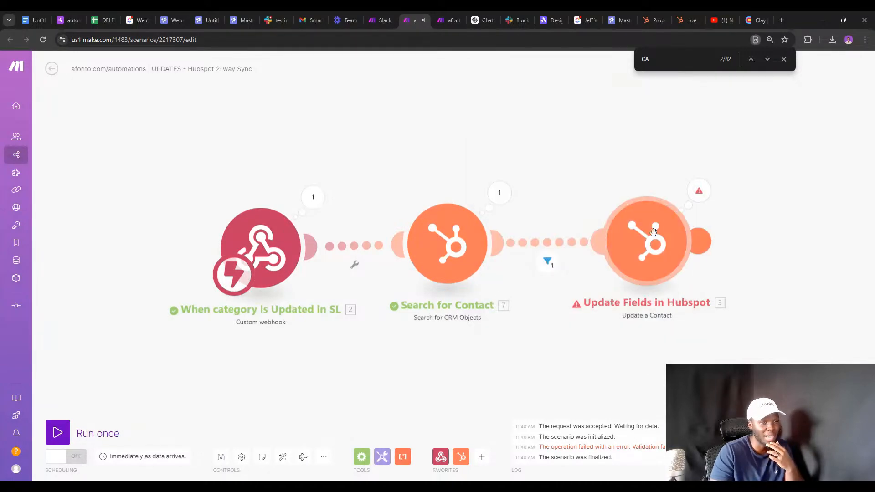
click(647, 20)
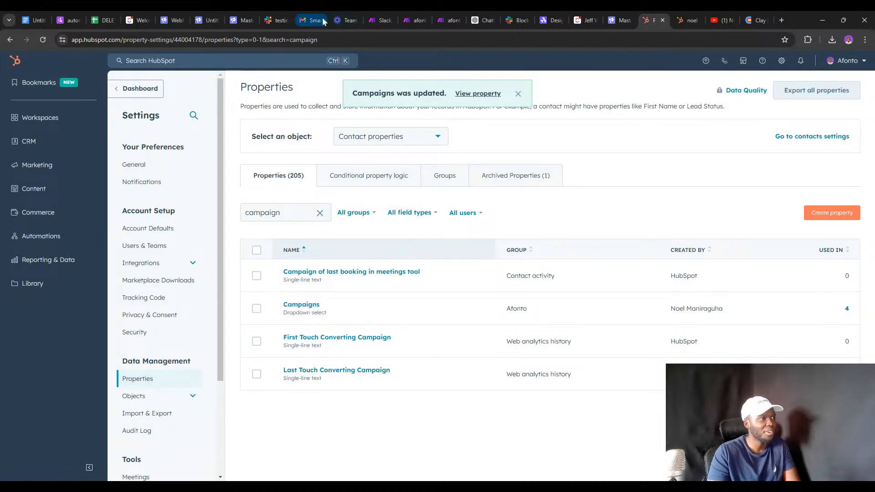
click(412, 21)
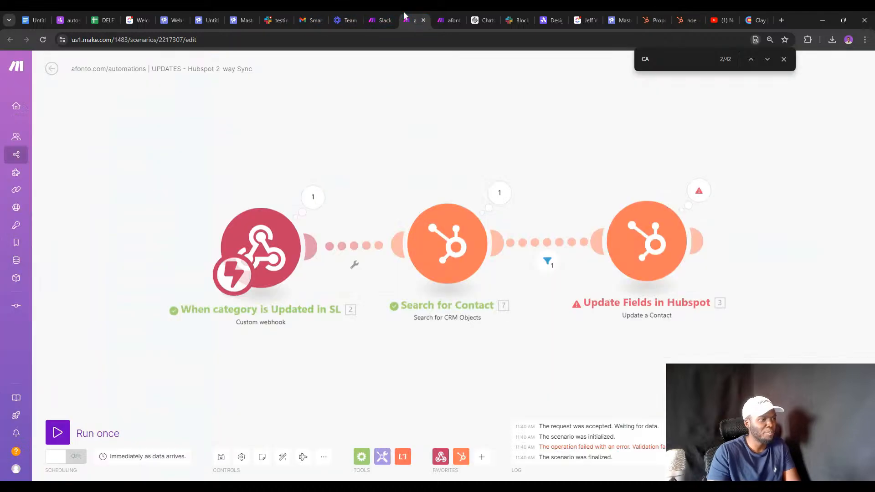
click(783, 60)
click(698, 191)
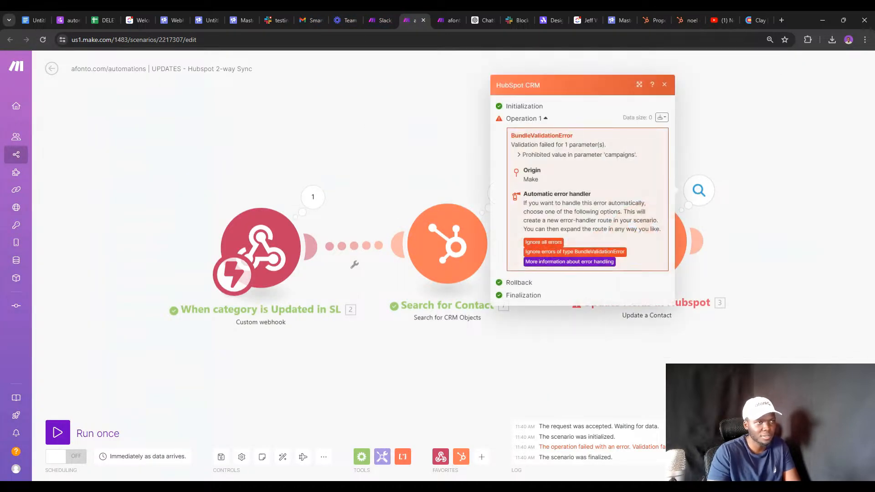
click(713, 315)
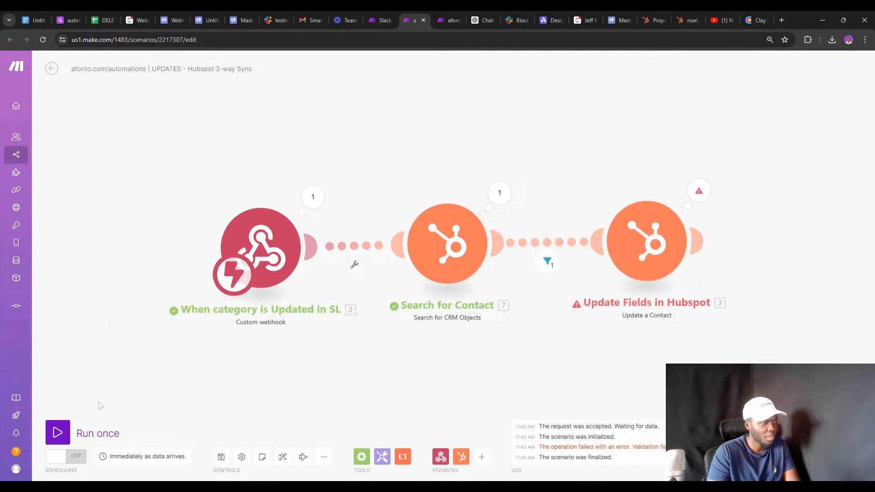
Find campaign_id 409650 under lead_category in the webhook's output bundle.
click(313, 196)
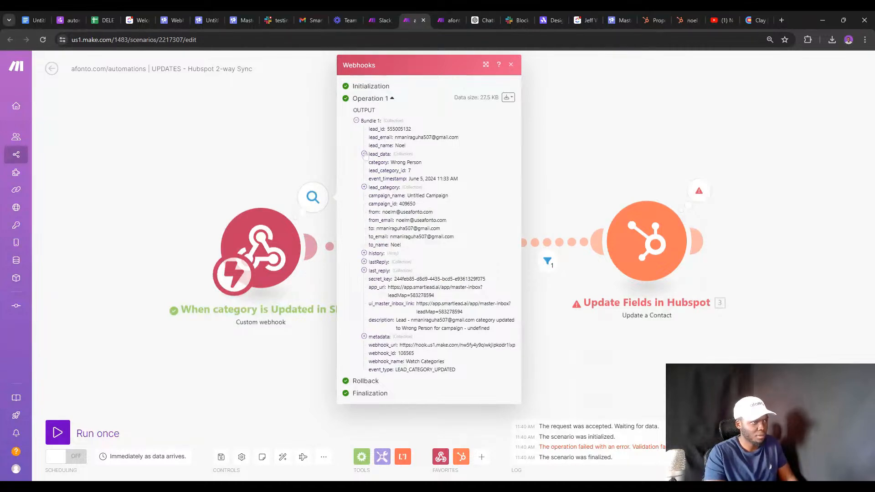
click(364, 187)
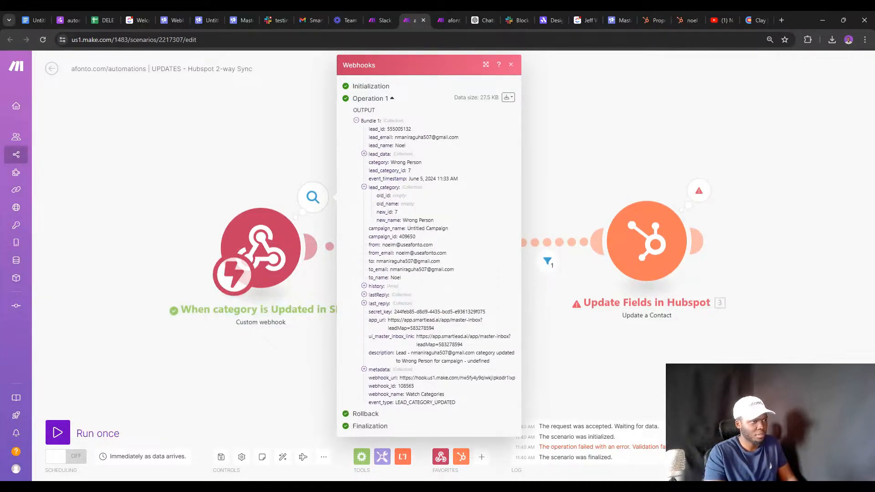
double_click(407, 236)
key(ctrl+c)
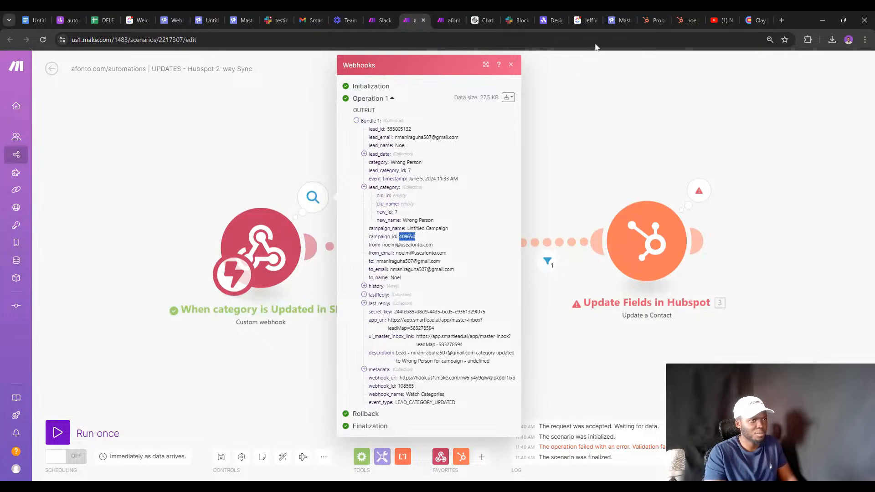
click(656, 20)
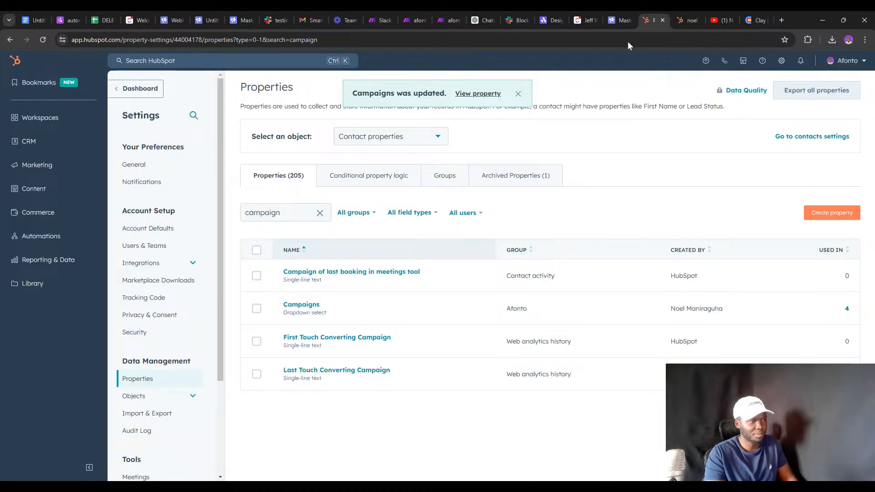
Page through the Campaigns property options to look for the Untitled Campaign entry.
click(318, 305)
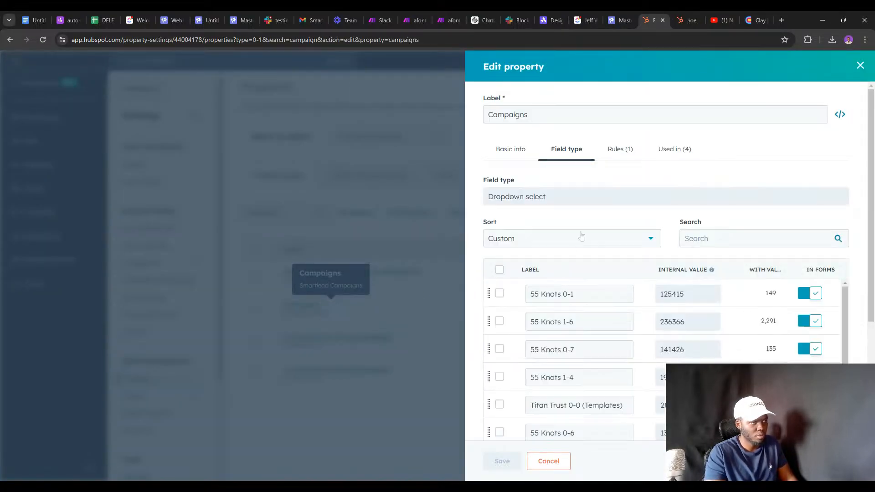
scroll(573, 242, down, 4)
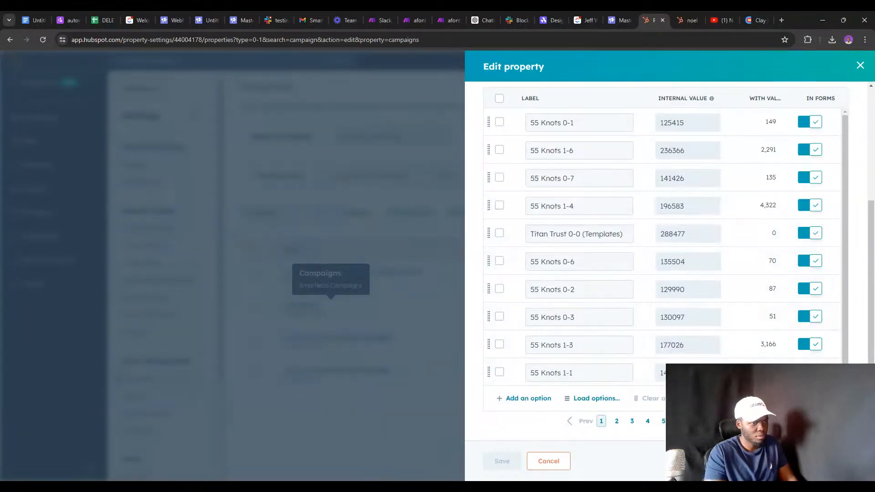
click(617, 421)
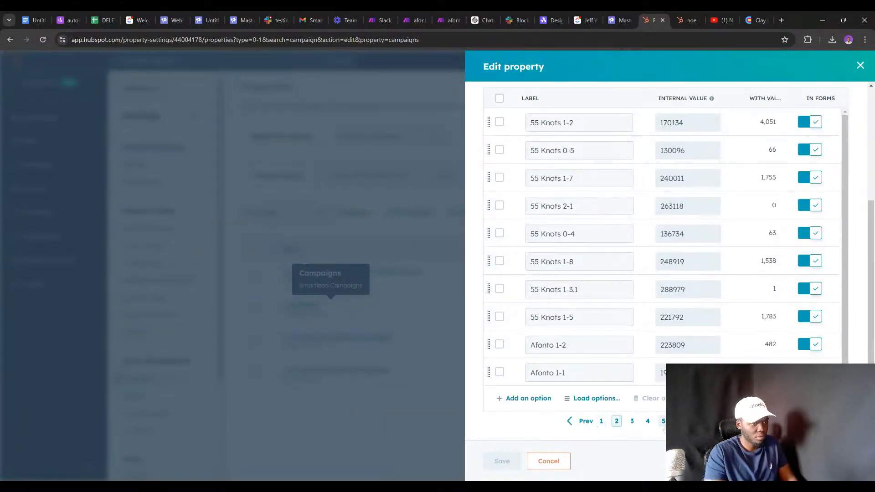
click(663, 420)
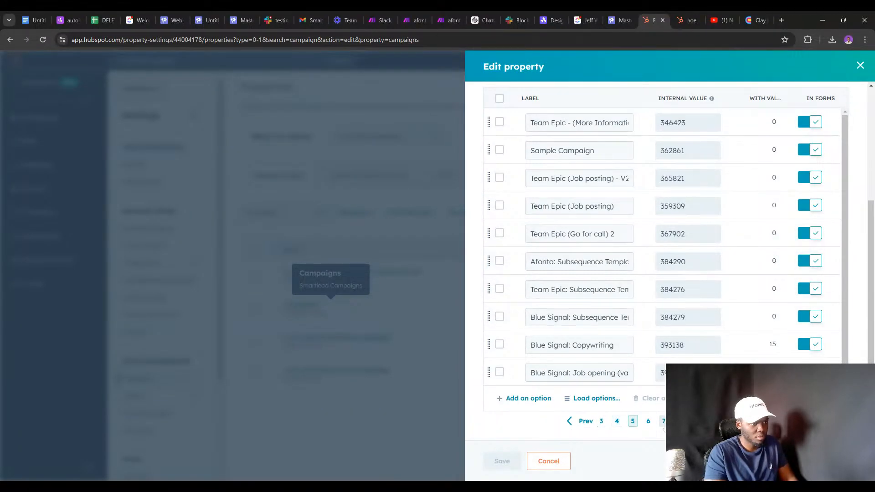
click(601, 420)
scroll(587, 370, up, 4)
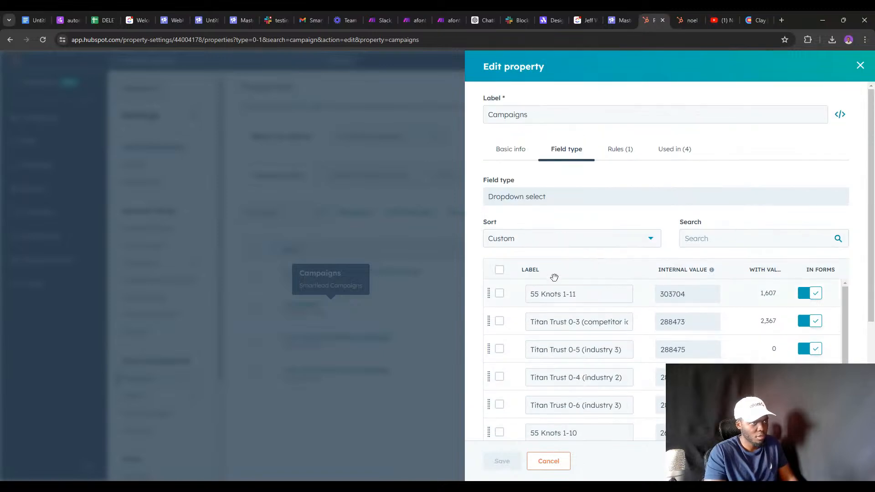
key(ctrl+f)
text(CA)
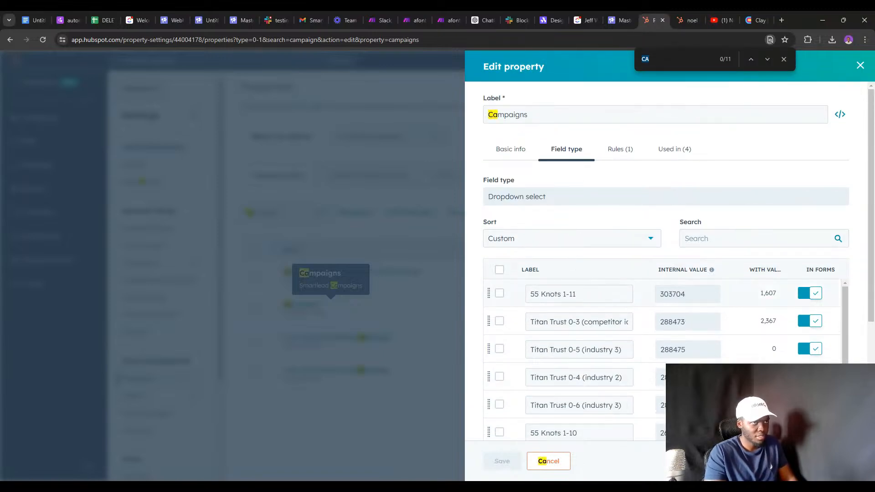
scroll(583, 283, down, 4)
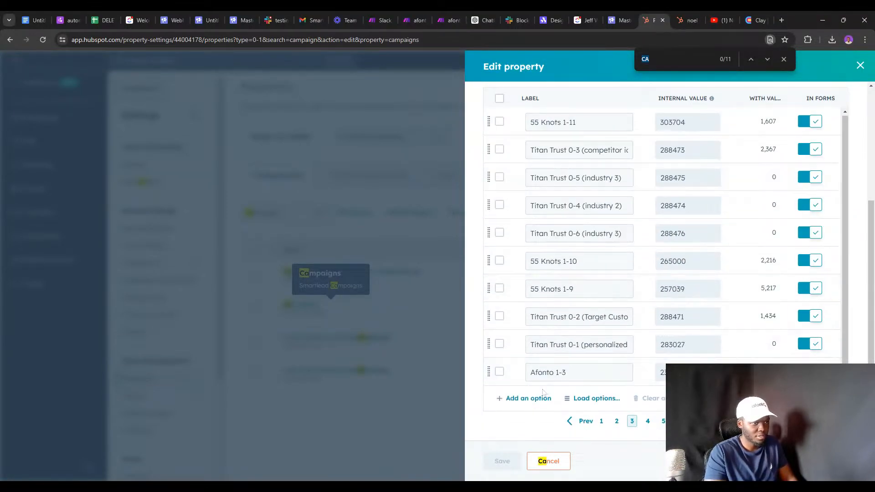
Try adding another option valued 409650, see it's a duplicate, and close without saving.
click(530, 398)
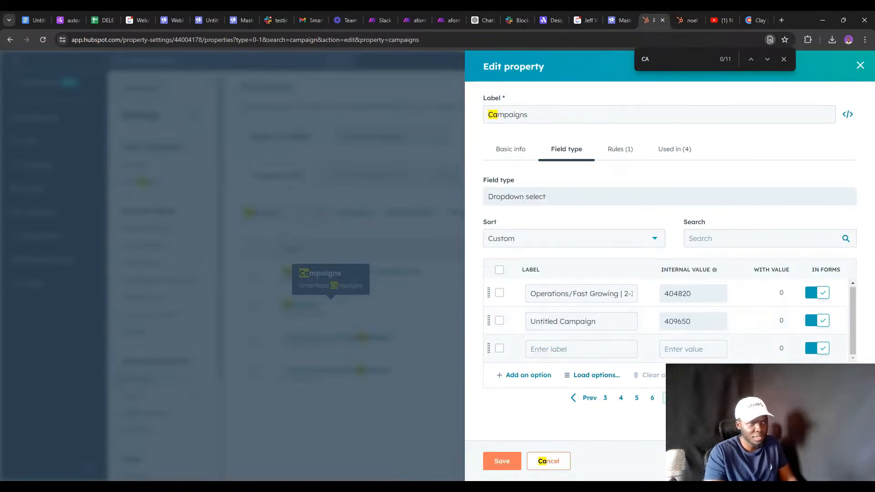
click(693, 349)
key(ctrl+v)
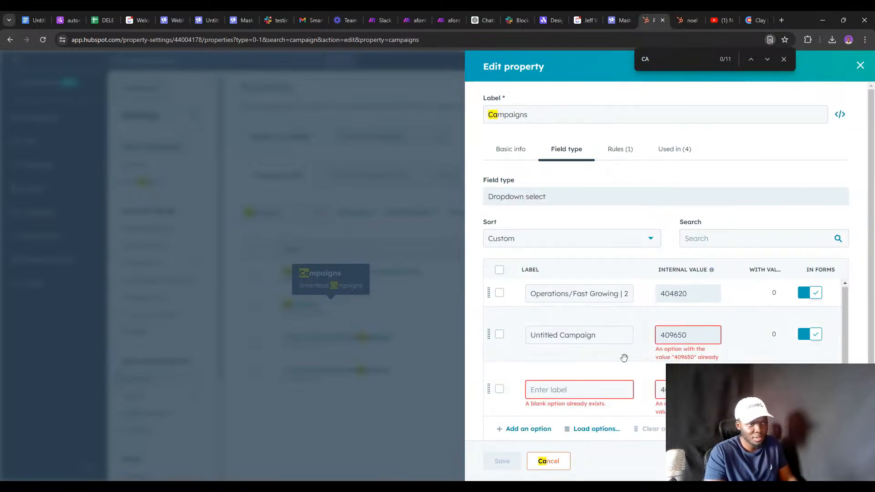
click(859, 65)
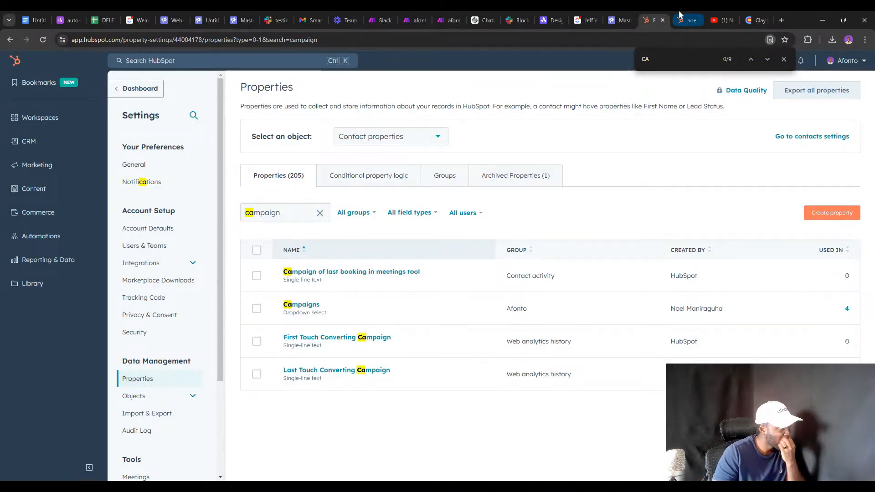
click(403, 20)
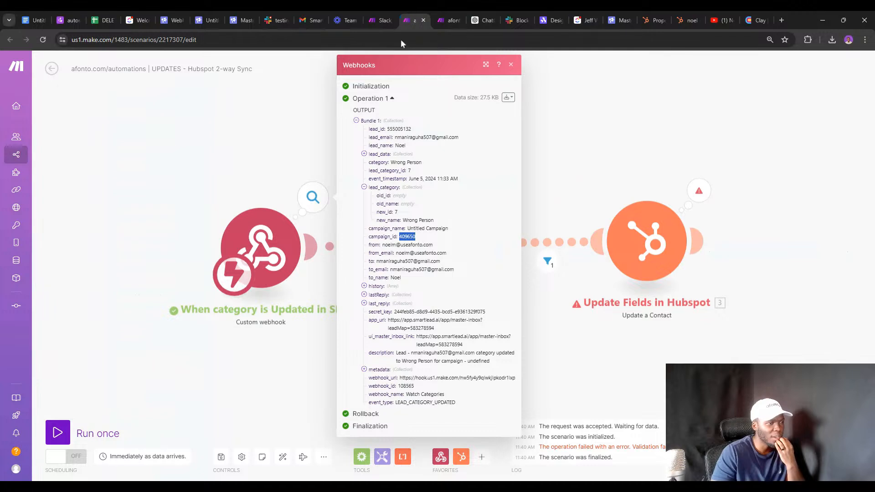
Replace Update Fields' Contact ID mapping 2. lead_id with 7. ID from Search for Contact.
click(637, 245)
click(637, 245)
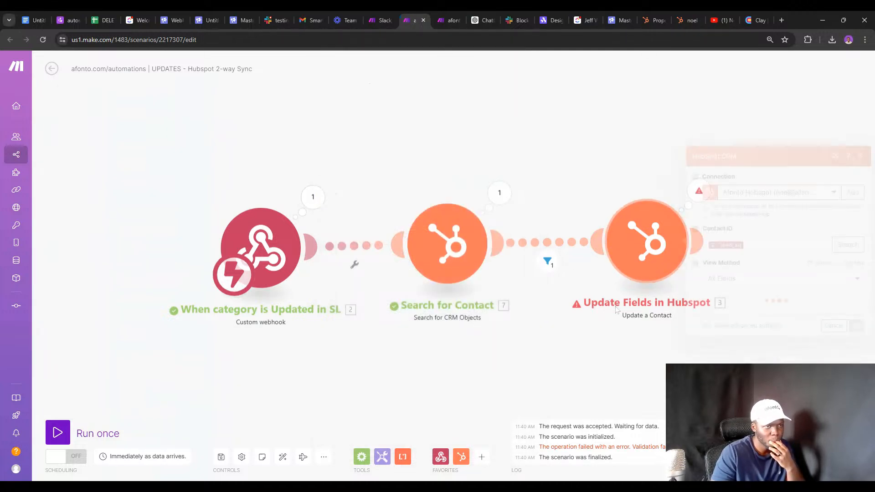
right_click(638, 246)
click(661, 250)
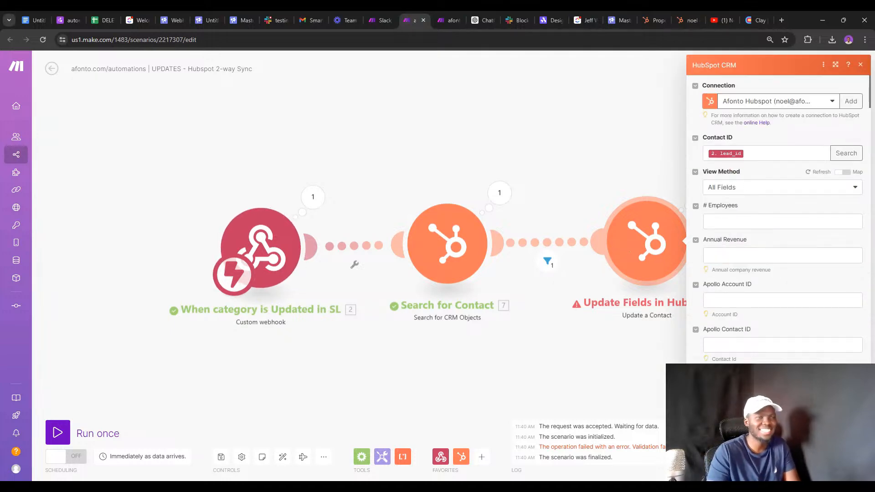
click(730, 156)
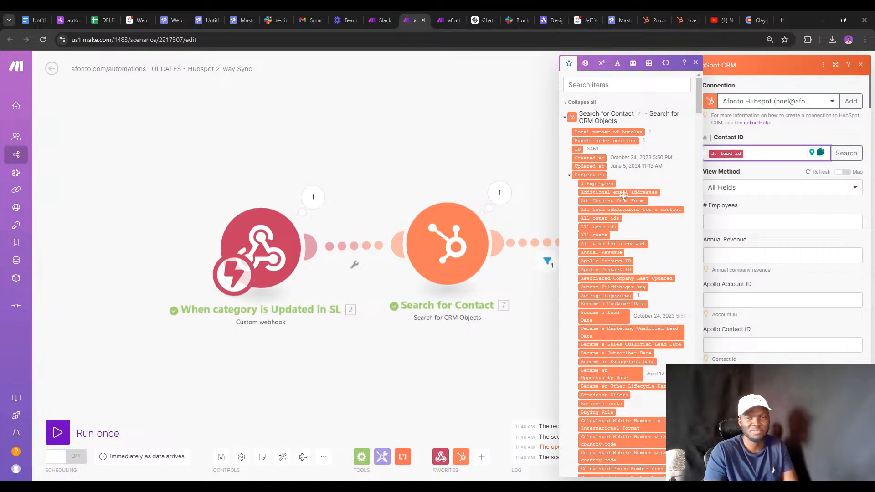
scroll(622, 195, down, 3)
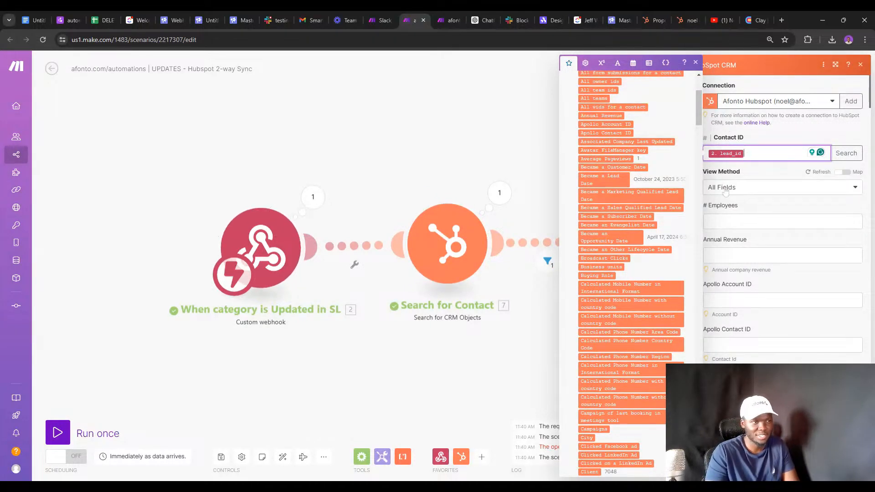
scroll(598, 182, up, 3)
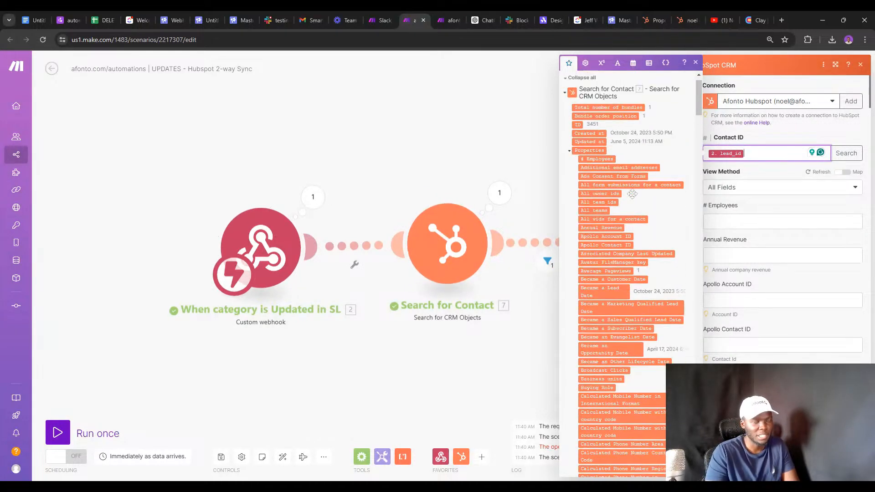
key(BackSpace)
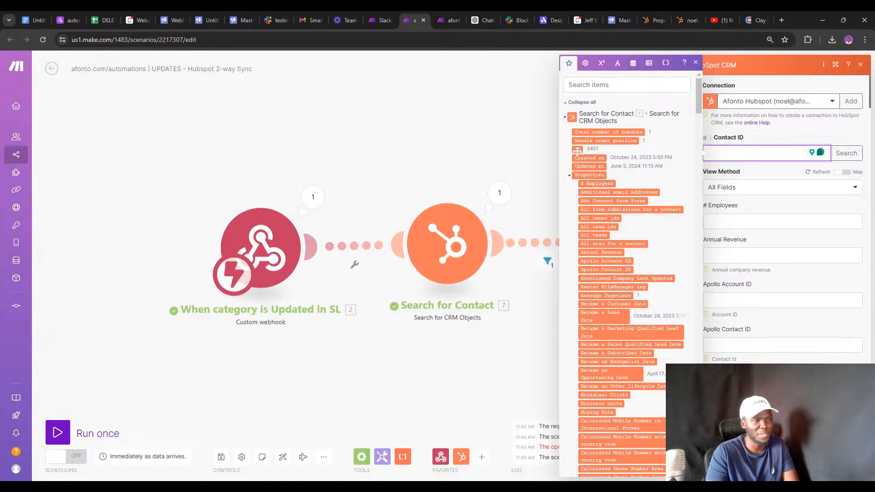
click(577, 149)
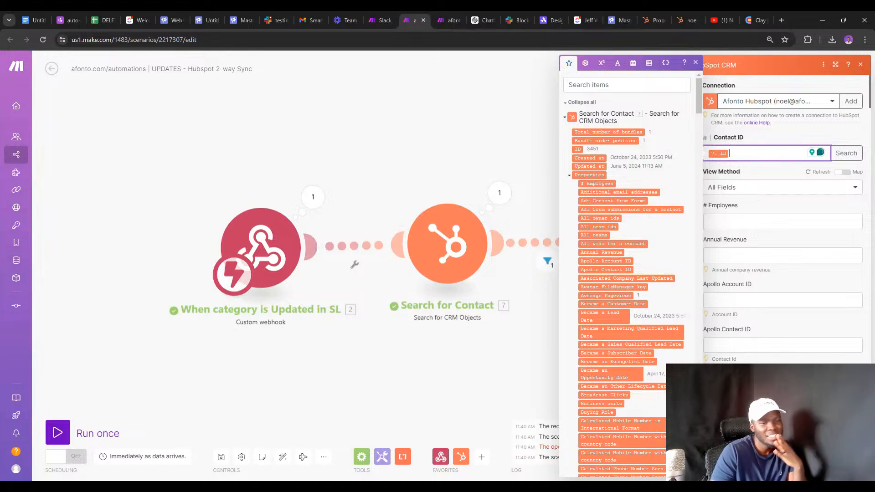
click(851, 466)
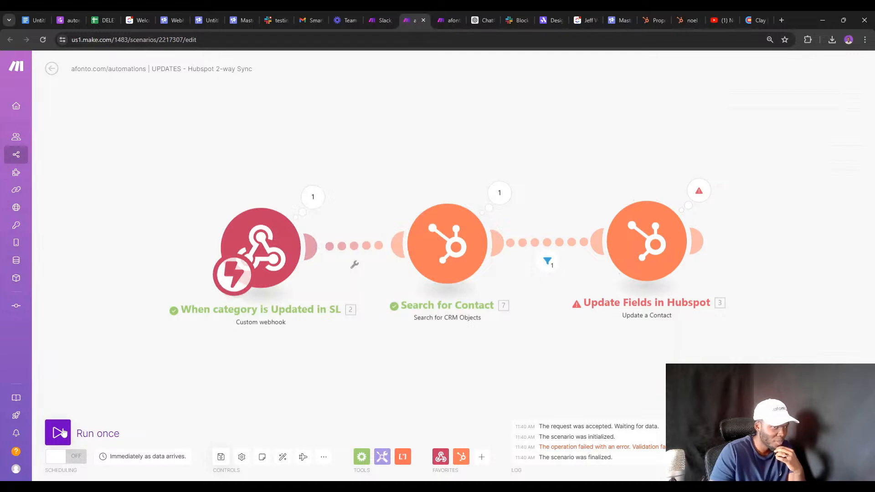
Dismiss the BundleValidationError and rerun the scenario on the existing webhook data.
click(698, 190)
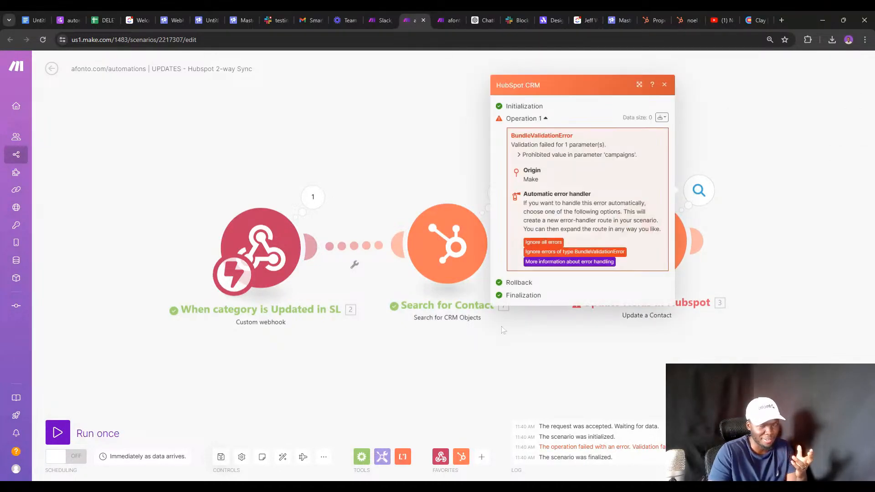
click(454, 346)
click(59, 433)
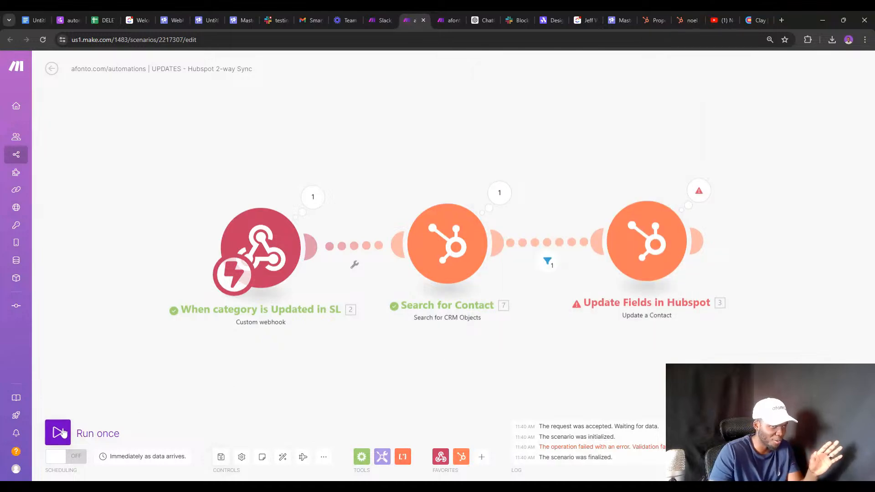
click(250, 463)
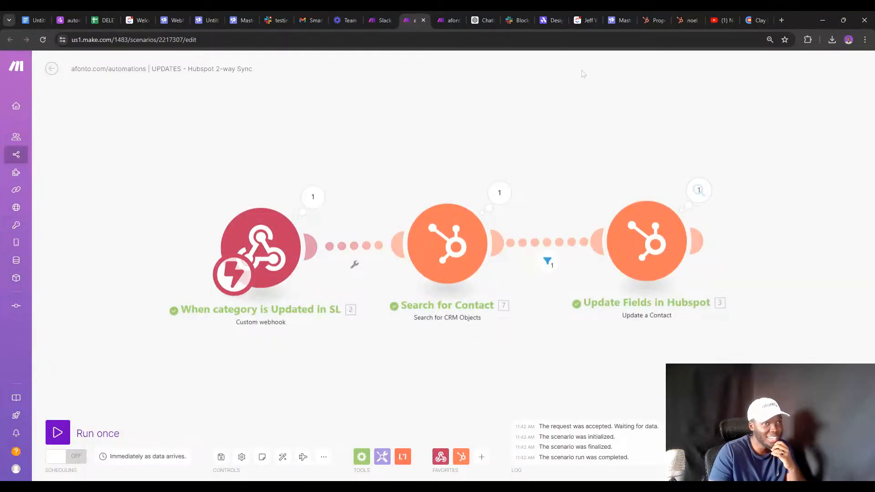
click(686, 20)
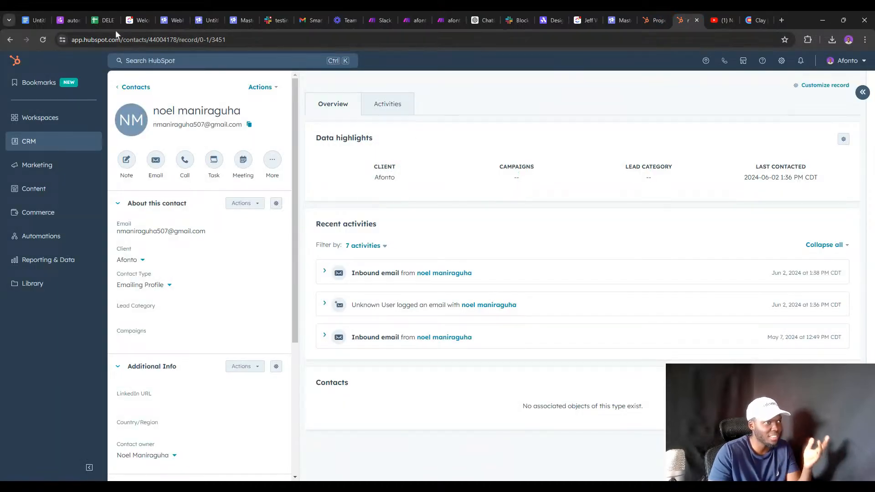
Reload the HubSpot contact, then change the Smartlead lead's category to Information Request.
click(43, 39)
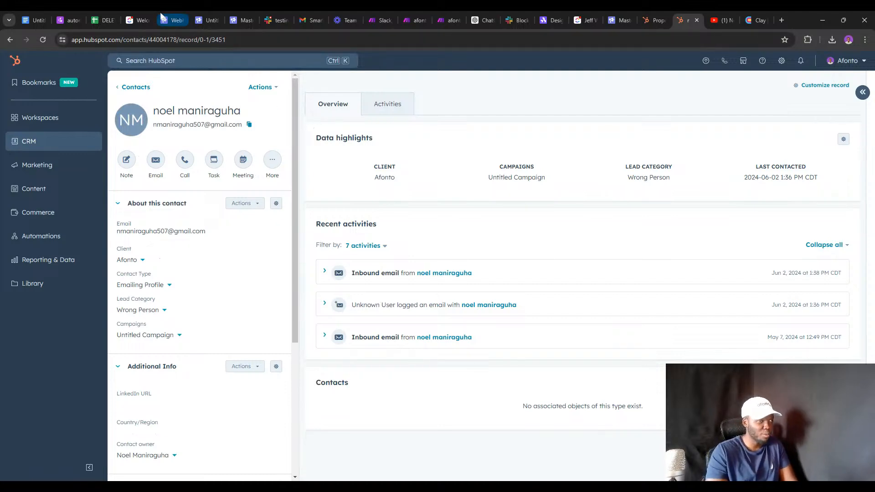
click(234, 15)
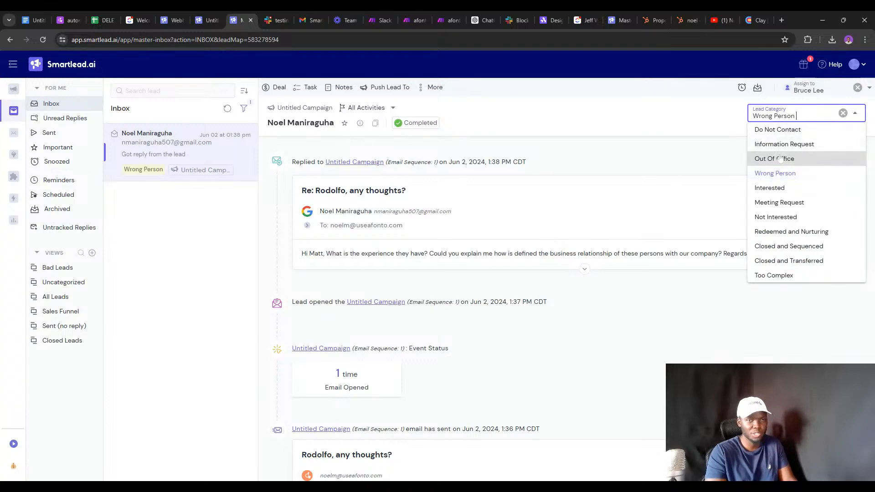
click(780, 149)
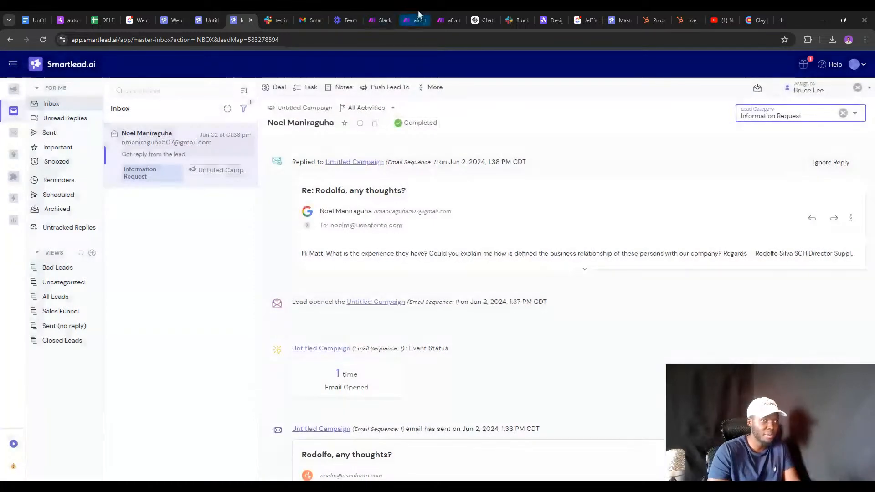
click(414, 21)
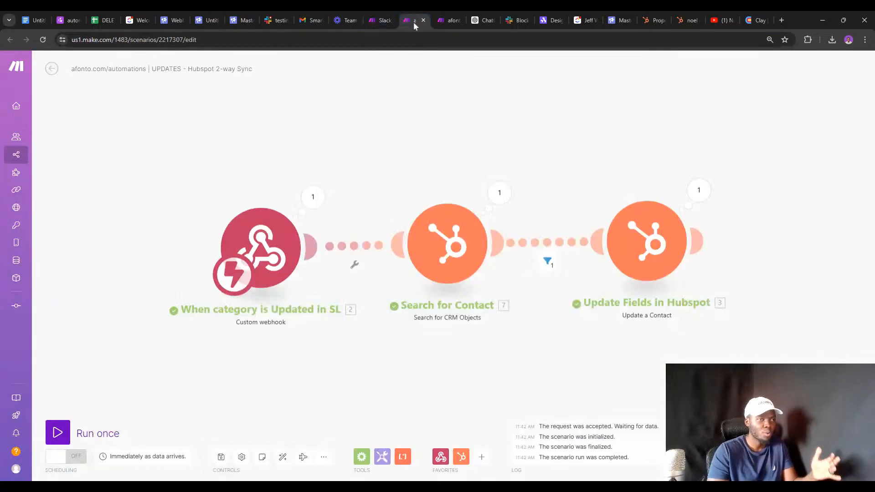
Rerun the scenario on the new webhook and confirm lead_category changed to Information Request.
click(61, 433)
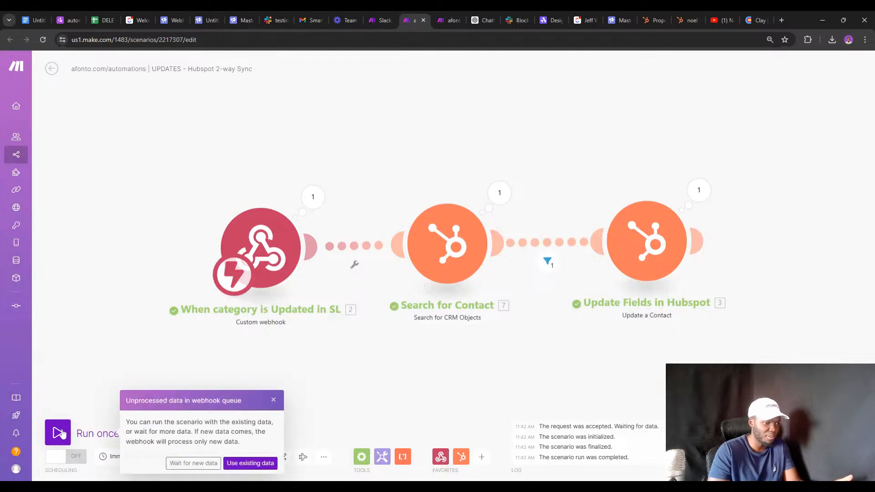
click(232, 464)
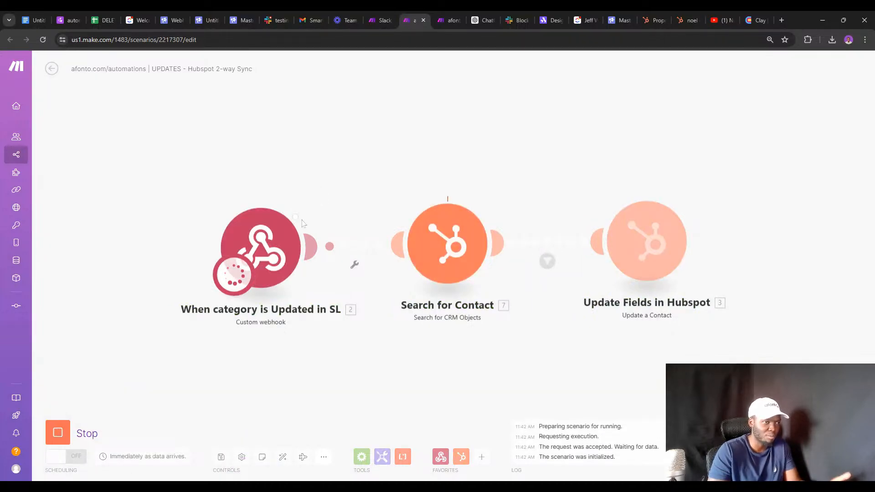
click(313, 197)
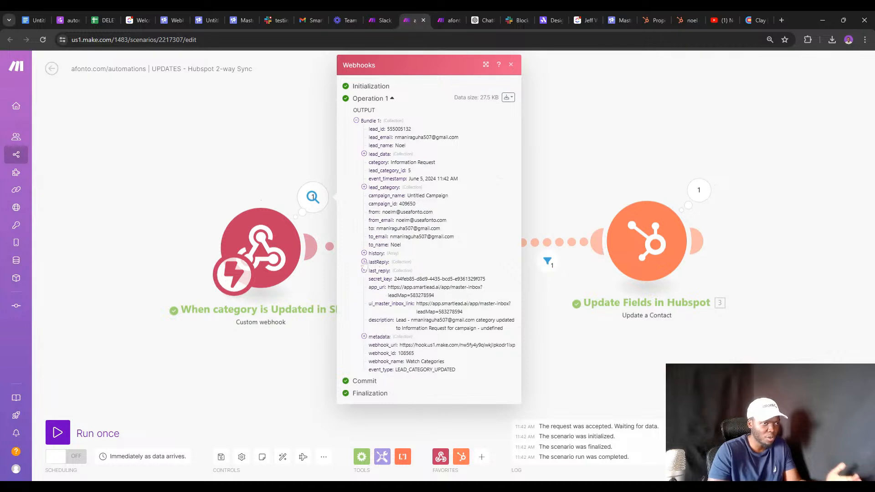
click(364, 188)
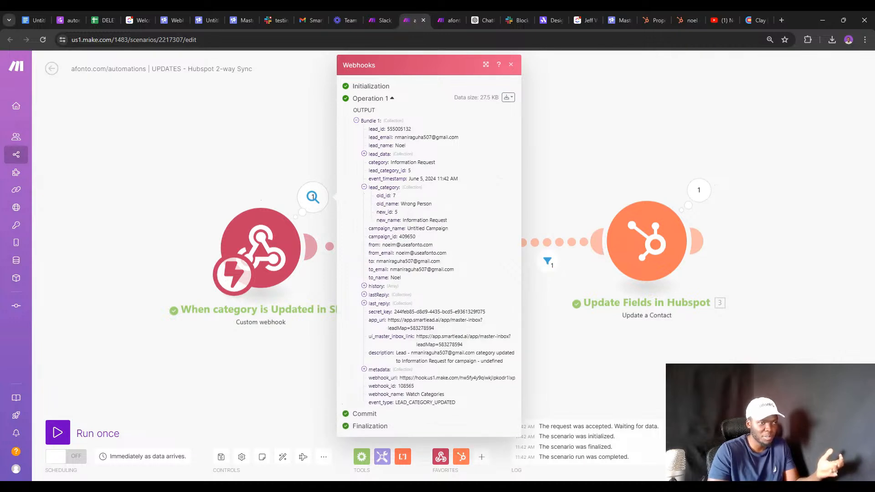
click(690, 20)
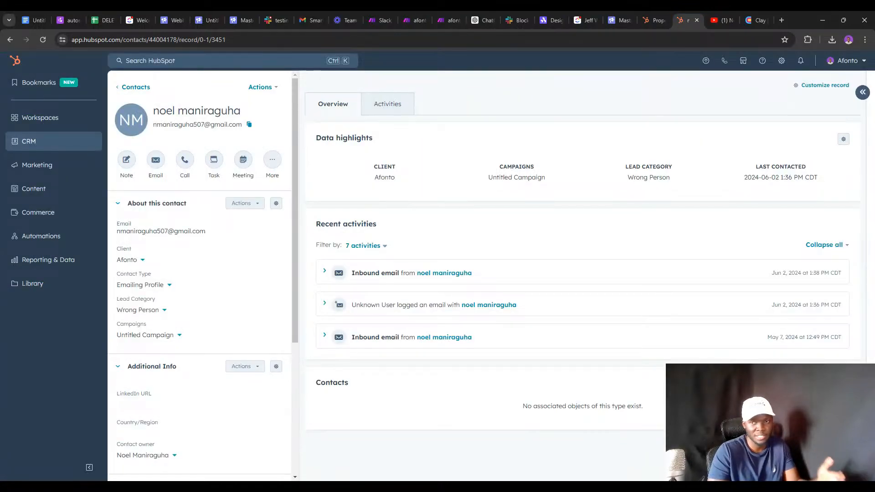
Reload the HubSpot contact to confirm Lead Category reads Information Request.
click(45, 40)
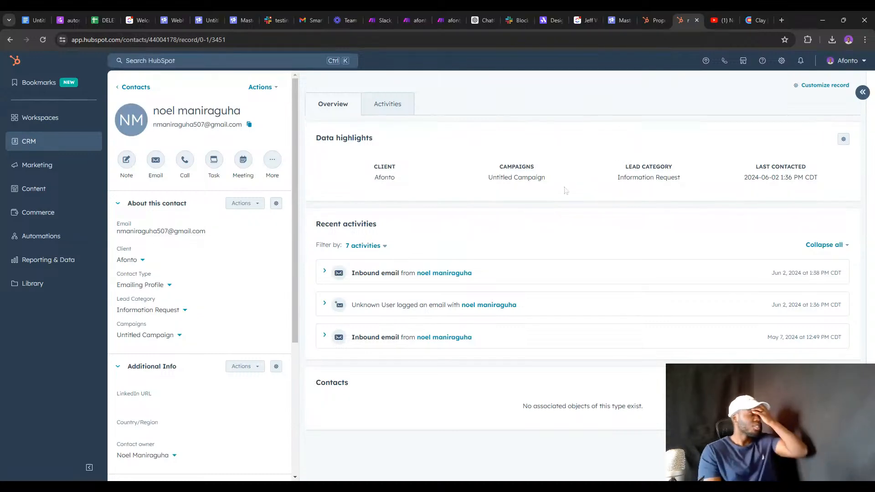
Export the UPDATES - Hubspot 2-way Sync scenario's blueprint as a JSON file.
click(409, 16)
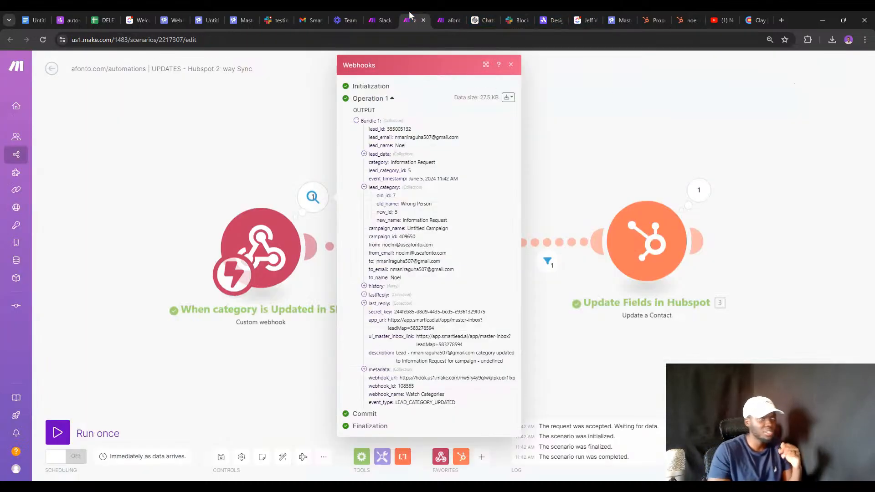
click(567, 298)
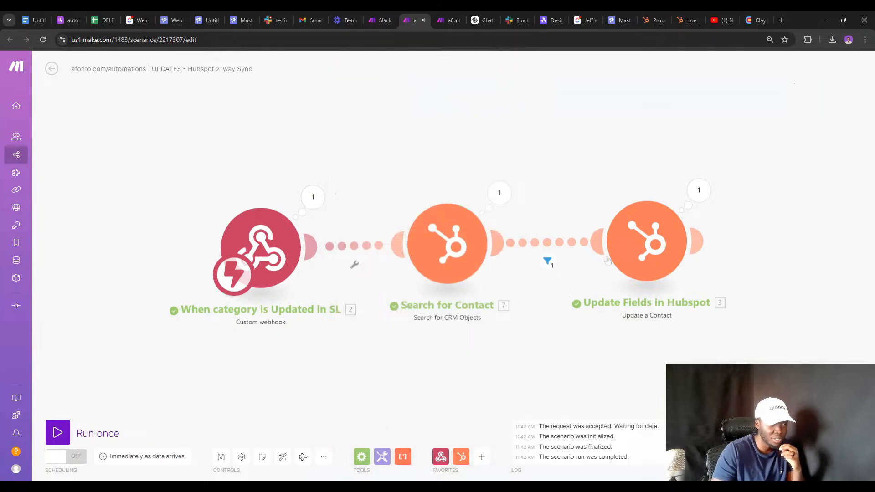
click(630, 252)
click(458, 261)
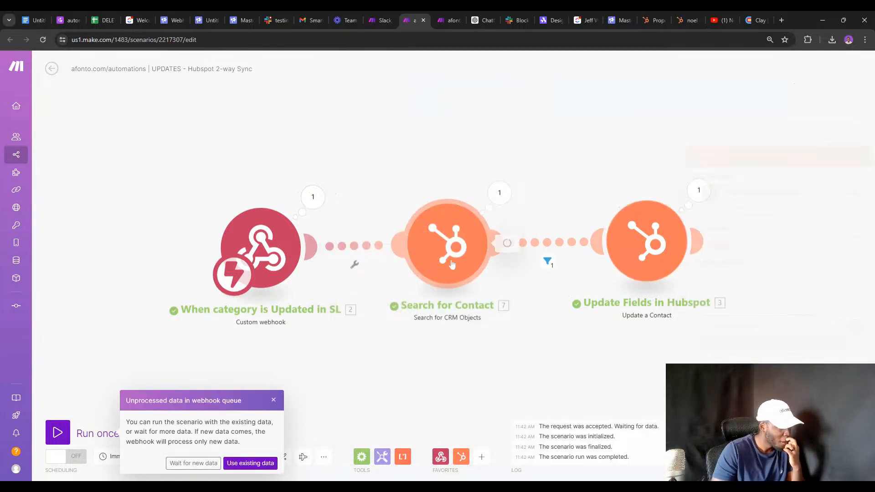
click(274, 401)
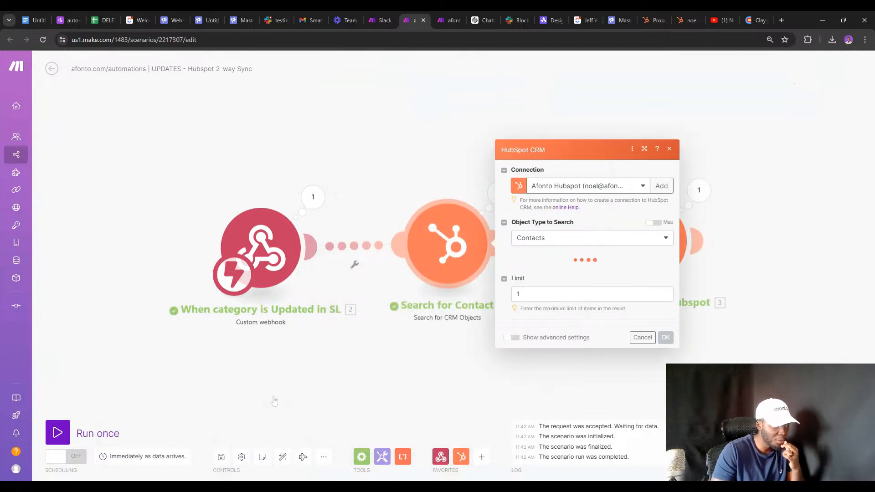
click(320, 456)
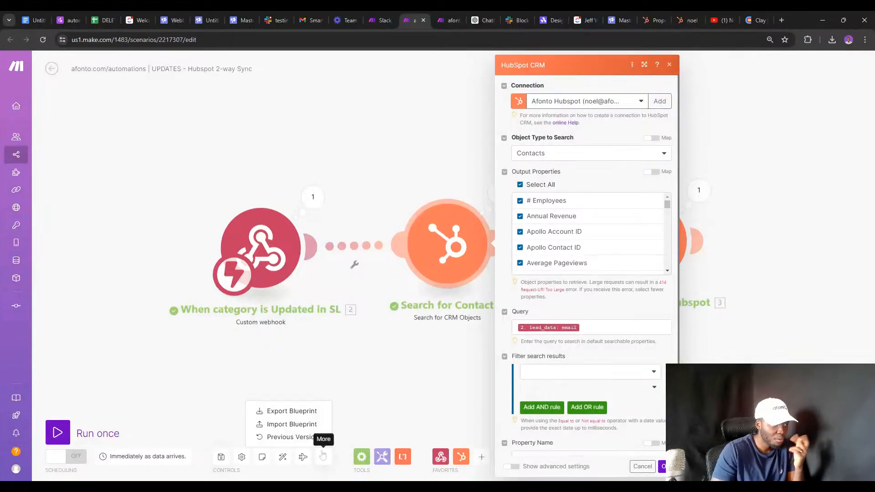
click(297, 412)
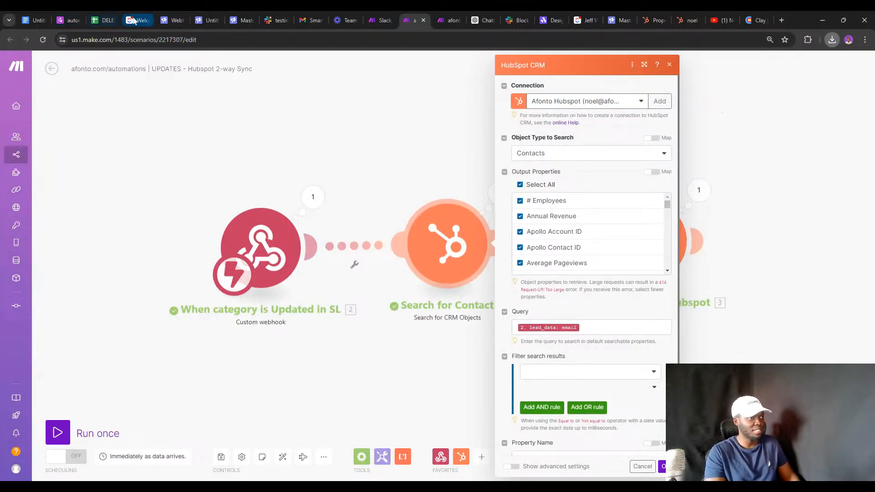
click(136, 21)
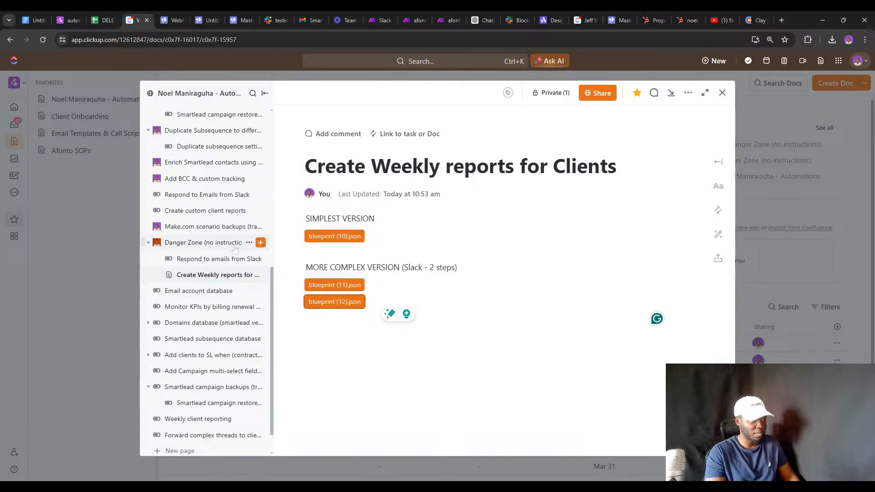
Create a new subpage under Danger Zone titled 'Hubspot 2-way sync'.
click(260, 242)
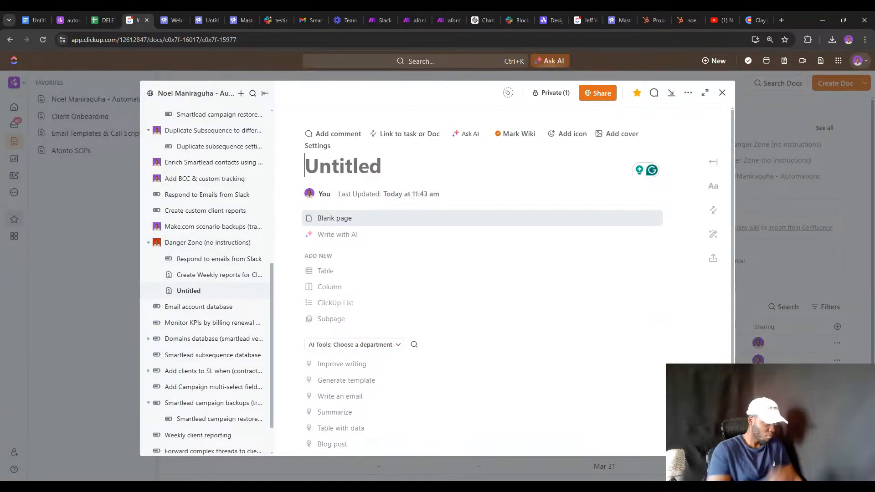
text(Hubspt)
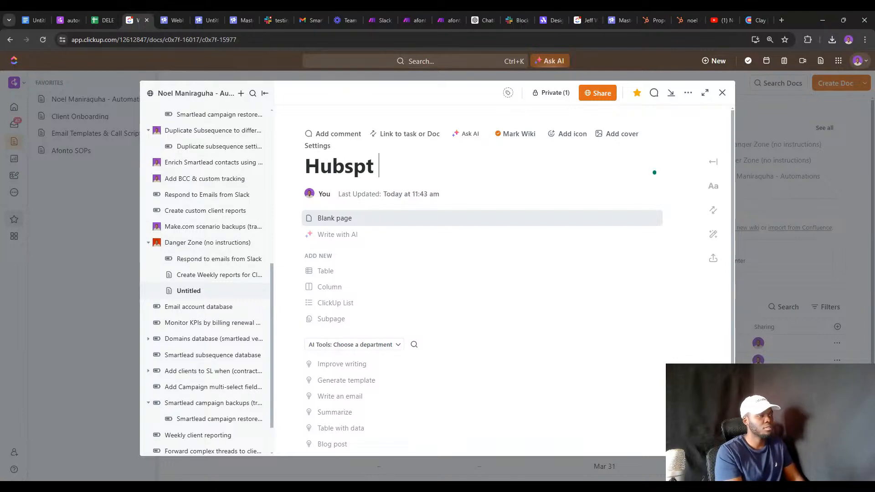
key(BackSpace)
key(BackSpace)
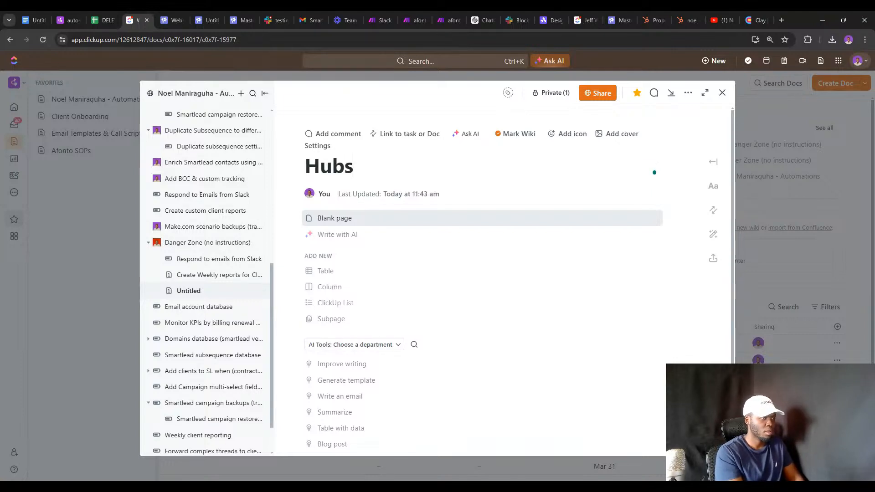
text(pot 2-)
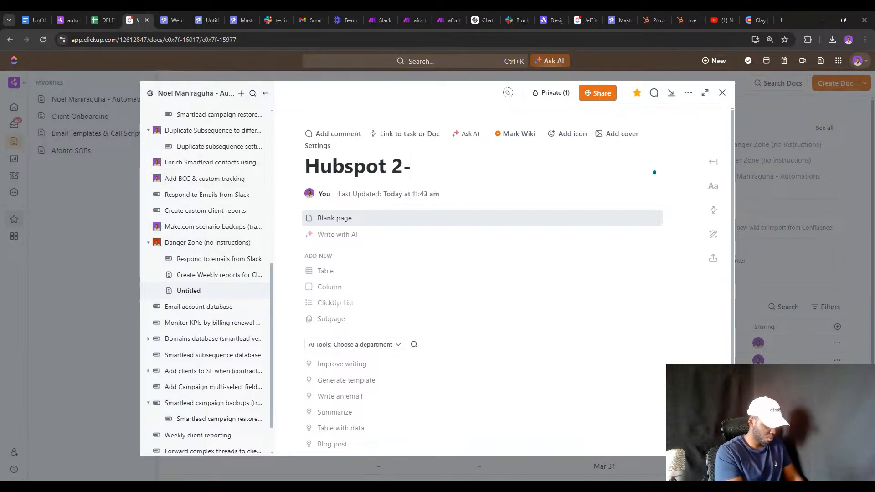
text(way sy)
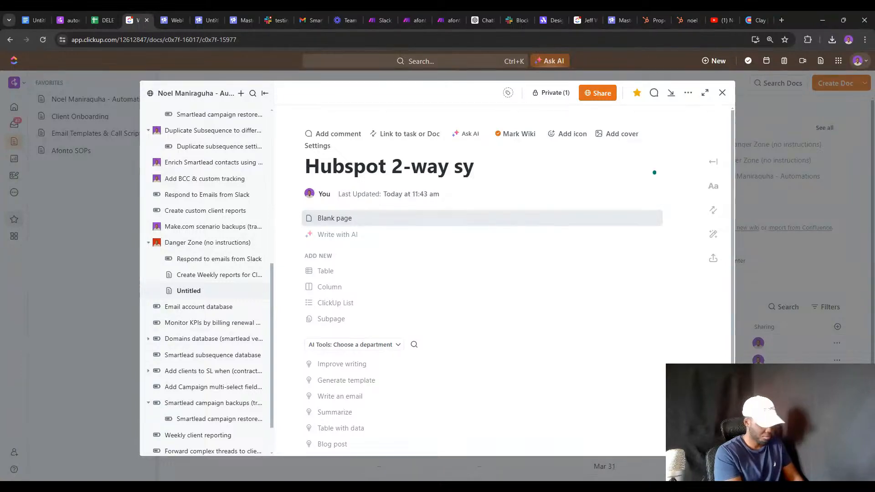
text(nc)
key(Return)
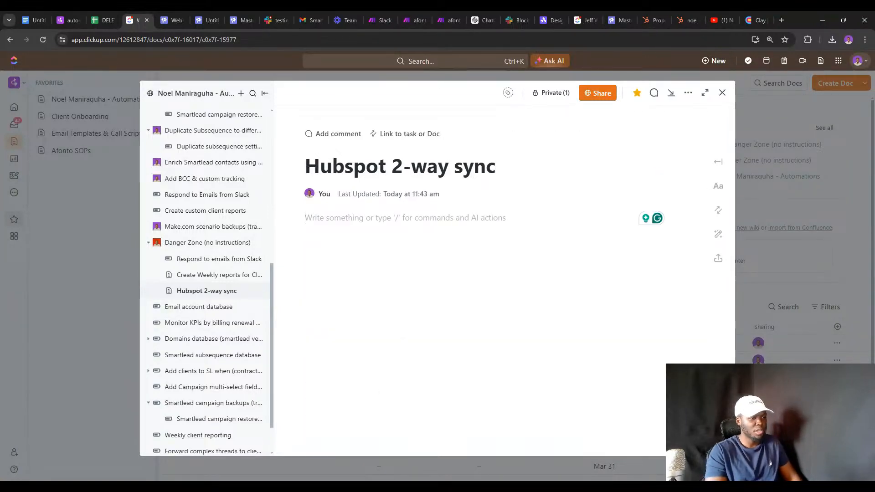
Attach blueprint (13).json to the page, with 'Step 1' above it and 'Step 2' below.
key(alt+Tab)
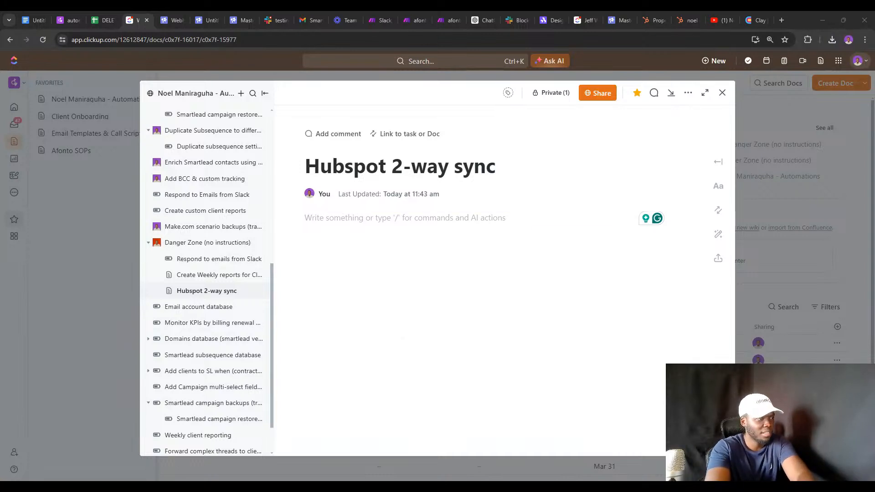
drag(866, 217, 656, 218)
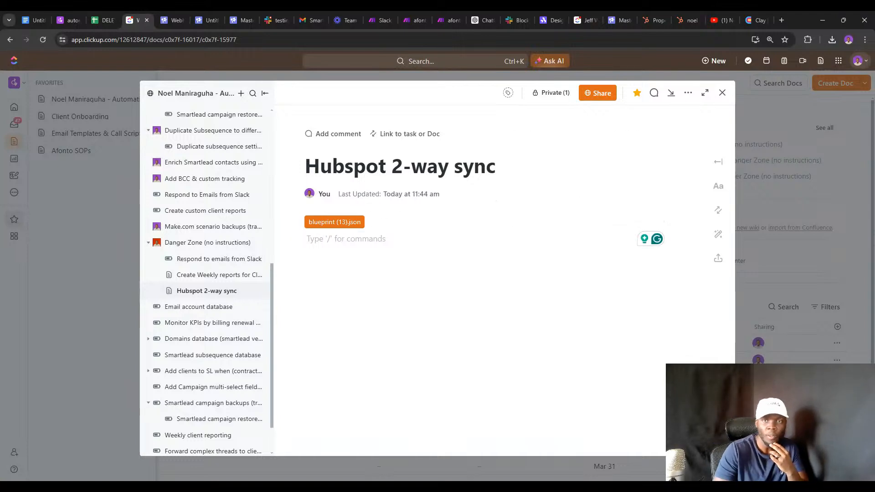
click(335, 206)
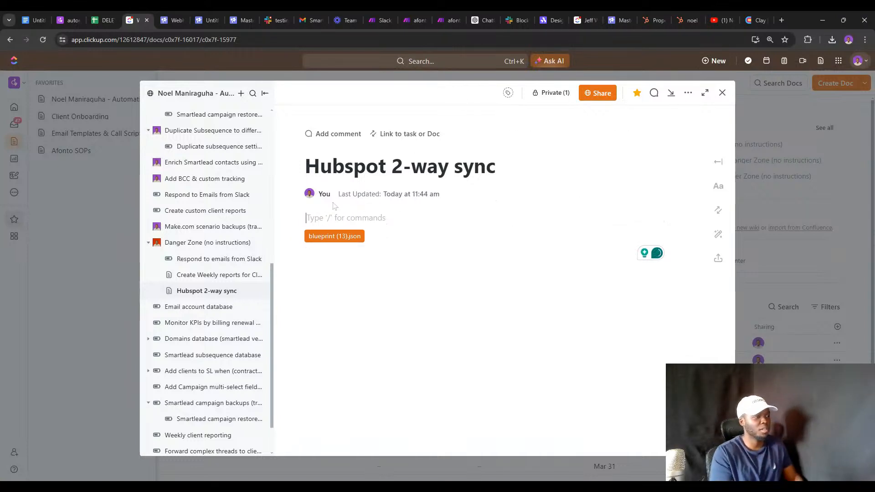
text(Step 1)
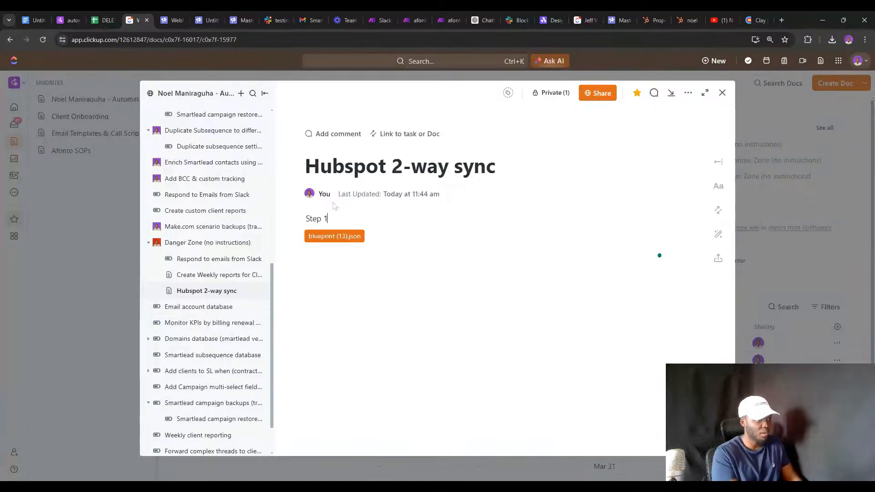
key(Down)
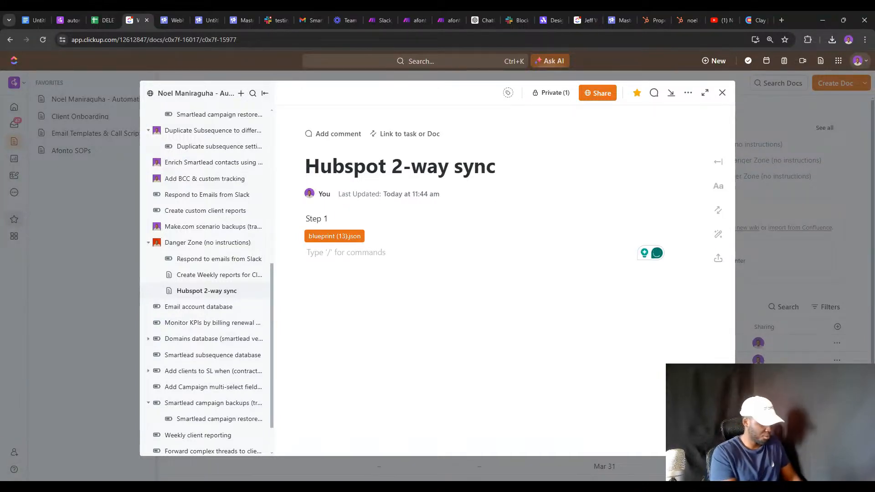
text(Step 2)
key(Return)
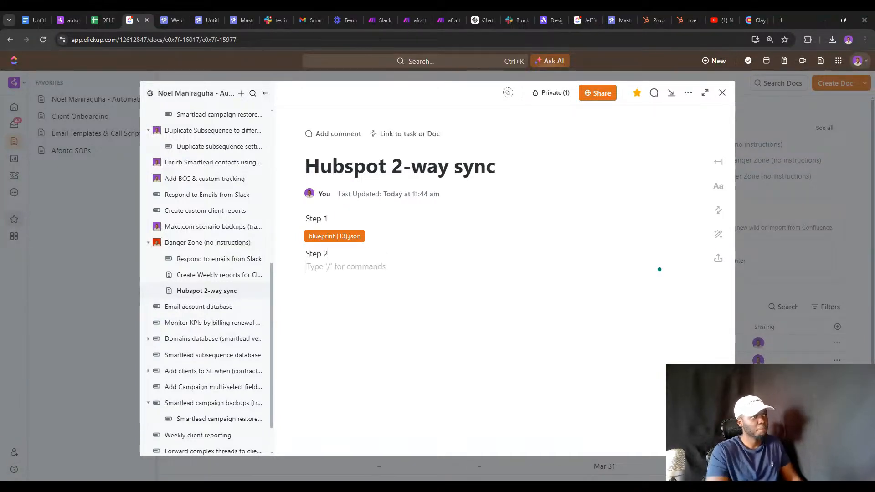
click(383, 10)
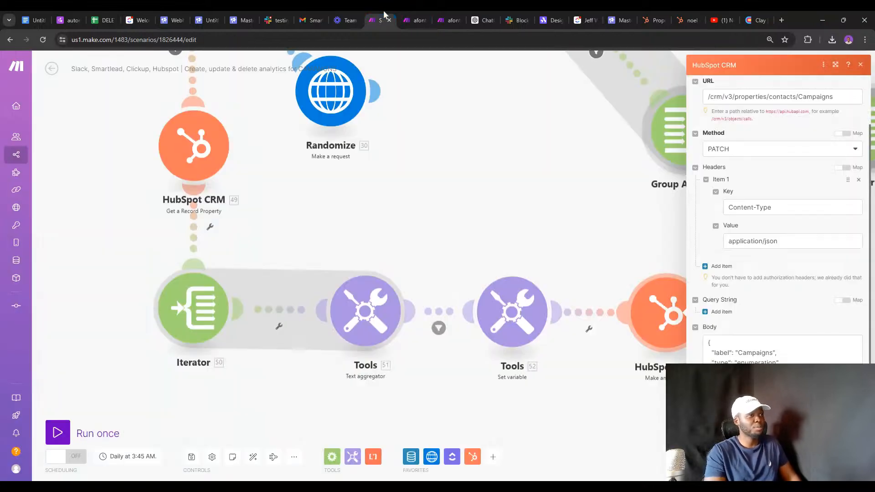
In the HubSpot-to-Smartlead scenario, rename the trigger to 'When Category is Updated in Hubspot'.
click(409, 20)
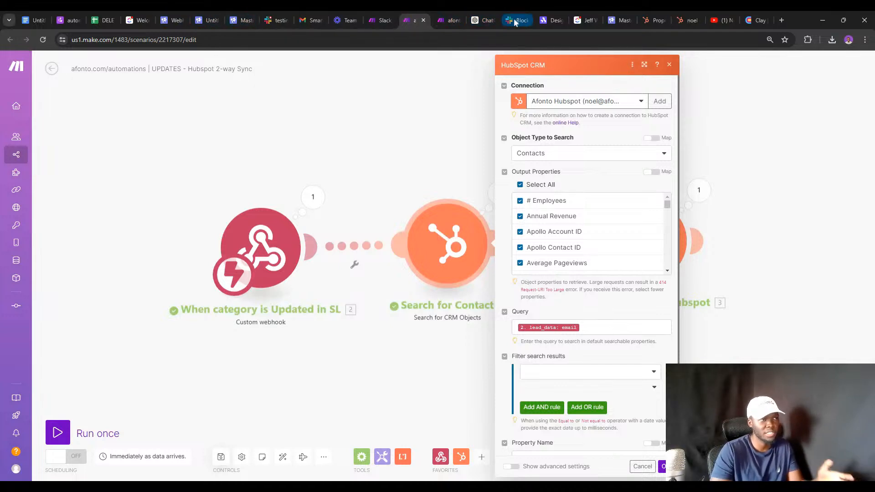
click(449, 10)
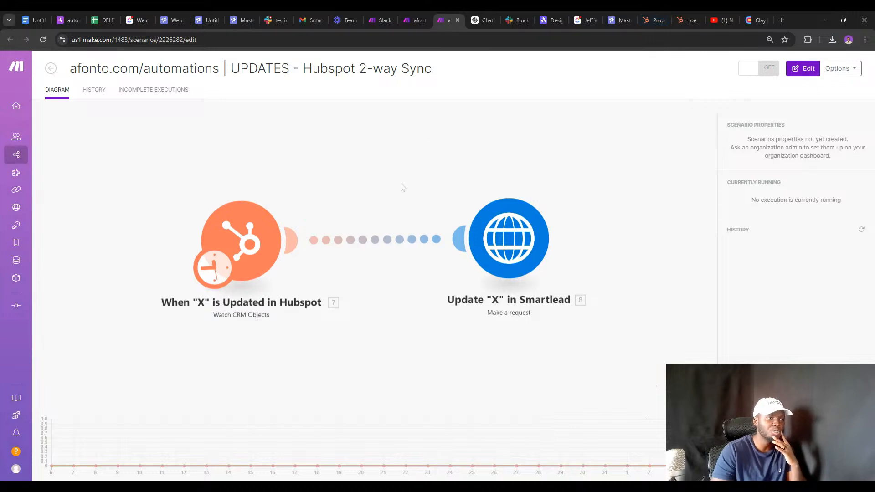
right_click(325, 229)
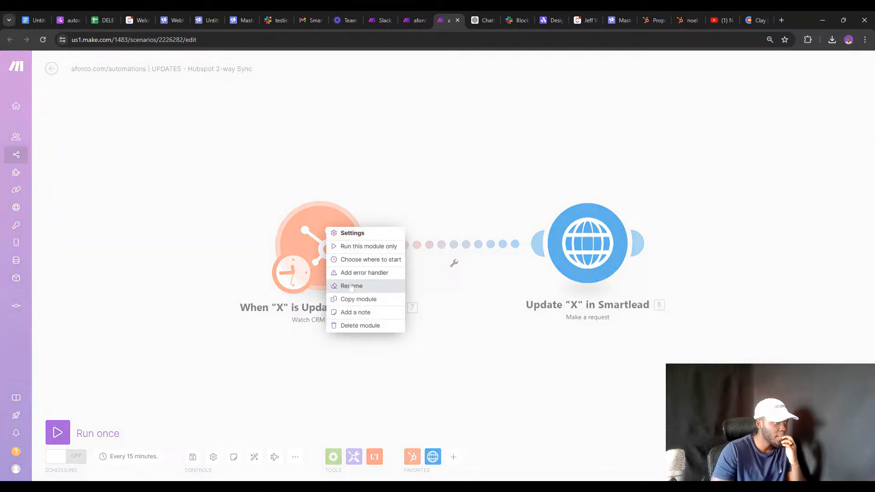
click(351, 286)
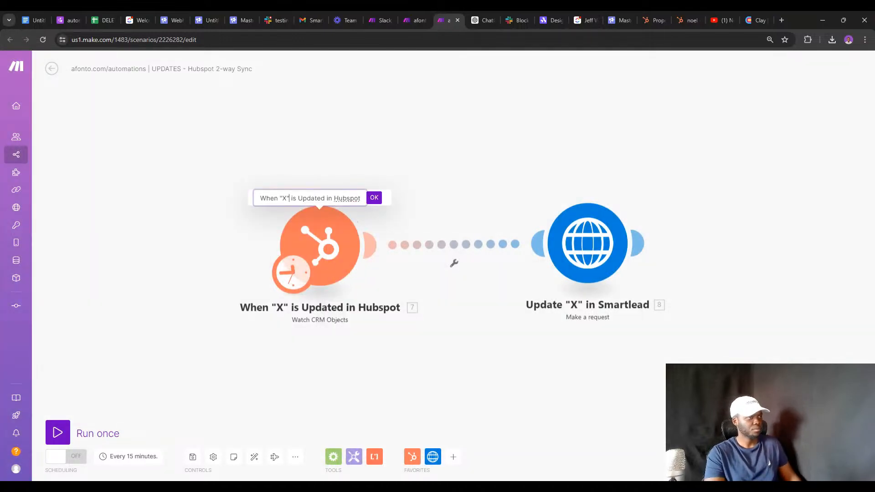
key(BackSpace)
key(BackSpace)
key(BackSpace)
text(Cat)
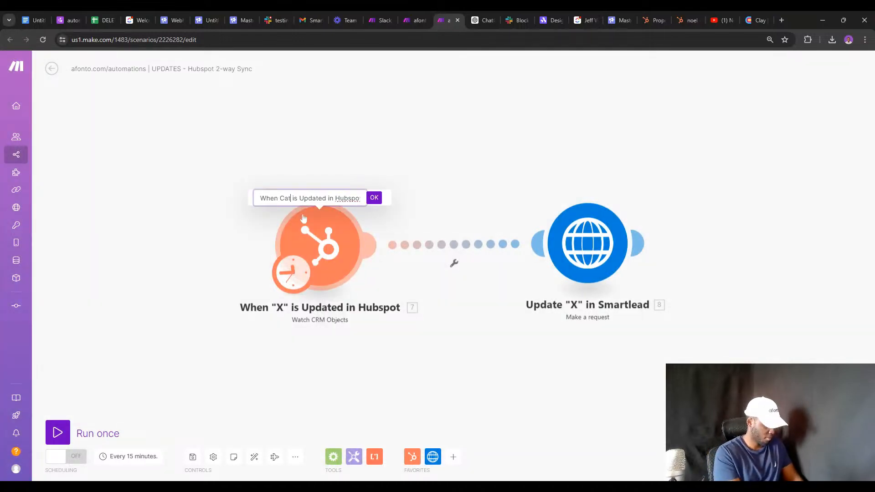
text(egory)
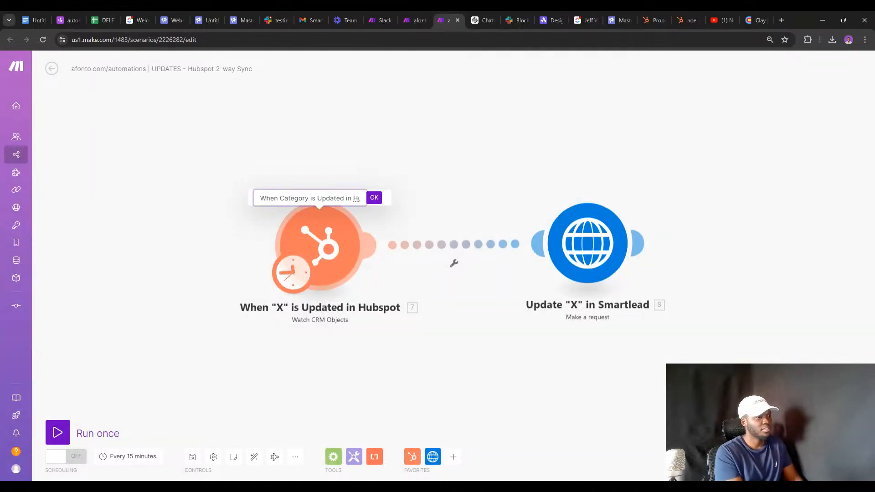
key(Return)
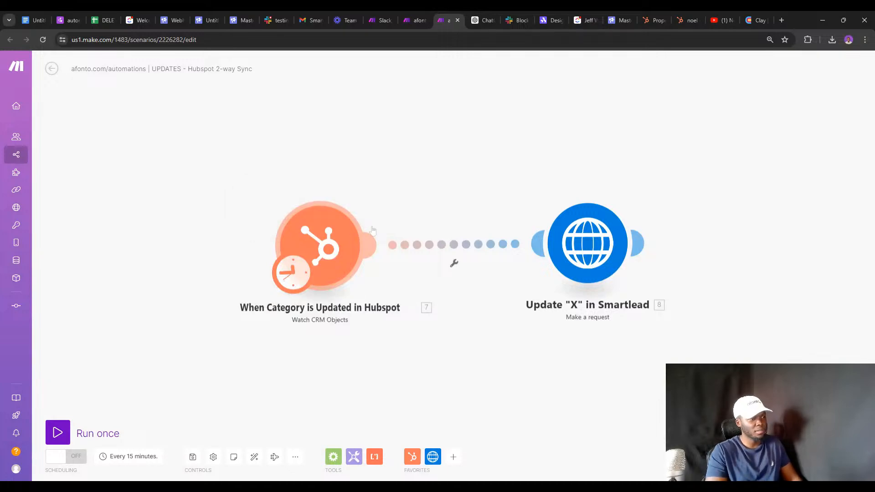
Rename the Smartlead module to 'Update Category in Smartlead' and open its HTTP request settings.
right_click(577, 242)
click(595, 289)
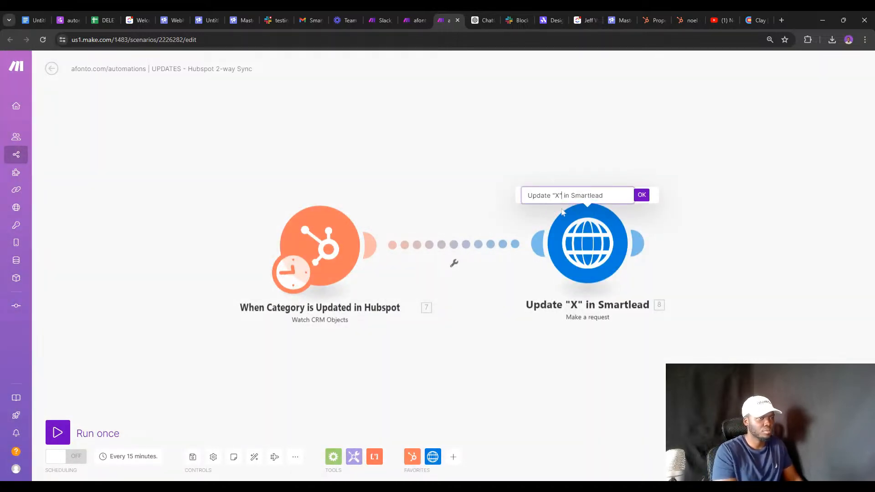
key(BackSpace)
key(BackSpace)
key(BackSpace)
text(Category)
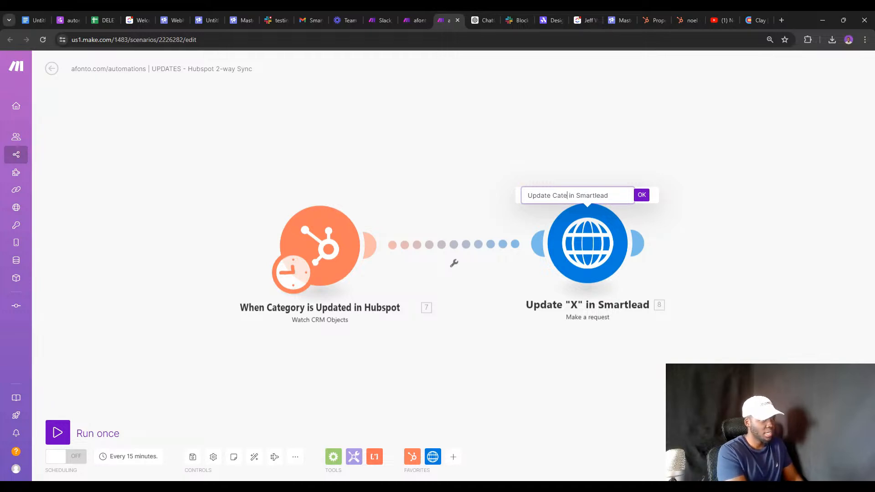
key(Return)
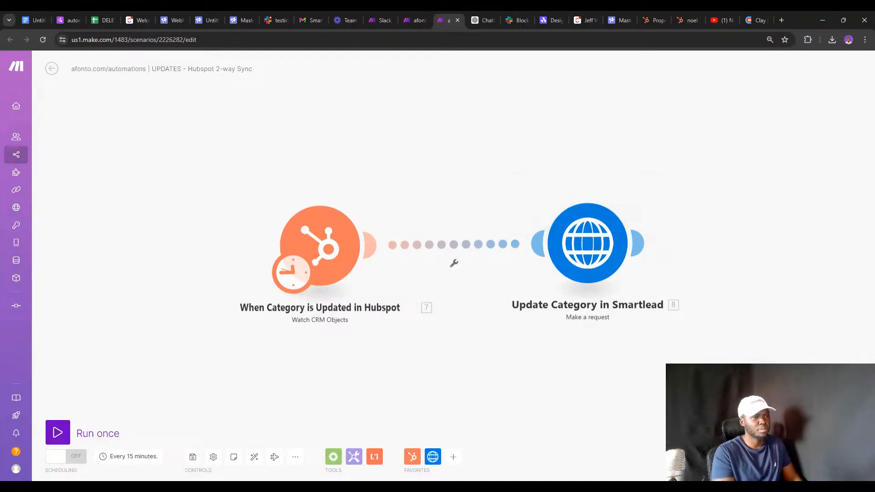
click(573, 232)
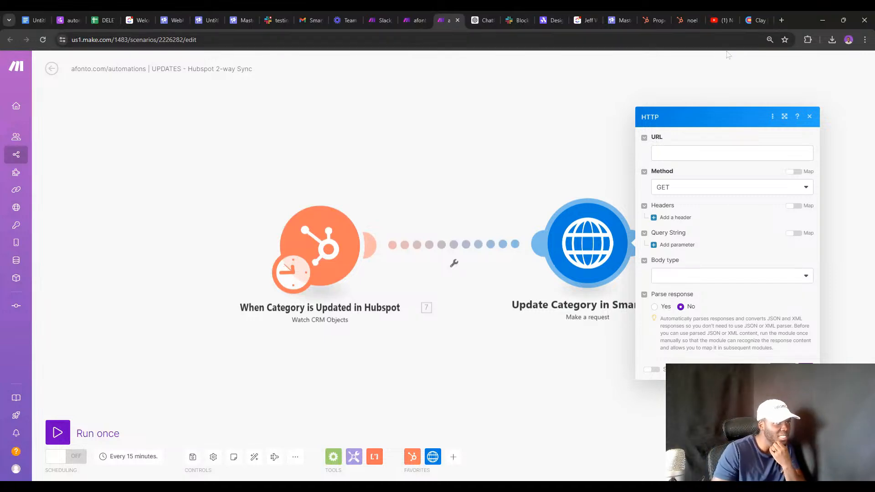
Find the 'Update a lead's category' endpoint in the Smartlead API docs by searching 'cate'.
click(779, 20)
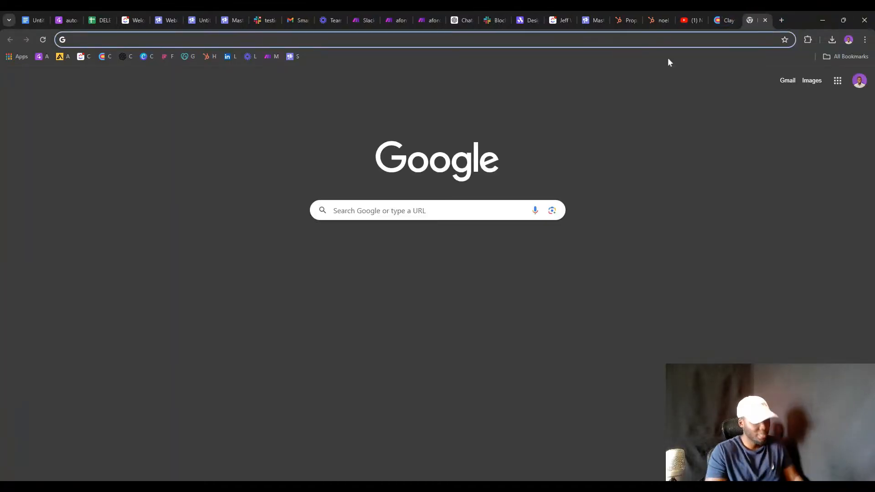
text(api)
key(Return)
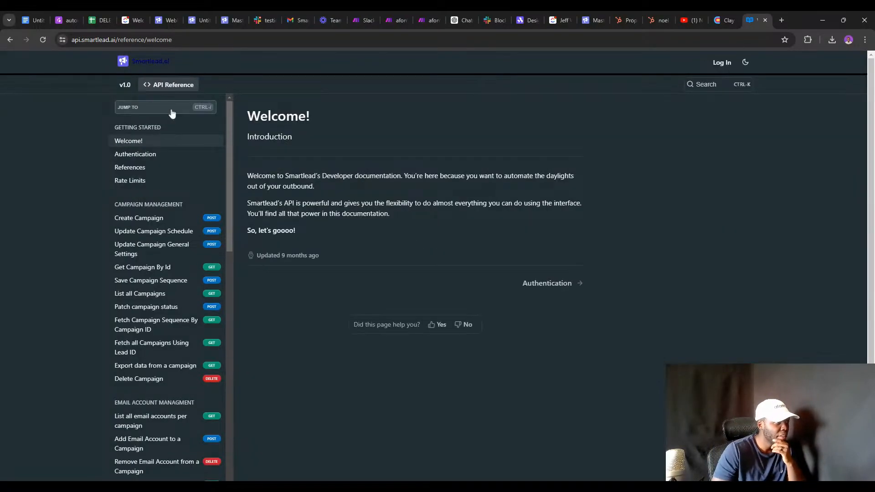
click(170, 109)
text(cate)
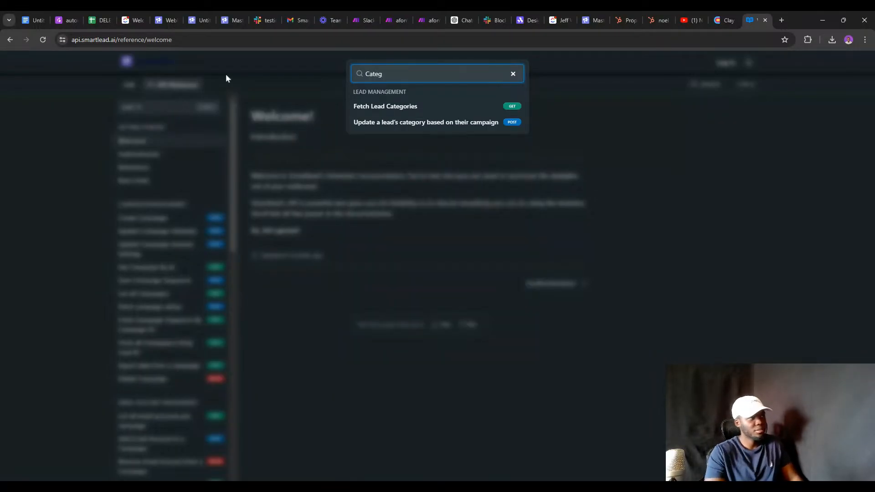
click(374, 126)
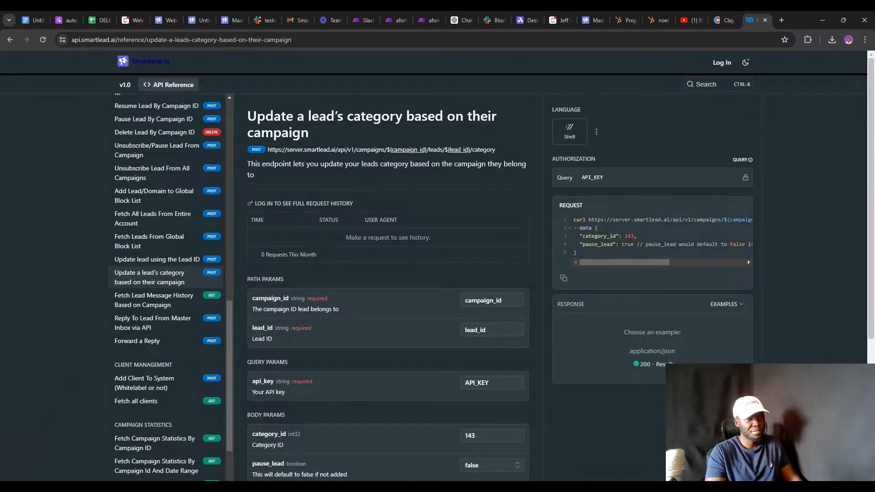
Copy the endpoint's request URL from the curl code sample.
drag(589, 220, 786, 210)
click(588, 219)
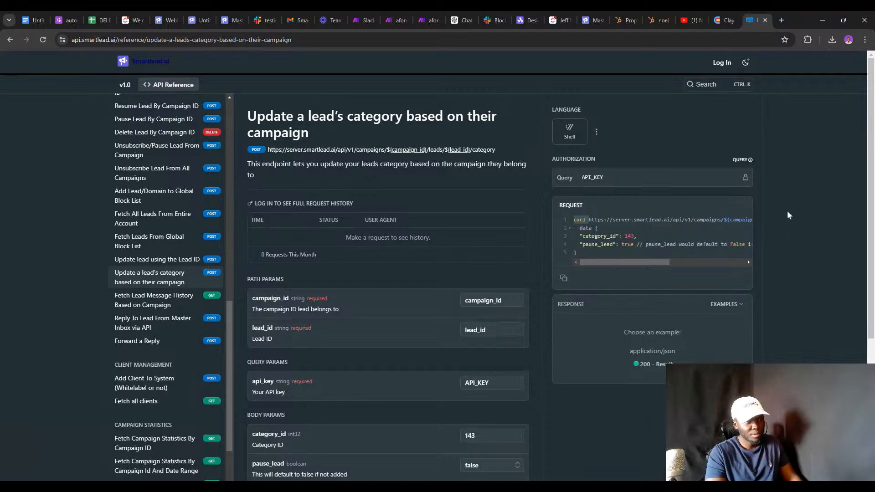
key(ctrl+a)
click(773, 205)
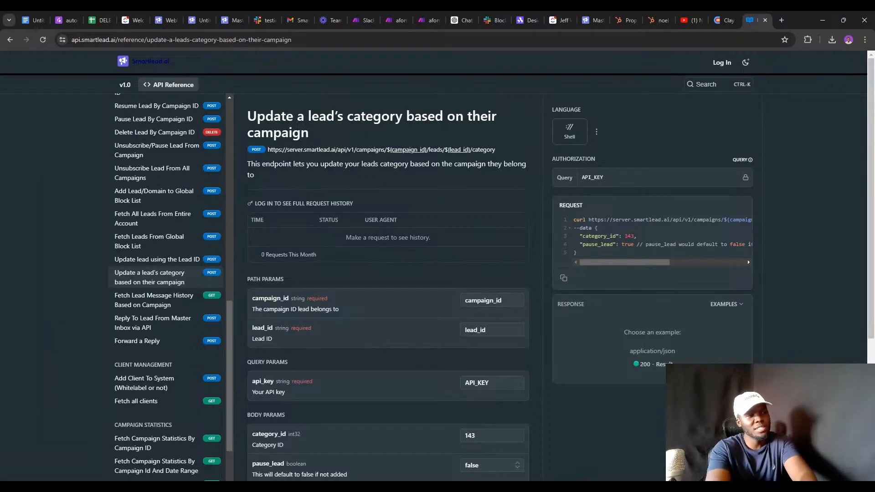
drag(588, 219, 778, 218)
key(ctrl+c)
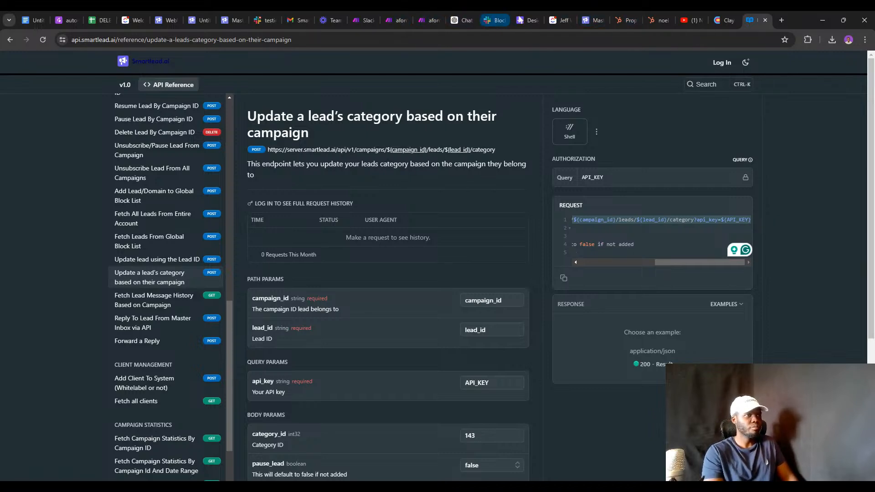
click(425, 15)
Paste the Smartlead category-update URL into the HTTP module's URL field.
click(678, 154)
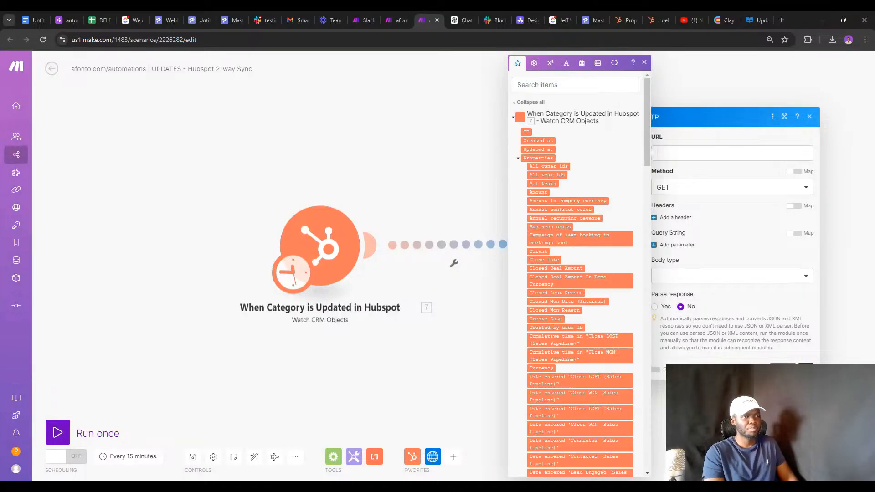
key(ctrl+v)
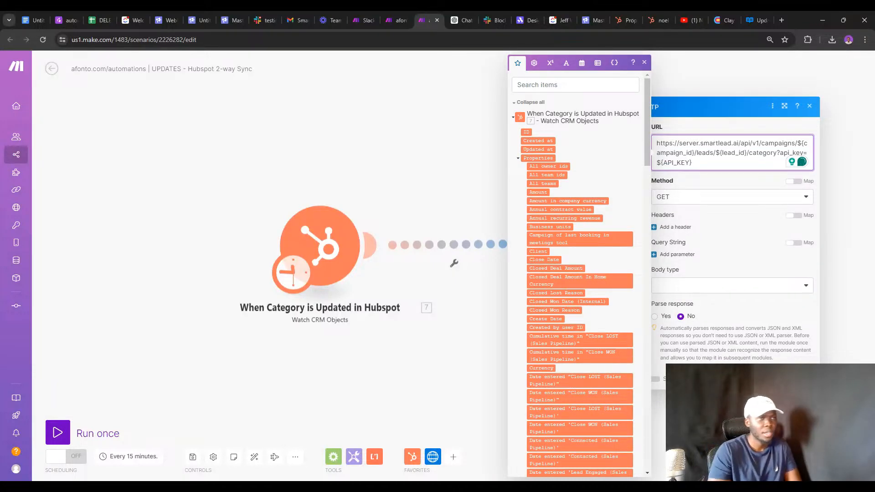
click(376, 184)
Run only the HubSpot trigger and inspect the deal bundle's Properties output.
right_click(319, 238)
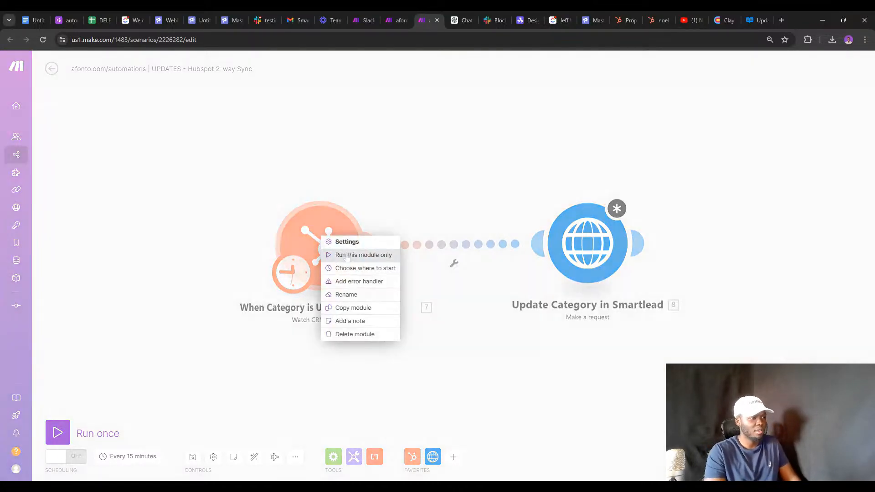
click(355, 253)
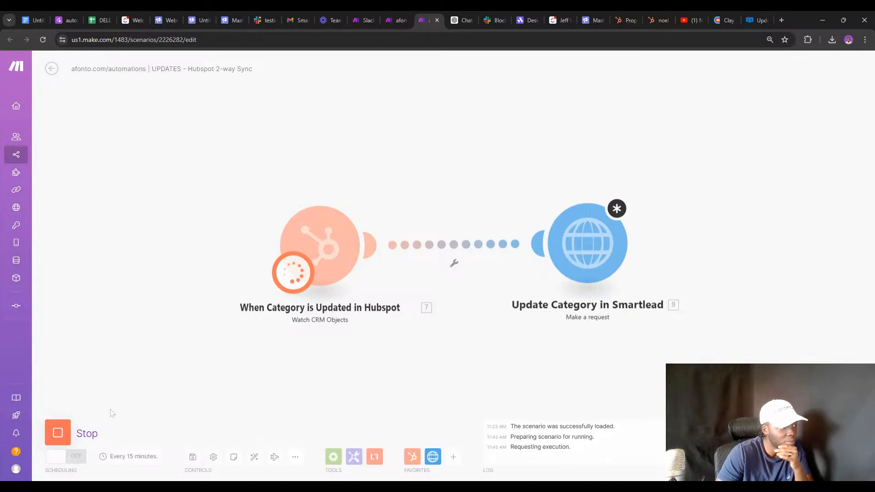
click(58, 432)
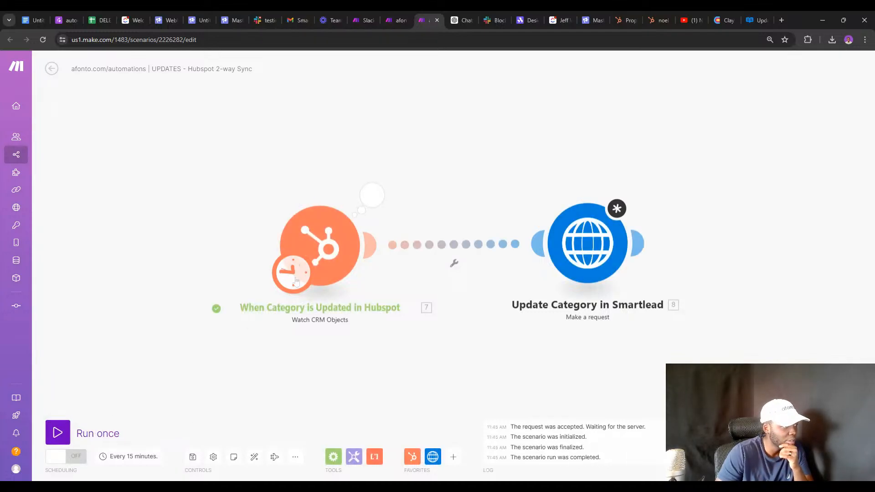
click(376, 198)
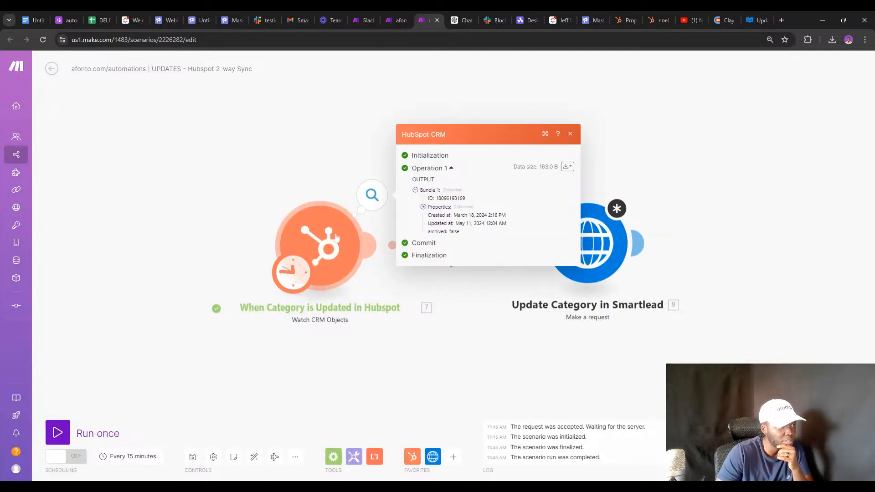
click(336, 236)
click(347, 179)
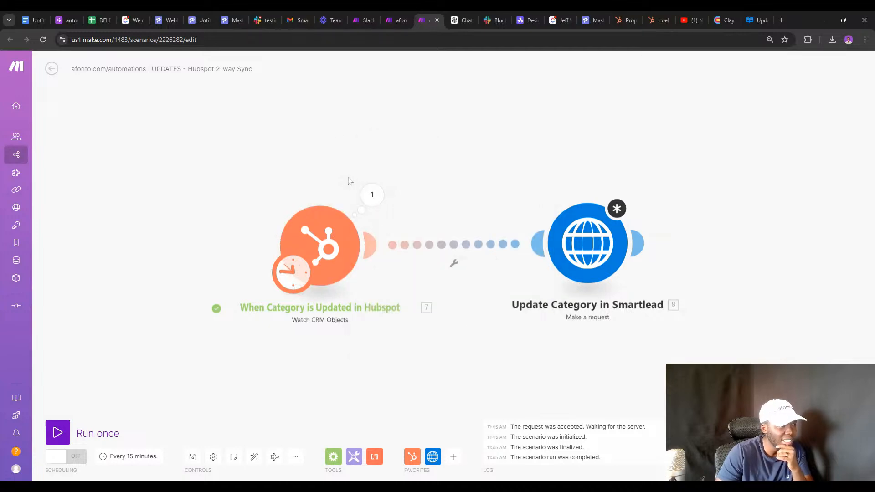
click(372, 195)
click(423, 207)
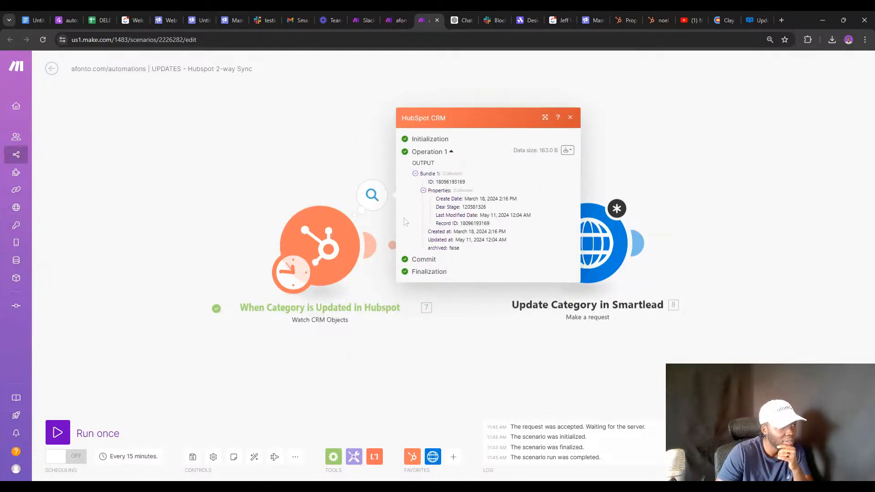
click(352, 240)
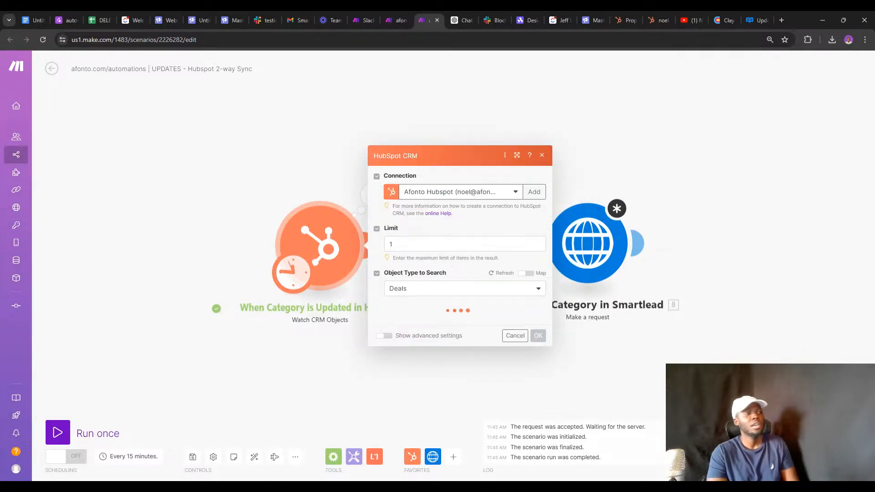
Switch the HubSpot trigger to watch Contacts with a limit of 100.
click(456, 244)
key(BackSpace)
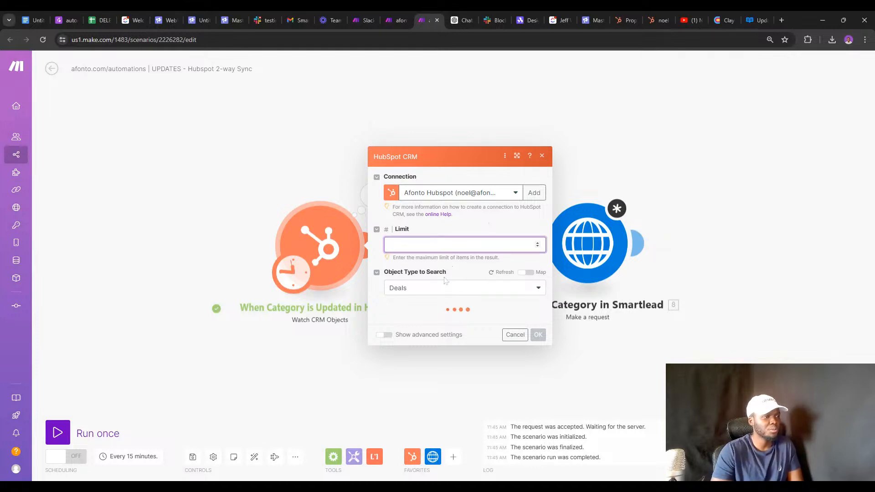
click(445, 289)
click(447, 244)
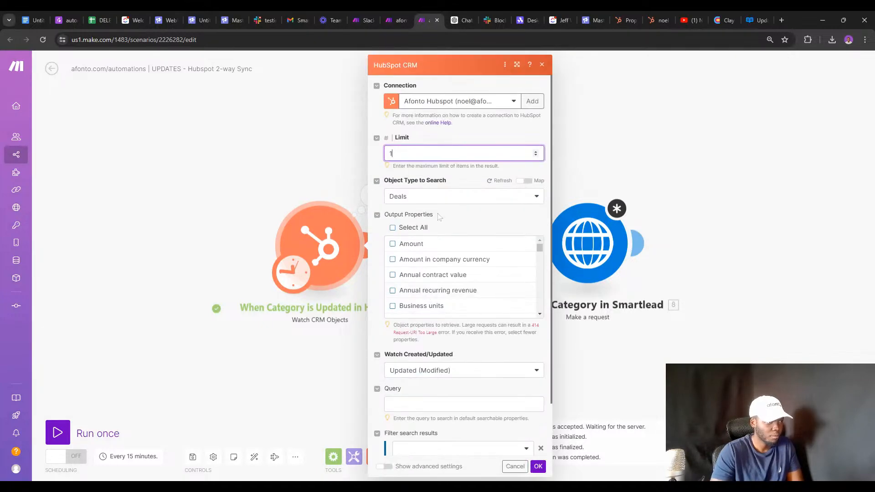
click(429, 196)
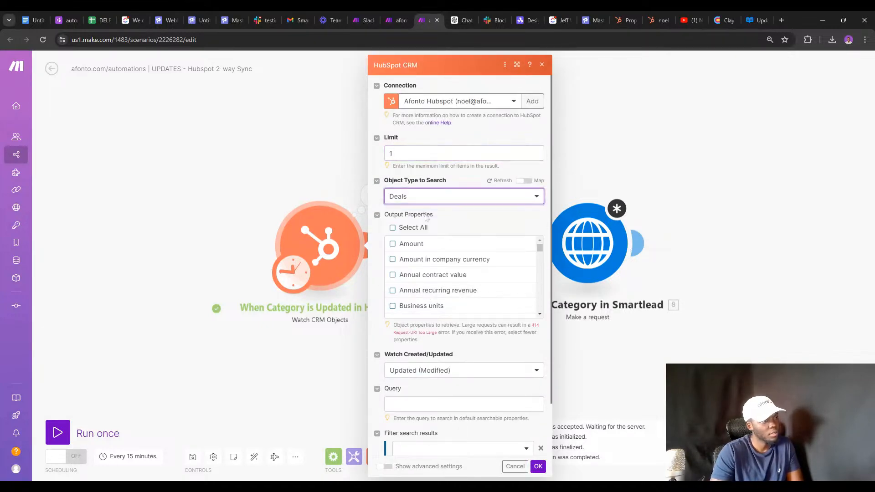
click(432, 199)
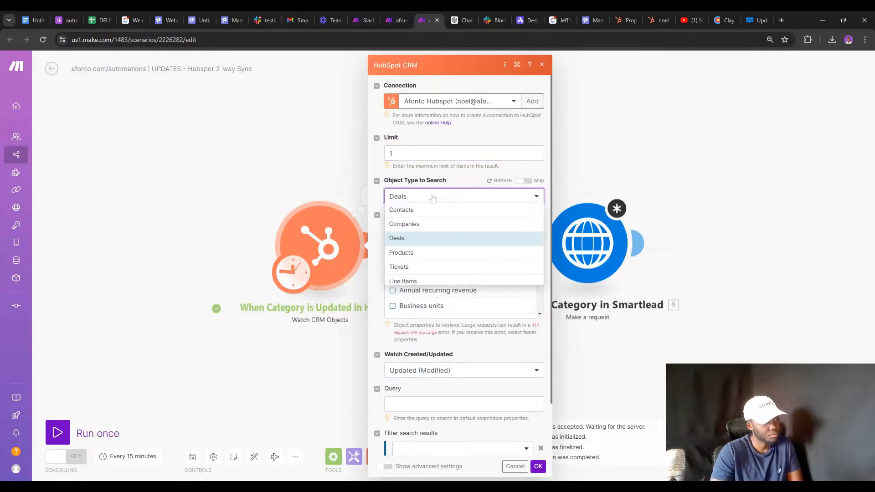
click(419, 215)
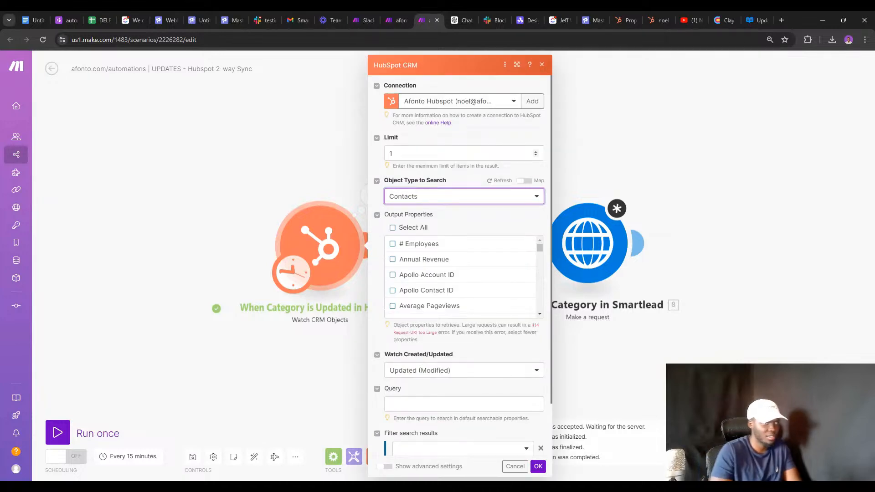
click(419, 153)
key(BackSpace)
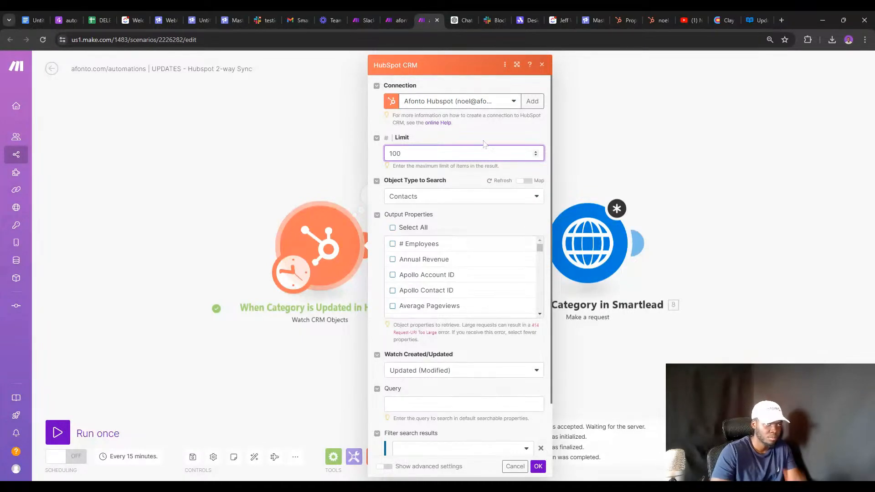
click(490, 129)
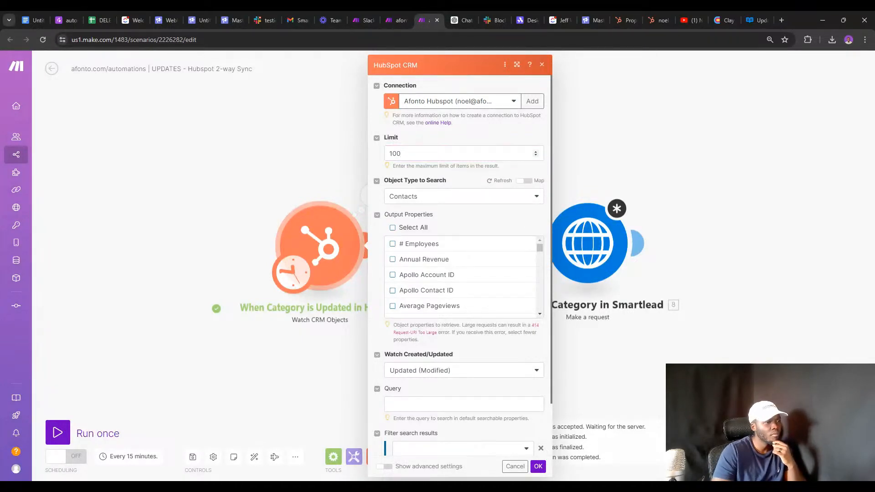
Review the output properties, updated-records and advanced options, then cancel without saving.
scroll(490, 128, down, 2)
click(392, 168)
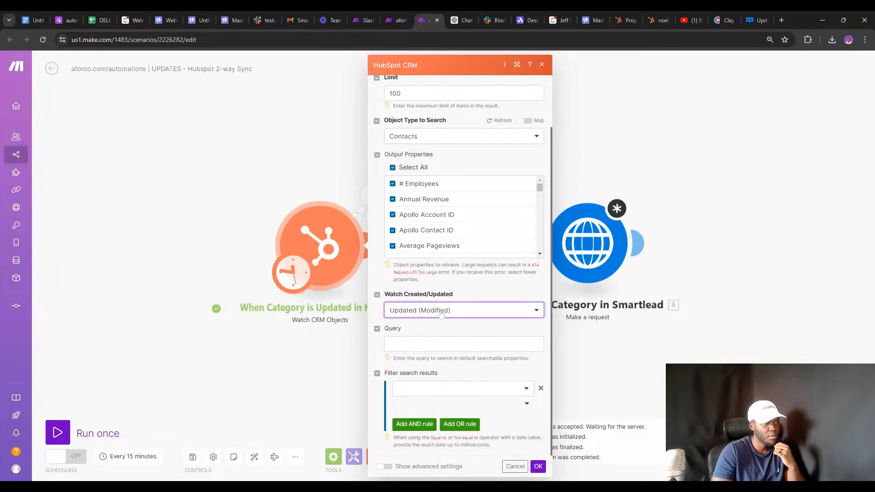
click(441, 313)
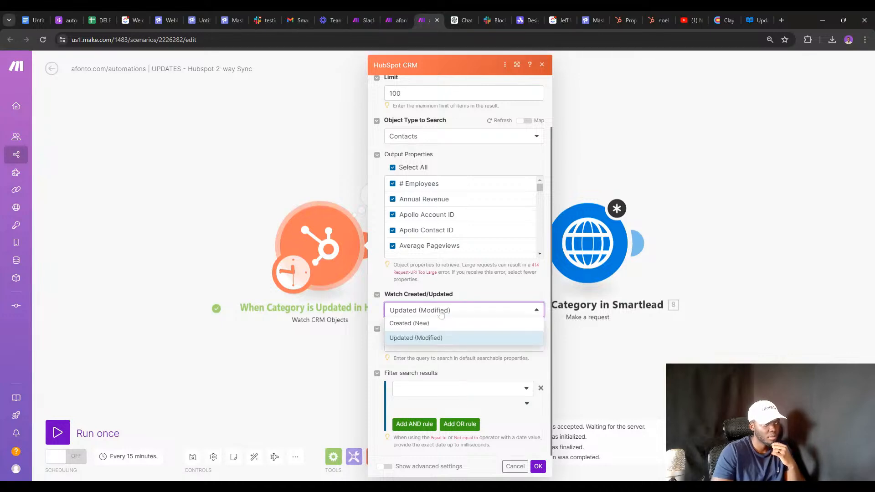
click(432, 340)
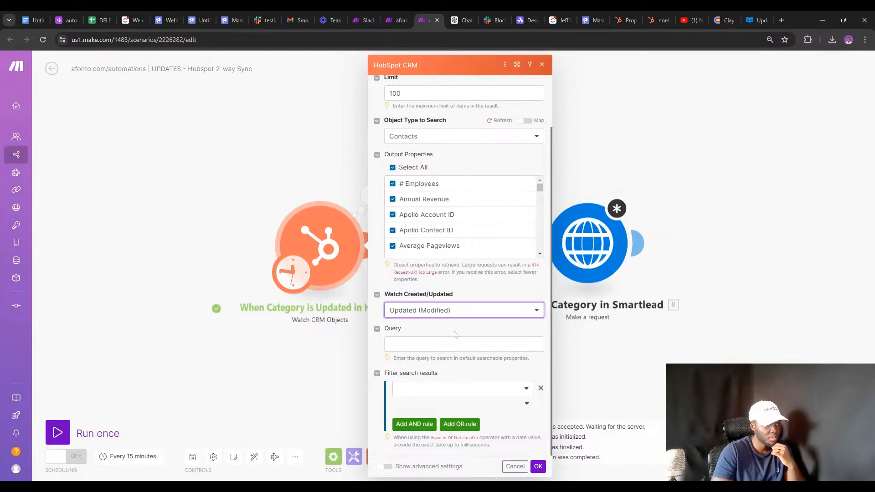
click(388, 467)
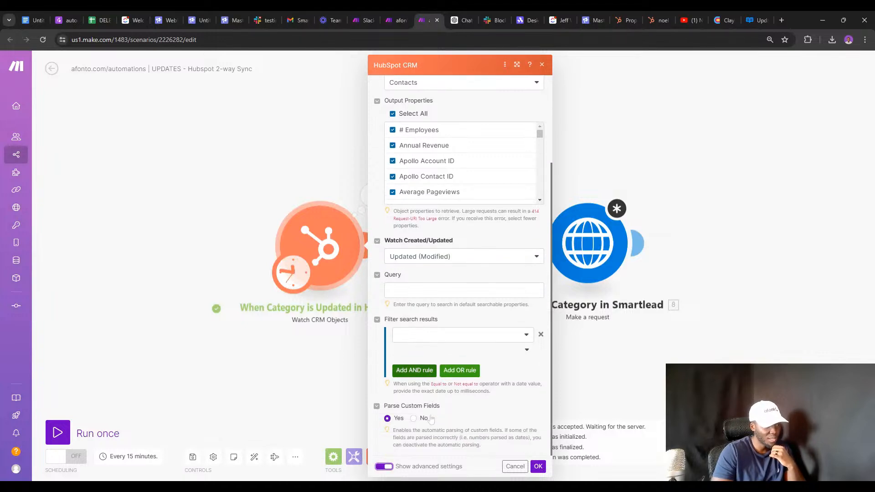
click(384, 467)
click(385, 468)
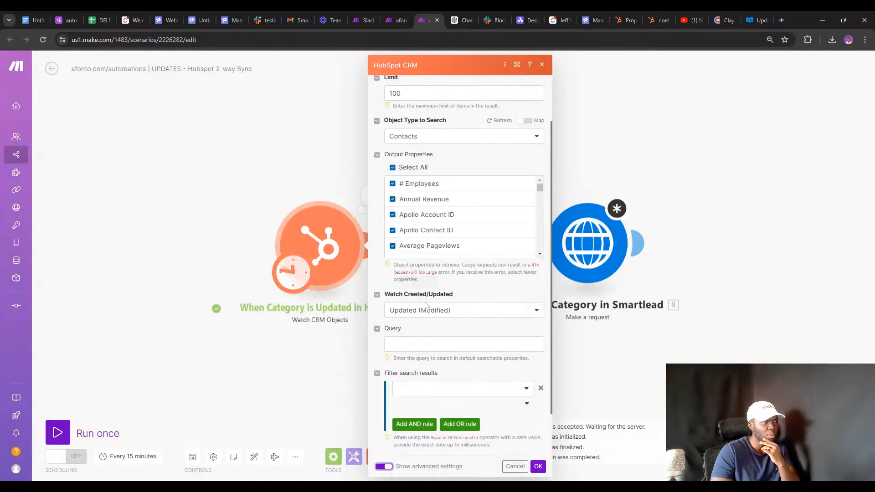
scroll(428, 308, up, 2)
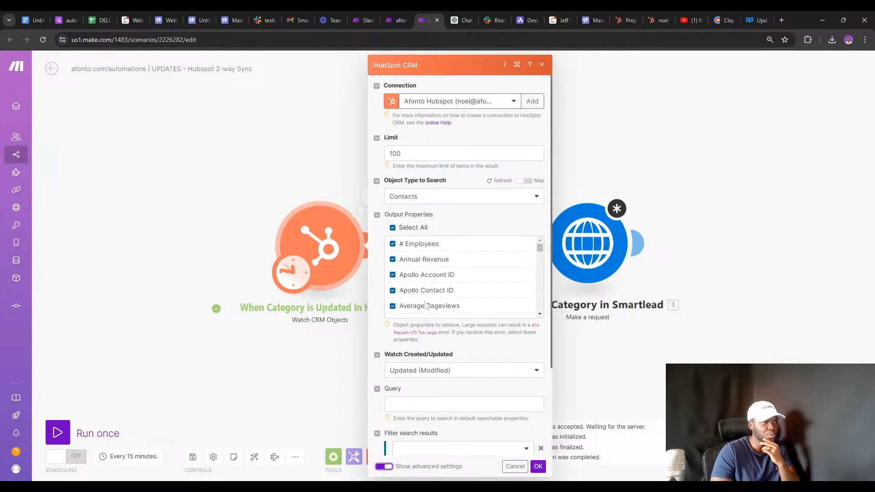
click(430, 196)
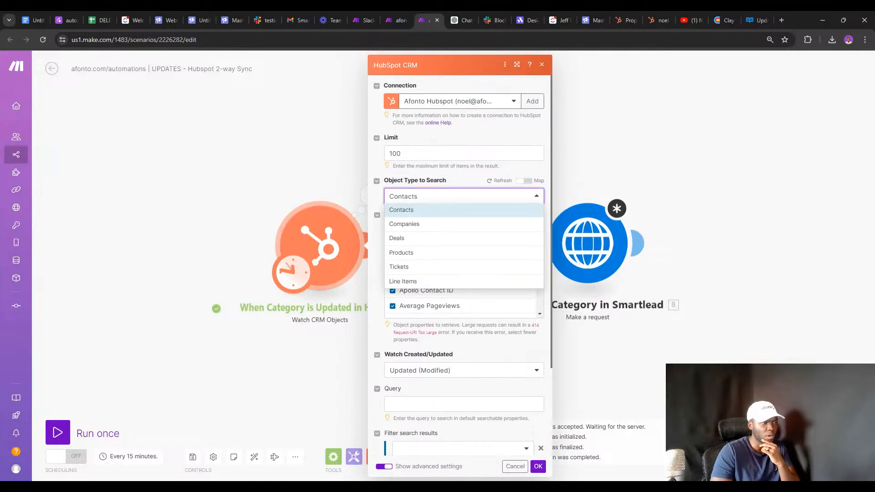
click(421, 209)
scroll(444, 324, down, 3)
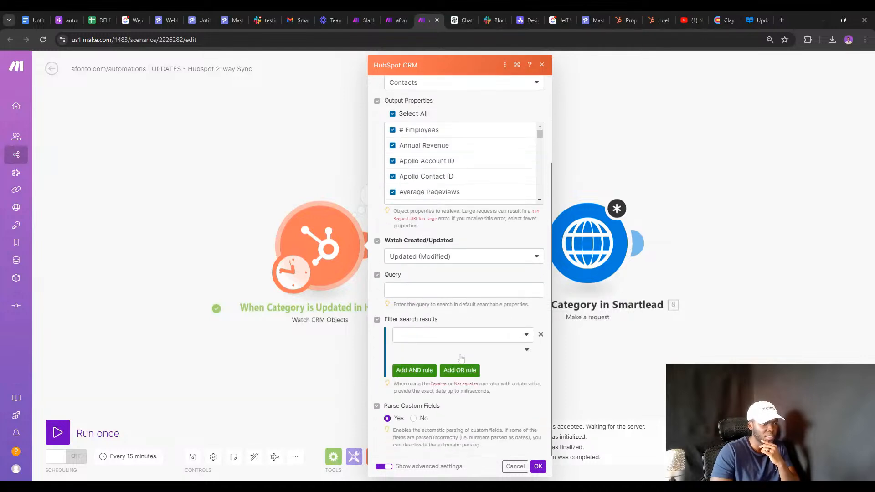
click(514, 467)
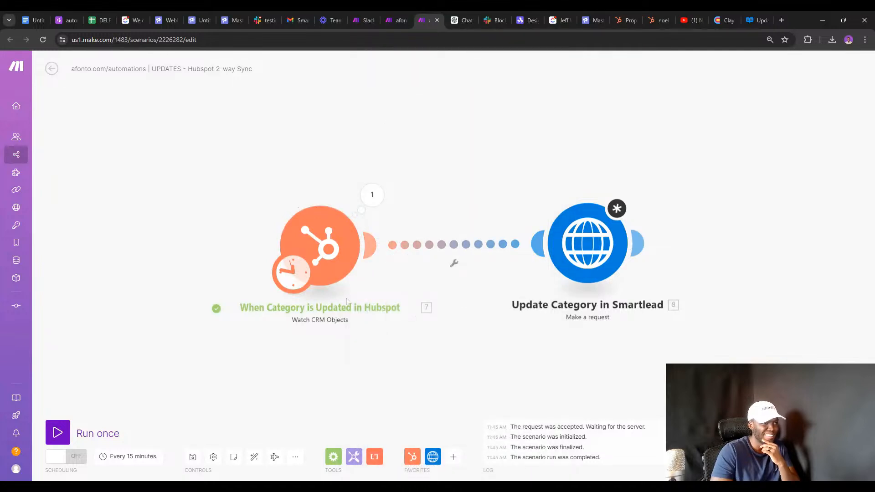
Paste a copy of the HubSpot trigger and delete the original module.
right_click(321, 252)
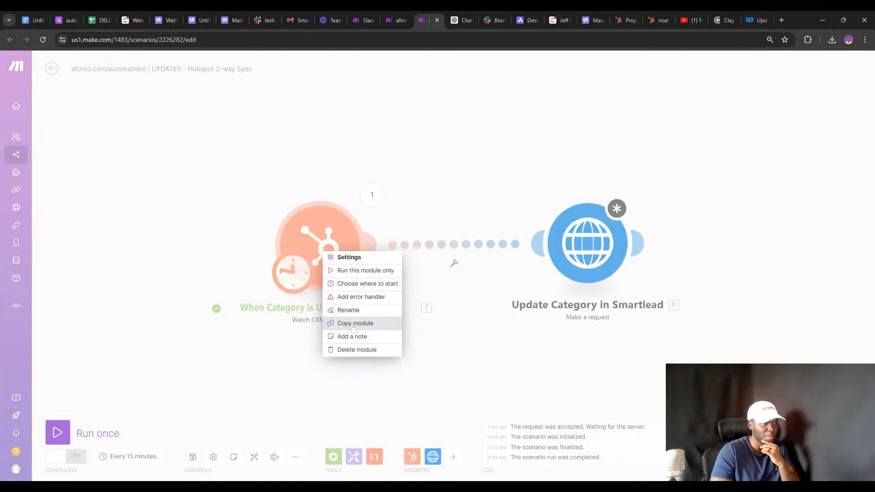
click(355, 323)
key(ctrl+v)
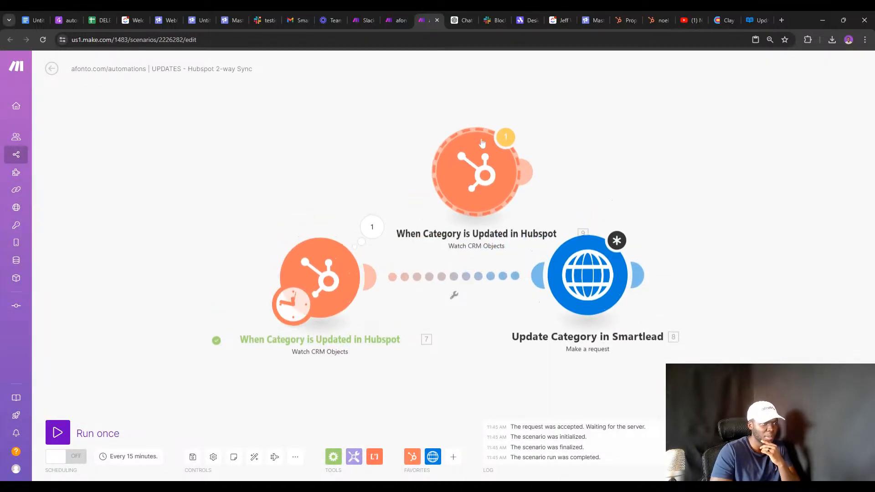
right_click(335, 272)
click(364, 370)
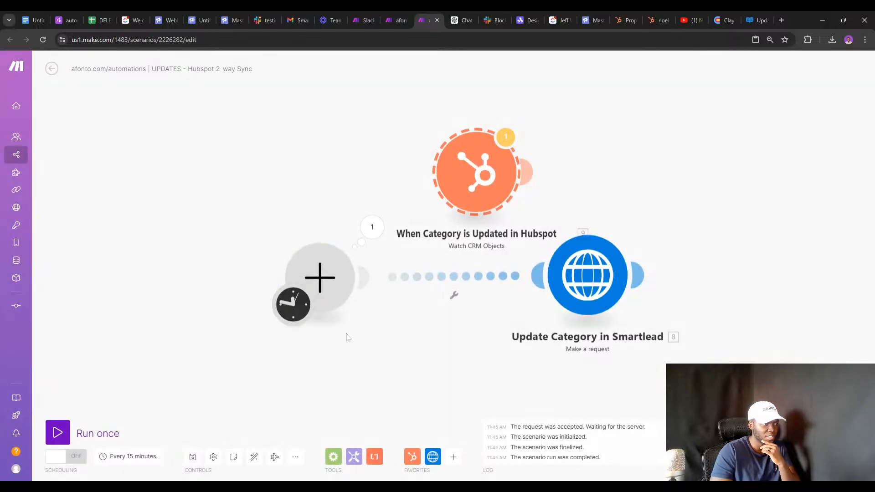
Browse HubSpot CRM's available modules for the empty trigger slot, trying a 'pro' search.
click(353, 292)
click(412, 206)
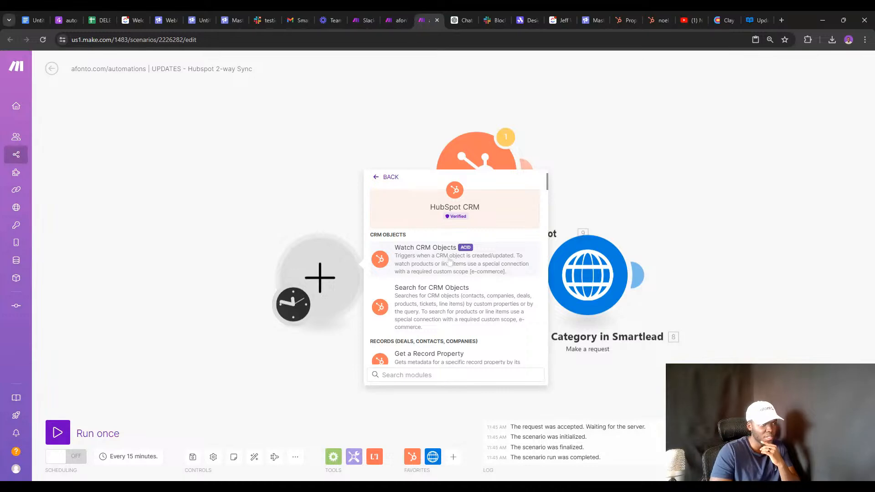
scroll(413, 269, down, 5)
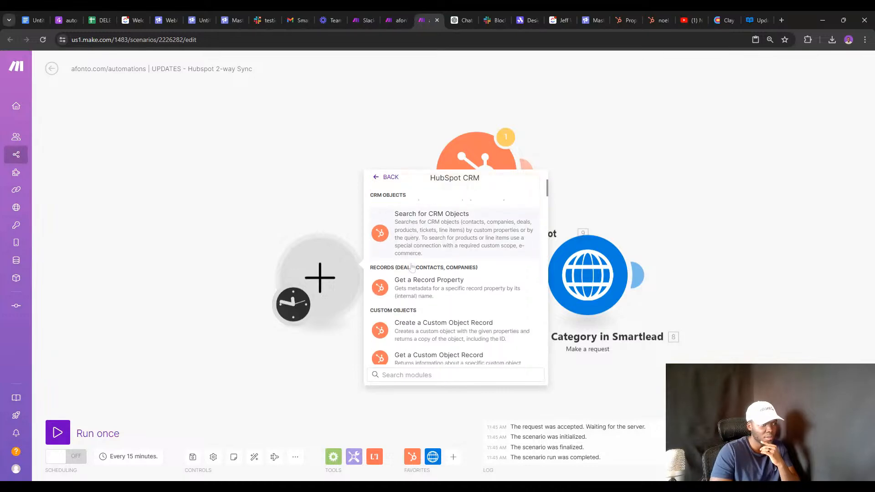
scroll(406, 253, down, 4)
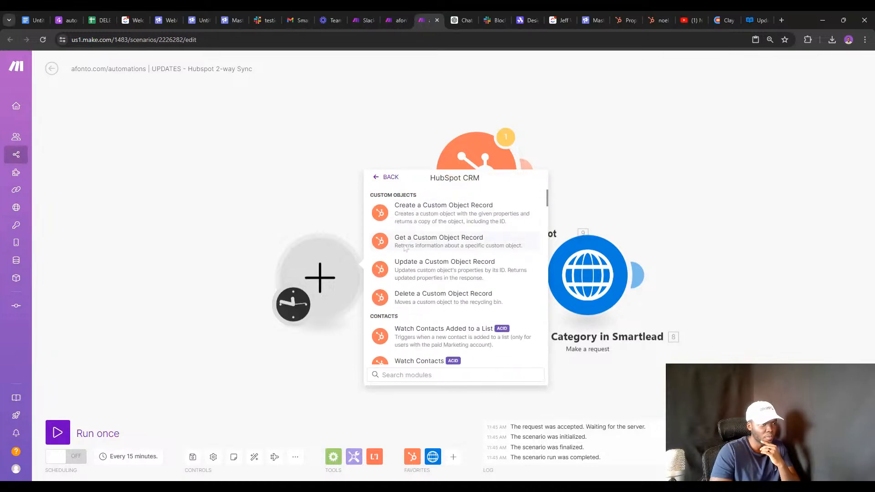
text(pro)
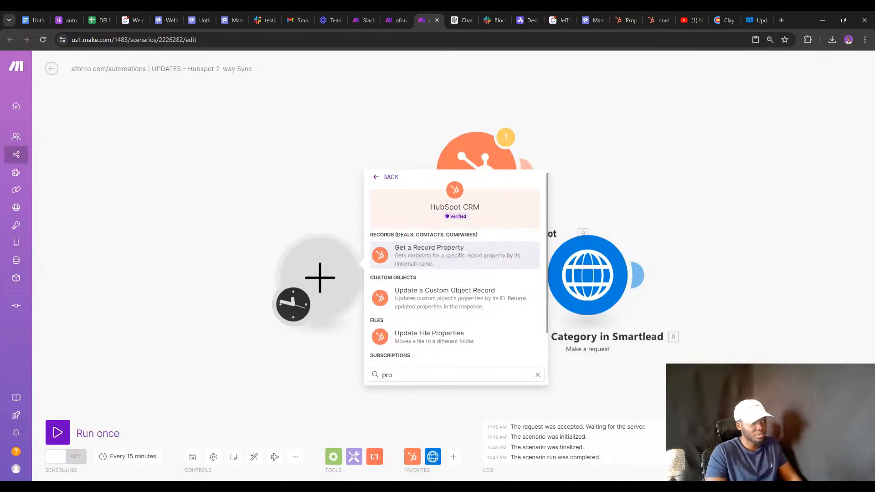
scroll(438, 275, down, 1)
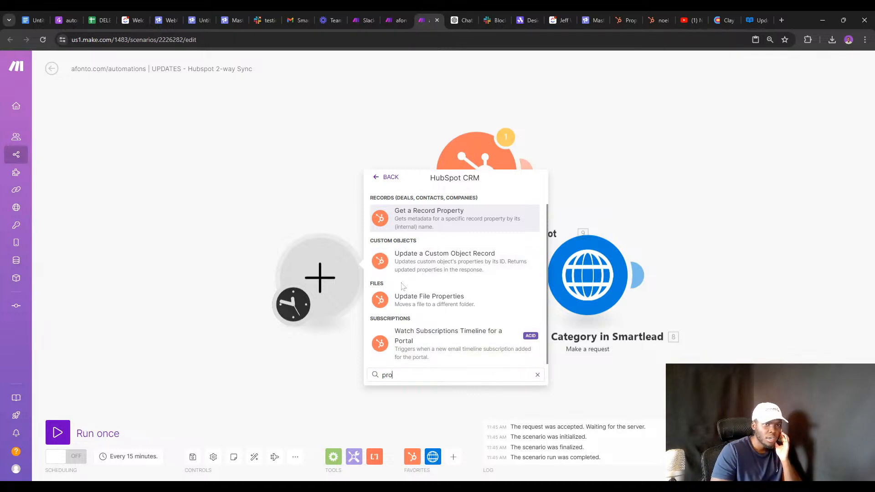
key(BackSpace)
key(BackSpace)
key(BackSpace)
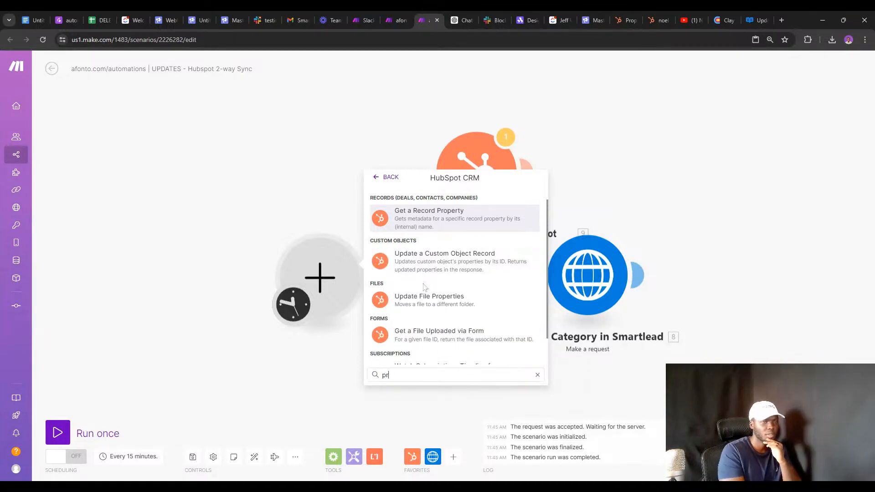
text(pr)
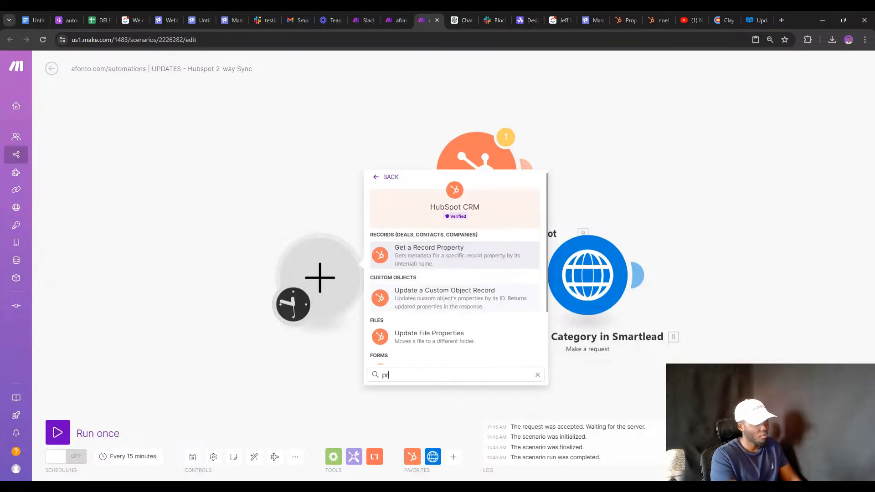
text(o)
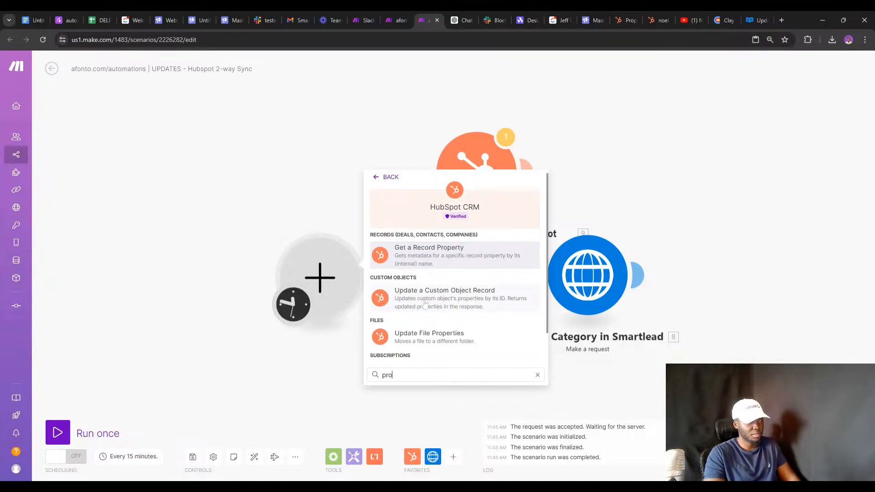
key(BackSpace)
key(BackSpace)
key(BackSpace)
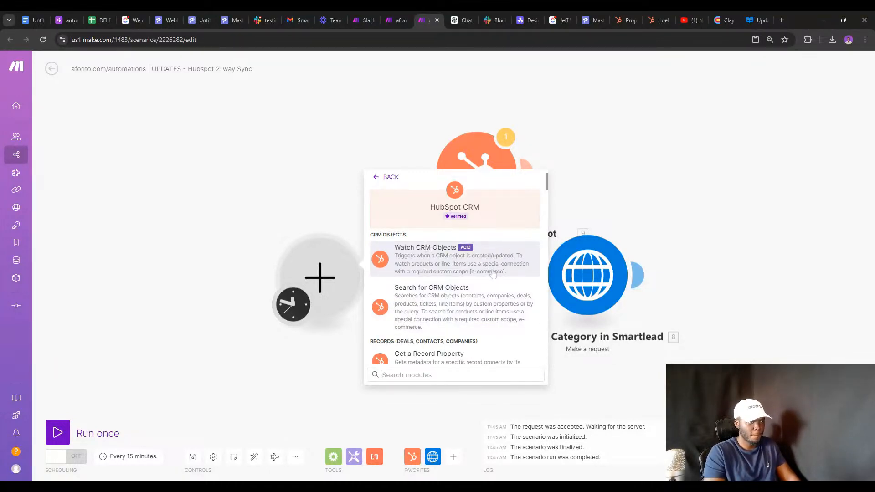
scroll(493, 274, down, 5)
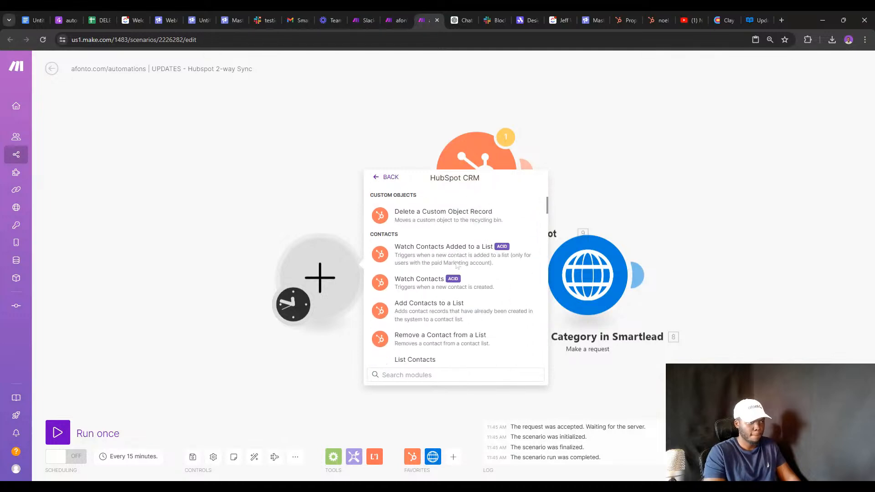
scroll(433, 287, down, 5)
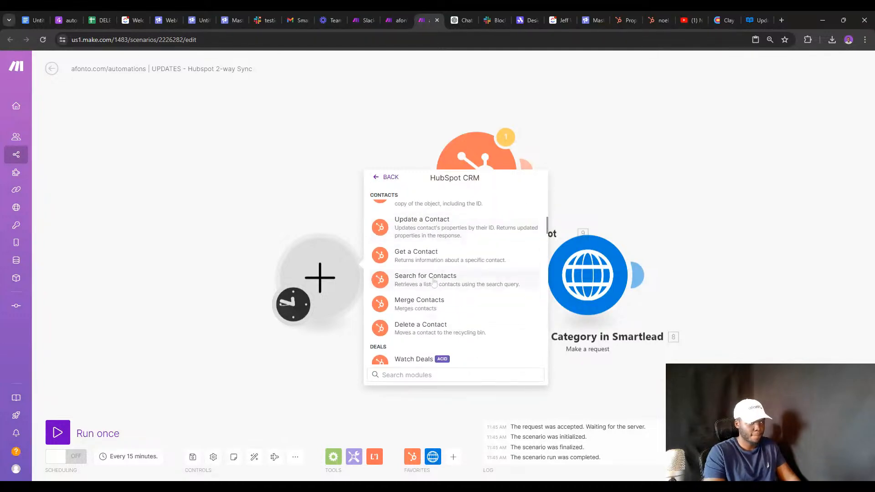
scroll(434, 283, down, 2)
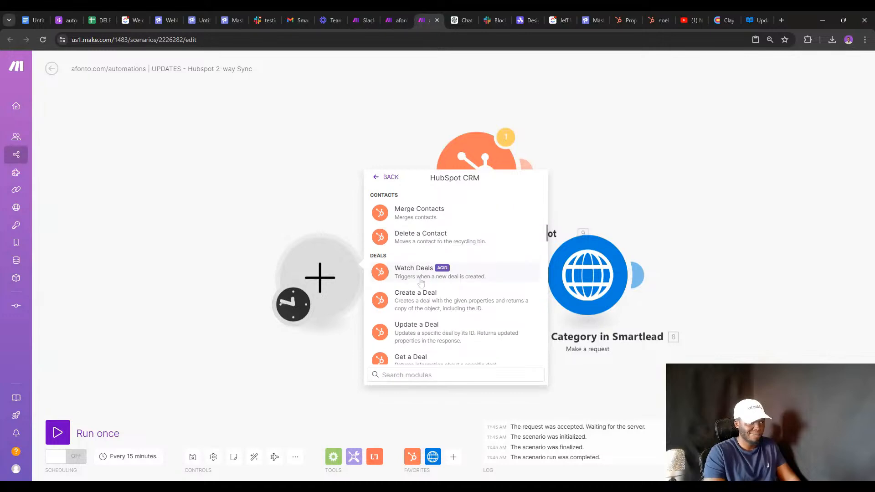
scroll(421, 282, down, 6)
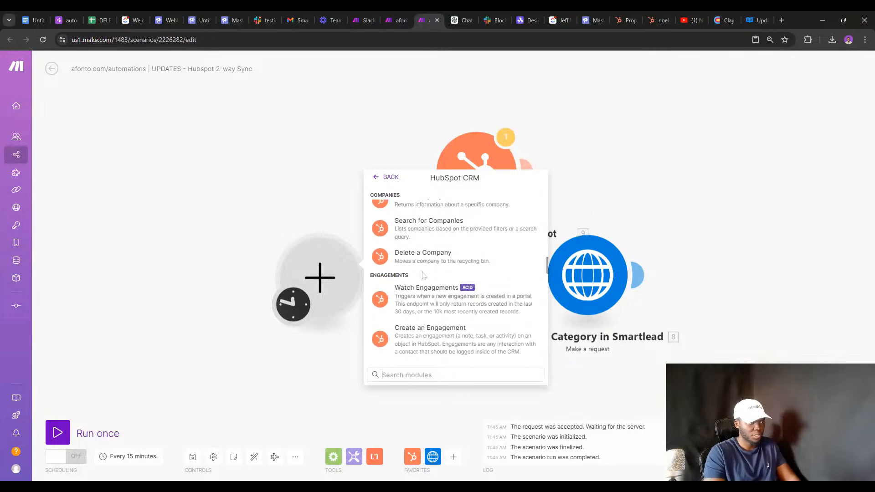
scroll(423, 275, down, 1)
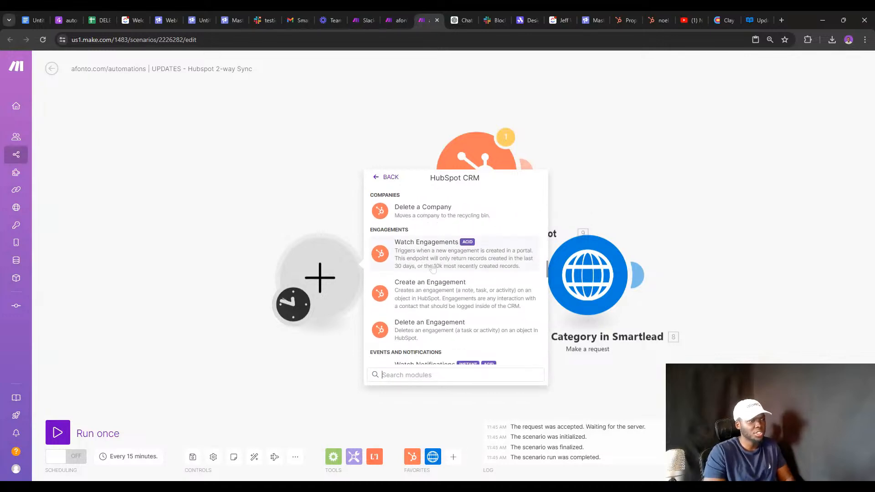
Search HubSpot CRM modules for 'watch' and browse the watch triggers.
text(watch)
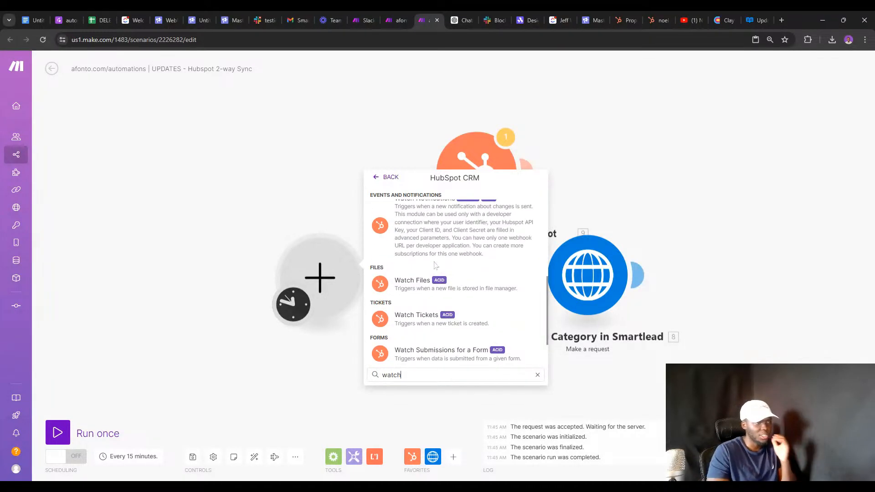
scroll(434, 266, up, 6)
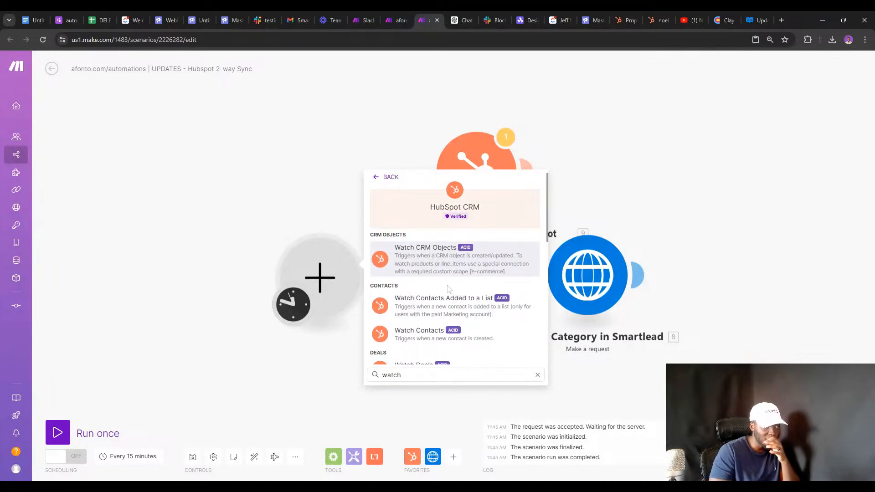
scroll(436, 292, down, 2)
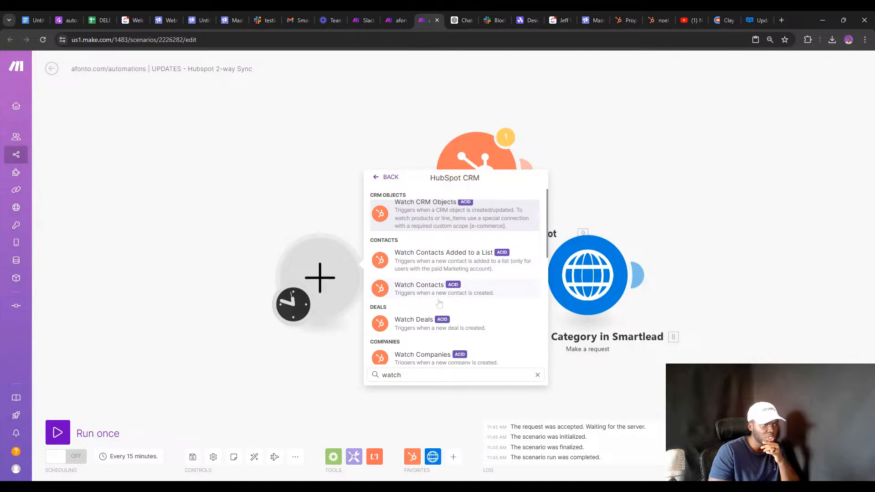
scroll(433, 291, down, 3)
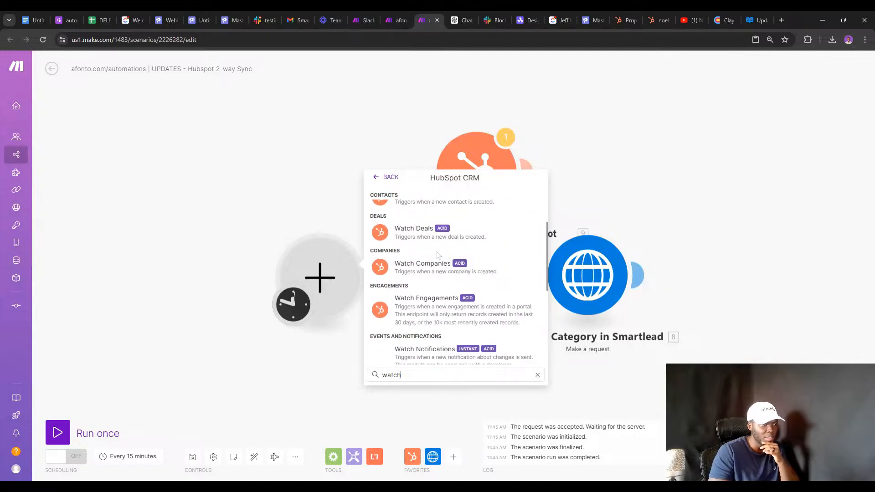
scroll(438, 255, down, 1)
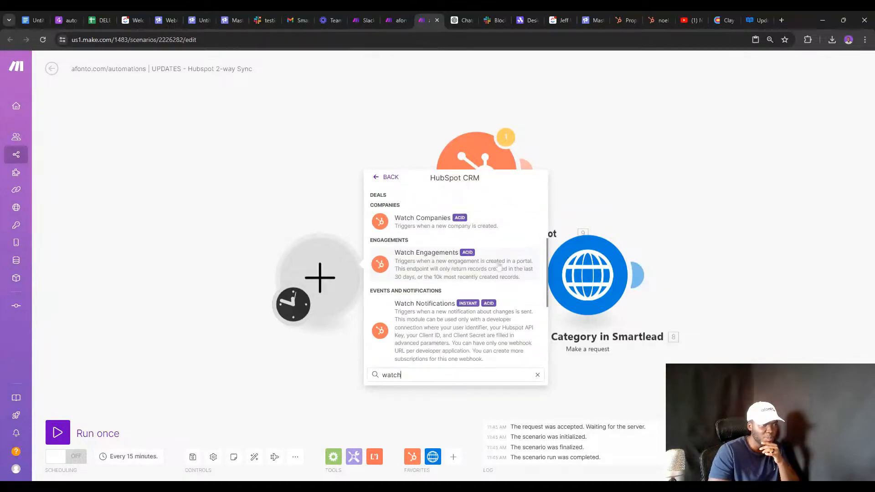
scroll(474, 266, down, 2)
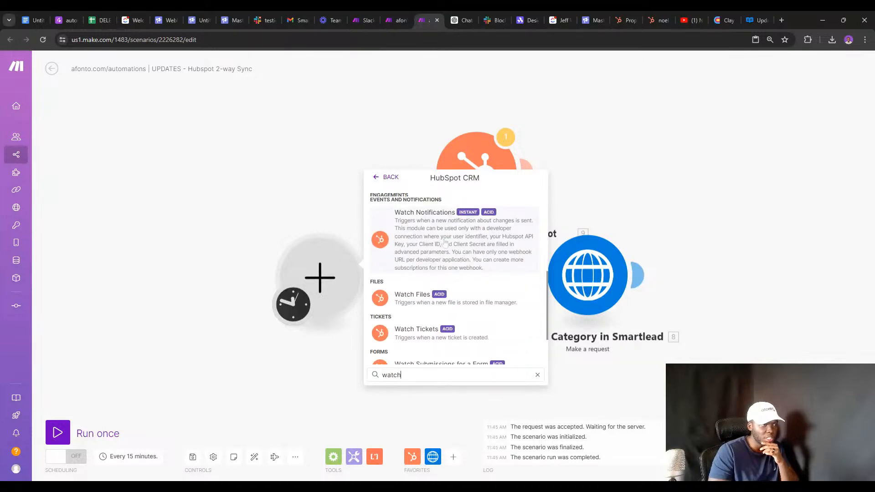
scroll(445, 244, down, 2)
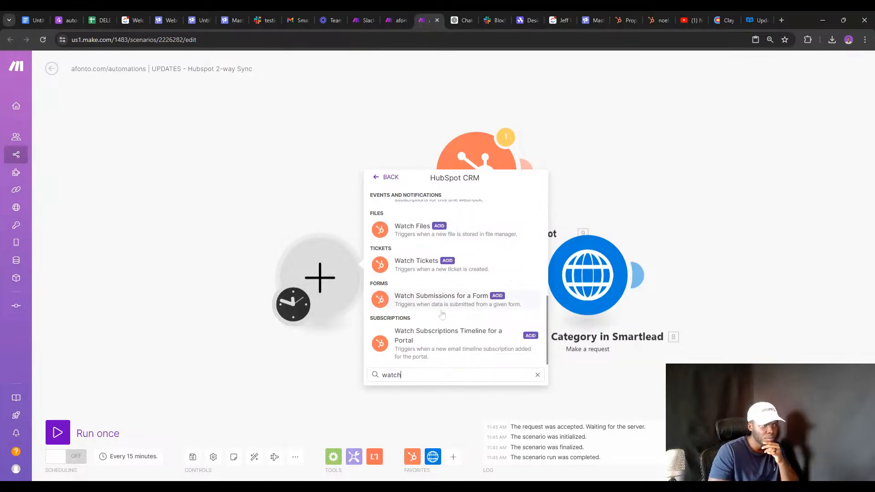
scroll(442, 314, up, 4)
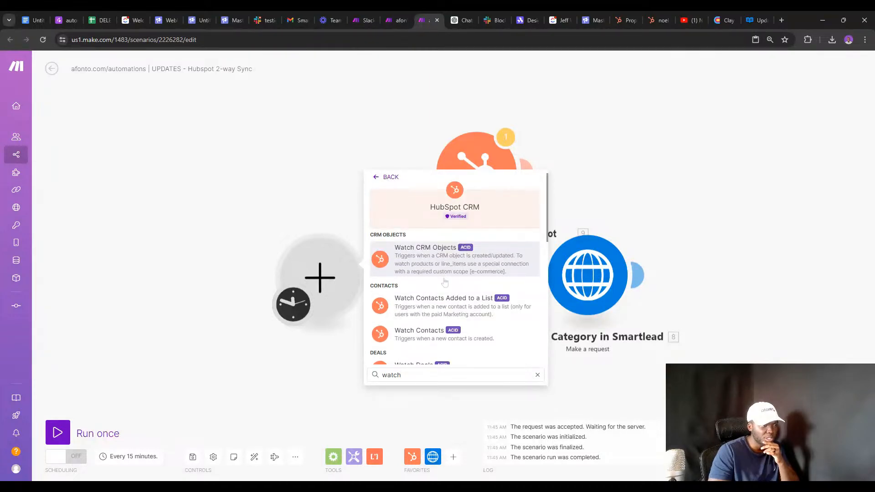
scroll(445, 282, down, 6)
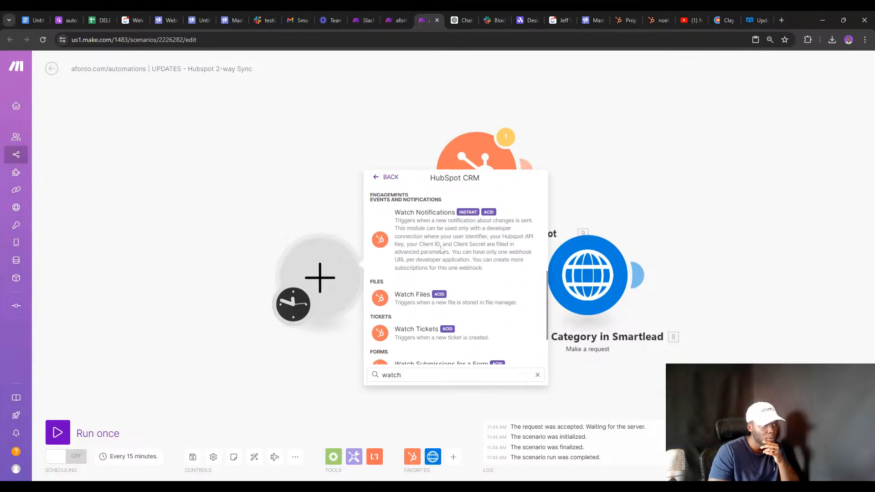
scroll(441, 250, down, 2)
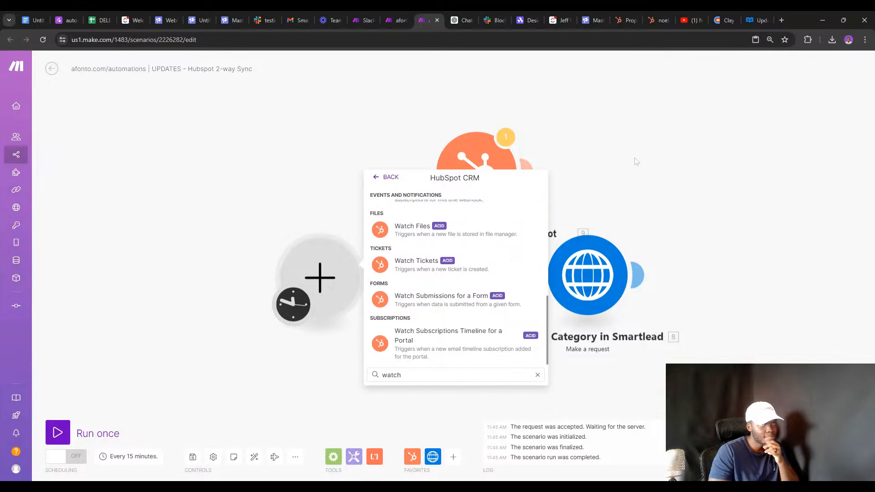
Google 'Hubspot watch properties in make.com' in a new tab.
click(781, 20)
text(H)
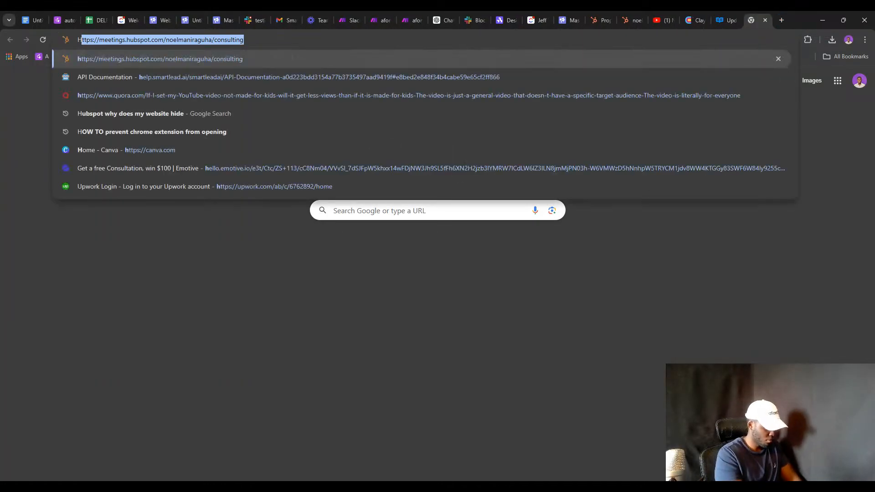
text(ubspot wa)
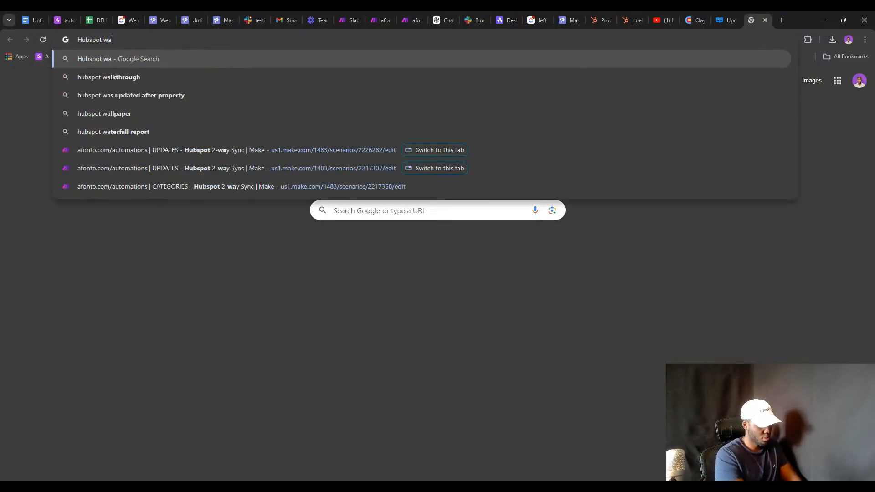
text(tch prope)
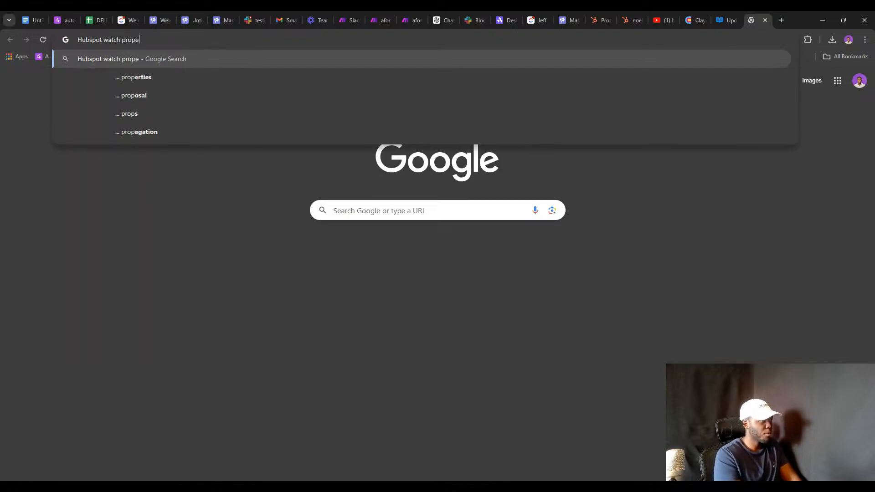
text(rtoes)
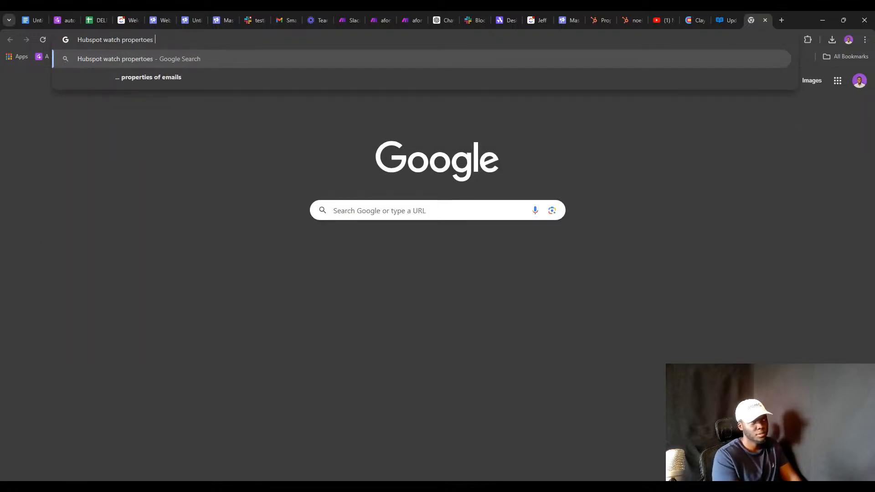
key(BackSpace)
key(BackSpace)
key(BackSpace)
key(BackSpace)
text(ei)
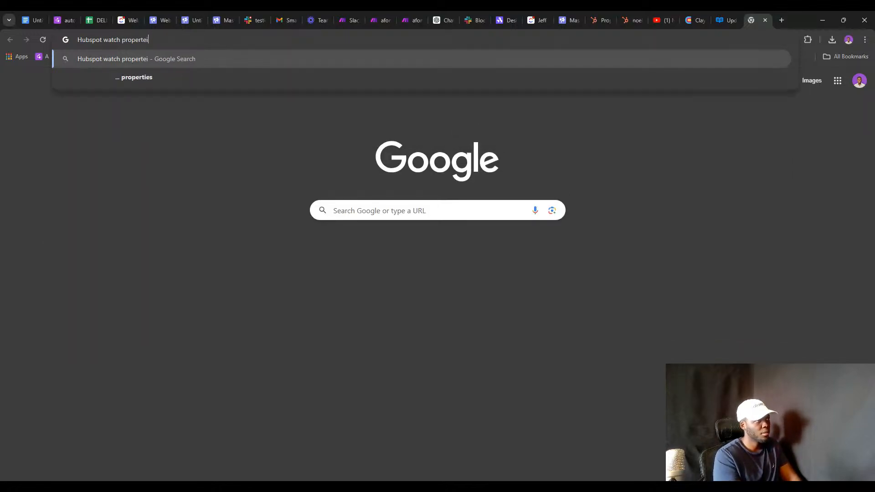
text(es in make.com)
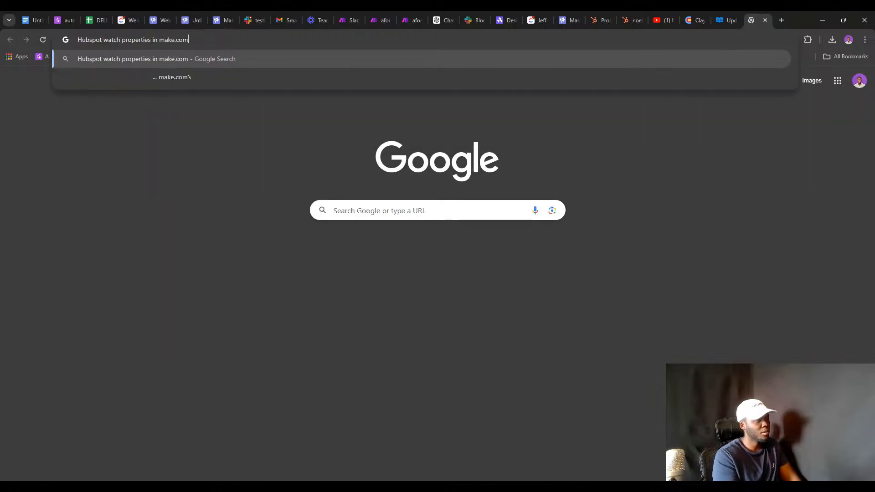
key(Return)
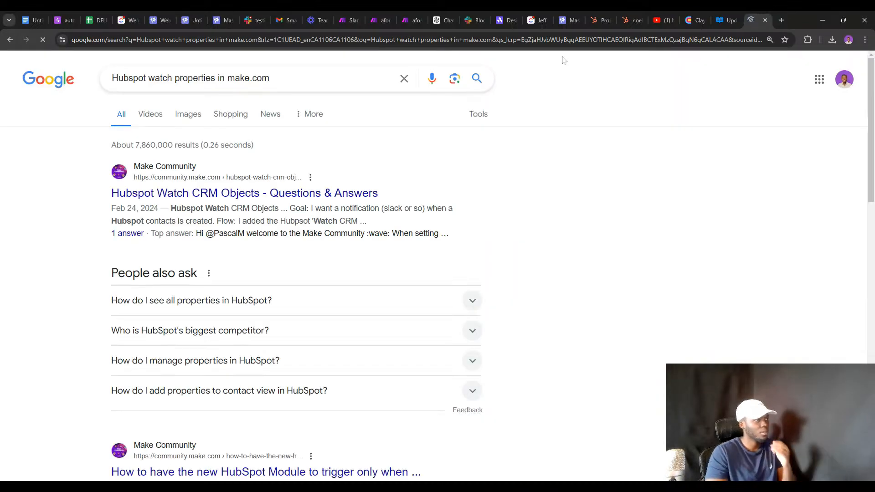
scroll(437, 264, down, 1)
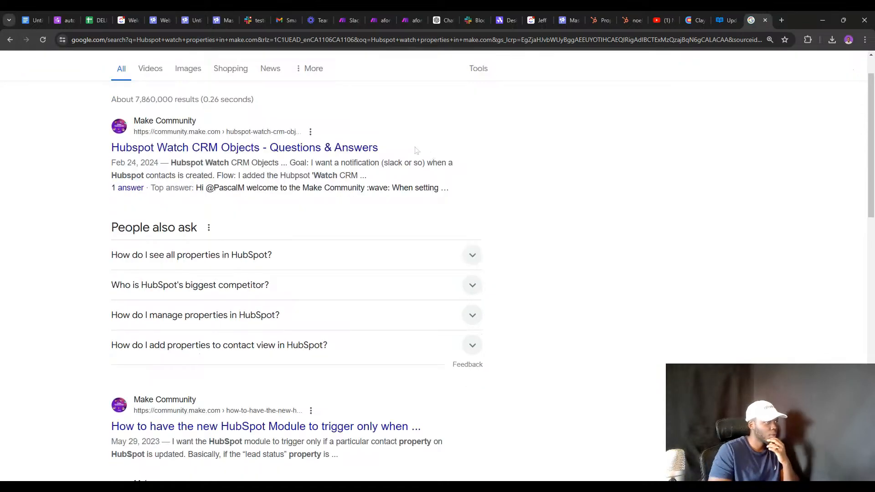
Open and read the Hubspot Watch CRM Objects community thread.
middle_click(270, 151)
click(744, 10)
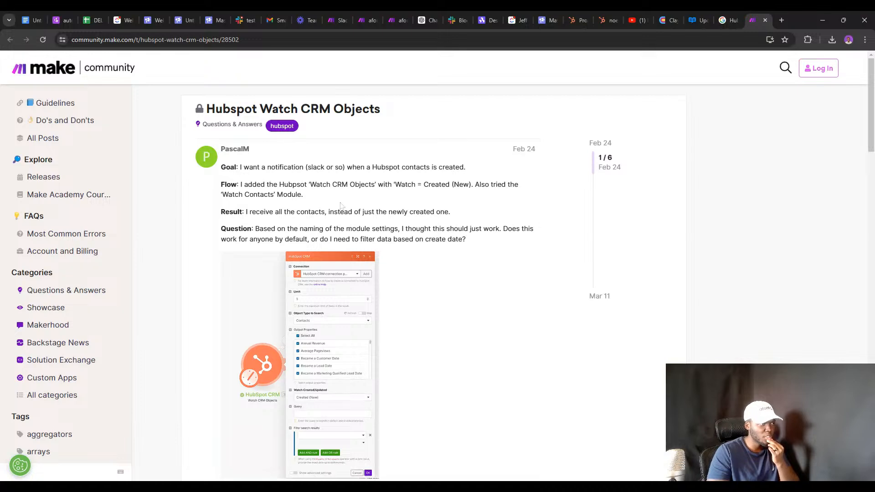
scroll(296, 179, down, 8)
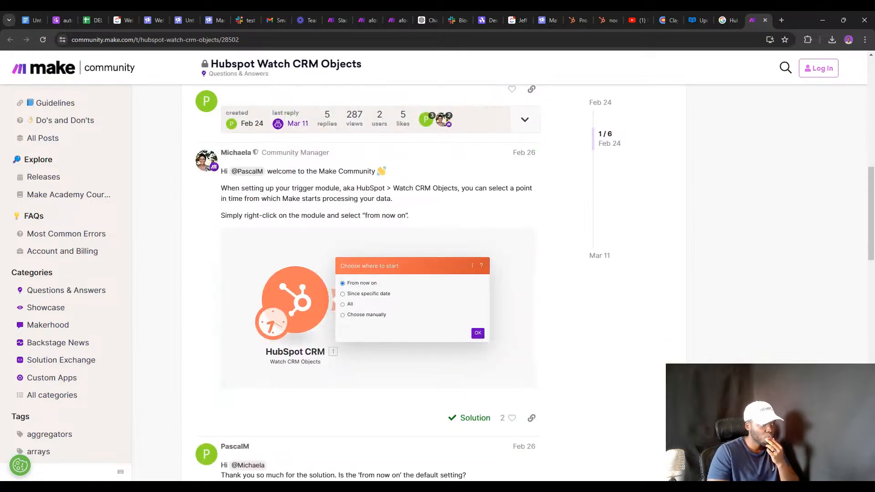
scroll(297, 182, down, 2)
scroll(294, 191, down, 7)
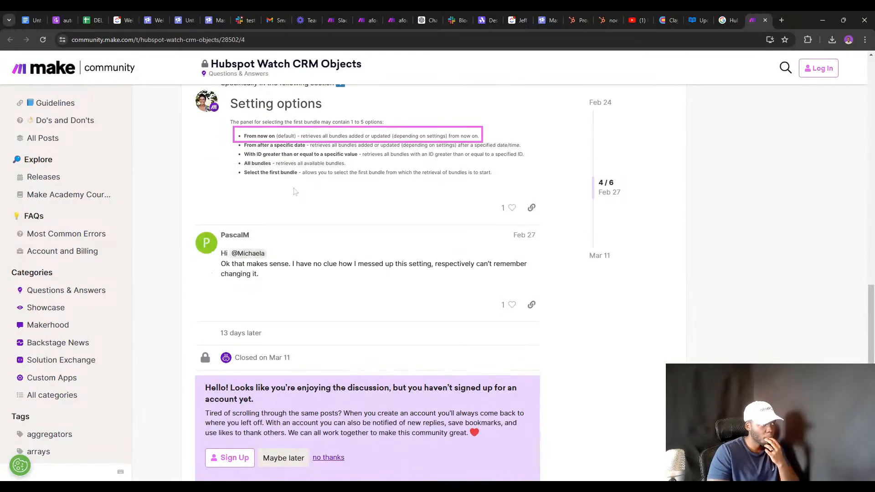
scroll(294, 191, down, 6)
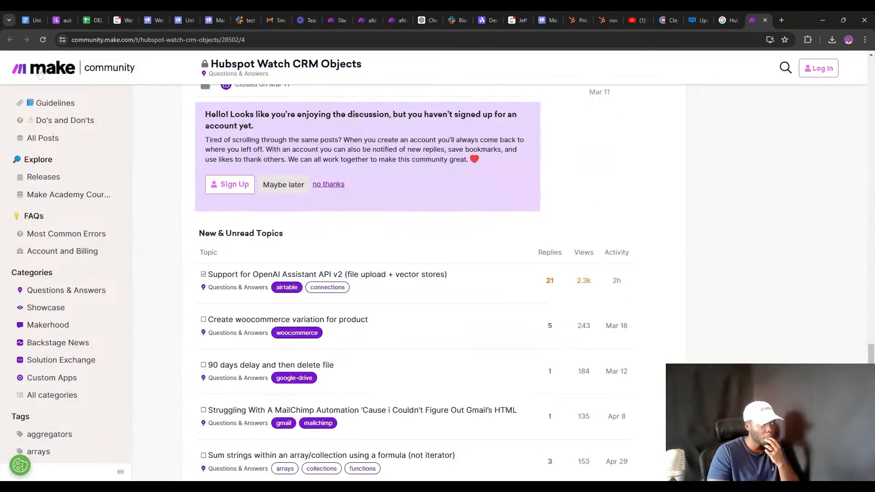
Refine the Google search to 'Hubspot watch property changes in make.com'.
click(728, 20)
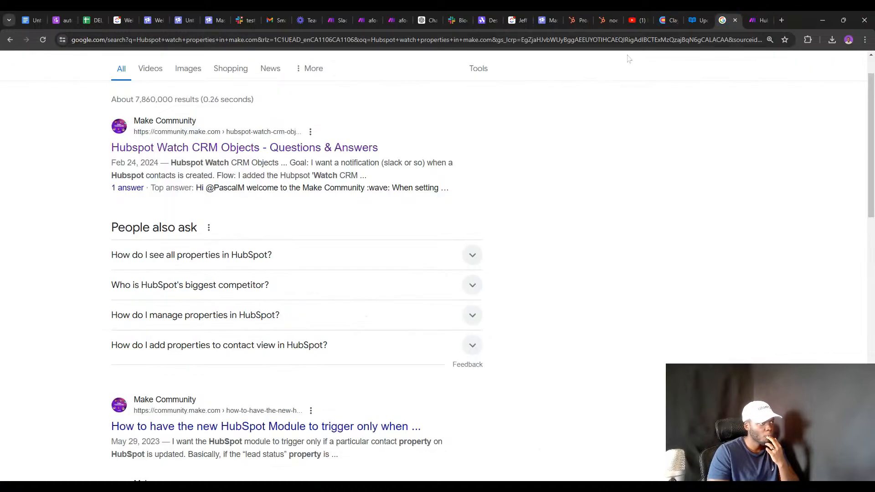
scroll(320, 260, down, 2)
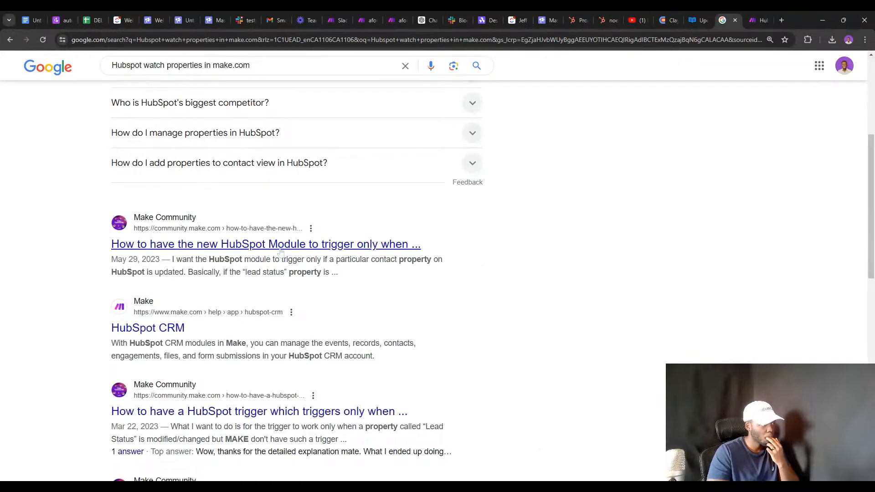
scroll(280, 253, up, 5)
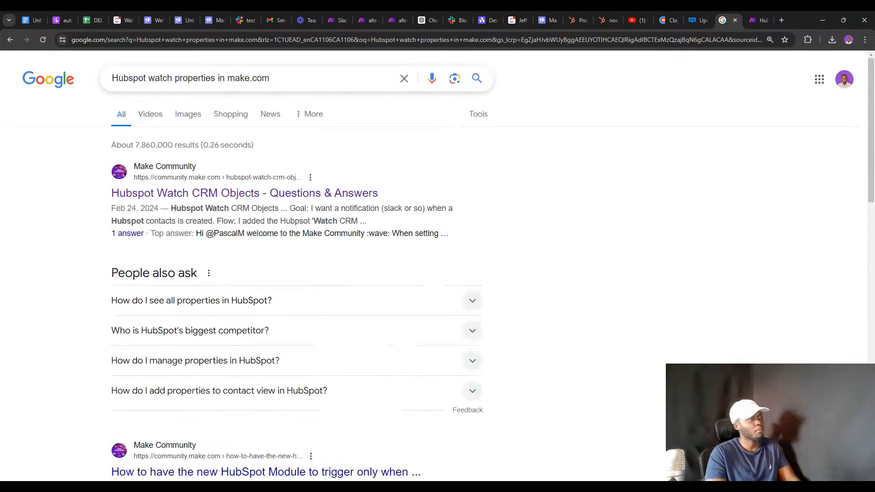
click(215, 78)
key(BackSpace)
key(BackSpace)
key(BackSpace)
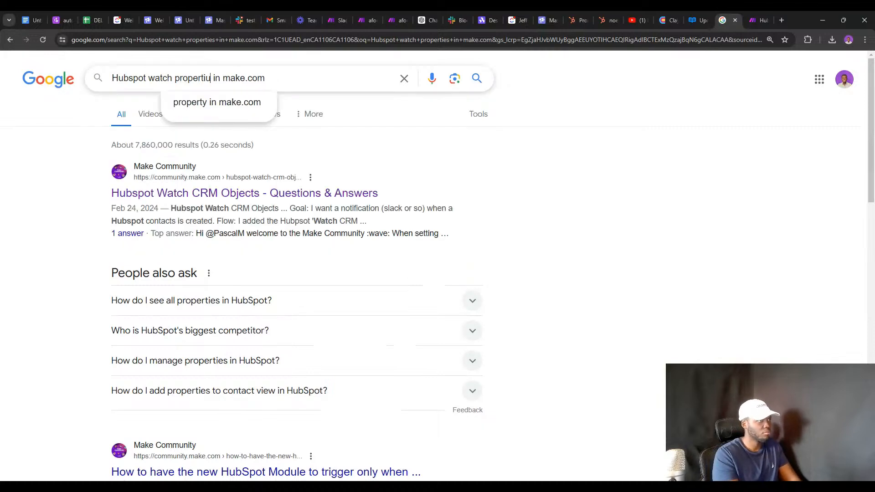
text(u)
key(BackSpace)
text(y cha)
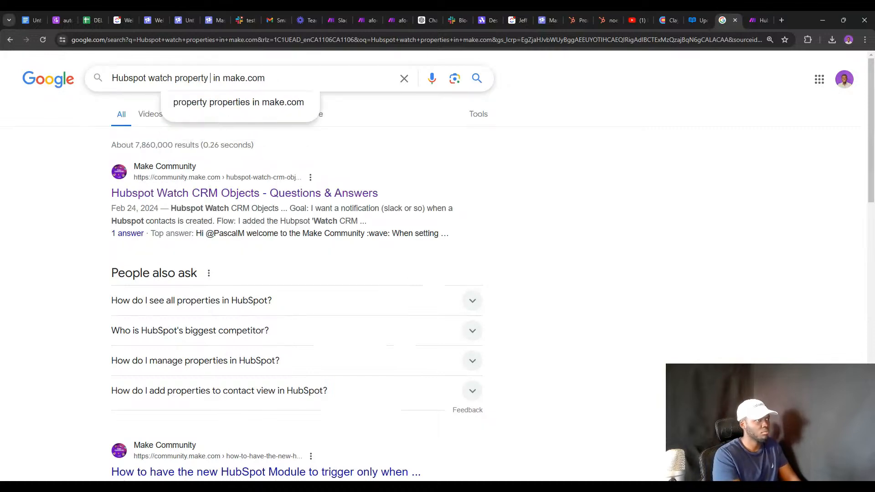
text(nges)
key(Return)
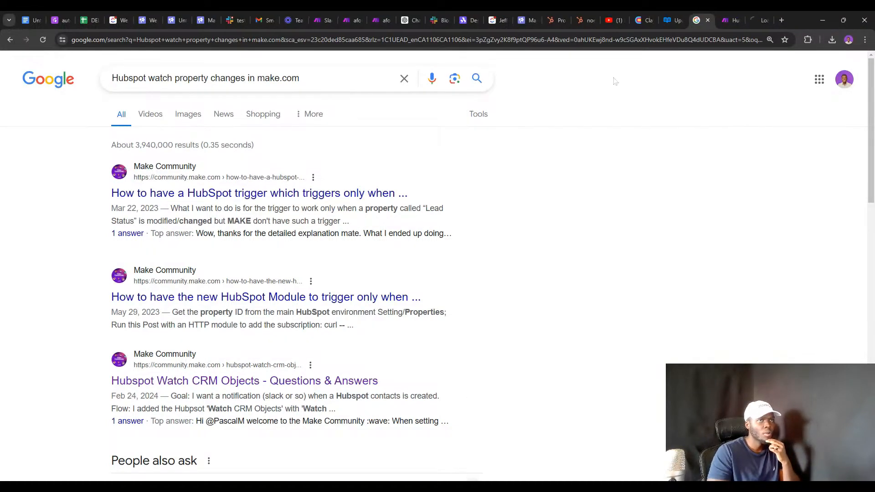
Close the earlier thread and read the one on triggering when a specific HubSpot property changes.
click(733, 20)
key(ctrl+w)
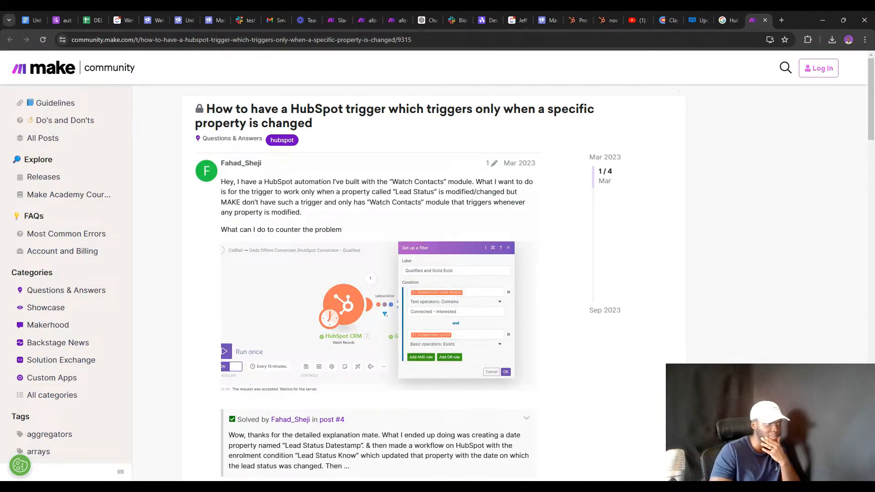
scroll(332, 319, down, 7)
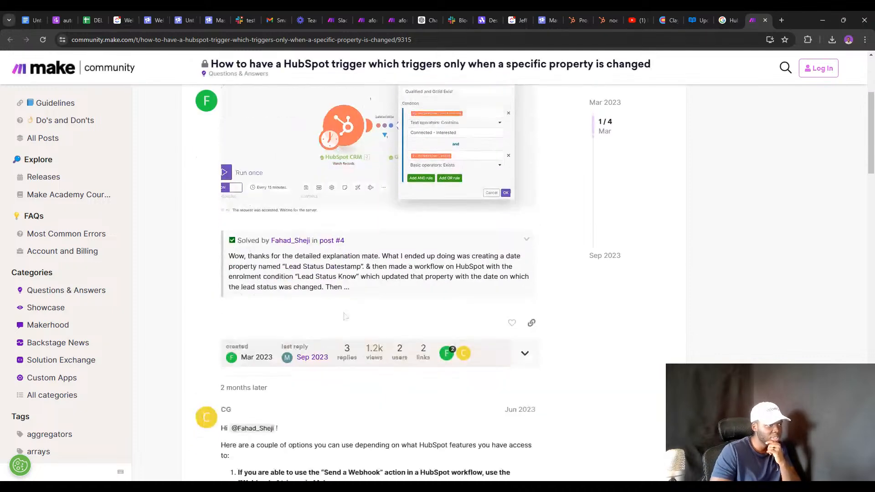
scroll(316, 322, down, 2)
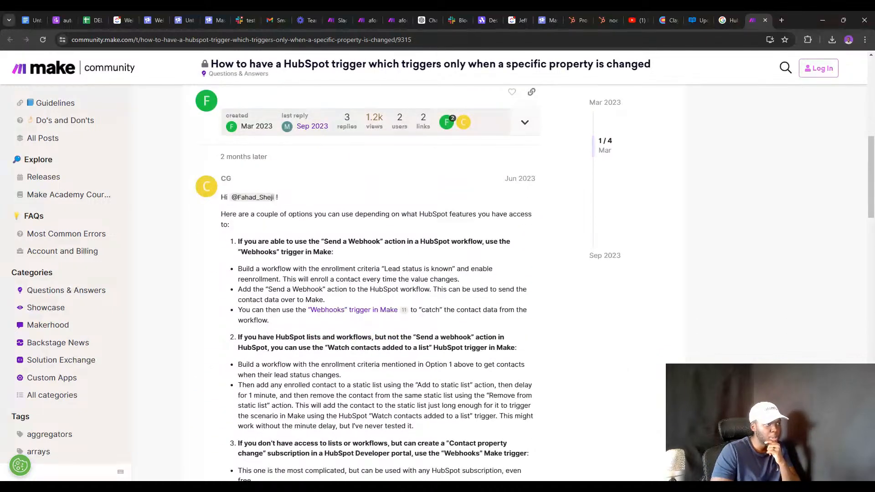
scroll(378, 283, down, 1)
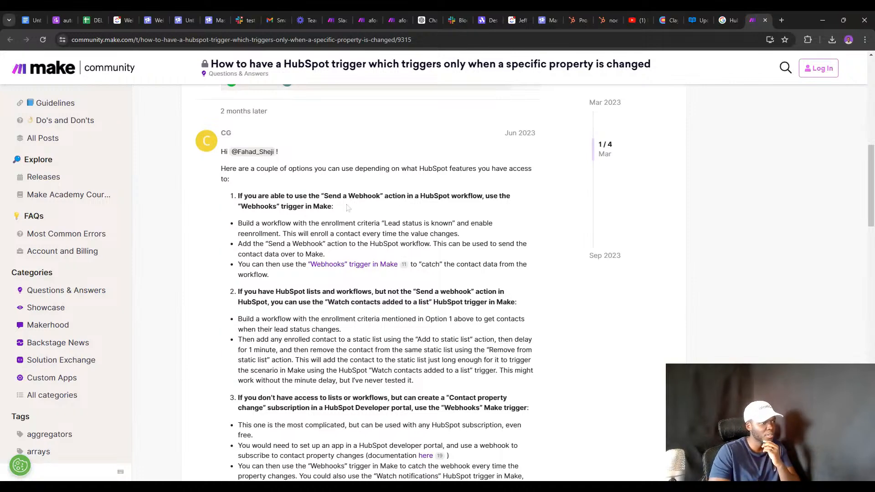
scroll(378, 282, down, 2)
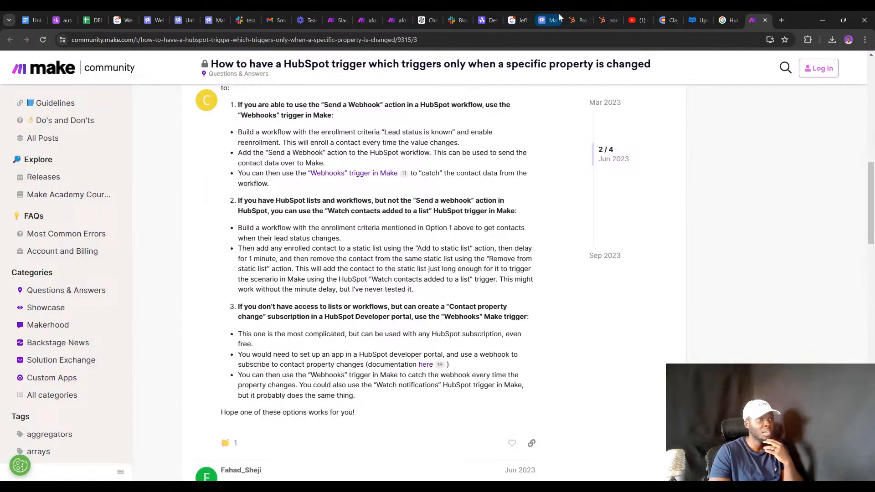
Check HubSpot Automations and the forum thread, then return to the Untitled Campaign contact record.
click(603, 19)
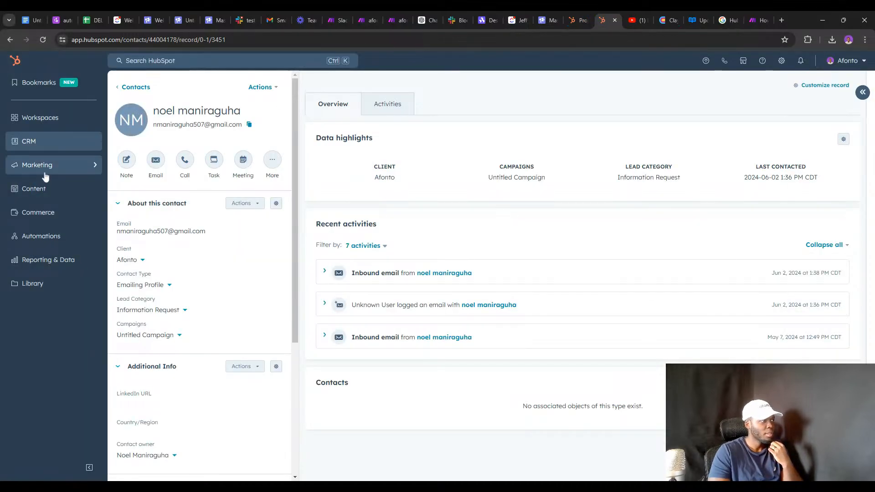
click(61, 238)
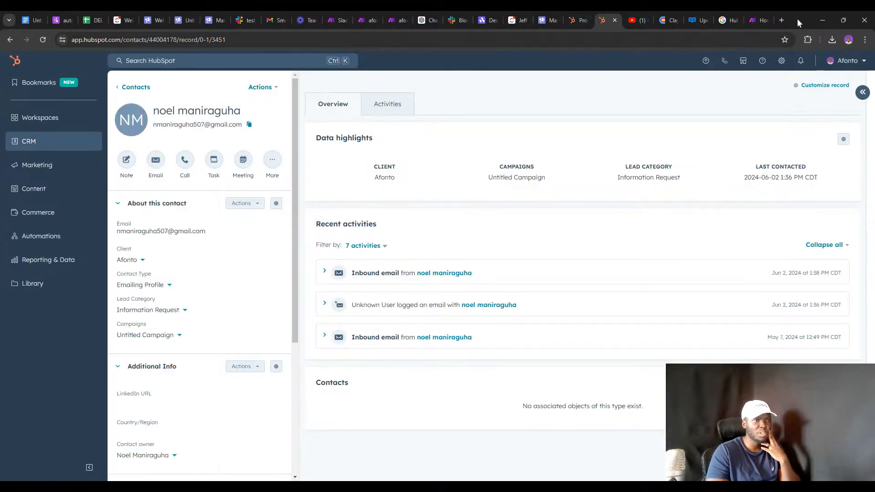
click(758, 20)
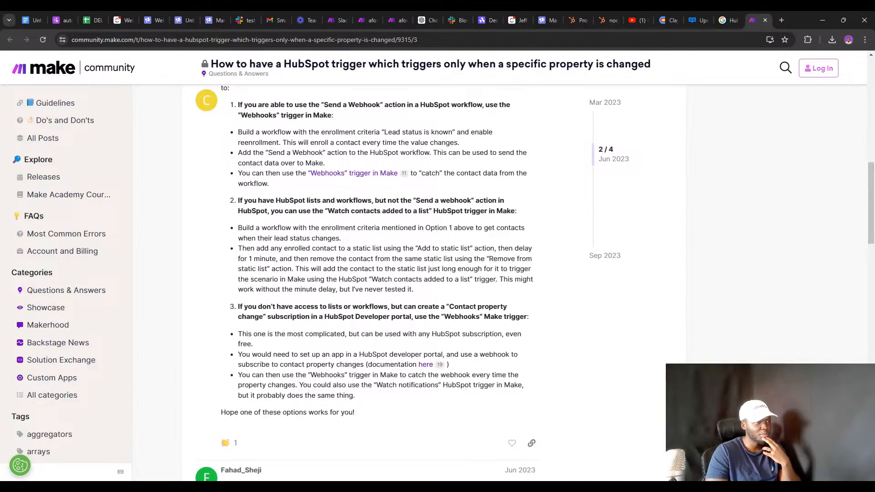
scroll(378, 273, down, 1)
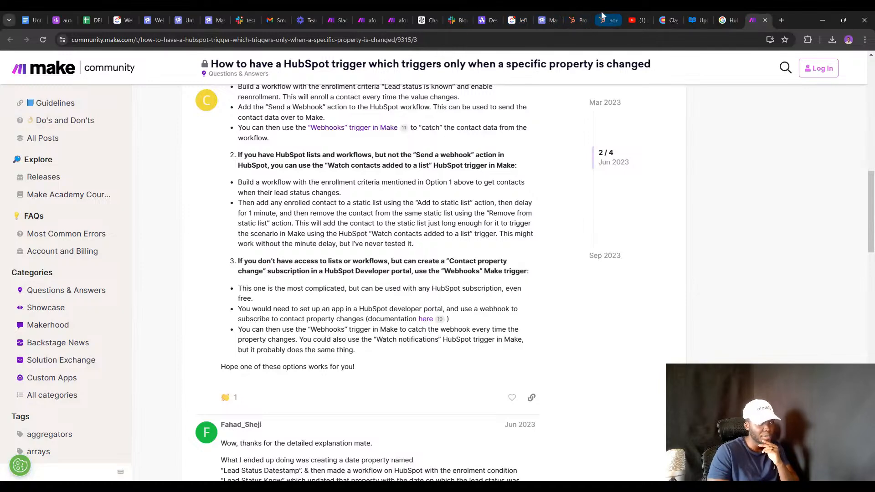
click(599, 18)
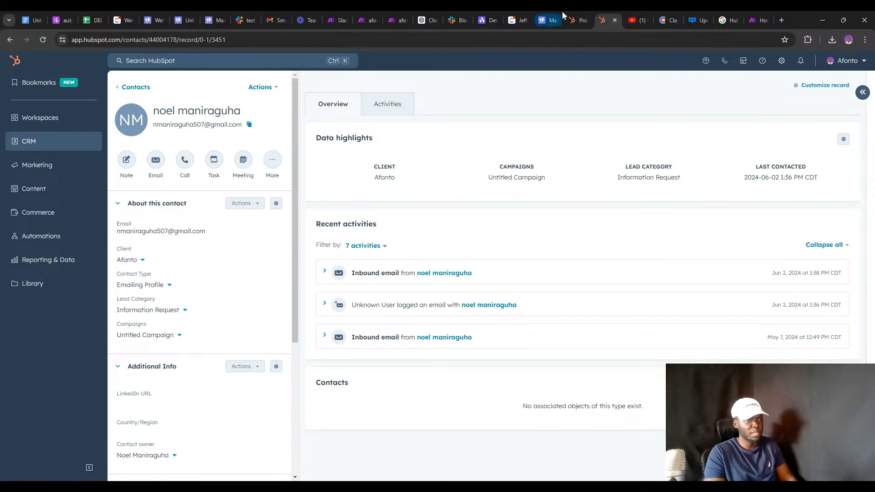
Bring up HubSpot's contact properties filtered by 'campaign' and dismiss the find results.
click(577, 19)
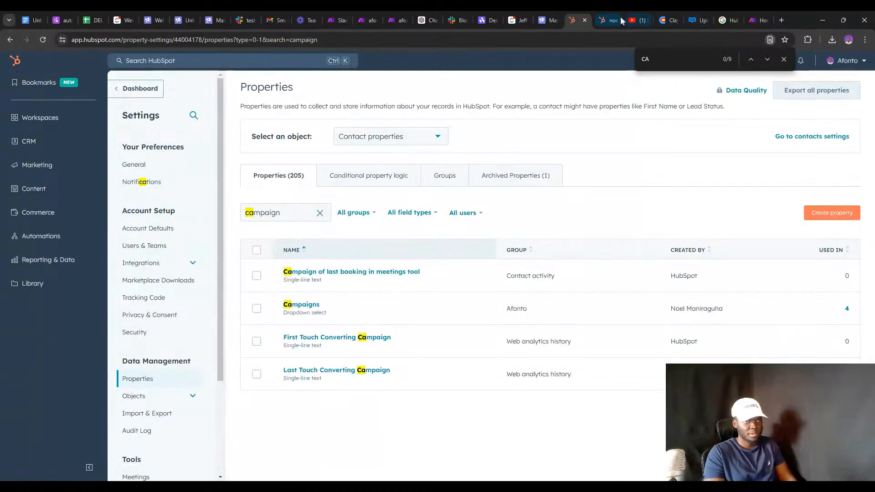
click(784, 59)
click(838, 60)
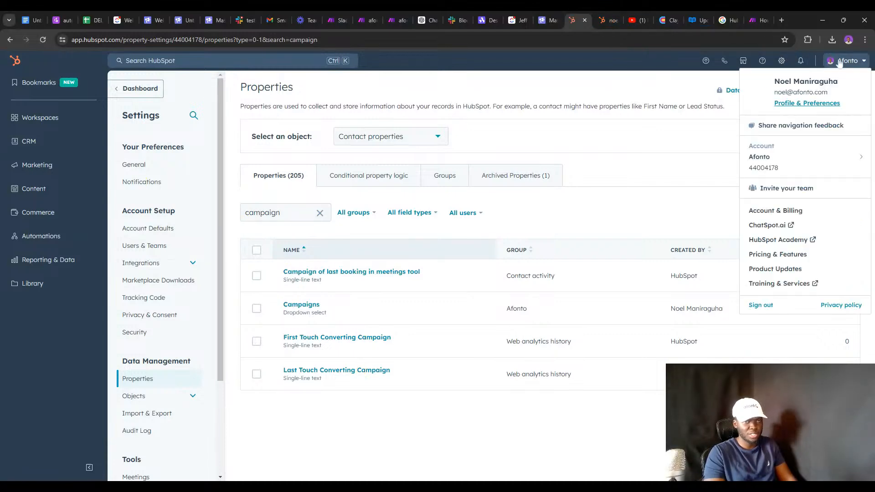
mouse_move(789, 145)
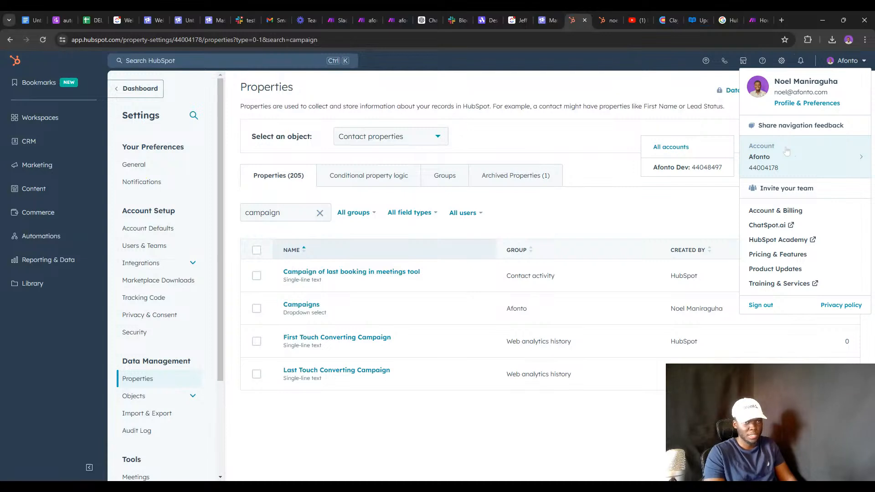
Duplicate the campaign-filtered properties page into its own tab and refocus it.
right_click(573, 17)
click(595, 91)
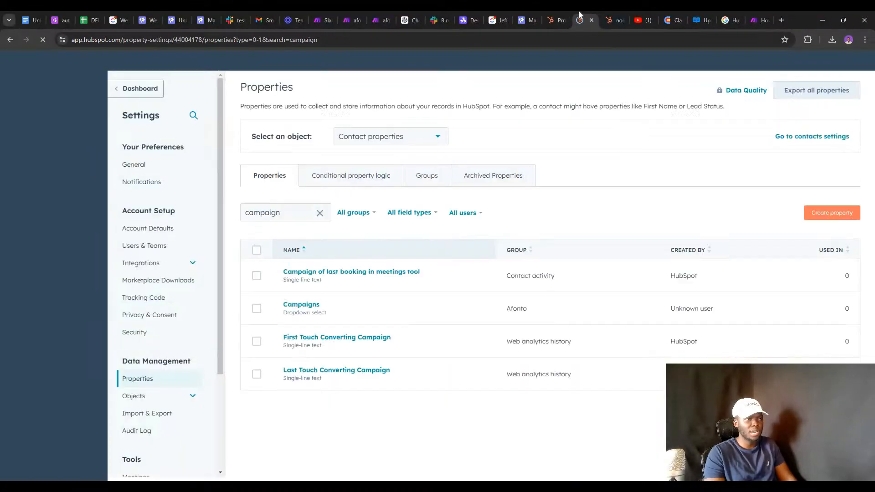
drag(614, 20, 874, 50)
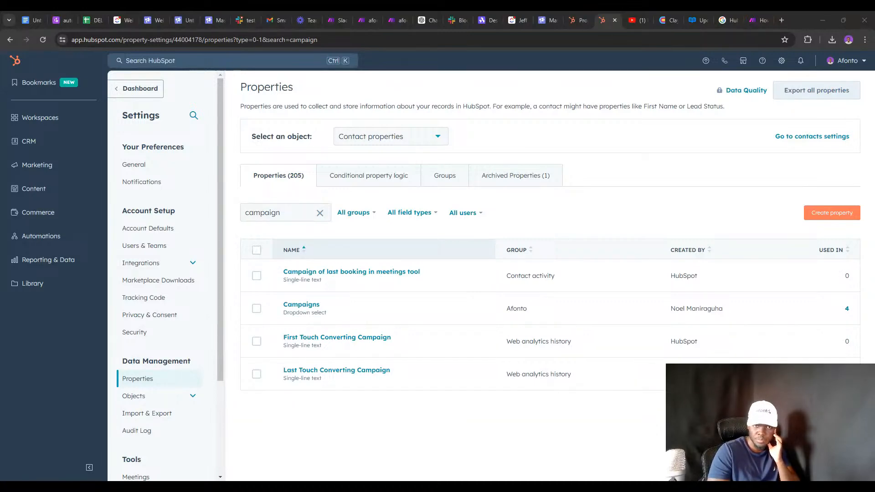
drag(767, 156, 621, 120)
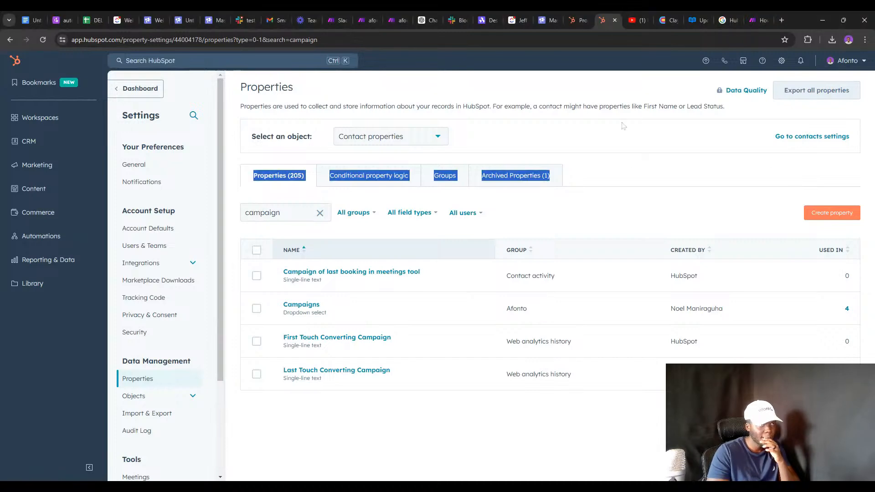
click(621, 120)
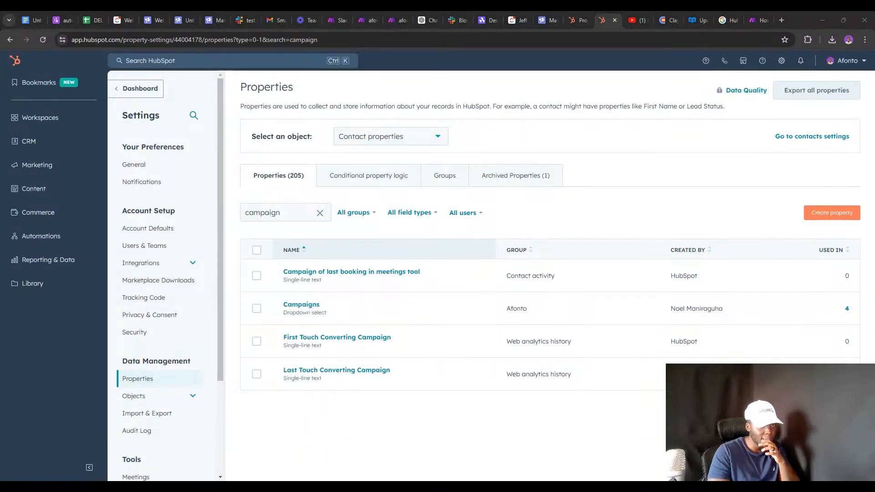
Go to the HubSpot developer account's apps list and start creating a new app.
click(379, 20)
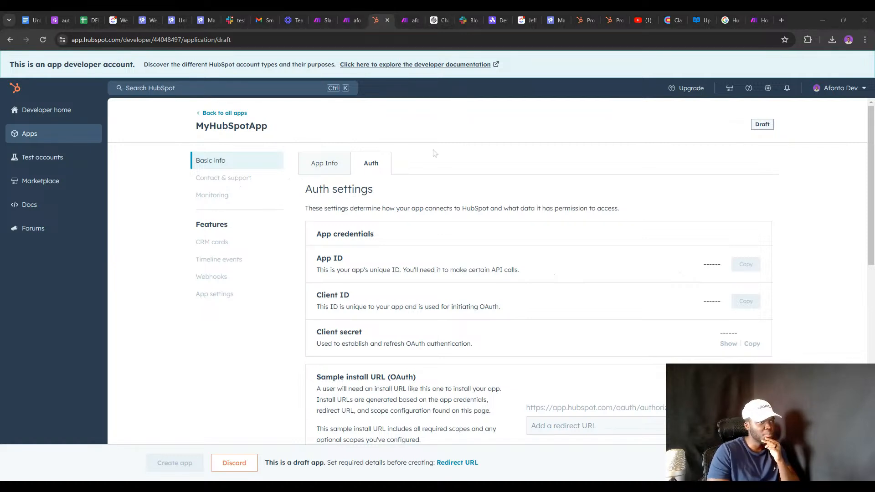
click(75, 115)
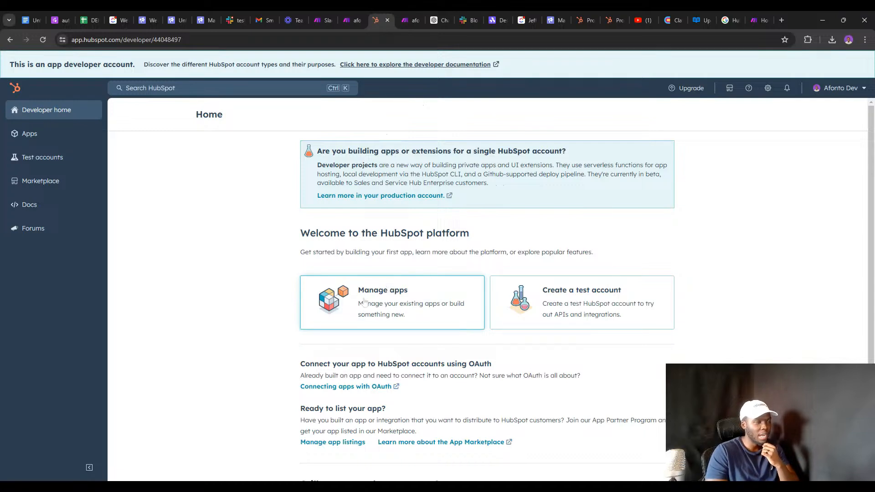
click(364, 303)
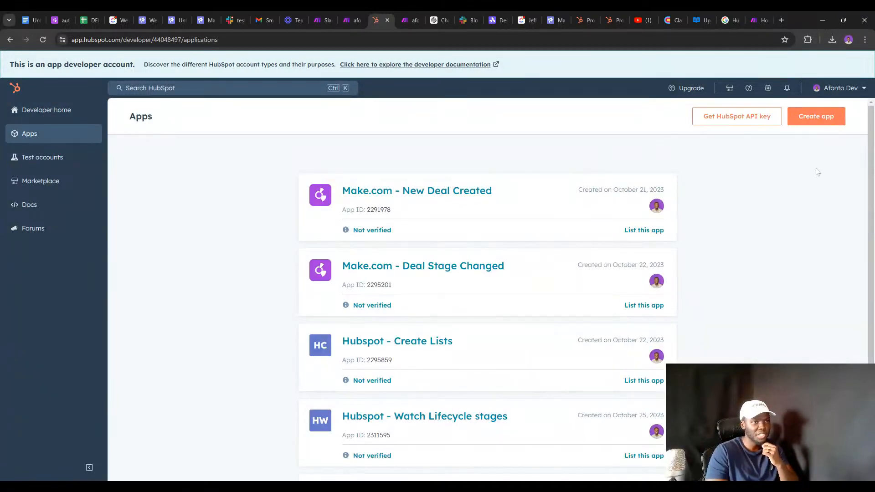
click(808, 115)
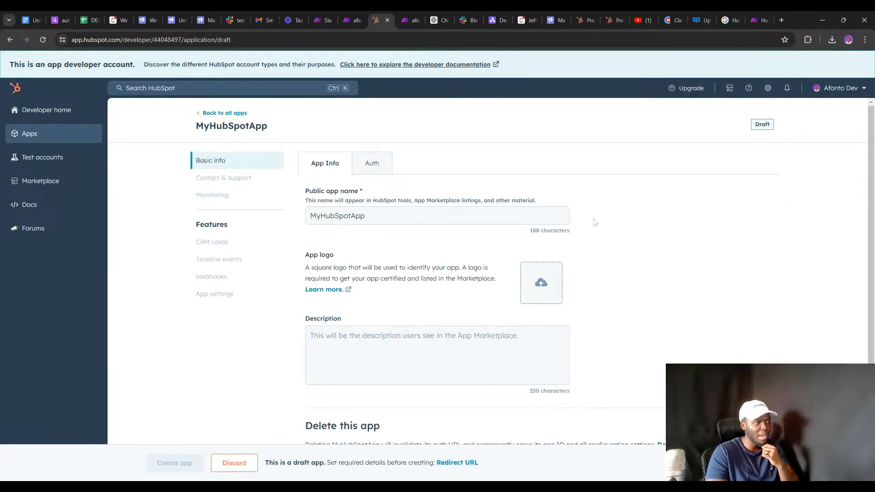
Name the new app 'Watch Property Changes'.
click(365, 216)
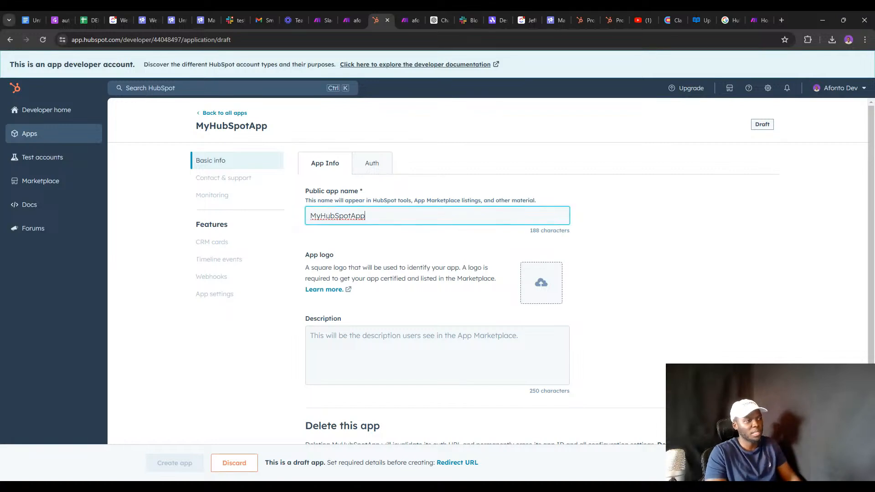
key(ctrl+a)
text(Wta)
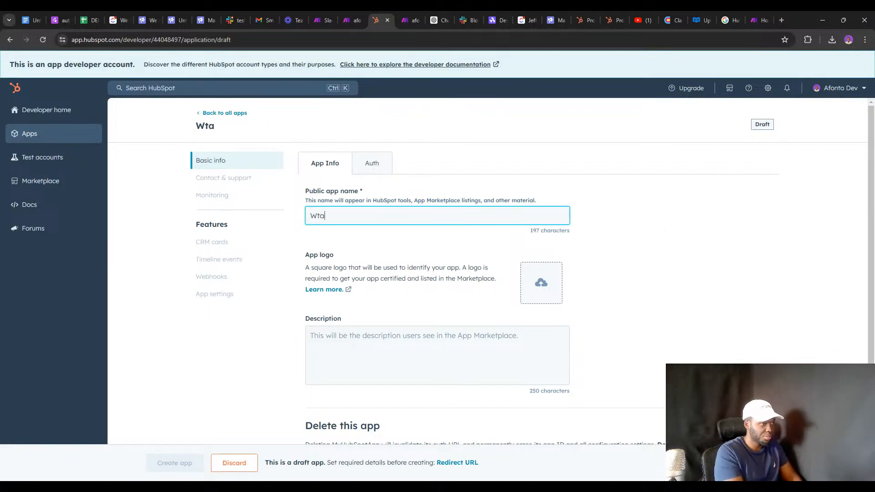
key(BackSpace)
key(BackSpace)
text(atch )
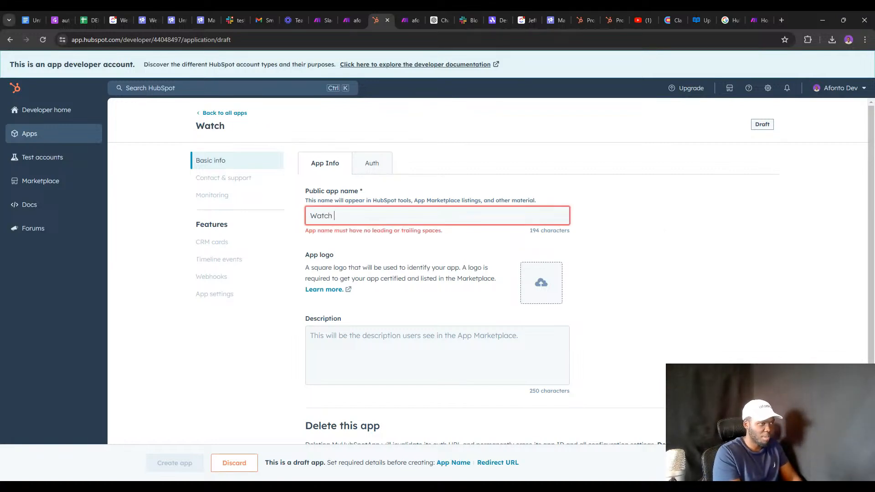
text(Proper)
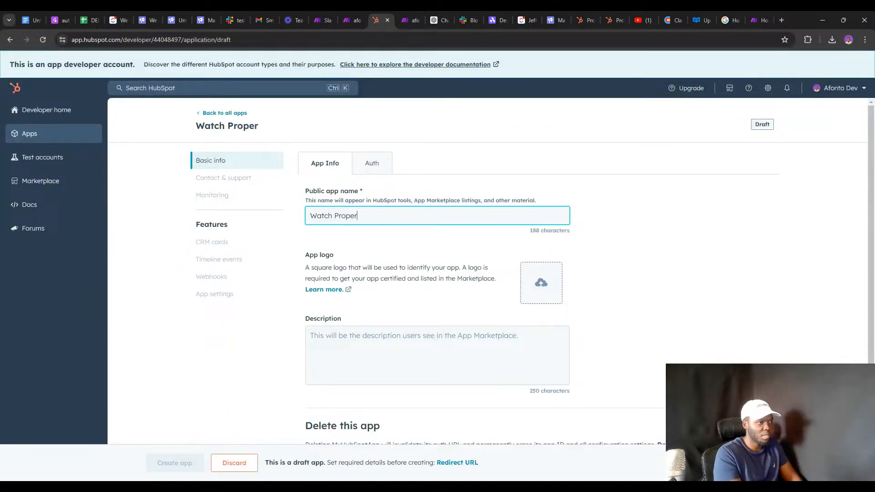
text(ty changes)
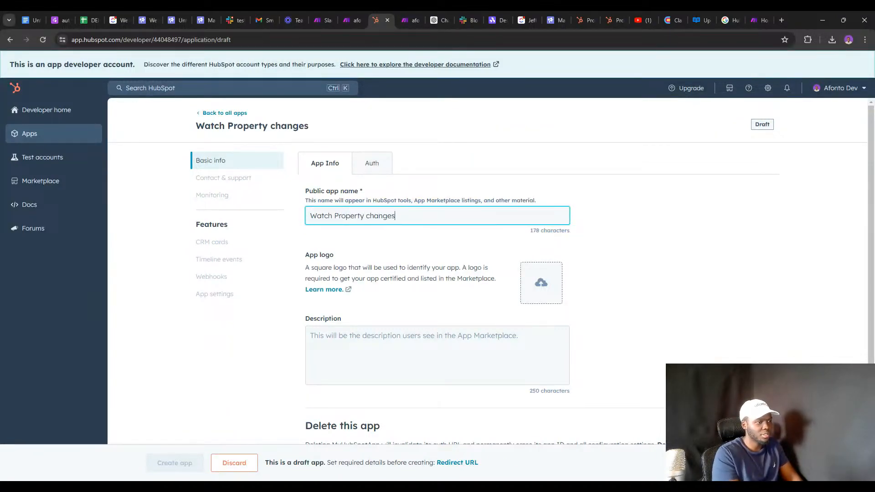
key(BackSpace)
text(C)
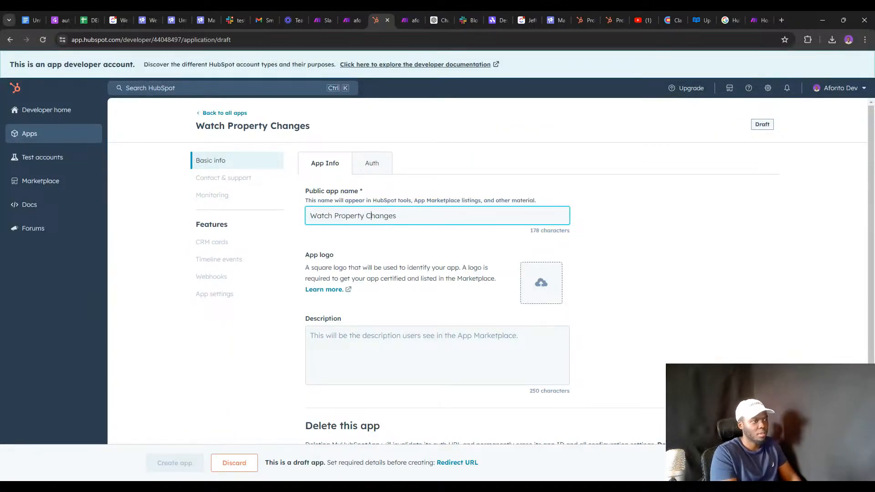
Open the app's Auth settings and place the cursor in the redirect URL field.
scroll(491, 270, down, 1)
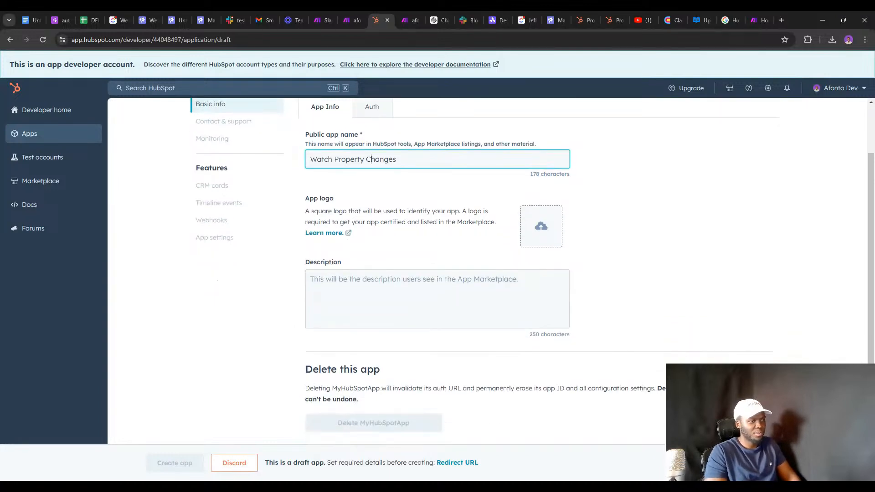
scroll(383, 178, up, 1)
click(379, 169)
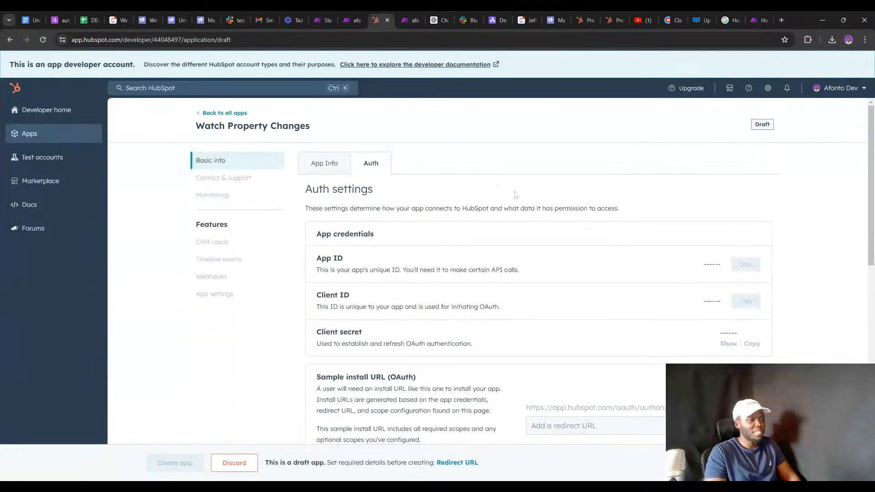
scroll(593, 218, down, 2)
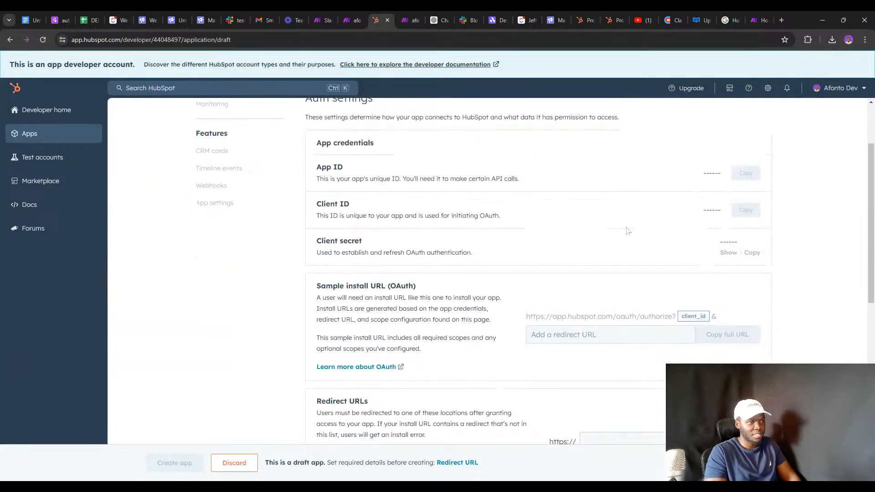
scroll(650, 248, up, 2)
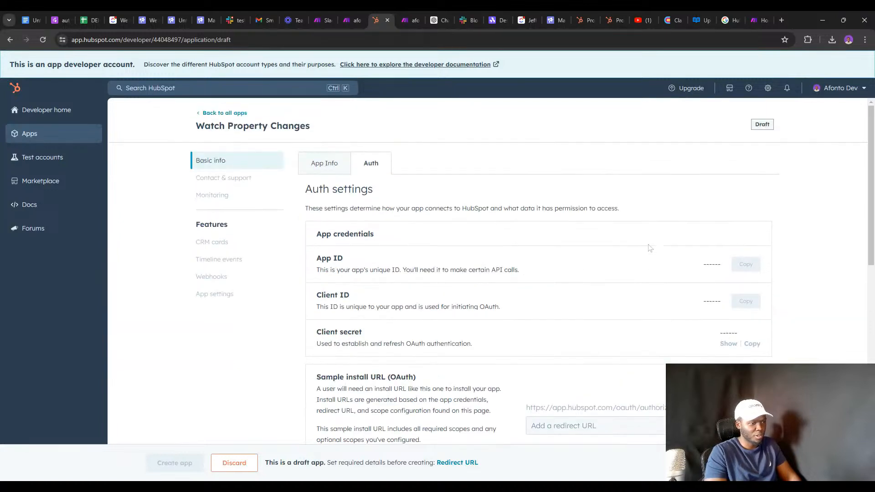
scroll(638, 248, down, 4)
click(610, 243)
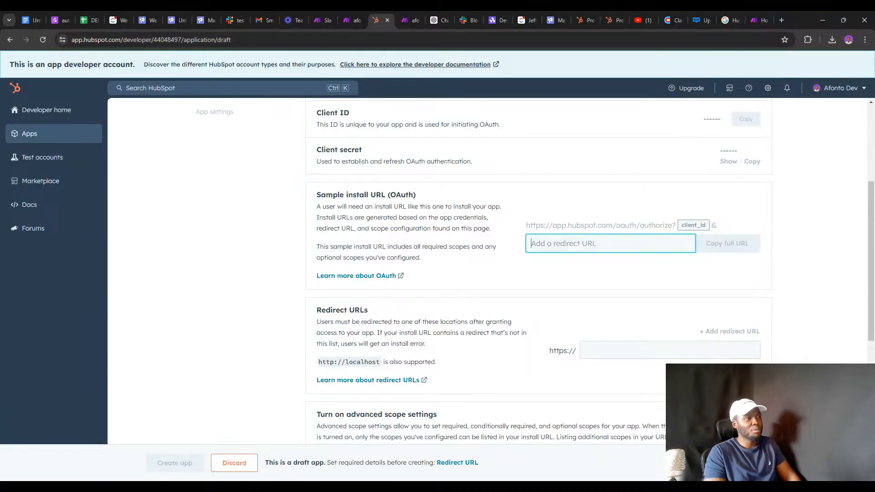
Reload the ClickUp automations docs, open Danger Zone (no instructions), then return to Make.com.
click(611, 20)
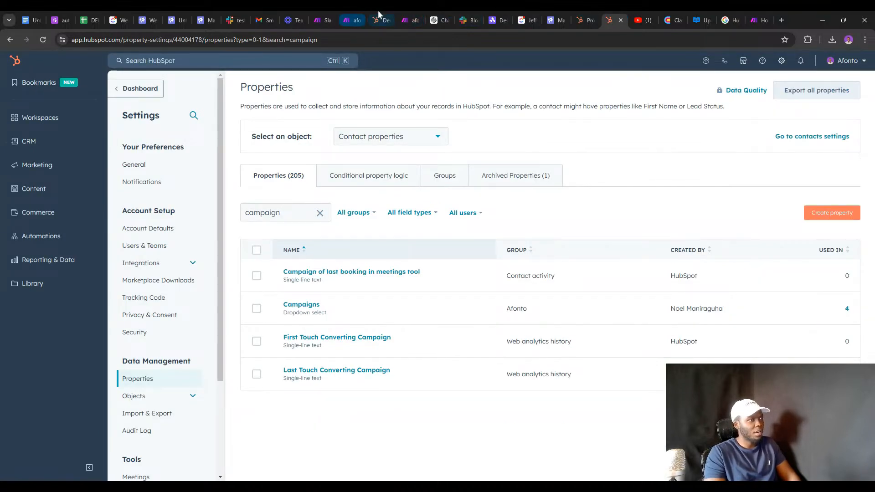
click(64, 18)
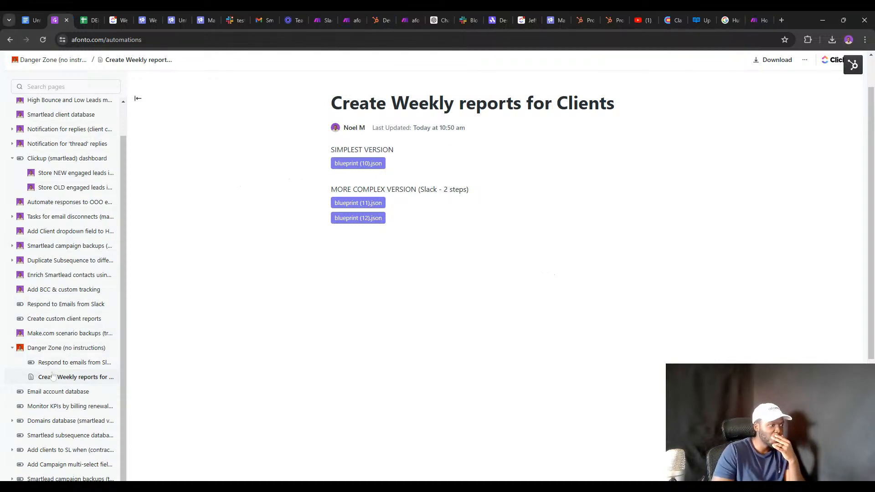
click(43, 40)
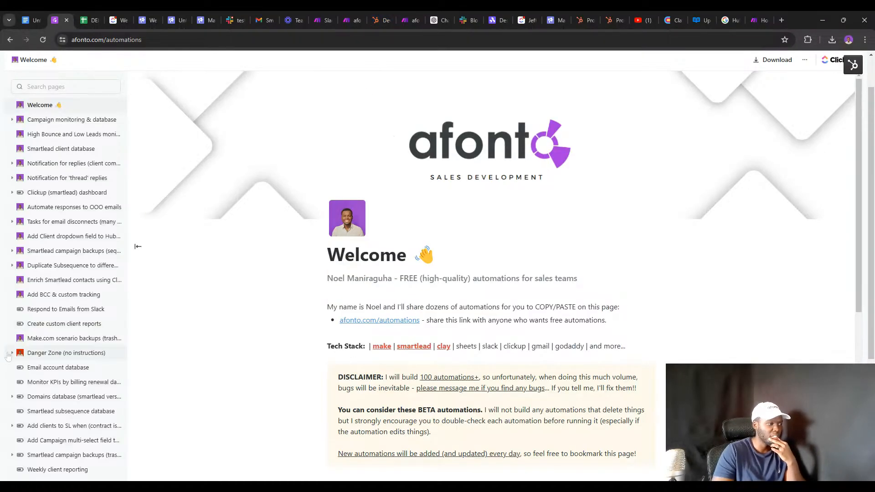
click(10, 354)
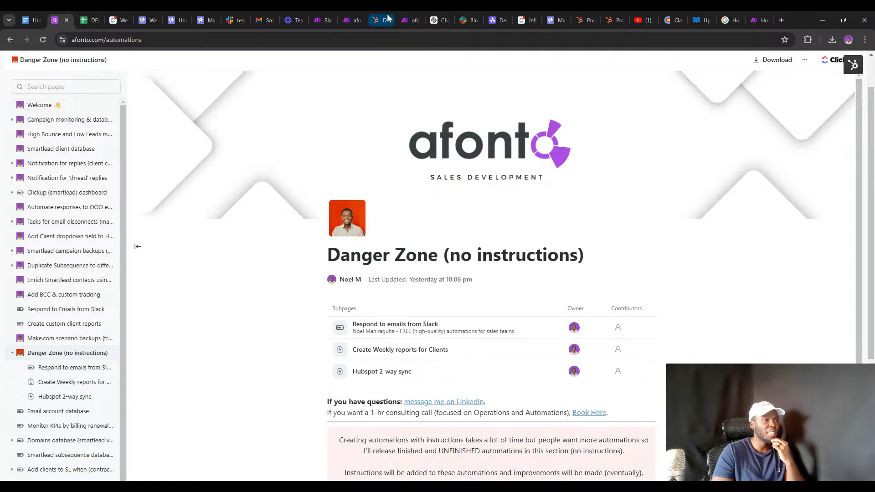
click(351, 11)
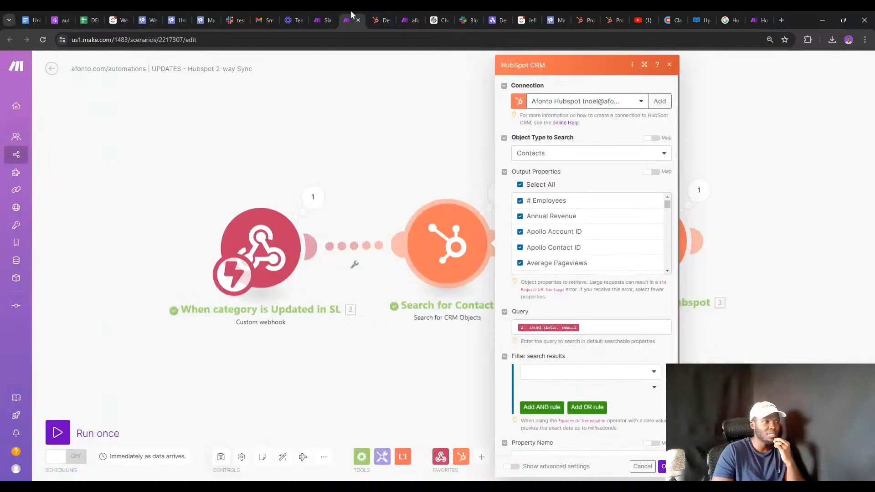
On the HubSpot 2-way Sync scenario, select the Smartlead request URL, then reload the page.
click(408, 23)
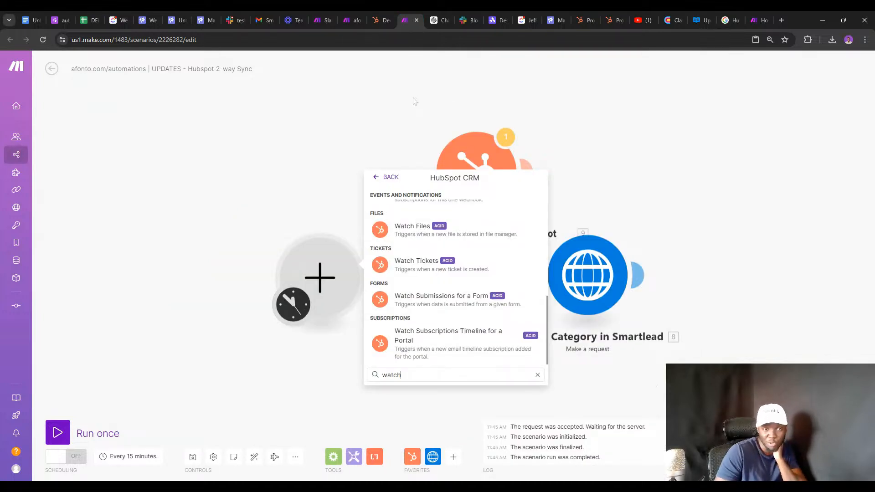
click(376, 125)
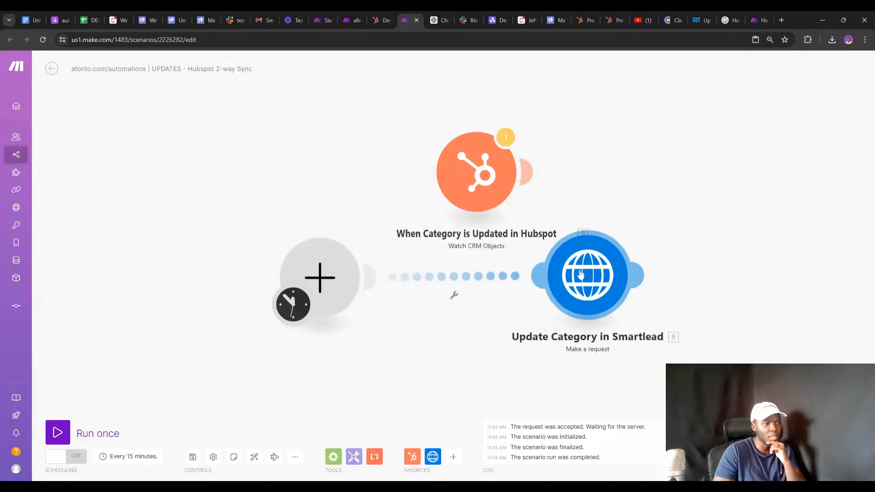
click(579, 275)
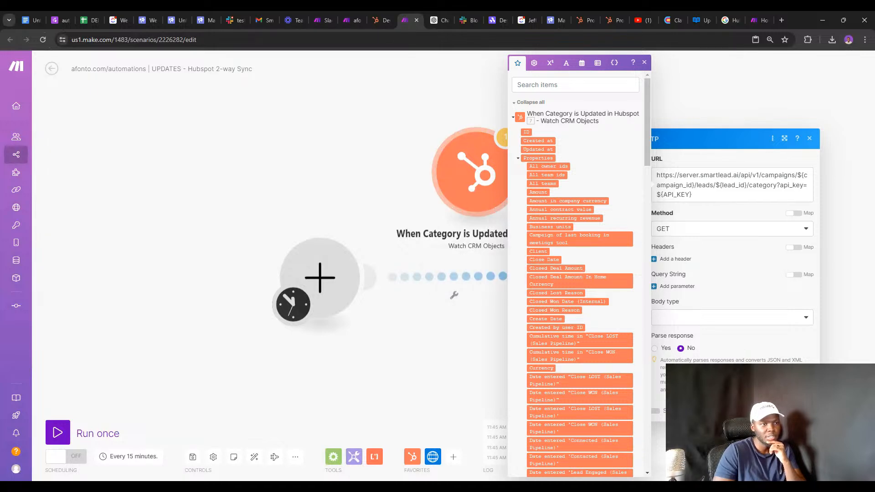
click(696, 175)
triple_click(688, 175)
key(ctrl+c)
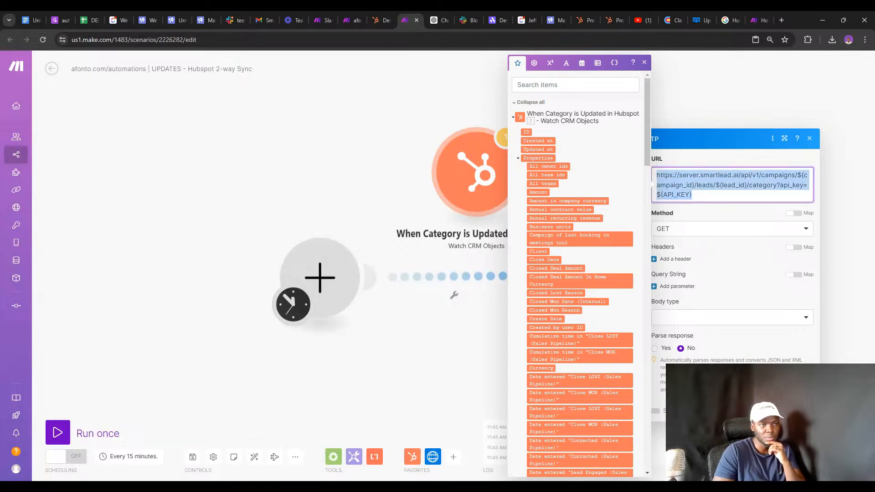
click(49, 44)
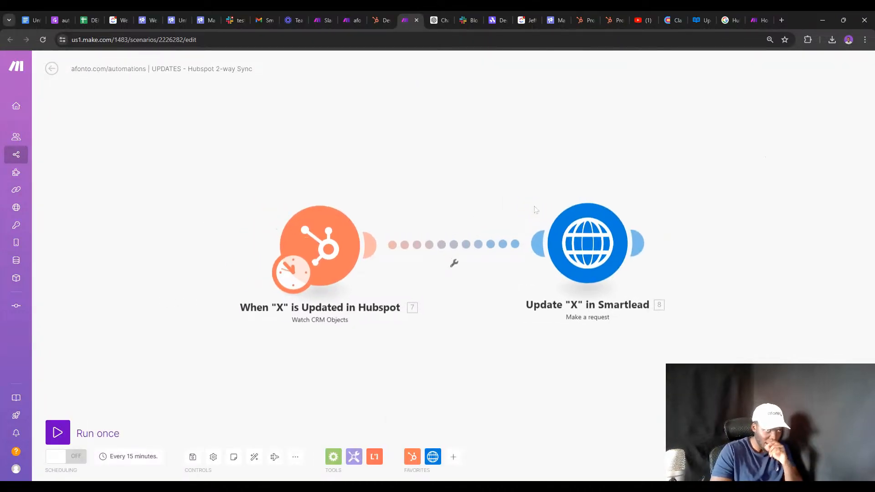
Paste the Smartlead category-update URL into the request and search HubSpot fields for 'ca'.
click(559, 222)
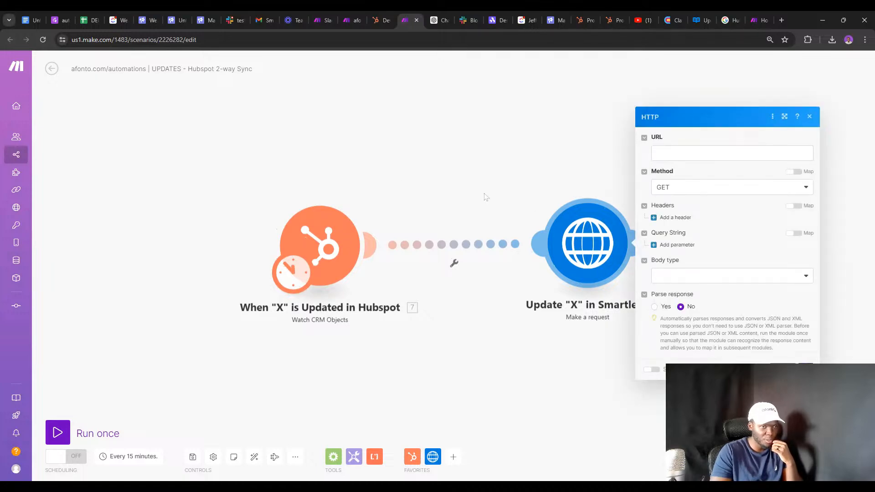
click(689, 153)
key(ctrl+v)
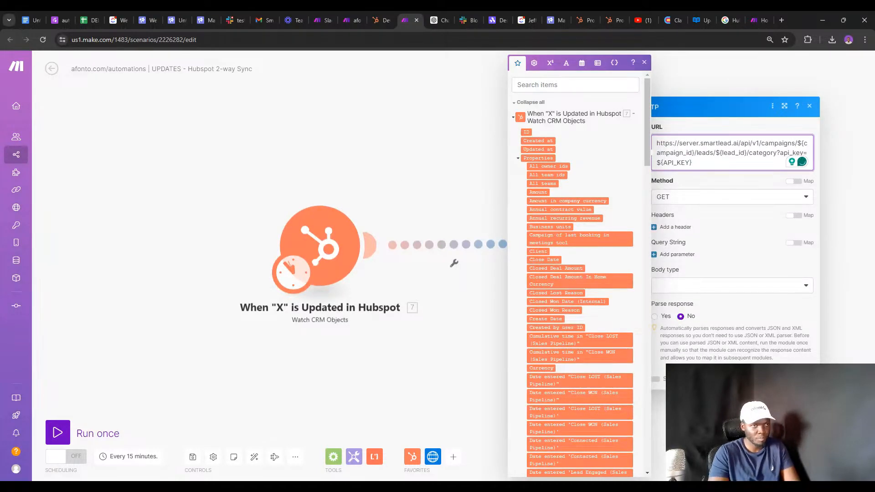
click(575, 85)
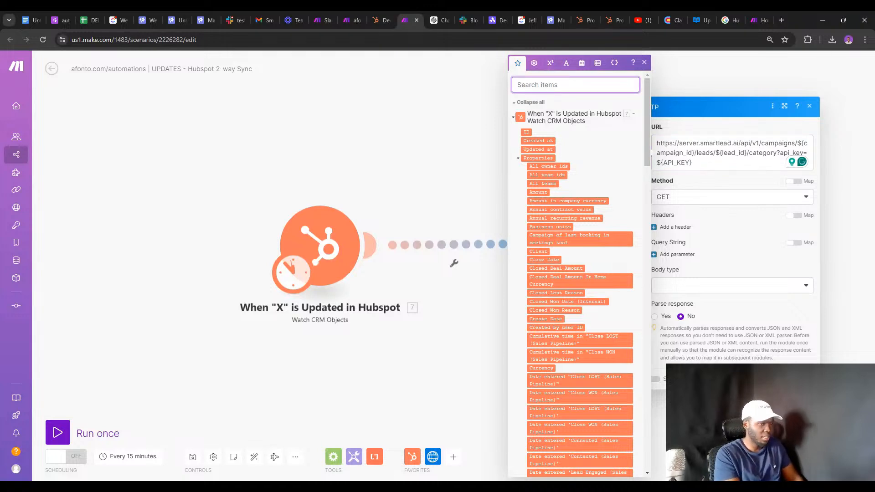
text(ca)
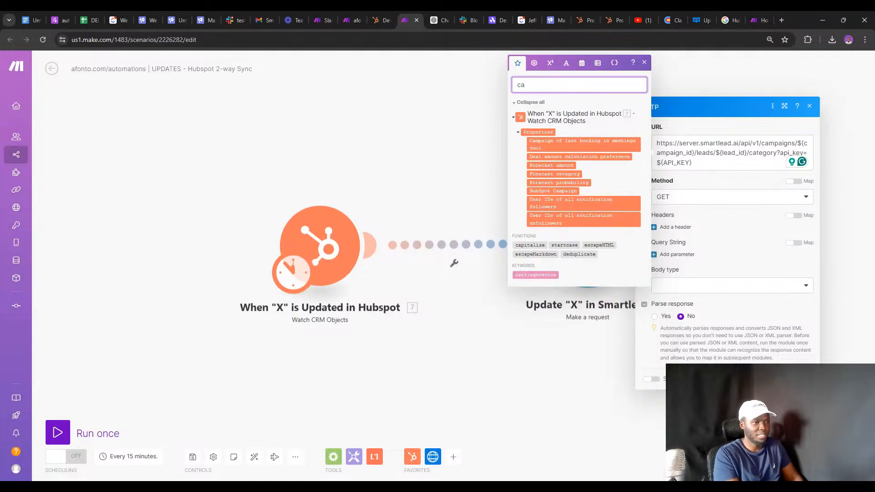
Set the HubSpot trigger to Contacts, query the contact's e-mail, and select all output properties.
click(330, 247)
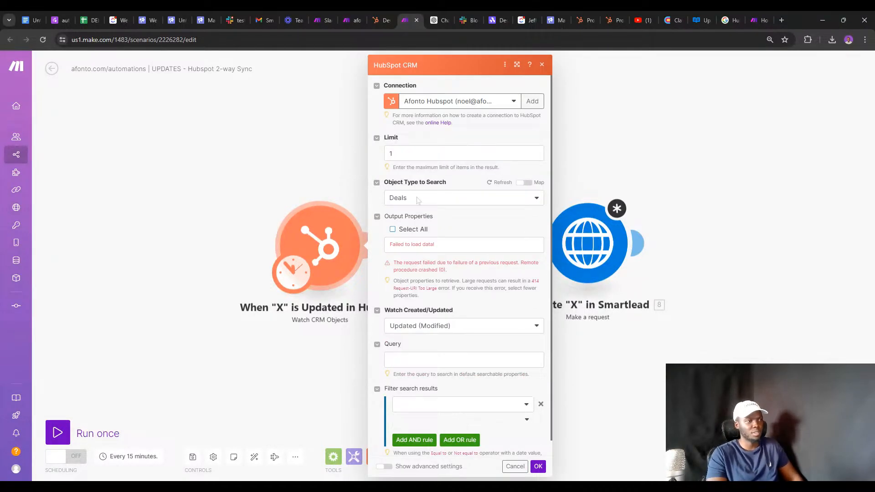
click(417, 199)
click(409, 221)
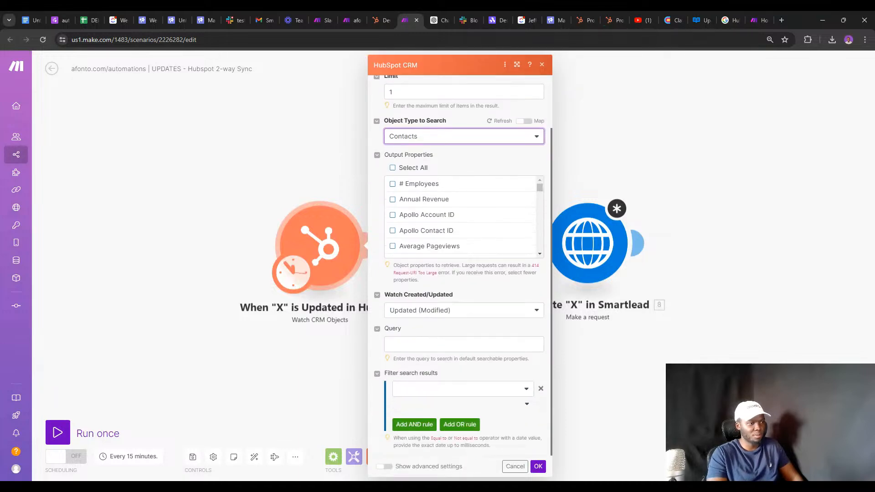
click(464, 345)
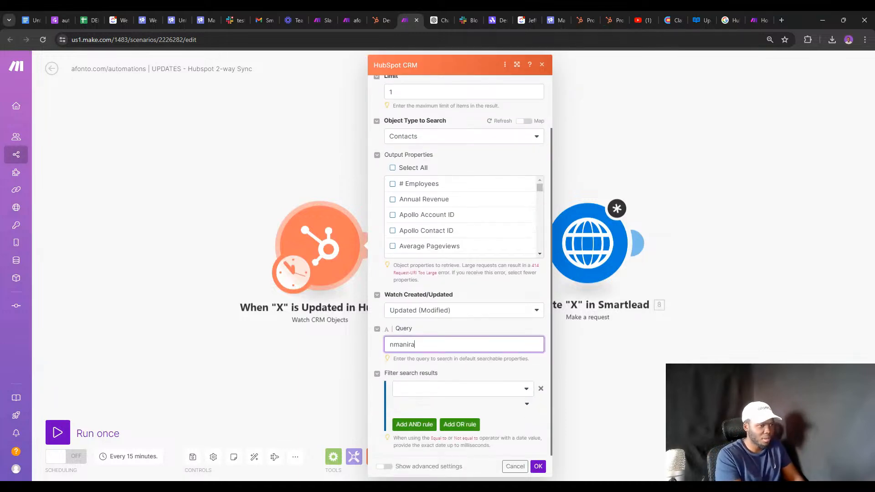
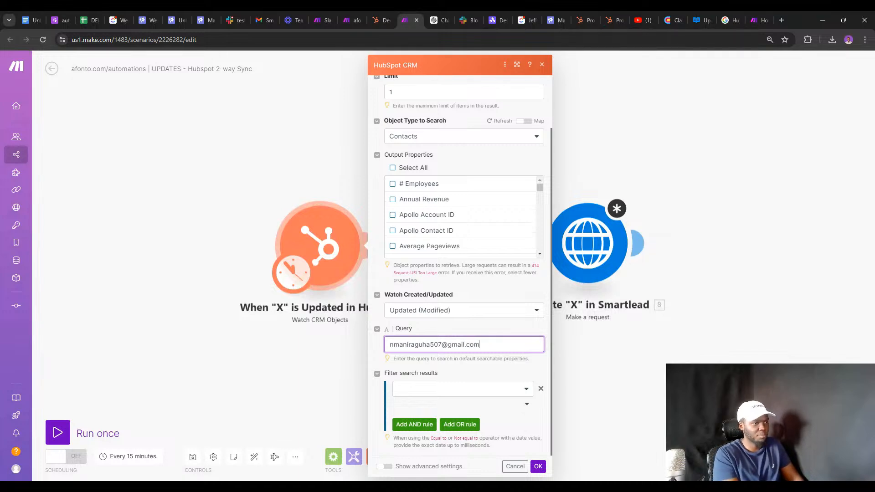
scroll(422, 273, up, 2)
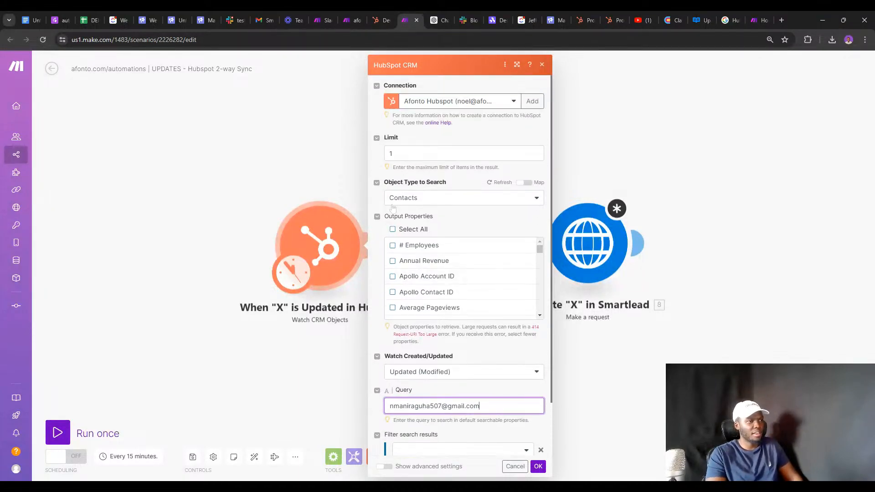
click(392, 229)
scroll(456, 319, down, 2)
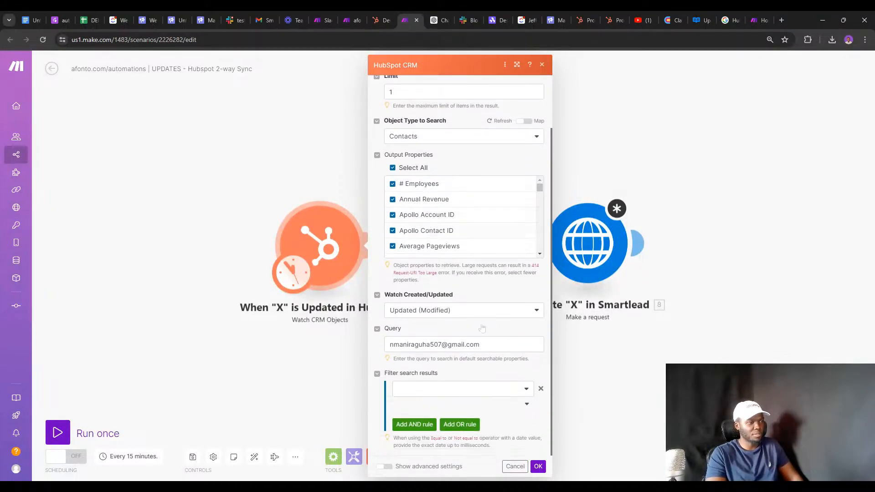
click(538, 466)
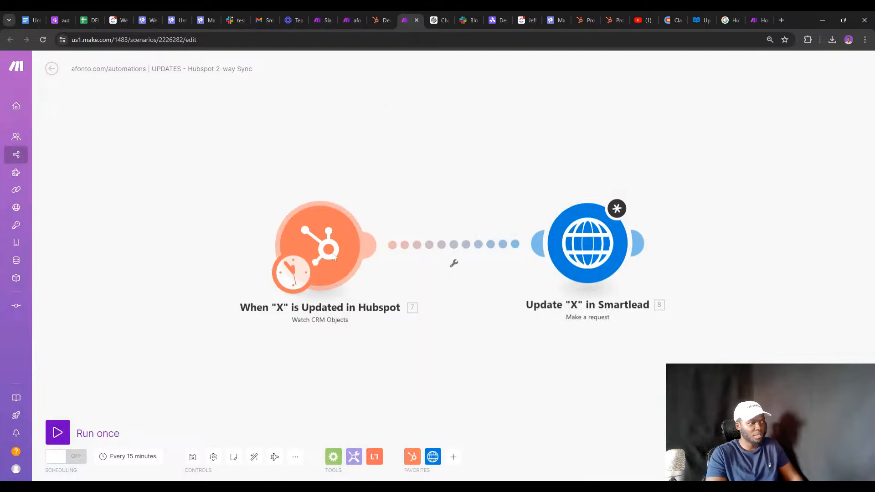
Run only the HubSpot module and expand the returned contact's Properties collection.
right_click(336, 257)
click(377, 274)
click(371, 195)
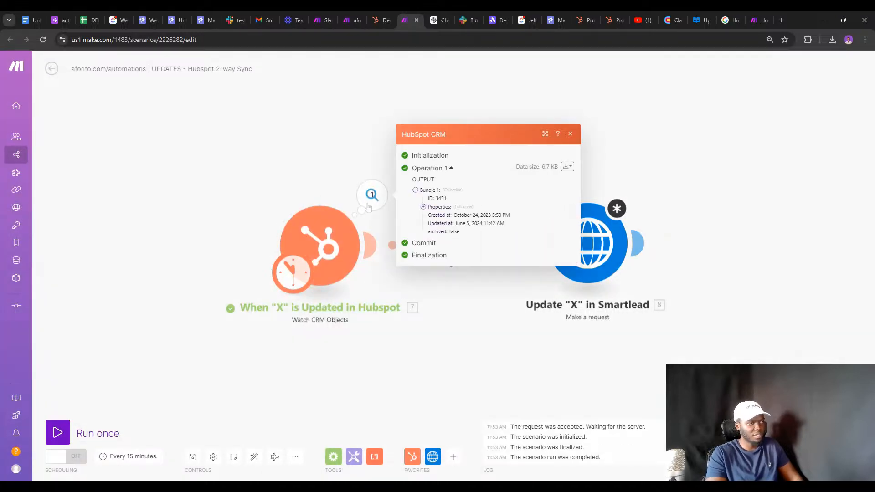
click(424, 208)
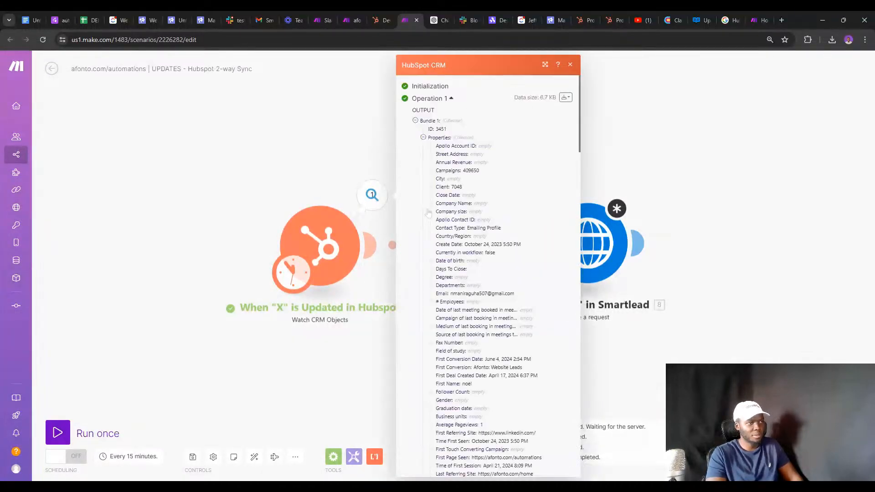
scroll(488, 273, down, 15)
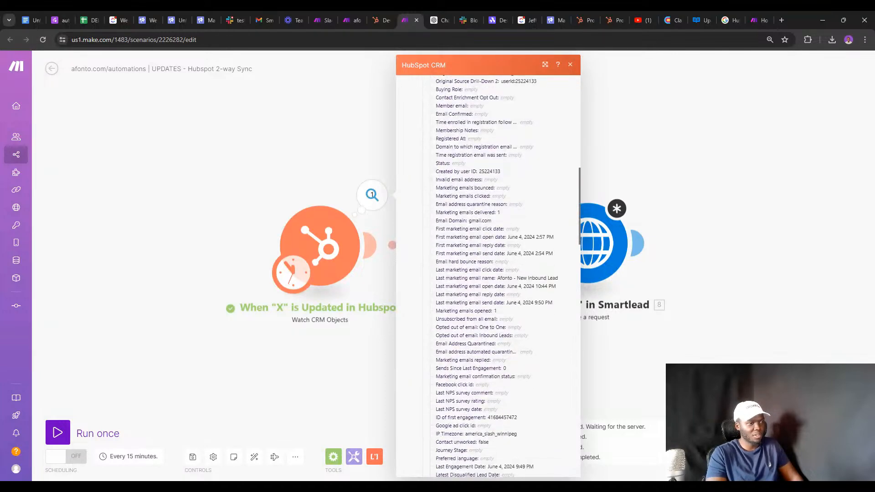
scroll(506, 257, up, 4)
click(593, 235)
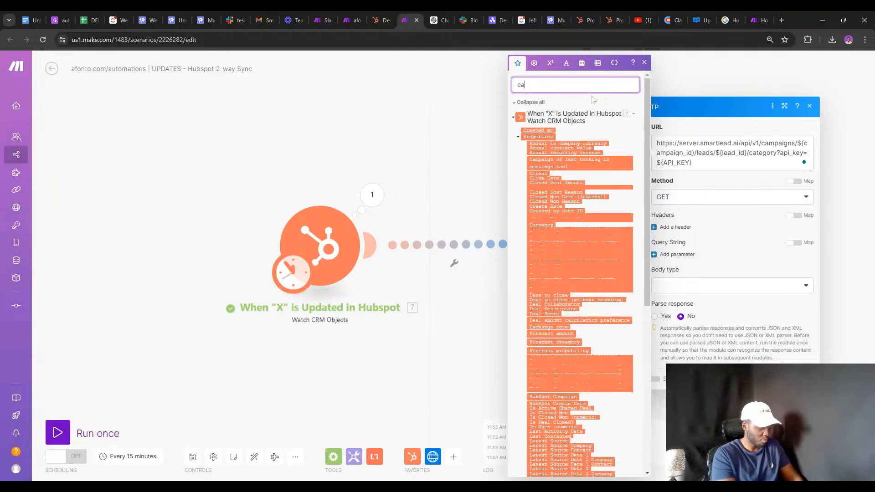
text(mpai)
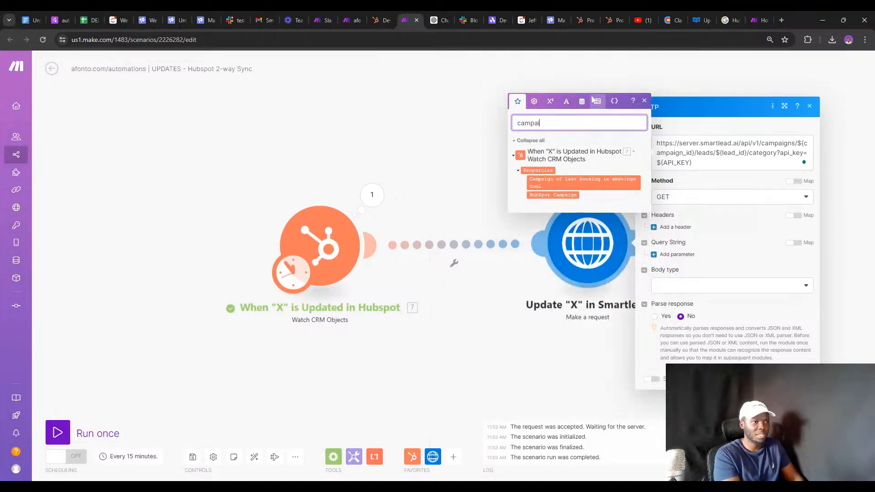
Reopen and scroll through the HubSpot trigger settings to review them.
click(343, 224)
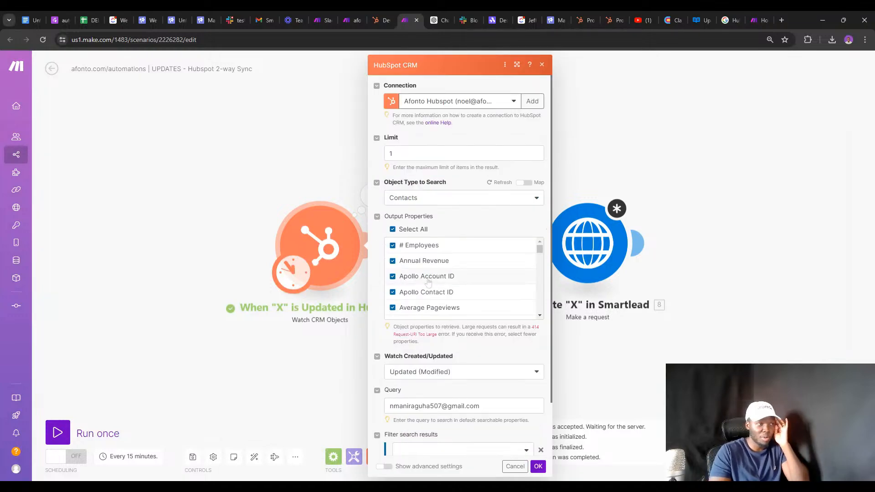
scroll(431, 273, down, 5)
scroll(428, 271, down, 15)
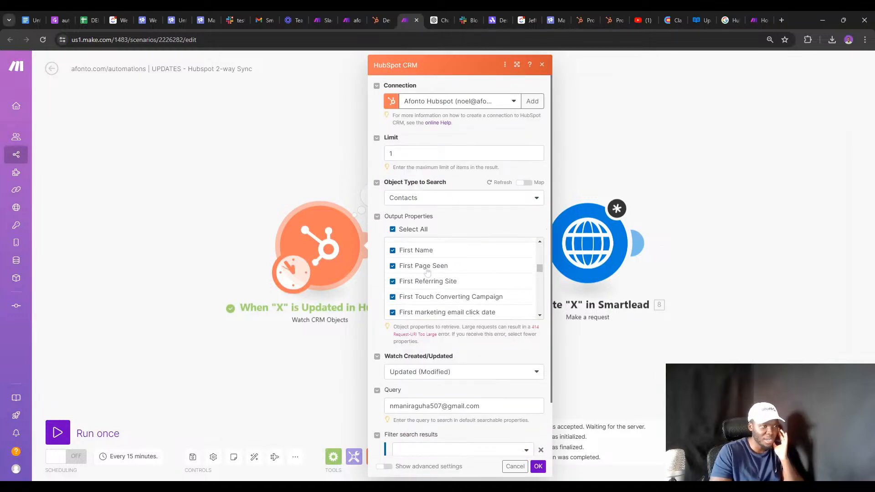
scroll(423, 271, down, 20)
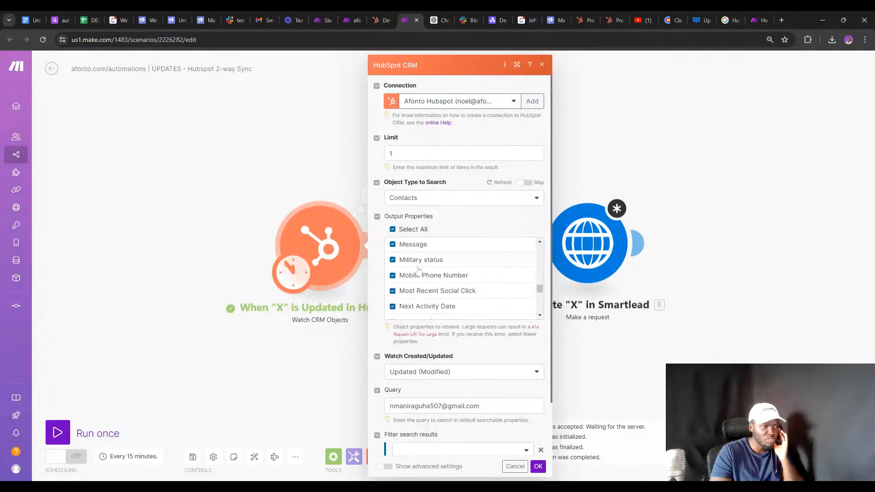
scroll(416, 270, down, 10)
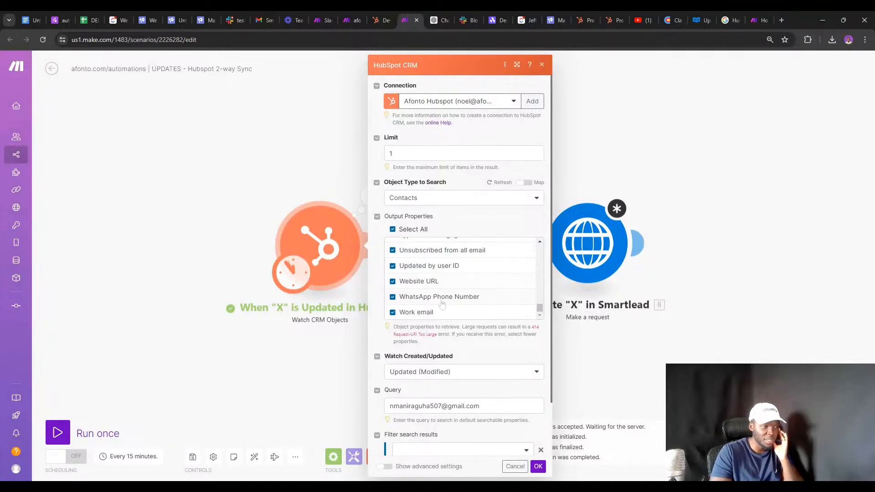
scroll(456, 346, down, 2)
click(335, 286)
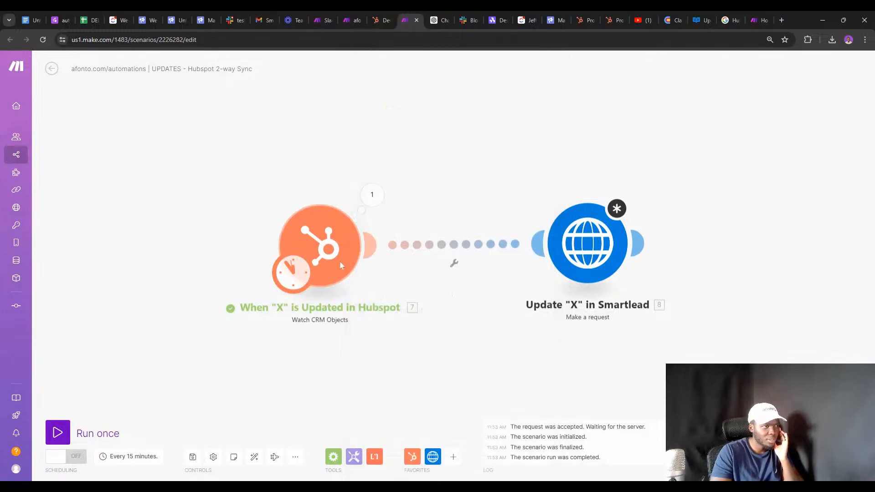
Find the Campaigns property (409650) in the HubSpot output via a 'CA' page search and select its name.
click(372, 195)
click(423, 207)
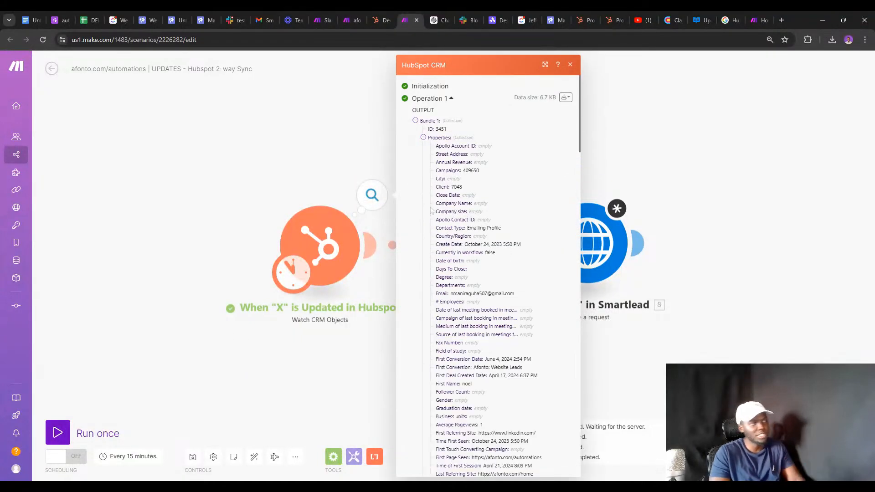
key(ctrl+f)
text(CA)
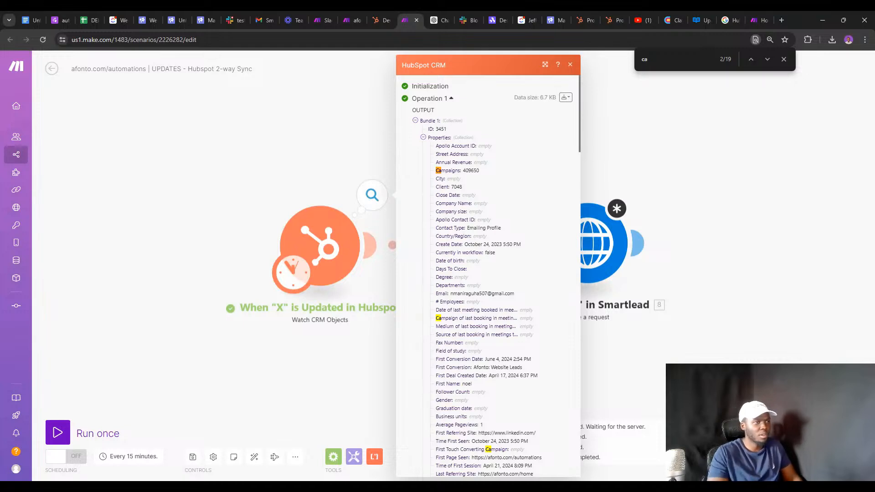
double_click(453, 170)
key(ctrl+c)
click(676, 298)
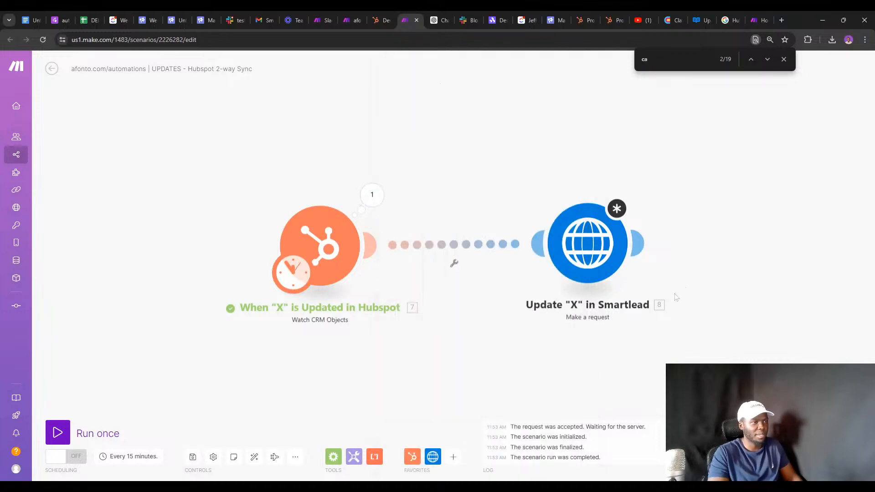
click(621, 249)
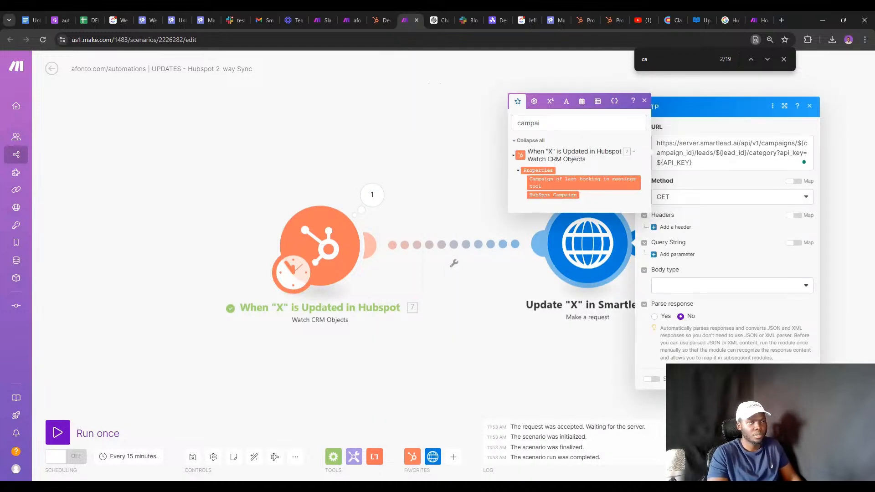
Search the Smartlead request's mappable HubSpot items for Campaigns, then clear the search.
click(570, 123)
key(ctrl+a)
key(ctrl+v)
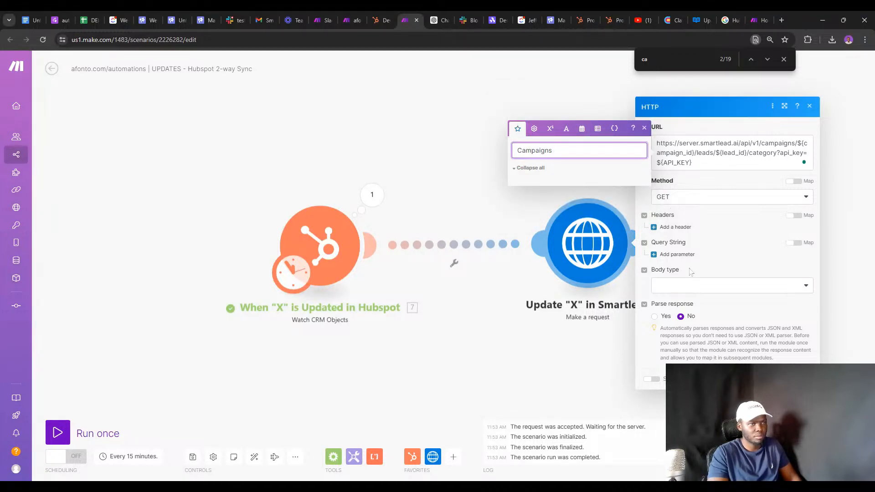
click(706, 153)
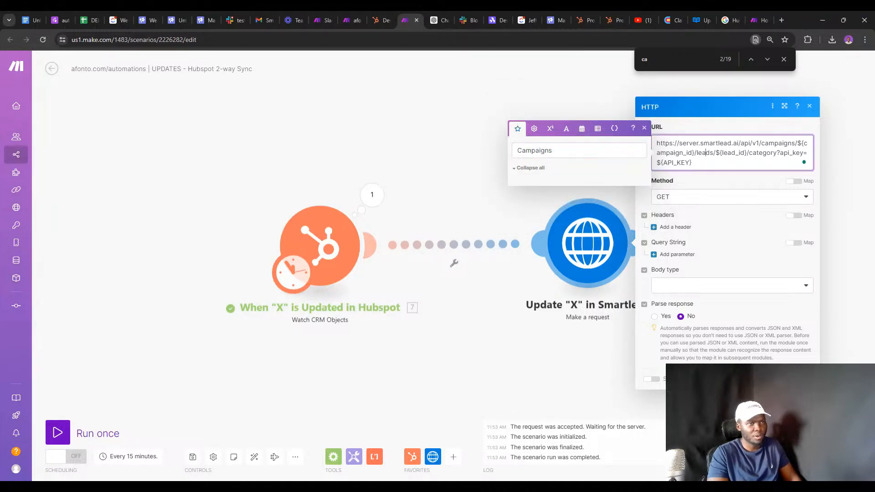
click(643, 130)
click(695, 163)
click(539, 151)
double_click(539, 151)
key(ctrl+c)
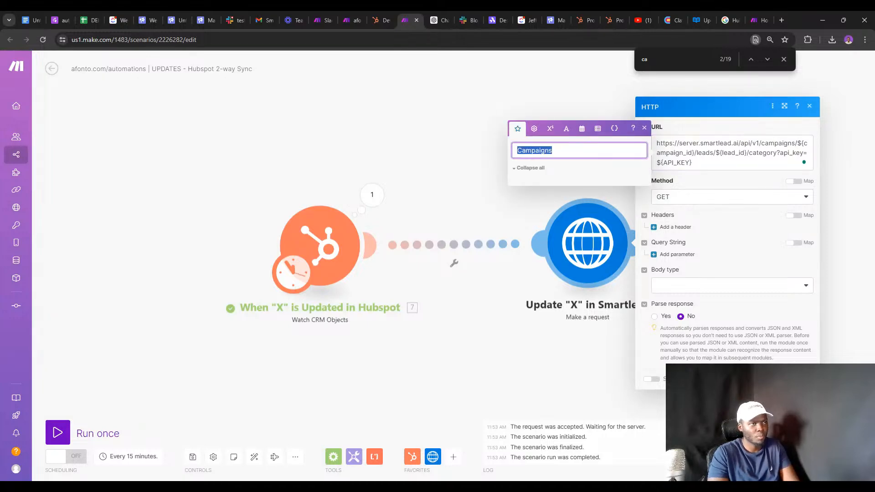
key(BackSpace)
scroll(539, 160, down, 15)
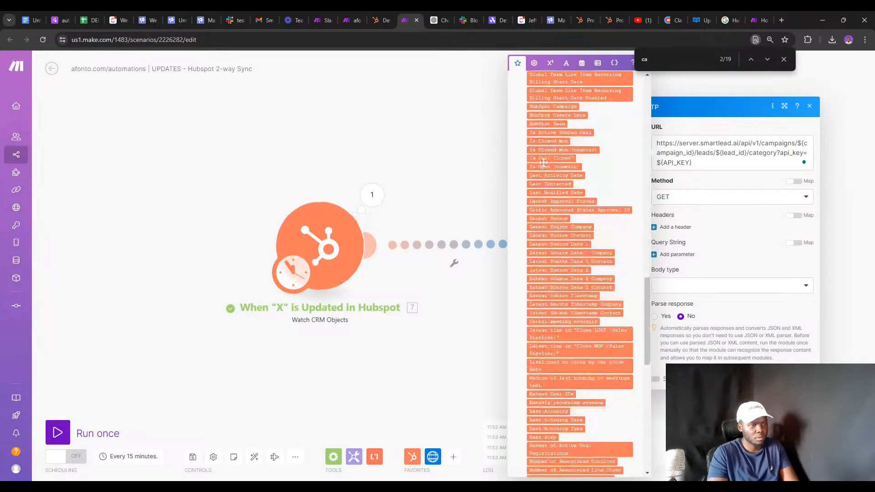
click(389, 325)
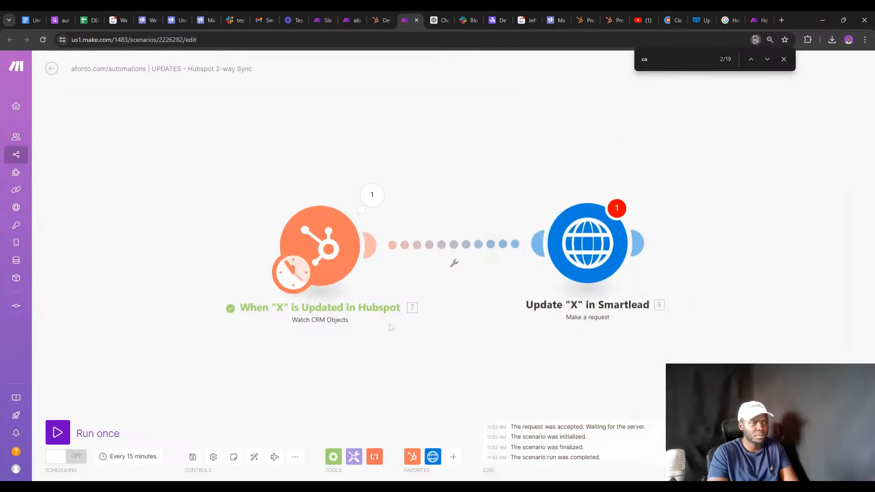
Run the scenario once and dismiss the 'Value must not be empty' errors and find bar.
click(67, 437)
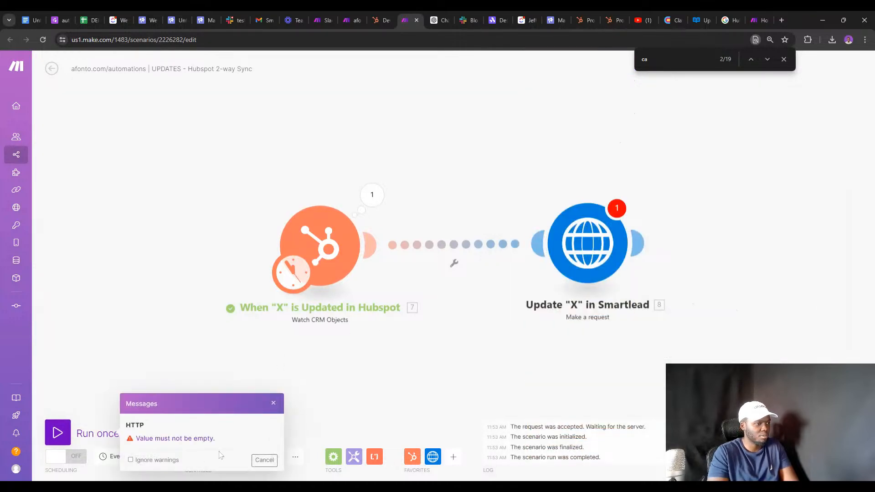
click(274, 403)
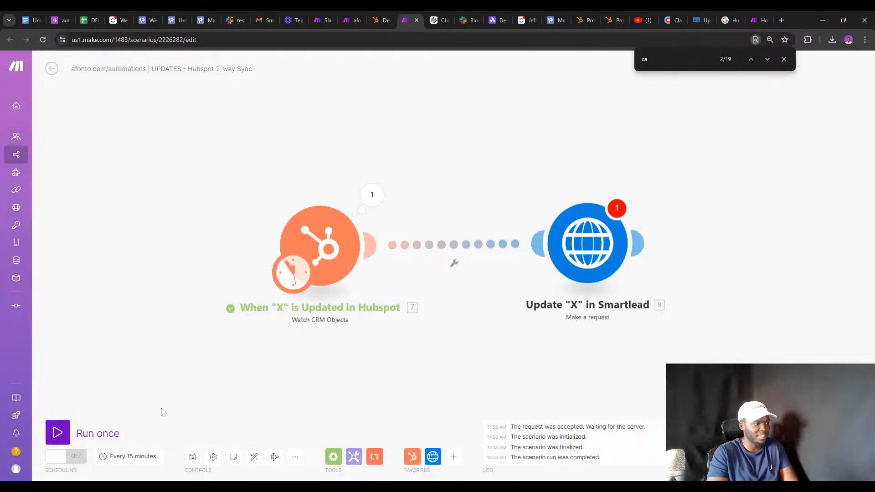
click(783, 60)
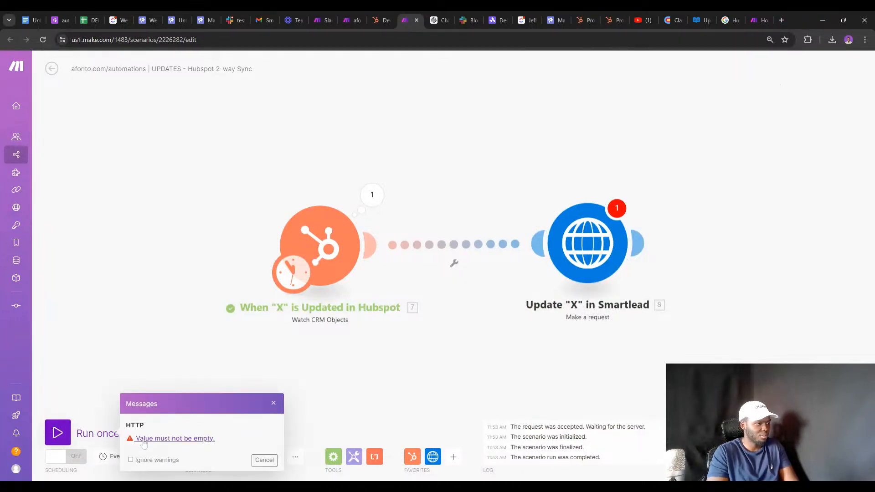
click(273, 405)
click(572, 247)
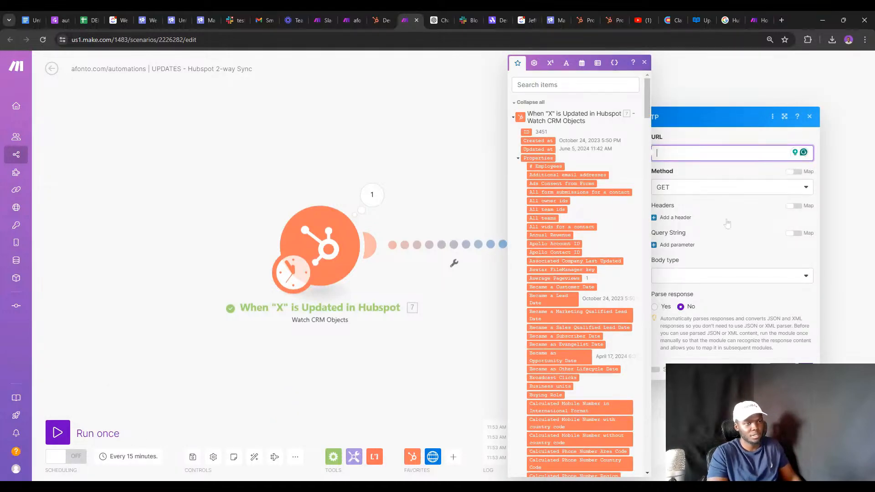
key(ctrl+v)
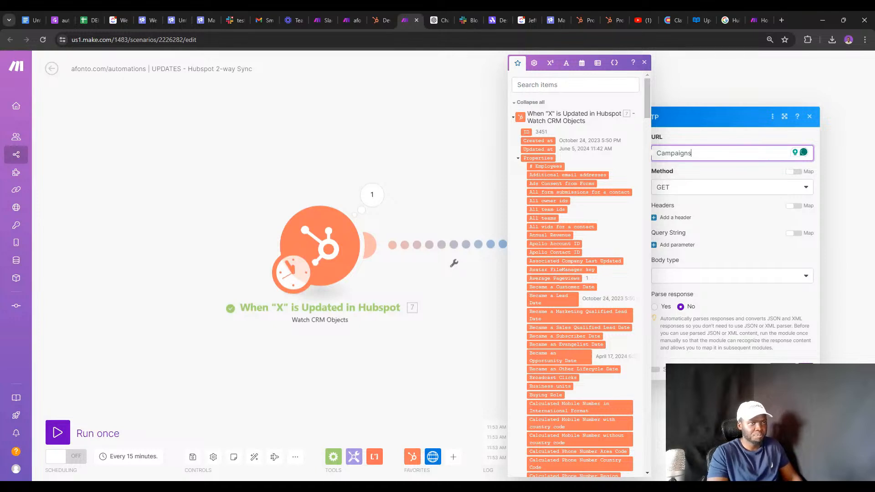
key(BackSpace)
key(BackSpace)
key(BackSpace)
key(BackSpace)
key(BackSpace)
key(BackSpace)
key(BackSpace)
key(BackSpace)
key(BackSpace)
text(h)
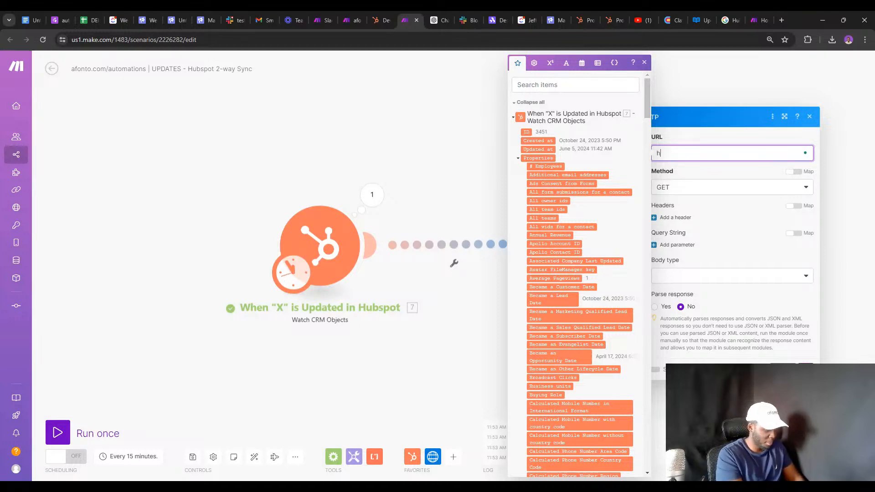
text(ttps://)
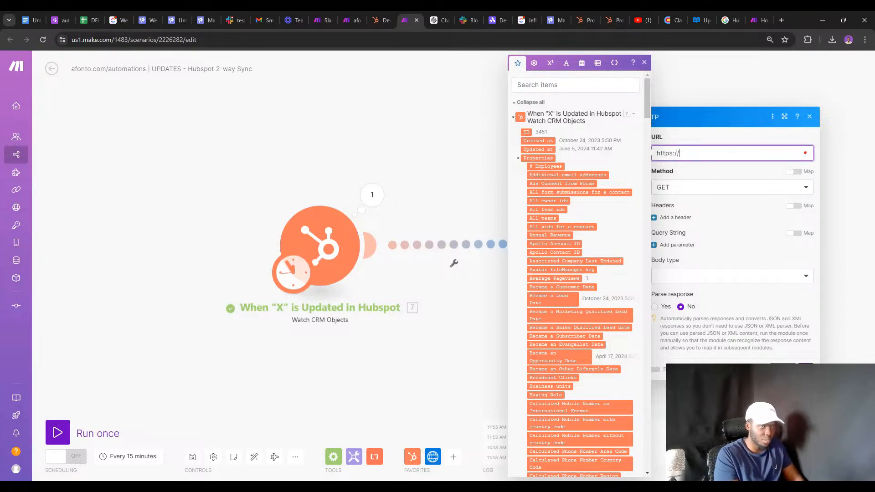
click(788, 364)
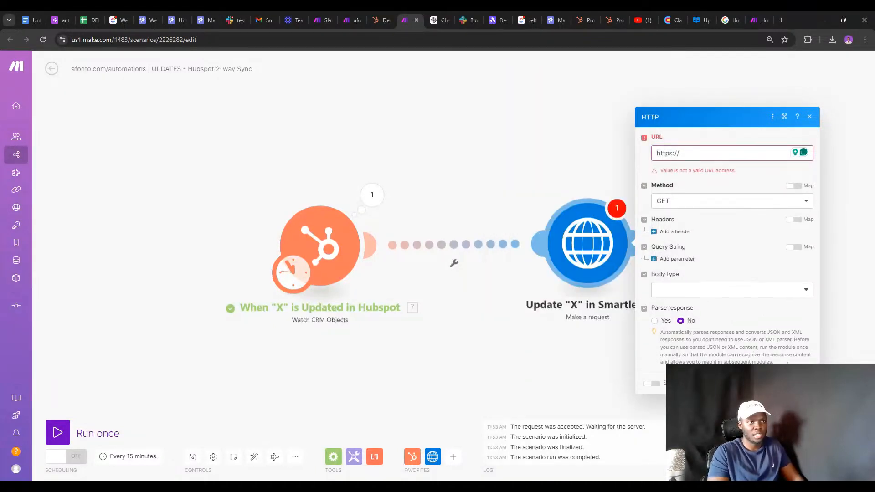
click(738, 153)
text(fds)
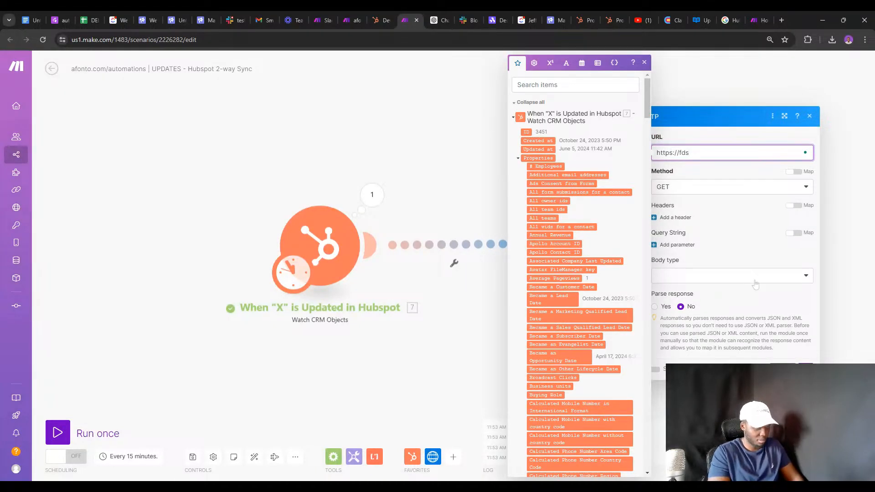
text(.com)
click(804, 367)
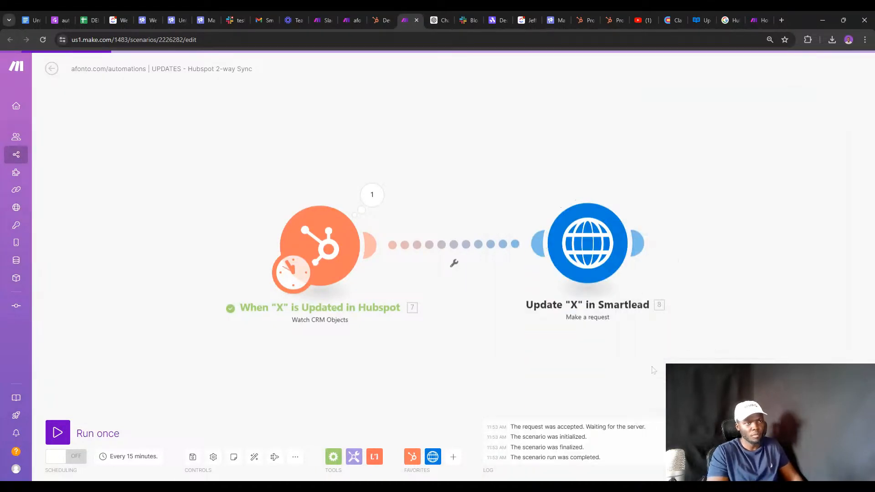
Test-run the scenario, set the HubSpot trigger's starting point, and run it again.
click(58, 432)
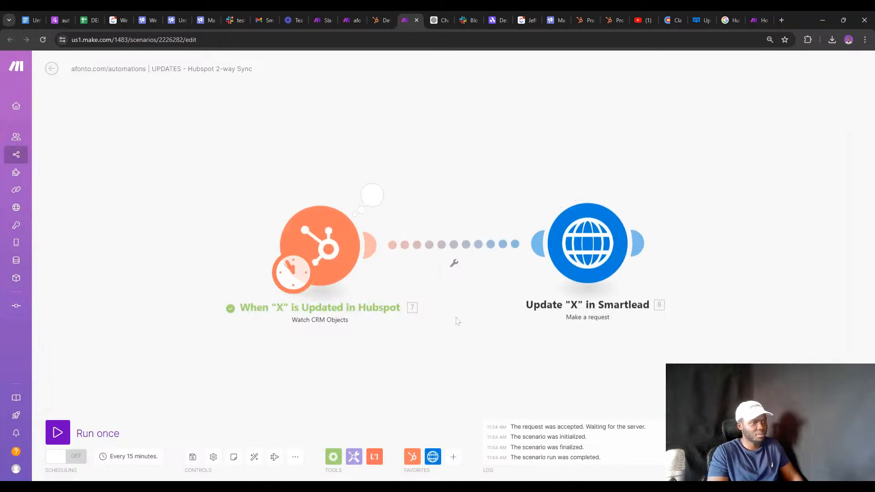
right_click(322, 249)
click(353, 280)
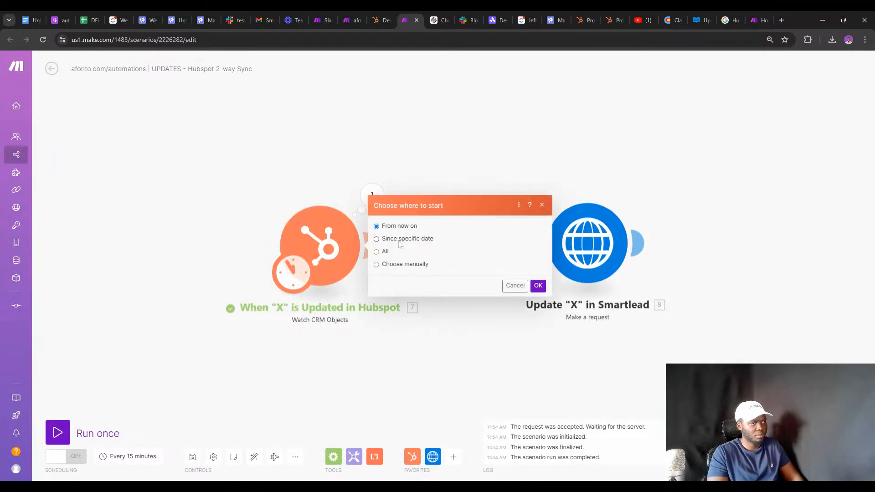
click(538, 286)
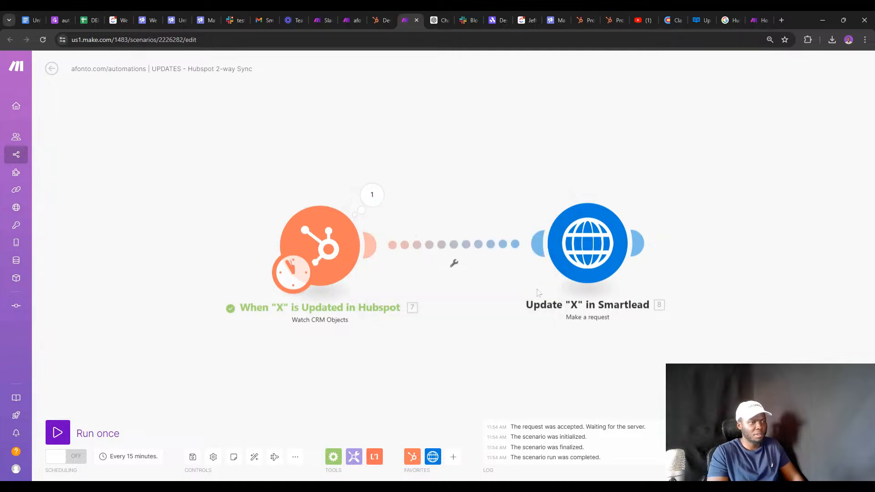
click(68, 429)
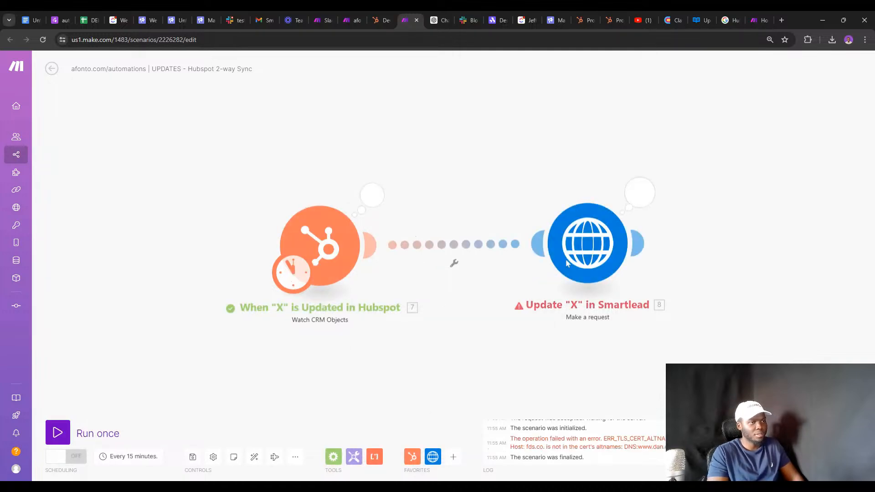
click(615, 241)
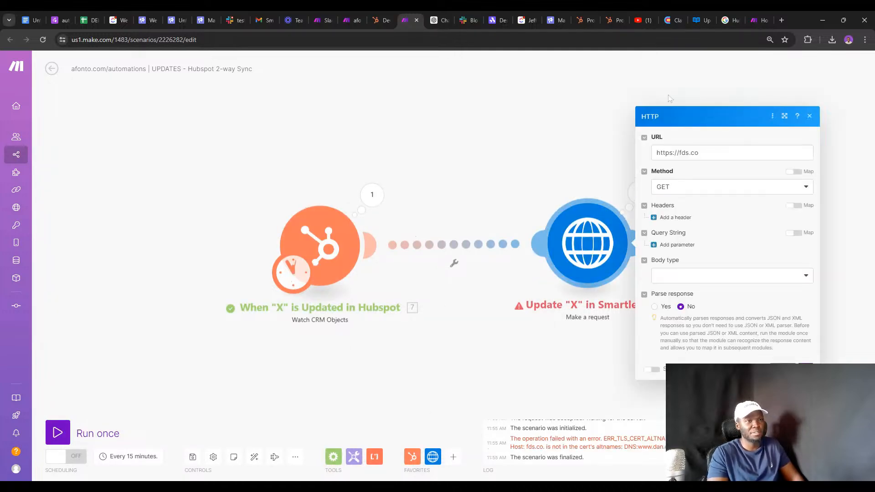
Paste Smartlead's lead-category endpoint URL from the API docs and delete the ${campaign_id} placeholder.
click(702, 20)
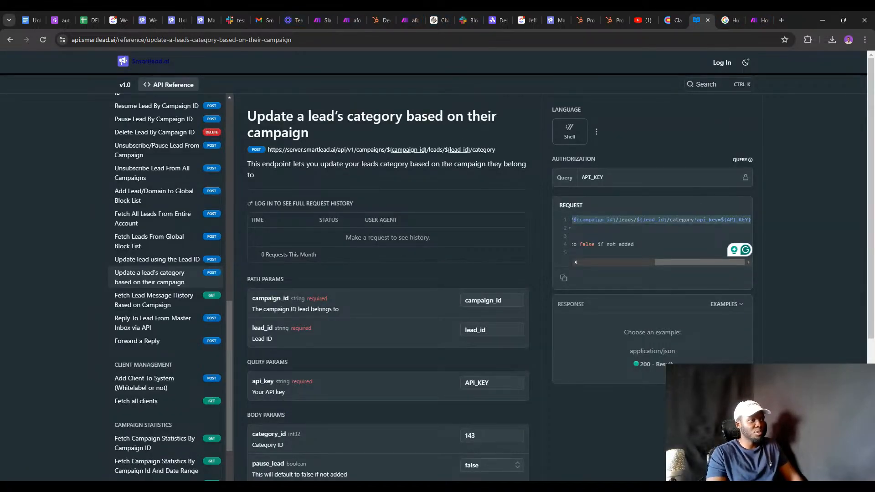
click(402, 19)
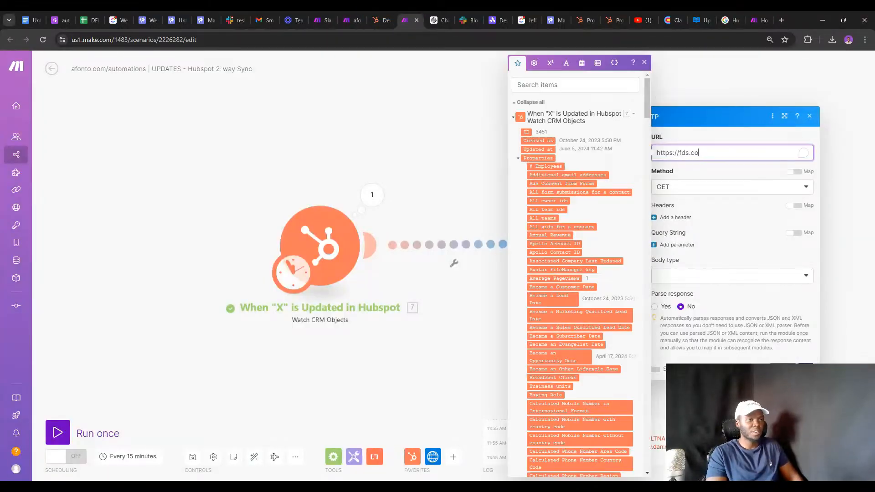
key(ctrl+a)
key(ctrl+v)
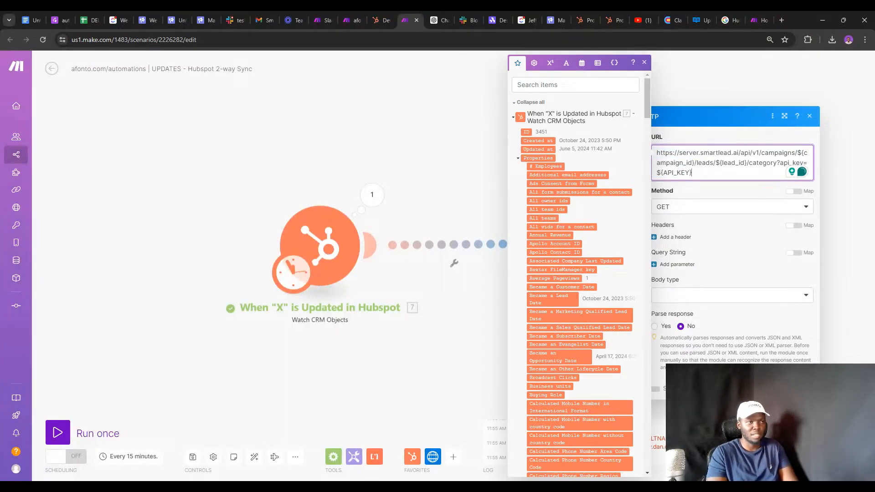
click(694, 162)
key(BackSpace)
key(BackSpace)
key(BackSpace)
key(BackSpace)
key(BackSpace)
key(BackSpace)
key(BackSpace)
key(BackSpace)
key(BackSpace)
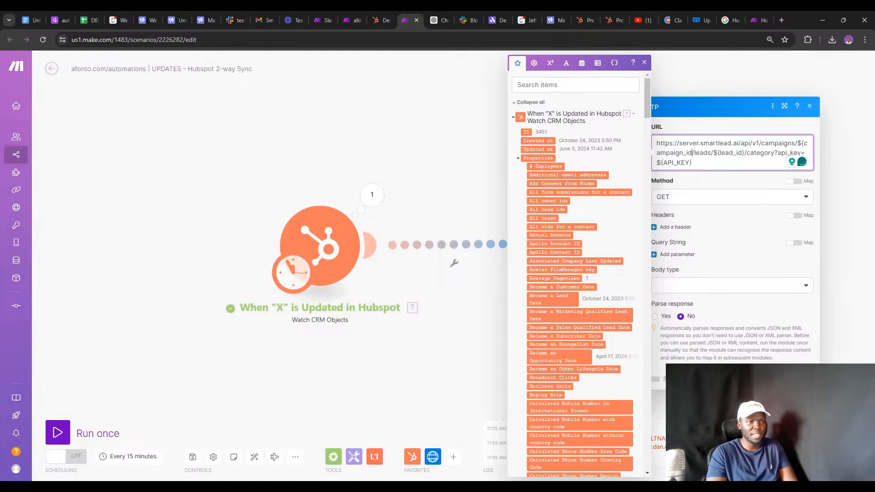
key(BackSpace)
key(BackSpace)
key(BackSpace)
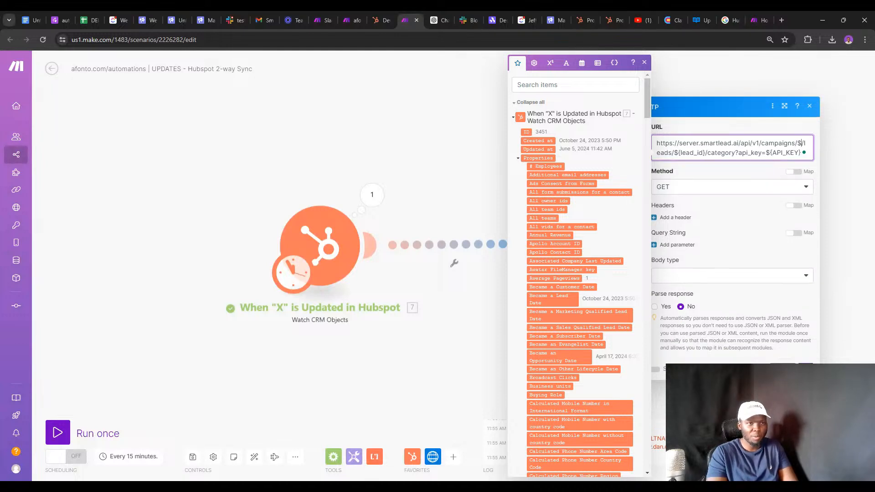
key(BackSpace)
Map HubSpot's Campaigns property after campaigns/, remove ${lead_id}, and search fields for 'id'.
click(564, 85)
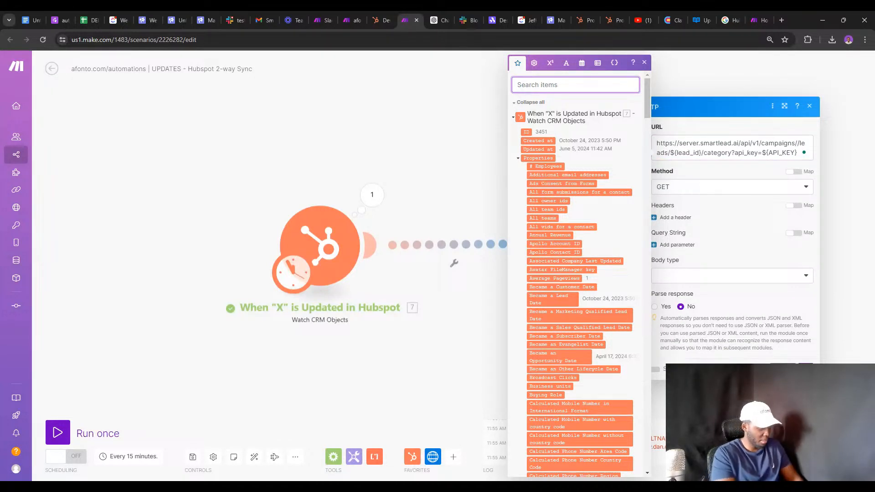
text(campai)
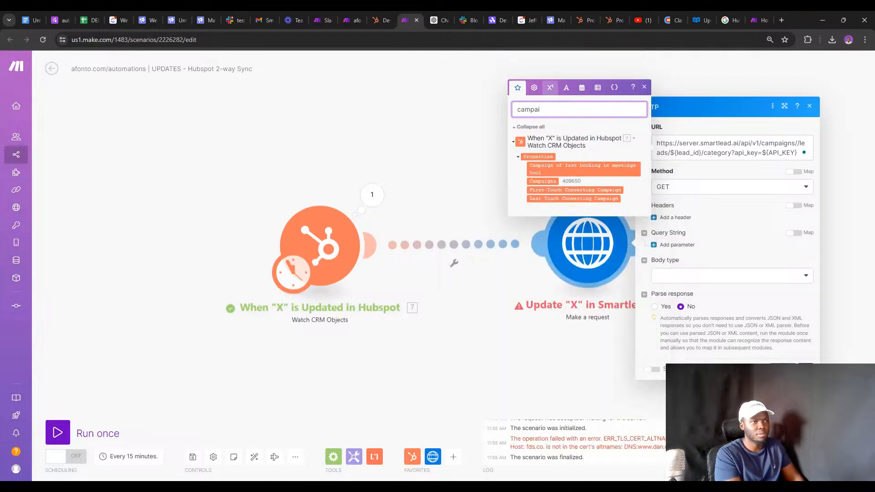
click(542, 181)
drag(542, 179, 658, 144)
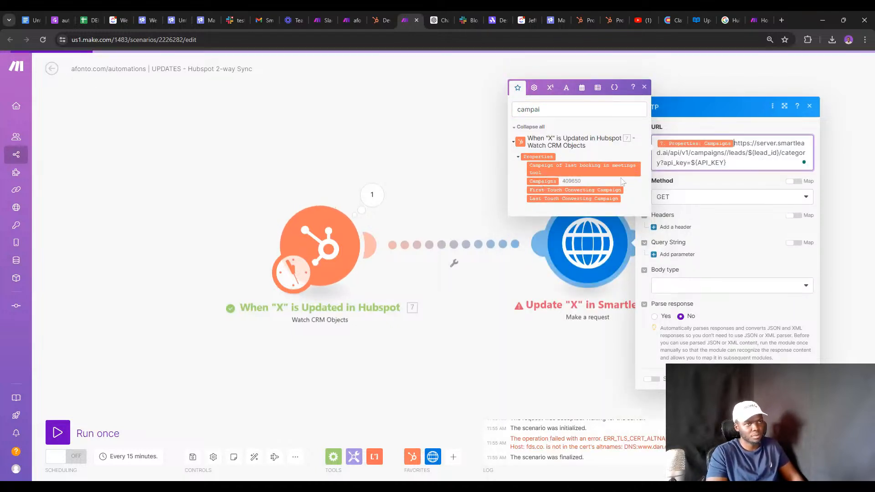
key(BackSpace)
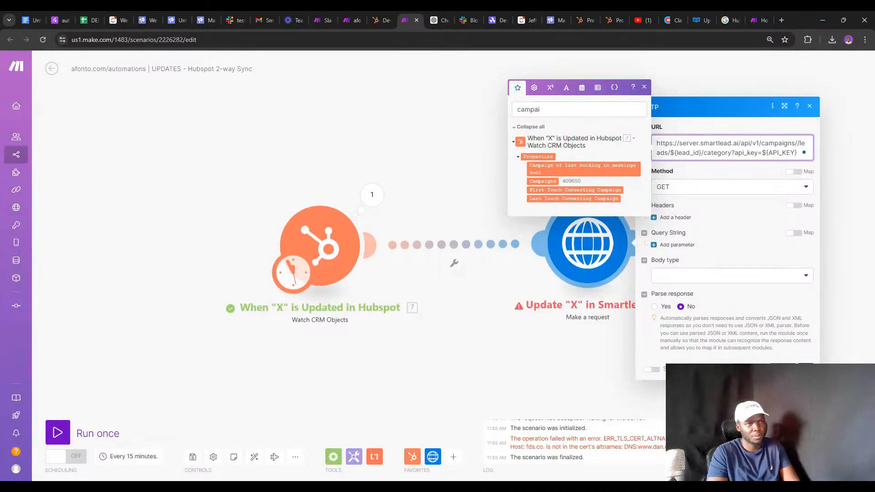
click(797, 143)
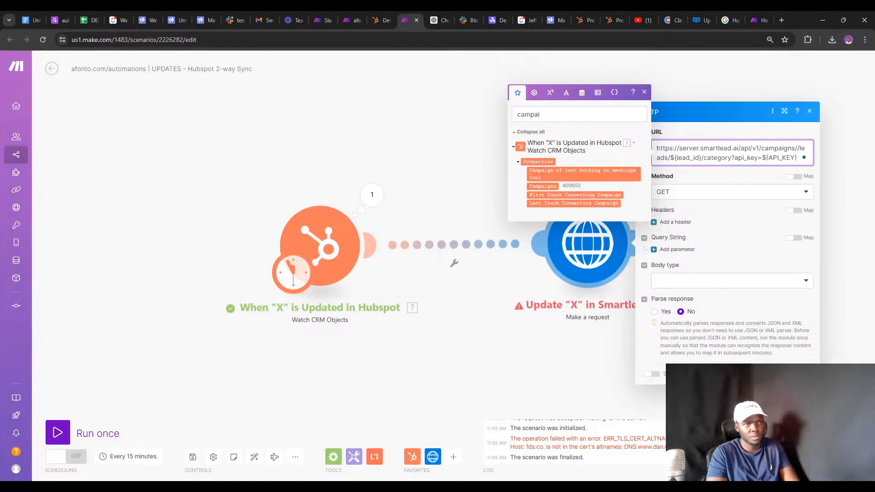
click(542, 186)
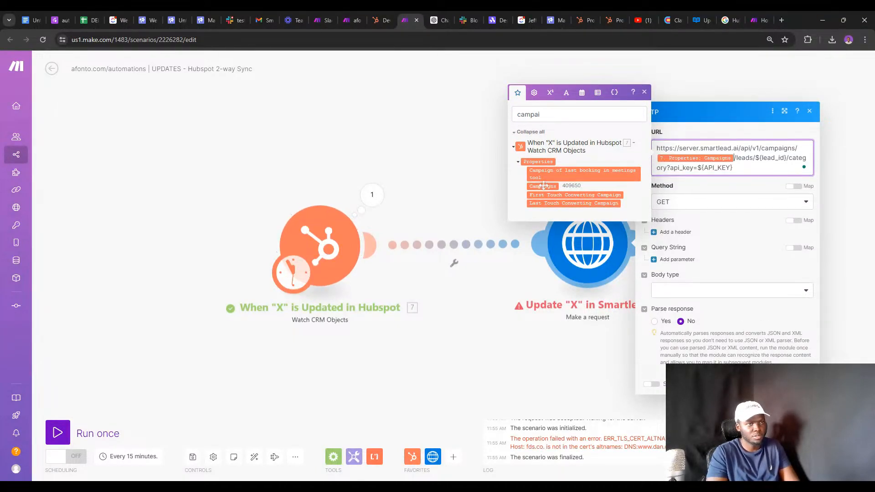
click(784, 157)
key(BackSpace)
key(BackSpace)
key(BackSpace)
key(BackSpace)
key(BackSpace)
key(BackSpace)
key(BackSpace)
key(BackSpace)
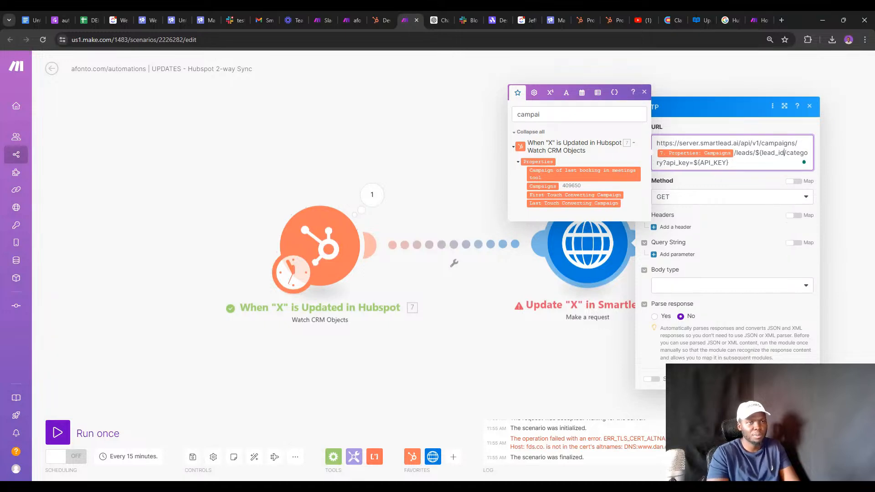
key(BackSpace)
key(BackSpace)
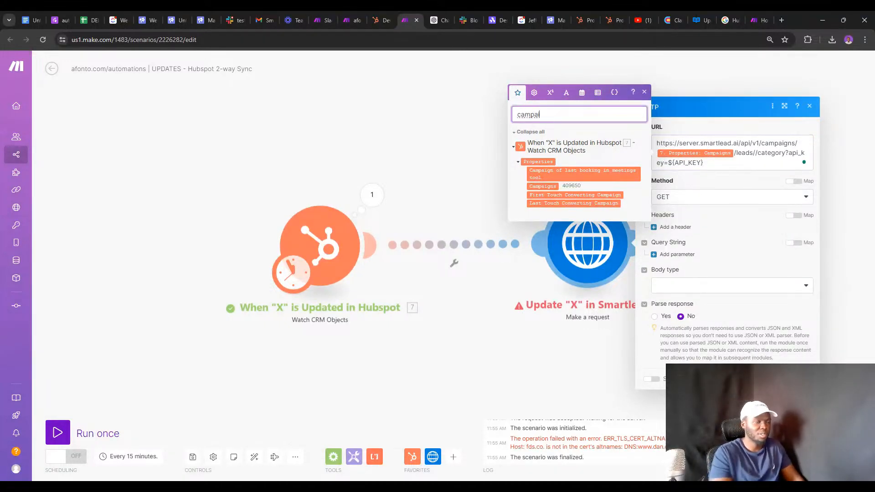
key(BackSpace)
key(BackSpace)
key(BackSpace)
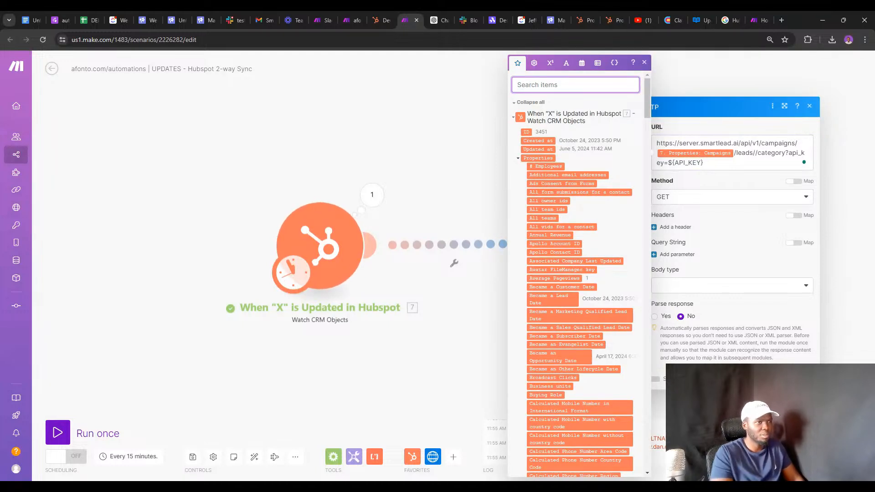
text(id)
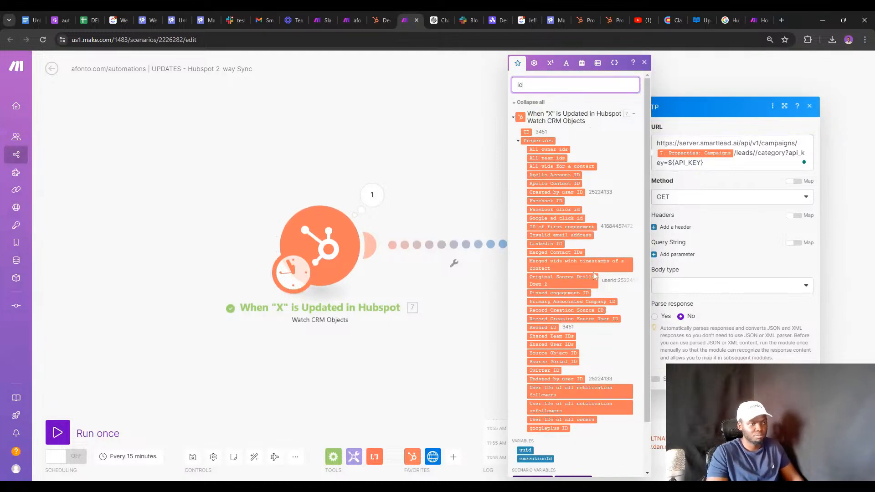
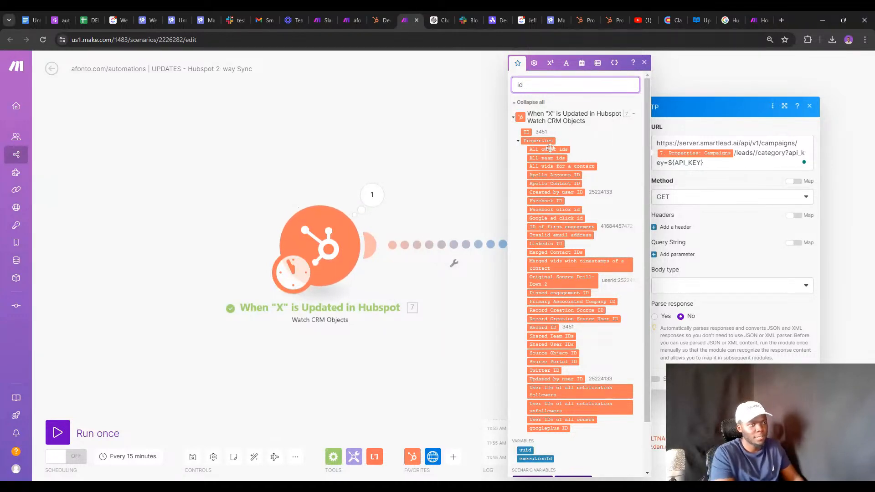
Search the HubSpot trigger's mappable fields for 'smar', then 'lead', to find Lead Category.
key(BackSpace)
key(BackSpace)
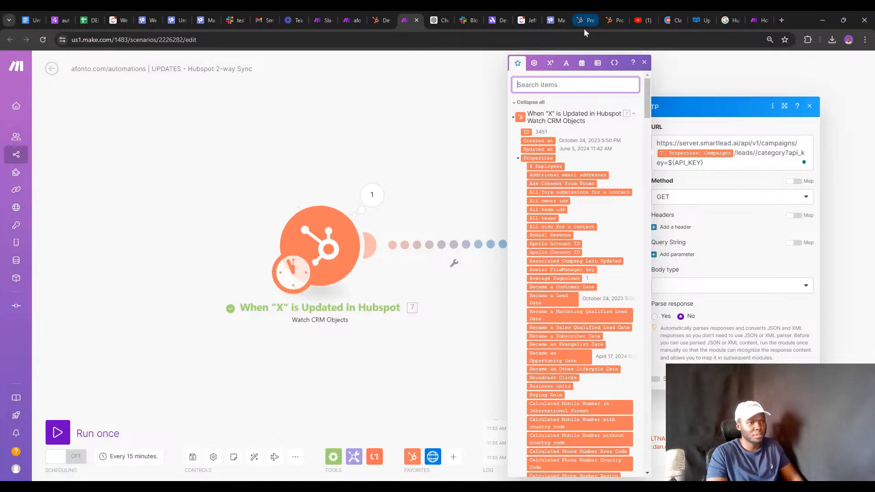
text(smar)
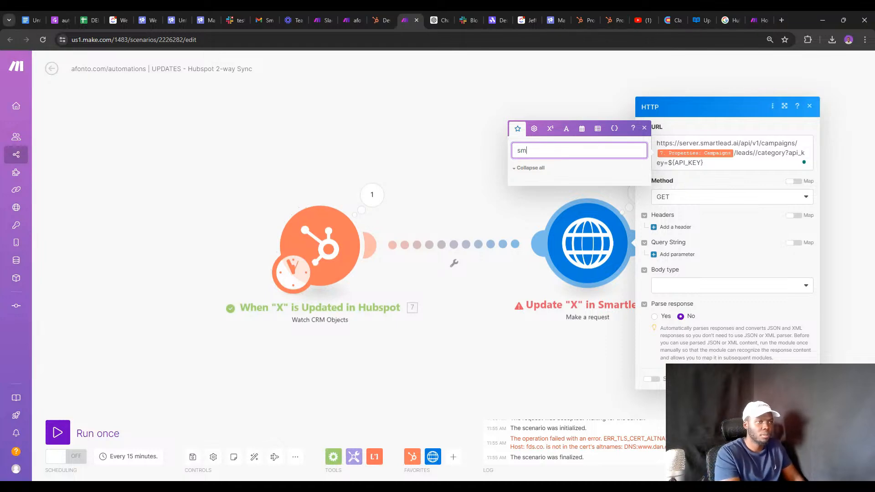
key(BackSpace)
key(BackSpace)
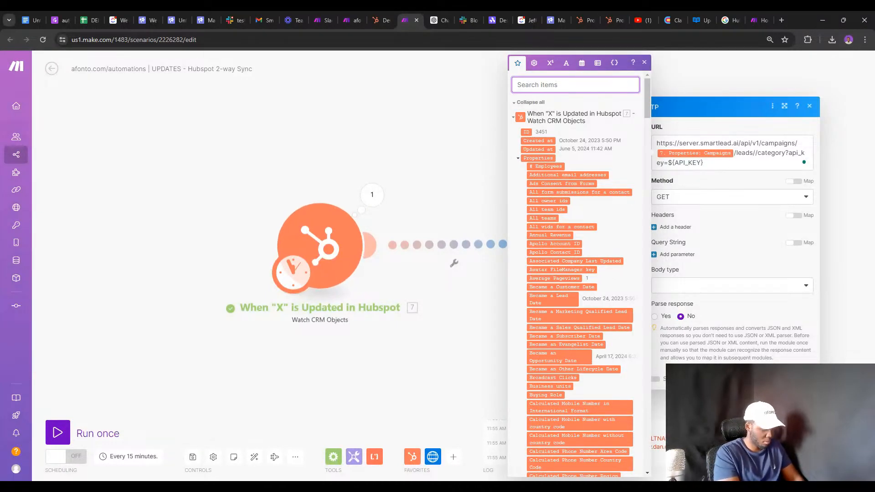
text(lead)
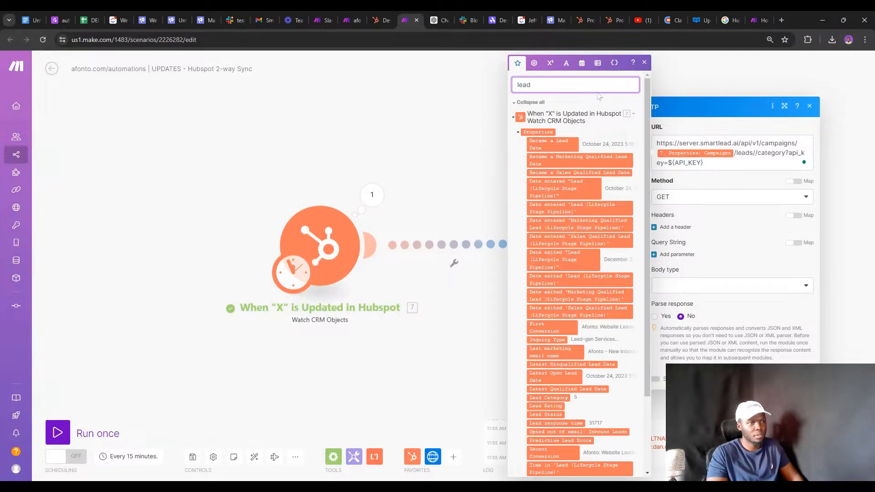
click(586, 19)
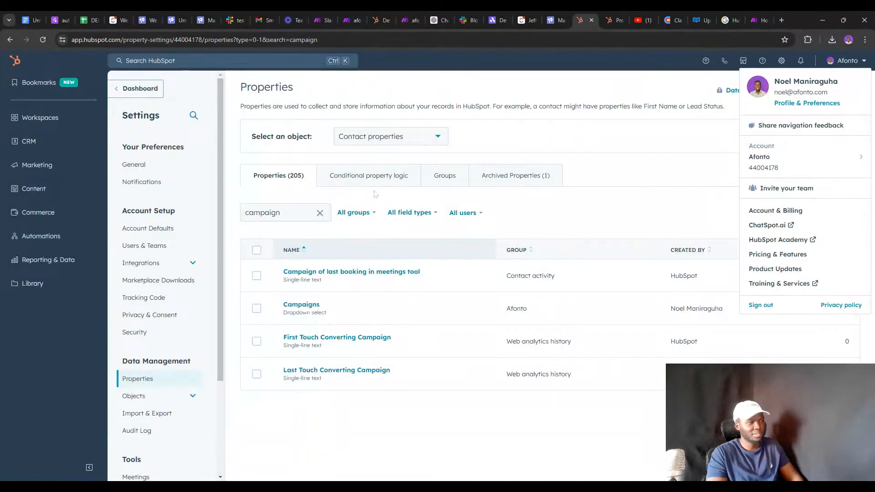
Clear the property search and filter HubSpot contact properties to the Afonto group.
click(319, 214)
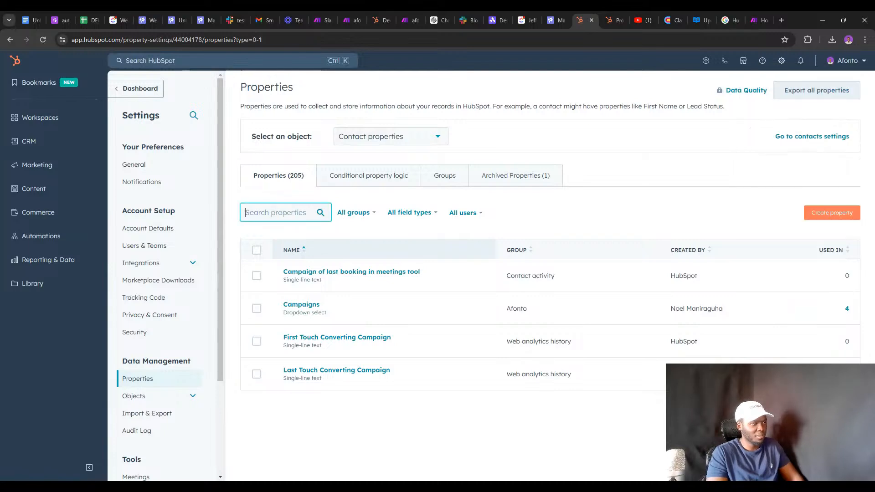
text(i)
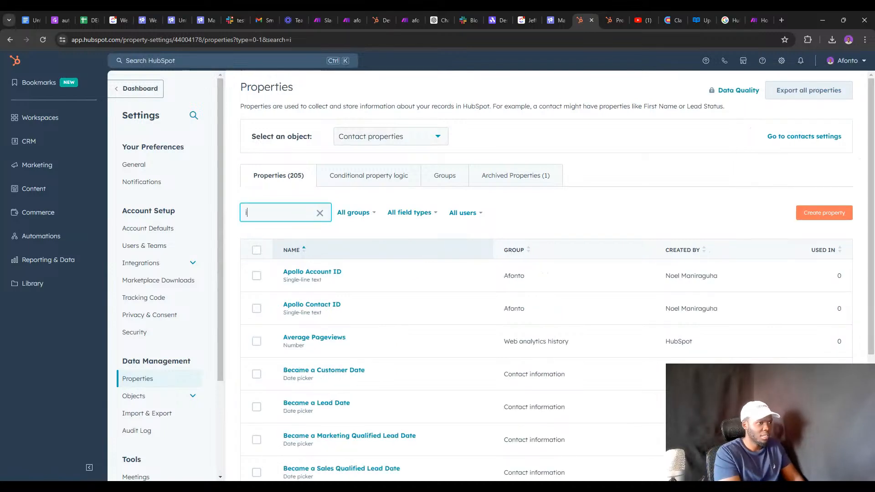
key(BackSpace)
double_click(357, 208)
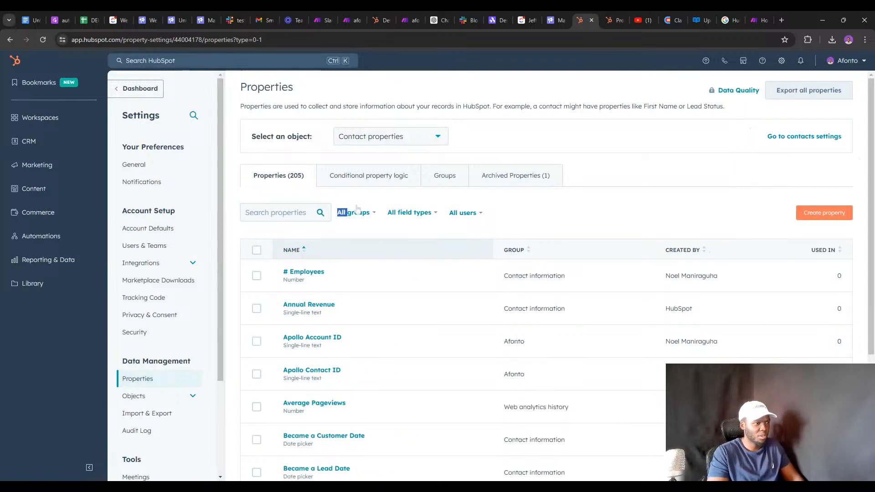
click(357, 208)
click(327, 279)
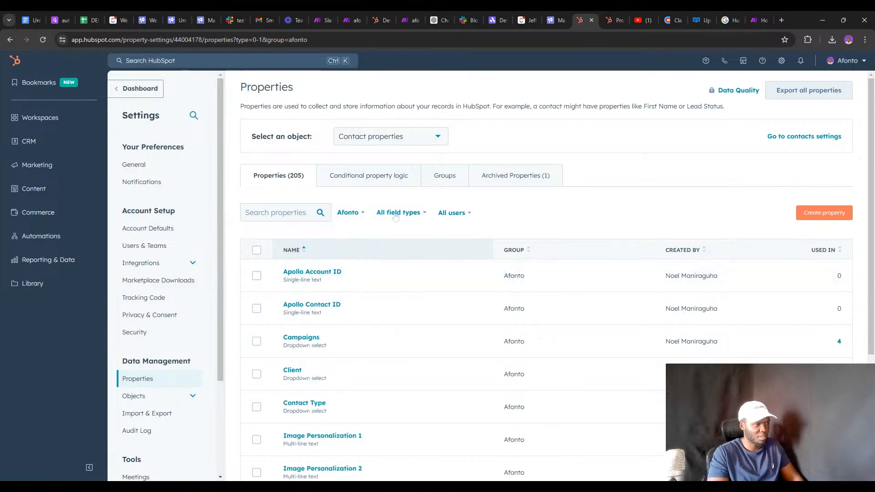
Page through both pages of the Afonto group's properties to find Lead Category.
scroll(391, 215, down, 3)
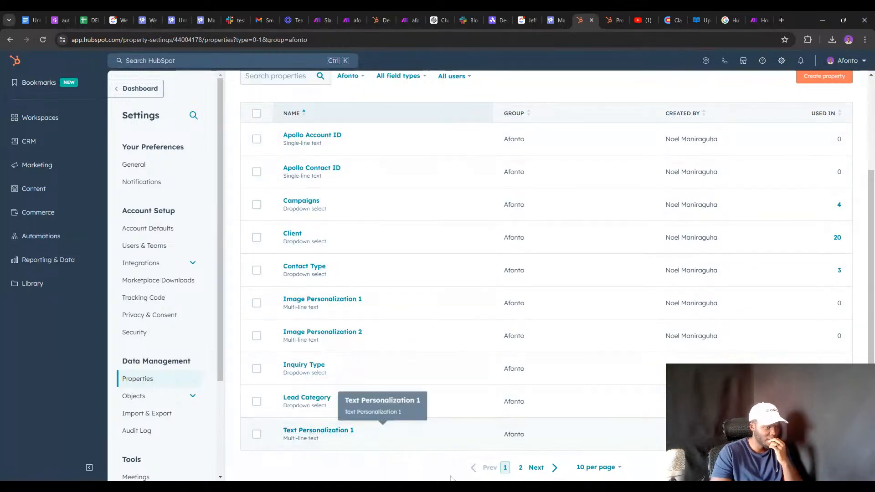
click(524, 469)
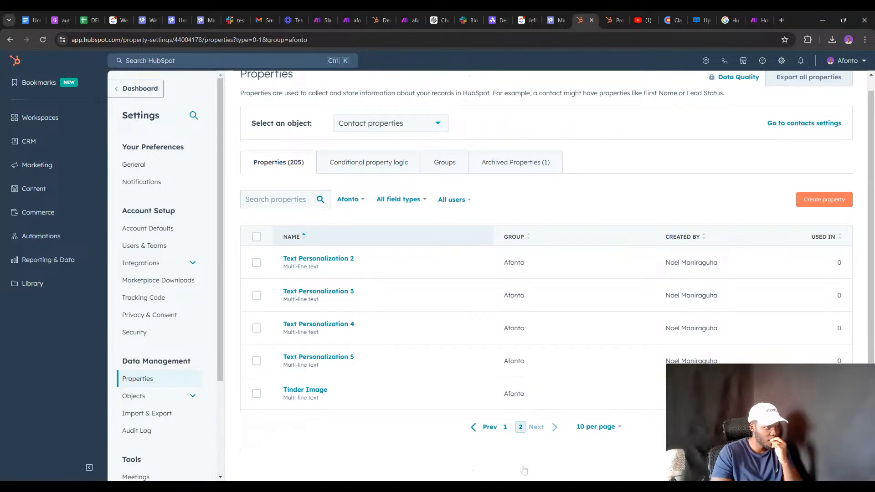
click(505, 427)
scroll(313, 274, down, 2)
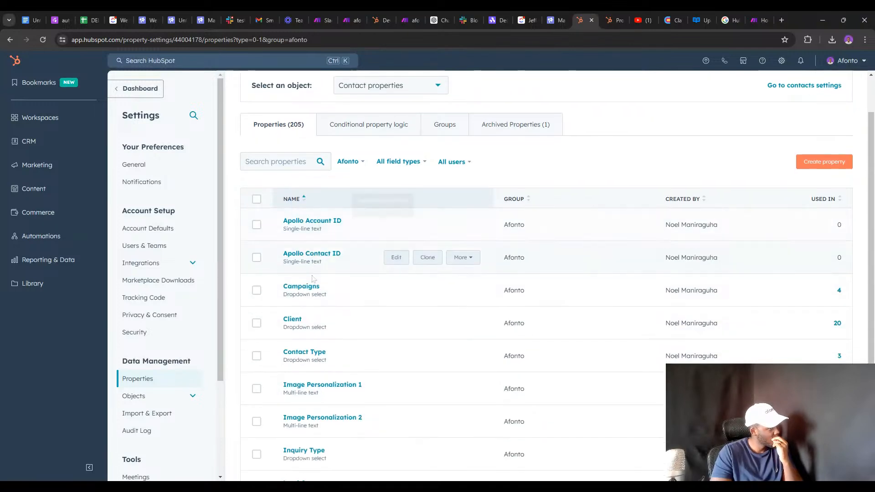
scroll(313, 280, down, 1)
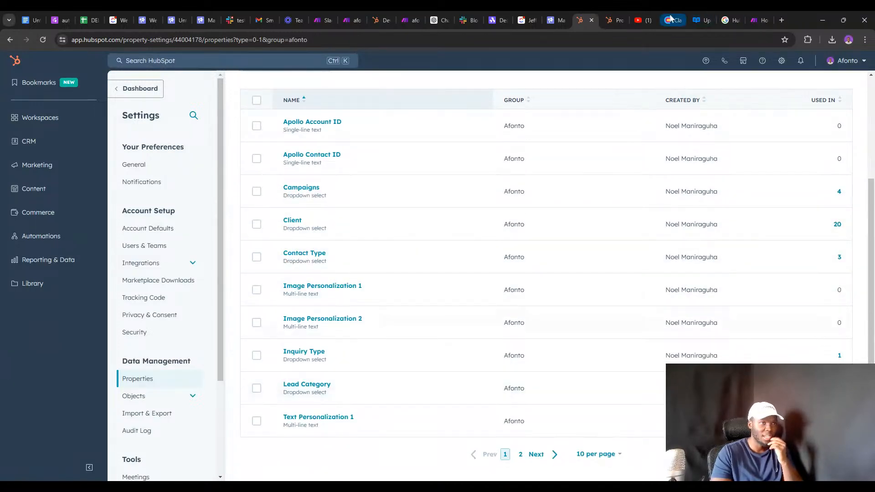
click(672, 20)
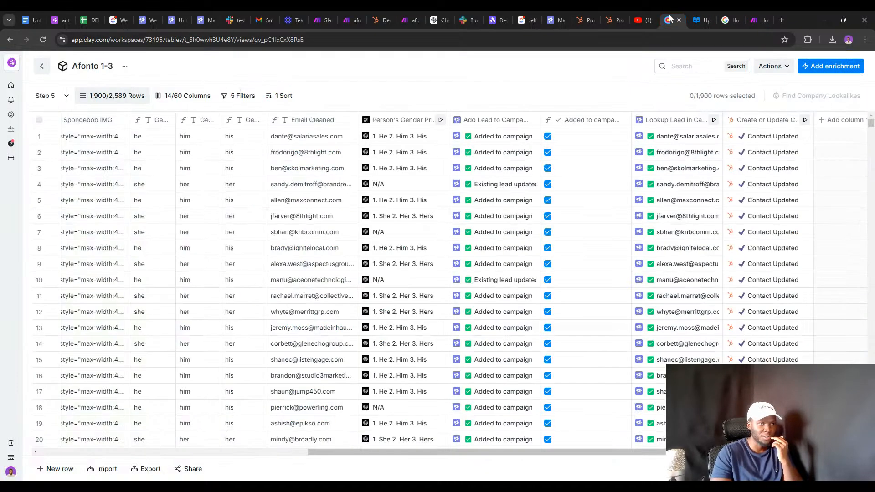
Inspect the first lead's lookup result, then open the Create or Update Contact column settings.
click(670, 138)
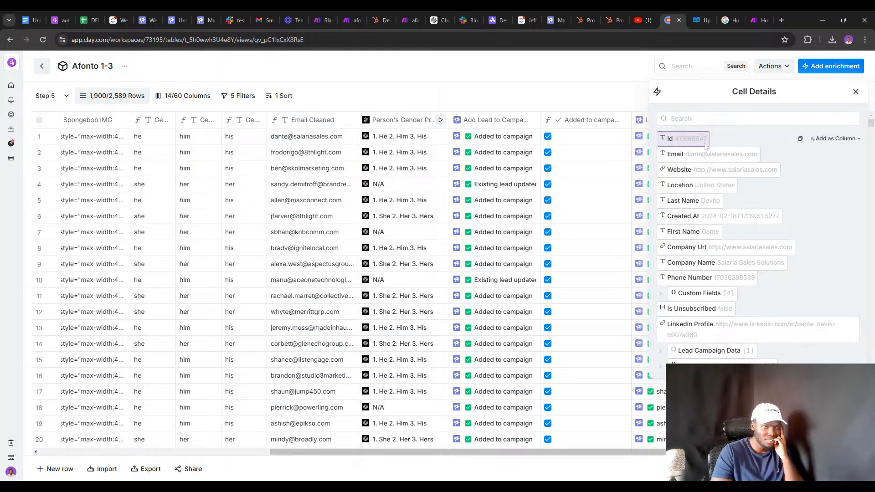
click(855, 92)
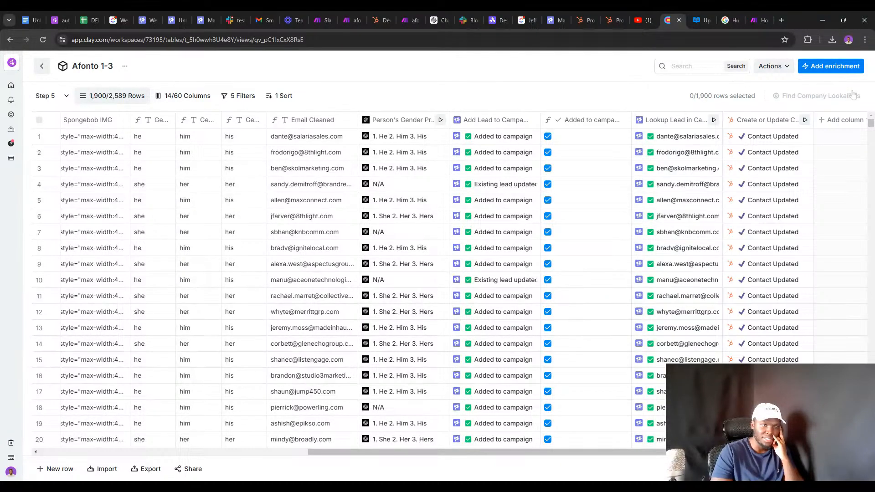
click(761, 121)
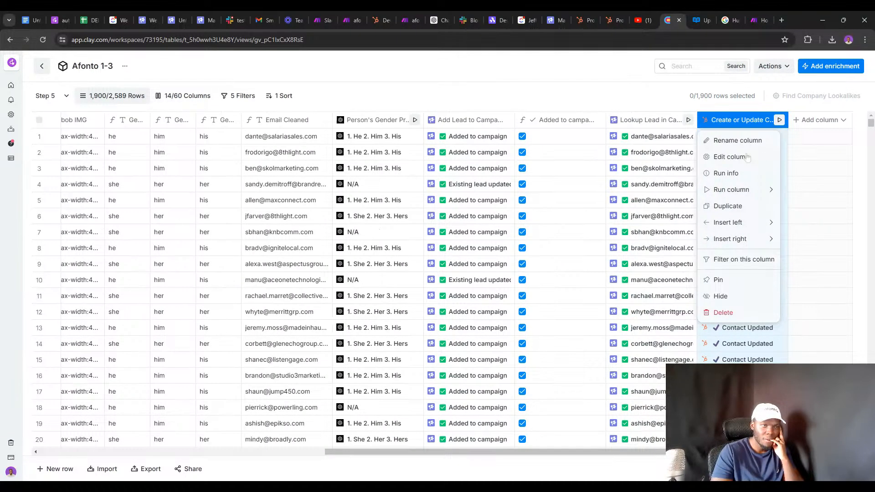
click(731, 158)
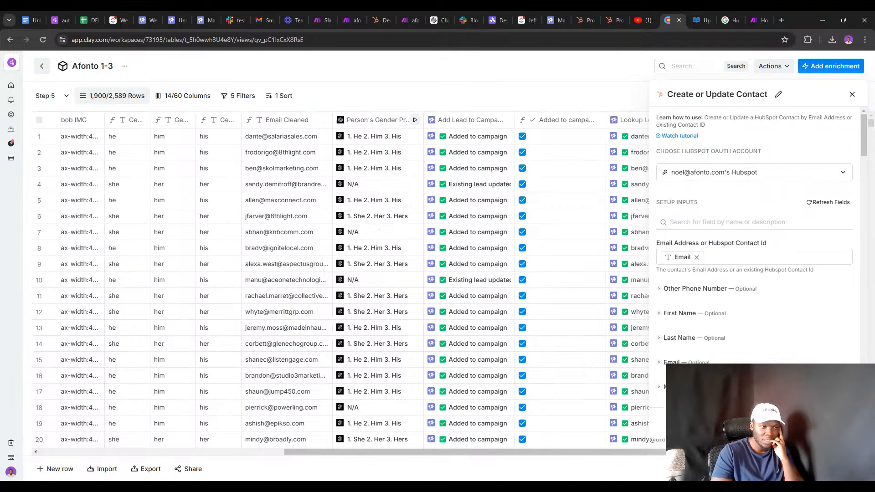
Review the column's HubSpot field inputs, such as Campaigns filled from campaign_id.
scroll(729, 189, down, 3)
scroll(708, 194, down, 15)
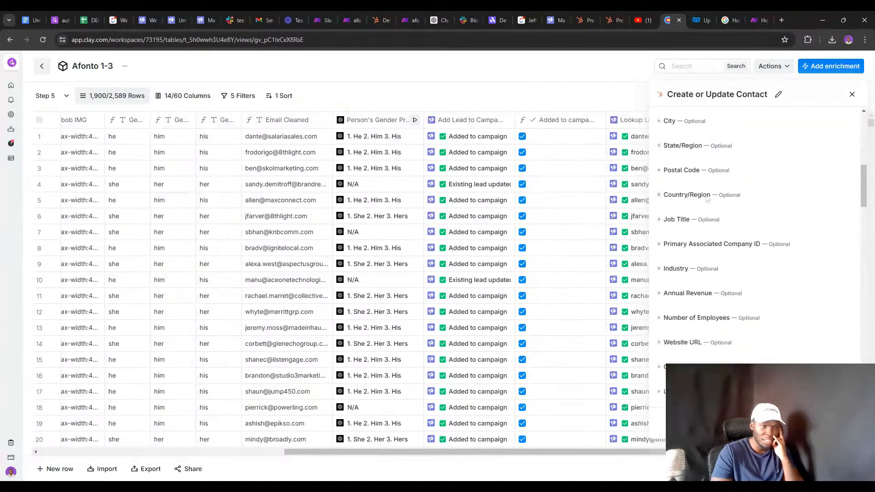
scroll(706, 197, down, 15)
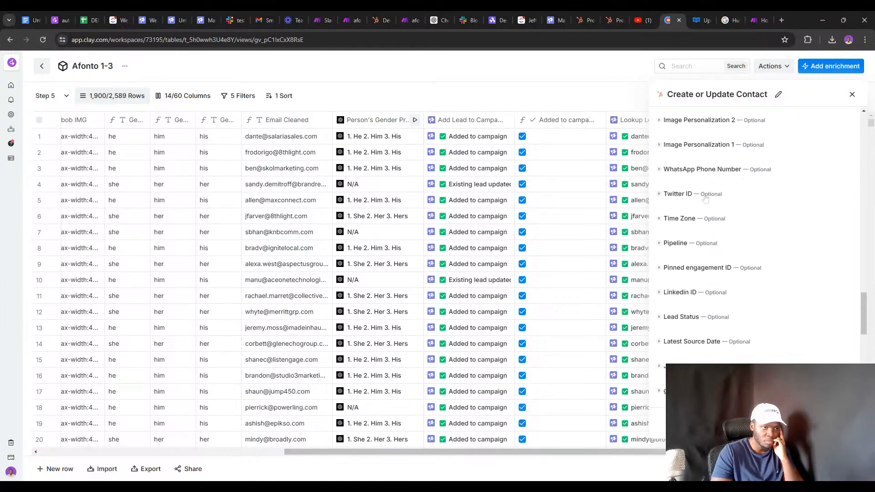
scroll(706, 200, up, 20)
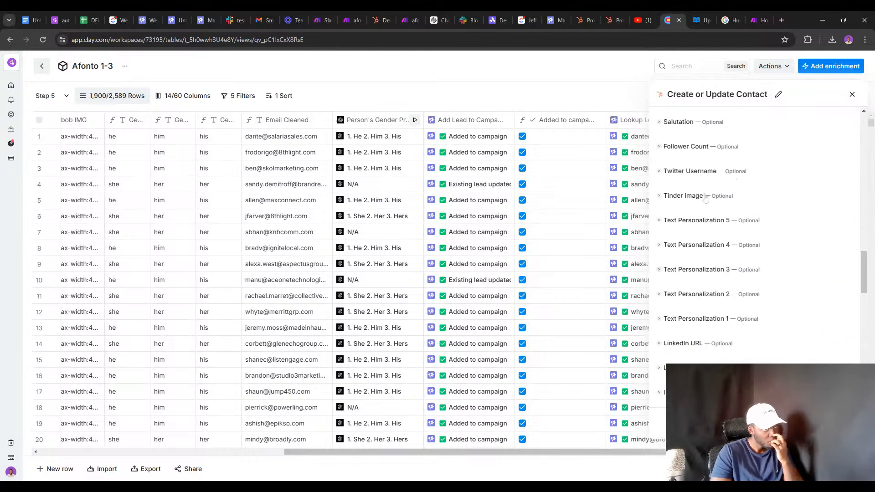
scroll(714, 210, down, 15)
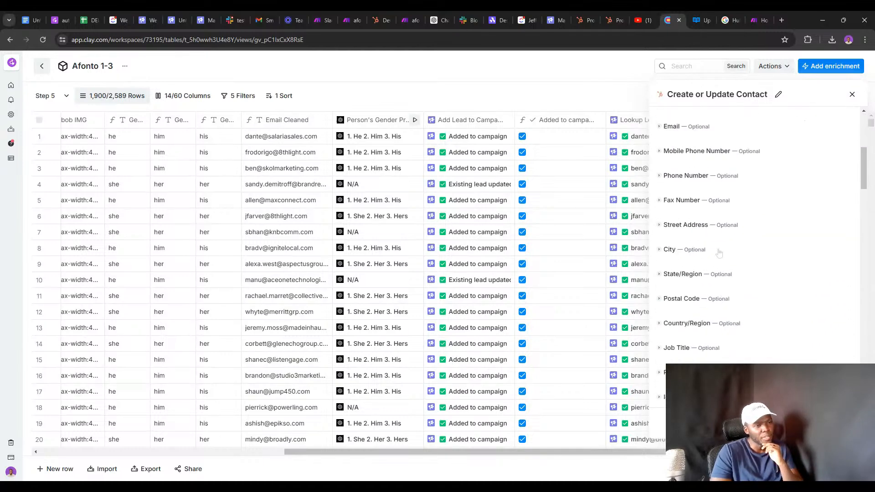
scroll(703, 233, down, 15)
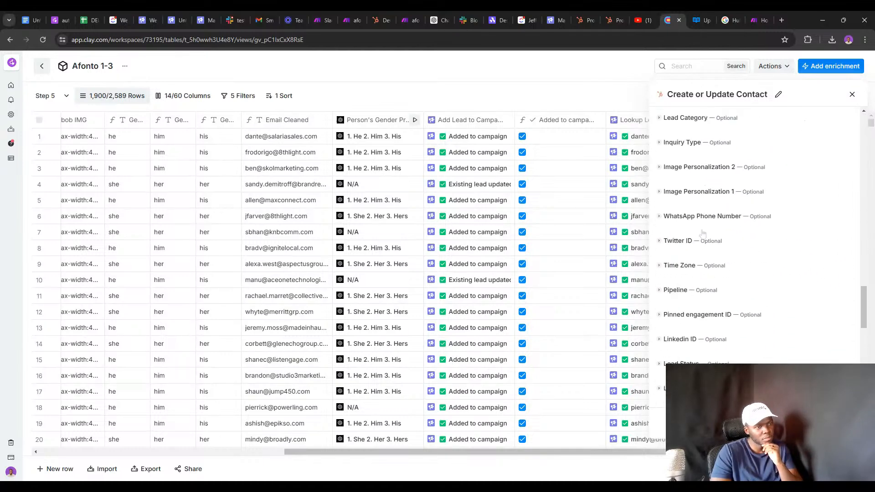
scroll(702, 228, down, 1)
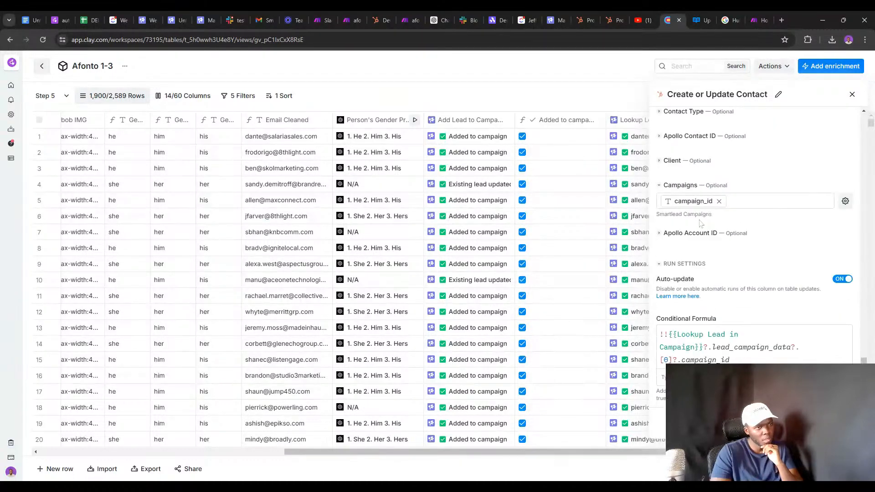
mouse_move(717, 212)
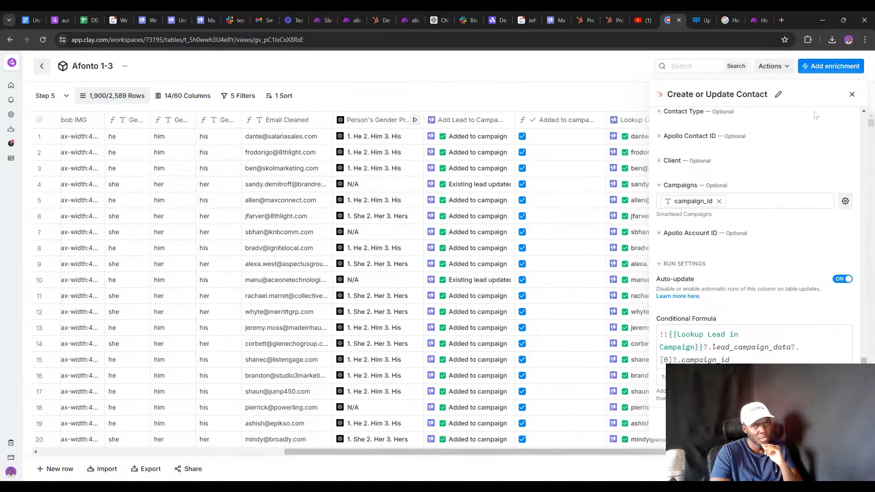
click(851, 95)
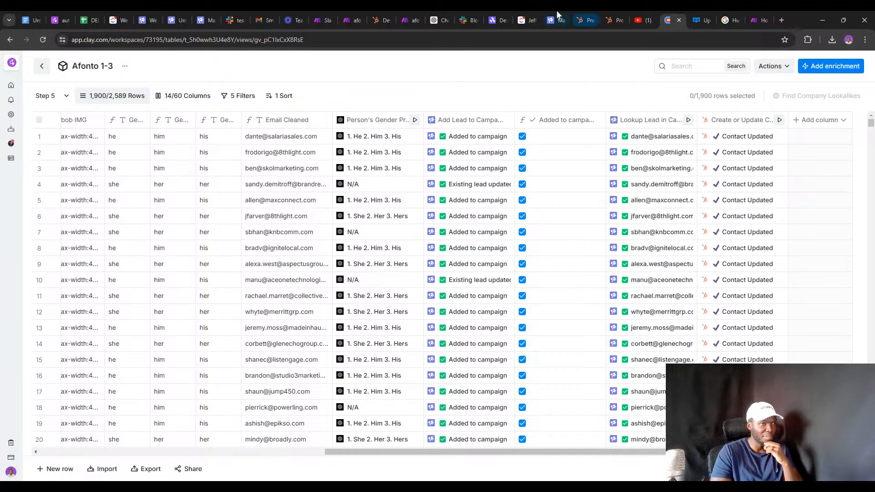
click(404, 16)
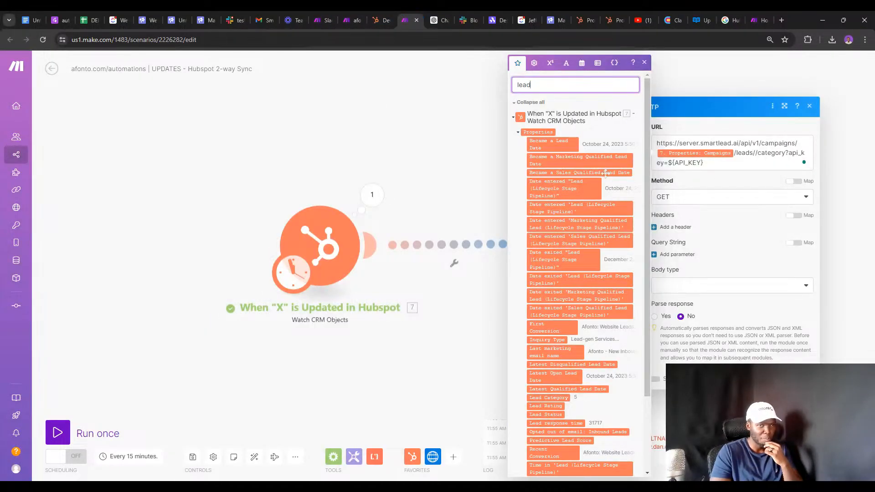
Add an empty module on the link between the HubSpot trigger and the Smartlead update.
click(799, 403)
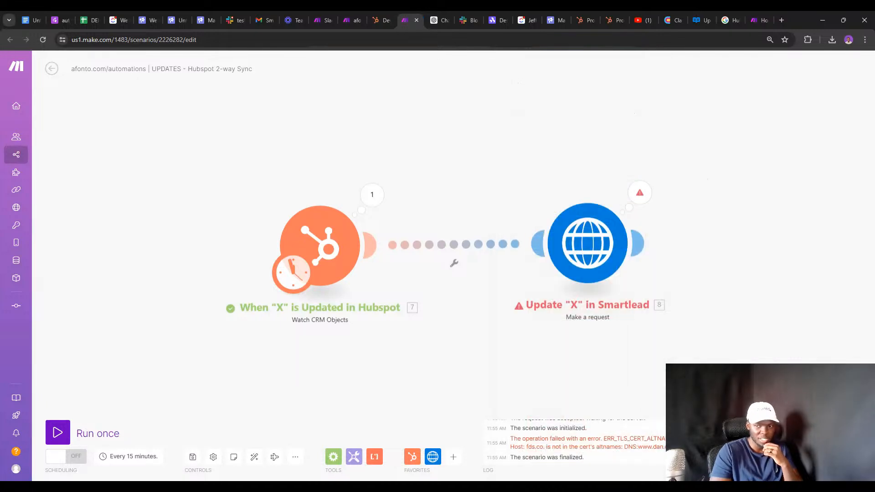
right_click(452, 242)
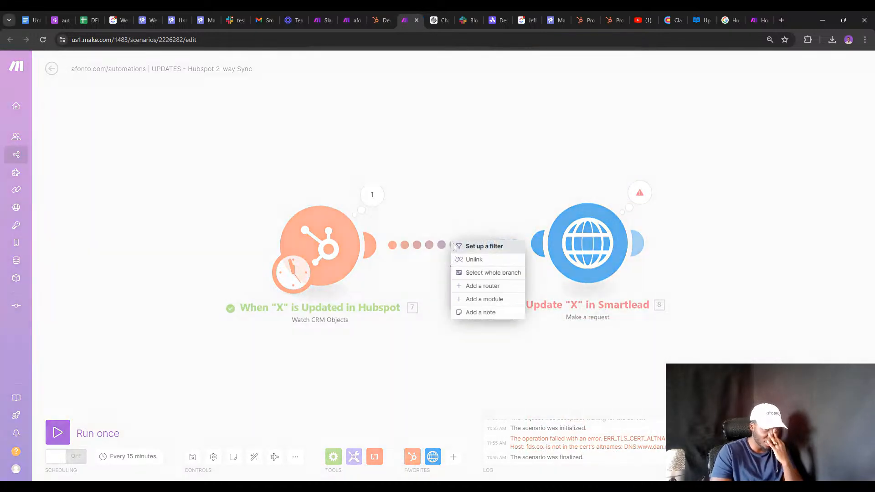
click(474, 299)
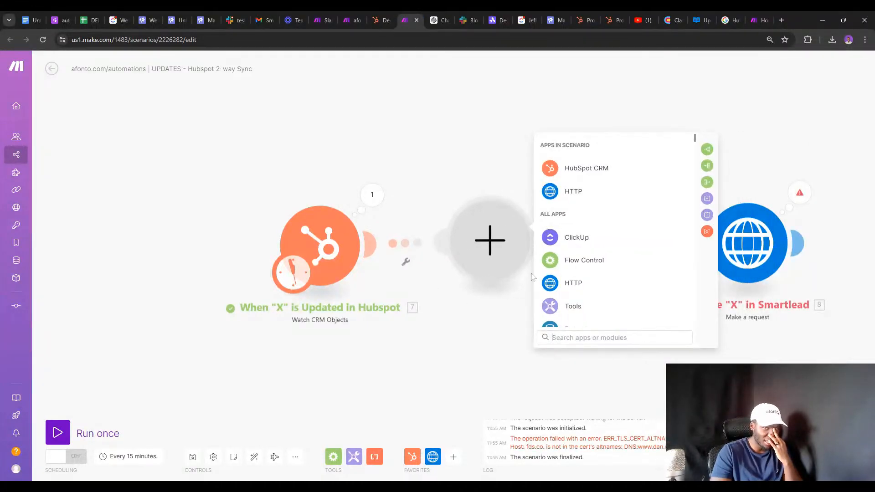
click(748, 310)
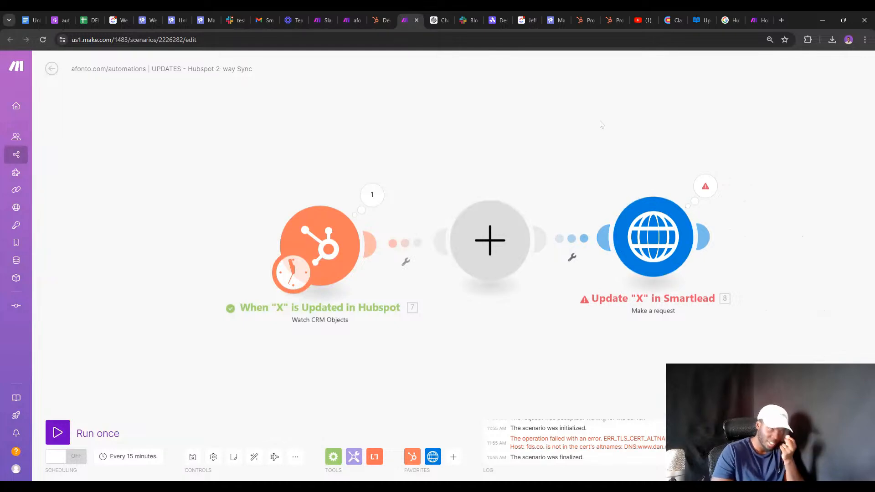
click(758, 20)
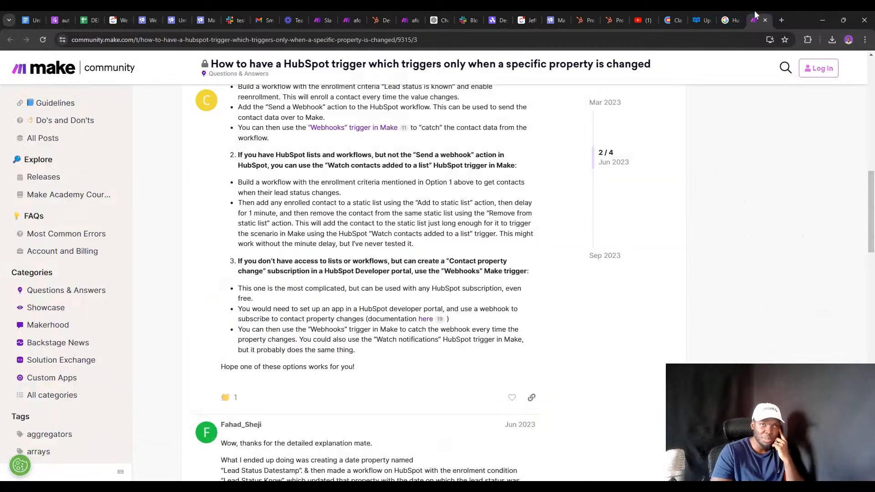
Find Smartlead's Fetch Lead by email address endpoint via an 'email' search and select its request URL.
click(695, 16)
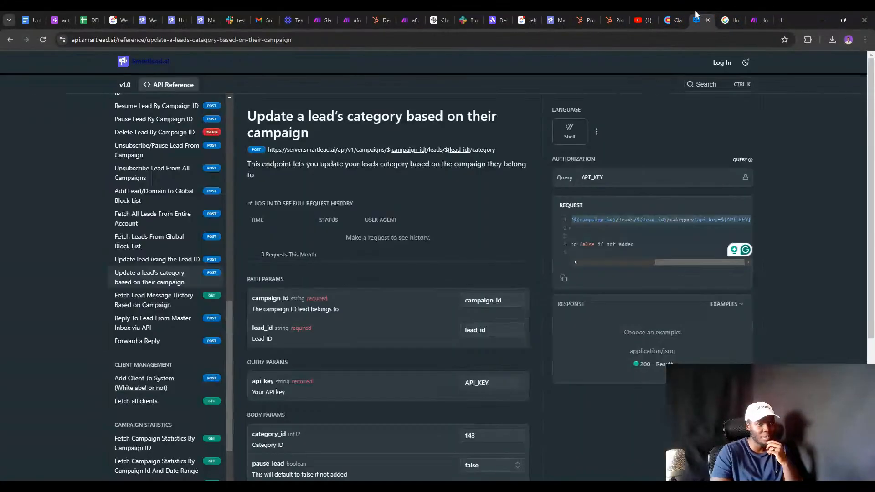
scroll(195, 120, up, 15)
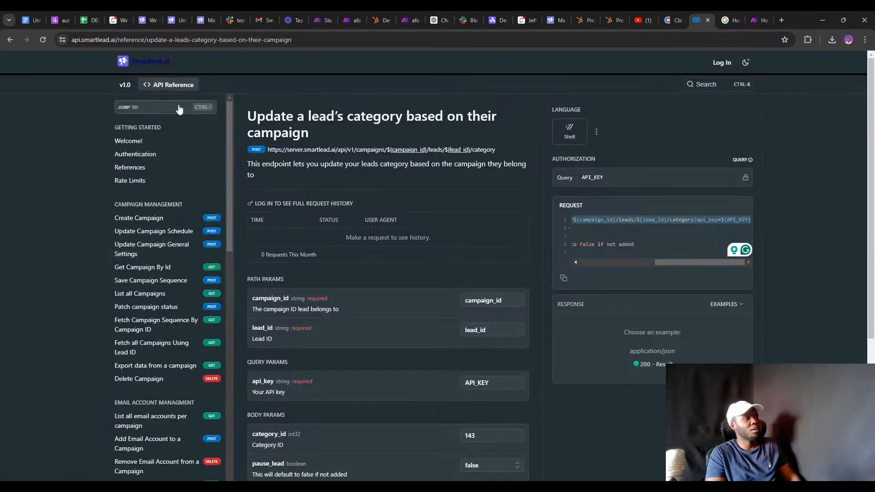
click(177, 107)
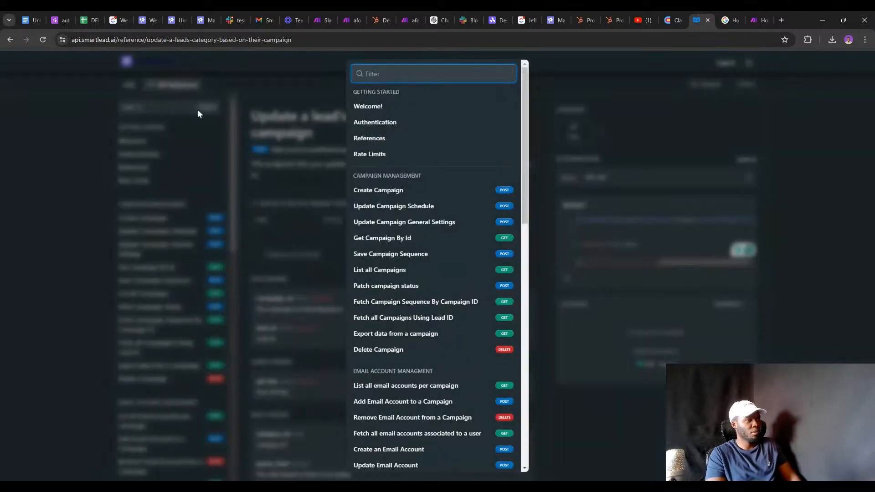
text(email)
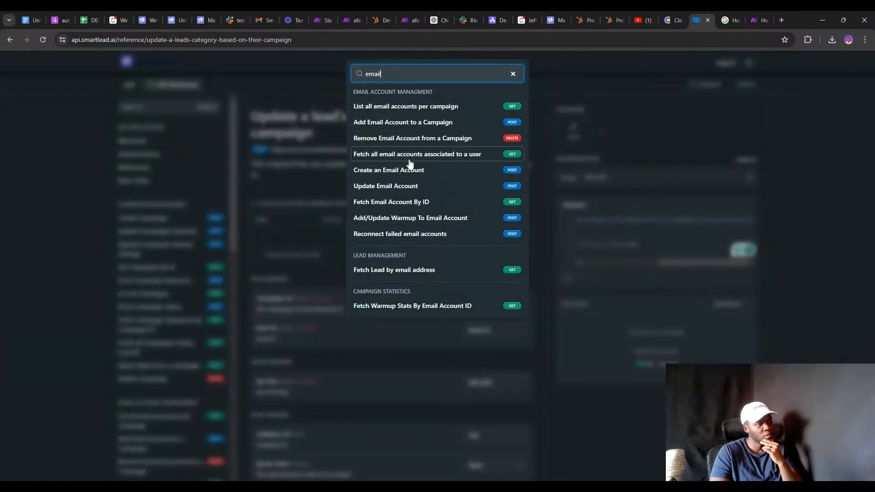
click(388, 270)
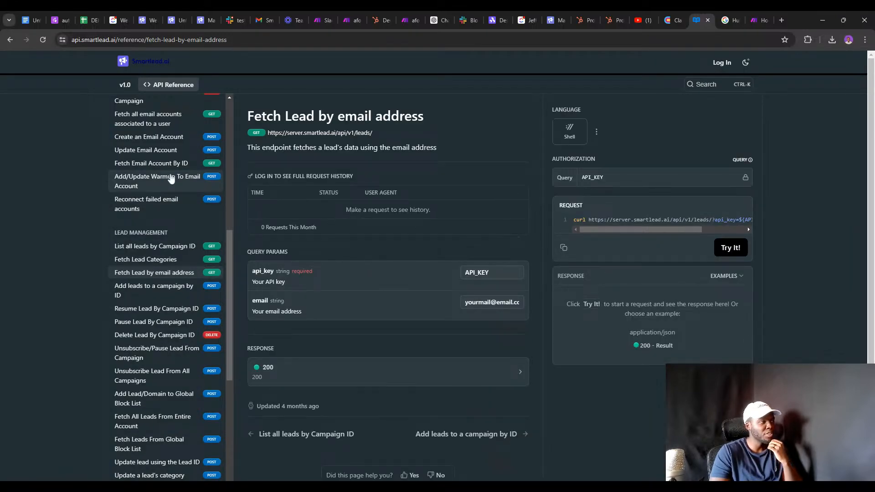
scroll(167, 178, up, 2)
scroll(166, 178, up, 3)
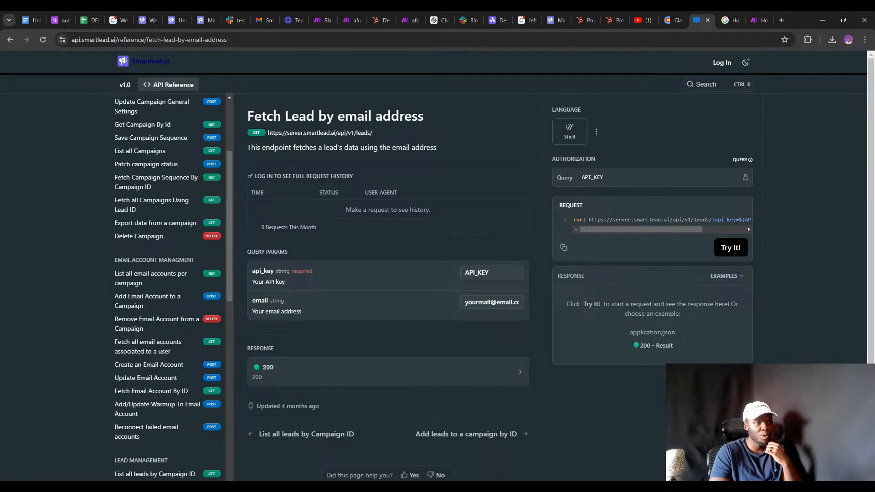
drag(588, 220, 794, 220)
key(ctrl+c)
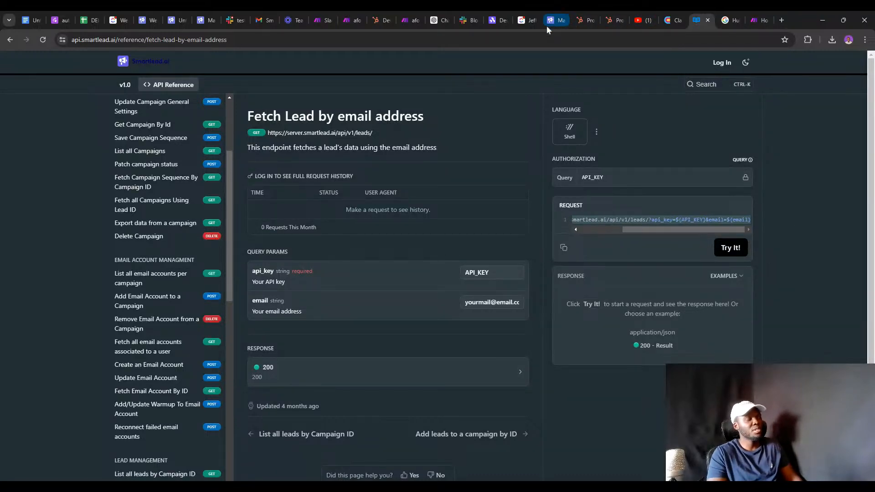
click(410, 21)
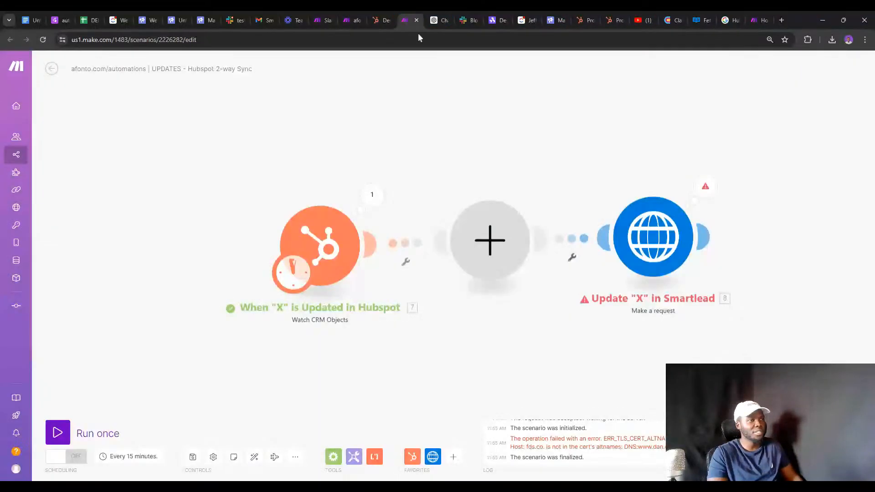
Add an HTTP Make a request module with the pasted fetch-lead URL and a Raw body.
click(499, 245)
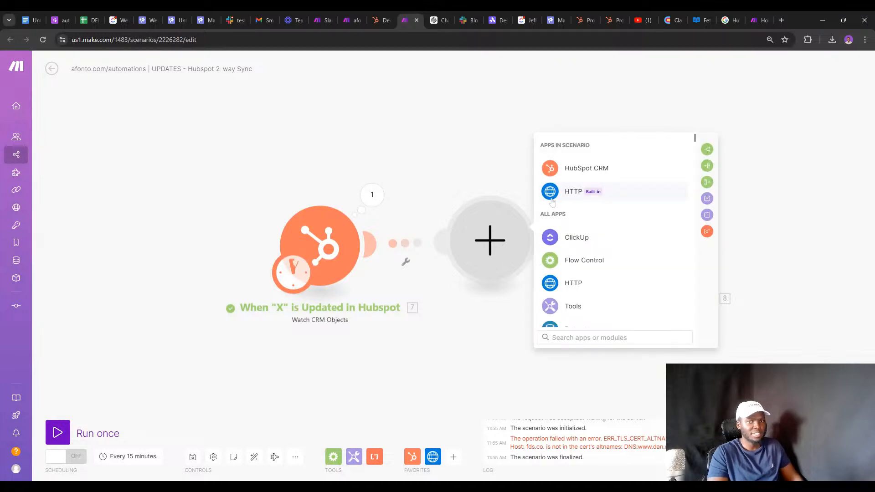
click(587, 191)
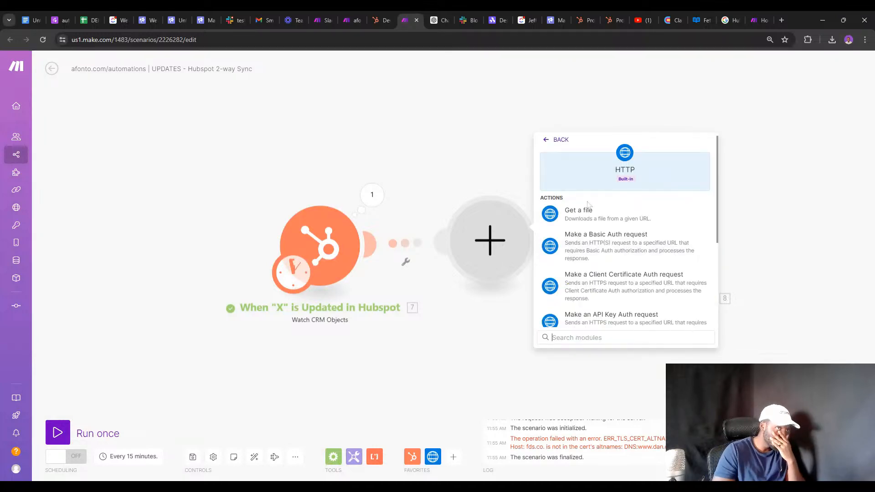
scroll(596, 265, down, 5)
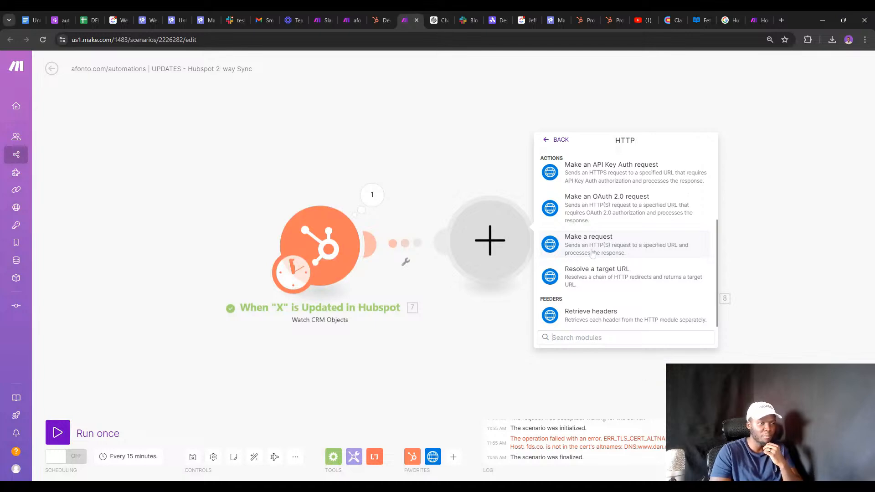
click(592, 246)
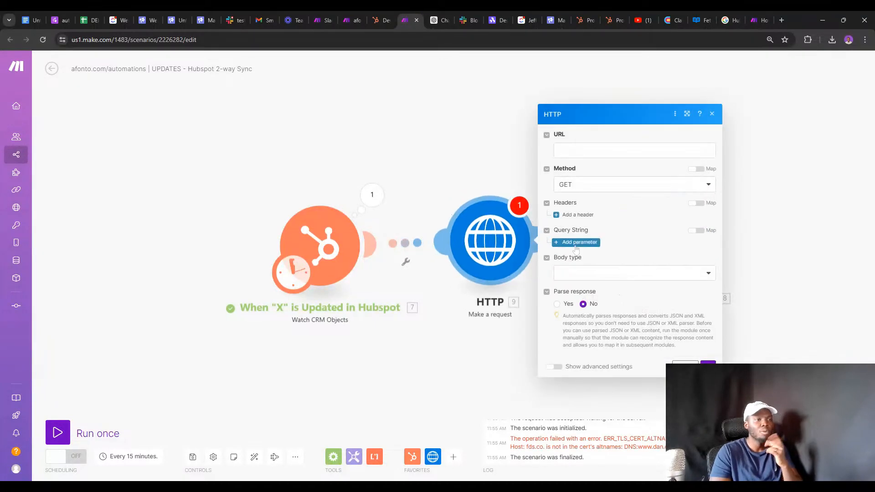
key(ctrl+v)
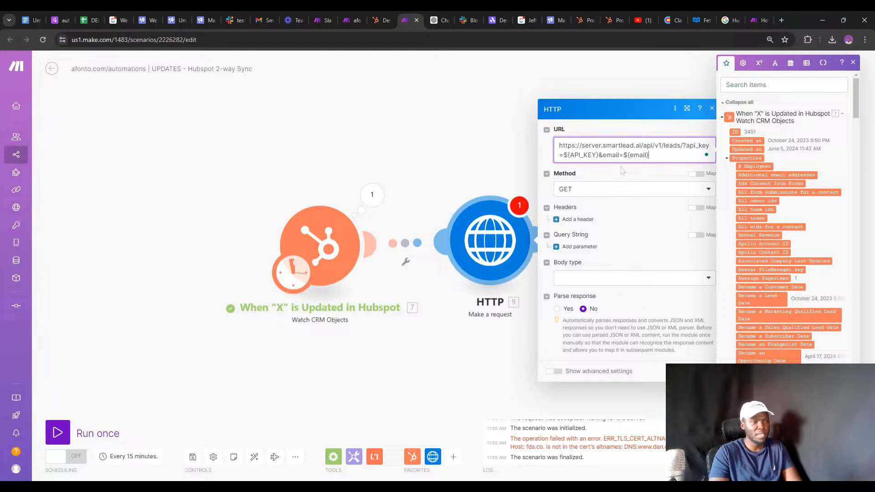
click(587, 278)
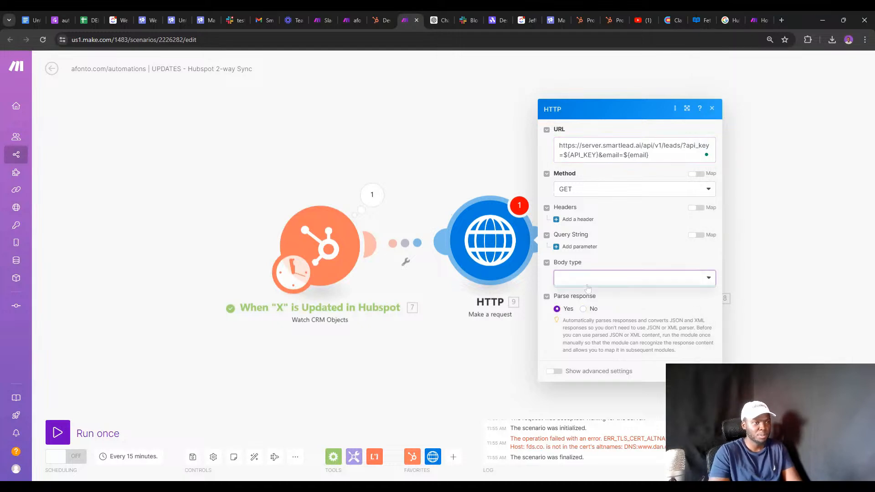
click(592, 310)
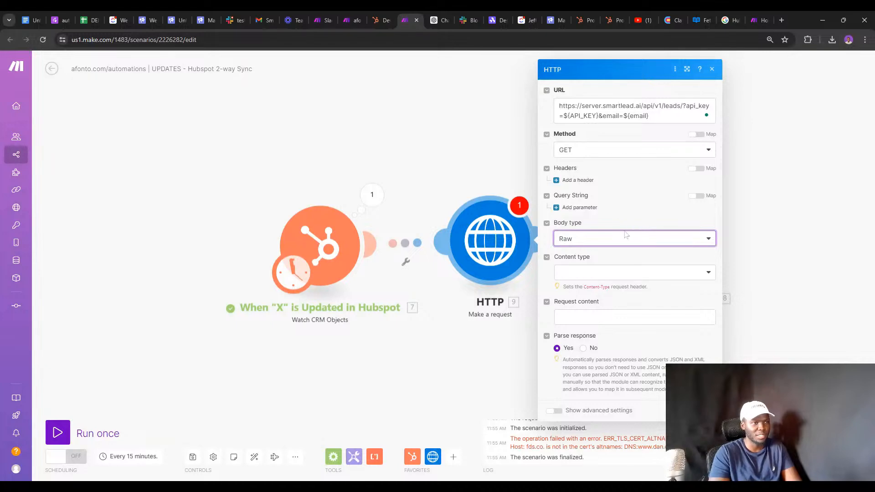
Replace the URL's ${email} placeholder with the HubSpot contact's mapped Email.
click(649, 116)
key(BackSpace)
key(BackSpace)
key(BackSpace)
key(BackSpace)
key(BackSpace)
key(BackSpace)
key(BackSpace)
key(BackSpace)
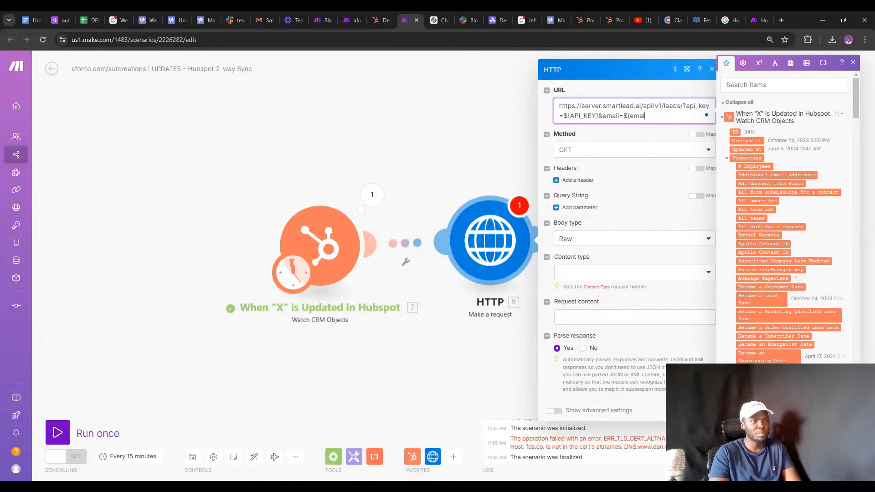
click(783, 85)
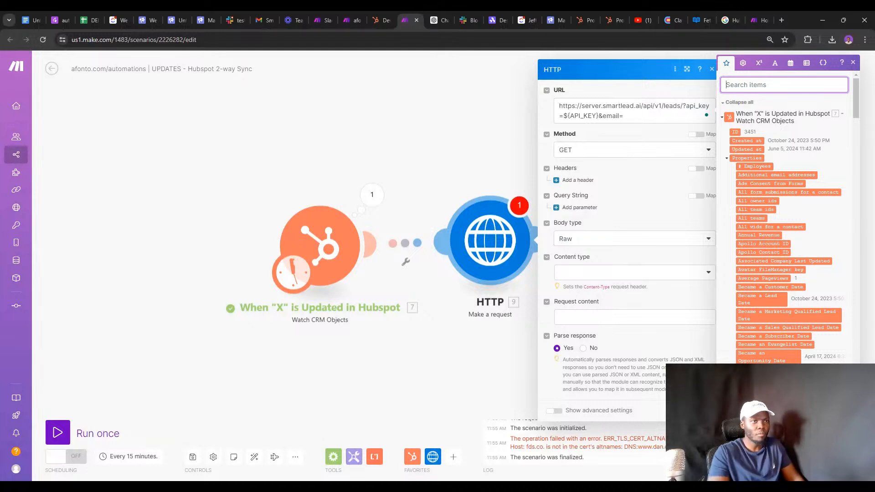
text(EMAIL)
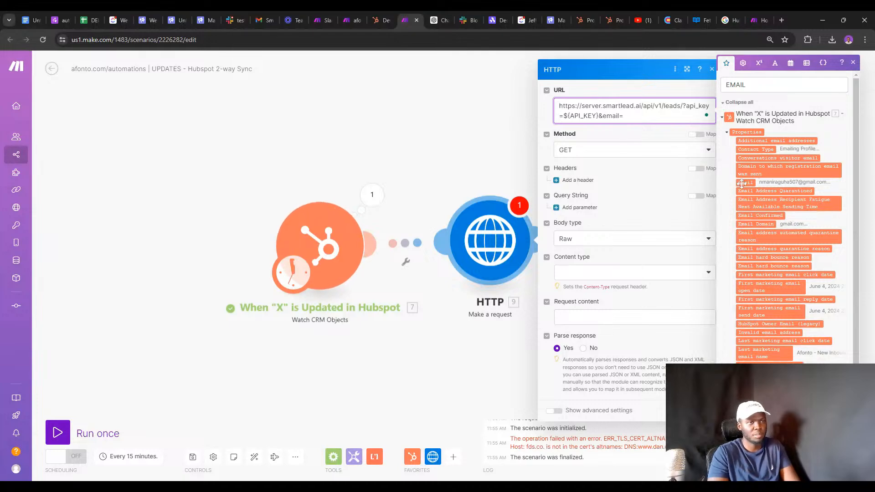
click(745, 183)
Insert a Data store Get a record module right after the HubSpot trigger.
click(704, 410)
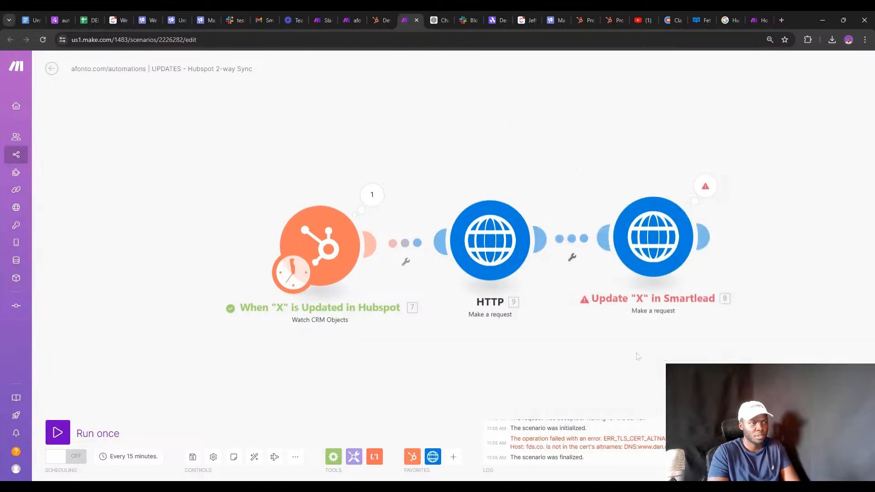
right_click(389, 243)
click(421, 303)
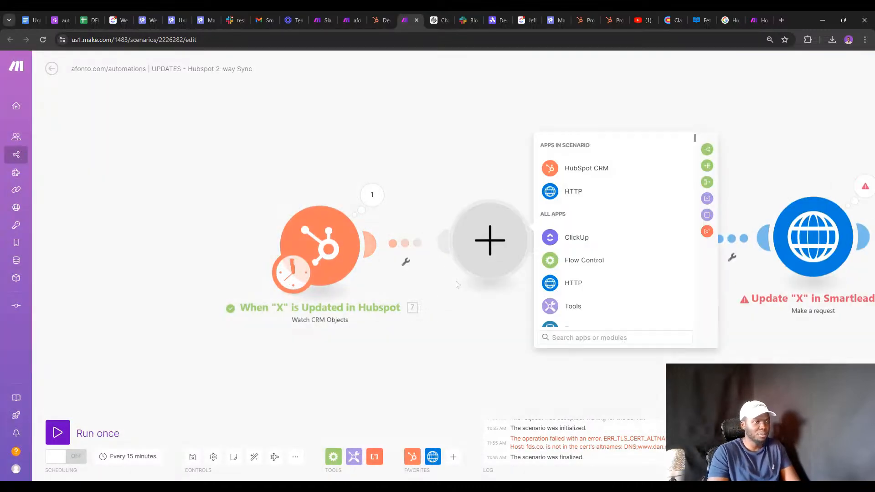
text(data)
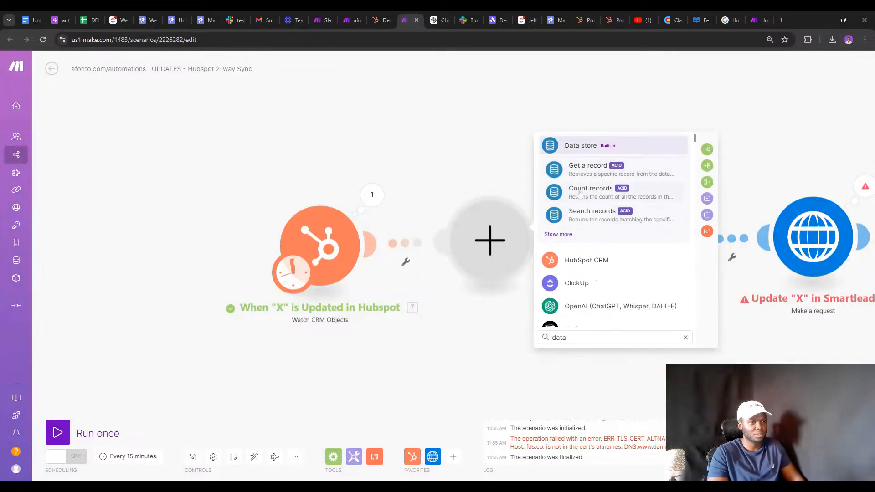
click(586, 170)
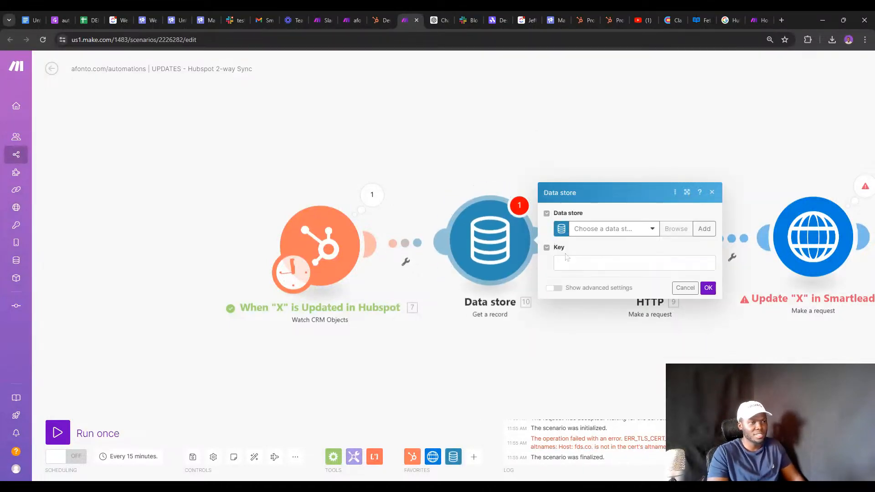
Point the Data store step at the API Keys store with key 'Smartlead'.
click(598, 232)
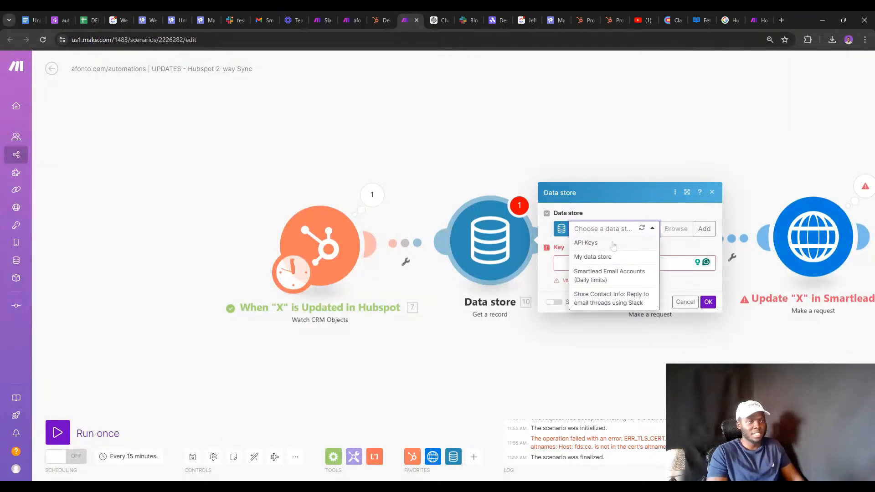
click(613, 244)
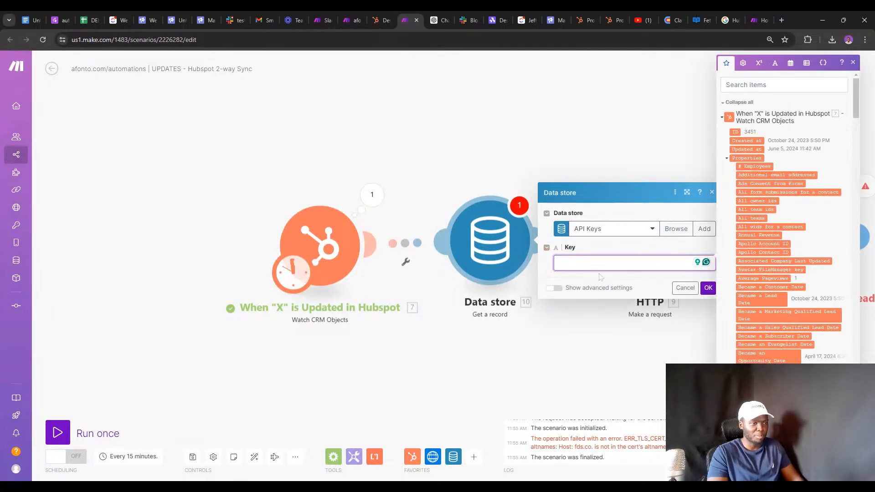
text(Smart)
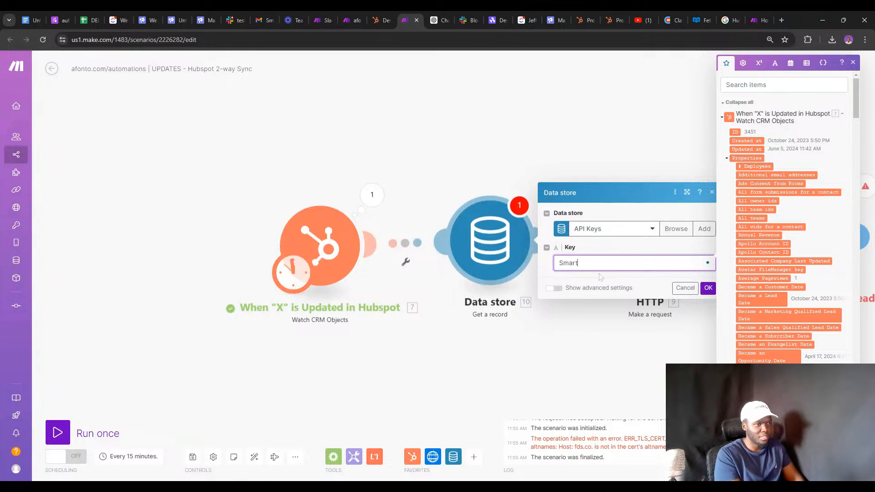
text(lead)
key(Return)
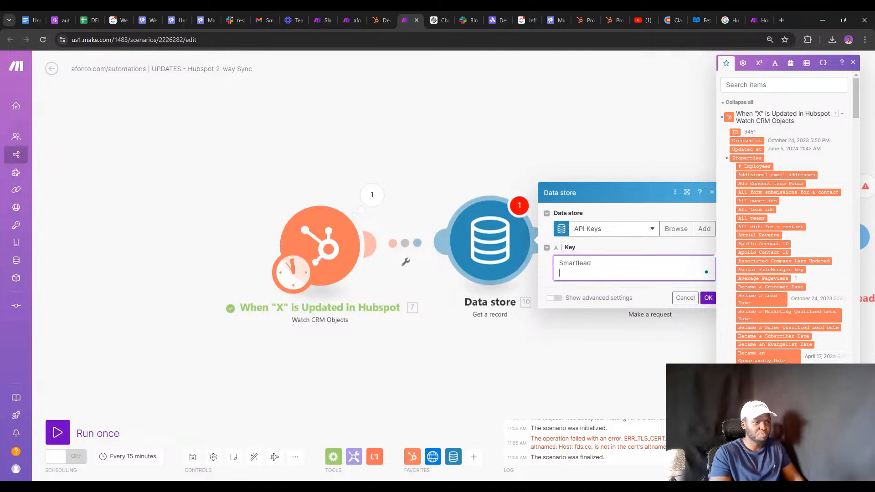
click(707, 296)
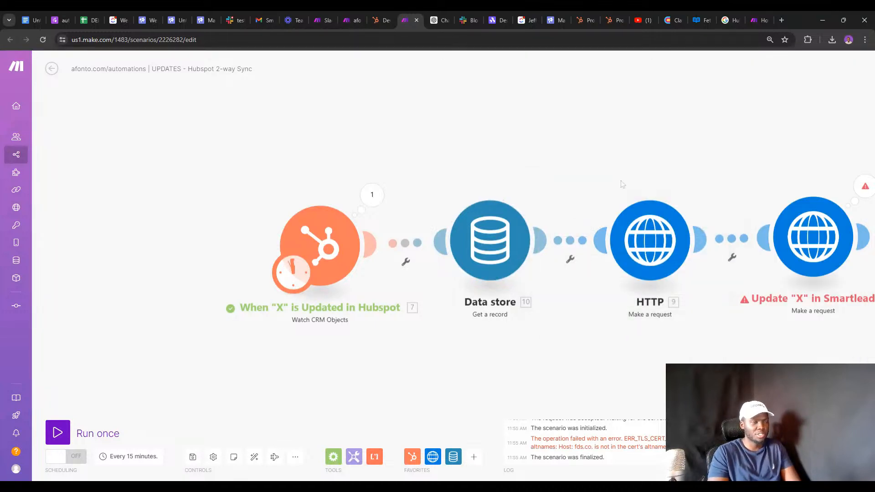
Run only the Data store step so it returns the Smartlead record.
click(629, 237)
right_click(496, 256)
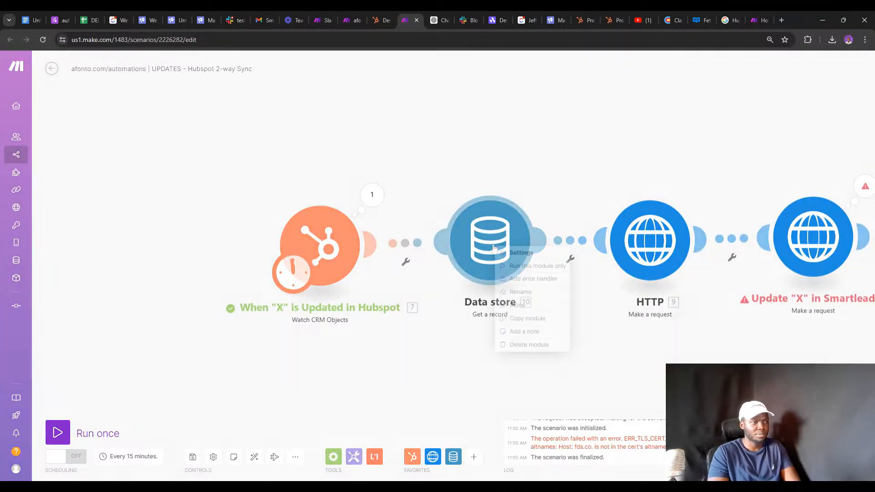
click(524, 263)
Replace ${API_KEY} in the lead-lookup URL with the Data store's API Key.
click(532, 276)
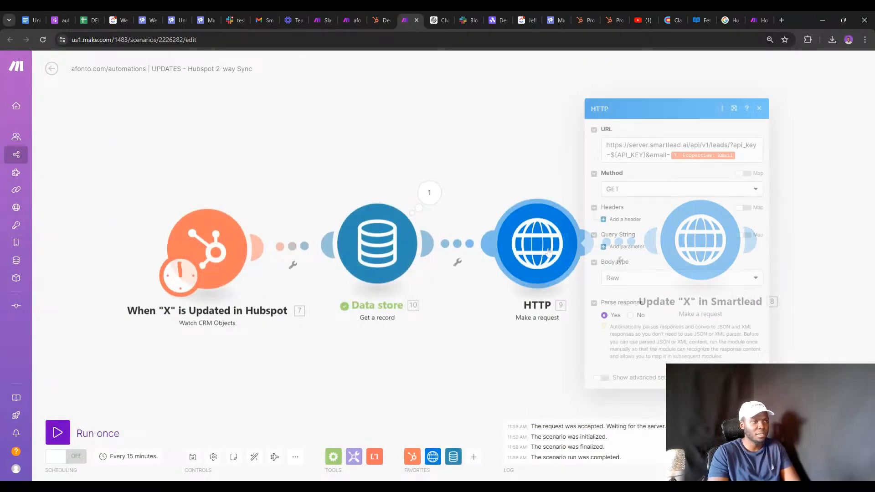
click(655, 119)
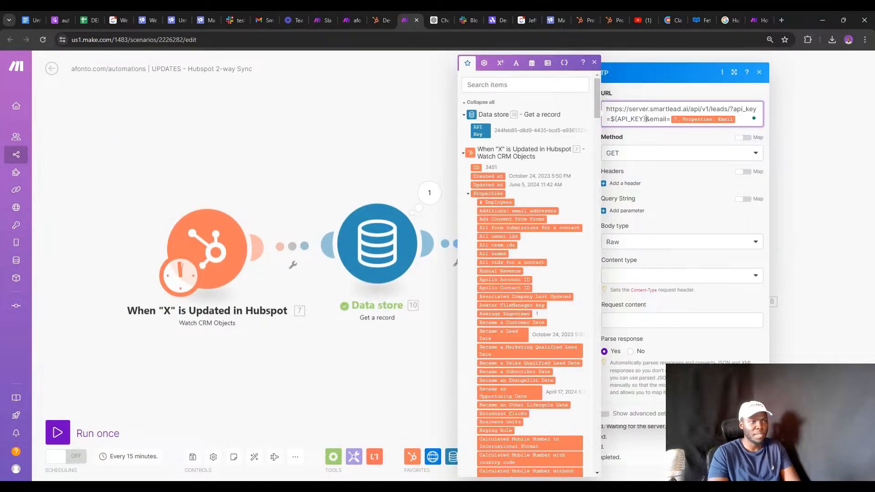
key(BackSpace)
key(BackSpace)
key(BackSpace)
key(BackSpace)
key(BackSpace)
key(BackSpace)
key(BackSpace)
key(BackSpace)
key(BackSpace)
text({)
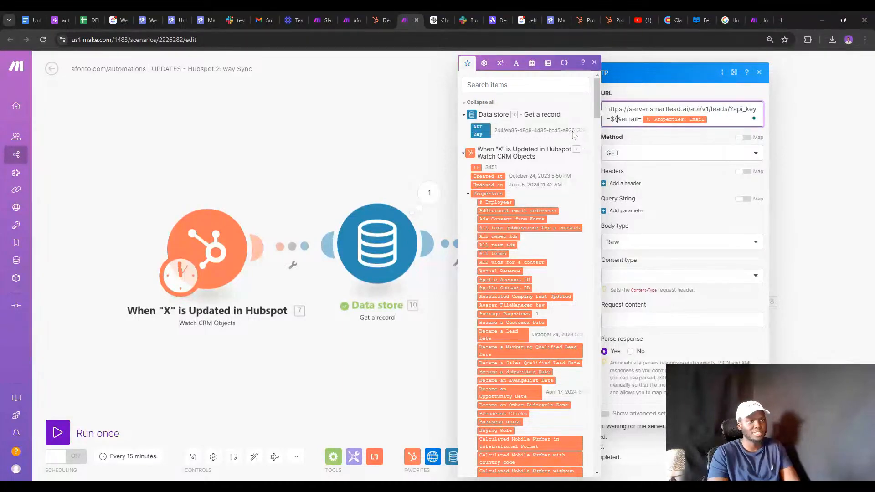
key(BackSpace)
key(BackSpace)
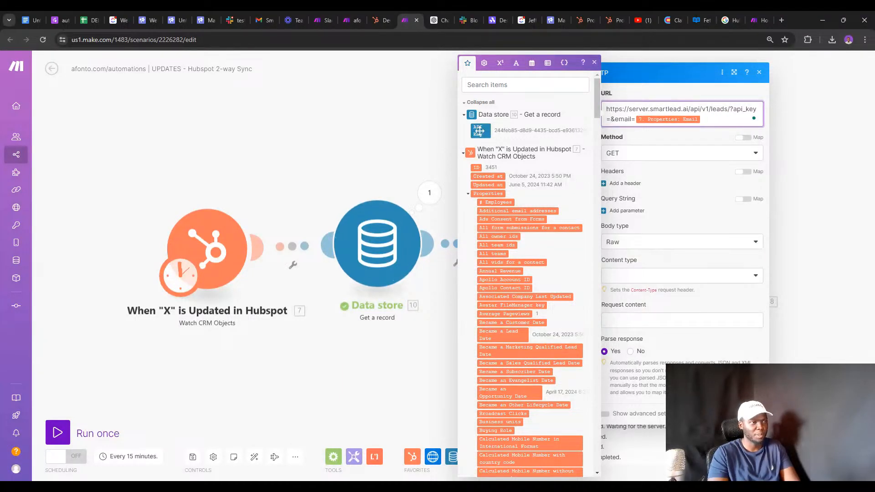
click(480, 130)
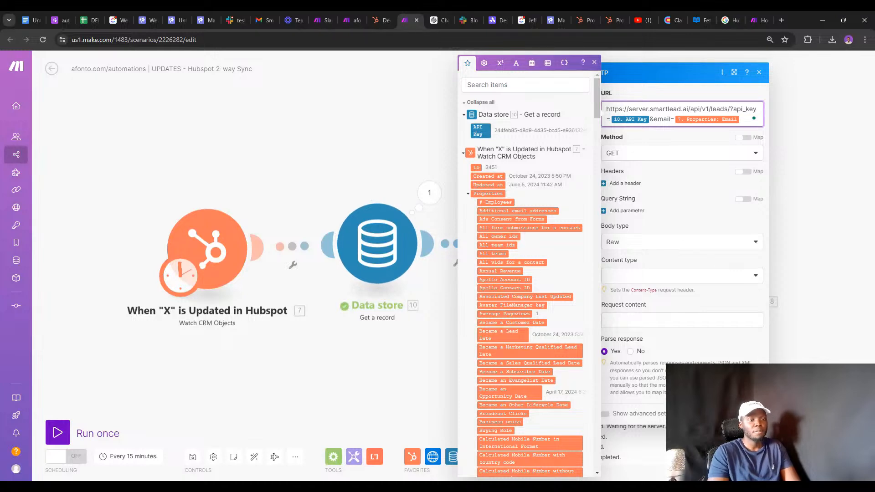
click(750, 414)
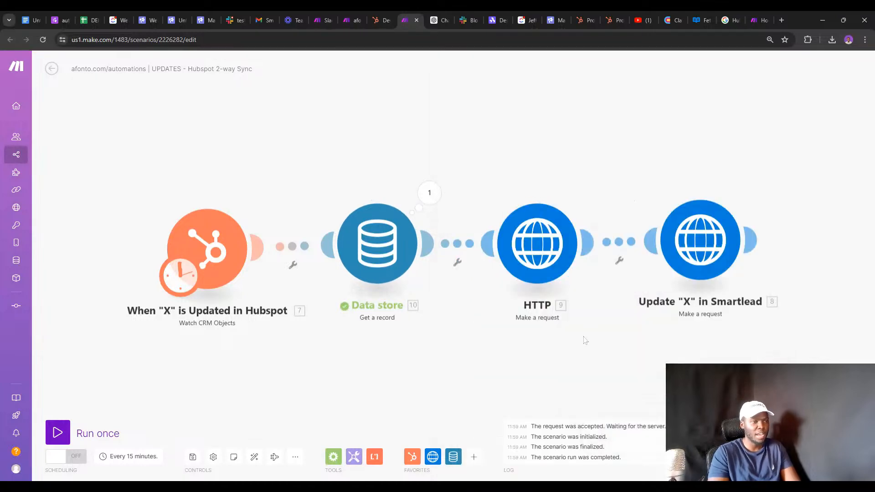
Rename the lead-lookup HTTP module to 'Get lead from Smartlead'.
right_click(539, 280)
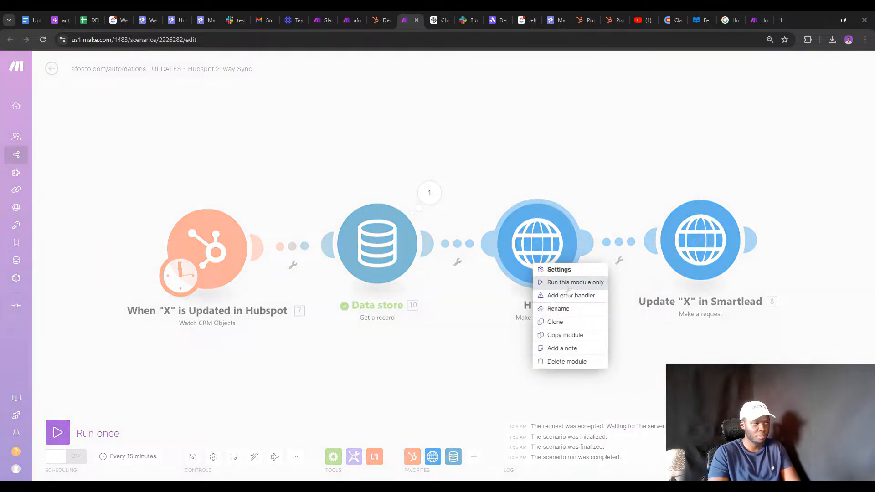
click(558, 308)
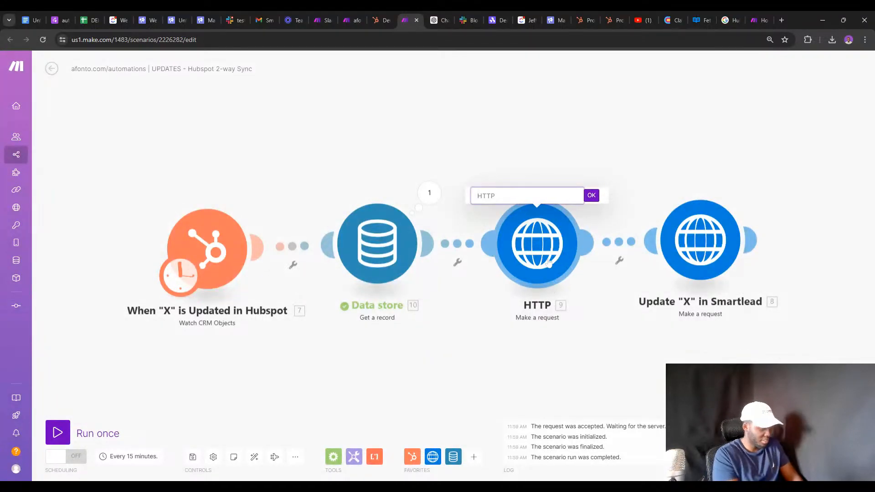
text(Get lead from Sma)
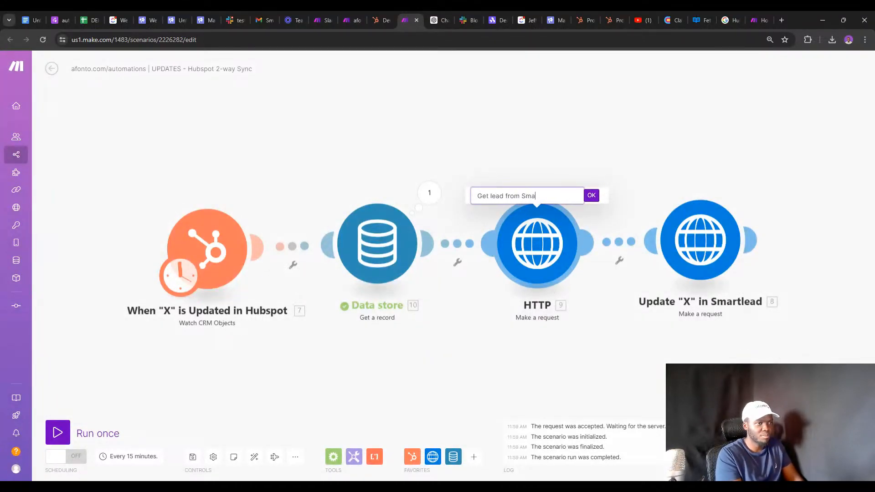
text(rtlead)
key(Return)
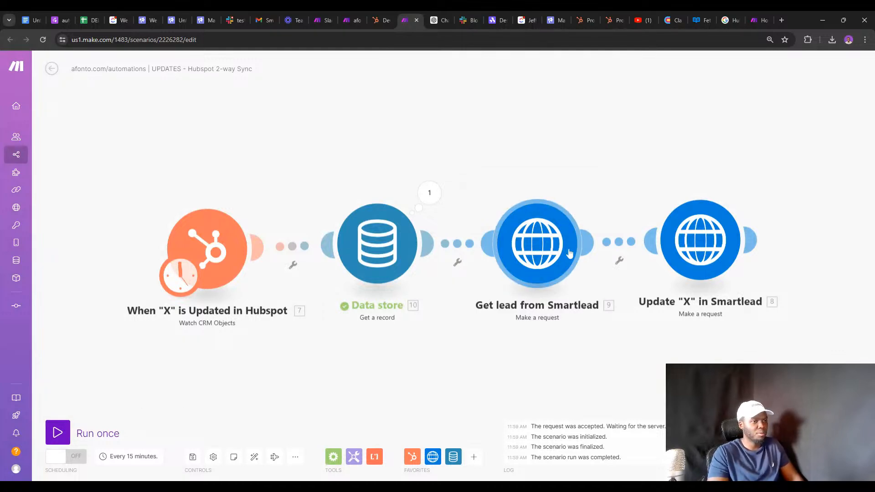
Run the whole scenario once.
right_click(618, 242)
click(509, 330)
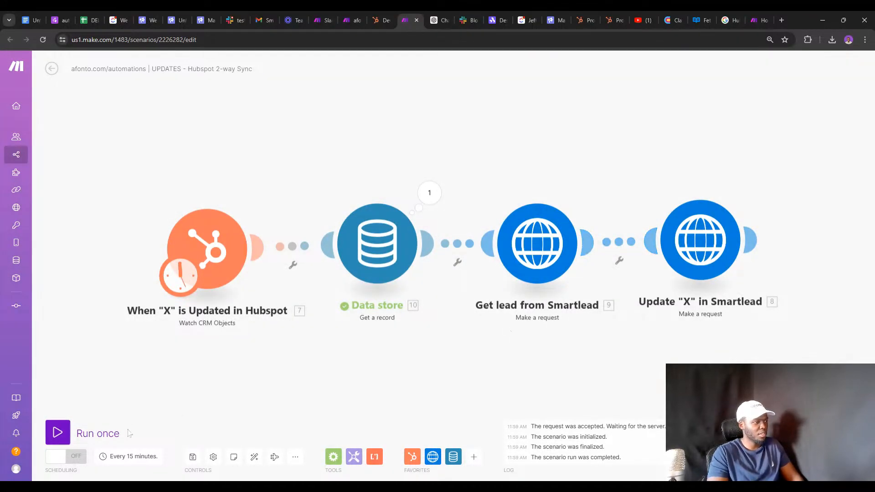
click(100, 432)
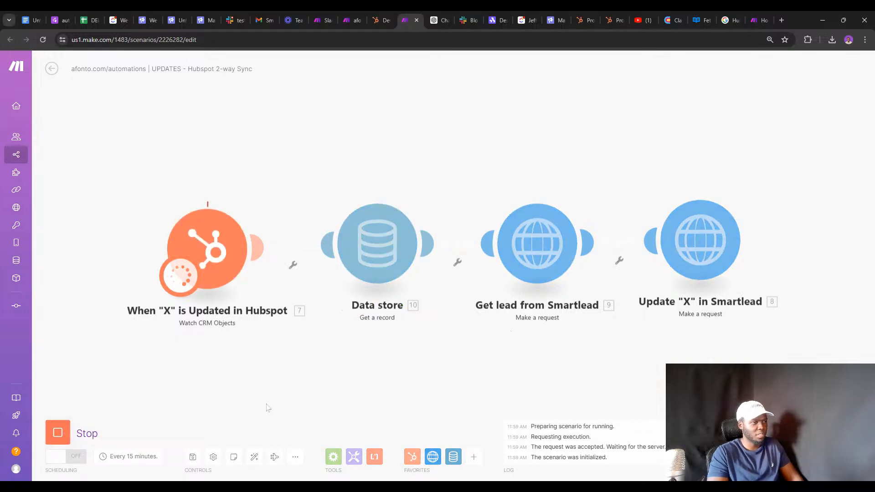
In the update URL, swap Campaigns for the lead's campaign_id and API_KEY for the stored API Key.
click(701, 248)
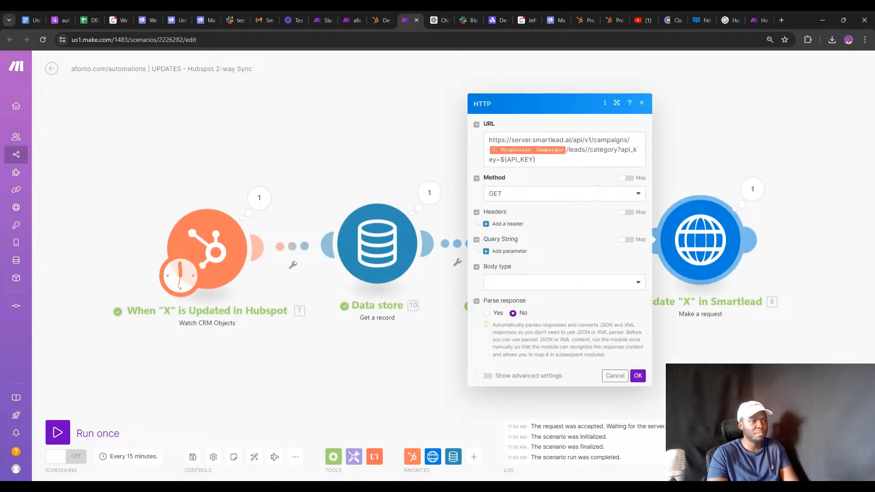
click(631, 159)
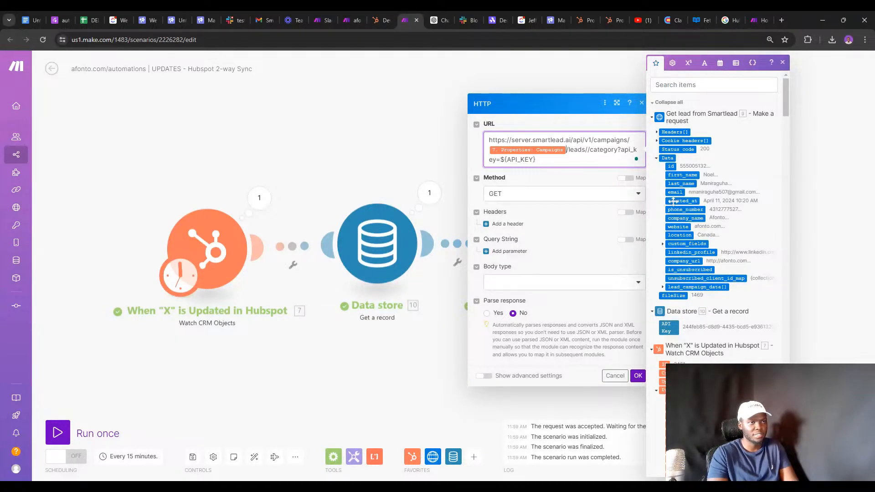
click(661, 287)
key(BackSpace)
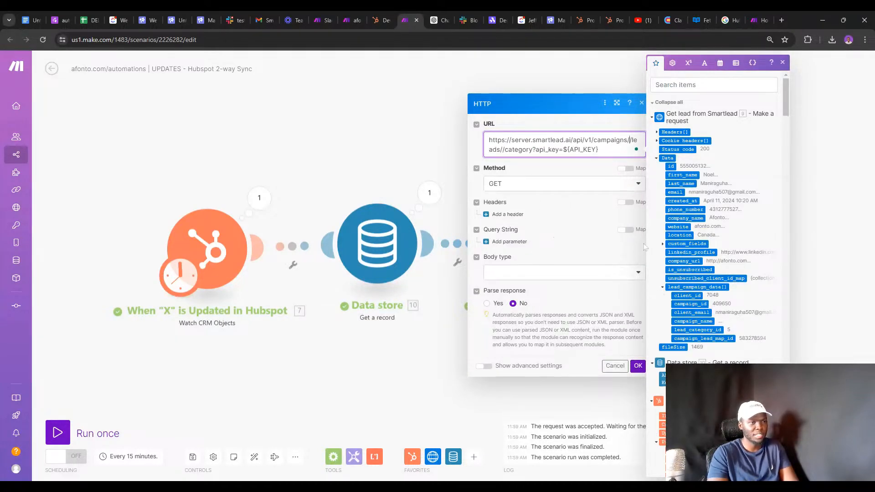
click(683, 304)
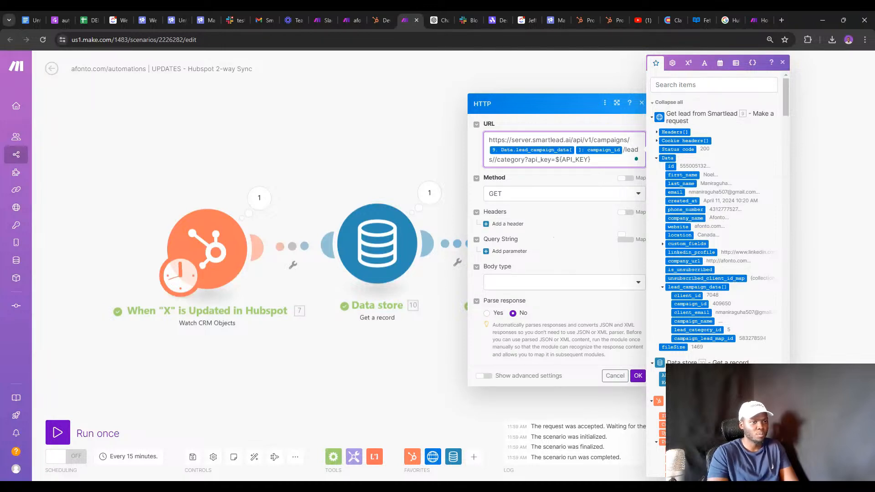
key(BackSpace)
key(BackSpace)
key(BackSpace)
key(BackSpace)
key(BackSpace)
key(BackSpace)
key(BackSpace)
key(BackSpace)
key(BackSpace)
key(BackSpace)
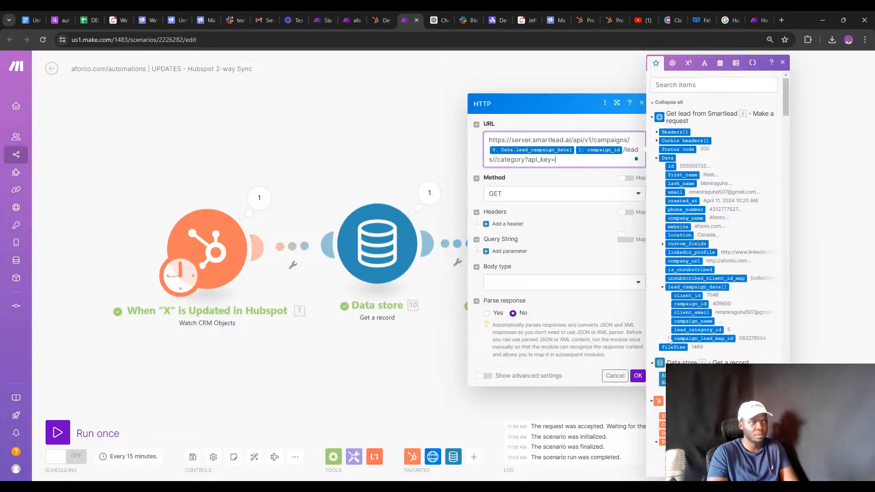
click(663, 378)
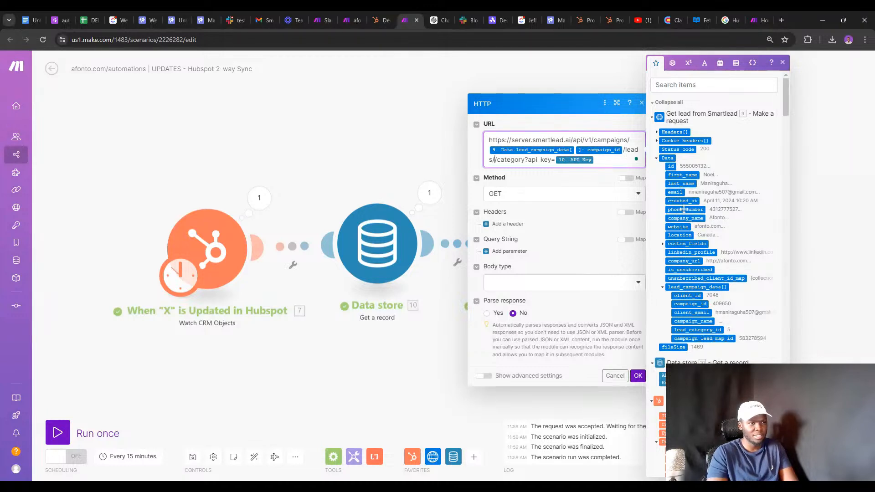
Insert the fetched lead's id between leads and category, and turn on response parsing.
text(/)
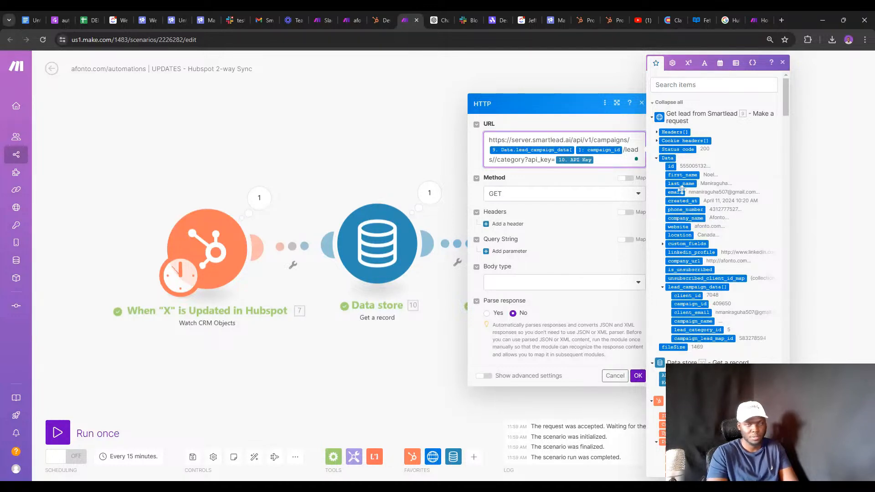
click(671, 165)
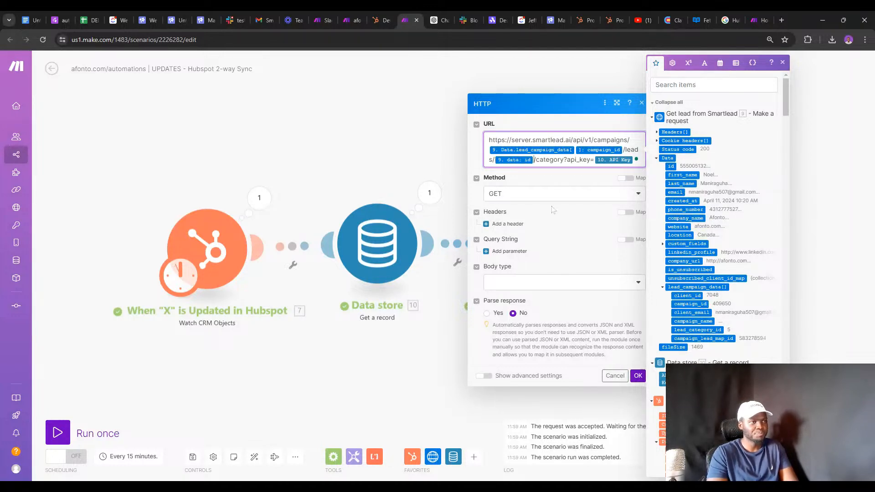
click(487, 314)
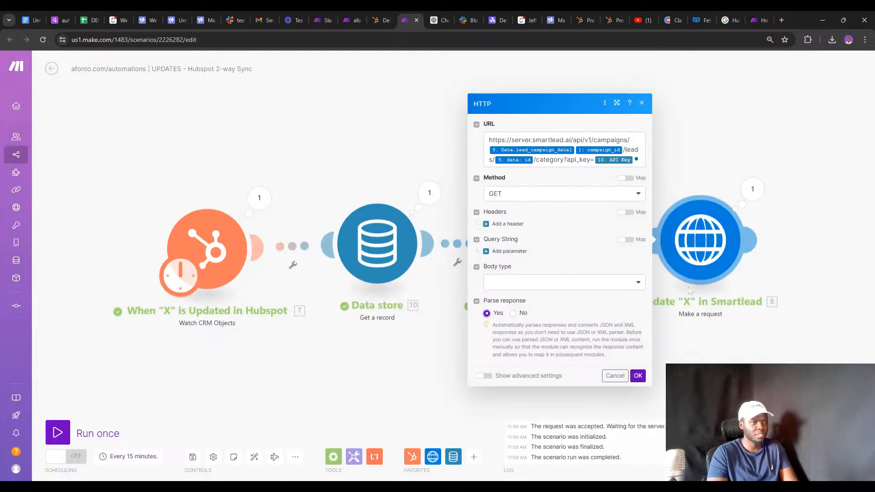
click(583, 151)
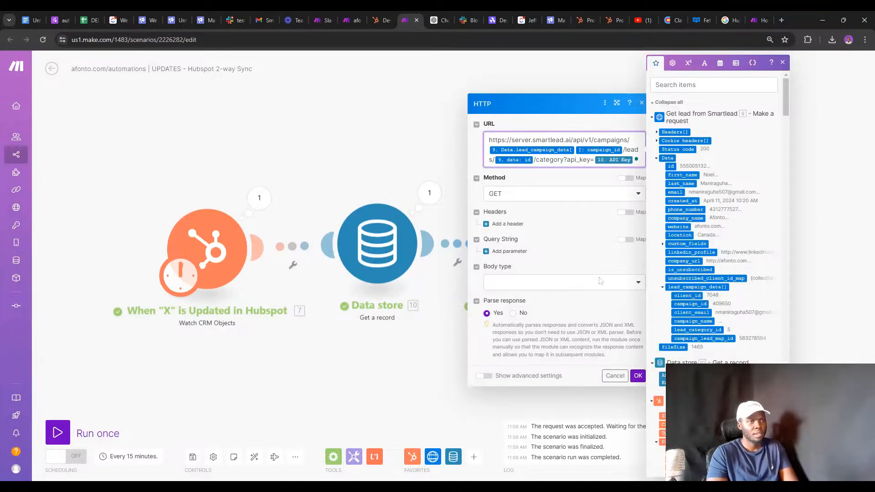
Save the update request and rename its module, replacing the X placeholder with 'Category'.
click(637, 376)
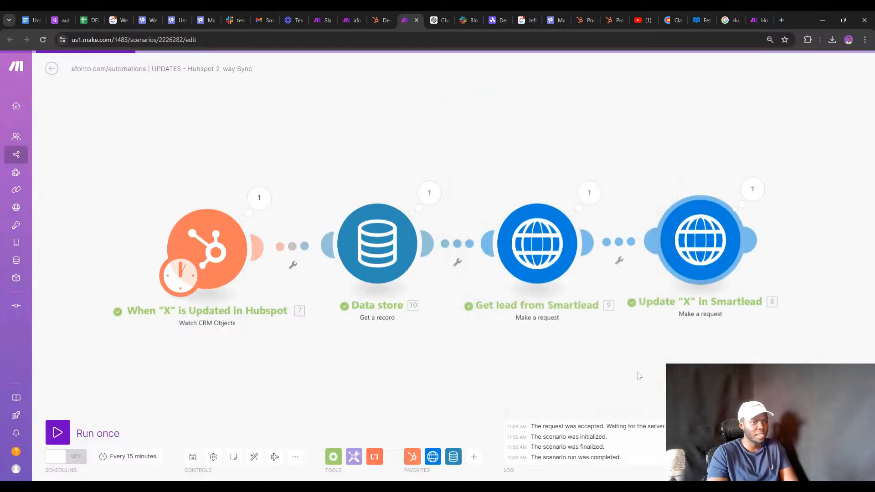
right_click(687, 254)
click(709, 297)
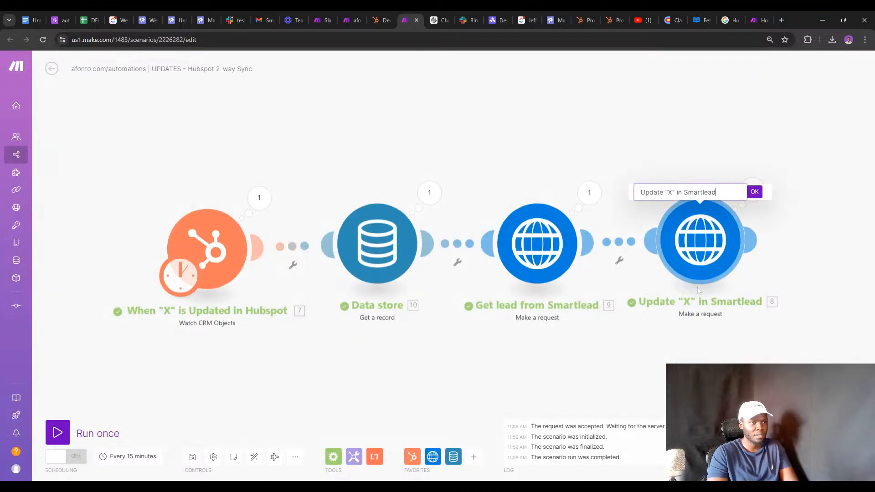
key(BackSpace)
key(BackSpace)
key(BackSpace)
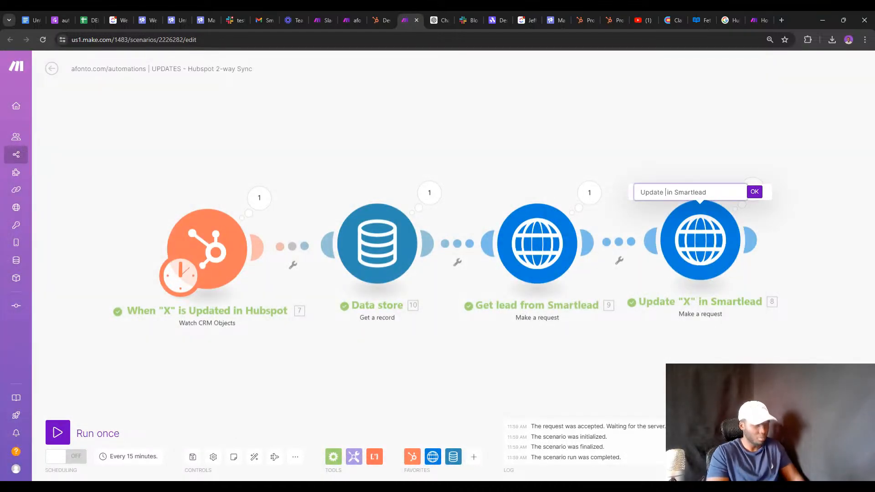
text(Category)
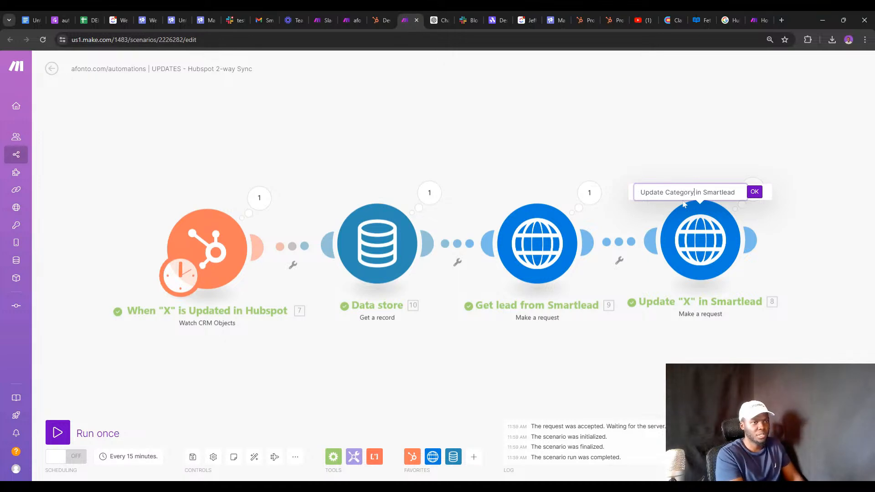
key(Return)
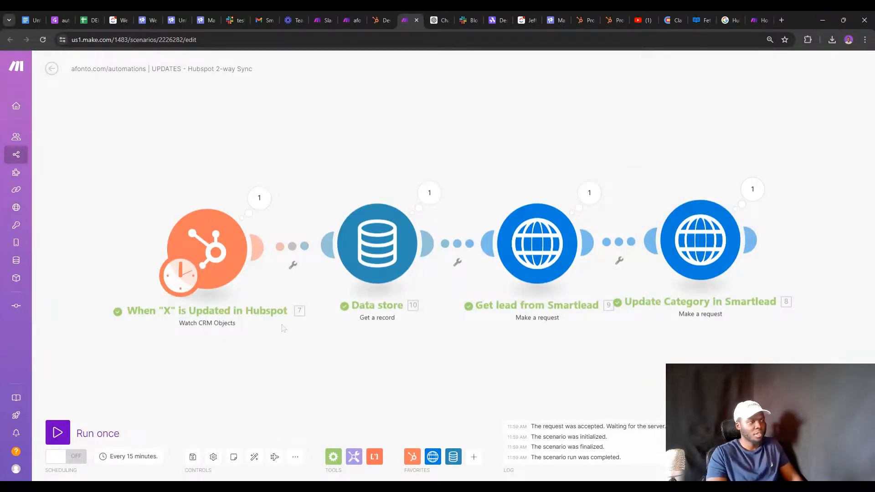
right_click(225, 269)
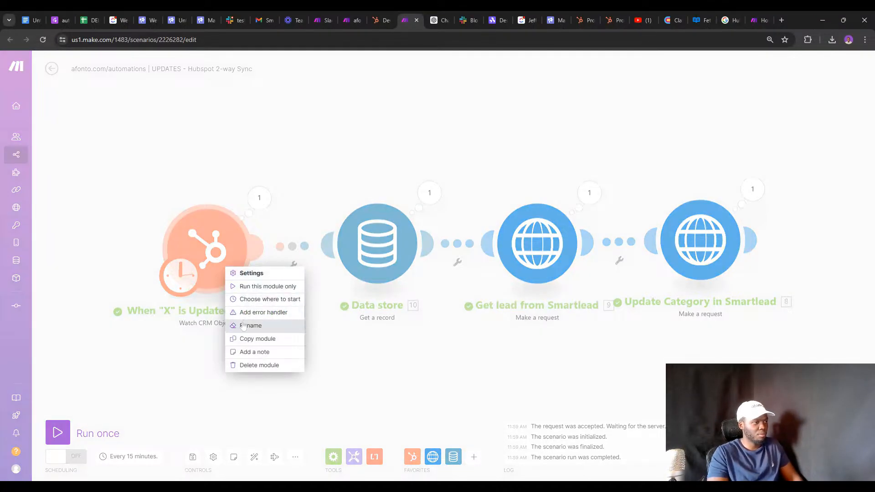
click(465, 336)
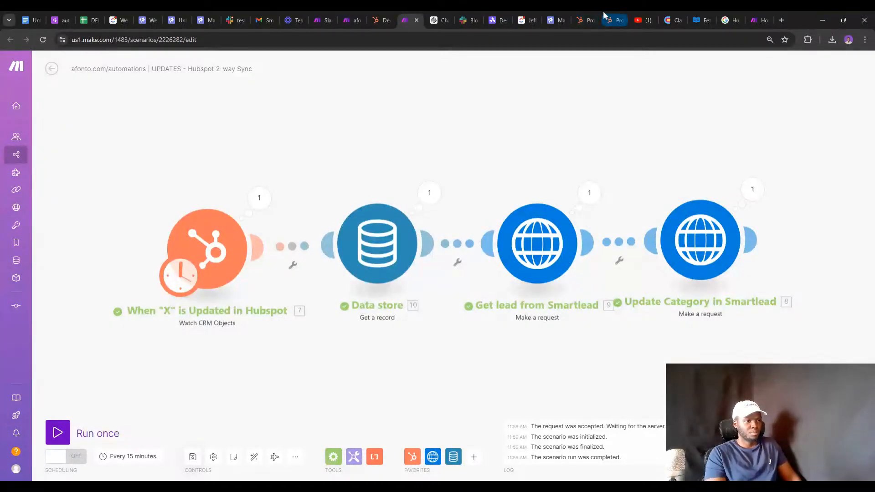
Set the Update Category in Smartlead request to POST with a Raw body and JSON (application/json) content type.
click(679, 220)
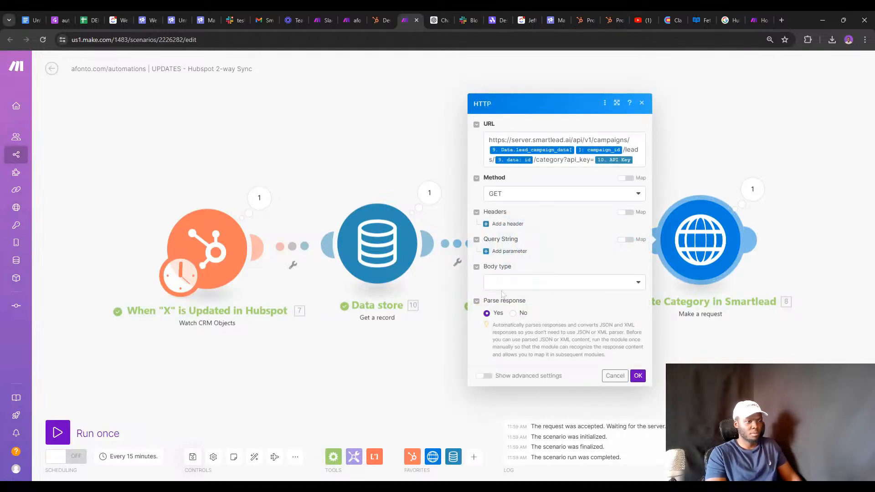
click(515, 198)
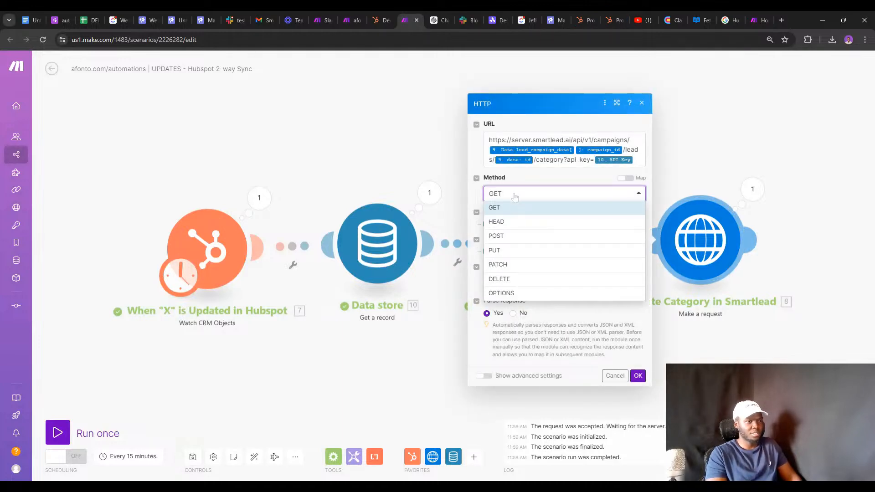
click(503, 236)
click(508, 283)
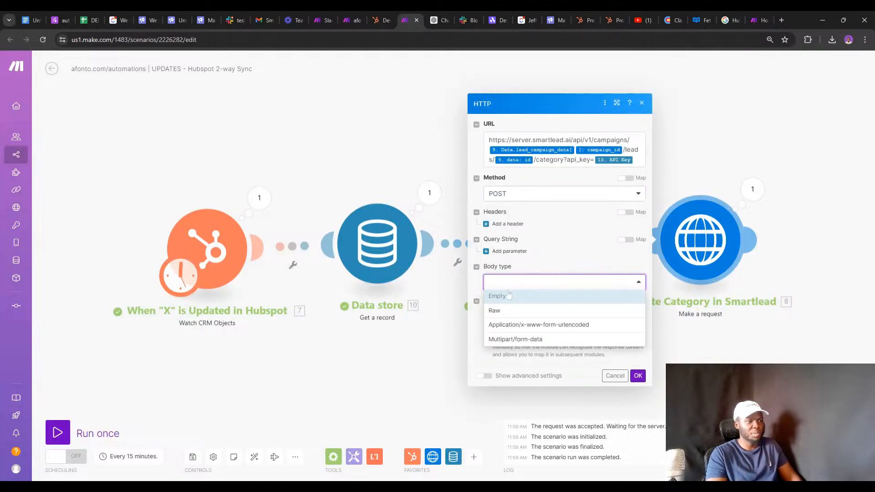
click(504, 312)
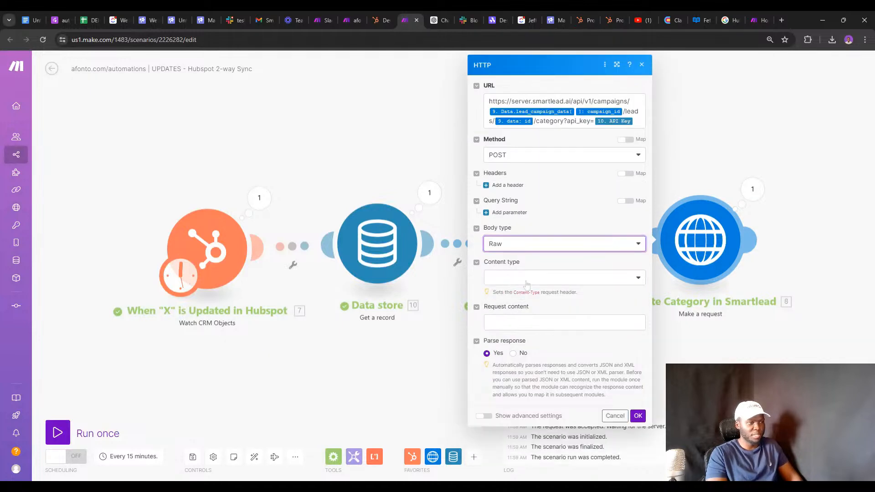
click(519, 277)
click(519, 323)
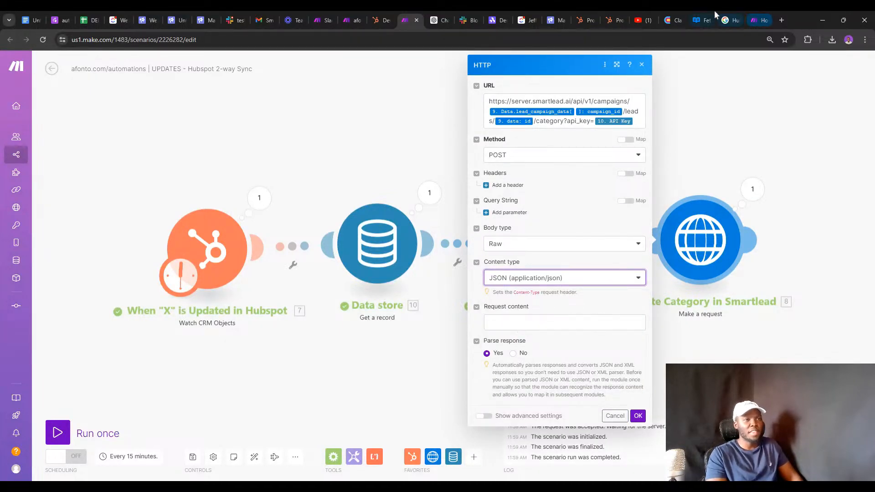
Search the Smartlead API docs for 'cate' and open the endpoint that updates a lead's category.
click(694, 20)
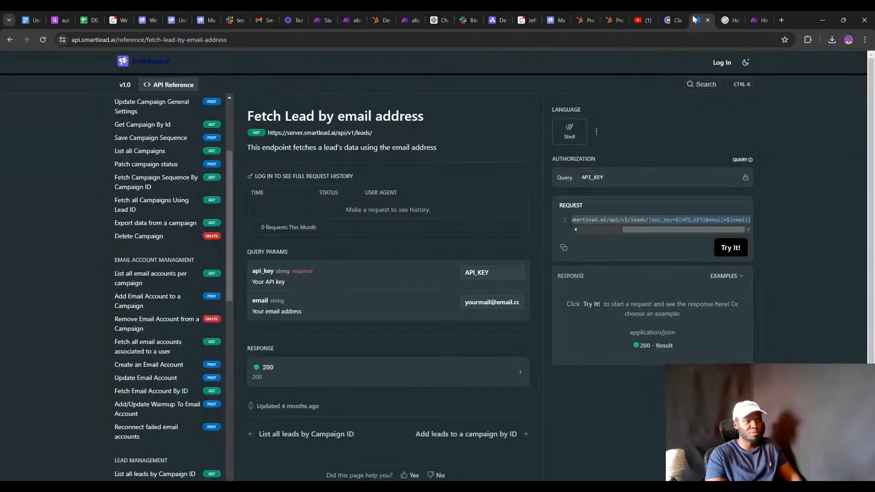
scroll(196, 118, up, 3)
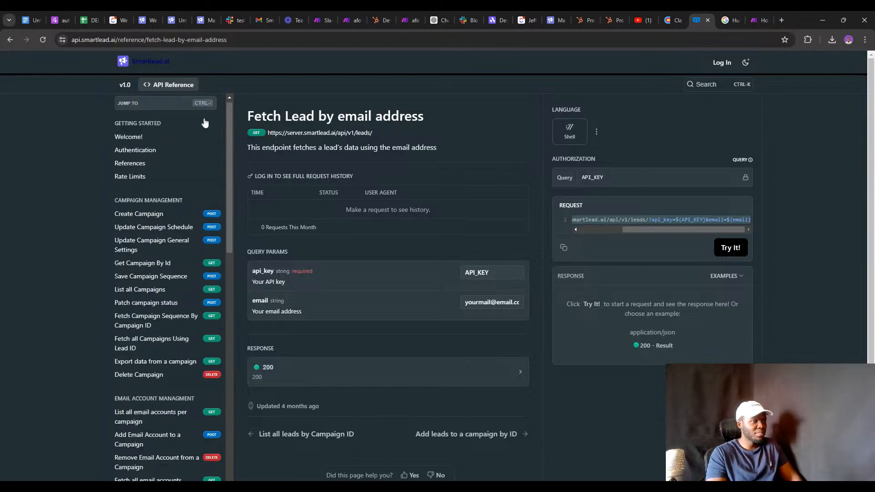
click(166, 106)
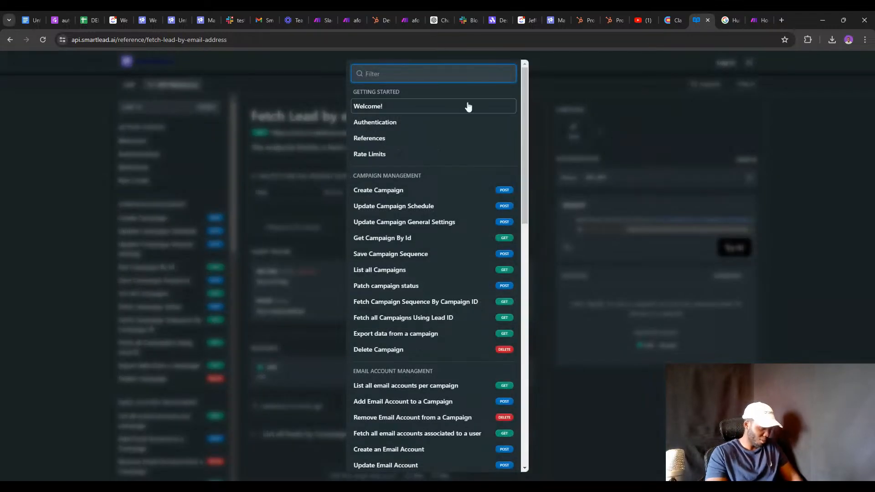
text(cate)
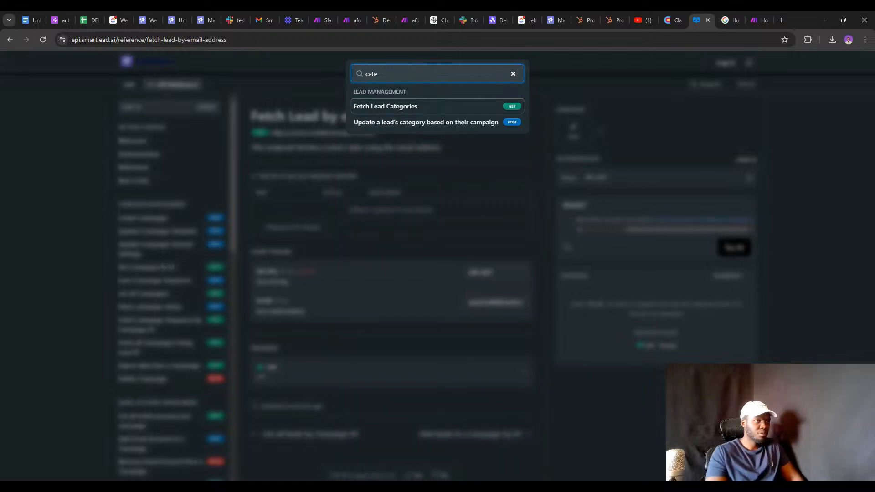
click(453, 122)
Copy the endpoint's example JSON body (category_id, pause_lead) and return to Make.
drag(632, 264, 626, 264)
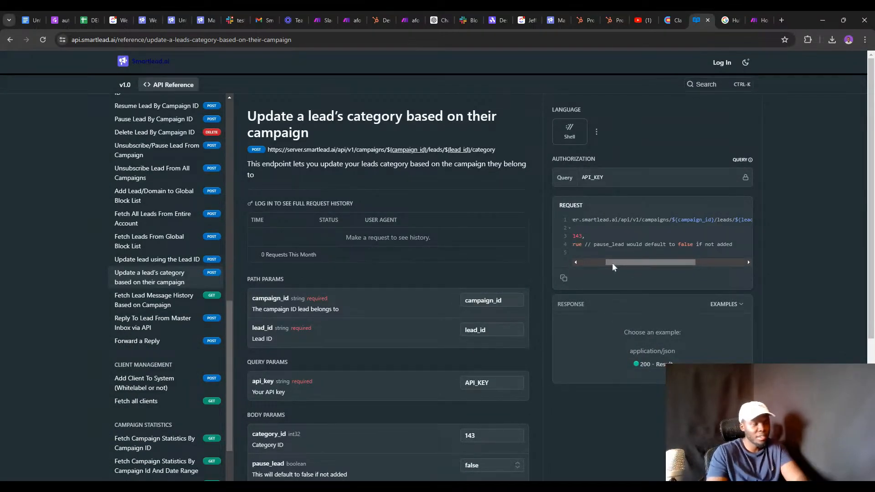
drag(611, 263, 556, 265)
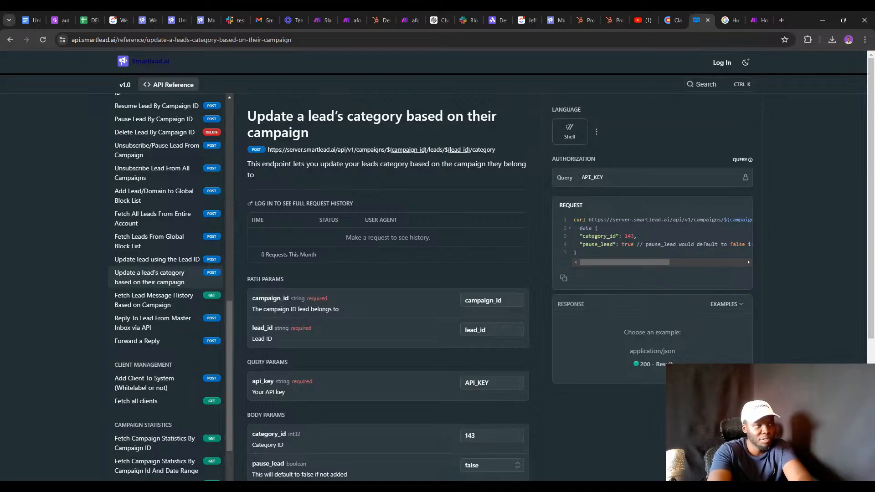
drag(595, 228, 576, 253)
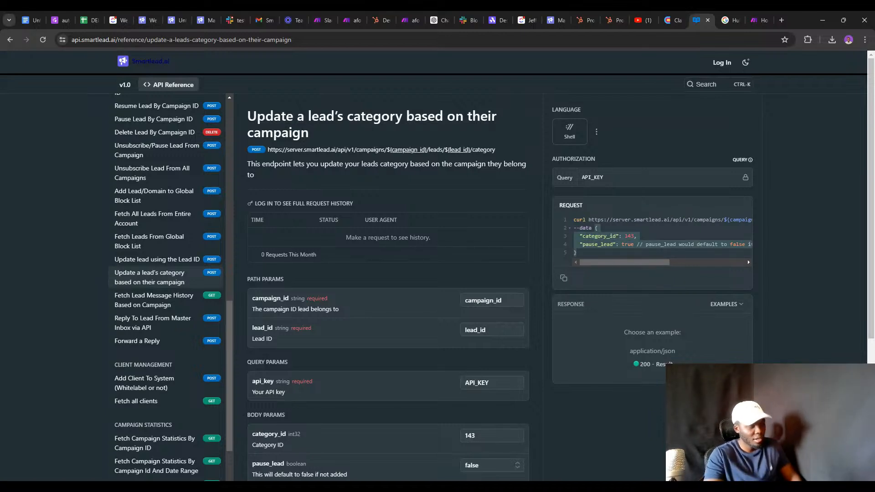
click(408, 21)
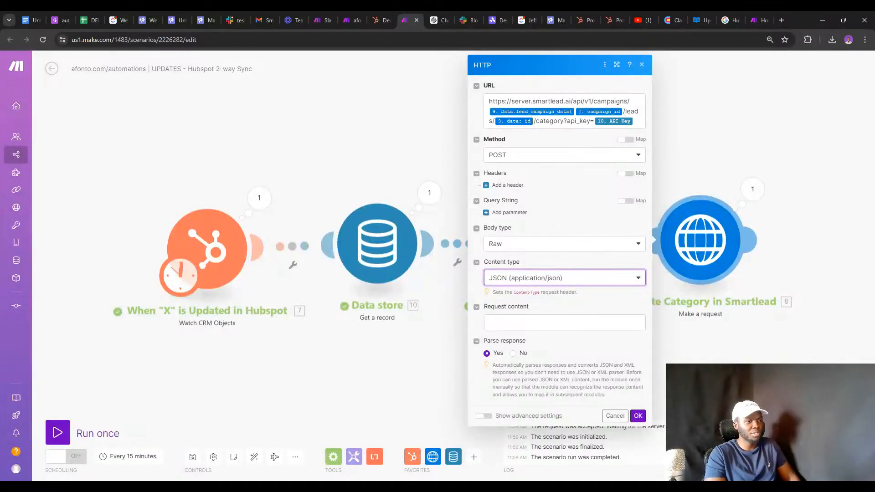
Paste the example JSON into Request content and delete the pause_lead line.
click(564, 323)
text({   "category_id": 143,     "pause_lead": true // pause_lead would default to false if not added })
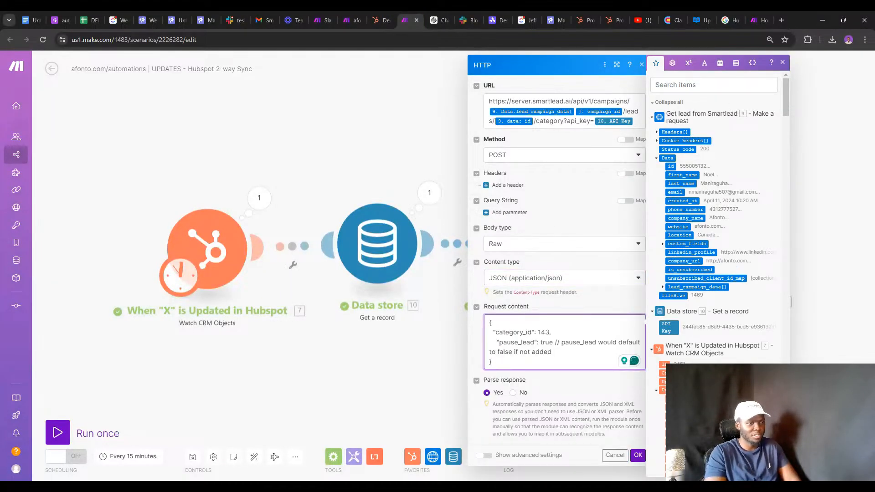
double_click(510, 342)
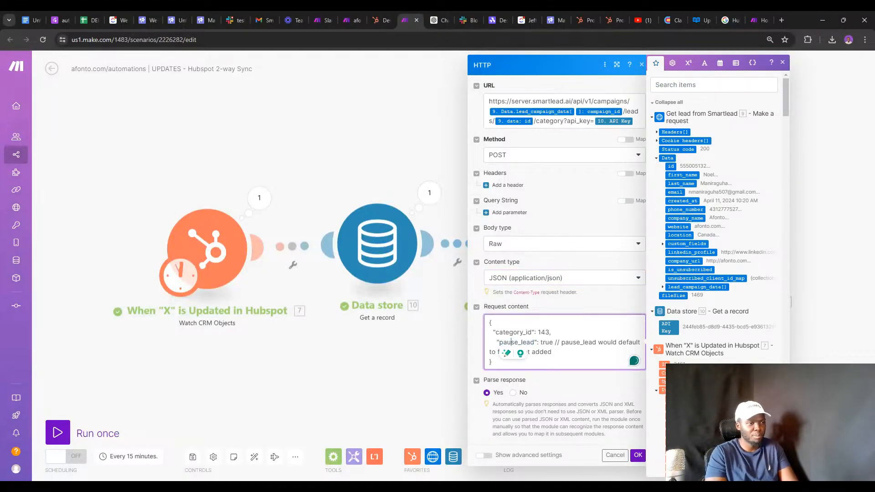
triple_click(511, 342)
key(BackSpace)
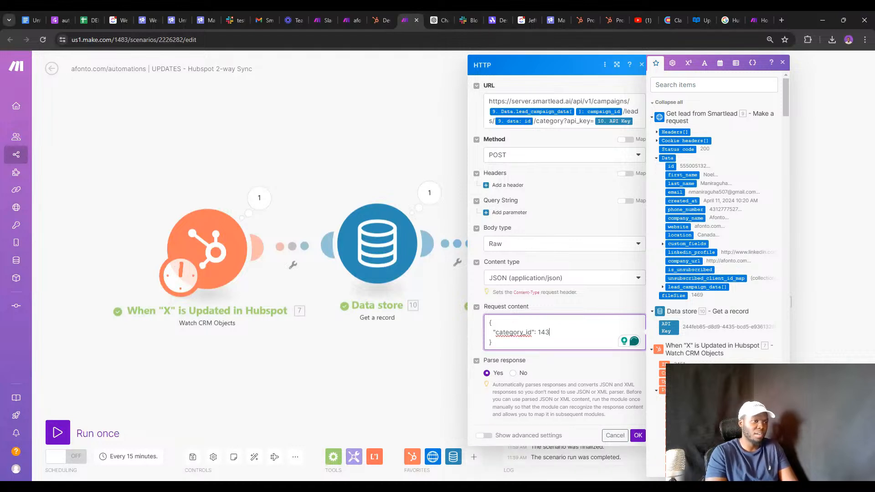
Replace the sample category_id 143 with HubSpot's mapped Lead Category, confirm, and save the scenario.
double_click(543, 332)
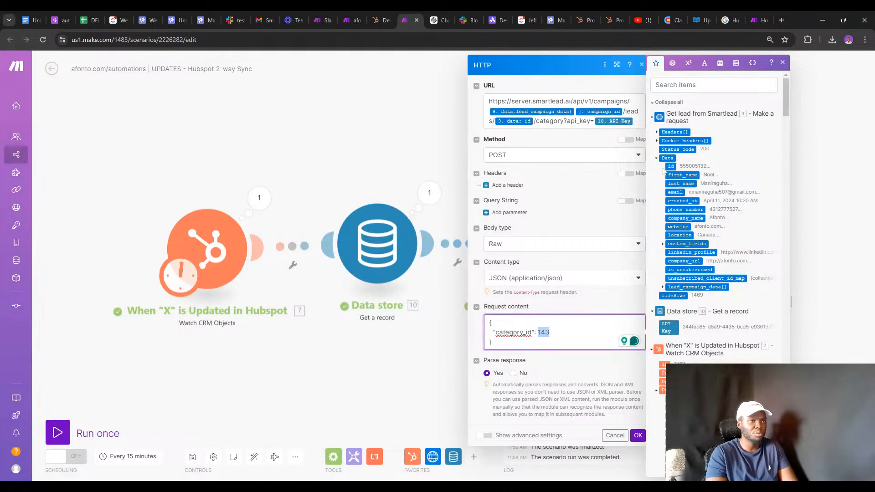
click(714, 87)
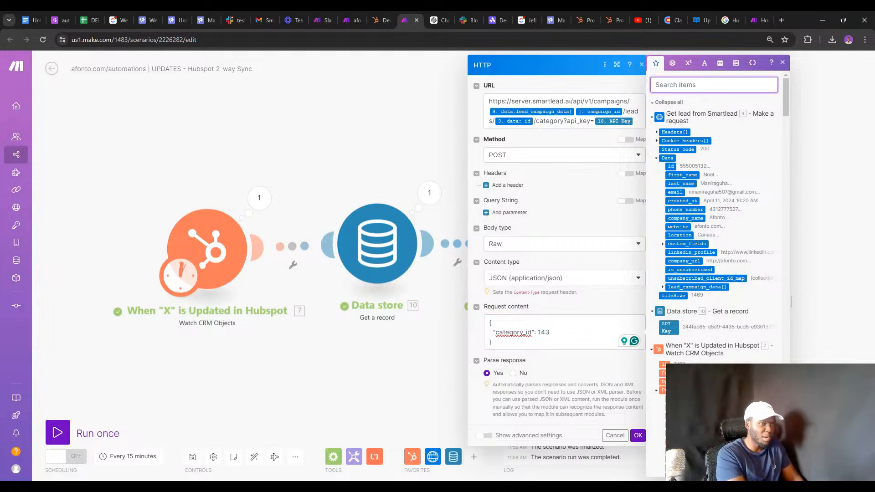
text(cat)
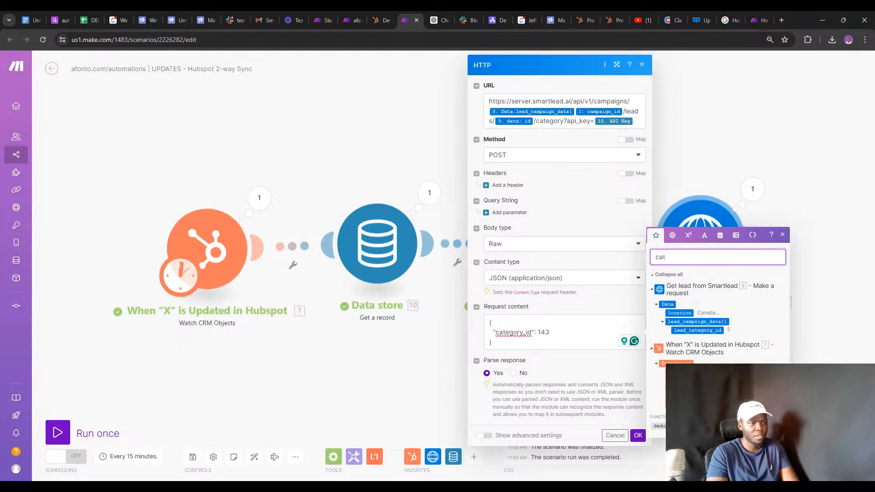
double_click(554, 332)
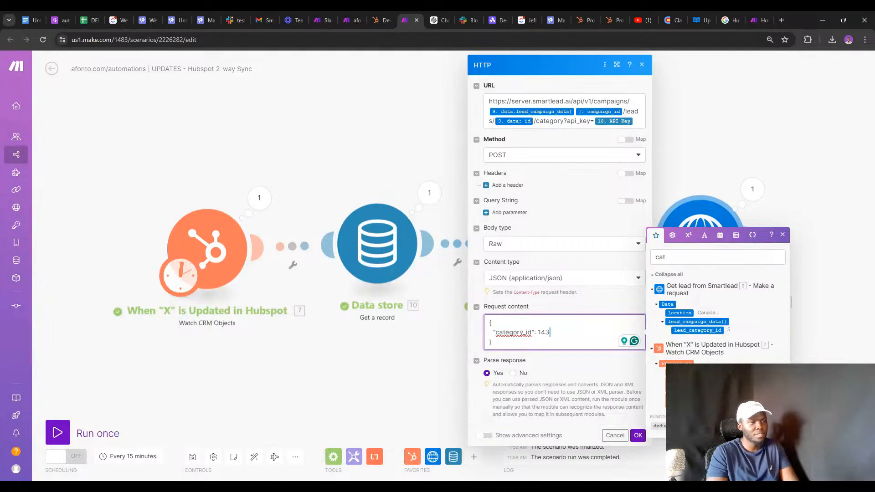
key(BackSpace)
key(BackSpace)
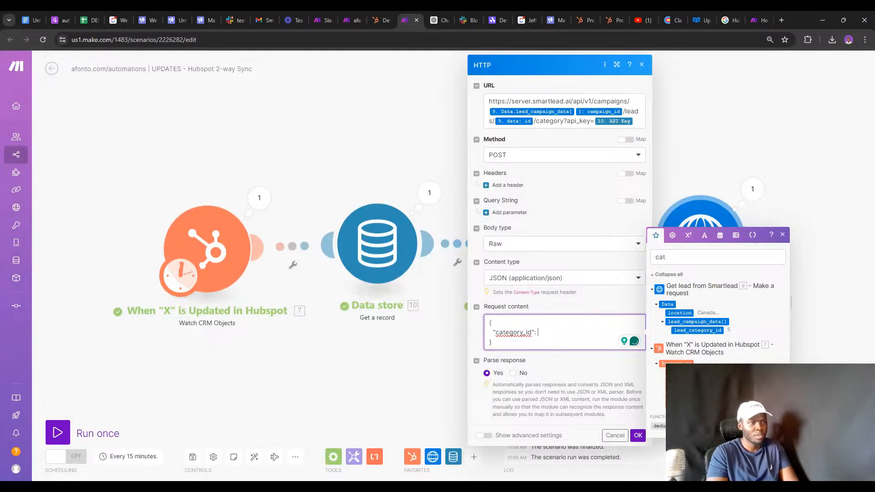
click(683, 372)
click(638, 435)
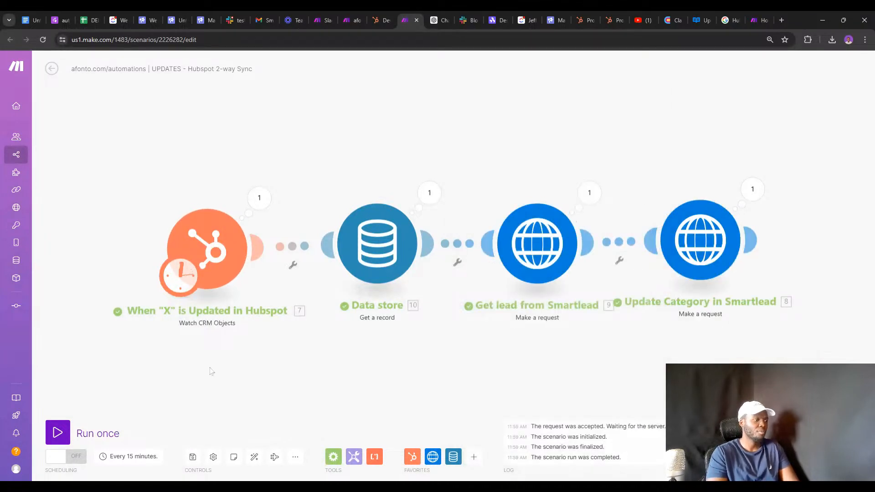
click(191, 458)
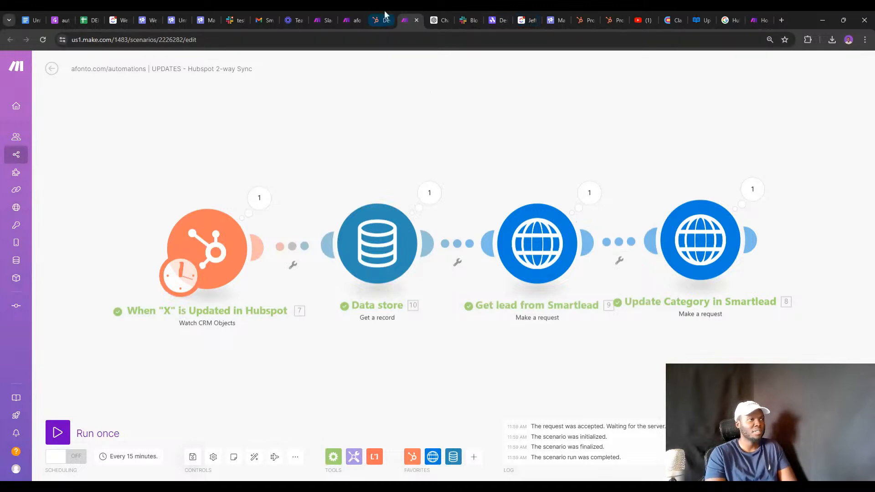
Review HubSpot's contact properties, including the Afonto group holding Lead Category.
click(610, 20)
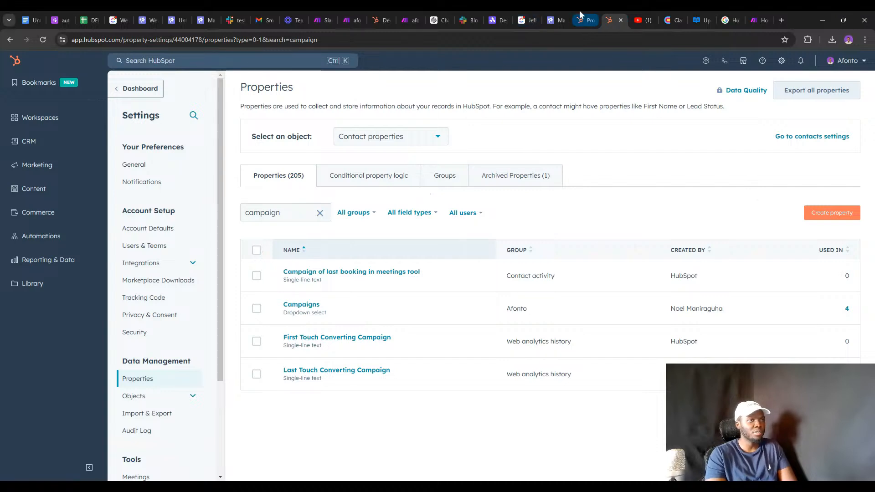
click(378, 16)
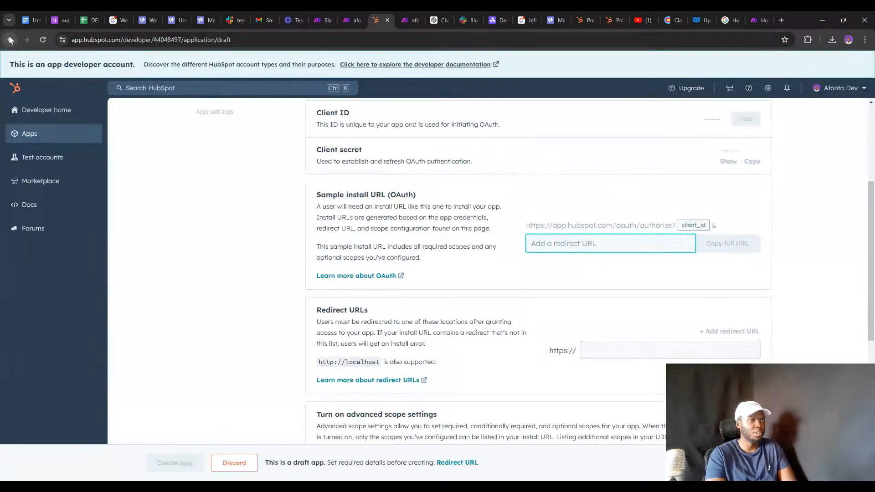
click(584, 19)
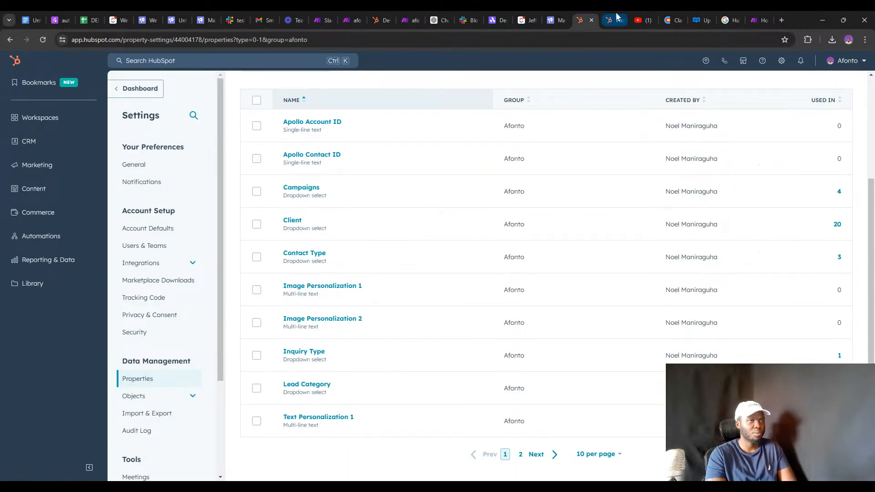
click(618, 18)
click(585, 20)
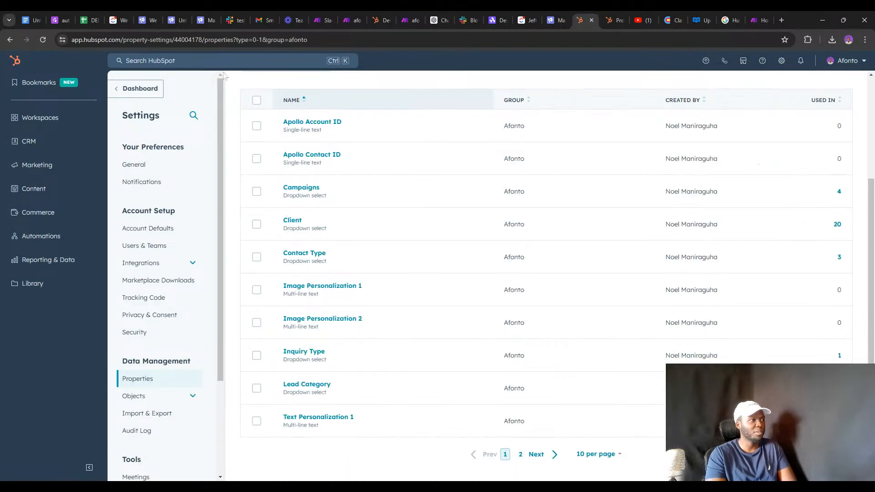
Search for the test contact in HubSpot and open its record.
key(ctrl+k)
text(nmani)
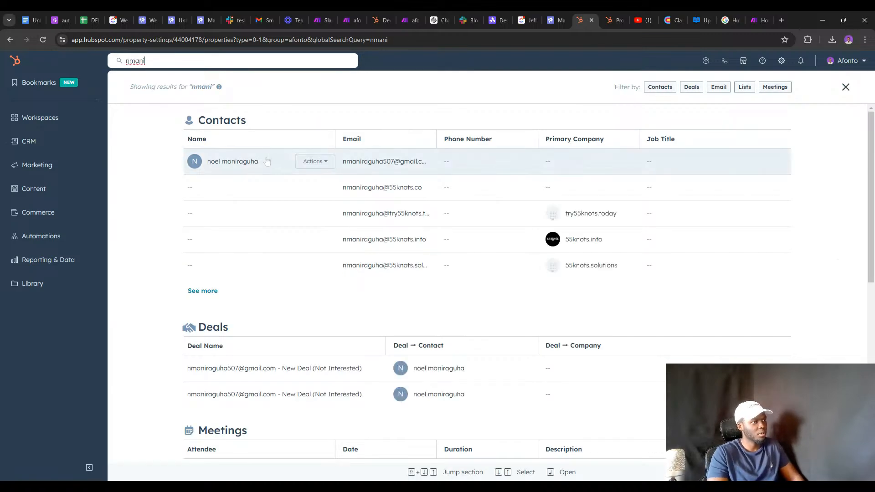
click(255, 158)
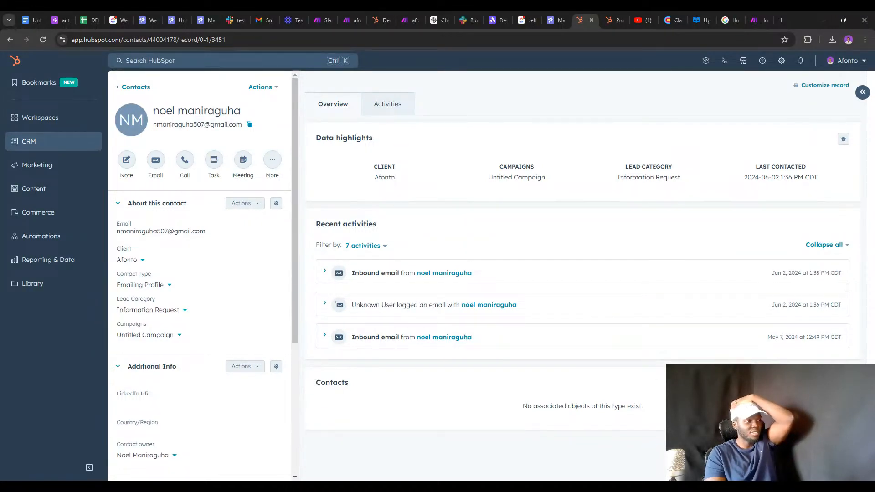
scroll(218, 236, down, 2)
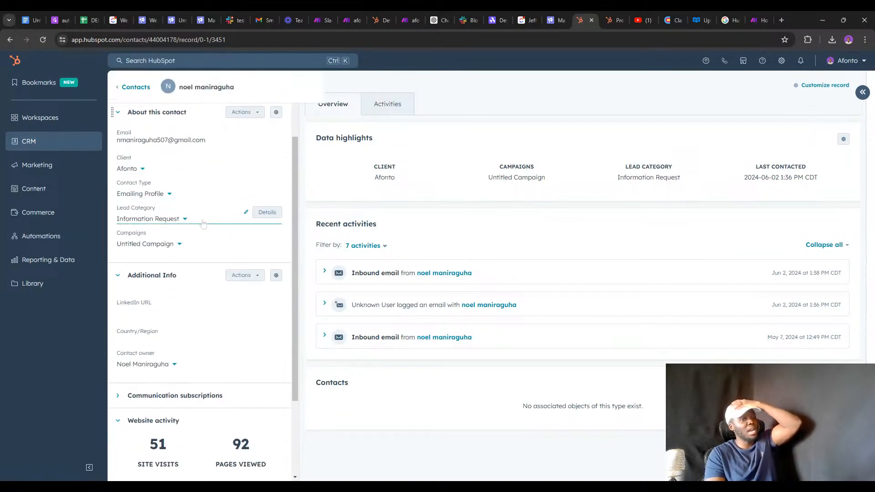
scroll(203, 223, down, 1)
scroll(203, 221, up, 1)
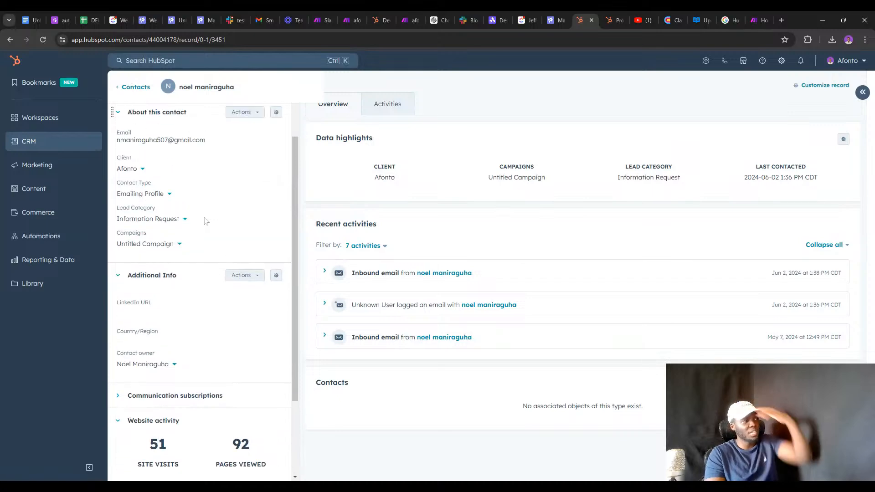
Change the contact's Lead Category to Out Of Office, save, and run the Make scenario once.
click(164, 222)
scroll(174, 291, down, 1)
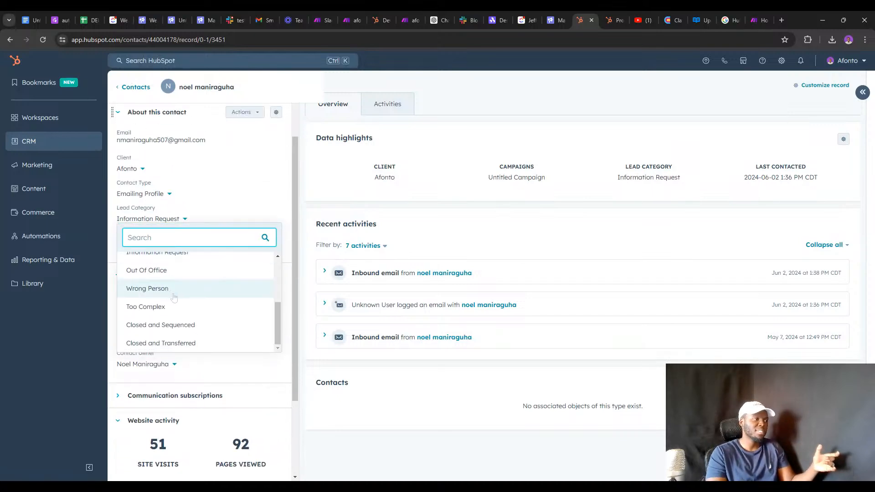
click(168, 275)
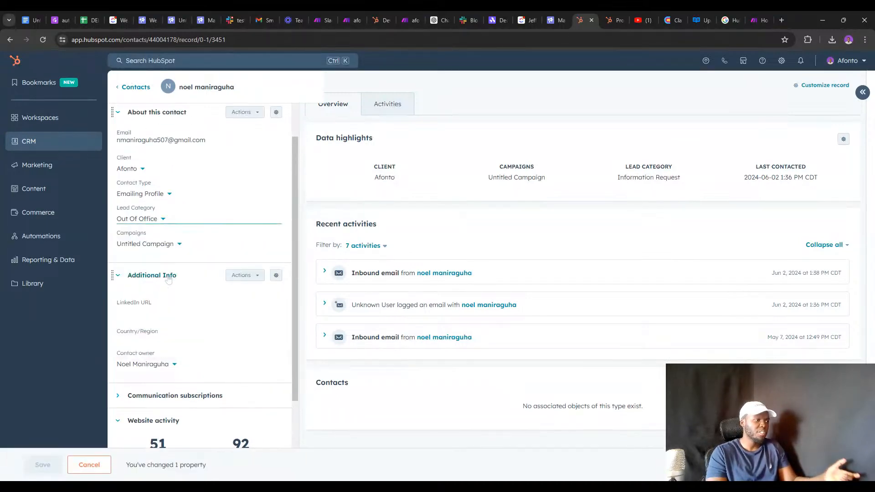
click(43, 465)
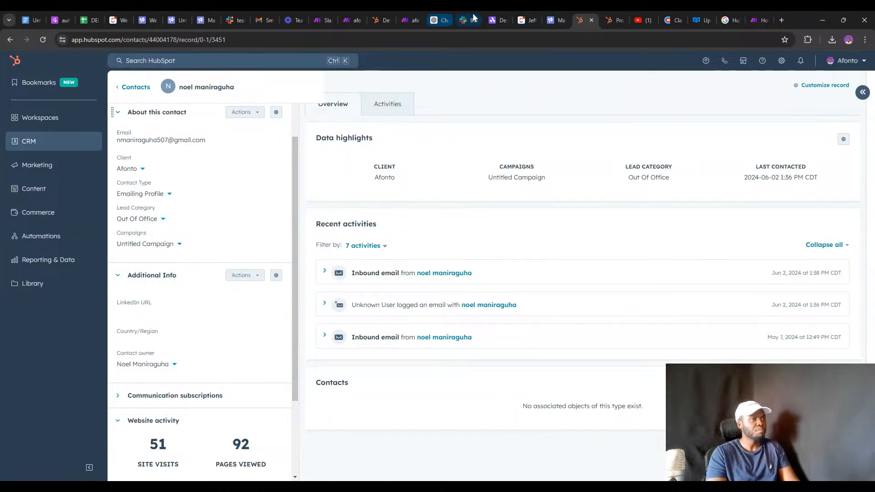
click(400, 18)
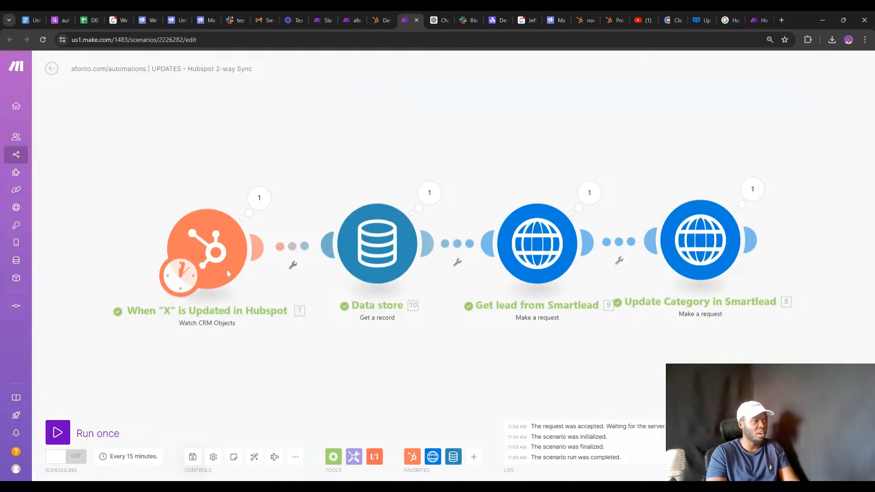
click(58, 430)
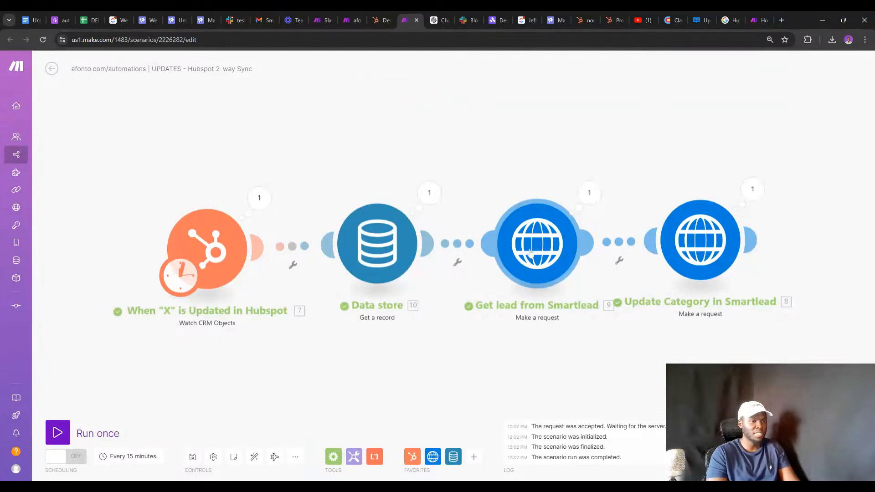
Reload the Smartlead inbox, see the lead still at Information Request, and return to Make.
click(202, 19)
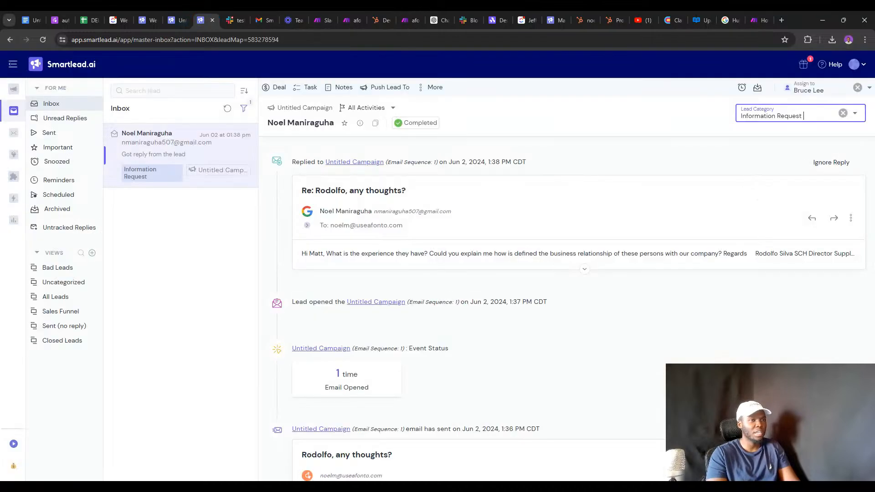
click(664, 134)
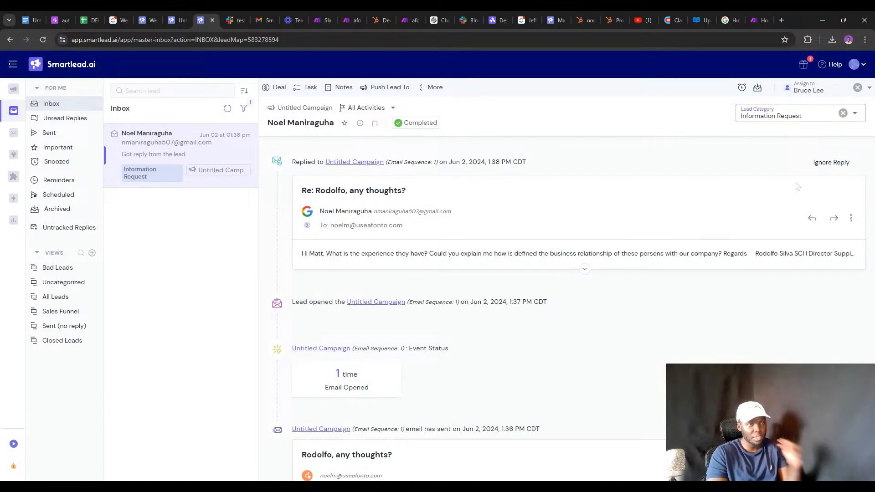
click(49, 39)
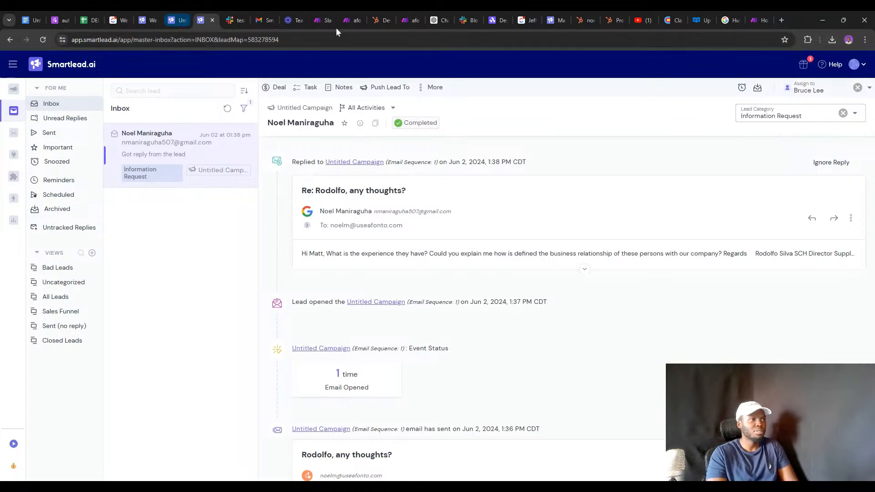
click(403, 21)
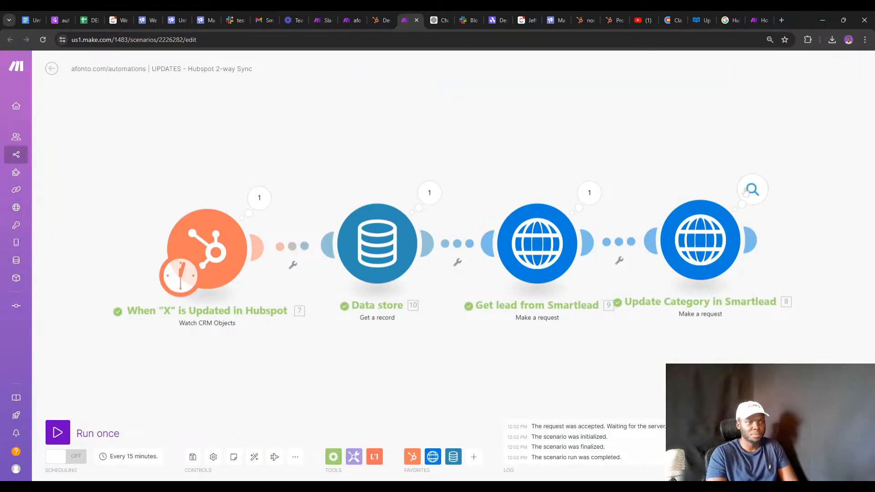
Inspect the Update Category module's run details and expand its returned data.
click(752, 189)
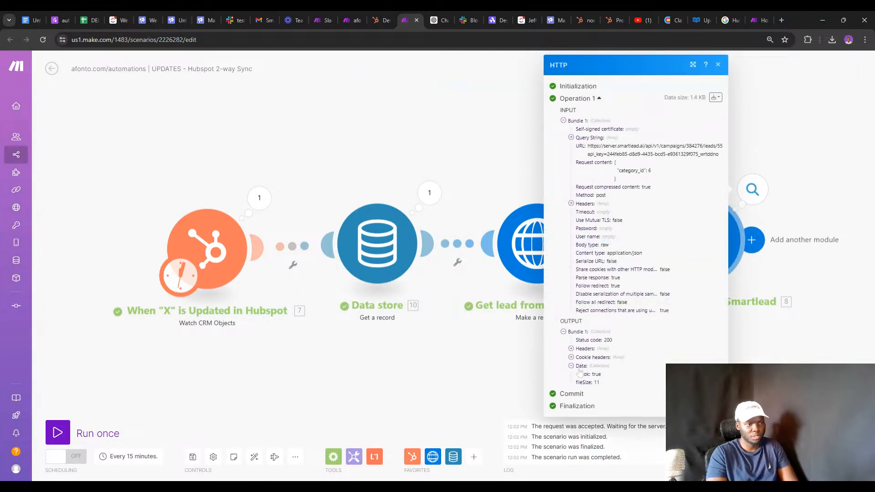
click(788, 345)
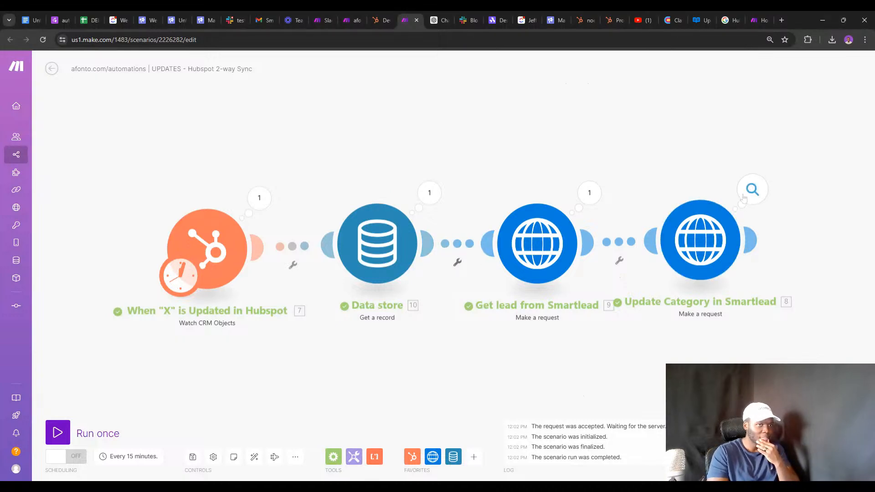
click(752, 189)
click(571, 366)
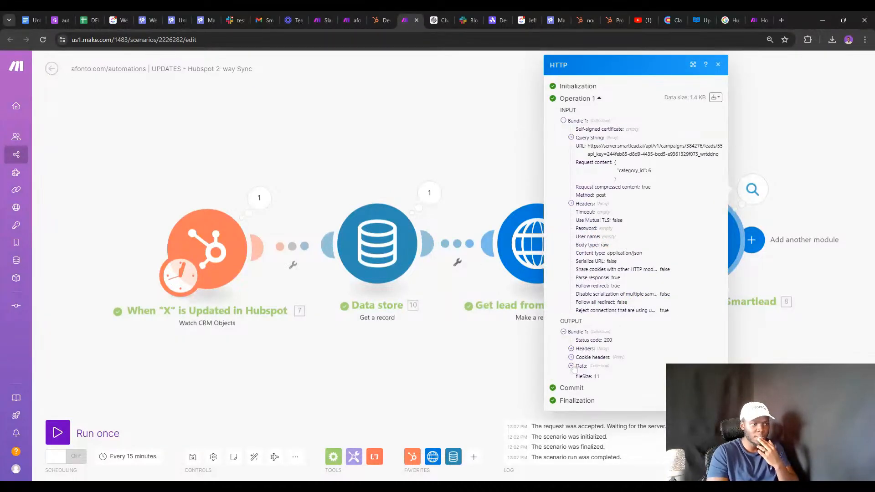
click(750, 328)
Check the Get lead output fields and the Update Category request sending category_id 6 with status 200.
click(598, 197)
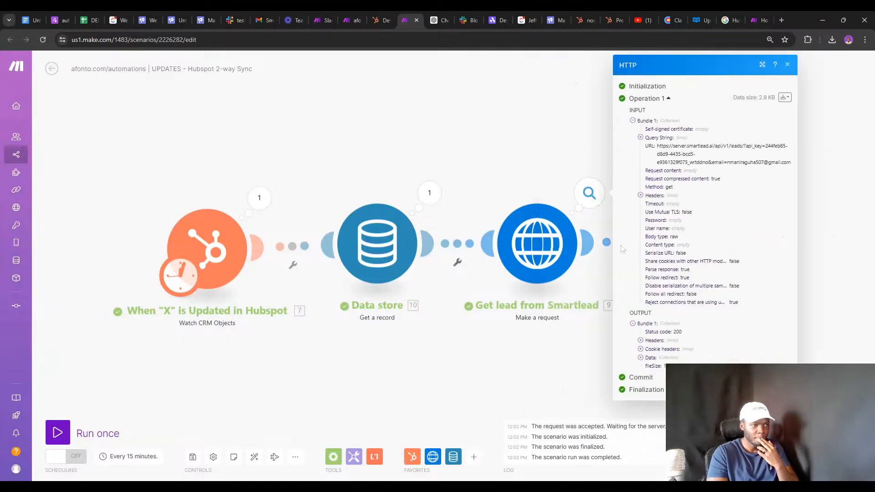
double_click(649, 358)
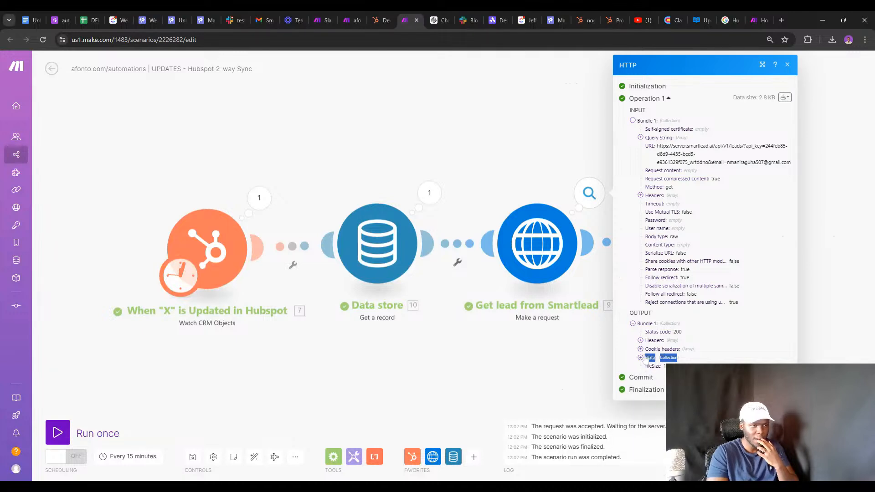
click(644, 359)
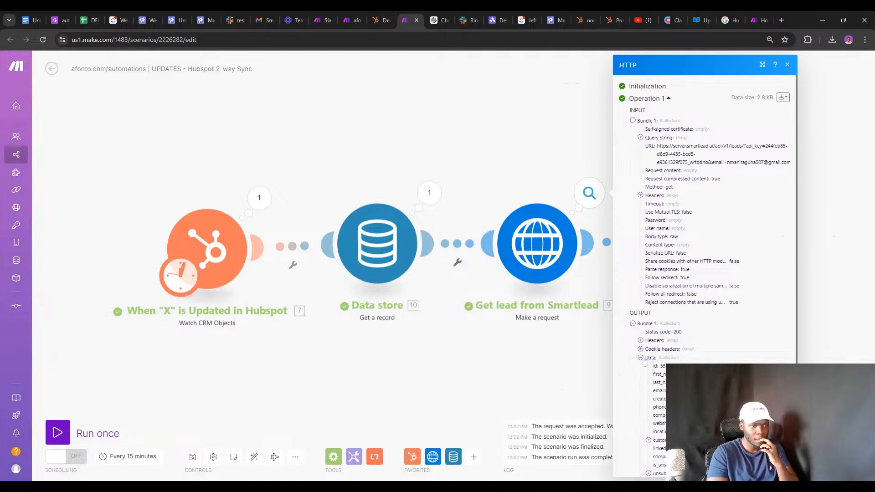
click(562, 356)
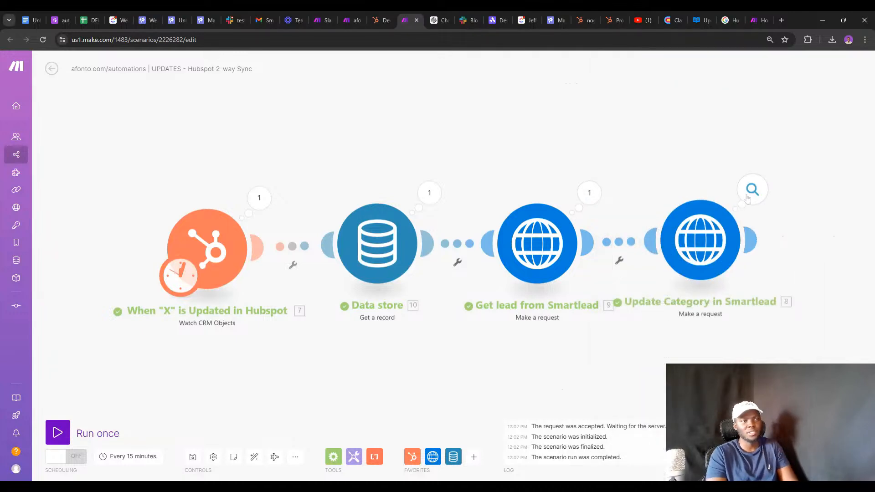
click(747, 199)
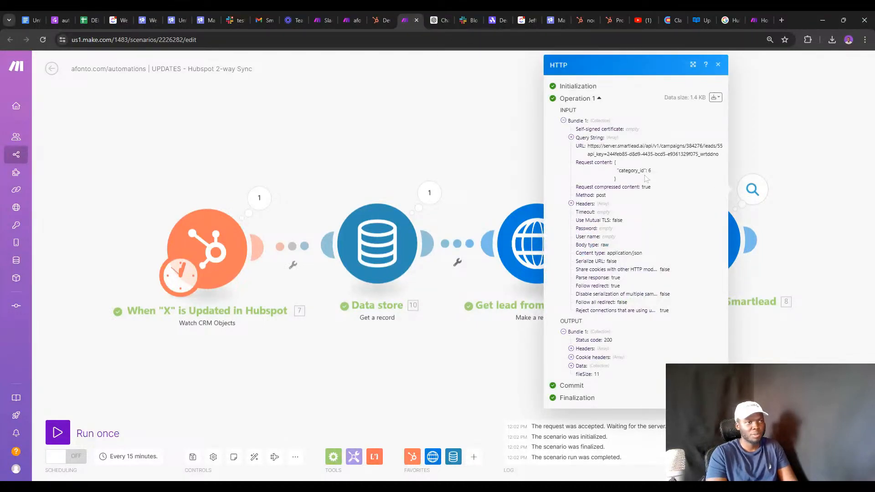
click(756, 282)
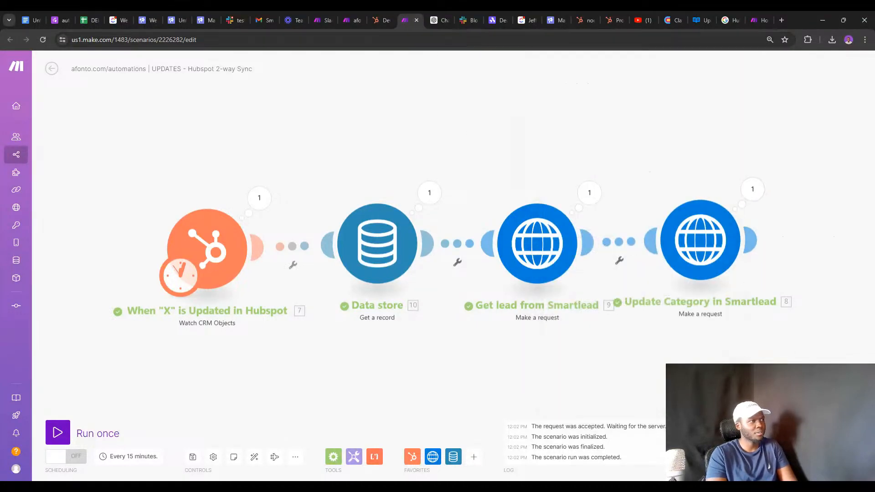
click(205, 20)
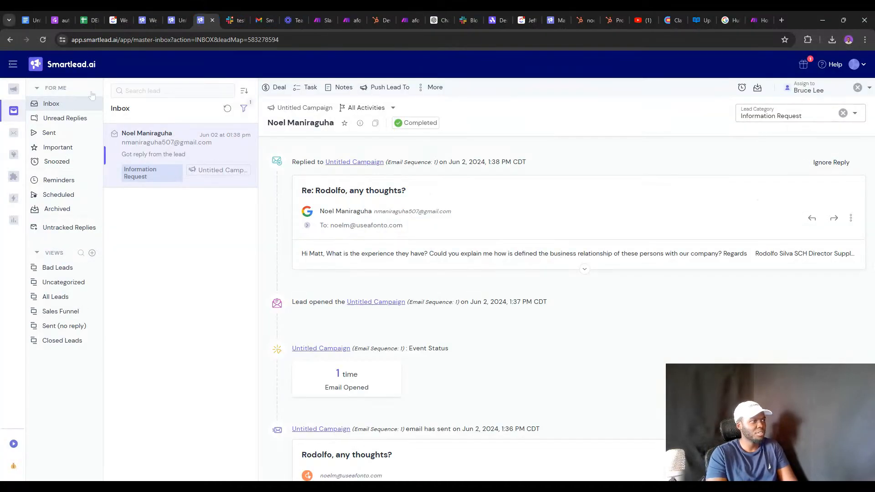
click(42, 40)
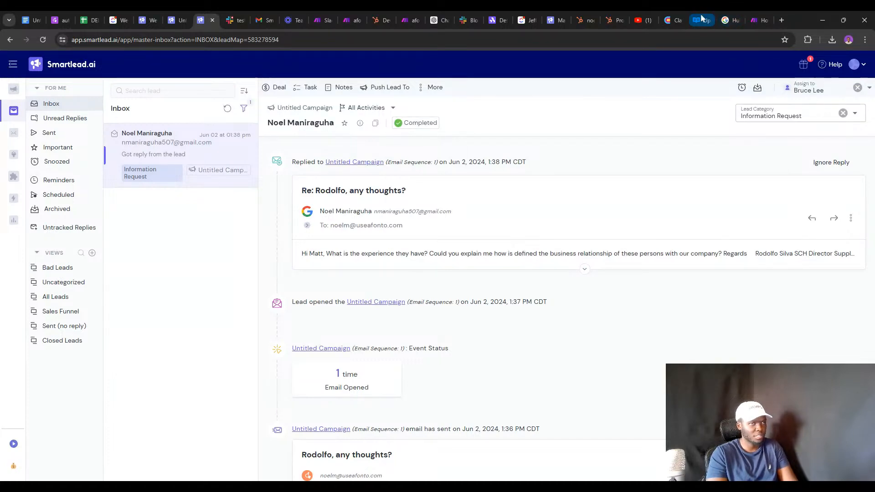
click(605, 10)
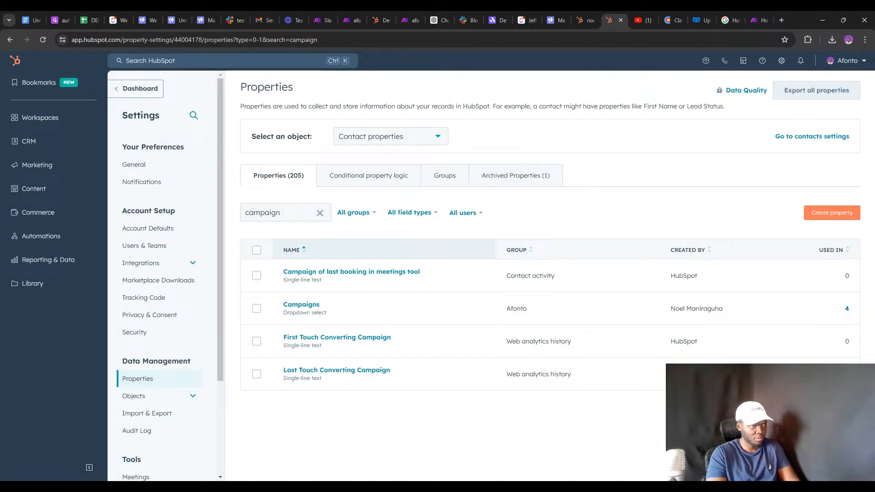
Search HubSpot properties for 'cate' and review Lead Category's options, where Out Of Office is 6.
click(285, 213)
key(BackSpace)
key(BackSpace)
key(BackSpace)
key(BackSpace)
key(BackSpace)
key(BackSpace)
key(BackSpace)
key(BackSpace)
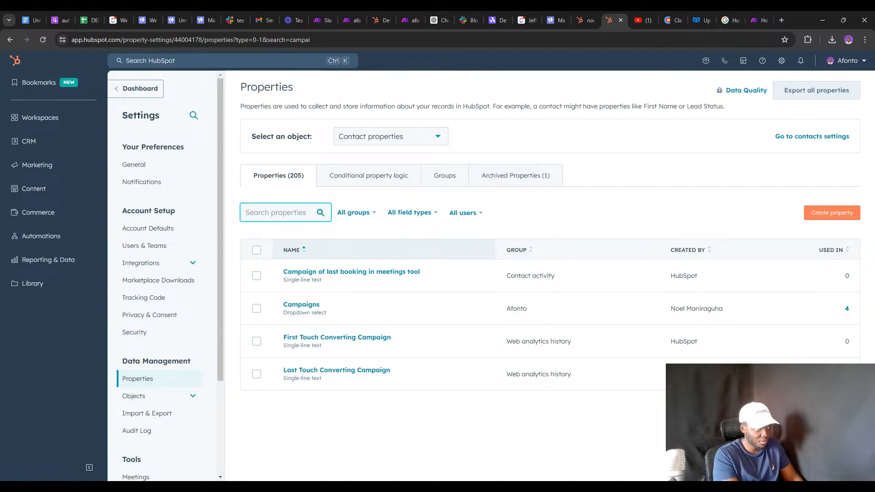
text(catego)
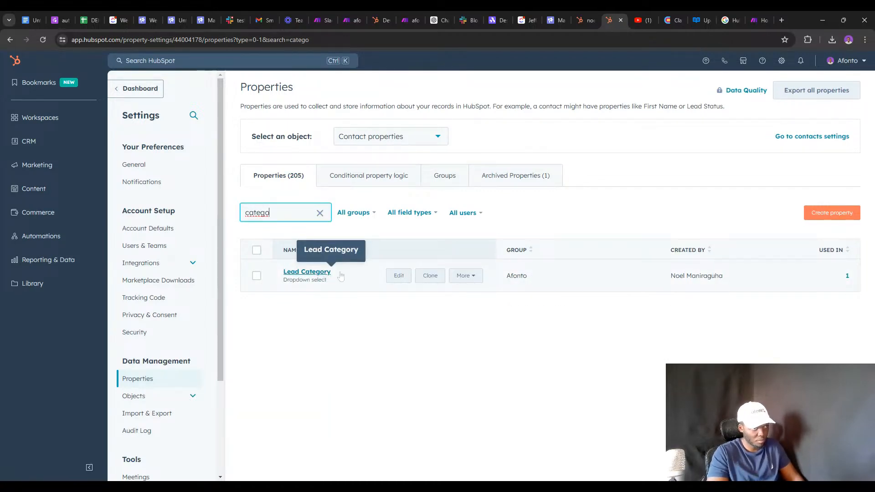
click(325, 276)
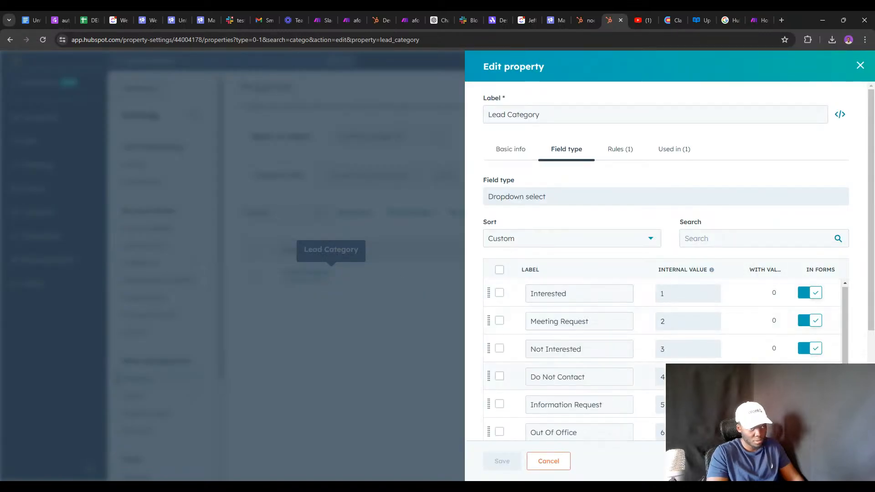
scroll(603, 302, down, 3)
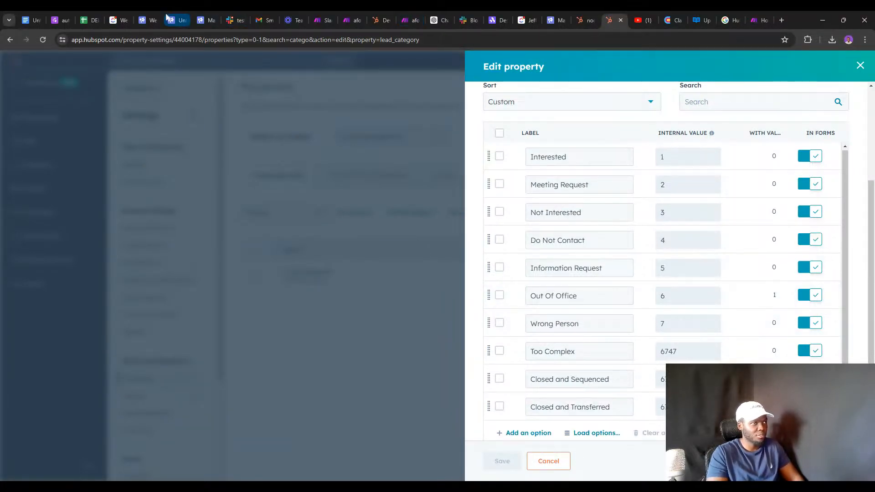
click(203, 20)
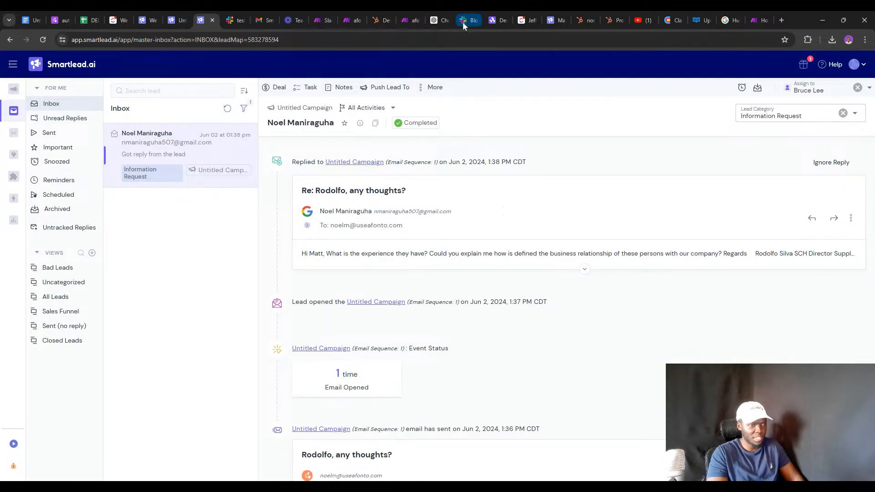
Reload the Smartlead conversation, confirm Lead Category is still Information Request, and return to Make.
click(44, 39)
click(43, 40)
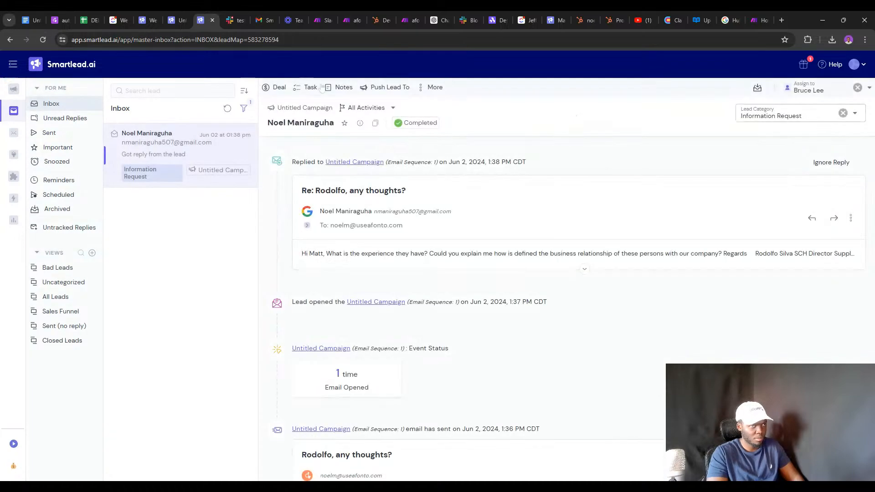
click(405, 20)
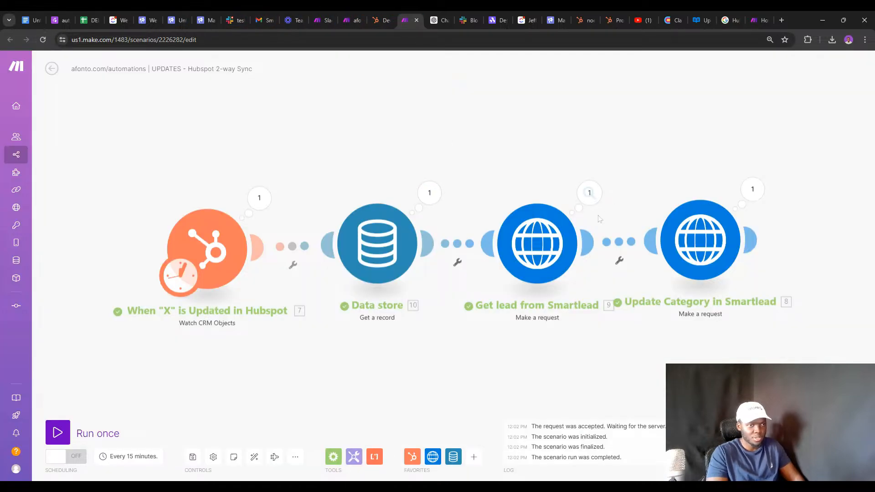
Review the Get lead output data and the Update Category run sending category_id 6 with status 200.
click(589, 192)
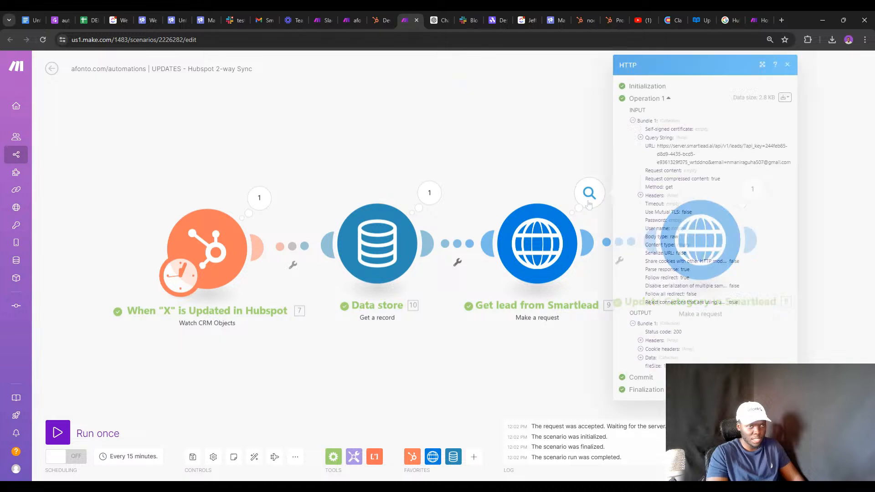
click(646, 357)
scroll(660, 367, down, 1)
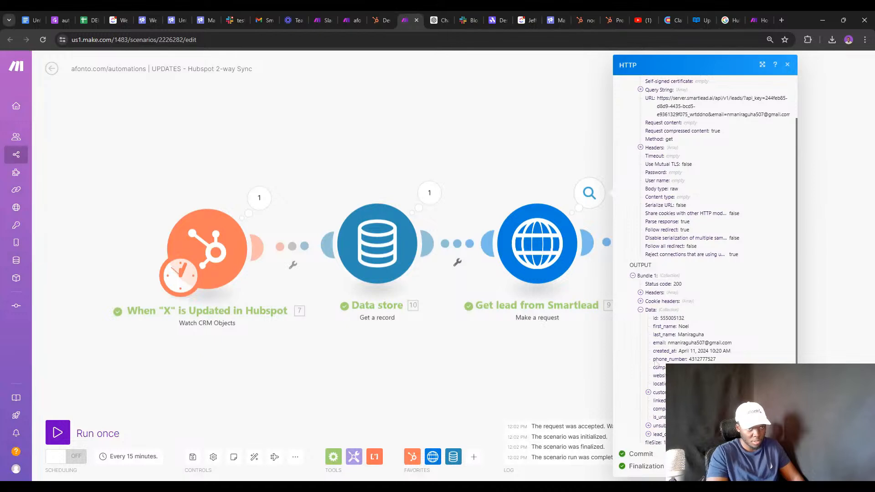
click(592, 299)
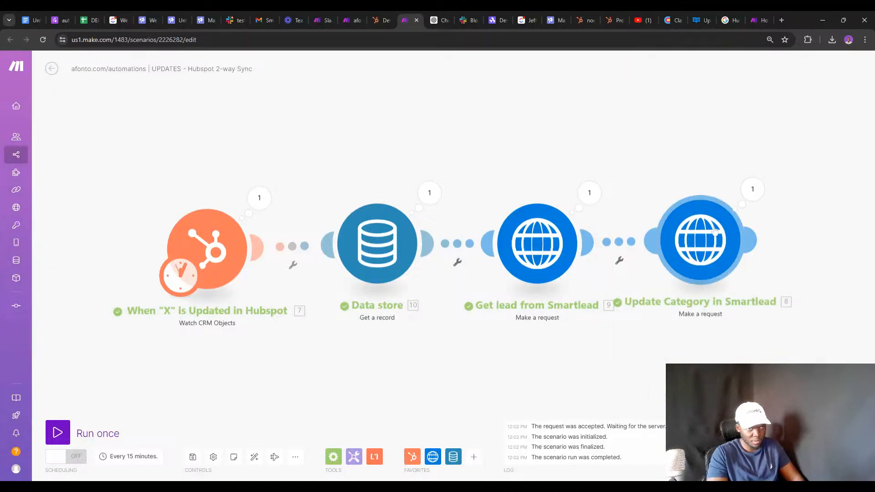
click(714, 231)
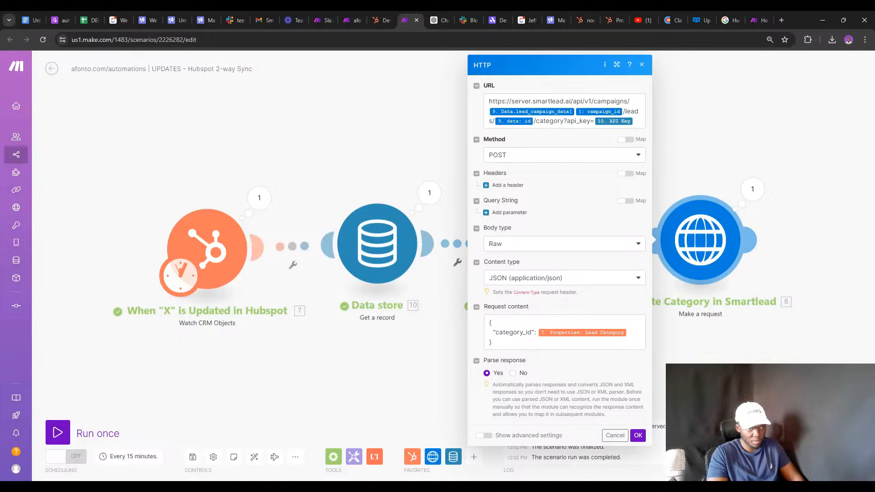
click(759, 194)
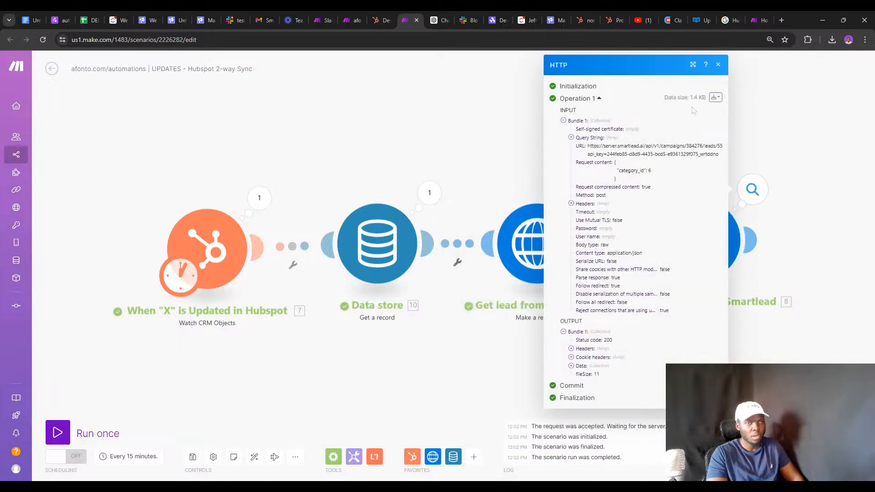
click(750, 20)
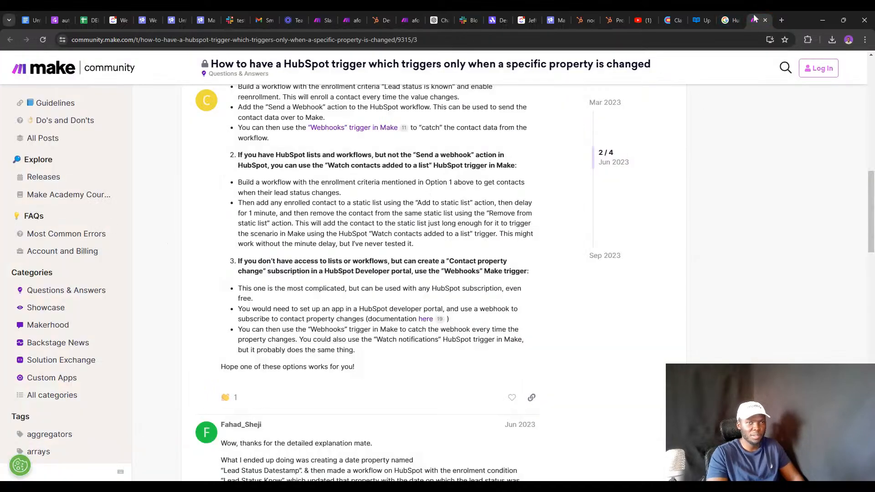
Read the Path, Query and Body params of Smartlead's update-lead-category endpoint, then return to Make.
click(695, 18)
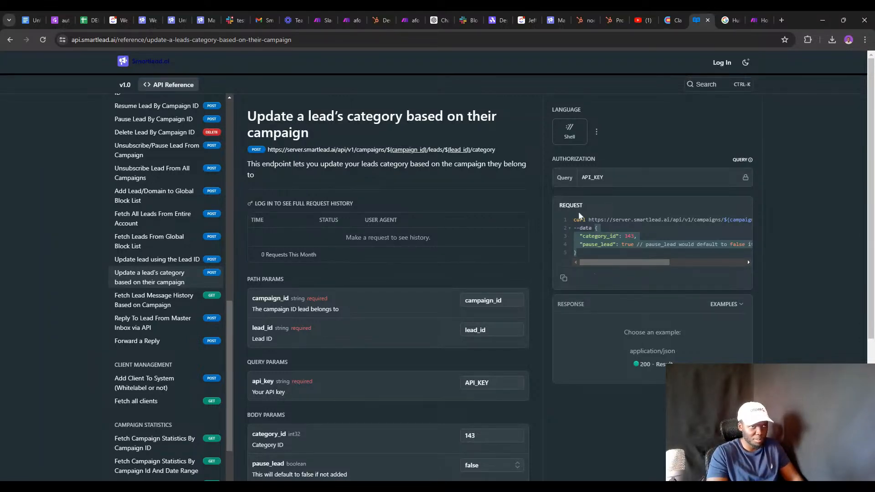
scroll(338, 187, down, 5)
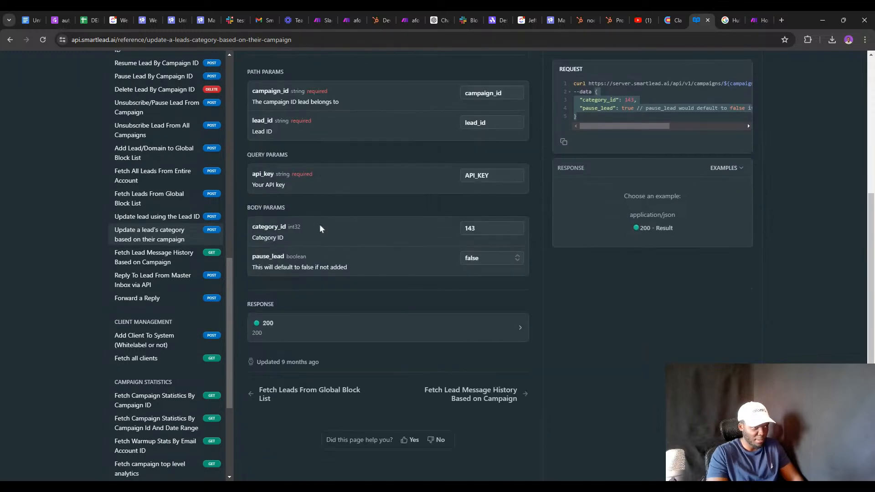
scroll(286, 231, up, 4)
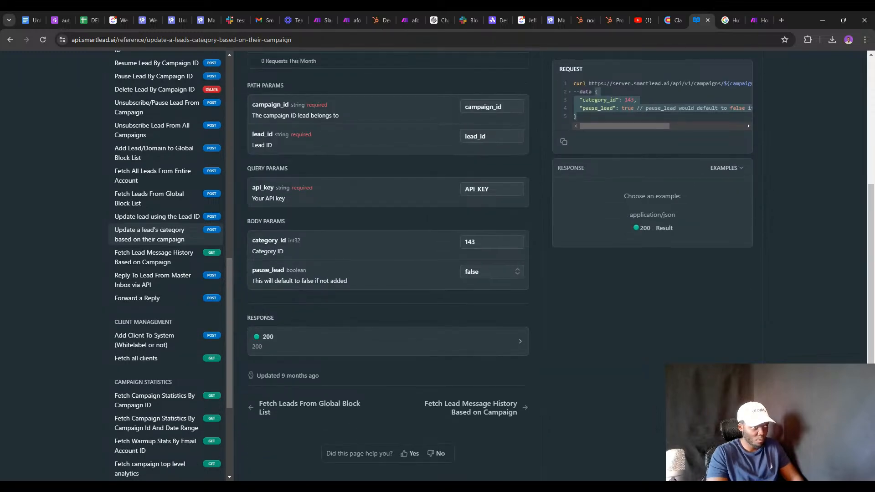
scroll(291, 192, up, 1)
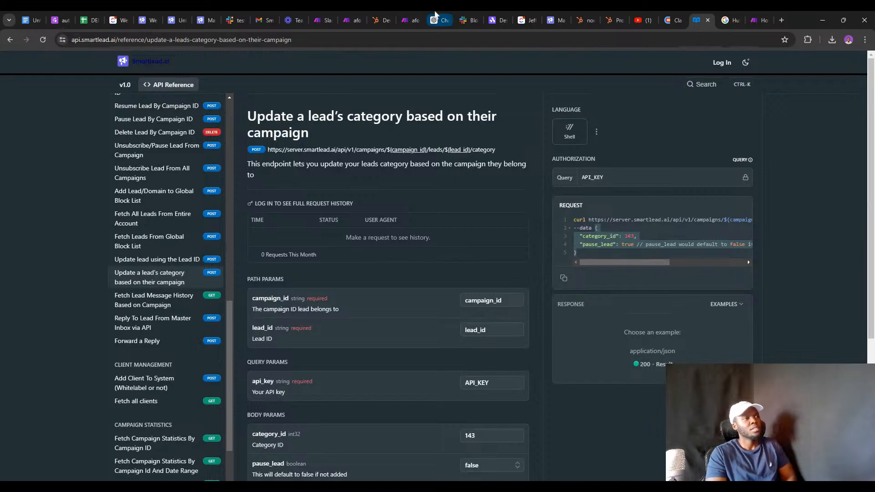
click(409, 11)
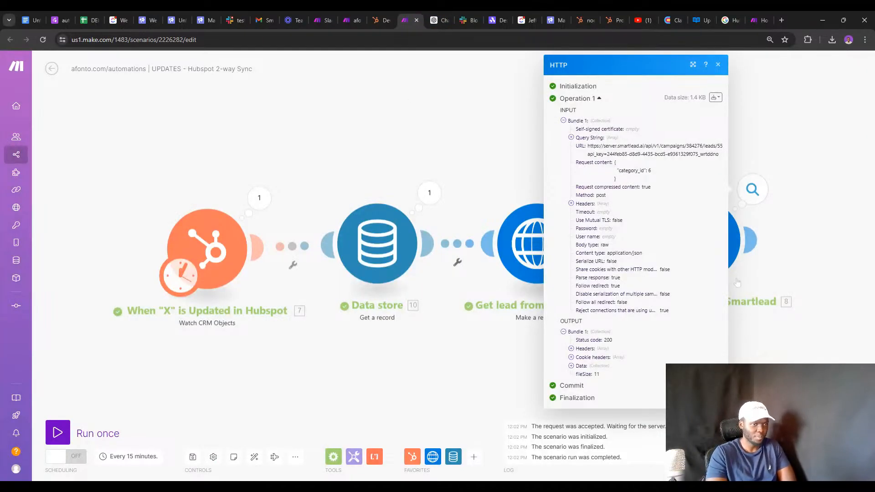
Expand the Update Category response data to confirm it returned ok: true.
click(572, 366)
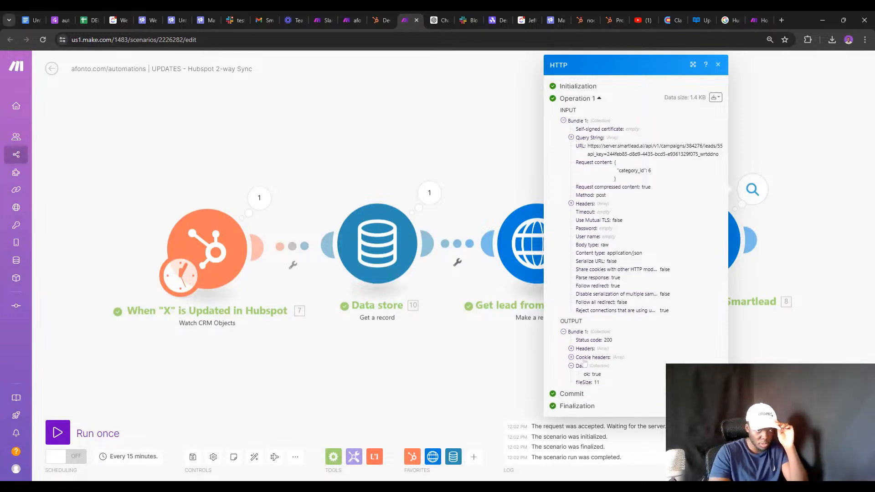
click(779, 248)
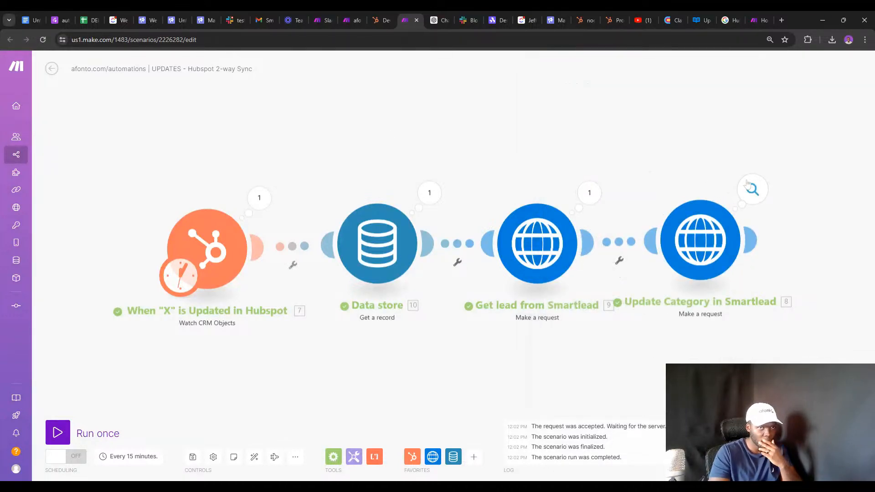
click(752, 189)
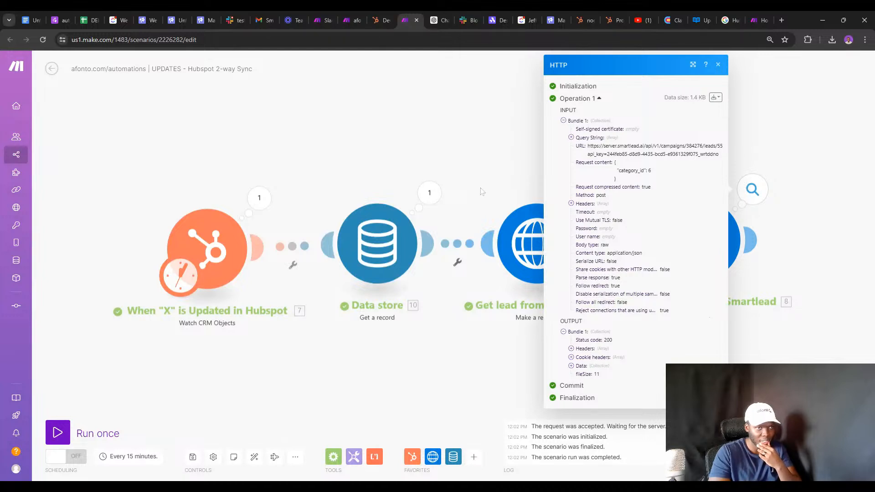
click(518, 197)
Inspect the Get lead output's data and the lead's two first campaign entries.
click(589, 193)
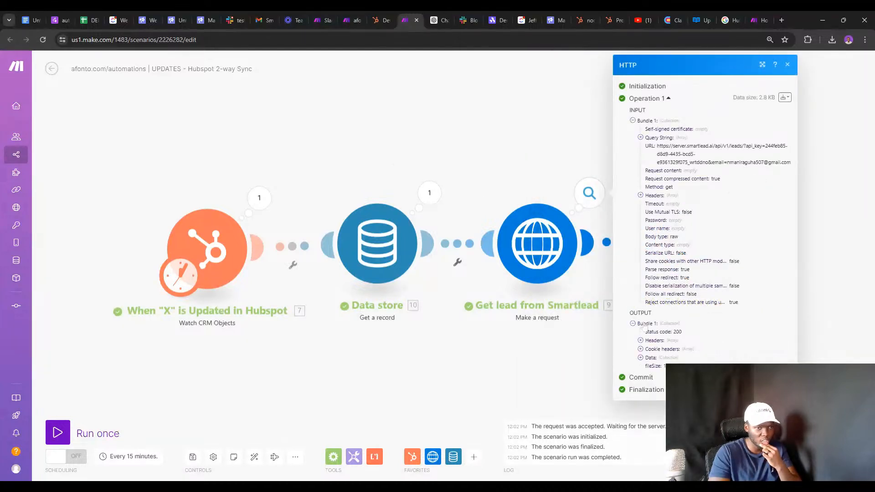
click(640, 357)
scroll(662, 319, down, 1)
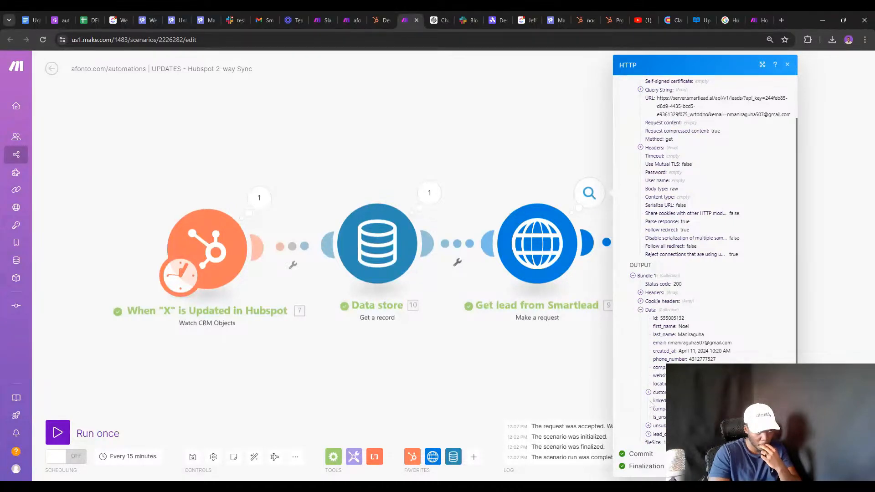
click(647, 434)
scroll(661, 421, down, 1)
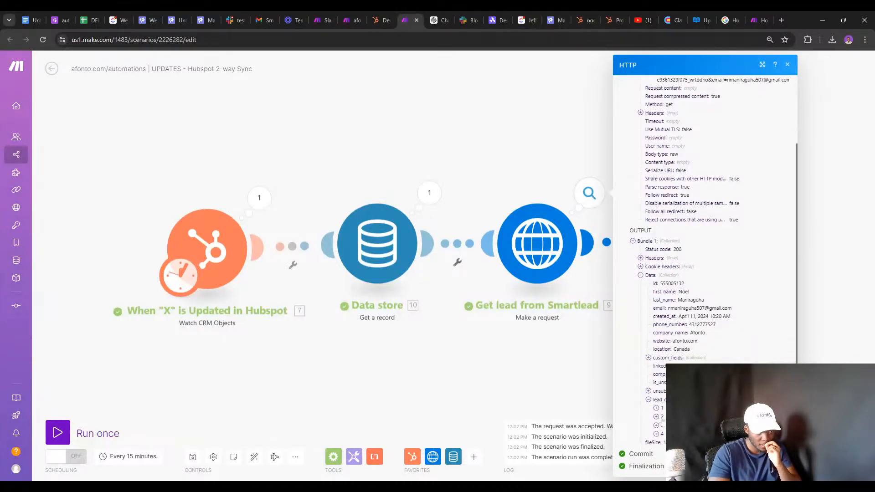
click(657, 409)
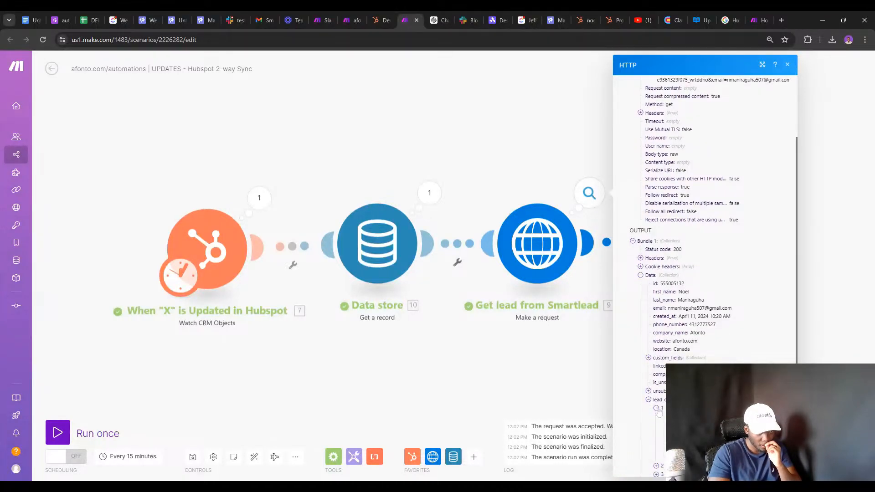
click(656, 408)
click(656, 417)
double_click(657, 418)
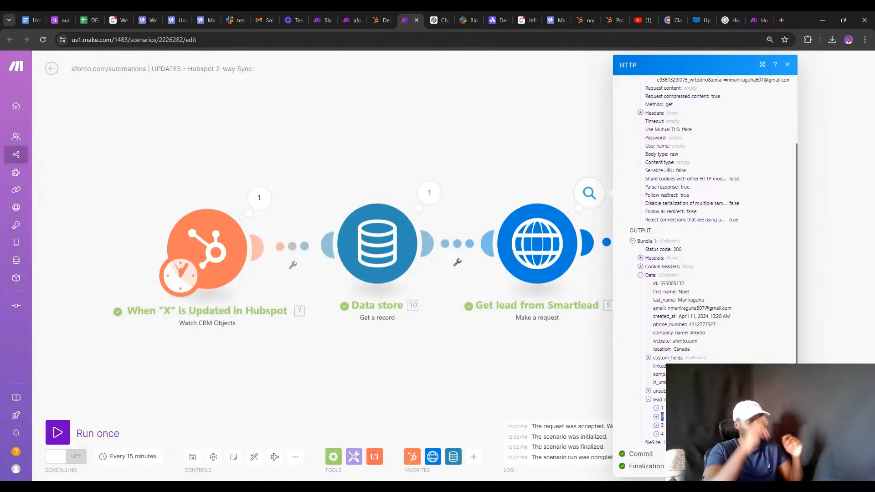
click(201, 16)
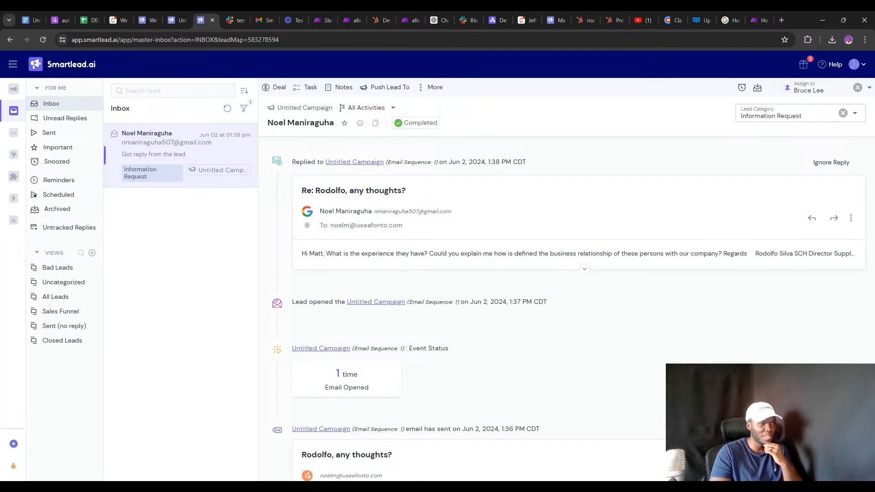
Clear all Smartlead inbox filters and go to the All Leads list.
drag(418, 211, 372, 211)
key(ctrl+c)
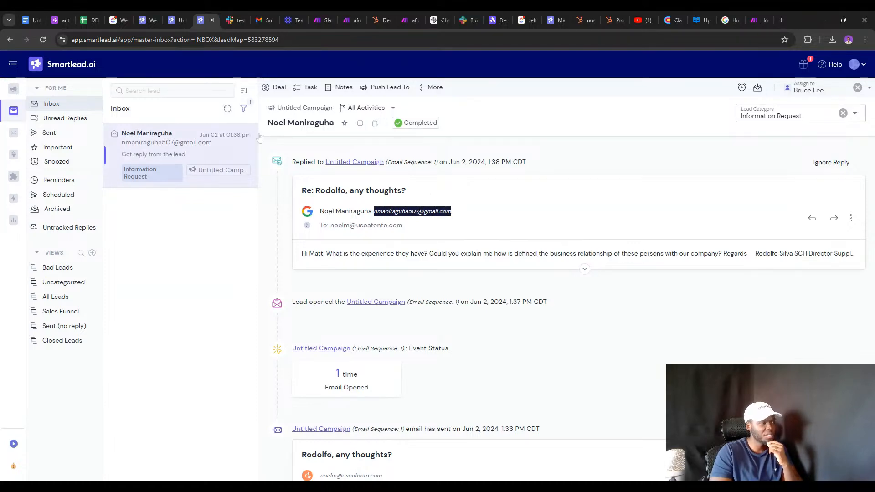
click(244, 108)
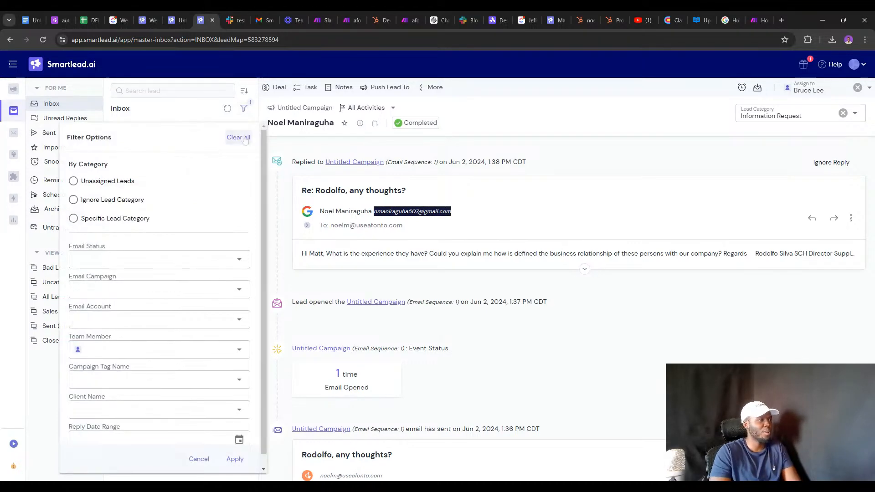
click(238, 137)
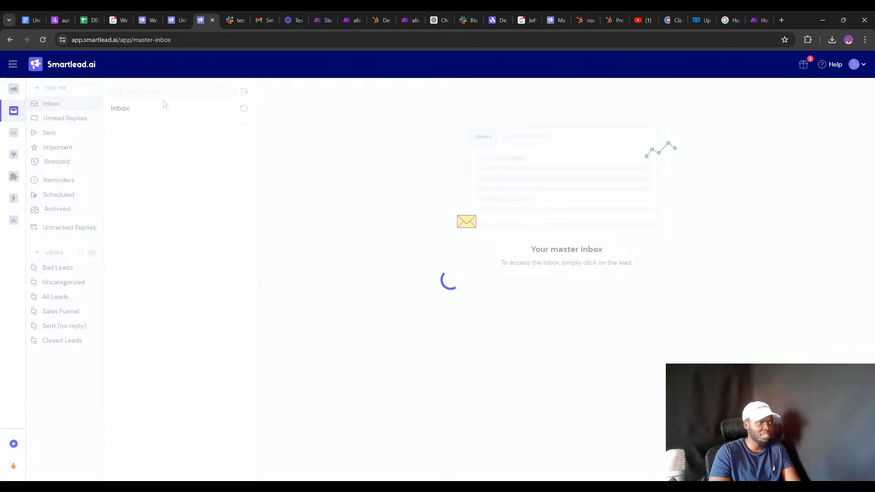
click(10, 155)
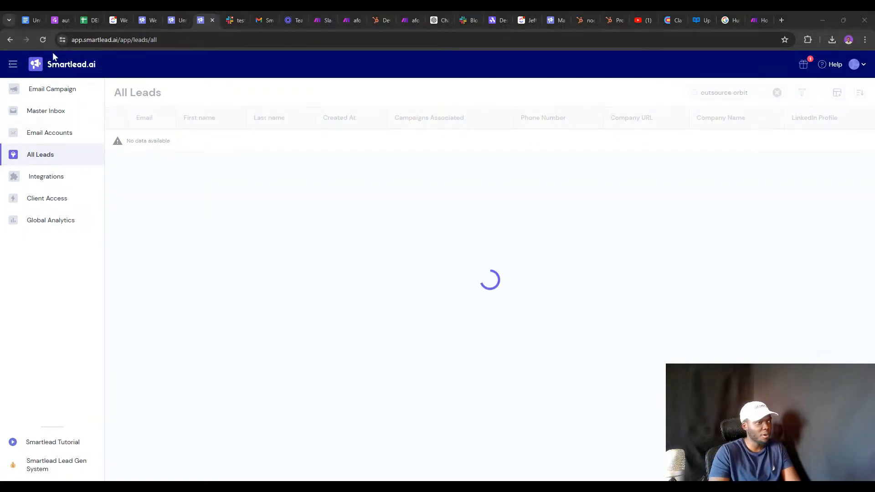
Reload All Leads and replace the 'outsource orbit' search with the test lead's email.
click(40, 39)
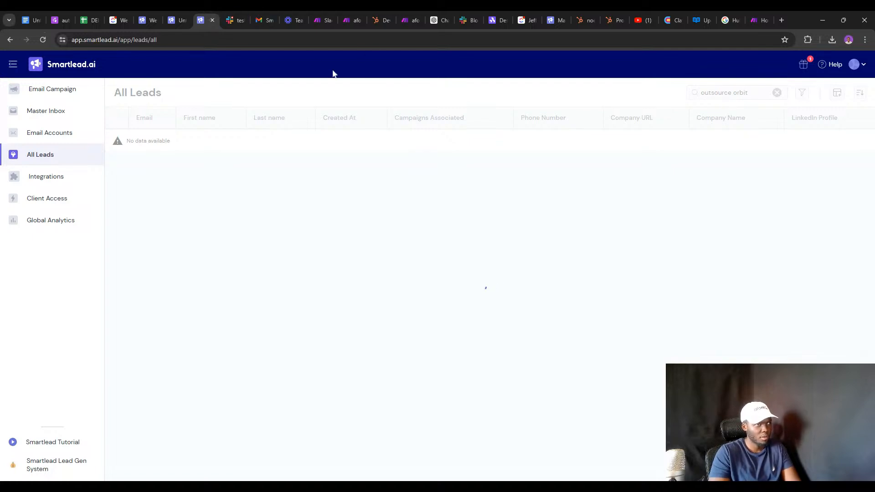
click(43, 39)
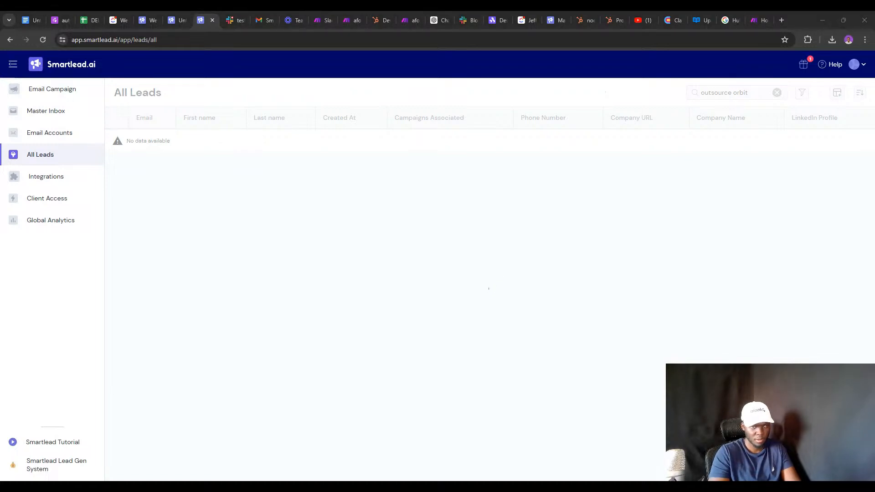
click(42, 39)
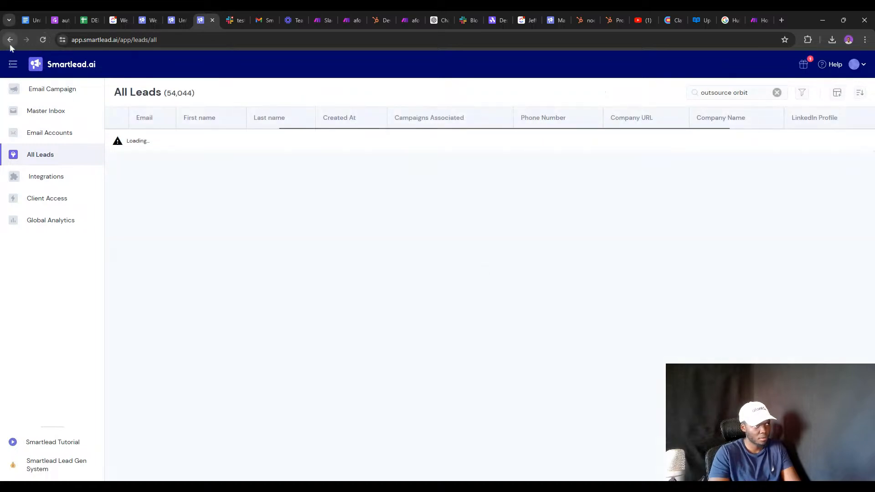
click(722, 92)
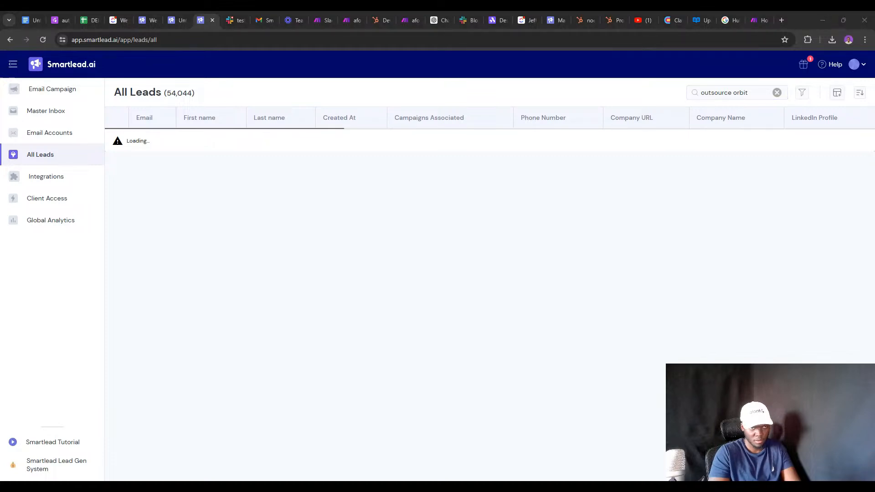
click(777, 93)
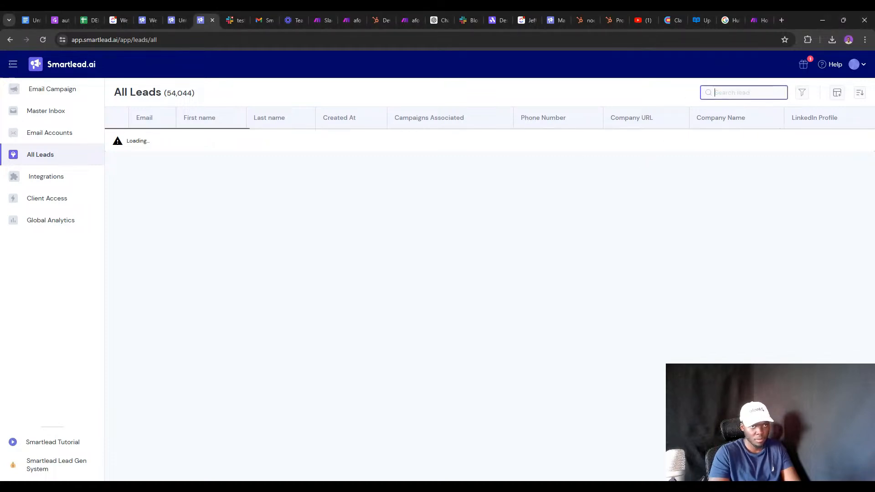
key(ctrl+v)
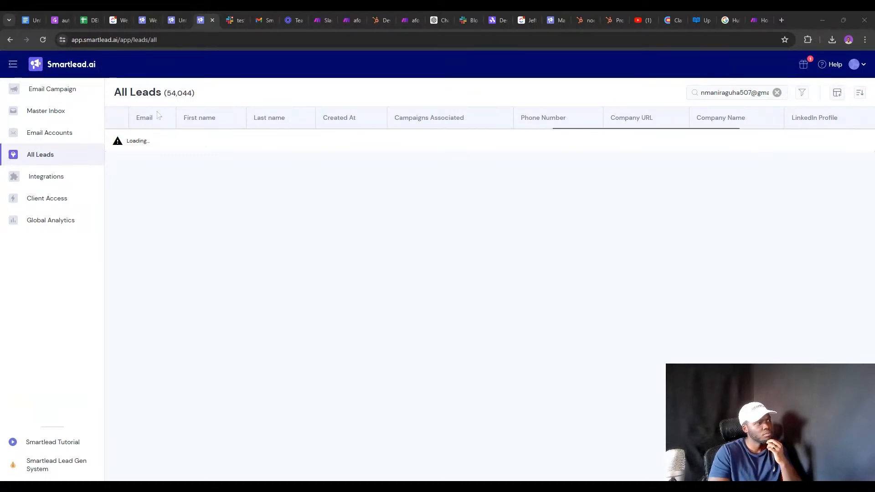
click(45, 111)
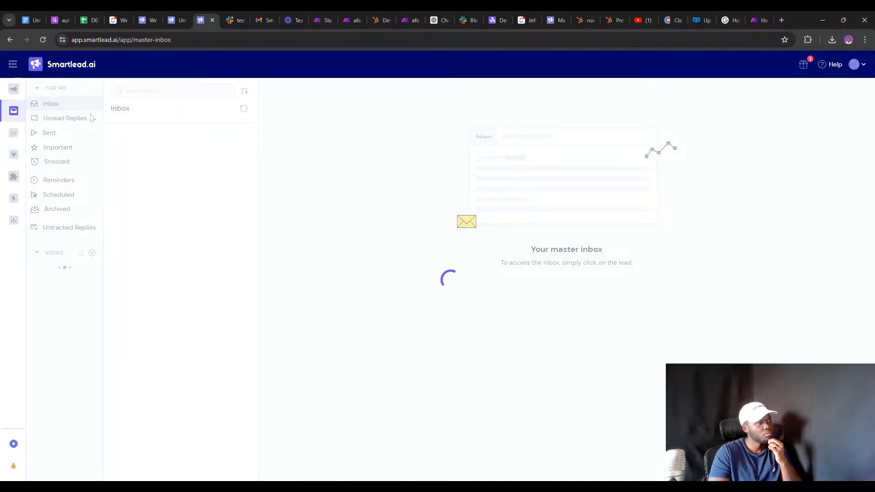
Search the Master Inbox for the test lead's email, then return to All Leads.
click(173, 92)
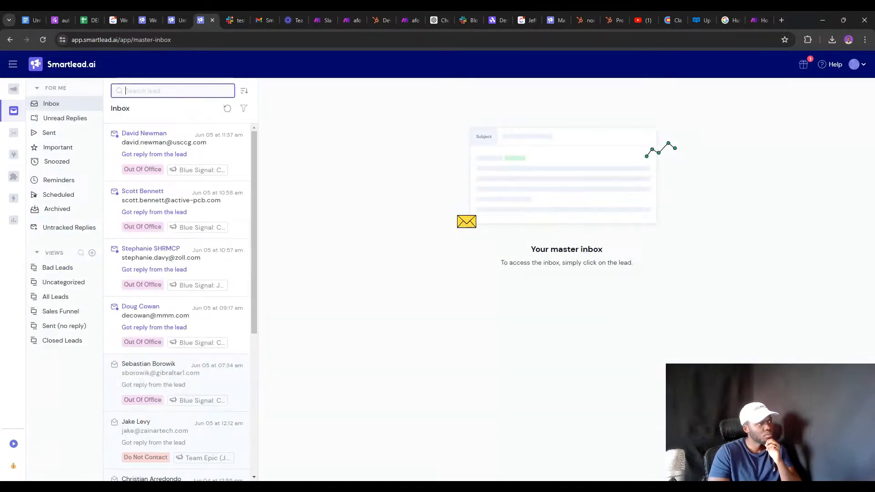
key(ctrl+v)
key(Return)
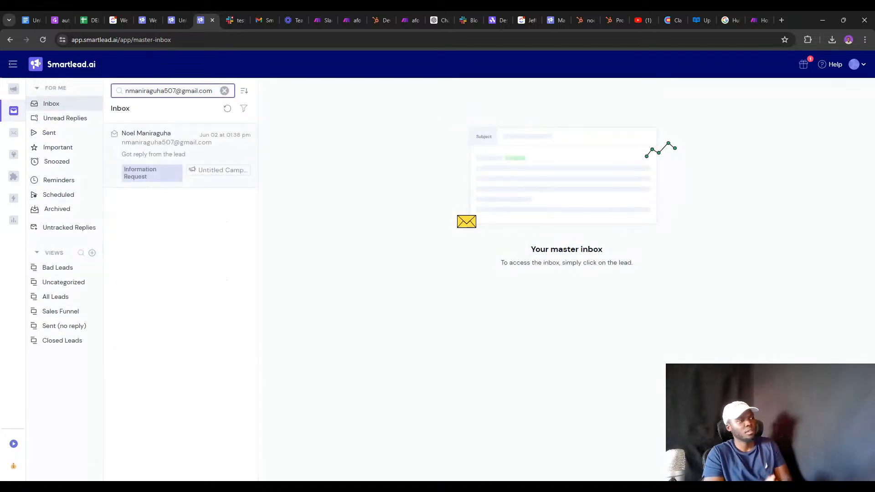
click(15, 132)
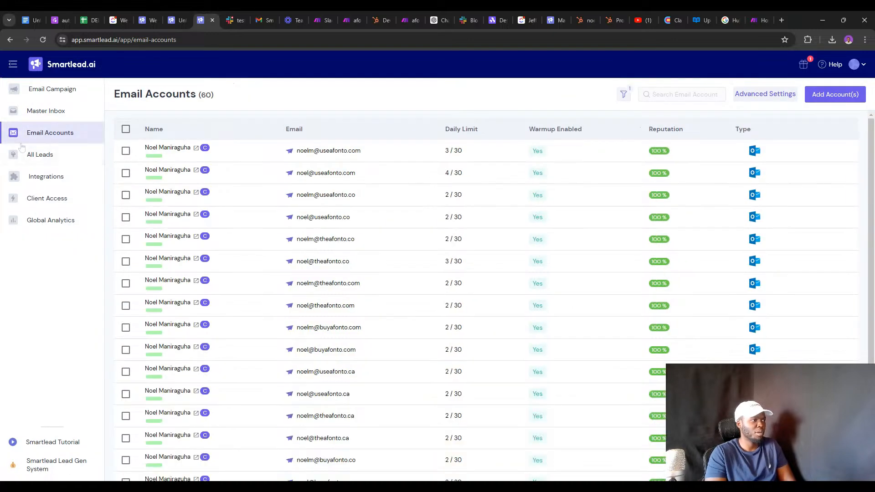
click(21, 154)
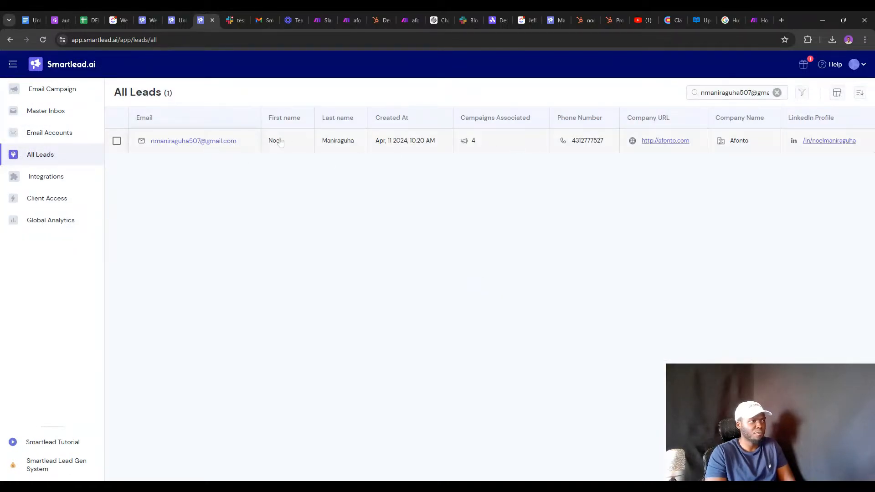
Open the test lead and check its category under Blue Signal and Team Epic.
click(246, 143)
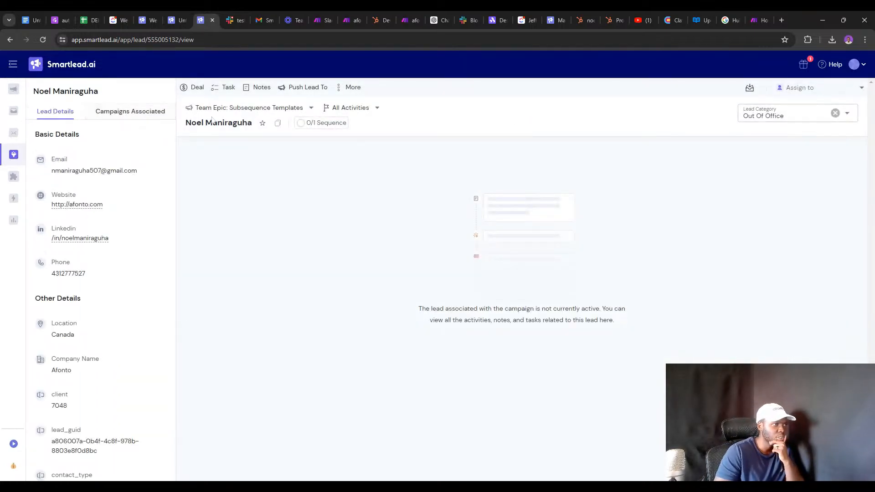
click(232, 109)
click(223, 137)
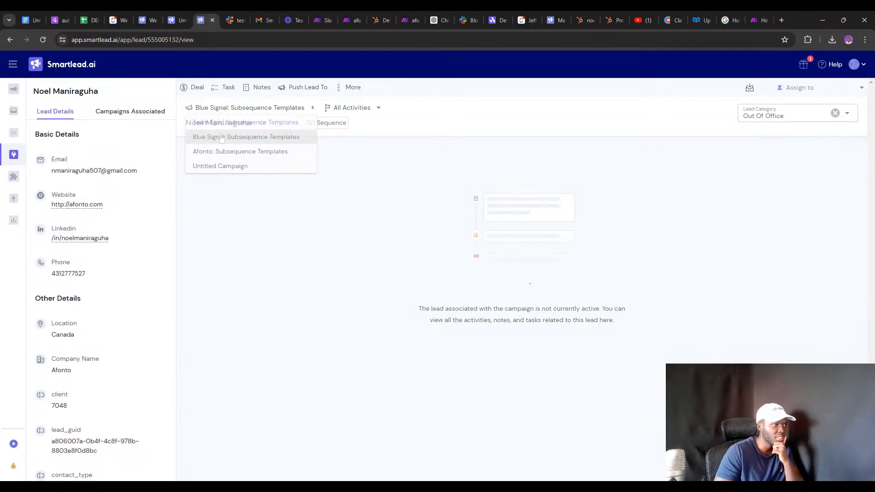
click(242, 111)
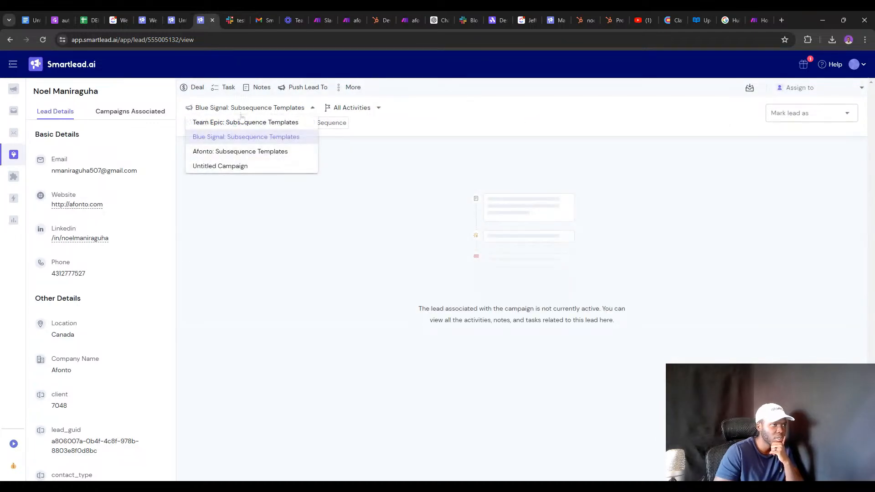
click(804, 114)
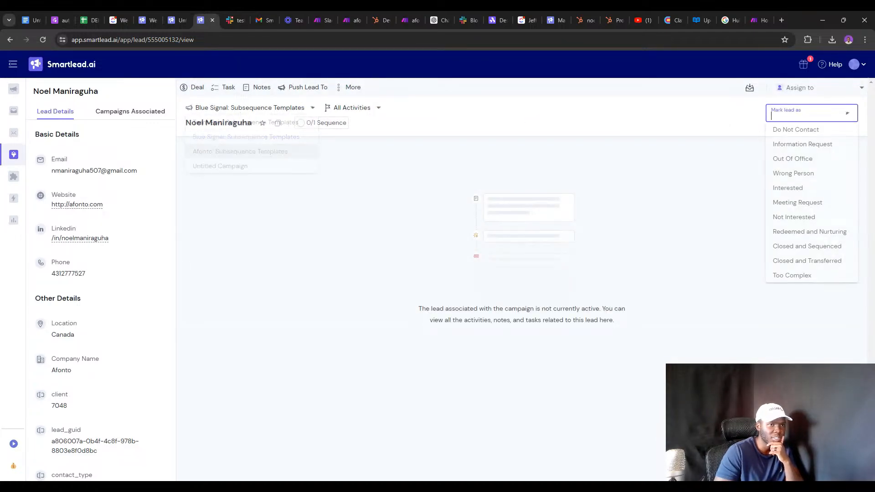
click(253, 109)
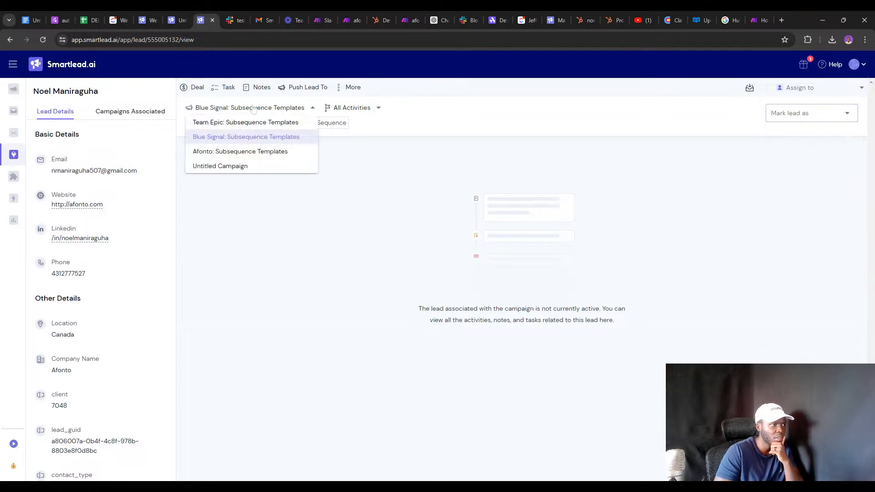
click(243, 120)
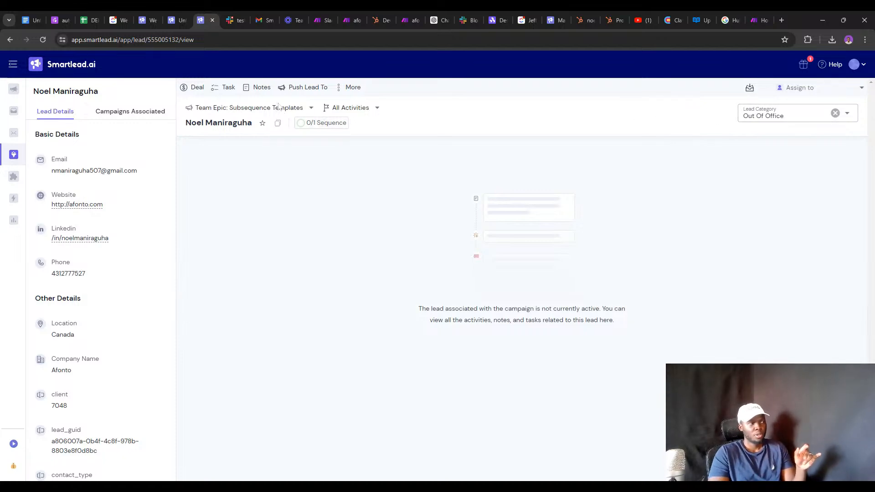
Check the lead's category under Blue Signal, Afonto and Untitled Campaign.
click(255, 113)
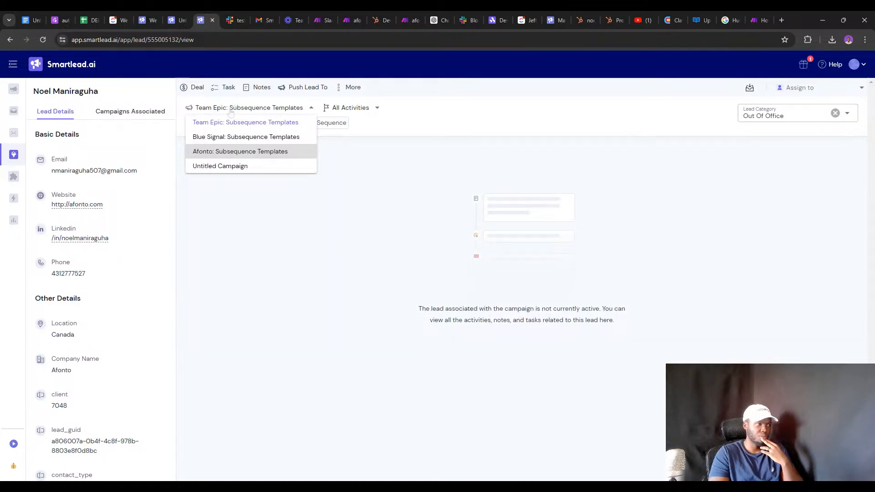
click(232, 137)
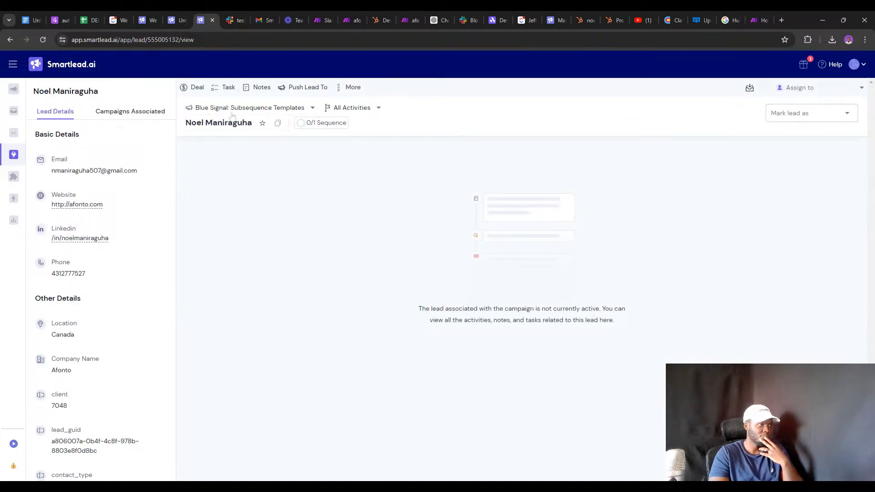
click(233, 114)
click(213, 155)
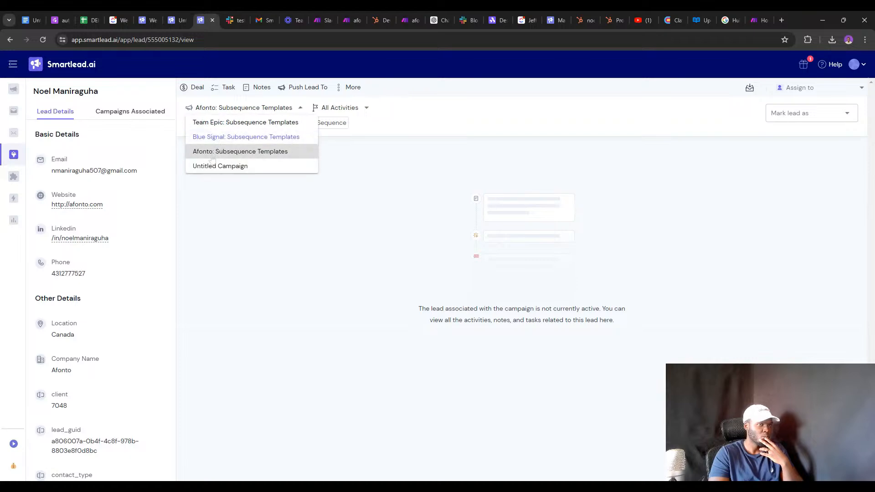
click(231, 109)
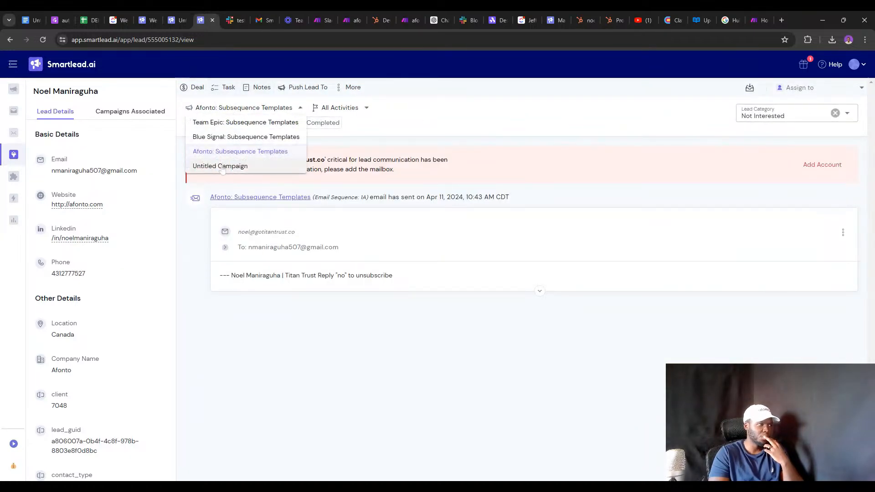
click(221, 166)
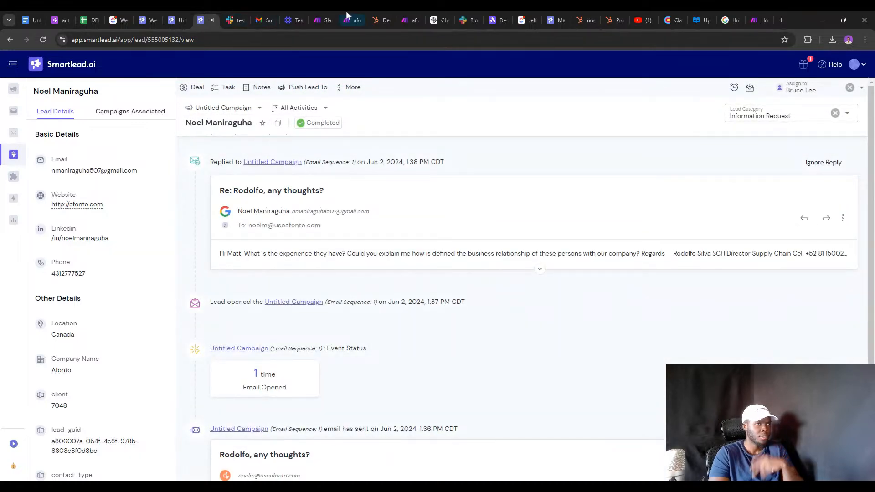
click(410, 18)
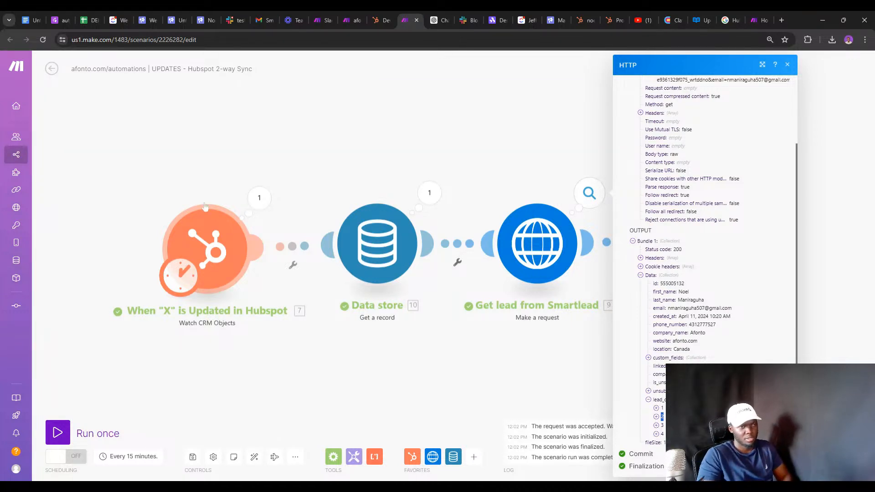
Map the 7. Properties: Campaigns token after campaigns/ in the Update Category URL and confirm.
click(533, 126)
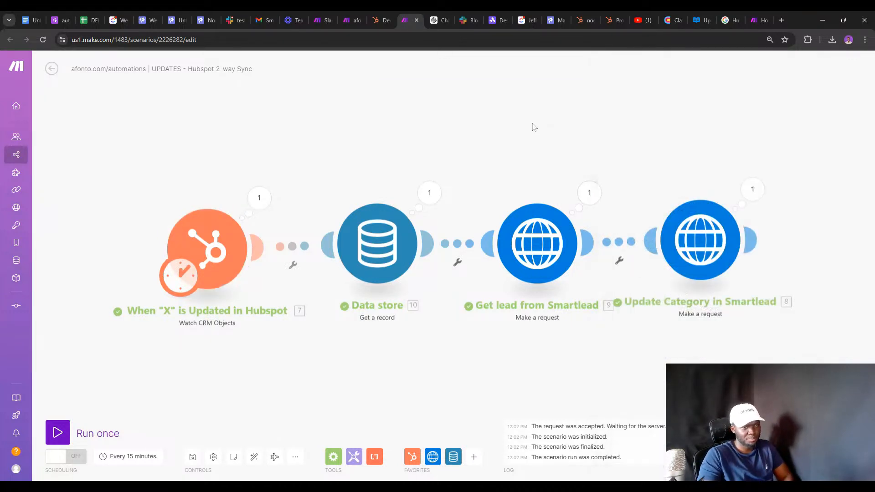
click(678, 247)
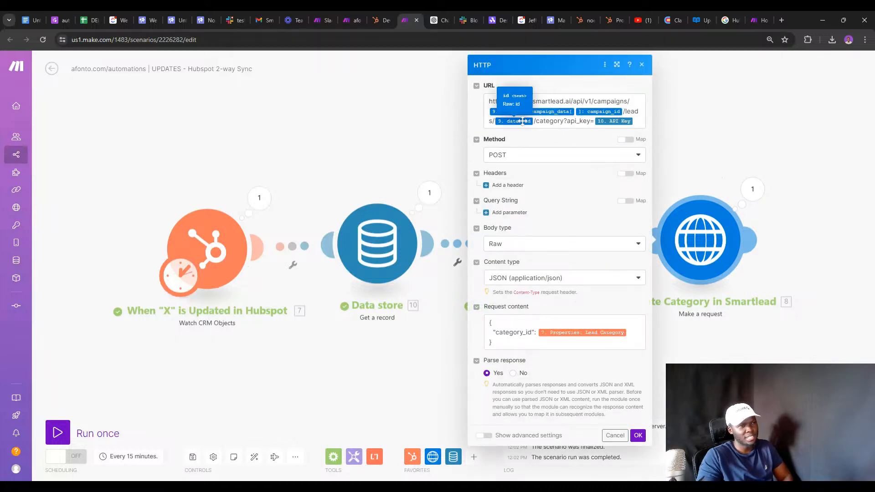
click(623, 110)
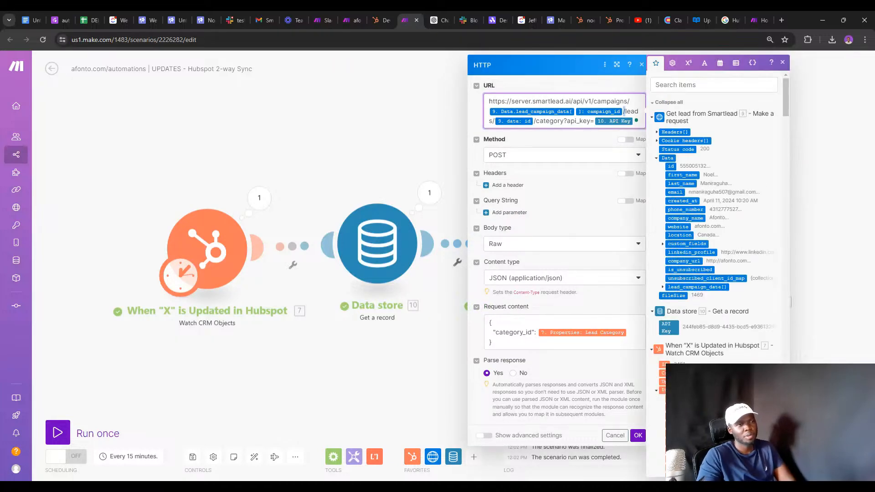
key(BackSpace)
key(BackSpace)
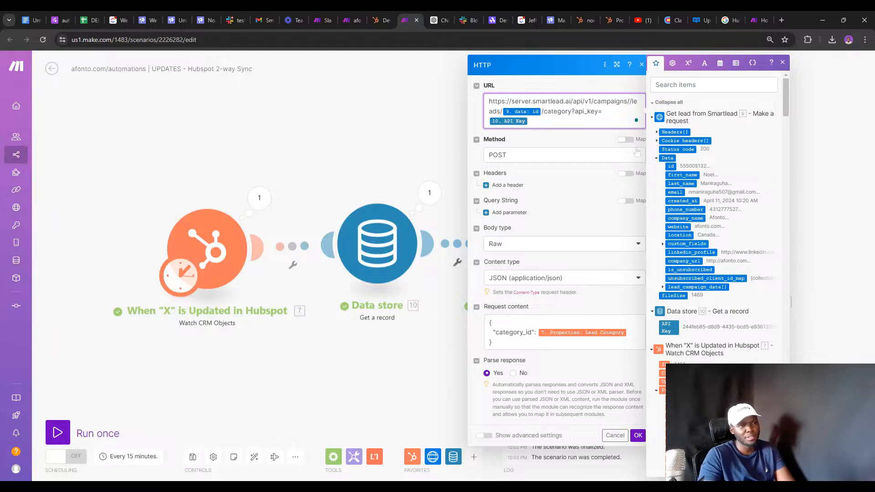
scroll(692, 138, down, 3)
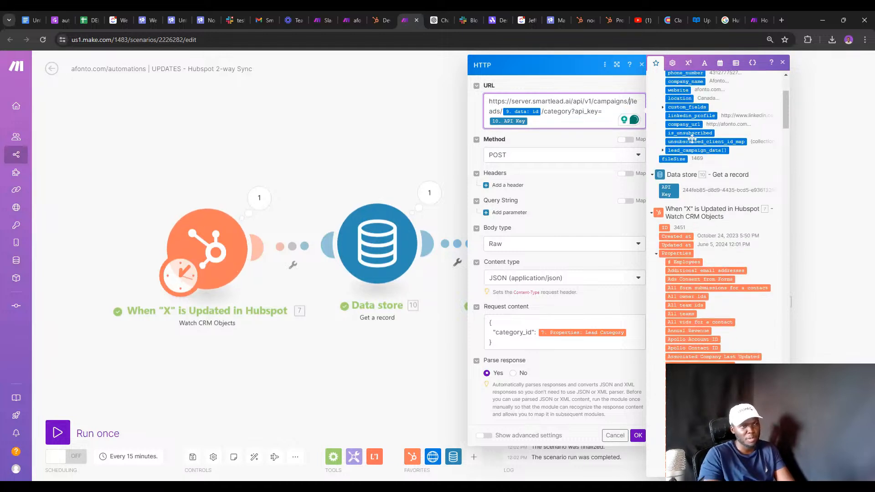
scroll(692, 137, up, 3)
click(713, 85)
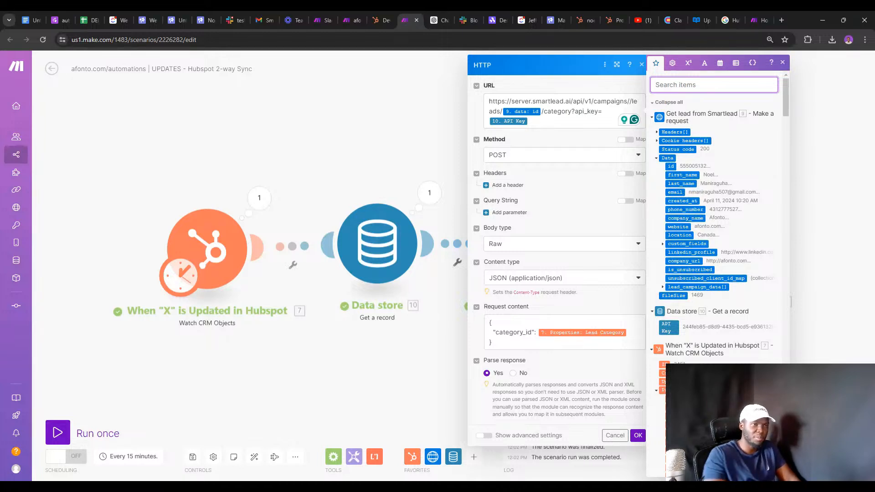
text(campa)
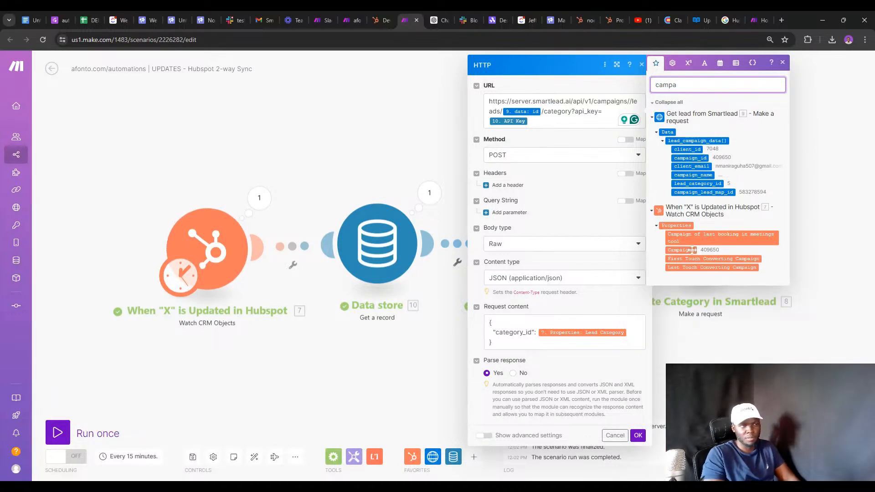
click(691, 249)
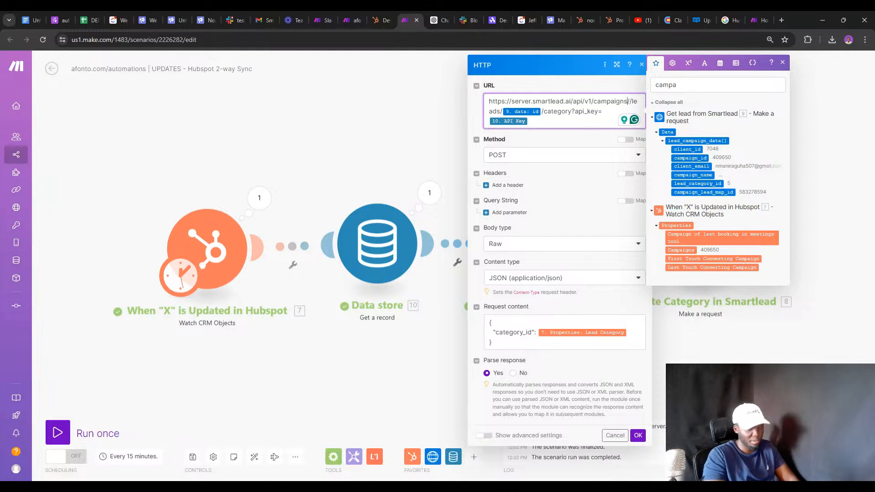
click(681, 250)
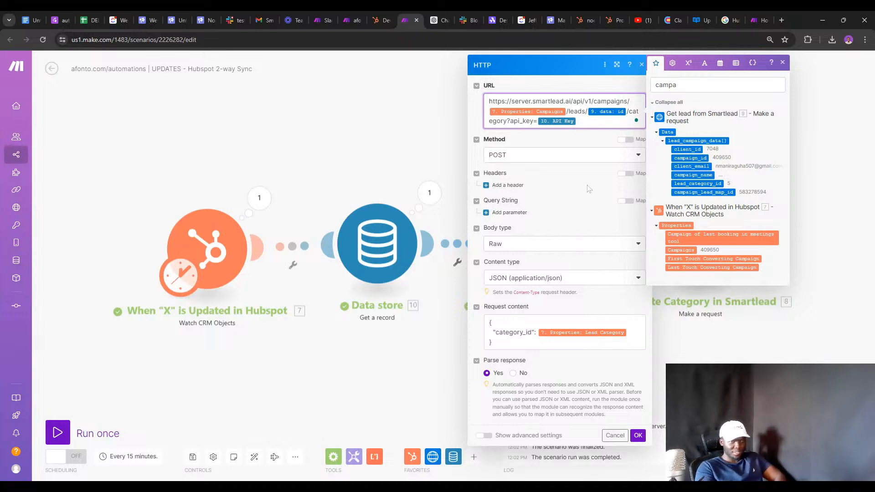
click(636, 435)
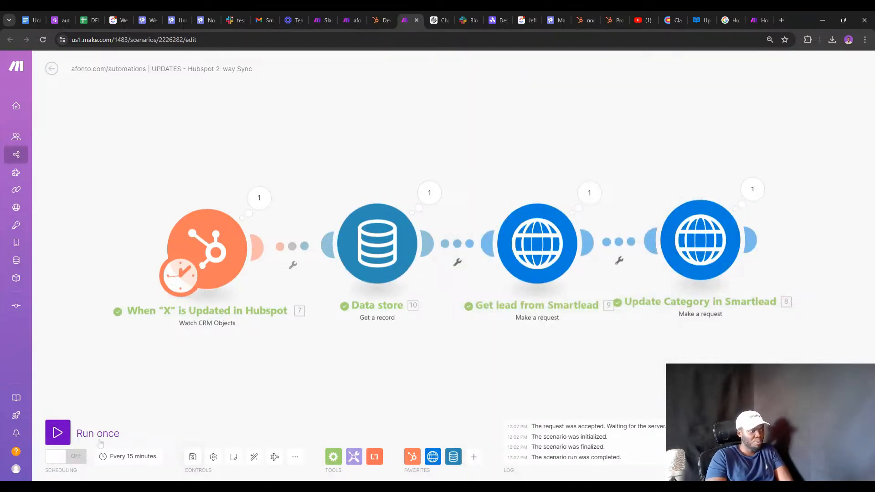
Run the scenario, inspect the Update Category 401 error, then run it once more.
click(58, 431)
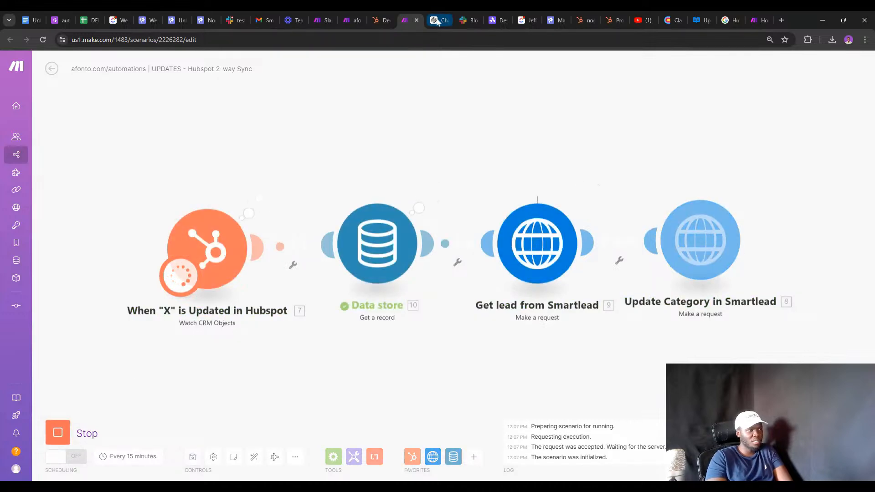
click(750, 191)
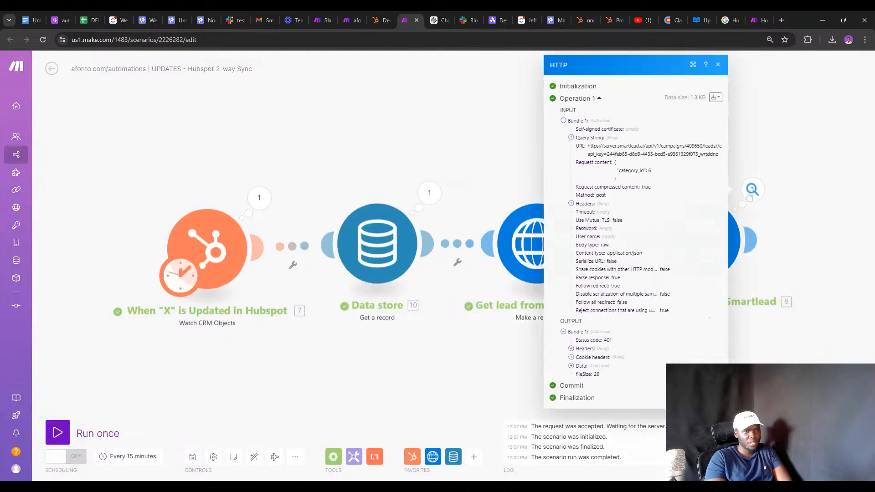
click(583, 365)
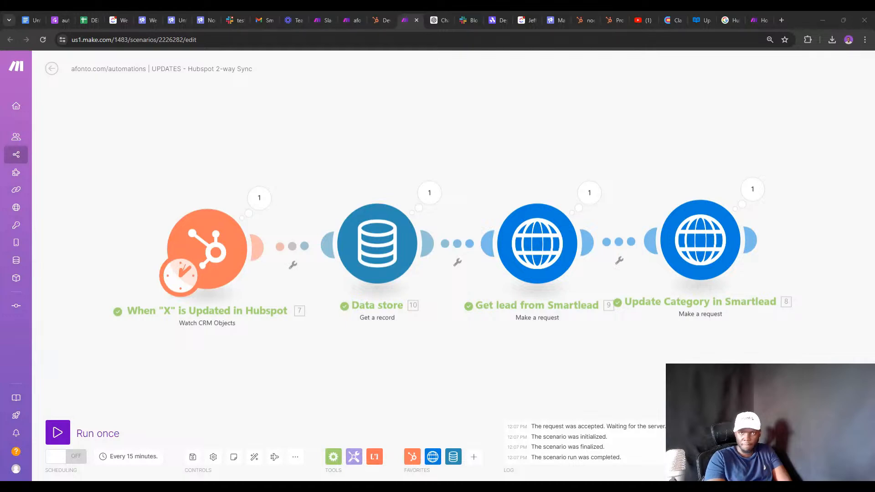
click(57, 432)
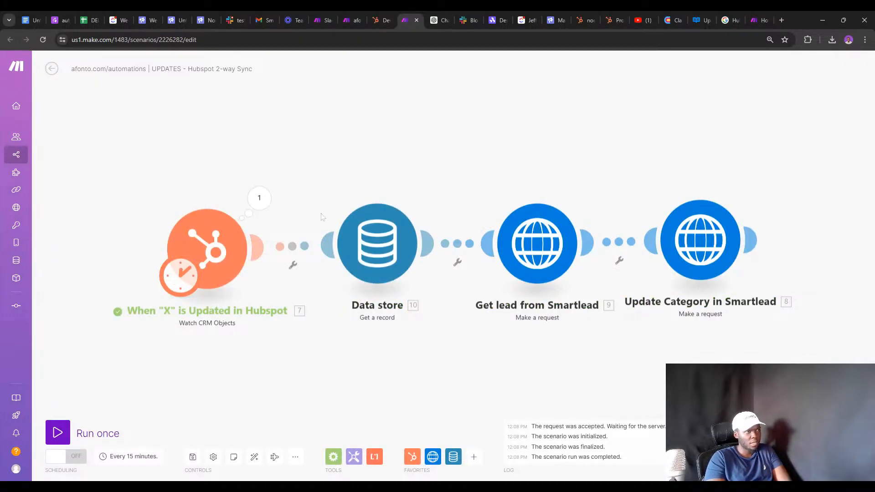
key(ctrl+Tab)
key(ctrl+Tab)
key(ctrl+Tab)
key(ctrl+Tab)
key(ctrl+Tab)
key(ctrl+Tab)
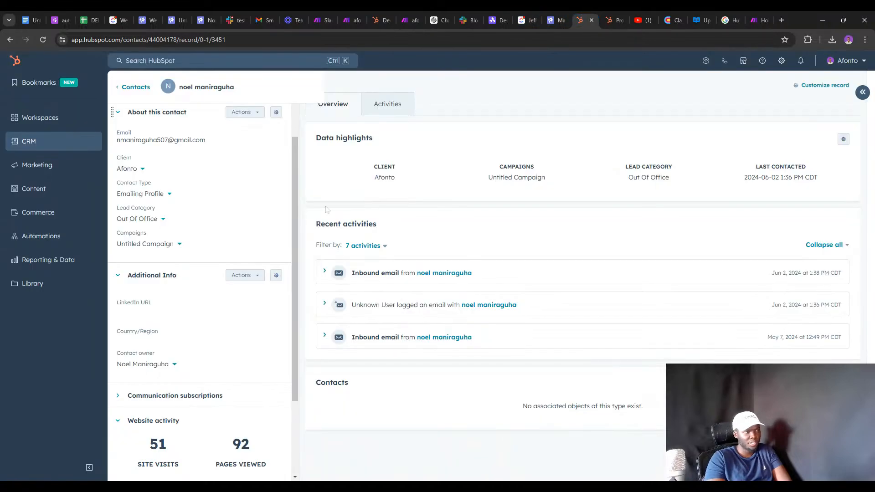
Set the HubSpot contact's Lead Category to Meeting Request.
click(206, 20)
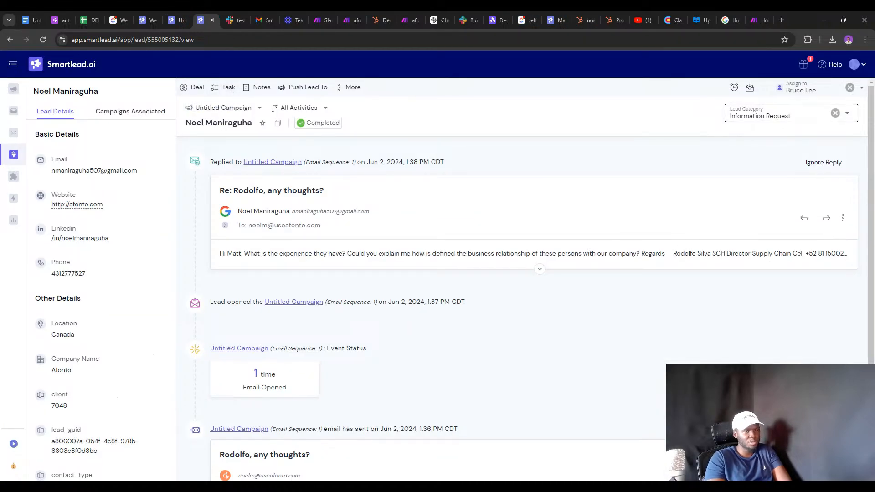
click(613, 20)
click(582, 20)
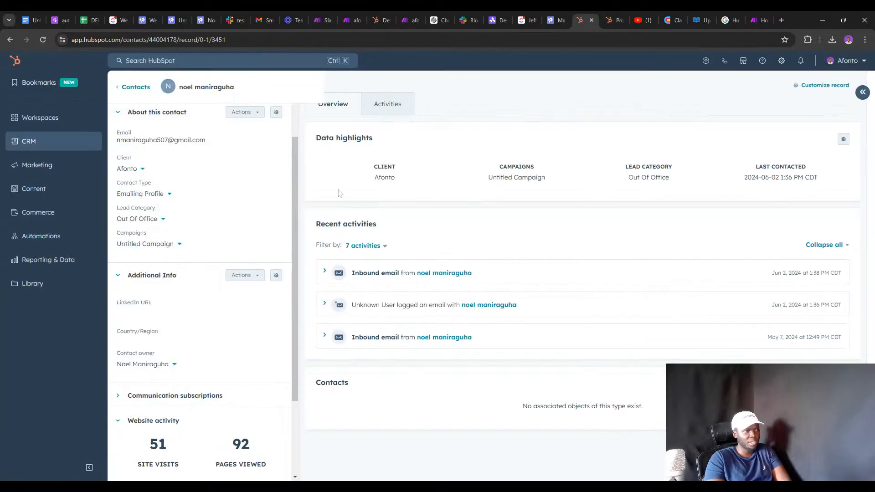
click(163, 219)
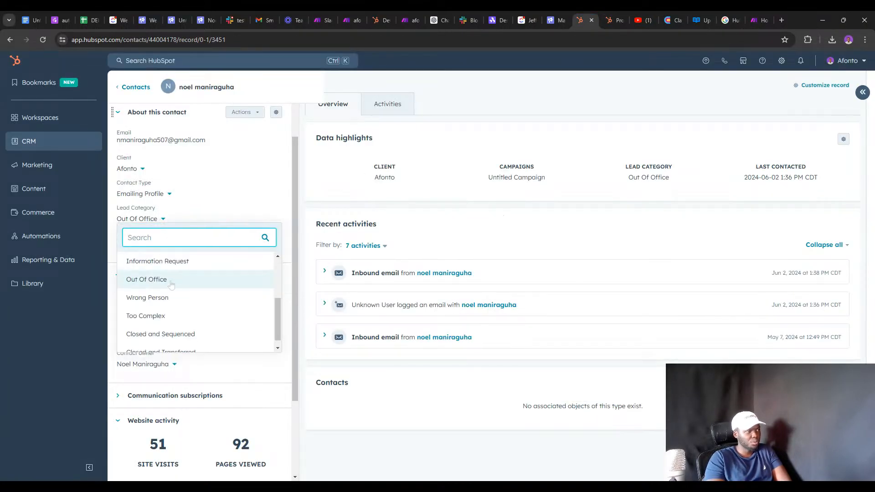
scroll(172, 299, up, 3)
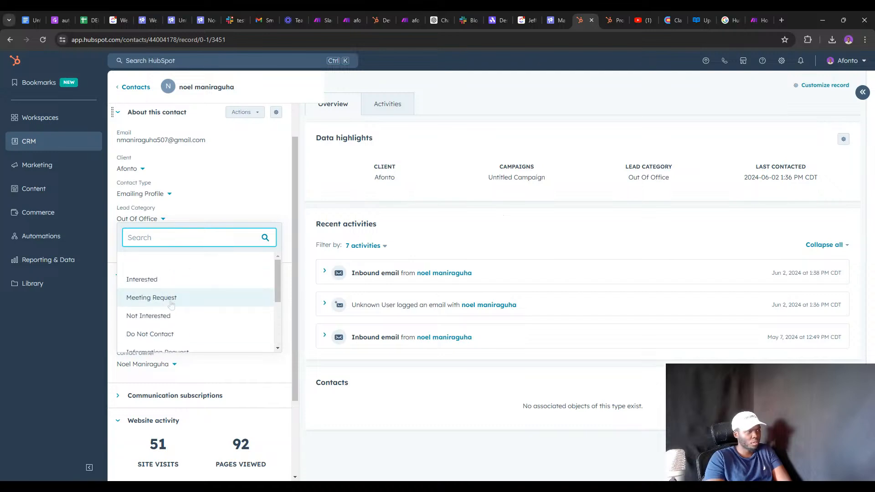
click(172, 303)
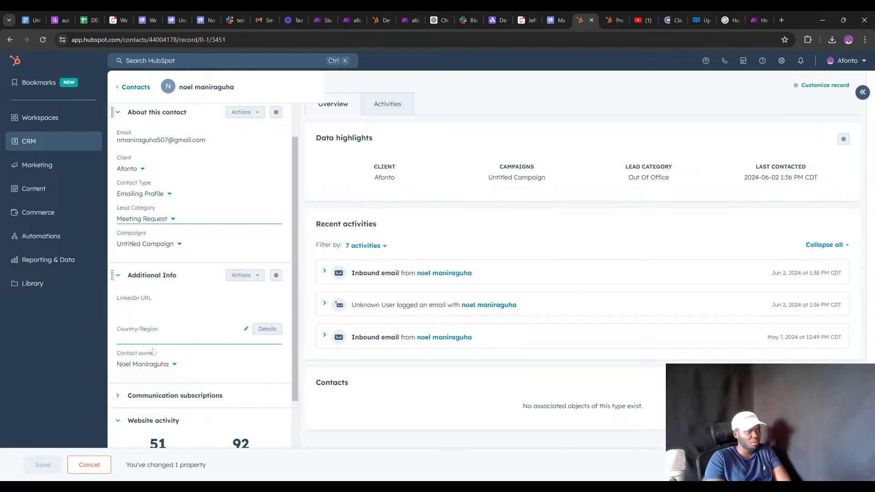
Change the Lead Category to Not Interested and save the contact.
click(163, 222)
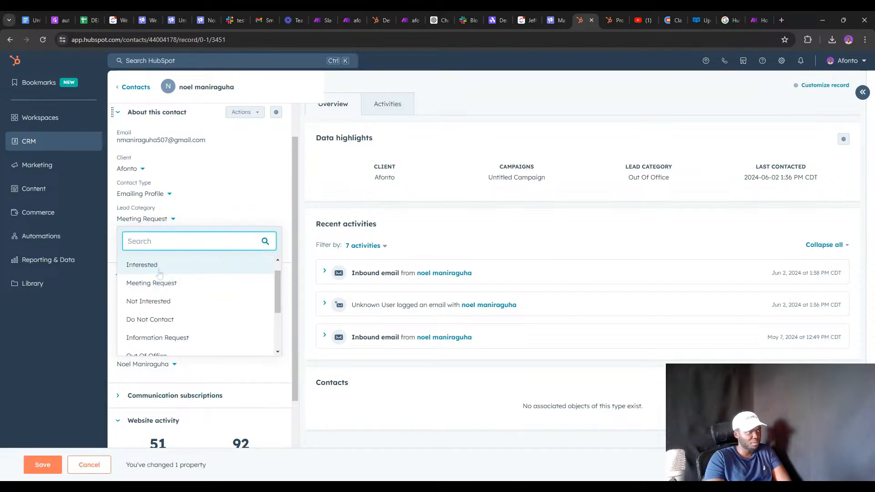
scroll(167, 292, down, 3)
scroll(168, 296, up, 2)
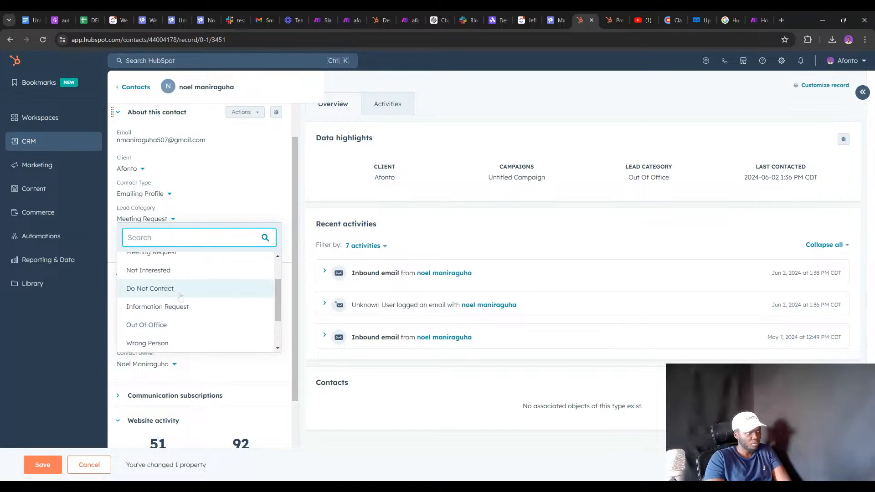
scroll(159, 292, down, 1)
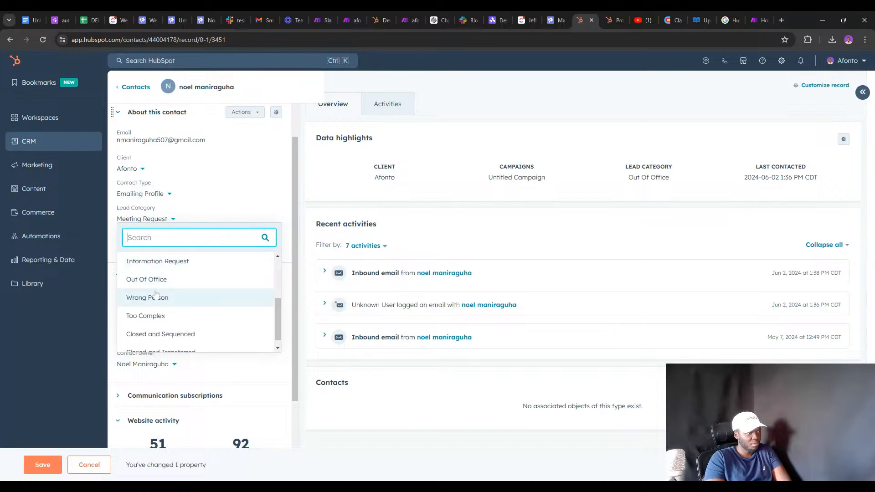
scroll(155, 299, down, 1)
scroll(152, 303, up, 2)
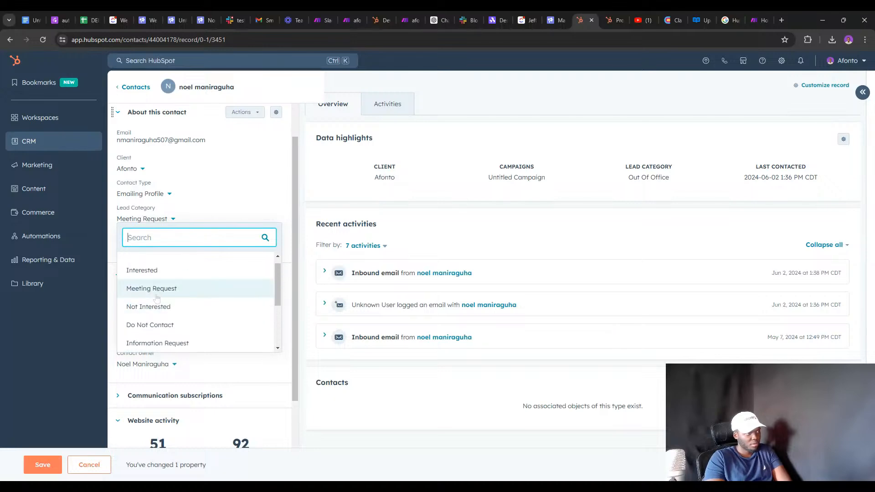
scroll(157, 285, down, 1)
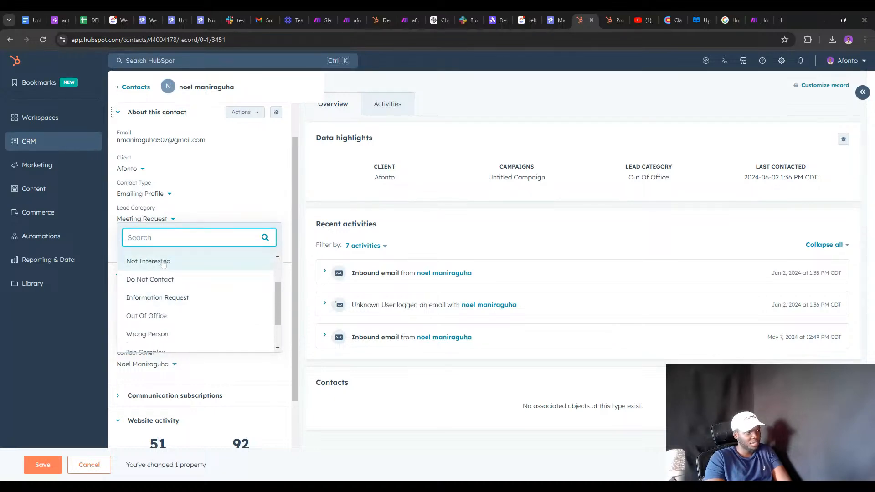
click(163, 263)
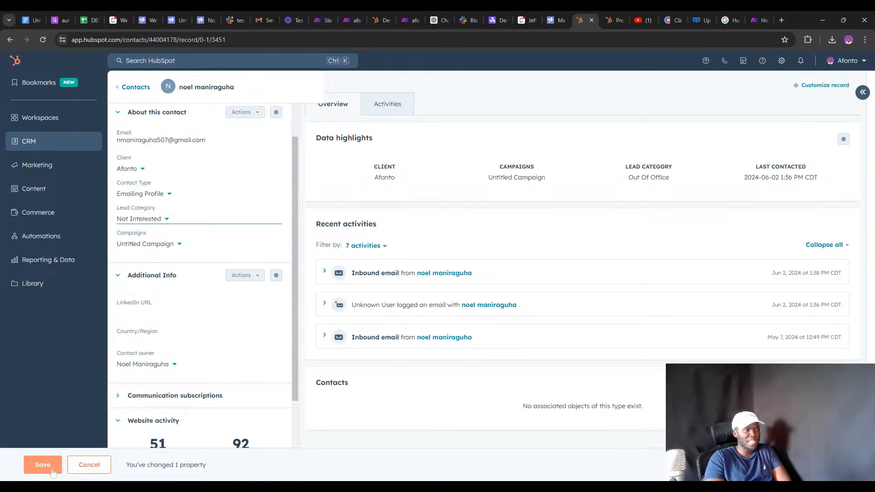
click(48, 464)
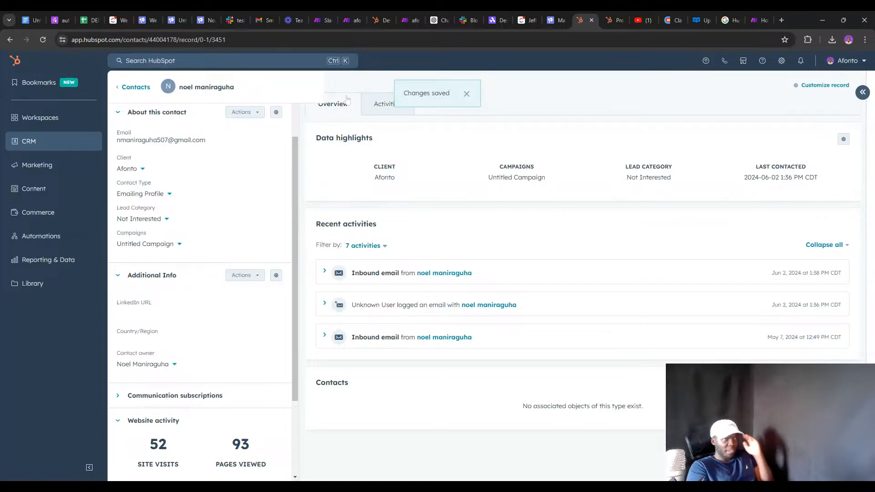
click(403, 20)
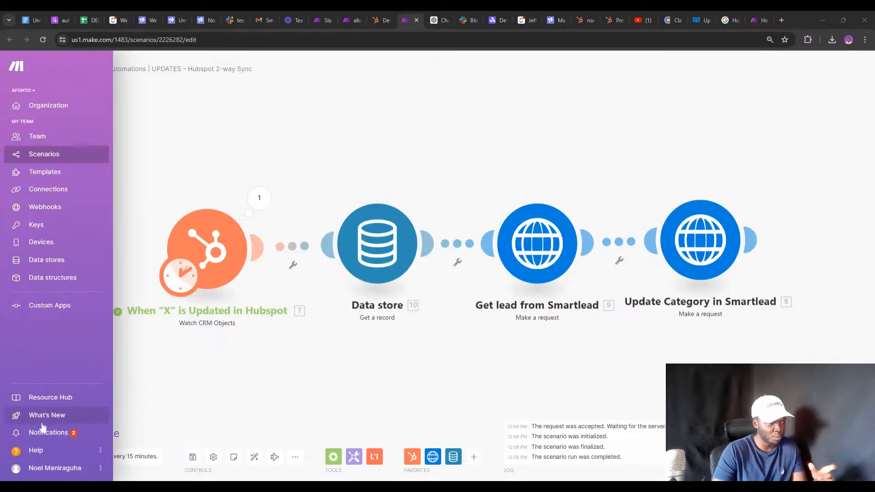
Run the scenario once to push Not Interested to Smartlead, then view the lead.
click(57, 431)
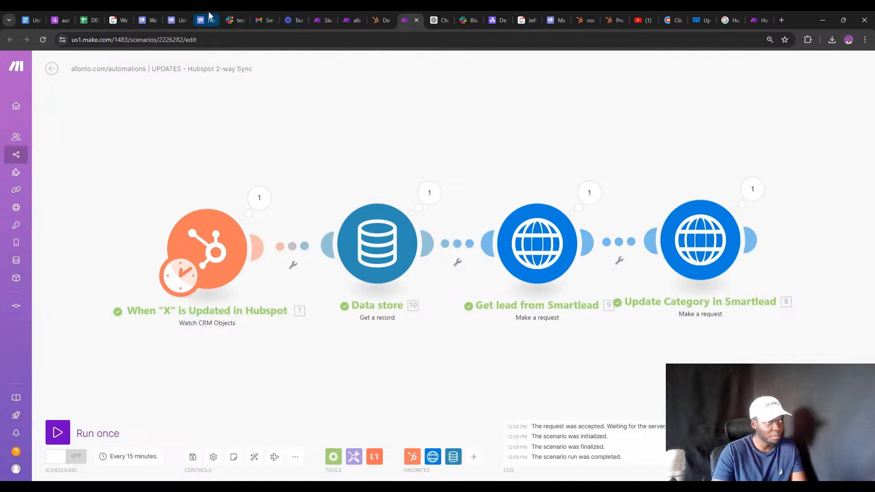
click(209, 18)
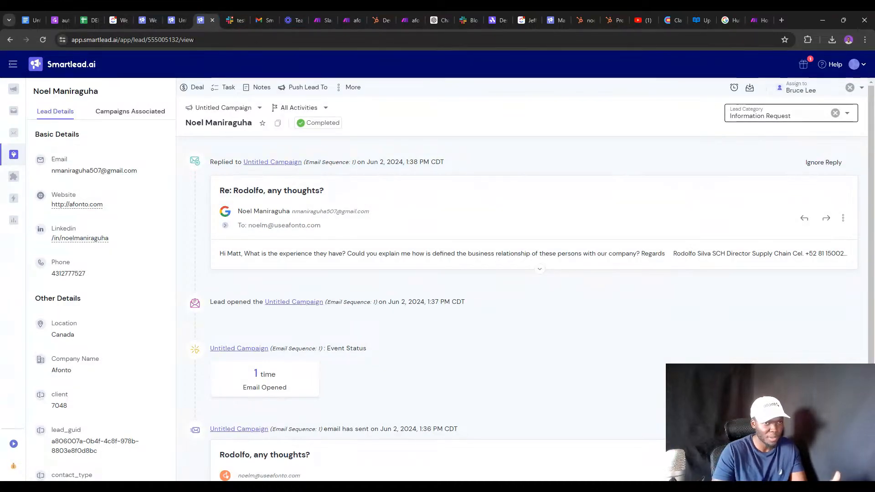
Reload the lead page, select Untitled Campaign, and confirm the category reads Not Interested.
click(42, 40)
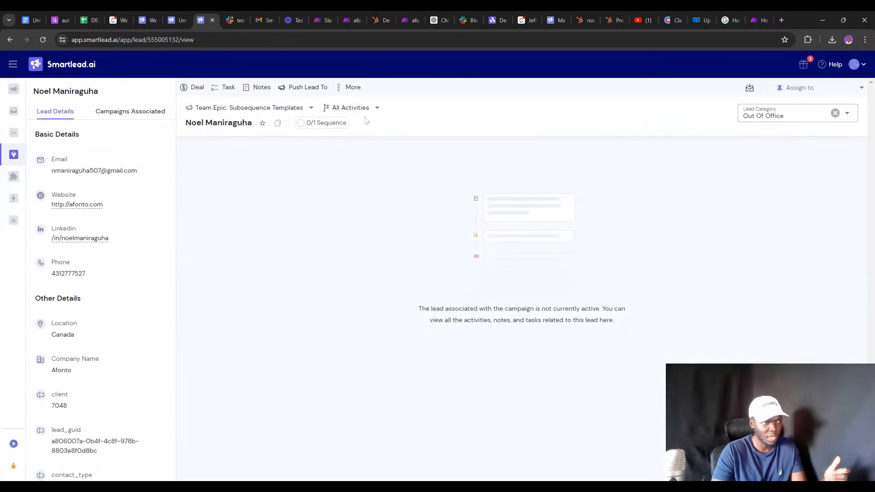
click(256, 107)
click(232, 167)
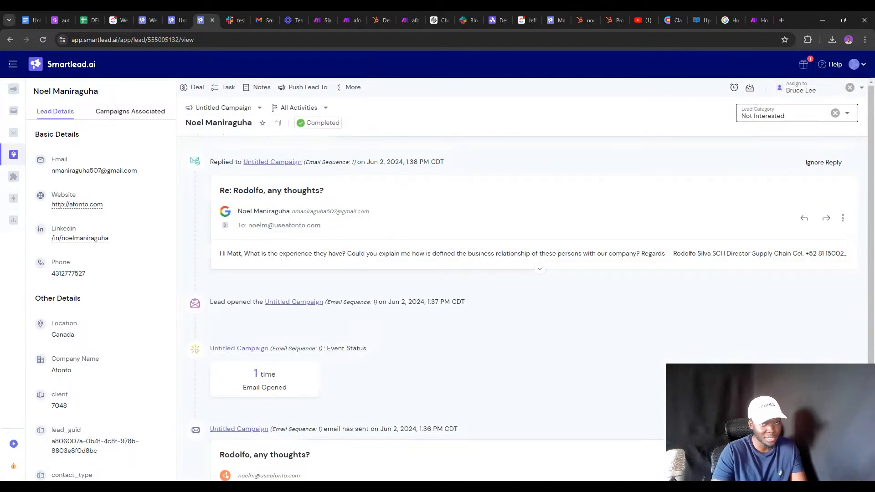
click(796, 114)
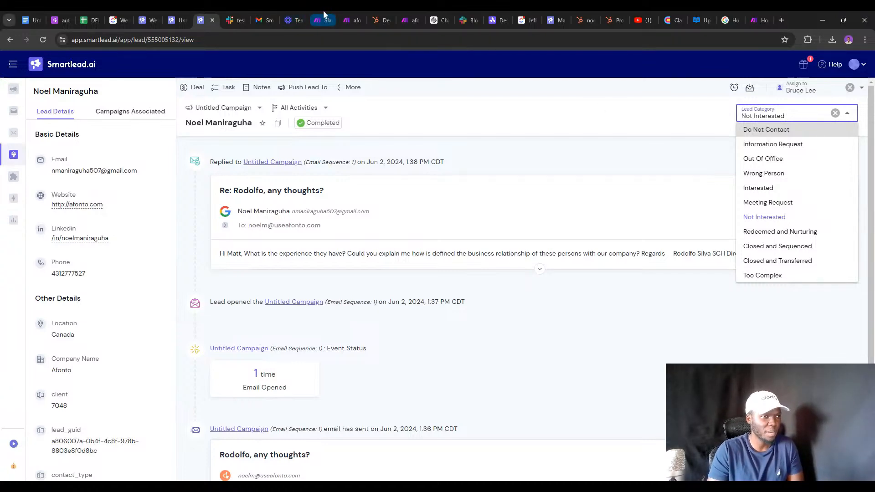
click(355, 20)
Switch to the afonto.com/automations tab showing 'Danger Zone (no instructions)' with its Hubspot 2-way sync subpage.
click(409, 20)
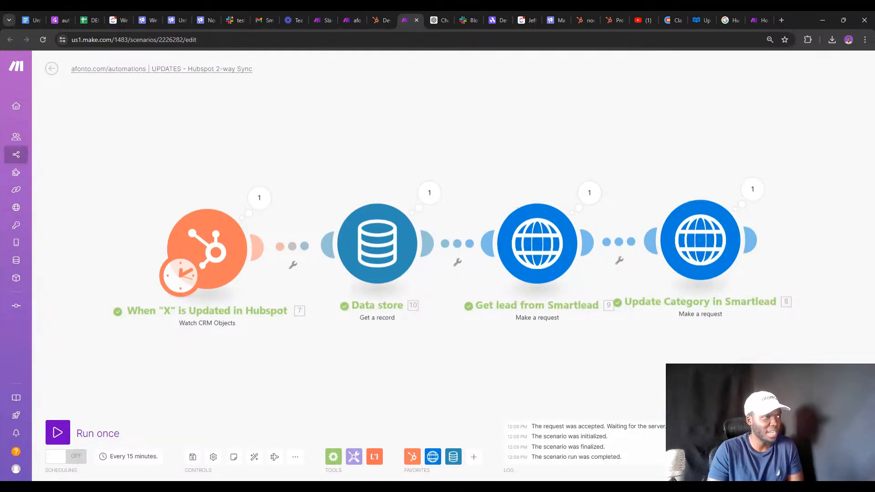
click(64, 20)
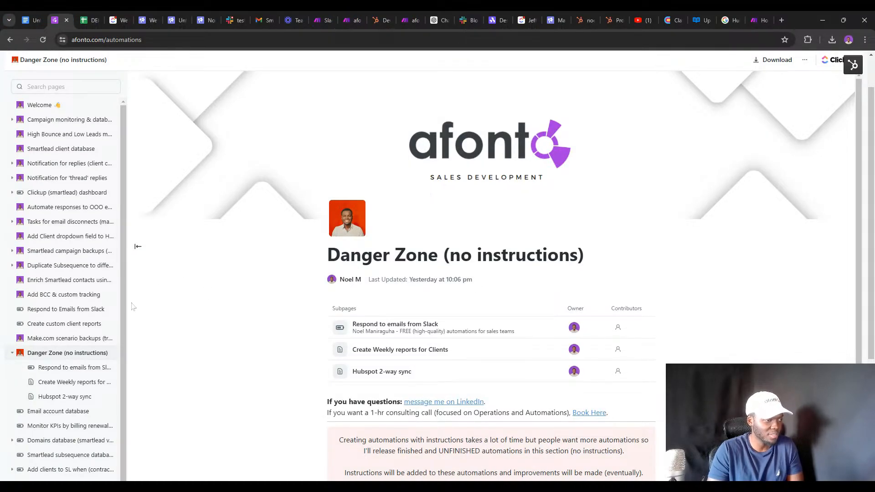